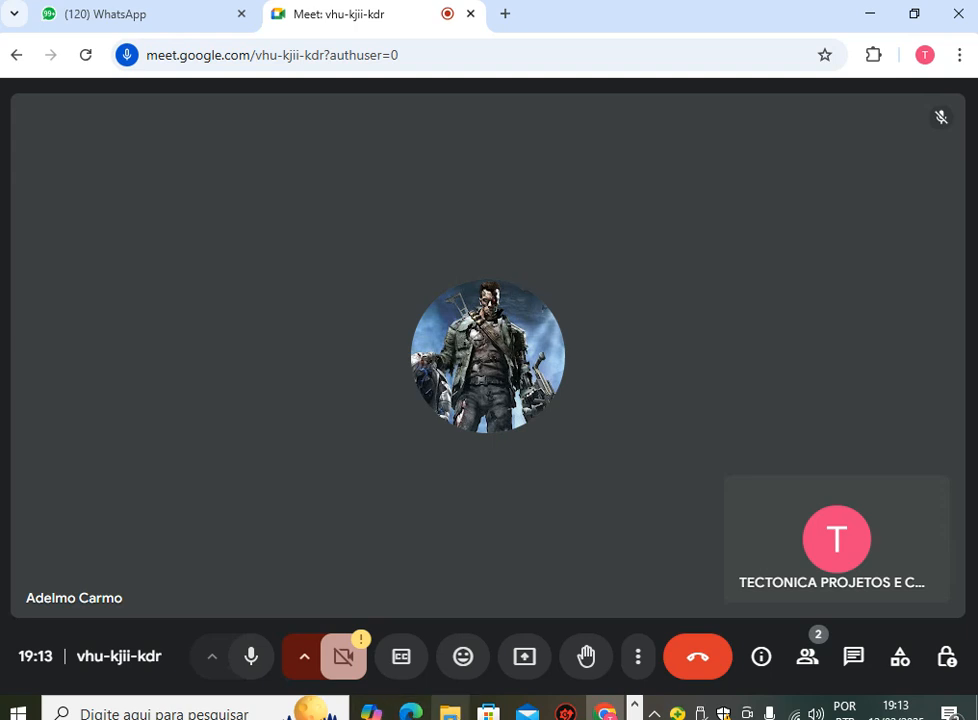
Share the entire screen in the Google Meet call and admit the participant waiting to join.
{"action": "mouse_move", "coordinate": [450, 712]}
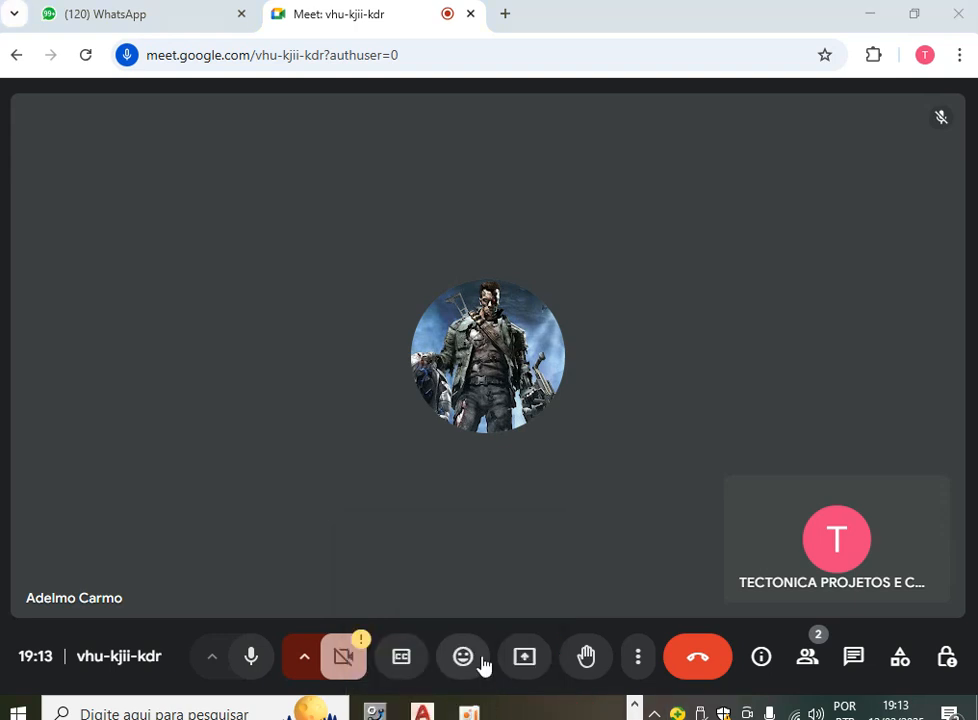
{"action": "left_click", "coordinate": [544, 666]}
{"action": "left_click", "coordinate": [662, 172]}
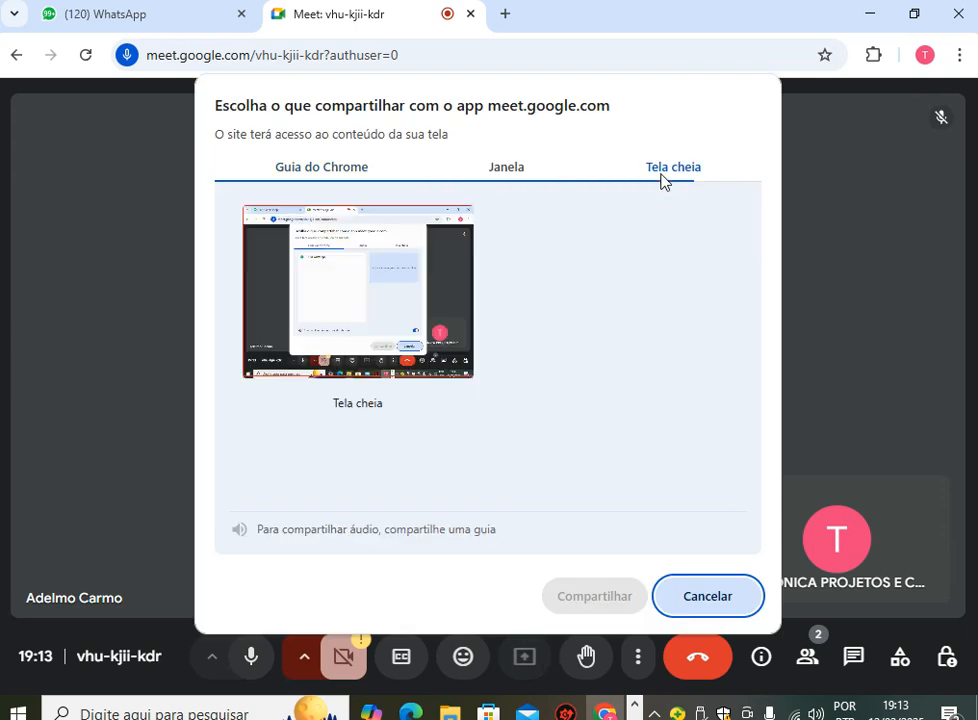
{"action": "left_click", "coordinate": [389, 290]}
{"action": "left_click", "coordinate": [595, 597]}
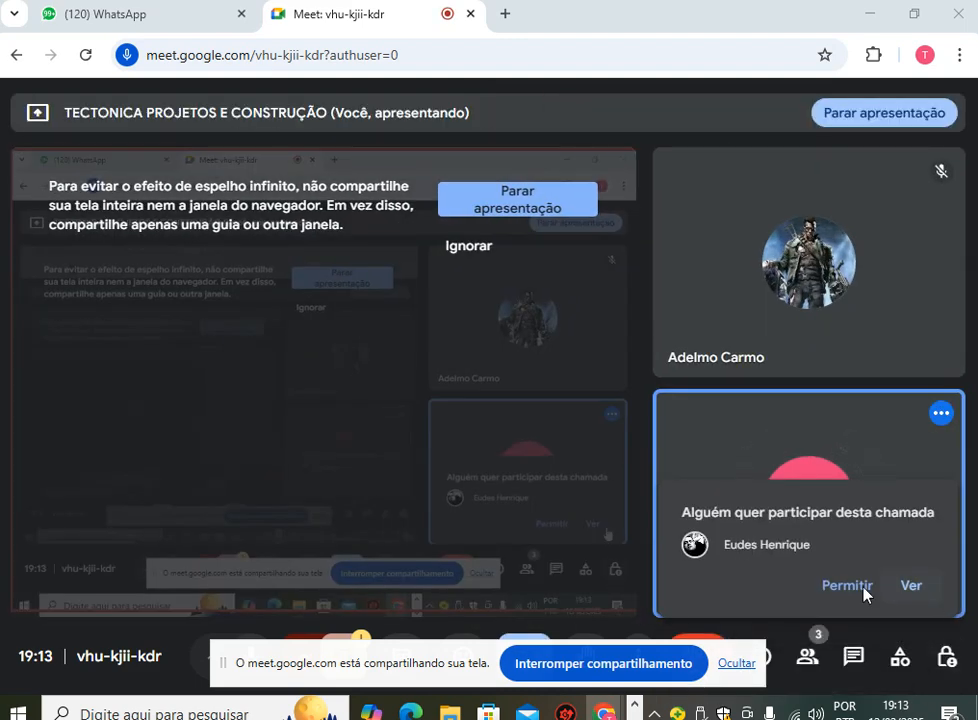
{"action": "left_click", "coordinate": [849, 586]}
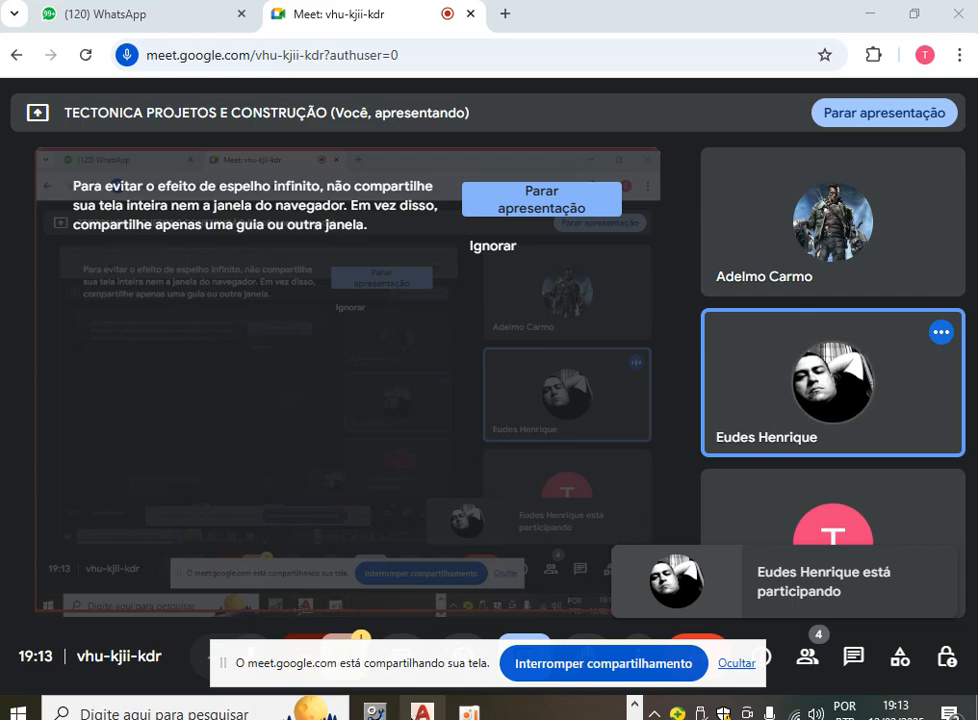
Switch to AutoCAD and set the visual style of the XAVIER_Estudo 03 model view to 2D Wireframe.
{"action": "key", "text": "alt+Tab"}
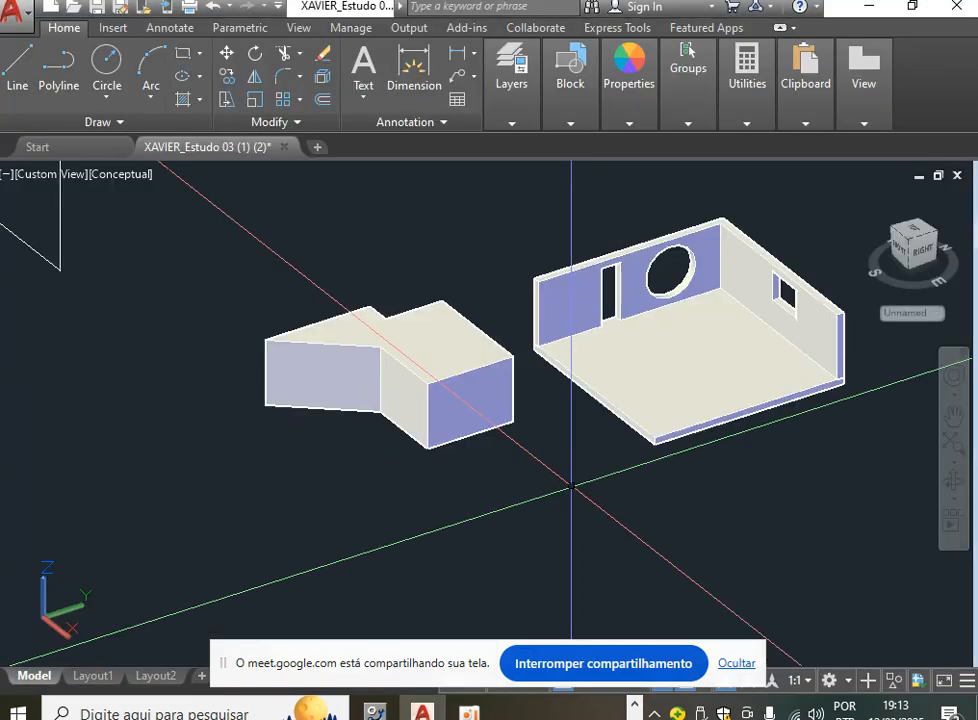
{"action": "scroll", "coordinate": [565, 467], "scroll_direction": "down", "scroll_amount": 2}
{"action": "middle_click_drag", "start_coordinate": [563, 465], "coordinate": [432, 481]}
{"action": "scroll", "coordinate": [465, 476], "scroll_direction": "up", "scroll_amount": 2}
{"action": "scroll", "coordinate": [631, 330], "scroll_direction": "down", "scroll_amount": 4}
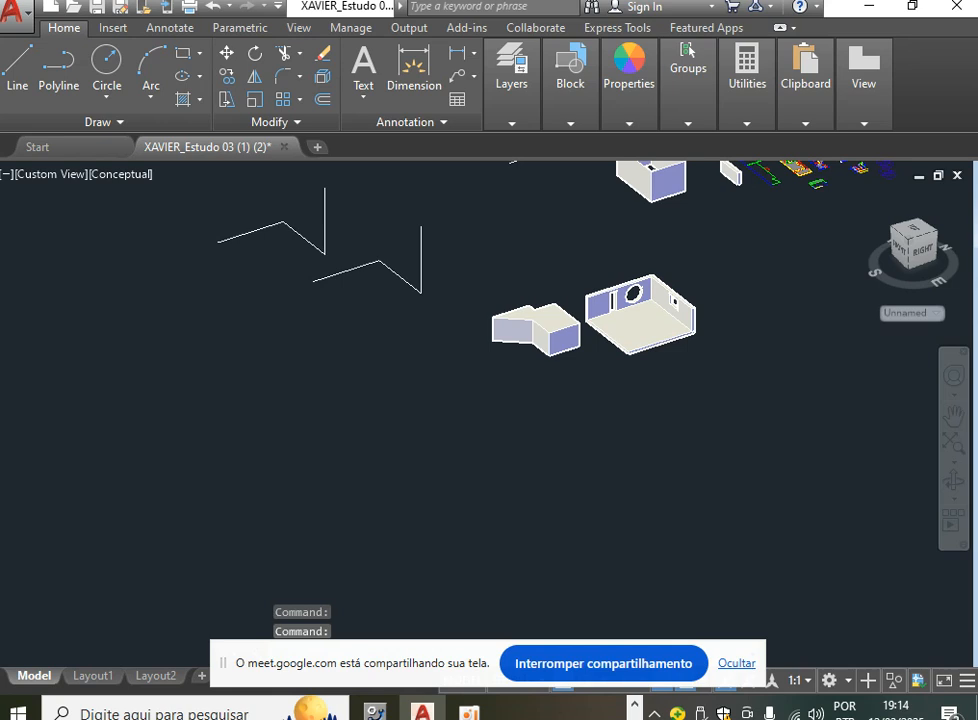
{"action": "scroll", "coordinate": [678, 274], "scroll_direction": "down", "scroll_amount": 2}
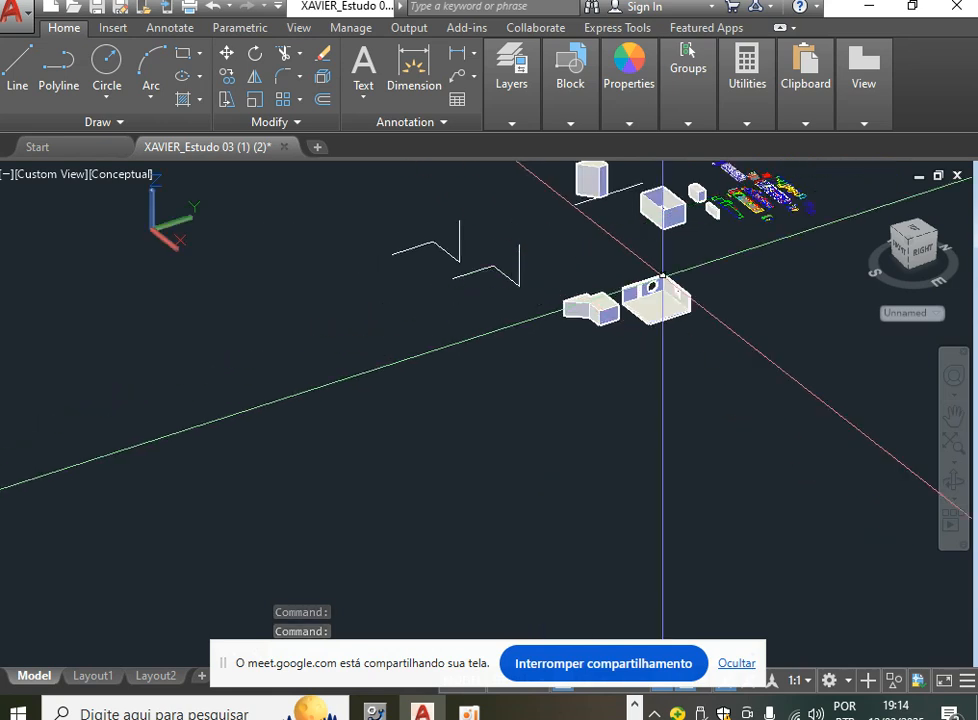
{"action": "left_click", "coordinate": [115, 177]}
{"action": "left_click", "coordinate": [186, 221]}
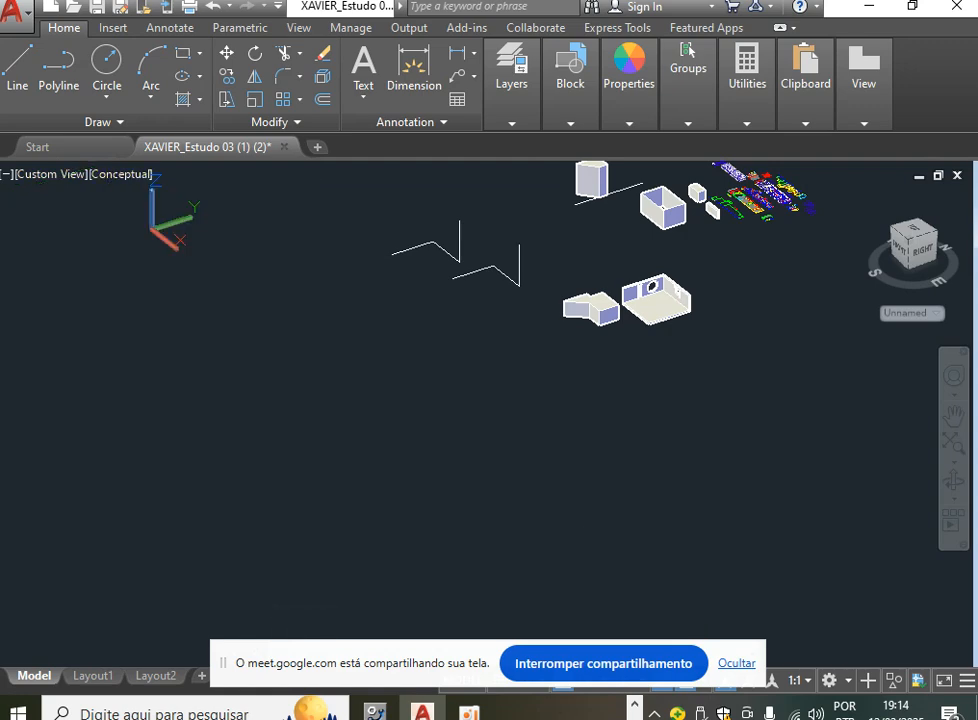
Examine the 3D solids, floor plans, sections and tables laid out across the model space.
{"action": "middle_click_drag", "start_coordinate": [710, 346], "coordinate": [621, 452]}
{"action": "scroll", "coordinate": [704, 326], "scroll_direction": "up", "scroll_amount": 2}
{"action": "scroll", "coordinate": [484, 338], "scroll_direction": "down", "scroll_amount": 4}
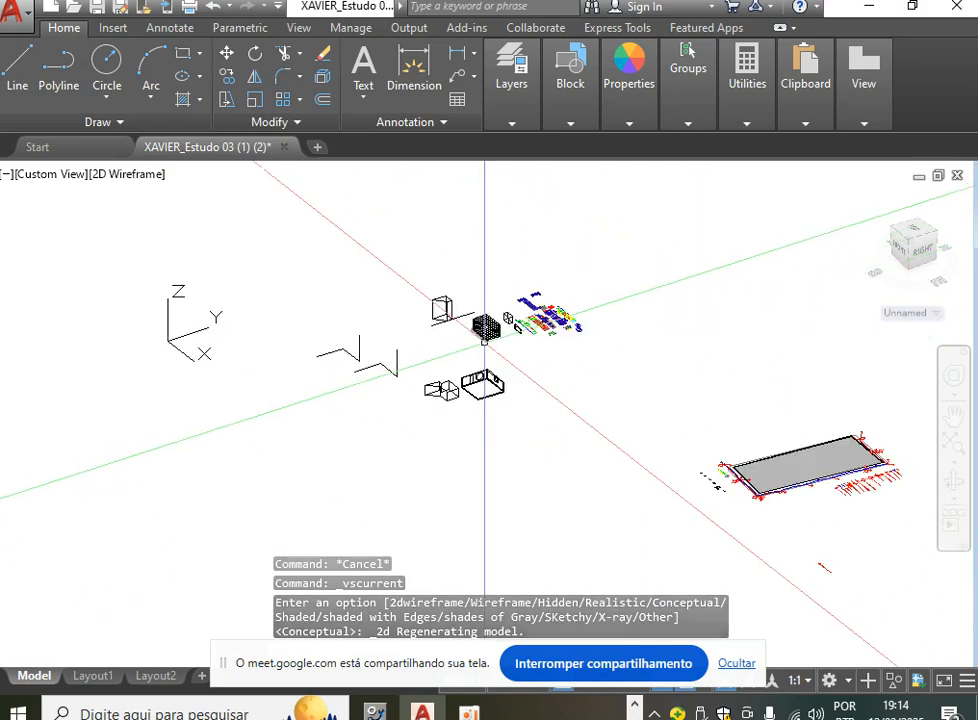
{"action": "scroll", "coordinate": [738, 480], "scroll_direction": "up", "scroll_amount": 4}
{"action": "scroll", "coordinate": [600, 400], "scroll_direction": "down", "scroll_amount": 3}
{"action": "scroll", "coordinate": [556, 378], "scroll_direction": "up", "scroll_amount": 3}
{"action": "scroll", "coordinate": [556, 378], "scroll_direction": "down", "scroll_amount": 4}
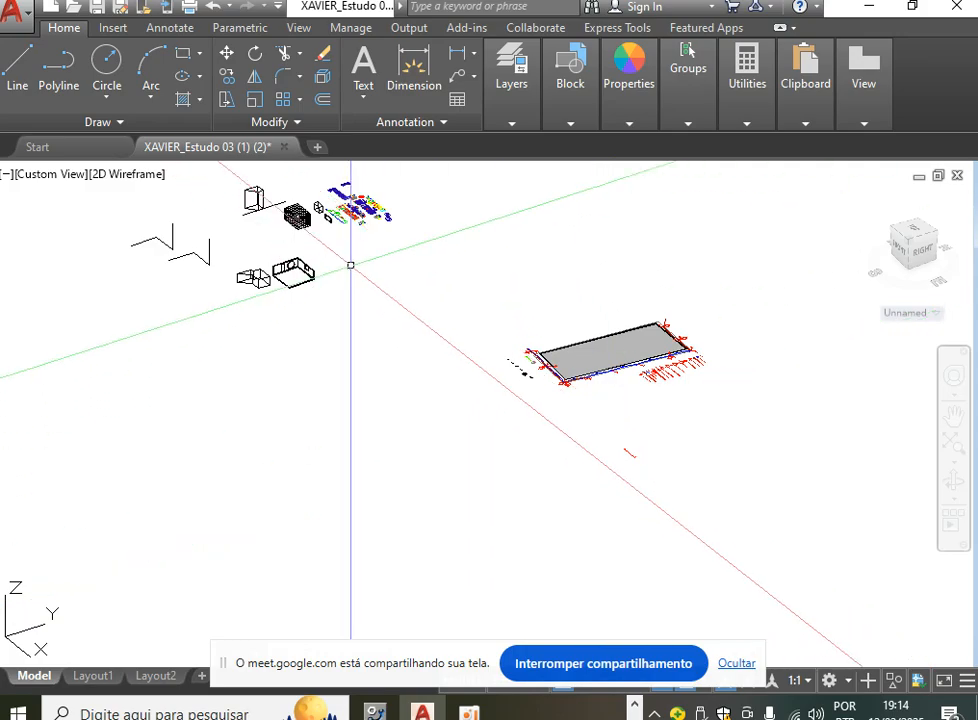
{"action": "scroll", "coordinate": [331, 213], "scroll_direction": "up", "scroll_amount": 3}
{"action": "scroll", "coordinate": [325, 356], "scroll_direction": "down", "scroll_amount": 4}
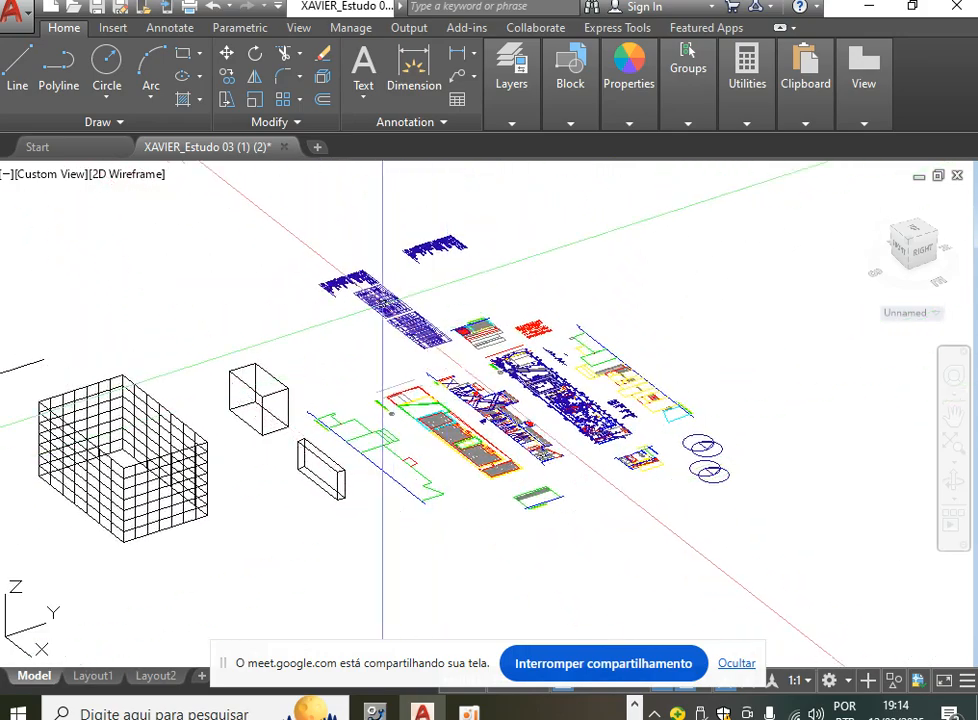
{"action": "scroll", "coordinate": [370, 296], "scroll_direction": "up", "scroll_amount": 4}
{"action": "scroll", "coordinate": [370, 296], "scroll_direction": "down", "scroll_amount": 4}
{"action": "scroll", "coordinate": [489, 247], "scroll_direction": "up", "scroll_amount": 4}
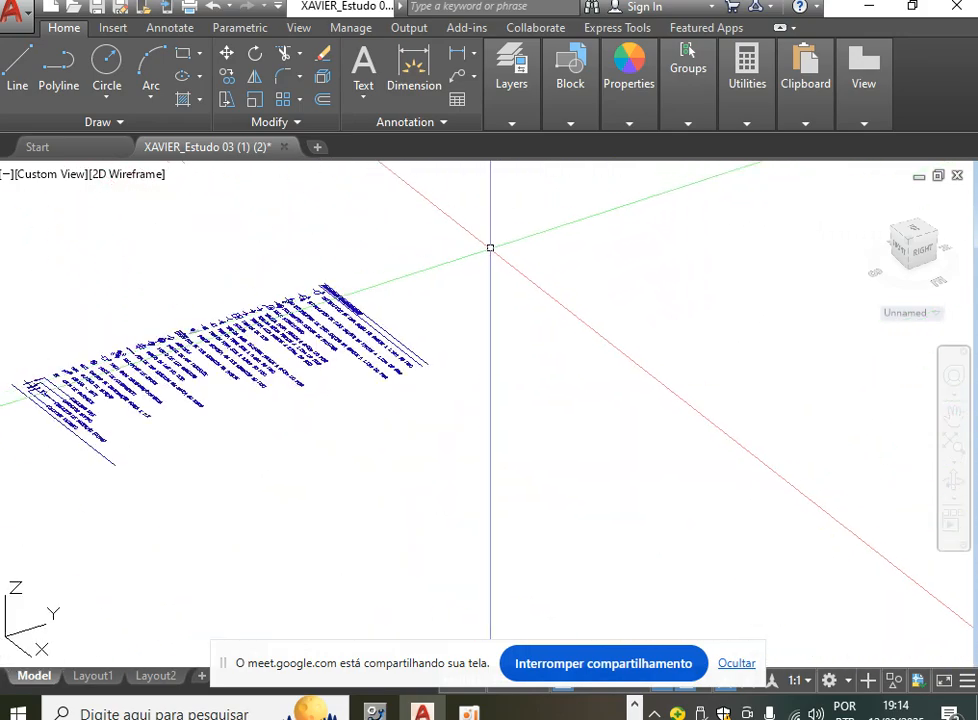
{"action": "scroll", "coordinate": [538, 229], "scroll_direction": "down", "scroll_amount": 5}
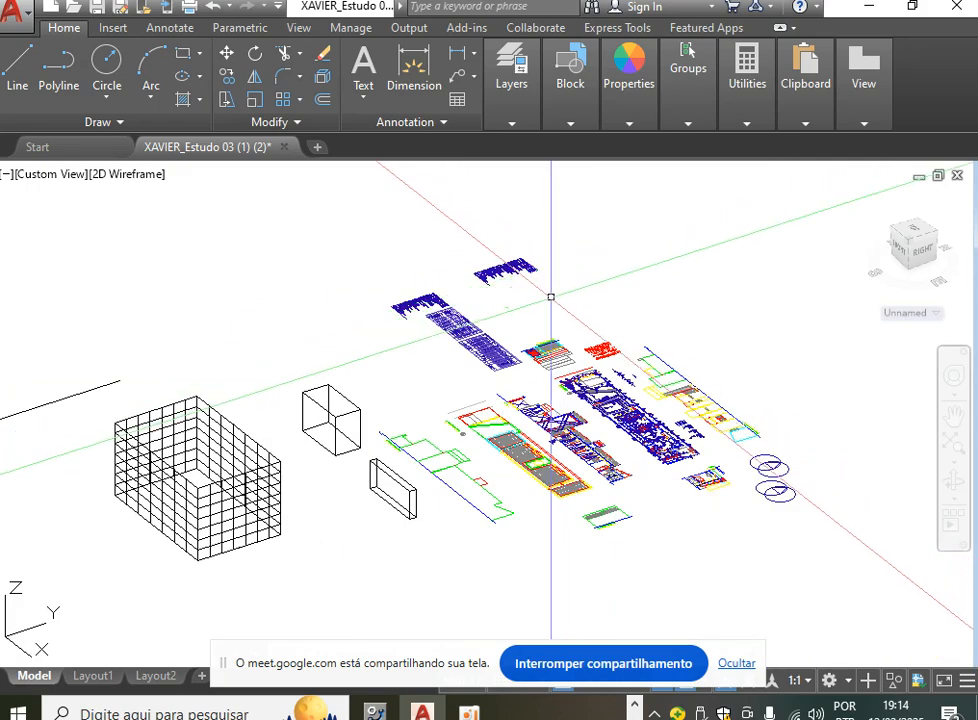
{"action": "scroll", "coordinate": [390, 475], "scroll_direction": "up", "scroll_amount": 6}
{"action": "middle_click_drag", "start_coordinate": [487, 420], "coordinate": [311, 468]}
{"action": "scroll", "coordinate": [311, 468], "scroll_direction": "down", "scroll_amount": 5}
{"action": "scroll", "coordinate": [450, 330], "scroll_direction": "up", "scroll_amount": 6}
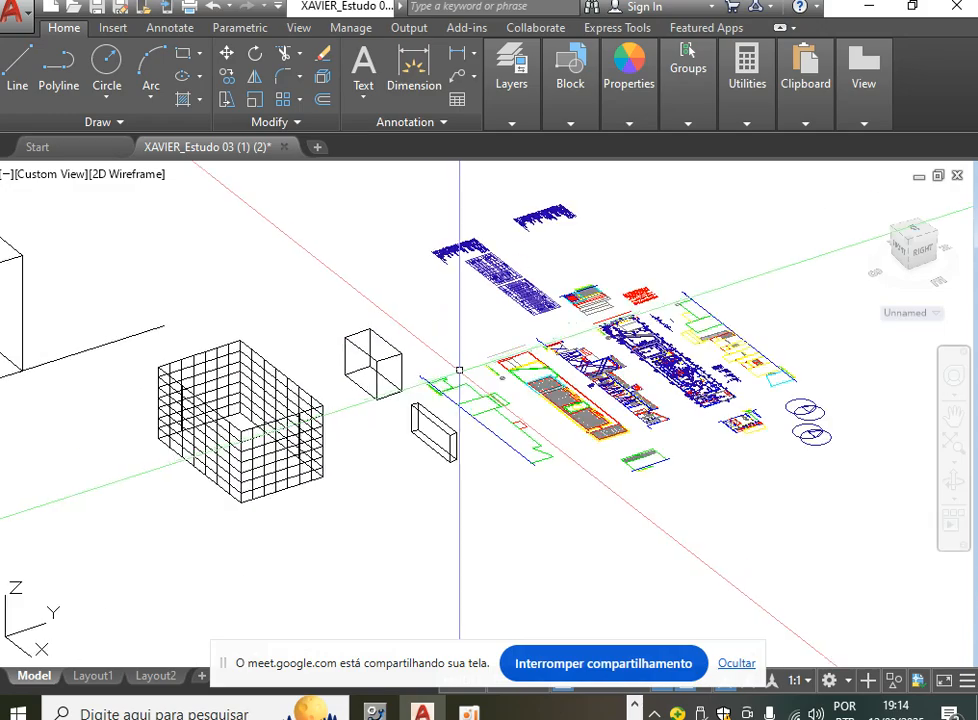
{"action": "scroll", "coordinate": [604, 298], "scroll_direction": "up", "scroll_amount": 3}
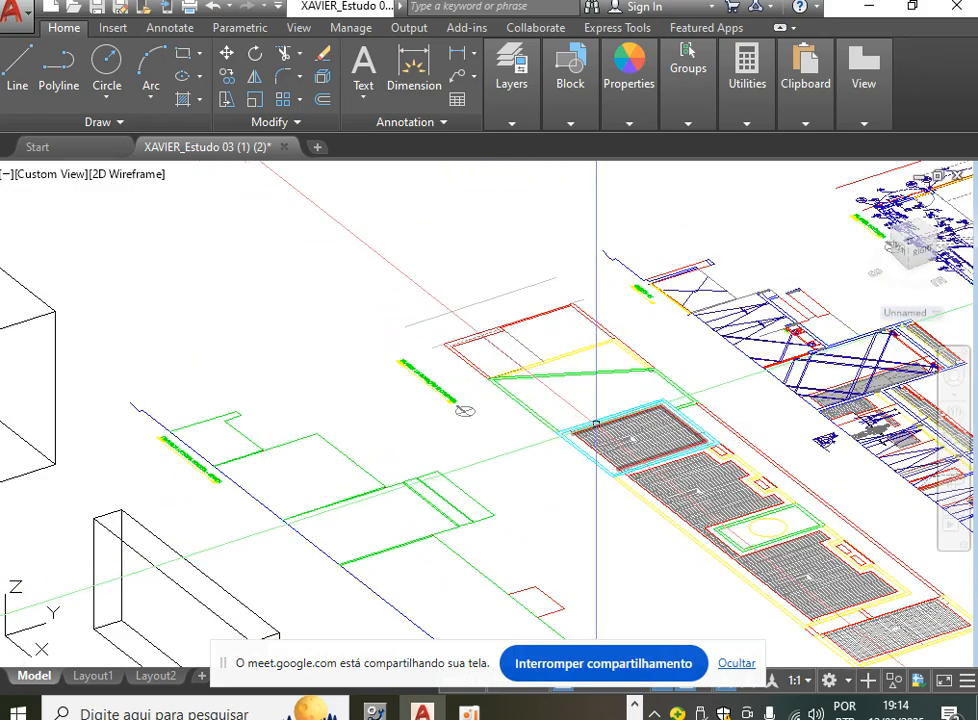
{"action": "middle_click_drag", "start_coordinate": [511, 255], "coordinate": [374, 322]}
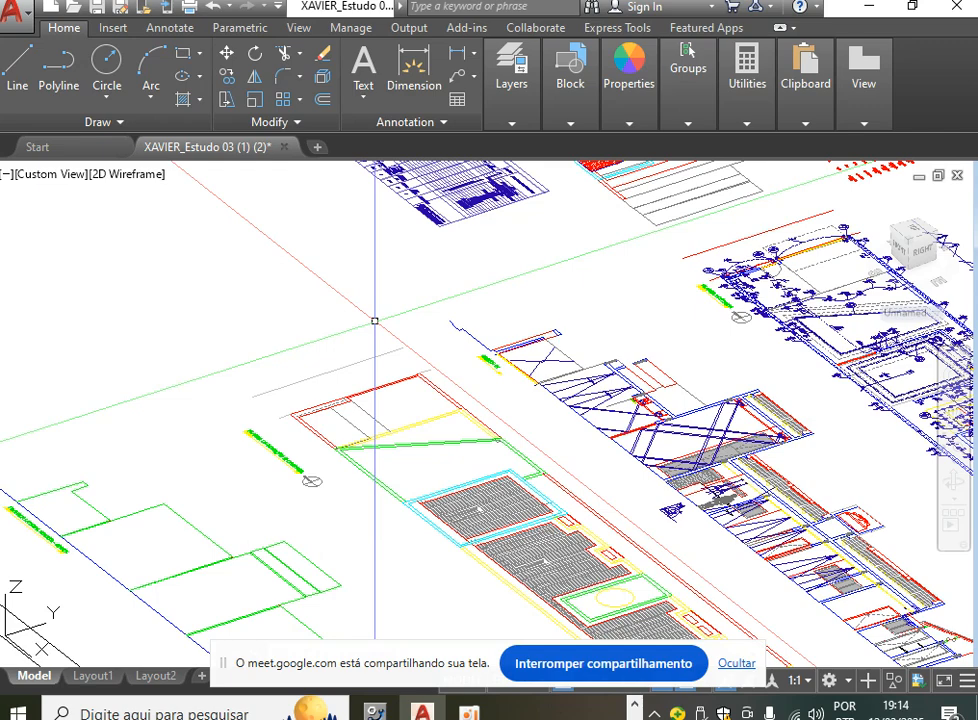
{"action": "scroll", "coordinate": [384, 320], "scroll_direction": "down", "scroll_amount": 5}
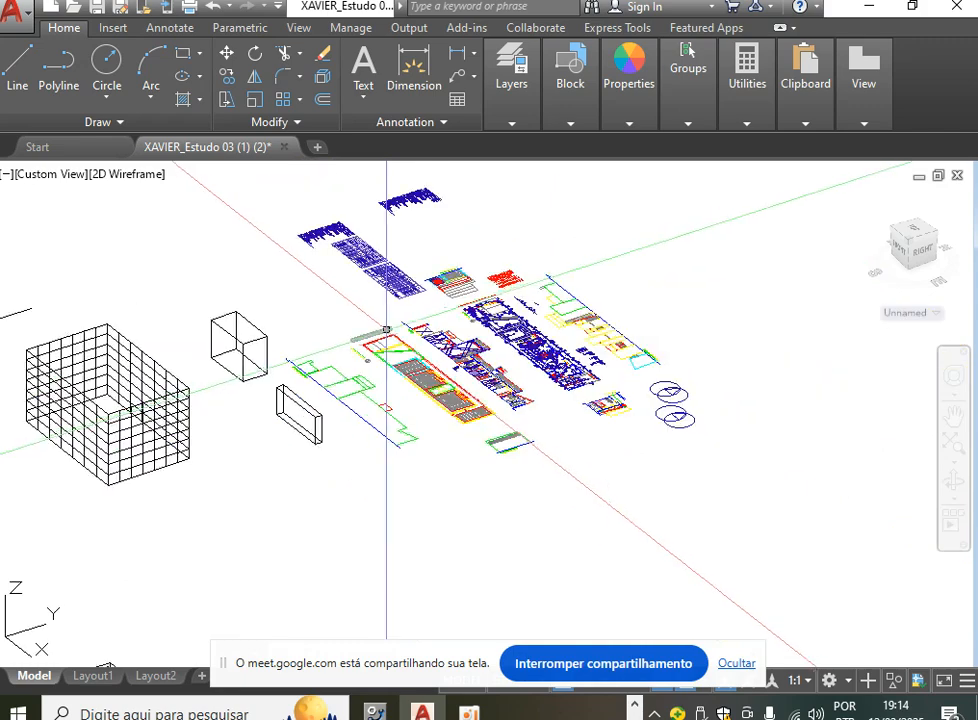
Delete the gridded rectangular box standing beside the project plans.
{"action": "mouse_move", "coordinate": [270, 439]}
{"action": "middle_mouse_down"}
{"action": "mouse_move", "coordinate": [405, 421]}
{"action": "mouse_move", "coordinate": [545, 382]}
{"action": "middle_mouse_up"}
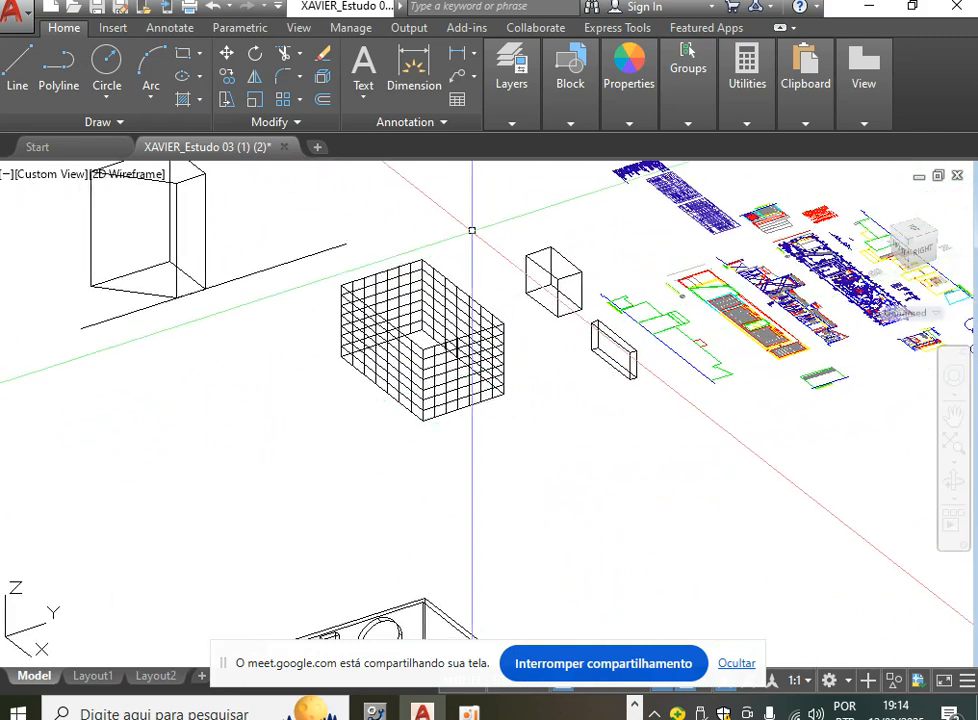
{"action": "left_click", "coordinate": [473, 231]}
{"action": "left_click", "coordinate": [388, 418]}
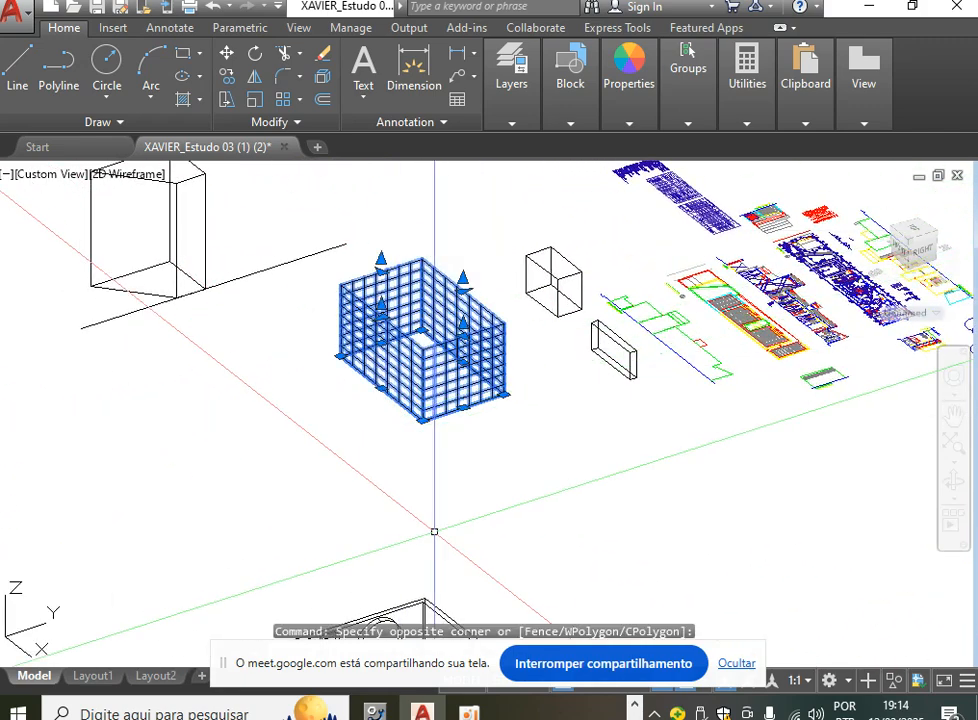
{"action": "key", "text": "Delete"}
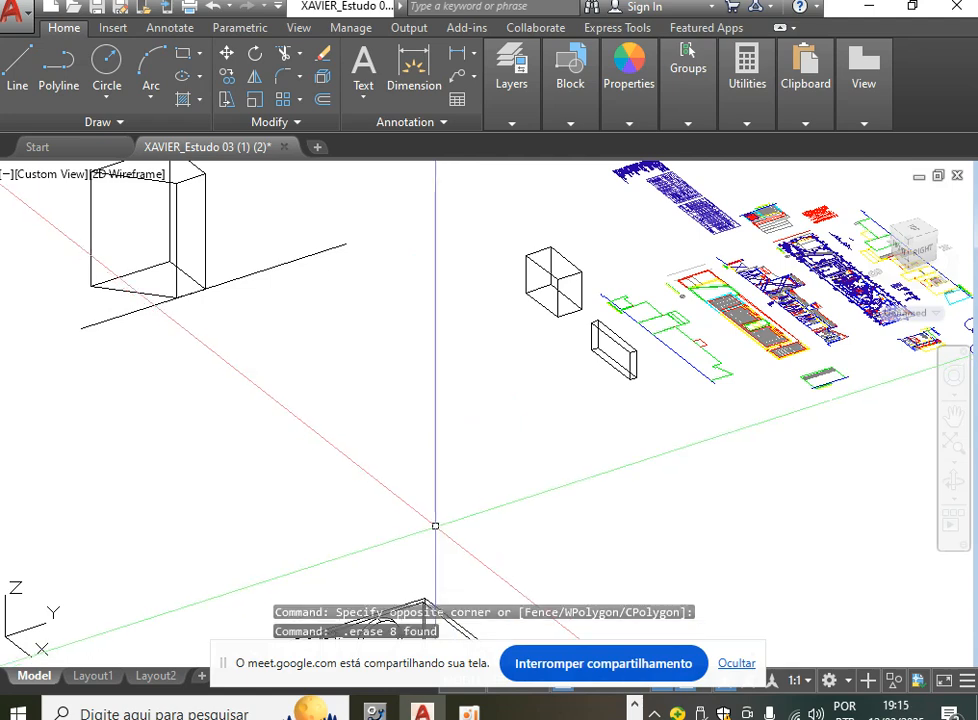
Delete the small wireframe box and the thin upright slab next to the green section drawing.
{"action": "left_click", "coordinate": [590, 247]}
{"action": "left_click", "coordinate": [530, 280]}
{"action": "left_click", "coordinate": [622, 367]}
{"action": "left_click", "coordinate": [578, 397]}
{"action": "key", "text": "Delete"}
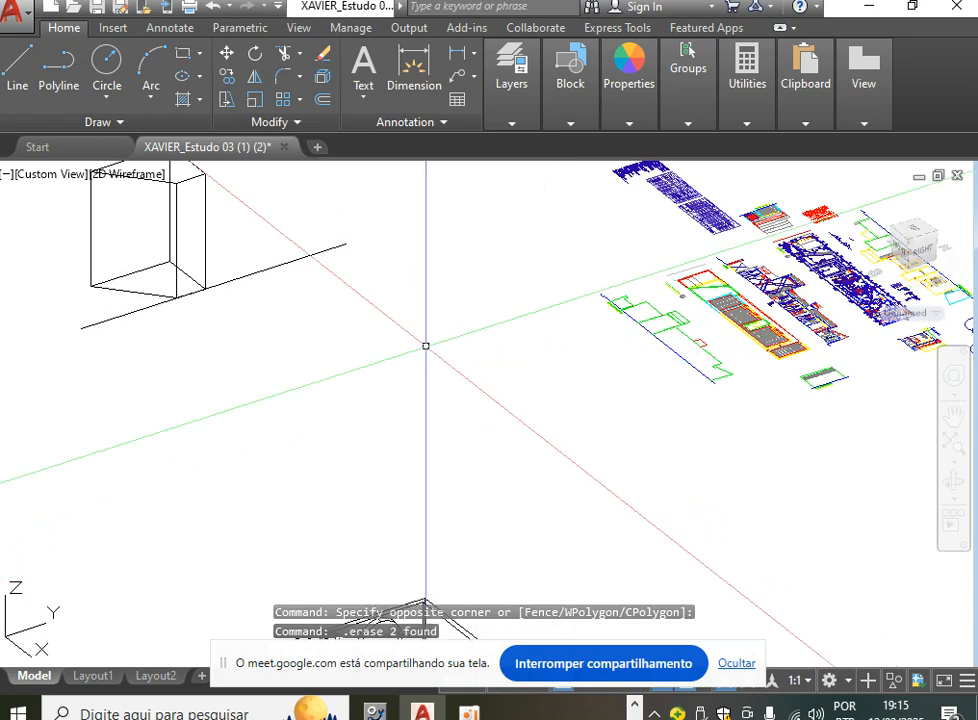
Delete the tall prism with the line at its base, and the two zigzag polylines near it.
{"action": "scroll", "coordinate": [323, 305], "scroll_direction": "down", "scroll_amount": 5}
{"action": "left_click", "coordinate": [325, 243]}
{"action": "left_click", "coordinate": [286, 328]}
{"action": "key", "text": "Delete"}
{"action": "left_click", "coordinate": [240, 317]}
{"action": "left_click", "coordinate": [114, 440]}
{"action": "key", "text": "Delete"}
Delete the two pairs of overlapping circles with their triangle lines beyond the project plans.
{"action": "scroll", "coordinate": [430, 355], "scroll_direction": "up", "scroll_amount": 5}
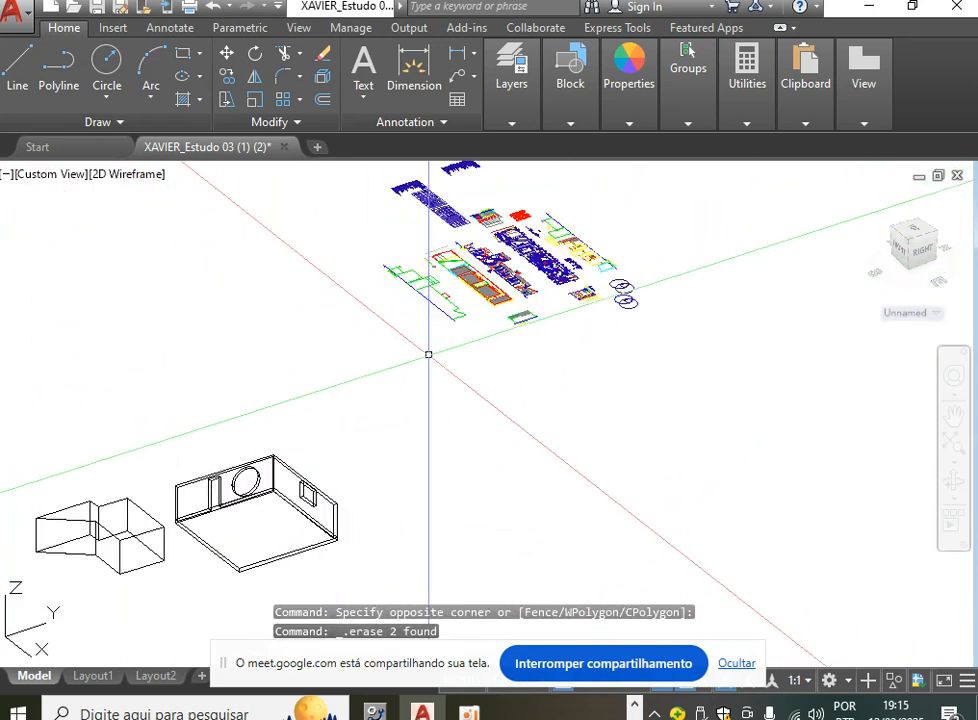
{"action": "middle_click_drag", "start_coordinate": [461, 306], "coordinate": [476, 398]}
{"action": "scroll", "coordinate": [629, 365], "scroll_direction": "up", "scroll_amount": 6}
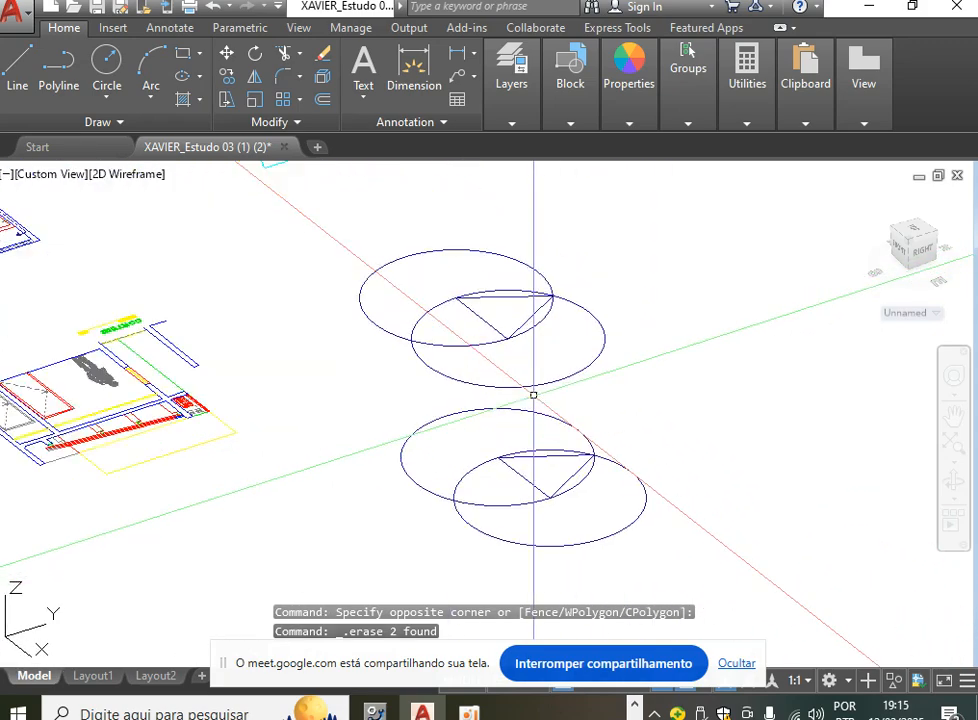
{"action": "scroll", "coordinate": [533, 390], "scroll_direction": "down", "scroll_amount": 1}
{"action": "left_click", "coordinate": [632, 280]}
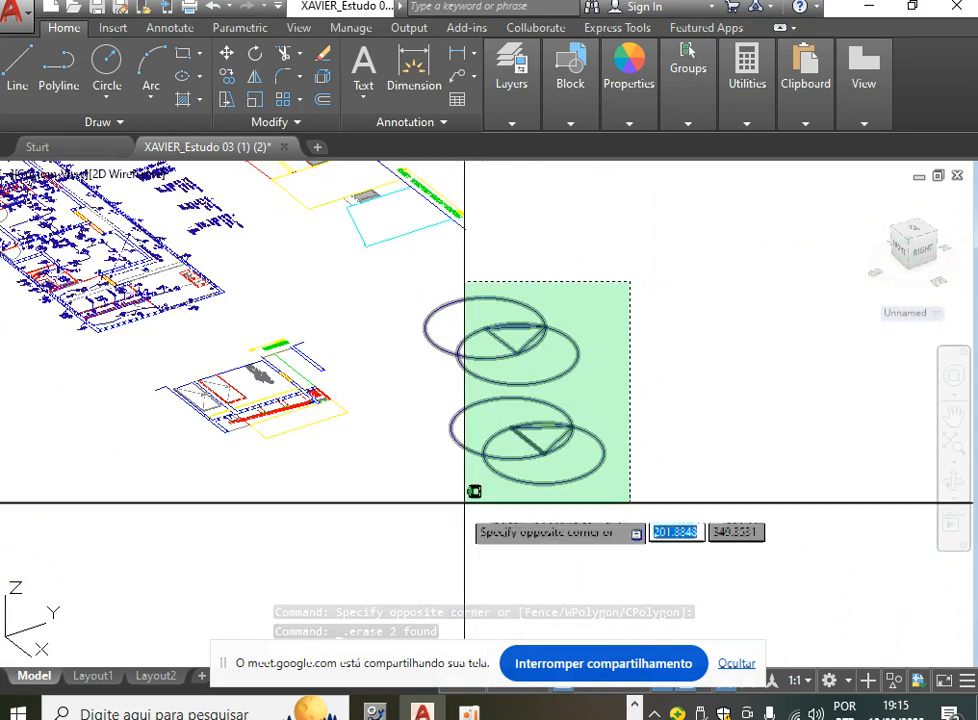
{"action": "left_click", "coordinate": [485, 490]}
{"action": "key", "text": "Delete"}
Look over the remaining solids, site slab and project plans in the cleaned-up model space.
{"action": "scroll", "coordinate": [636, 437], "scroll_direction": "down", "scroll_amount": 5}
{"action": "scroll", "coordinate": [686, 485], "scroll_direction": "up", "scroll_amount": 8}
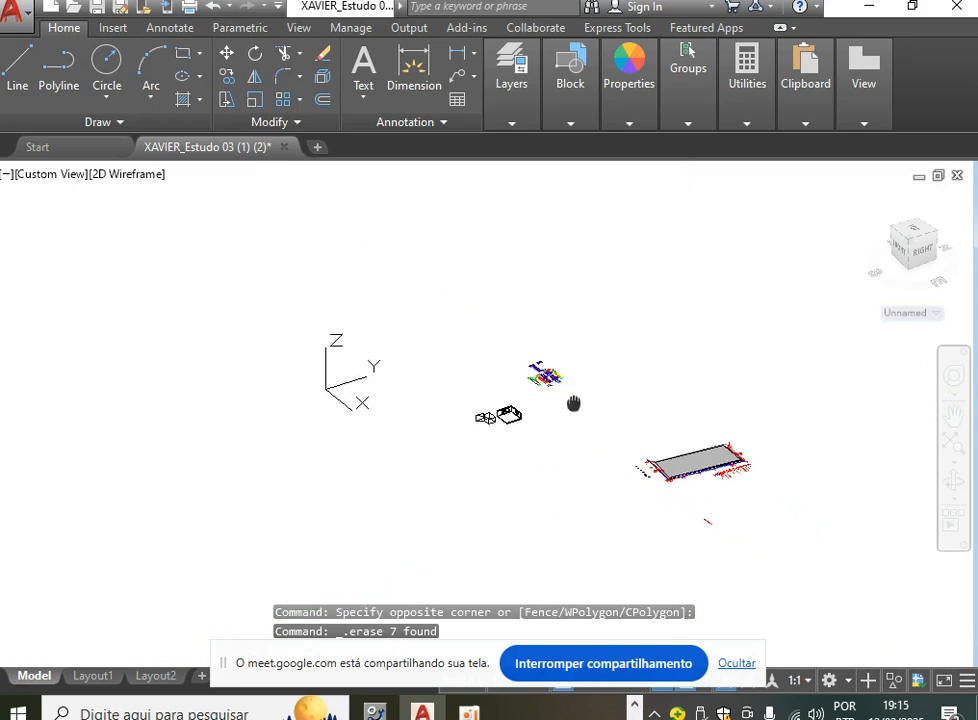
{"action": "scroll", "coordinate": [709, 500], "scroll_direction": "up", "scroll_amount": 2}
{"action": "scroll", "coordinate": [707, 495], "scroll_direction": "down", "scroll_amount": 6}
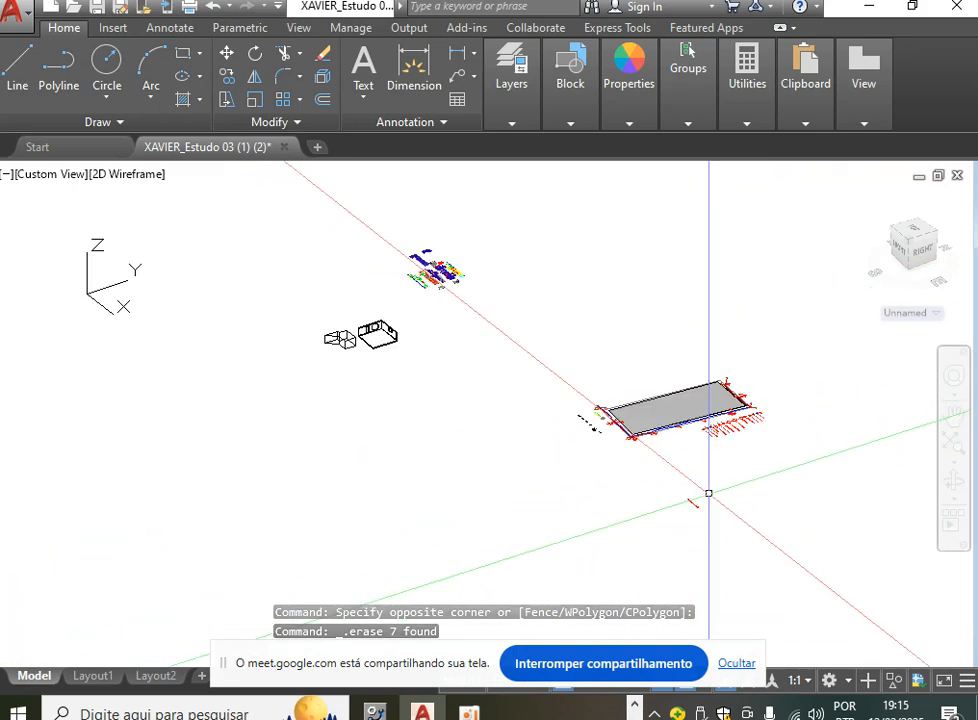
{"action": "scroll", "coordinate": [429, 253], "scroll_direction": "up", "scroll_amount": 6}
{"action": "scroll", "coordinate": [461, 241], "scroll_direction": "up", "scroll_amount": 4}
{"action": "middle_click_drag", "start_coordinate": [491, 238], "coordinate": [408, 417]}
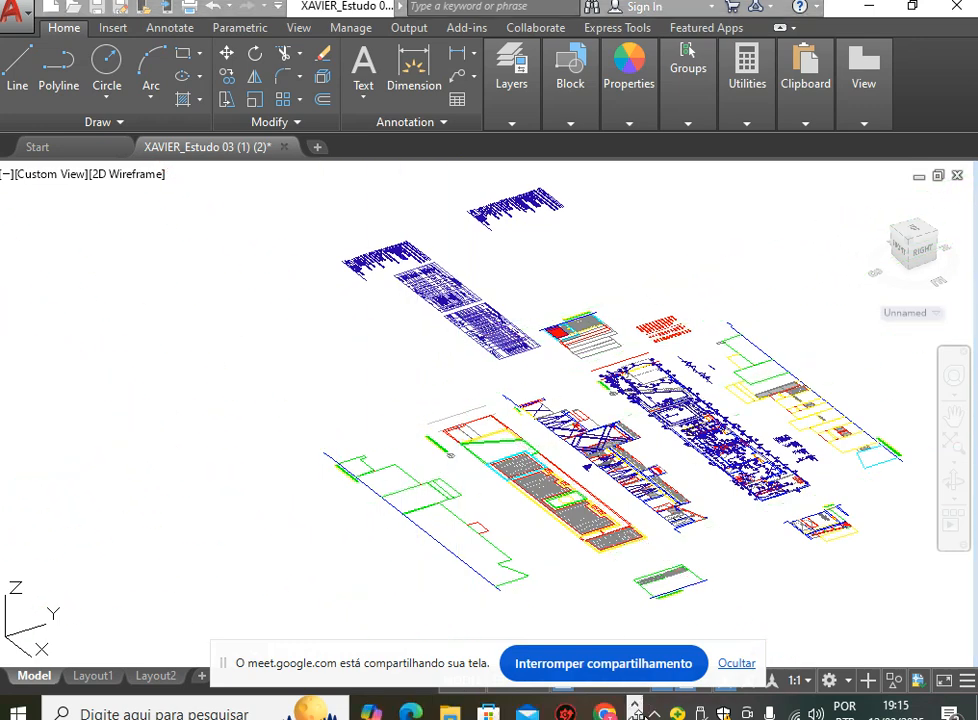
Minimize the open windows and open the TABELA DE CARGAS spreadsheet from the desktop in Excel.
{"action": "mouse_move", "coordinate": [449, 713]}
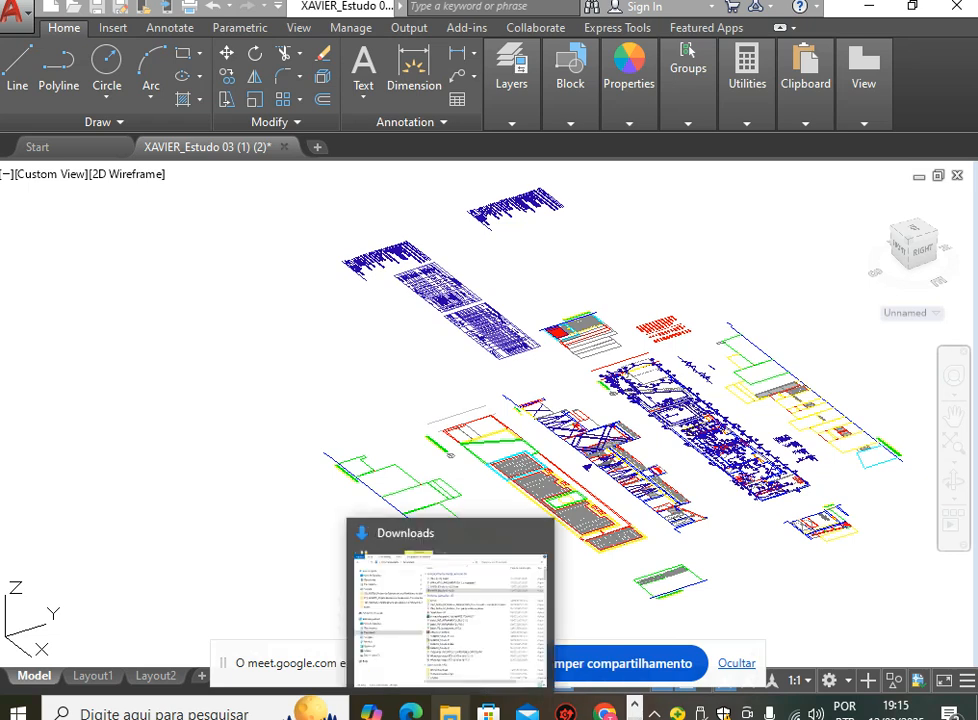
{"action": "left_click", "coordinate": [872, 8]}
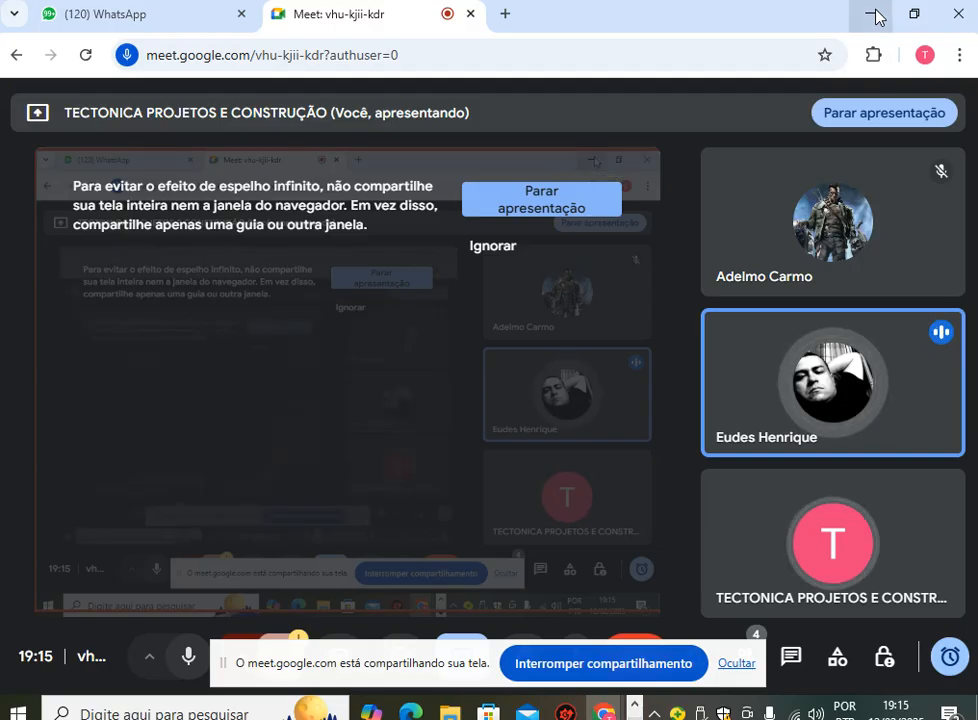
{"action": "left_click", "coordinate": [875, 15]}
{"action": "left_click", "coordinate": [870, 8]}
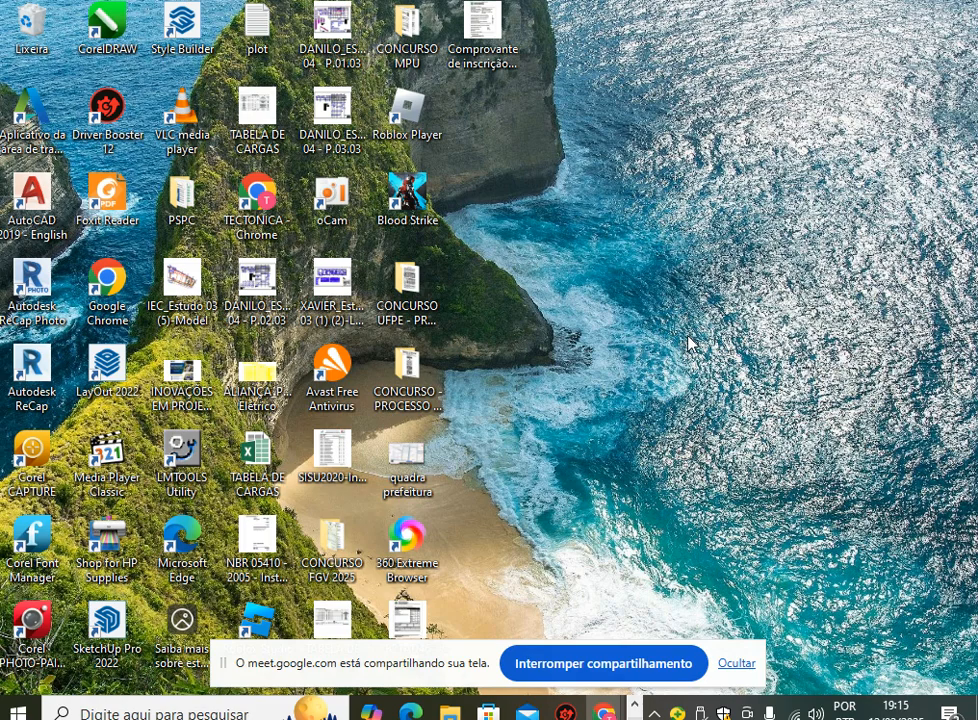
{"action": "double_click", "coordinate": [257, 452]}
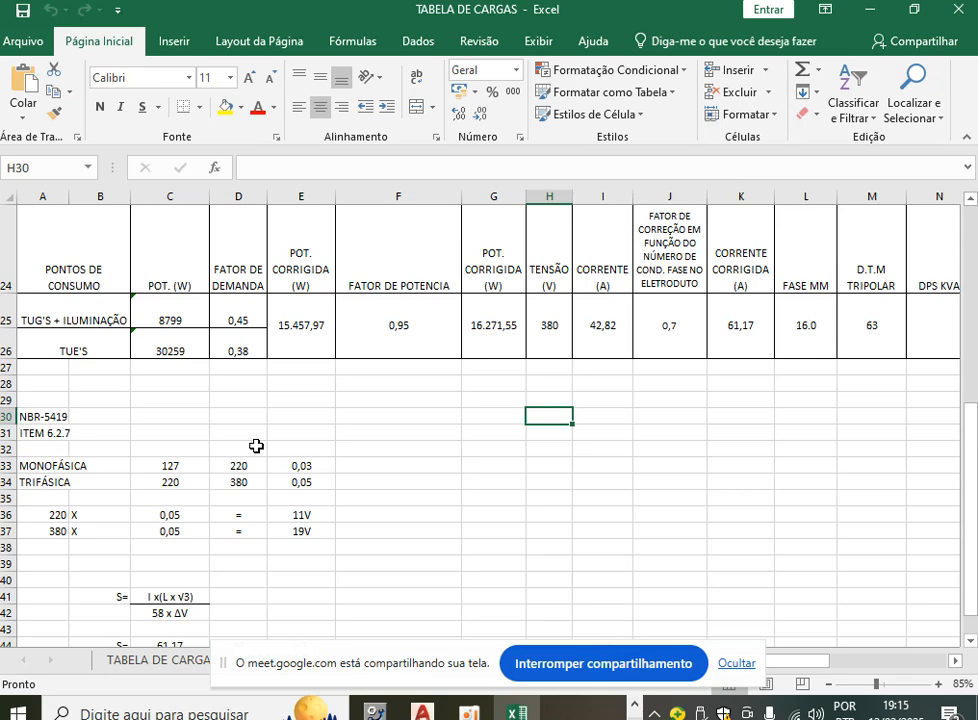
Review the voltage-drop calculations below the load table at 100% zoom, highlighting the single-phase and three-phase values in C33:C34.
{"action": "scroll", "coordinate": [183, 421], "scroll_direction": "down", "scroll_amount": 1}
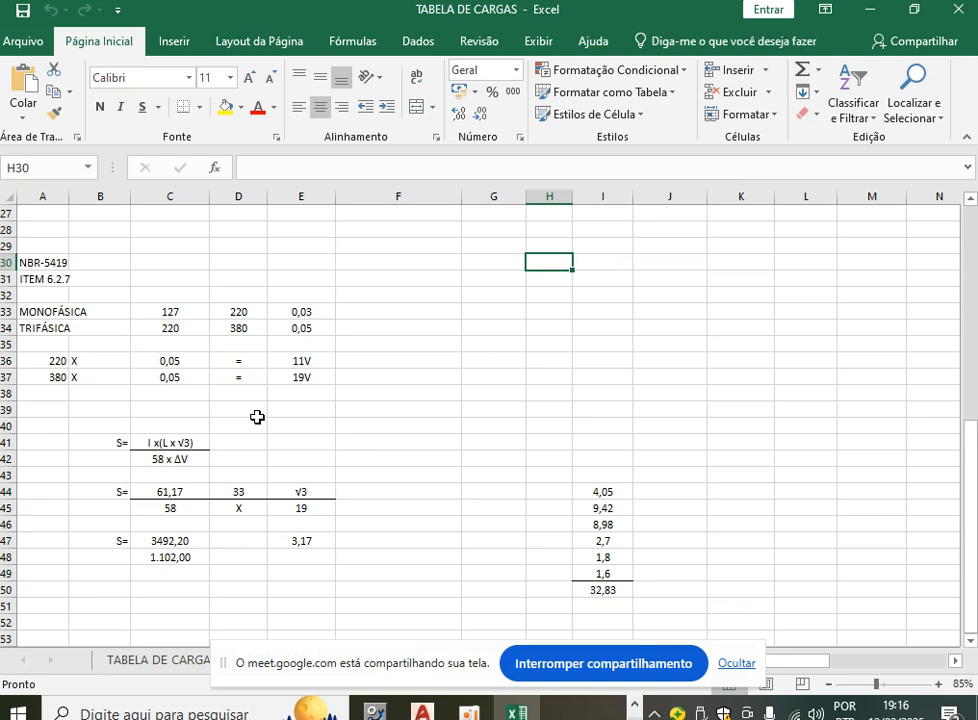
{"action": "scroll", "coordinate": [257, 417], "scroll_direction": "up", "scroll_amount": 1, "text": "ctrl"}
{"action": "middle_click", "coordinate": [388, 420]}
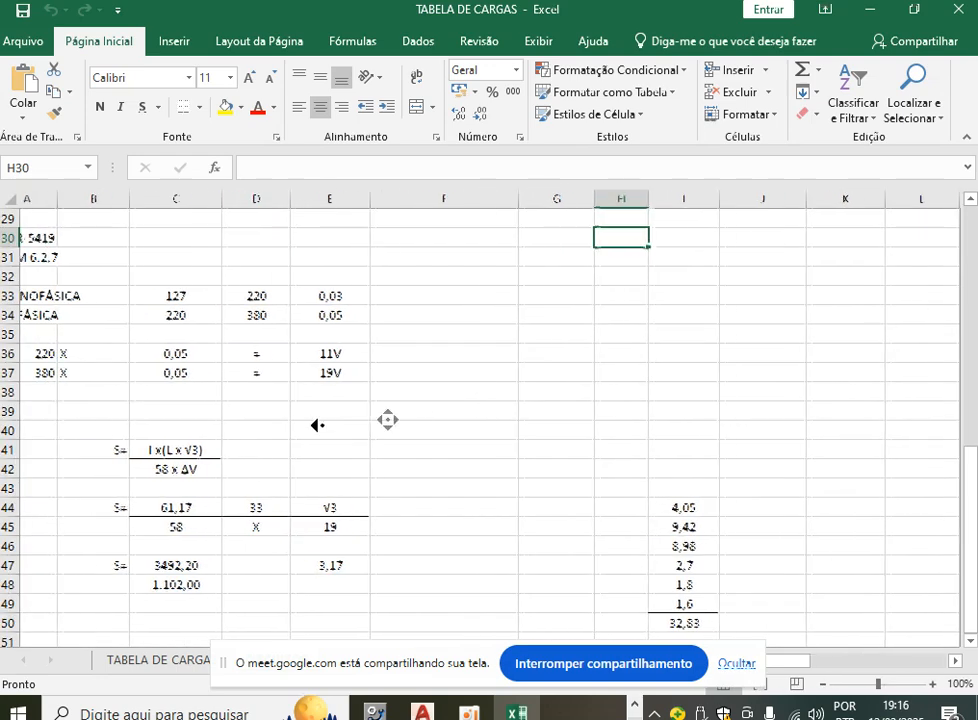
{"action": "middle_click_drag", "start_coordinate": [365, 410], "coordinate": [228, 408]}
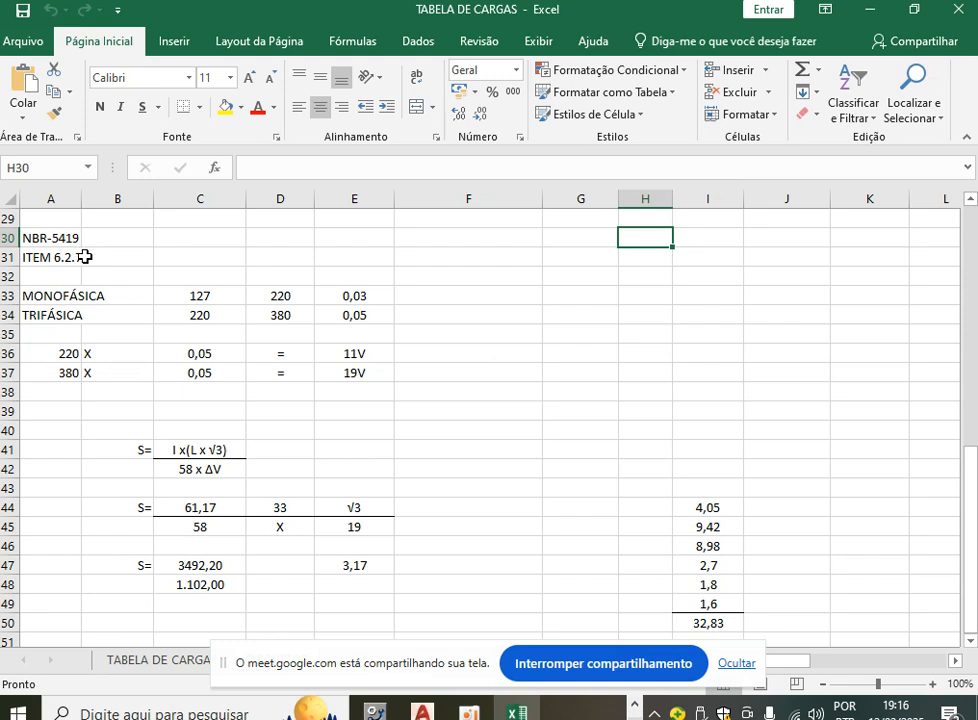
{"action": "left_click_drag", "start_coordinate": [223, 295], "coordinate": [227, 314]}
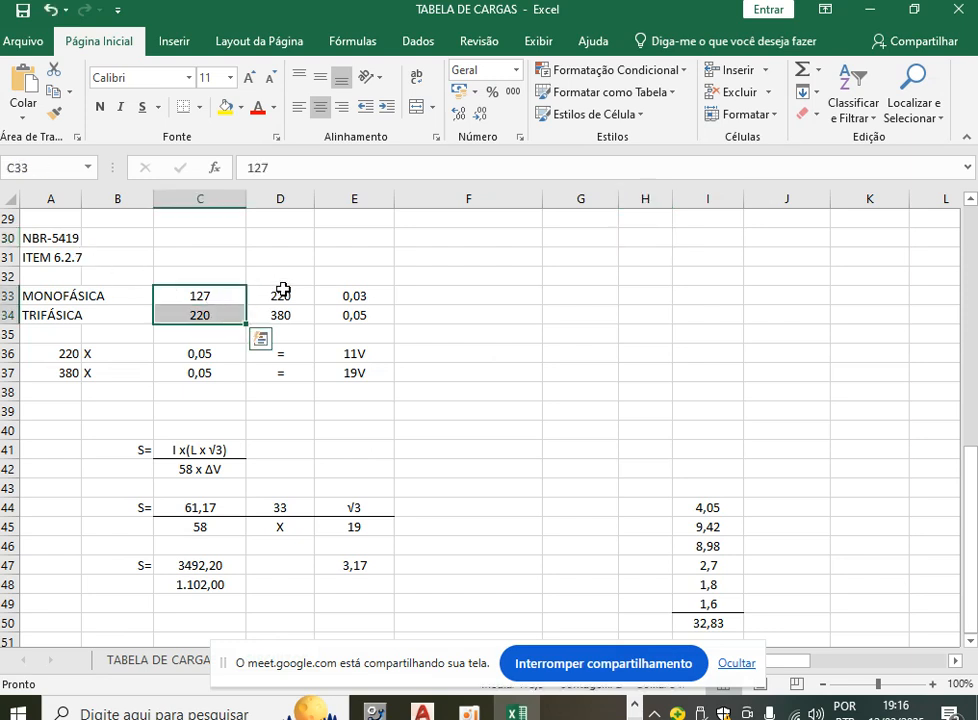
Review the single-phase and three-phase voltages with their drop limits in C33:E34.
{"action": "left_click_drag", "start_coordinate": [281, 292], "coordinate": [279, 312]}
{"action": "left_click_drag", "start_coordinate": [380, 295], "coordinate": [374, 308]}
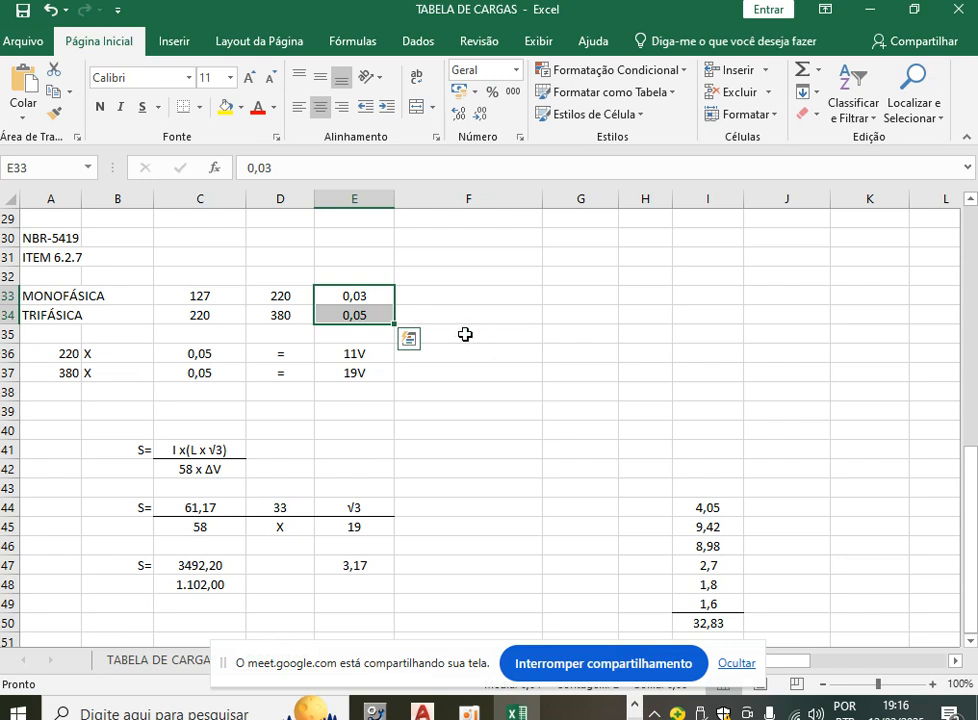
{"action": "left_click", "coordinate": [219, 298]}
{"action": "left_click", "coordinate": [220, 313]}
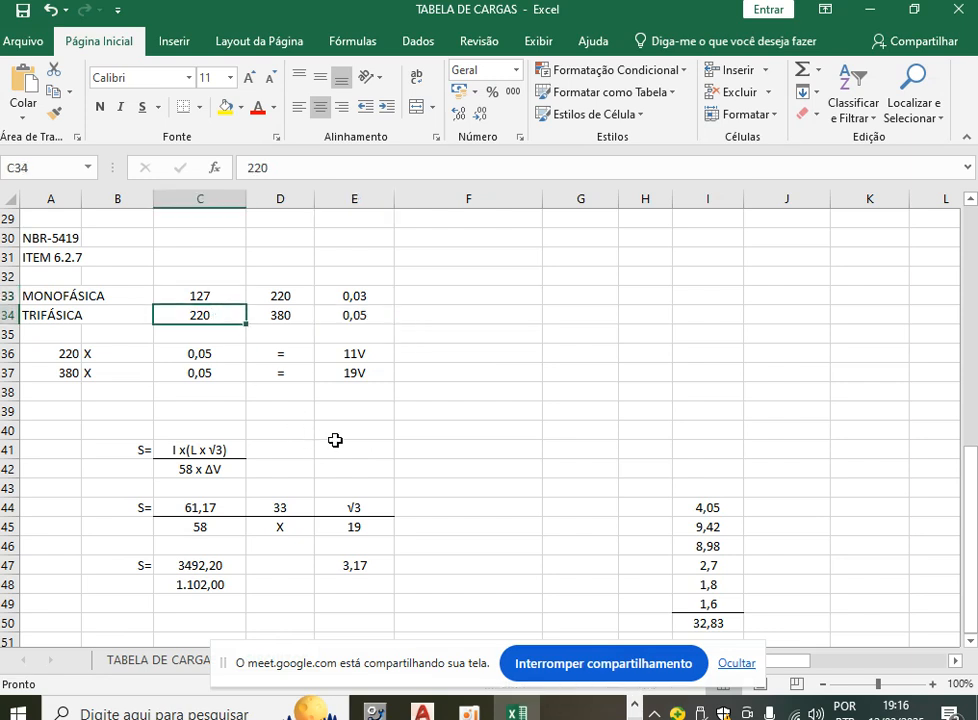
{"action": "left_click", "coordinate": [221, 299]}
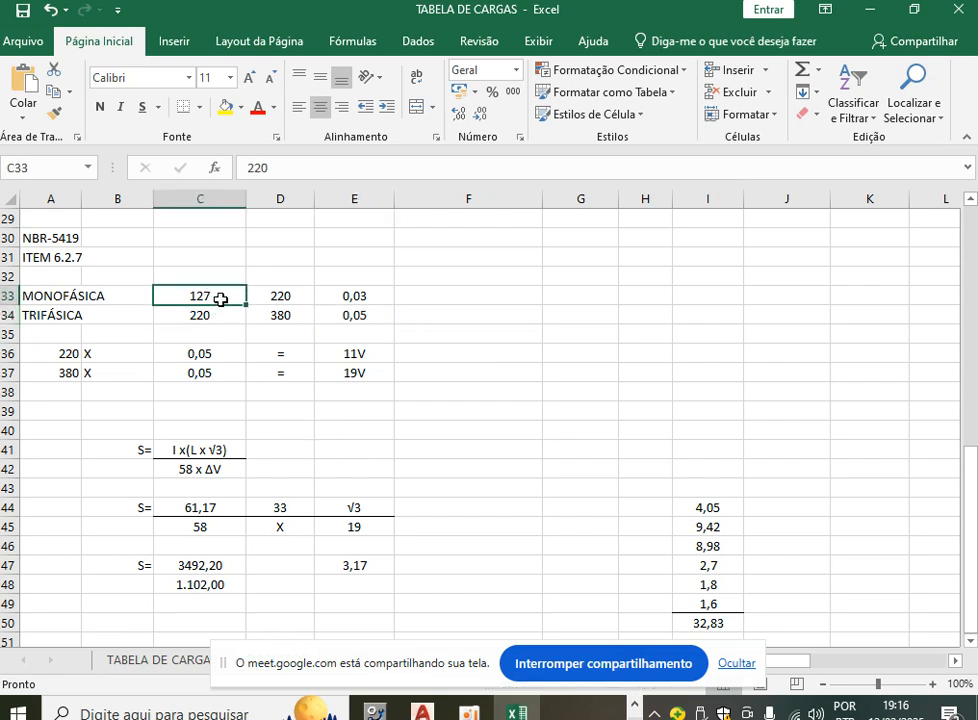
{"action": "left_click", "coordinate": [304, 289]}
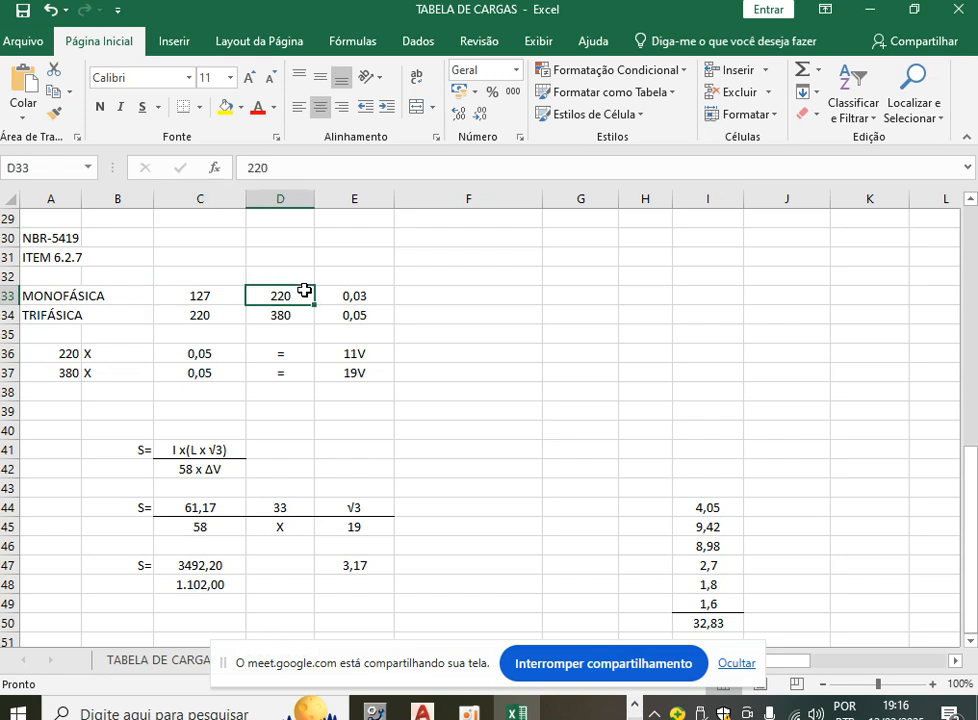
{"action": "left_click", "coordinate": [223, 316]}
{"action": "left_click", "coordinate": [297, 314]}
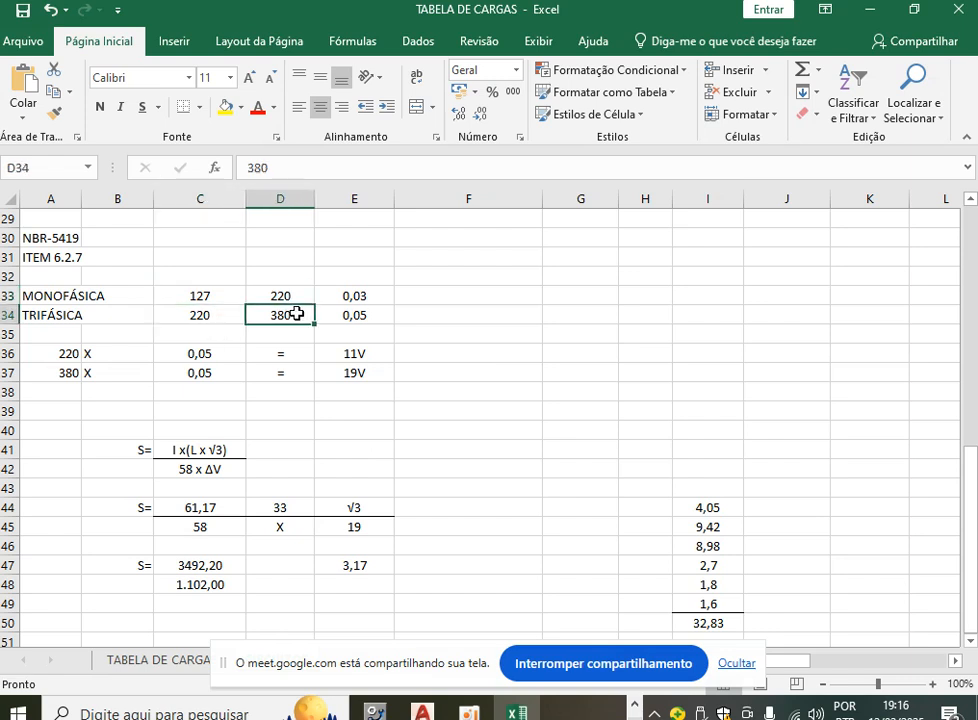
{"action": "left_click", "coordinate": [379, 291]}
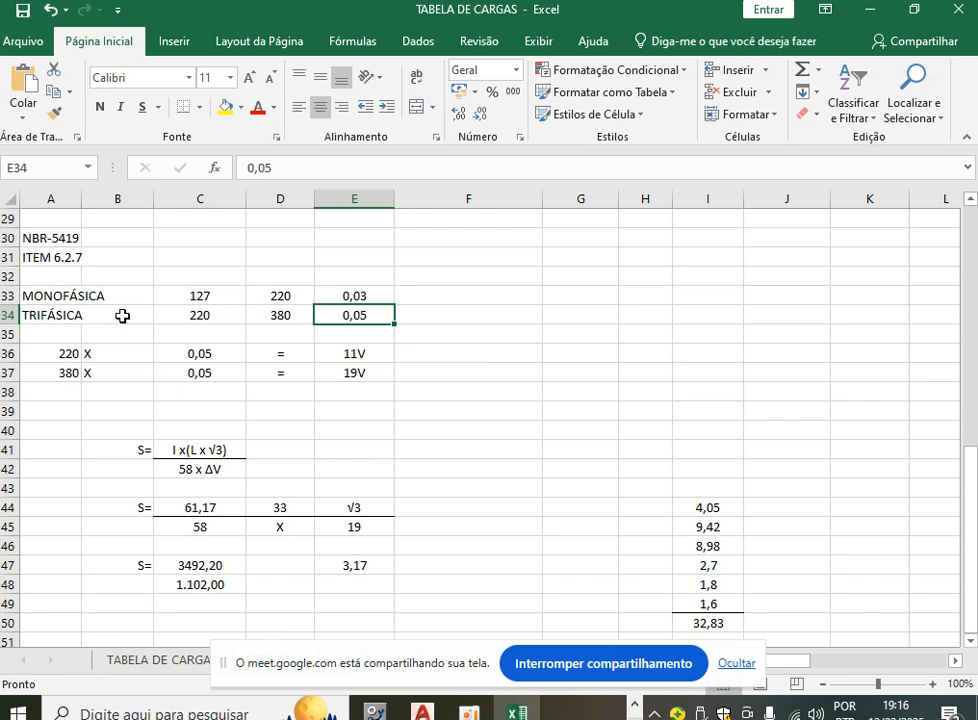
Go through the permitted voltage-drop calculations for 220 V and 380 V in rows 36 and 37.
{"action": "left_click", "coordinate": [229, 314]}
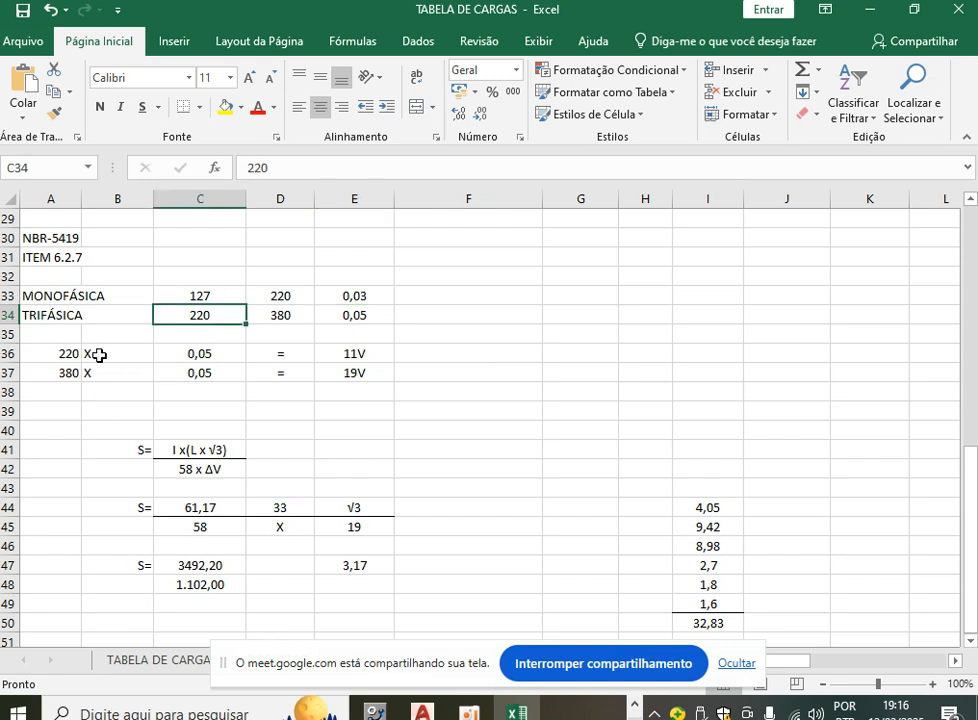
{"action": "left_click", "coordinate": [223, 353]}
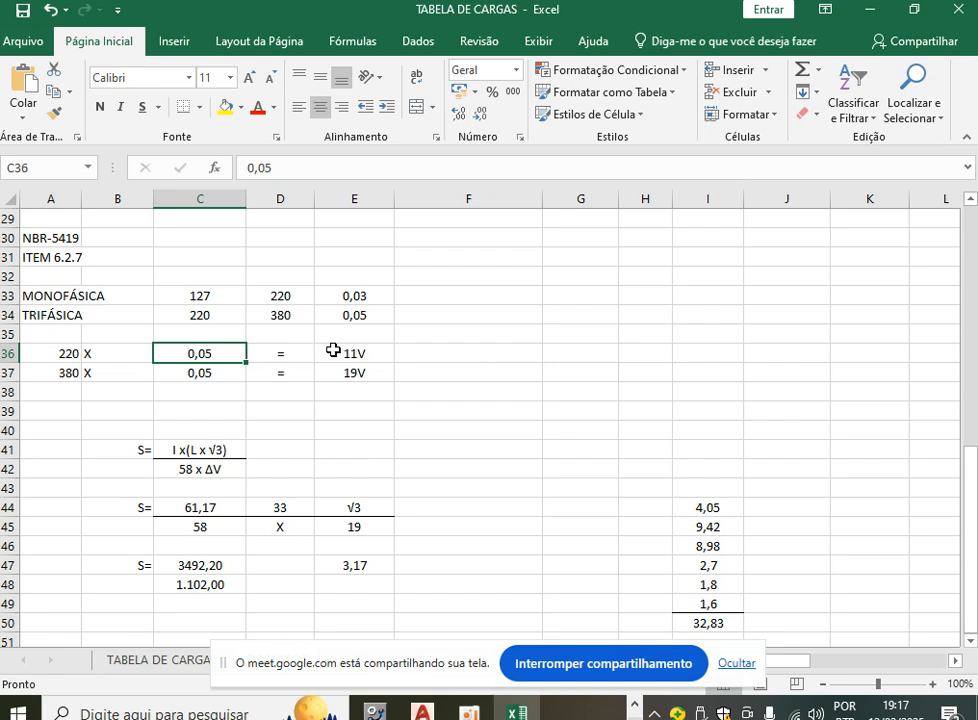
{"action": "left_click", "coordinate": [375, 353]}
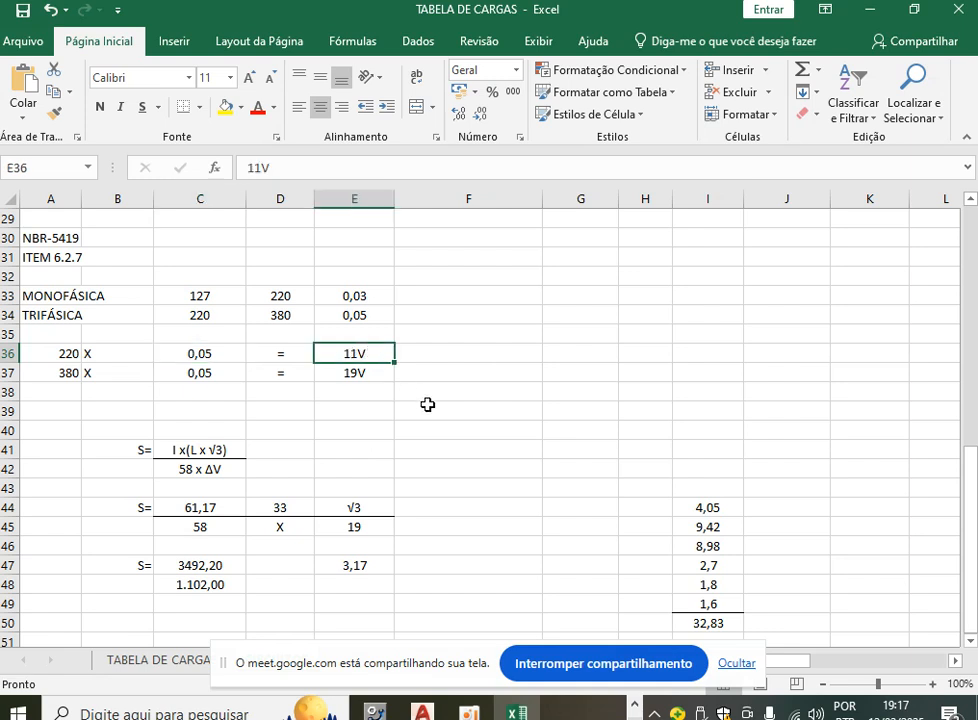
{"action": "left_click", "coordinate": [72, 372]}
{"action": "left_click", "coordinate": [236, 372]}
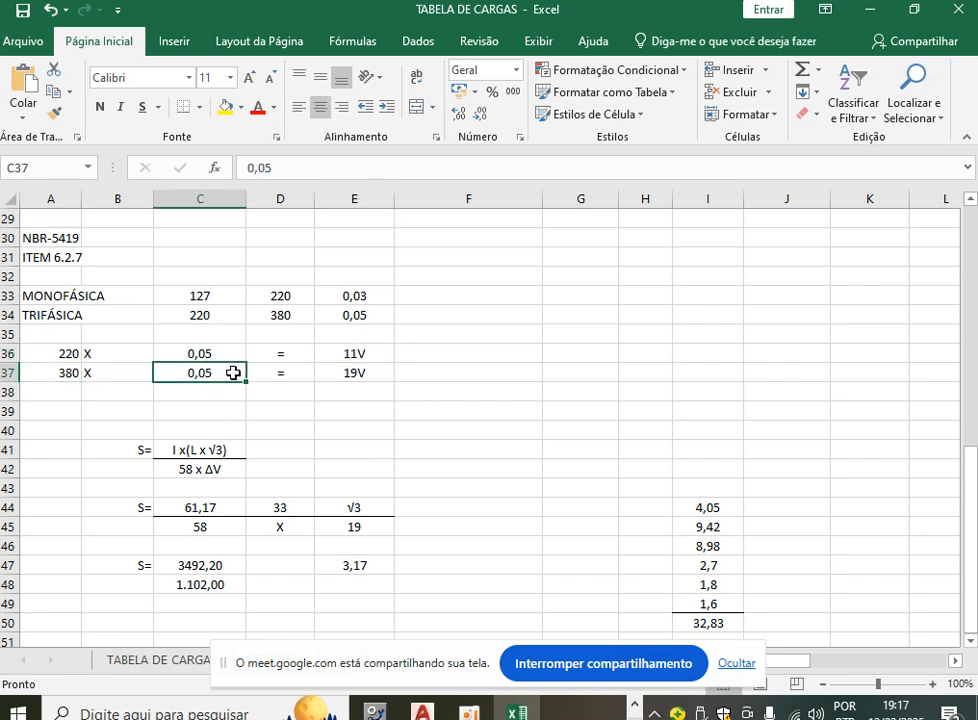
{"action": "left_click", "coordinate": [380, 372]}
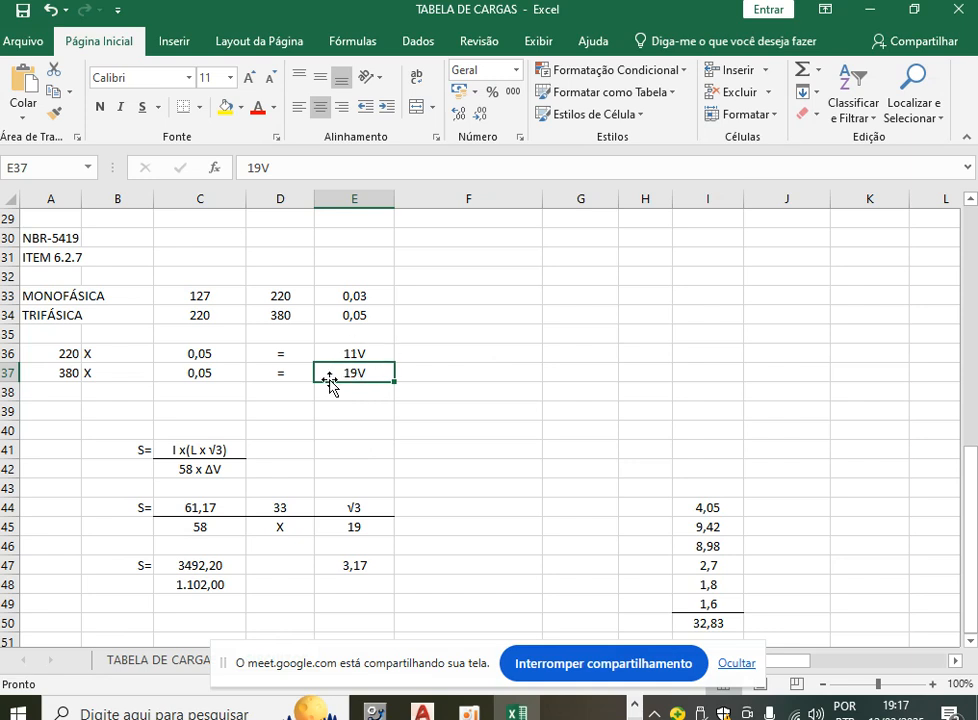
Examine the cable cross-section formula in B41:C42 and relate its ΔV term to the drop limits in E33:E34.
{"action": "left_click", "coordinate": [144, 451]}
{"action": "left_click_drag", "start_coordinate": [146, 451], "coordinate": [212, 467]}
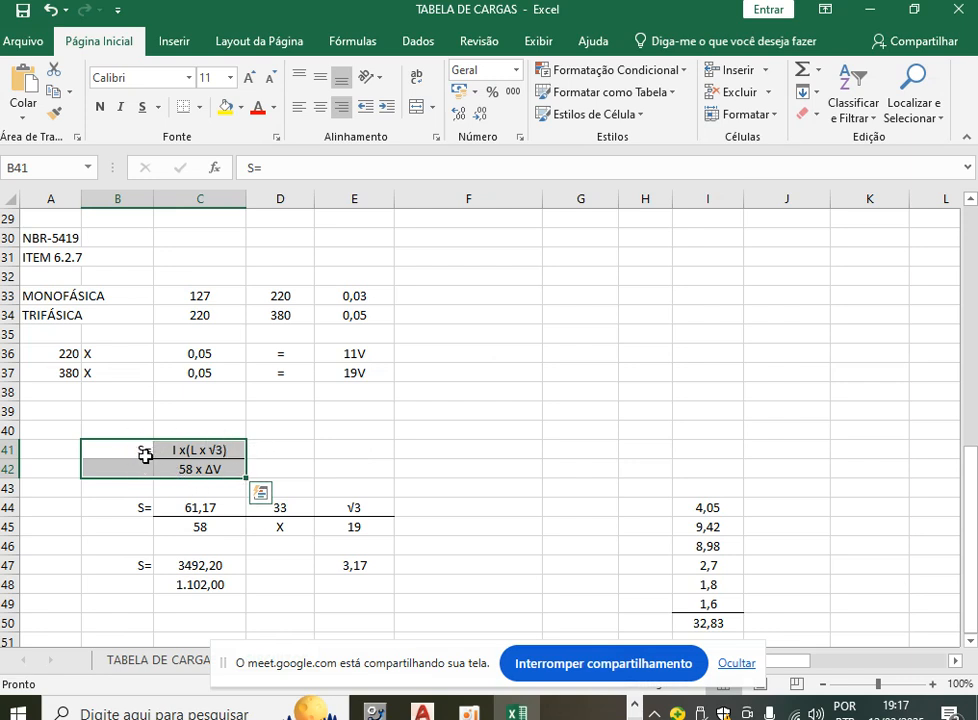
{"action": "left_click", "coordinate": [285, 450]}
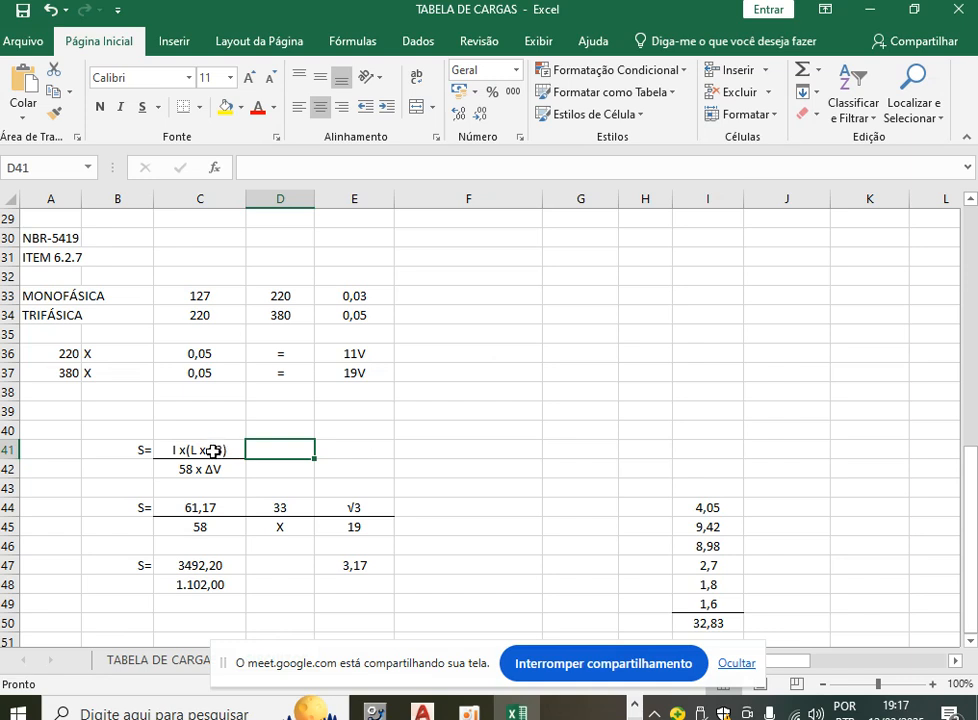
{"action": "left_click", "coordinate": [186, 469]}
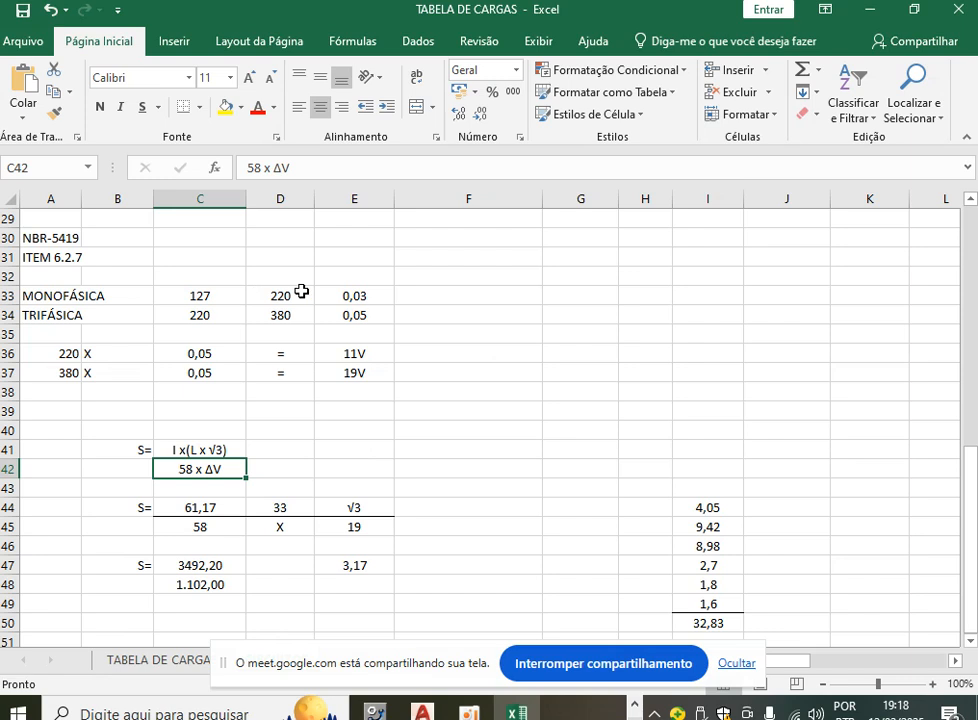
{"action": "left_click", "coordinate": [367, 296]}
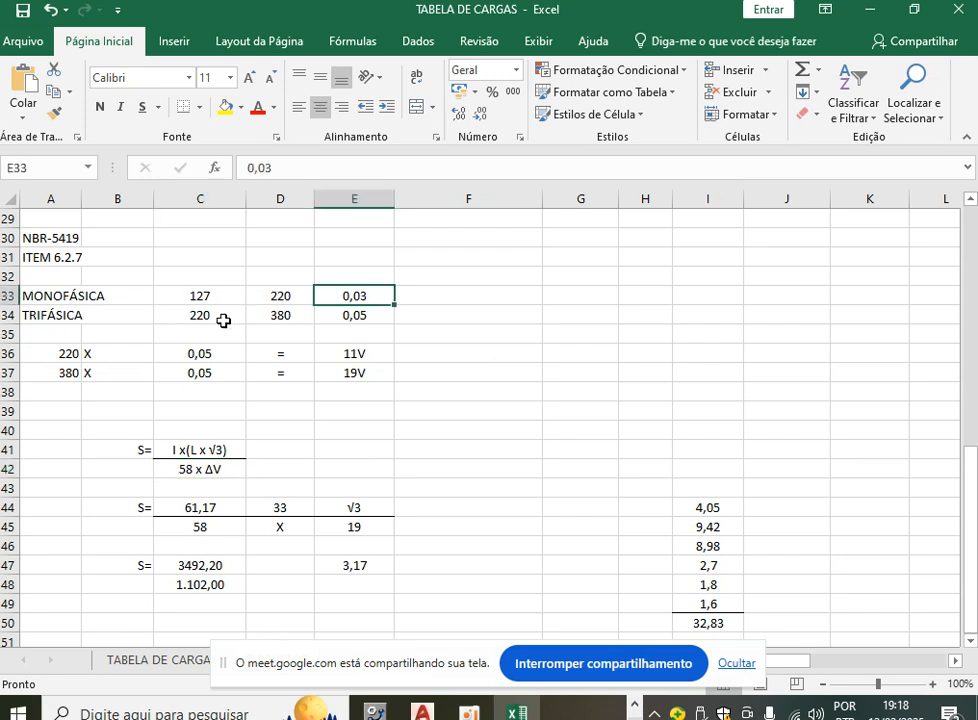
{"action": "left_click", "coordinate": [384, 313]}
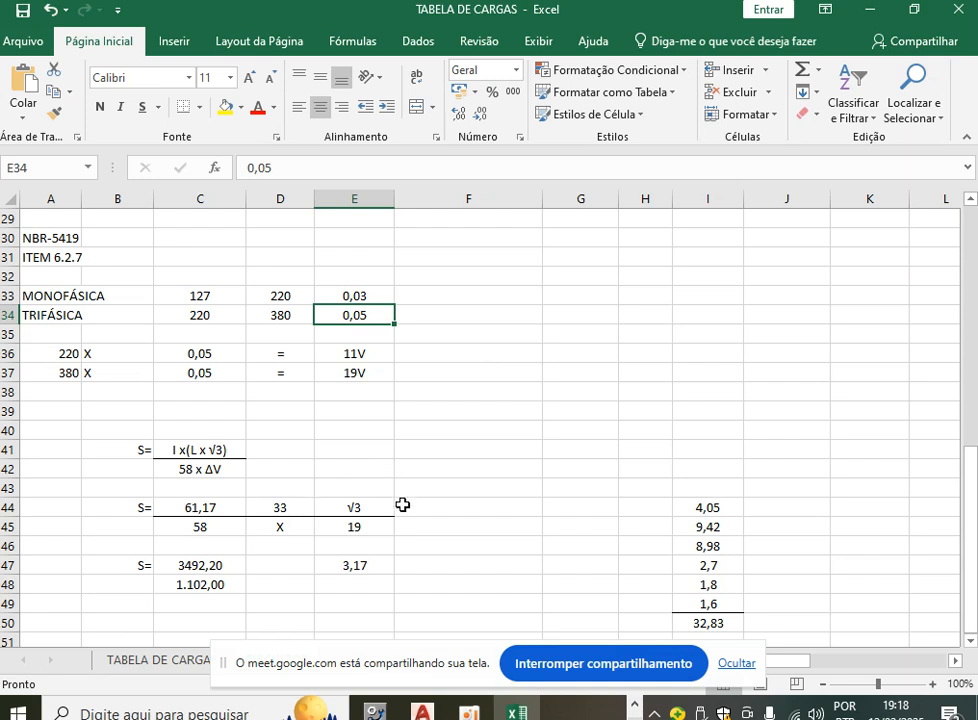
Check the values substituted into the cross-section formula in rows 44 and 45, including current, length, √3 and voltage drop.
{"action": "left_click", "coordinate": [225, 507]}
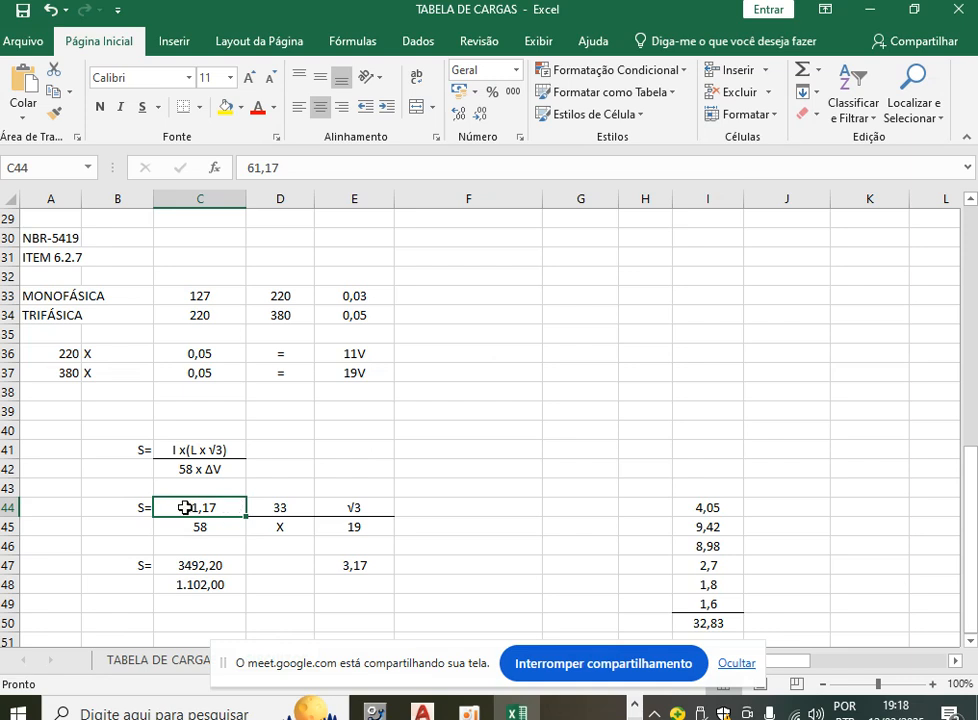
{"action": "left_click", "coordinate": [291, 506]}
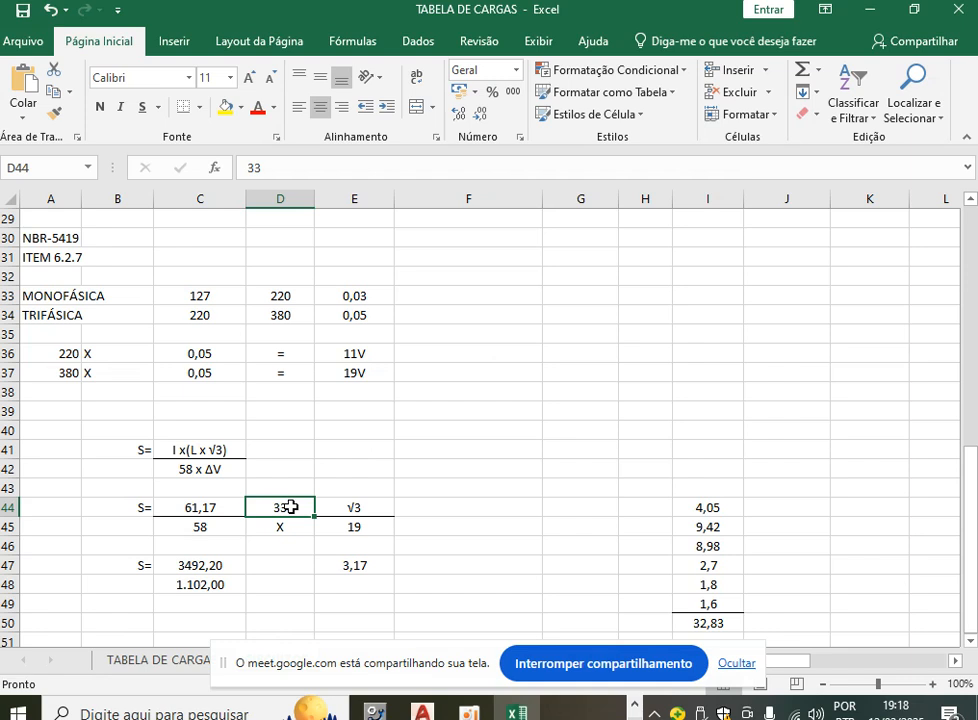
{"action": "left_click", "coordinate": [332, 508]}
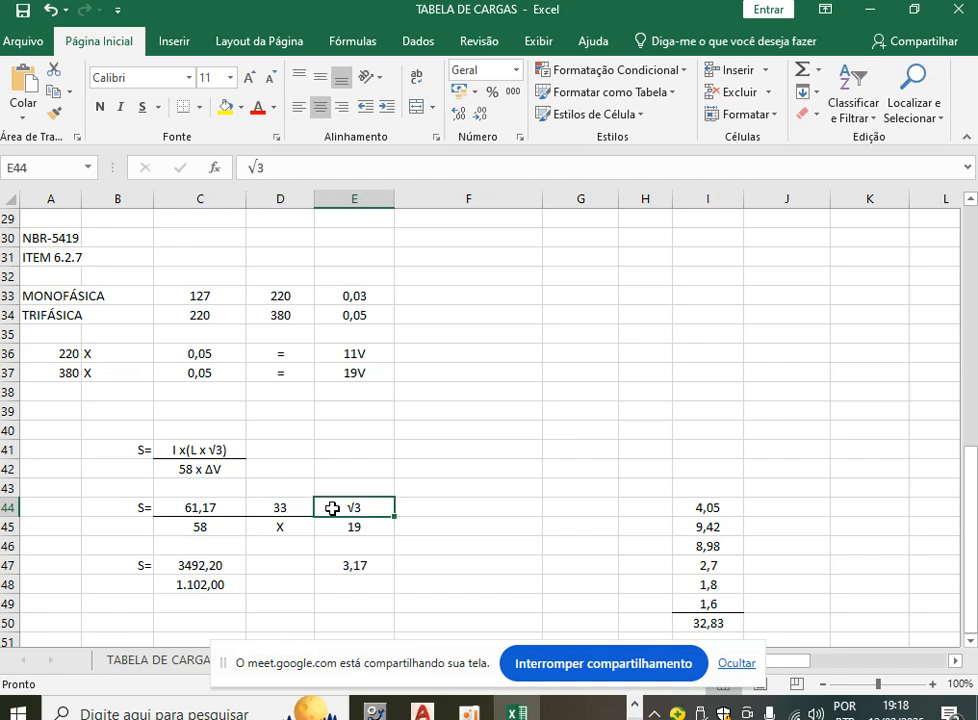
{"action": "left_click", "coordinate": [282, 506]}
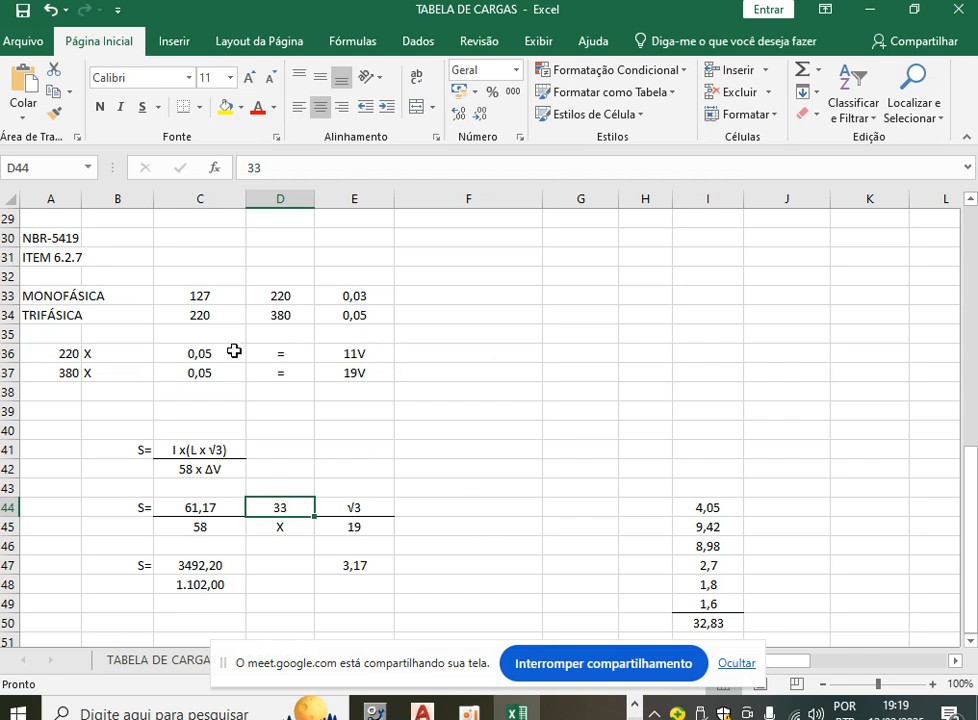
{"action": "left_click", "coordinate": [230, 528]}
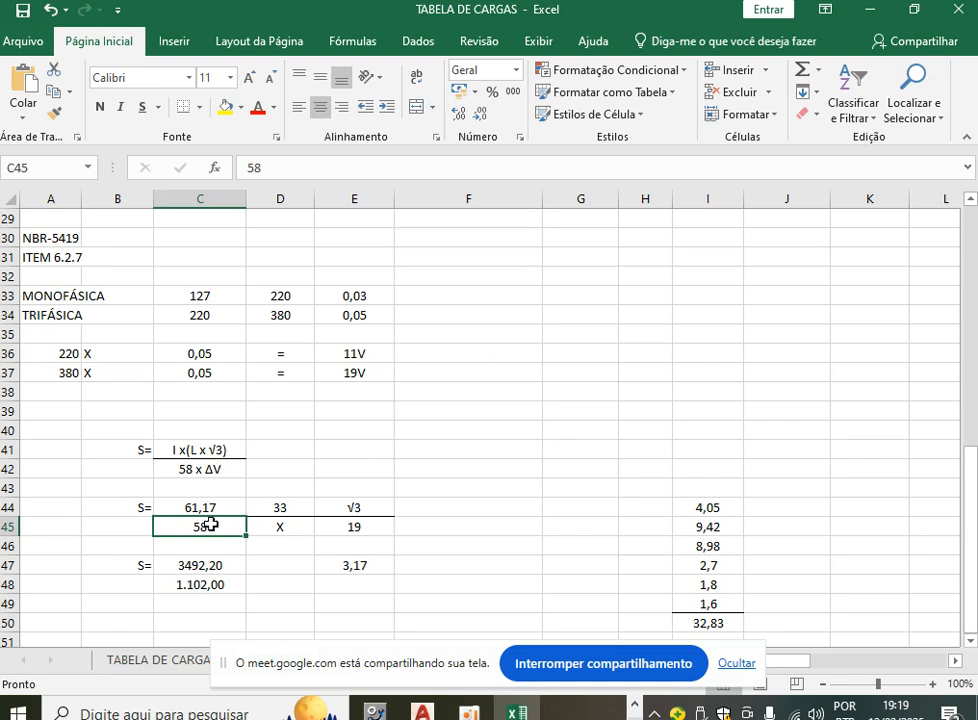
{"action": "left_click", "coordinate": [362, 528]}
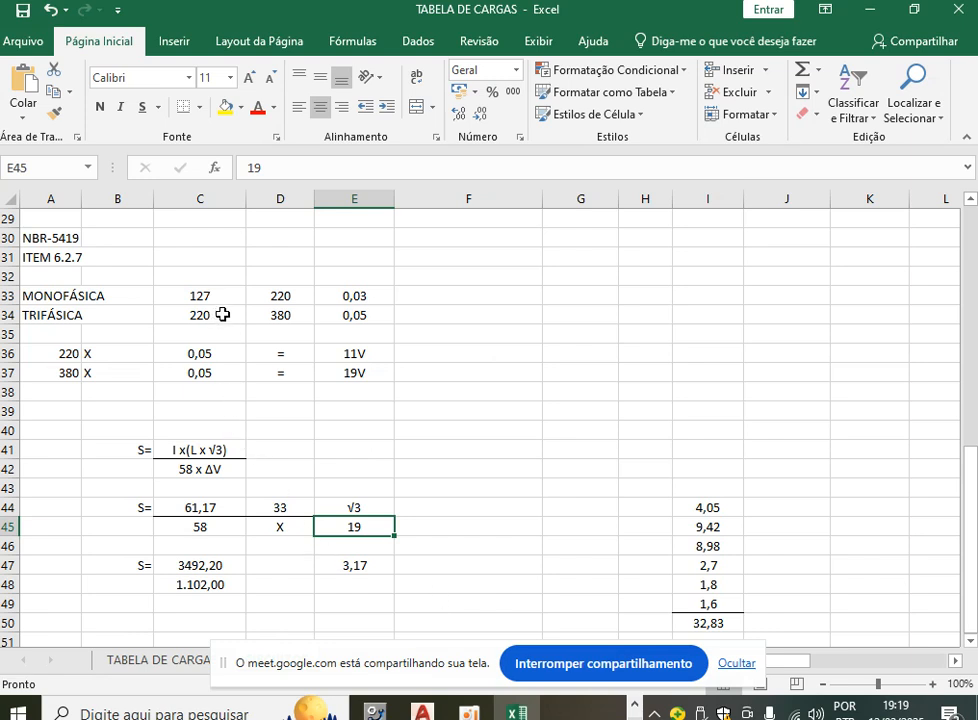
Compare the three-phase voltages in C34:D34 with the single-phase values in C33:E33.
{"action": "left_click_drag", "start_coordinate": [223, 315], "coordinate": [285, 318]}
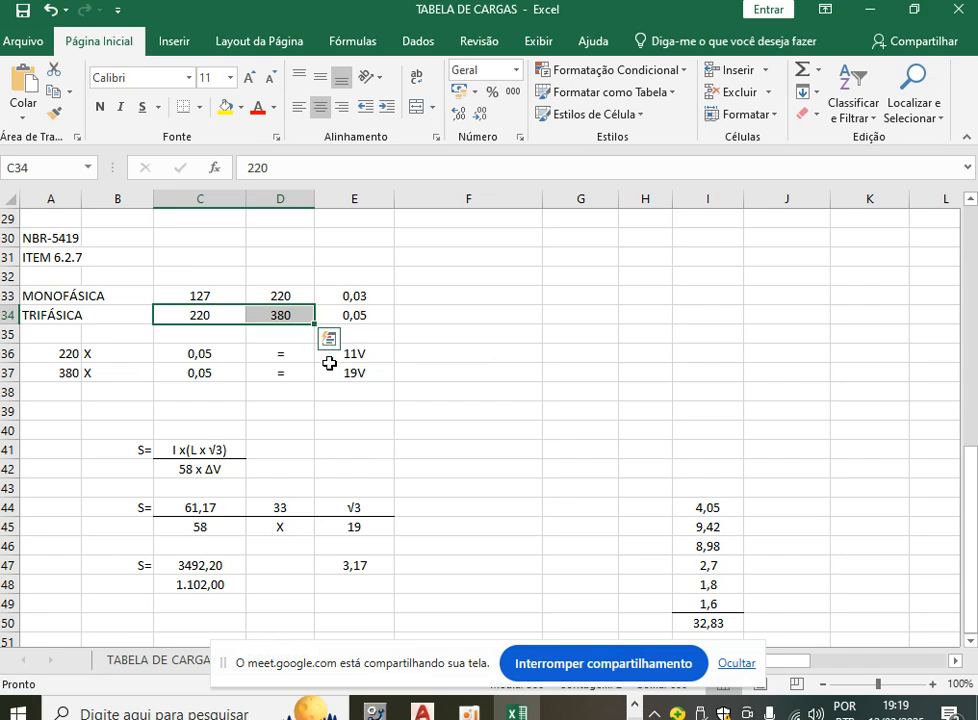
{"action": "left_click", "coordinate": [439, 327]}
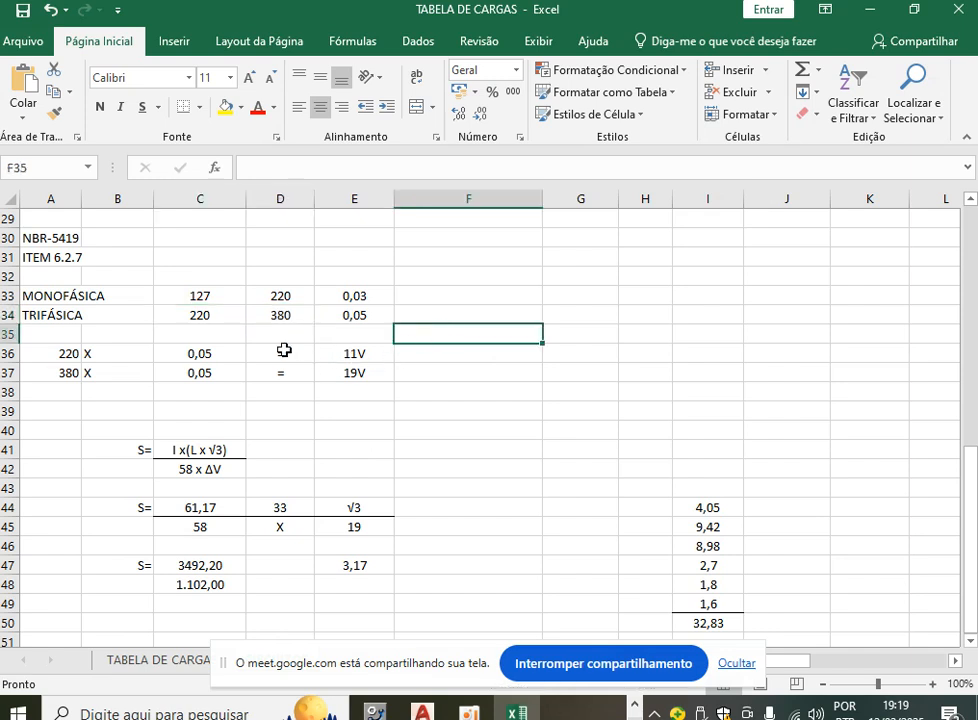
{"action": "left_click", "coordinate": [202, 295]}
{"action": "left_click_drag", "start_coordinate": [202, 295], "coordinate": [381, 290]}
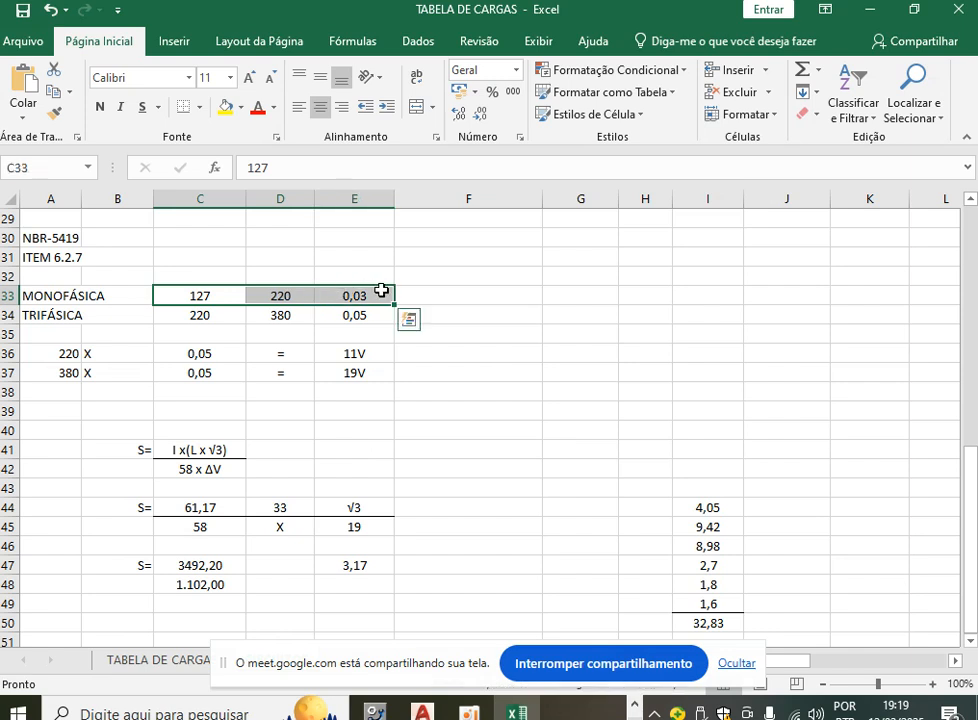
Set the voltage-drop factor of the 220 V calculation in C36 to 0,03.
{"action": "left_click", "coordinate": [226, 316]}
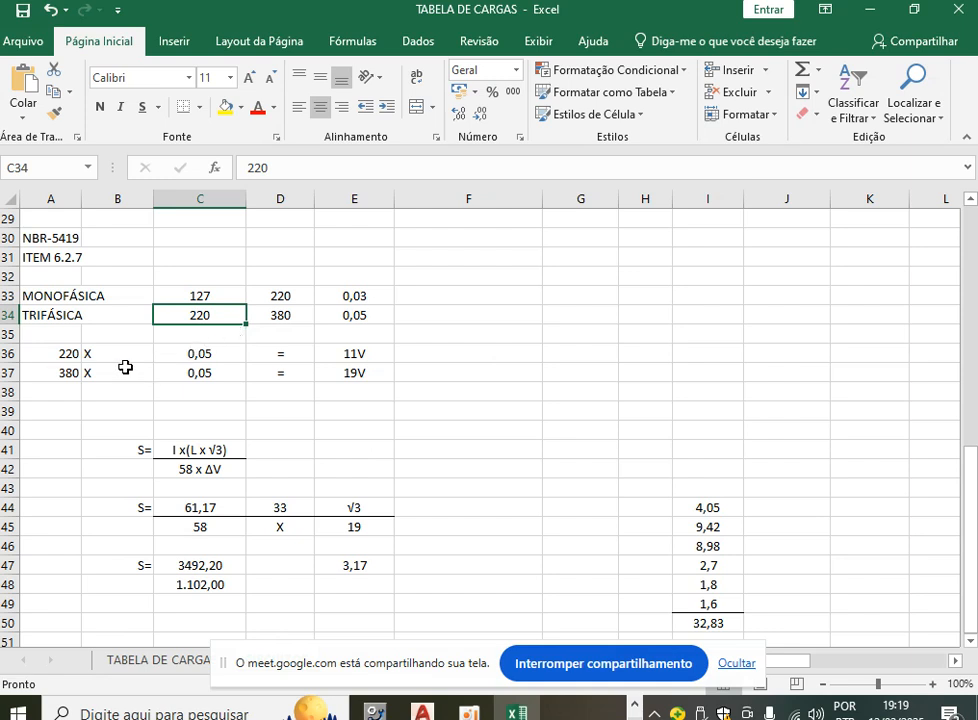
{"action": "left_click", "coordinate": [231, 354]}
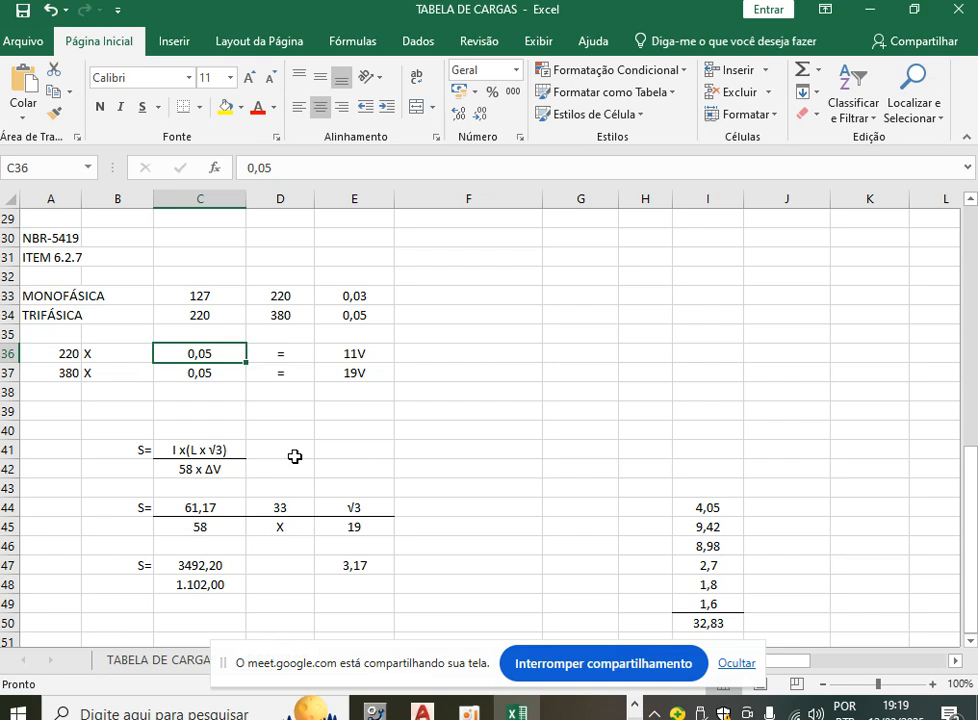
{"action": "type", "text": "0,03"}
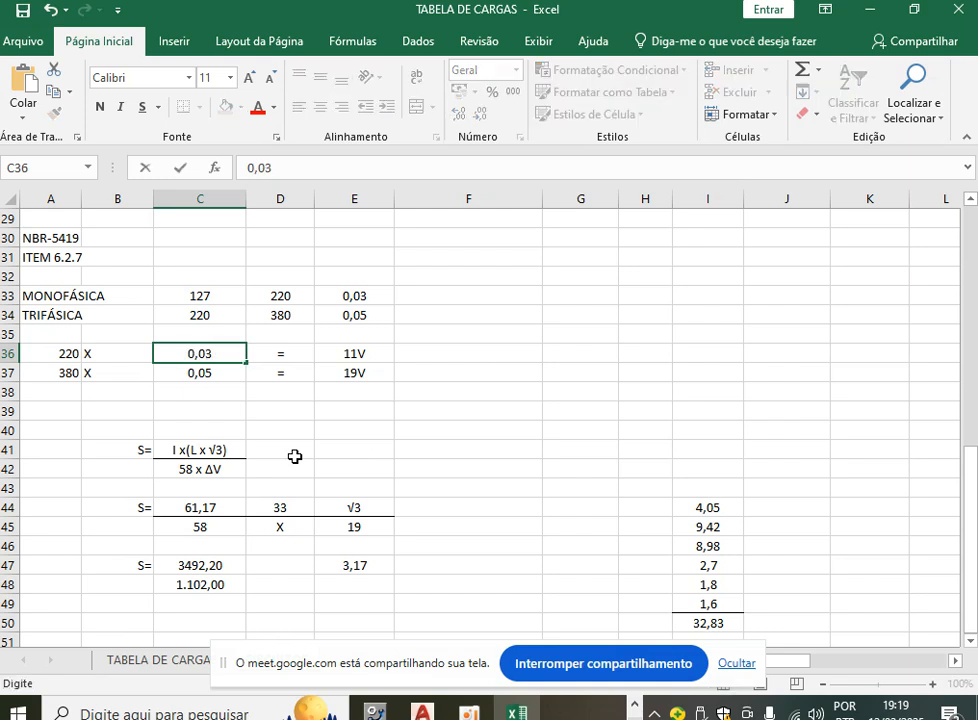
{"action": "key", "text": "Return"}
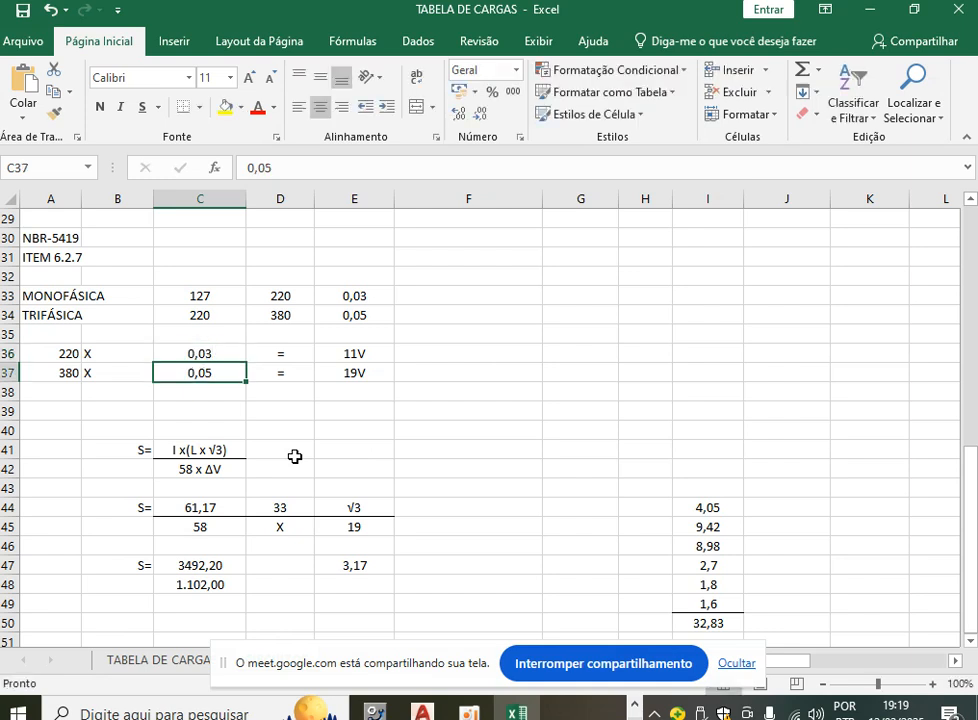
Try to calculate the 220 V voltage drop in E36 with =A36*0.03, accepting the proposed formula correction, and clear the cell.
{"action": "left_click", "coordinate": [354, 352]}
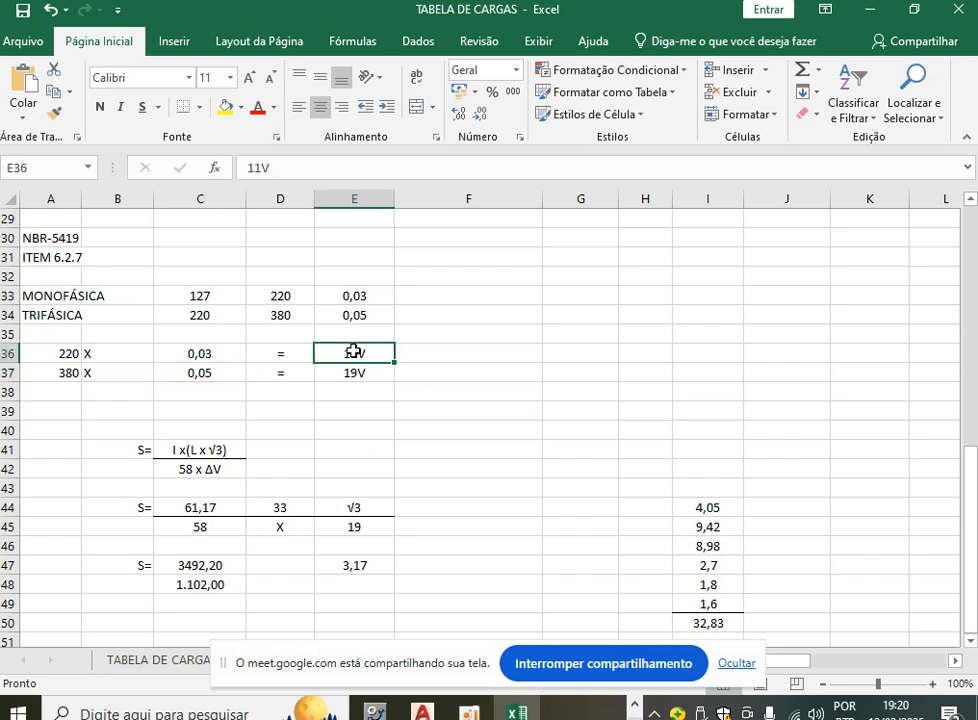
{"action": "type", "text": "="}
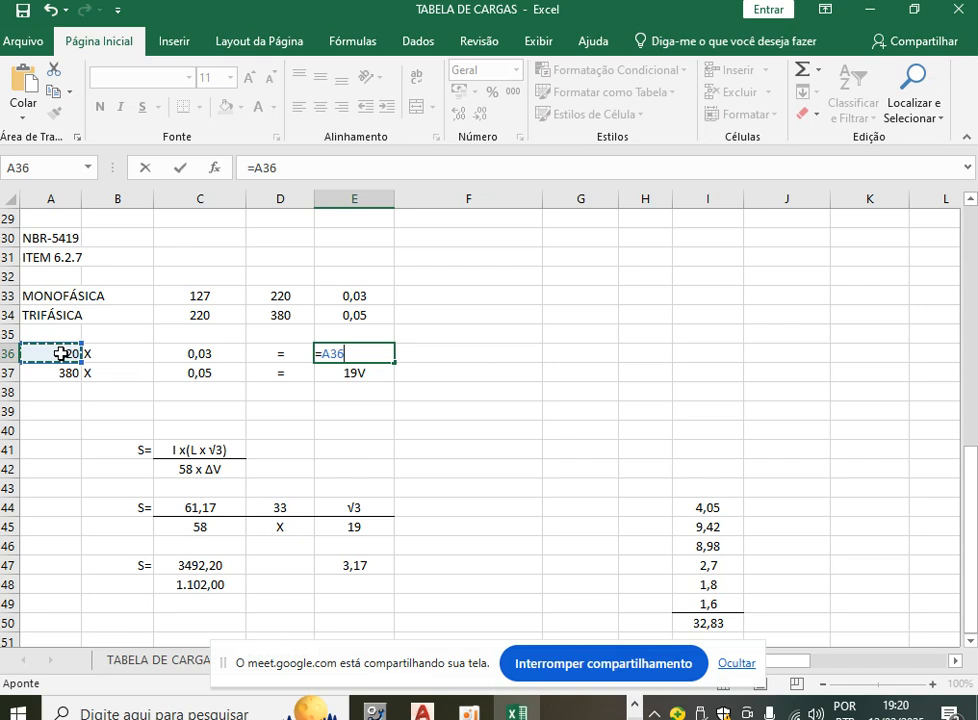
{"action": "type", "text": "*"}
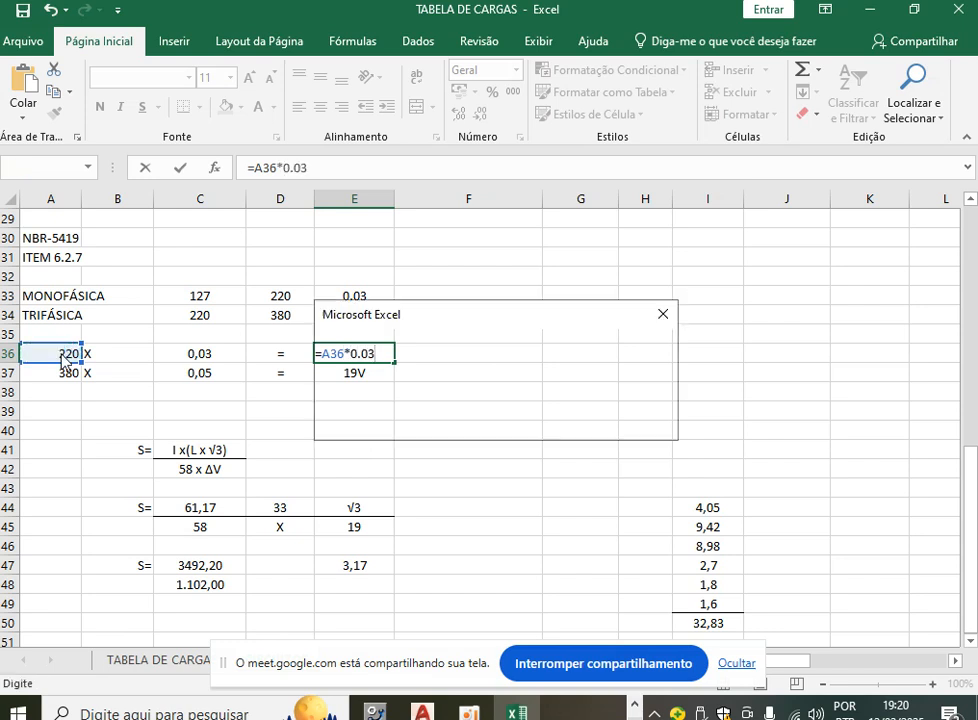
{"action": "key", "text": "Return"}
{"action": "left_click", "coordinate": [456, 425]}
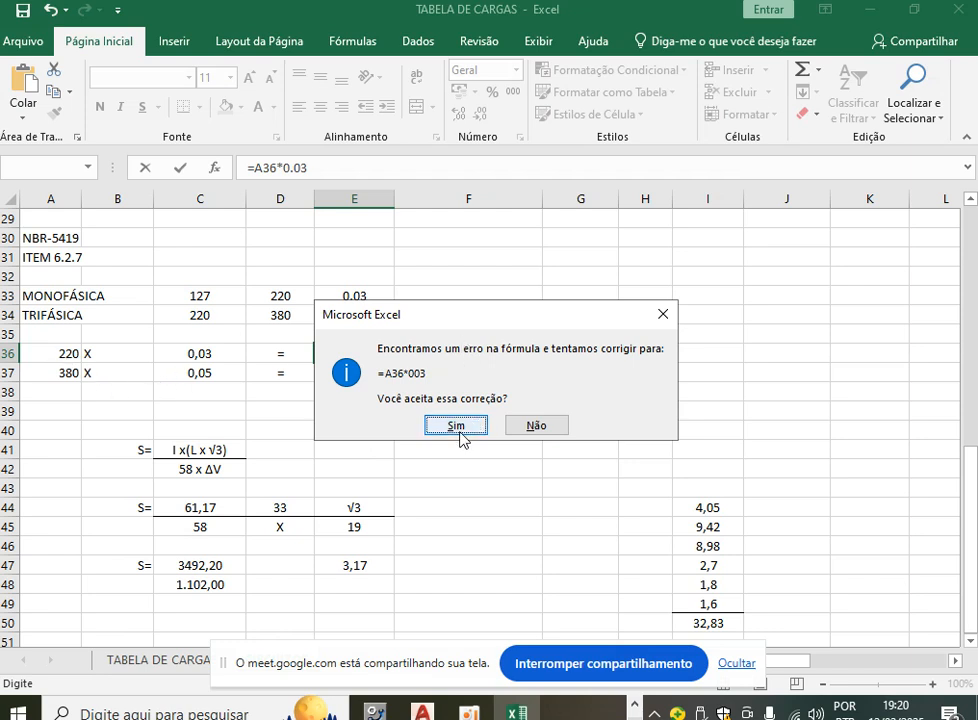
{"action": "left_click", "coordinate": [373, 352]}
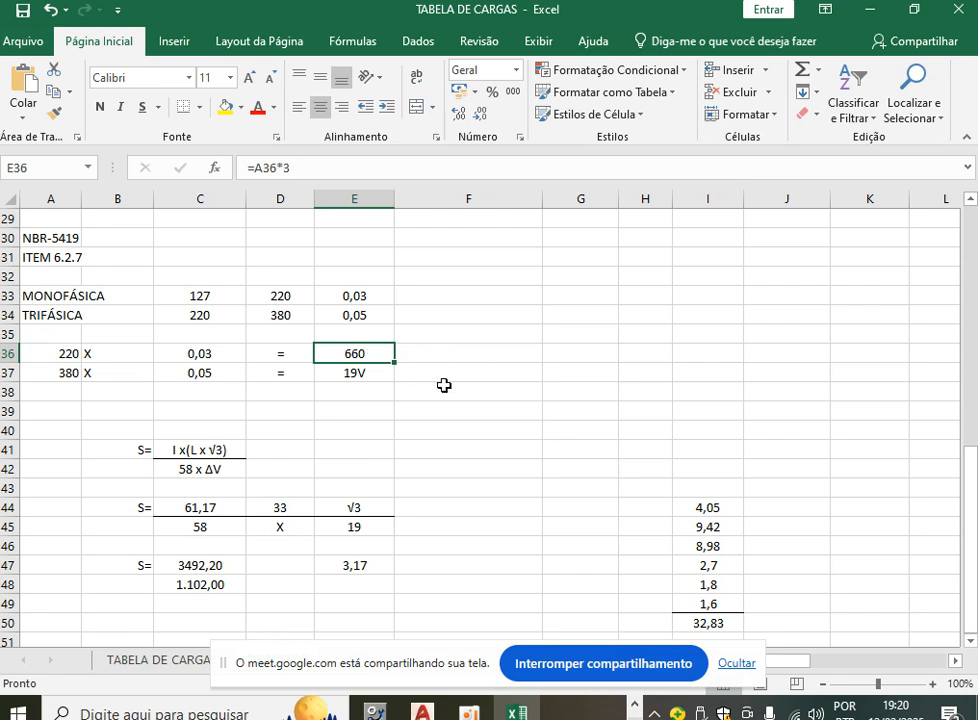
{"action": "key", "text": "Delete"}
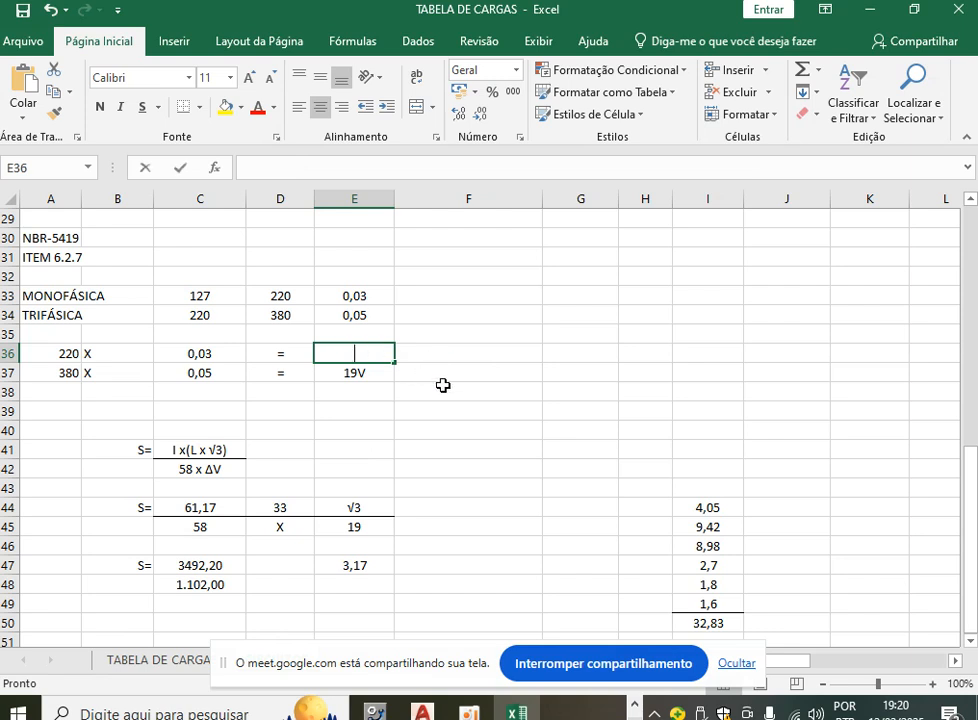
Calculate the 220 V voltage drop in E36 with the formula =A36*C36.
{"action": "type", "text": "="}
{"action": "left_click", "coordinate": [61, 355]}
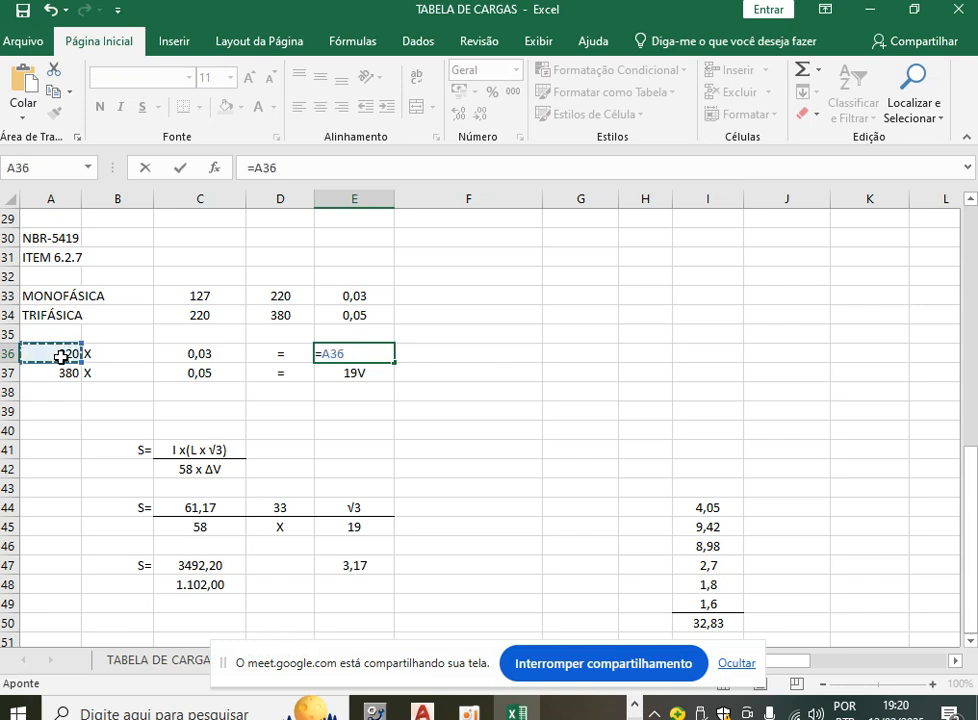
{"action": "type", "text": "*"}
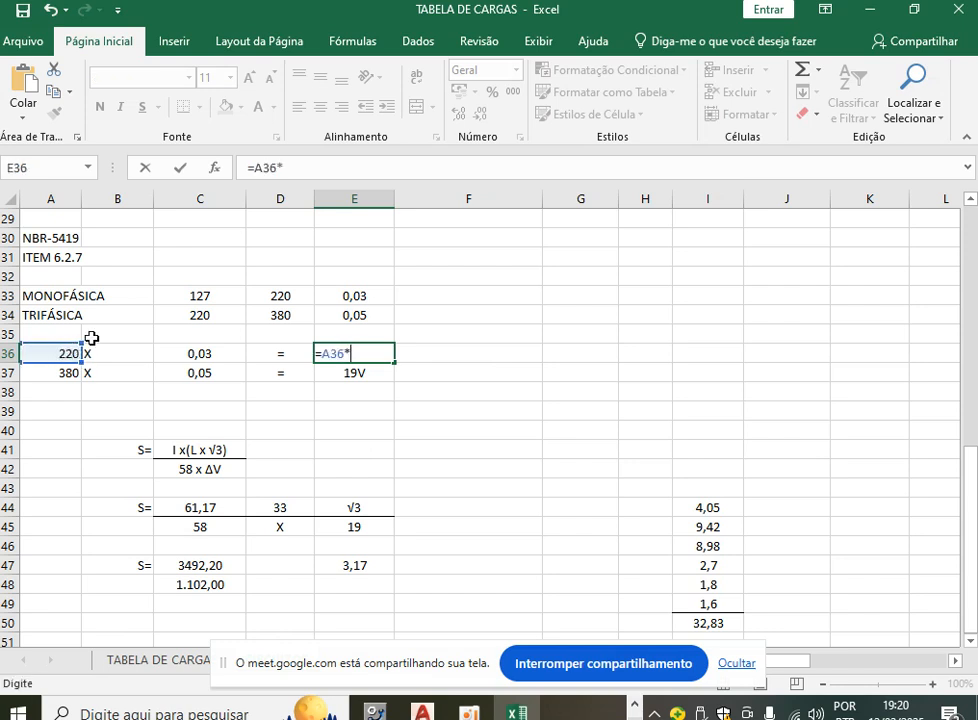
{"action": "left_click", "coordinate": [223, 354]}
{"action": "key", "text": "Return"}
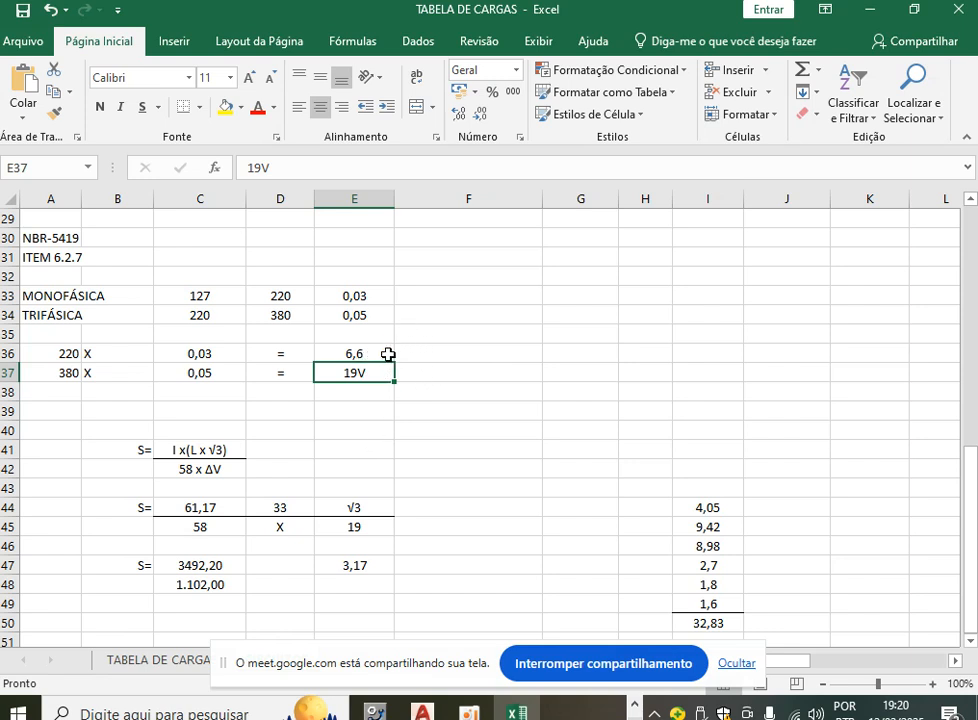
Enter the unit v in F36 beside the 220 V result and narrow column F to fit it.
{"action": "left_click", "coordinate": [439, 355]}
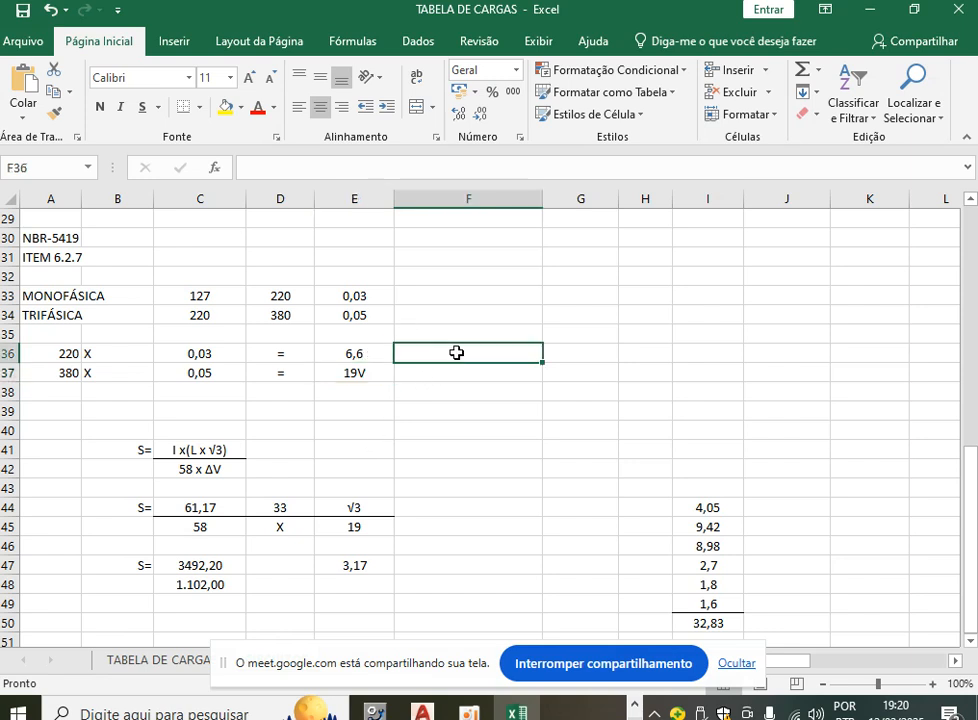
{"action": "double_click", "coordinate": [411, 354]}
{"action": "type", "text": "v"}
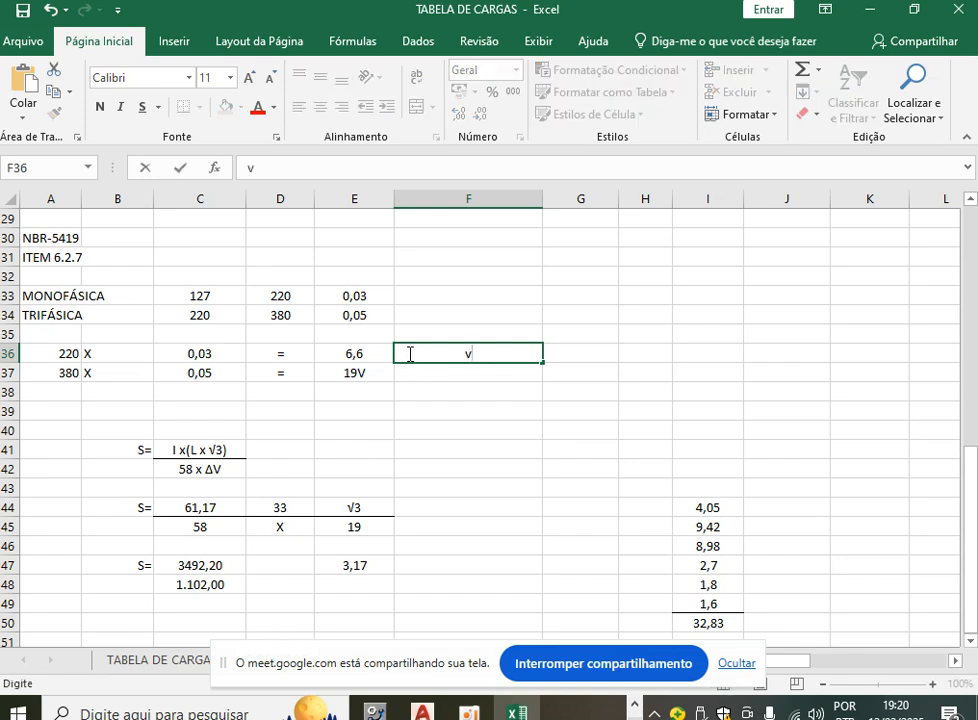
{"action": "key", "text": "Return"}
{"action": "left_click_drag", "start_coordinate": [543, 200], "coordinate": [413, 210]}
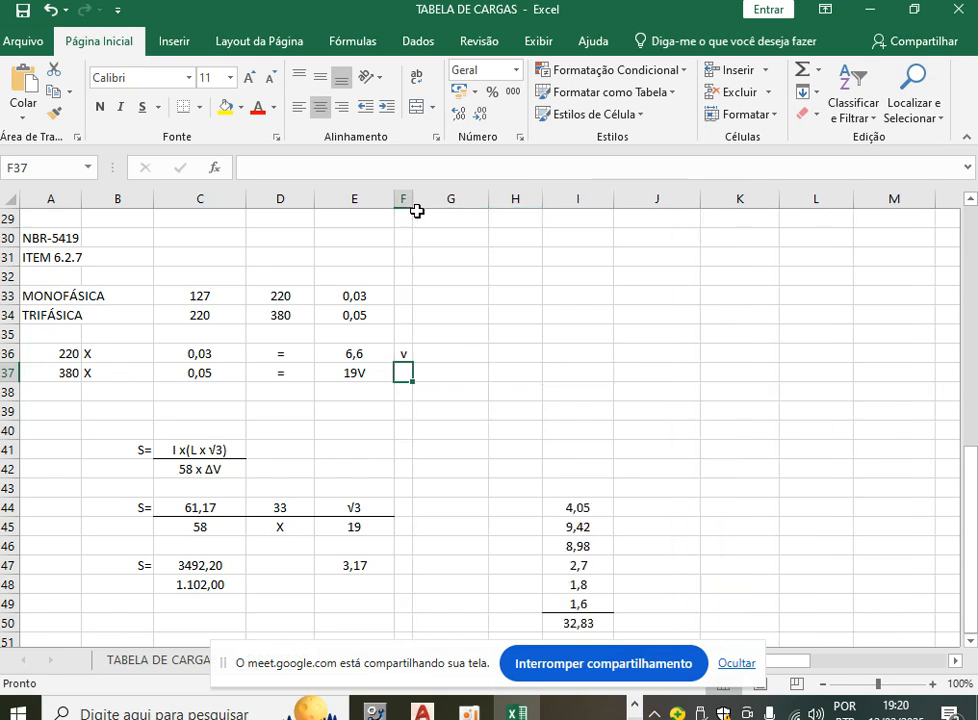
Replace the entry in E37 with the formula =A37*C37 to calculate the 380 V voltage drop.
{"action": "left_click", "coordinate": [362, 372]}
{"action": "type", "text": "="}
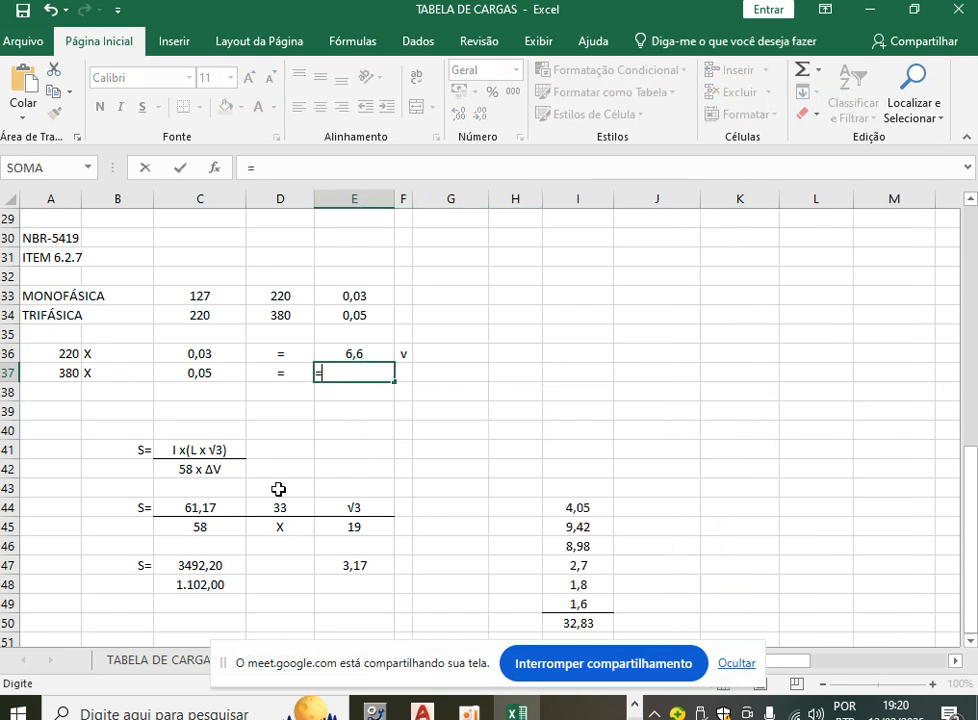
{"action": "left_click", "coordinate": [73, 373]}
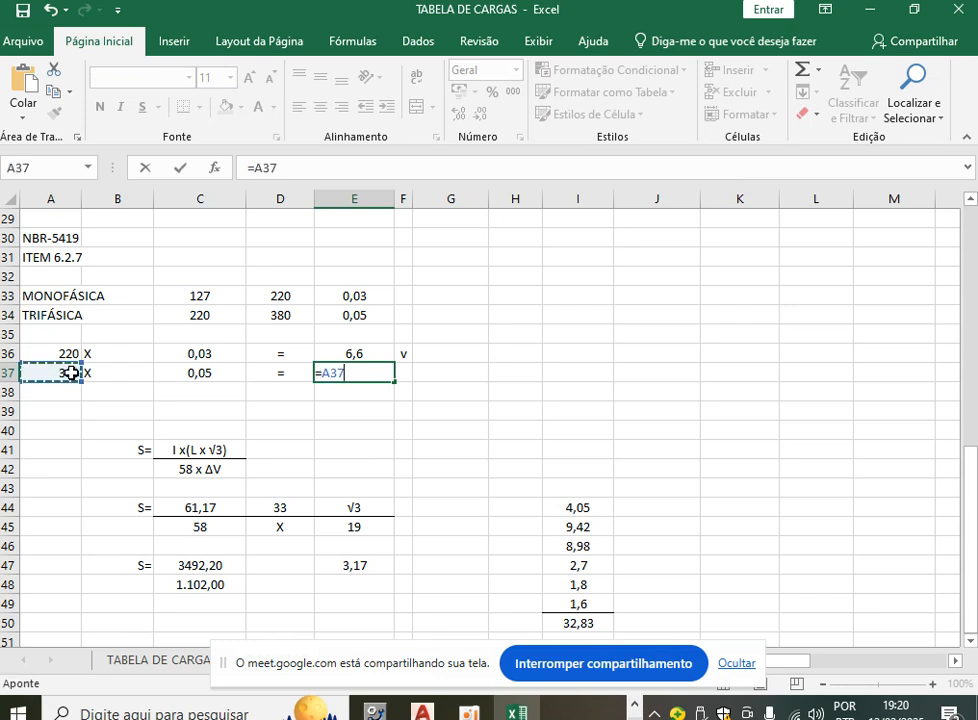
{"action": "type", "text": "*"}
{"action": "left_click", "coordinate": [203, 371]}
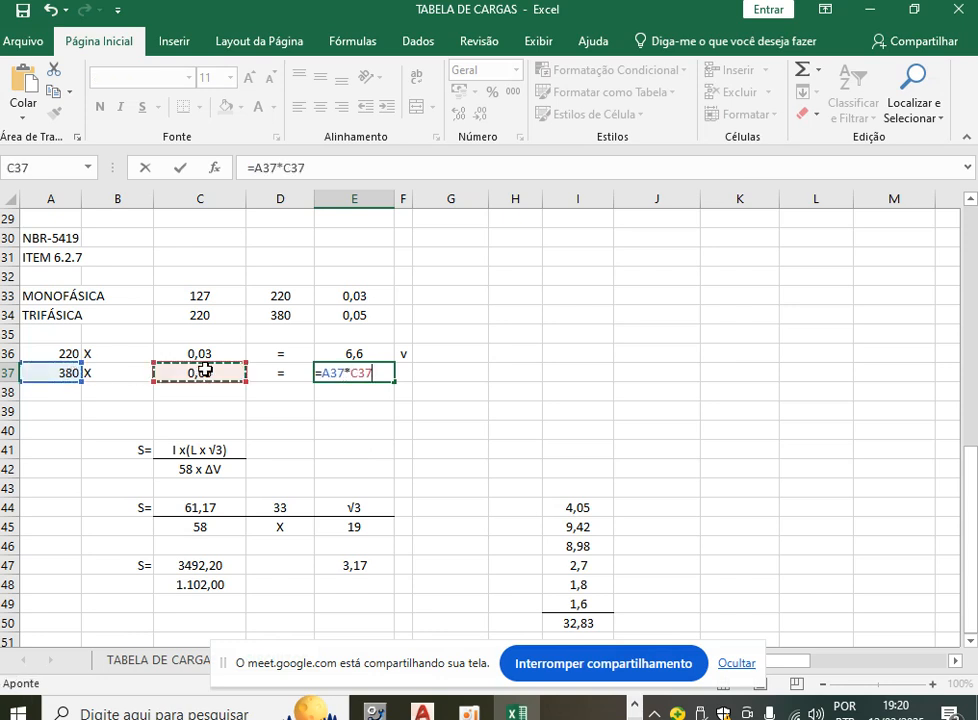
{"action": "key", "text": "Return"}
Enter the unit v in F37 beside the 380 V result and narrow column E.
{"action": "left_click", "coordinate": [401, 372]}
{"action": "type", "text": "v"}
{"action": "key", "text": "Return"}
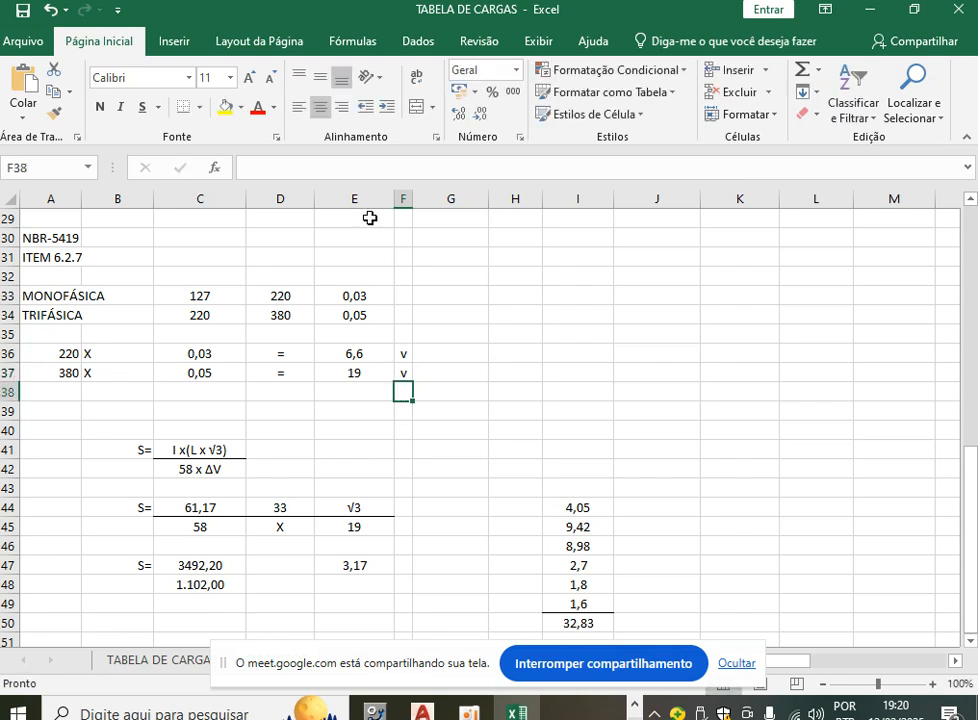
{"action": "left_click_drag", "start_coordinate": [395, 199], "coordinate": [361, 200]}
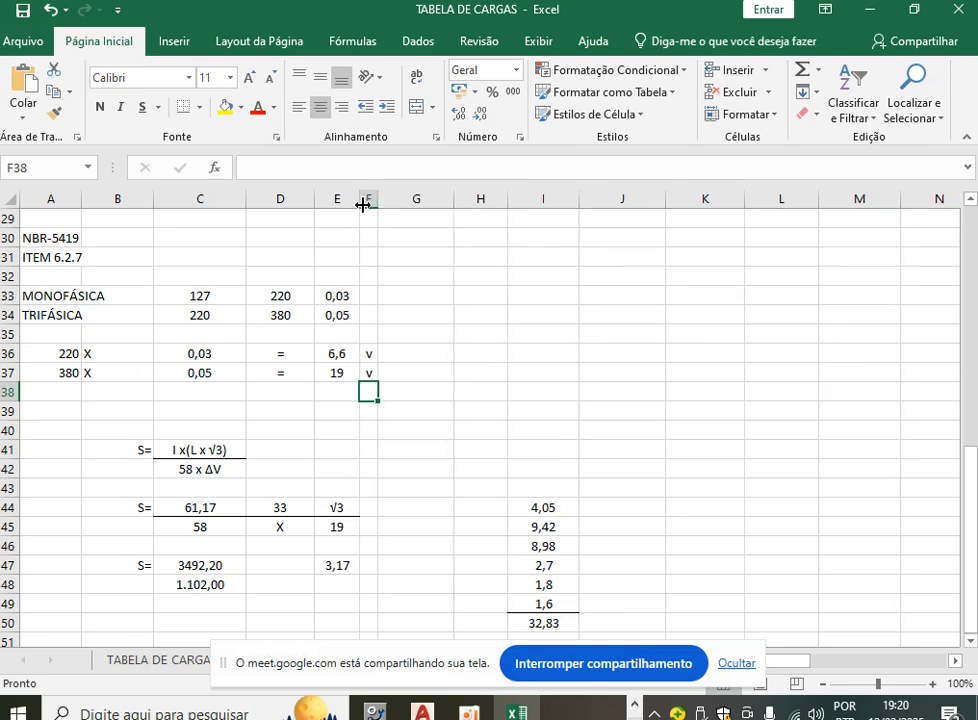
{"action": "left_click", "coordinate": [480, 334]}
{"action": "middle_click", "coordinate": [482, 413]}
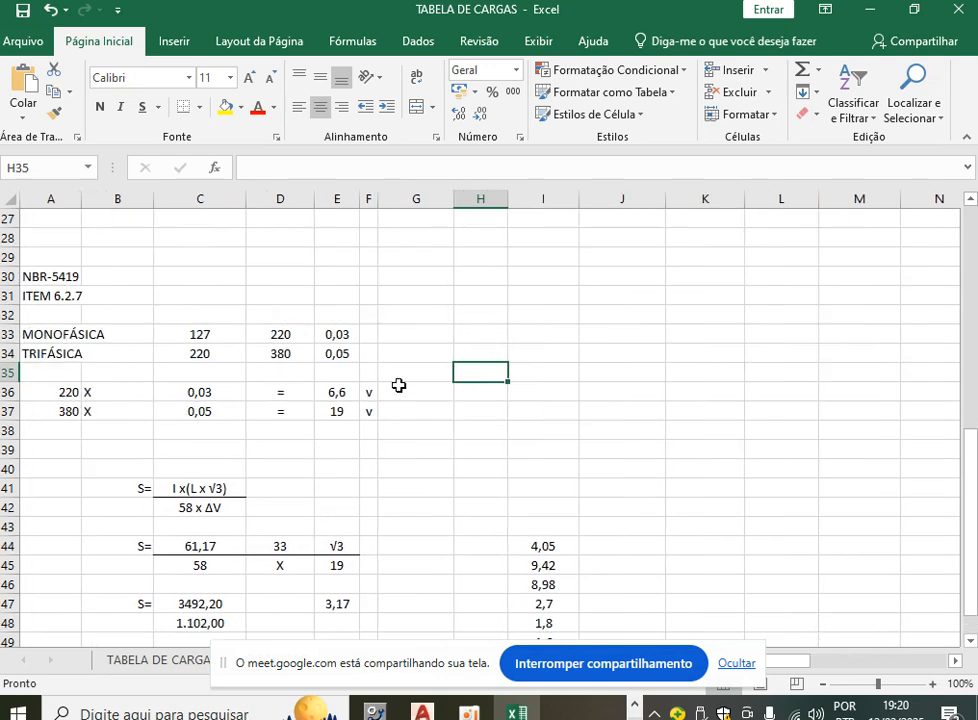
{"action": "scroll", "coordinate": [400, 388], "scroll_direction": "down", "scroll_amount": 2}
{"action": "scroll", "coordinate": [402, 394], "scroll_direction": "up", "scroll_amount": 1}
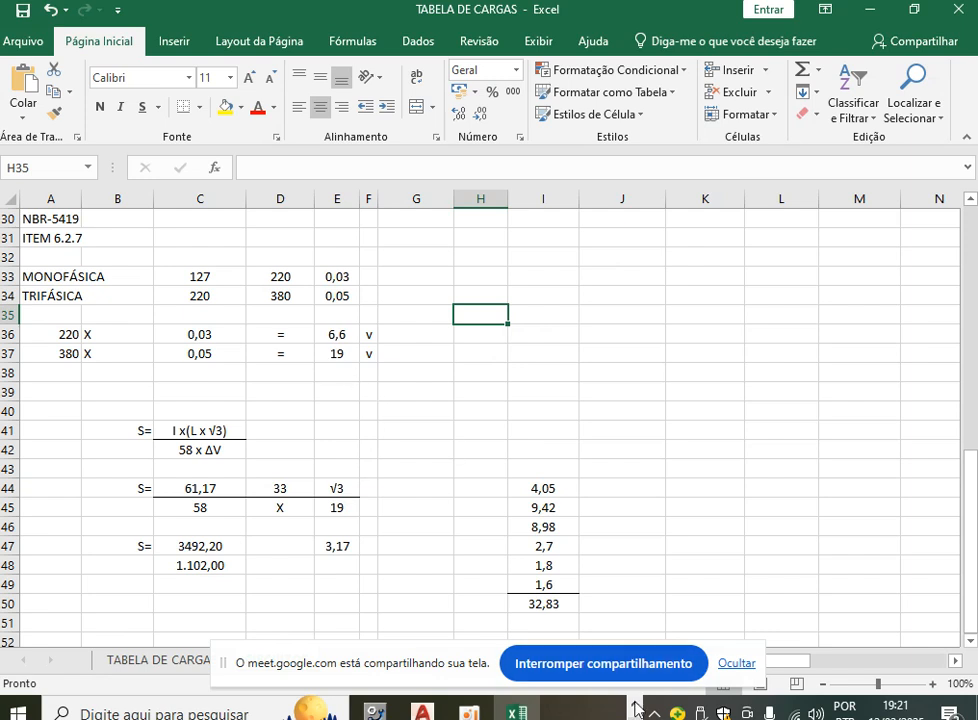
Switch to the Google Meet call in the browser and admit the participant waiting to join.
{"action": "mouse_move", "coordinate": [422, 712]}
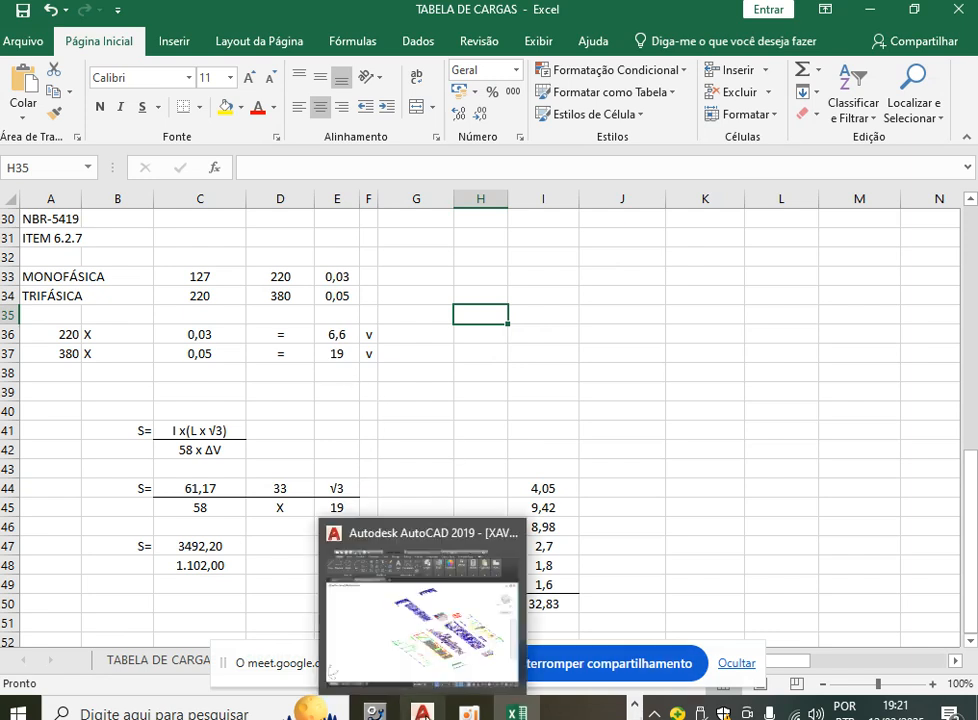
{"action": "left_click", "coordinate": [638, 709]}
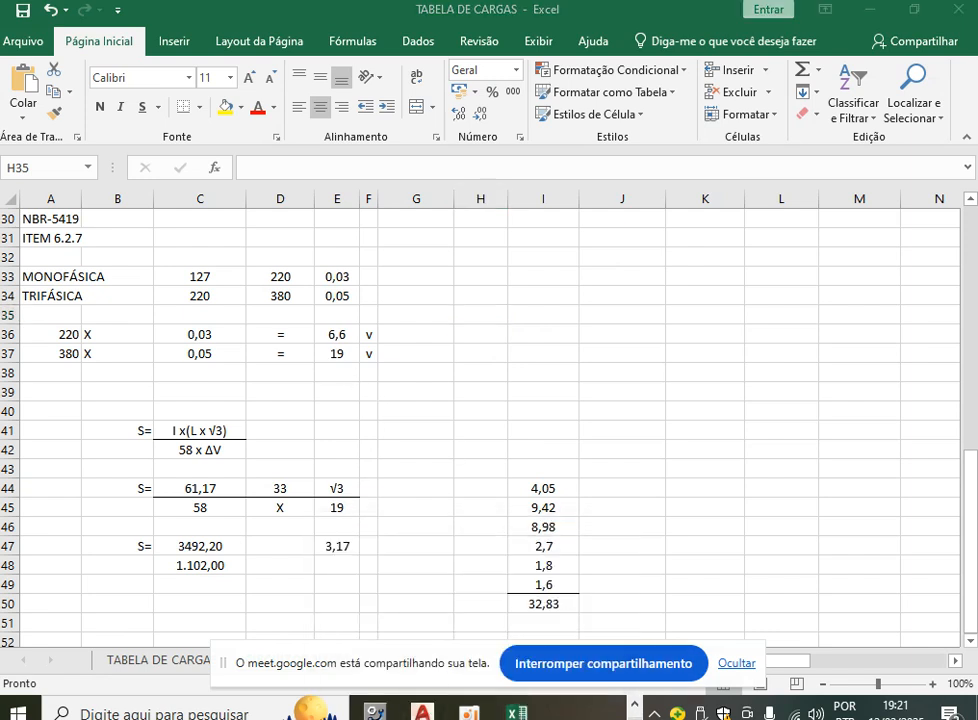
{"action": "left_click", "coordinate": [638, 709]}
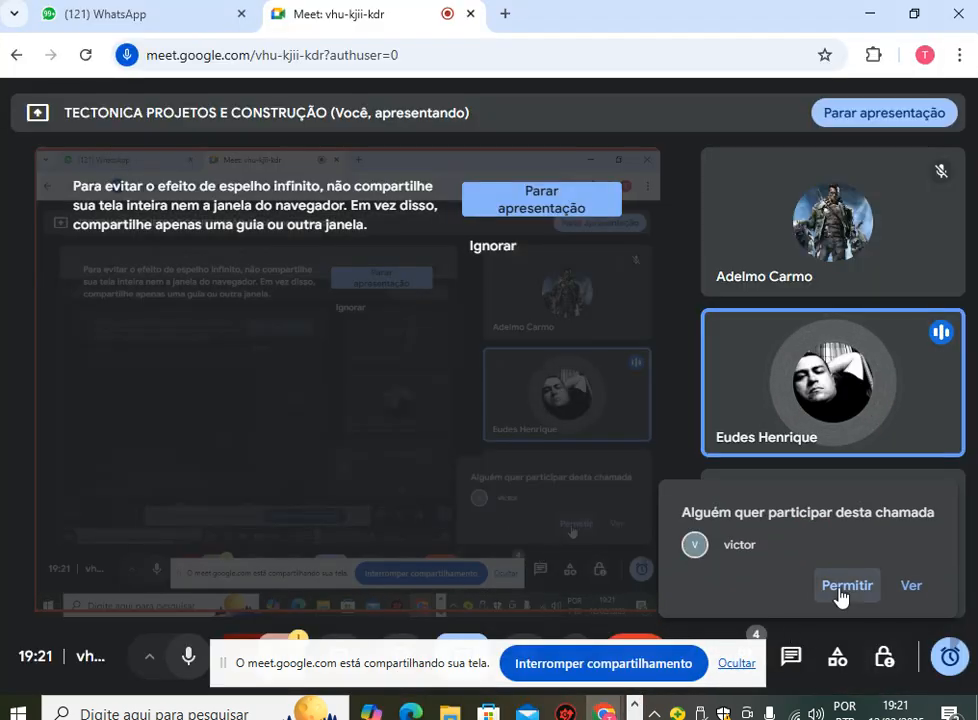
{"action": "left_click", "coordinate": [840, 588]}
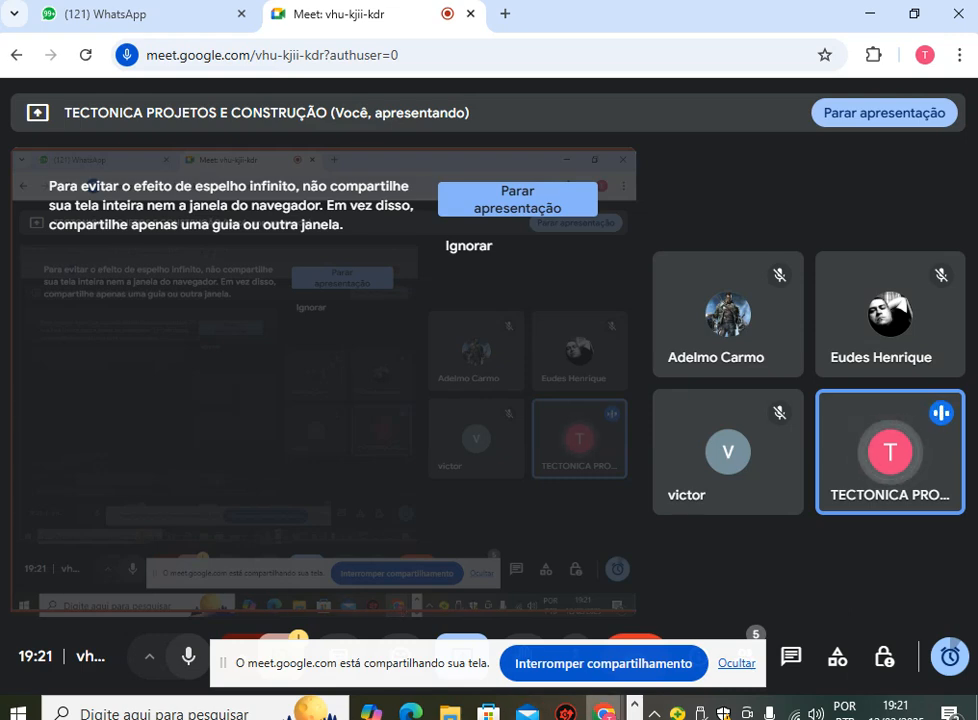
Return to the TABELA DE CARGAS spreadsheet in Excel and review the current, length, √3, 58 and voltage-drop values in rows 44 and 45.
{"action": "left_click", "coordinate": [634, 718]}
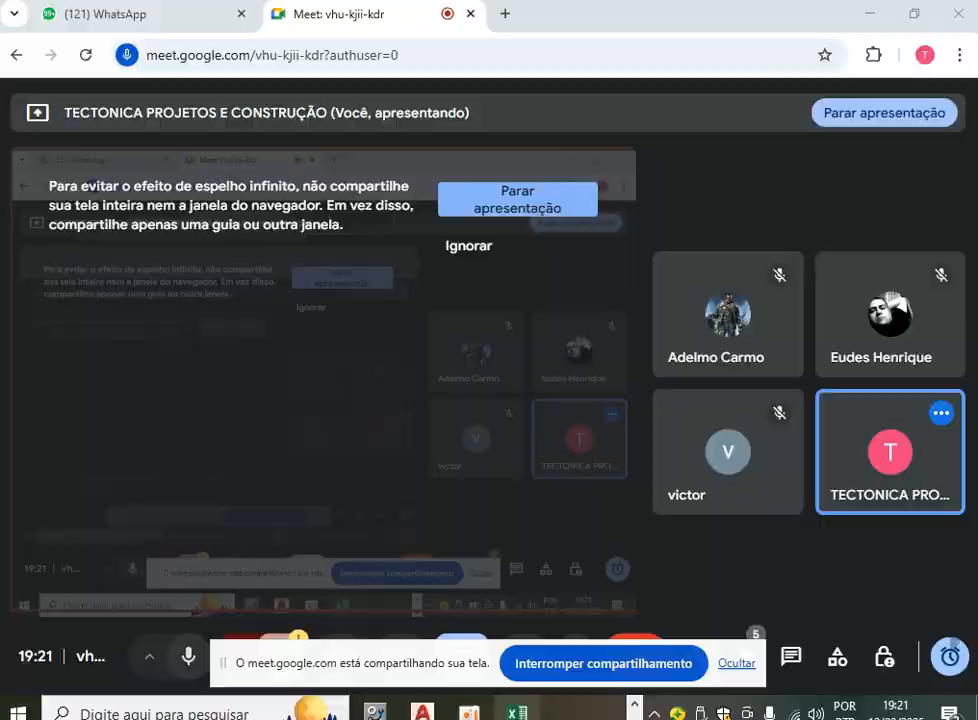
{"action": "left_click", "coordinate": [516, 713]}
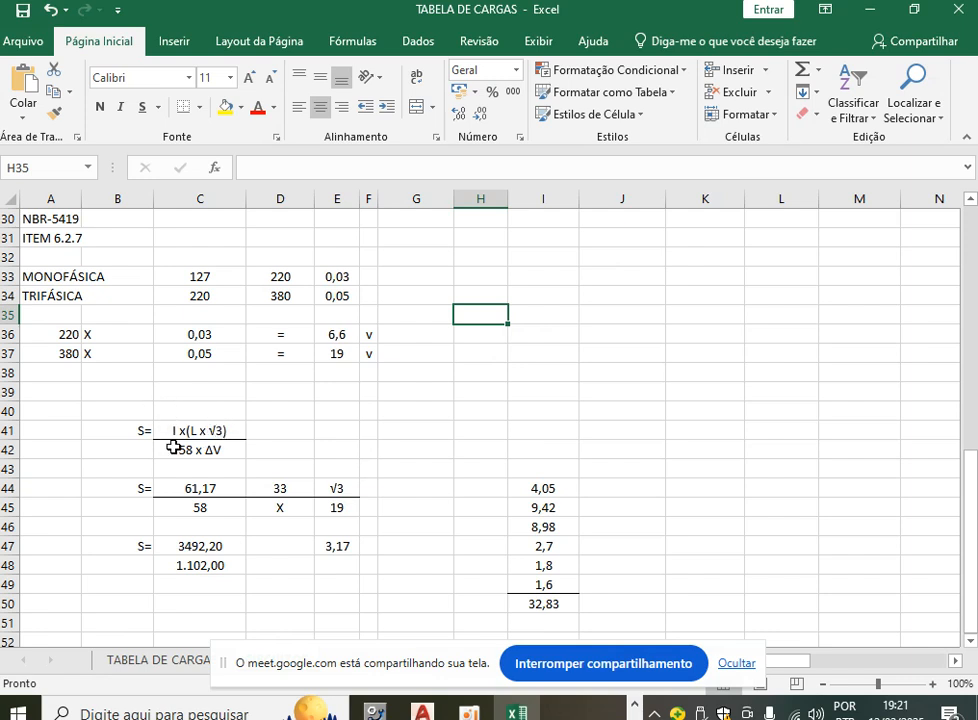
{"action": "left_click", "coordinate": [212, 487]}
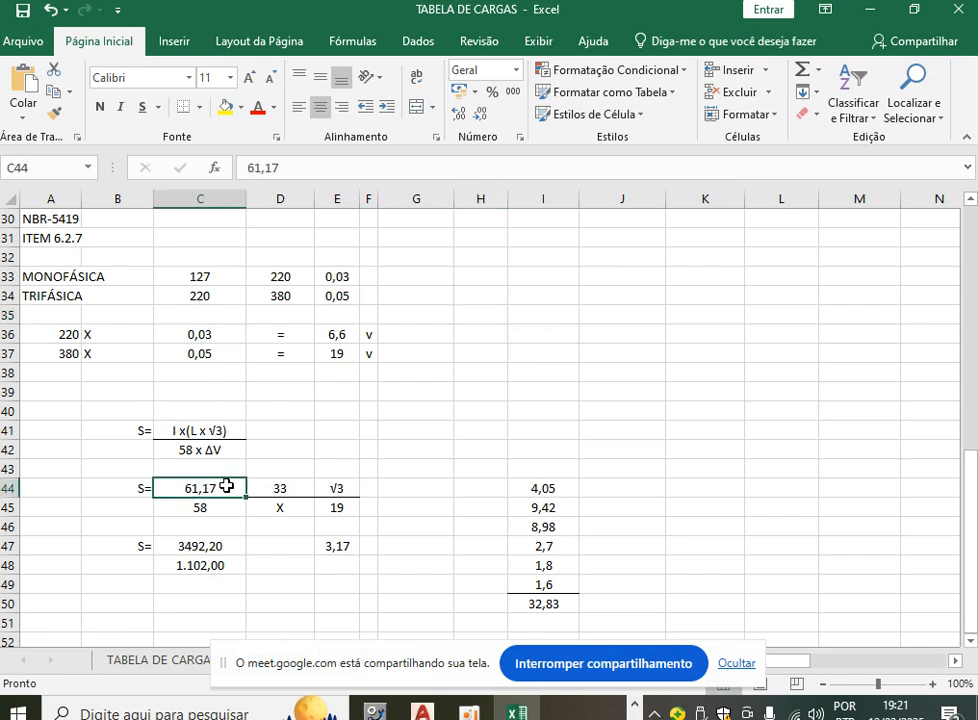
{"action": "left_click", "coordinate": [283, 488]}
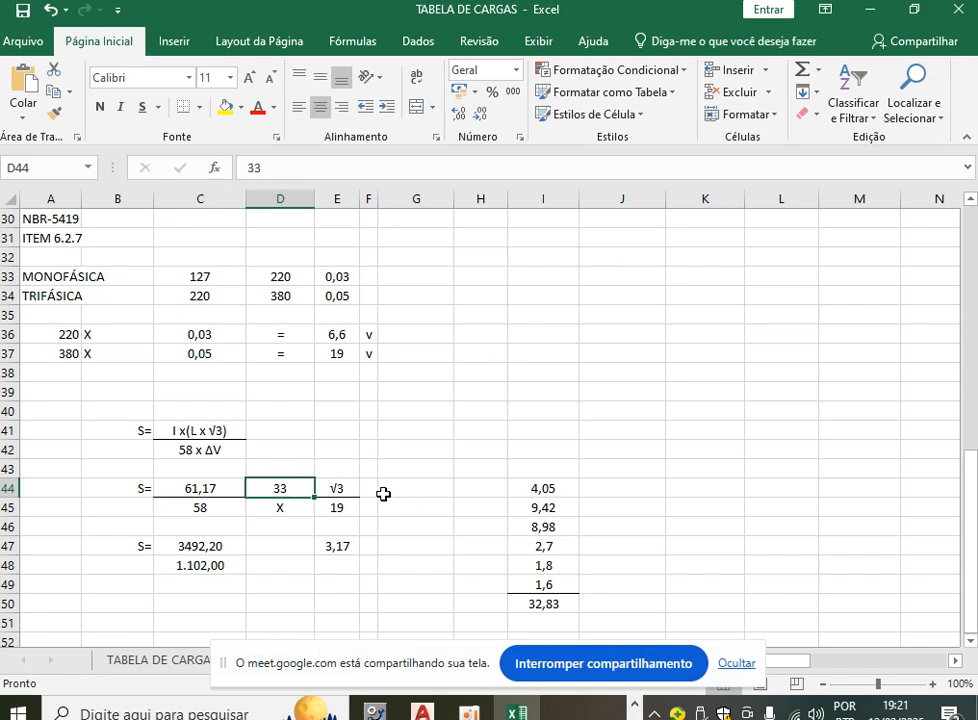
{"action": "left_click", "coordinate": [346, 489]}
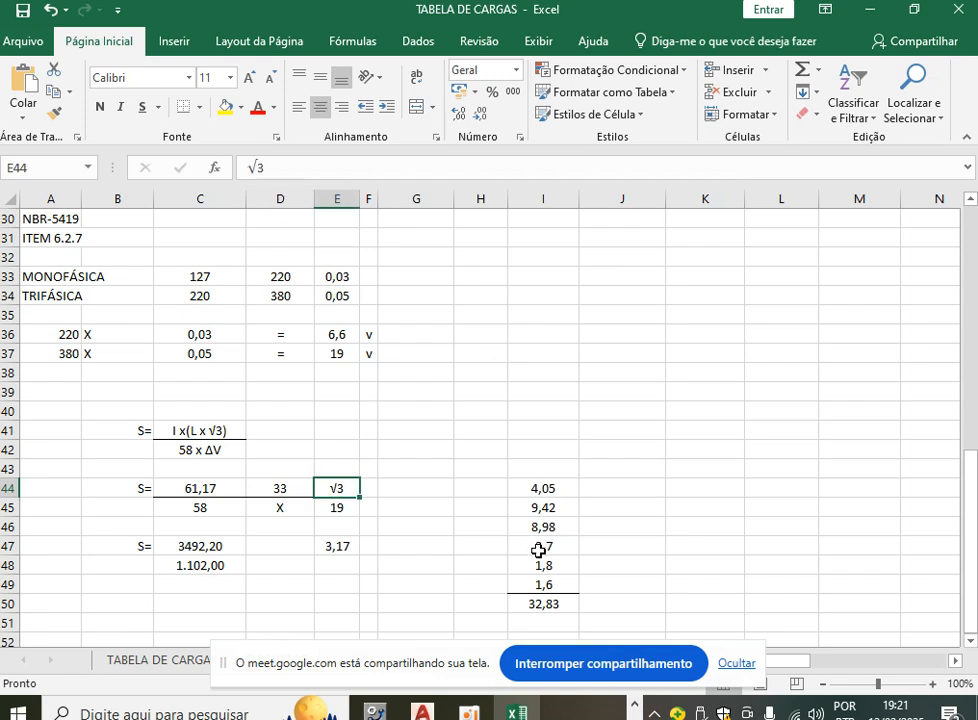
{"action": "left_click", "coordinate": [224, 507]}
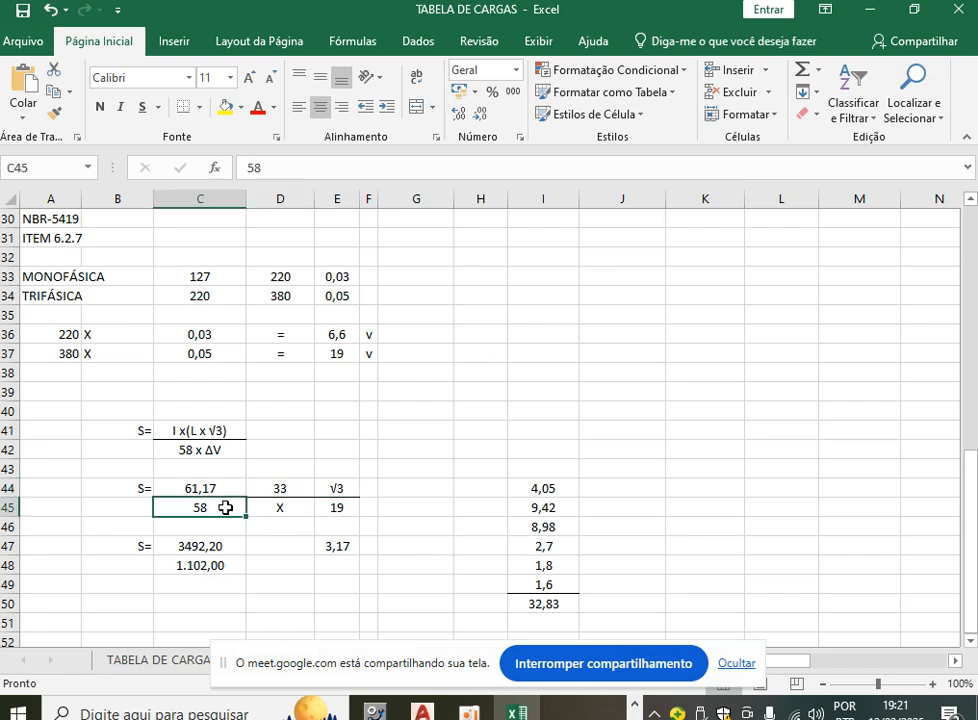
{"action": "left_click", "coordinate": [342, 506]}
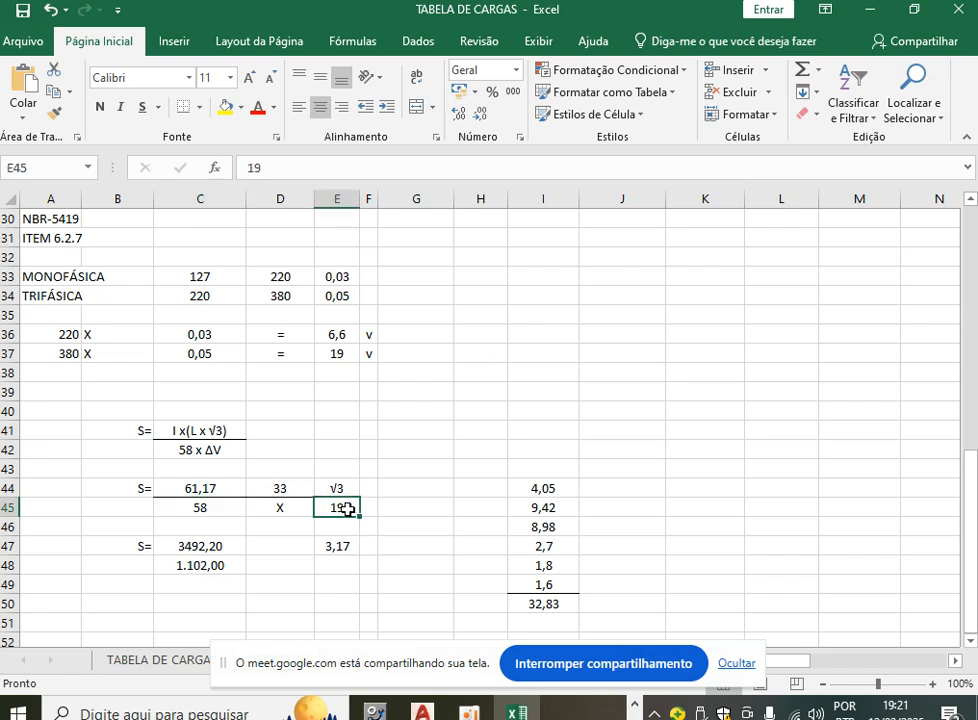
{"action": "left_click", "coordinate": [348, 487]}
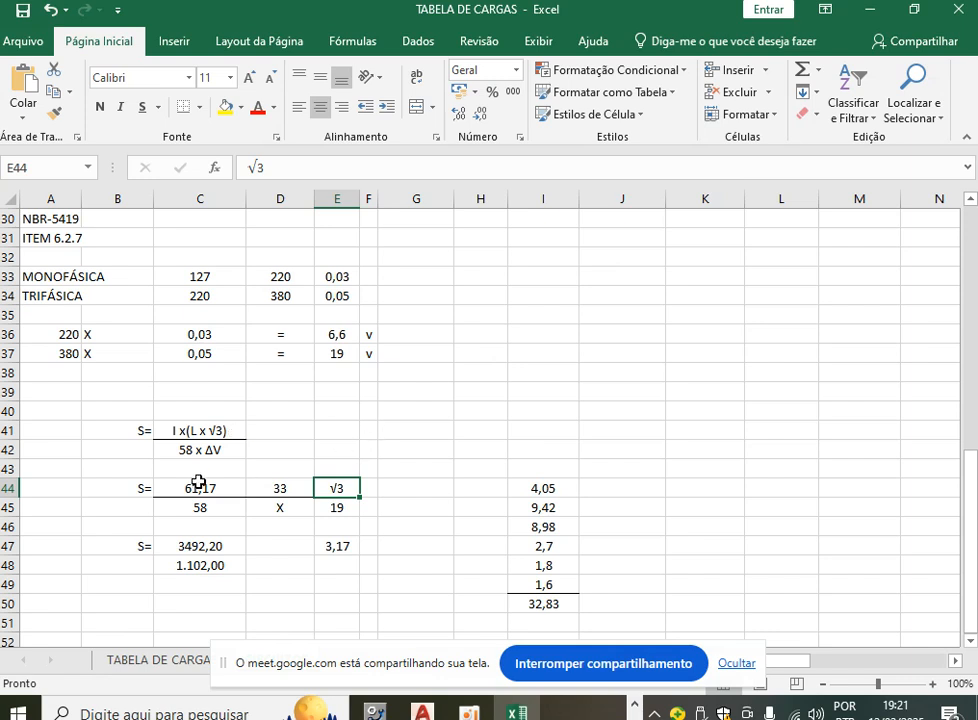
{"action": "mouse_move", "coordinate": [223, 487]}
{"action": "left_mouse_down"}
{"action": "mouse_move", "coordinate": [276, 489]}
{"action": "mouse_move", "coordinate": [218, 491]}
{"action": "left_mouse_up"}
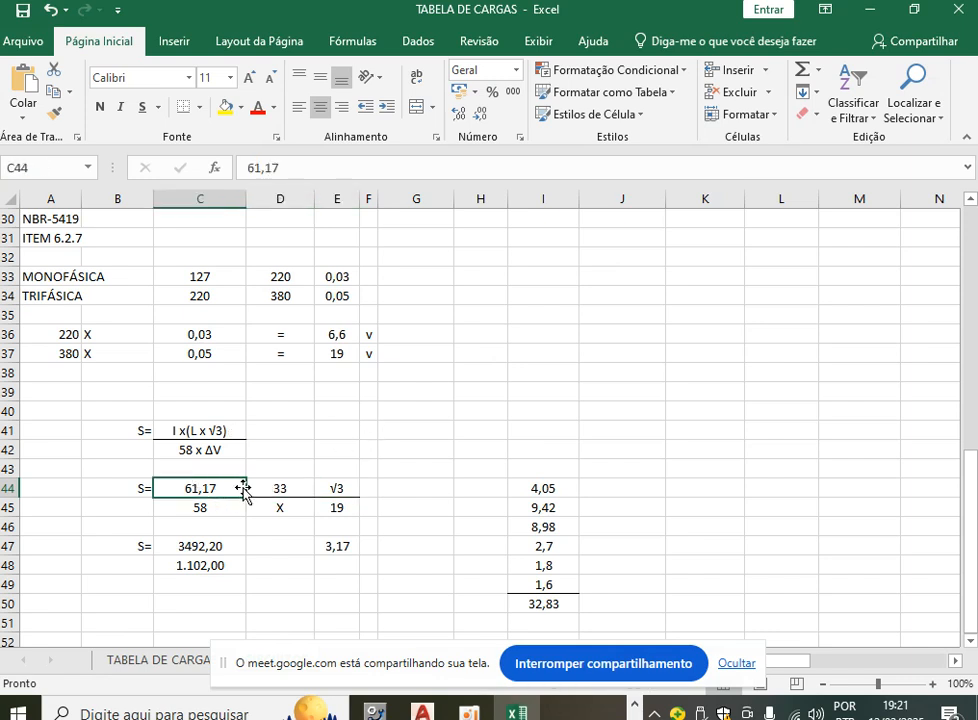
{"action": "left_click", "coordinate": [277, 489]}
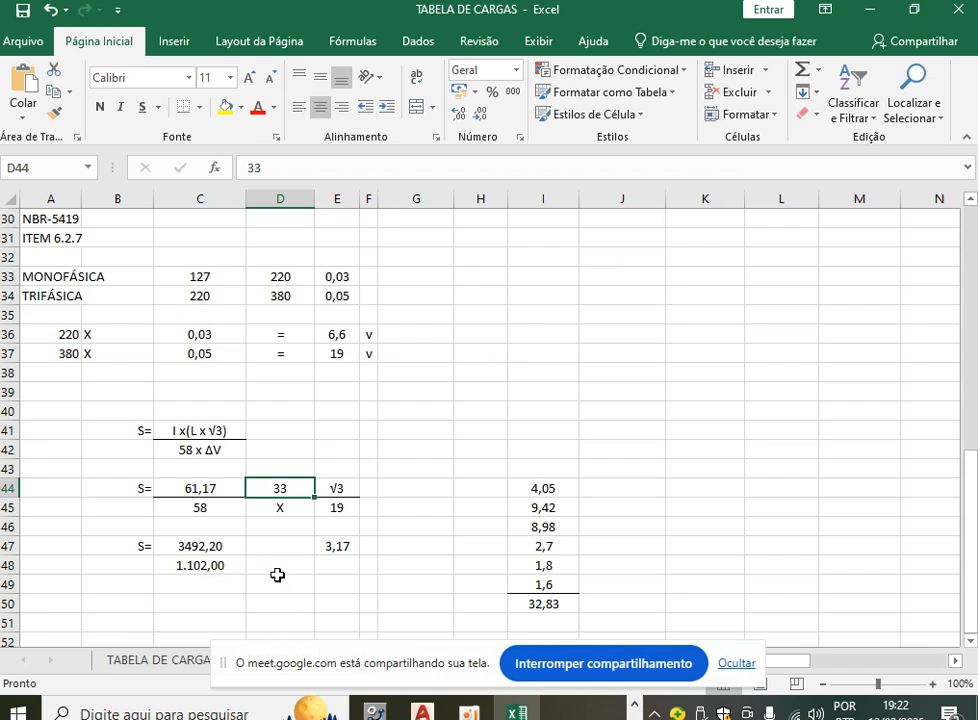
{"action": "left_click", "coordinate": [212, 488]}
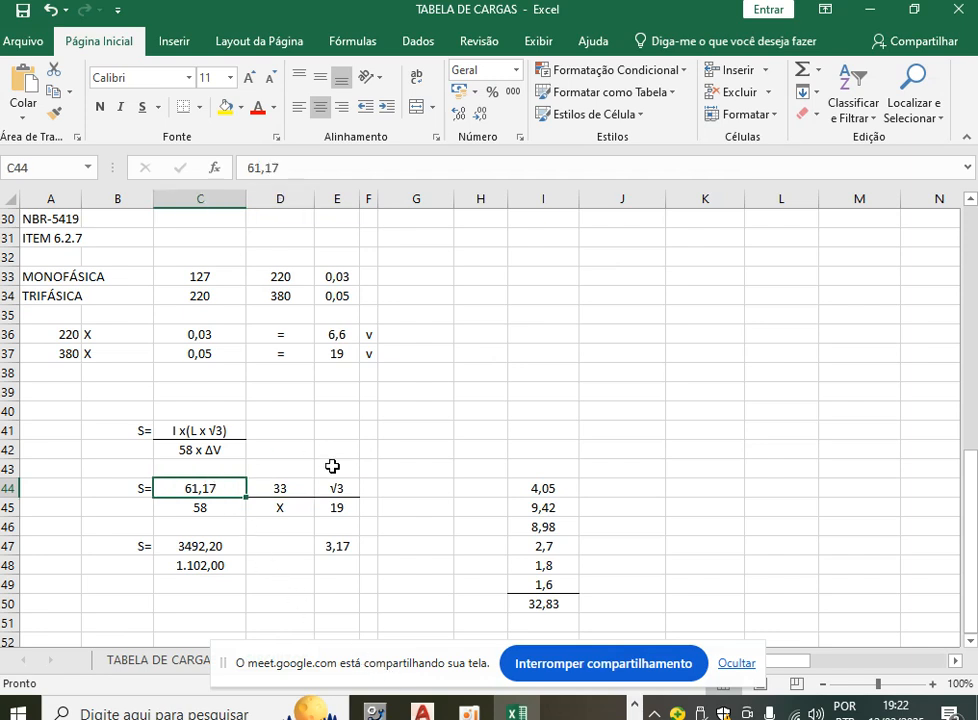
{"action": "left_click", "coordinate": [285, 488]}
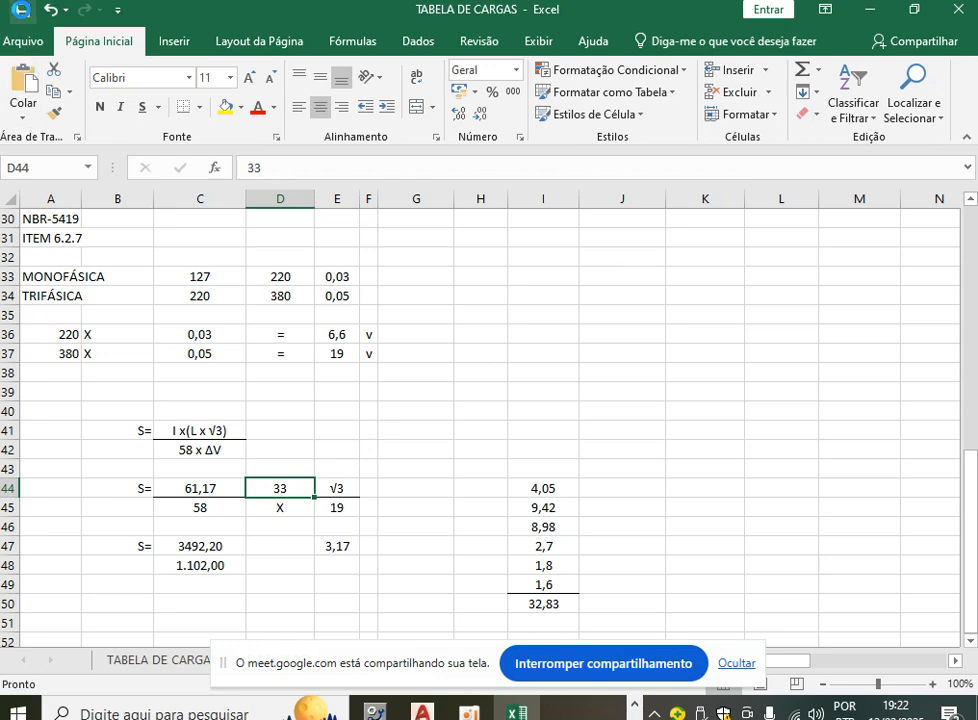
Save the TABELA DE CARGAS workbook and close it.
{"action": "left_click", "coordinate": [958, 10]}
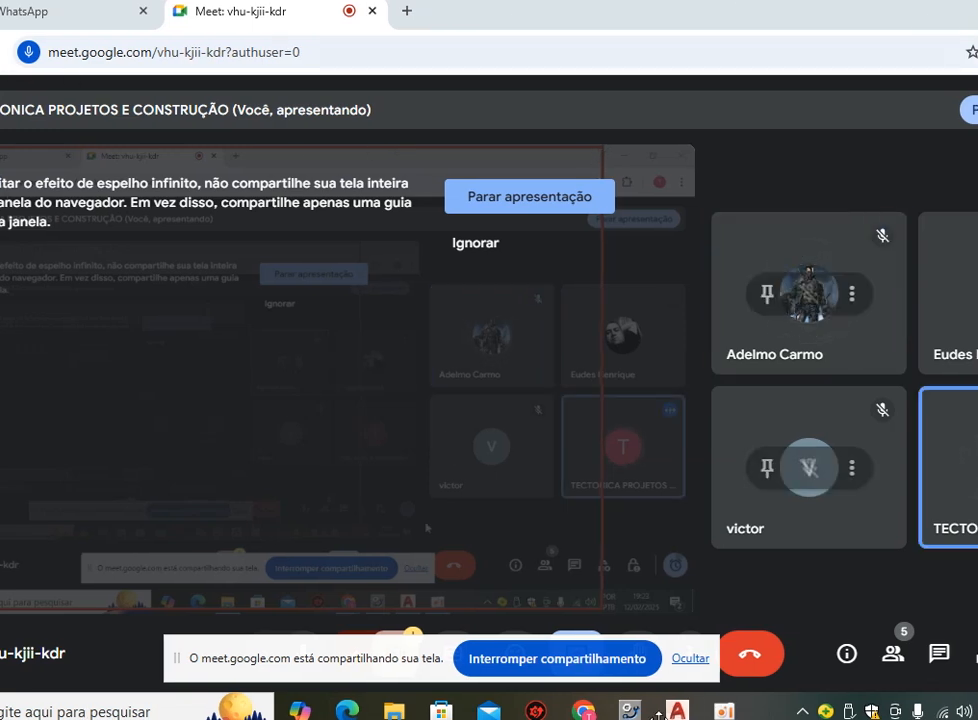
Switch to the XAVIER_Estudo 03 drawing in AutoCAD and bring the 3D wireframe models beside the project plans into view.
{"action": "left_click", "coordinate": [724, 711]}
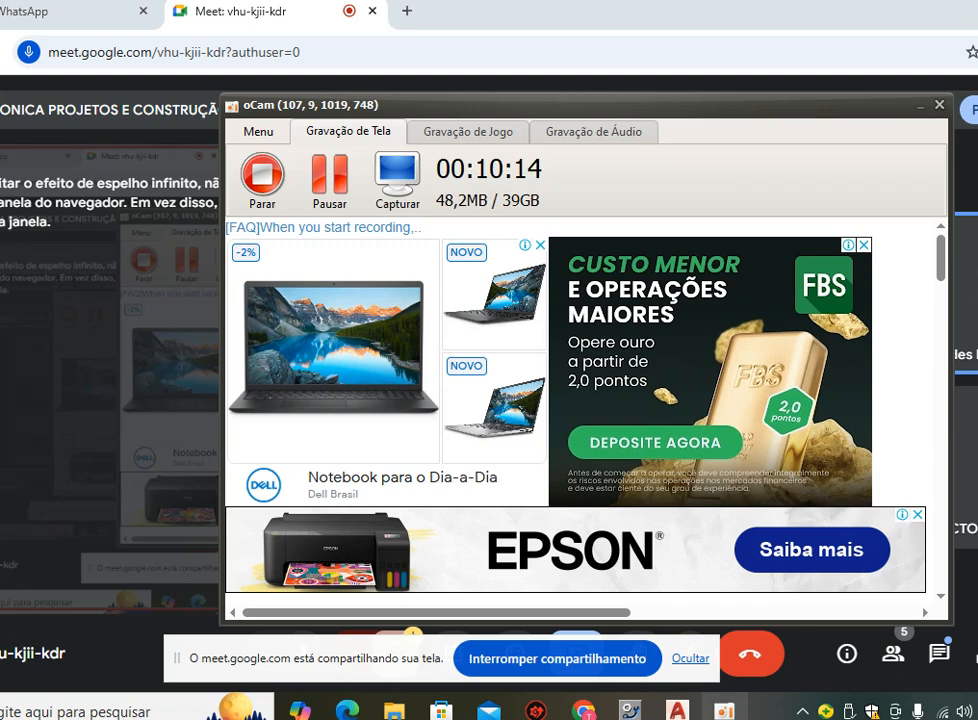
{"action": "left_click", "coordinate": [677, 711]}
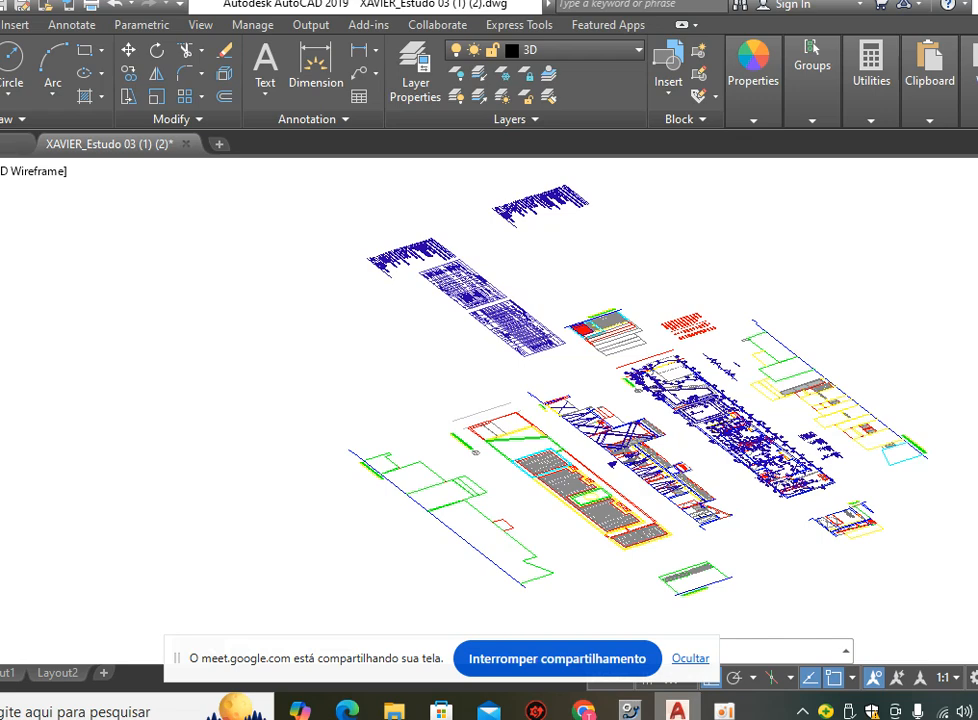
{"action": "middle_click_drag", "start_coordinate": [640, 264], "coordinate": [575, 259]}
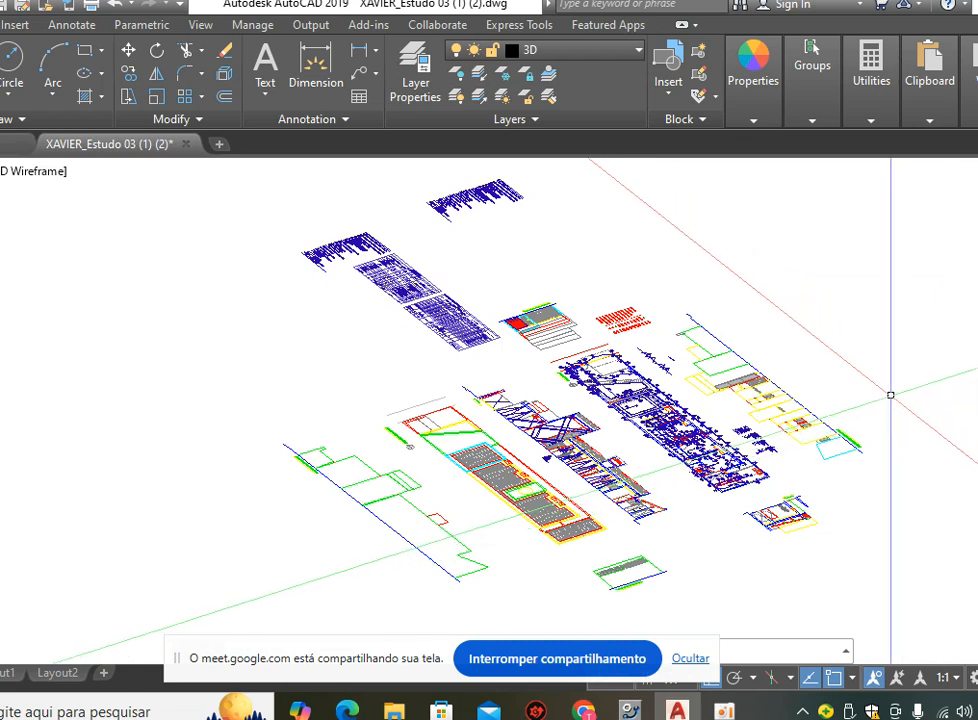
{"action": "scroll", "coordinate": [489, 275], "scroll_direction": "down", "scroll_amount": 4}
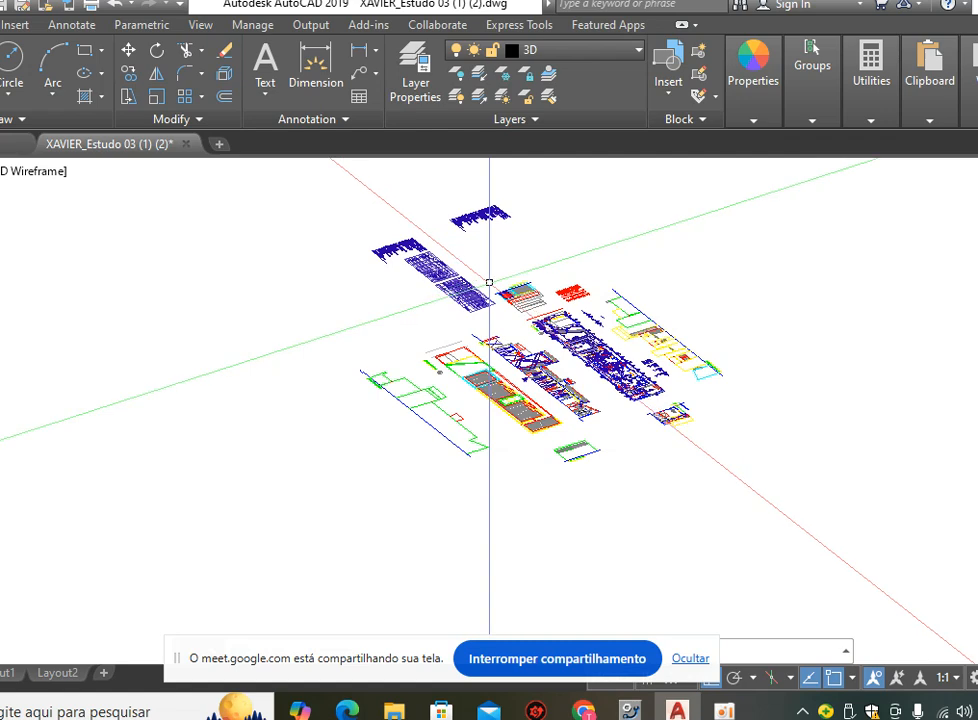
{"action": "mouse_move", "coordinate": [498, 432]}
{"action": "middle_mouse_down"}
{"action": "mouse_move", "coordinate": [545, 272]}
{"action": "mouse_move", "coordinate": [537, 310]}
{"action": "mouse_move", "coordinate": [585, 329]}
{"action": "middle_mouse_up"}
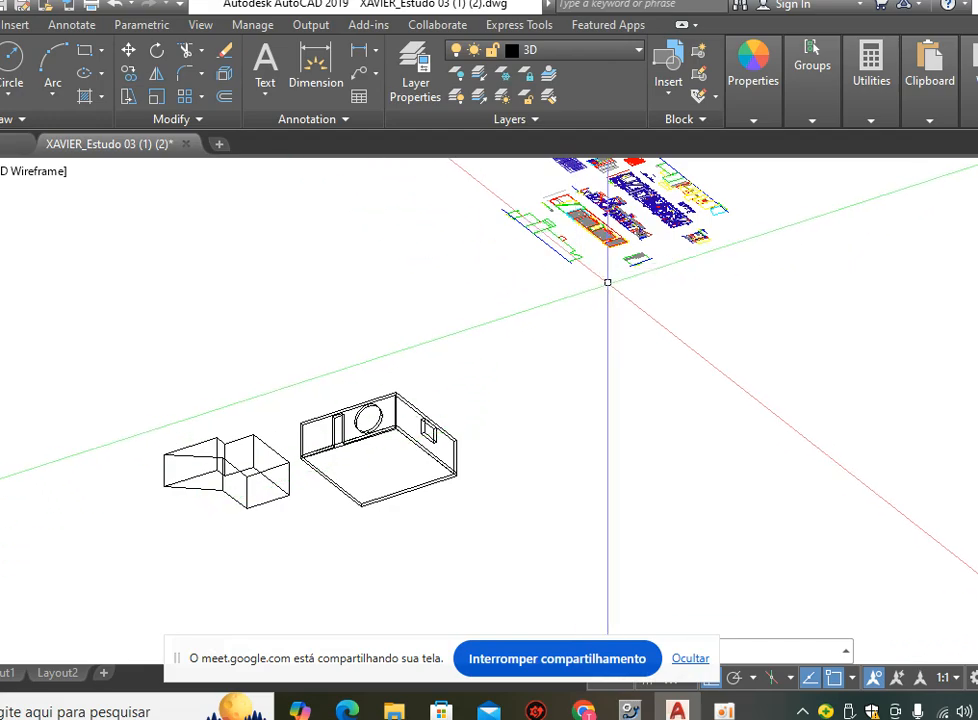
Examine the project plans laid out in the isometric view, including the electrical plan, sections, elevations and roof plan.
{"action": "middle_click_drag", "start_coordinate": [607, 279], "coordinate": [568, 397]}
{"action": "scroll", "coordinate": [594, 273], "scroll_direction": "up", "scroll_amount": 8}
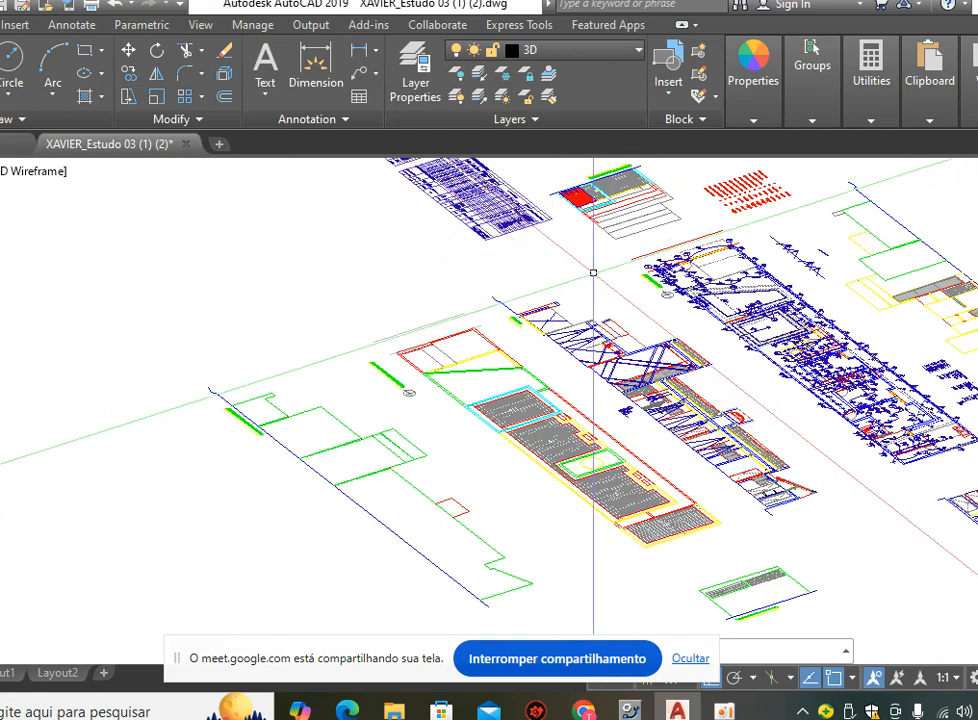
{"action": "scroll", "coordinate": [637, 300], "scroll_direction": "up", "scroll_amount": 5}
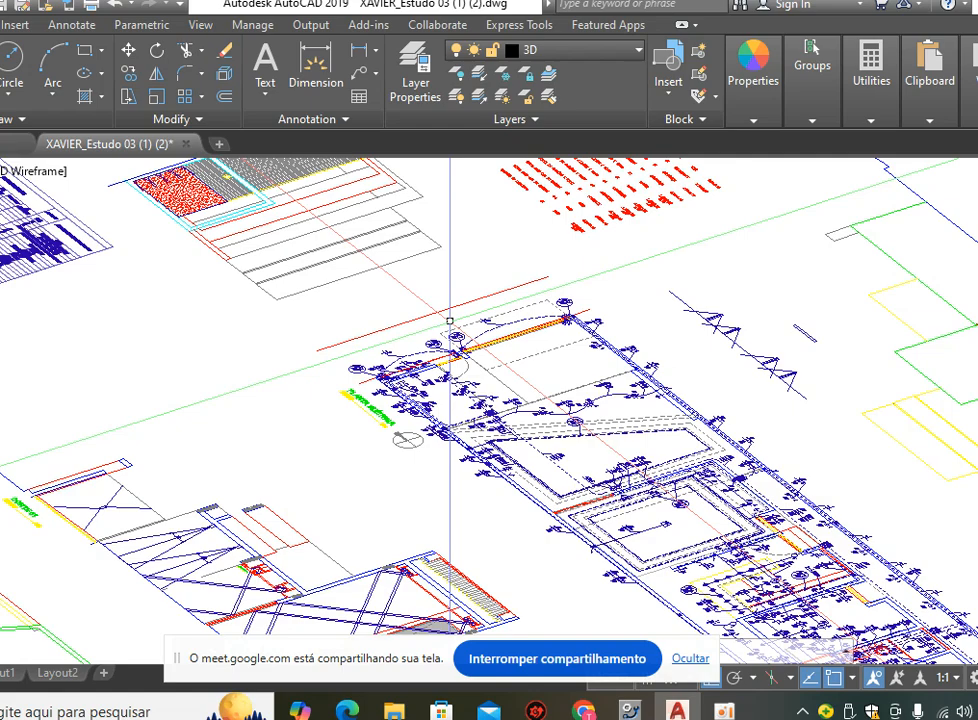
{"action": "scroll", "coordinate": [450, 321], "scroll_direction": "down", "scroll_amount": 5}
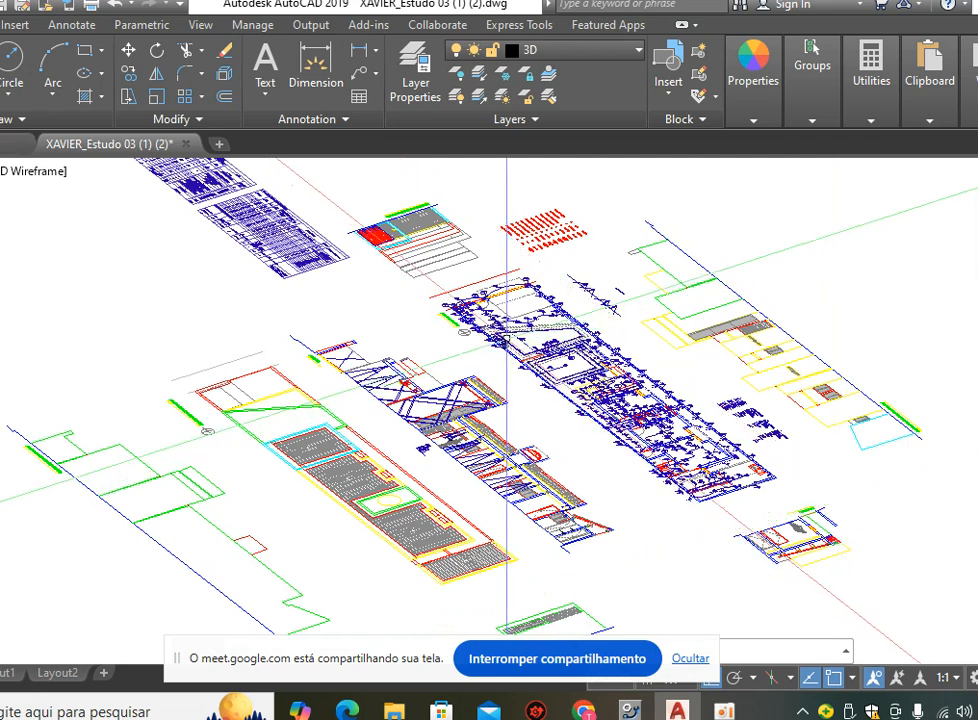
{"action": "mouse_move", "coordinate": [538, 299]}
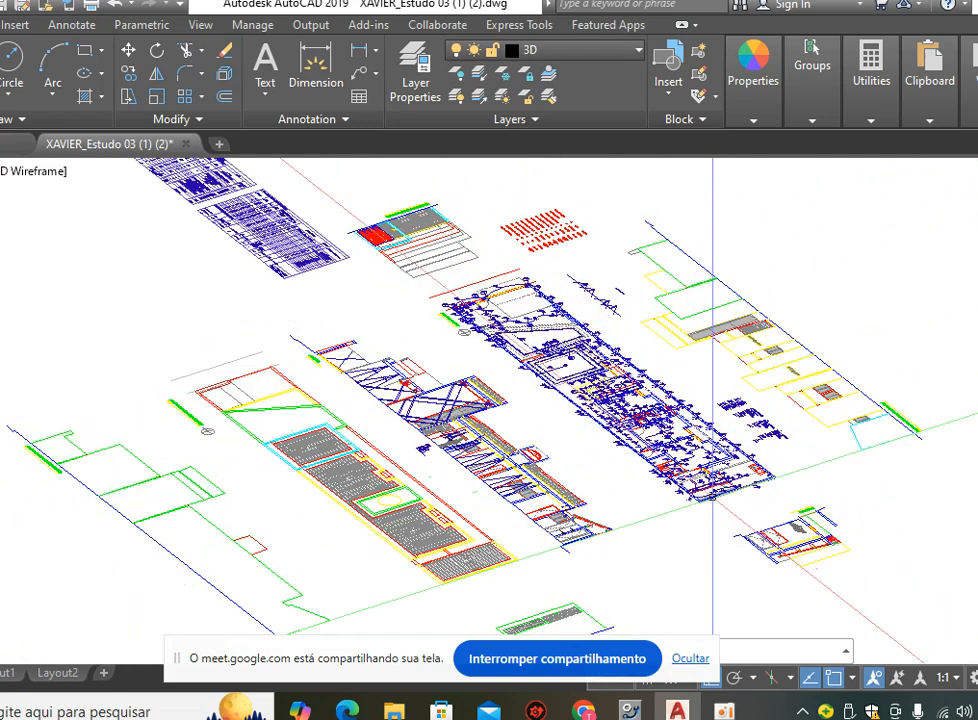
{"action": "mouse_move", "coordinate": [724, 494]}
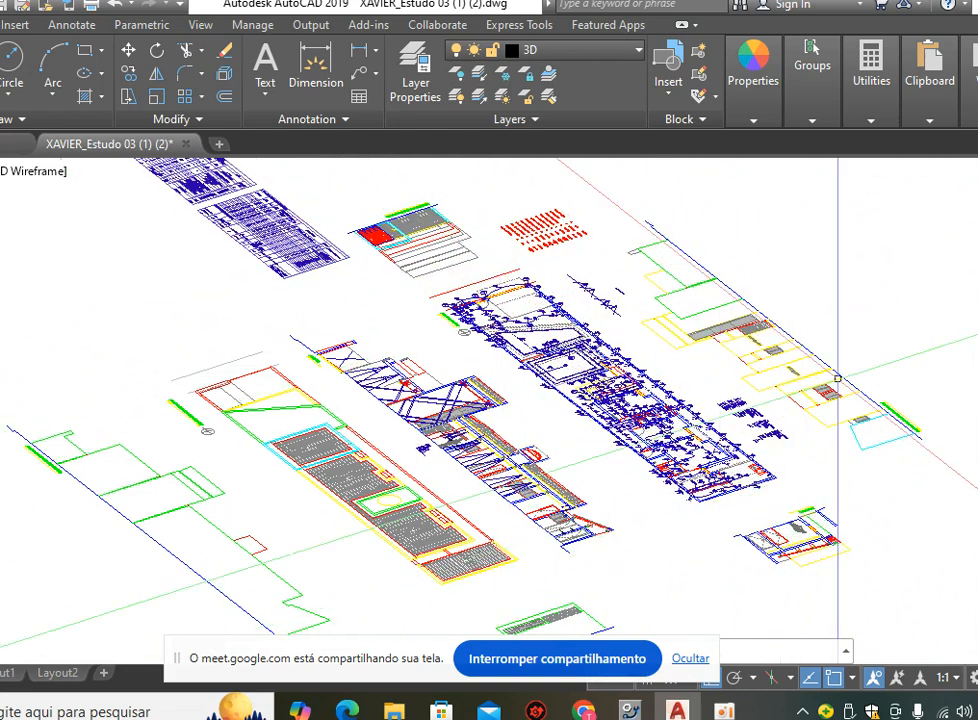
{"action": "scroll", "coordinate": [640, 330], "scroll_direction": "down", "scroll_amount": 3}
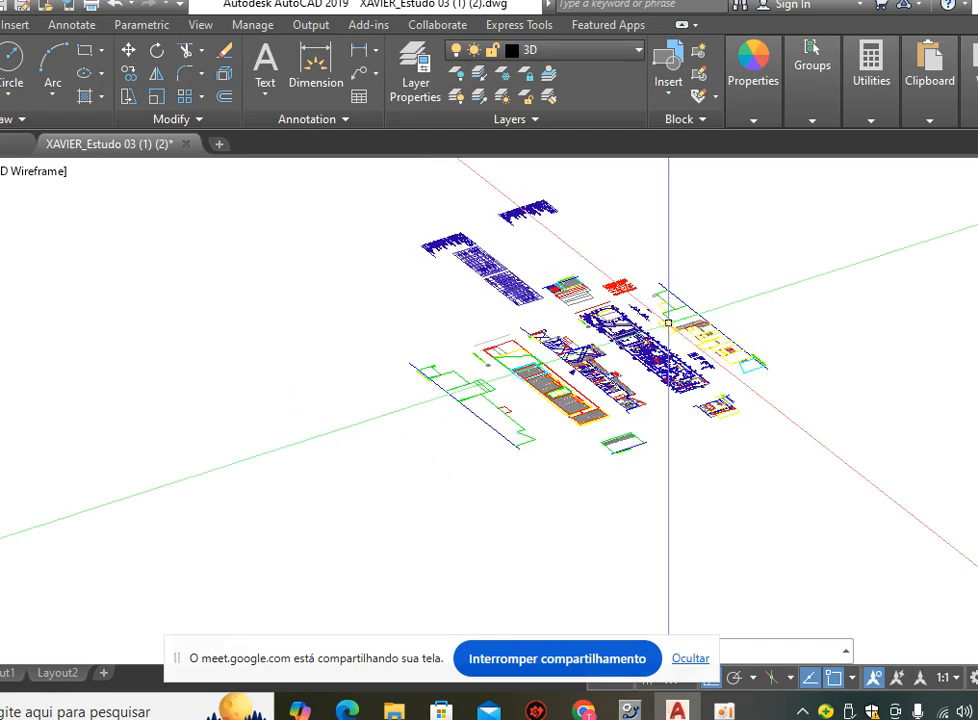
{"action": "scroll", "coordinate": [487, 365], "scroll_direction": "up", "scroll_amount": 6}
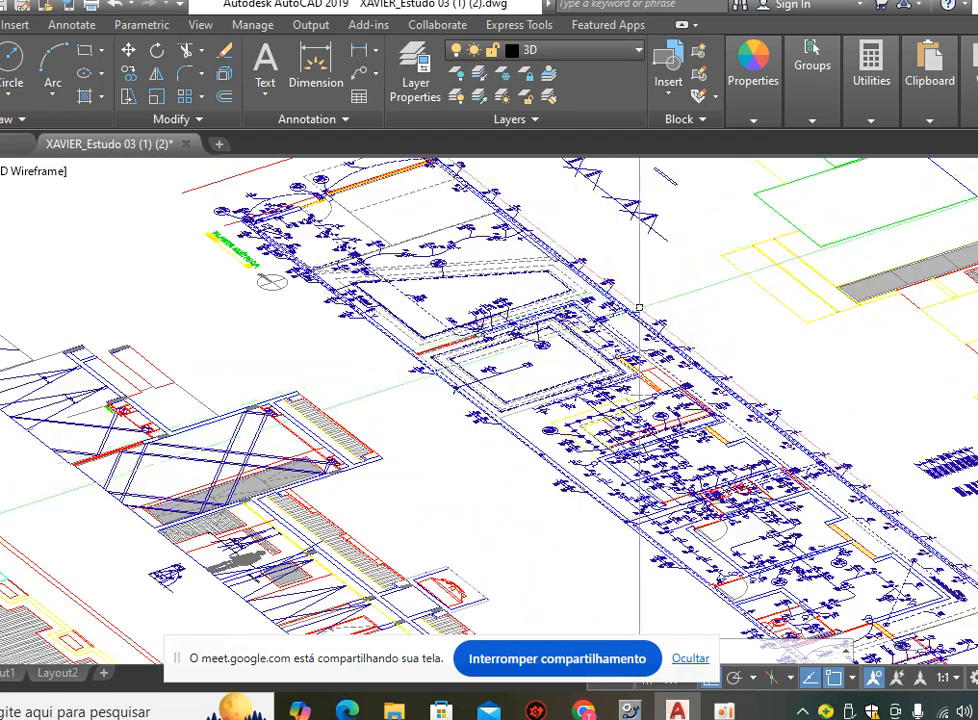
{"action": "scroll", "coordinate": [578, 255], "scroll_direction": "up", "scroll_amount": 2}
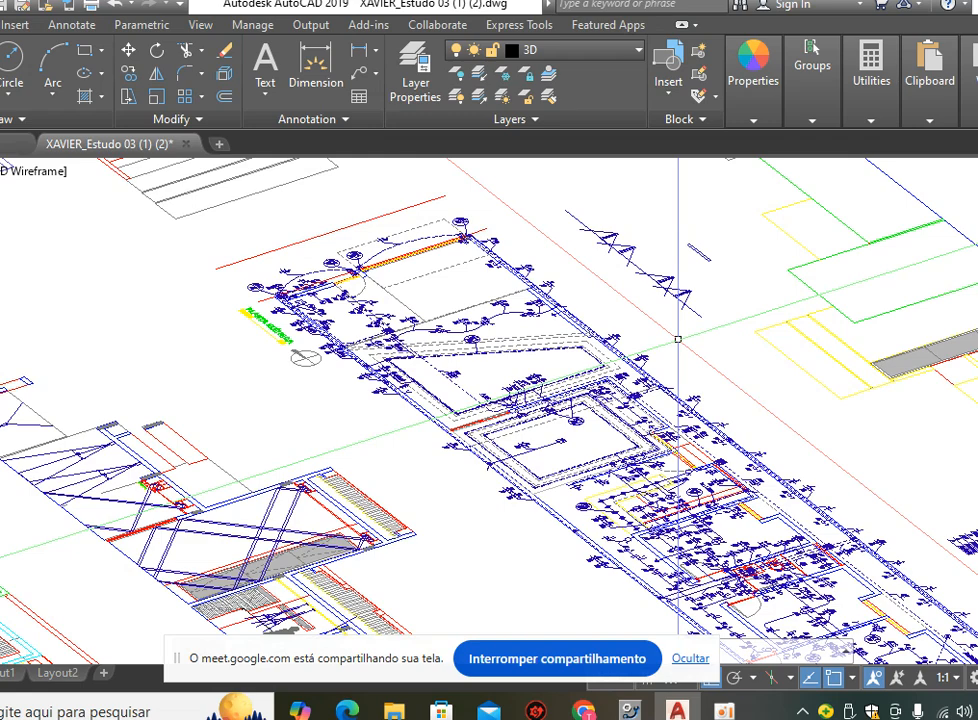
{"action": "scroll", "coordinate": [678, 340], "scroll_direction": "down", "scroll_amount": 6}
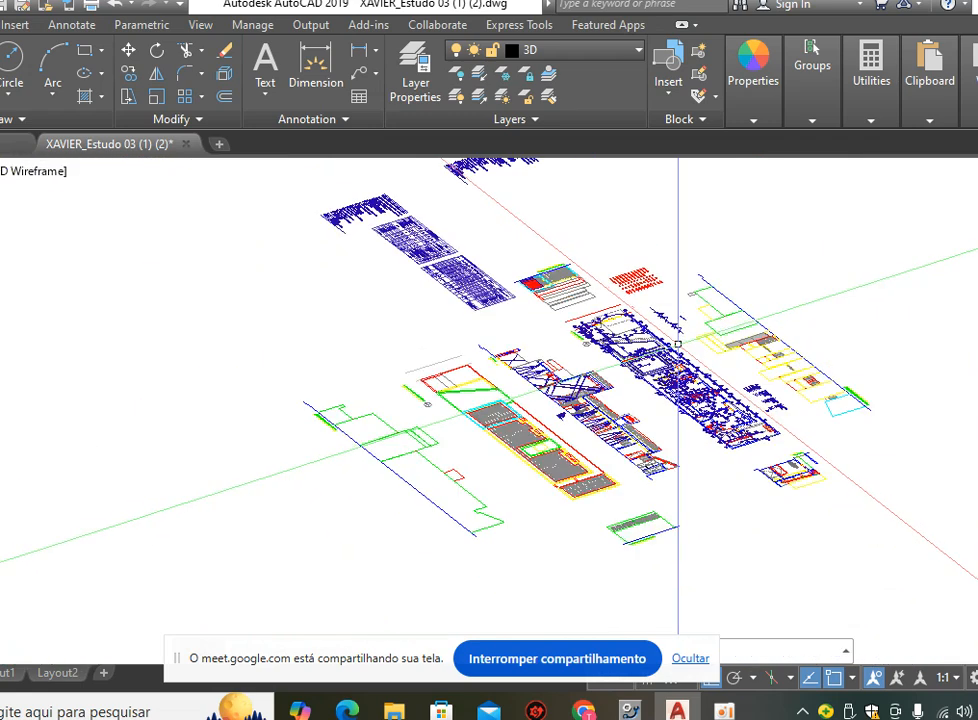
Draw a small rectangle on the empty ground in front of the angular 3D wireframe solid.
{"action": "middle_click_drag", "start_coordinate": [517, 526], "coordinate": [541, 231]}
{"action": "scroll", "coordinate": [460, 330], "scroll_direction": "up", "scroll_amount": 4}
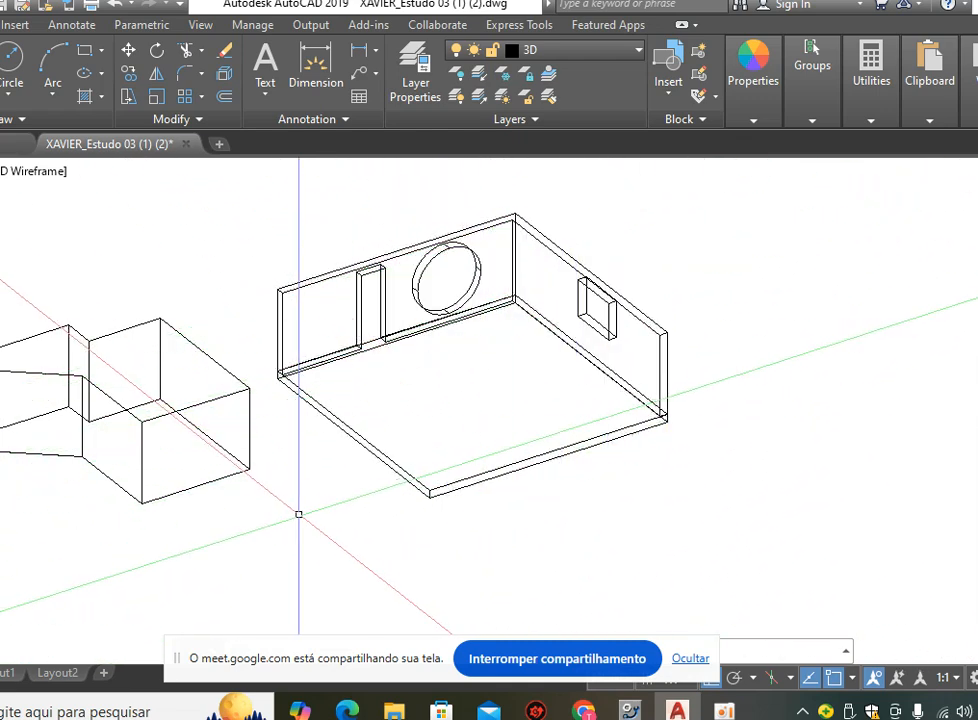
{"action": "middle_click_drag", "start_coordinate": [296, 514], "coordinate": [469, 465]}
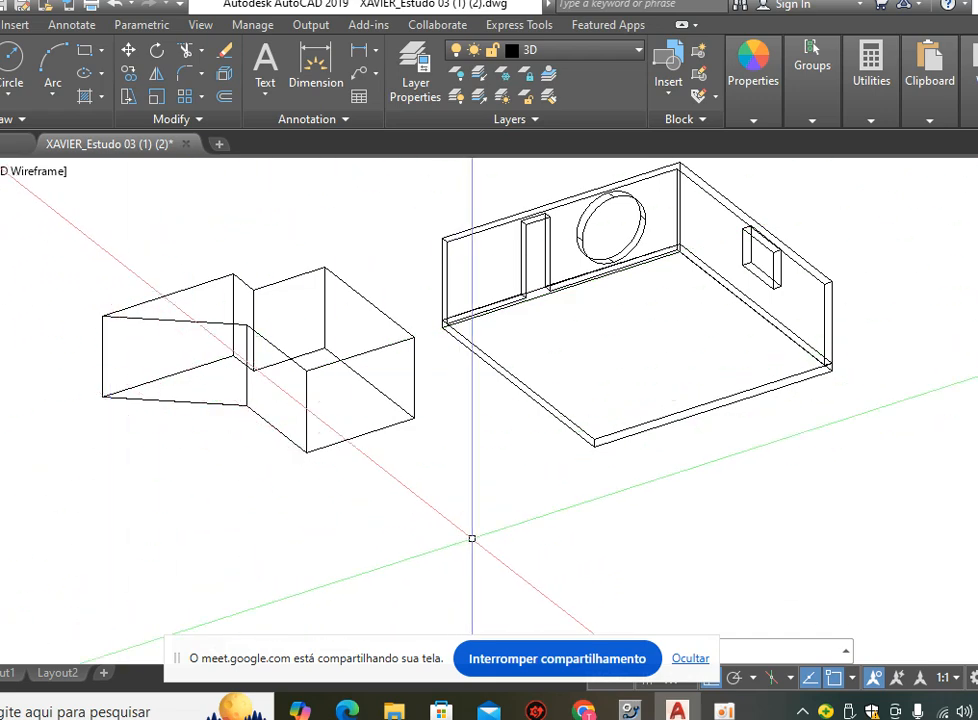
{"action": "middle_click_drag", "start_coordinate": [690, 448], "coordinate": [666, 480]}
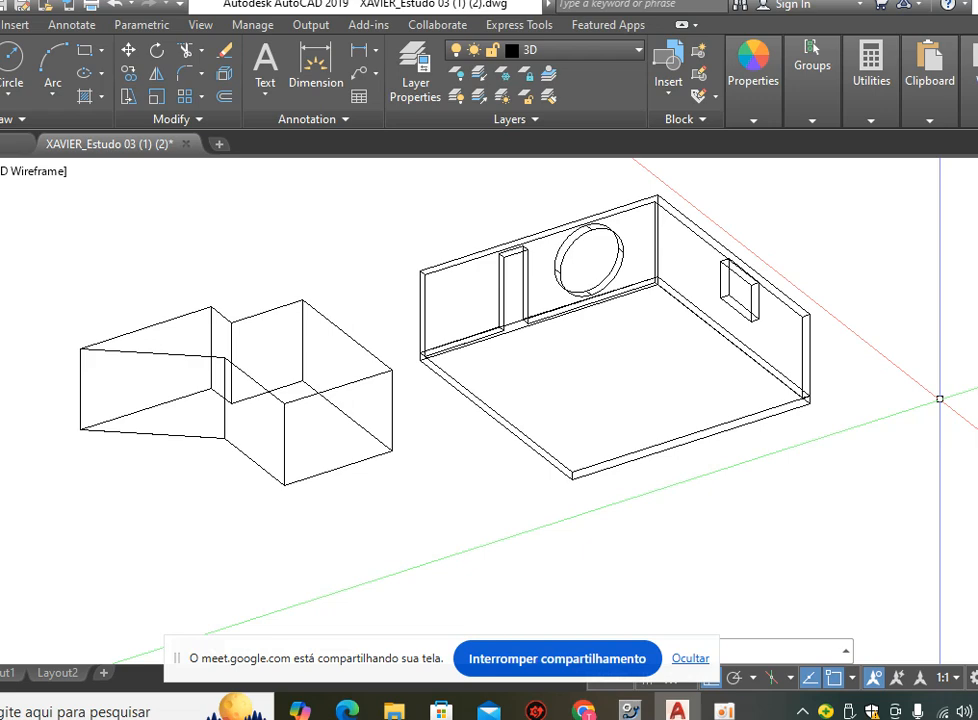
{"action": "scroll", "coordinate": [362, 548], "scroll_direction": "down", "scroll_amount": 1}
{"action": "scroll", "coordinate": [369, 526], "scroll_direction": "up", "scroll_amount": 3}
{"action": "middle_click_drag", "start_coordinate": [380, 517], "coordinate": [572, 500]}
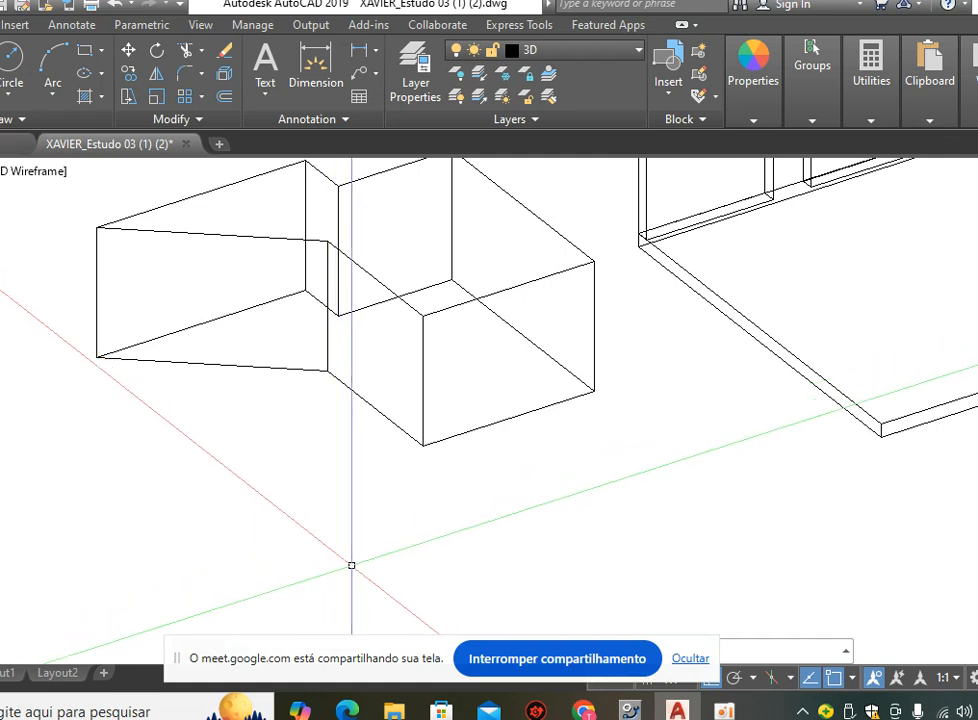
{"action": "middle_click_drag", "start_coordinate": [372, 549], "coordinate": [384, 463]}
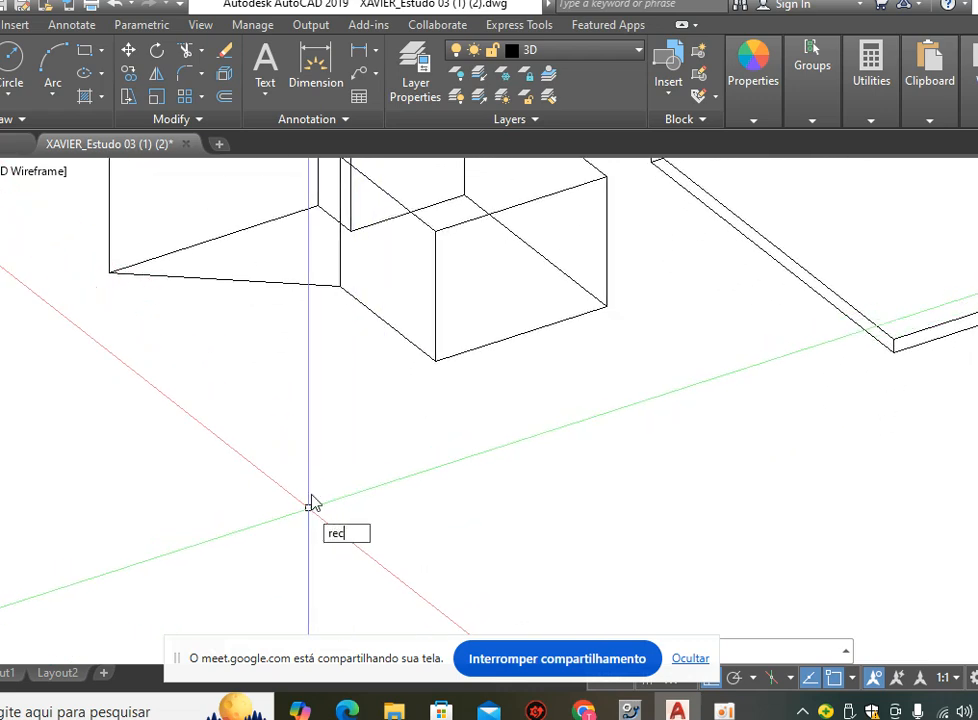
{"action": "key", "text": "Return"}
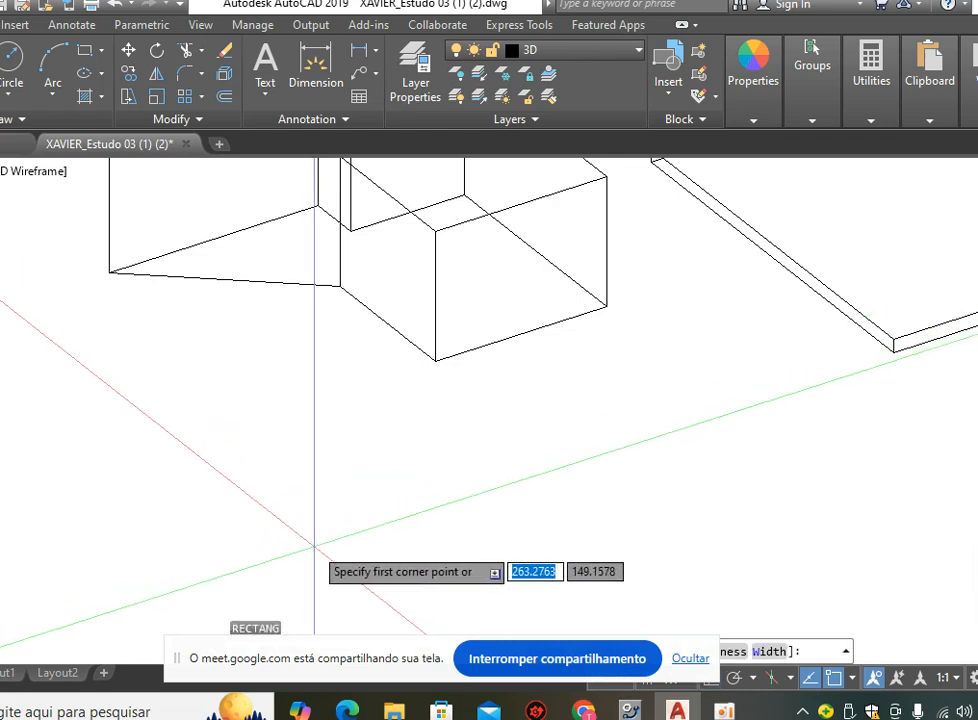
{"action": "left_click", "coordinate": [315, 545]}
{"action": "left_click", "coordinate": [328, 503]}
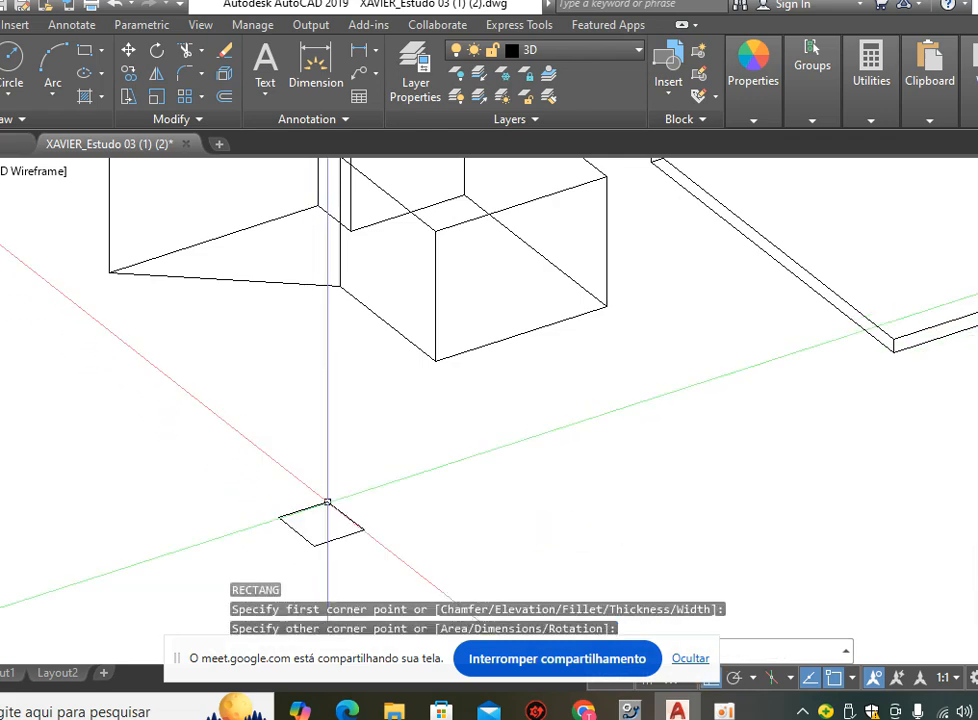
Draw a circle inside the small rectangle, centred near its middle and without touching its edges.
{"action": "scroll", "coordinate": [313, 472], "scroll_direction": "down", "scroll_amount": 2}
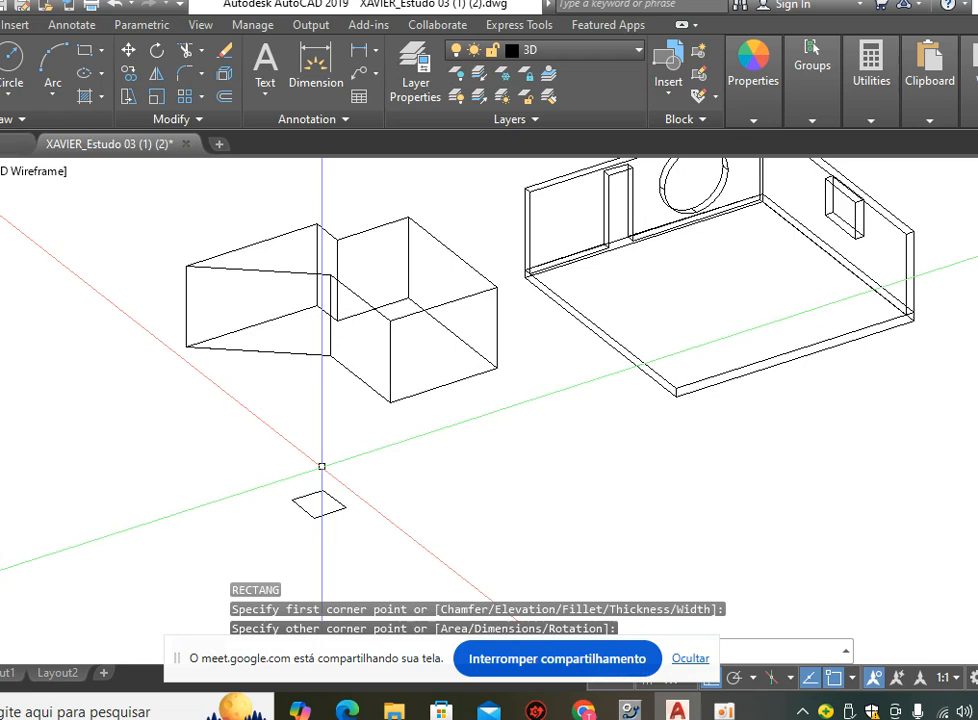
{"action": "scroll", "coordinate": [321, 500], "scroll_direction": "up", "scroll_amount": 2}
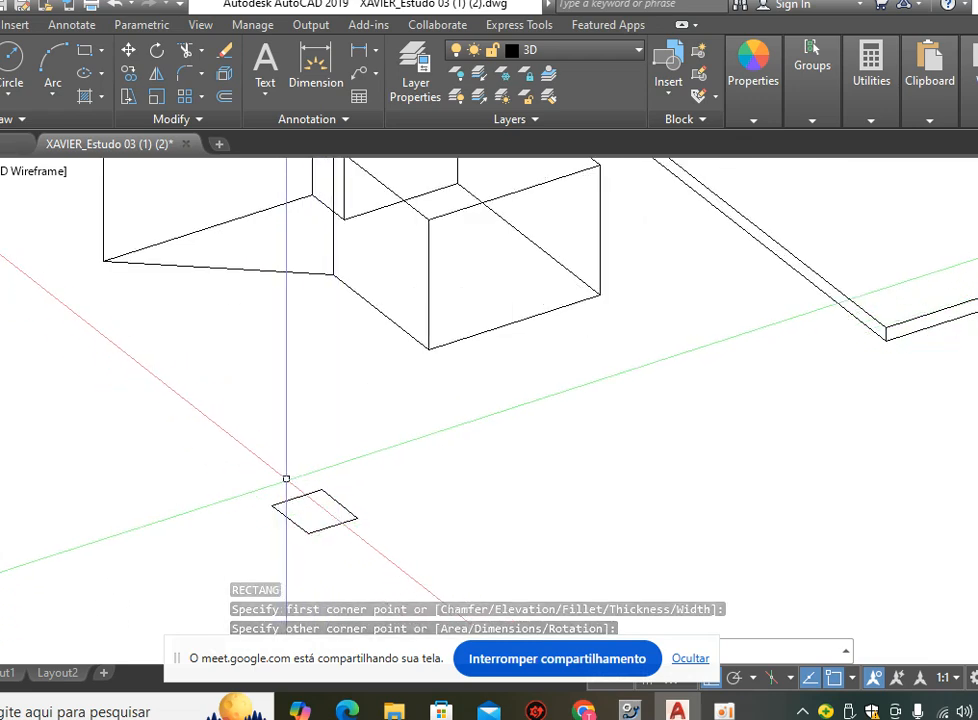
{"action": "middle_click_drag", "start_coordinate": [330, 347], "coordinate": [361, 386]}
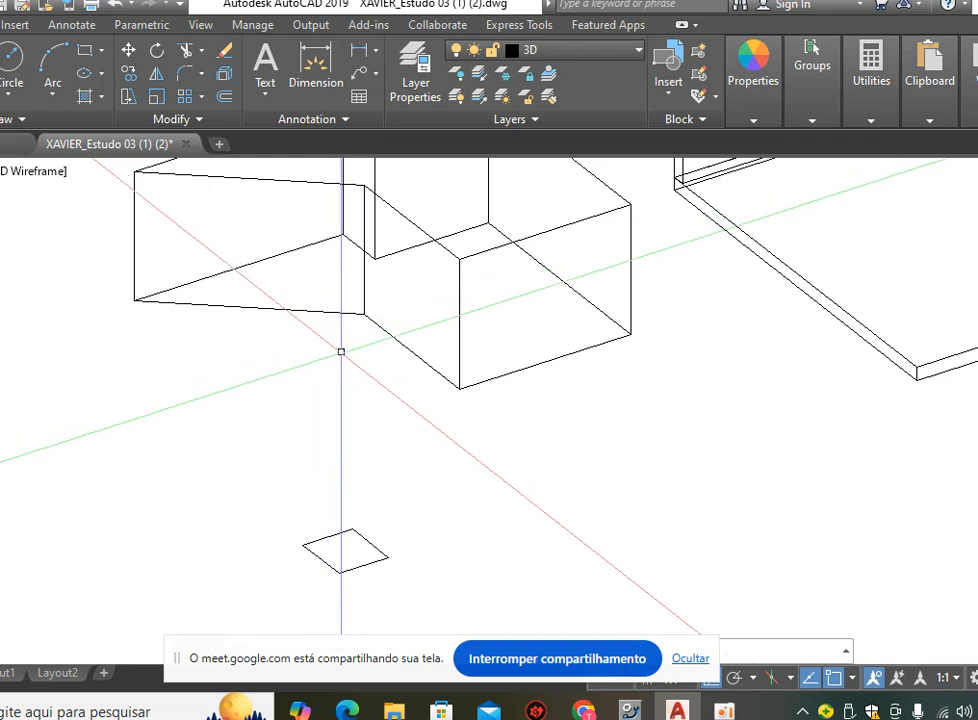
{"action": "type", "text": "c"}
{"action": "key", "text": "Return"}
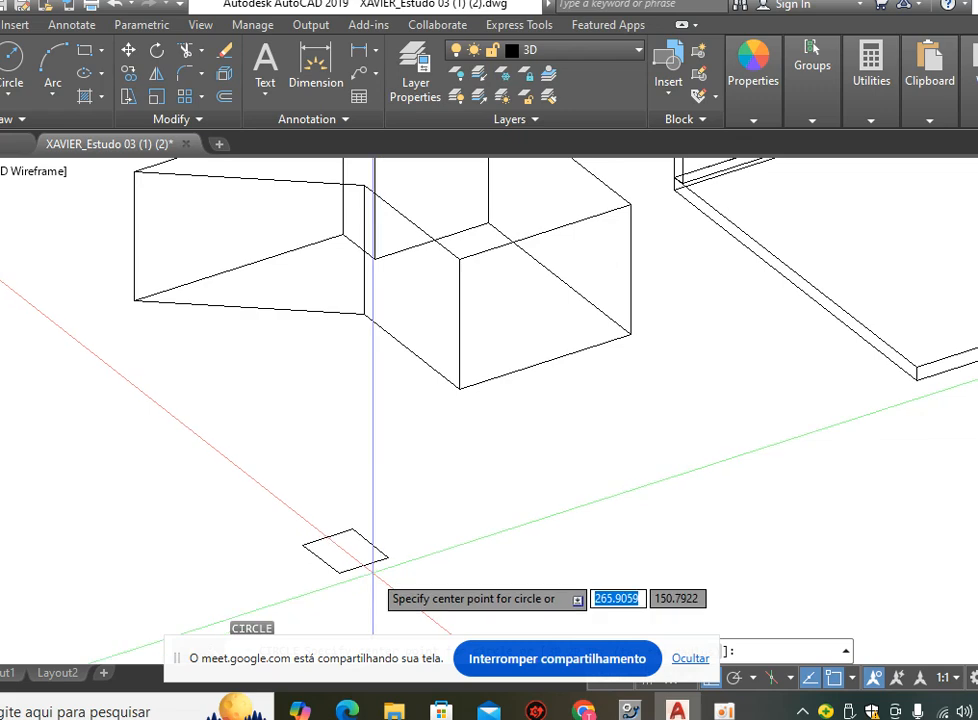
{"action": "left_click", "coordinate": [345, 552]}
{"action": "scroll", "coordinate": [360, 542], "scroll_direction": "up", "scroll_amount": 4}
{"action": "left_click", "coordinate": [350, 542]}
{"action": "scroll", "coordinate": [318, 394], "scroll_direction": "down", "scroll_amount": 2}
{"action": "scroll", "coordinate": [318, 394], "scroll_direction": "down", "scroll_amount": 2}
{"action": "scroll", "coordinate": [354, 478], "scroll_direction": "up", "scroll_amount": 2}
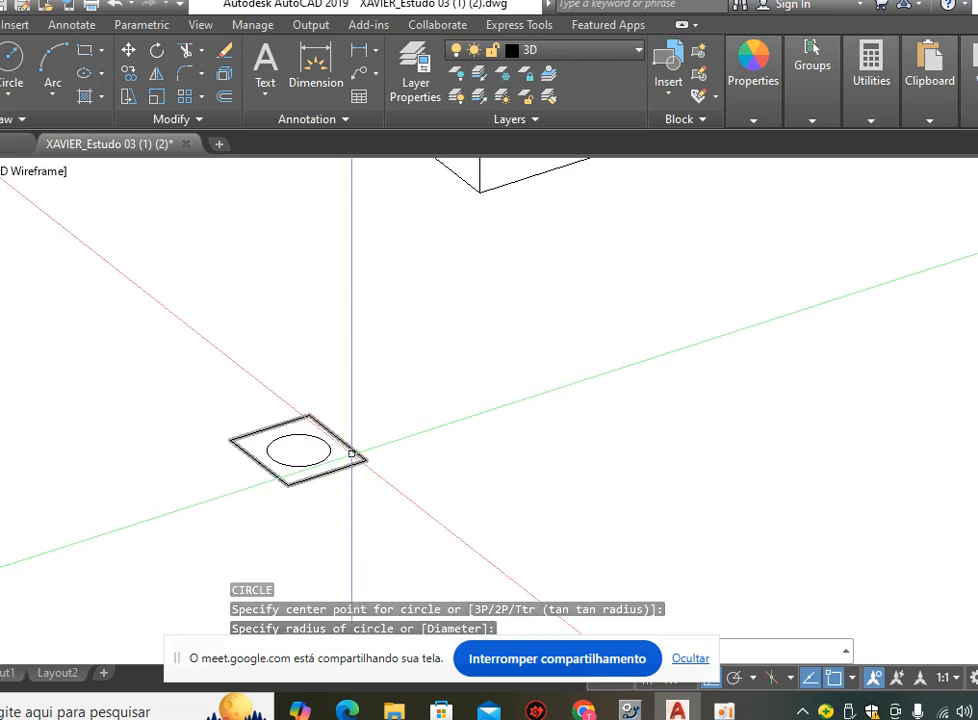
{"action": "scroll", "coordinate": [318, 436], "scroll_direction": "down", "scroll_amount": 2}
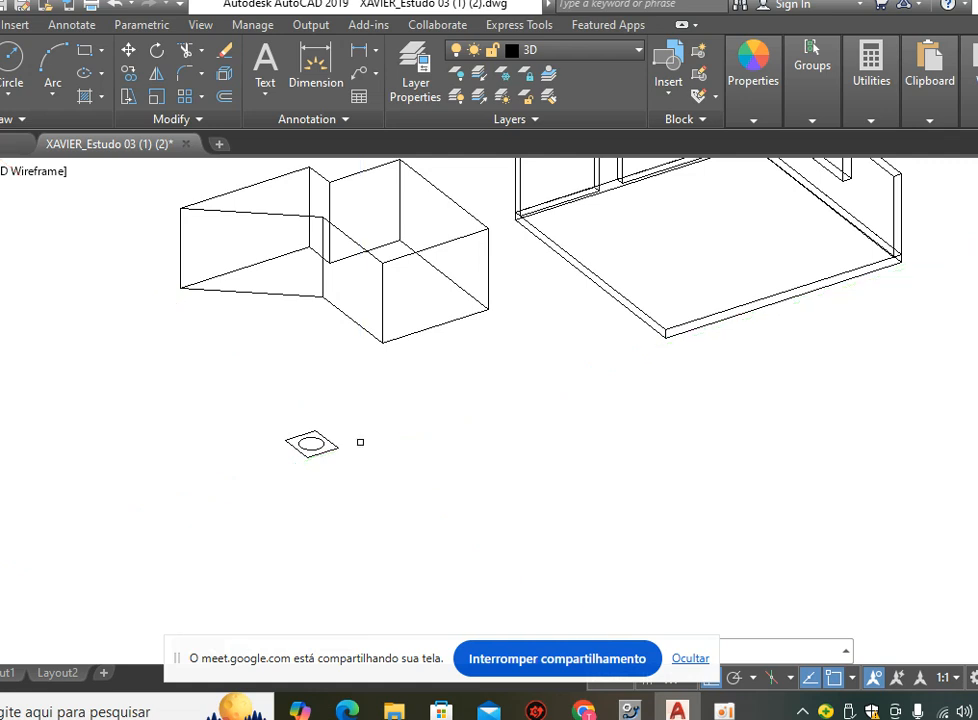
Move the circle straight up along the vertical axis so that it sits well above the rectangle.
{"action": "type", "text": "m"}
{"action": "key", "text": "Return"}
{"action": "left_click", "coordinate": [311, 443]}
{"action": "key", "text": "Return"}
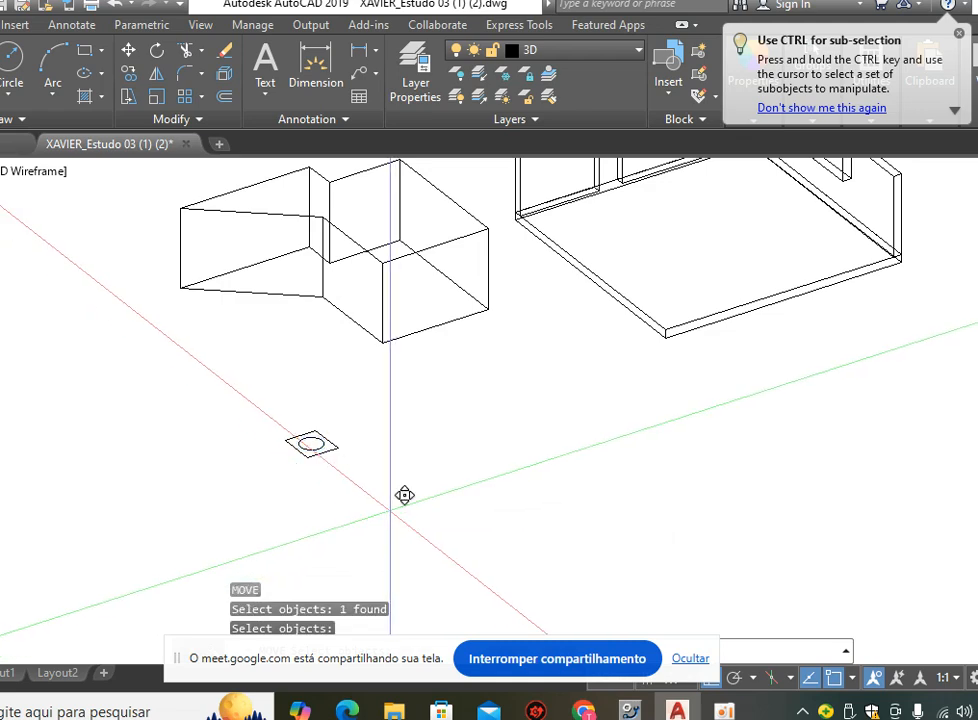
{"action": "left_click", "coordinate": [389, 510]}
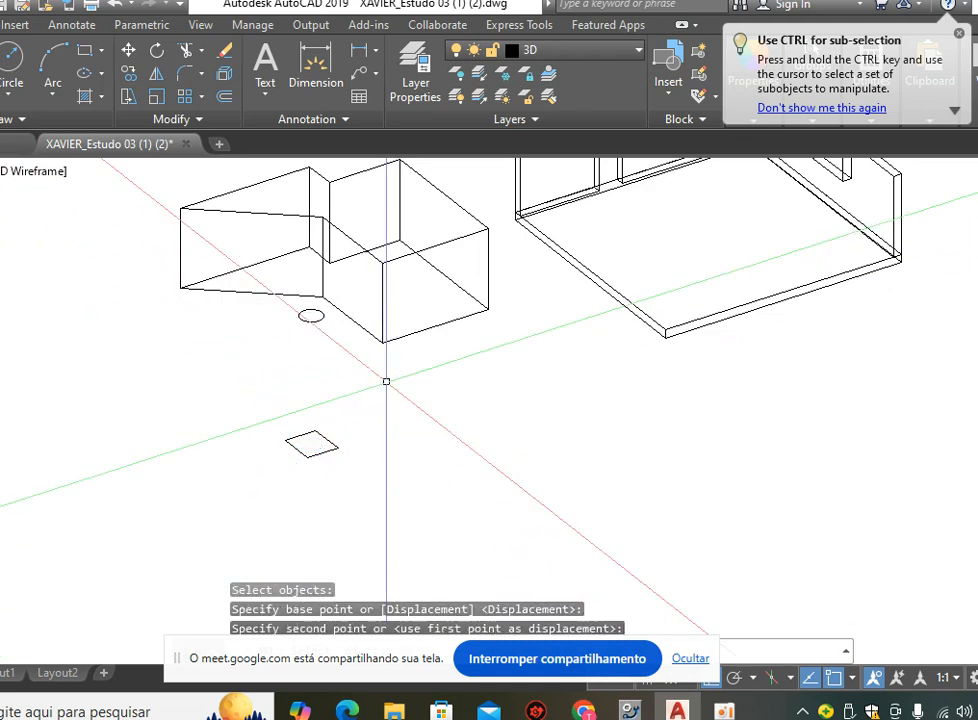
{"action": "scroll", "coordinate": [310, 360], "scroll_direction": "up", "scroll_amount": 2}
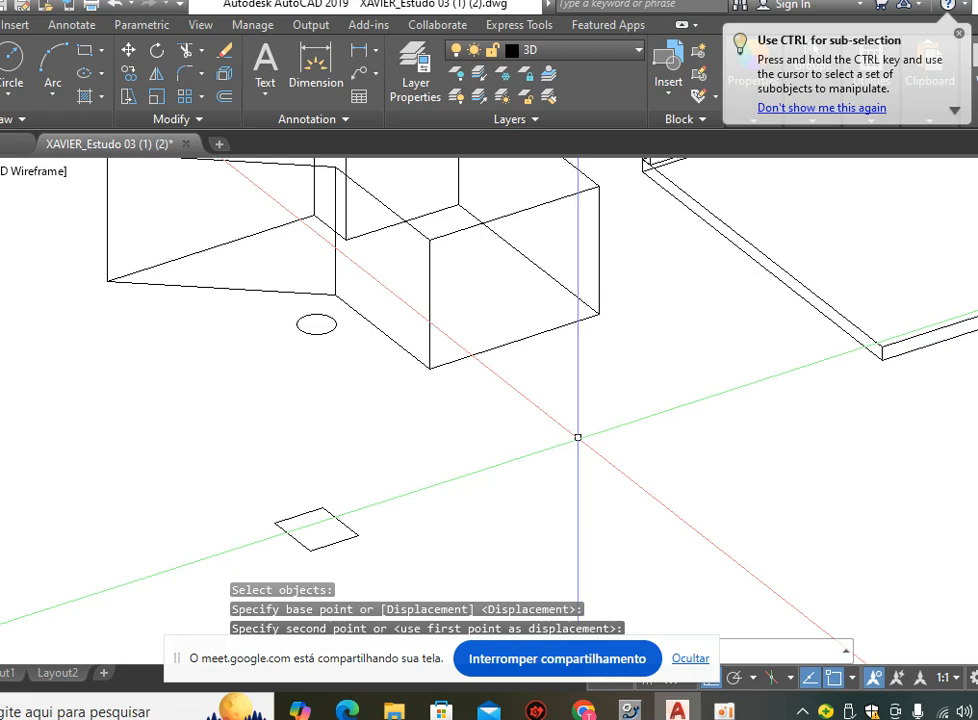
Try to create a solid between the rectangle and the raised circle with the Sweep command.
{"action": "type", "text": "sw"}
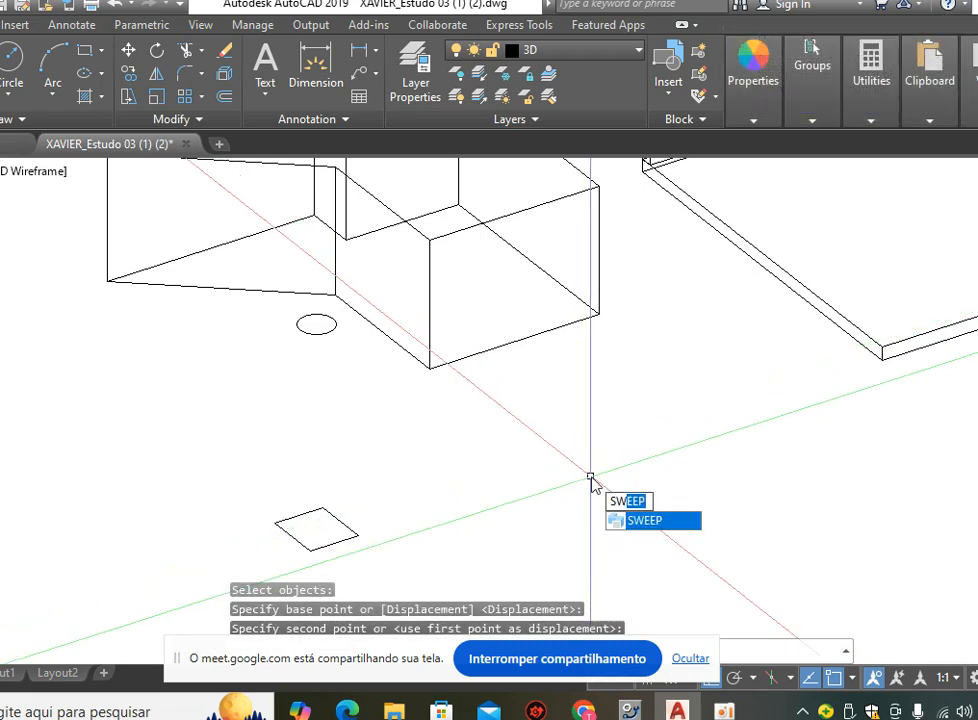
{"action": "type", "text": "eep"}
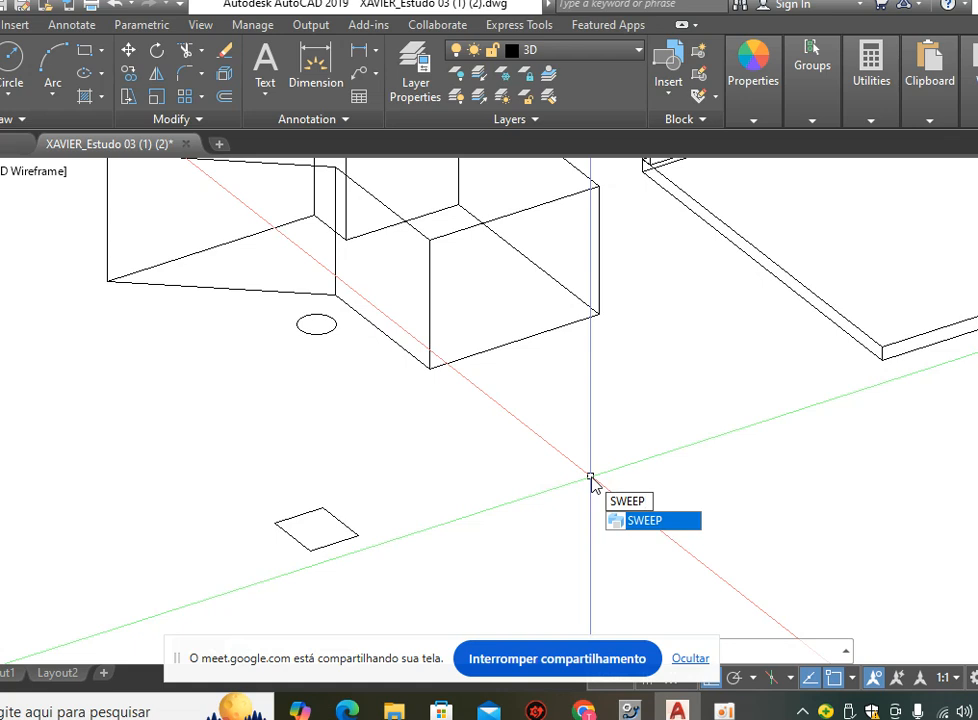
{"action": "key", "text": "Return"}
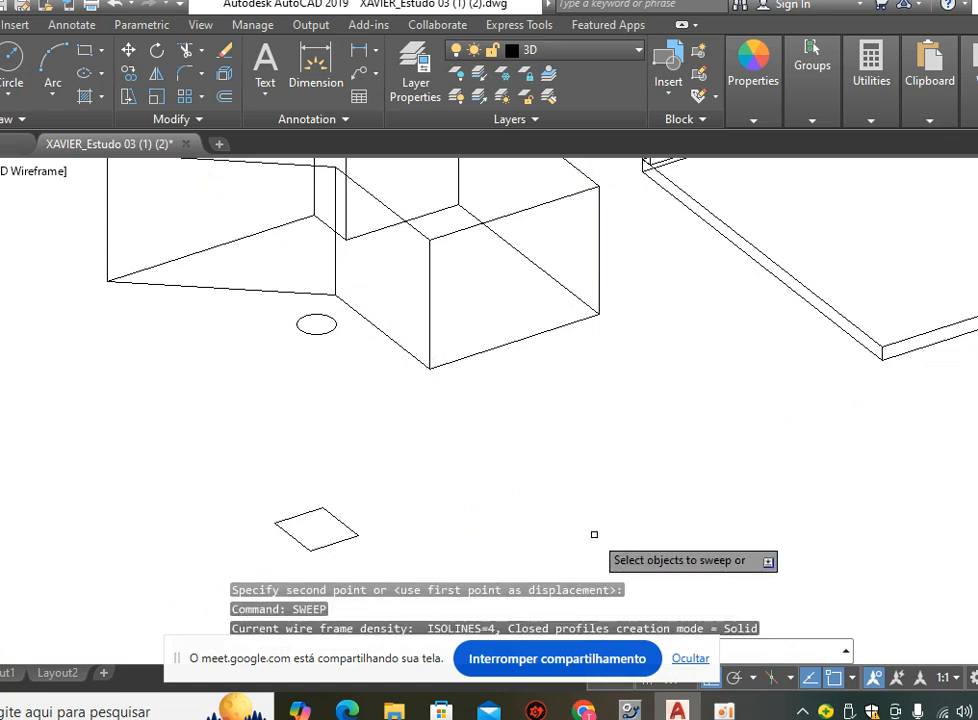
{"action": "middle_click_drag", "start_coordinate": [443, 458], "coordinate": [469, 416]}
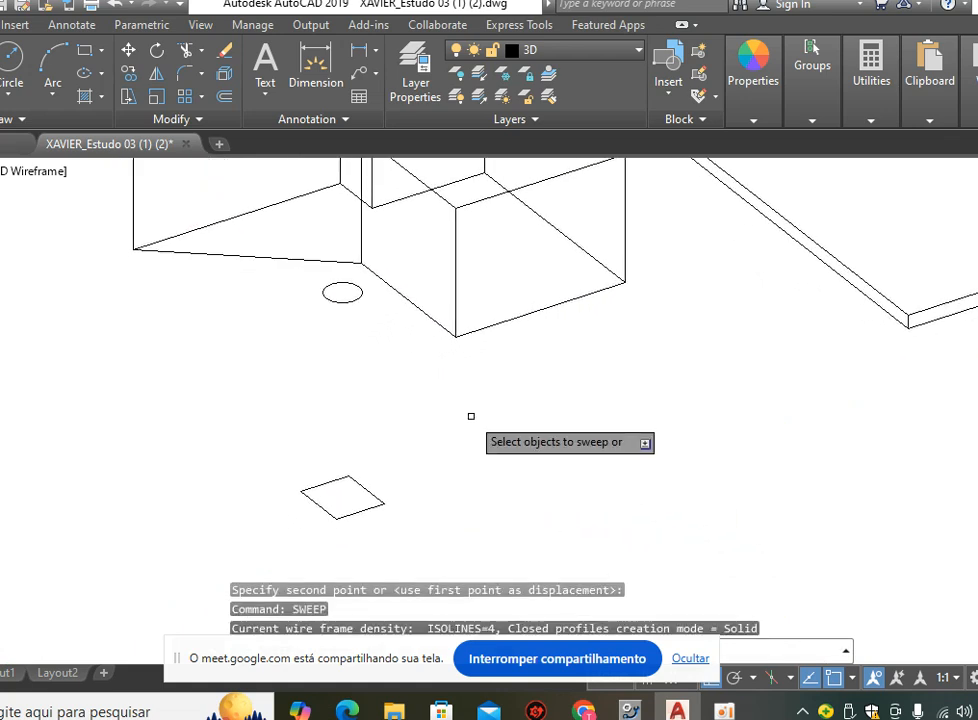
{"action": "left_click", "coordinate": [358, 483]}
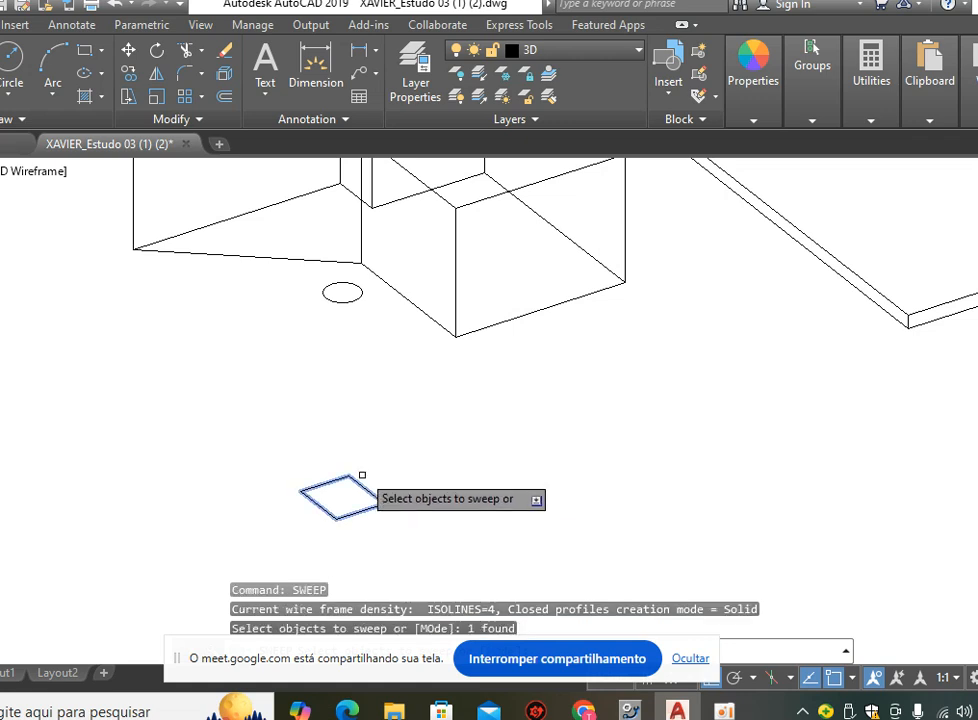
{"action": "left_click", "coordinate": [354, 298]}
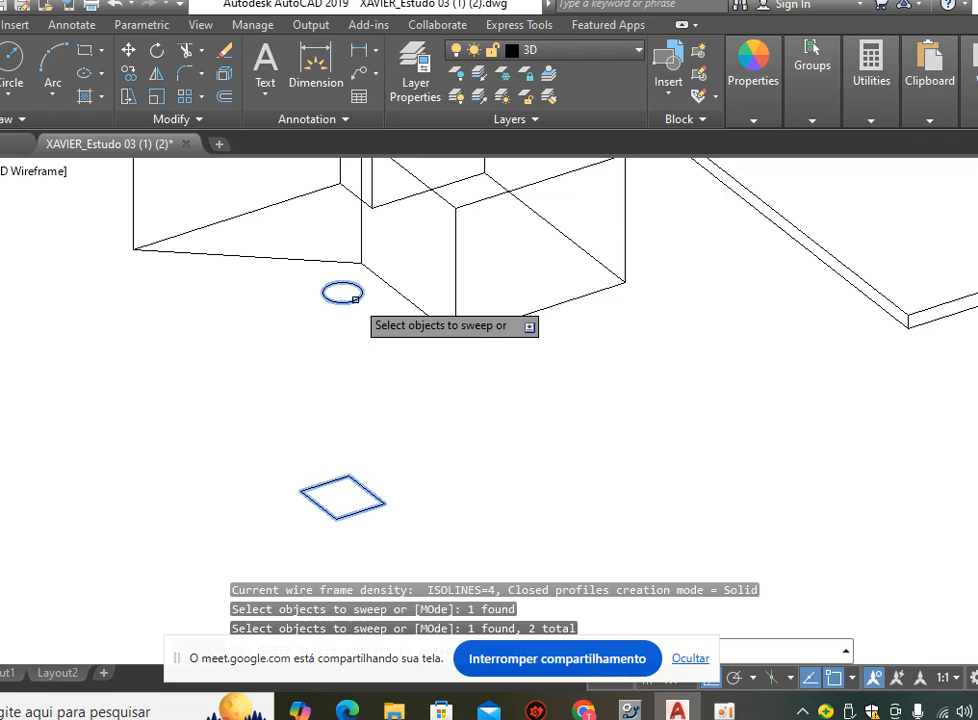
{"action": "key", "text": "Return"}
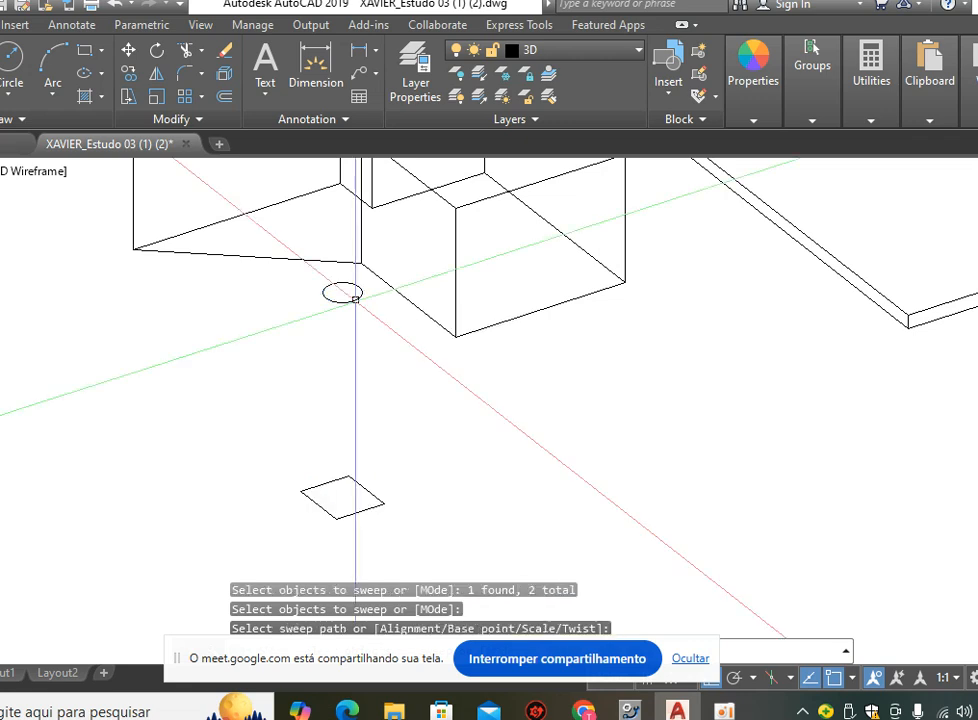
{"action": "middle_click_drag", "start_coordinate": [456, 421], "coordinate": [497, 401]}
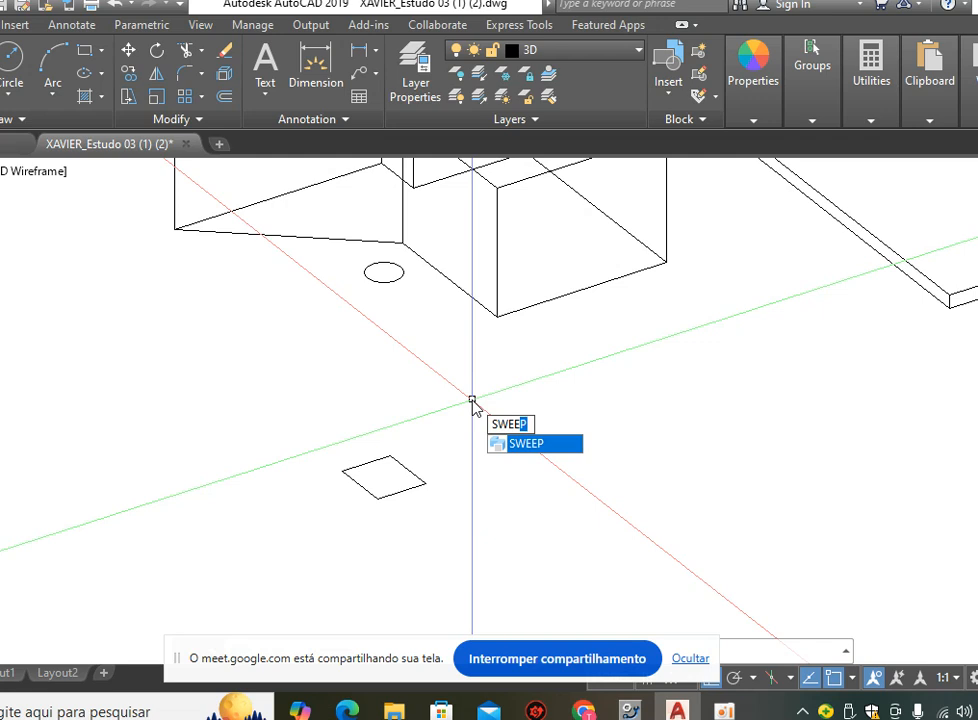
{"action": "key", "text": "Escape"}
{"action": "key", "text": "Escape"}
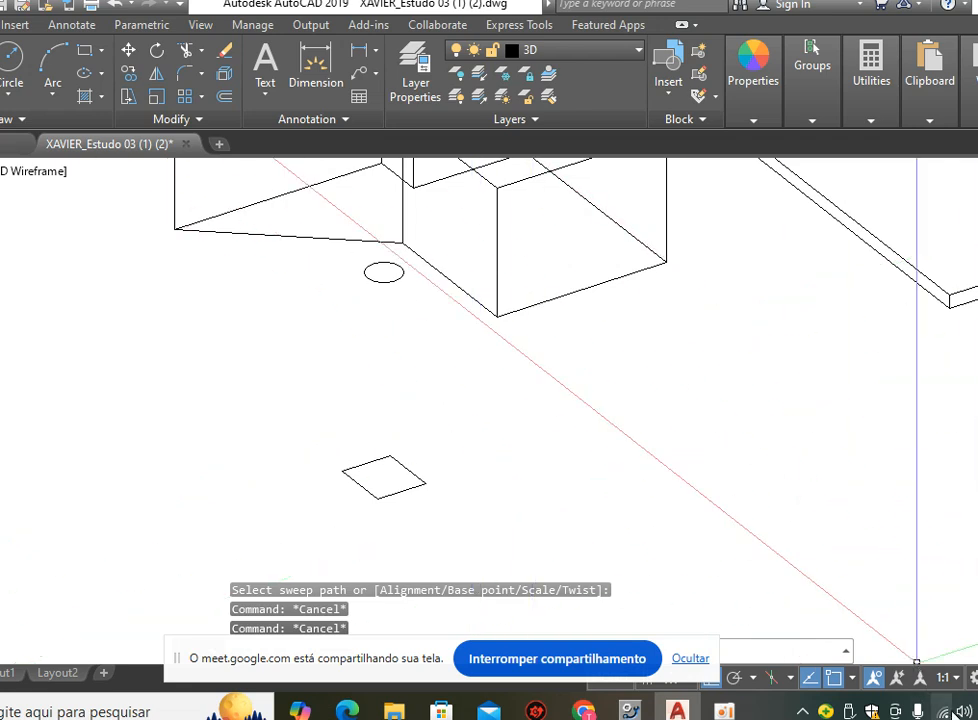
Switch to the 3D Modeling workspace and look through the additional Solid Editing and Modify tools.
{"action": "left_click", "coordinate": [973, 678]}
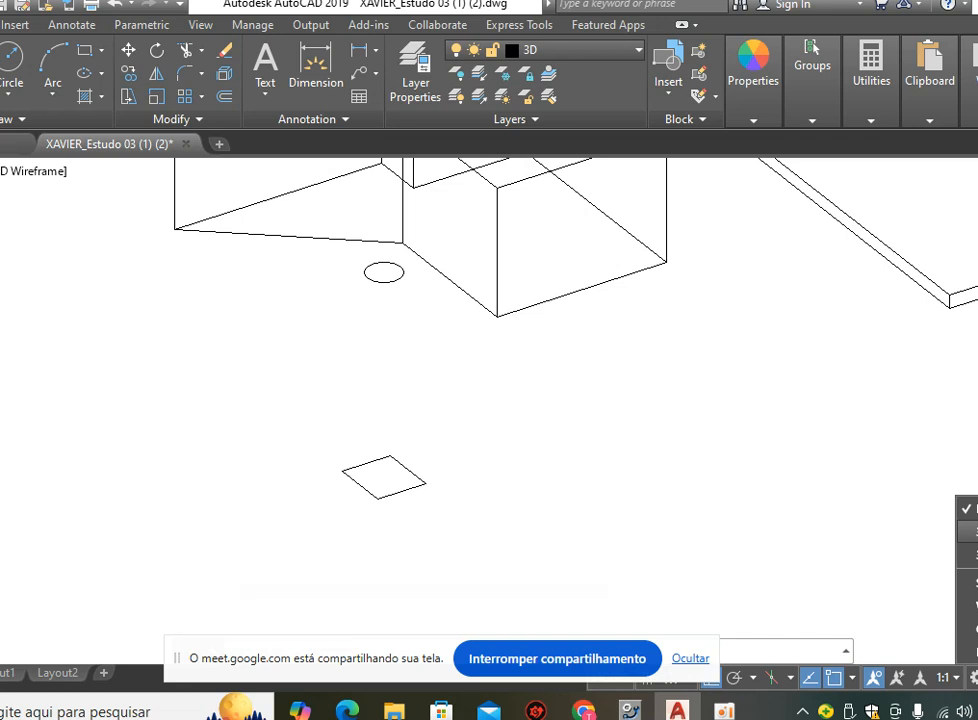
{"action": "left_click", "coordinate": [970, 555]}
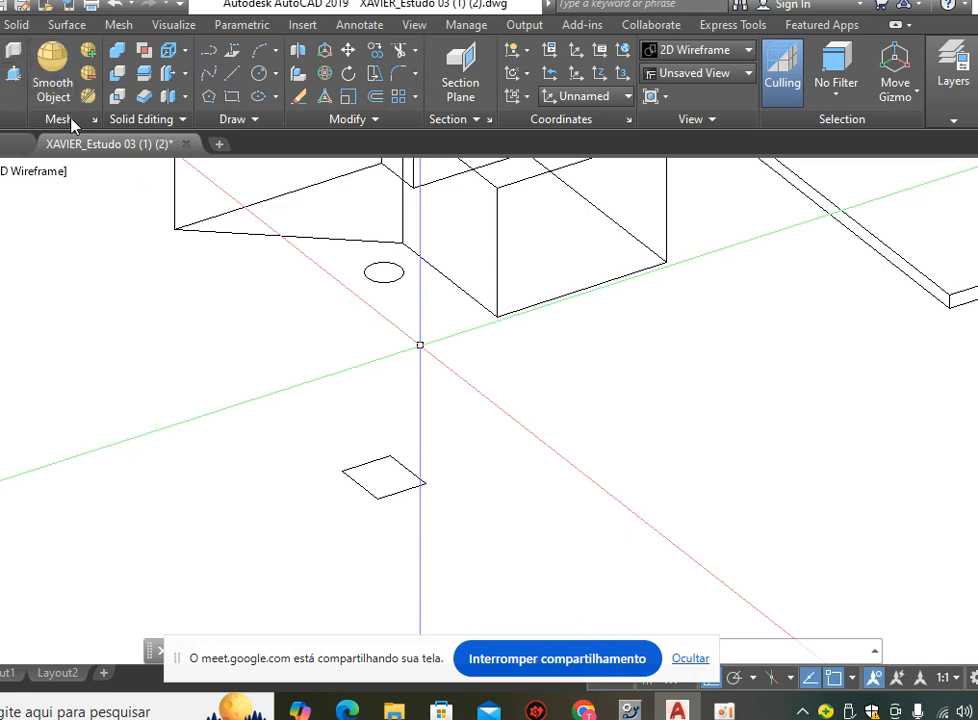
{"action": "left_click", "coordinate": [183, 121]}
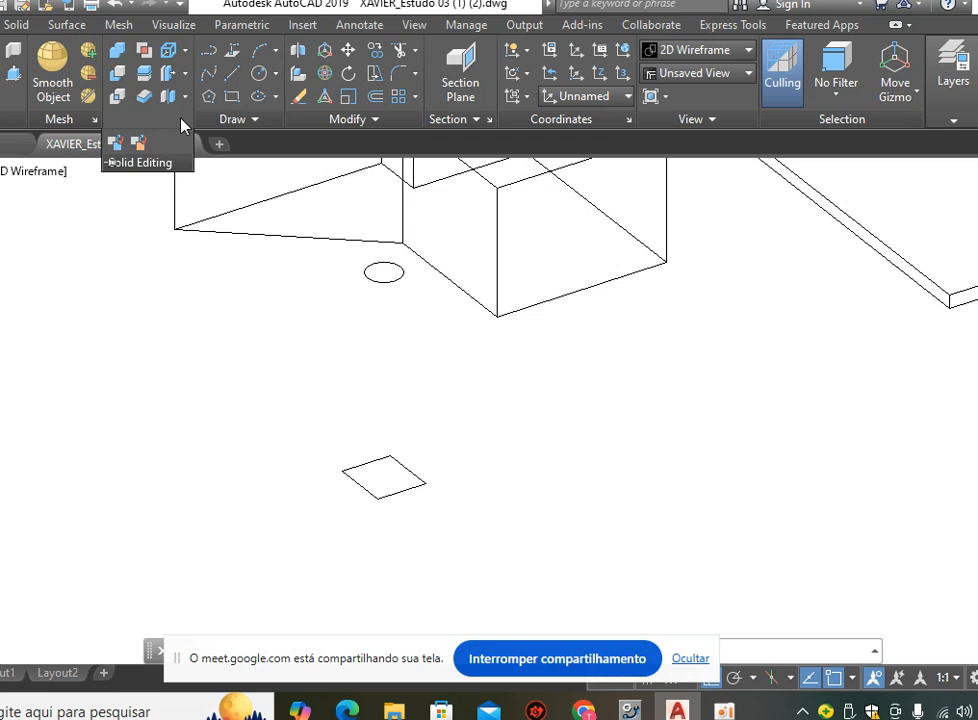
{"action": "left_click", "coordinate": [384, 121]}
{"action": "left_click", "coordinate": [262, 318]}
{"action": "scroll", "coordinate": [268, 365], "scroll_direction": "down", "scroll_amount": 2}
{"action": "middle_click_drag", "start_coordinate": [268, 365], "coordinate": [310, 350]}
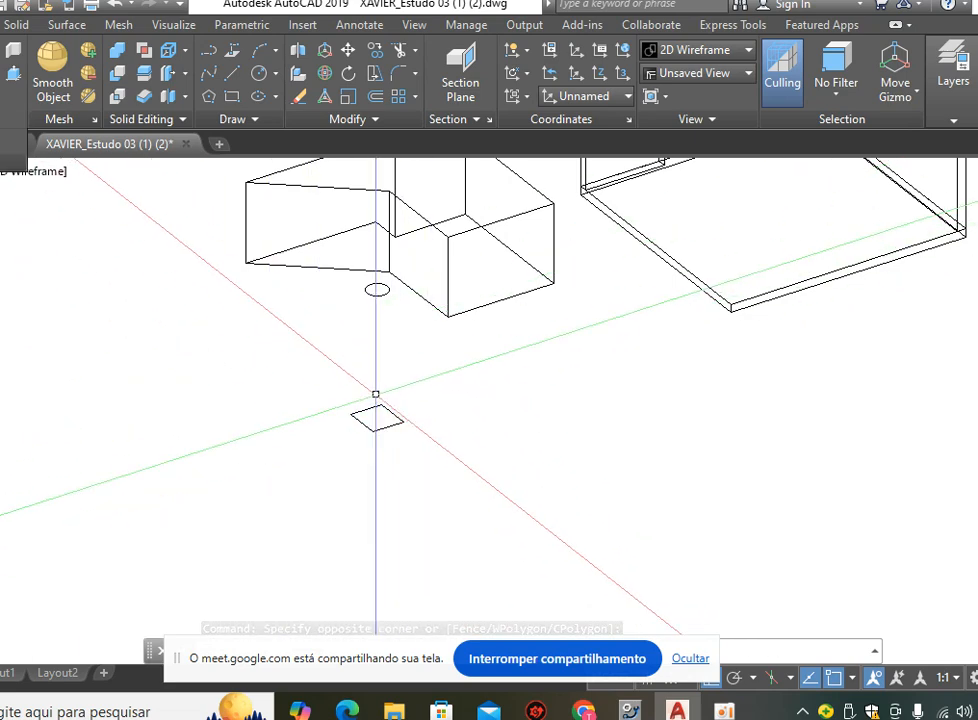
{"action": "key", "text": "Escape"}
{"action": "key", "text": "Escape"}
Try to sweep the small rectangle and the raised circle together, choosing the circle as the path.
{"action": "scroll", "coordinate": [333, 350], "scroll_direction": "up", "scroll_amount": 4}
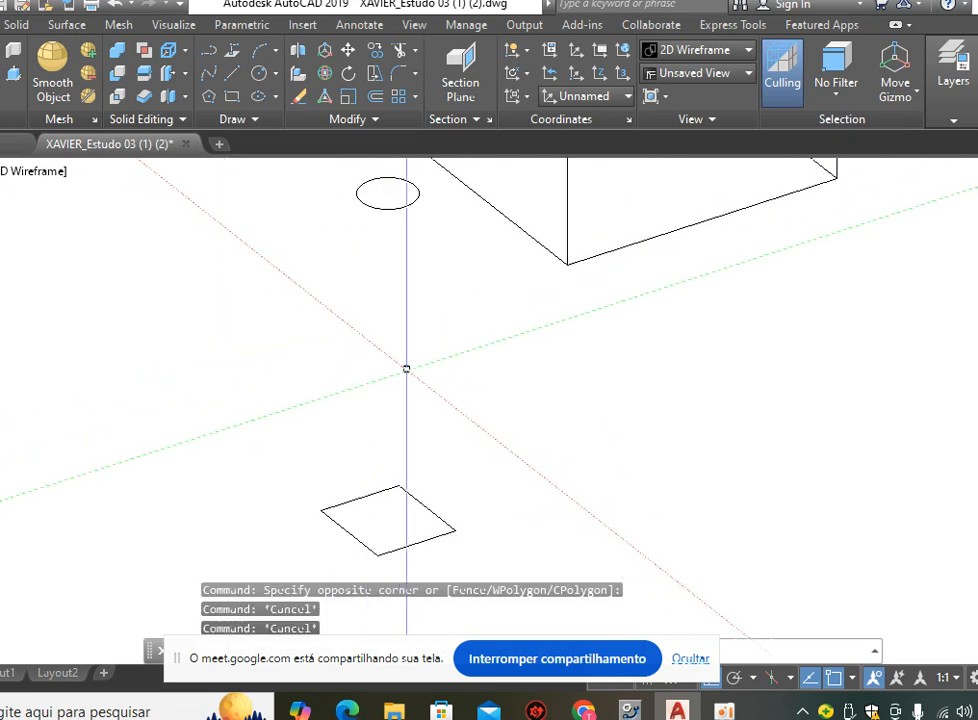
{"action": "scroll", "coordinate": [406, 367], "scroll_direction": "down", "scroll_amount": 2}
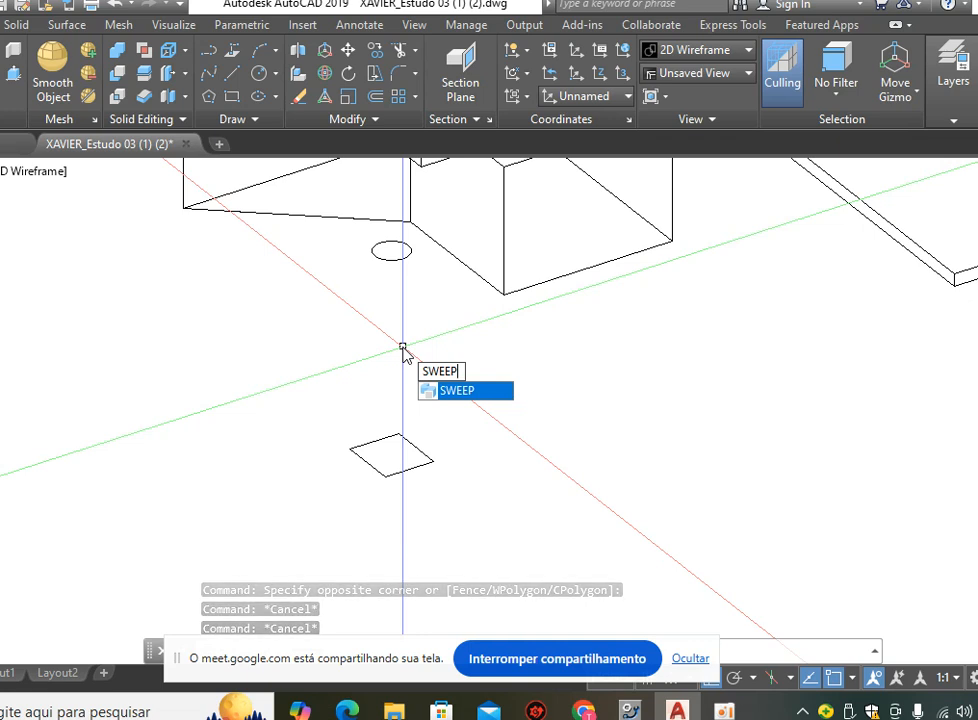
{"action": "key", "text": "Return"}
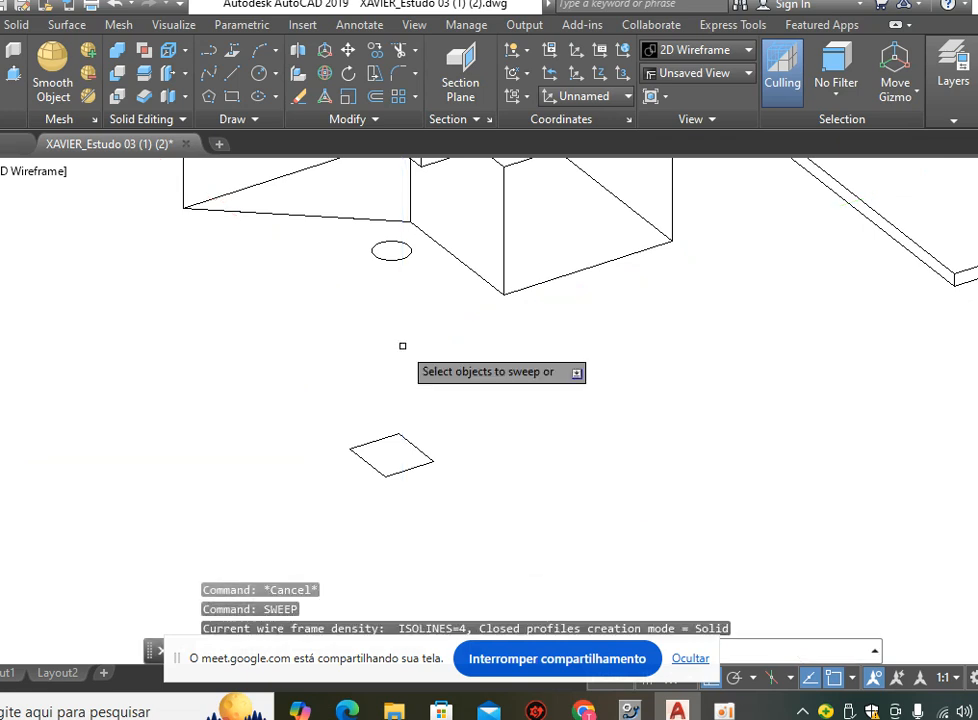
{"action": "left_click", "coordinate": [419, 447]}
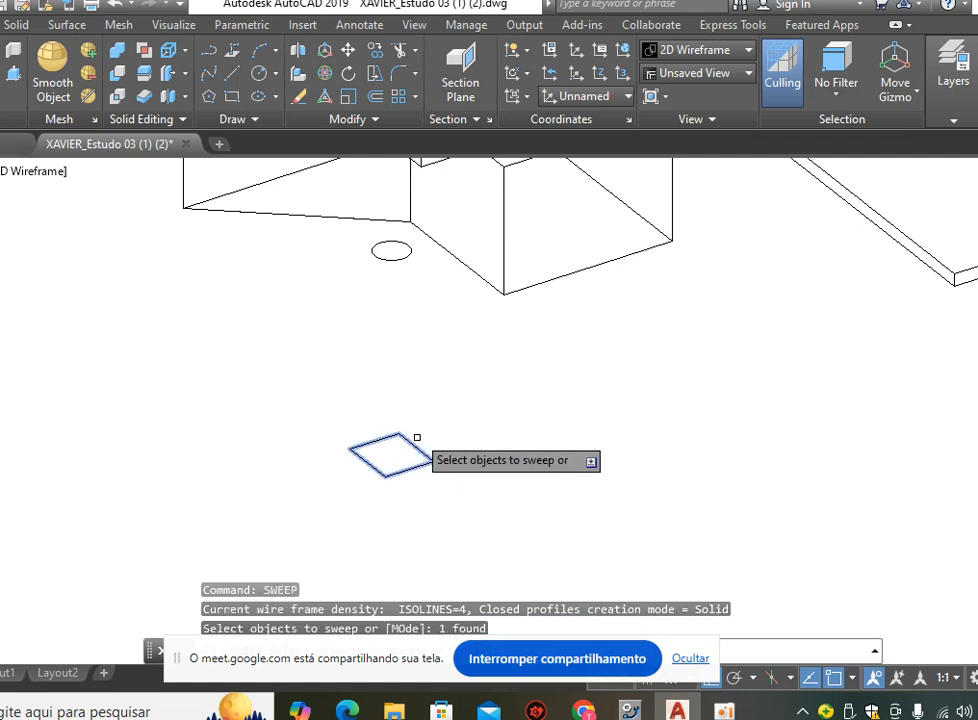
{"action": "left_click", "coordinate": [399, 260]}
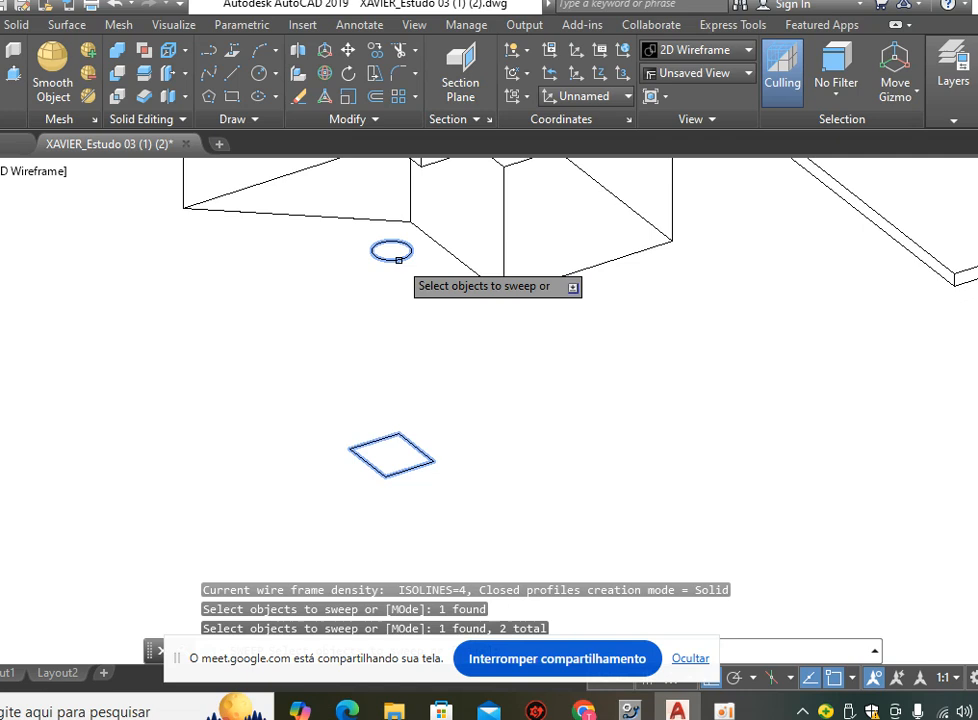
{"action": "key", "text": "Return"}
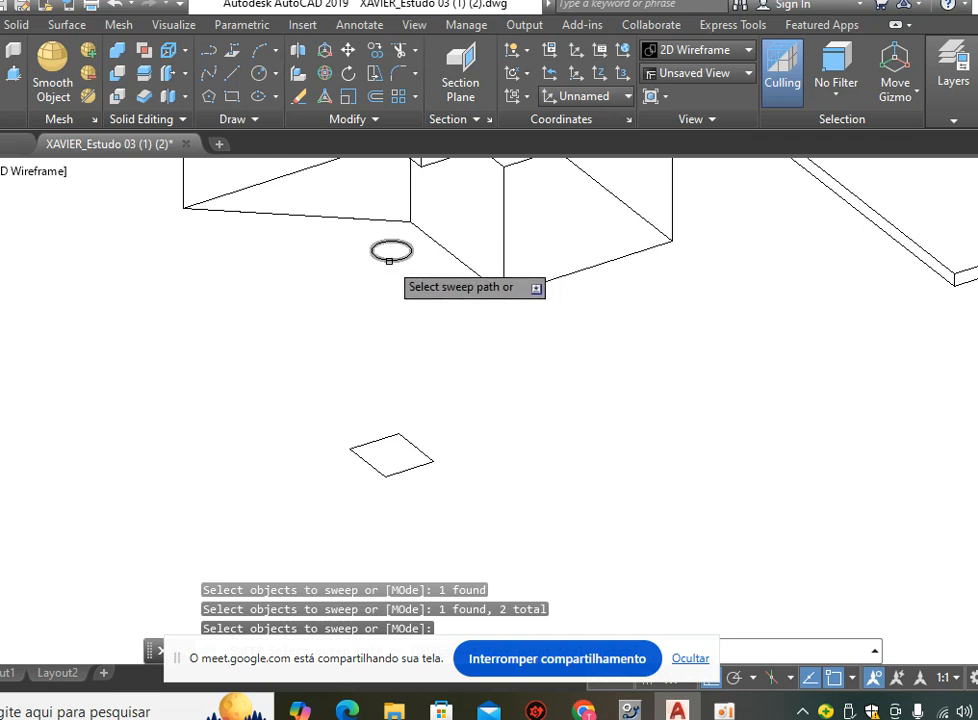
{"action": "left_click", "coordinate": [389, 260]}
{"action": "left_click", "coordinate": [410, 262]}
{"action": "key", "text": "Escape"}
{"action": "key", "text": "Escape"}
{"action": "key", "text": "Escape"}
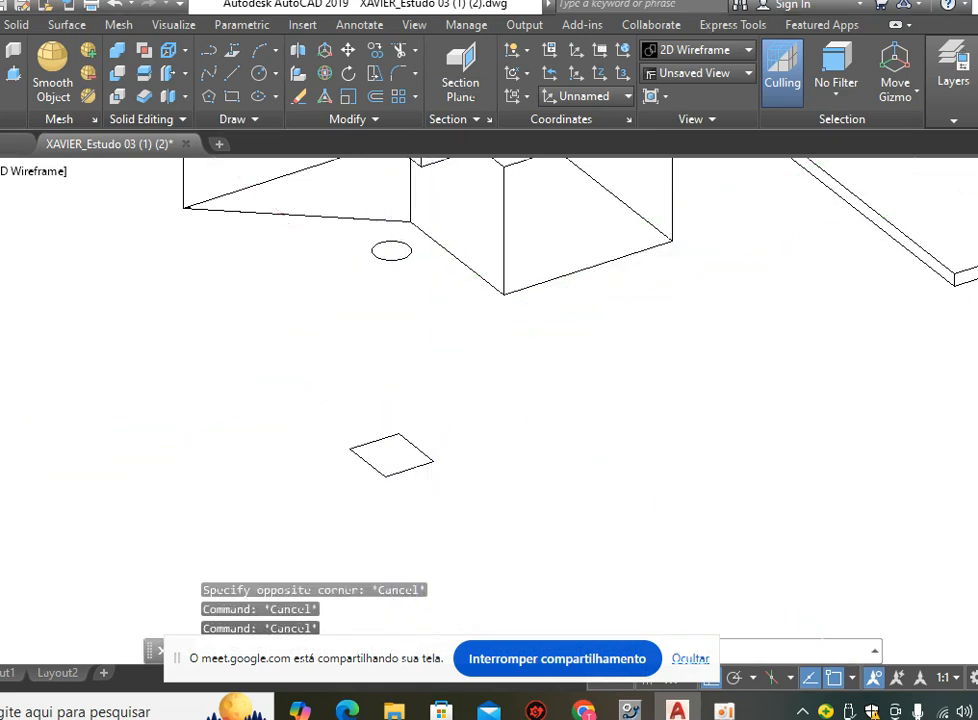
{"action": "key", "text": "Escape"}
Draw a long narrow rectangle on the empty ground in front of the existing solids and the small rectangle.
{"action": "scroll", "coordinate": [416, 318], "scroll_direction": "down", "scroll_amount": 8}
{"action": "scroll", "coordinate": [301, 438], "scroll_direction": "up", "scroll_amount": 2}
{"action": "middle_click_drag", "start_coordinate": [332, 350], "coordinate": [328, 432]}
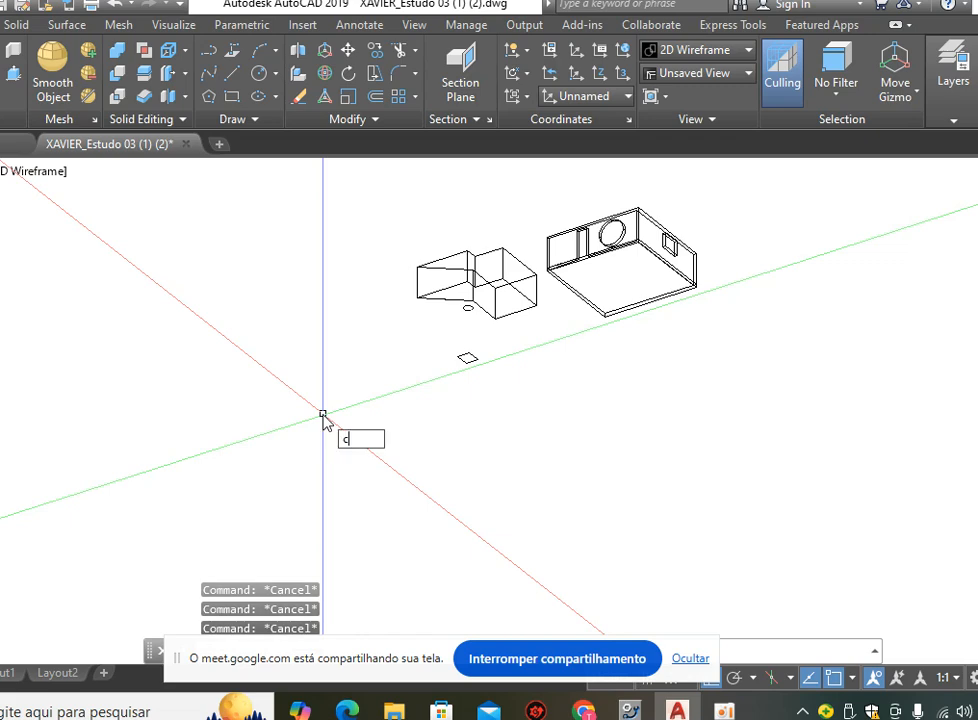
{"action": "type", "text": "rec"}
{"action": "key", "text": "Return"}
{"action": "left_click", "coordinate": [345, 440]}
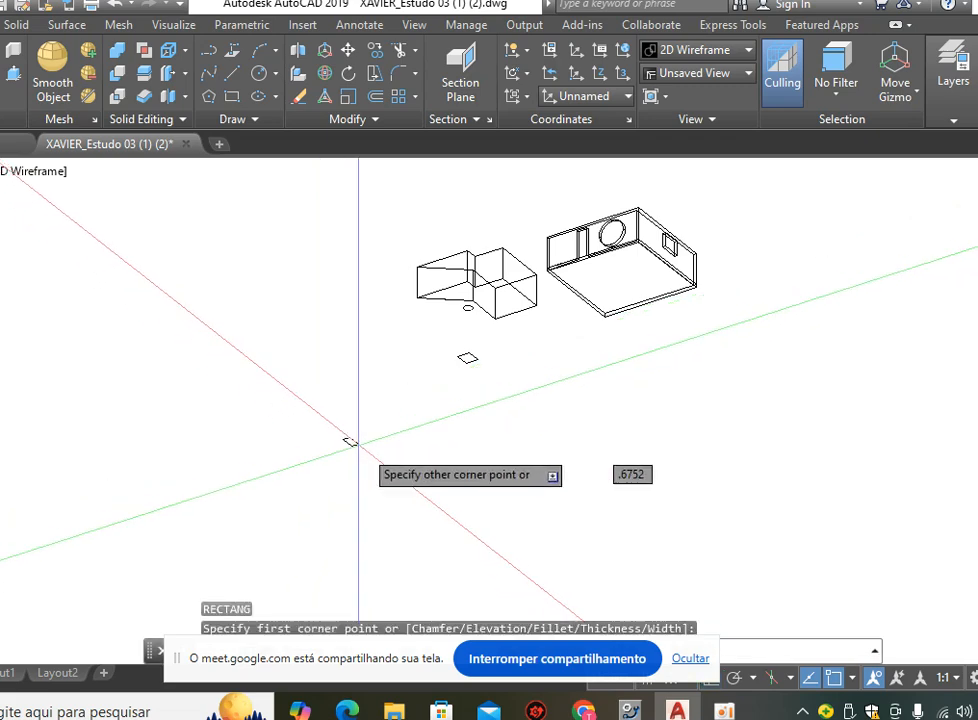
{"action": "left_click", "coordinate": [378, 485]}
{"action": "scroll", "coordinate": [386, 436], "scroll_direction": "up", "scroll_amount": 4}
{"action": "middle_click_drag", "start_coordinate": [420, 455], "coordinate": [416, 452]}
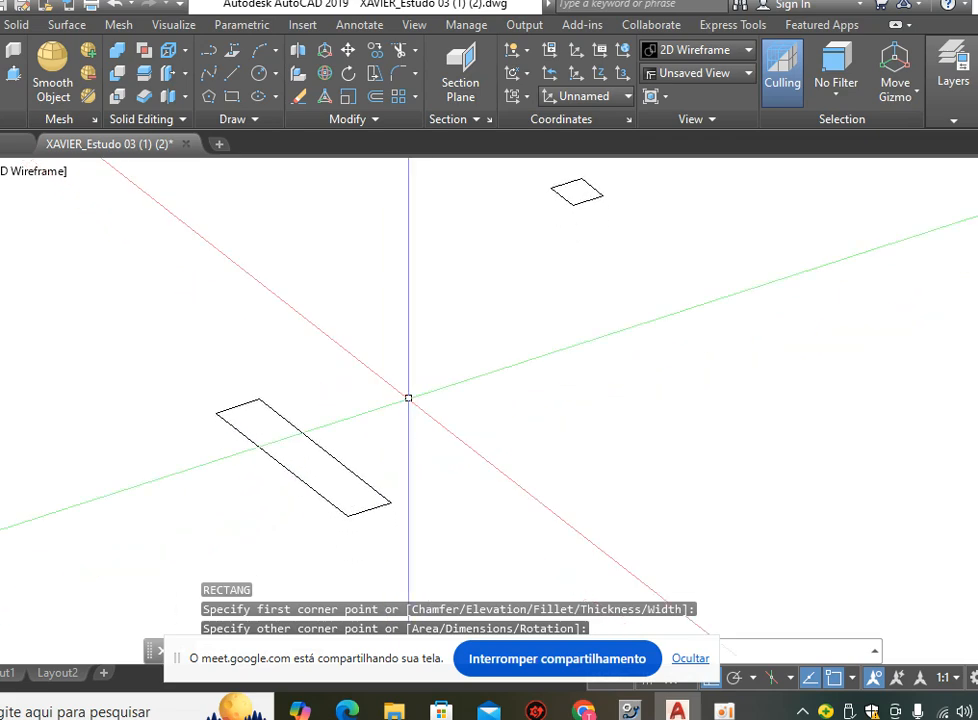
Draw a smaller rectangle of about 6.8 by 3 inside the long rectangle, starting from its back corner.
{"action": "key", "text": "Return"}
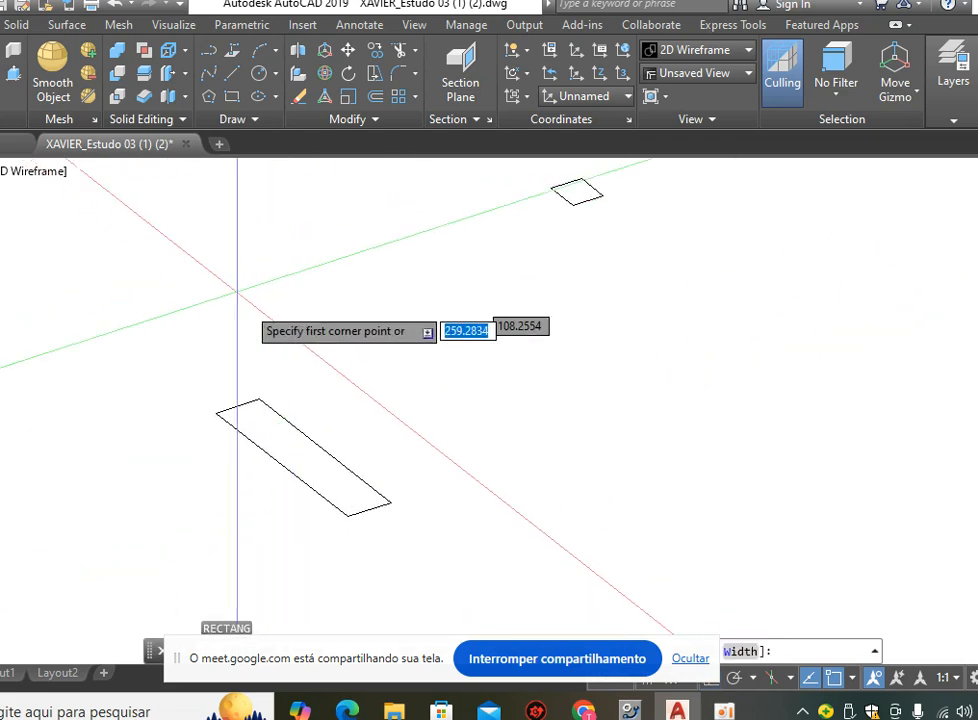
{"action": "left_click", "coordinate": [260, 399]}
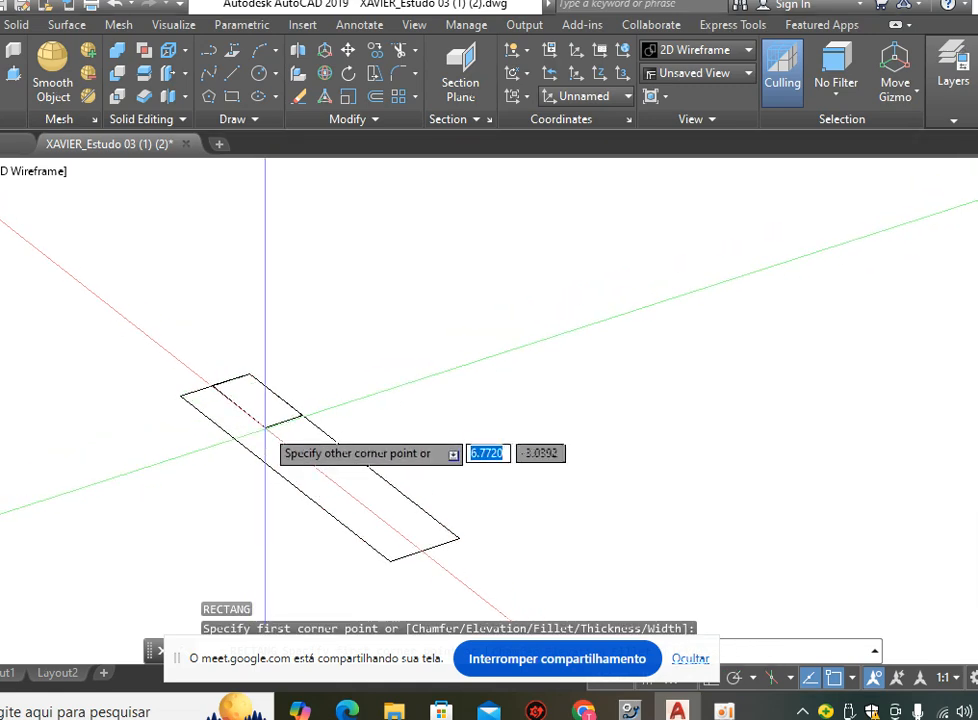
{"action": "left_click", "coordinate": [300, 416]}
Move the smaller rectangle straight up along the Z axis so that it sits well above the long rectangle.
{"action": "type", "text": "m"}
{"action": "key", "text": "Return"}
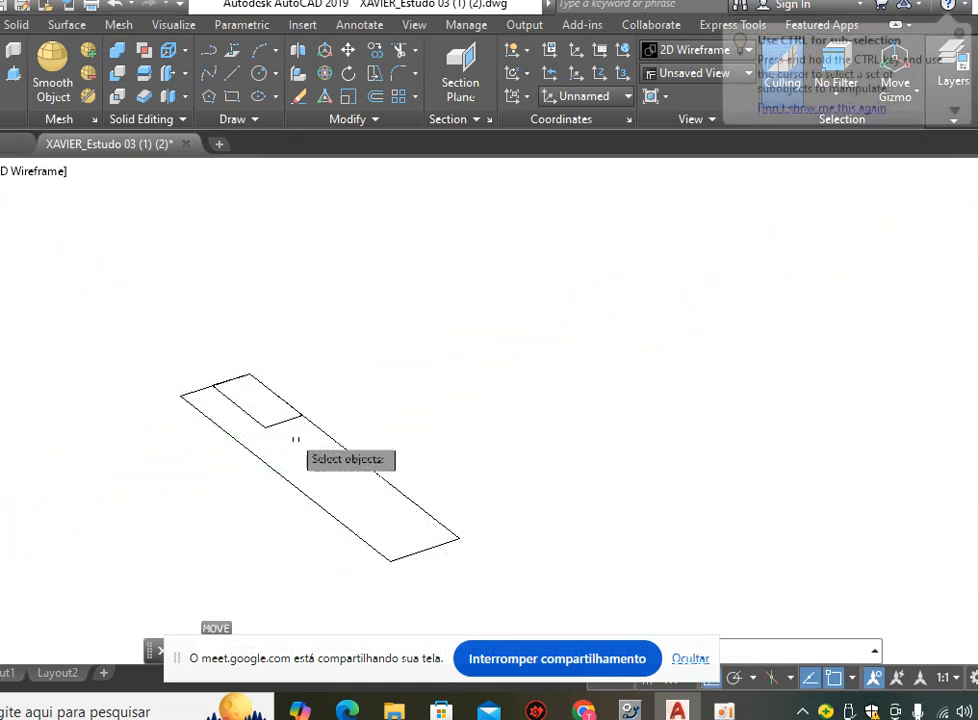
{"action": "left_click", "coordinate": [280, 424]}
{"action": "scroll", "coordinate": [283, 448], "scroll_direction": "down", "scroll_amount": 6}
{"action": "key", "text": "Return"}
{"action": "left_click", "coordinate": [391, 484]}
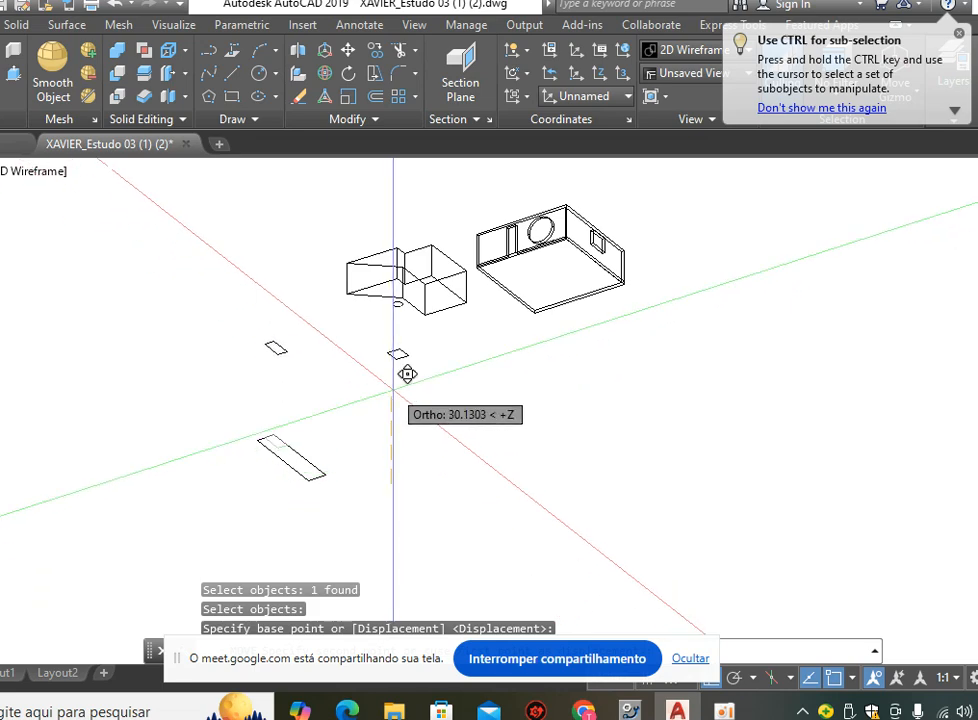
{"action": "left_click", "coordinate": [440, 370]}
{"action": "scroll", "coordinate": [220, 382], "scroll_direction": "up", "scroll_amount": 2}
{"action": "middle_click_drag", "start_coordinate": [333, 367], "coordinate": [334, 332]}
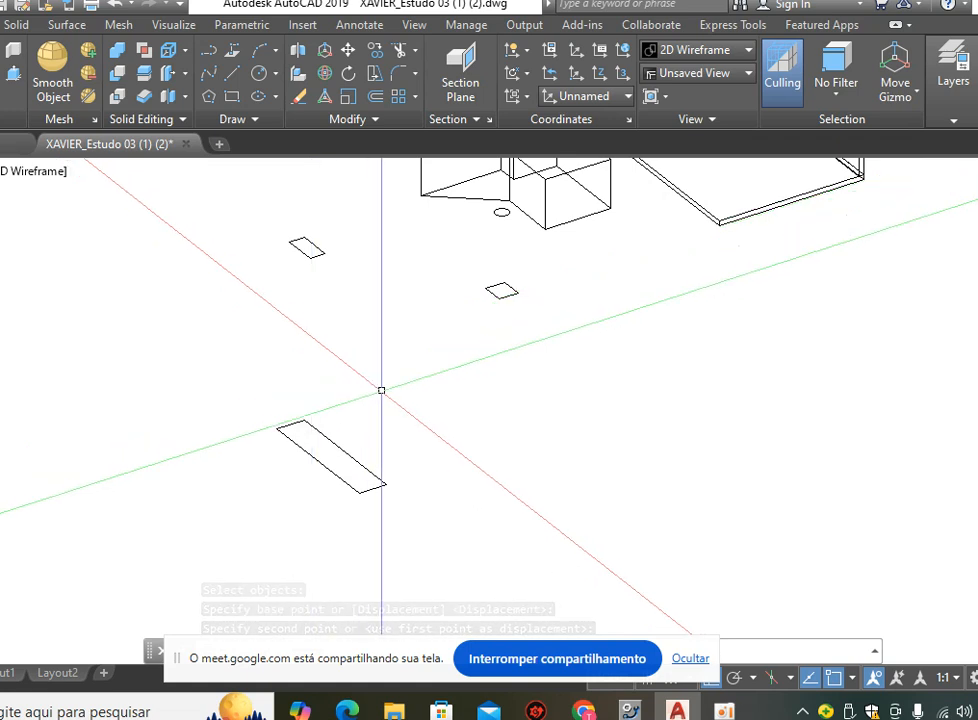
{"action": "key", "text": "Return"}
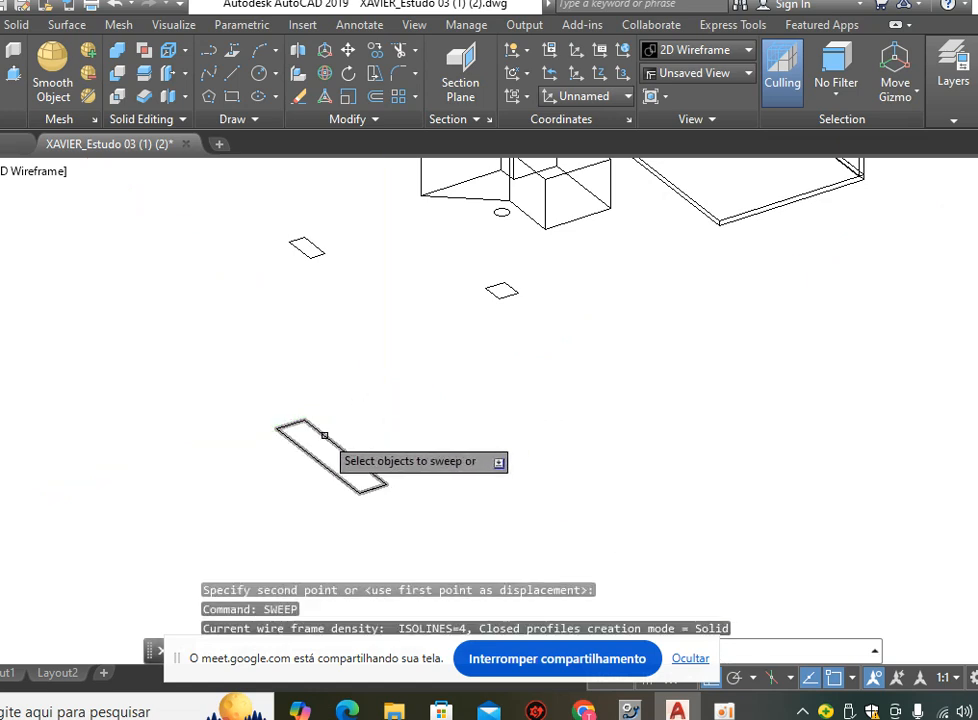
{"action": "left_click", "coordinate": [324, 436]}
{"action": "key", "text": "Escape"}
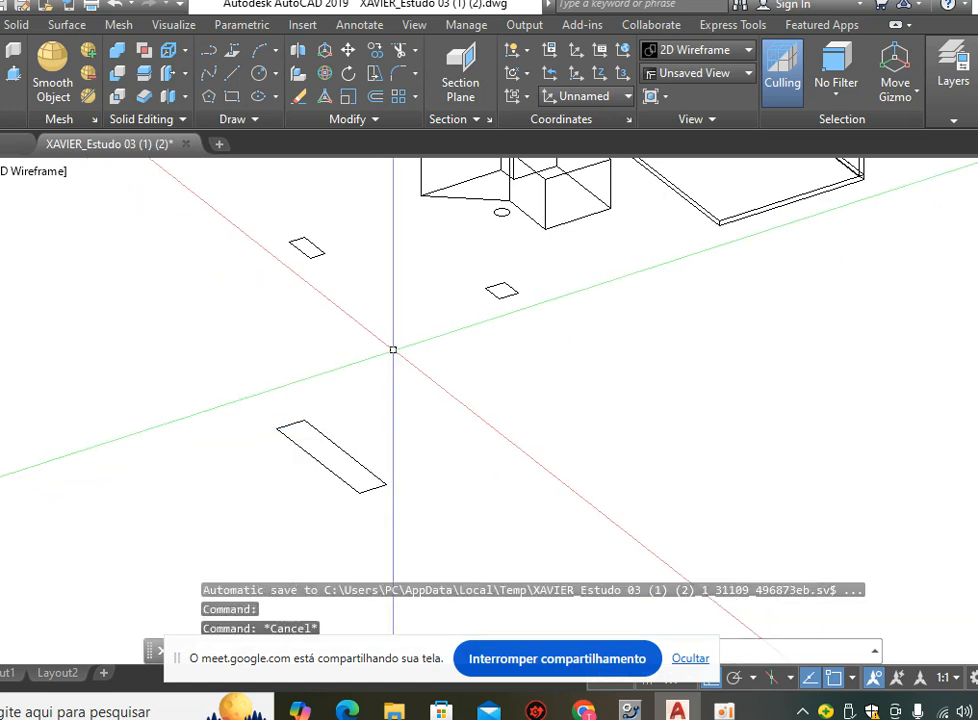
Draw a vertical line rising from the centre of the long rectangle to nearly the height of the raised rectangle.
{"action": "type", "text": "l"}
{"action": "key", "text": "Return"}
{"action": "left_click", "coordinate": [329, 455]}
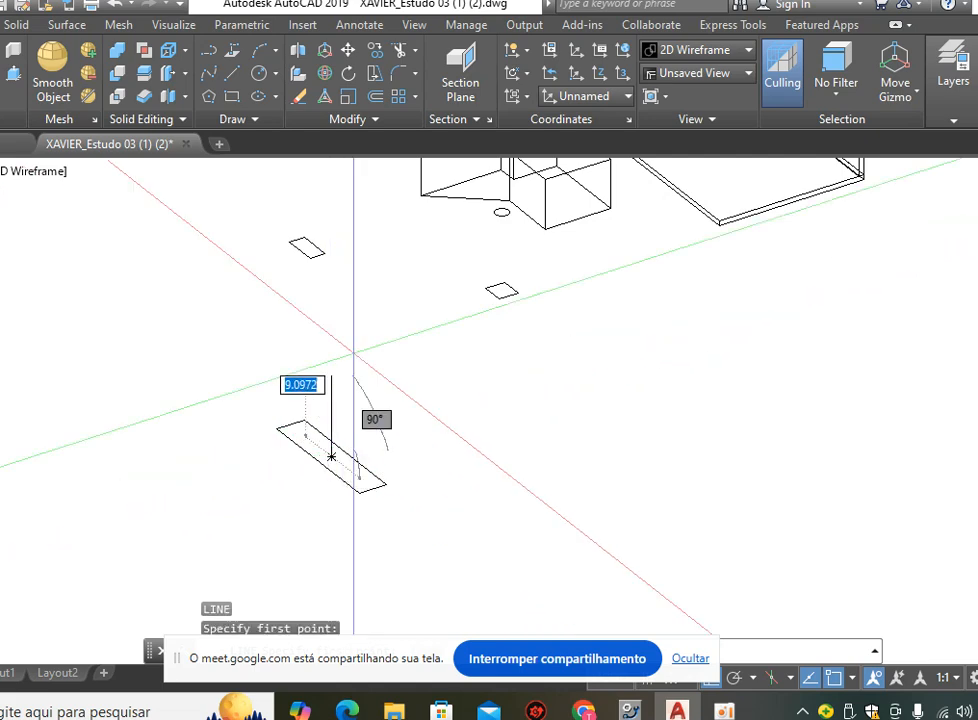
{"action": "left_click", "coordinate": [376, 273]}
{"action": "key", "text": "Escape"}
{"action": "key", "text": "Escape"}
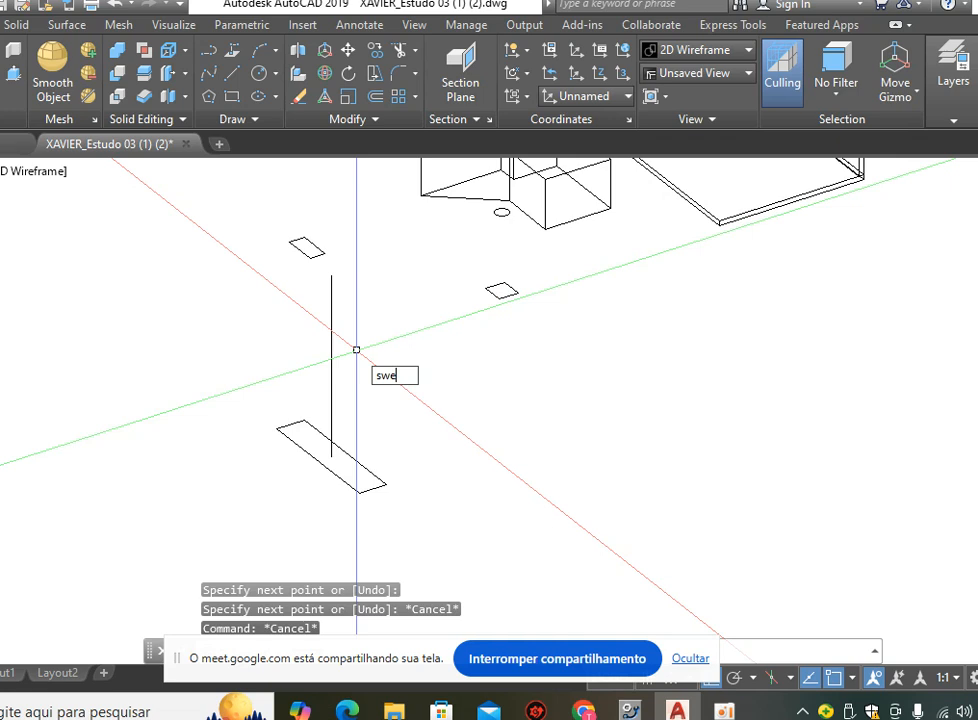
Sweep the long rectangle along the vertical line to form a tall, thin solid.
{"action": "key", "text": "Return"}
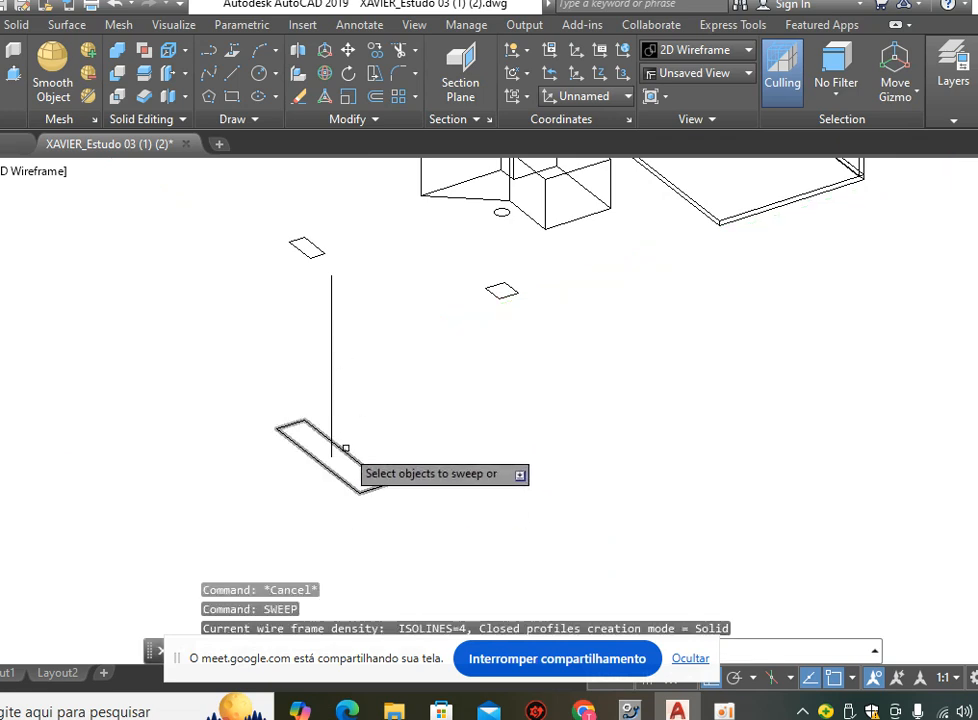
{"action": "left_click", "coordinate": [346, 454]}
{"action": "key", "text": "Return"}
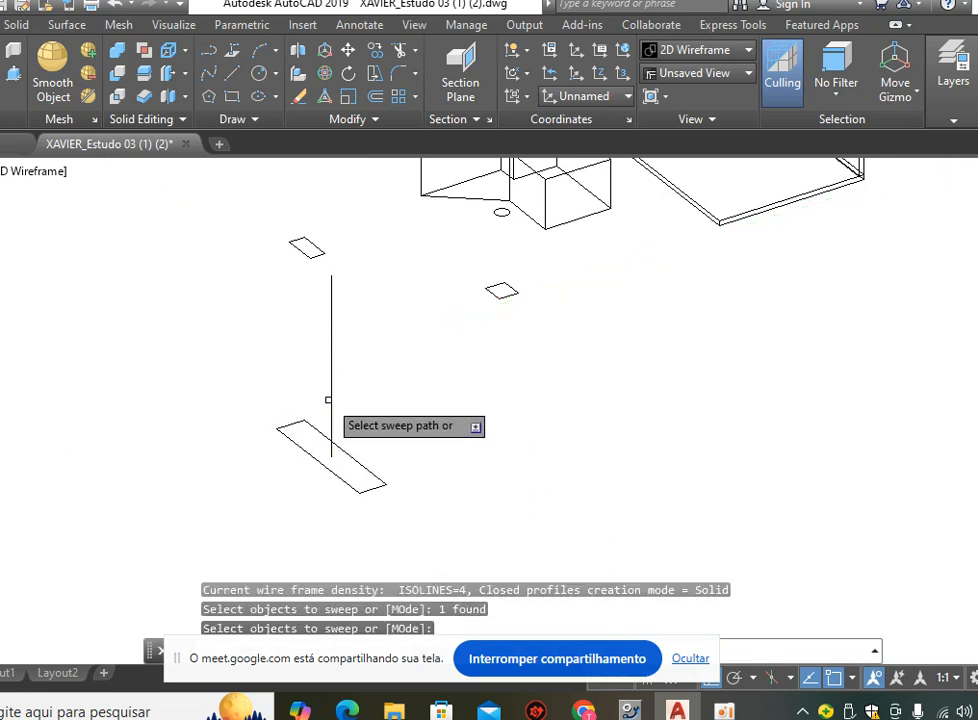
{"action": "left_click", "coordinate": [331, 400]}
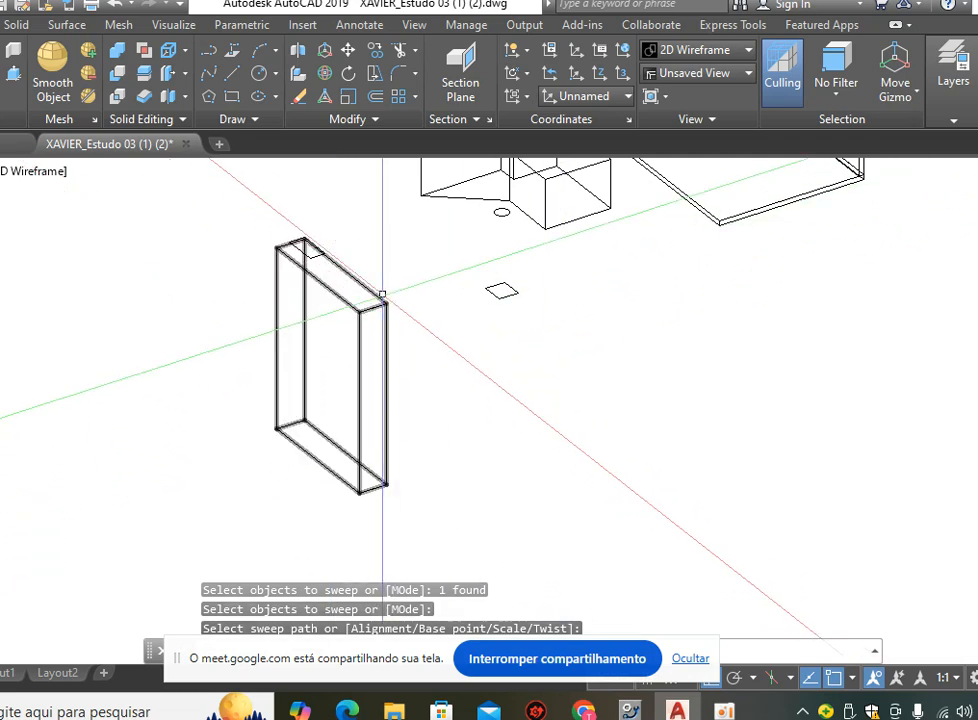
Delete the small raised rectangle at the top of the swept solid.
{"action": "scroll", "coordinate": [251, 273], "scroll_direction": "up", "scroll_amount": 3}
{"action": "left_click", "coordinate": [270, 248]}
{"action": "left_click", "coordinate": [476, 384]}
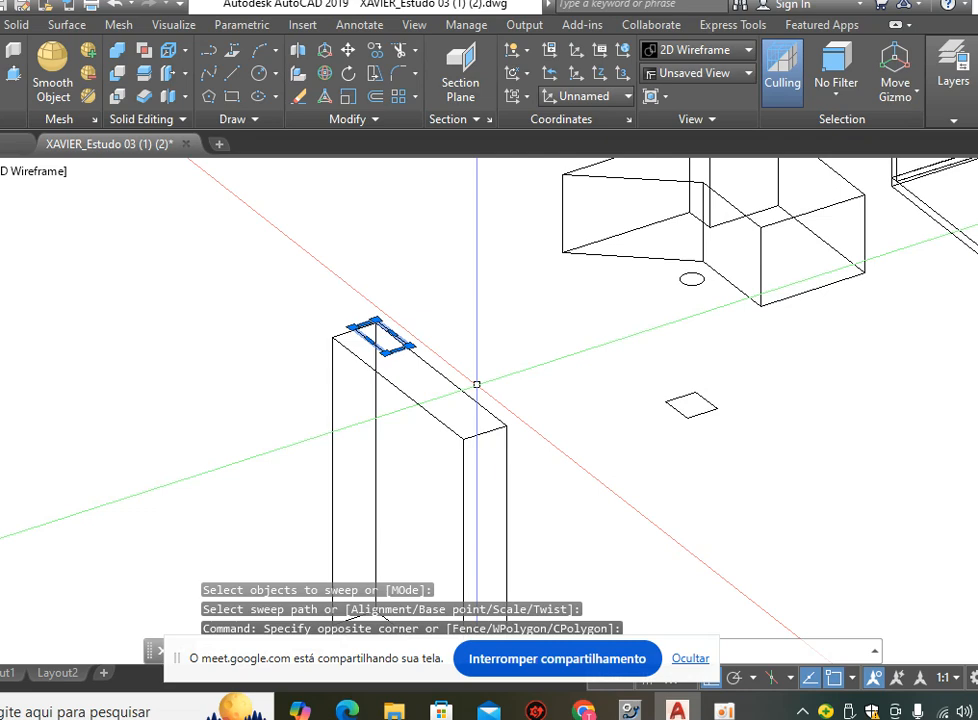
{"action": "key", "text": "Delete"}
Draw an open U-shaped polyline of three straight segments on the empty ground beside the swept solid, with parallel sides about 44 long.
{"action": "middle_click_drag", "start_coordinate": [552, 406], "coordinate": [92, 266]}
{"action": "scroll", "coordinate": [382, 356], "scroll_direction": "down", "scroll_amount": 5}
{"action": "scroll", "coordinate": [378, 360], "scroll_direction": "up", "scroll_amount": 5}
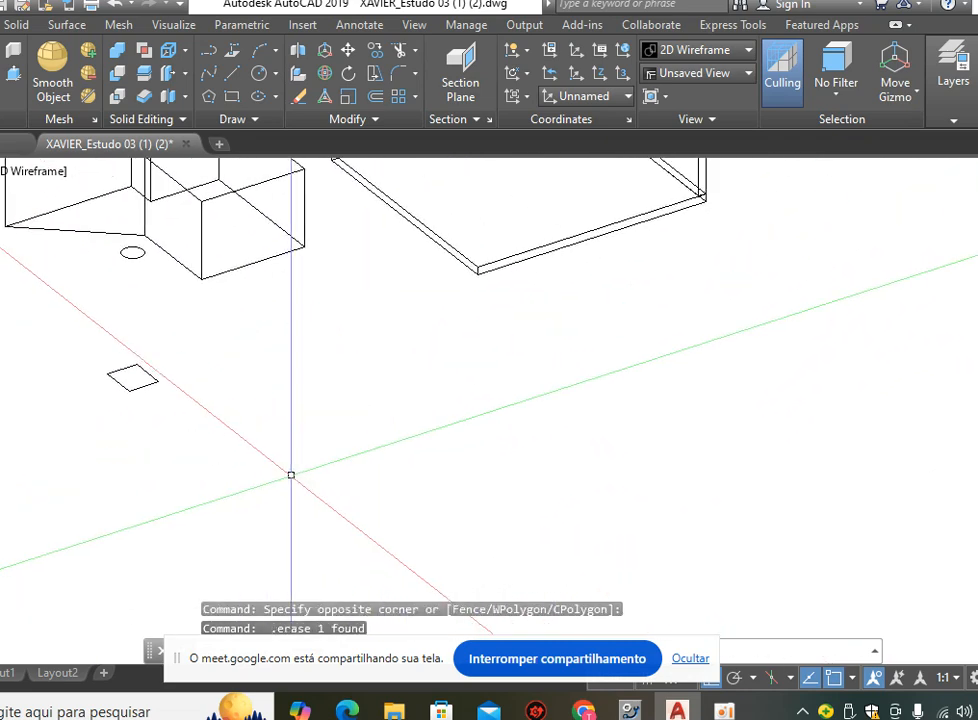
{"action": "scroll", "coordinate": [441, 381], "scroll_direction": "down", "scroll_amount": 2}
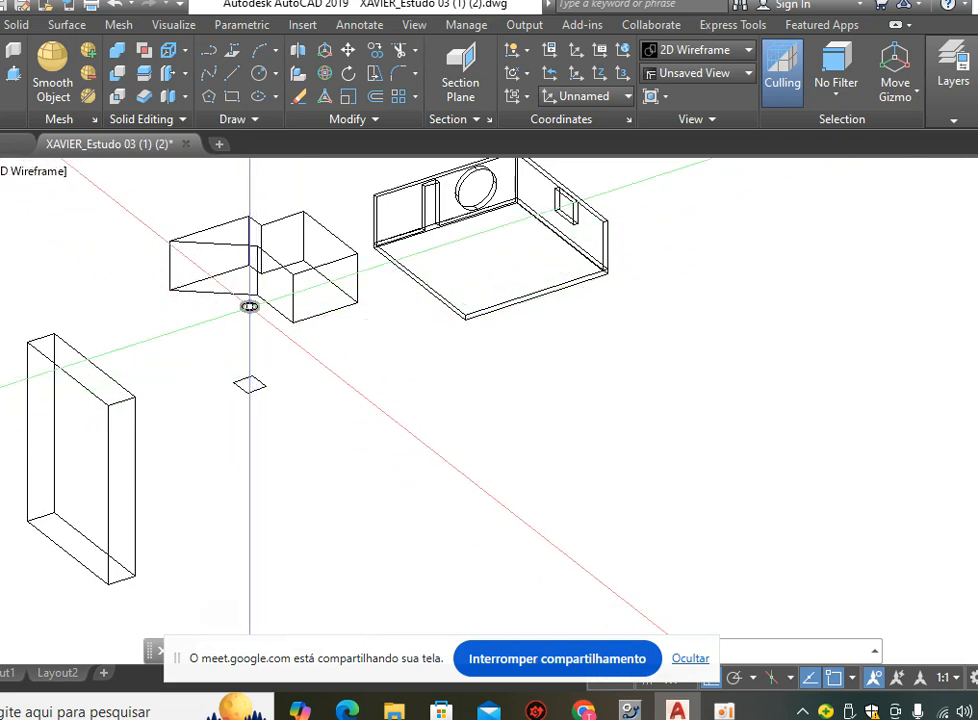
{"action": "scroll", "coordinate": [330, 468], "scroll_direction": "up", "scroll_amount": 2}
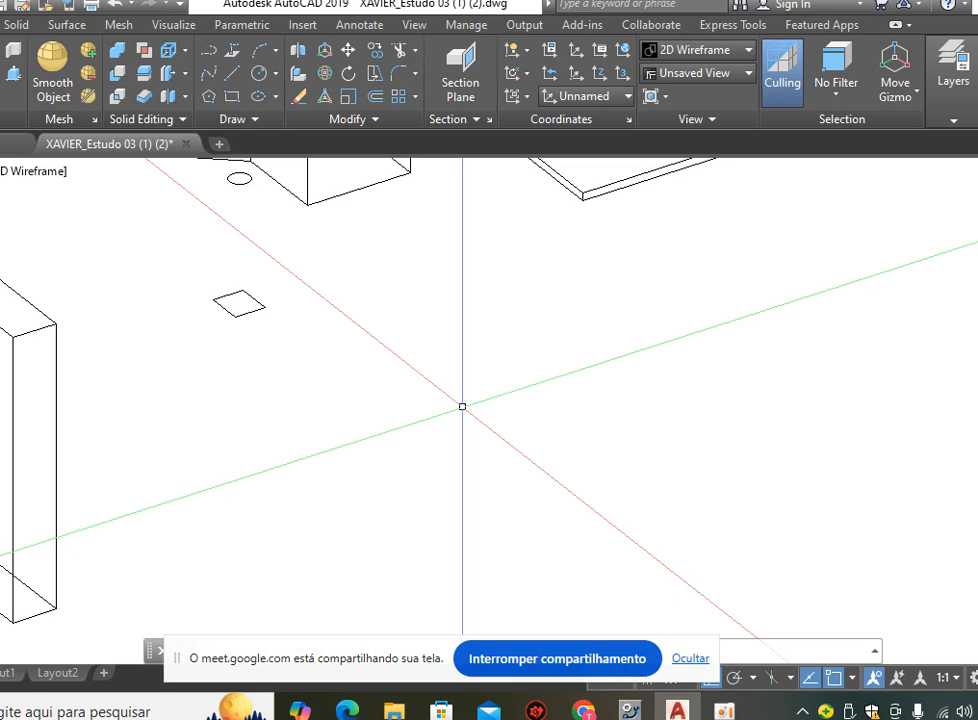
{"action": "key", "text": "Return"}
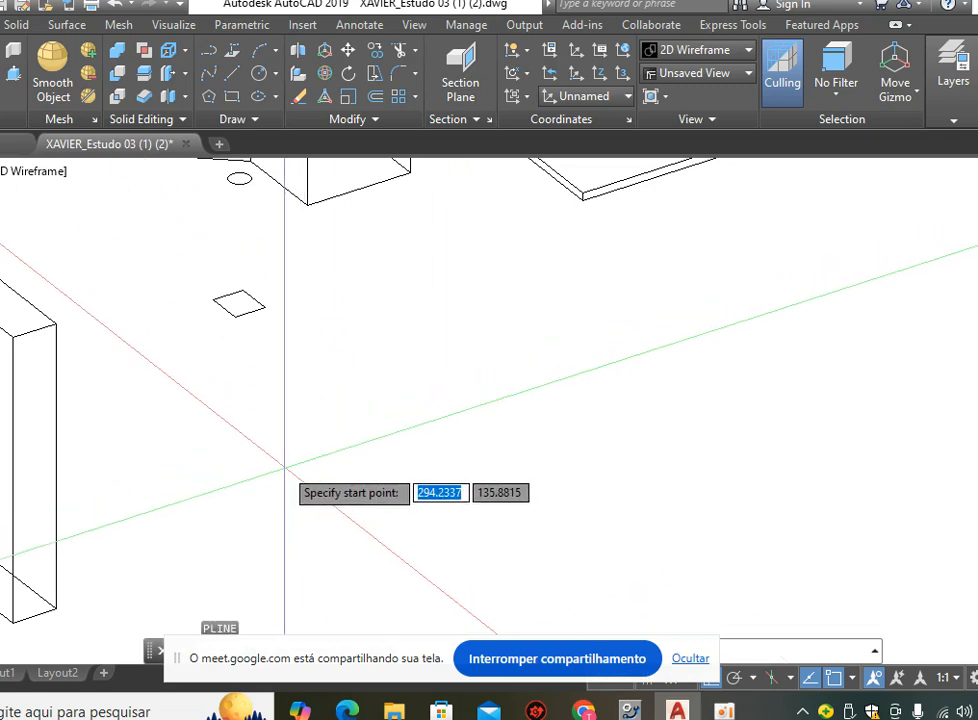
{"action": "left_click", "coordinate": [285, 466]}
{"action": "left_click", "coordinate": [620, 360]}
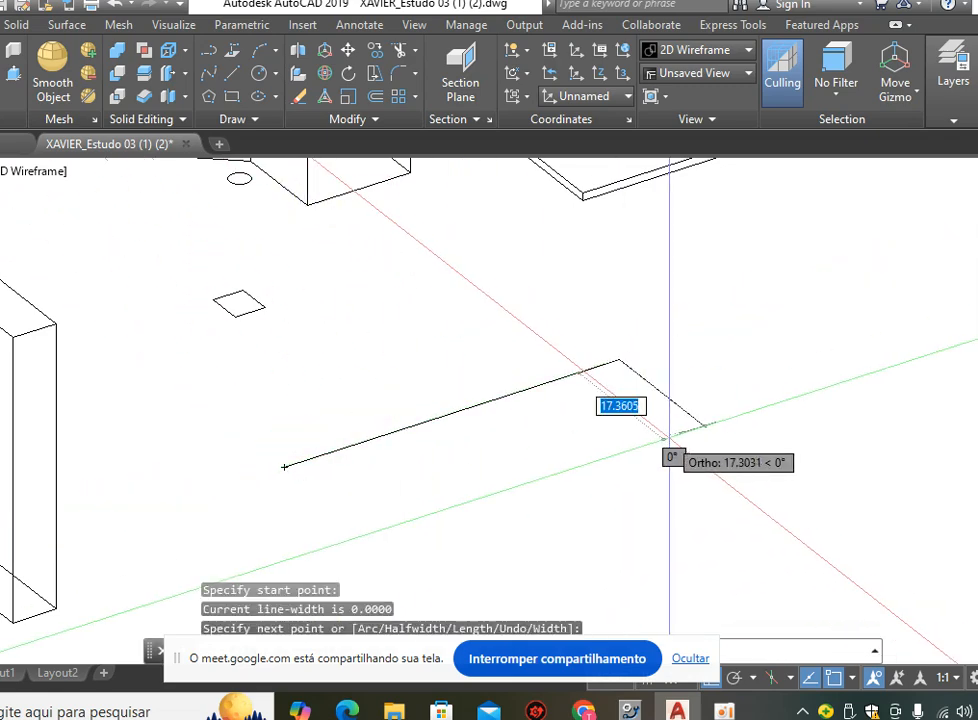
{"action": "left_click", "coordinate": [760, 509]}
{"action": "middle_click_drag", "start_coordinate": [672, 519], "coordinate": [751, 345]}
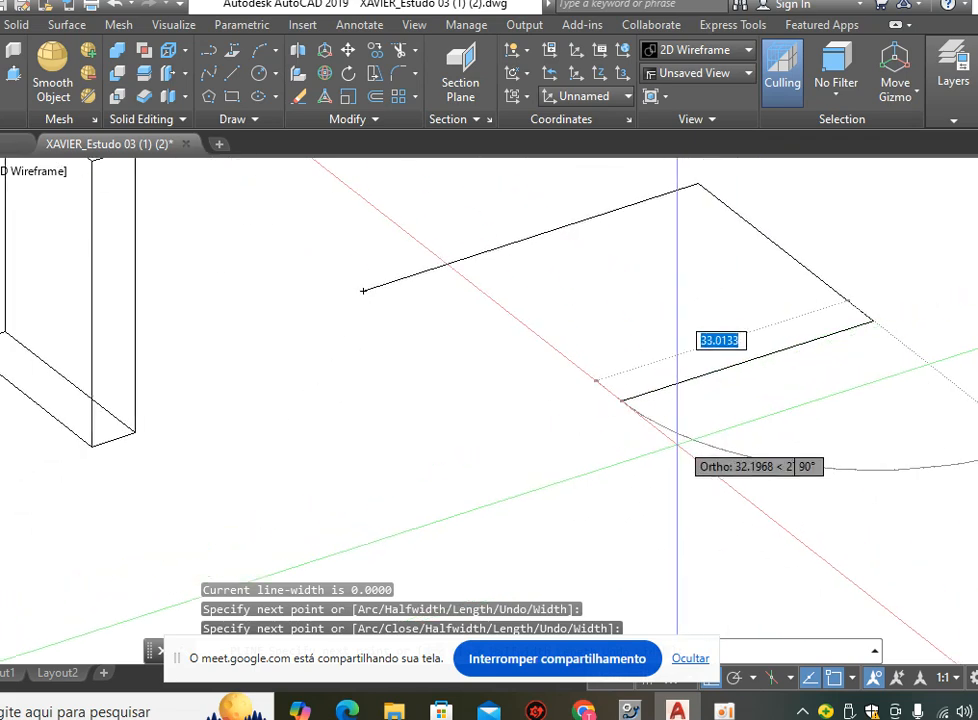
{"action": "mouse_move", "coordinate": [363, 290]}
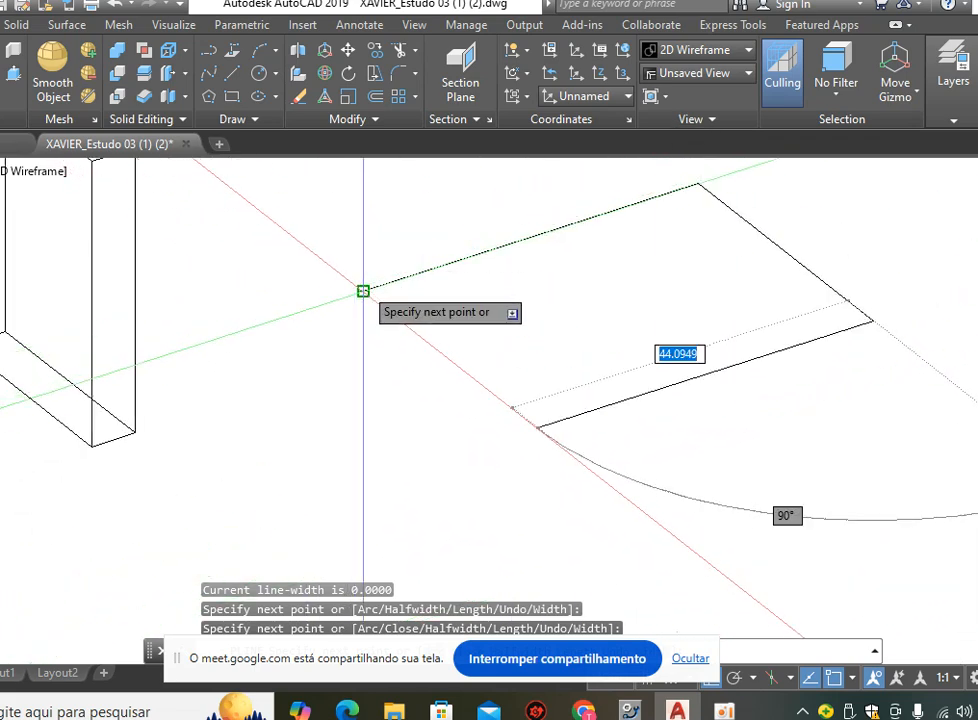
{"action": "left_click", "coordinate": [537, 428]}
{"action": "scroll", "coordinate": [533, 450], "scroll_direction": "down", "scroll_amount": 2}
{"action": "key", "text": "Escape"}
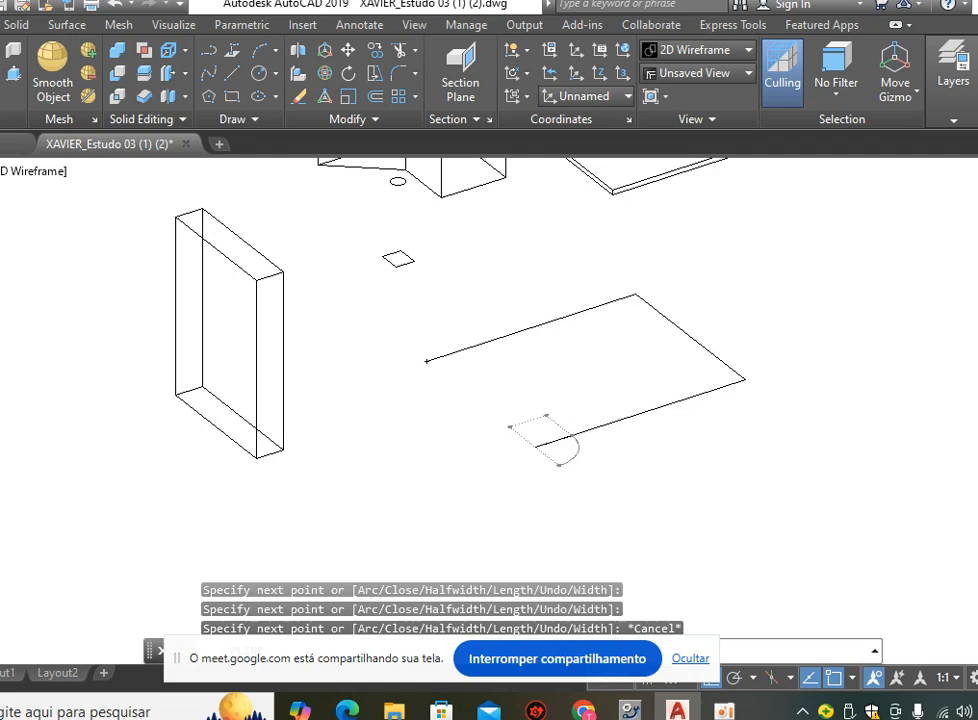
{"action": "key", "text": "Escape"}
{"action": "left_click", "coordinate": [687, 330]}
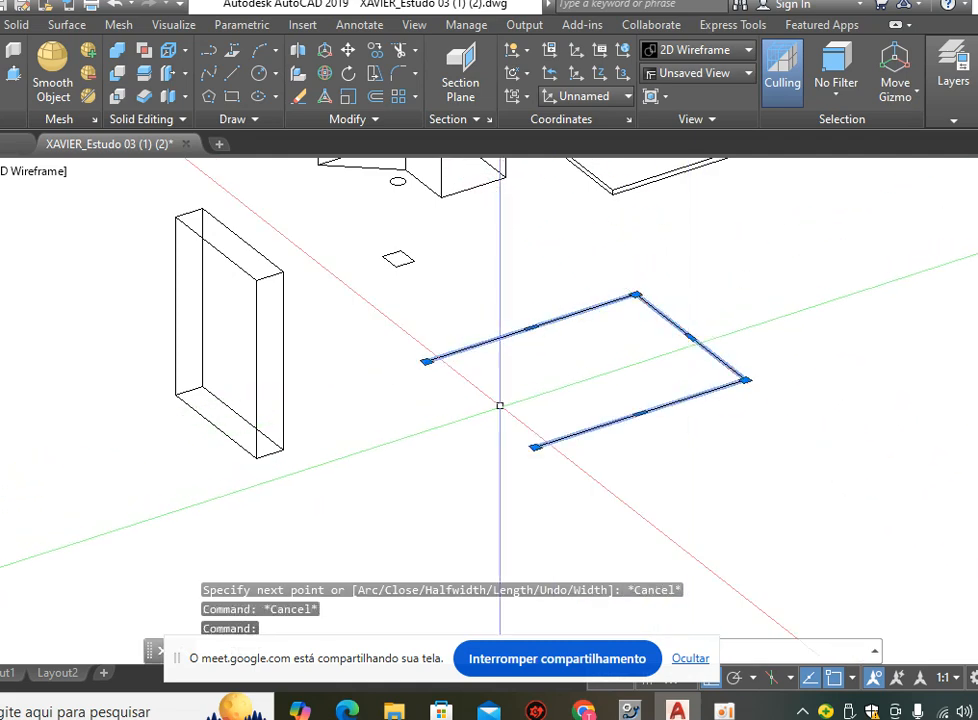
{"action": "middle_click_drag", "start_coordinate": [500, 406], "coordinate": [355, 431]}
{"action": "scroll", "coordinate": [275, 410], "scroll_direction": "down", "scroll_amount": 2}
{"action": "scroll", "coordinate": [360, 343], "scroll_direction": "up", "scroll_amount": 2}
{"action": "key", "text": "Escape"}
{"action": "key", "text": "Escape"}
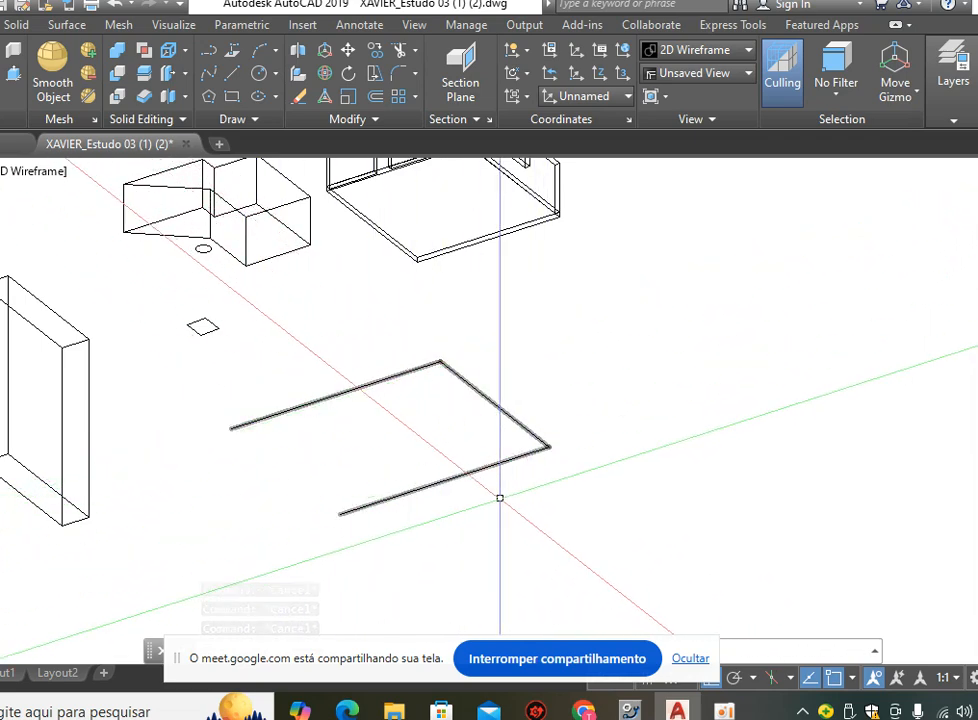
Sweep the small circle along the open U-shaped polyline to form a round tube.
{"action": "scroll", "coordinate": [276, 333], "scroll_direction": "up", "scroll_amount": 2}
{"action": "middle_click_drag", "start_coordinate": [284, 323], "coordinate": [288, 289]}
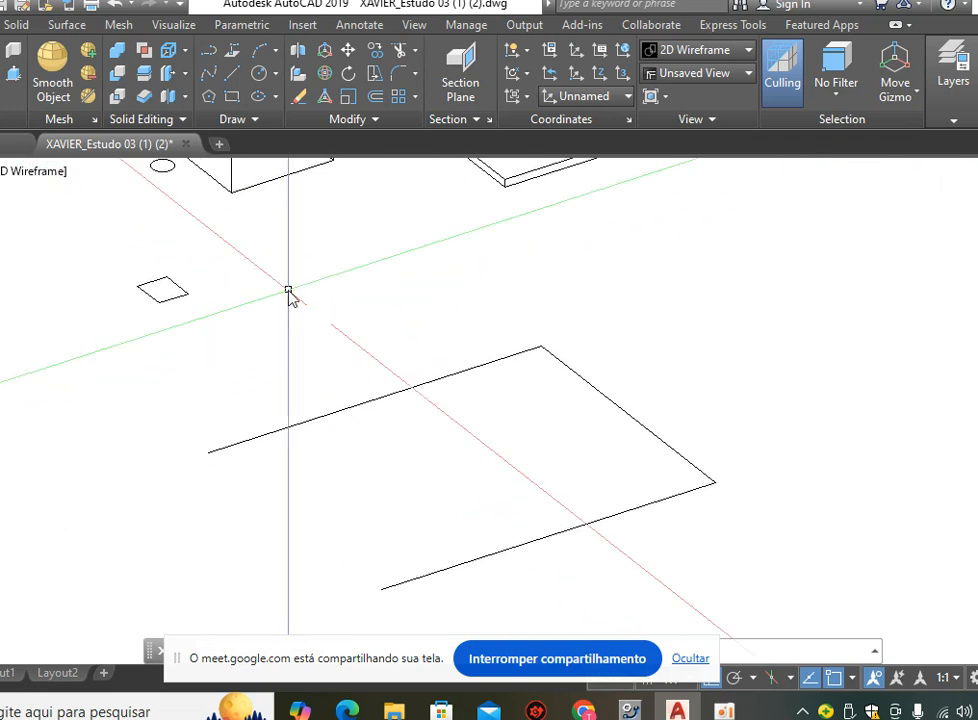
{"action": "key", "text": "Return"}
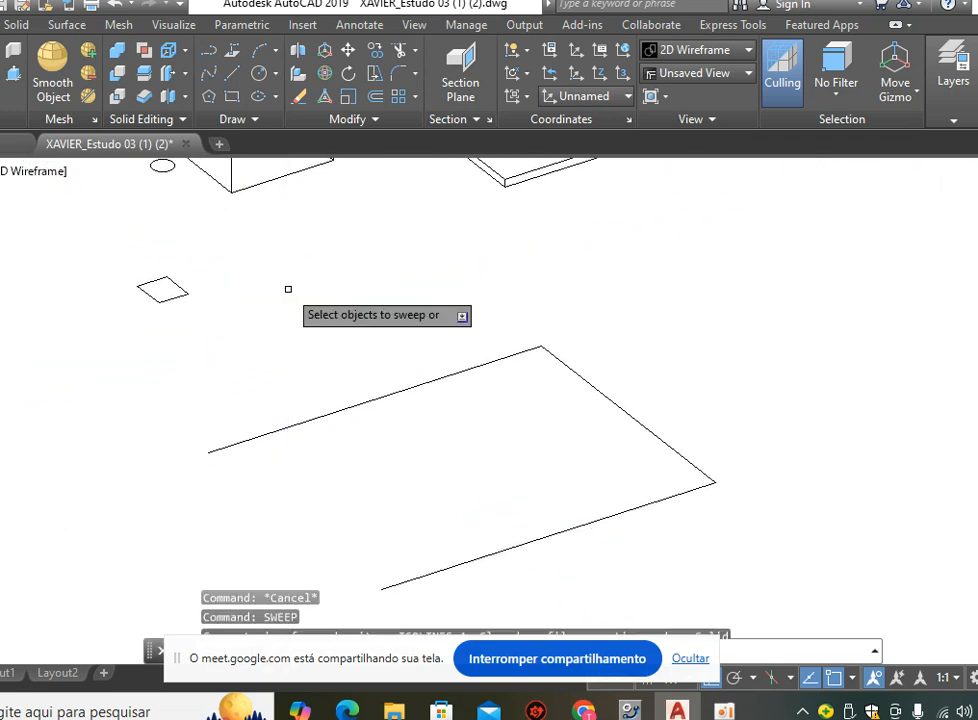
{"action": "left_click", "coordinate": [171, 168]}
{"action": "middle_click_drag", "start_coordinate": [249, 258], "coordinate": [245, 290]}
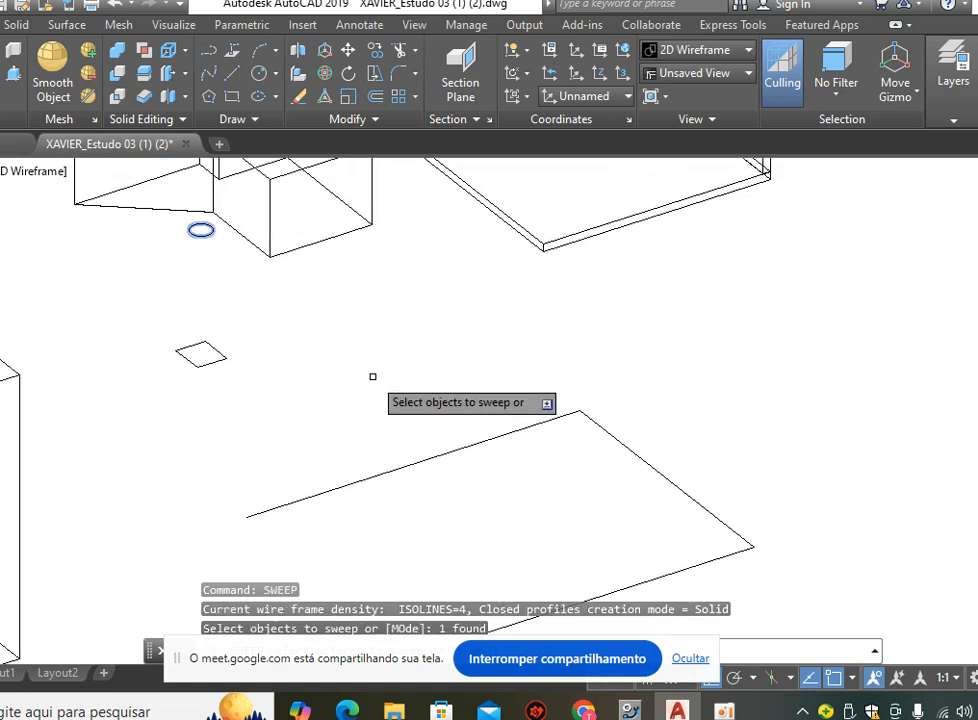
{"action": "key", "text": "Return"}
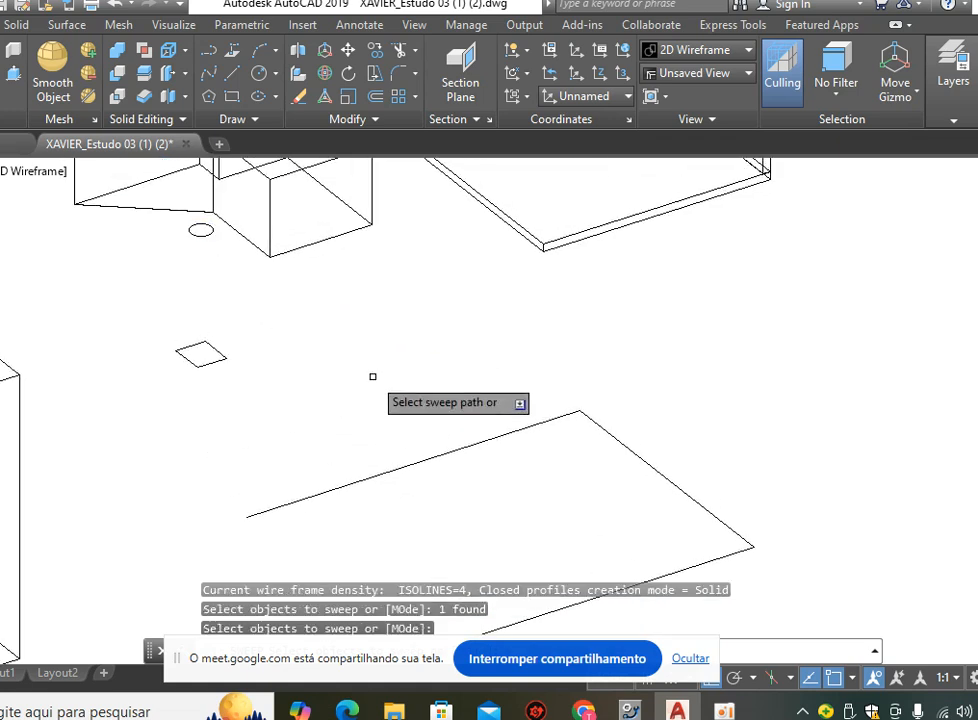
{"action": "left_click", "coordinate": [495, 438]}
{"action": "middle_click_drag", "start_coordinate": [225, 535], "coordinate": [255, 386]}
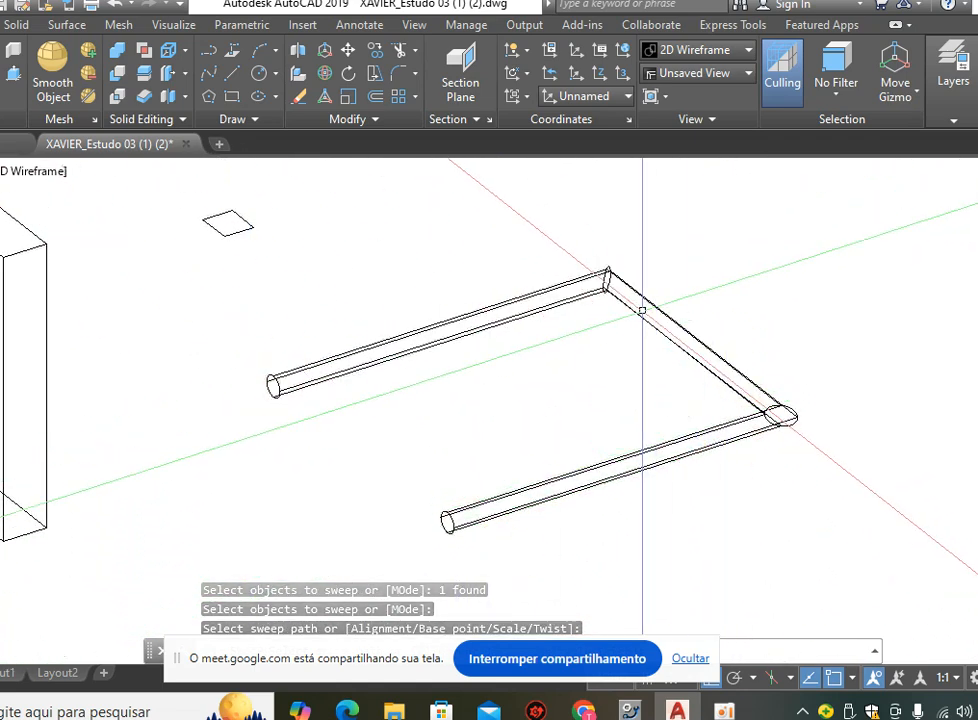
{"action": "left_click", "coordinate": [528, 307]}
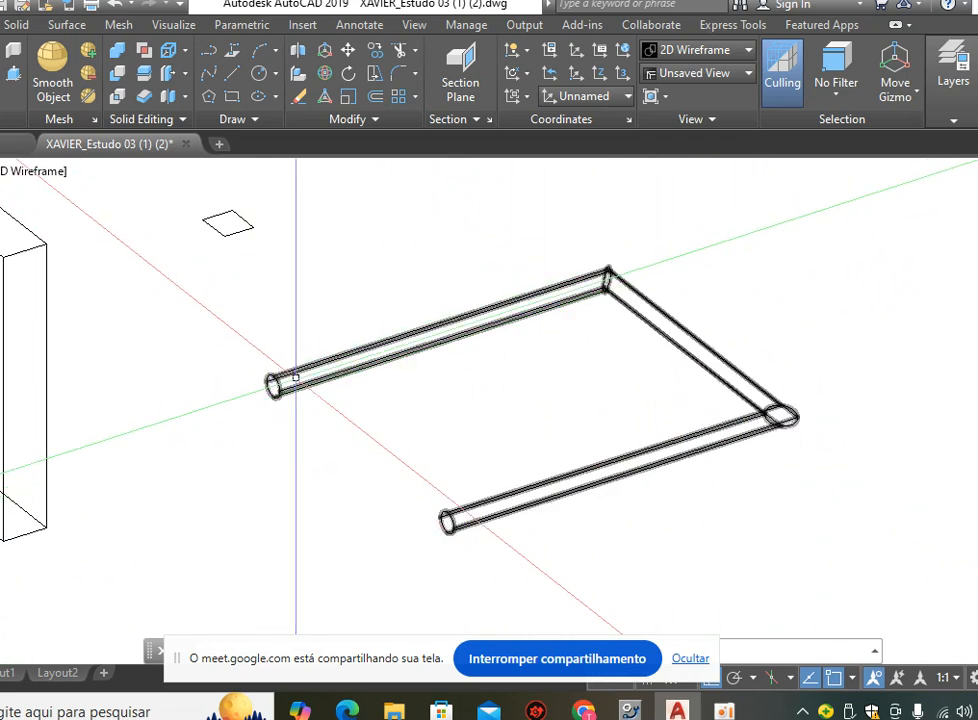
{"action": "middle_click_drag", "start_coordinate": [585, 379], "coordinate": [603, 402]}
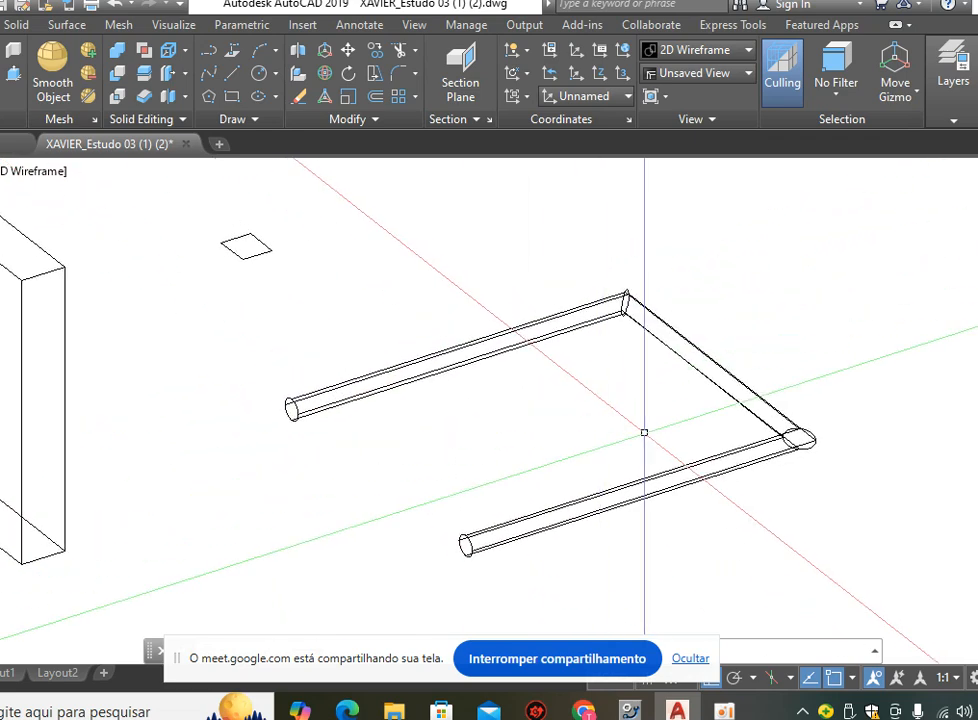
Switch the viewport's visual style to Conceptual to shade the swept tube and the other solids.
{"action": "left_click", "coordinate": [45, 175]}
{"action": "left_click", "coordinate": [144, 245]}
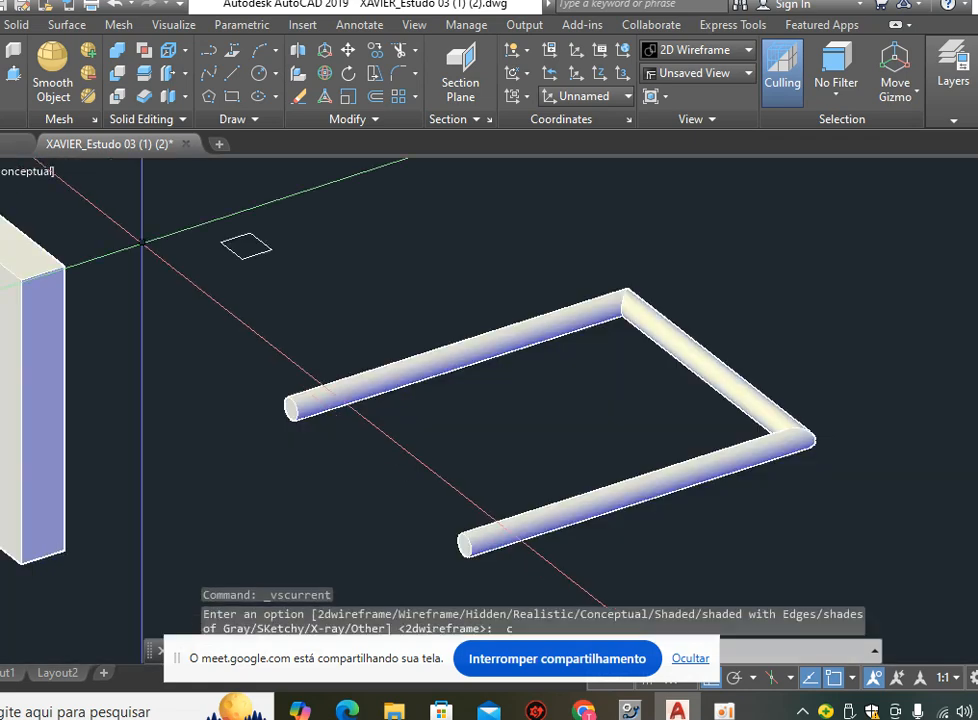
{"action": "middle_click_drag", "start_coordinate": [501, 472], "coordinate": [478, 383]}
{"action": "scroll", "coordinate": [478, 383], "scroll_direction": "down", "scroll_amount": 3}
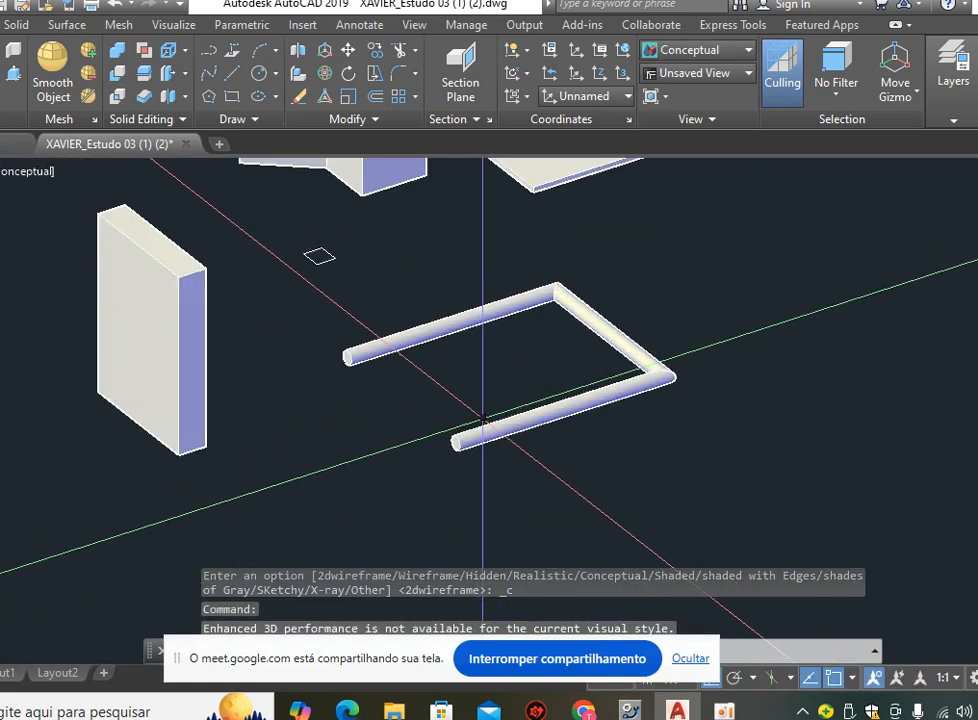
{"action": "middle_click_drag", "start_coordinate": [546, 452], "coordinate": [338, 441]}
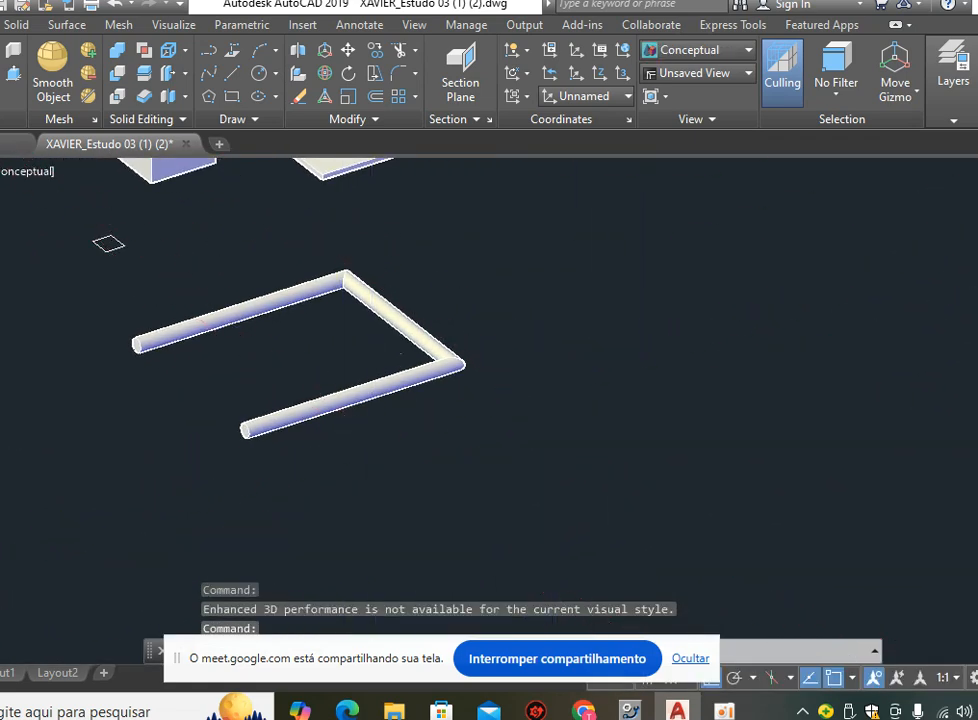
{"action": "middle_click_drag", "start_coordinate": [499, 438], "coordinate": [389, 373]}
{"action": "middle_click_drag", "start_coordinate": [291, 443], "coordinate": [349, 421]}
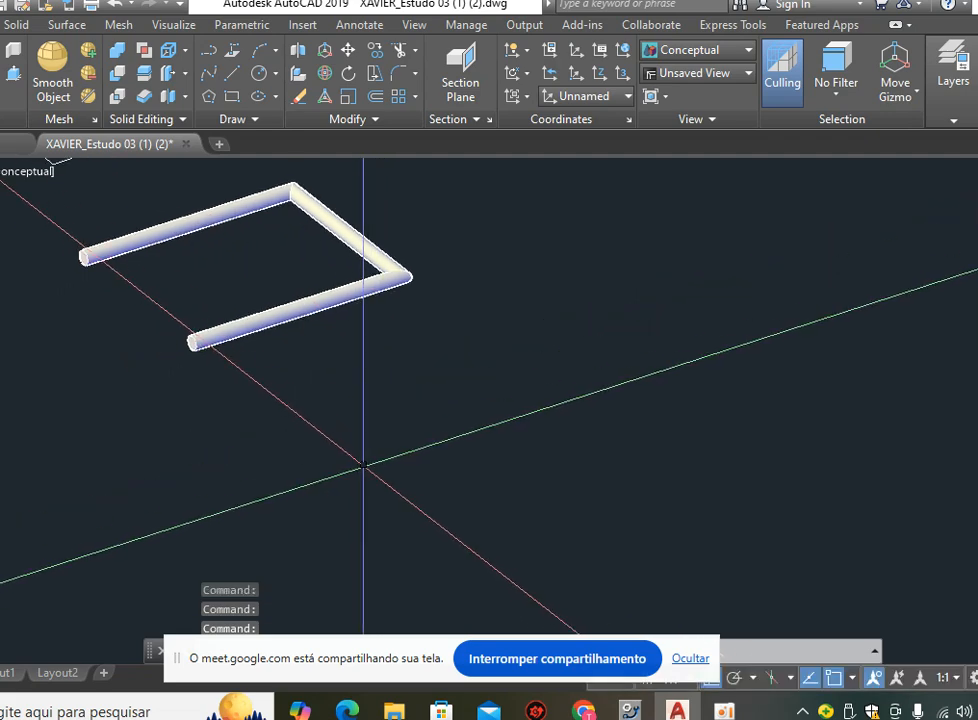
{"action": "type", "text": "c"}
{"action": "key", "text": "Return"}
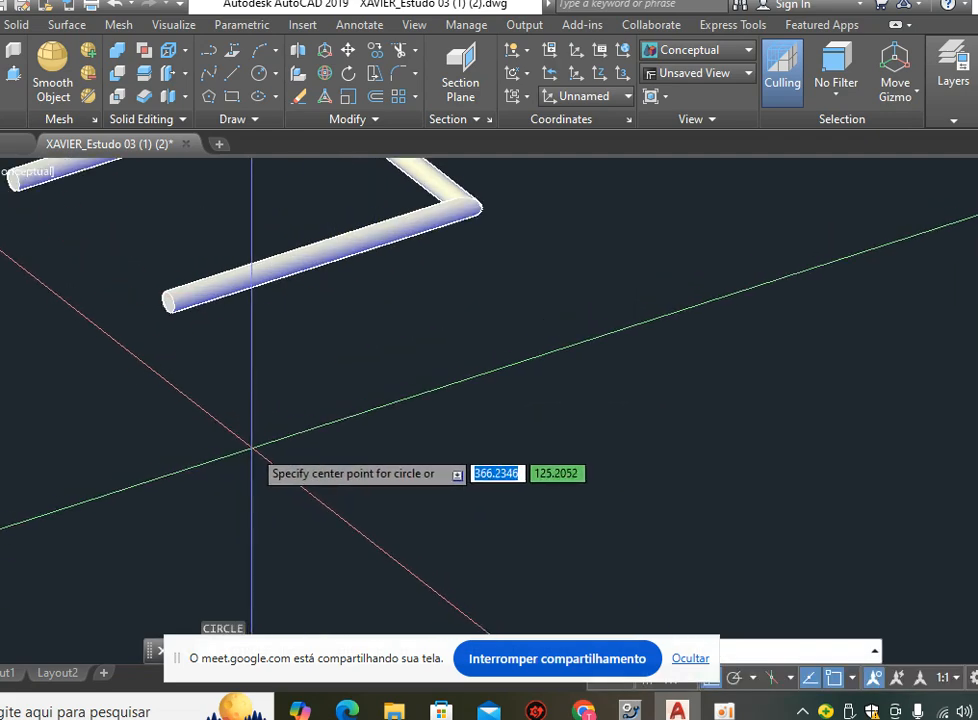
{"action": "key", "text": "Escape"}
{"action": "key", "text": "Escape"}
{"action": "key", "text": "Escape"}
Draw a small 6-sided polygon, inscribed in a circle, on the empty ground in front of the U-shaped tube.
{"action": "middle_click_drag", "start_coordinate": [297, 463], "coordinate": [443, 393]}
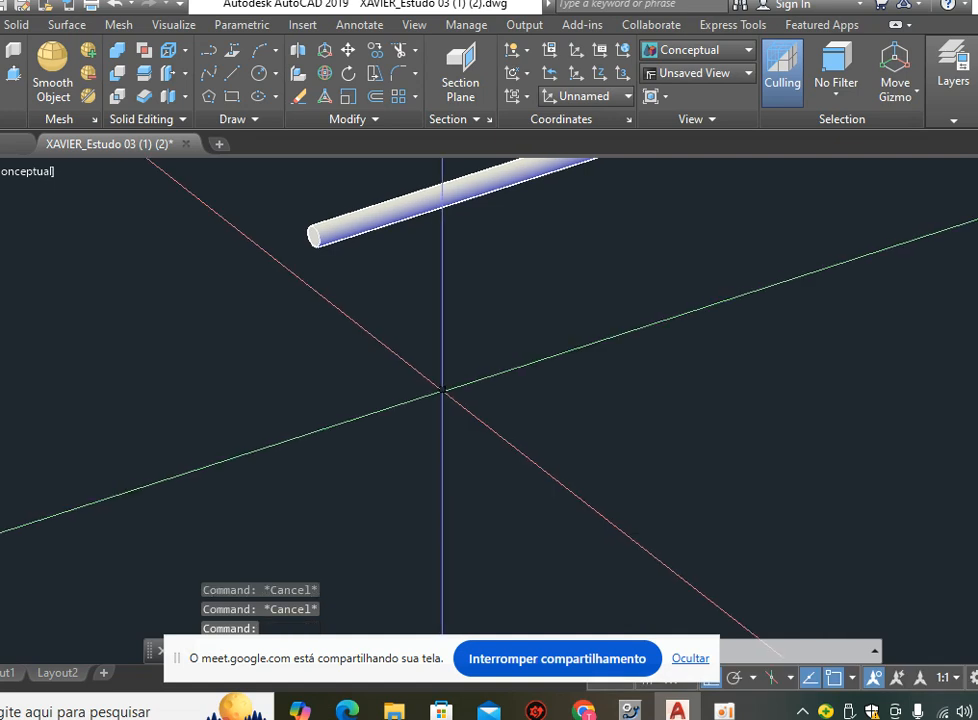
{"action": "key", "text": "Return"}
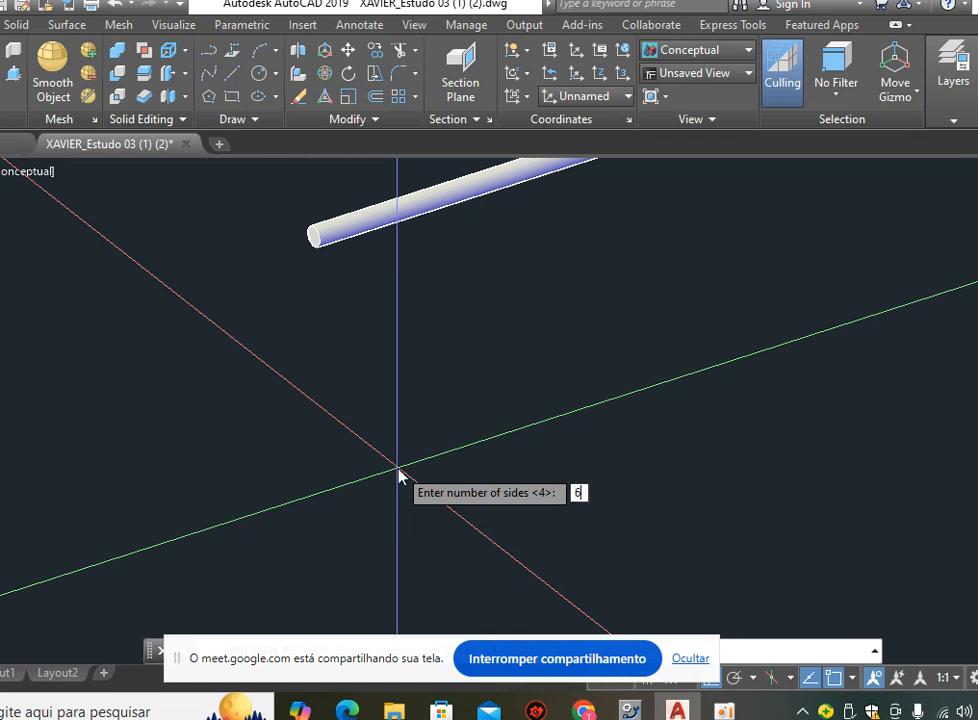
{"action": "key", "text": "Return"}
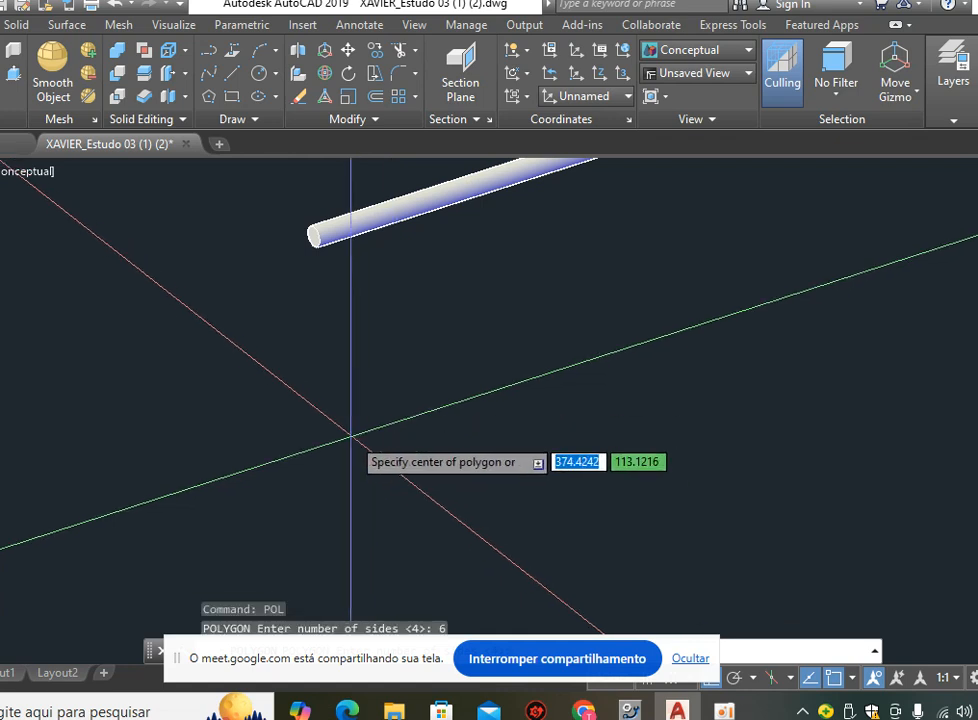
{"action": "left_click", "coordinate": [350, 437]}
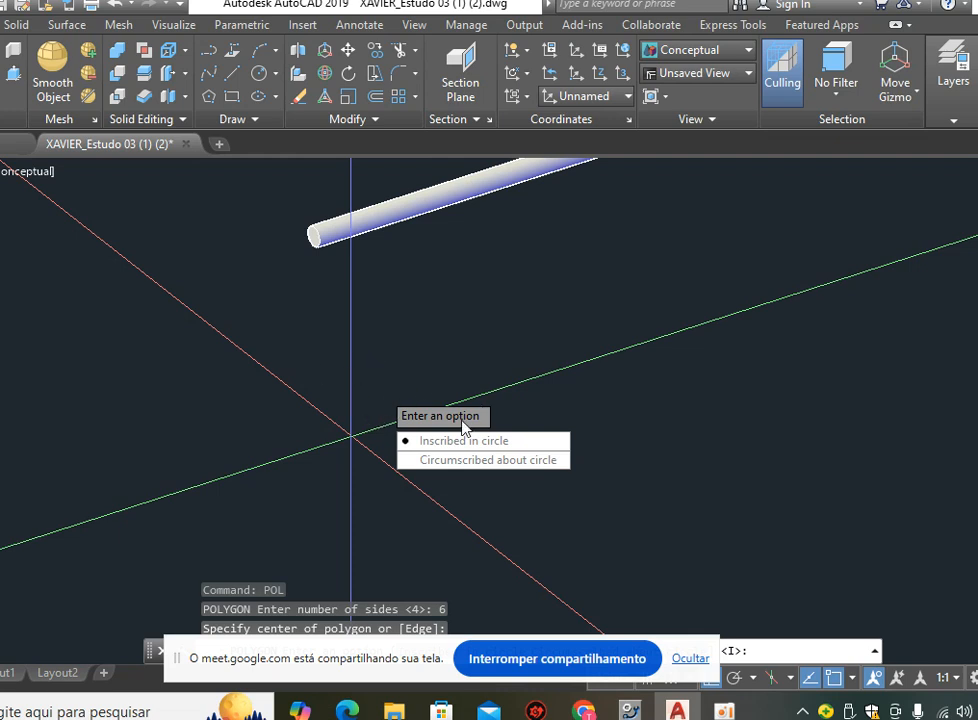
{"action": "left_click", "coordinate": [476, 441]}
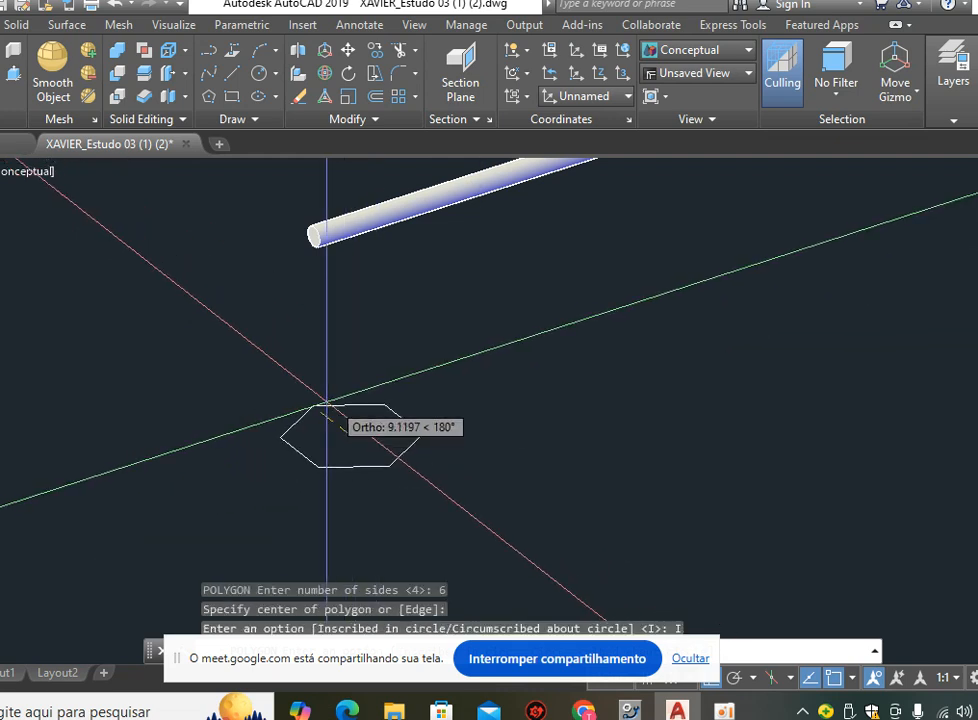
{"action": "scroll", "coordinate": [363, 423], "scroll_direction": "up", "scroll_amount": 2}
{"action": "left_click", "coordinate": [367, 416]}
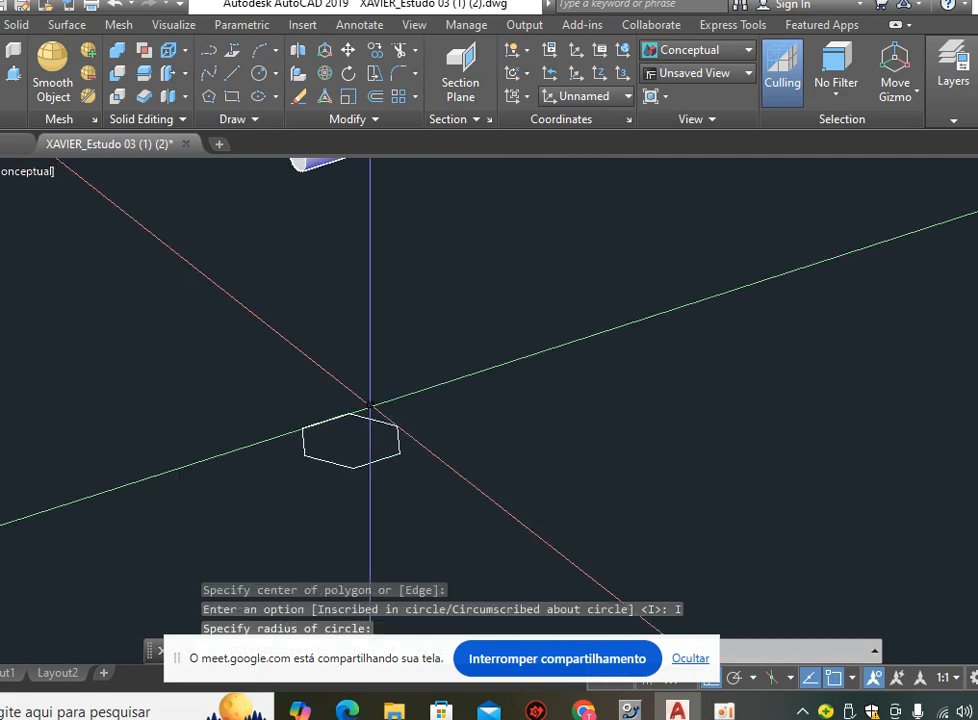
Draw a long three-point arc on the ground beside the hexagon, turning Ortho off to place its points freely.
{"action": "middle_click_drag", "start_coordinate": [506, 397], "coordinate": [222, 430]}
{"action": "scroll", "coordinate": [509, 349], "scroll_direction": "down", "scroll_amount": 4}
{"action": "scroll", "coordinate": [338, 390], "scroll_direction": "up", "scroll_amount": 4}
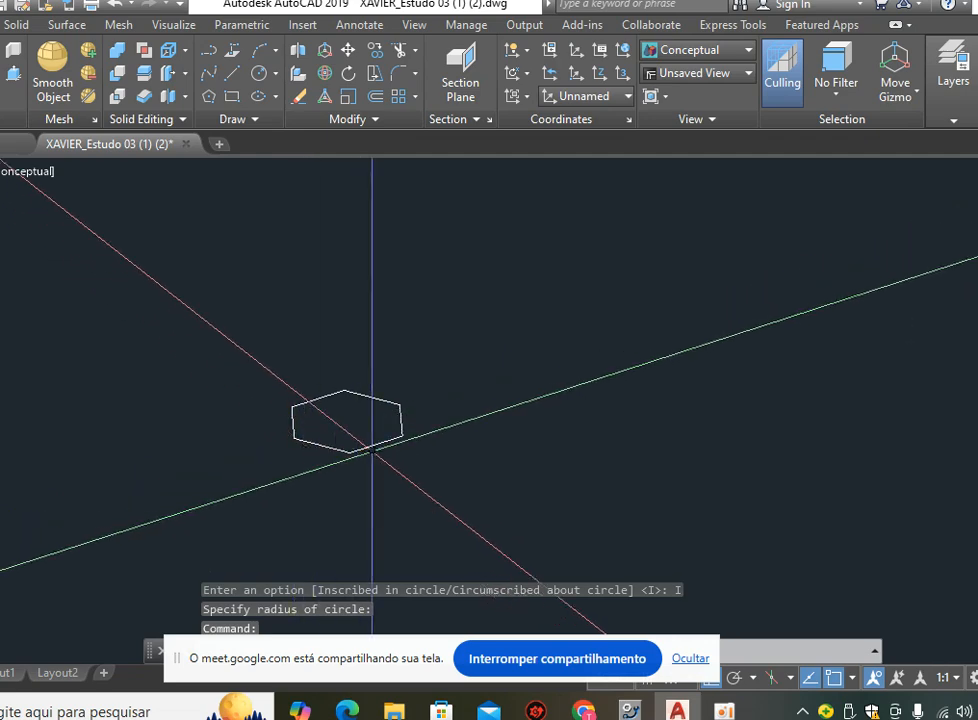
{"action": "scroll", "coordinate": [300, 425], "scroll_direction": "down", "scroll_amount": 5}
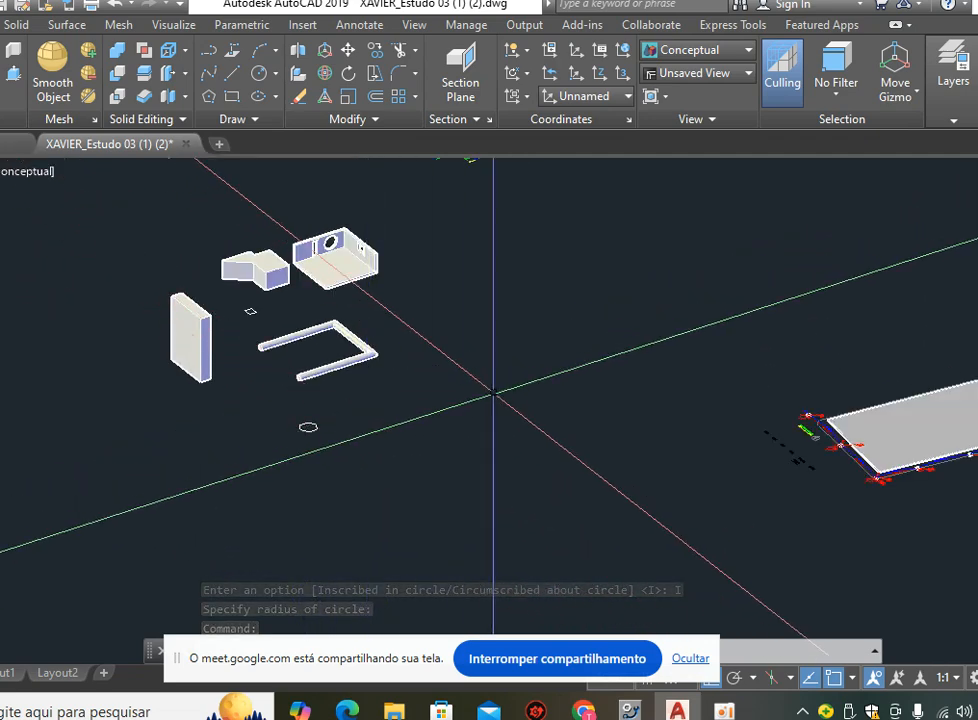
{"action": "scroll", "coordinate": [330, 478], "scroll_direction": "up", "scroll_amount": 3}
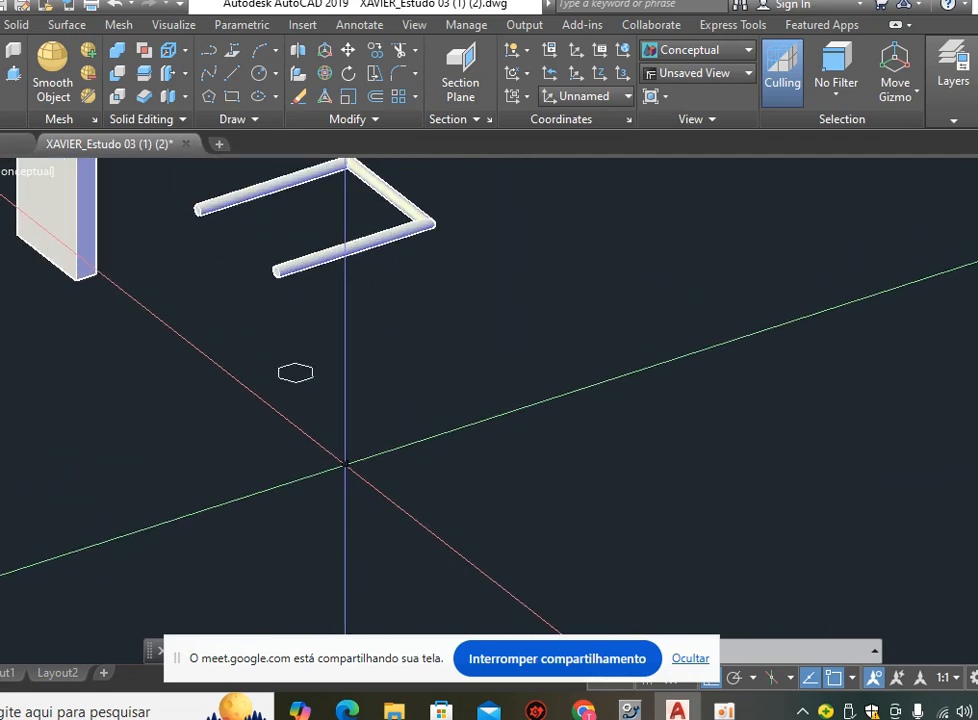
{"action": "key", "text": "Return"}
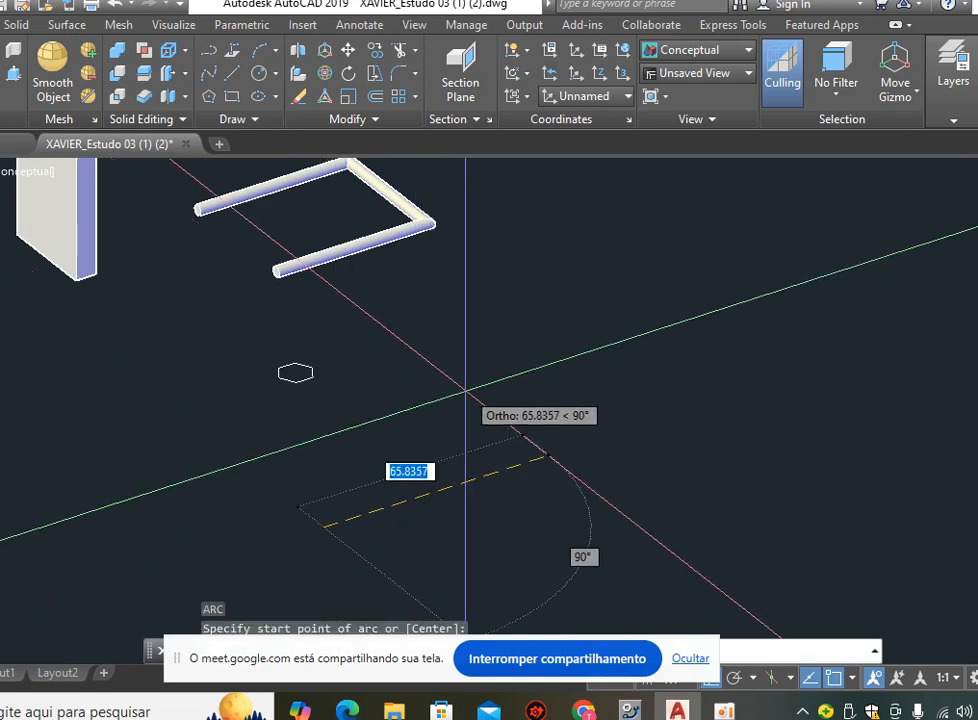
{"action": "left_click", "coordinate": [465, 389]}
{"action": "key", "text": "F8"}
{"action": "left_click", "coordinate": [520, 343]}
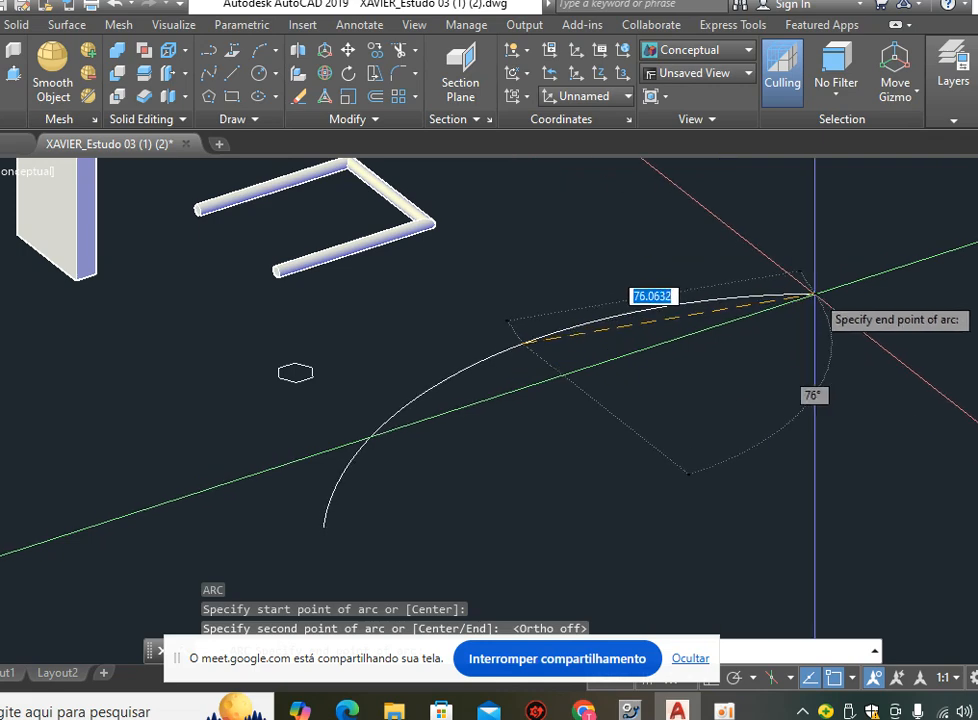
{"action": "left_click", "coordinate": [851, 294]}
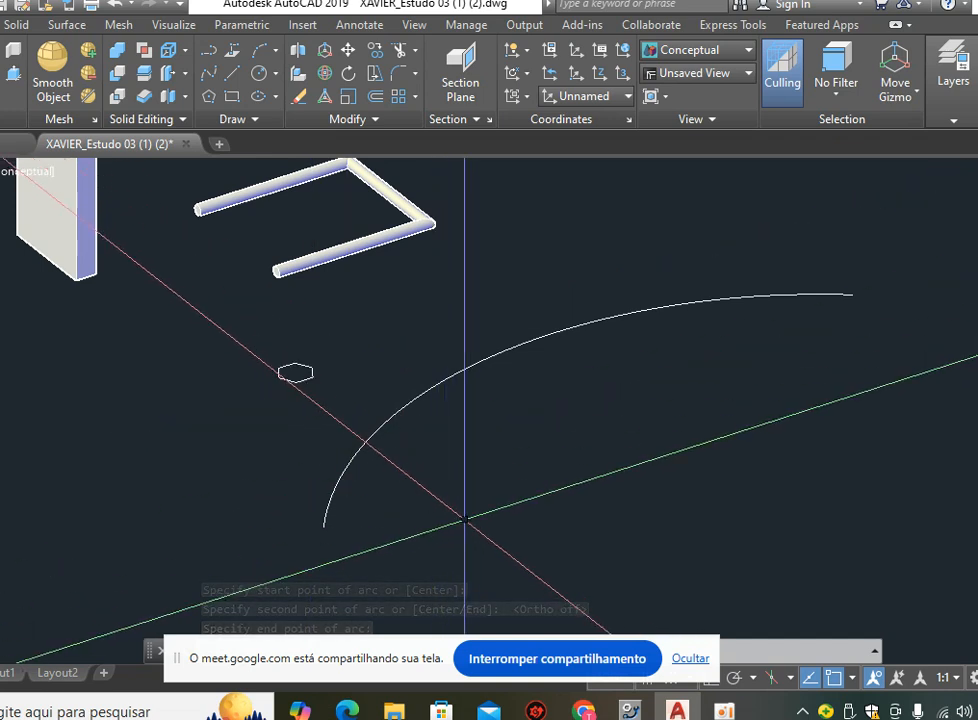
Sweep the hexagon along the arc to form a curved hexagonal bar.
{"action": "type", "text": "SWEEP"}
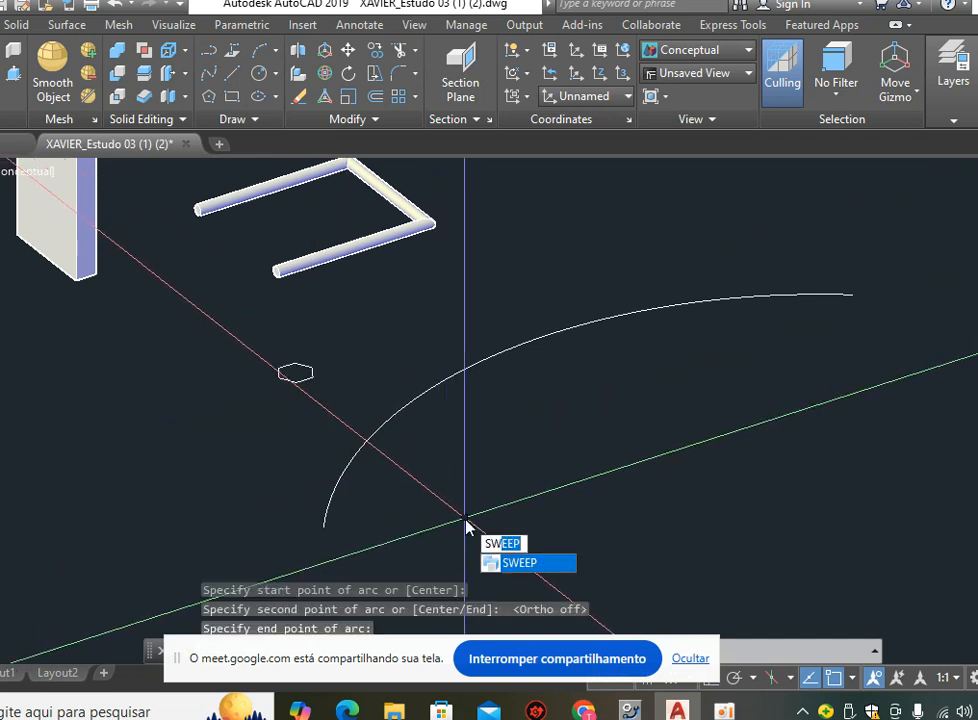
{"action": "key", "text": "Return"}
{"action": "left_click", "coordinate": [306, 376]}
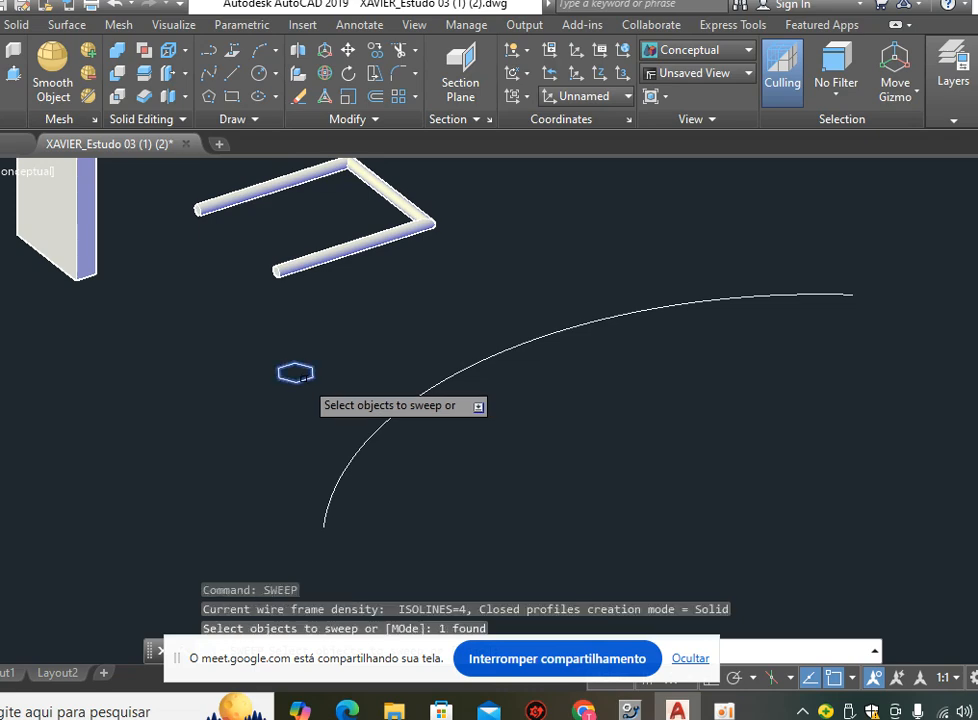
{"action": "key", "text": "Return"}
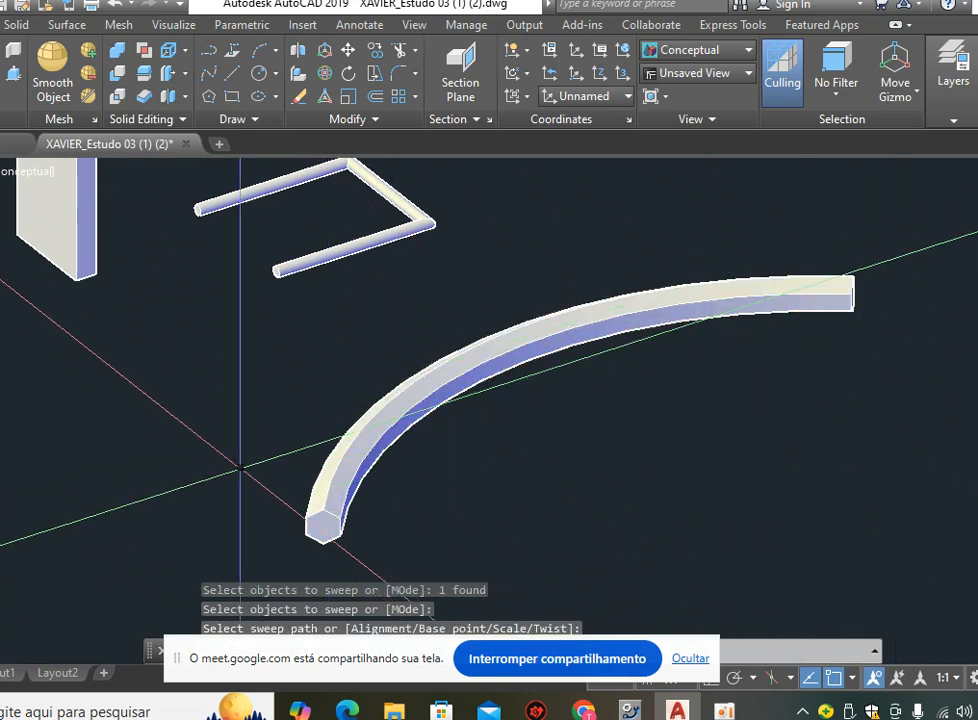
Examine the curved hexagonal bar's end face and its full length alongside the other solids.
{"action": "scroll", "coordinate": [352, 546], "scroll_direction": "up", "scroll_amount": 3}
{"action": "middle_click_drag", "start_coordinate": [351, 548], "coordinate": [355, 479]}
{"action": "left_click", "coordinate": [356, 440]}
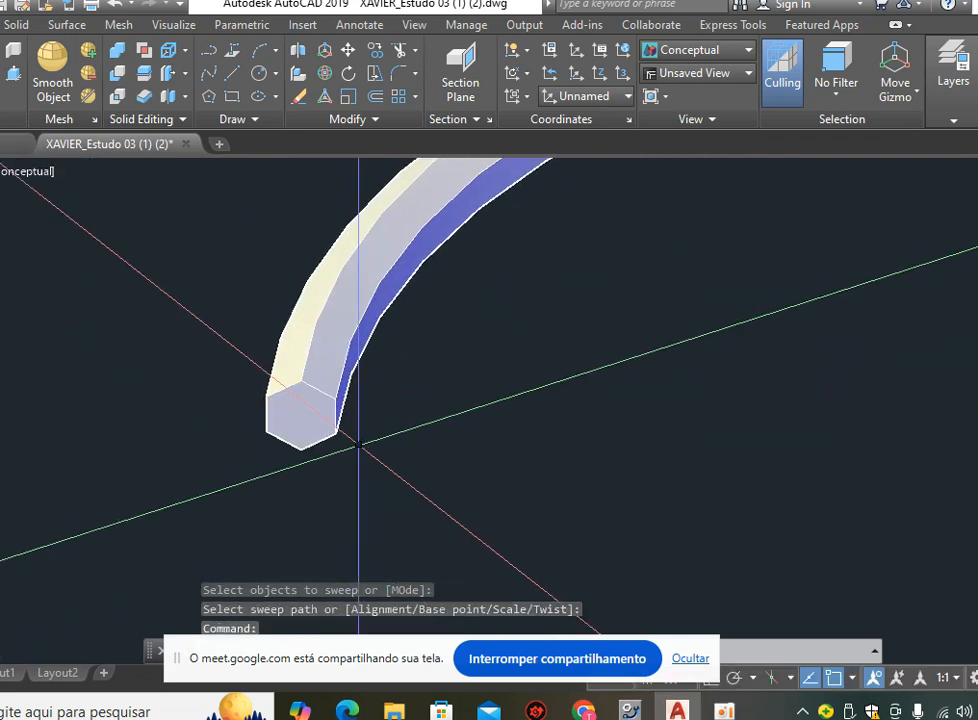
{"action": "scroll", "coordinate": [264, 418], "scroll_direction": "down", "scroll_amount": 5}
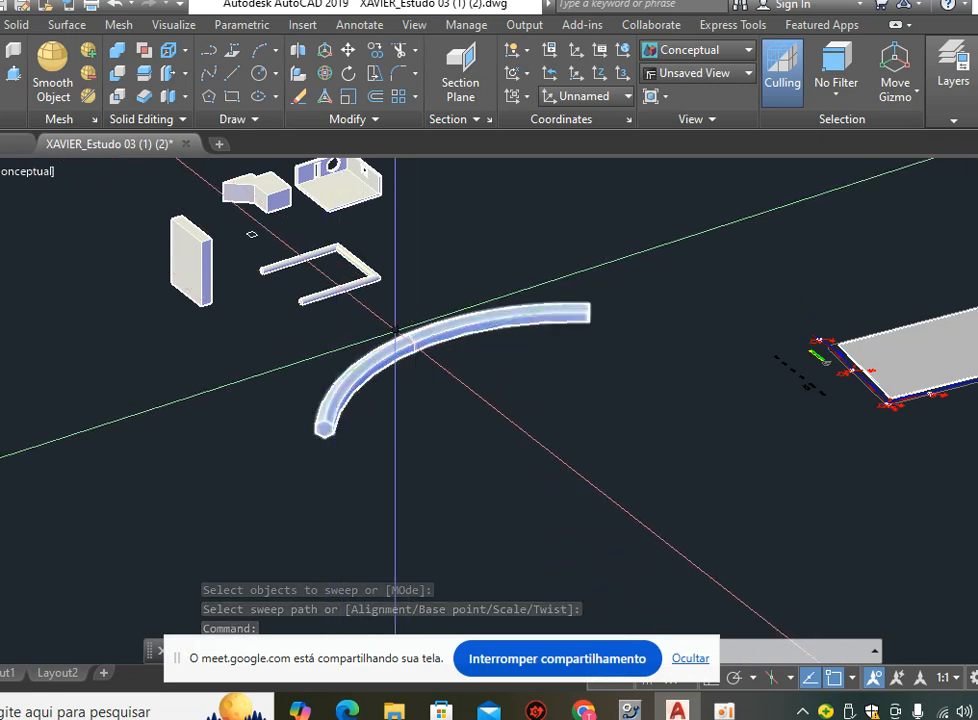
{"action": "scroll", "coordinate": [352, 365], "scroll_direction": "up", "scroll_amount": 2}
{"action": "middle_click_drag", "start_coordinate": [322, 321], "coordinate": [349, 421]}
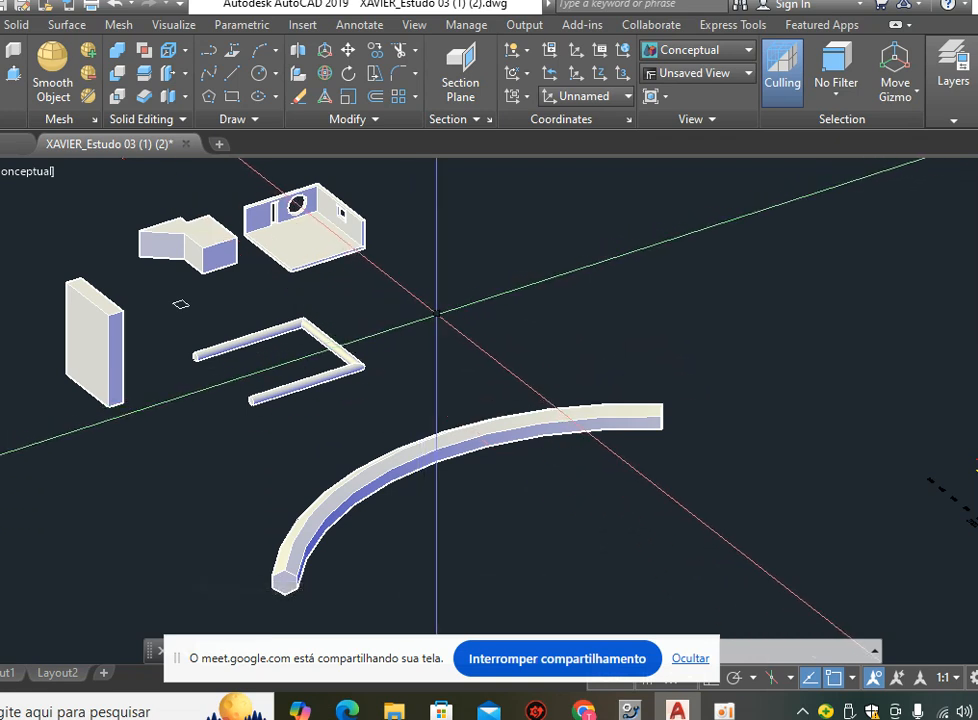
{"action": "middle_click_drag", "start_coordinate": [444, 318], "coordinate": [488, 340]}
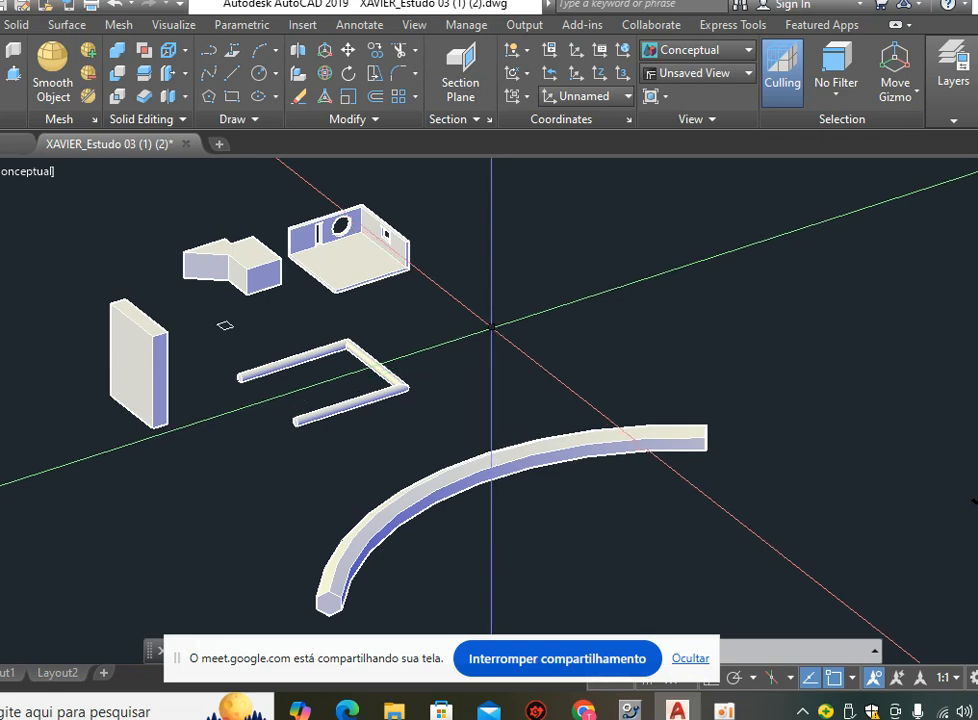
{"action": "scroll", "coordinate": [336, 383], "scroll_direction": "up", "scroll_amount": 2}
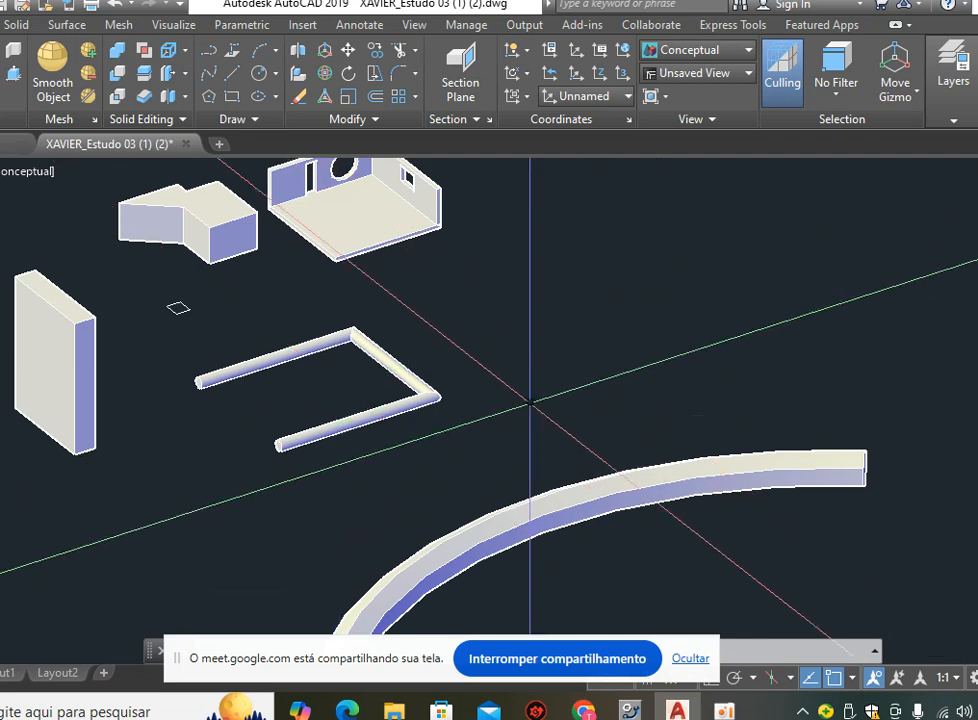
{"action": "middle_click_drag", "start_coordinate": [666, 452], "coordinate": [703, 262]}
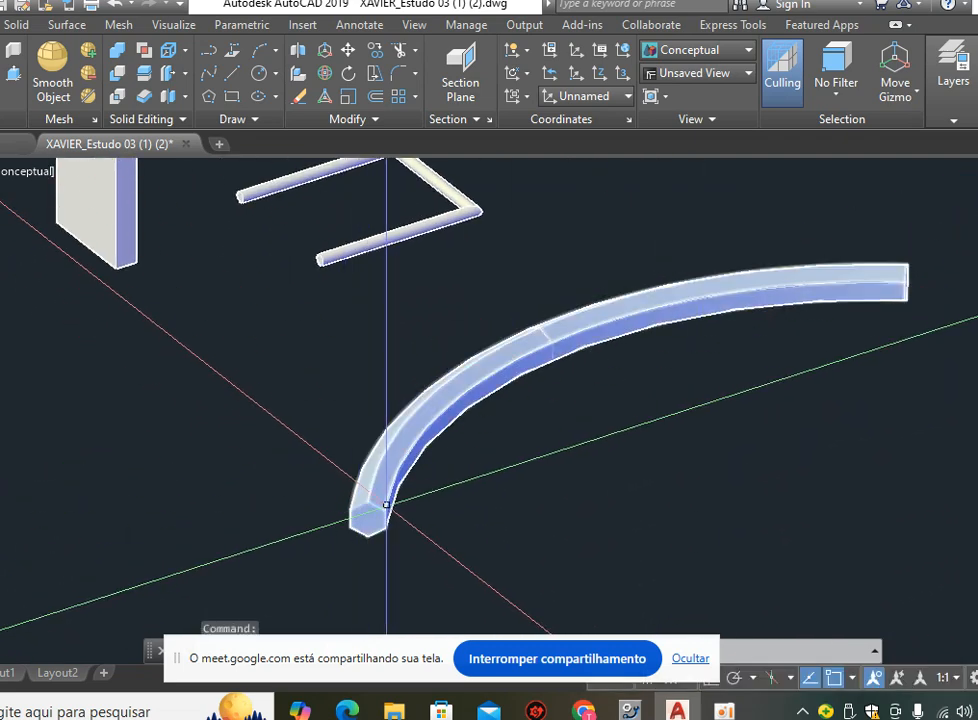
Draw a 6-sided polygon circumscribed about a circle of radius 1 on the empty ground beside the U-shaped tube.
{"action": "middle_click_drag", "start_coordinate": [673, 280], "coordinate": [685, 410]}
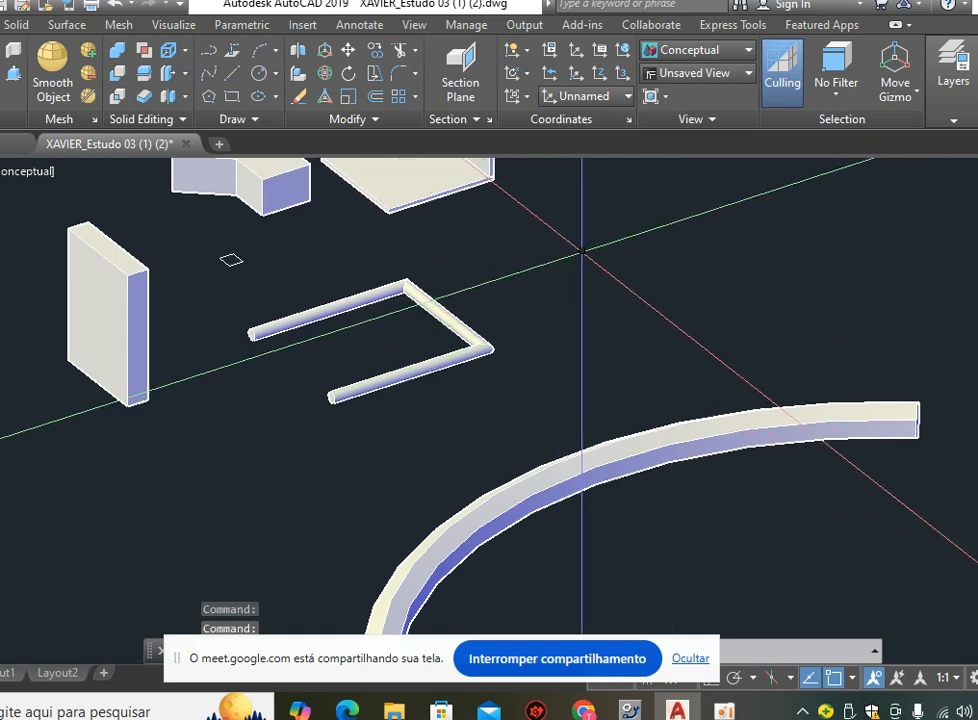
{"action": "scroll", "coordinate": [582, 280], "scroll_direction": "up", "scroll_amount": 2}
{"action": "middle_click_drag", "start_coordinate": [580, 265], "coordinate": [594, 372]}
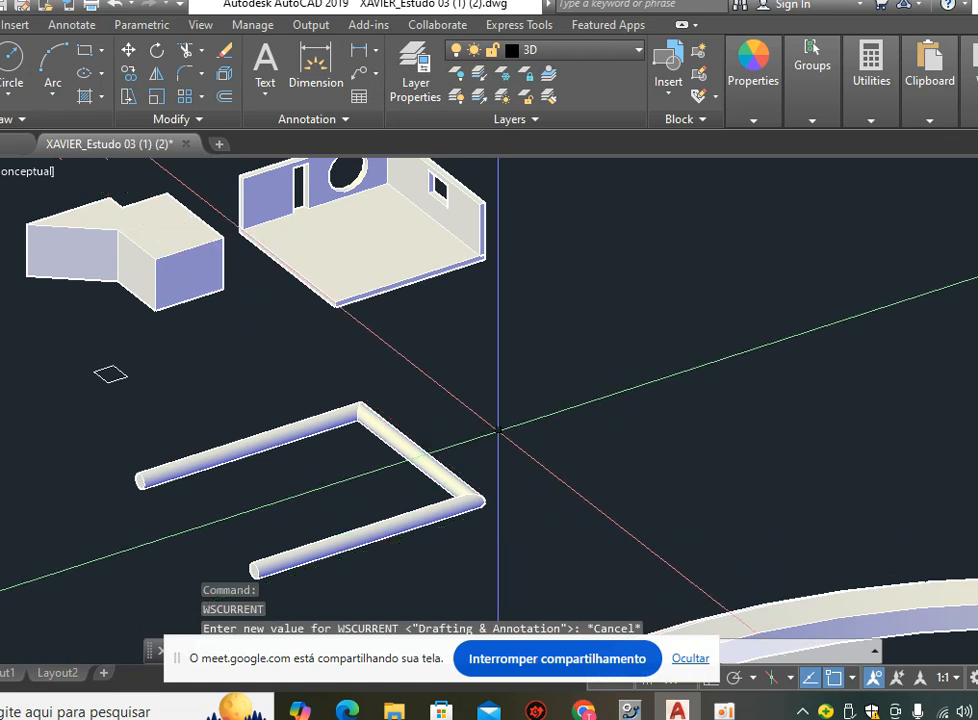
{"action": "type", "text": "pol"}
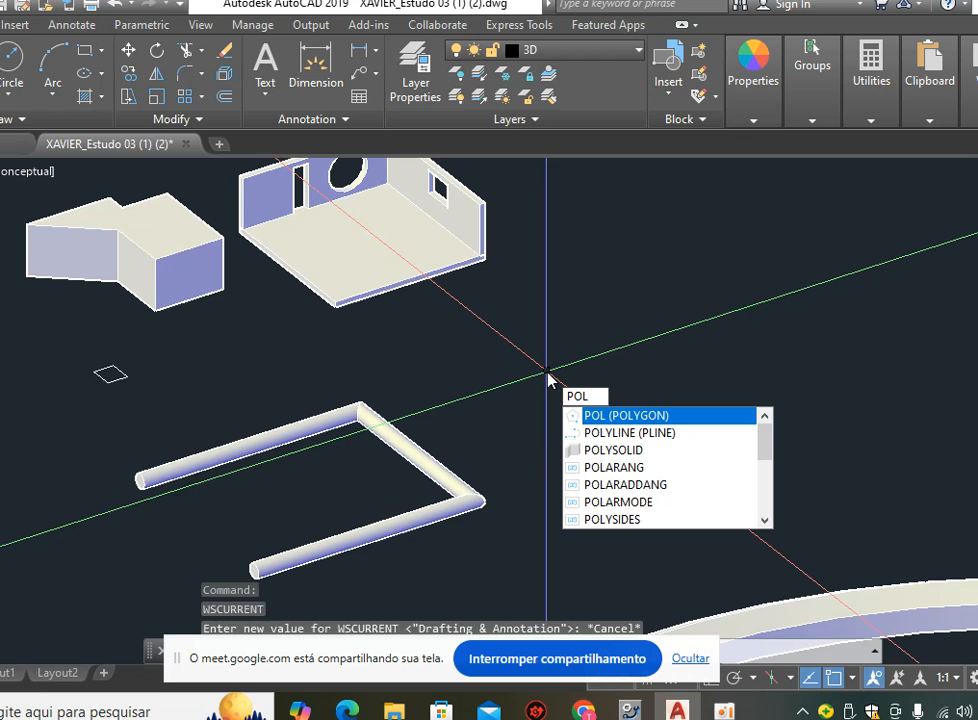
{"action": "key", "text": "Return"}
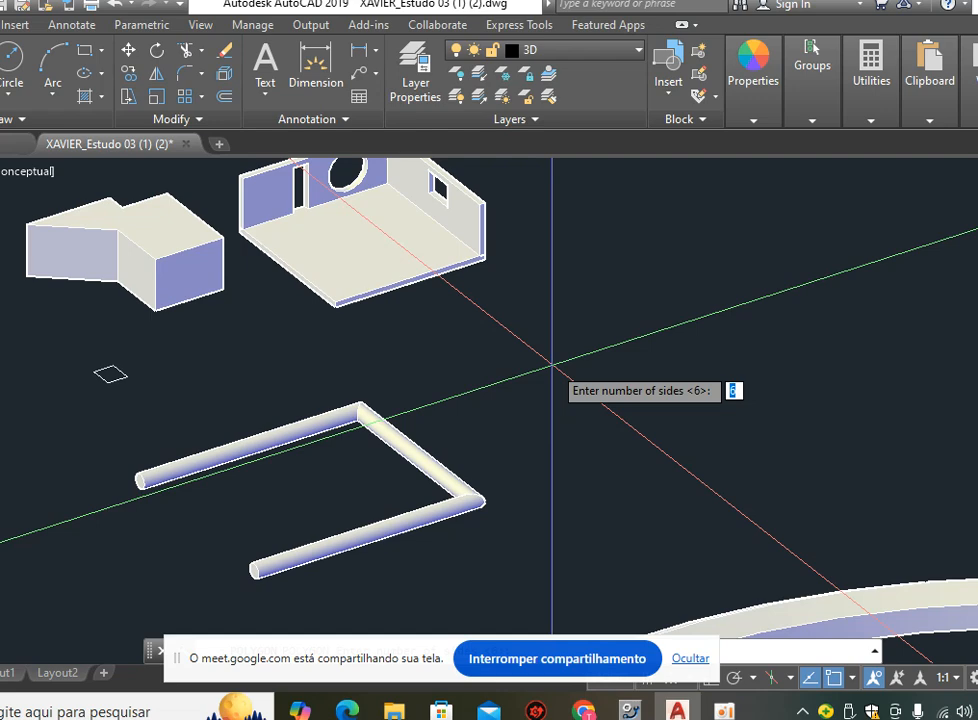
{"action": "type", "text": "6"}
{"action": "key", "text": "Return"}
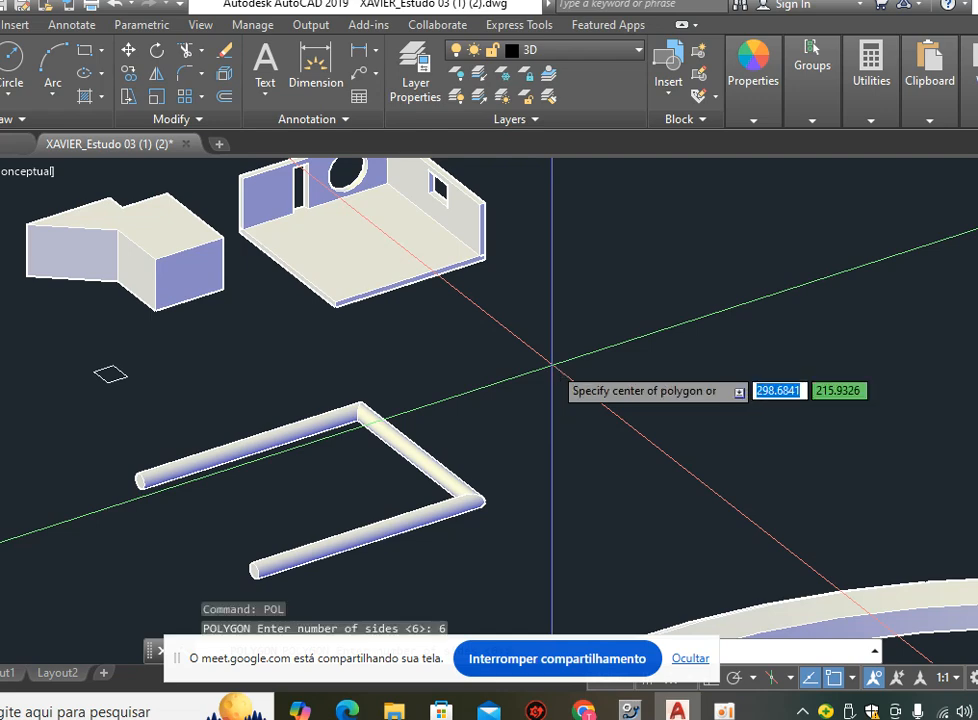
{"action": "left_click", "coordinate": [607, 405]}
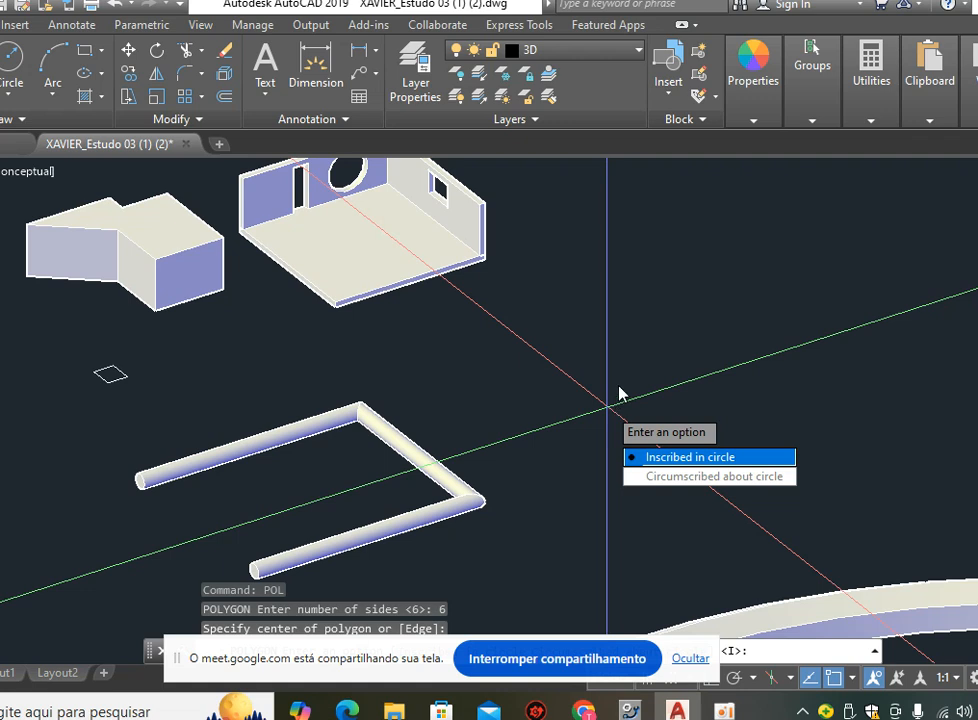
{"action": "left_click", "coordinate": [710, 479]}
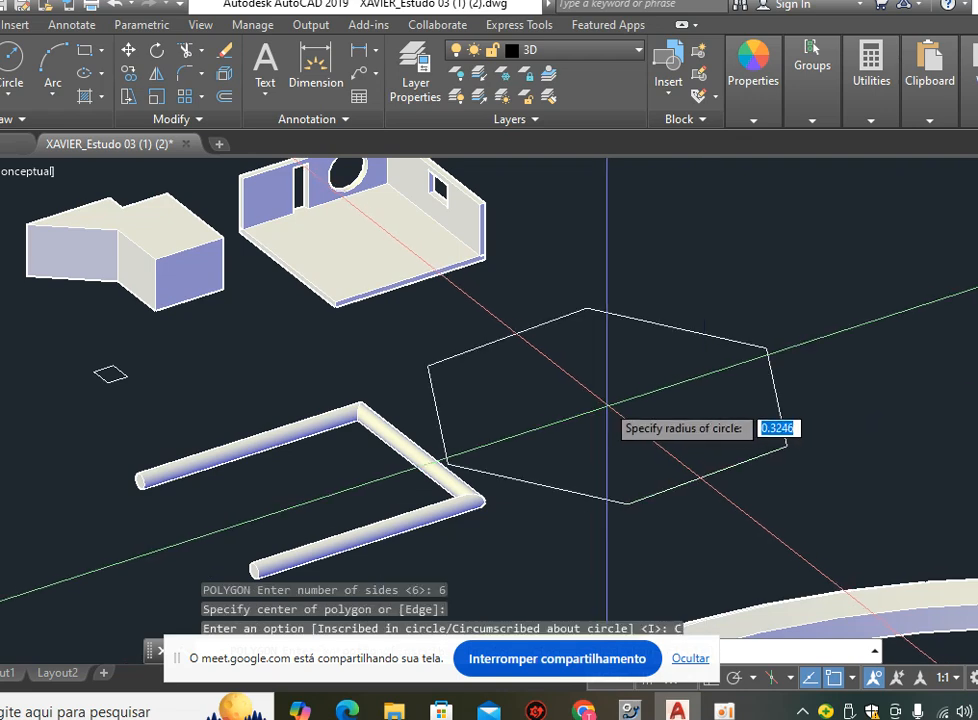
{"action": "scroll", "coordinate": [615, 396], "scroll_direction": "up", "scroll_amount": 2}
{"action": "scroll", "coordinate": [636, 403], "scroll_direction": "up", "scroll_amount": 3}
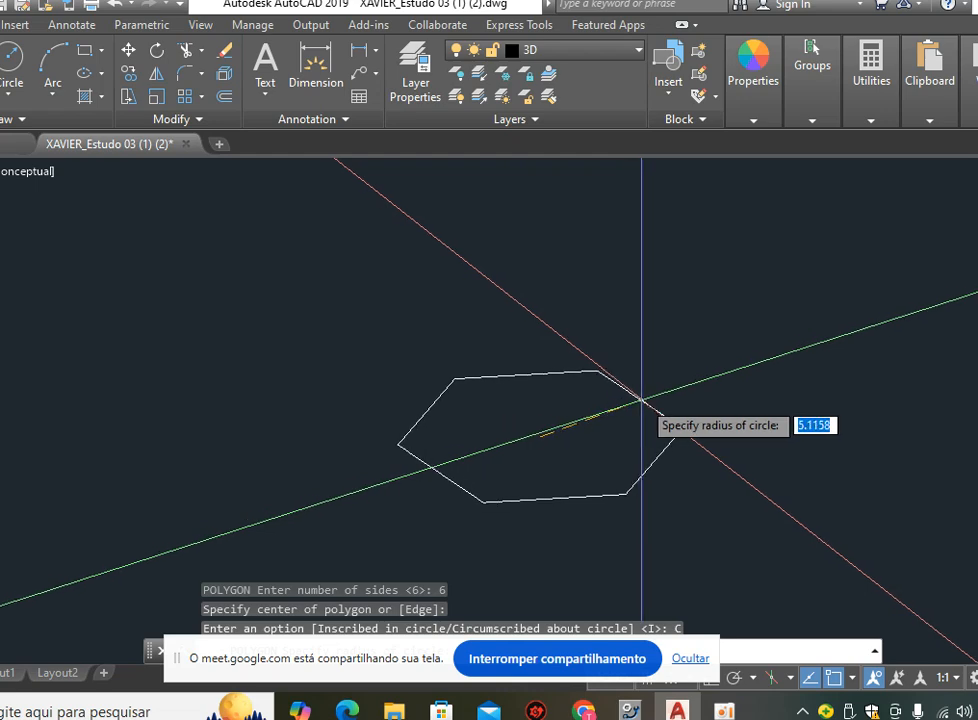
{"action": "scroll", "coordinate": [636, 403], "scroll_direction": "down", "scroll_amount": 4}
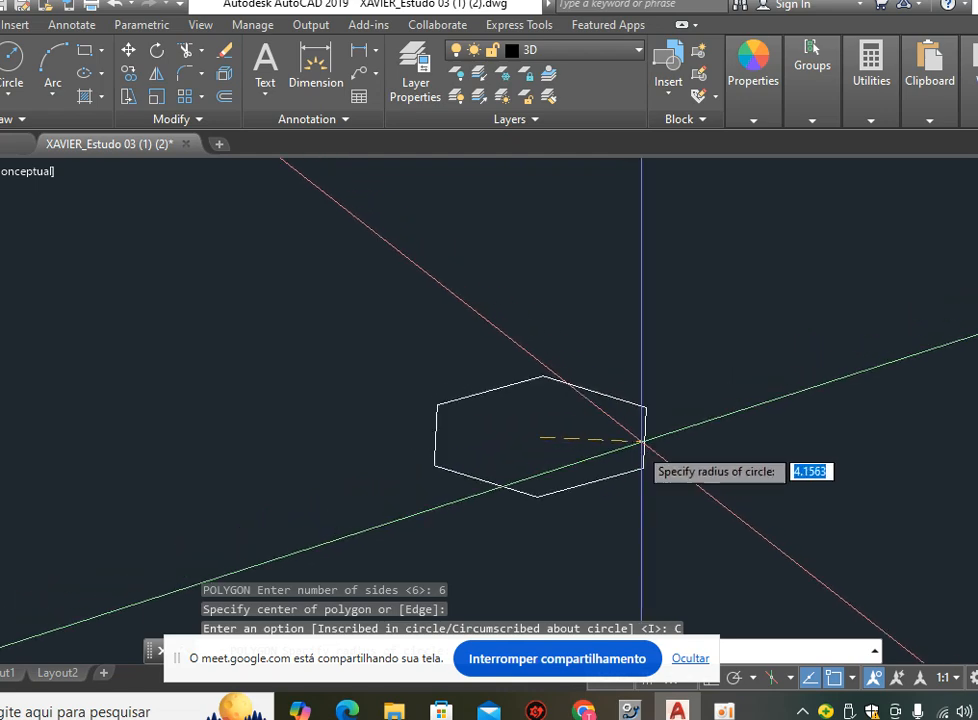
{"action": "scroll", "coordinate": [585, 440], "scroll_direction": "up", "scroll_amount": 3}
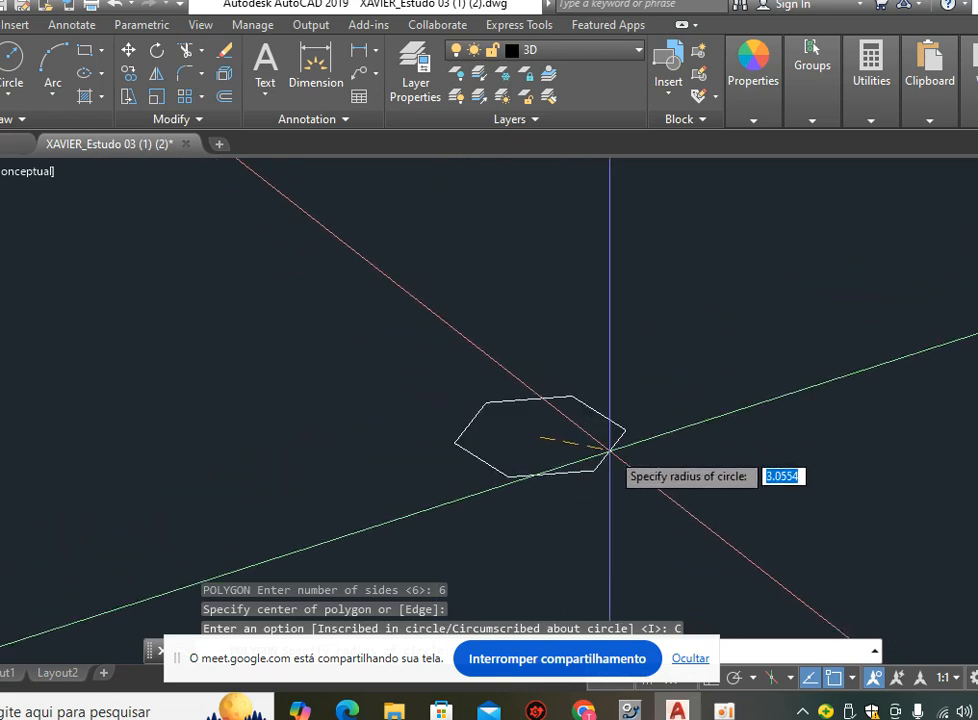
{"action": "scroll", "coordinate": [589, 463], "scroll_direction": "up", "scroll_amount": 2}
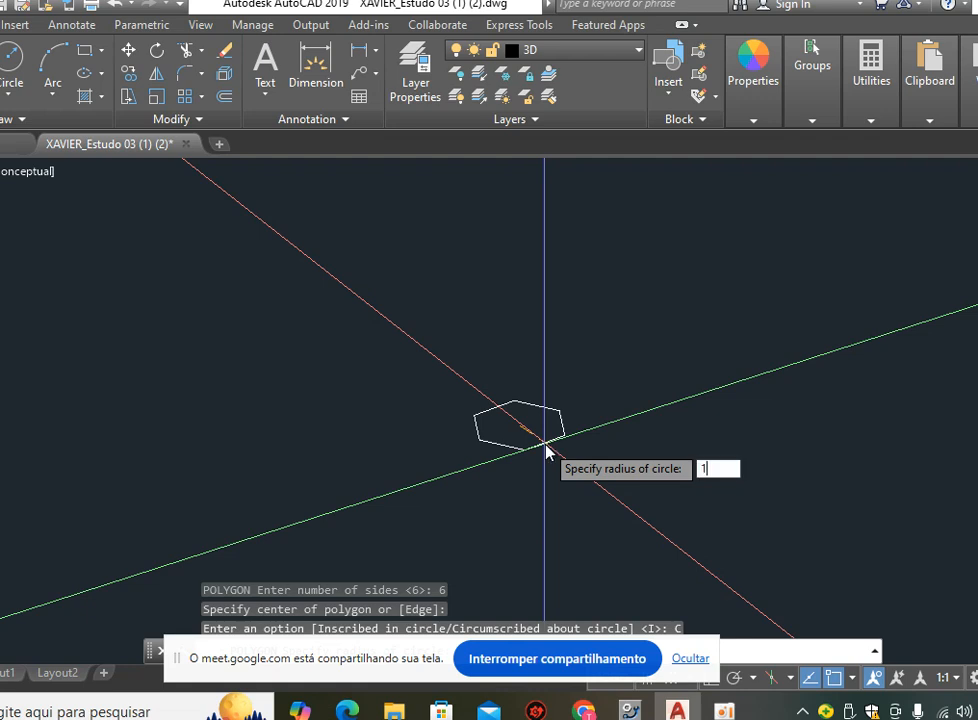
{"action": "key", "text": "Return"}
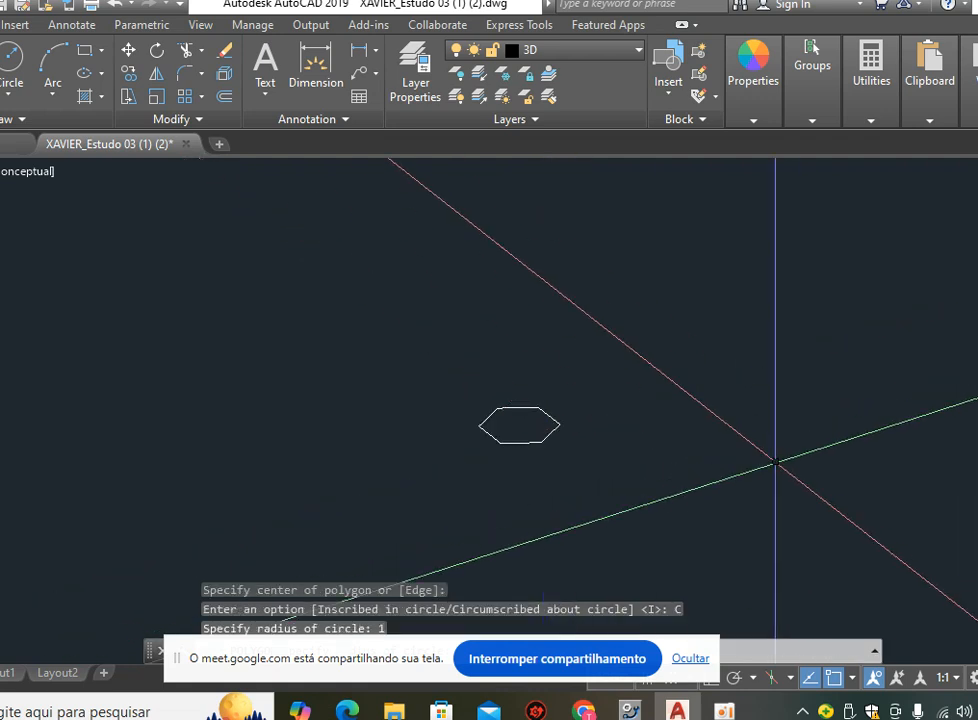
Start a polyline on the ground behind the new hexagon with a straight first segment about 50 units long, at 90°.
{"action": "middle_click_drag", "start_coordinate": [692, 425], "coordinate": [500, 391]}
{"action": "scroll", "coordinate": [481, 390], "scroll_direction": "down", "scroll_amount": 4}
{"action": "scroll", "coordinate": [456, 408], "scroll_direction": "up", "scroll_amount": 3}
{"action": "scroll", "coordinate": [446, 400], "scroll_direction": "up", "scroll_amount": 5}
{"action": "scroll", "coordinate": [346, 480], "scroll_direction": "down", "scroll_amount": 8}
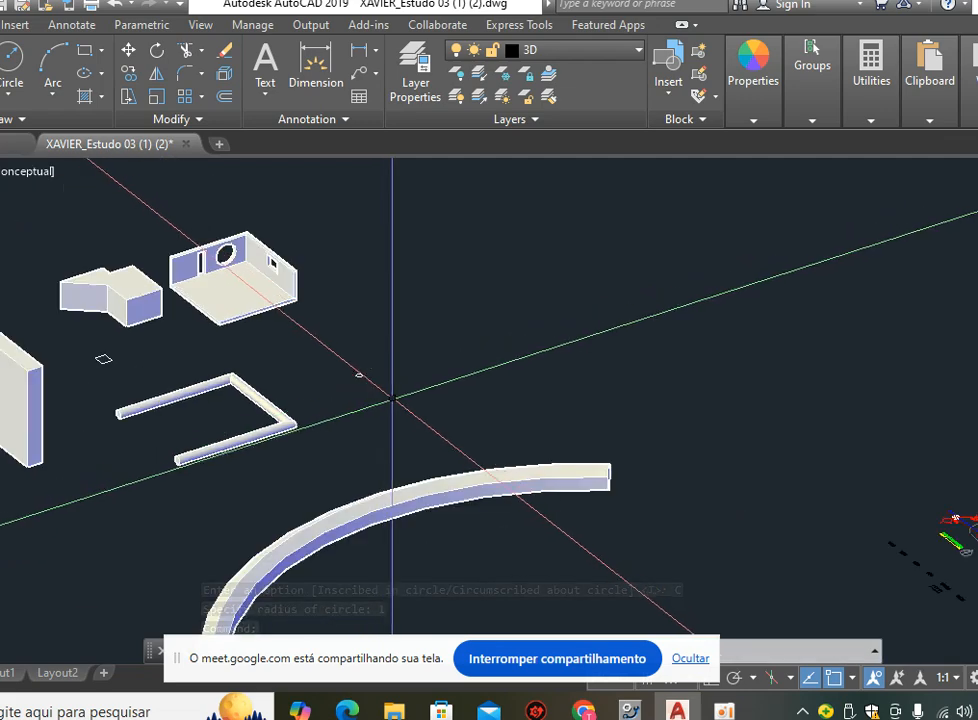
{"action": "scroll", "coordinate": [392, 400], "scroll_direction": "up", "scroll_amount": 3}
{"action": "middle_click_drag", "start_coordinate": [404, 355], "coordinate": [323, 373]}
{"action": "type", "text": "pl"}
{"action": "key", "text": "Return"}
{"action": "left_click", "coordinate": [205, 333]}
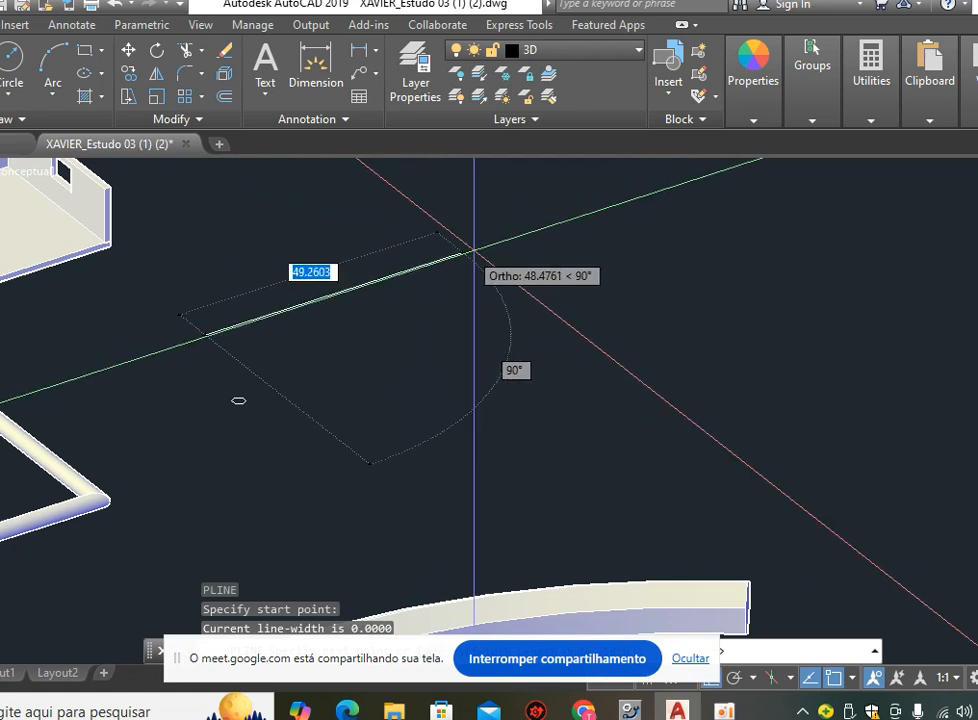
{"action": "left_click", "coordinate": [482, 248]}
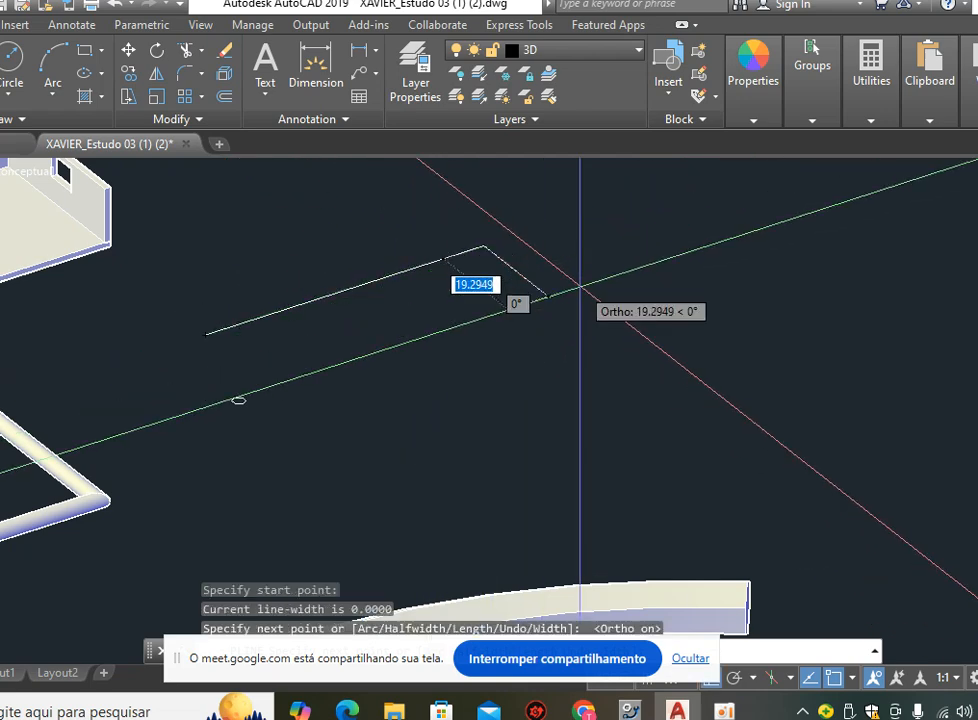
Continue the polyline with an arc placed with Ortho off, followed by a straight segment at 0° with Ortho on.
{"action": "type", "text": "a"}
{"action": "key", "text": "Return"}
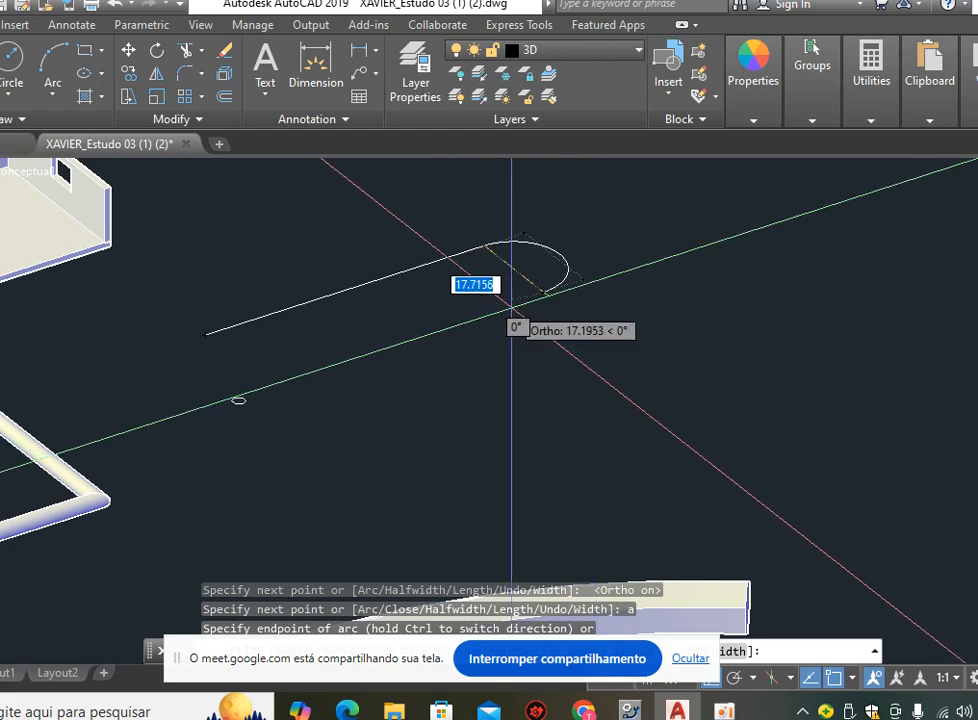
{"action": "key", "text": "F8"}
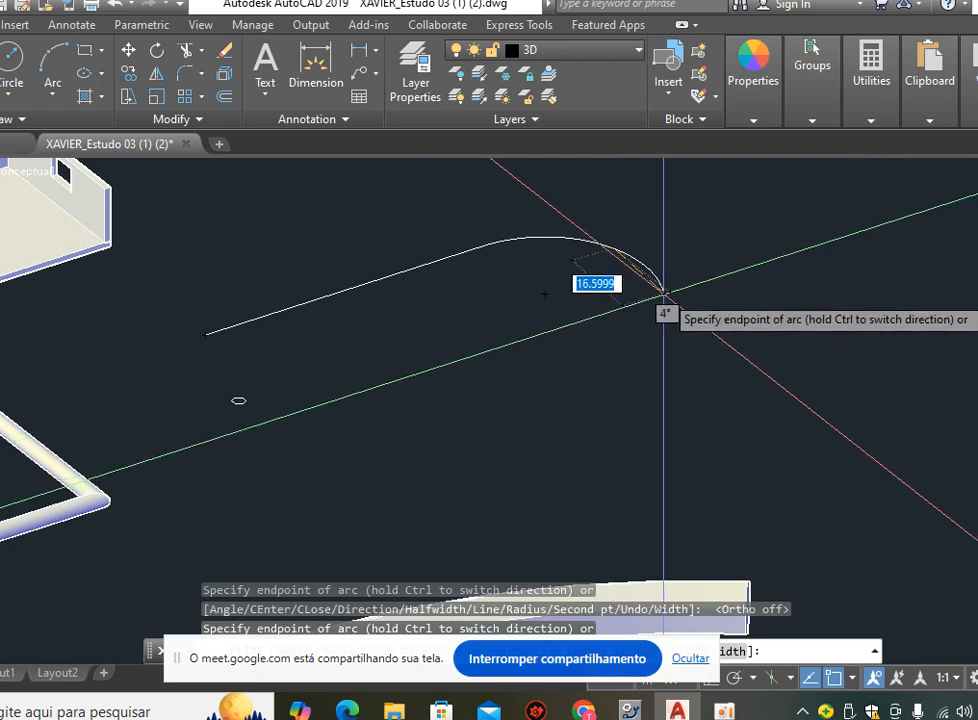
{"action": "type", "text": "l"}
{"action": "key", "text": "Return"}
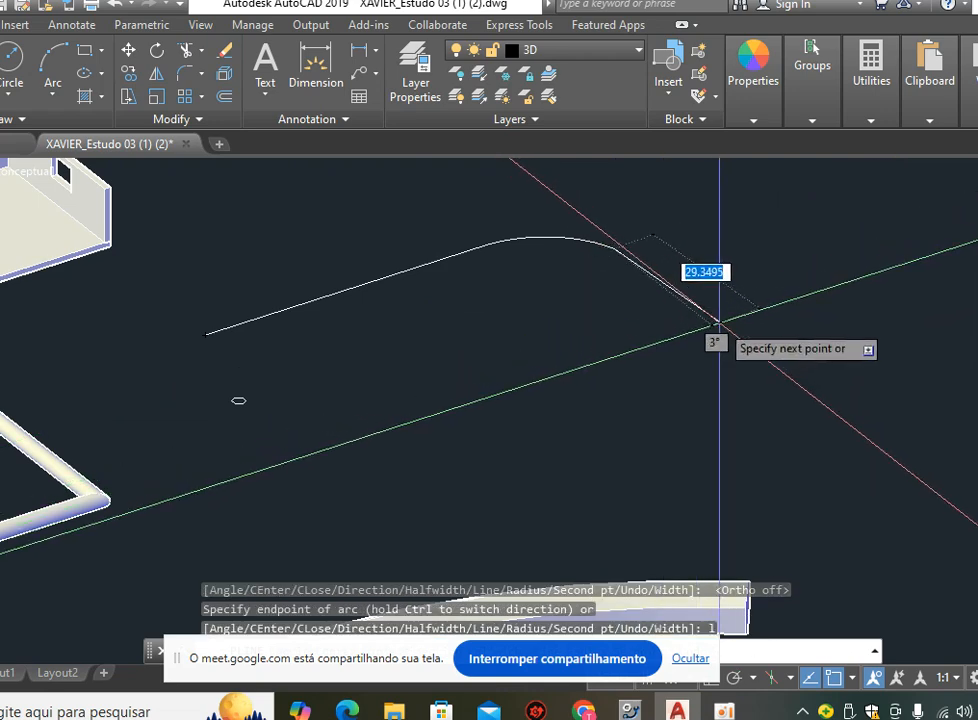
{"action": "key", "text": "F8"}
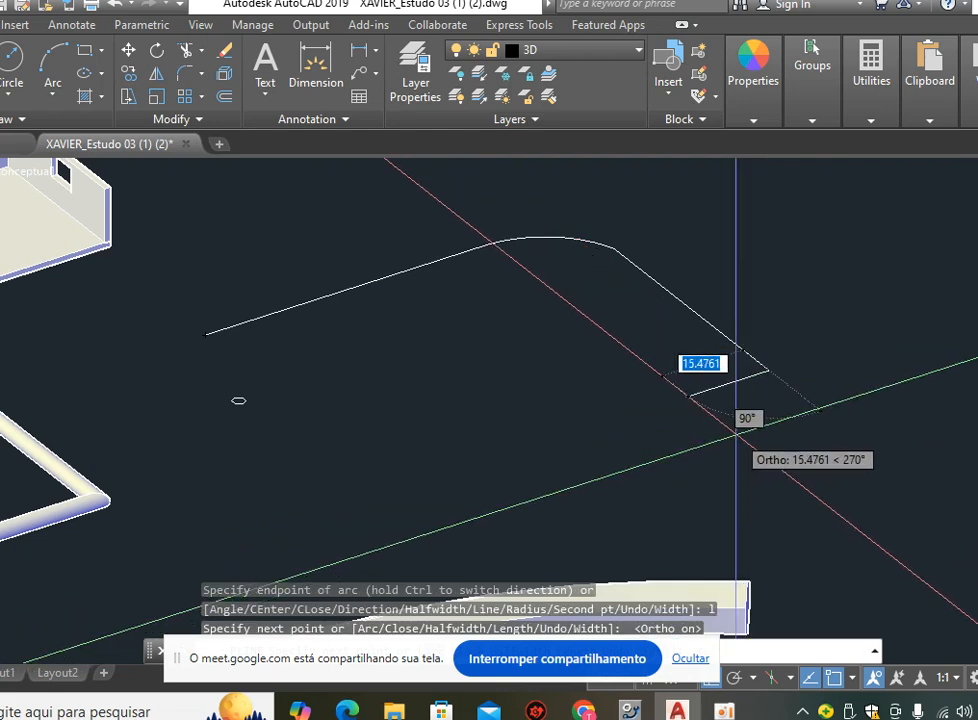
Add a second free arc and a straight end segment about 55 units long parallel to the first, and finish the polyline.
{"action": "type", "text": "a"}
{"action": "key", "text": "Return"}
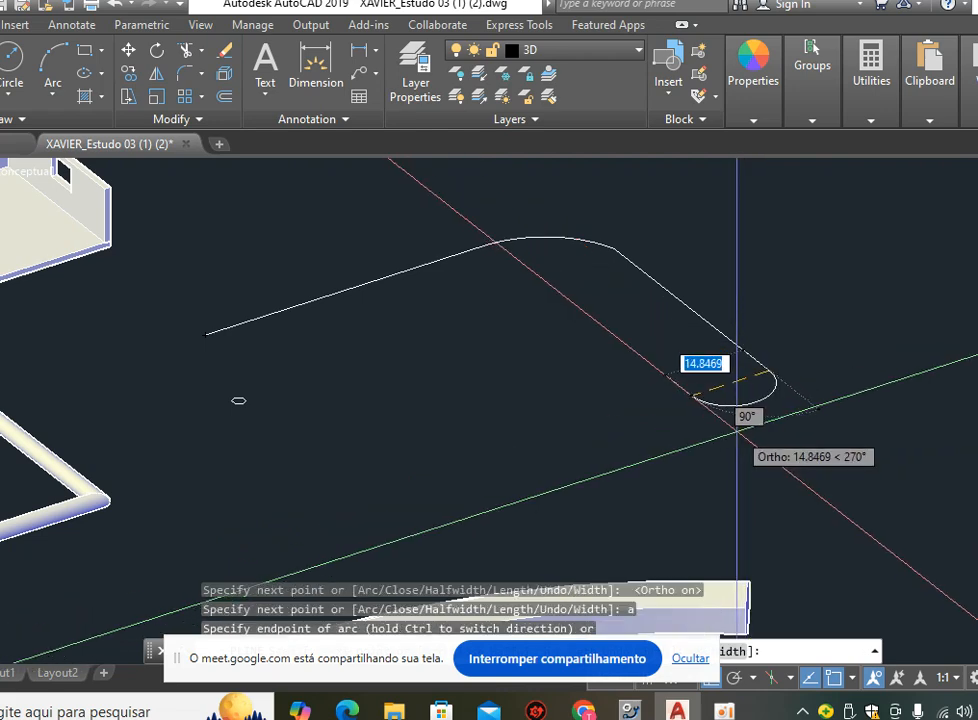
{"action": "key", "text": "F8"}
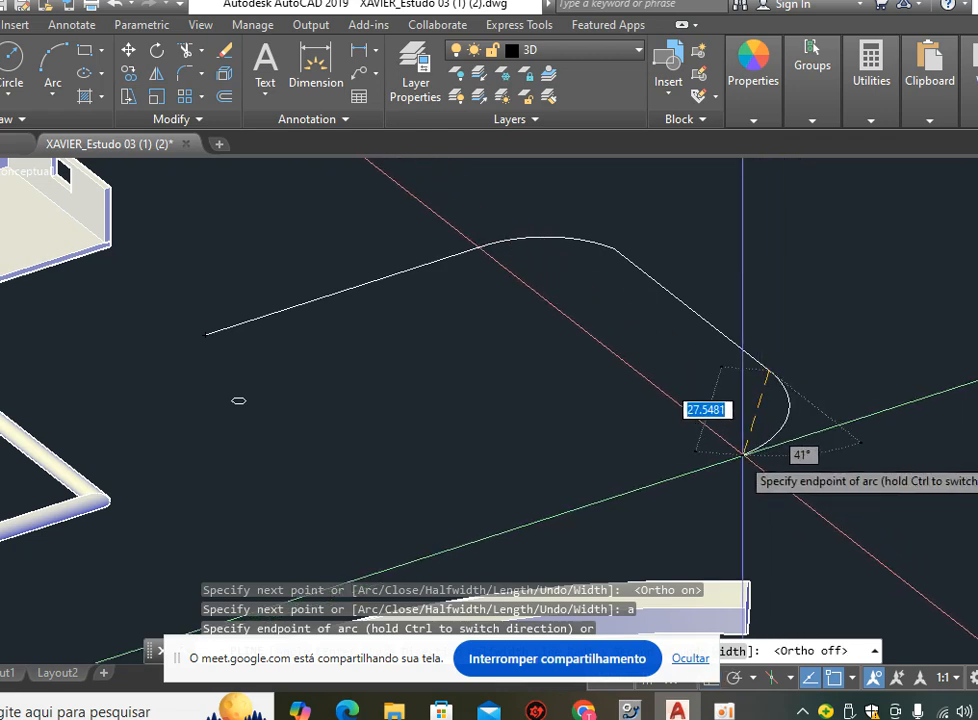
{"action": "left_click", "coordinate": [728, 458]}
{"action": "type", "text": "l"}
{"action": "key", "text": "Return"}
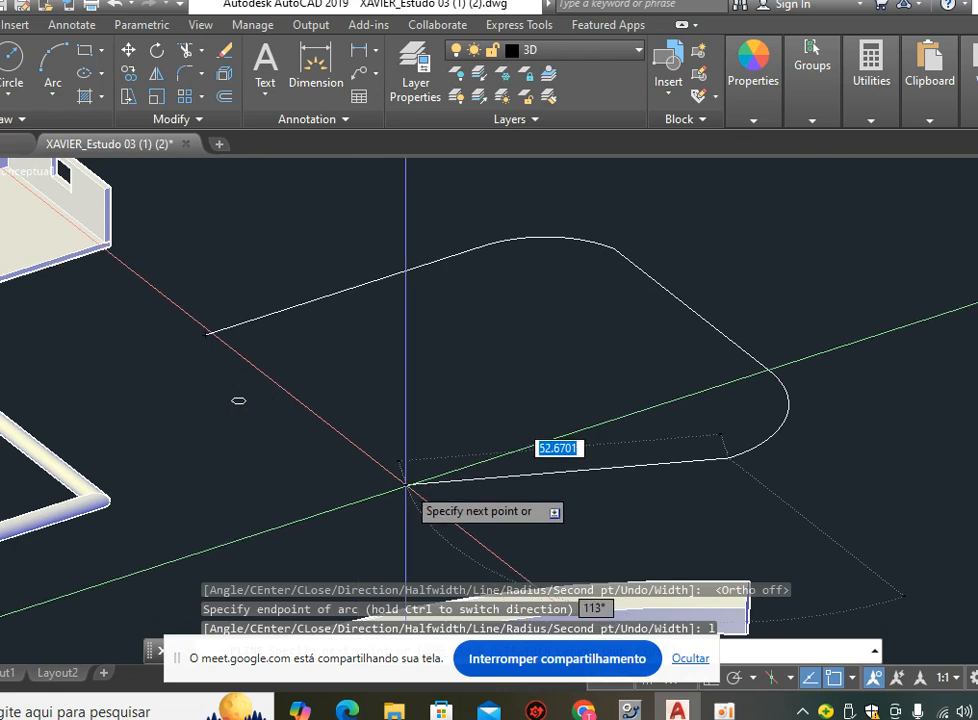
{"action": "key", "text": "F8"}
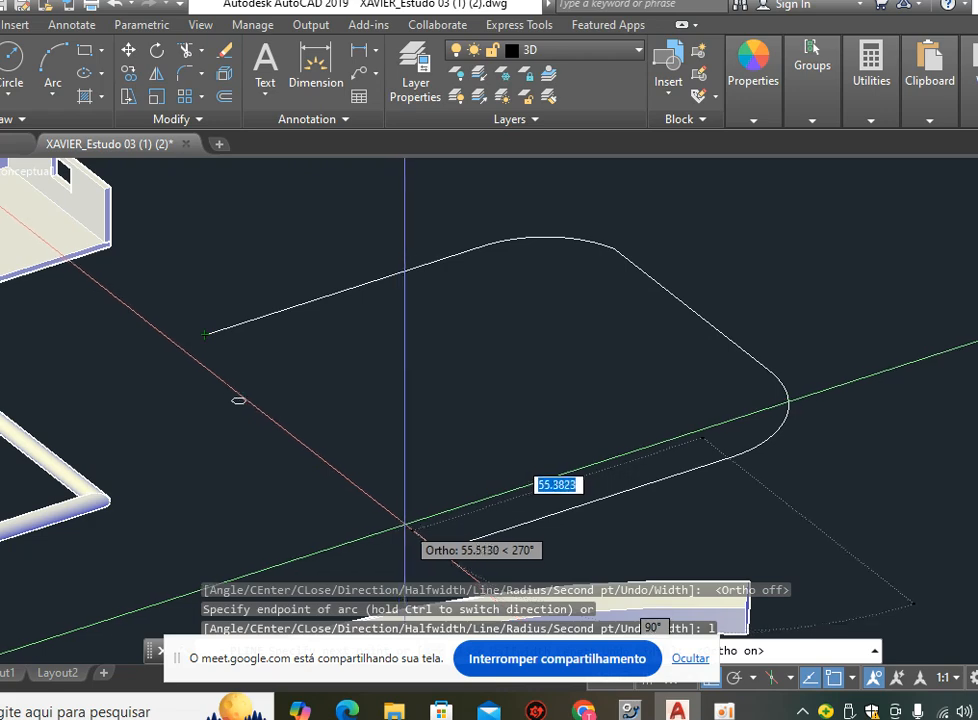
{"action": "key", "text": "Return"}
{"action": "key", "text": "F8"}
{"action": "key", "text": "Escape"}
Sweep the small hexagon along the rounded U-shaped polyline to form a solid hexagonal tube.
{"action": "middle_click_drag", "start_coordinate": [427, 375], "coordinate": [361, 370]}
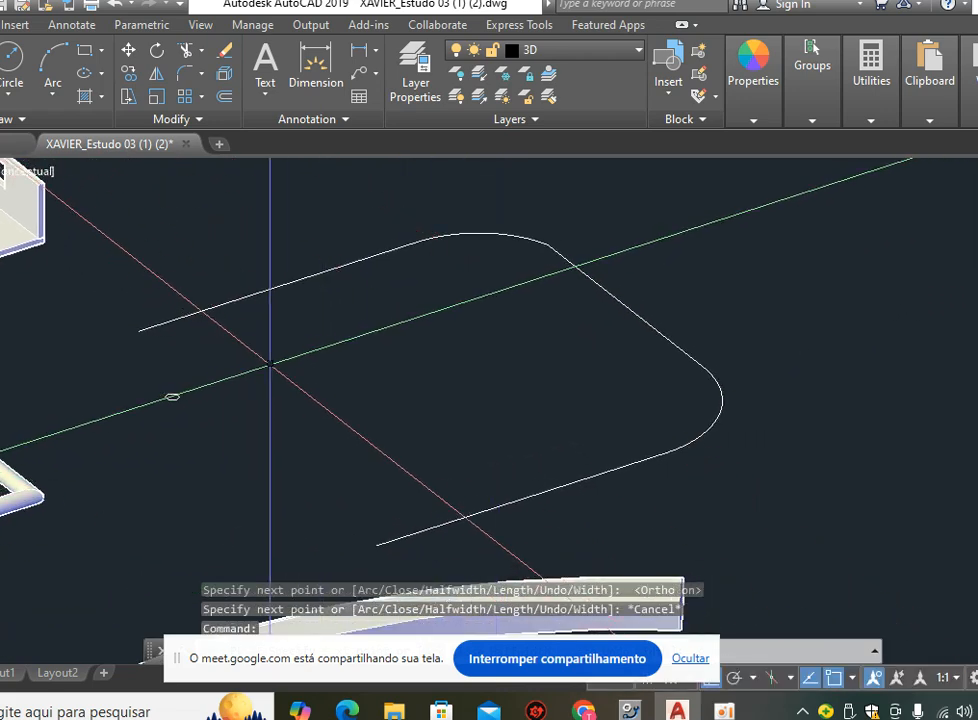
{"action": "type", "text": "sw"}
{"action": "key", "text": "Return"}
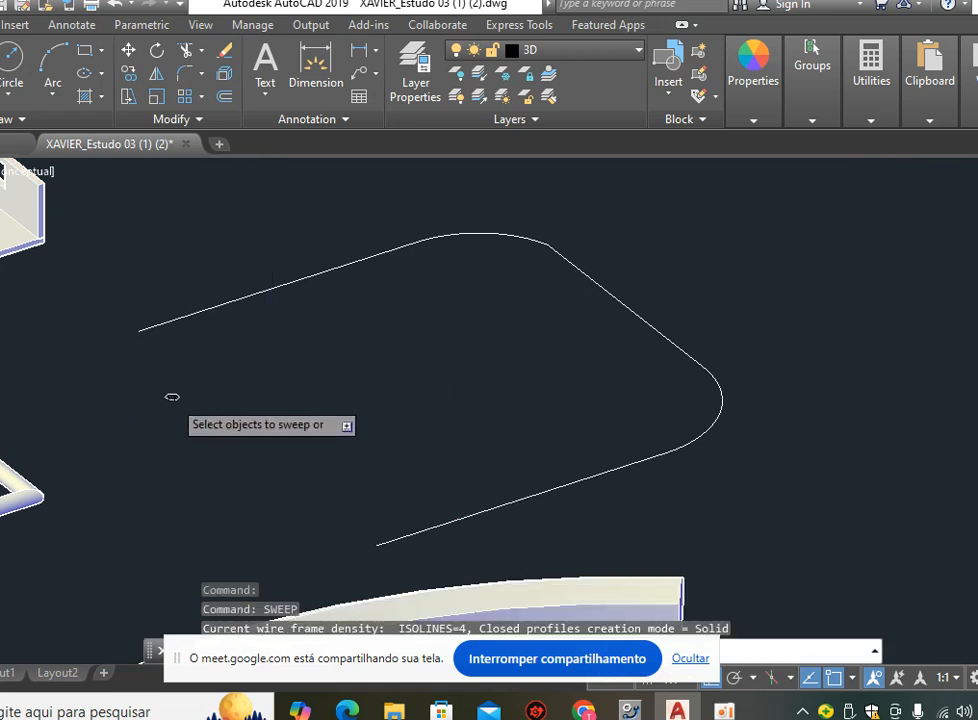
{"action": "left_click", "coordinate": [172, 397]}
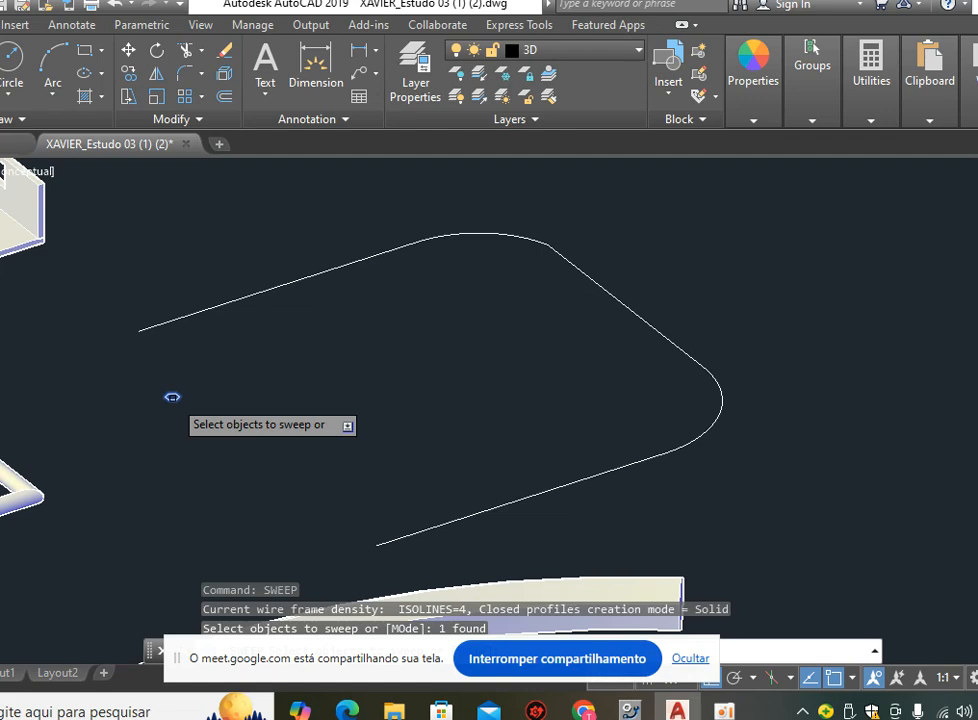
{"action": "key", "text": "Return"}
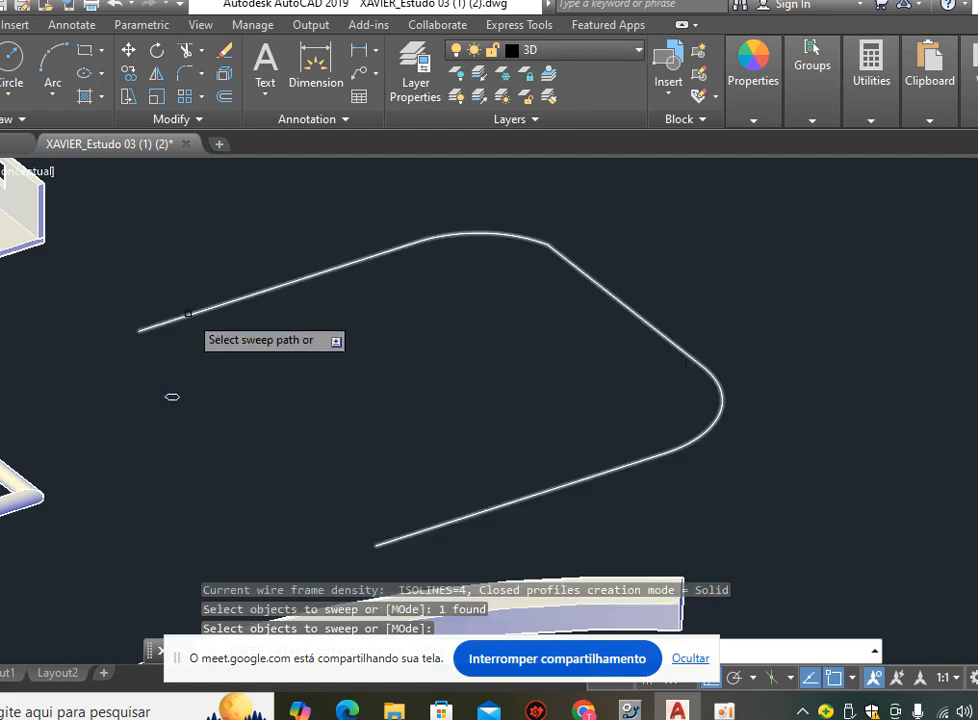
{"action": "left_click", "coordinate": [140, 329]}
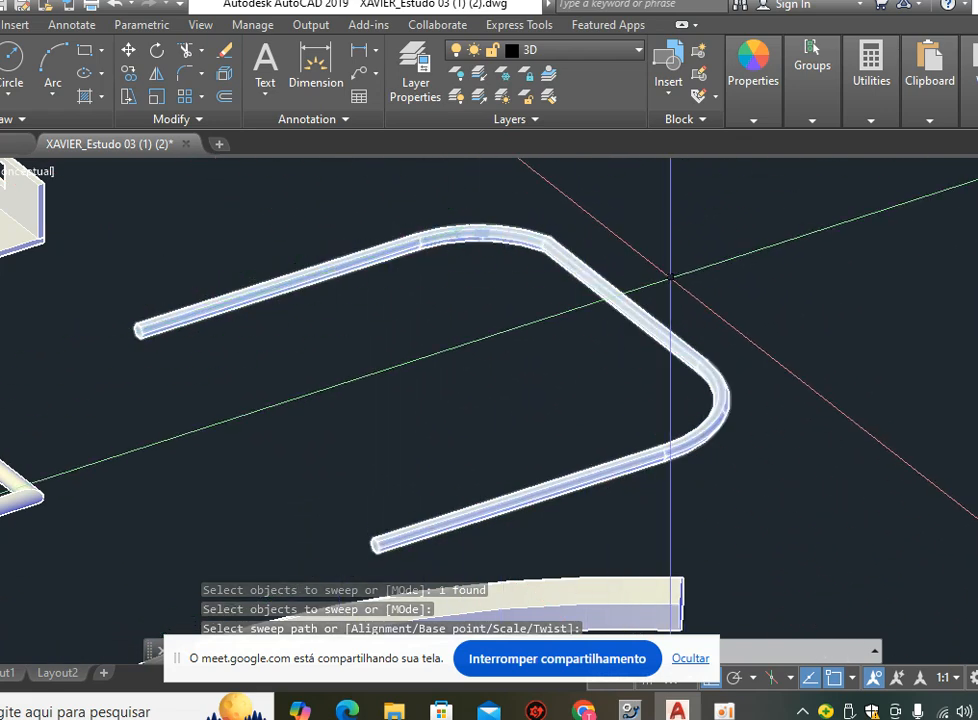
Examine the new hexagonal tube's rounded bends and open ends, and its full shape alongside the other solids.
{"action": "scroll", "coordinate": [714, 407], "scroll_direction": "up", "scroll_amount": 5}
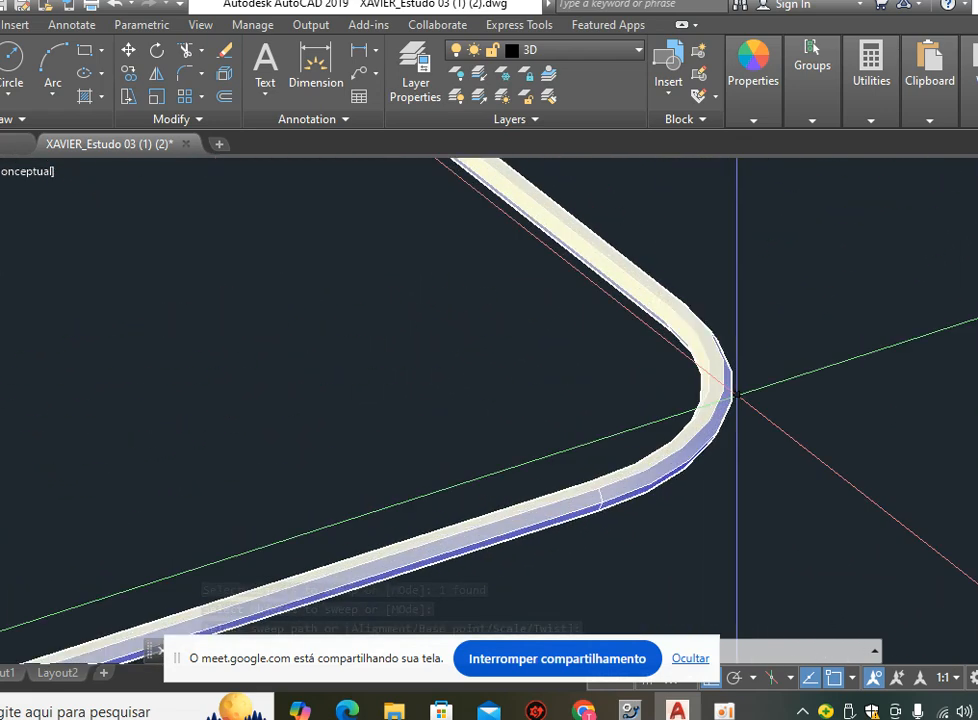
{"action": "scroll", "coordinate": [733, 394], "scroll_direction": "down", "scroll_amount": 6}
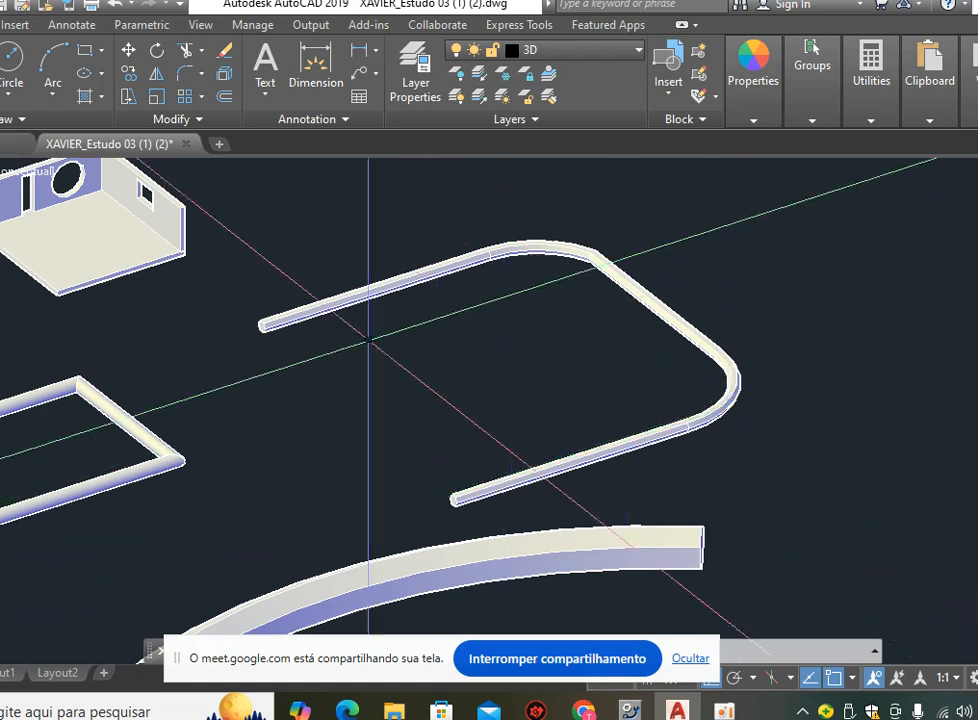
{"action": "scroll", "coordinate": [295, 335], "scroll_direction": "up", "scroll_amount": 5}
{"action": "scroll", "coordinate": [312, 280], "scroll_direction": "down", "scroll_amount": 10}
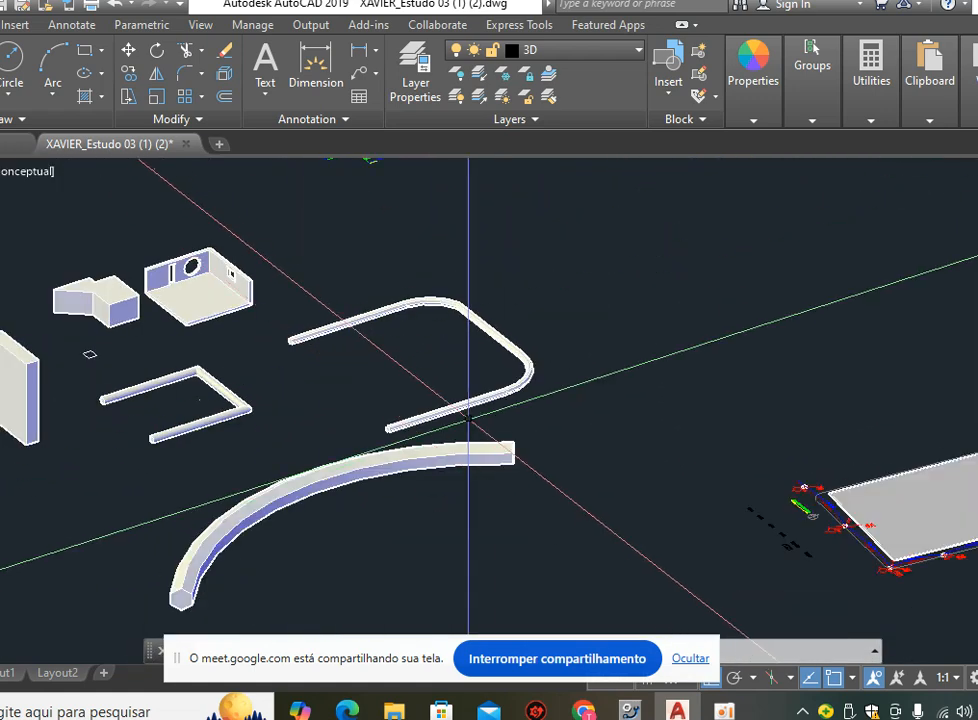
{"action": "middle_click_drag", "start_coordinate": [351, 327], "coordinate": [397, 332]}
Draw a circle of radius 0.7 at the centre of the small square between the tall box and the L-shaped block.
{"action": "scroll", "coordinate": [291, 374], "scroll_direction": "up", "scroll_amount": 5}
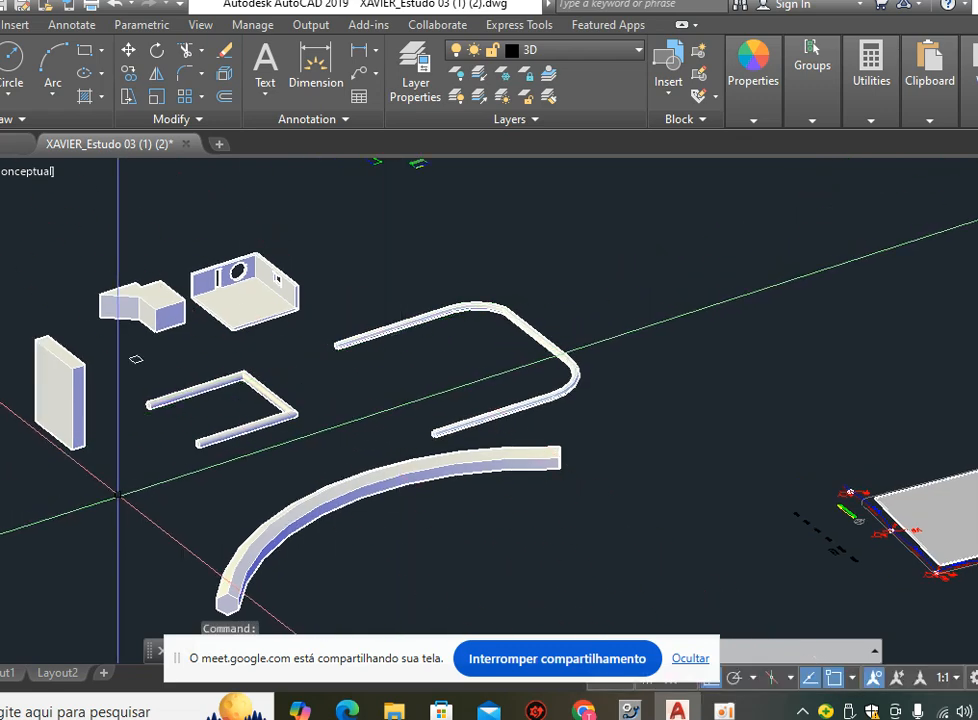
{"action": "middle_click_drag", "start_coordinate": [291, 374], "coordinate": [337, 375]}
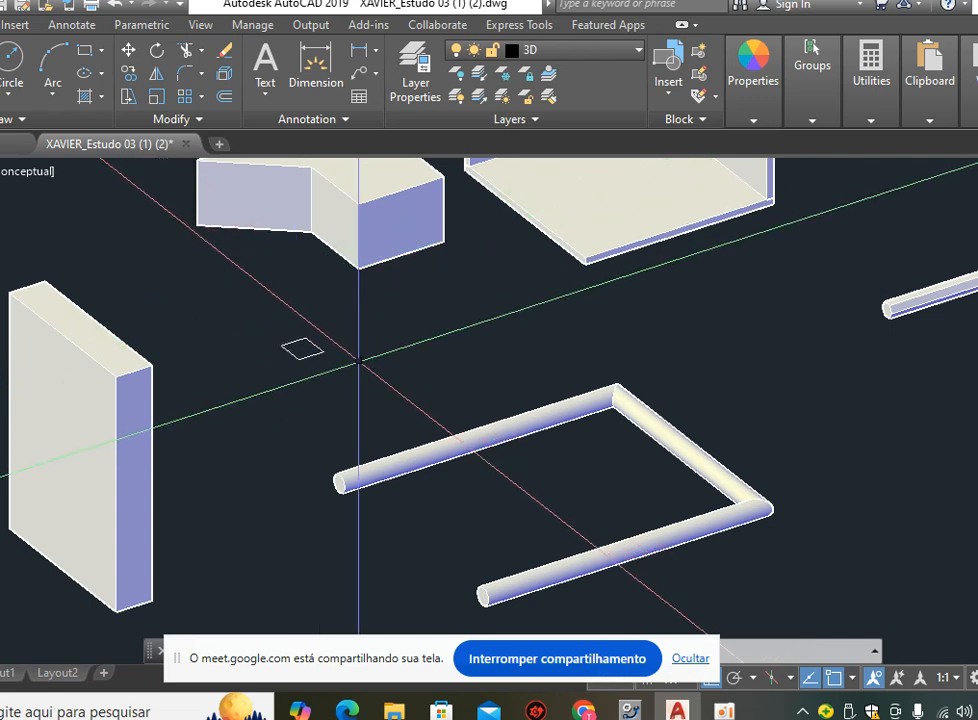
{"action": "type", "text": "c"}
{"action": "key", "text": "Return"}
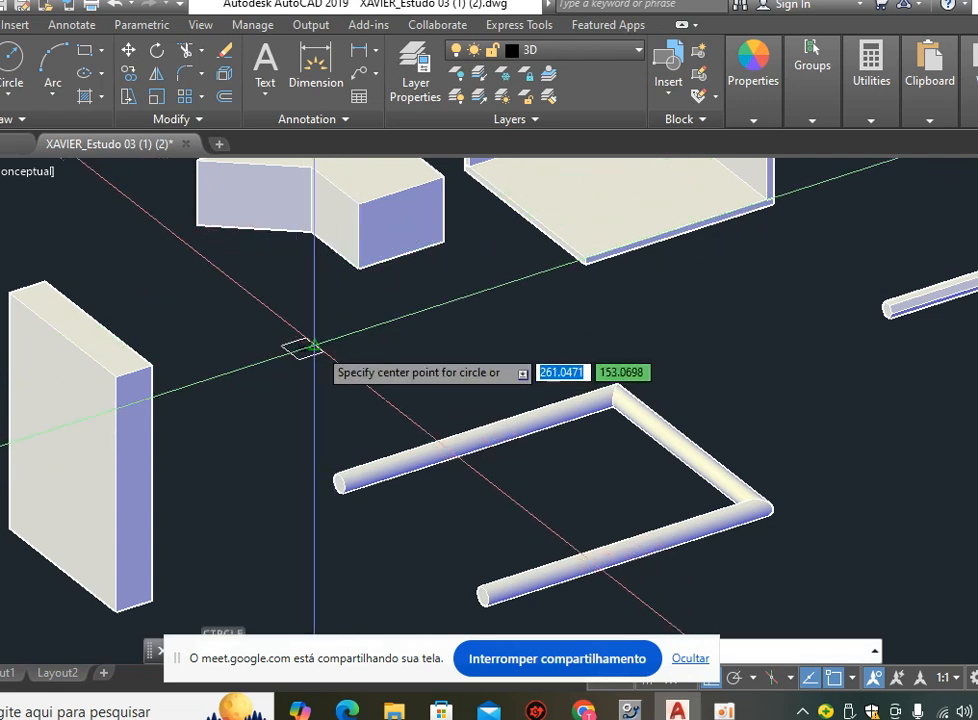
{"action": "scroll", "coordinate": [320, 355], "scroll_direction": "up", "scroll_amount": 4}
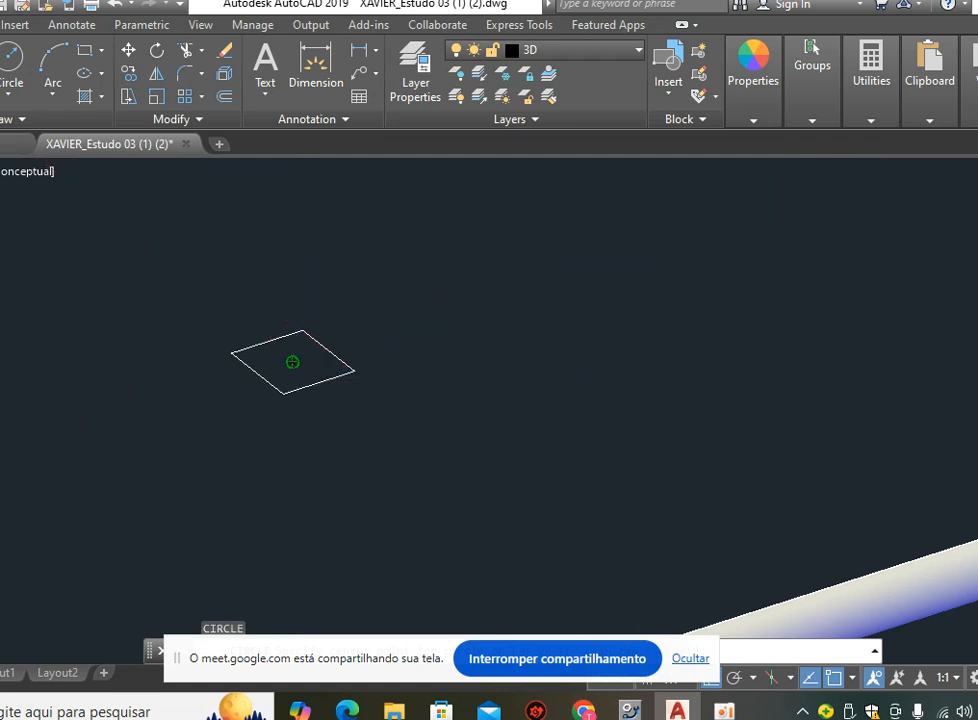
{"action": "left_click", "coordinate": [292, 360]}
{"action": "scroll", "coordinate": [292, 360], "scroll_direction": "up", "scroll_amount": 3}
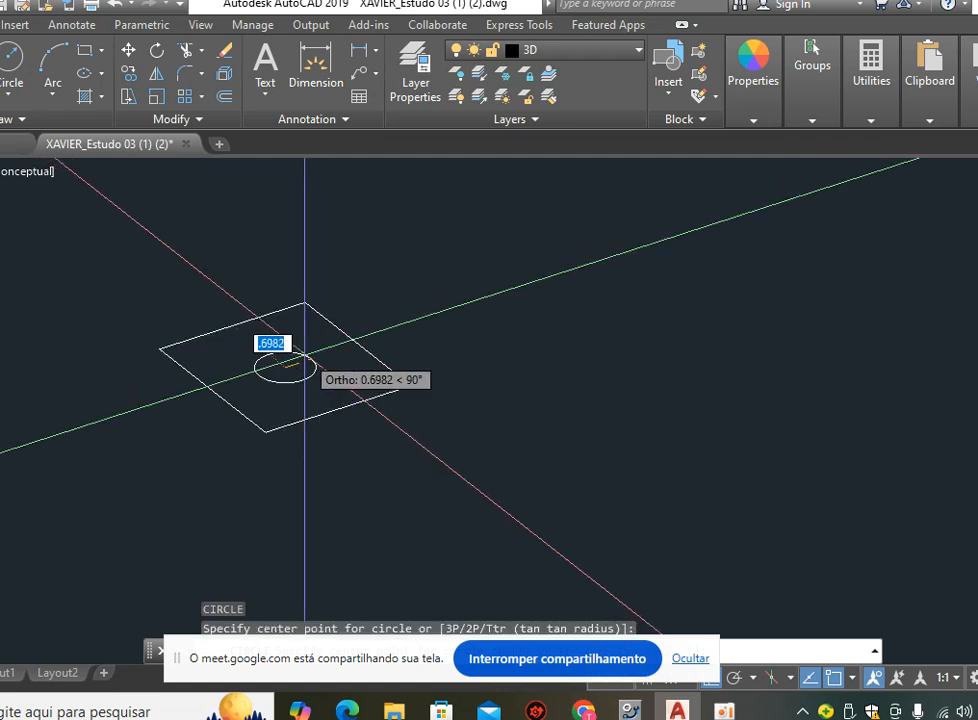
{"action": "key", "text": "Return"}
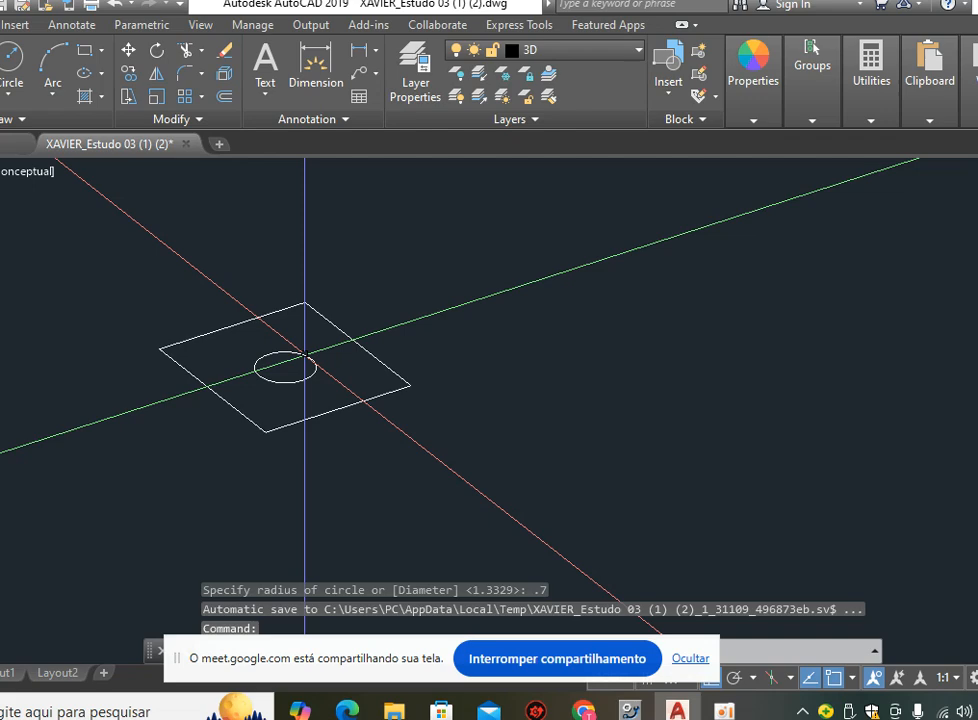
Move the circle 16 units straight up along the Z axis above the small square.
{"action": "type", "text": "m"}
{"action": "key", "text": "Return"}
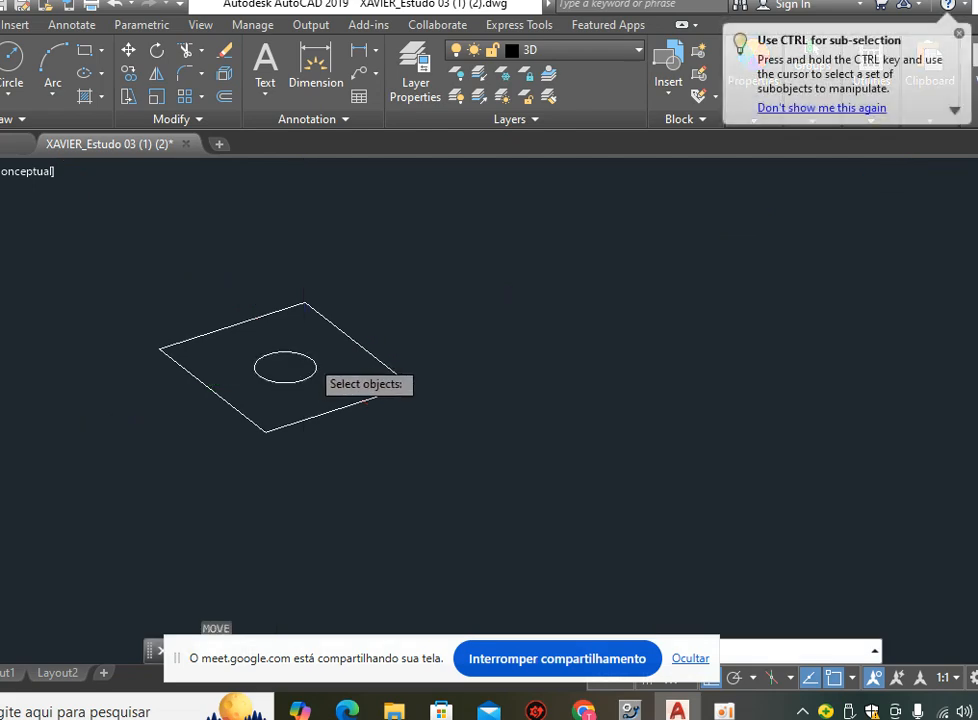
{"action": "left_click", "coordinate": [298, 354]}
{"action": "scroll", "coordinate": [300, 356], "scroll_direction": "down", "scroll_amount": 3}
{"action": "key", "text": "Return"}
{"action": "left_click", "coordinate": [397, 479]}
{"action": "middle_click_drag", "start_coordinate": [405, 288], "coordinate": [423, 478]}
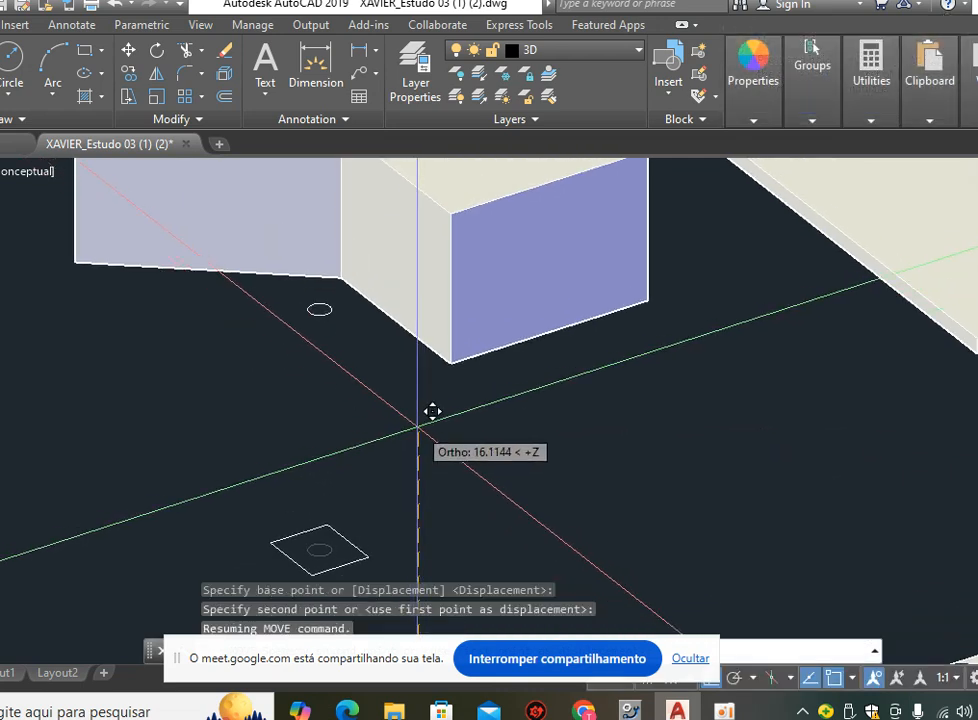
{"action": "type", "text": "16"}
{"action": "key", "text": "Return"}
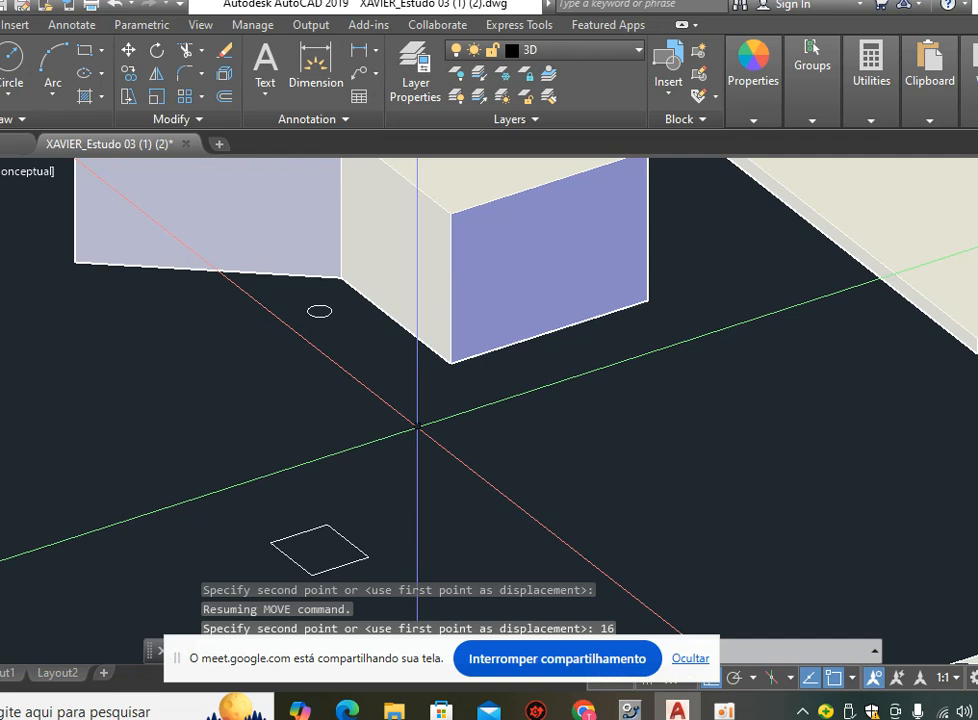
{"action": "middle_click_drag", "start_coordinate": [498, 485], "coordinate": [519, 444]}
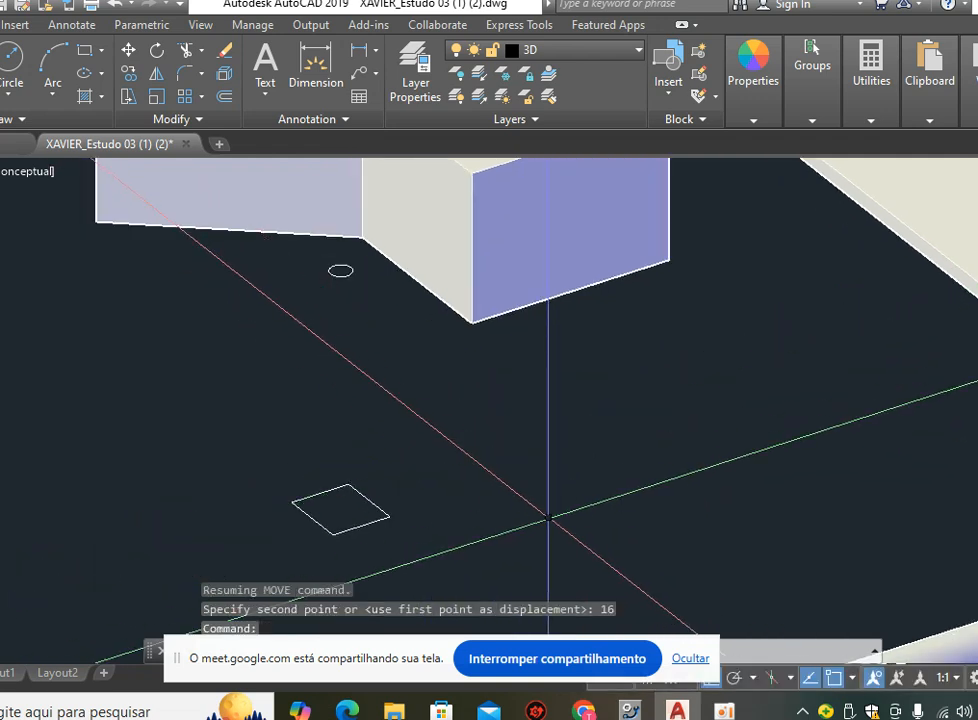
{"action": "type", "text": "t"}
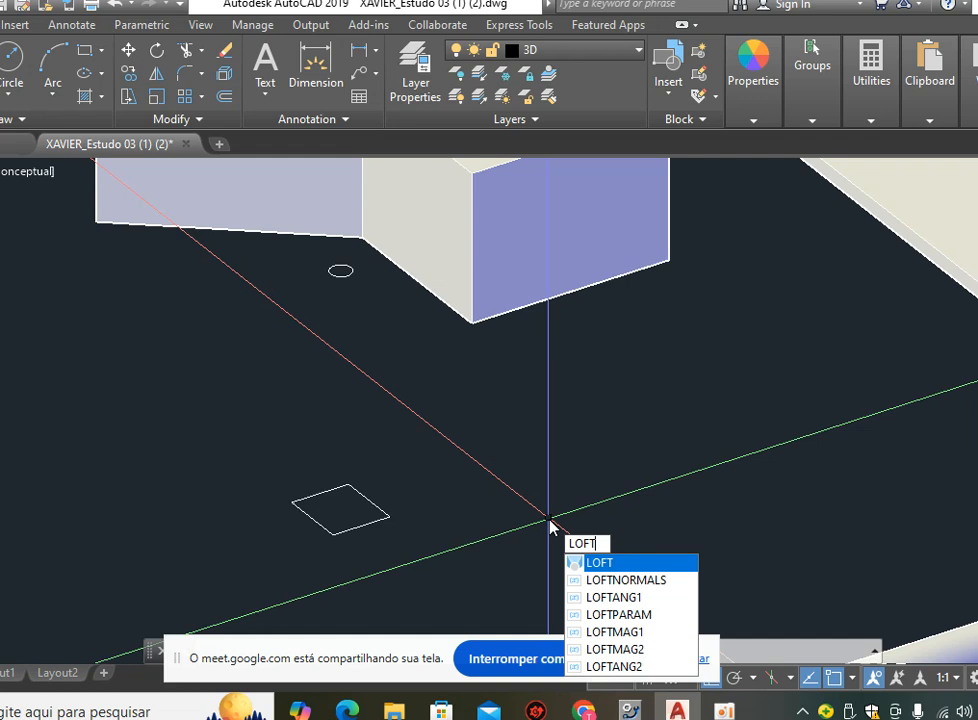
{"action": "key", "text": "Return"}
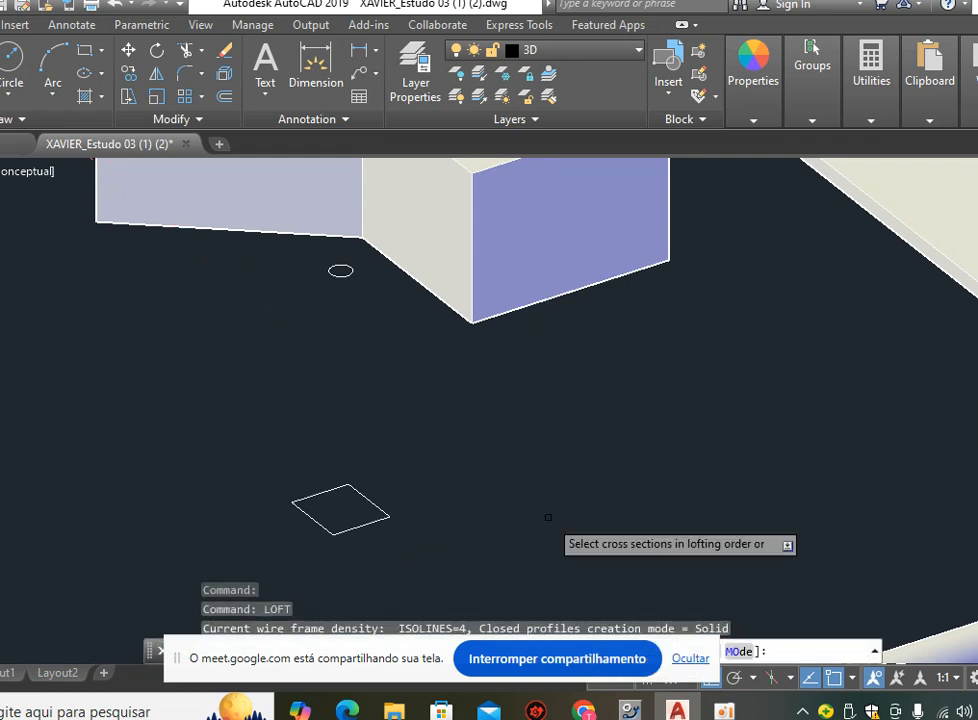
{"action": "left_click", "coordinate": [372, 502]}
{"action": "left_click", "coordinate": [348, 272]}
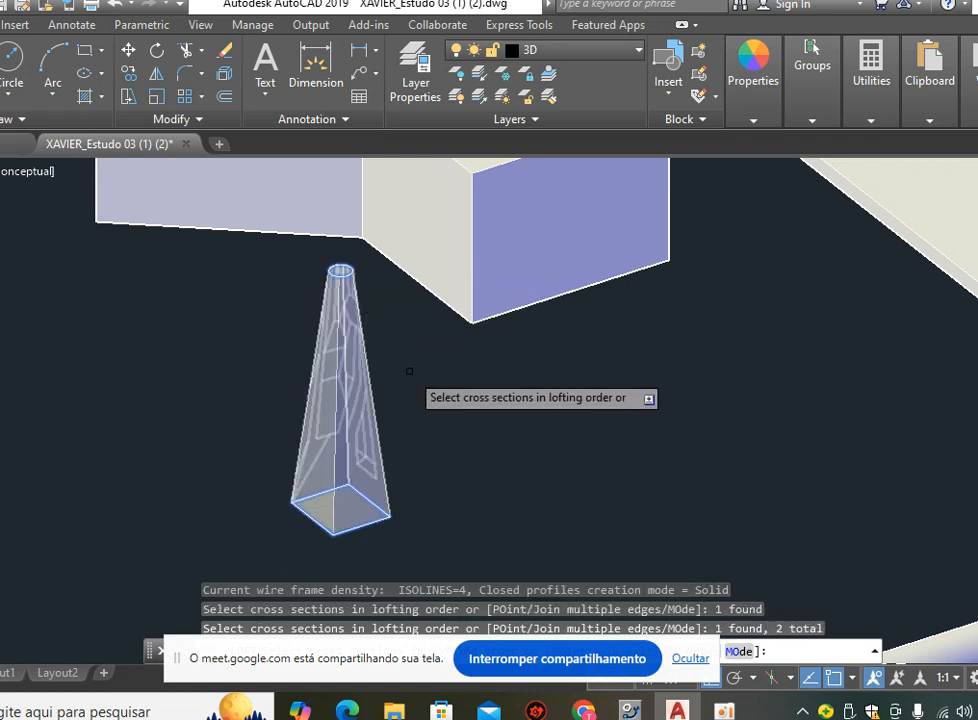
{"action": "key", "text": "Return"}
{"action": "key", "text": "Escape"}
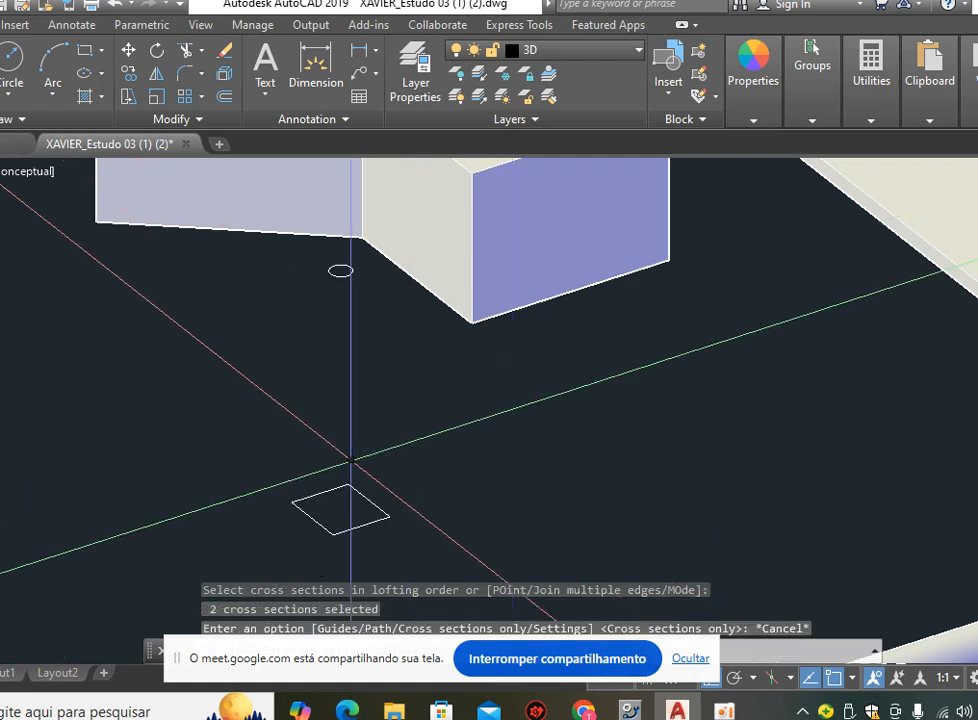
Loft from the small square up to the raised circle using cross sections only, forming a tapered solid.
{"action": "type", "text": "lo"}
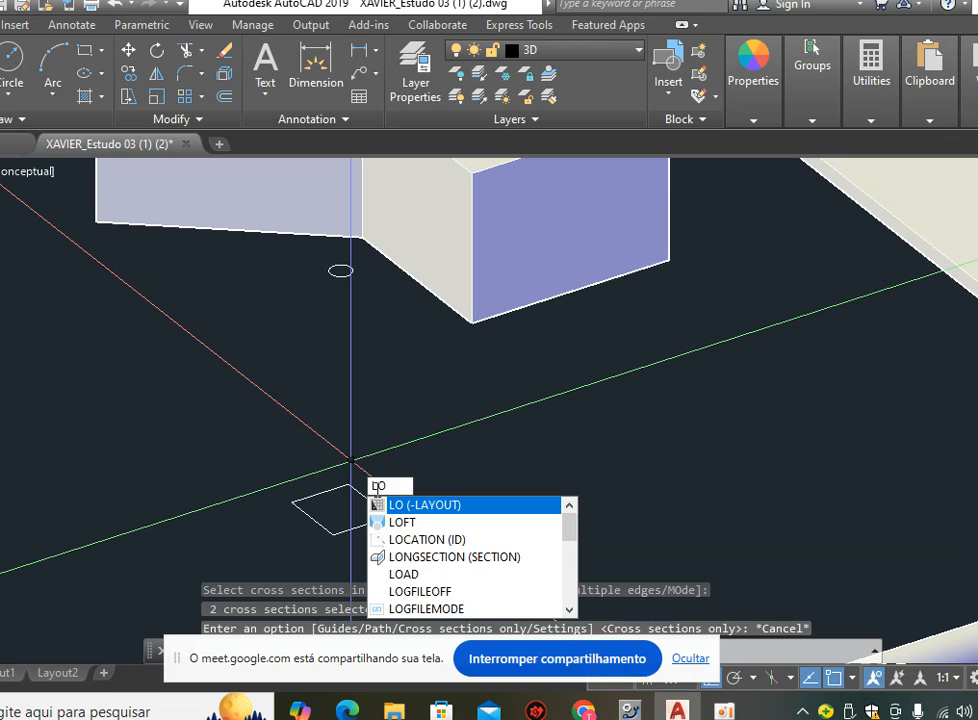
{"action": "type", "text": "f"}
{"action": "key", "text": "Return"}
{"action": "left_click", "coordinate": [381, 527]}
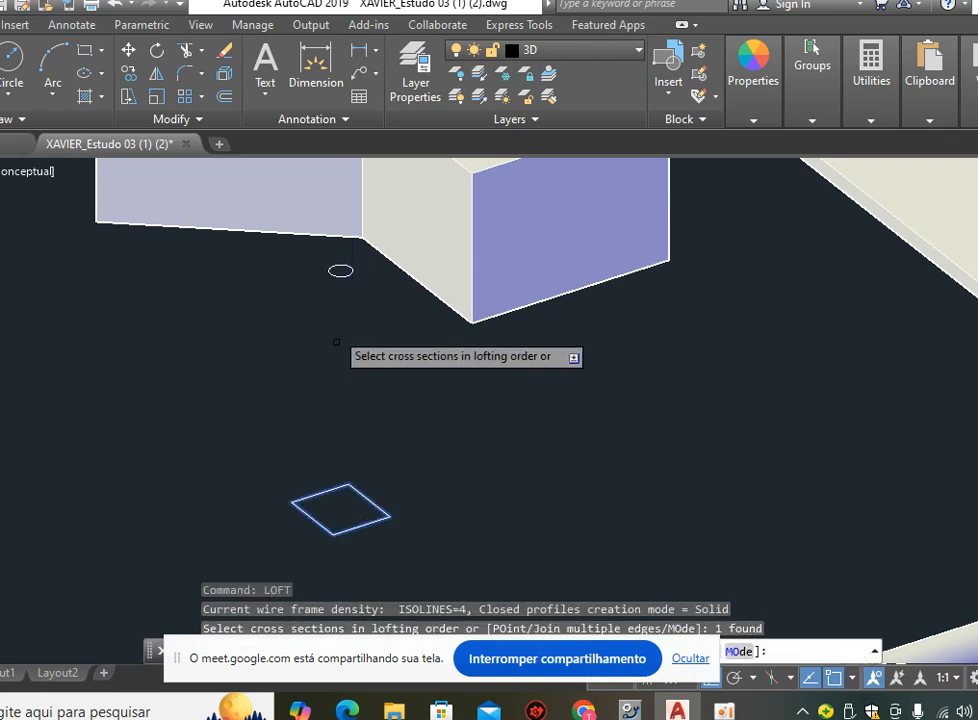
{"action": "left_click", "coordinate": [340, 270]}
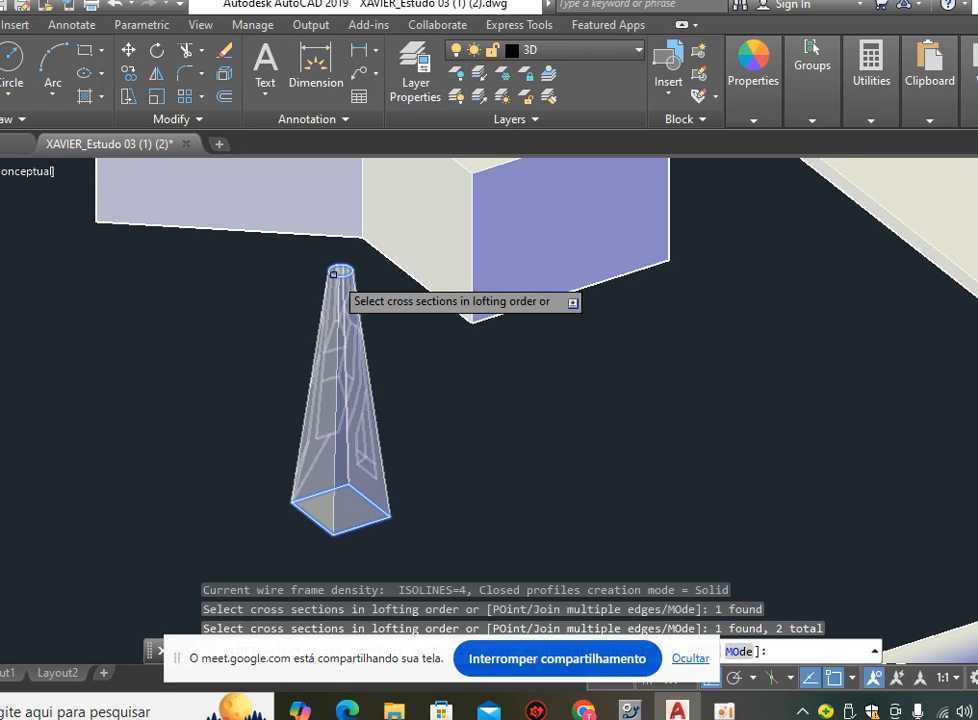
{"action": "key", "text": "Return"}
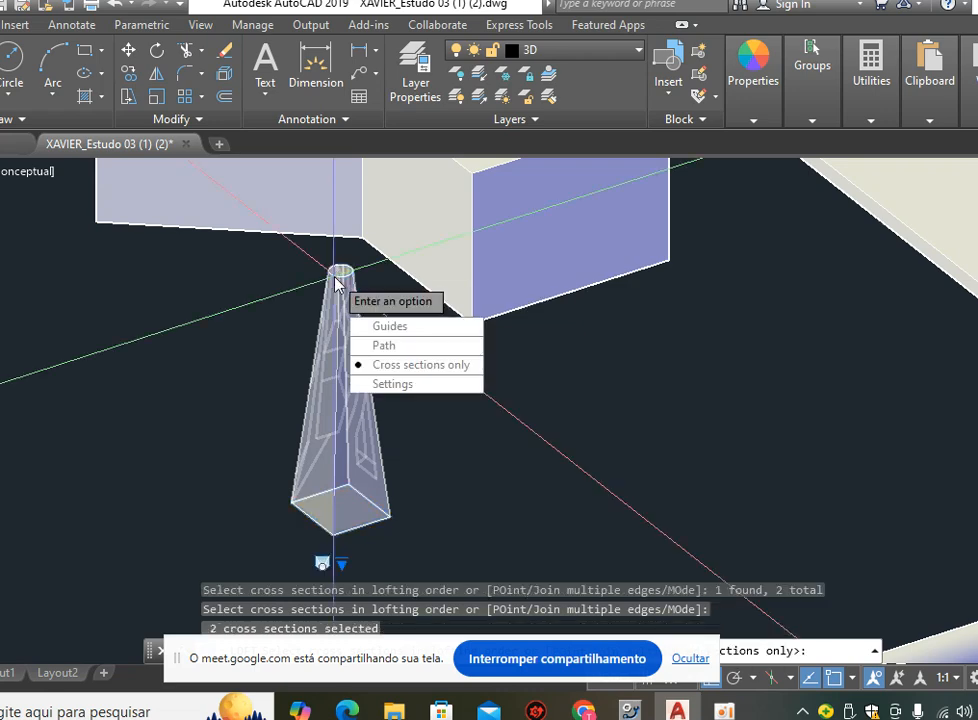
{"action": "key", "text": "Return"}
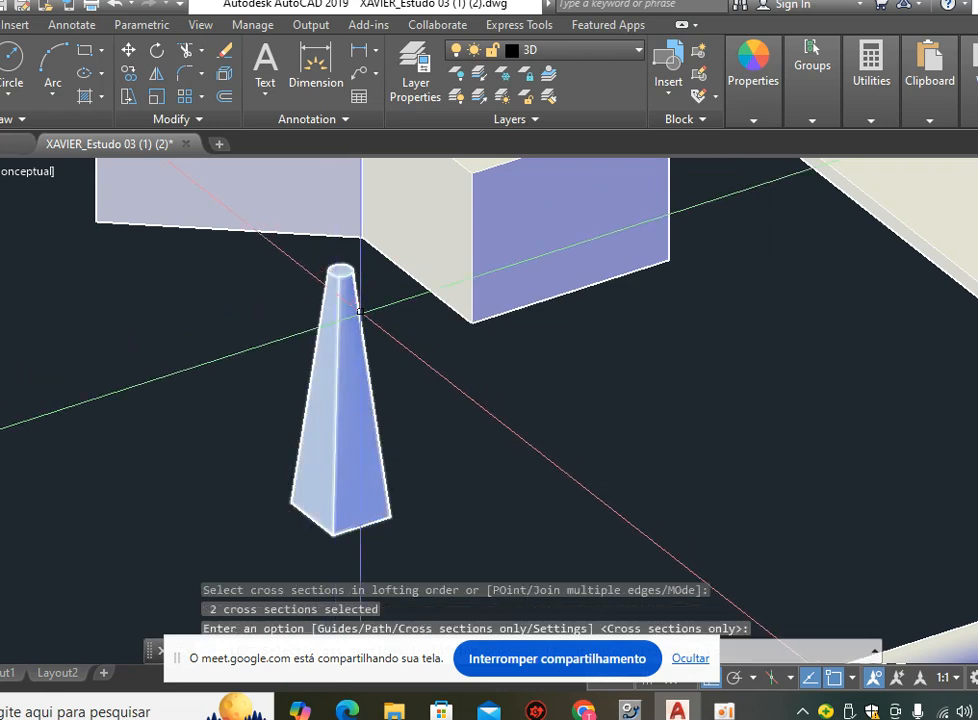
Examine the lofted solid's square base and tapering faces up close and beside the neighbouring solids.
{"action": "scroll", "coordinate": [304, 533], "scroll_direction": "up", "scroll_amount": 3}
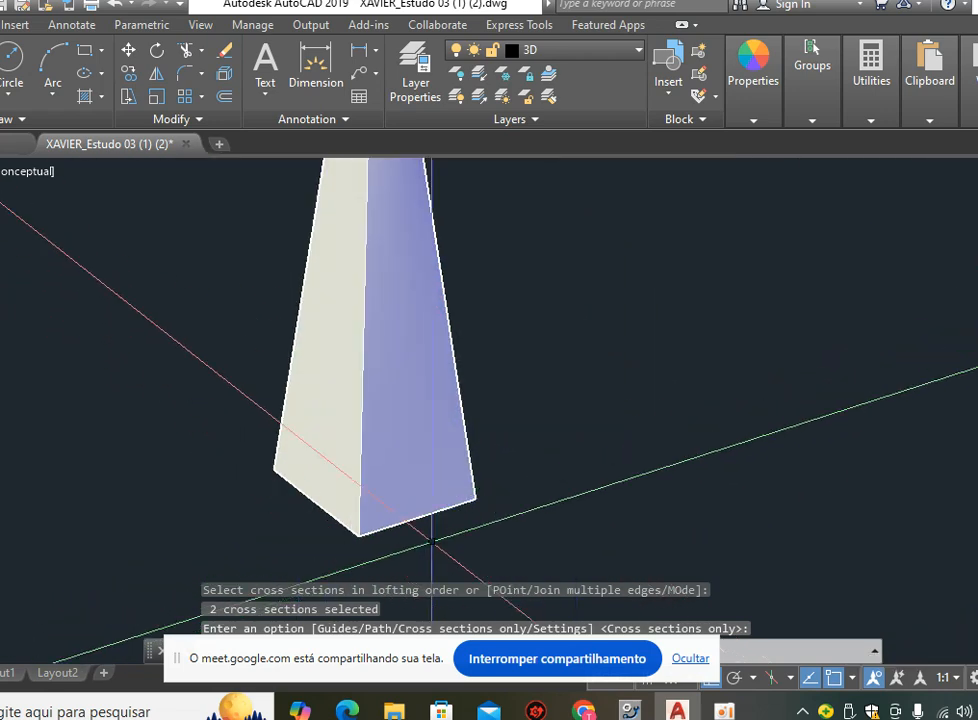
{"action": "middle_click_drag", "start_coordinate": [516, 311], "coordinate": [530, 594]}
{"action": "middle_click_drag", "start_coordinate": [407, 333], "coordinate": [437, 298], "text": "shift"}
{"action": "scroll", "coordinate": [437, 298], "scroll_direction": "down", "scroll_amount": 6}
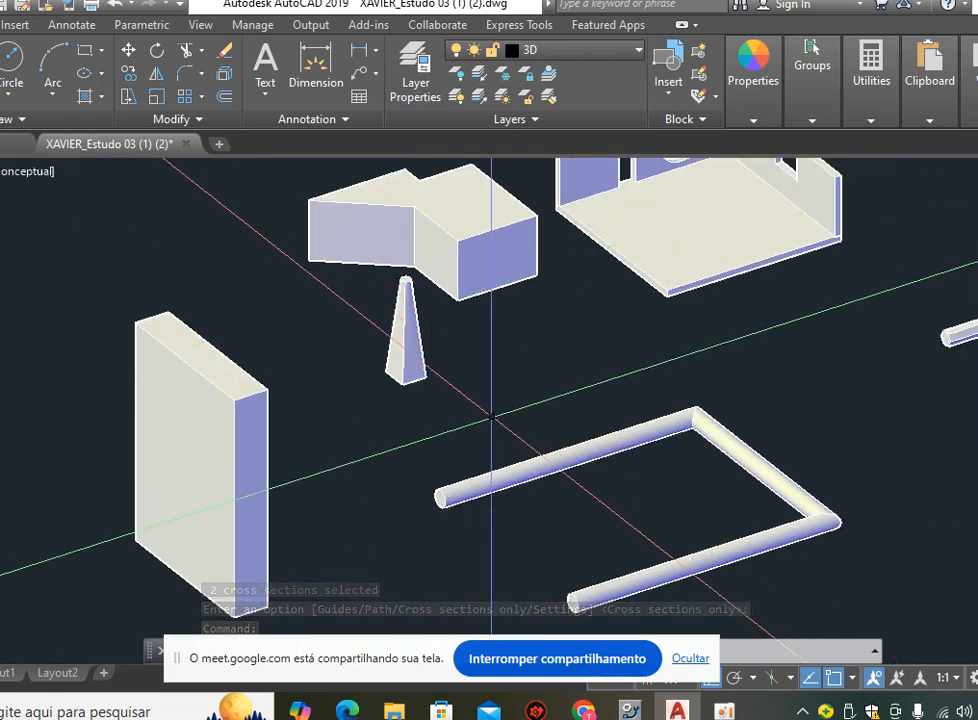
{"action": "middle_click_drag", "start_coordinate": [491, 369], "coordinate": [410, 404]}
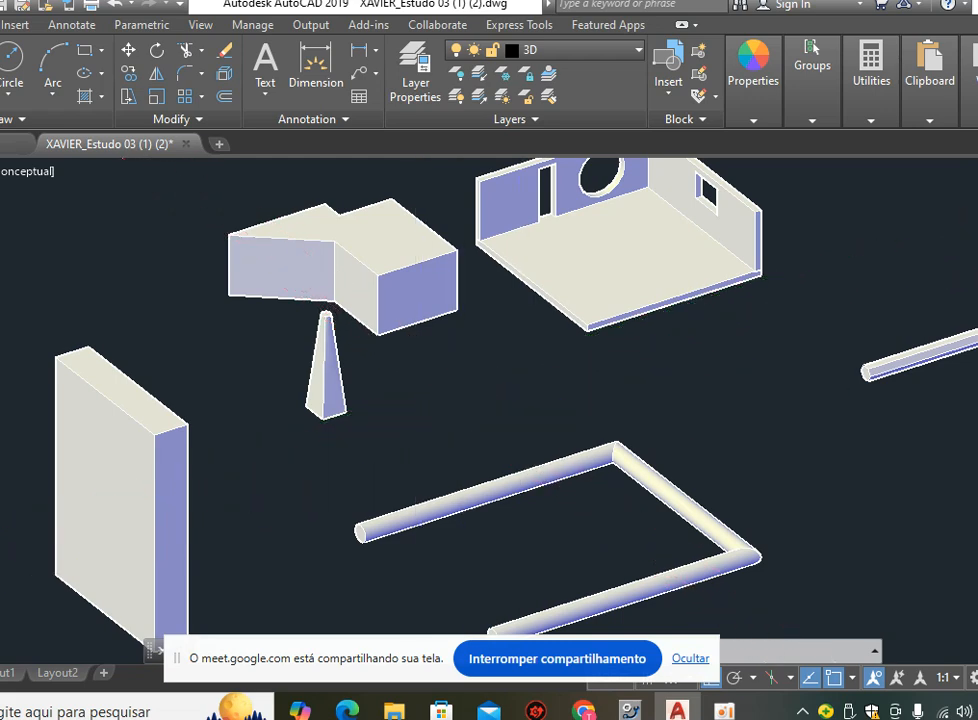
{"action": "middle_click_drag", "start_coordinate": [515, 402], "coordinate": [528, 439]}
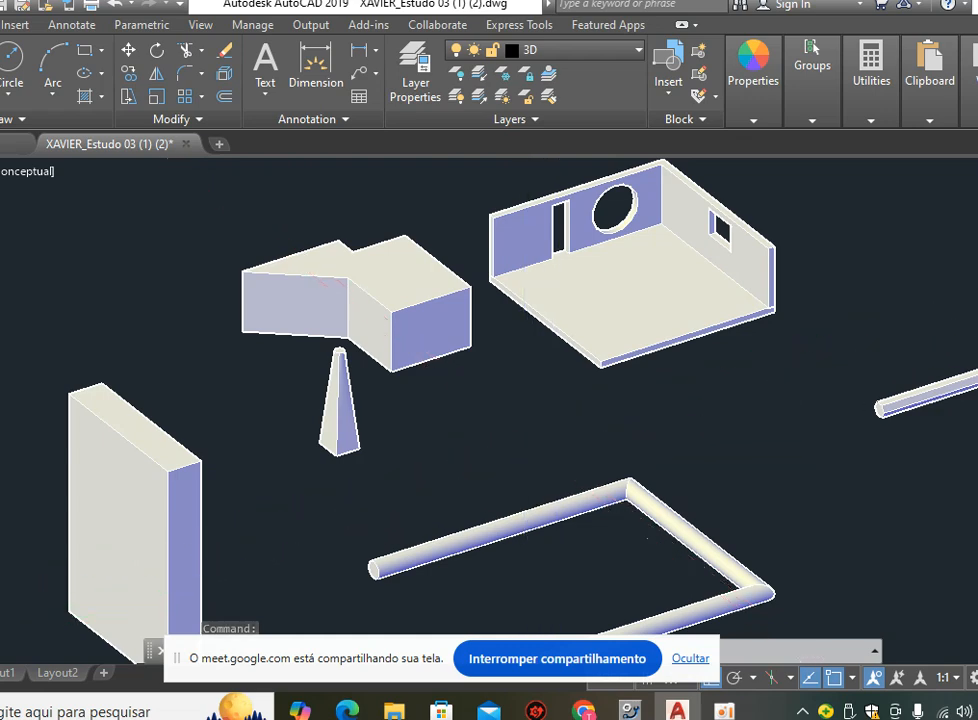
Review the swept tubes, the box, the room model and the lofted solid as a group.
{"action": "middle_click_drag", "start_coordinate": [558, 440], "coordinate": [481, 298]}
{"action": "scroll", "coordinate": [467, 367], "scroll_direction": "down", "scroll_amount": 5}
{"action": "scroll", "coordinate": [818, 291], "scroll_direction": "up", "scroll_amount": 10}
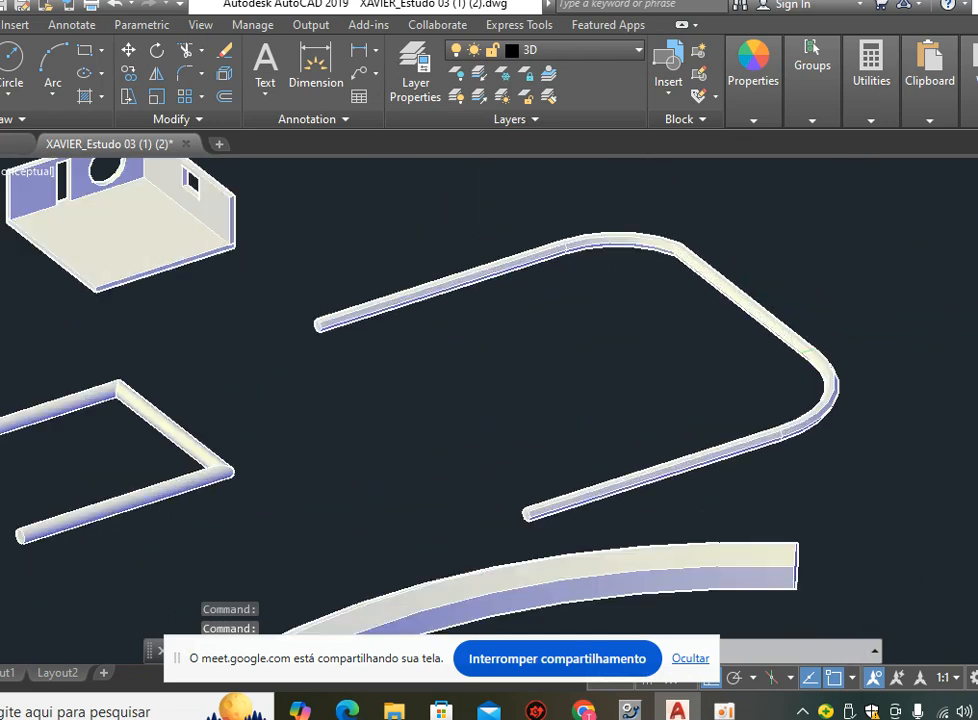
{"action": "scroll", "coordinate": [818, 291], "scroll_direction": "down", "scroll_amount": 8}
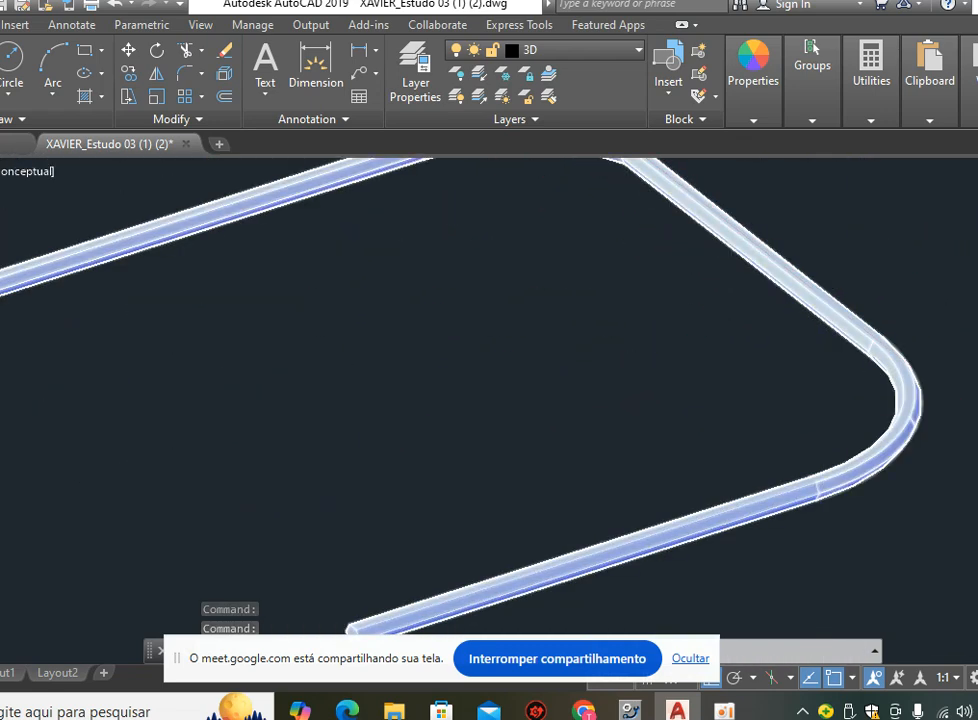
{"action": "scroll", "coordinate": [557, 316], "scroll_direction": "up", "scroll_amount": 5}
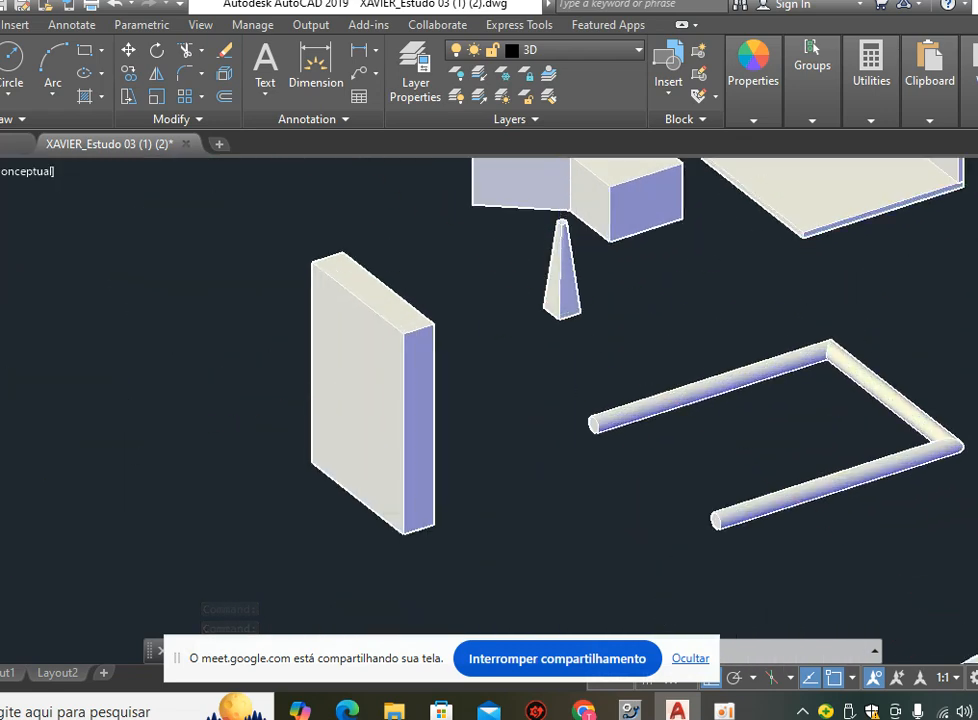
{"action": "middle_click_drag", "start_coordinate": [653, 291], "coordinate": [408, 413]}
{"action": "middle_click_drag", "start_coordinate": [704, 390], "coordinate": [447, 400]}
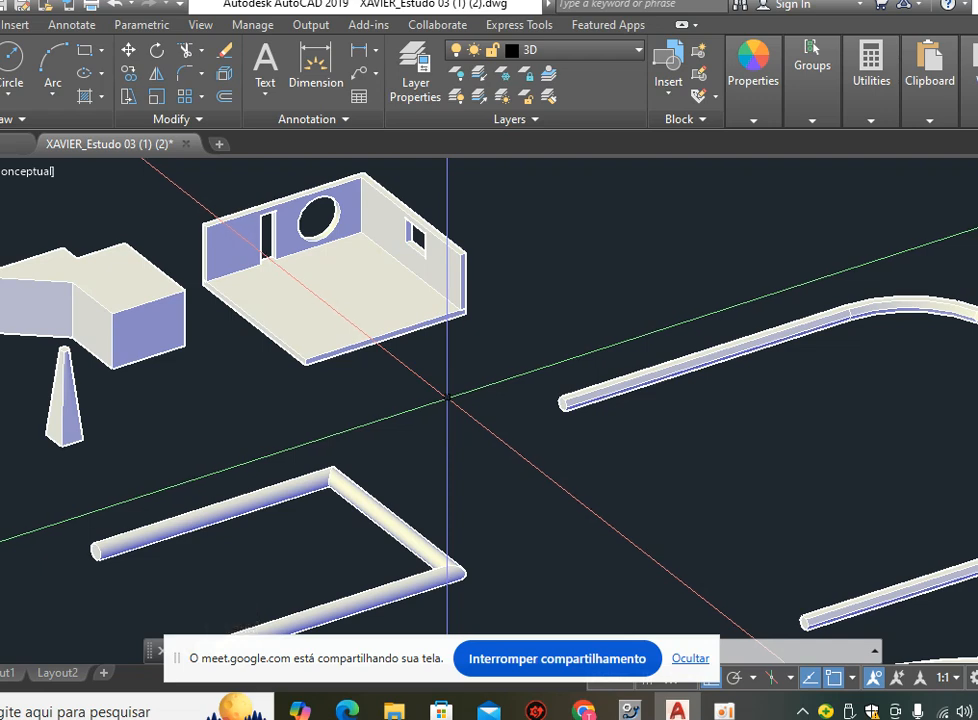
{"action": "scroll", "coordinate": [447, 400], "scroll_direction": "down", "scroll_amount": 2}
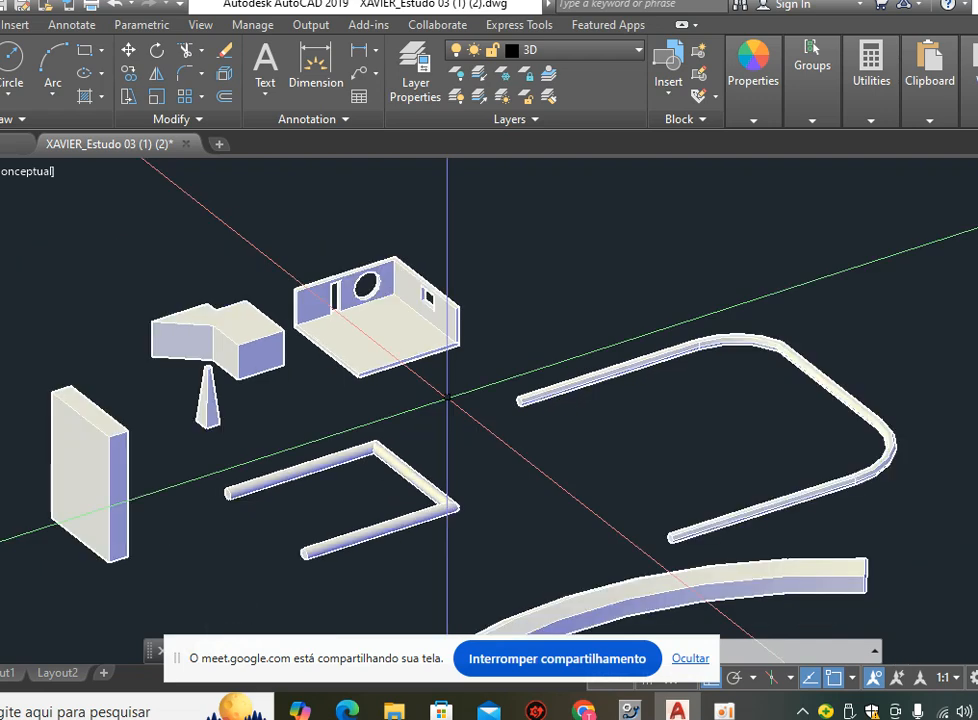
{"action": "scroll", "coordinate": [585, 349], "scroll_direction": "down", "scroll_amount": 2}
{"action": "scroll", "coordinate": [586, 325], "scroll_direction": "down", "scroll_amount": 2}
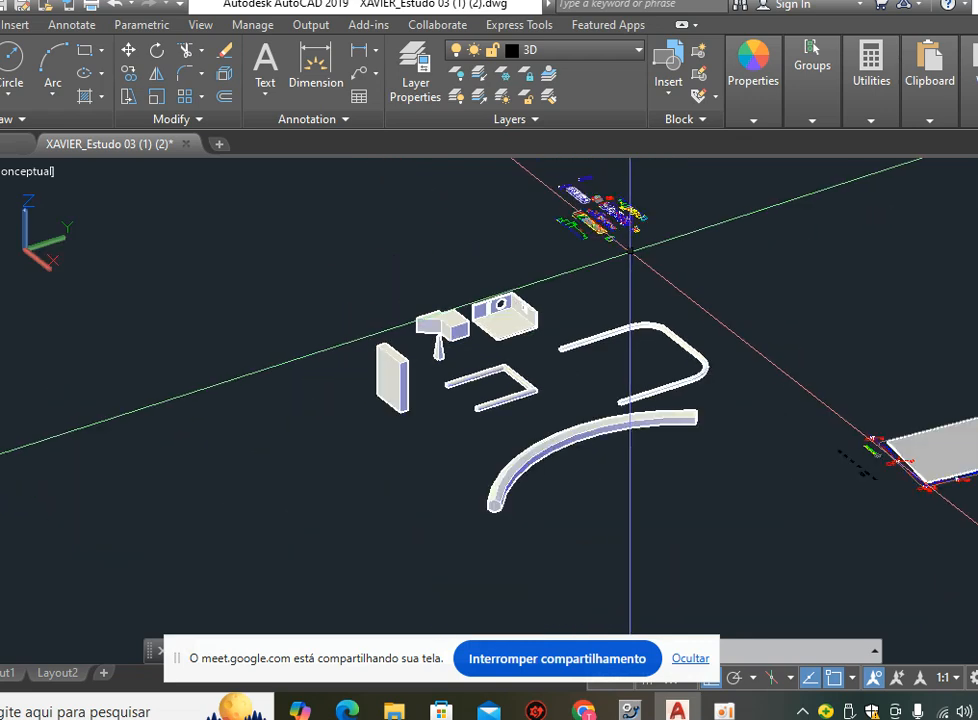
Examine the project's 2D drawings behind the 3D solids, both up close and together with the solids.
{"action": "middle_click_drag", "start_coordinate": [582, 288], "coordinate": [590, 391]}
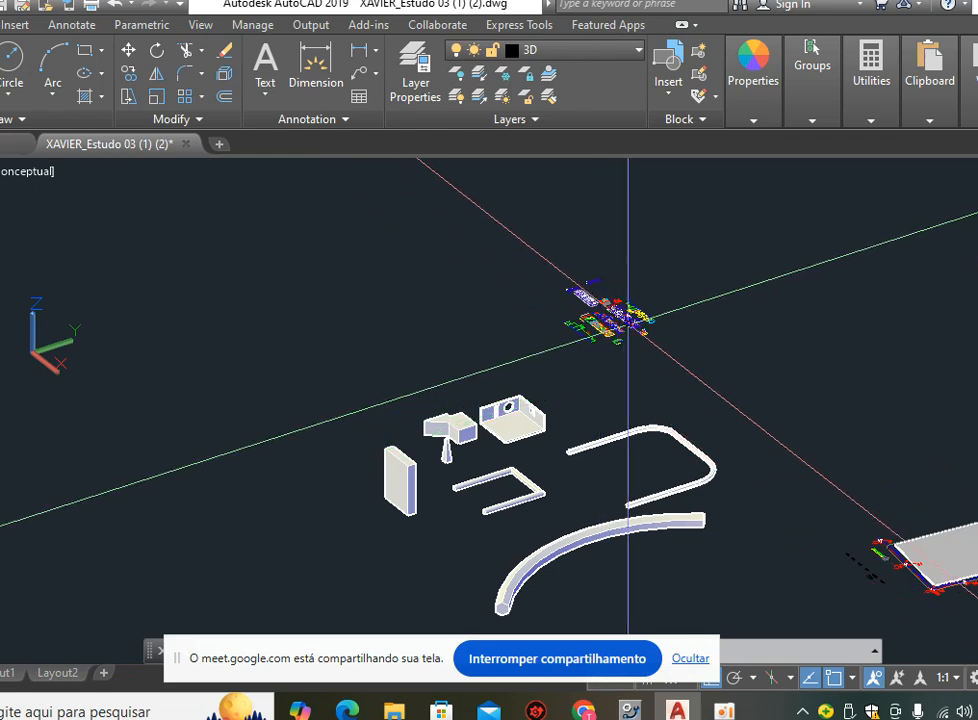
{"action": "scroll", "coordinate": [661, 284], "scroll_direction": "up", "scroll_amount": 3}
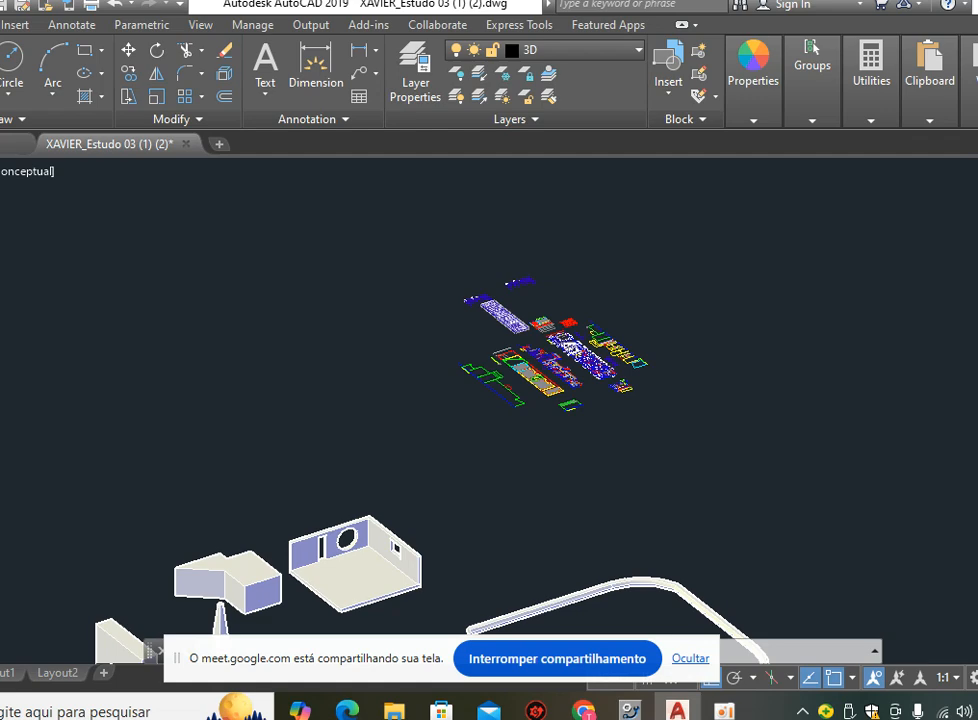
{"action": "scroll", "coordinate": [554, 369], "scroll_direction": "up", "scroll_amount": 2}
{"action": "scroll", "coordinate": [548, 369], "scroll_direction": "up", "scroll_amount": 2}
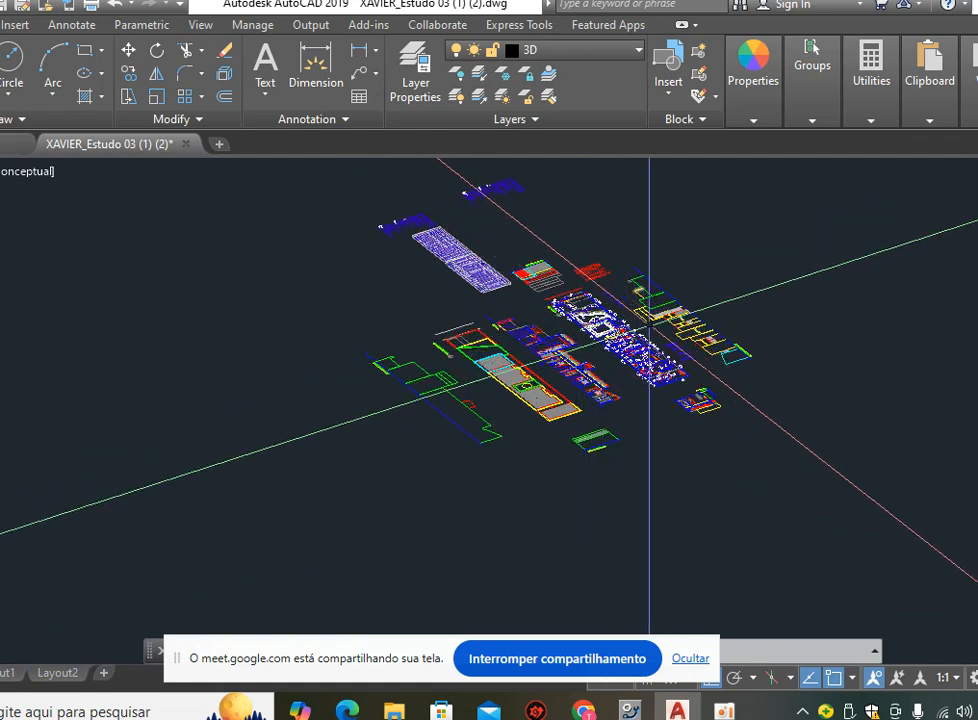
{"action": "scroll", "coordinate": [601, 306], "scroll_direction": "down", "scroll_amount": 3}
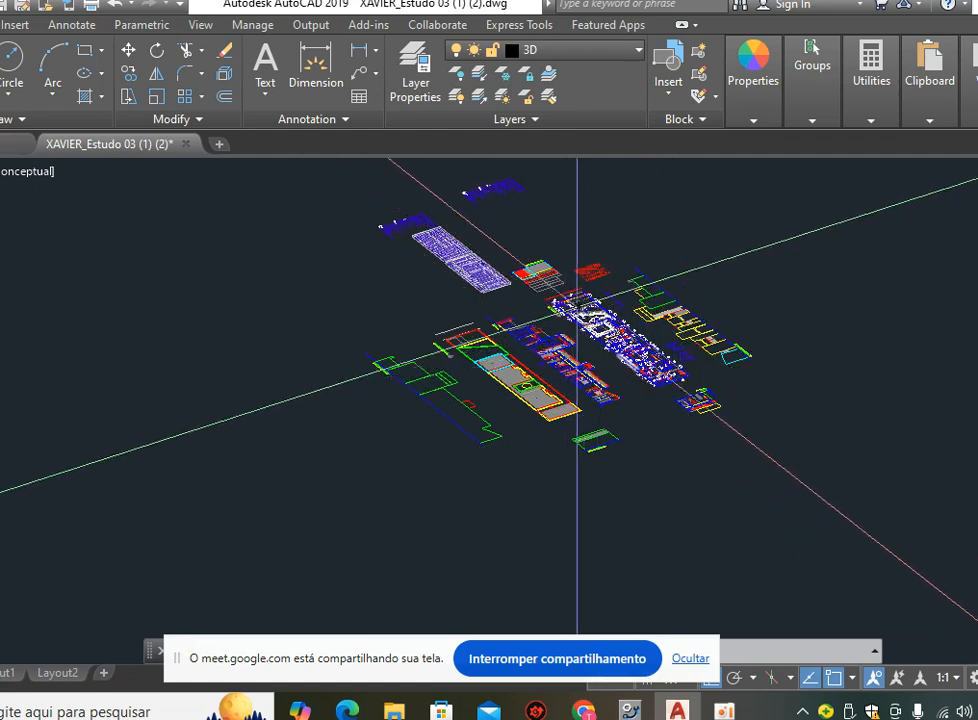
{"action": "scroll", "coordinate": [592, 295], "scroll_direction": "down", "scroll_amount": 2}
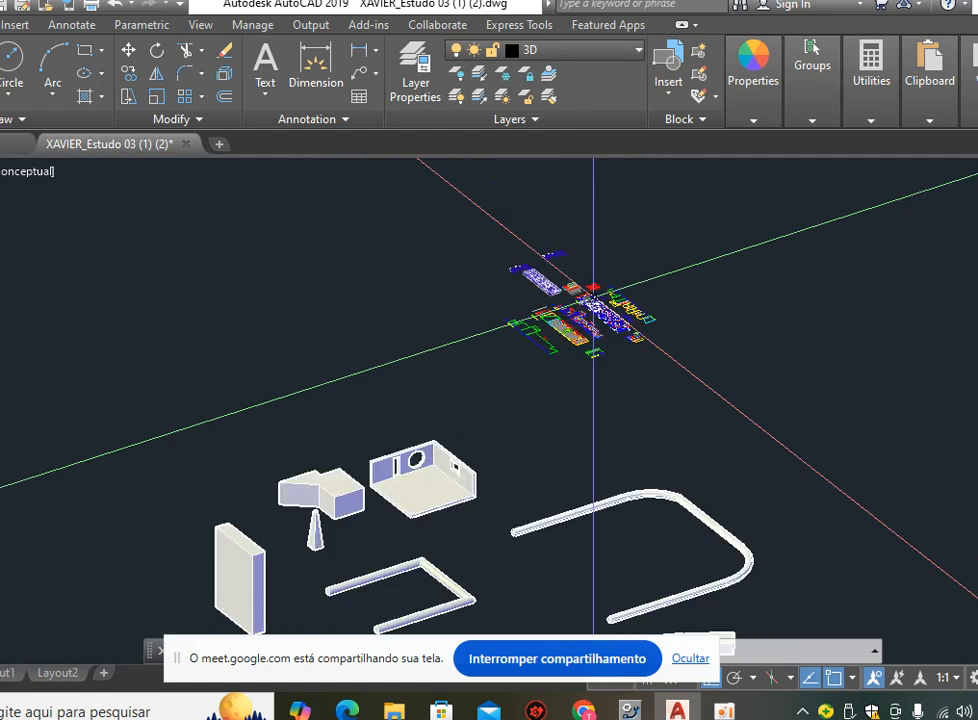
{"action": "middle_click_drag", "start_coordinate": [552, 427], "coordinate": [574, 382]}
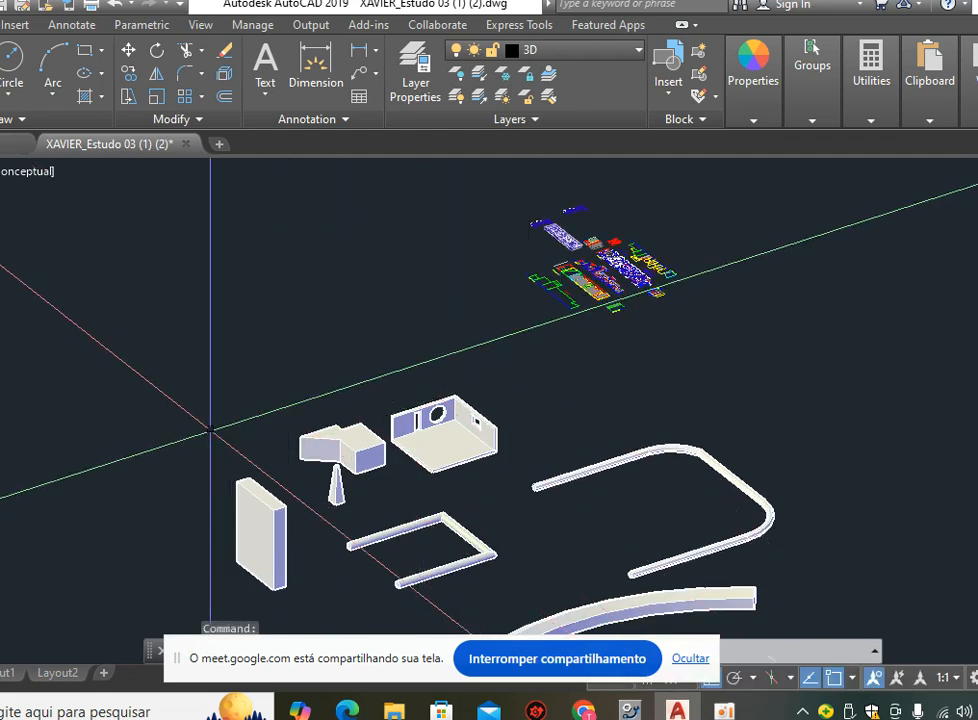
Draw a small rectangle on the ground plane in the empty area beside the L-shaped block.
{"action": "scroll", "coordinate": [210, 430], "scroll_direction": "up", "scroll_amount": 4}
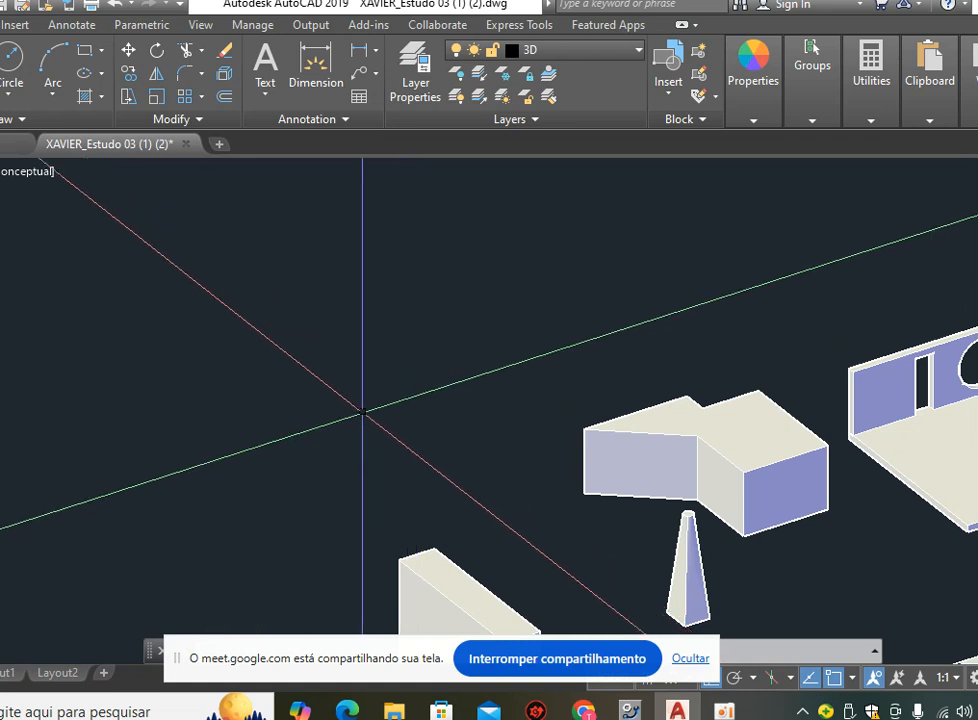
{"action": "key", "text": "Return"}
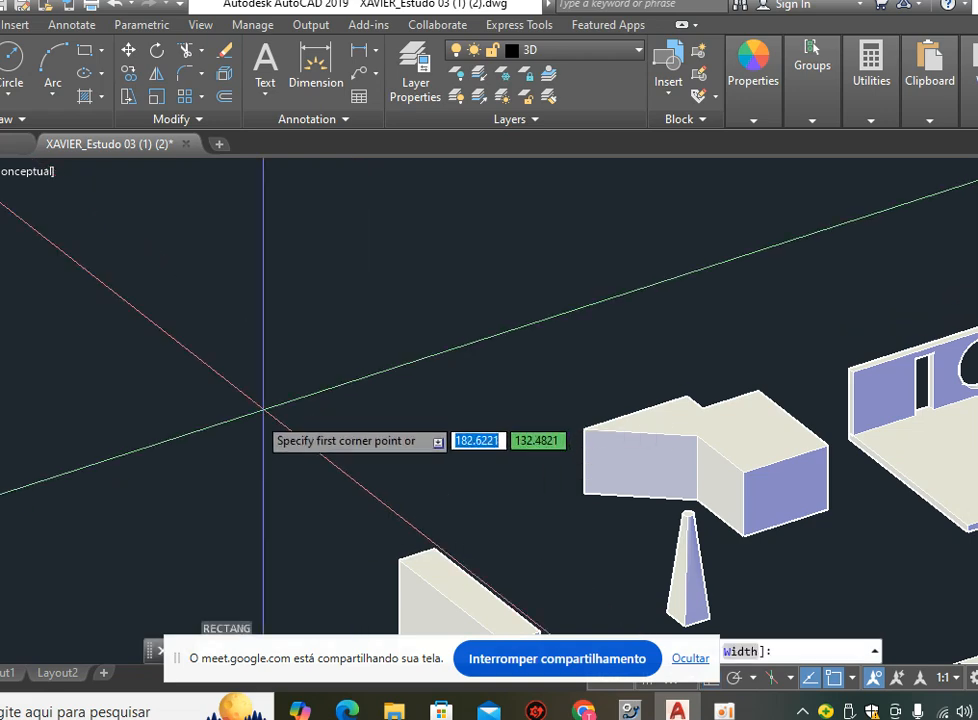
{"action": "left_click", "coordinate": [284, 440]}
{"action": "left_click", "coordinate": [299, 408]}
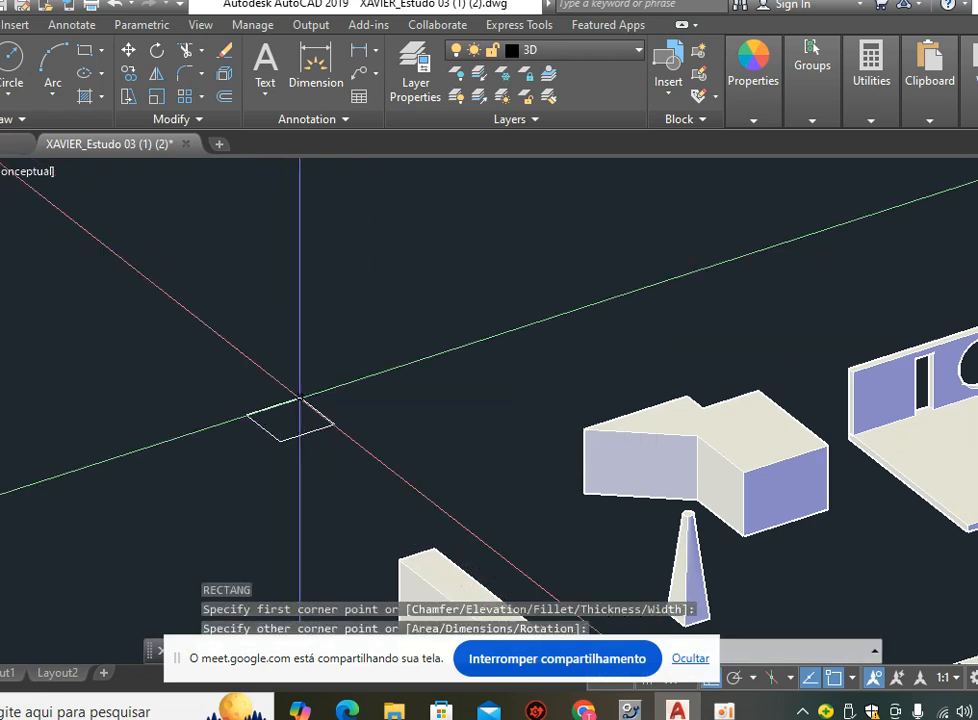
{"action": "scroll", "coordinate": [277, 410], "scroll_direction": "up", "scroll_amount": 3}
{"action": "key", "text": "Return"}
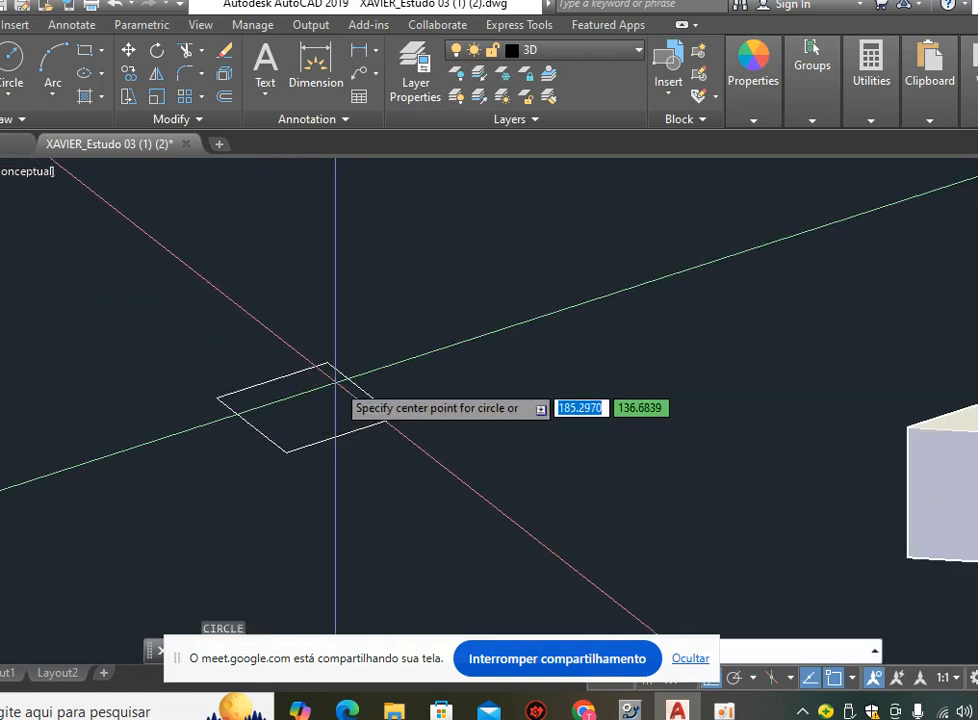
{"action": "scroll", "coordinate": [304, 407], "scroll_direction": "up", "scroll_amount": 3}
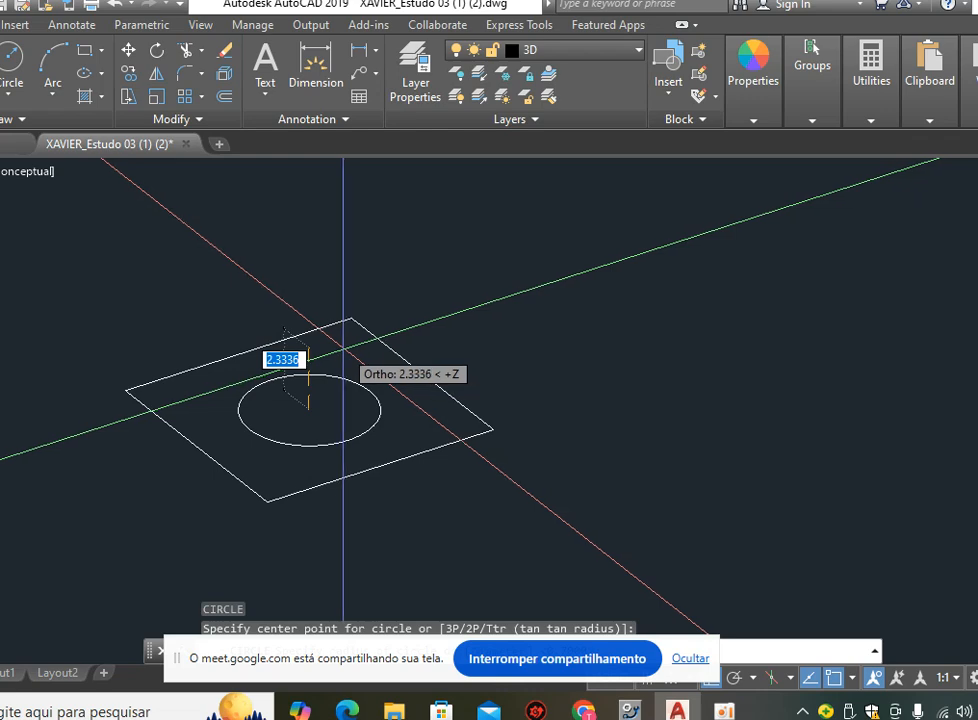
{"action": "key", "text": "Escape"}
{"action": "scroll", "coordinate": [327, 392], "scroll_direction": "down", "scroll_amount": 2}
{"action": "middle_click_drag", "start_coordinate": [426, 341], "coordinate": [276, 377]}
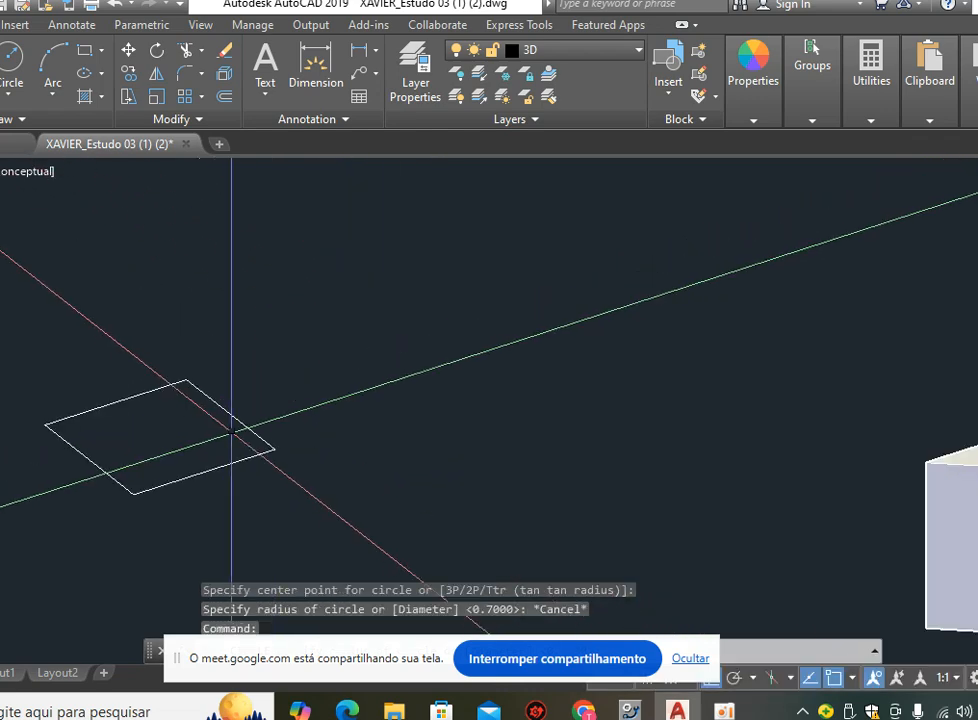
Draw a circle with a radius of about 2.8 just outside the new rectangle, on the same plane.
{"action": "key", "text": "Return"}
{"action": "left_click", "coordinate": [290, 388]}
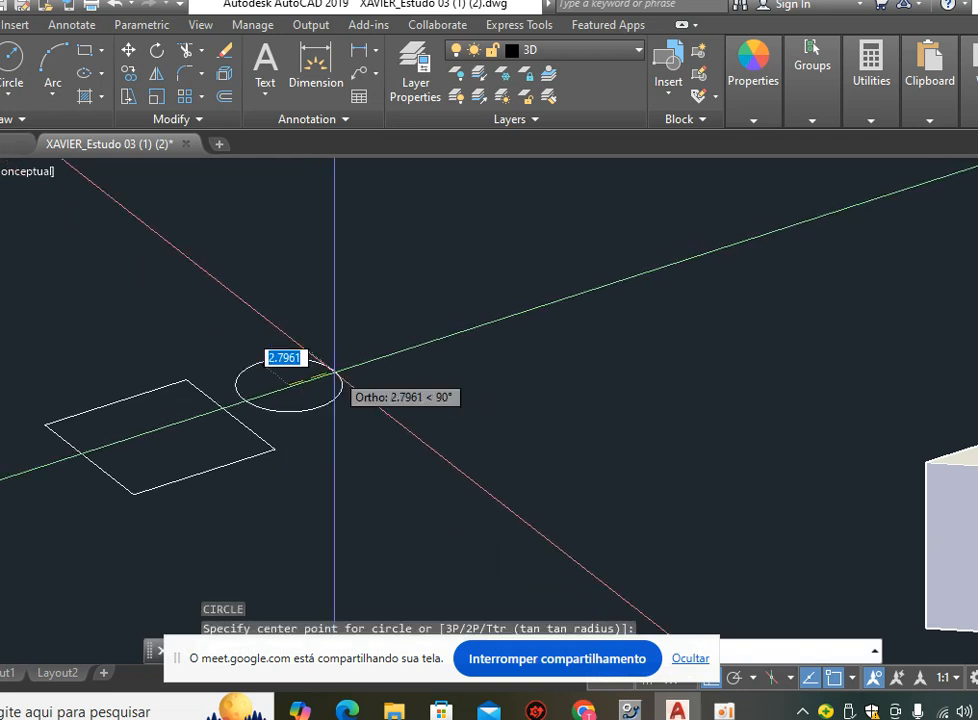
{"action": "left_click", "coordinate": [334, 375]}
Move the circle straight up about 33 units along the Z axis, above the rectangle's level.
{"action": "middle_click_drag", "start_coordinate": [415, 447], "coordinate": [519, 432]}
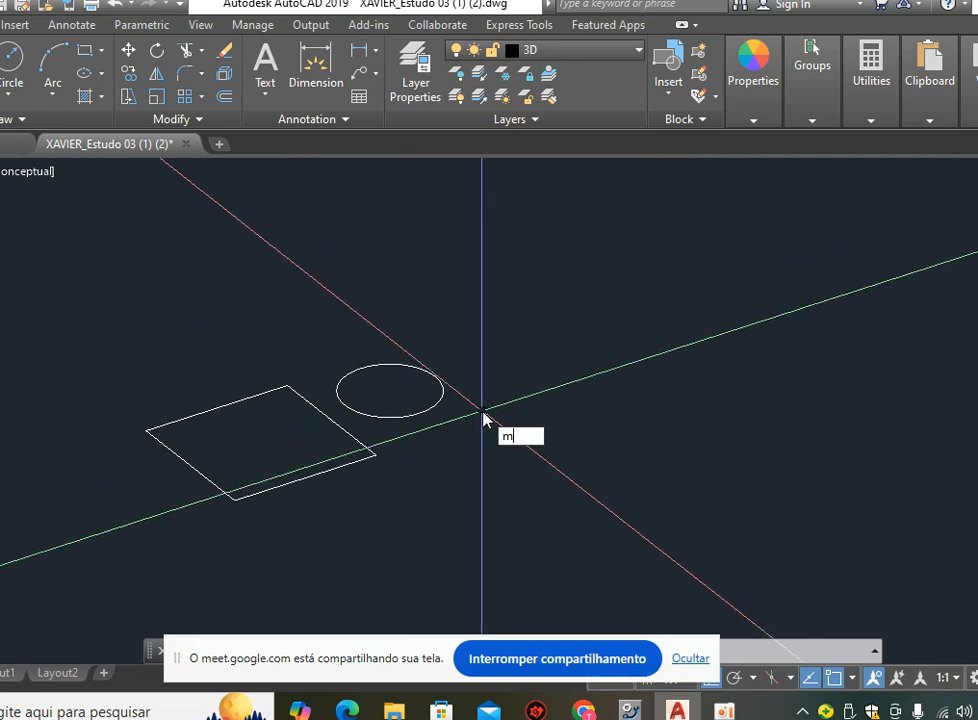
{"action": "key", "text": "Return"}
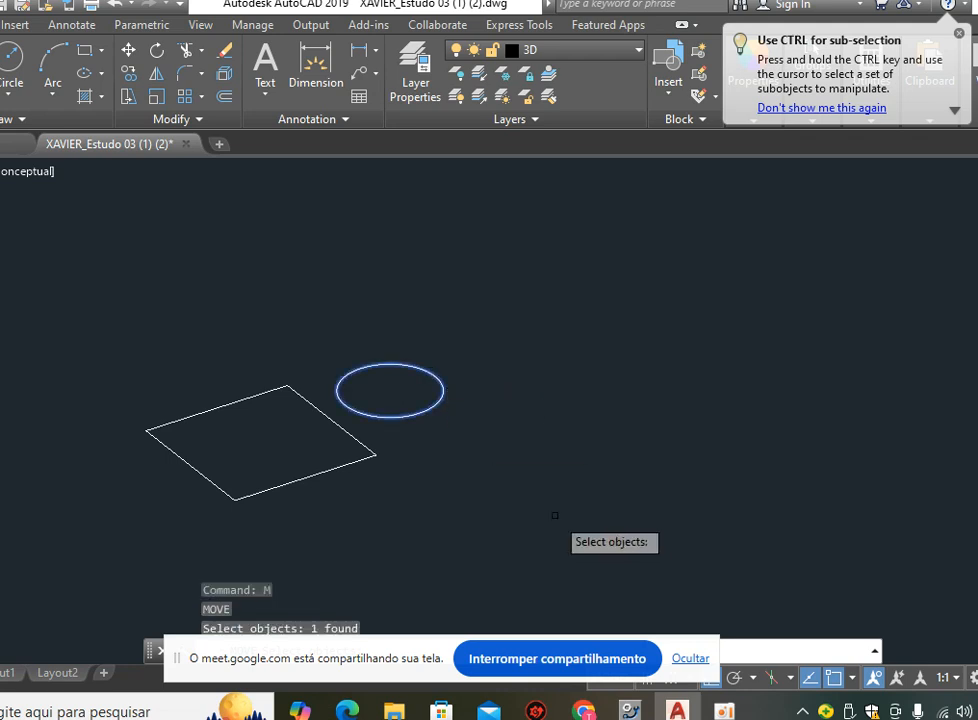
{"action": "key", "text": "Return"}
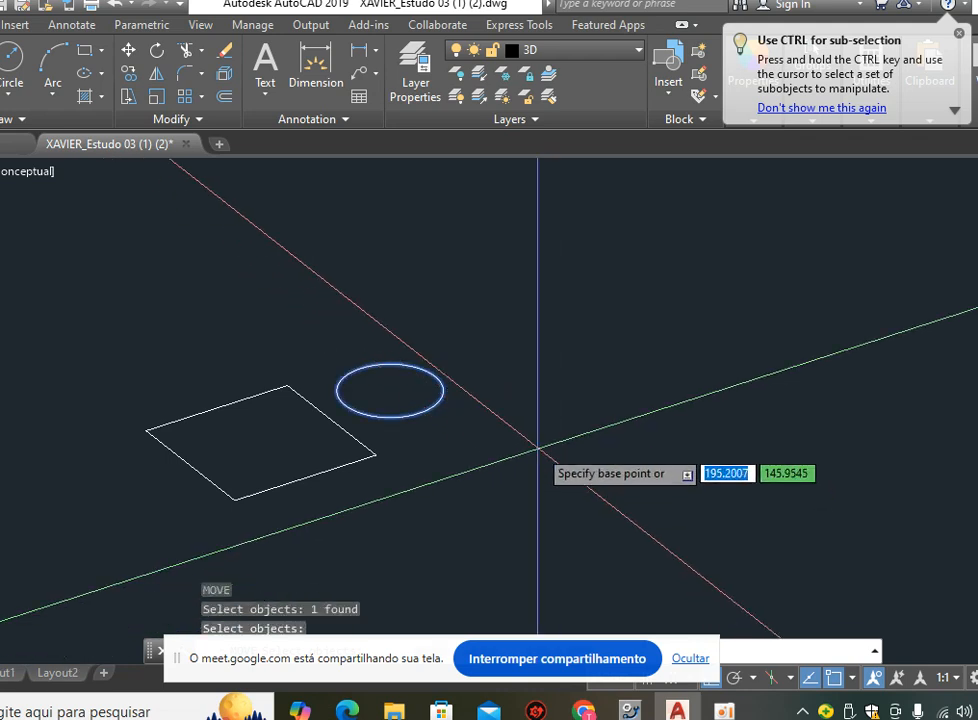
{"action": "scroll", "coordinate": [541, 460], "scroll_direction": "down", "scroll_amount": 4}
{"action": "left_click", "coordinate": [567, 462]}
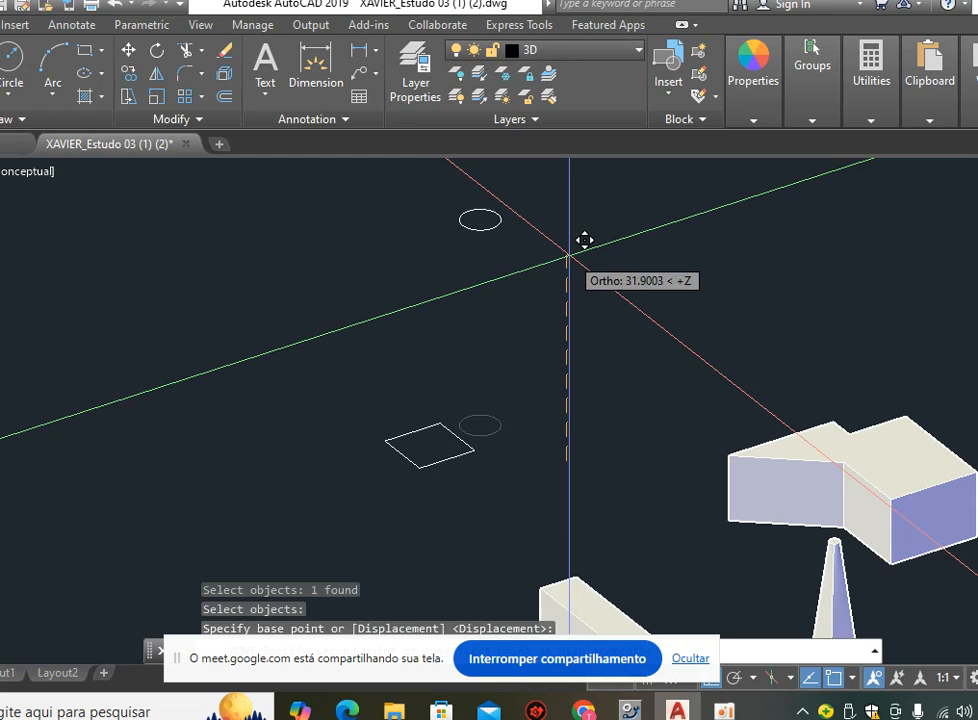
{"action": "middle_click_drag", "start_coordinate": [567, 247], "coordinate": [576, 270]}
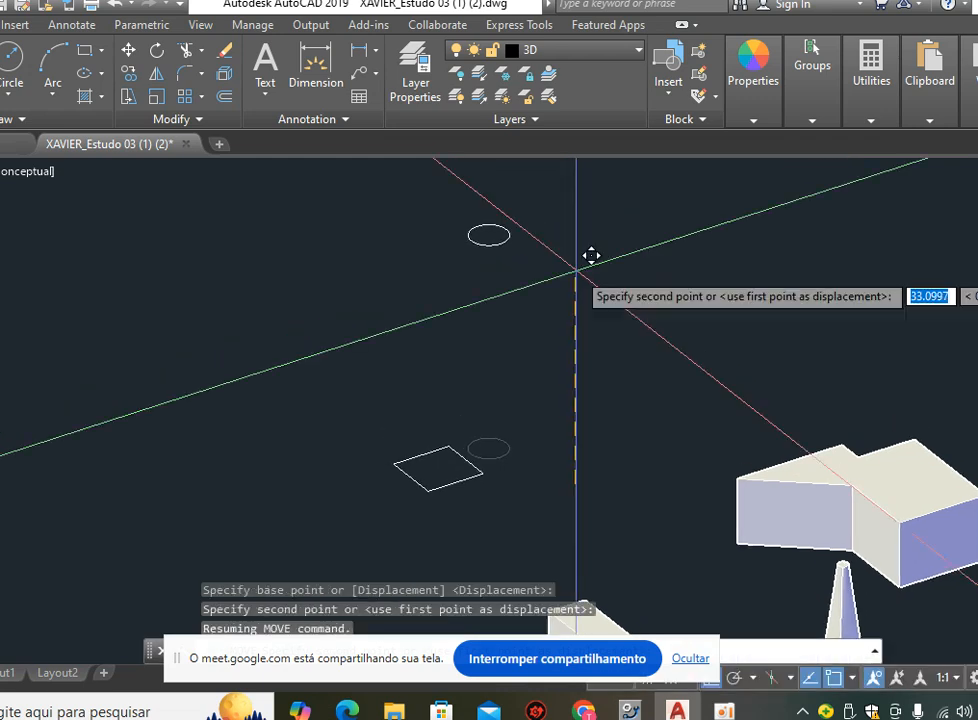
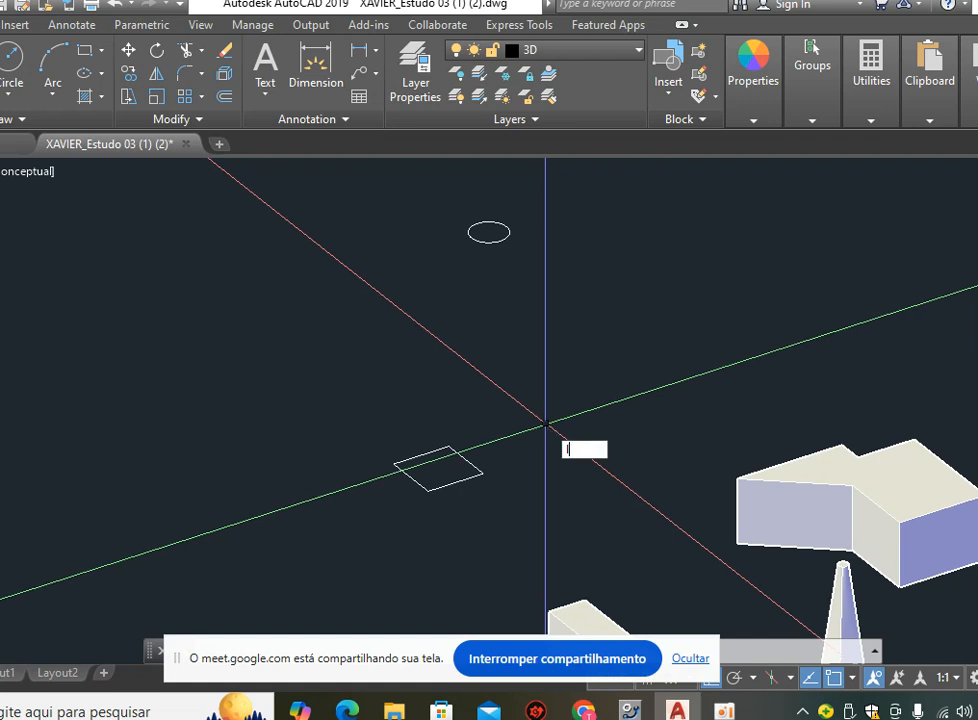
Loft from the rectangle to the raised circle using cross sections only.
{"action": "type", "text": "LOft"}
{"action": "key", "text": "Return"}
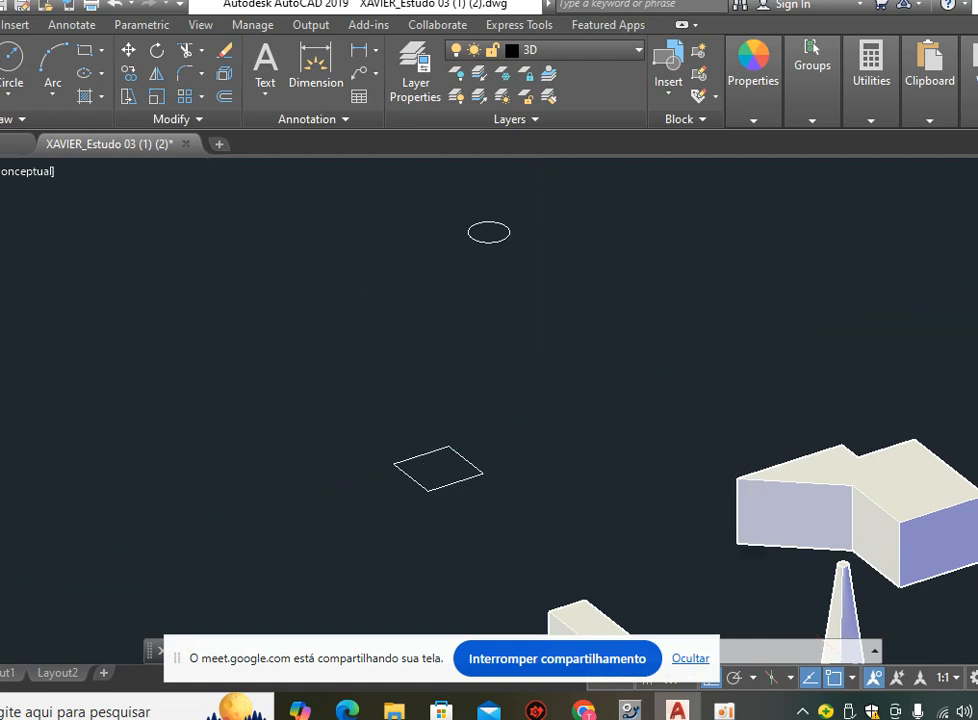
{"action": "left_click", "coordinate": [464, 457]}
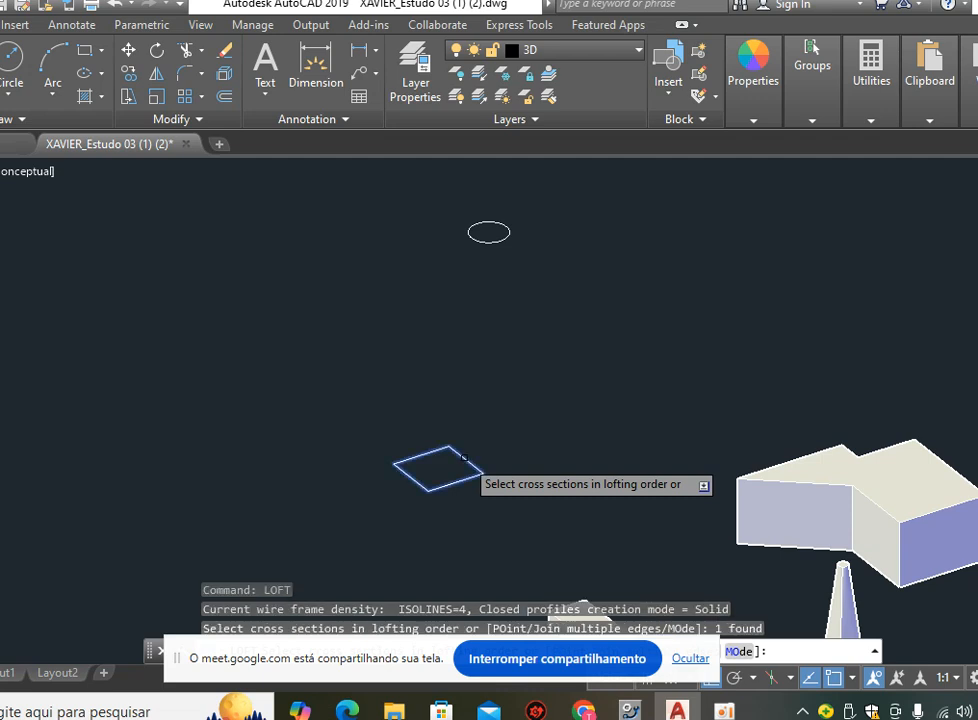
{"action": "left_click", "coordinate": [490, 241]}
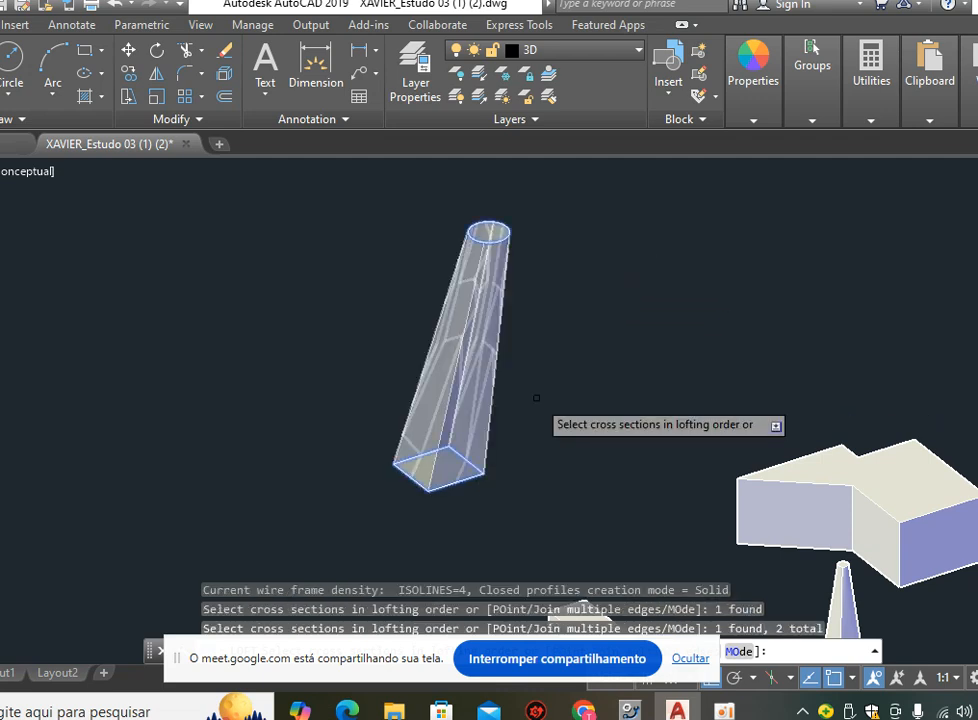
{"action": "key", "text": "Return"}
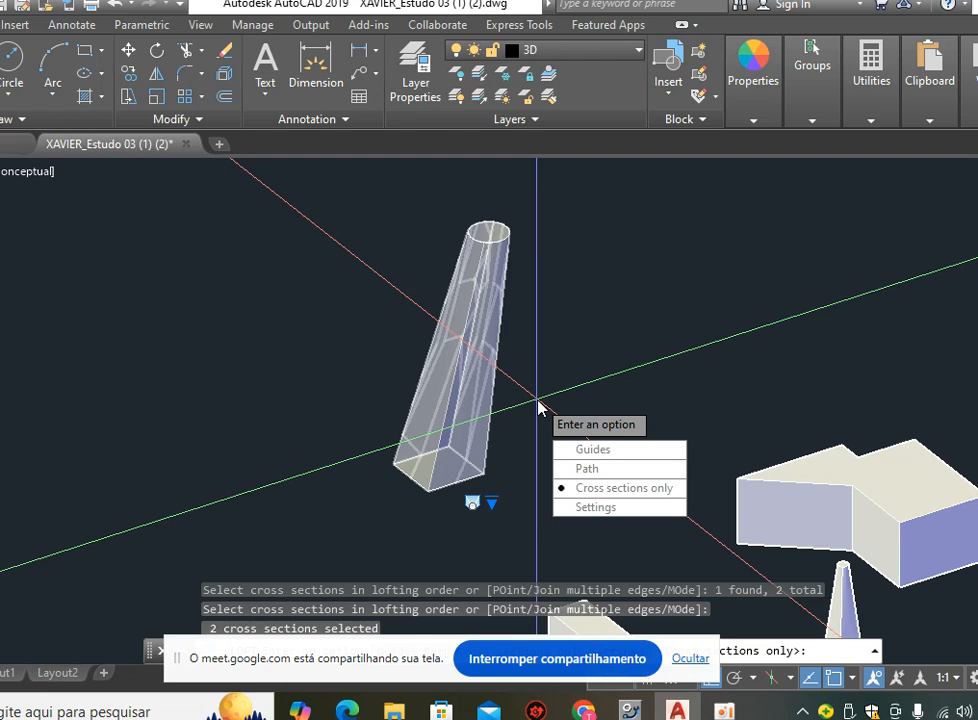
{"action": "key", "text": "Return"}
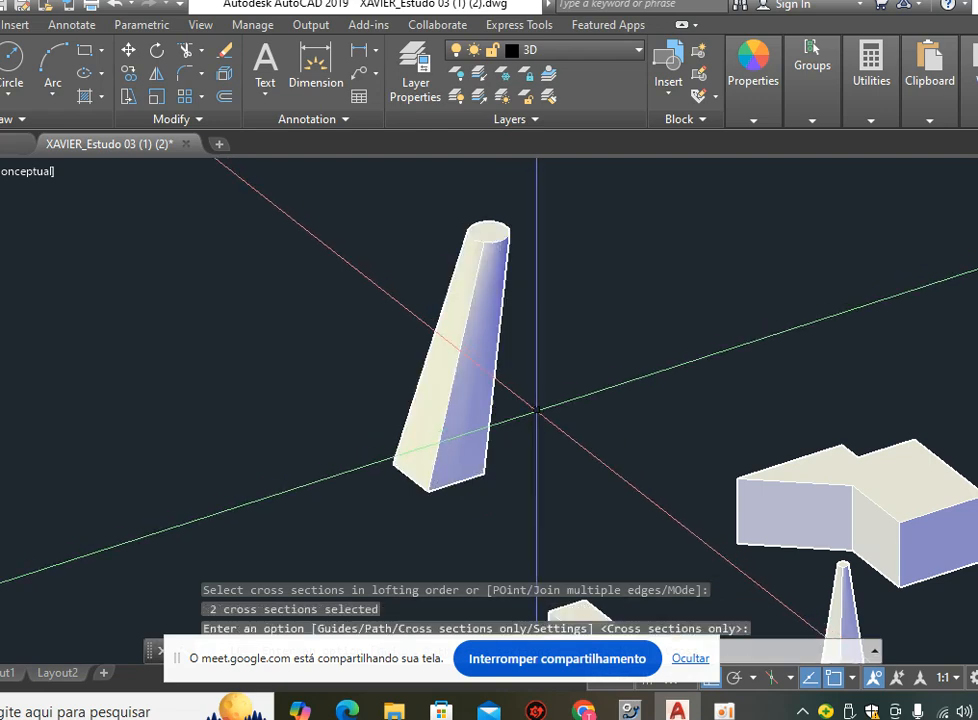
Draw another rectangle, about 7 by 8 units, on the ground between the new lofted solid and the L-shaped block.
{"action": "middle_click_drag", "start_coordinate": [544, 454], "coordinate": [519, 462]}
{"action": "type", "text": "3do"}
{"action": "key", "text": "Return"}
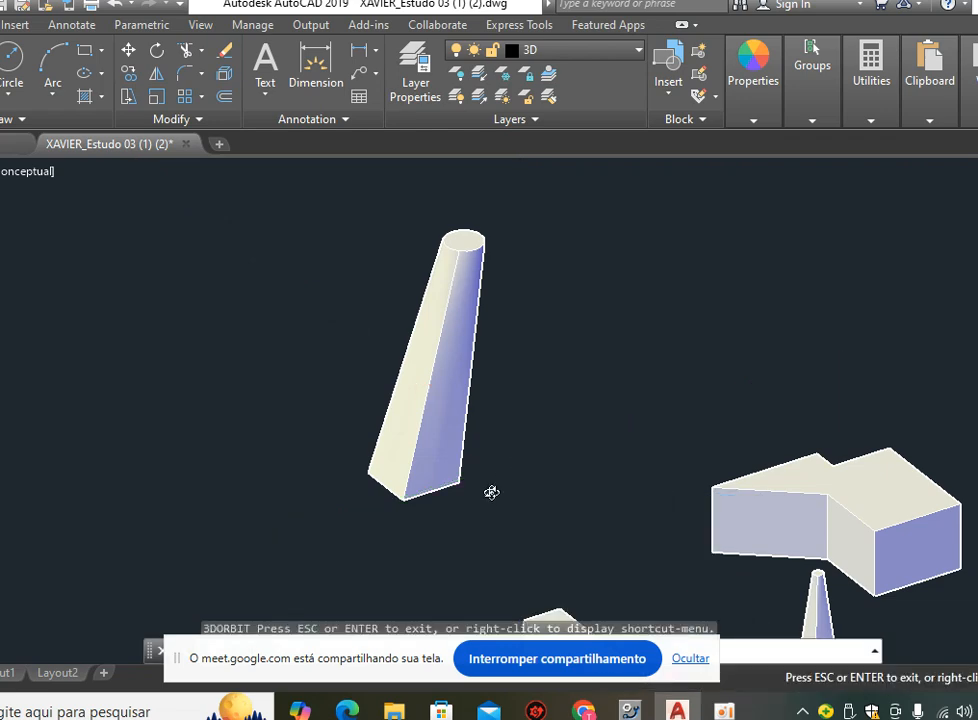
{"action": "left_click_drag", "start_coordinate": [557, 492], "coordinate": [473, 507]}
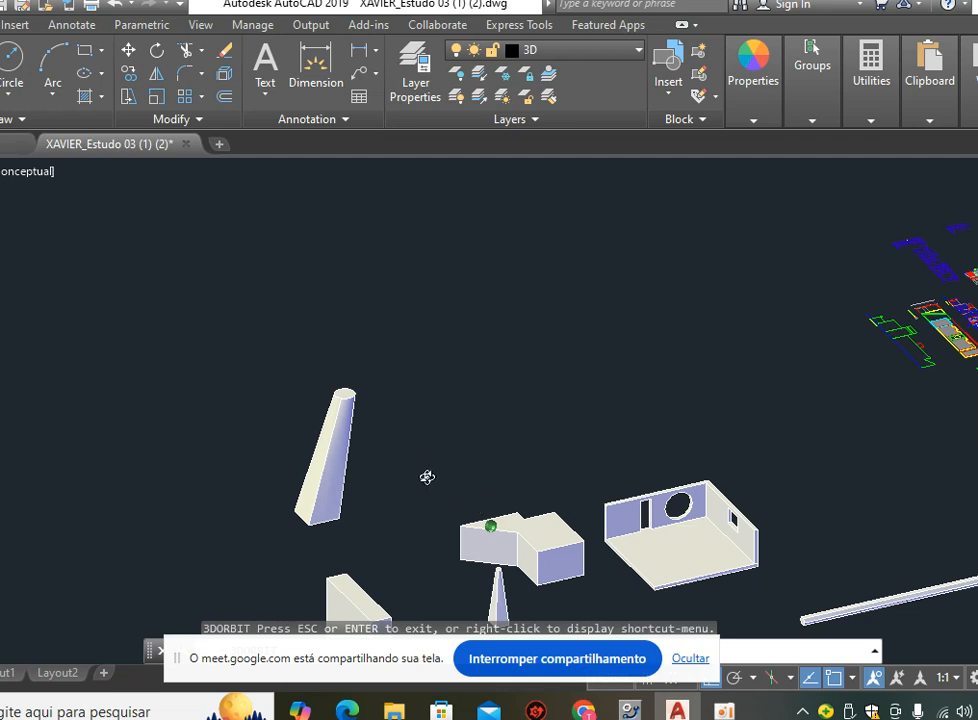
{"action": "left_click_drag", "start_coordinate": [427, 477], "coordinate": [432, 500]}
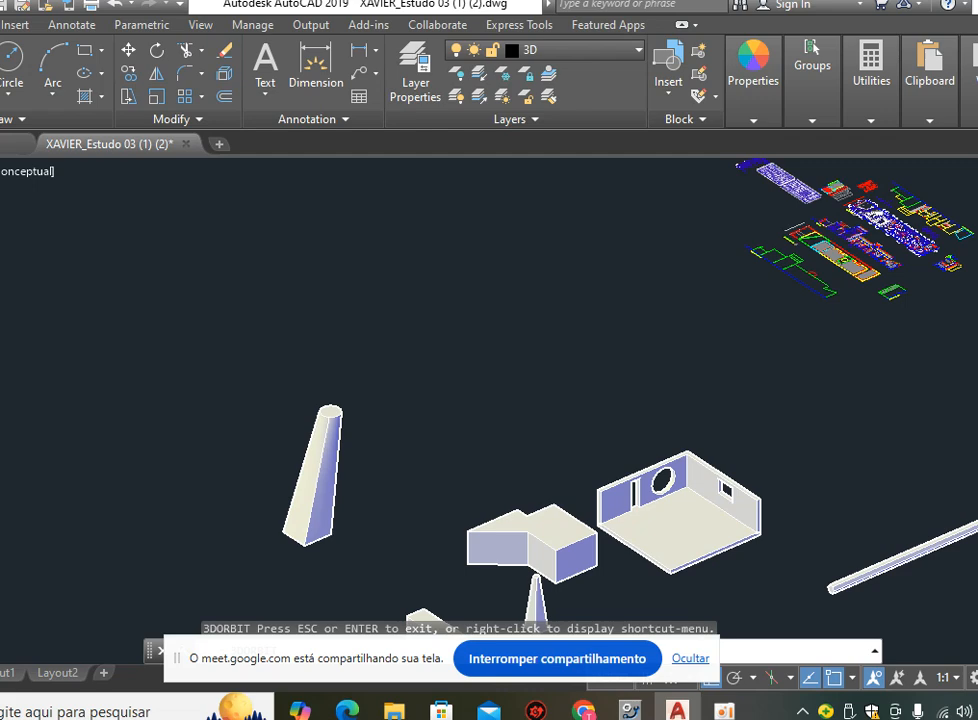
{"action": "key", "text": "Escape"}
{"action": "type", "text": "REC"}
{"action": "key", "text": "Return"}
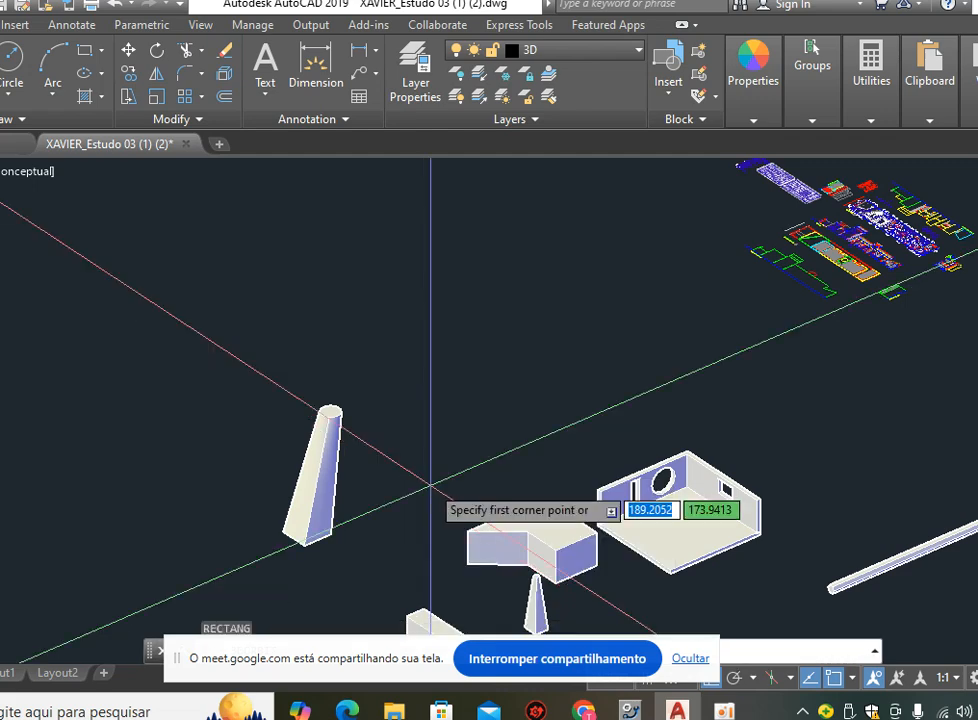
{"action": "scroll", "coordinate": [430, 500], "scroll_direction": "up", "scroll_amount": 3}
{"action": "left_click", "coordinate": [428, 505]}
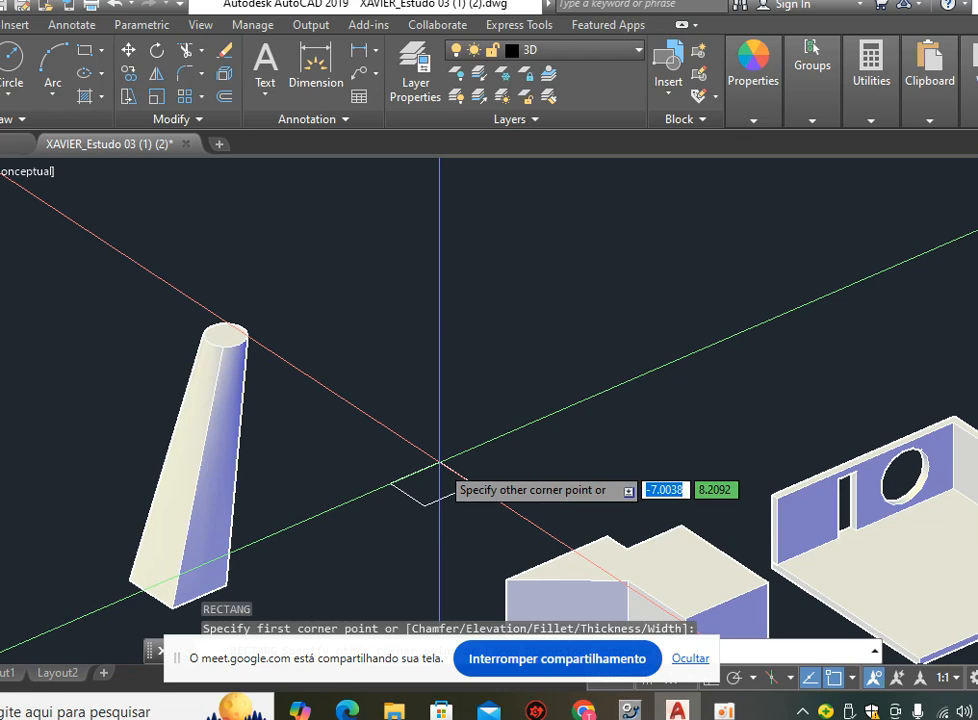
{"action": "left_click", "coordinate": [438, 467]}
Draw a small circle on the ground a short distance from the new rectangle, offset from its centre.
{"action": "middle_click_drag", "start_coordinate": [530, 472], "coordinate": [437, 447]}
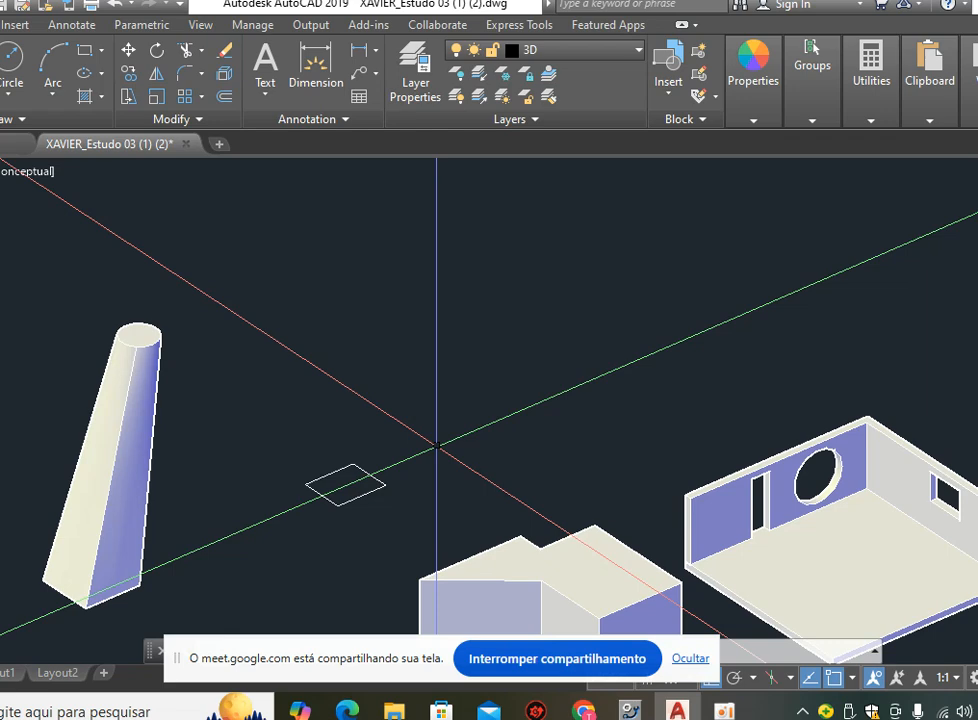
{"action": "type", "text": "c"}
{"action": "key", "text": "Return"}
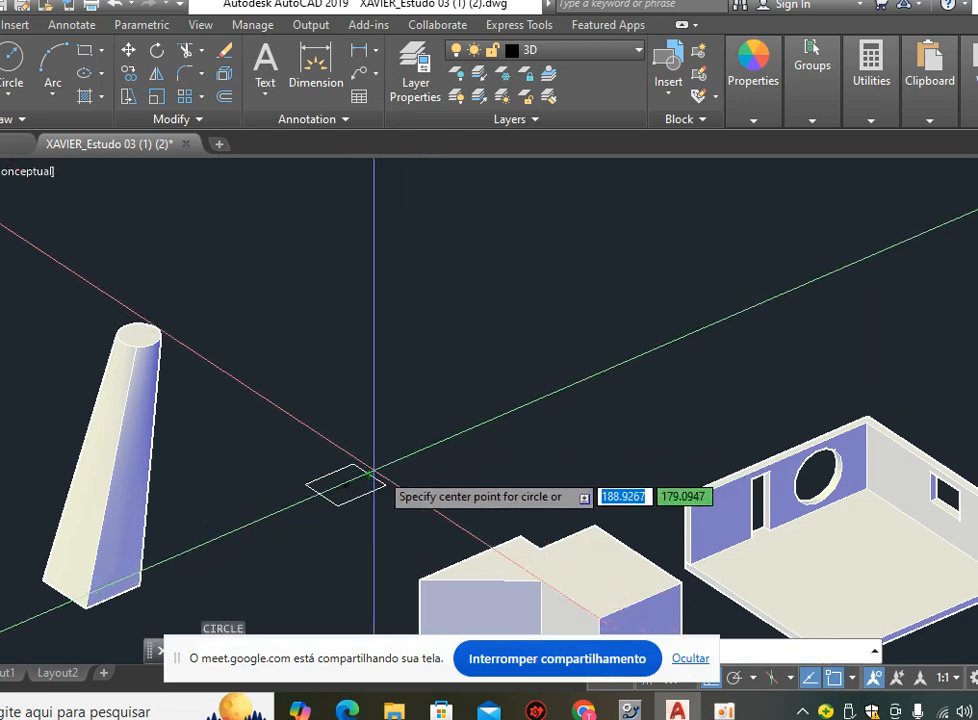
{"action": "left_click", "coordinate": [467, 427]}
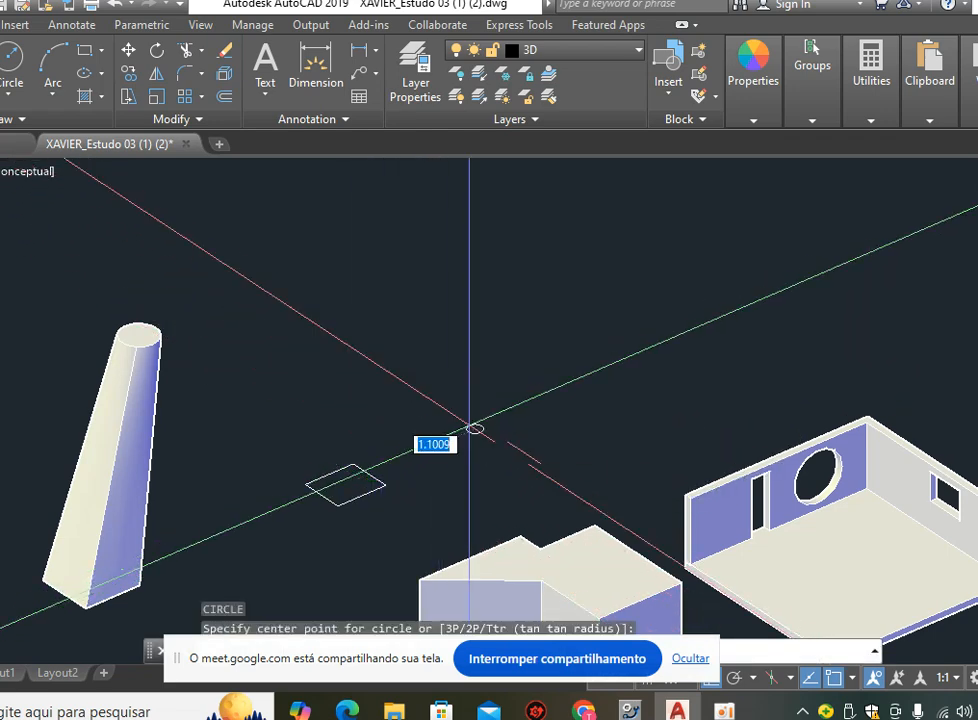
{"action": "left_click", "coordinate": [476, 420]}
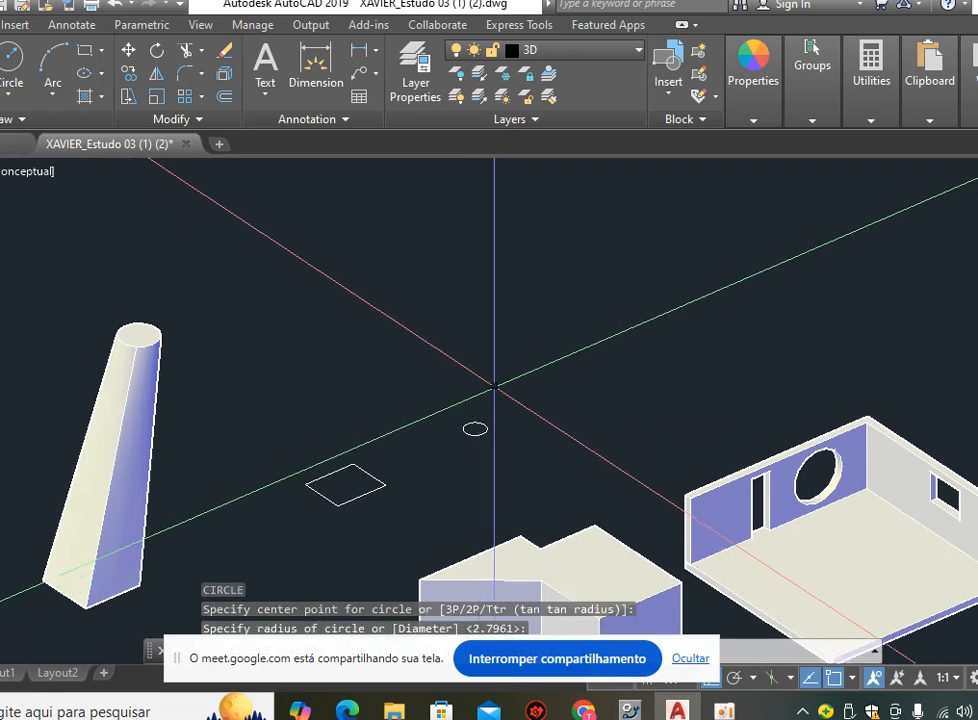
Move the small circle straight up about 32 units along the Z axis.
{"action": "type", "text": "m"}
{"action": "key", "text": "Return"}
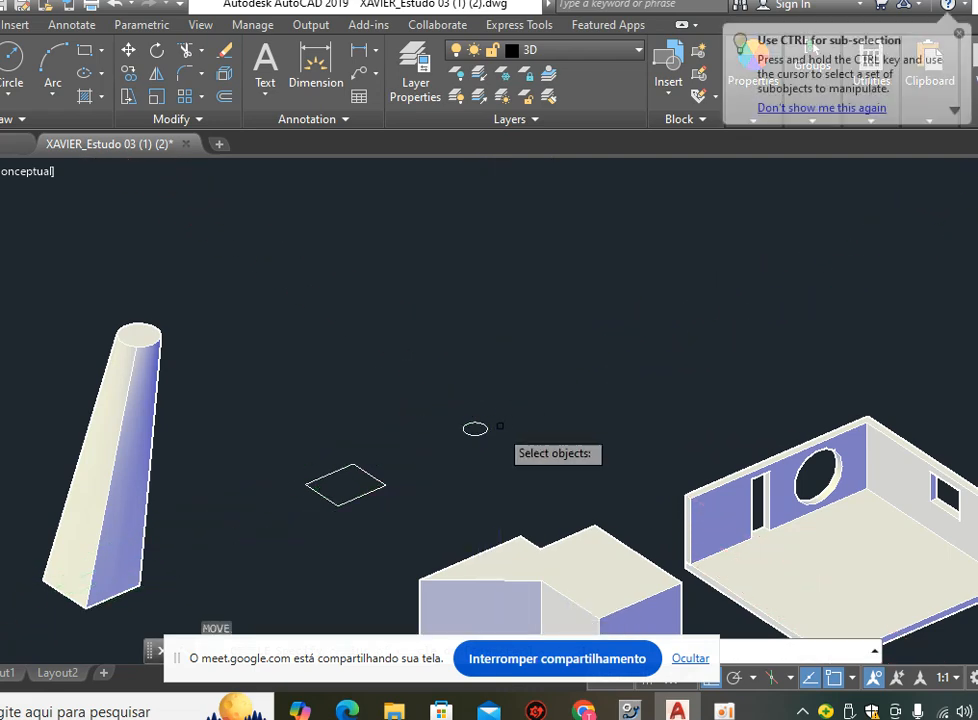
{"action": "key", "text": "Return"}
{"action": "left_click", "coordinate": [538, 432]}
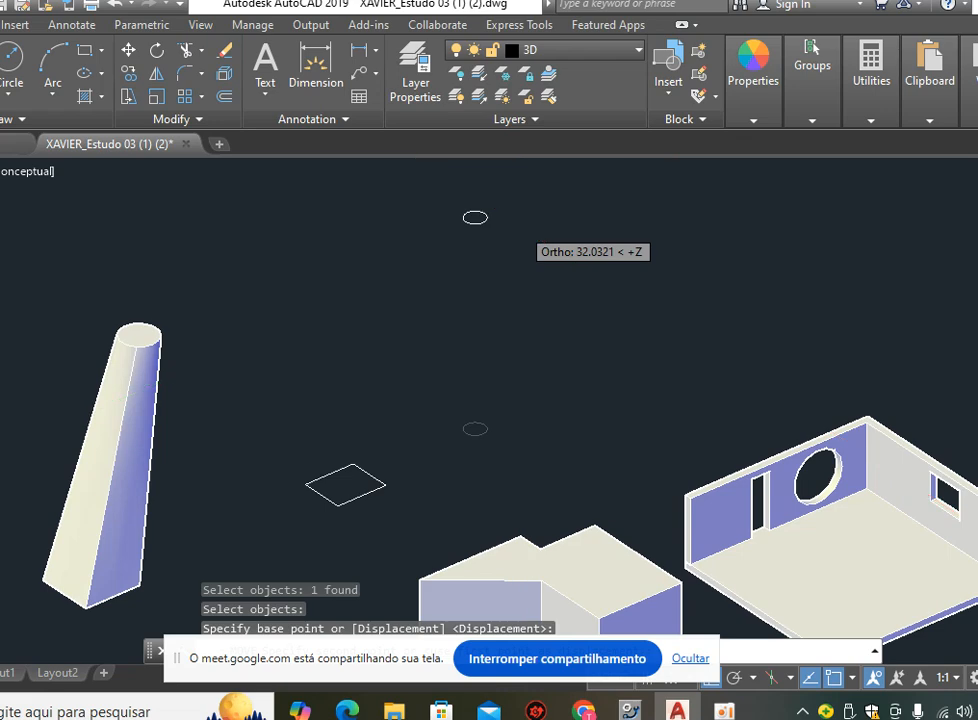
{"action": "left_click", "coordinate": [515, 258]}
Examine the raised small circle and the rectangle from several angles, beside the lofted solid and the room model.
{"action": "middle_click_drag", "start_coordinate": [523, 320], "coordinate": [569, 350]}
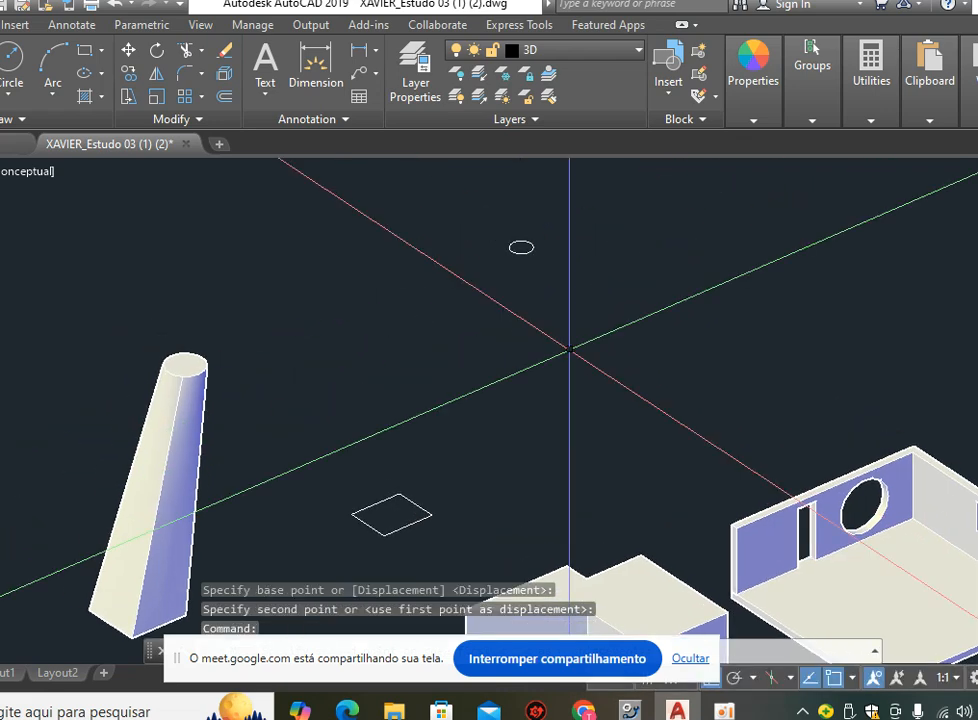
{"action": "type", "text": "3do"}
{"action": "key", "text": "Return"}
{"action": "left_click_drag", "start_coordinate": [570, 468], "coordinate": [486, 519]}
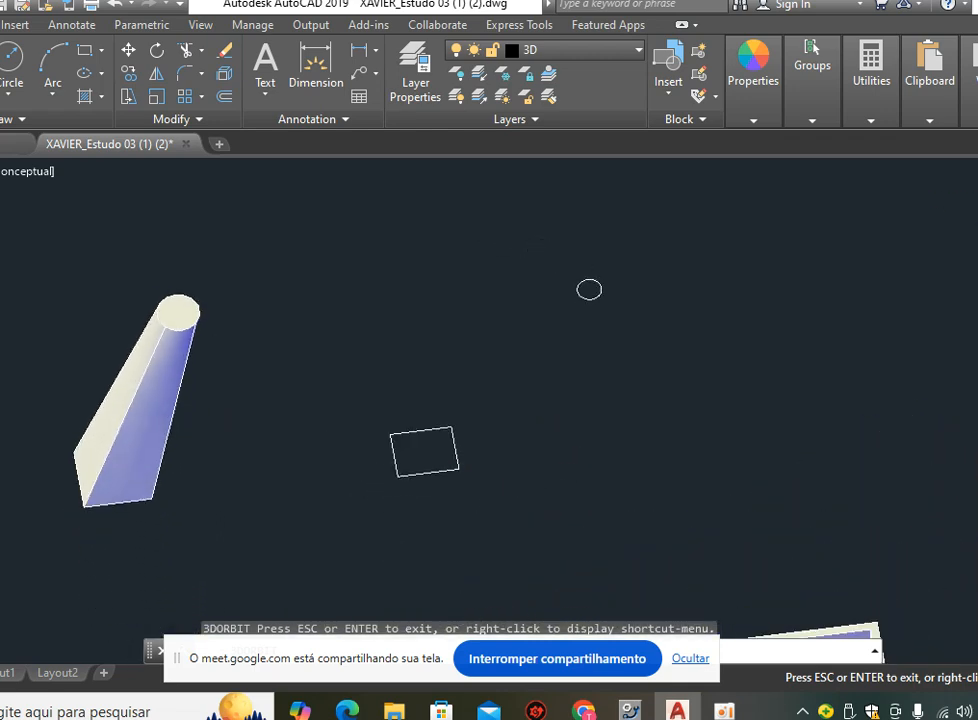
{"action": "key", "text": "Escape"}
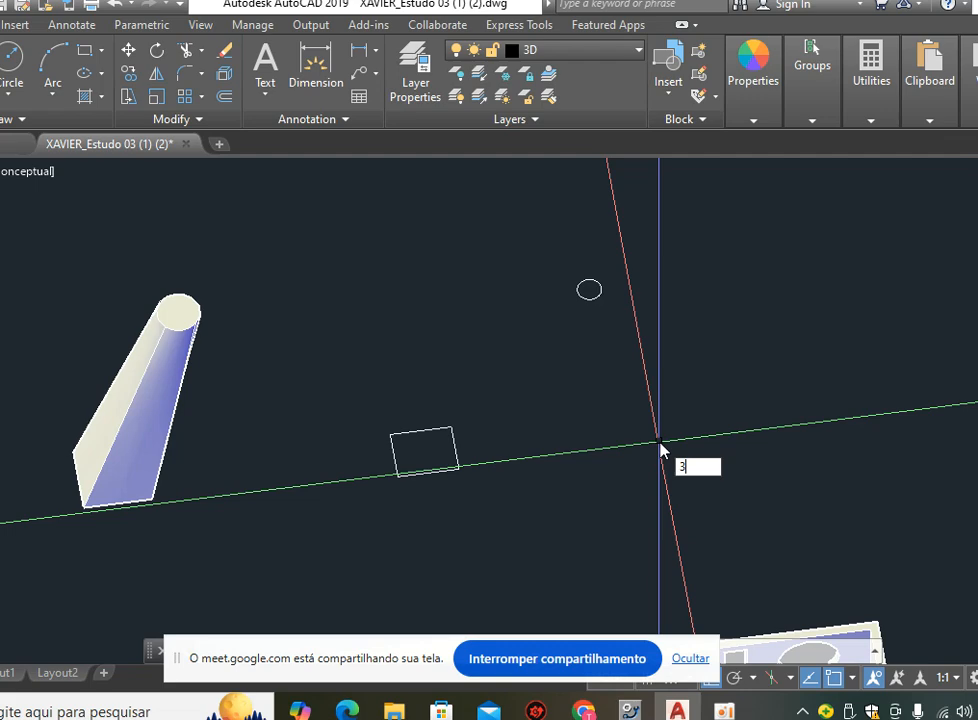
{"action": "key", "text": "Return"}
{"action": "left_click_drag", "start_coordinate": [660, 442], "coordinate": [700, 404]}
{"action": "left_click_drag", "start_coordinate": [647, 366], "coordinate": [405, 411]}
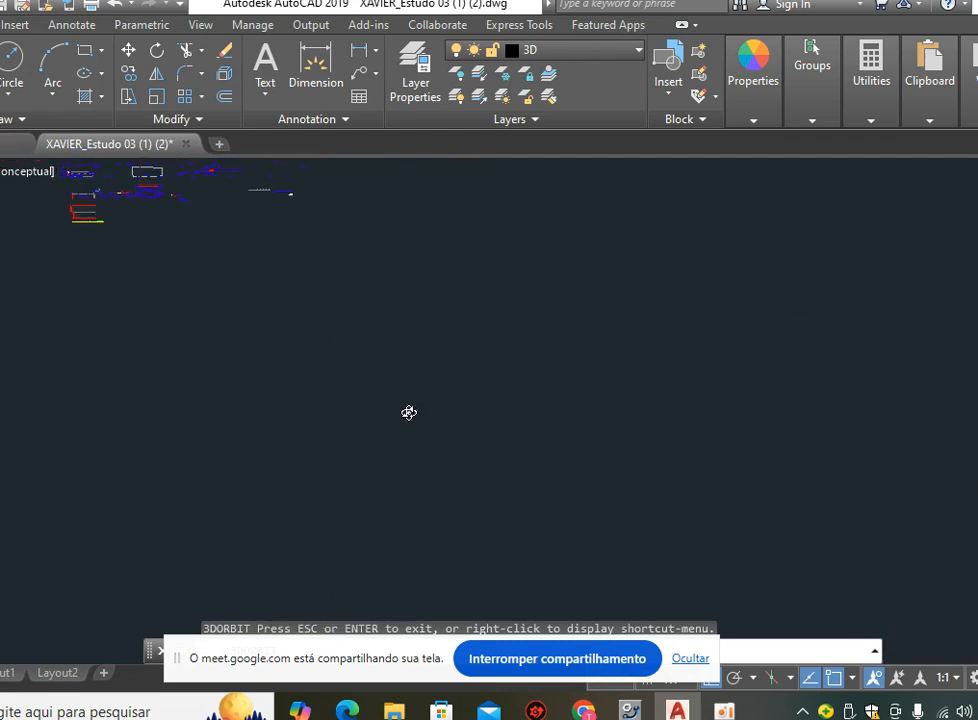
{"action": "left_click_drag", "start_coordinate": [456, 440], "coordinate": [324, 498]}
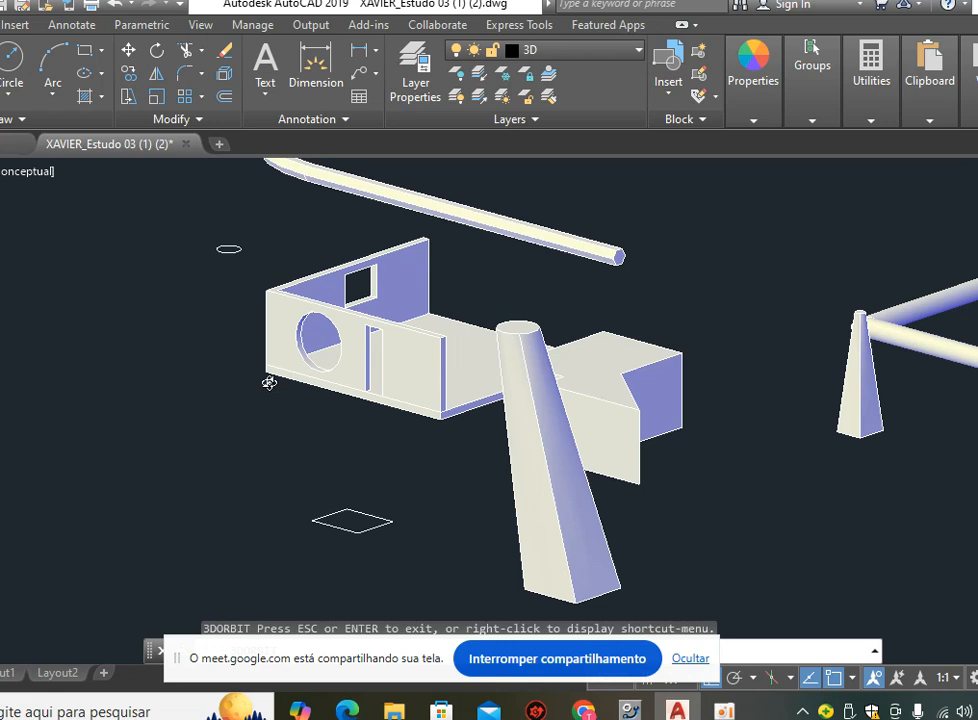
{"action": "left_click_drag", "start_coordinate": [435, 465], "coordinate": [363, 461]}
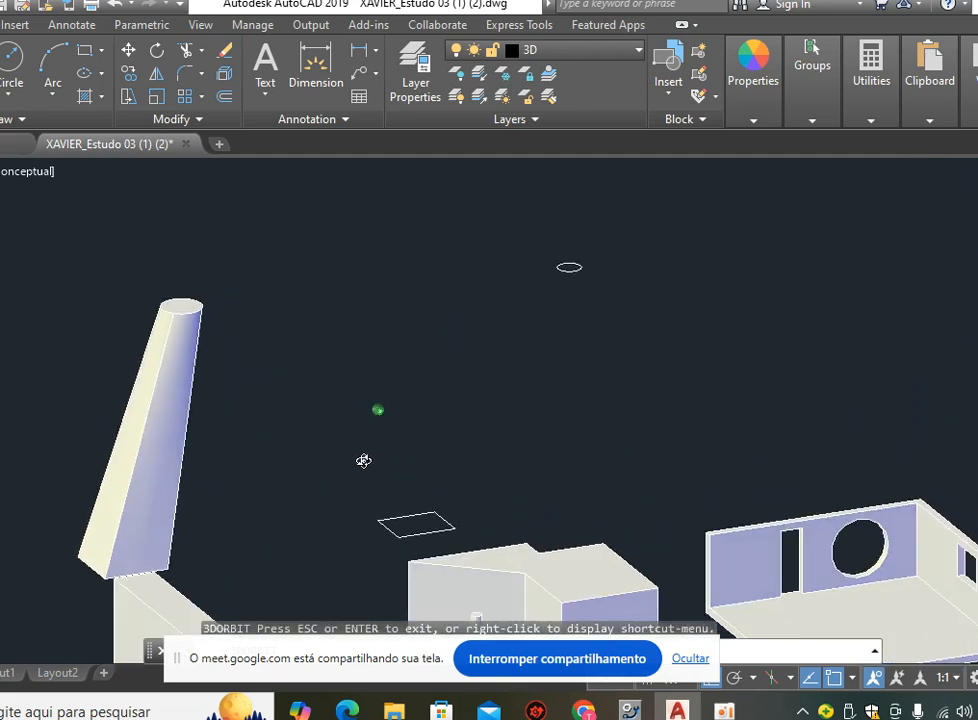
Erase the tall leaning lofted solid standing behind the rectangular slab block.
{"action": "scroll", "coordinate": [398, 337], "scroll_direction": "down", "scroll_amount": 2}
{"action": "key", "text": "Escape"}
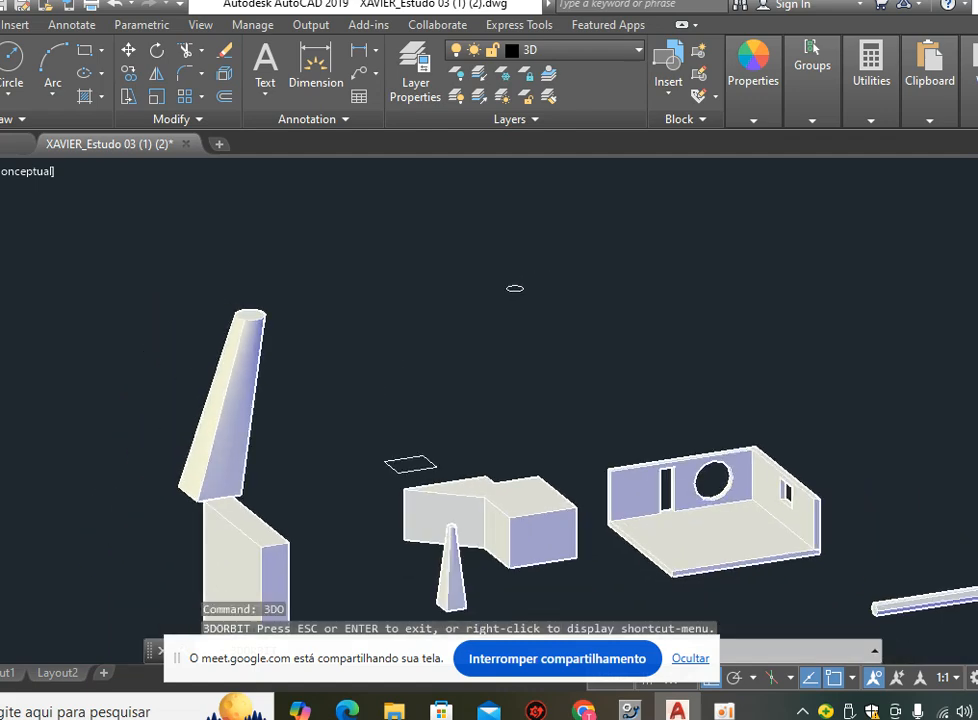
{"action": "left_click", "coordinate": [330, 290]}
{"action": "left_click", "coordinate": [205, 362]}
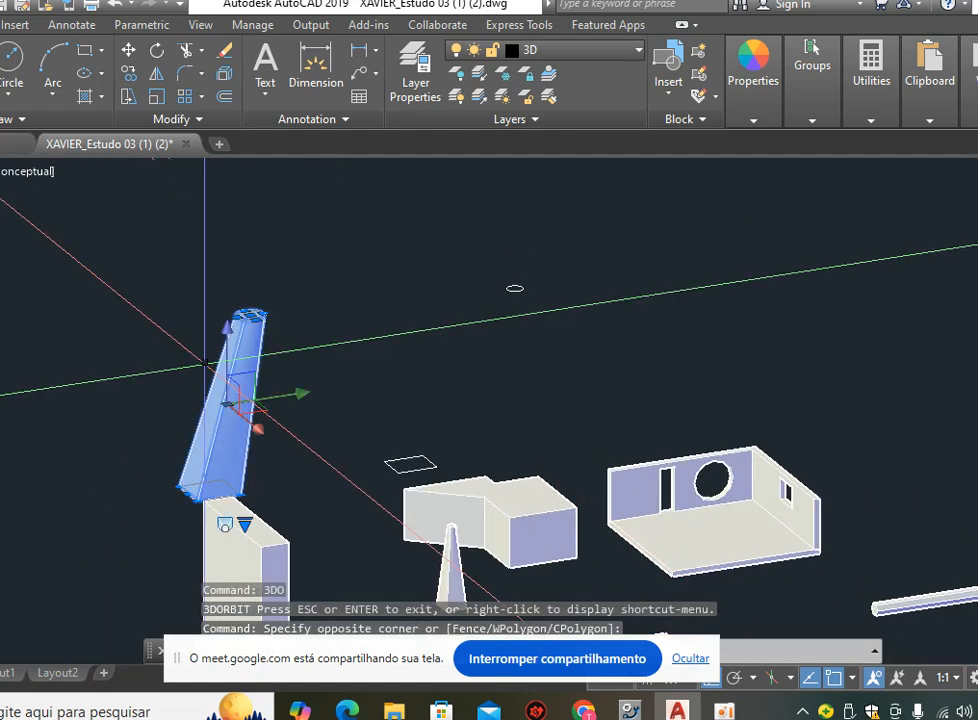
{"action": "key", "text": "Delete"}
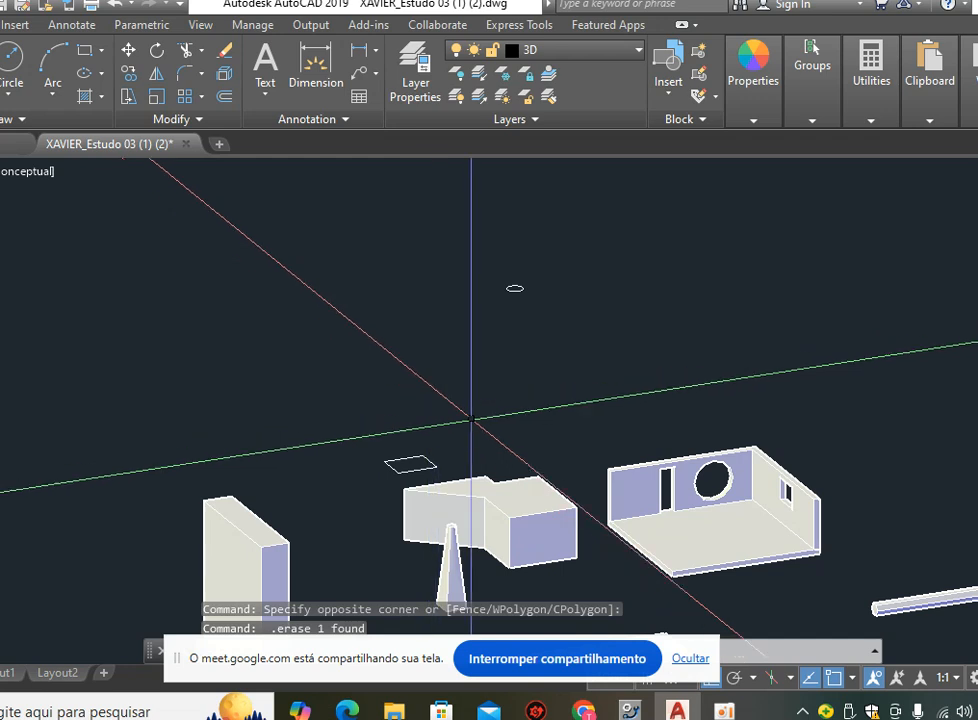
{"action": "middle_click_drag", "start_coordinate": [600, 358], "coordinate": [648, 402]}
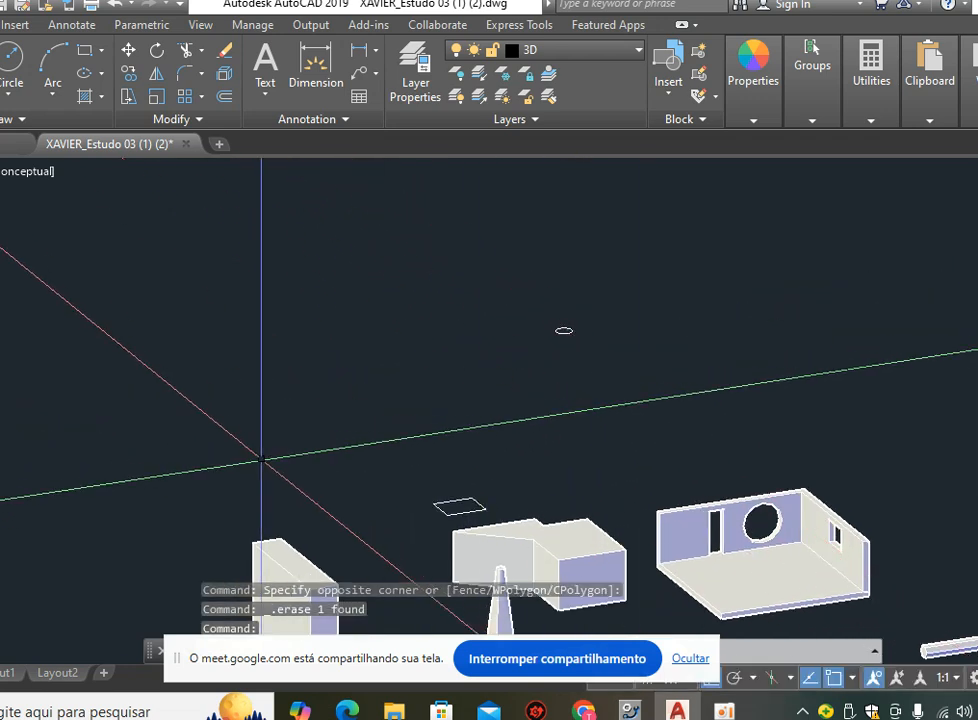
Draw a long, narrow rectangle on the ground in the empty area beside the tall slab block.
{"action": "middle_click_drag", "start_coordinate": [196, 510], "coordinate": [338, 473]}
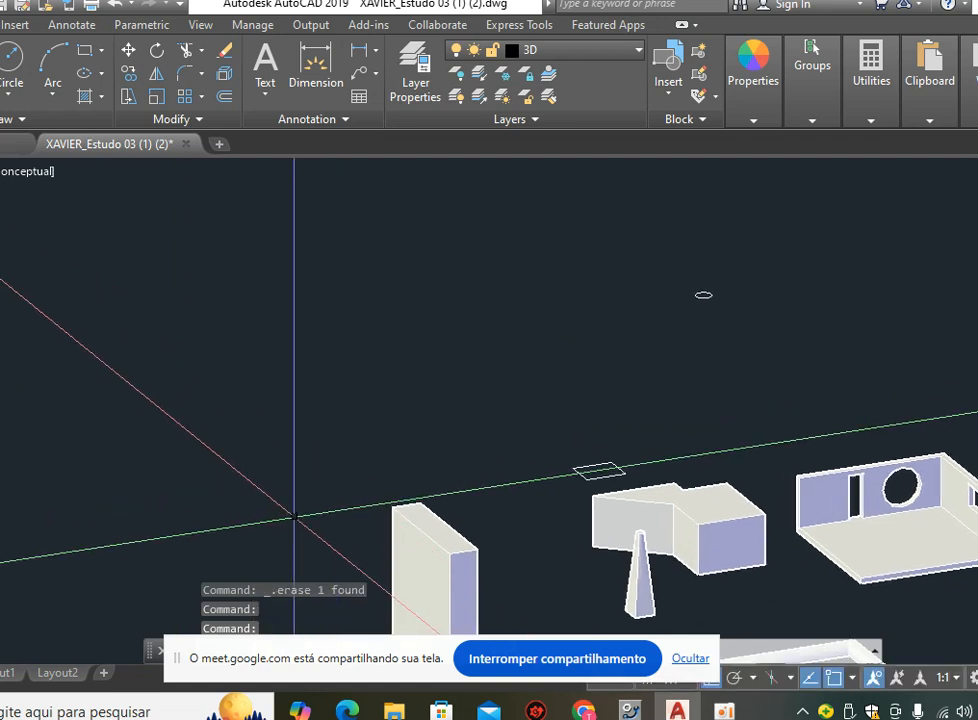
{"action": "type", "text": "c"}
{"action": "key", "text": "Return"}
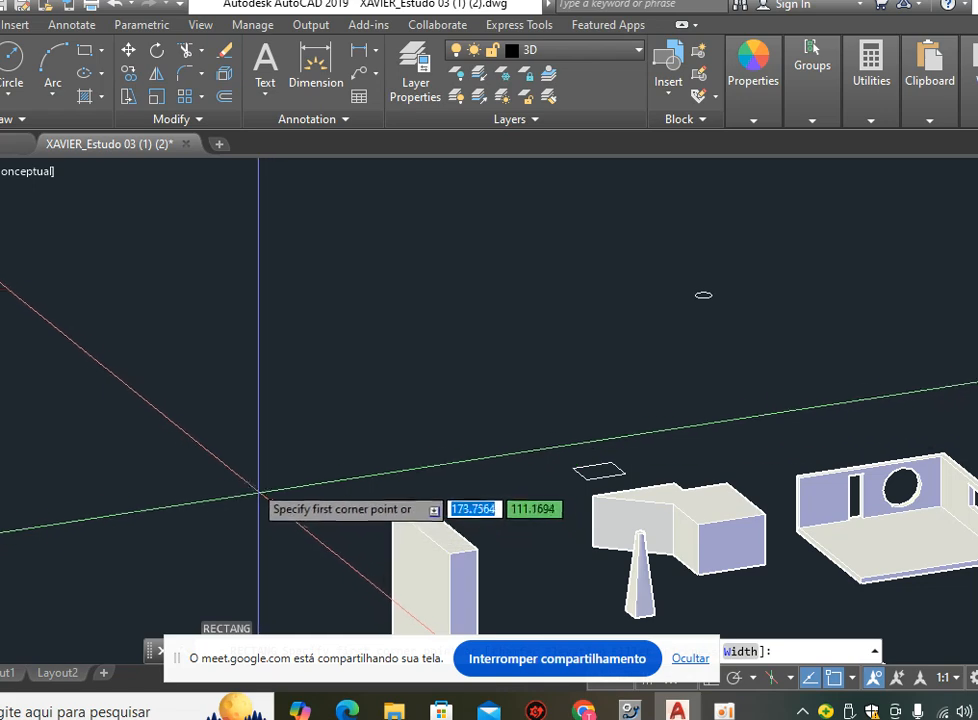
{"action": "left_click", "coordinate": [244, 460]}
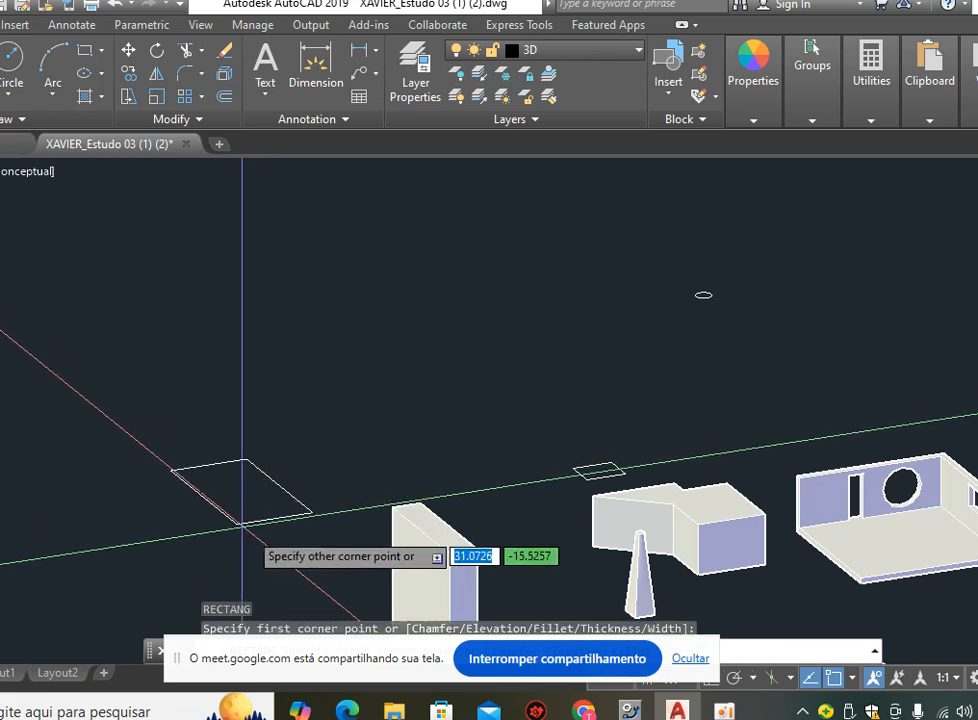
{"action": "left_click", "coordinate": [290, 497]}
{"action": "scroll", "coordinate": [306, 490], "scroll_direction": "up", "scroll_amount": 3}
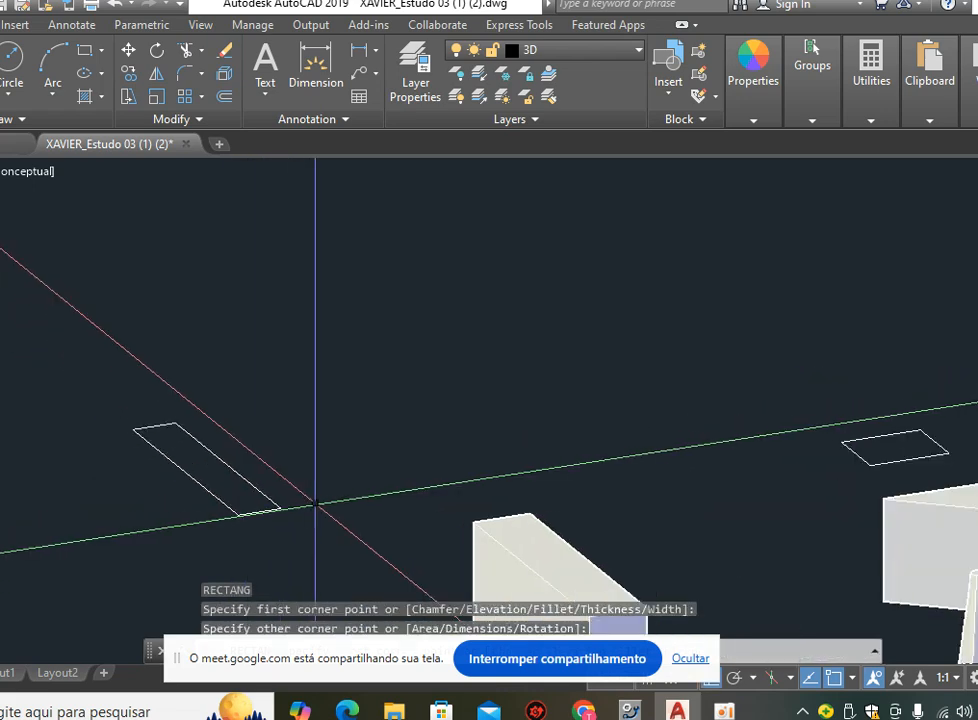
Draw a straight axis line parallel to the narrow rectangle's long side, a short distance away and extending past both ends.
{"action": "type", "text": "l"}
{"action": "key", "text": "Return"}
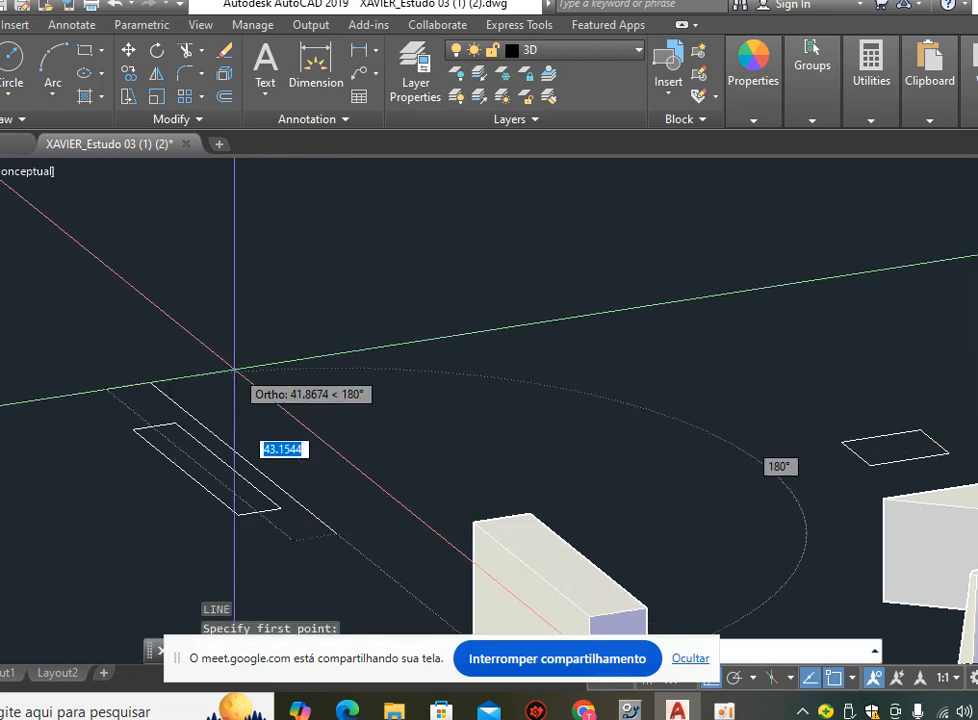
{"action": "left_click", "coordinate": [240, 392]}
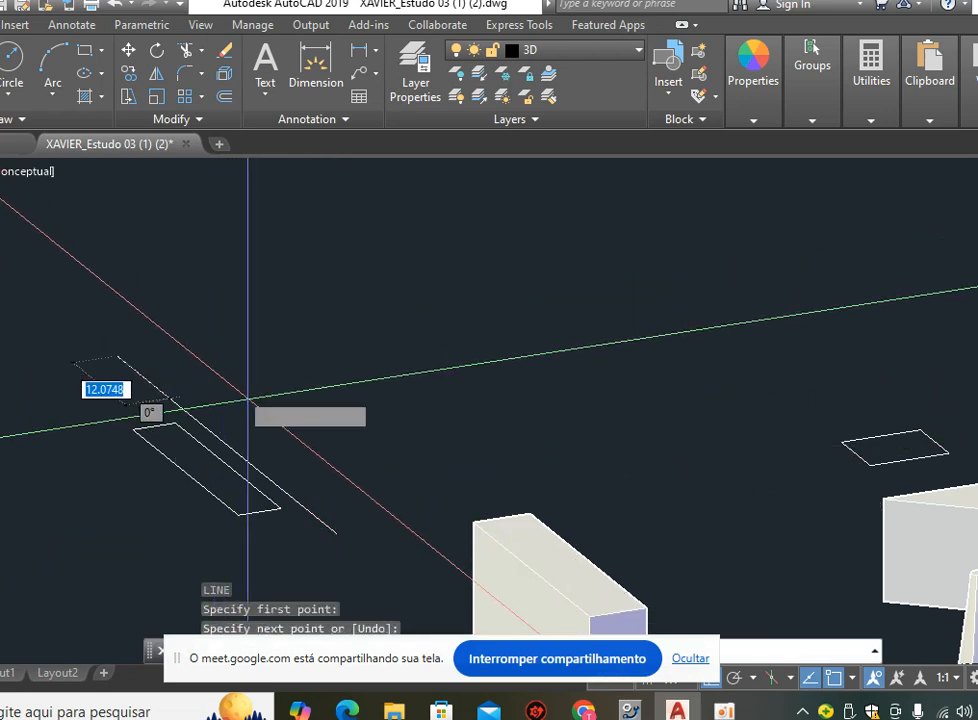
{"action": "key", "text": "Escape"}
Revolve the narrow rectangle 360 degrees about the parallel line, using the line's two endpoints as the axis.
{"action": "type", "text": "rev"}
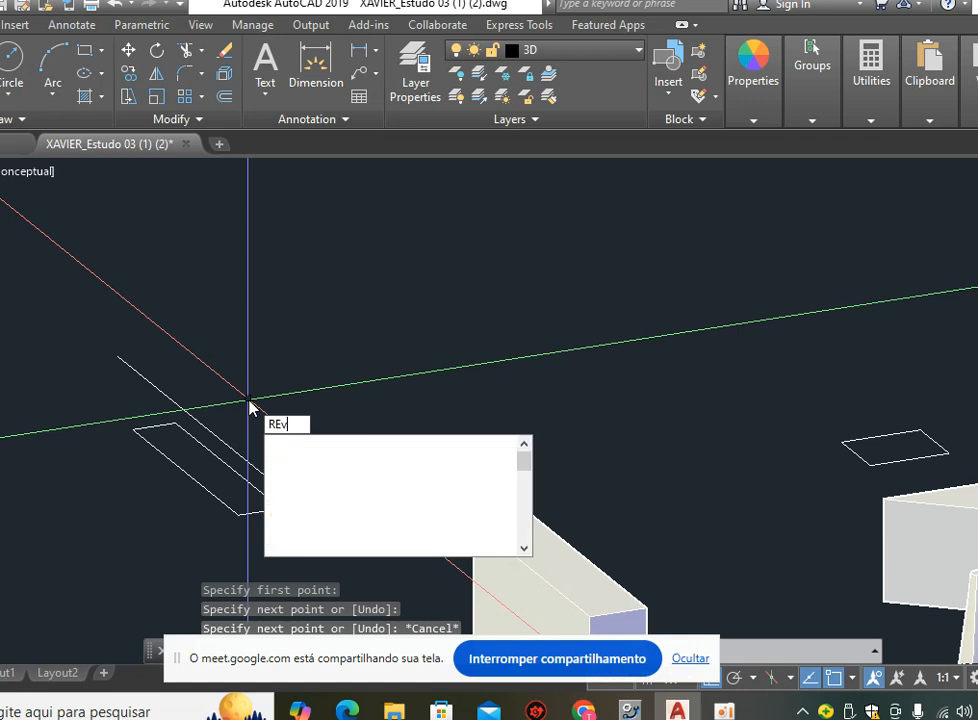
{"action": "key", "text": "Return"}
{"action": "left_click", "coordinate": [203, 444]}
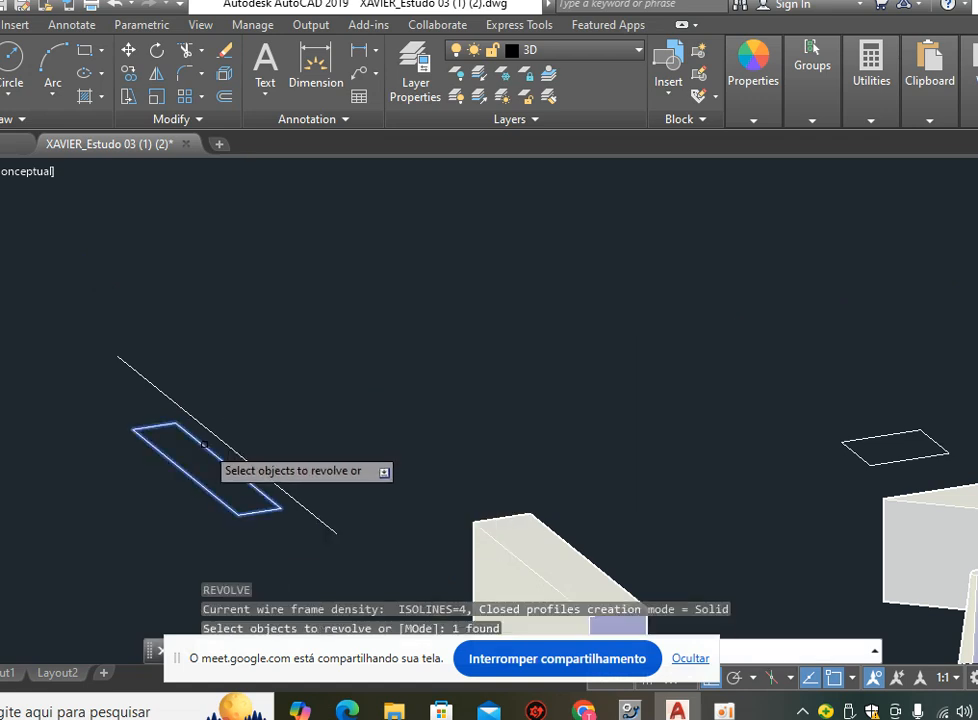
{"action": "key", "text": "Return"}
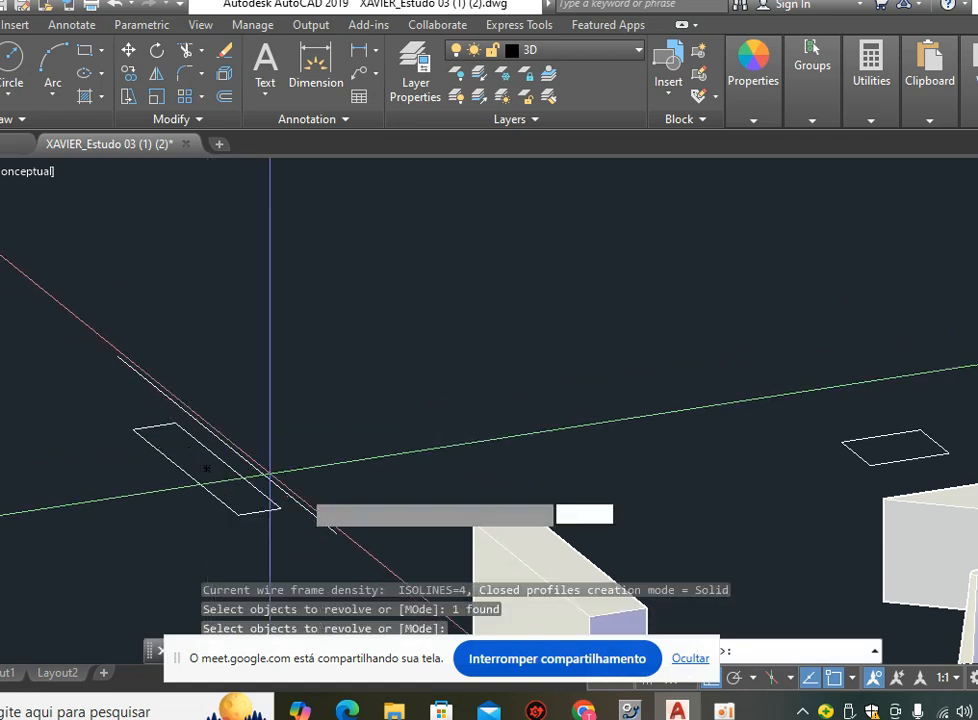
{"action": "left_click", "coordinate": [335, 533]}
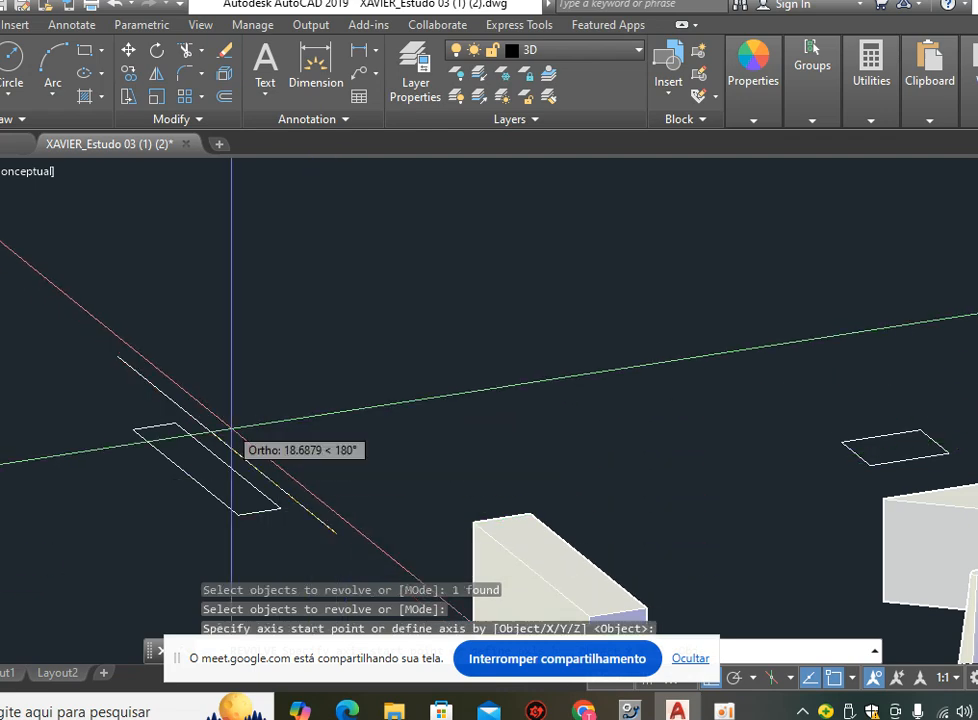
{"action": "left_click", "coordinate": [116, 357]}
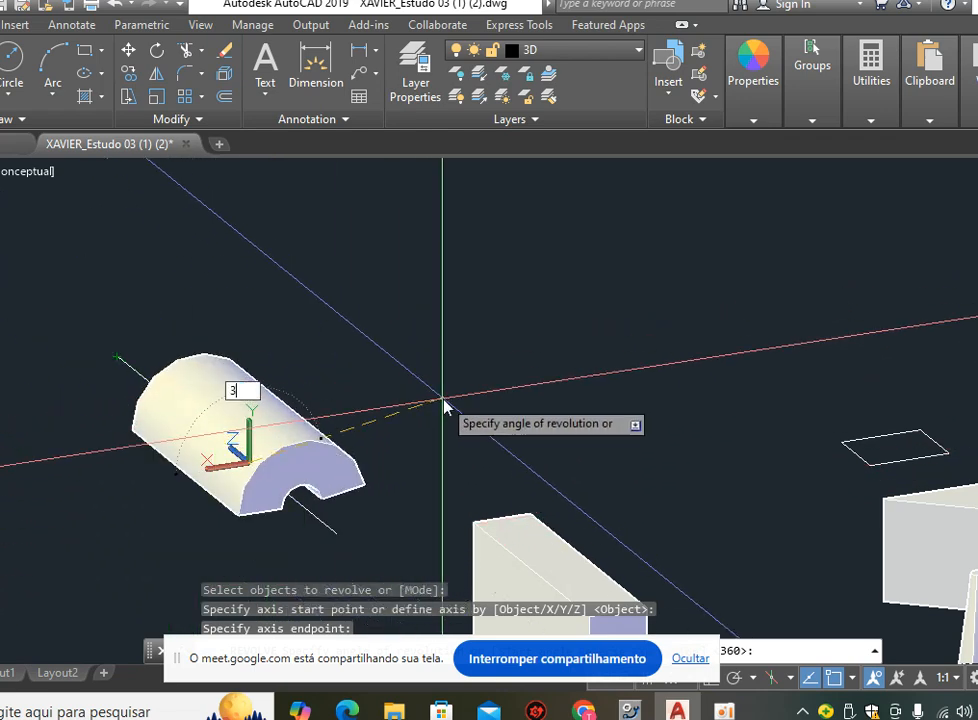
{"action": "key", "text": "Return"}
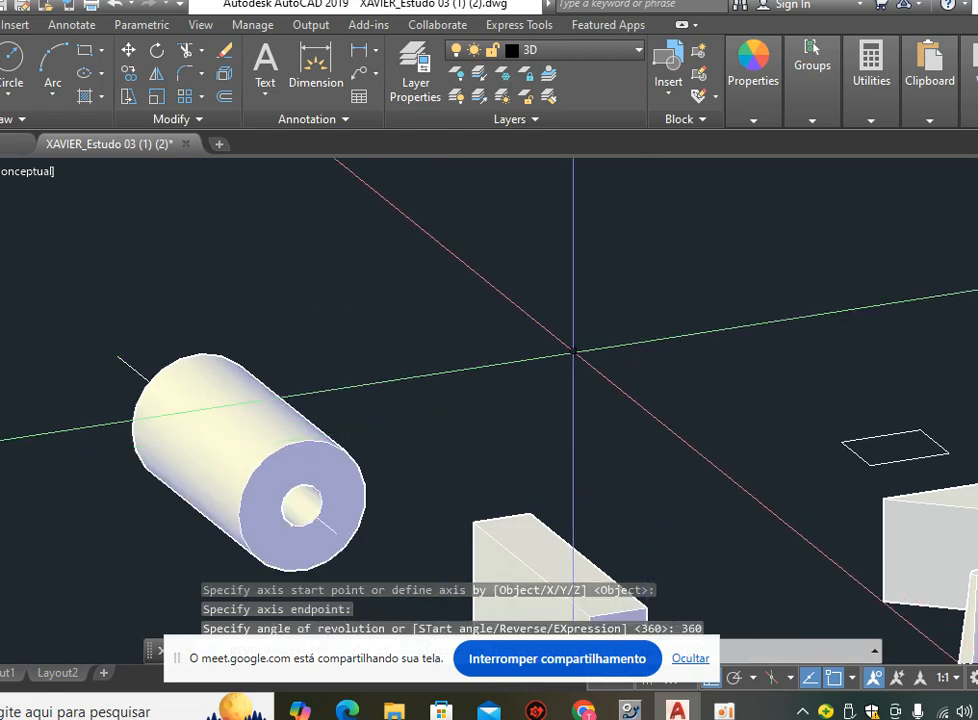
Erase the revolved hollow cylinder together with its axis line.
{"action": "scroll", "coordinate": [167, 395], "scroll_direction": "down", "scroll_amount": 2}
{"action": "scroll", "coordinate": [190, 370], "scroll_direction": "down", "scroll_amount": 3}
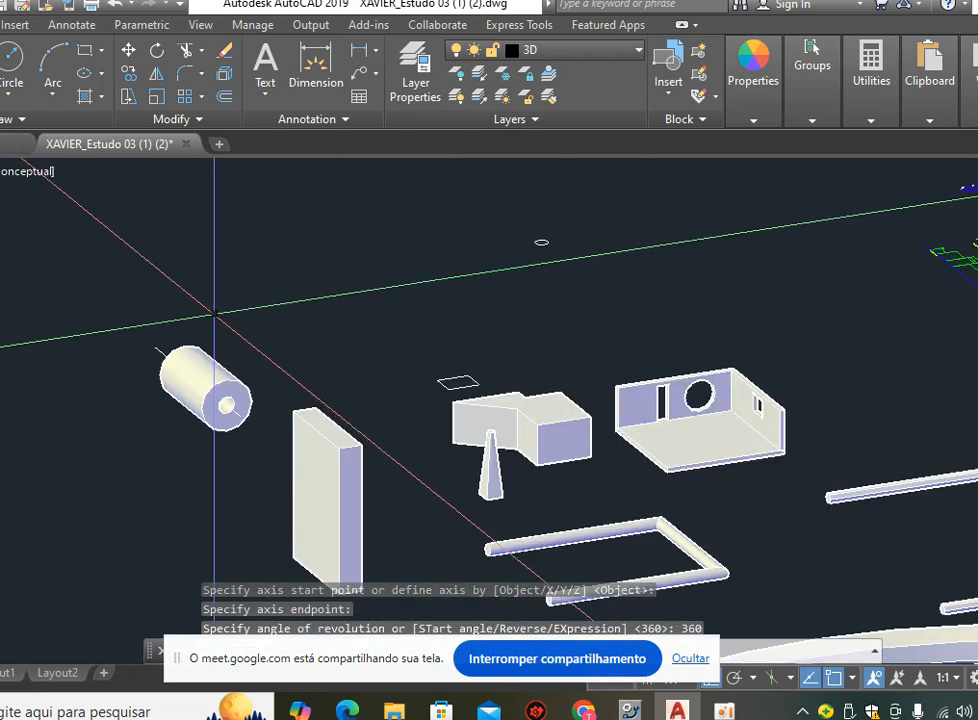
{"action": "left_click", "coordinate": [212, 312]}
{"action": "left_click", "coordinate": [167, 418]}
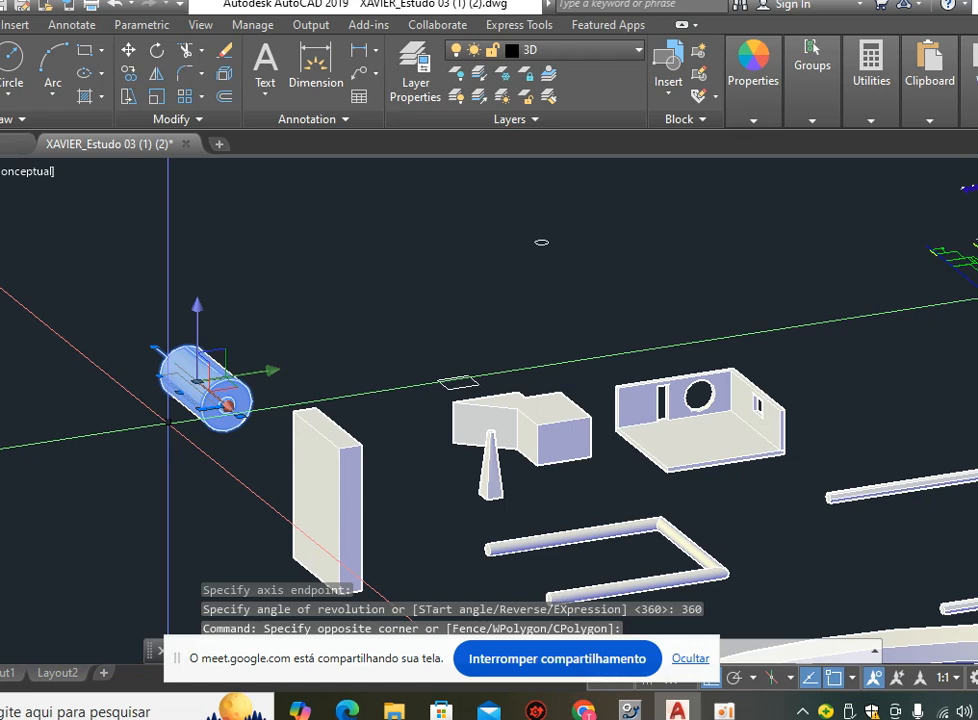
{"action": "key", "text": "Delete"}
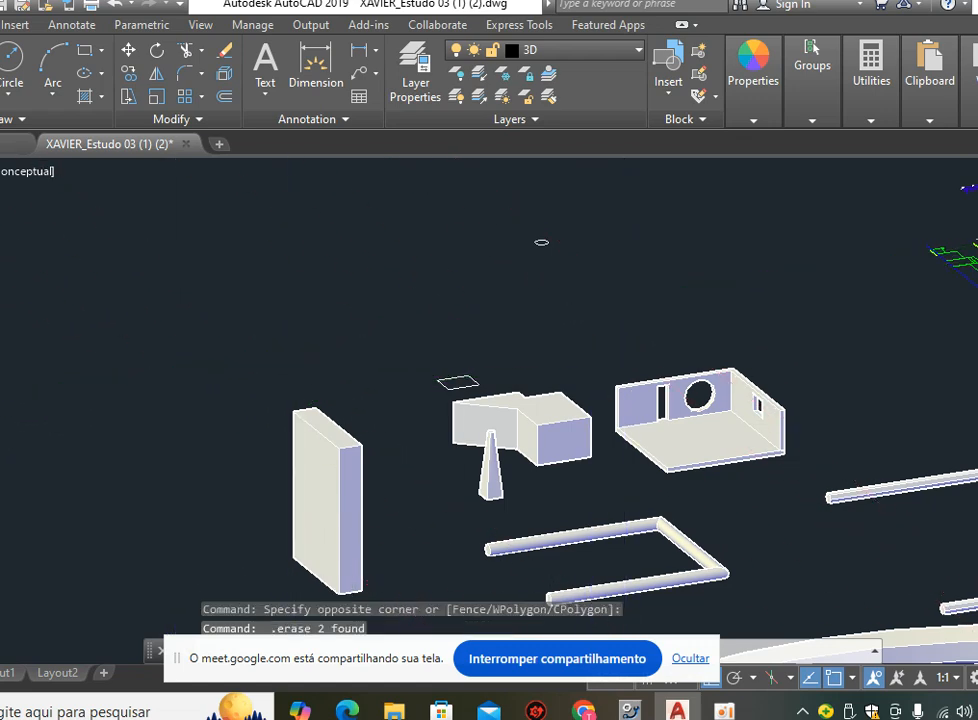
Examine the ground rectangle and the raised small circle up close from a slightly rotated 3D view.
{"action": "type", "text": "p"}
{"action": "key", "text": "Return"}
{"action": "scroll", "coordinate": [594, 465], "scroll_direction": "down", "scroll_amount": 3}
{"action": "scroll", "coordinate": [570, 432], "scroll_direction": "up", "scroll_amount": 3}
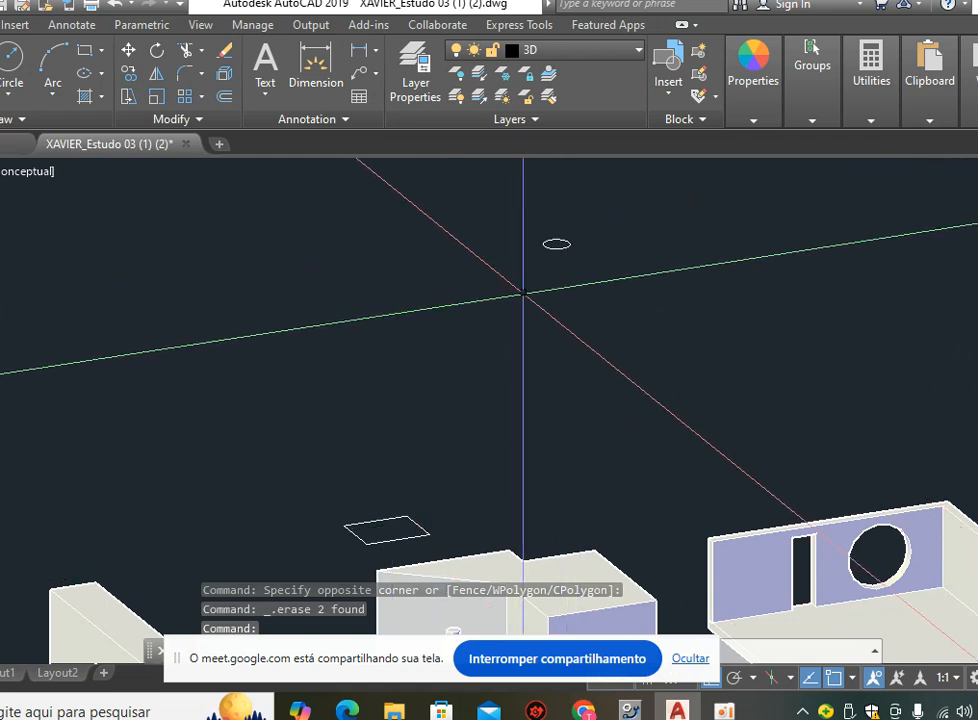
{"action": "type", "text": "3do"}
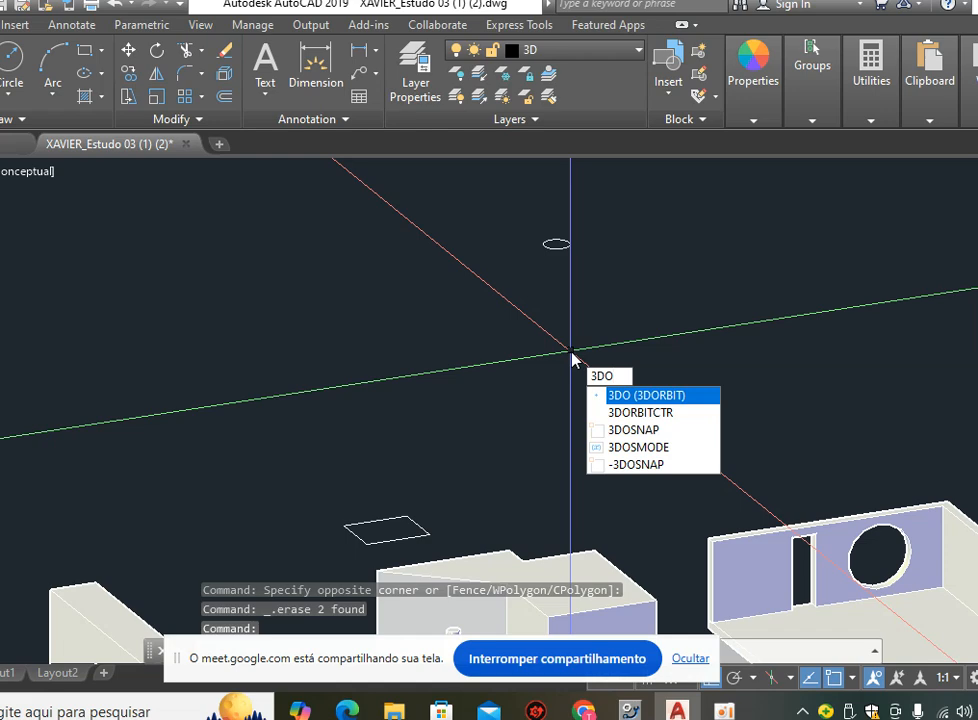
{"action": "key", "text": "Return"}
{"action": "left_click_drag", "start_coordinate": [477, 448], "coordinate": [384, 446]}
{"action": "left_click_drag", "start_coordinate": [454, 416], "coordinate": [444, 430]}
{"action": "left_click_drag", "start_coordinate": [514, 398], "coordinate": [437, 413]}
{"action": "left_click_drag", "start_coordinate": [473, 375], "coordinate": [473, 383]}
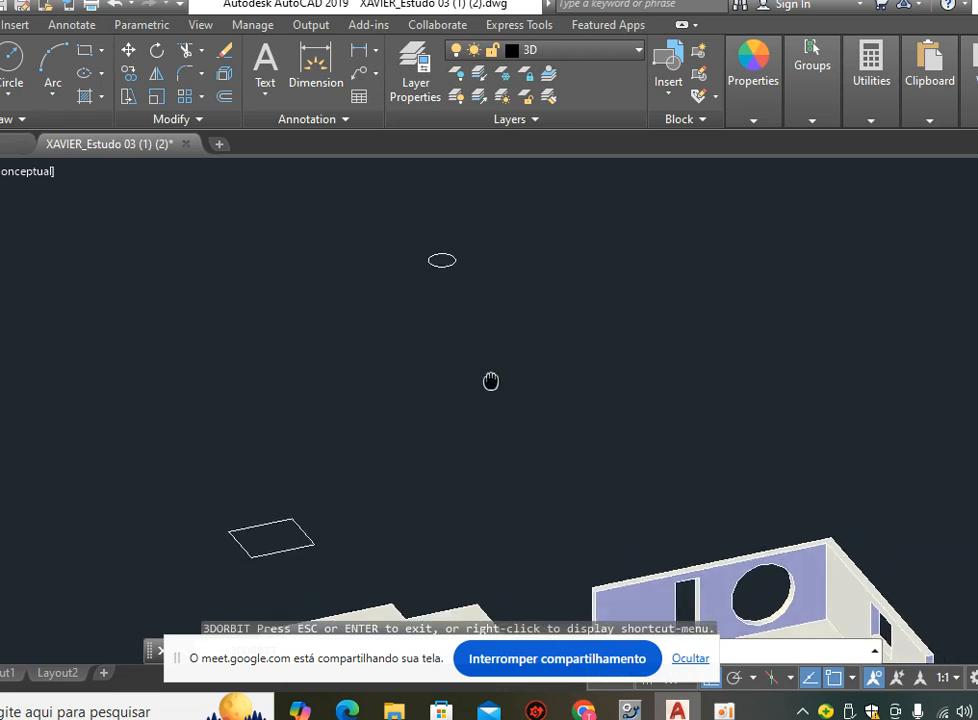
{"action": "middle_click_drag", "start_coordinate": [490, 381], "coordinate": [530, 377]}
{"action": "key", "text": "Escape"}
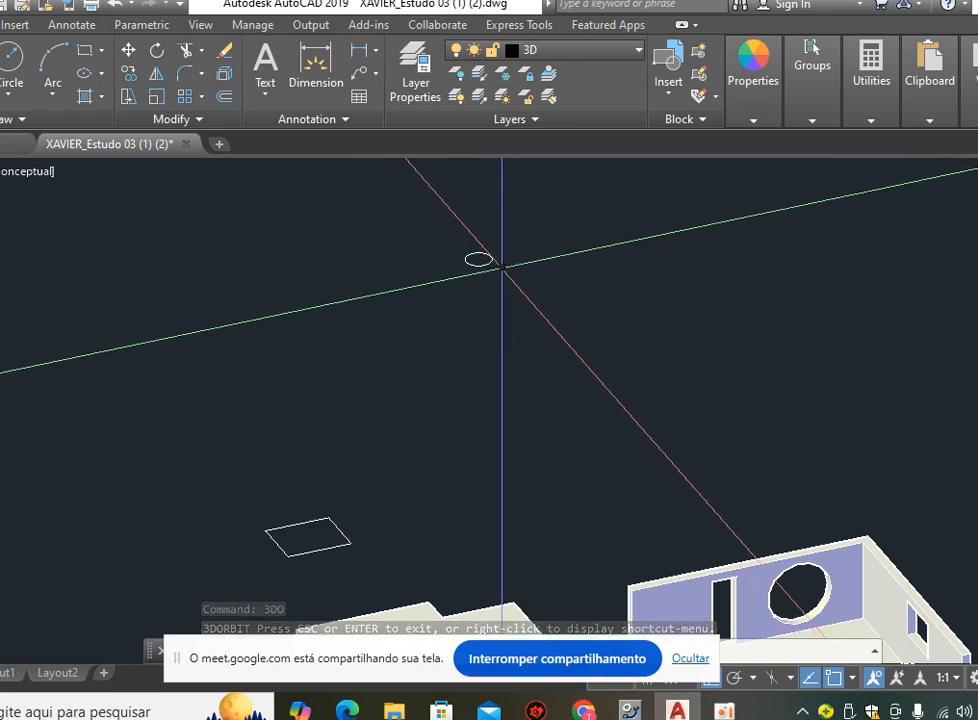
Loft a solid from the ground rectangle to the raised small circle with the Cross sections only option.
{"action": "type", "text": "lft"}
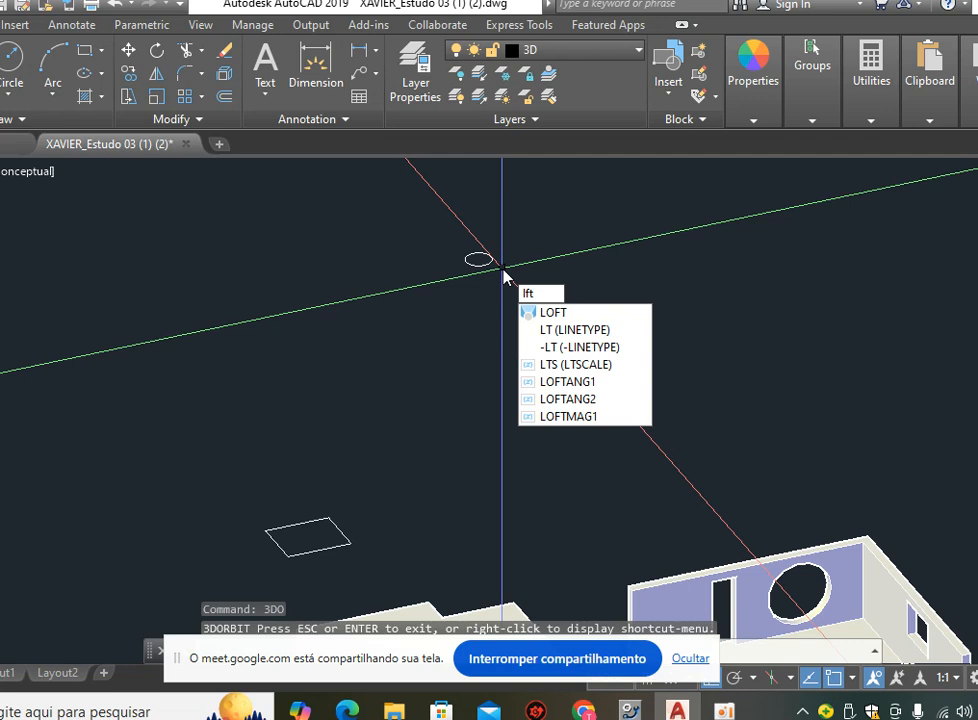
{"action": "left_click", "coordinate": [578, 312]}
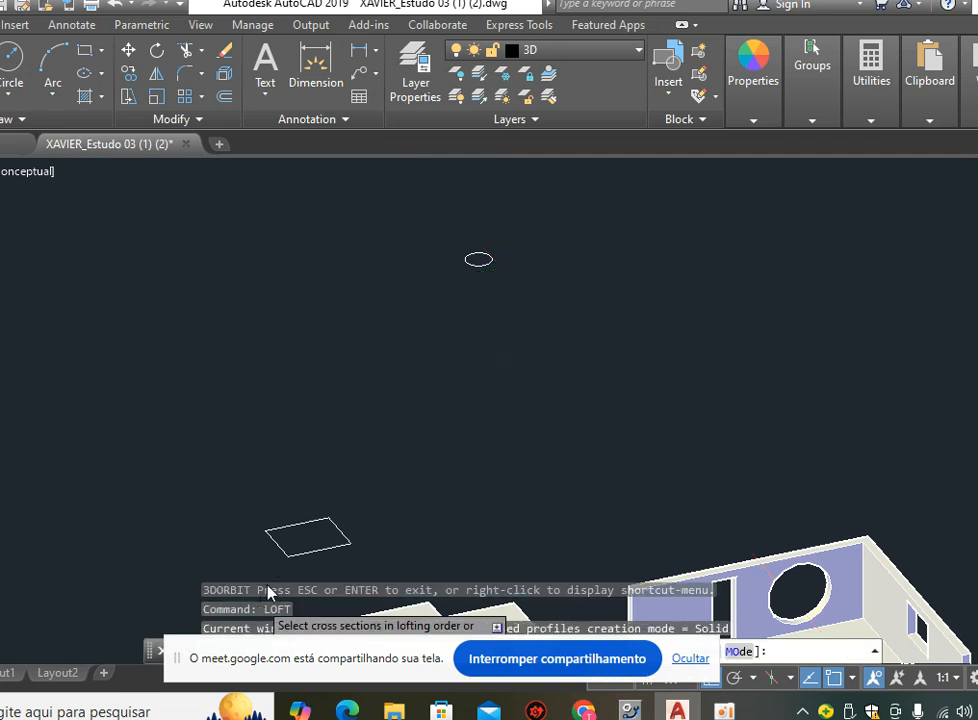
{"action": "left_click", "coordinate": [280, 548]}
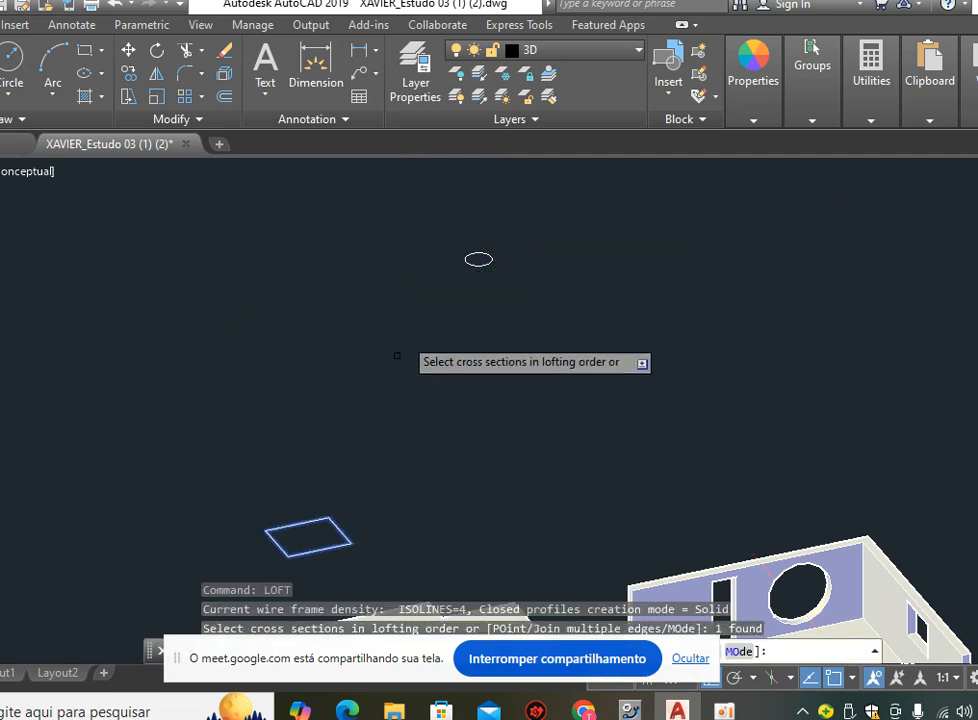
{"action": "left_click", "coordinate": [469, 261]}
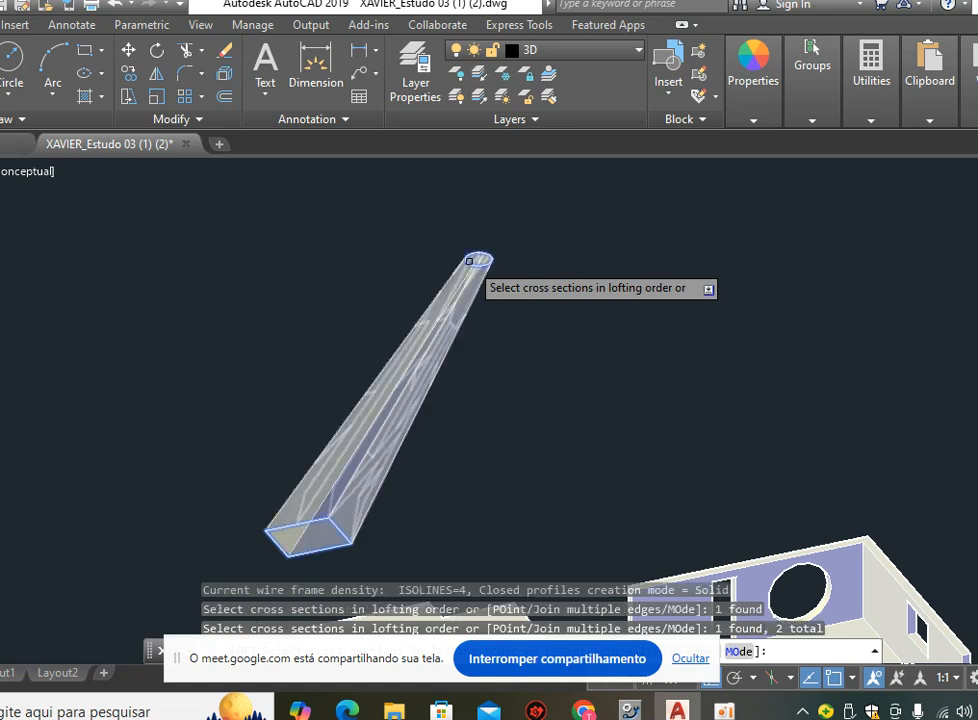
{"action": "key", "text": "Return"}
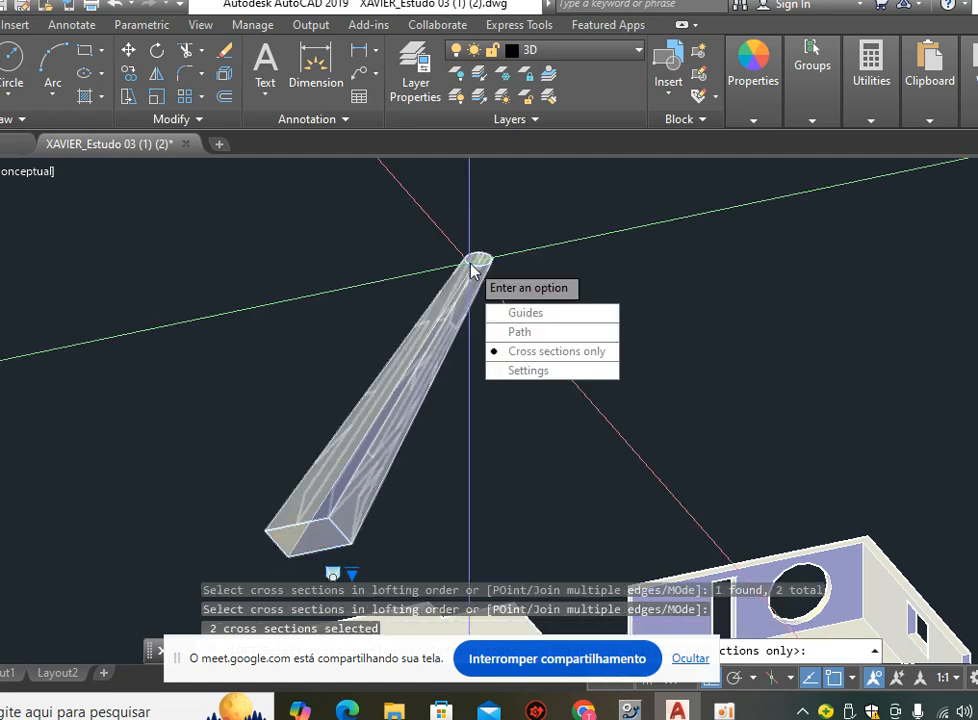
{"action": "left_click", "coordinate": [551, 352]}
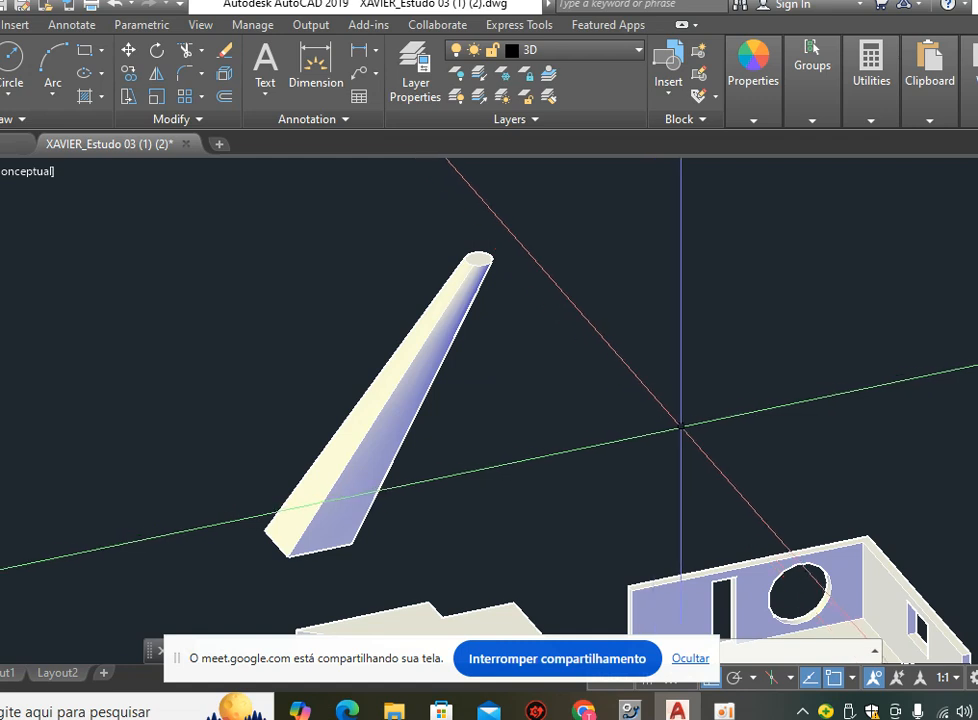
{"action": "middle_click_drag", "start_coordinate": [659, 400], "coordinate": [557, 349]}
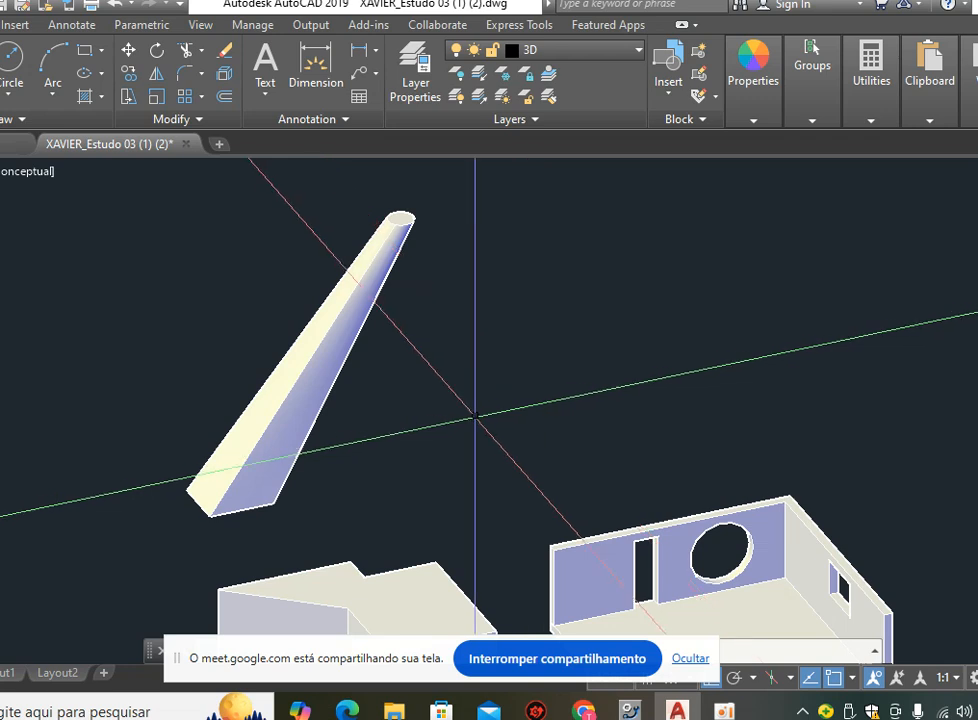
{"action": "middle_click_drag", "start_coordinate": [485, 430], "coordinate": [644, 382]}
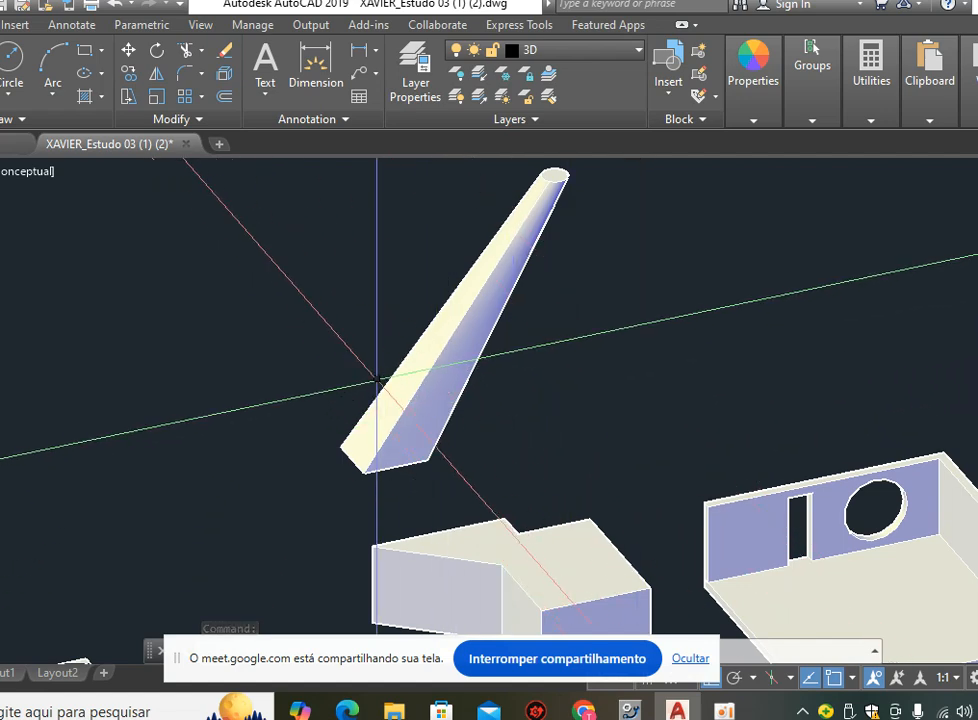
Draw a long, narrow rectangle in the empty area beside the existing 3D solids.
{"action": "scroll", "coordinate": [372, 385], "scroll_direction": "down", "scroll_amount": 5}
{"action": "middle_click_drag", "start_coordinate": [218, 445], "coordinate": [357, 453]}
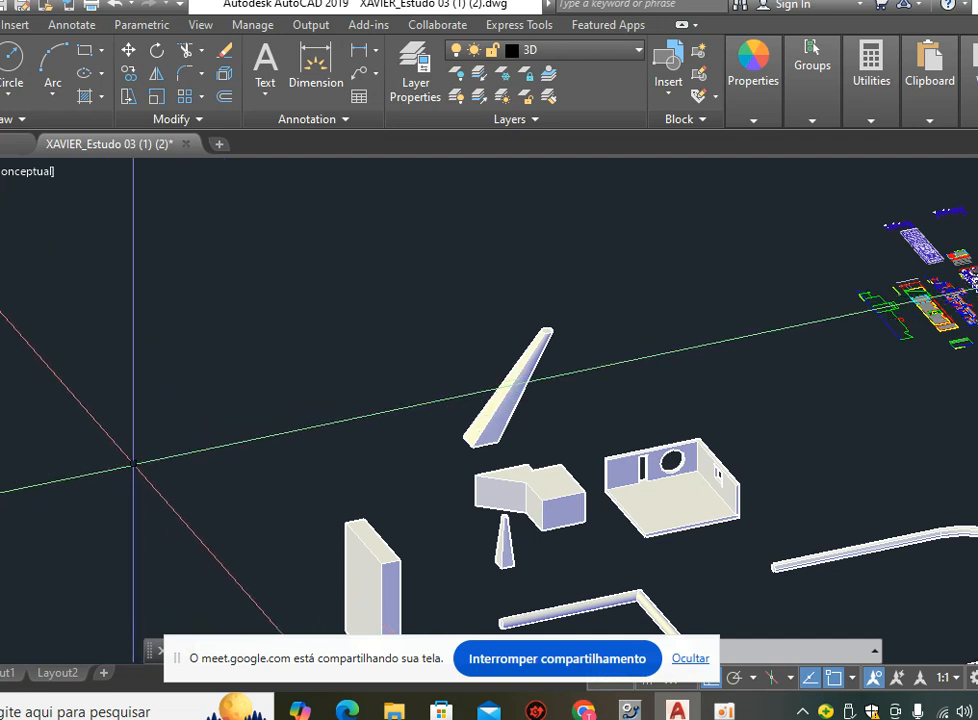
{"action": "scroll", "coordinate": [196, 452], "scroll_direction": "up", "scroll_amount": 2}
{"action": "middle_click_drag", "start_coordinate": [196, 452], "coordinate": [299, 437]}
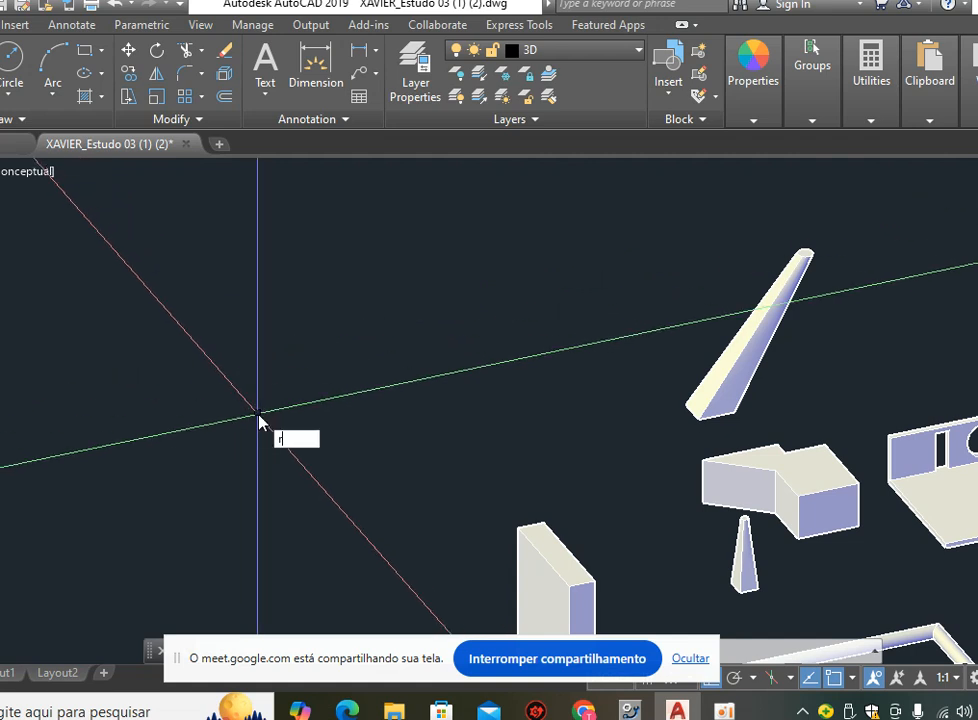
{"action": "type", "text": "c"}
{"action": "key", "text": "Return"}
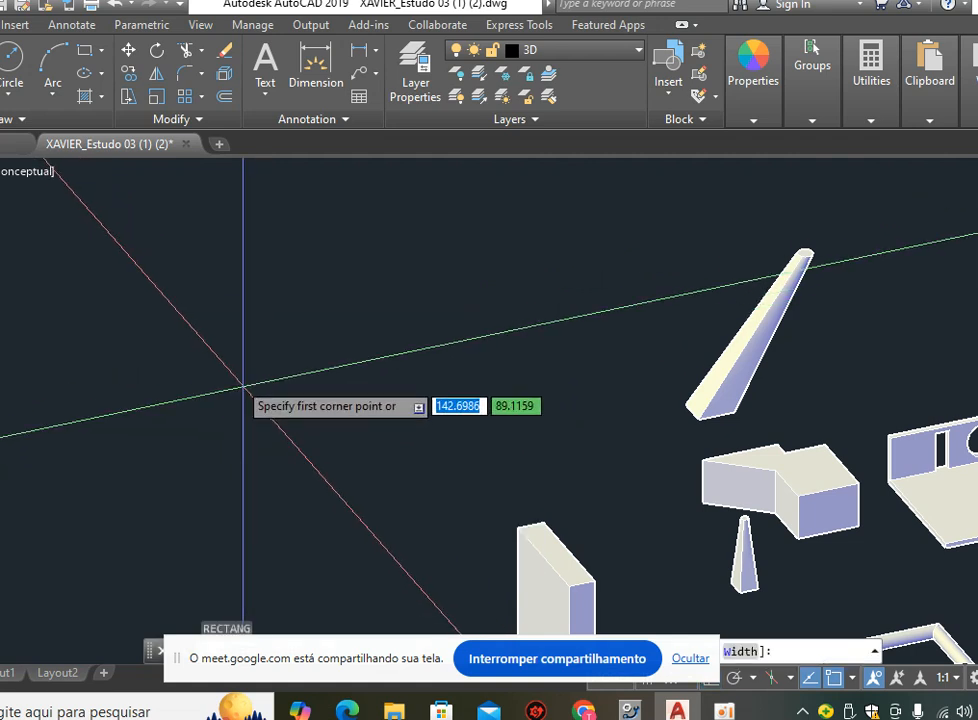
{"action": "left_click", "coordinate": [193, 328]}
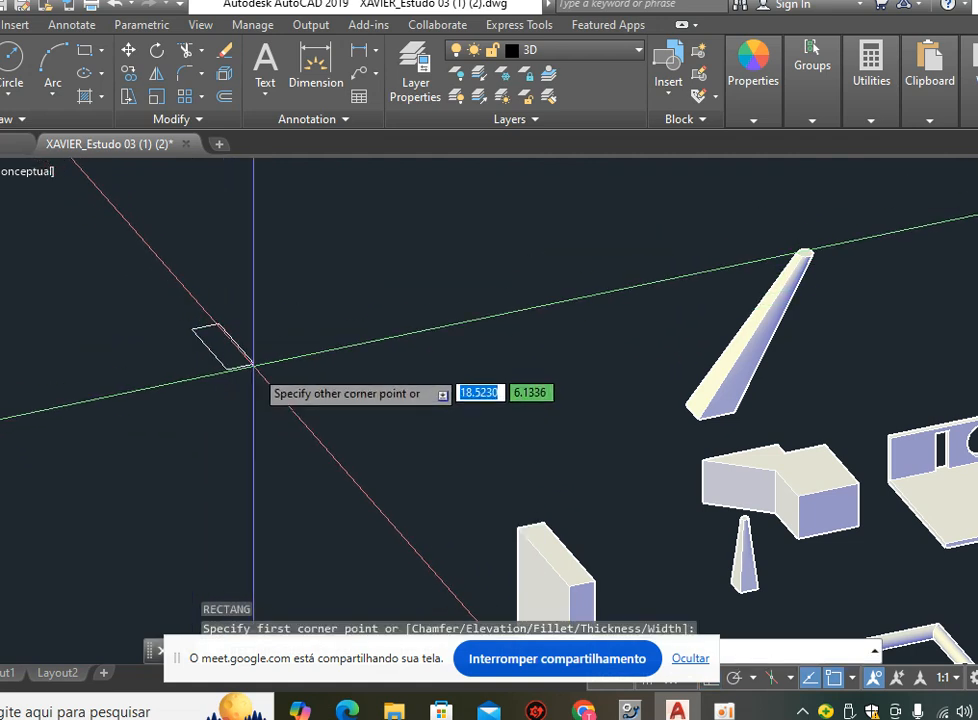
{"action": "left_click", "coordinate": [256, 443]}
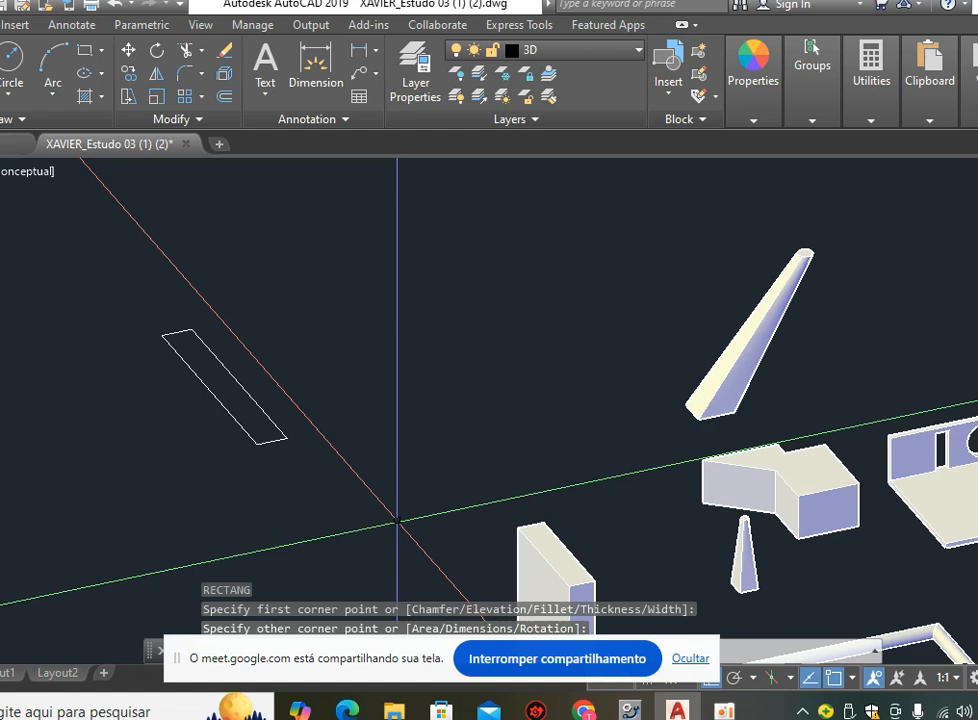
Draw a straight axis line about 99 units long, parallel to the rectangle's long side and set apart from it.
{"action": "type", "text": "l"}
{"action": "key", "text": "Return"}
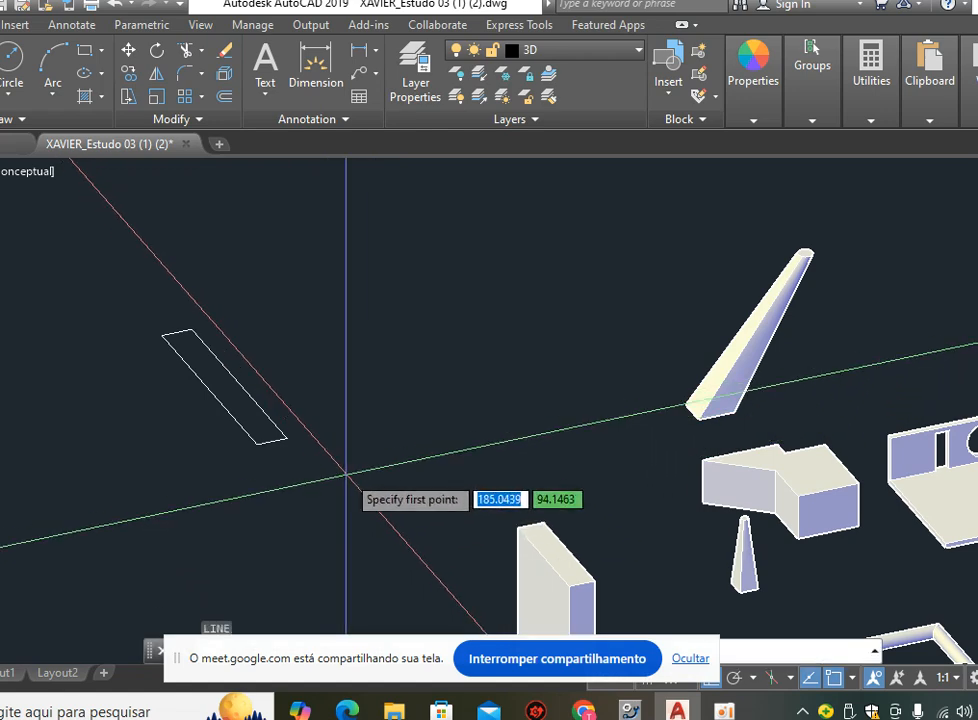
{"action": "left_click", "coordinate": [360, 474]}
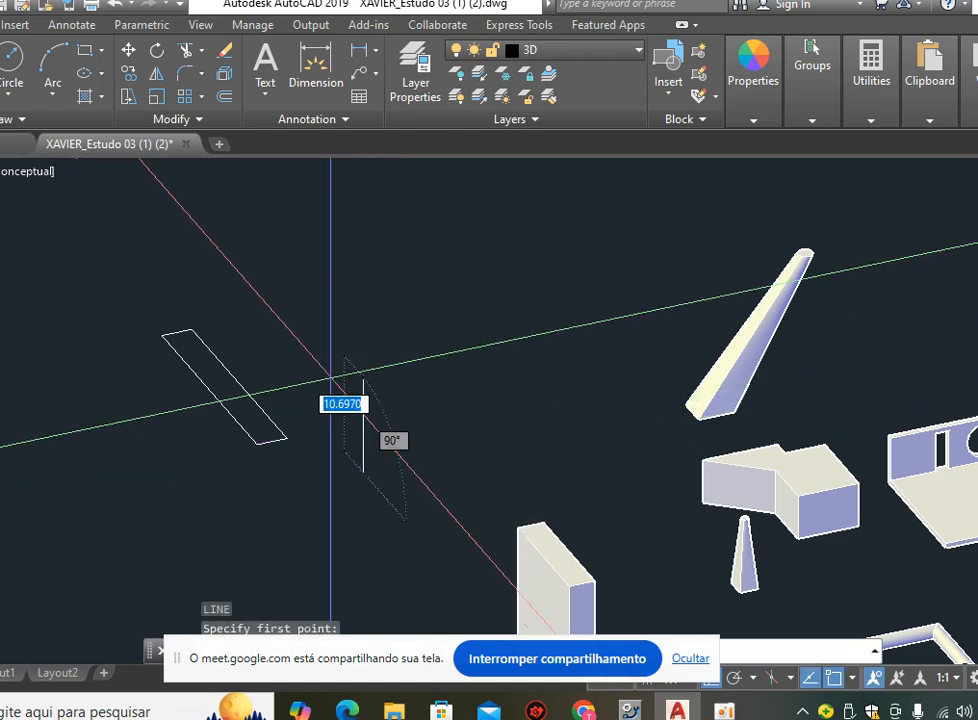
{"action": "left_click", "coordinate": [227, 250]}
{"action": "key", "text": "Escape"}
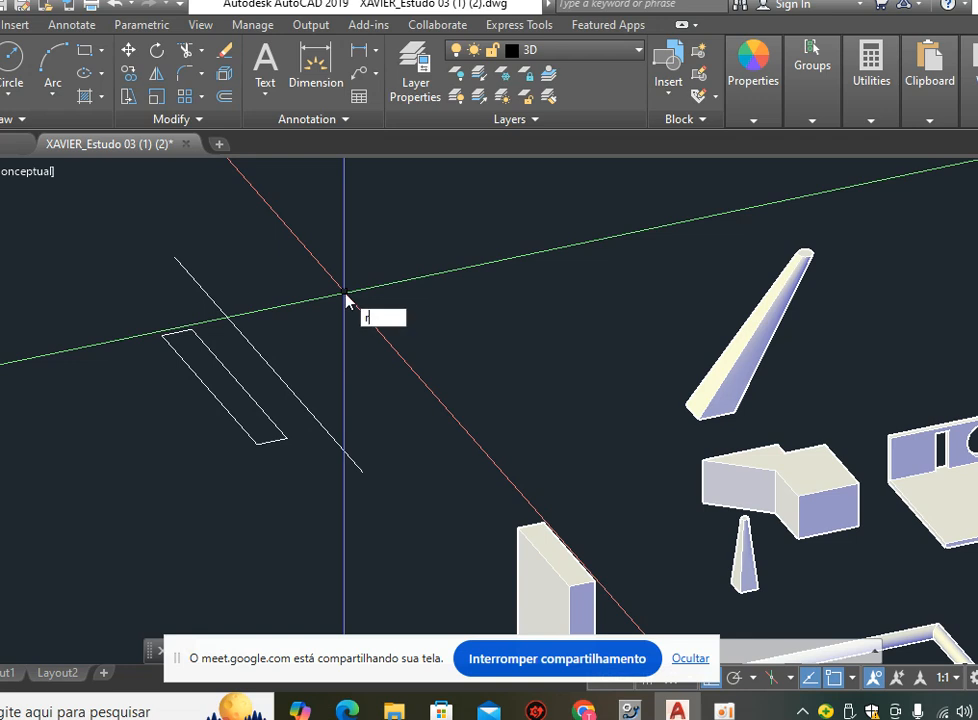
Revolve the rectangle 360 degrees around the separate axis line to form a hollow cylinder.
{"action": "type", "text": "v"}
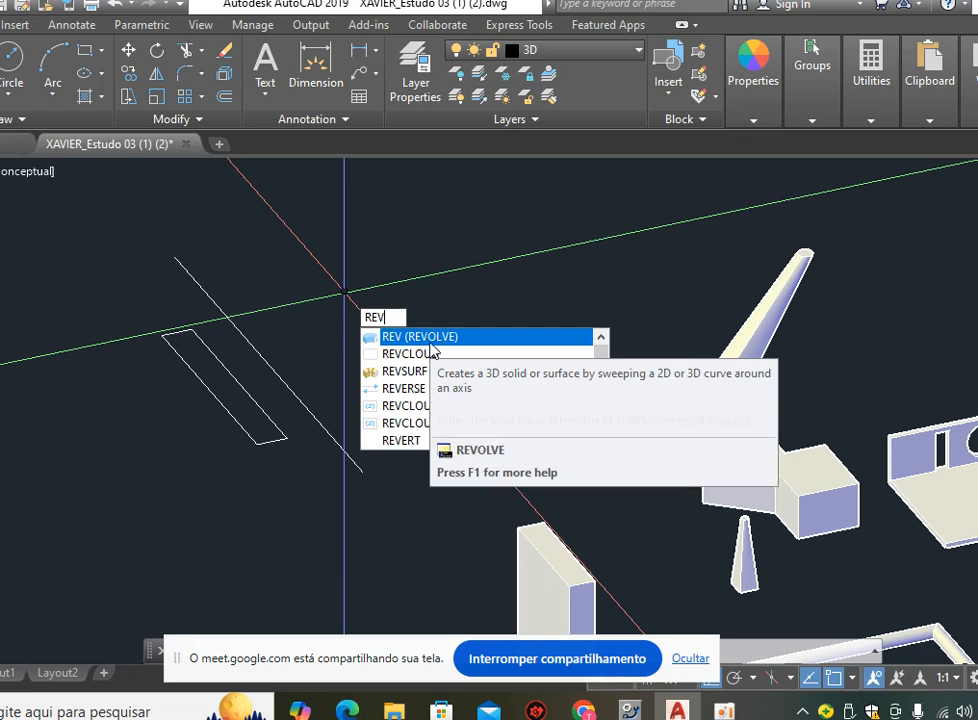
{"action": "key", "text": "Return"}
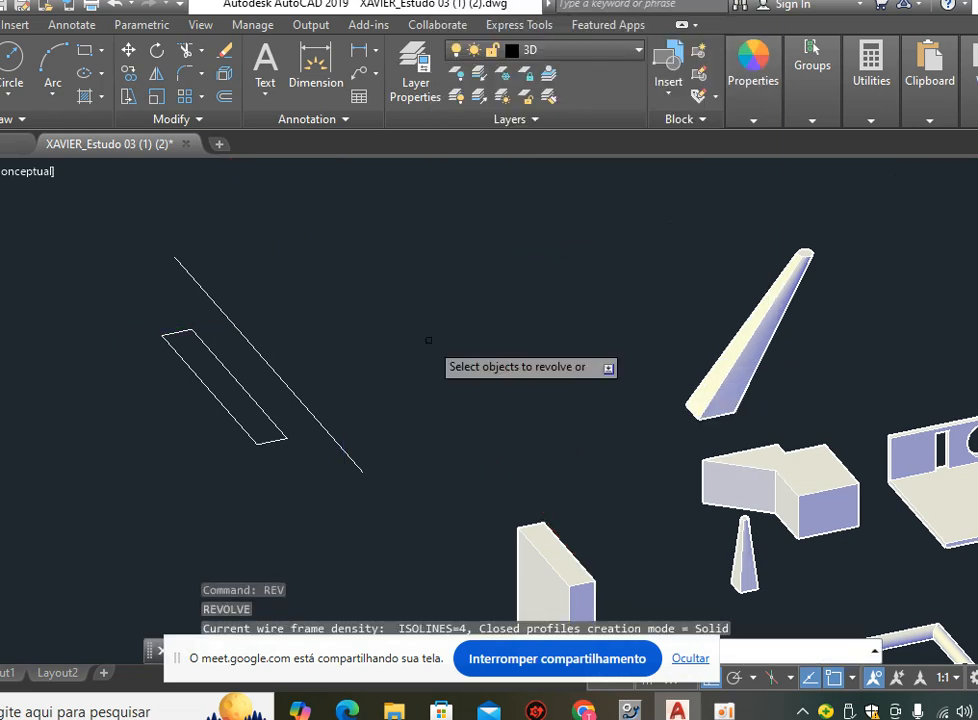
{"action": "left_click", "coordinate": [214, 356]}
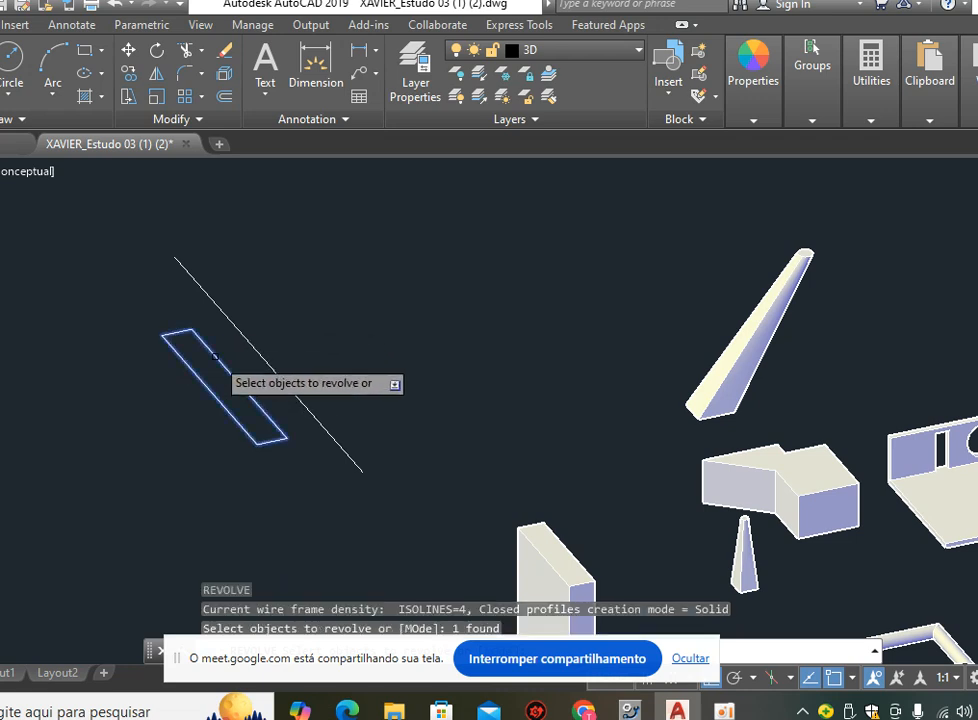
{"action": "key", "text": "Return"}
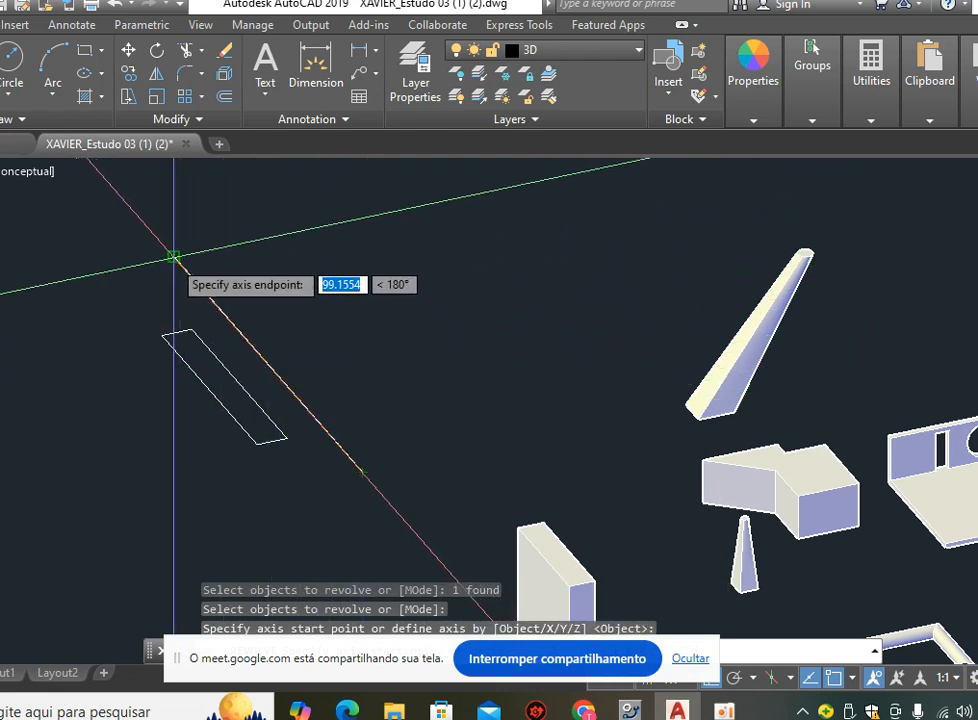
{"action": "left_click", "coordinate": [174, 258]}
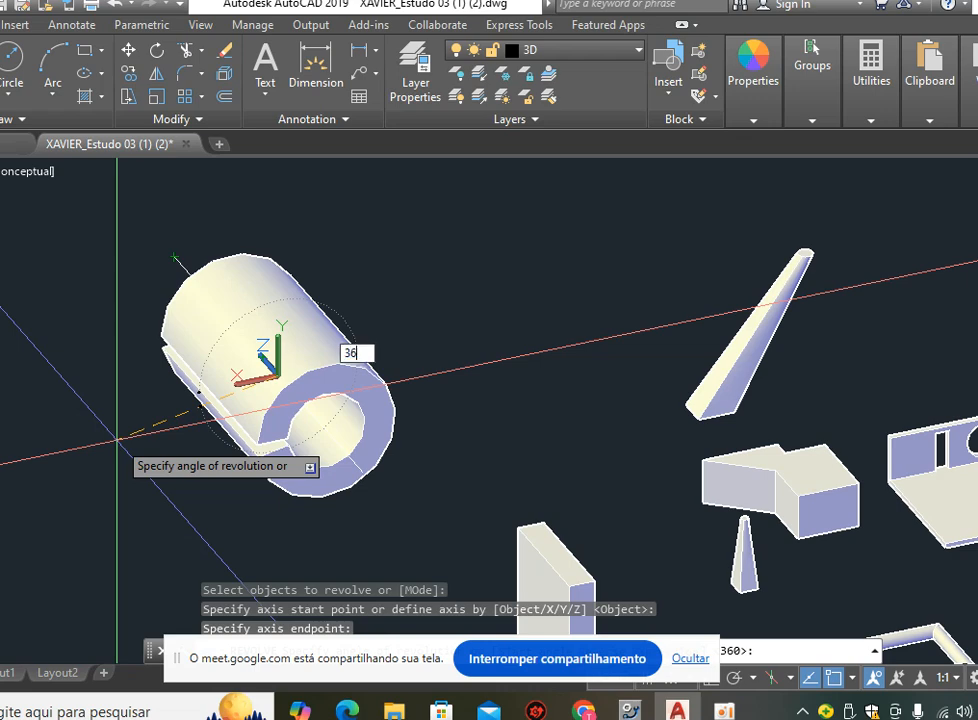
{"action": "key", "text": "Return"}
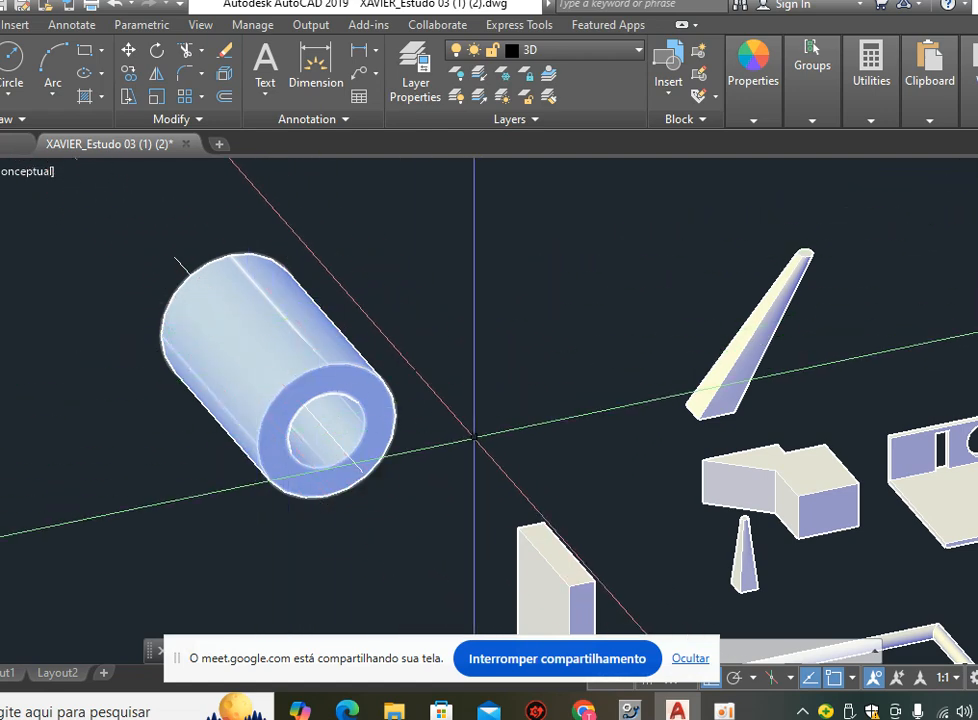
Draw a closed triangular polyline with one right-angled corner in the empty space beside the hollow cylinder.
{"action": "middle_click_drag", "start_coordinate": [445, 302], "coordinate": [412, 386]}
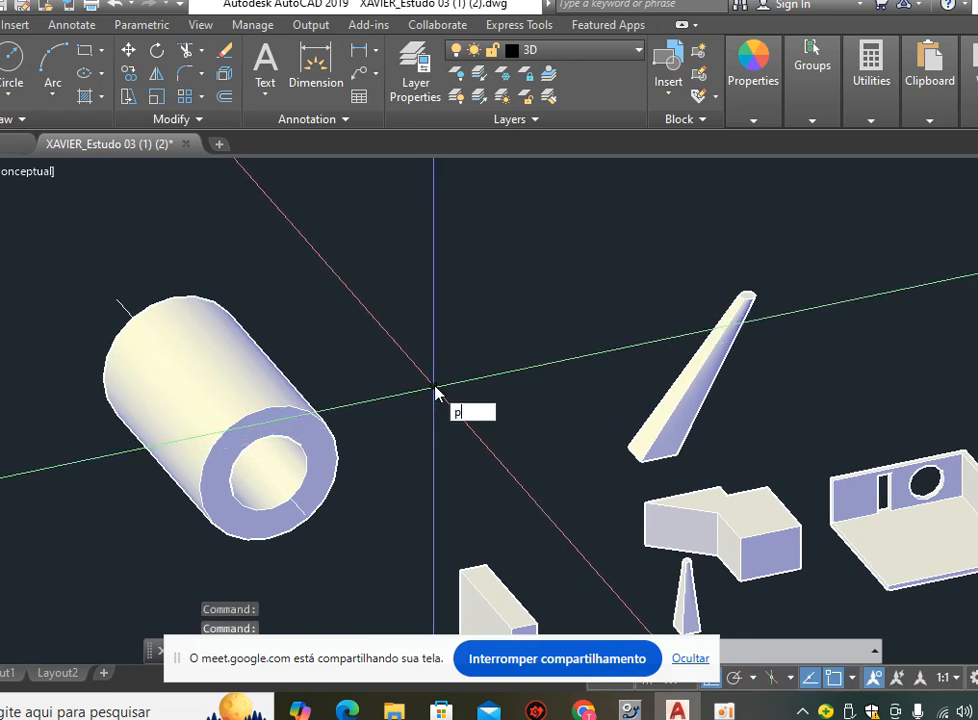
{"action": "type", "text": "pl"}
{"action": "key", "text": "Return"}
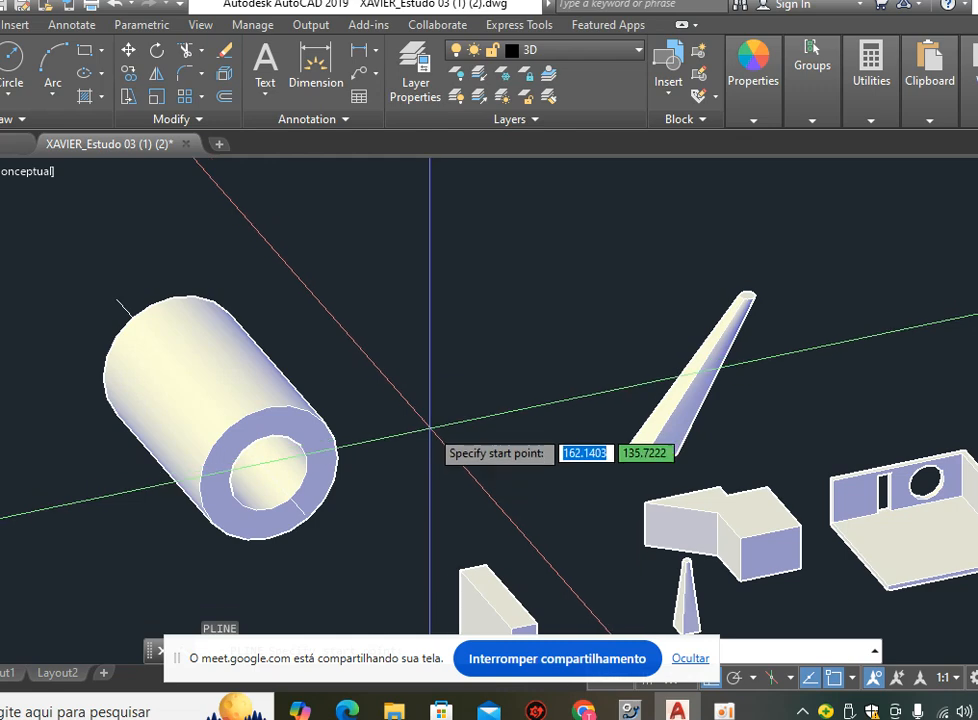
{"action": "left_click", "coordinate": [438, 426]}
{"action": "left_click", "coordinate": [497, 412]}
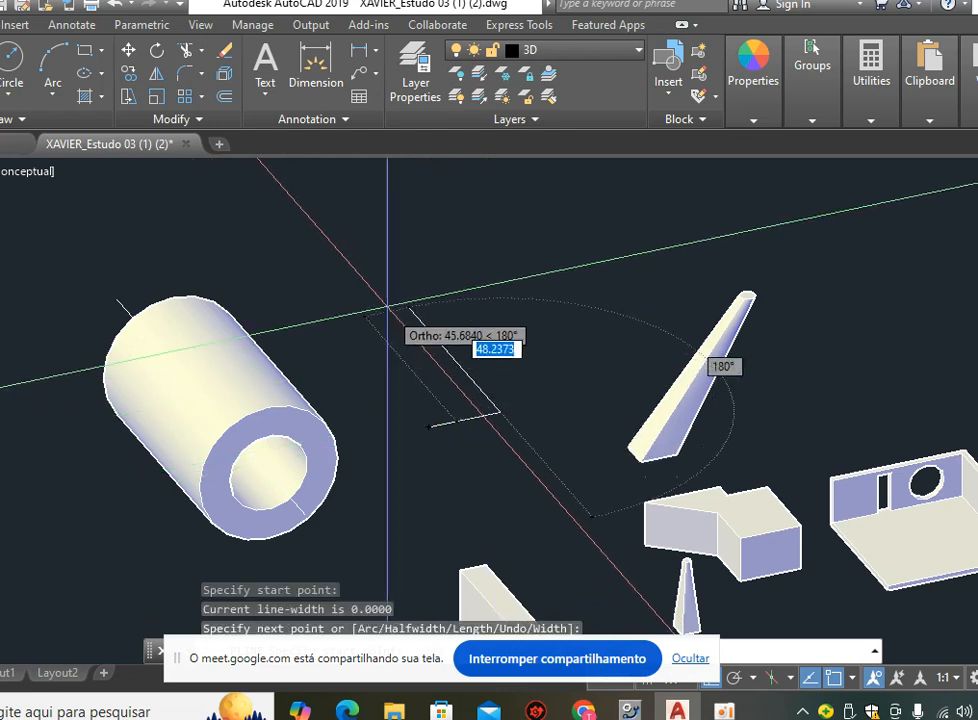
{"action": "left_click", "coordinate": [375, 271]}
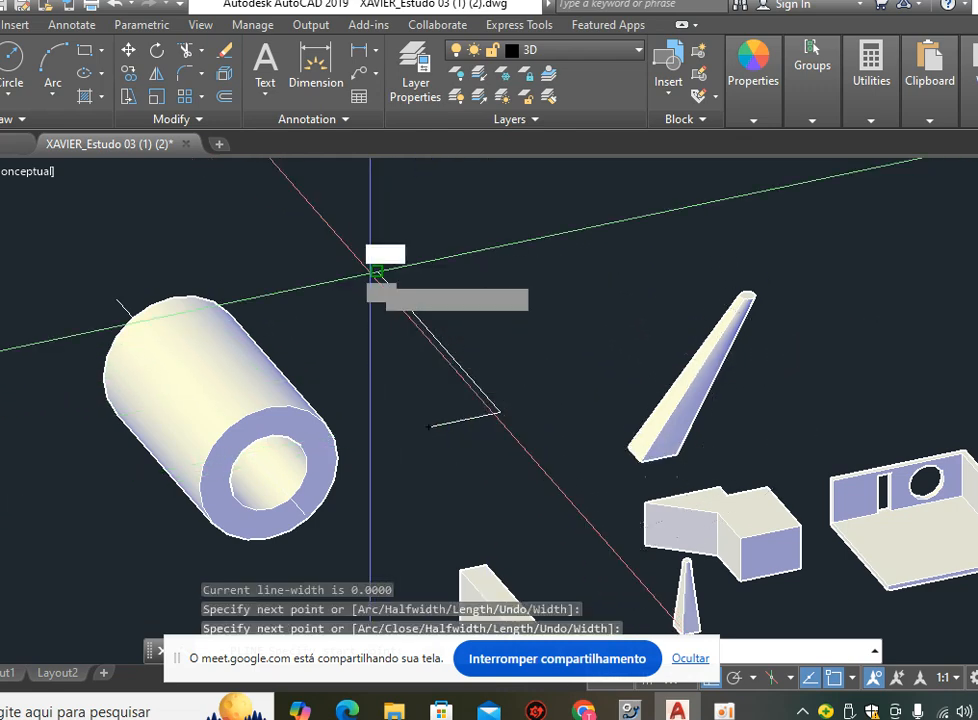
{"action": "left_click", "coordinate": [428, 423]}
{"action": "key", "text": "Return"}
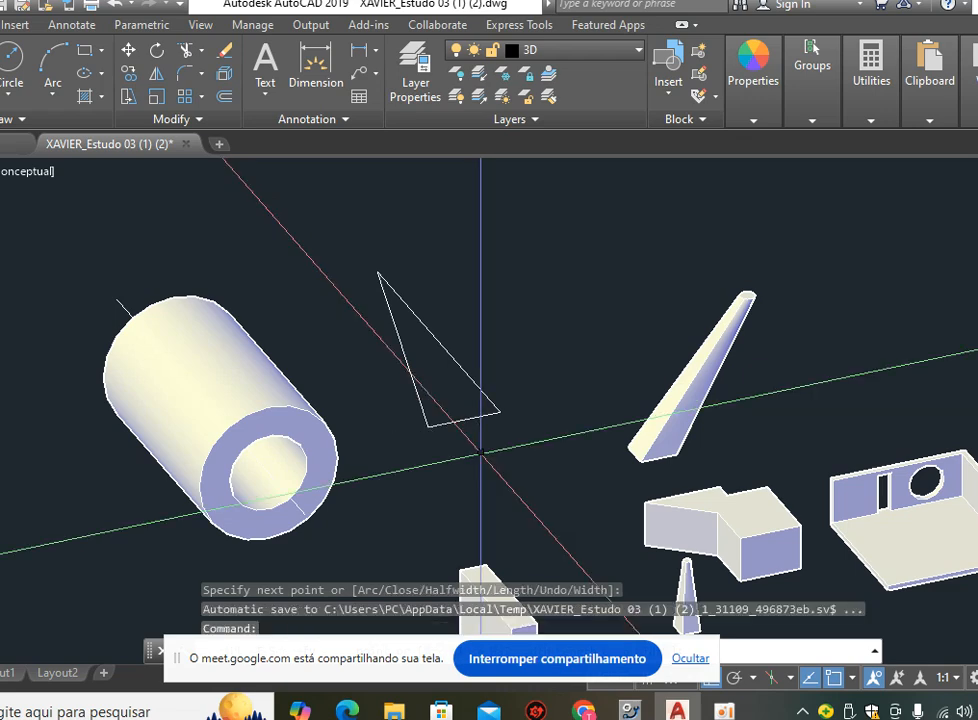
Draw a line from the triangle's right-angled corner along its long leg, continuing past the apex.
{"action": "type", "text": "l"}
{"action": "key", "text": "Return"}
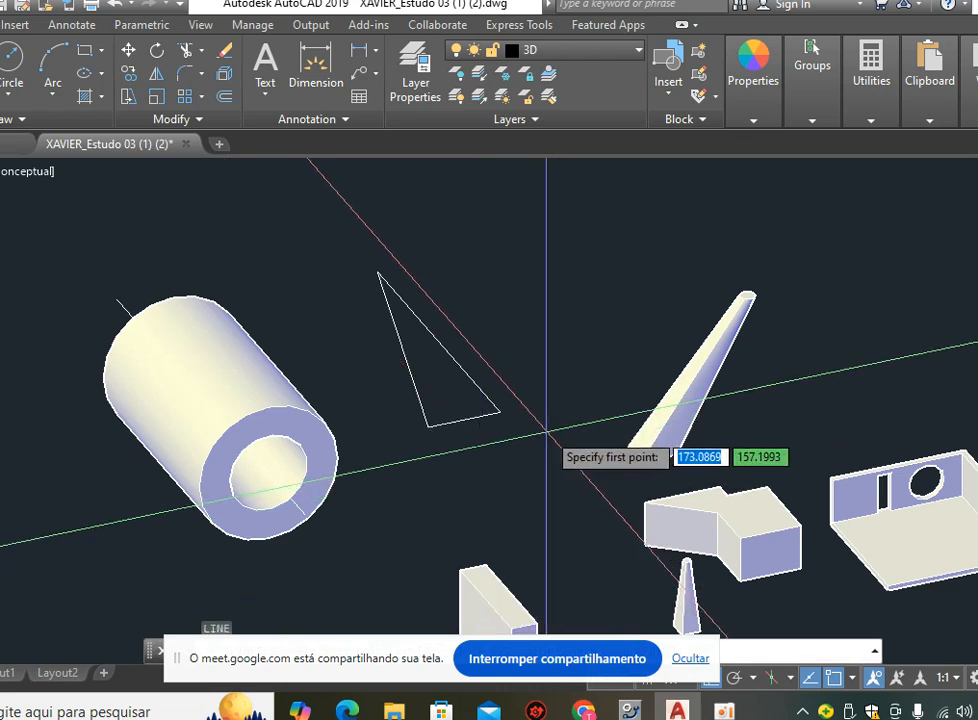
{"action": "left_click", "coordinate": [500, 412]}
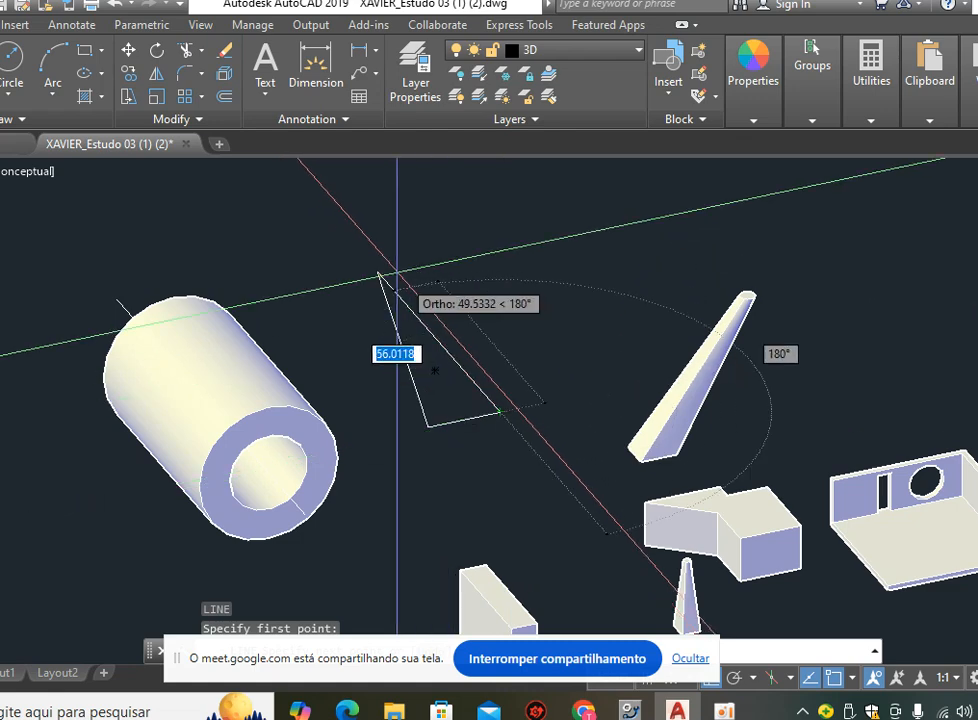
{"action": "left_click", "coordinate": [325, 212]}
{"action": "key", "text": "Escape"}
Stretch the line's end at the right-angled corner beyond the triangle's base, keeping the line straight.
{"action": "left_click", "coordinate": [374, 246]}
{"action": "left_click", "coordinate": [364, 300]}
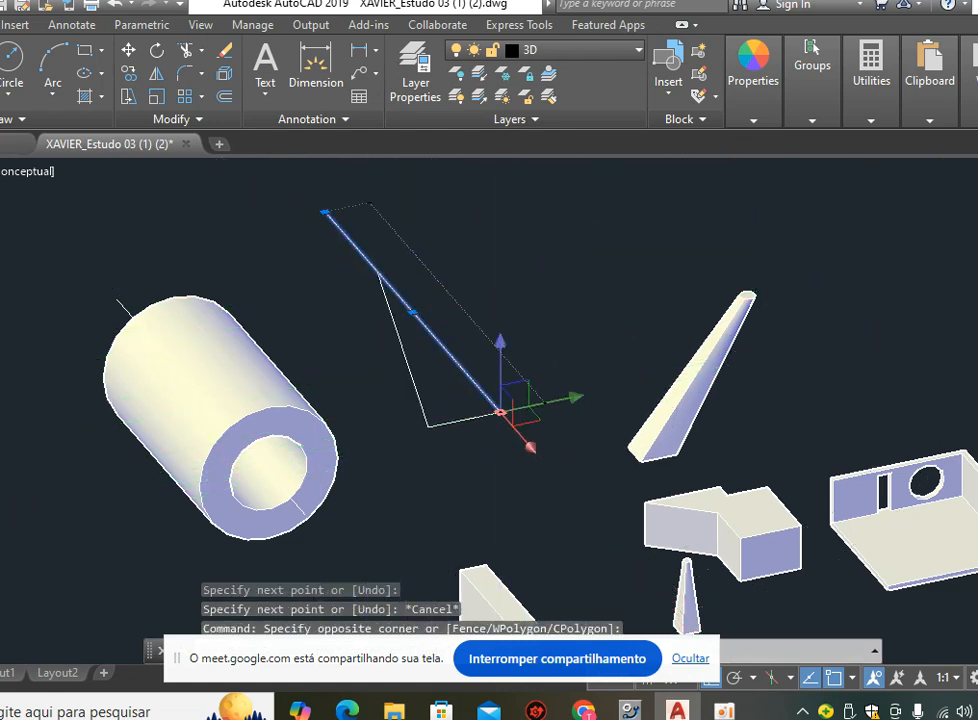
{"action": "left_click", "coordinate": [500, 412]}
{"action": "left_click", "coordinate": [545, 372]}
{"action": "key", "text": "Escape"}
{"action": "key", "text": "Escape"}
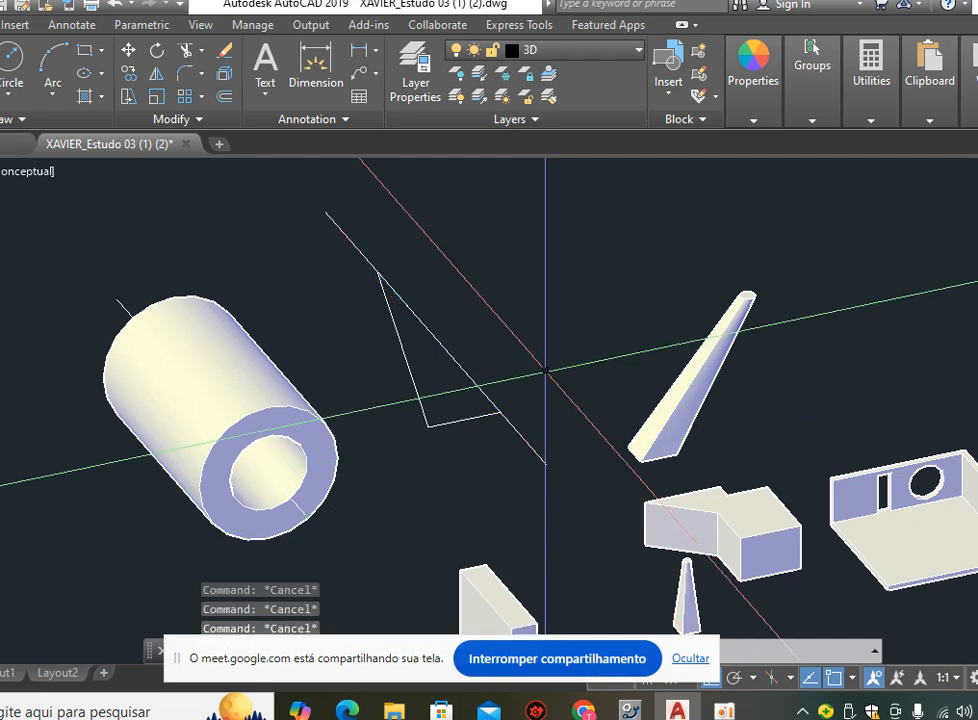
Revolve the triangle 360 degrees around the line along its long leg to form a solid cone.
{"action": "type", "text": "rev"}
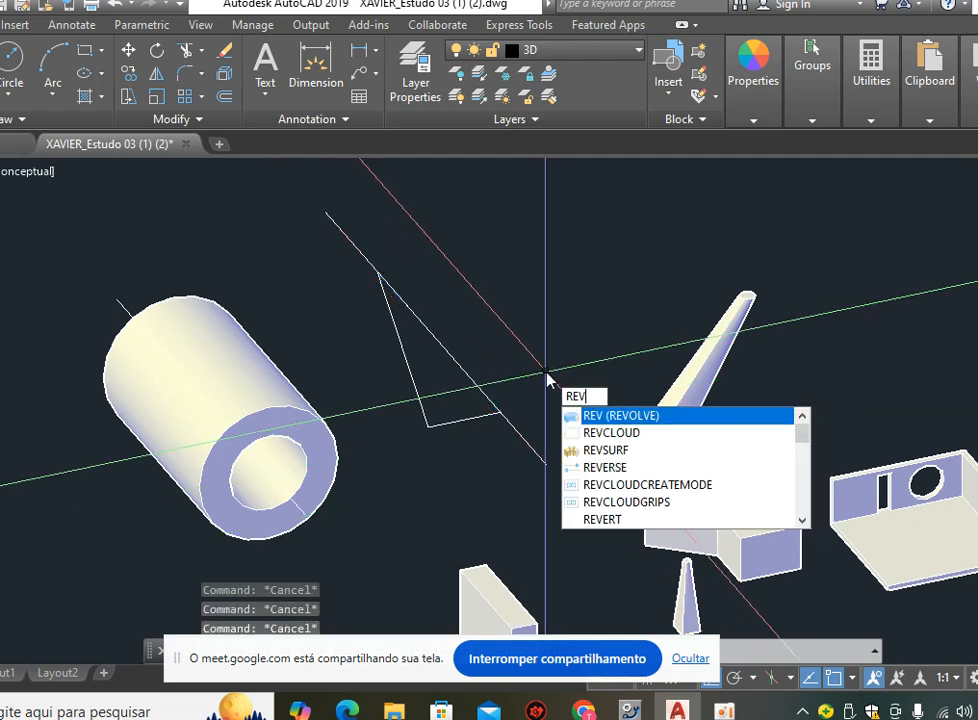
{"action": "key", "text": "Return"}
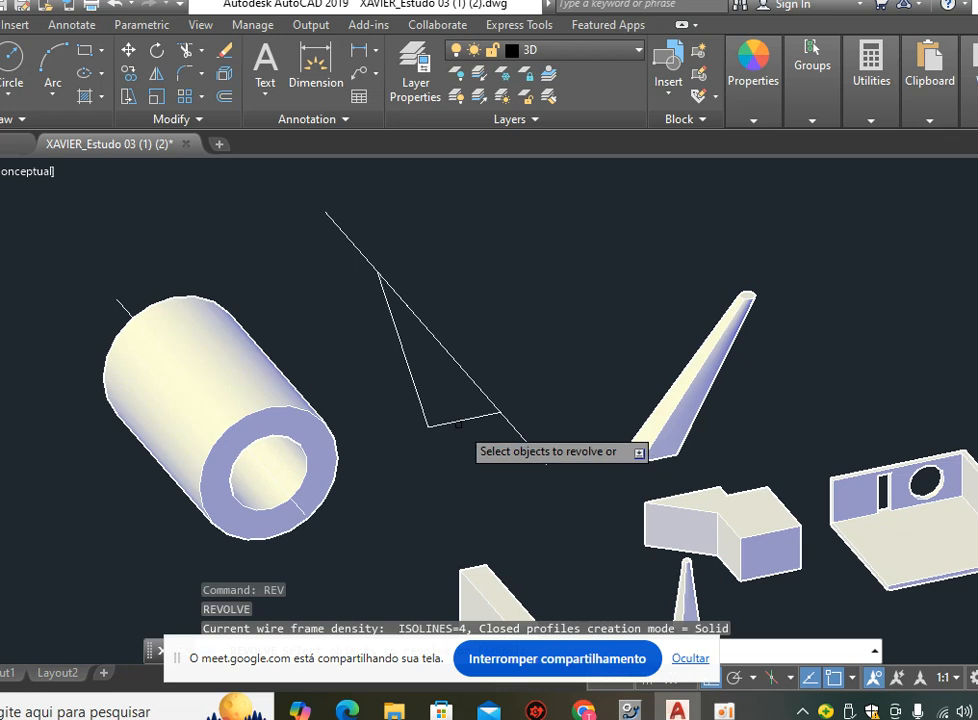
{"action": "left_click", "coordinate": [463, 420]}
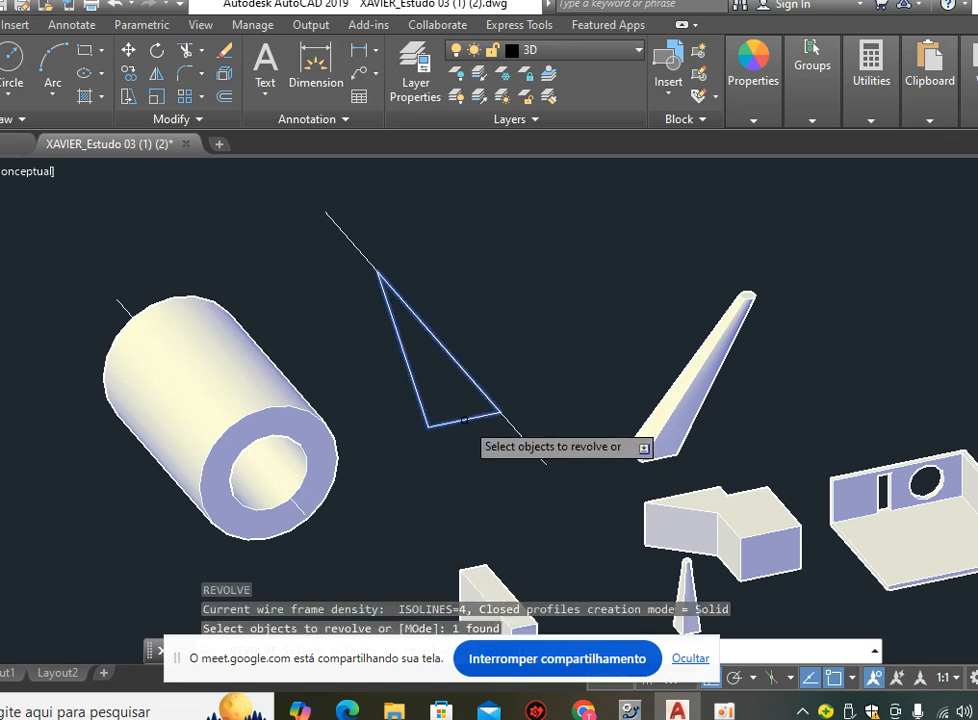
{"action": "key", "text": "Return"}
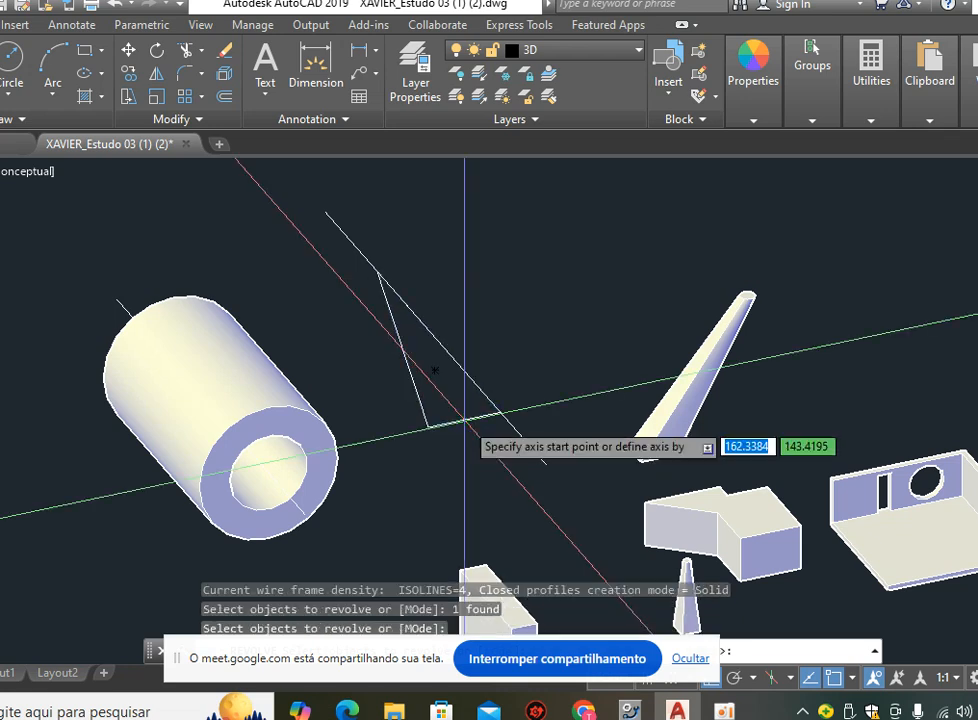
{"action": "left_click", "coordinate": [545, 464]}
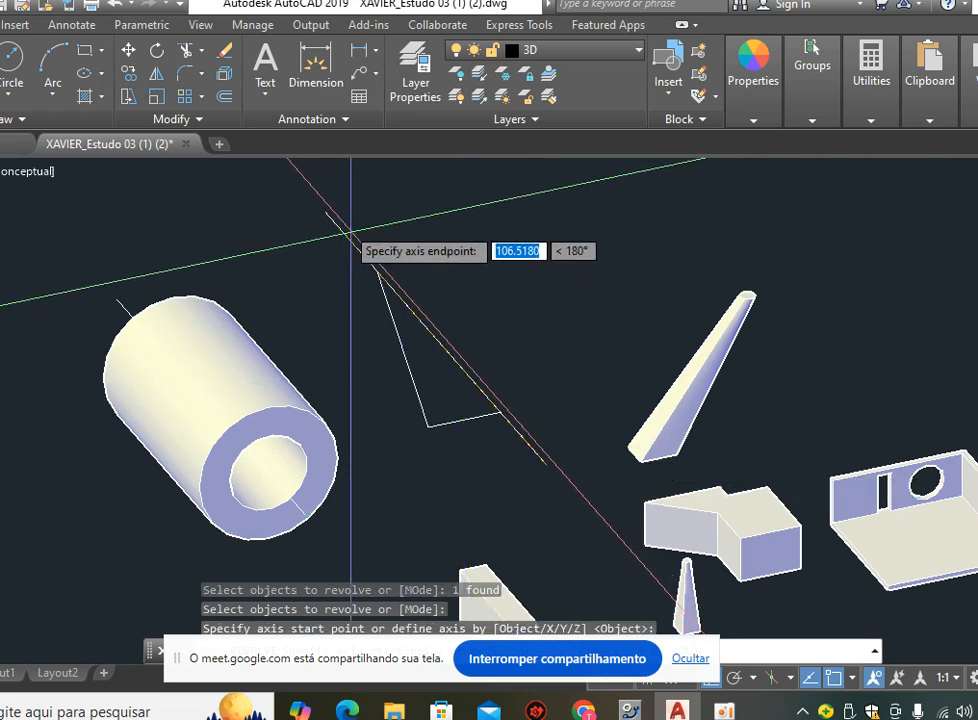
{"action": "left_click", "coordinate": [324, 212]}
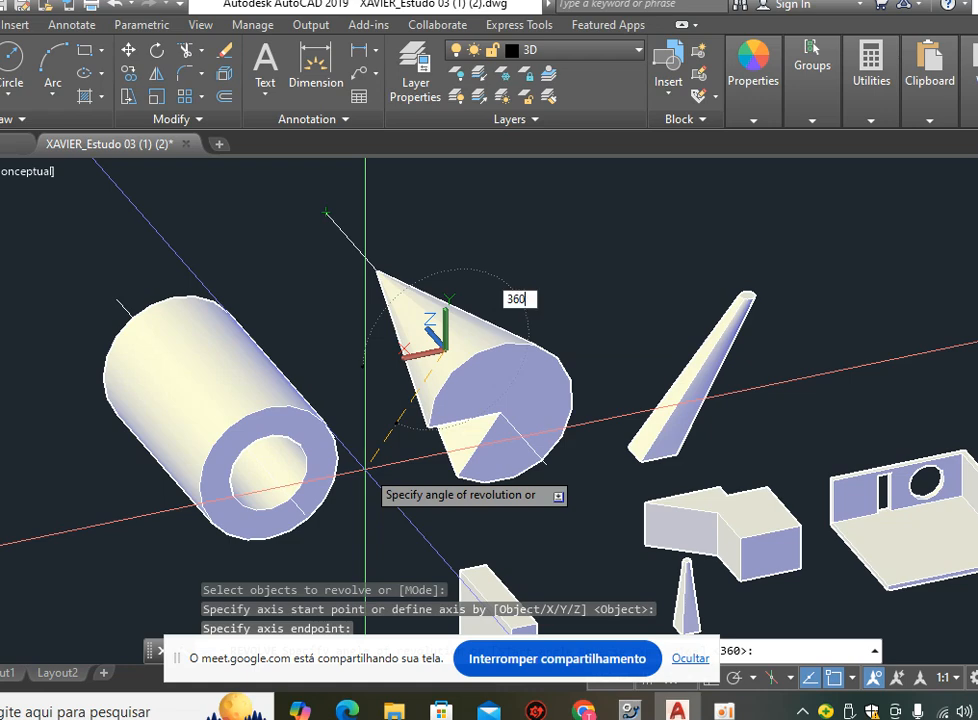
{"action": "type", "text": "360"}
{"action": "key", "text": "Return"}
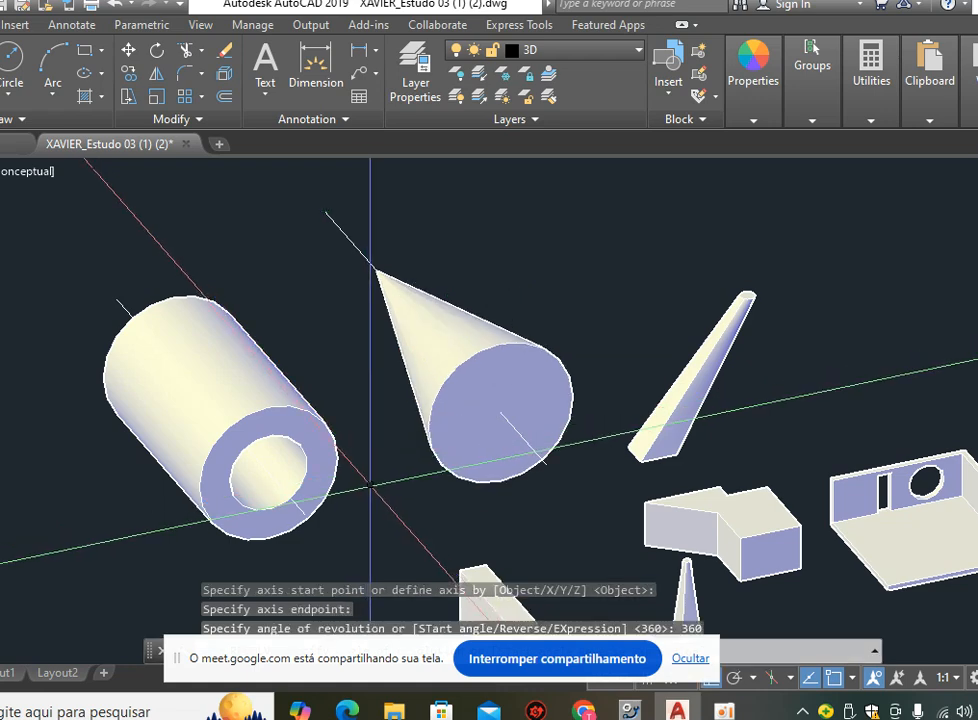
Orbit the model to inspect the revolved solids from another angle, and draw a circle in the empty space beside the cone.
{"action": "type", "text": "3do"}
{"action": "key", "text": "Return"}
{"action": "left_click_drag", "start_coordinate": [412, 405], "coordinate": [274, 418]}
{"action": "left_click_drag", "start_coordinate": [408, 294], "coordinate": [473, 330]}
{"action": "key", "text": "Escape"}
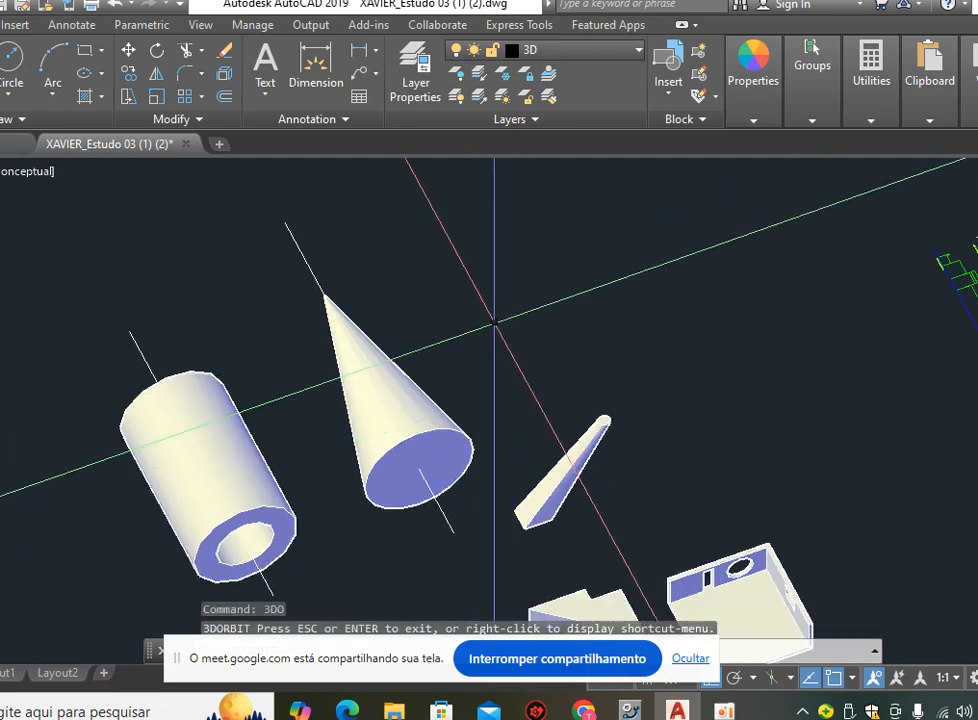
{"action": "type", "text": "c"}
{"action": "key", "text": "Return"}
{"action": "left_click", "coordinate": [494, 297]}
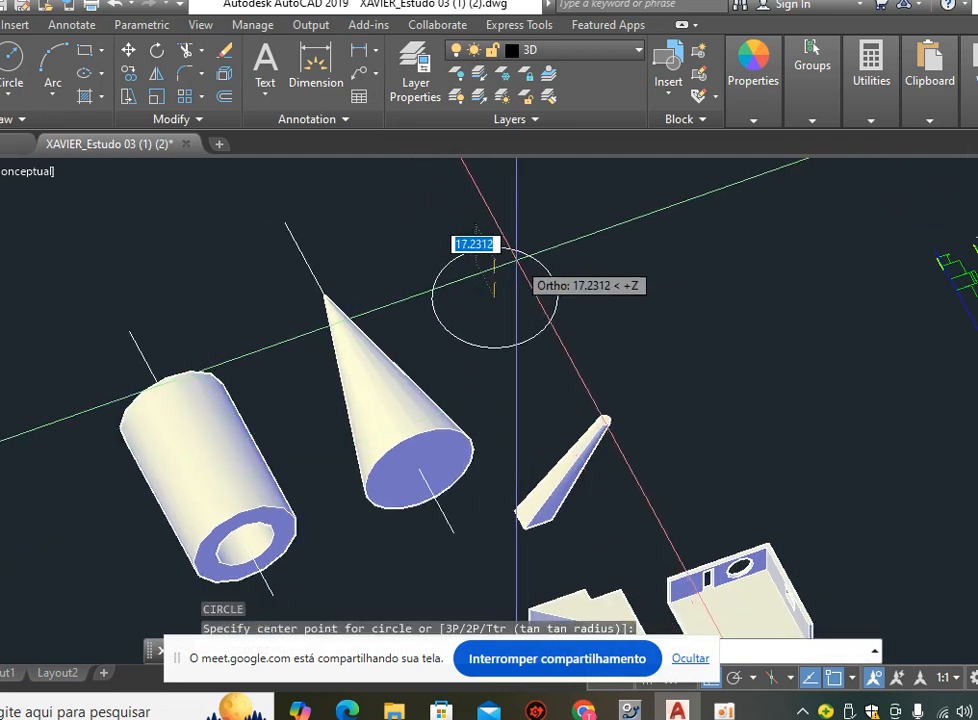
{"action": "left_click", "coordinate": [512, 262]}
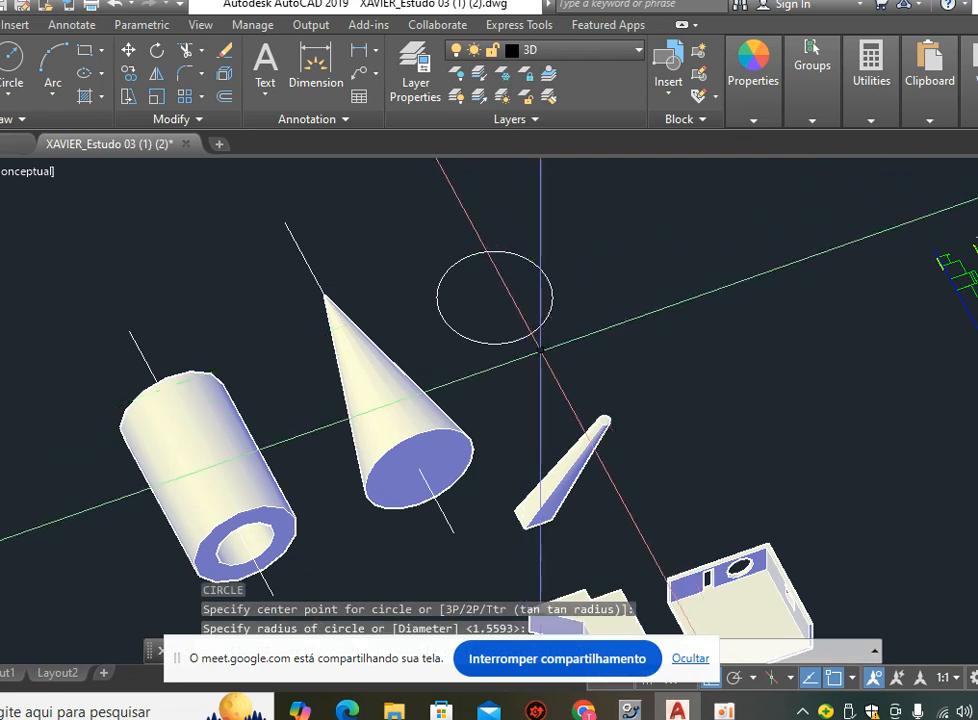
Draw a straight line across the circle, from one side of its circumference to the opposite side.
{"action": "type", "text": "l"}
{"action": "key", "text": "Return"}
{"action": "left_click", "coordinate": [530, 340]}
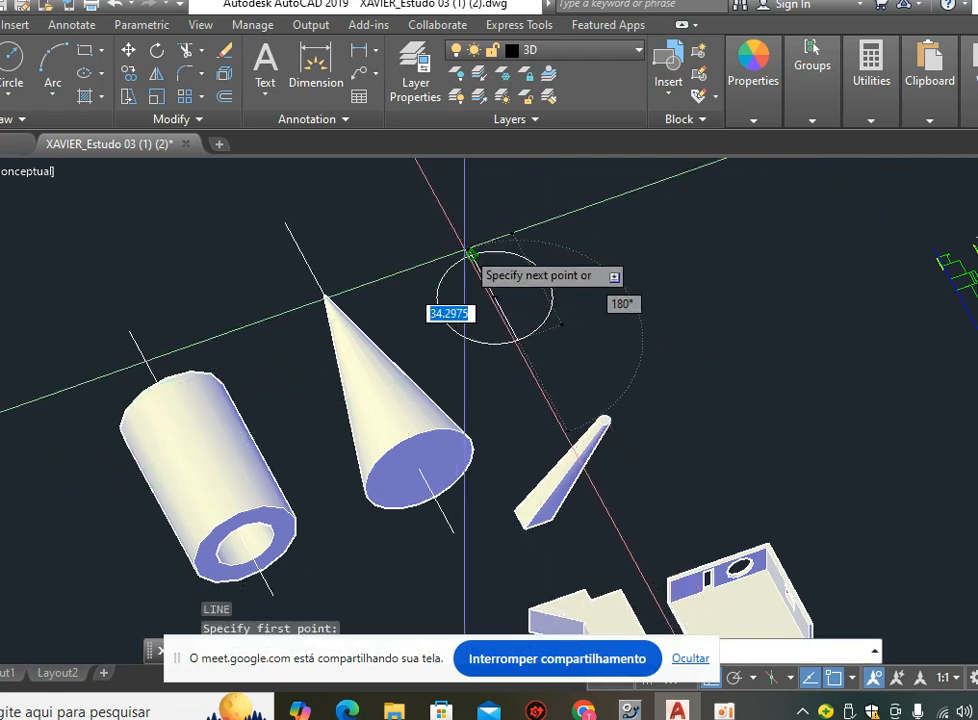
{"action": "left_click", "coordinate": [468, 252]}
{"action": "key", "text": "Escape"}
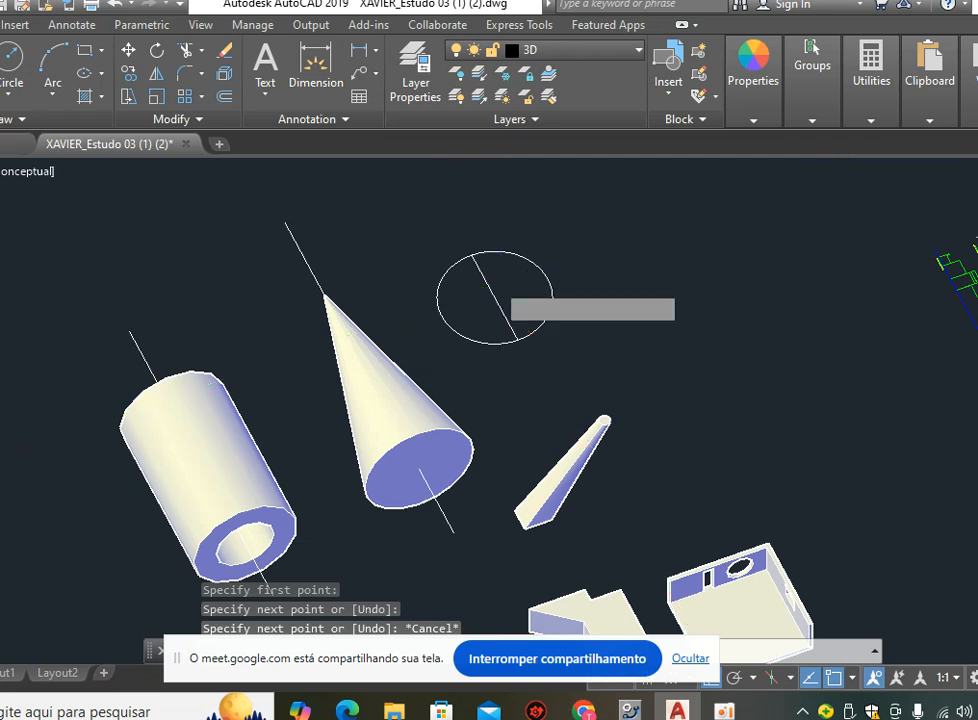
Trim away the half of the circle lying on the side of the dividing line farther from the cone.
{"action": "type", "text": "tr"}
{"action": "key", "text": "Return"}
{"action": "left_click", "coordinate": [477, 260]}
{"action": "key", "text": "Return"}
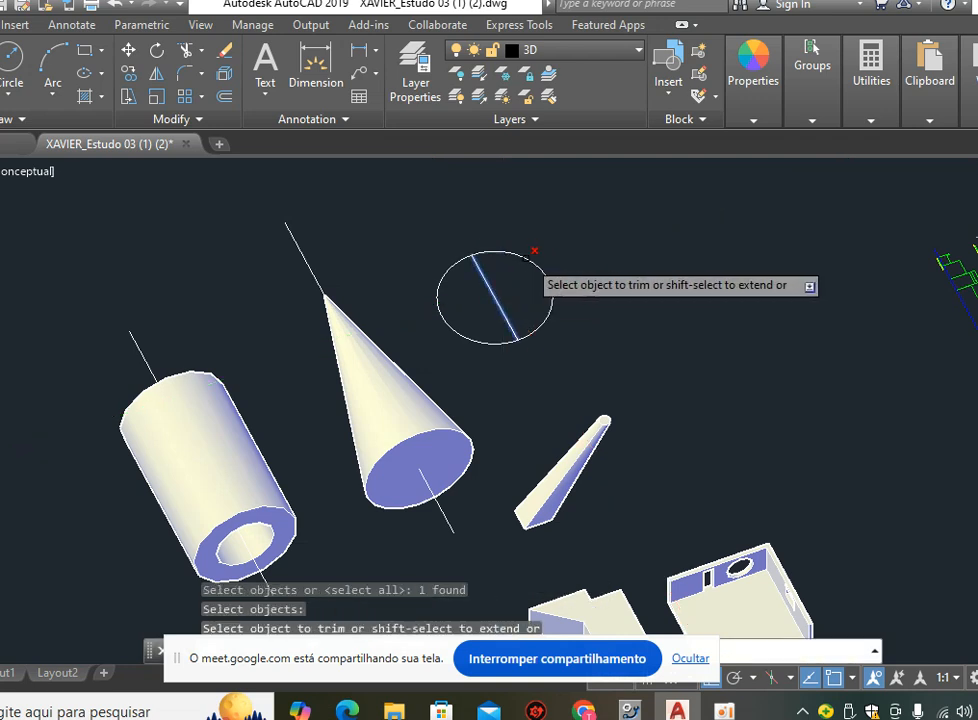
{"action": "left_click", "coordinate": [535, 266]}
{"action": "key", "text": "Escape"}
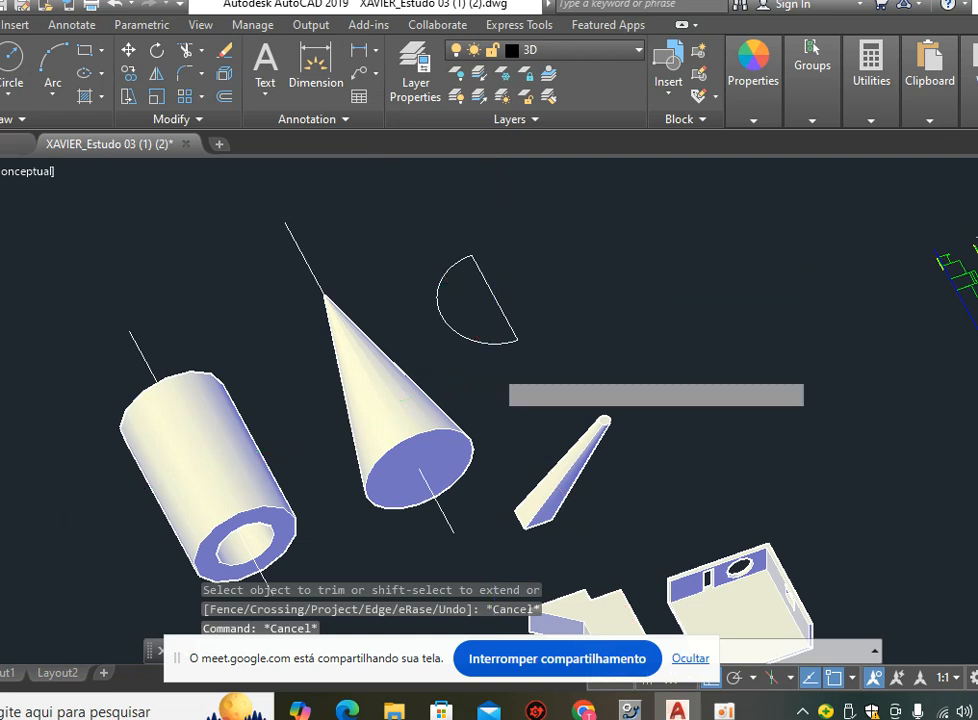
Join the remaining arc and the dividing line into one closed semicircular polyline.
{"action": "type", "text": "j"}
{"action": "key", "text": "Return"}
{"action": "left_click", "coordinate": [513, 240]}
{"action": "left_click", "coordinate": [402, 321]}
{"action": "key", "text": "Return"}
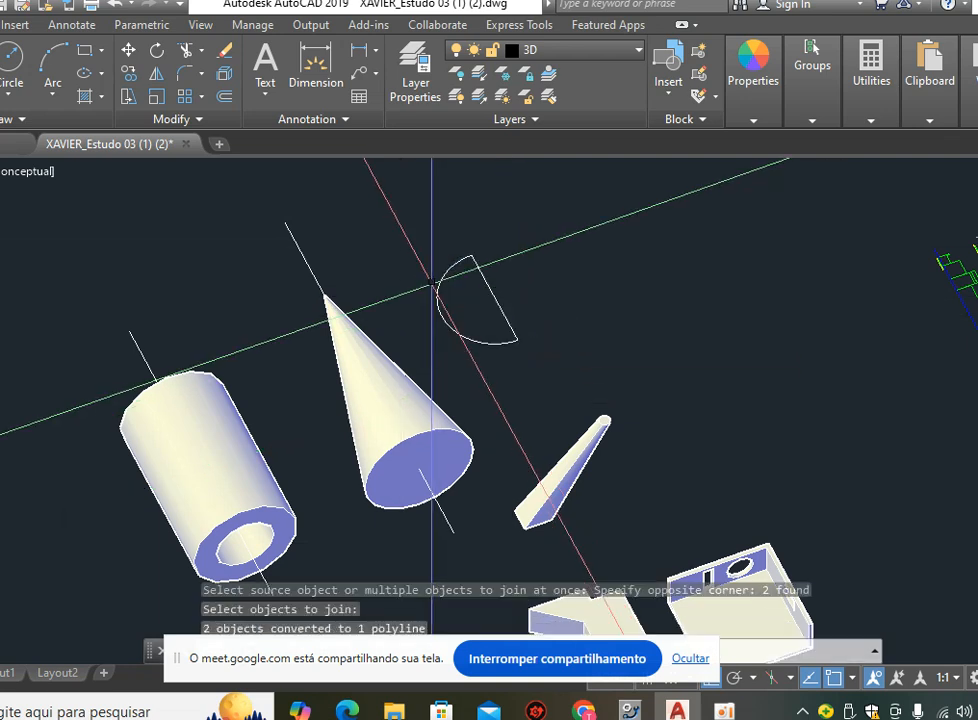
{"action": "left_click", "coordinate": [452, 268]}
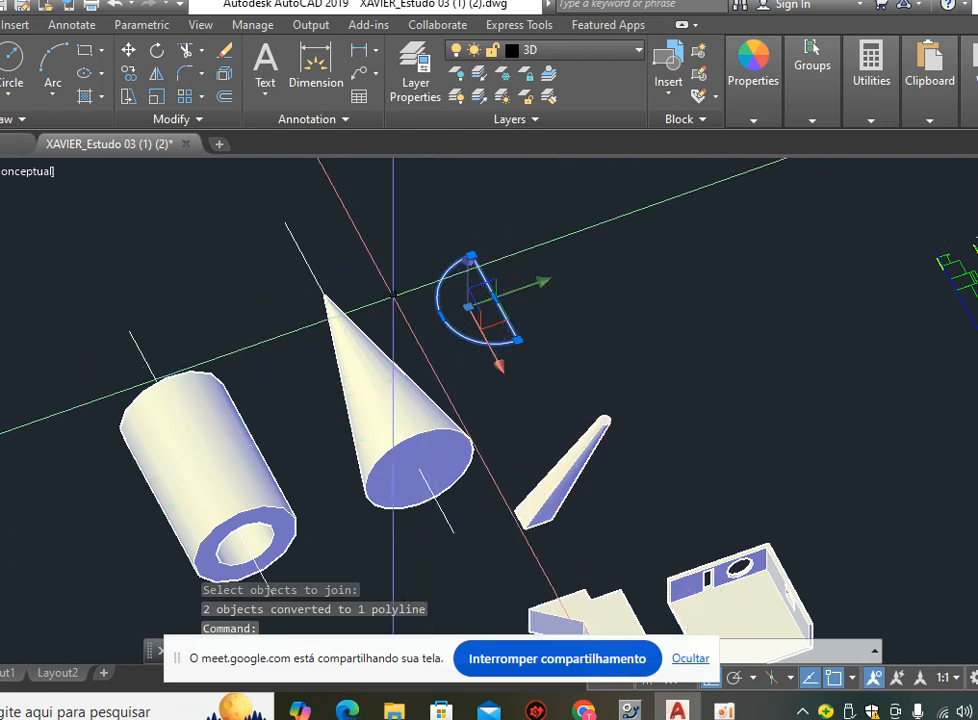
{"action": "scroll", "coordinate": [504, 337], "scroll_direction": "up", "scroll_amount": 3}
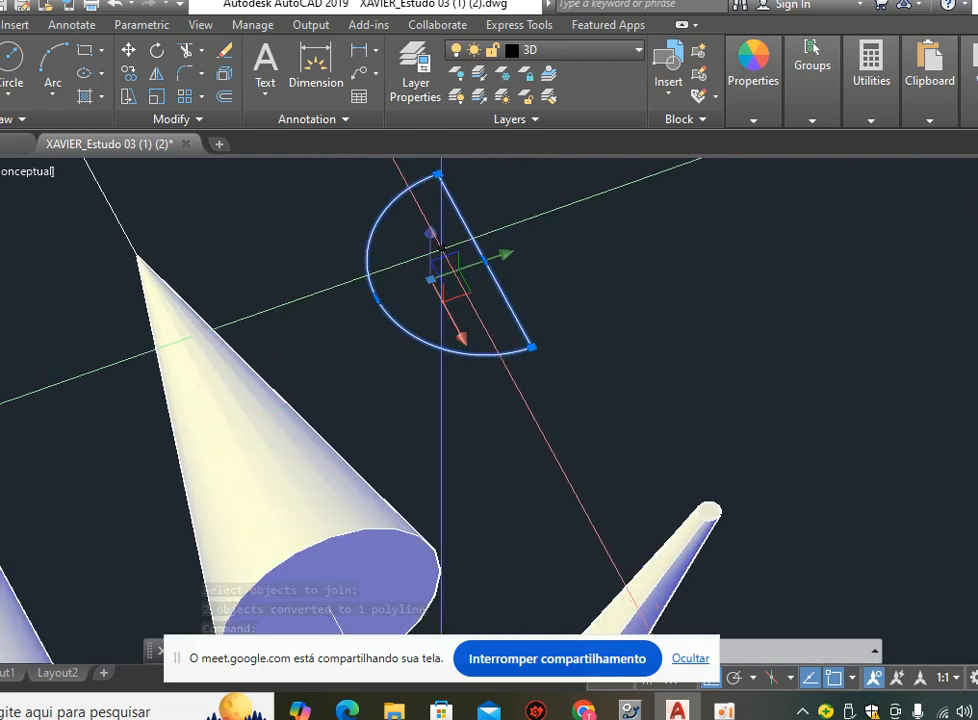
{"action": "middle_click_drag", "start_coordinate": [440, 248], "coordinate": [635, 458], "text": "shift"}
{"action": "key", "text": "Escape"}
{"action": "key", "text": "Escape"}
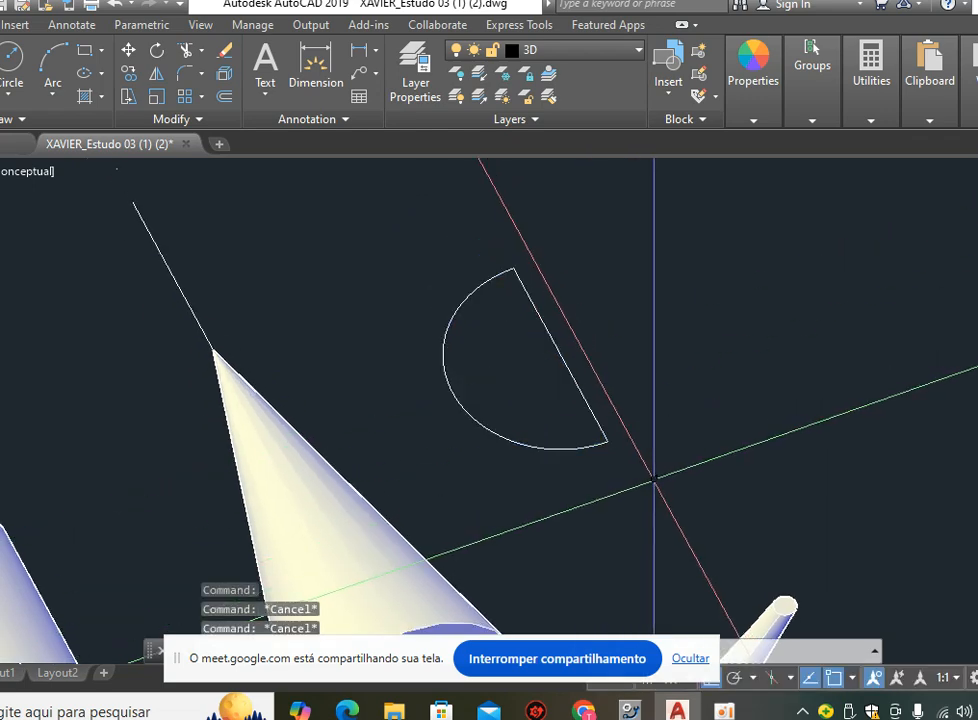
Draw an axis line about 58 units long over the semicircle's straight edge, extending past both of its ends.
{"action": "type", "text": "l"}
{"action": "key", "text": "Return"}
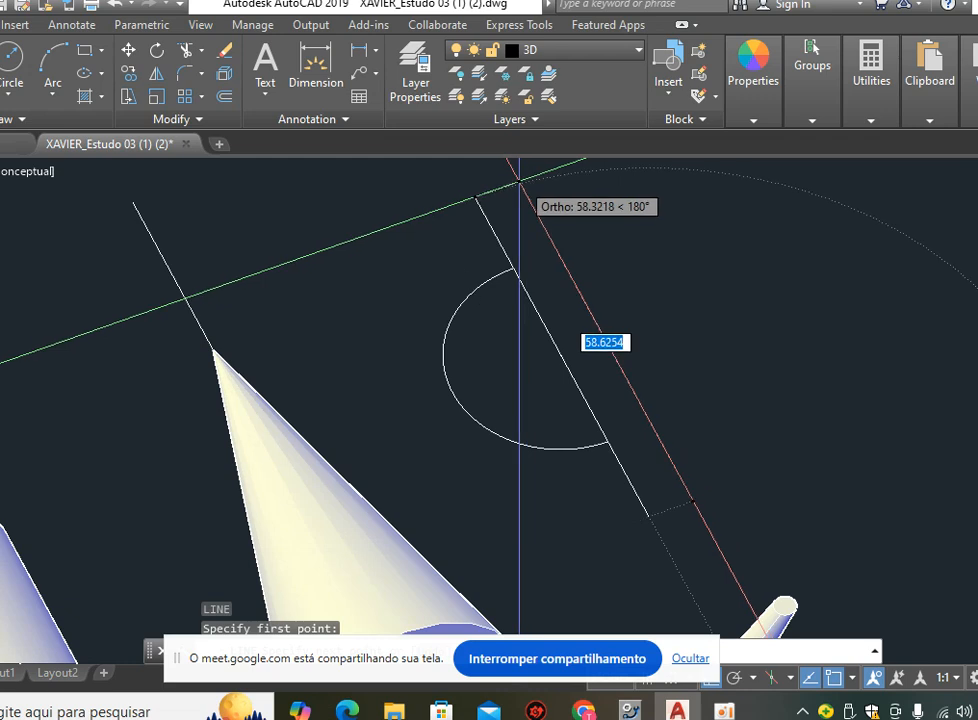
{"action": "left_click", "coordinate": [519, 181]}
{"action": "key", "text": "Escape"}
{"action": "key", "text": "Escape"}
Revolve the semicircle 360 degrees around the line along its straight edge to form a solid sphere.
{"action": "type", "text": "re"}
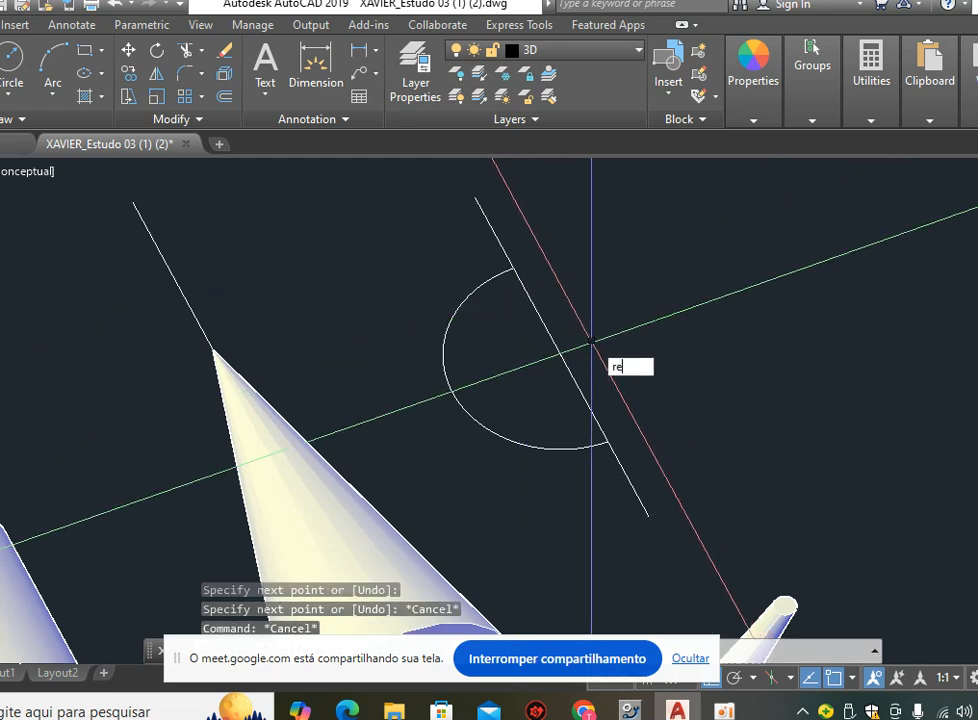
{"action": "type", "text": "v"}
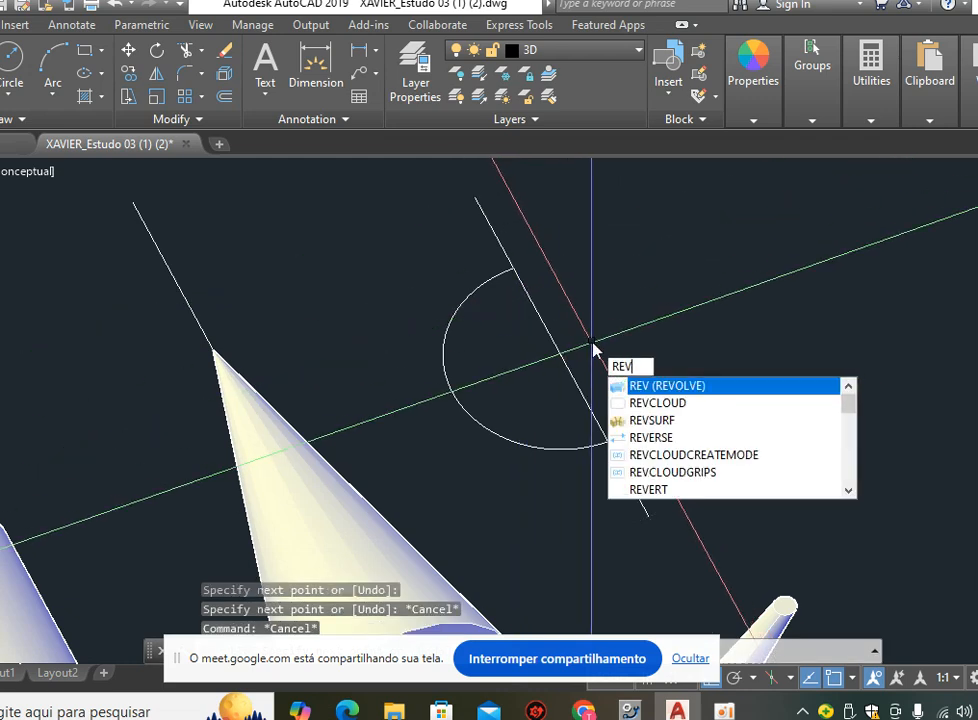
{"action": "left_click", "coordinate": [657, 386]}
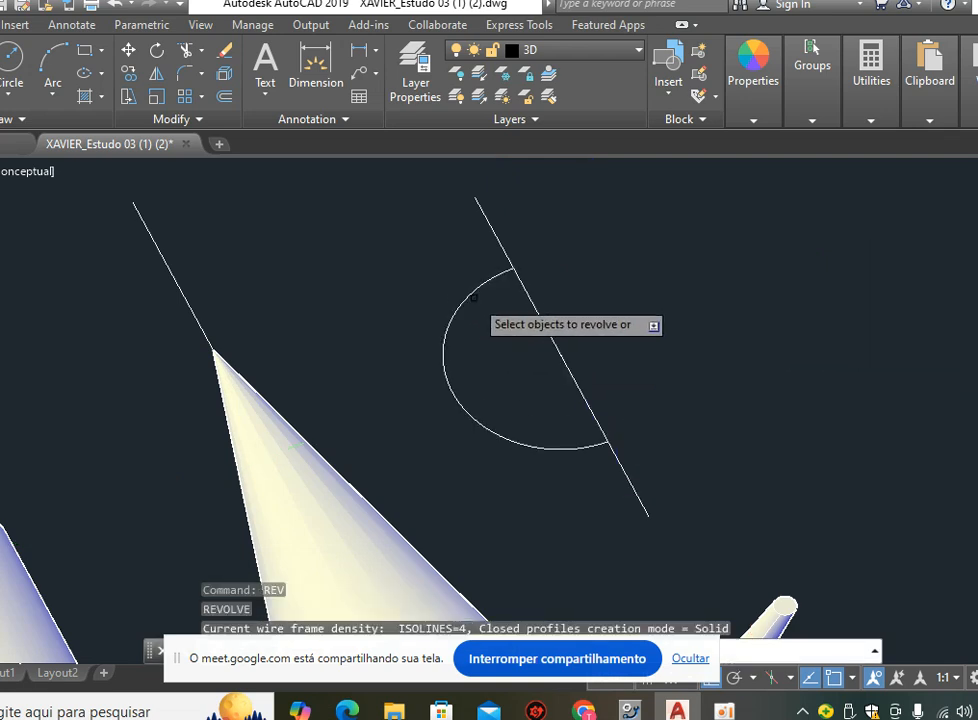
{"action": "left_click", "coordinate": [465, 298]}
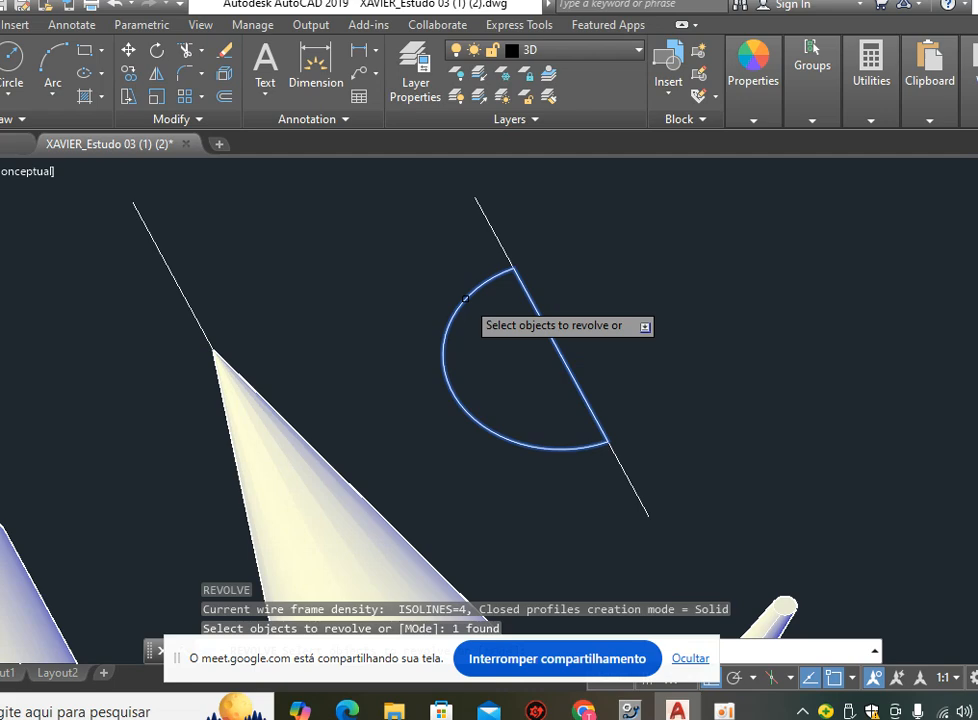
{"action": "key", "text": "Return"}
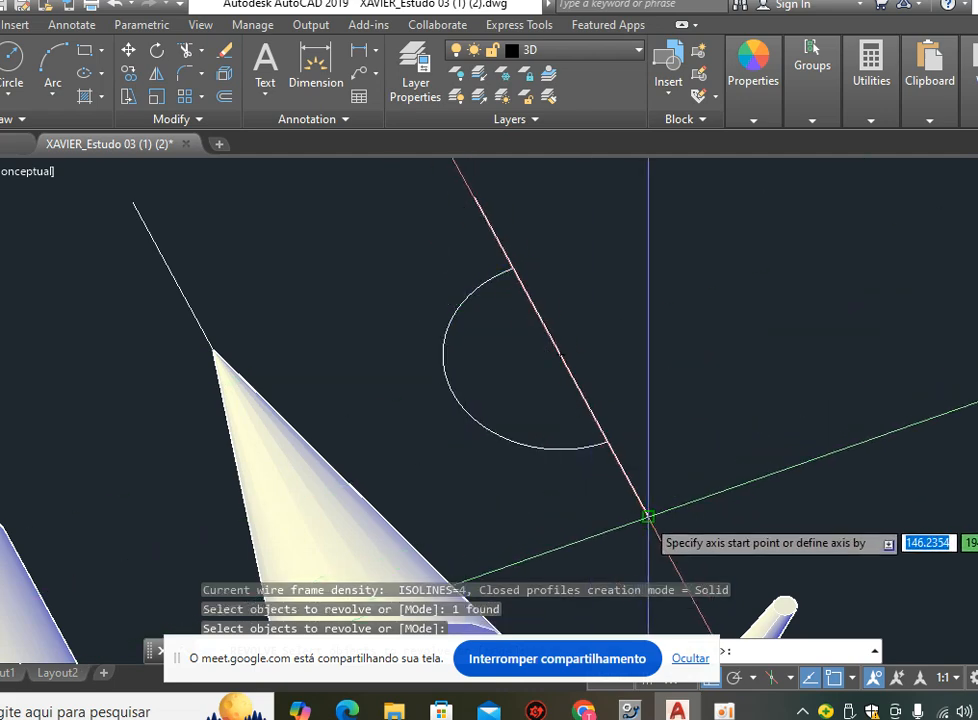
{"action": "left_click", "coordinate": [474, 197]}
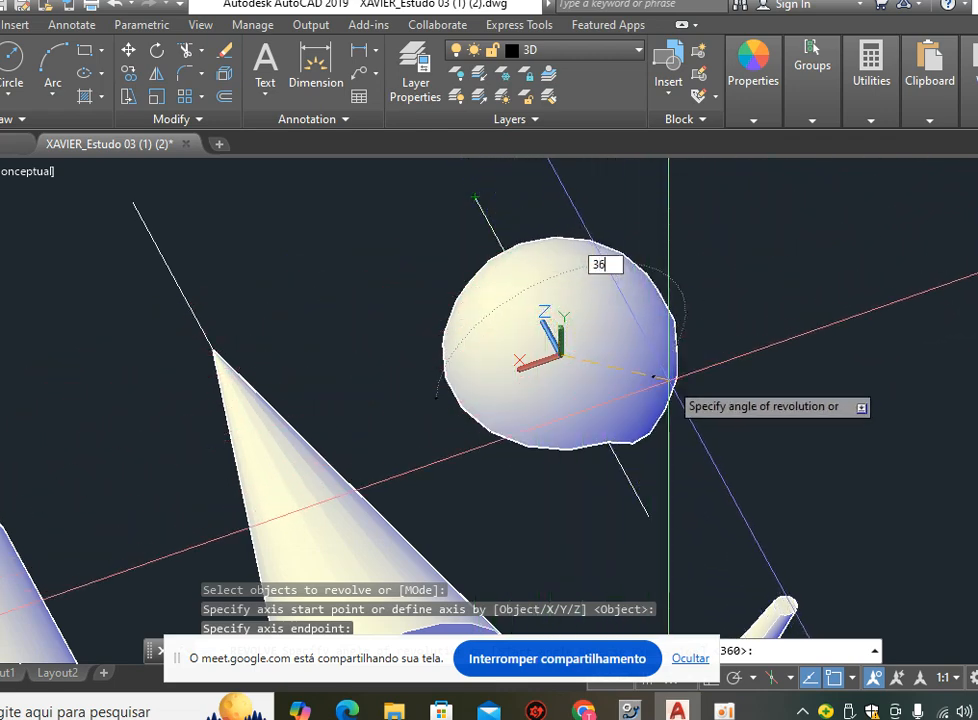
{"action": "type", "text": "360"}
{"action": "key", "text": "Return"}
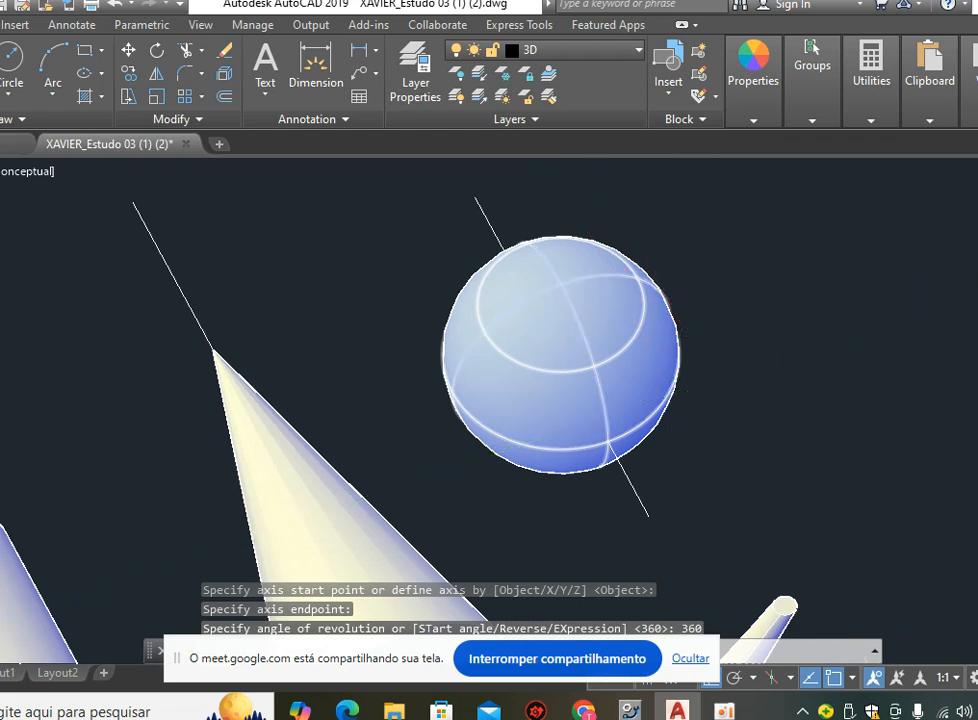
Orbit around the sphere, cone and hollow cylinder to examine the revolved solids from several angles.
{"action": "scroll", "coordinate": [733, 393], "scroll_direction": "down", "scroll_amount": 2}
{"action": "scroll", "coordinate": [712, 375], "scroll_direction": "down", "scroll_amount": 2}
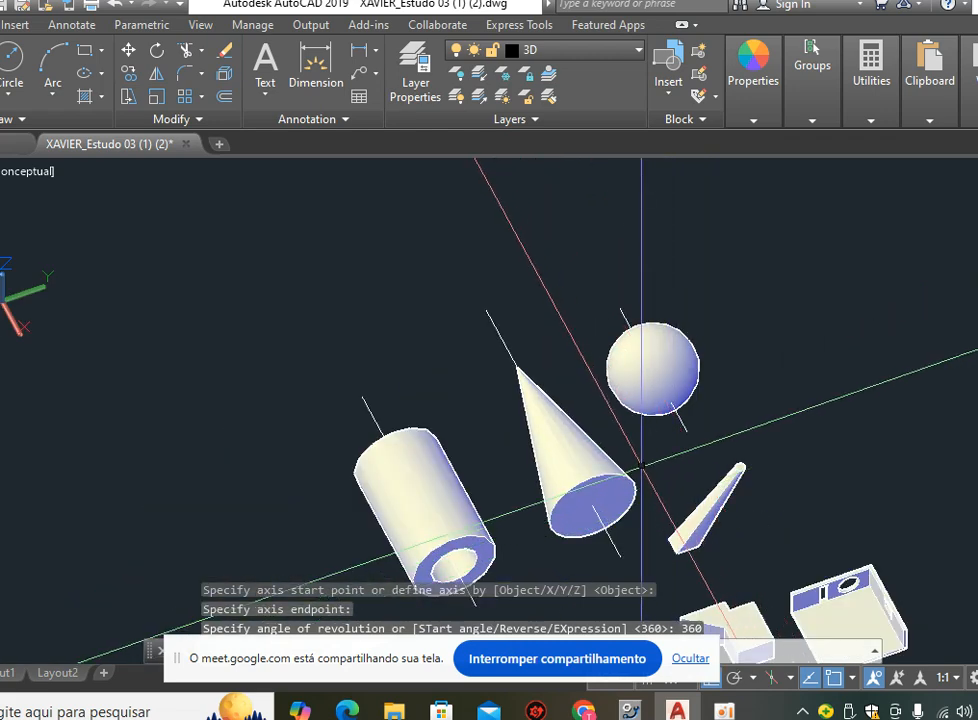
{"action": "type", "text": "3d"}
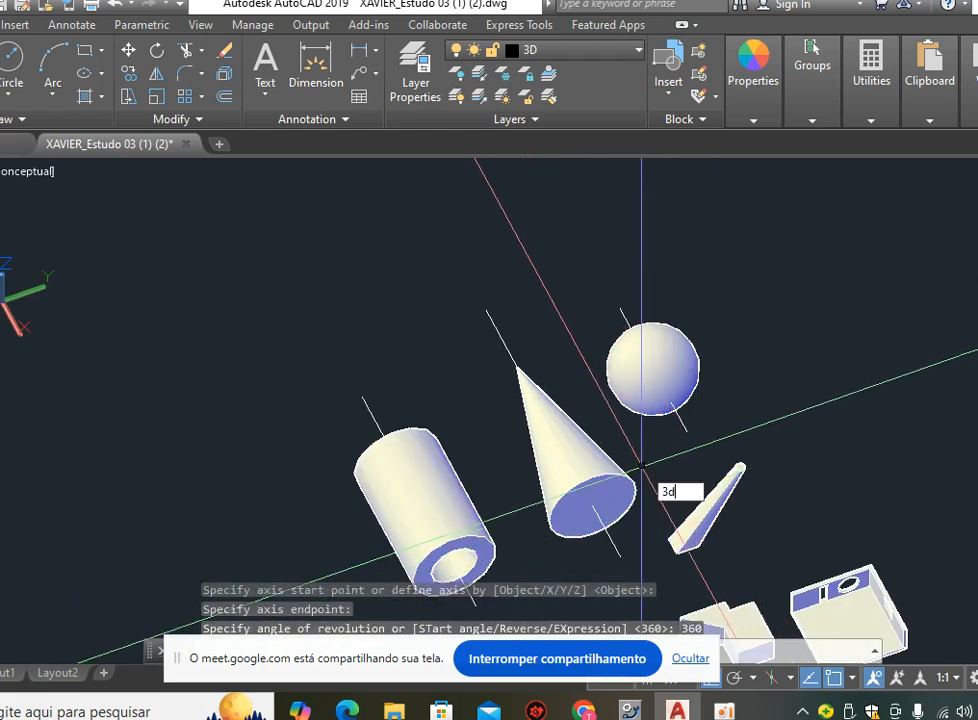
{"action": "type", "text": "o"}
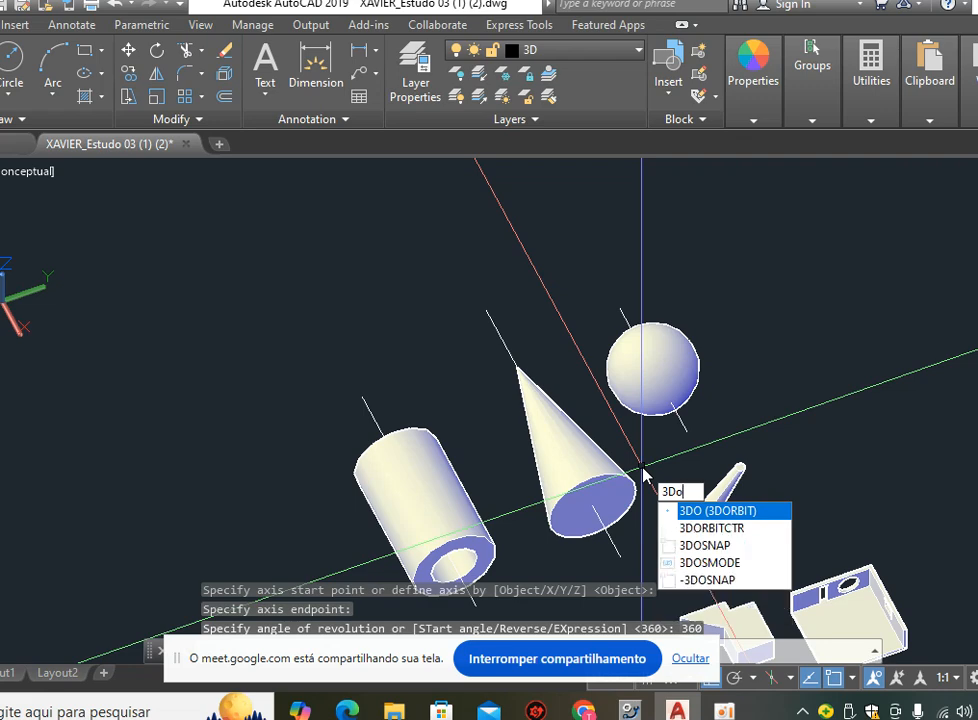
{"action": "key", "text": "Return"}
{"action": "left_click_drag", "start_coordinate": [642, 442], "coordinate": [638, 226]}
{"action": "left_click_drag", "start_coordinate": [622, 327], "coordinate": [673, 320]}
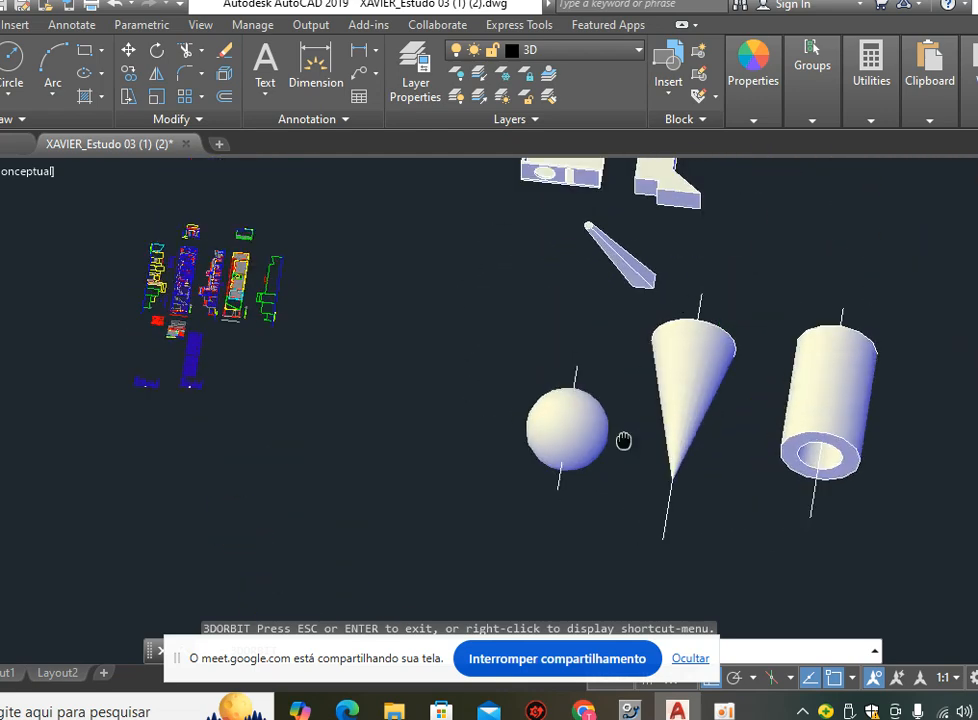
{"action": "middle_click_drag", "start_coordinate": [623, 440], "coordinate": [568, 312]}
{"action": "scroll", "coordinate": [598, 410], "scroll_direction": "up", "scroll_amount": 5}
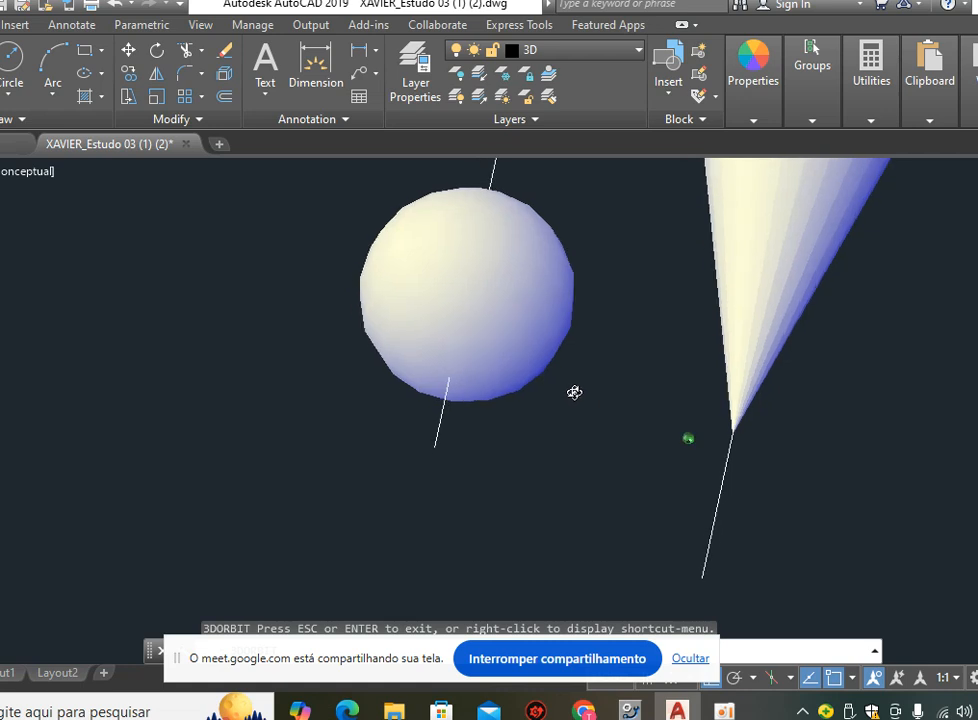
{"action": "left_click_drag", "start_coordinate": [574, 392], "coordinate": [529, 376]}
{"action": "left_click_drag", "start_coordinate": [752, 412], "coordinate": [633, 418]}
{"action": "key", "text": "Escape"}
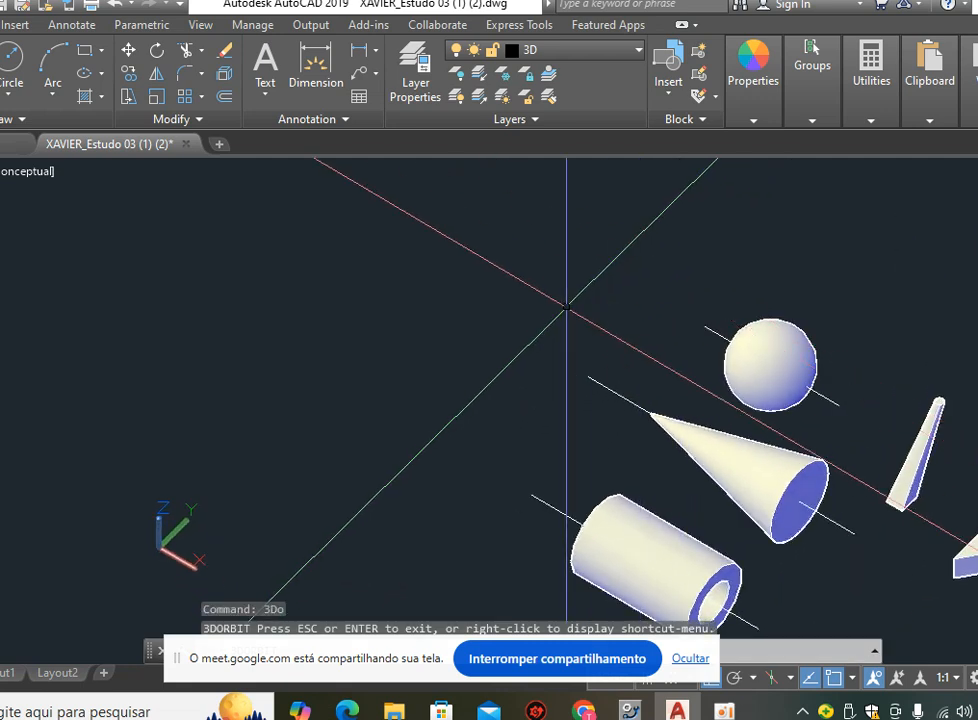
Draw a long, very narrow rectangle along the X direction in the empty space beside the hollow cylinder.
{"action": "middle_click_drag", "start_coordinate": [389, 351], "coordinate": [452, 307]}
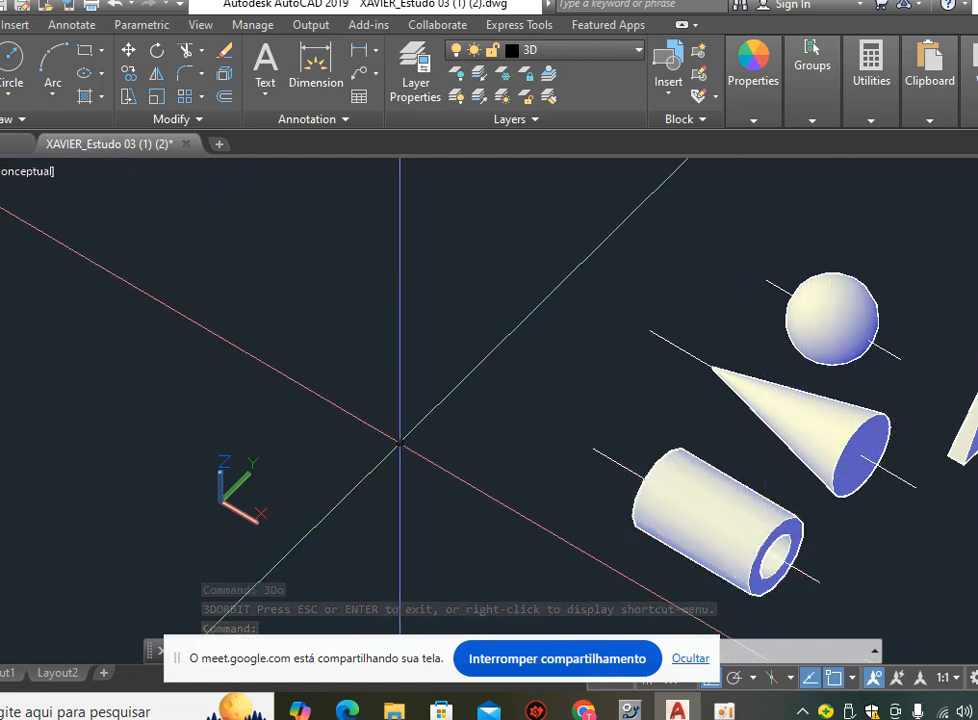
{"action": "type", "text": "Re"}
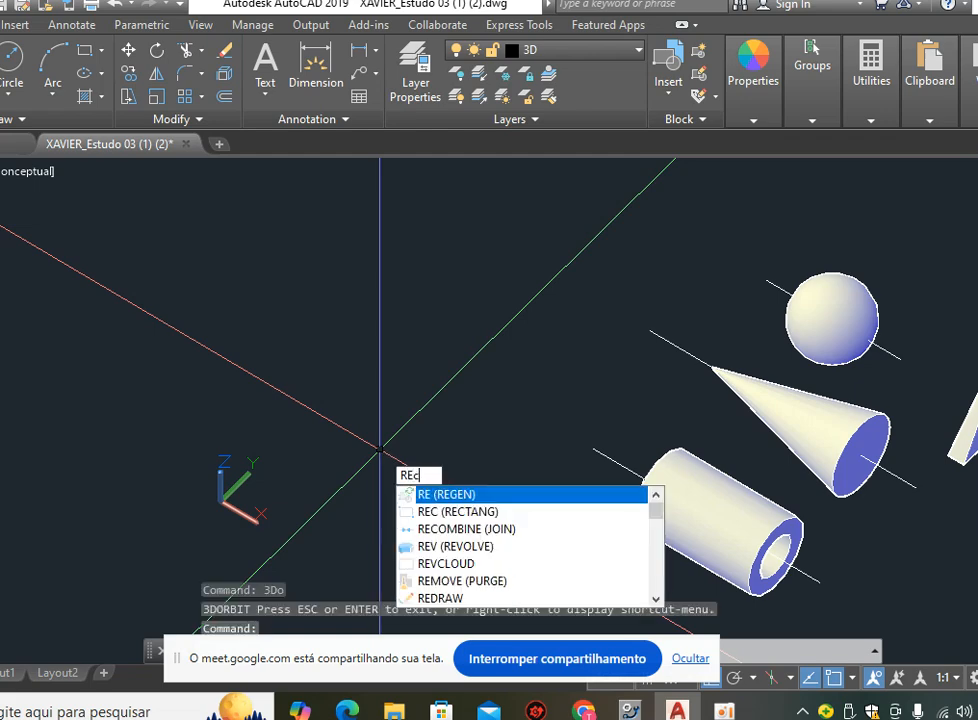
{"action": "key", "text": "Return"}
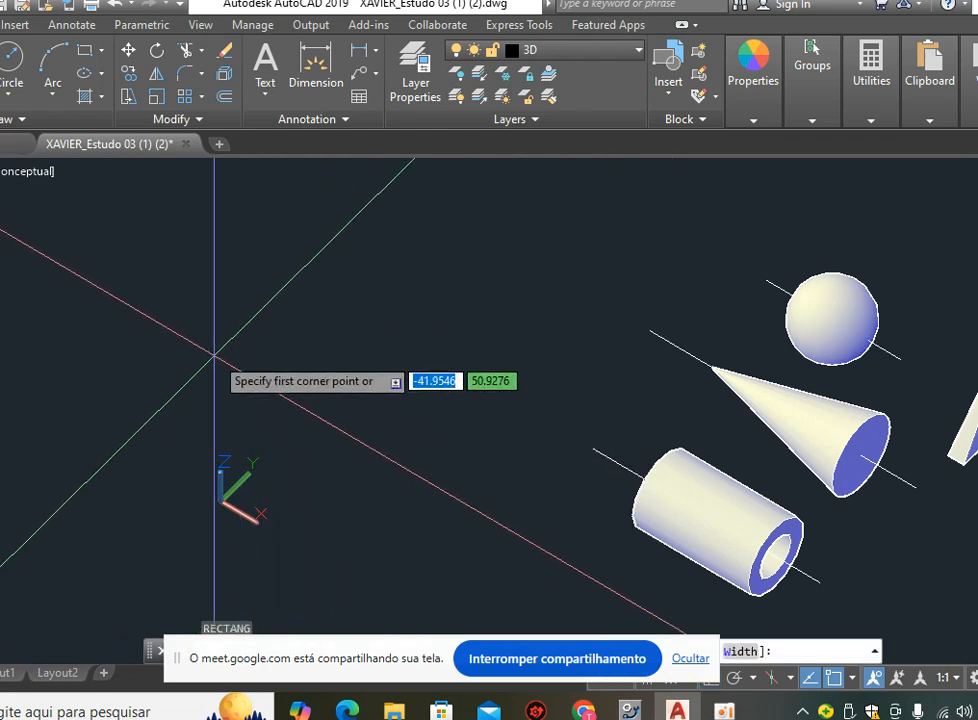
{"action": "left_click", "coordinate": [214, 354]}
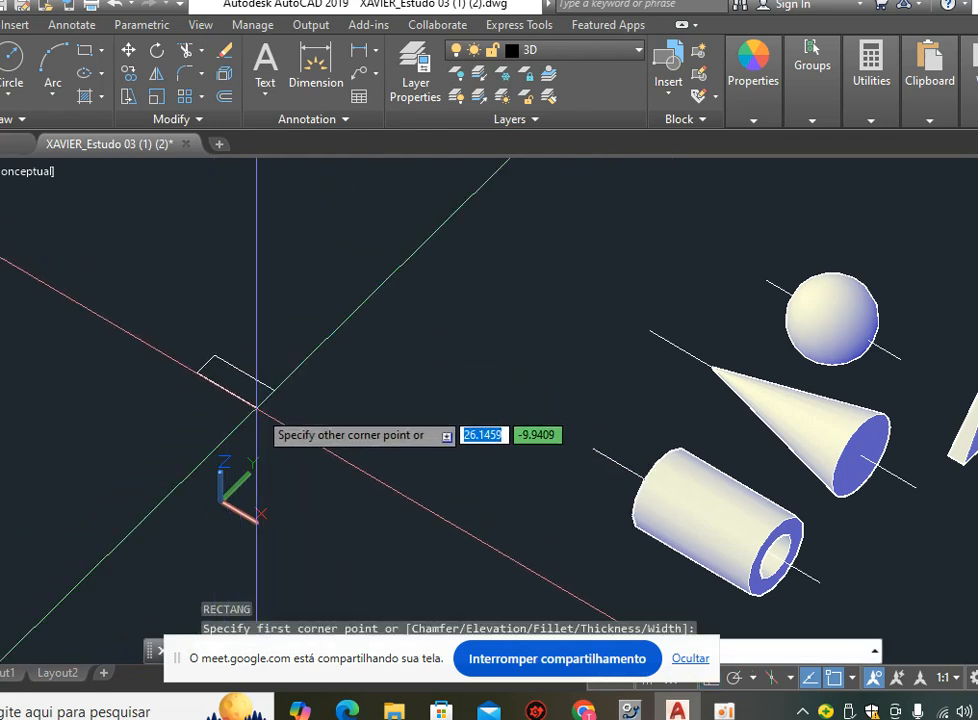
{"action": "left_click", "coordinate": [342, 432]}
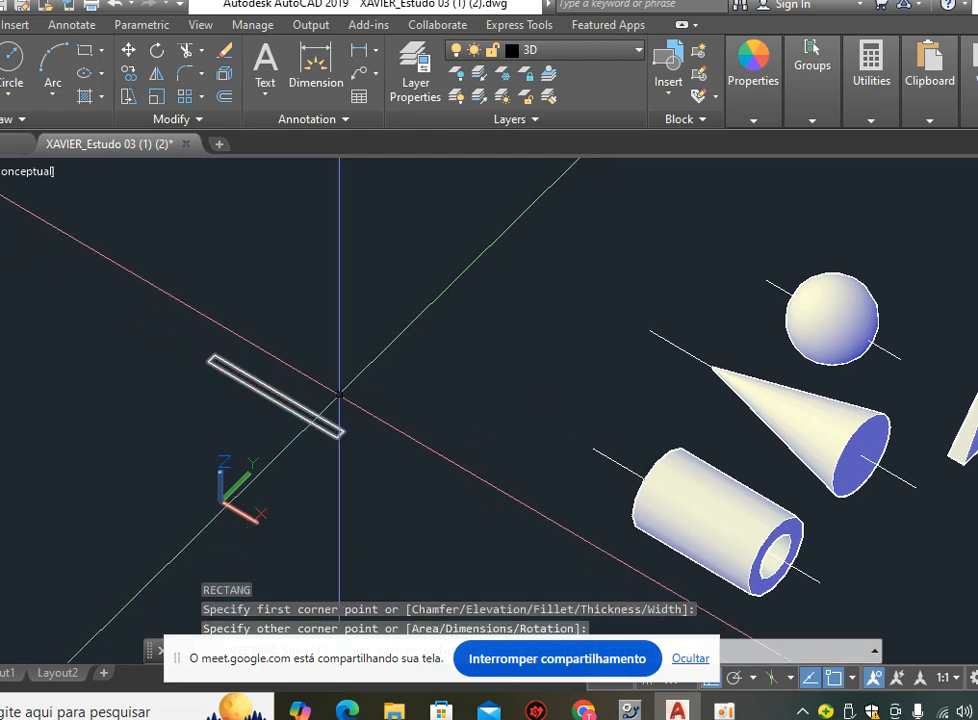
Draw an axis line parallel to the narrow rectangle's long side, spaced away from it and longer than it at both ends.
{"action": "scroll", "coordinate": [340, 390], "scroll_direction": "up", "scroll_amount": 2}
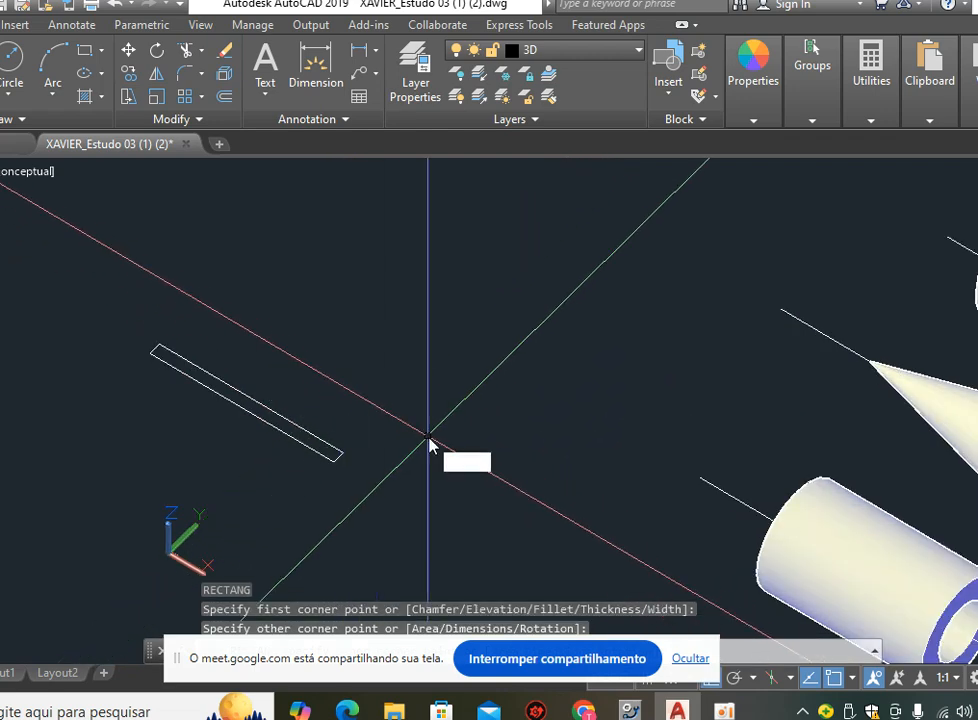
{"action": "type", "text": "l"}
{"action": "key", "text": "Return"}
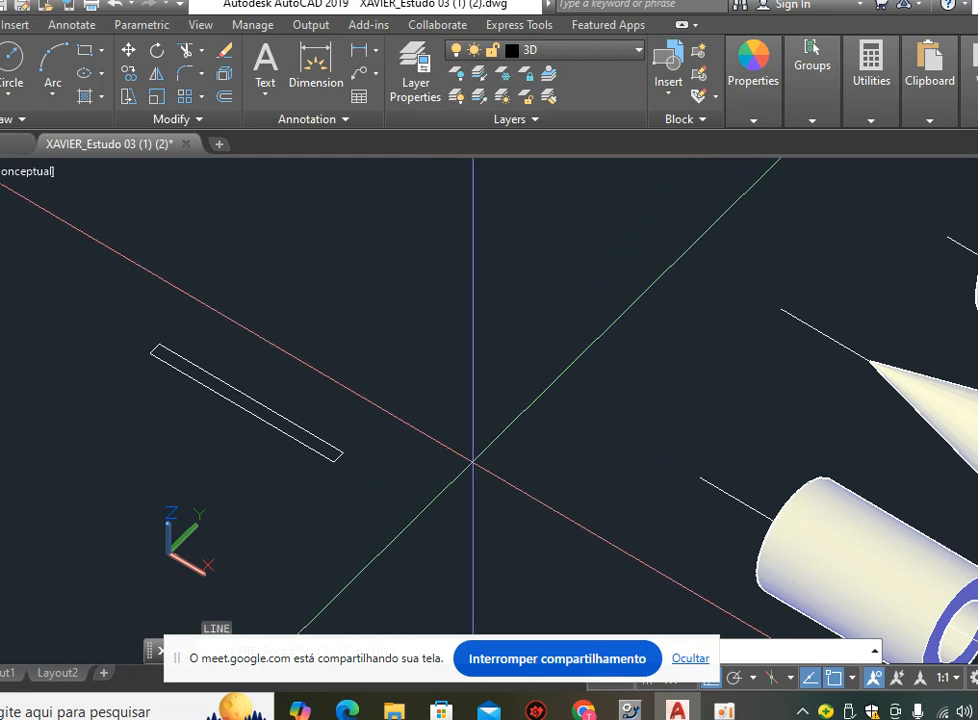
{"action": "left_click", "coordinate": [140, 244]}
{"action": "key", "text": "Escape"}
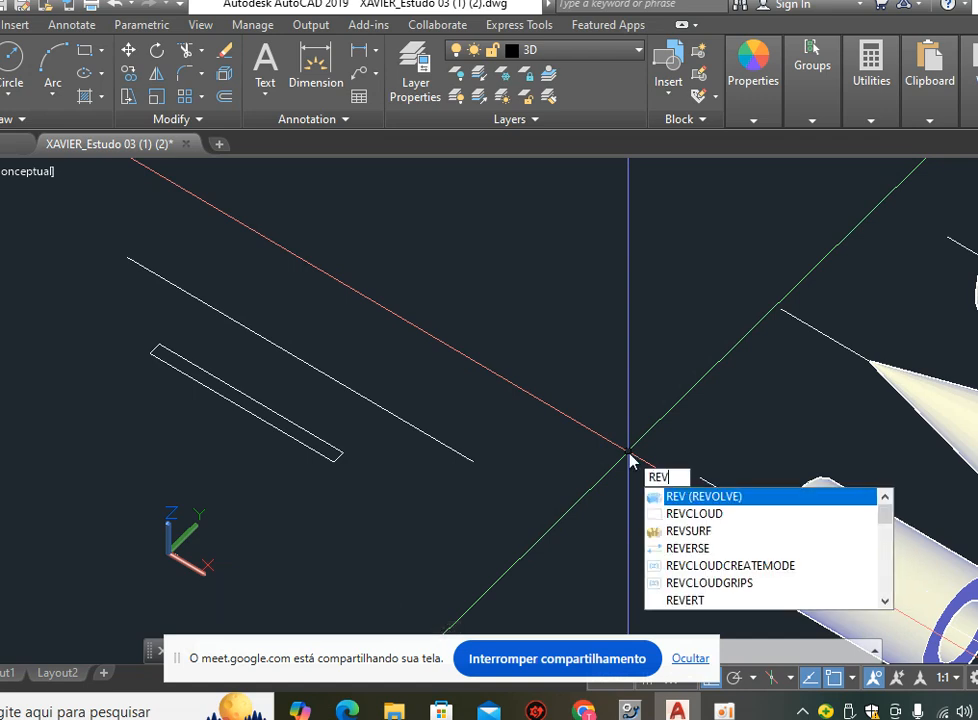
Revolve the narrow rectangle 360 degrees around the separate parallel line to form a thin-walled tube.
{"action": "key", "text": "Return"}
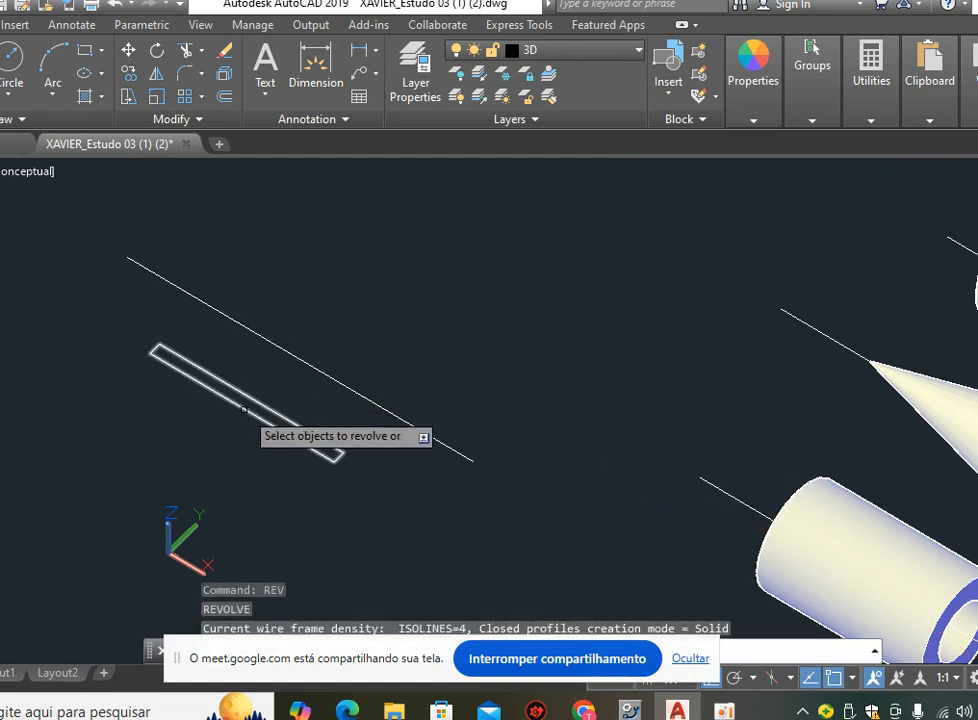
{"action": "left_click", "coordinate": [243, 409]}
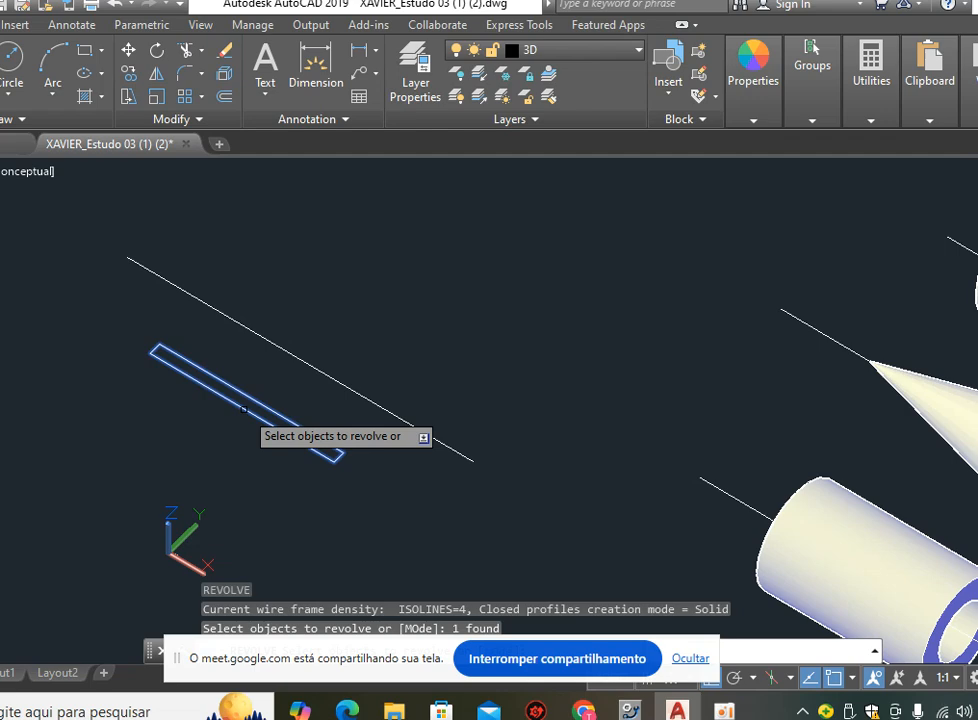
{"action": "key", "text": "Return"}
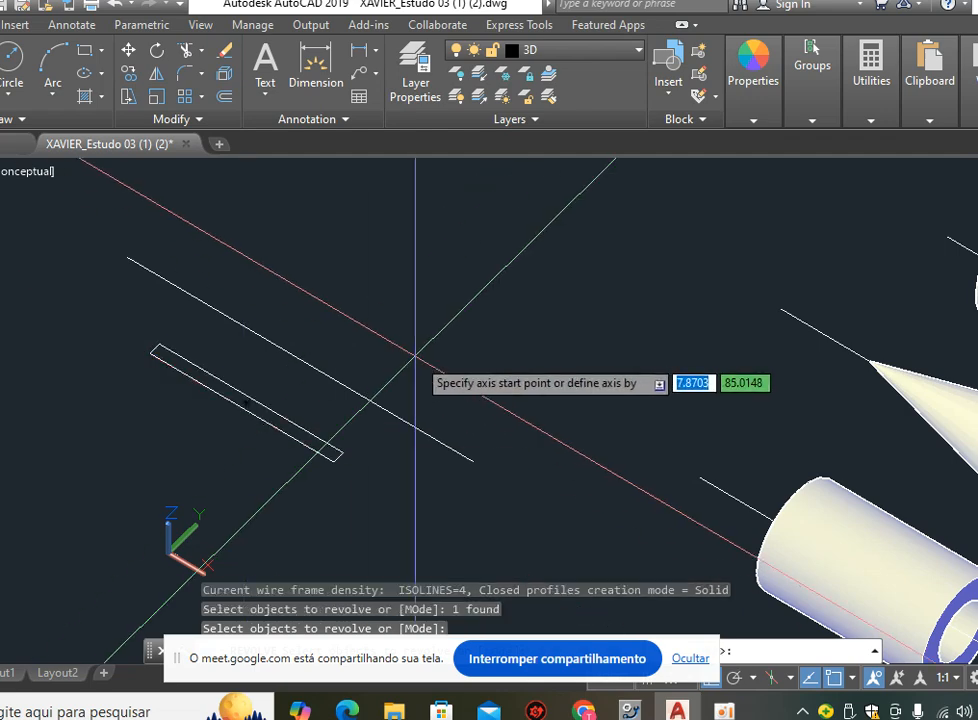
{"action": "left_click", "coordinate": [473, 461]}
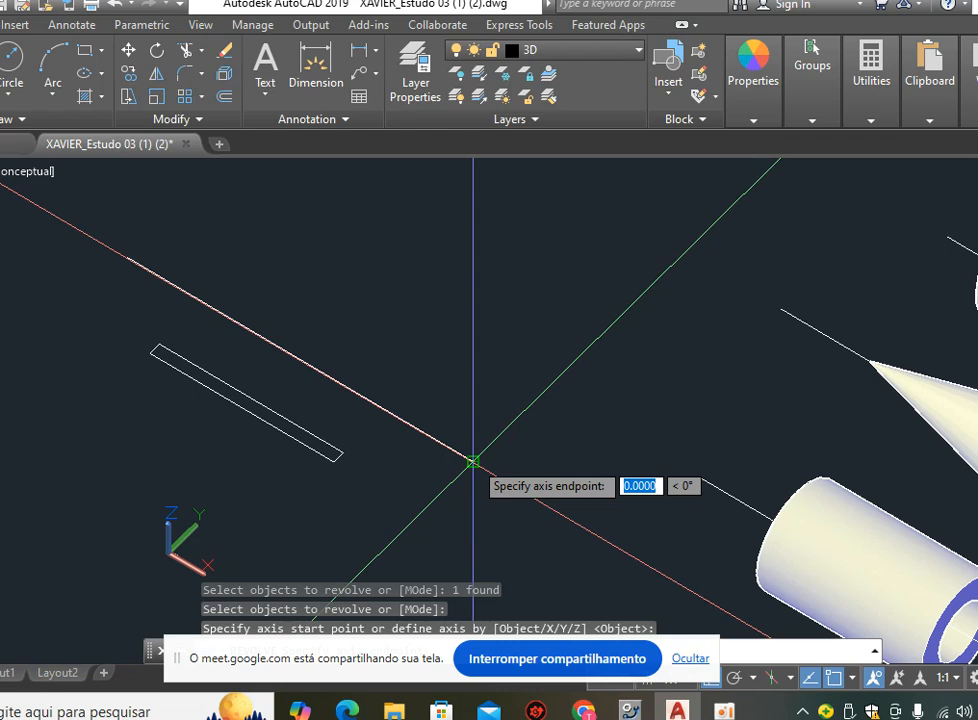
{"action": "left_click", "coordinate": [127, 258]}
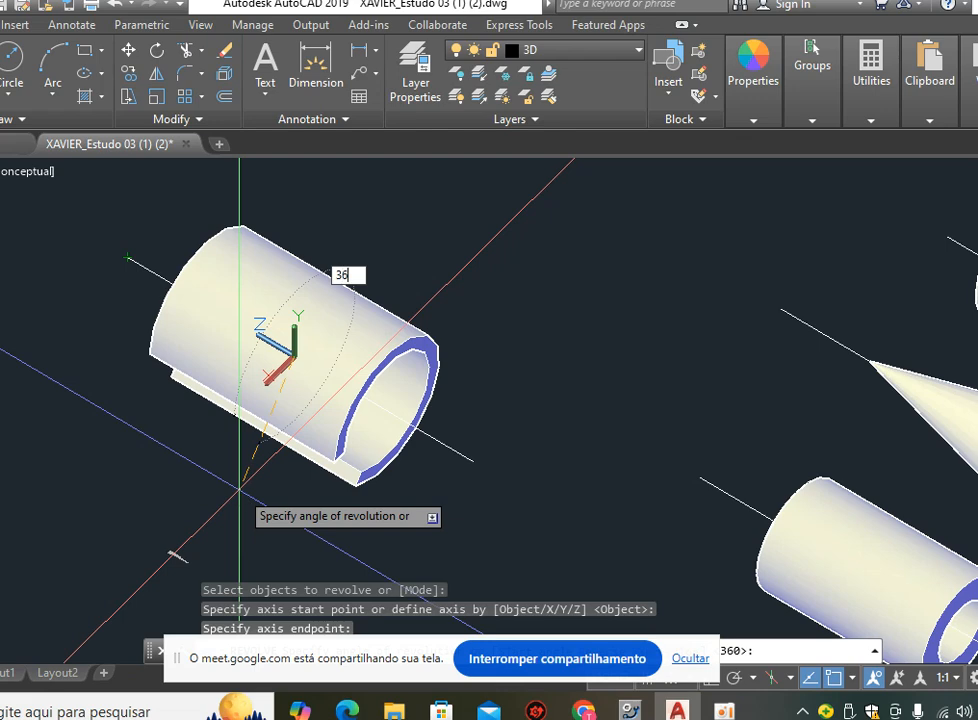
{"action": "key", "text": "Return"}
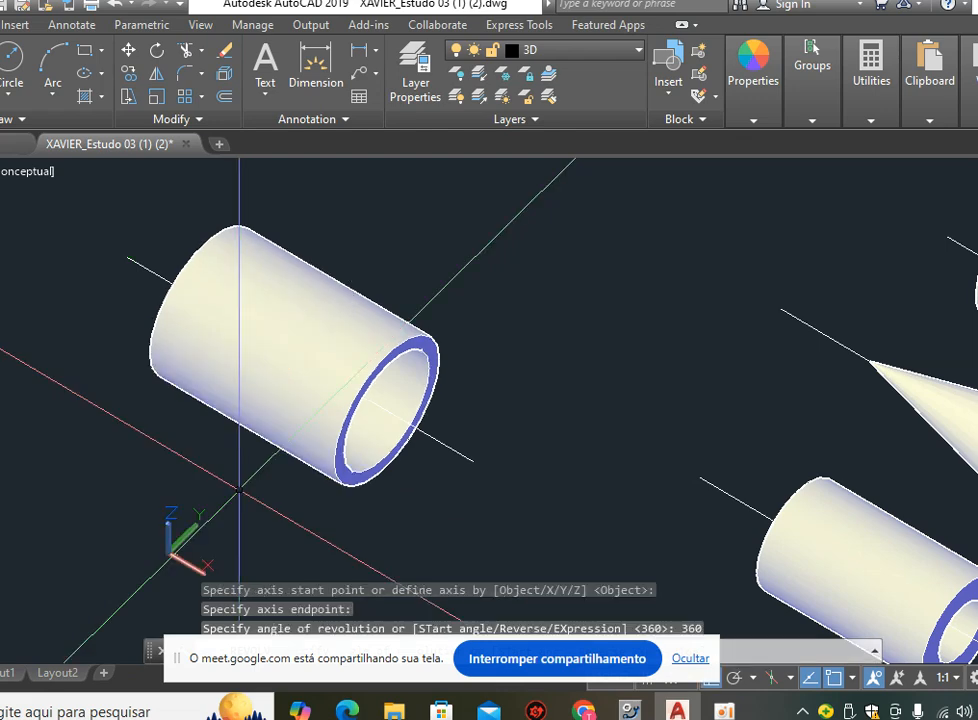
{"action": "middle_click_drag", "start_coordinate": [565, 408], "coordinate": [434, 378]}
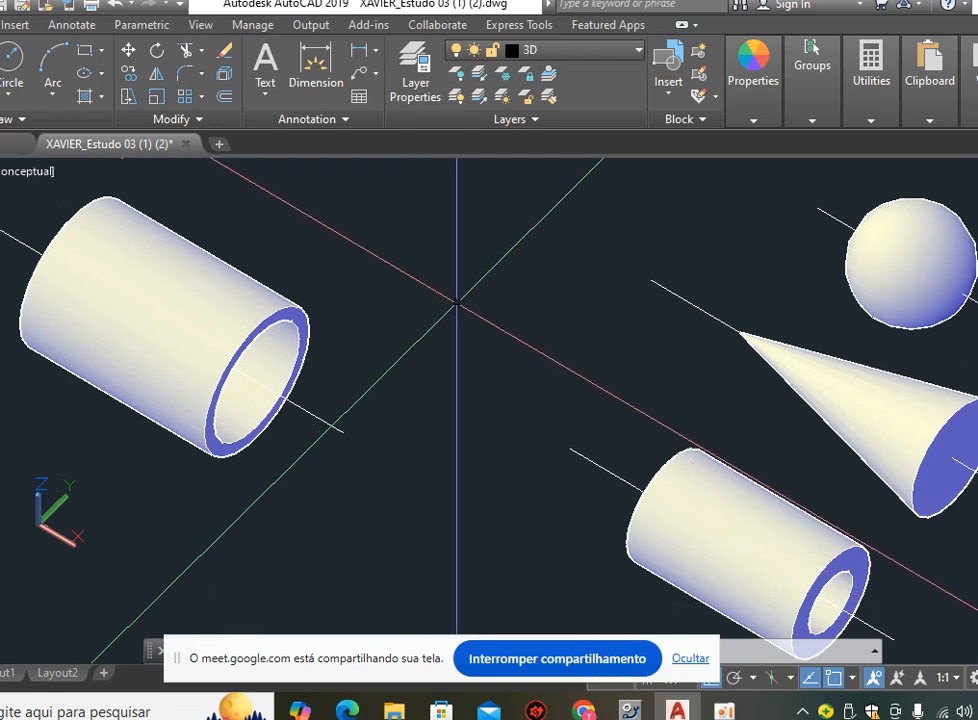
Start a polyline in the empty space beyond the thin-walled tube: a long edge about 19 units along X, a 0.9-unit end, and a parallel return edge.
{"action": "middle_click_drag", "start_coordinate": [454, 327], "coordinate": [539, 478]}
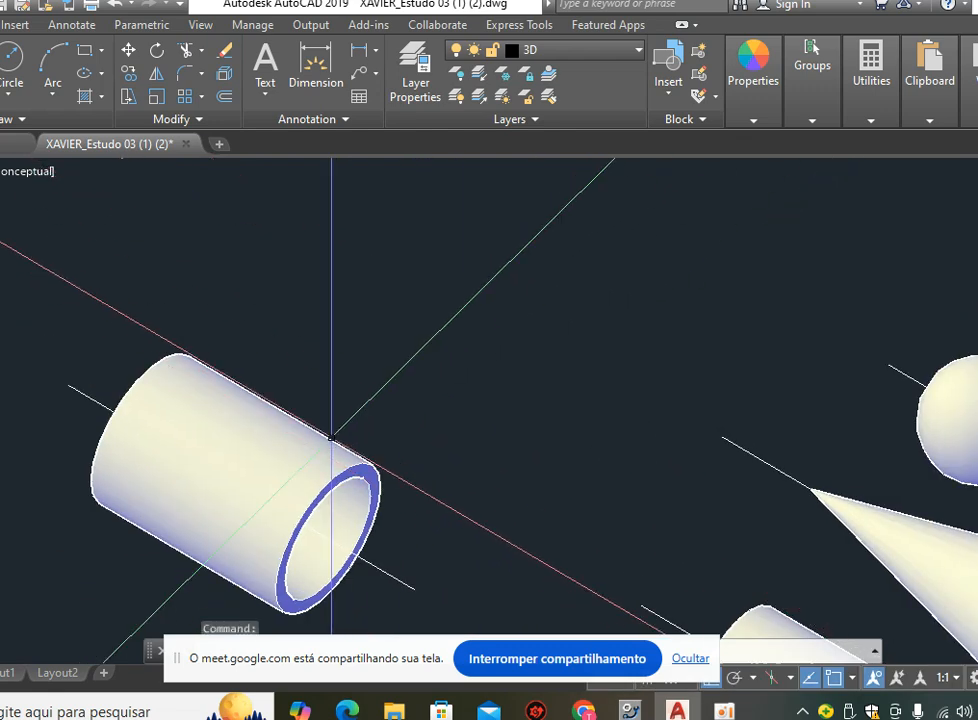
{"action": "middle_click_drag", "start_coordinate": [382, 415], "coordinate": [527, 337]}
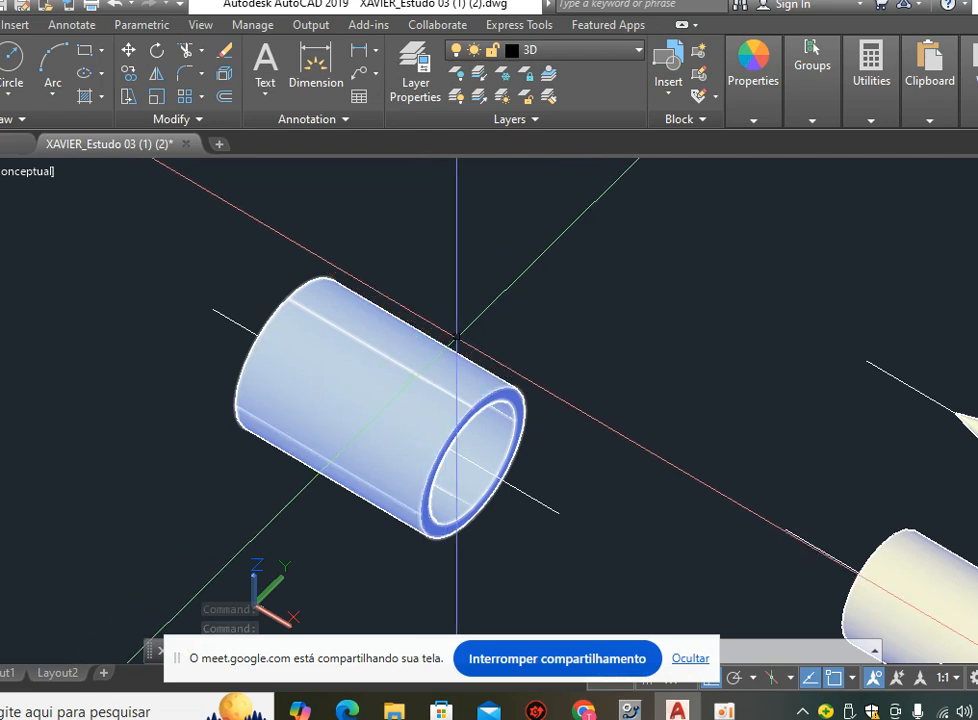
{"action": "middle_click_drag", "start_coordinate": [528, 271], "coordinate": [555, 478]}
{"action": "scroll", "coordinate": [391, 376], "scroll_direction": "up", "scroll_amount": 2}
{"action": "scroll", "coordinate": [390, 379], "scroll_direction": "up", "scroll_amount": 3}
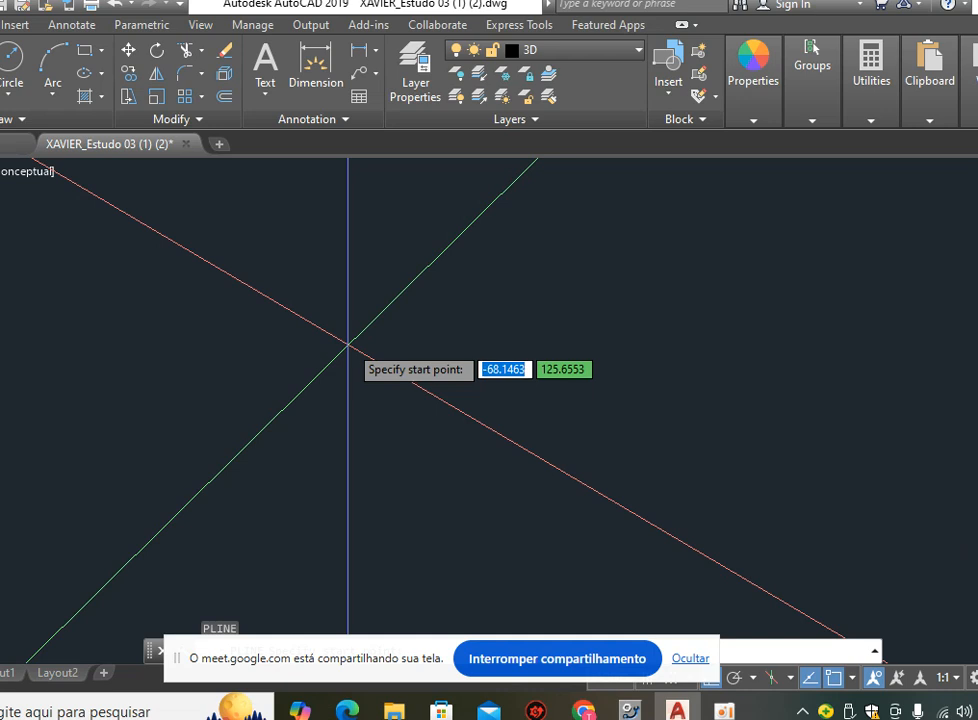
{"action": "left_click", "coordinate": [350, 344]}
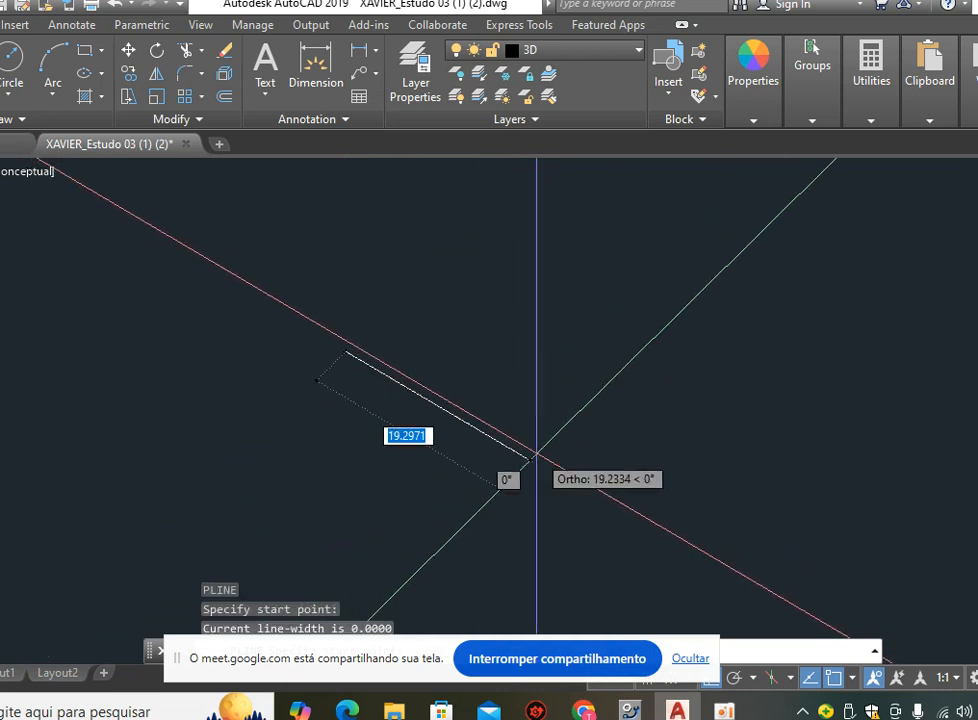
{"action": "left_click", "coordinate": [537, 453]}
{"action": "scroll", "coordinate": [516, 478], "scroll_direction": "up", "scroll_amount": 5}
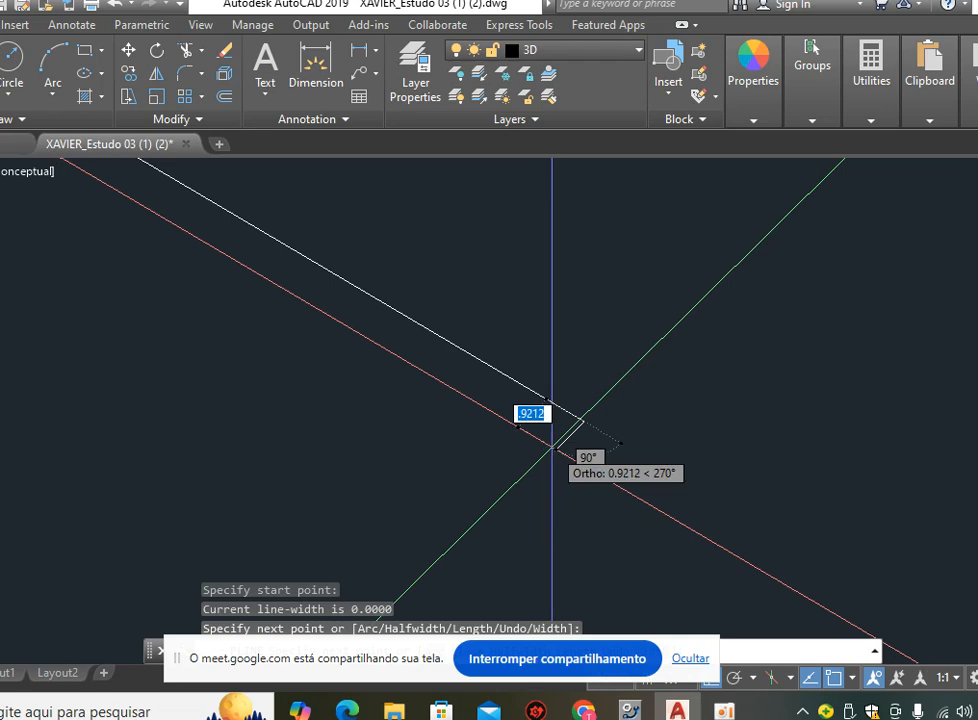
{"action": "left_click", "coordinate": [554, 445]}
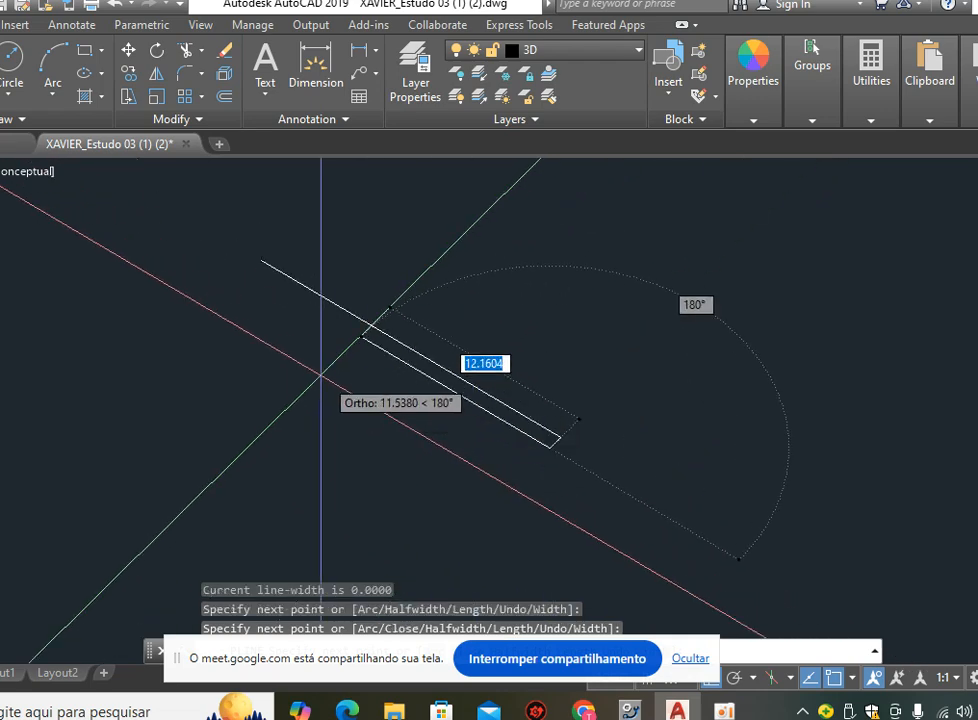
{"action": "scroll", "coordinate": [257, 298], "scroll_direction": "up", "scroll_amount": 3}
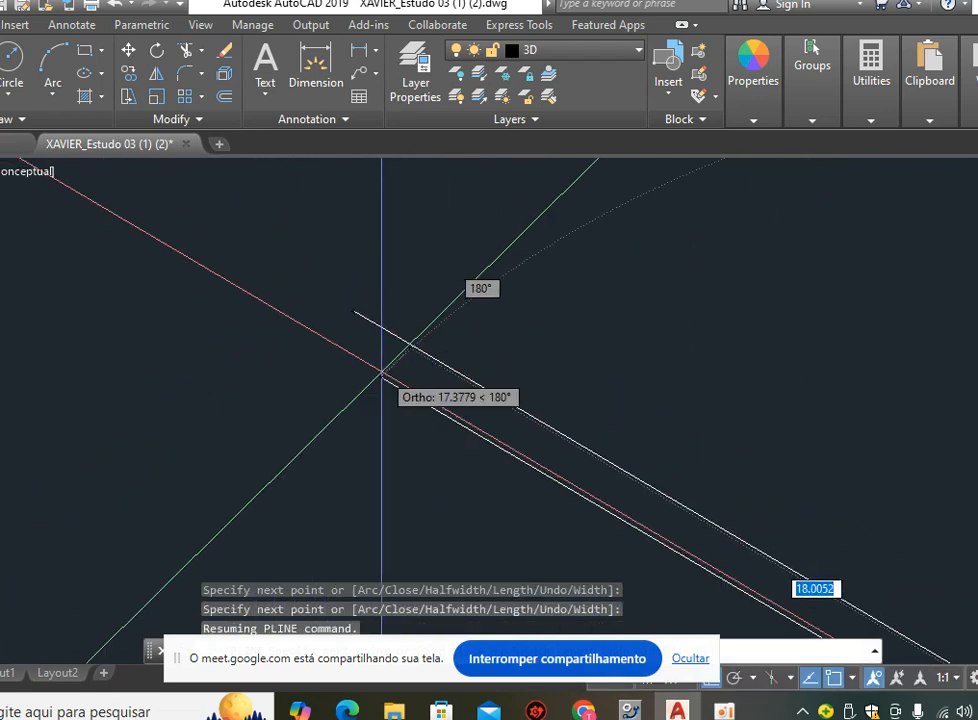
{"action": "left_click", "coordinate": [407, 389]}
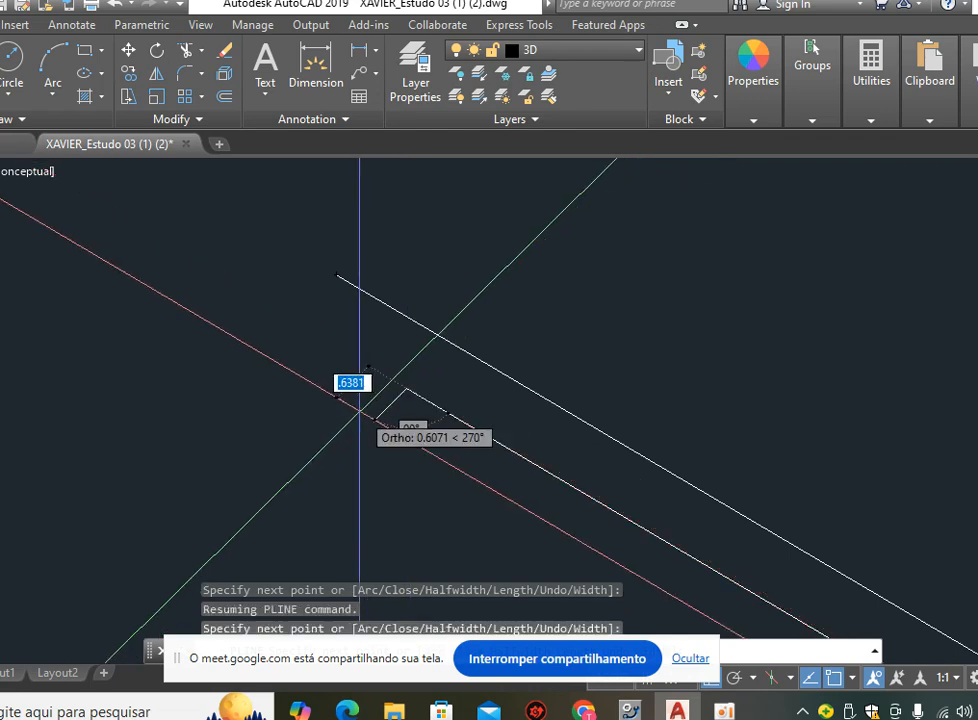
Finish the pipe-wall polyline with an outward-slanting segment and a short straight lip about 1.1 units long, return parallel to it, and close the profile.
{"action": "key", "text": "F8"}
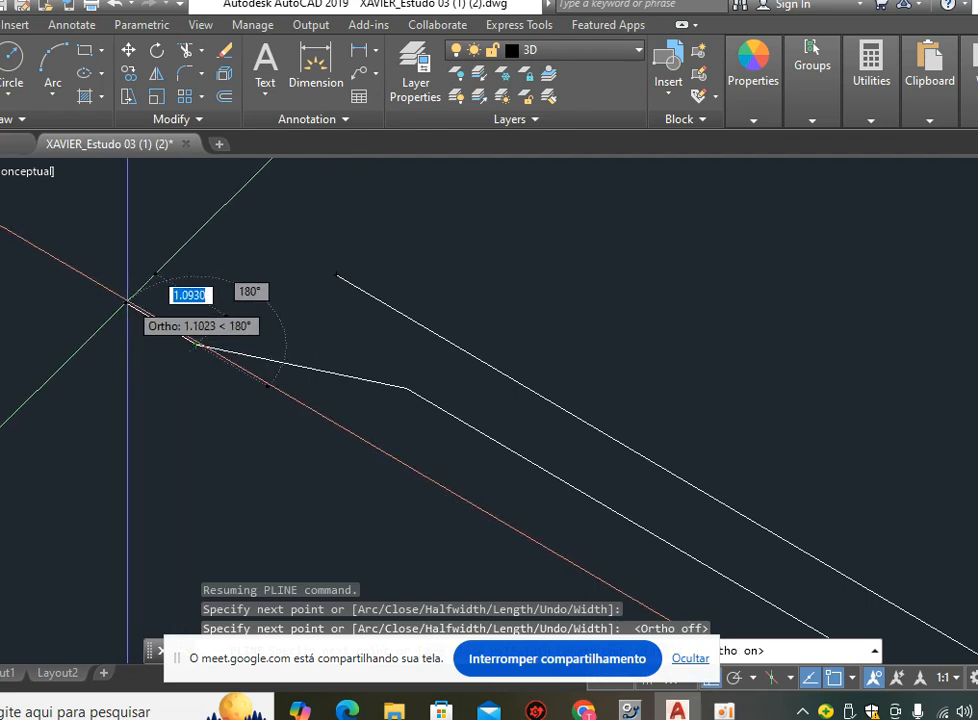
{"action": "left_click", "coordinate": [126, 300]}
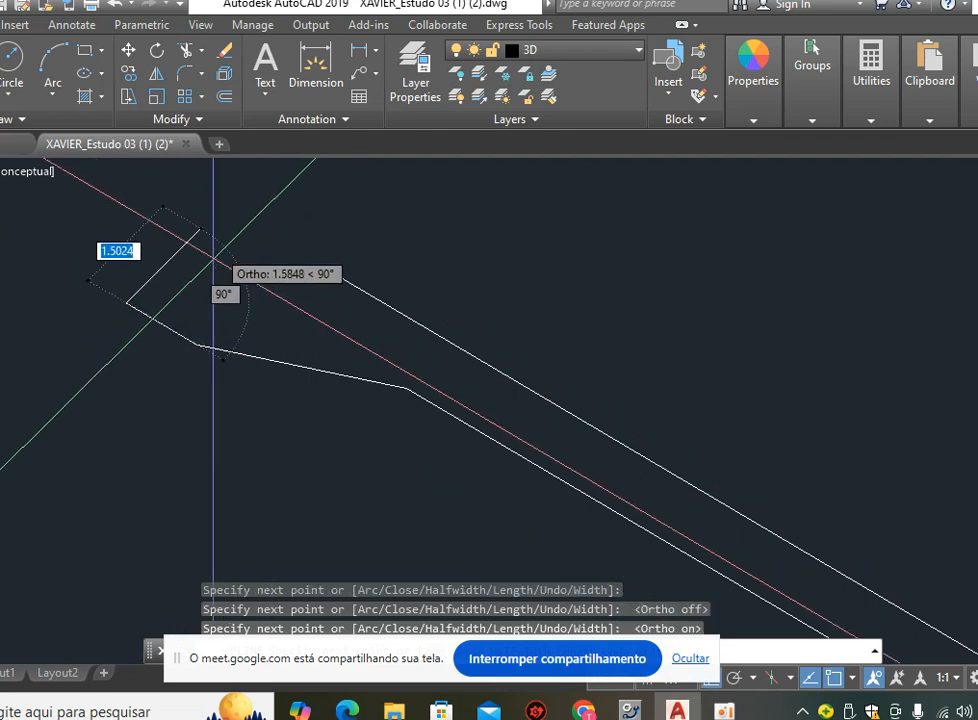
{"action": "left_click", "coordinate": [210, 252]}
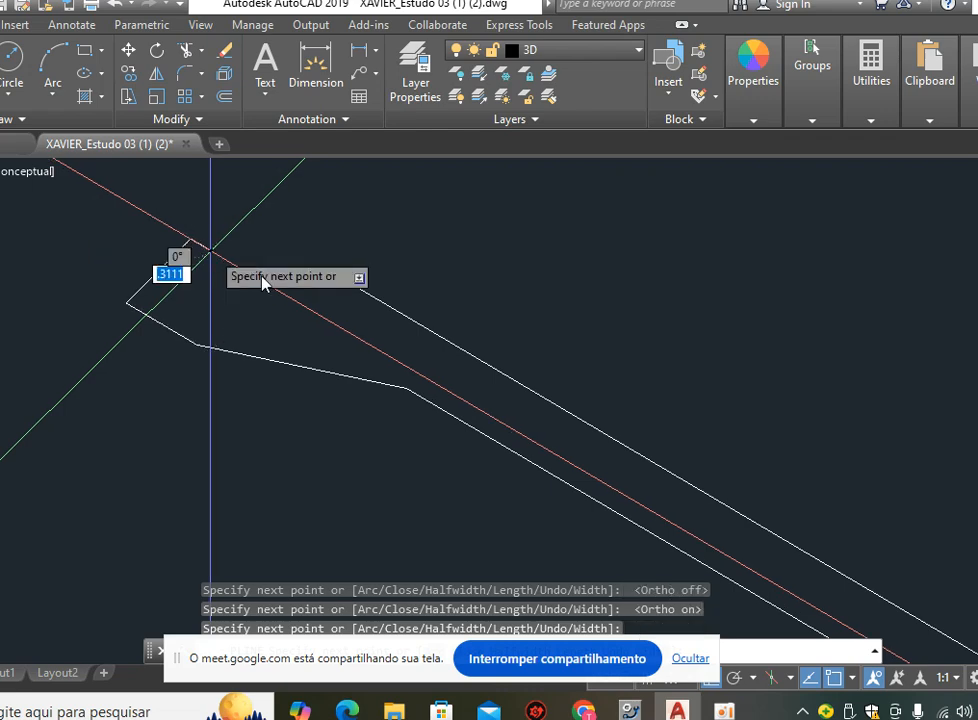
{"action": "left_click", "coordinate": [306, 304]}
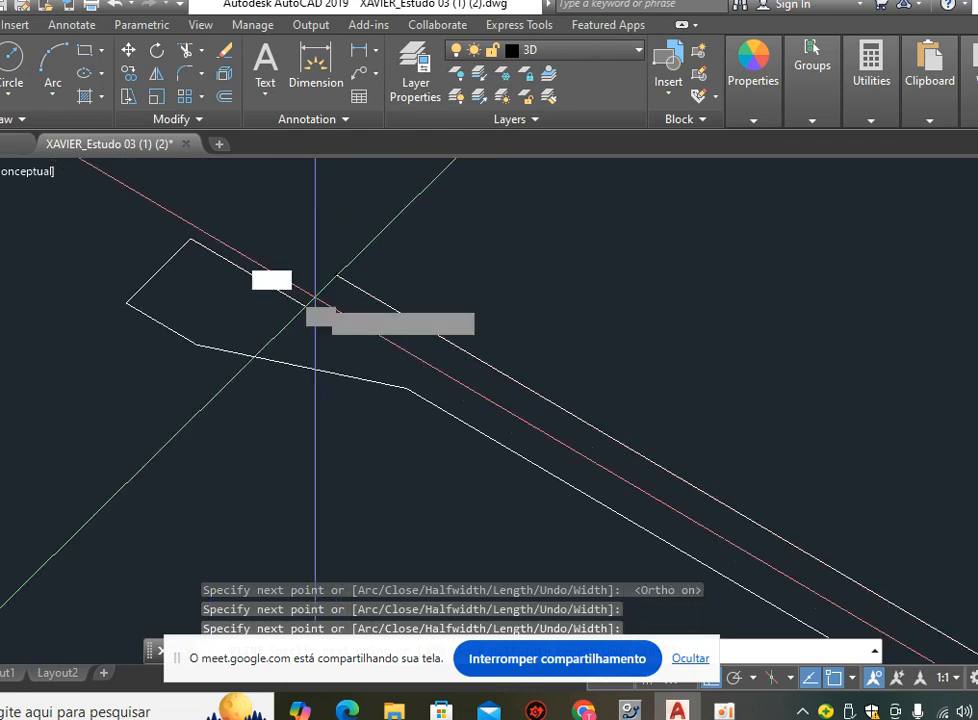
{"action": "type", "text": "c"}
{"action": "key", "text": "Return"}
Draw an axis line along X parallel to the flared profile, spaced away from its unflared side and extending past both ends.
{"action": "scroll", "coordinate": [400, 218], "scroll_direction": "down", "scroll_amount": 5}
{"action": "scroll", "coordinate": [564, 270], "scroll_direction": "up", "scroll_amount": 2}
{"action": "middle_click_drag", "start_coordinate": [520, 283], "coordinate": [400, 349]}
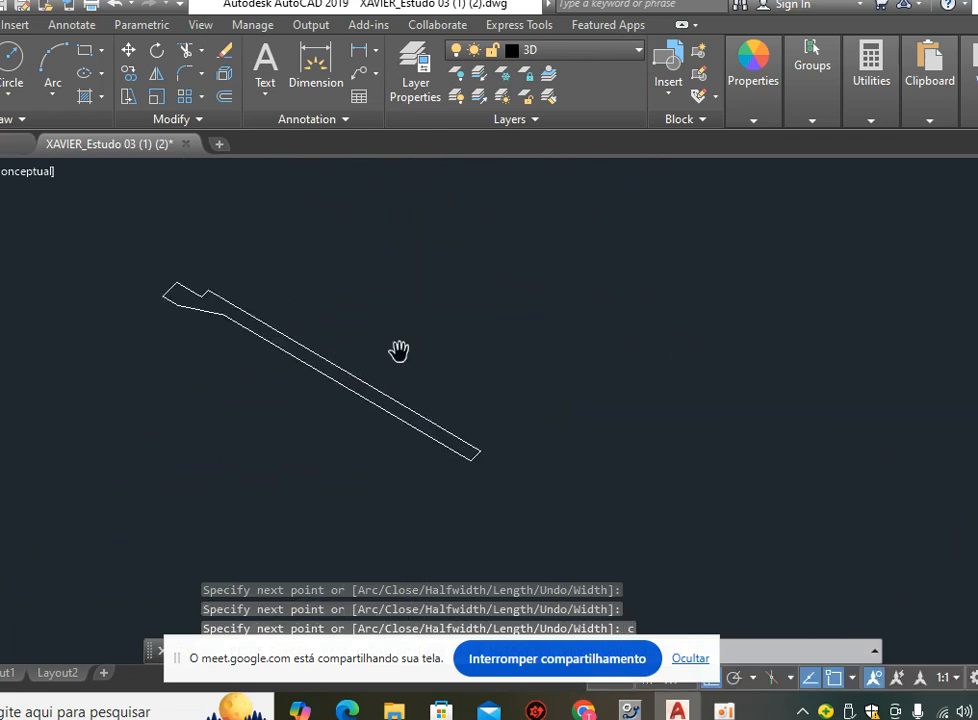
{"action": "scroll", "coordinate": [405, 340], "scroll_direction": "down", "scroll_amount": 3}
{"action": "key", "text": "Return"}
{"action": "type", "text": "l"}
{"action": "key", "text": "Return"}
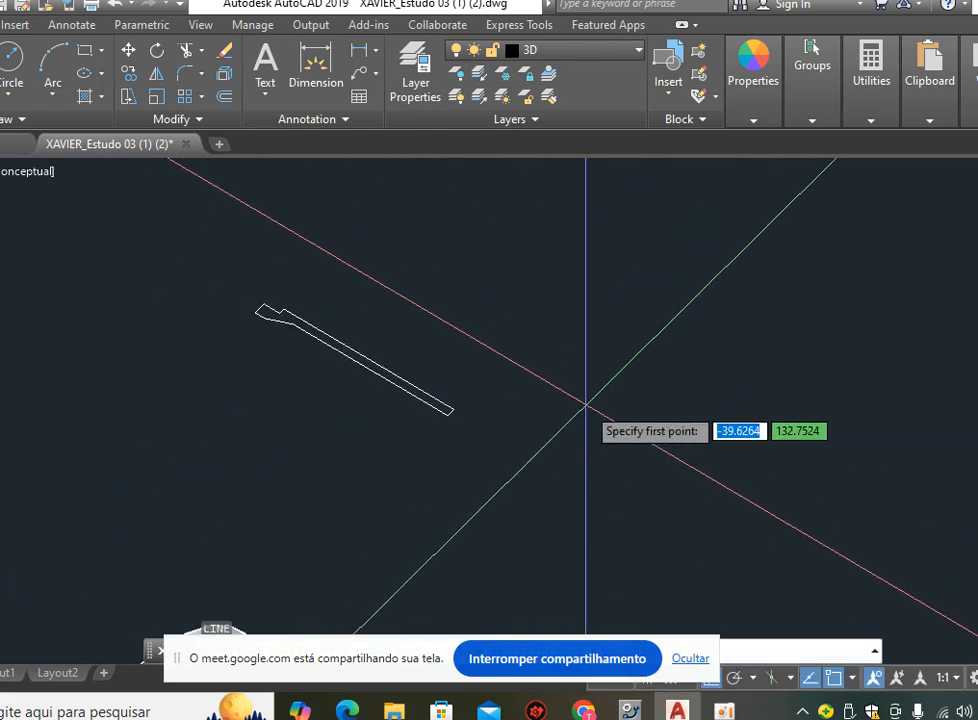
{"action": "left_click", "coordinate": [592, 412]}
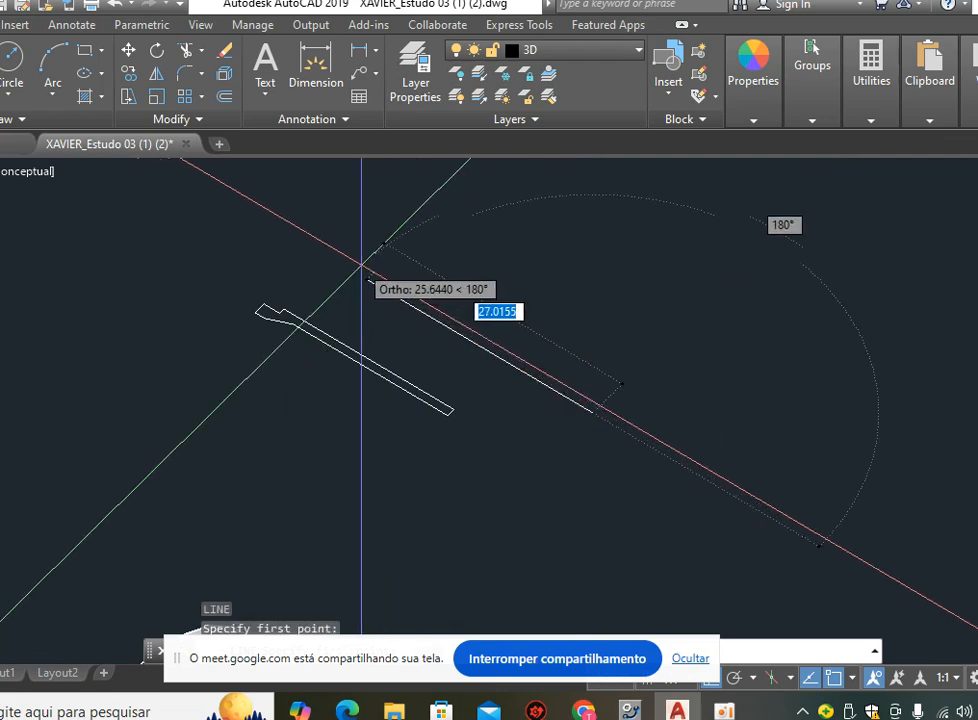
{"action": "left_click", "coordinate": [198, 196]}
{"action": "key", "text": "Escape"}
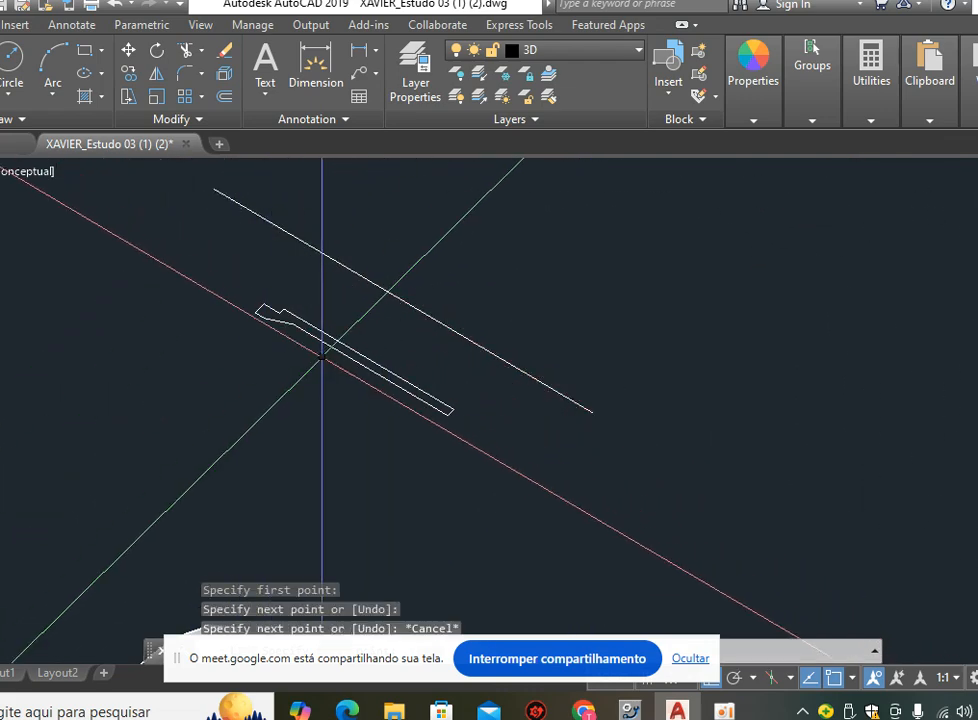
Revolve the flared profile 360 degrees around the parallel axis line to form a pipe with a bell end.
{"action": "type", "text": "rev"}
{"action": "key", "text": "Return"}
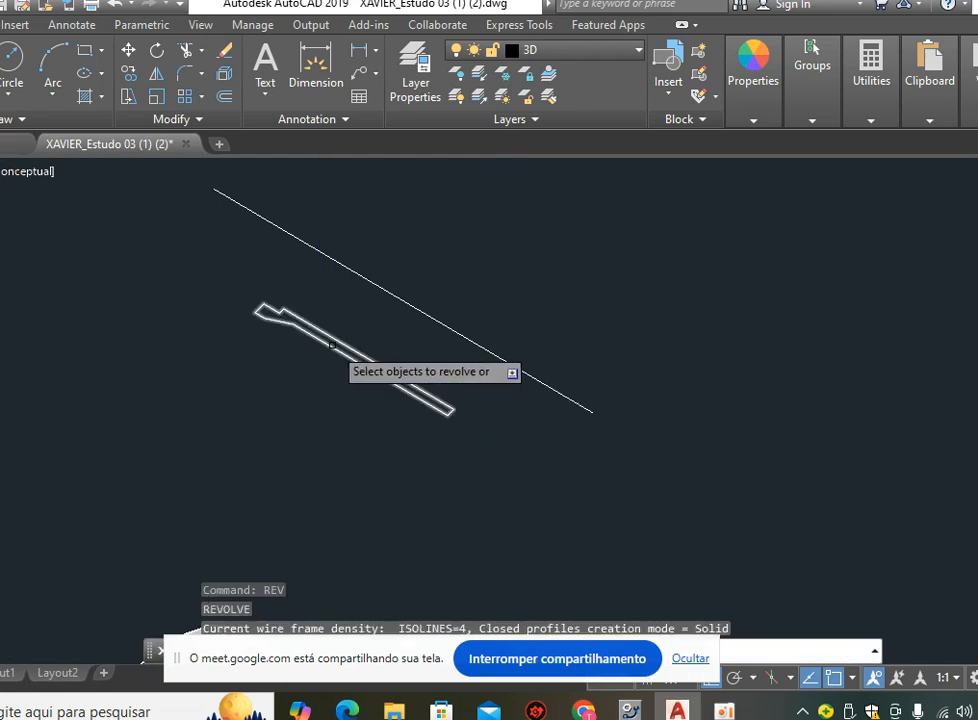
{"action": "left_click", "coordinate": [333, 345]}
{"action": "key", "text": "Return"}
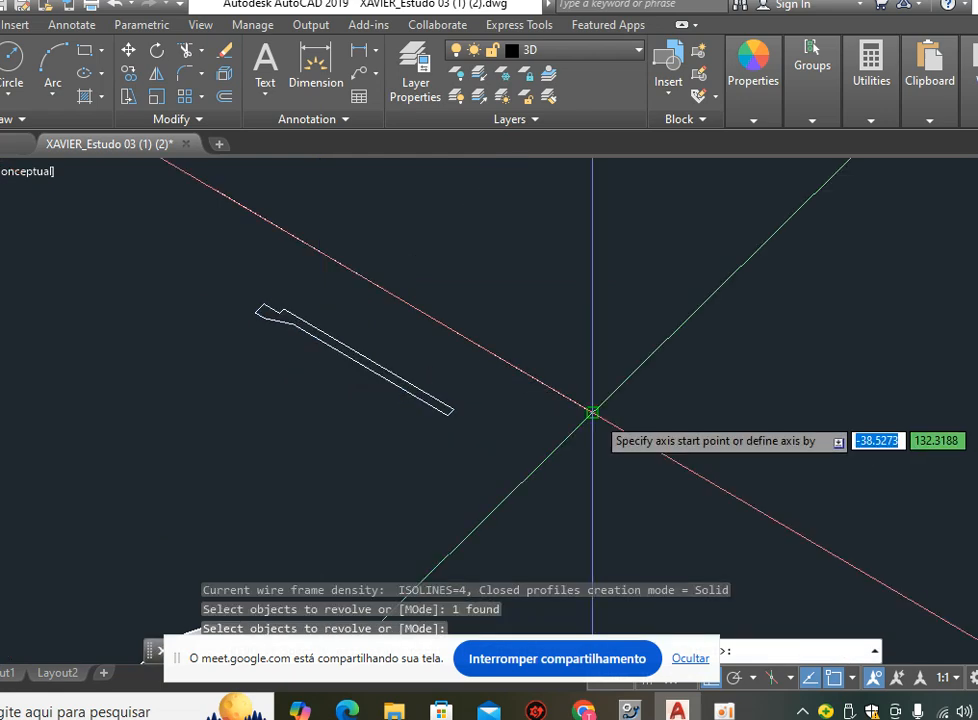
{"action": "left_click", "coordinate": [213, 189]}
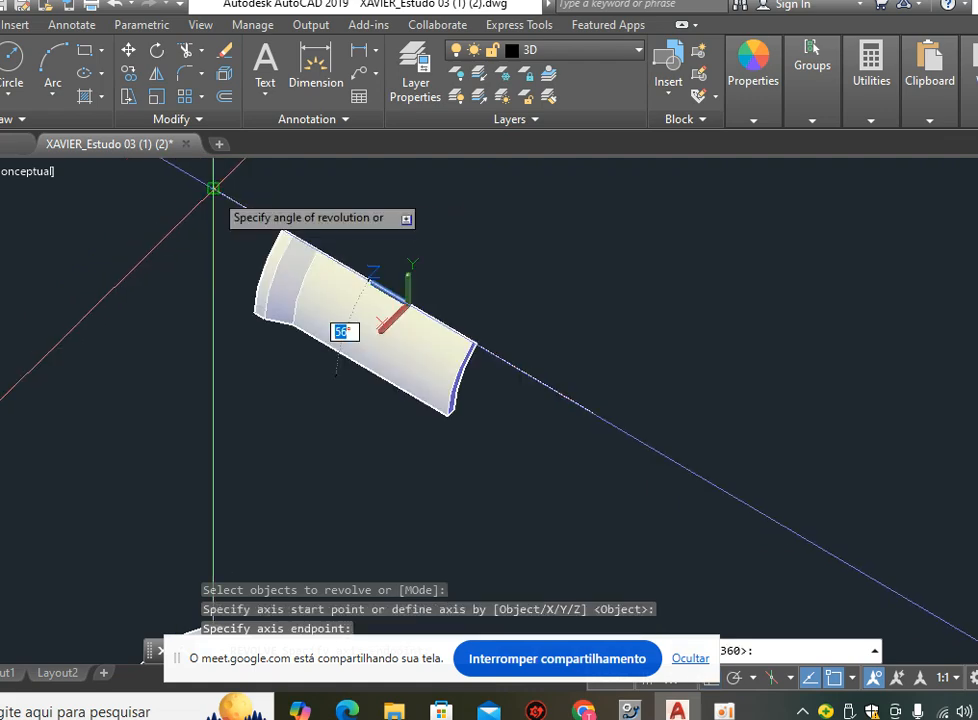
{"action": "type", "text": "36"}
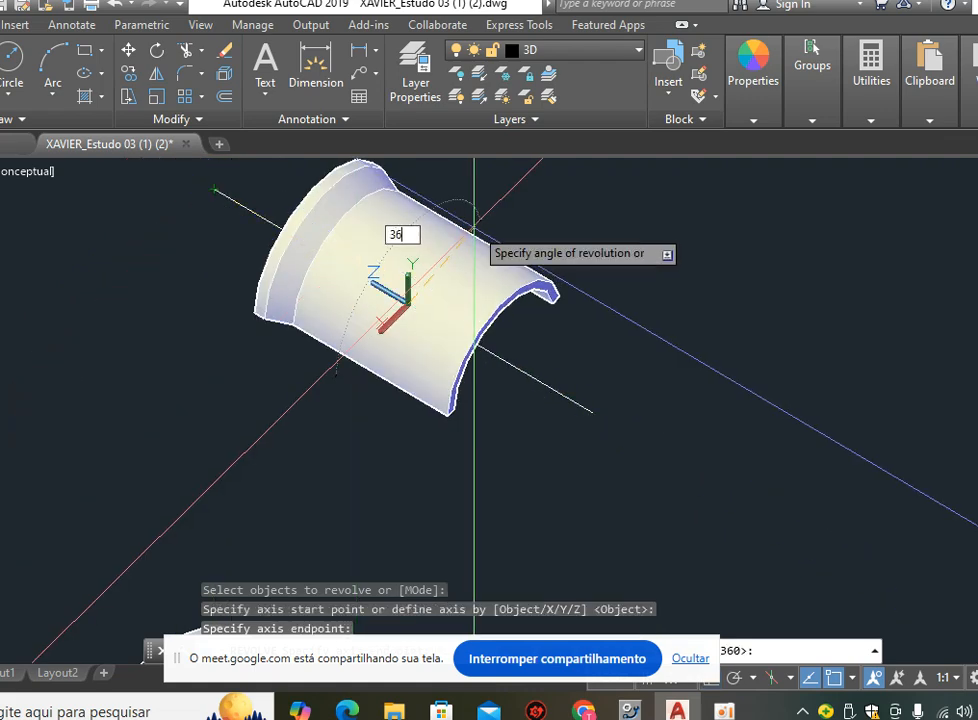
{"action": "type", "text": "0"}
{"action": "key", "text": "Return"}
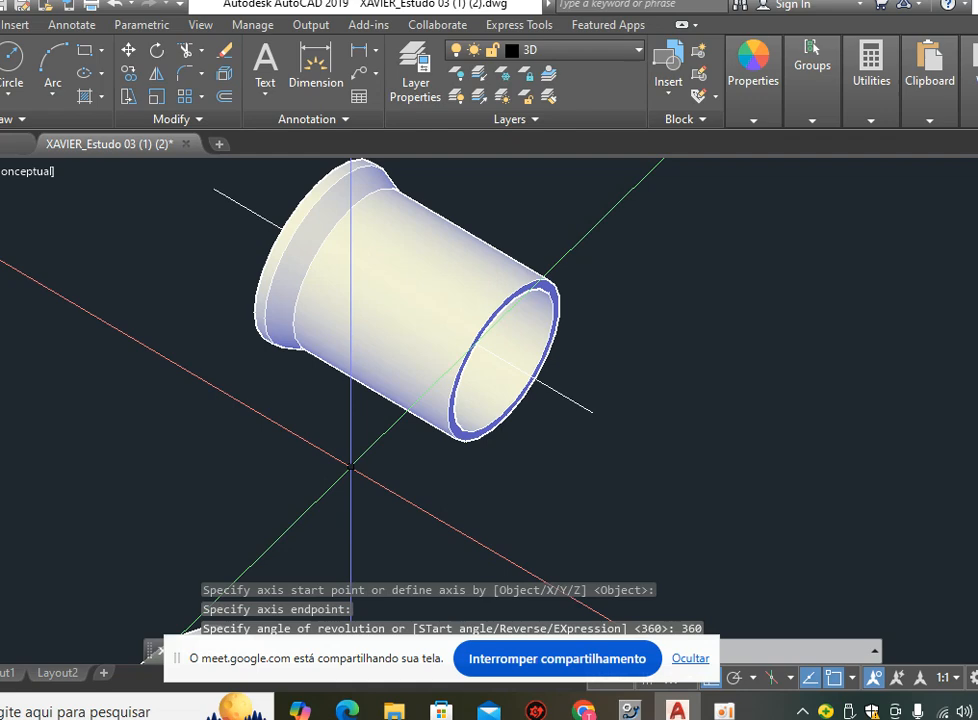
Orbit around the bell-ended pipe to examine its flared rim and hollow open end.
{"action": "type", "text": "3do"}
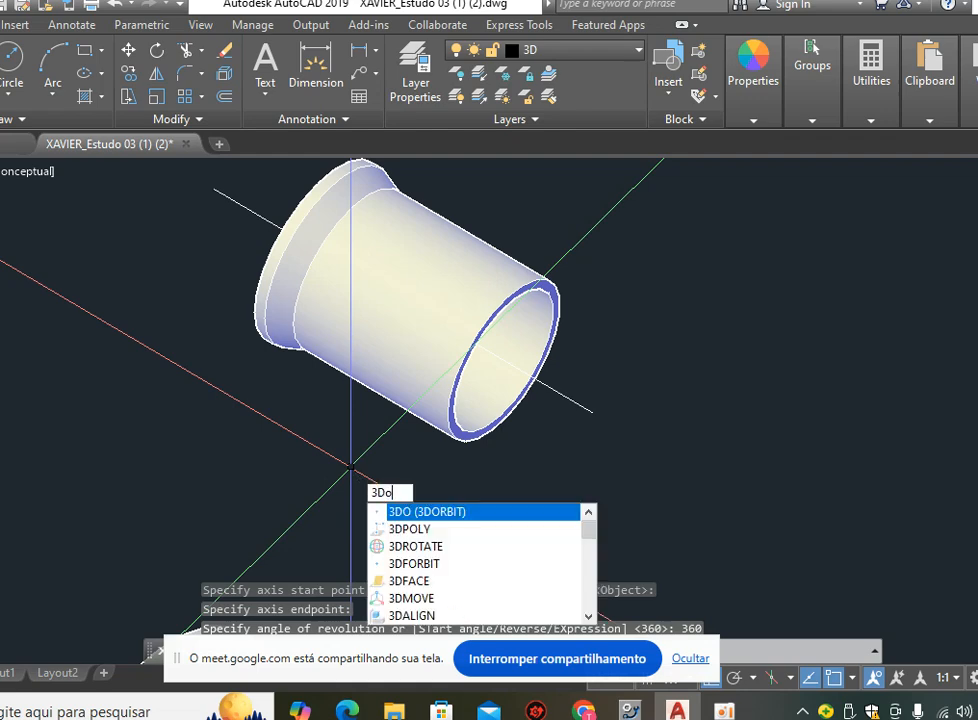
{"action": "key", "text": "Return"}
{"action": "left_click_drag", "start_coordinate": [321, 432], "coordinate": [343, 363]}
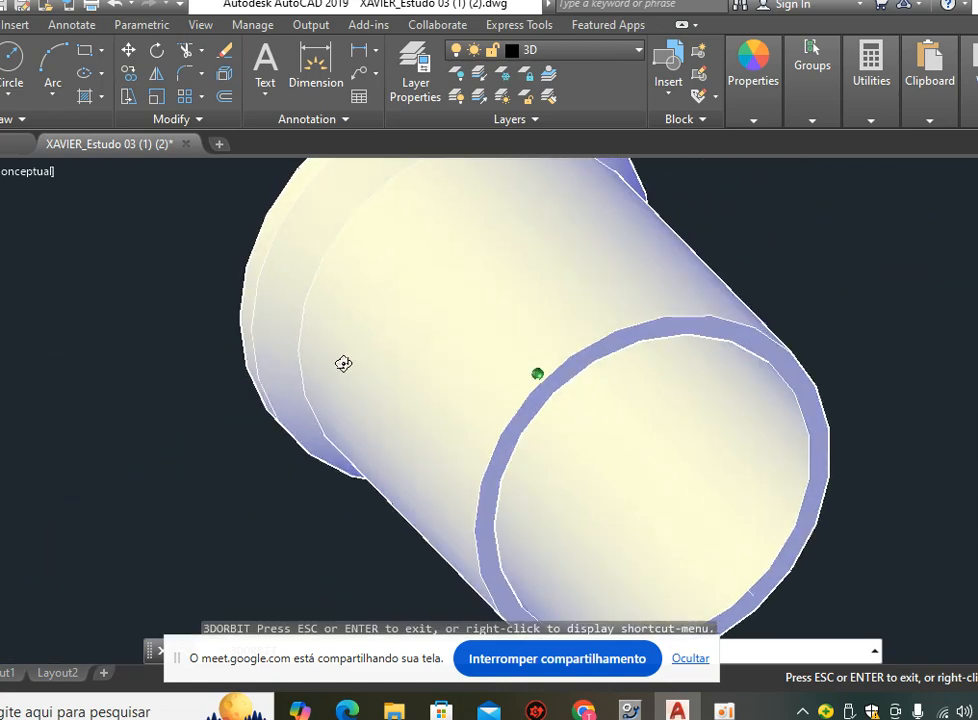
{"action": "left_click_drag", "start_coordinate": [518, 314], "coordinate": [620, 337]}
{"action": "key", "text": "Escape"}
{"action": "scroll", "coordinate": [603, 315], "scroll_direction": "up", "scroll_amount": 6}
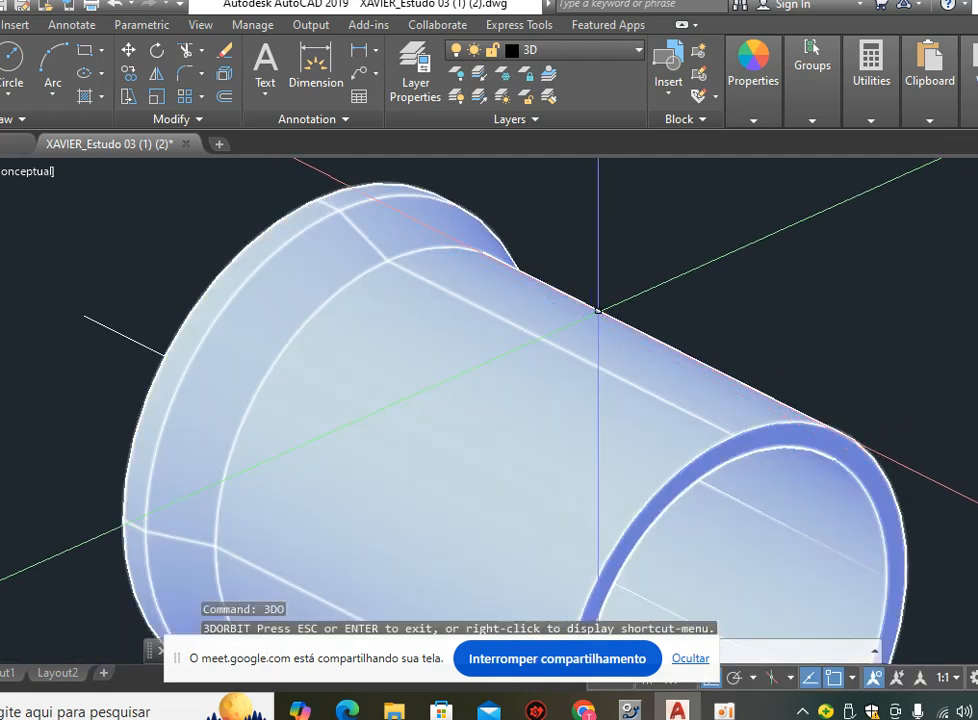
Copy the bell-ended pipe twice along the negative X direction so the three pipes join end to end.
{"action": "scroll", "coordinate": [647, 298], "scroll_direction": "down", "scroll_amount": 4}
{"action": "type", "text": "o"}
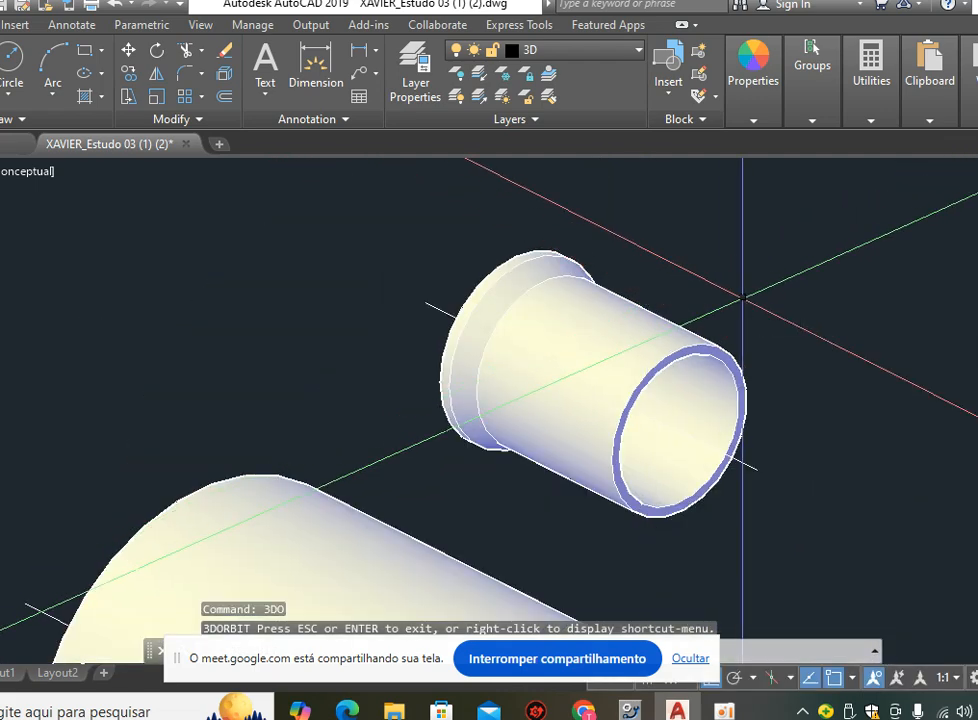
{"action": "key", "text": "Return"}
{"action": "left_click", "coordinate": [690, 343]}
{"action": "key", "text": "Return"}
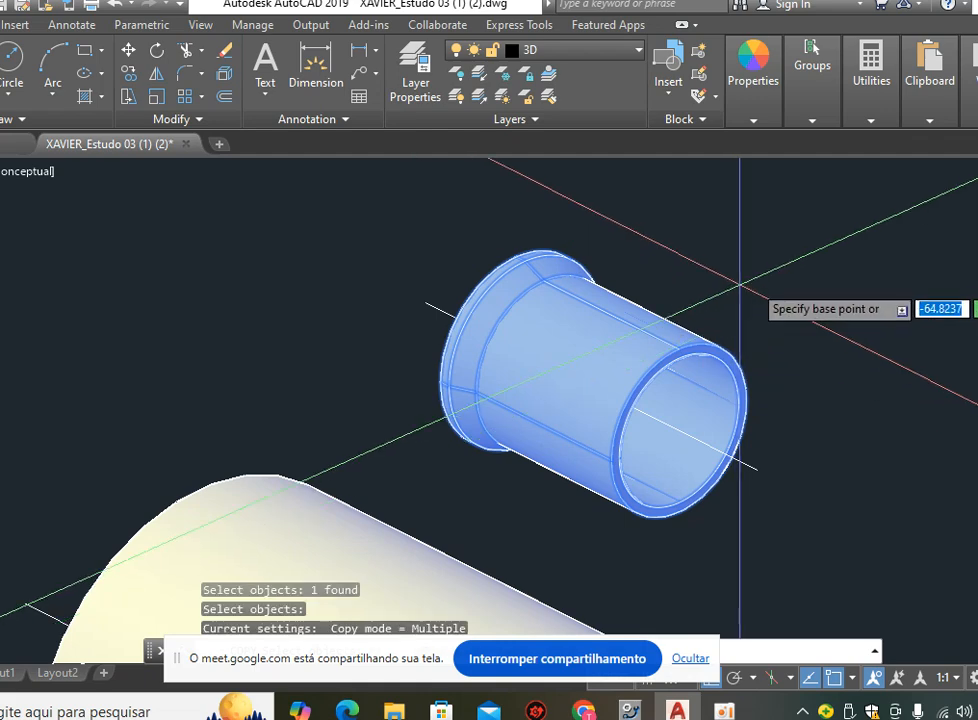
{"action": "left_click", "coordinate": [818, 291]}
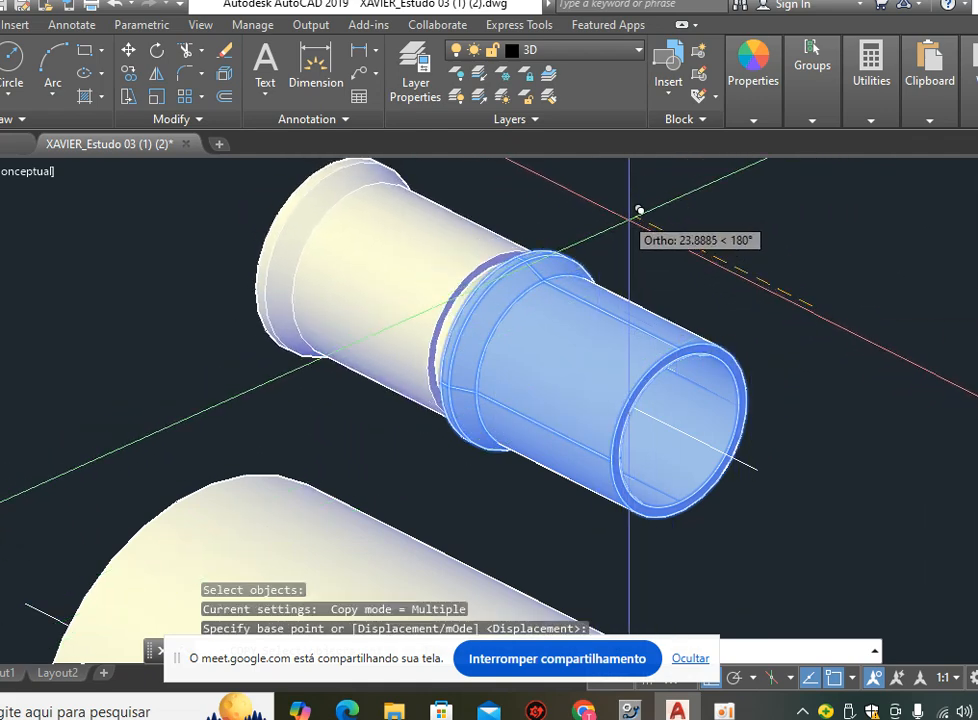
{"action": "left_click", "coordinate": [630, 238]}
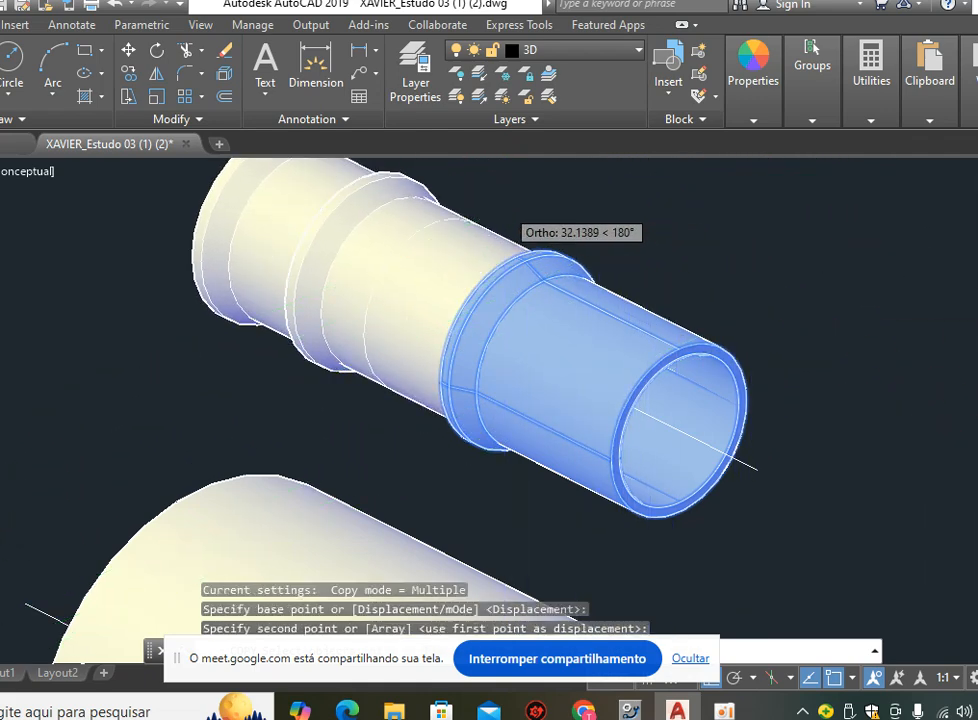
{"action": "middle_click_drag", "start_coordinate": [506, 206], "coordinate": [643, 461]}
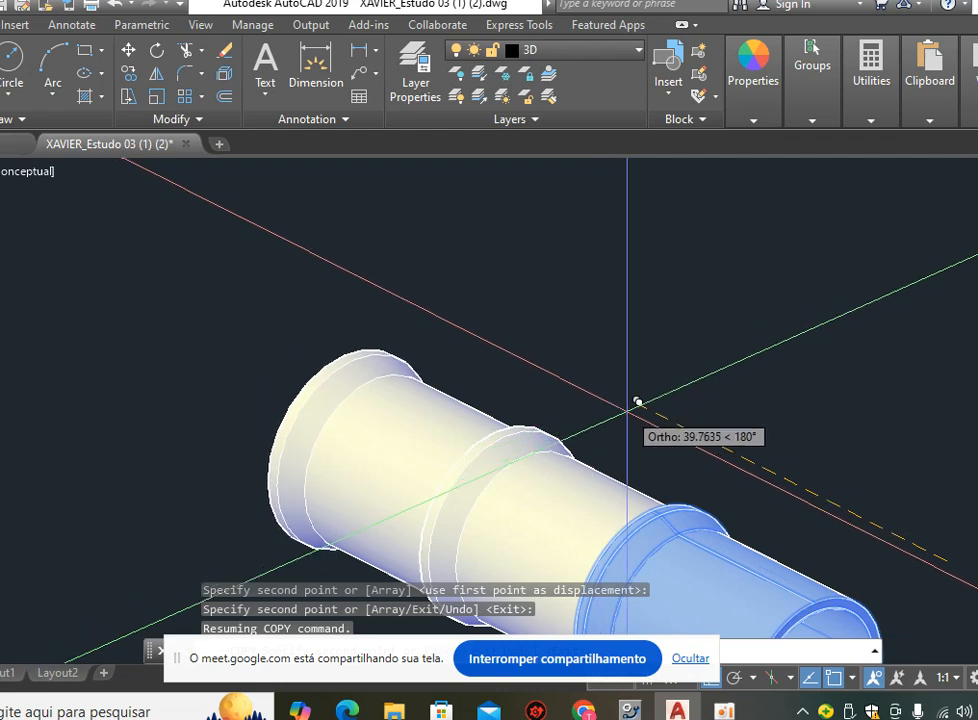
{"action": "left_click", "coordinate": [628, 408]}
{"action": "scroll", "coordinate": [603, 352], "scroll_direction": "down", "scroll_amount": 4}
{"action": "key", "text": "Escape"}
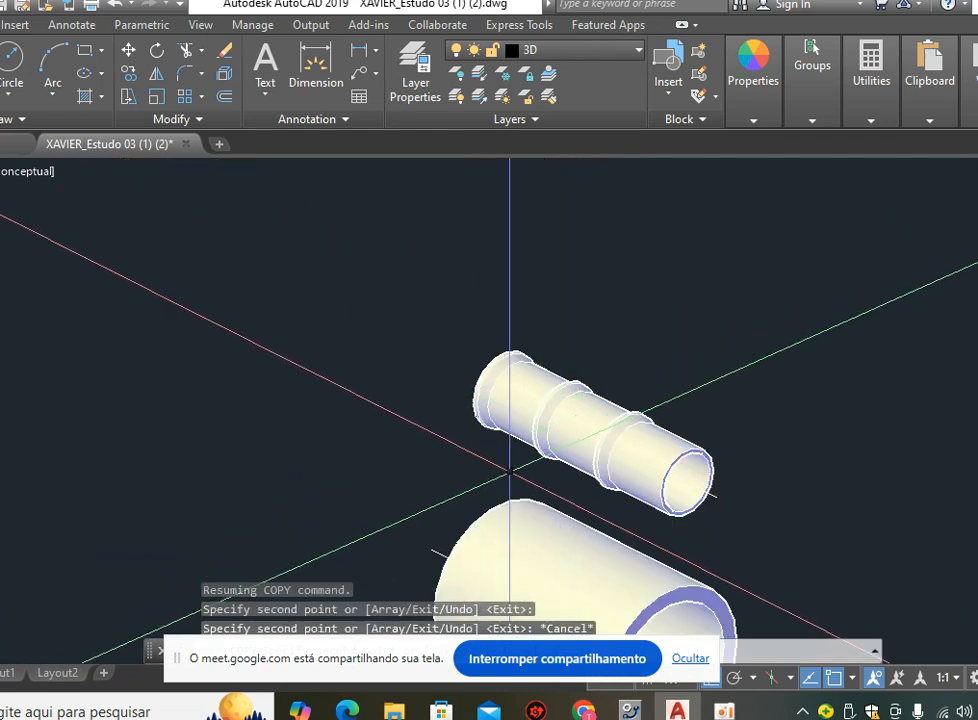
Orbit around the chain of three joined pipes and examine it up close and alongside the other revolved solids.
{"action": "scroll", "coordinate": [550, 455], "scroll_direction": "up", "scroll_amount": 3}
{"action": "type", "text": "3do"}
{"action": "key", "text": "Return"}
{"action": "left_click_drag", "start_coordinate": [559, 458], "coordinate": [490, 480]}
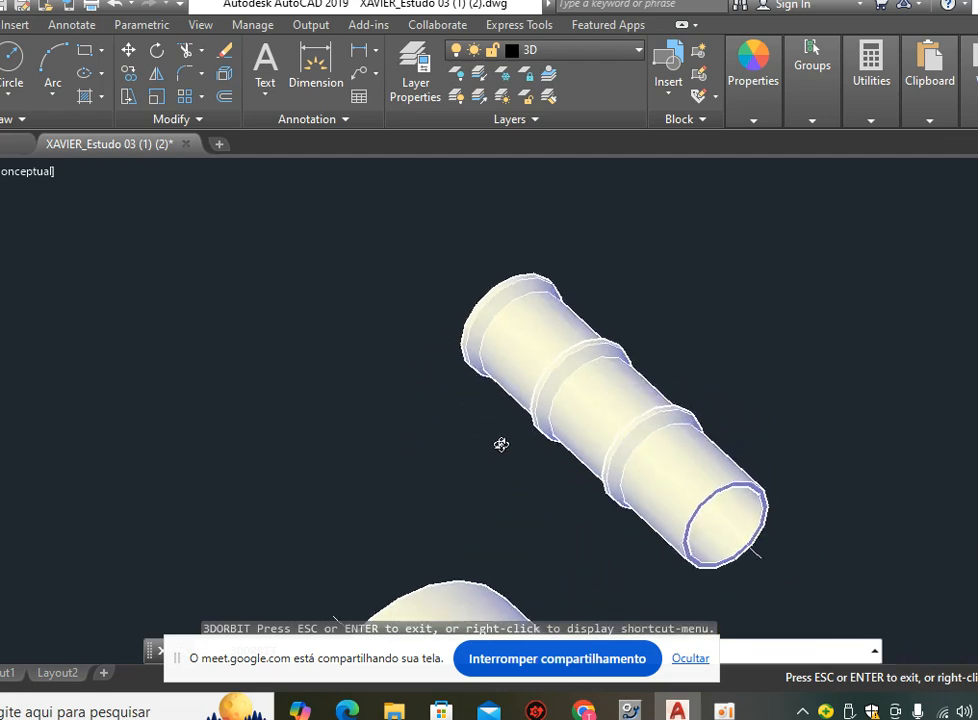
{"action": "scroll", "coordinate": [501, 444], "scroll_direction": "down", "scroll_amount": 2}
{"action": "scroll", "coordinate": [550, 450], "scroll_direction": "up", "scroll_amount": 5}
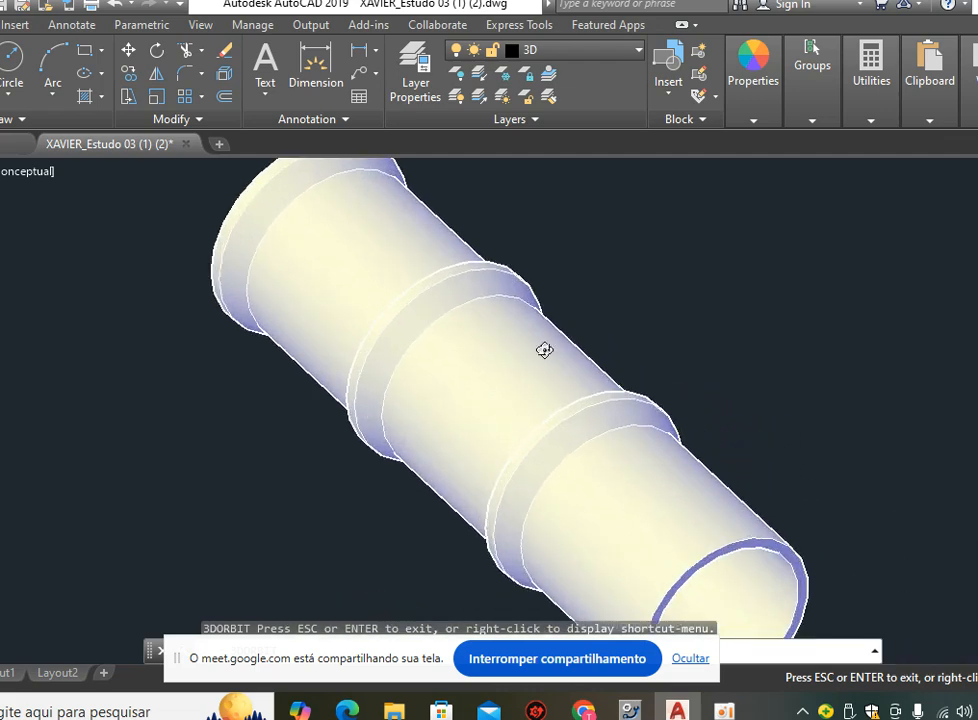
{"action": "scroll", "coordinate": [555, 355], "scroll_direction": "up", "scroll_amount": 1}
{"action": "scroll", "coordinate": [620, 400], "scroll_direction": "down", "scroll_amount": 5}
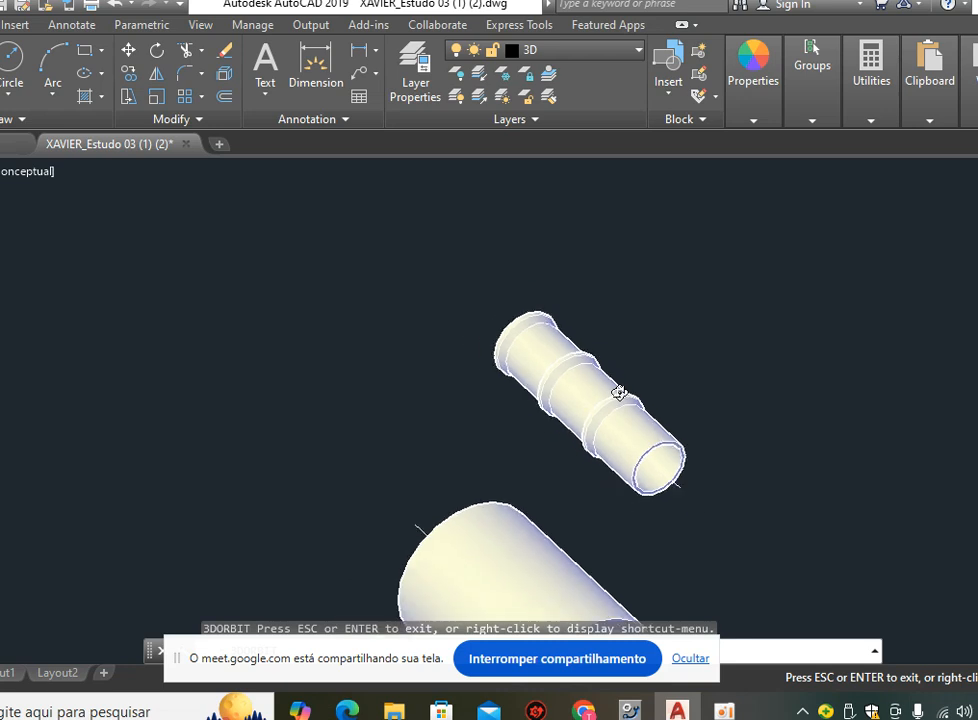
{"action": "scroll", "coordinate": [692, 397], "scroll_direction": "down", "scroll_amount": 3}
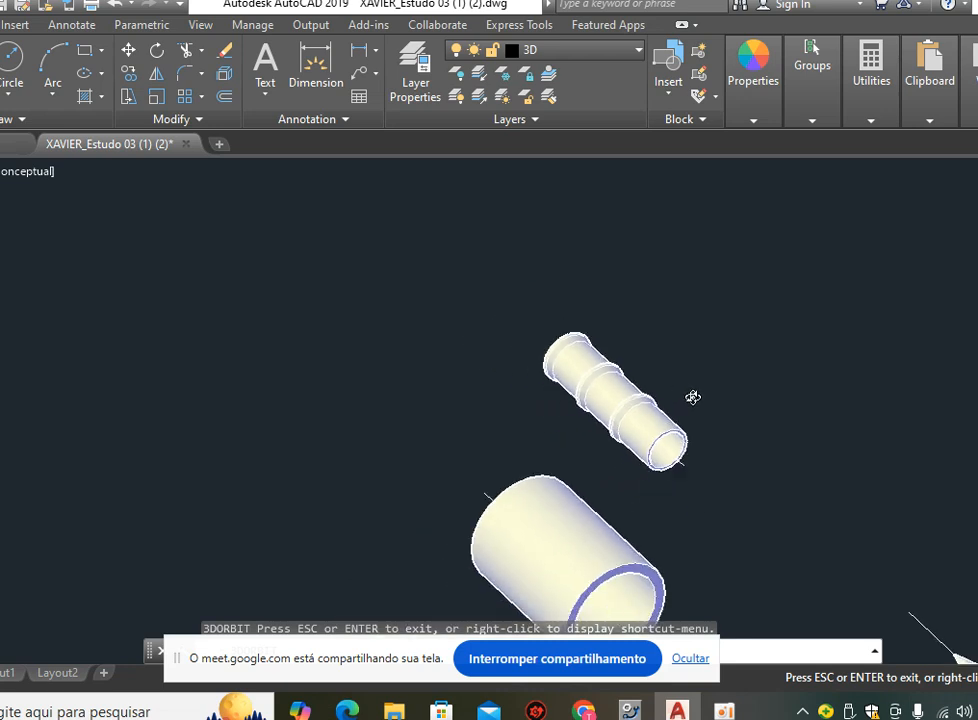
{"action": "scroll", "coordinate": [701, 437], "scroll_direction": "up", "scroll_amount": 4}
{"action": "scroll", "coordinate": [705, 476], "scroll_direction": "down", "scroll_amount": 5}
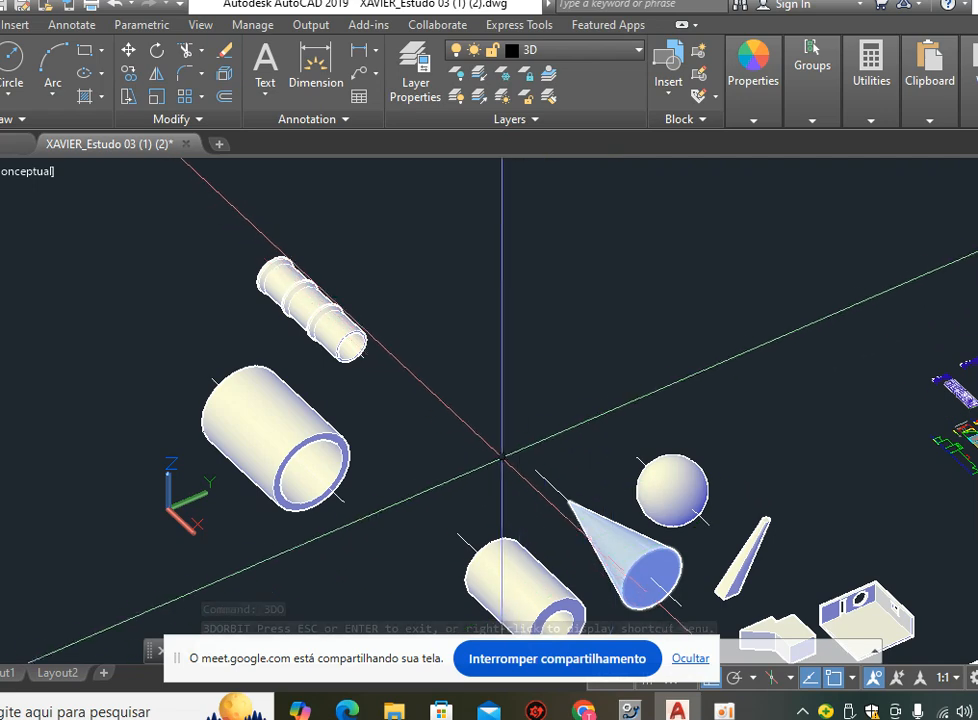
Draw a closed right-triangle polyline between the pipe chain and the sphere, its long leg along X and short leg about 16.5 along Y.
{"action": "scroll", "coordinate": [482, 436], "scroll_direction": "up", "scroll_amount": 5}
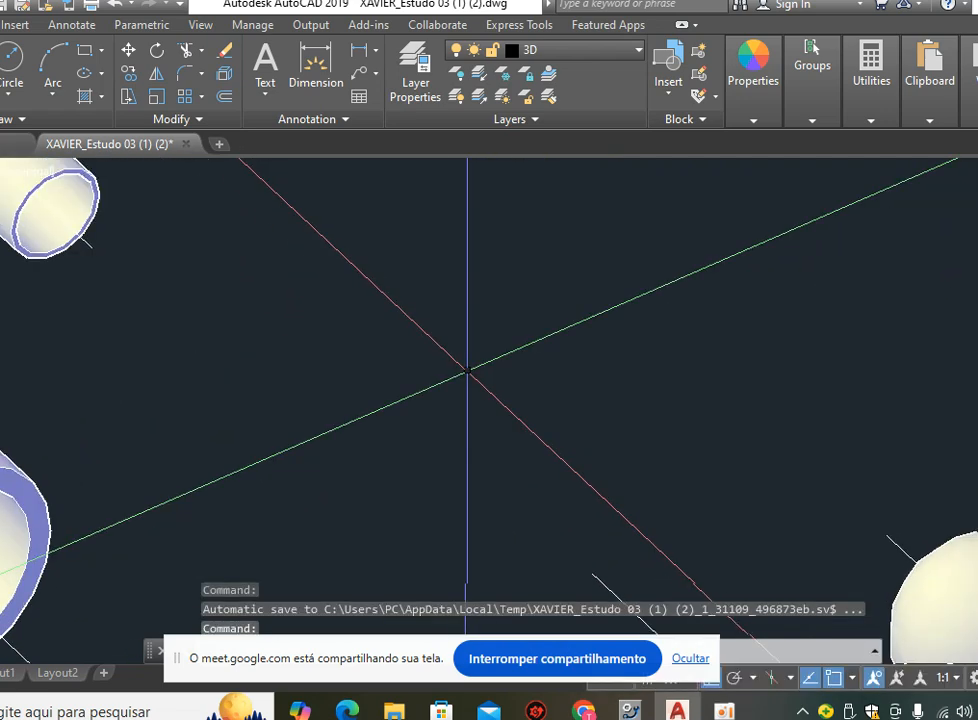
{"action": "type", "text": "l"}
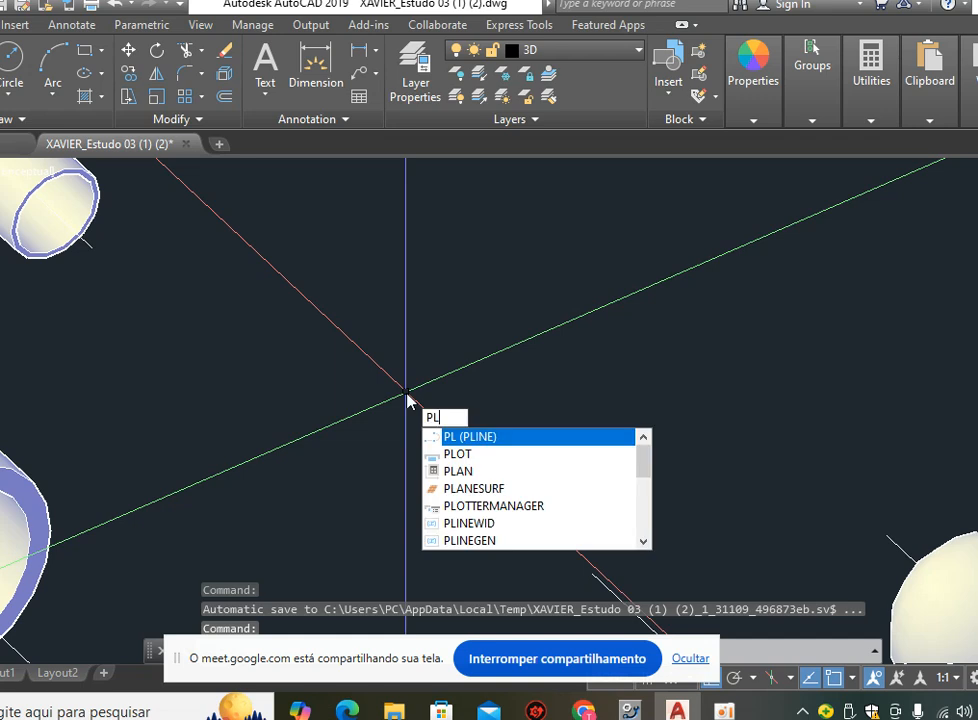
{"action": "key", "text": "Return"}
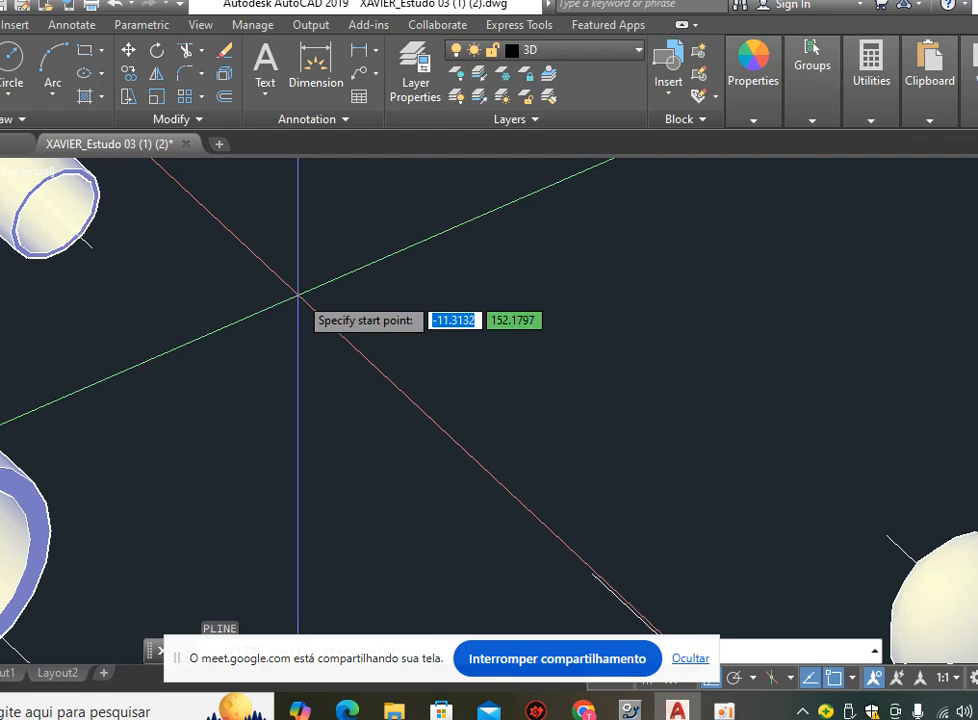
{"action": "left_click", "coordinate": [453, 435]}
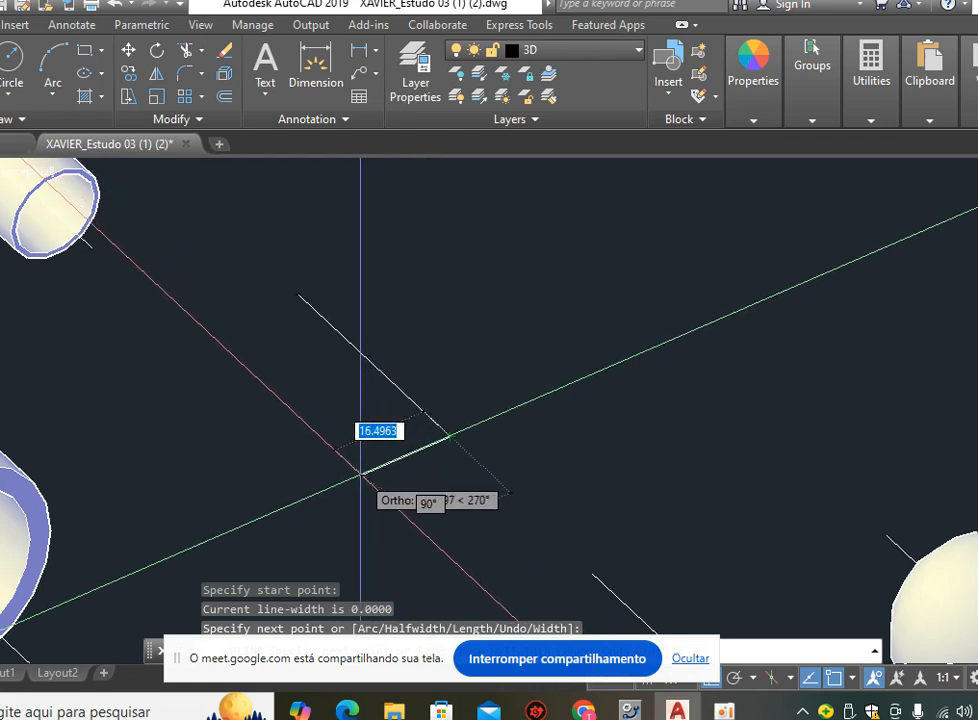
{"action": "left_click", "coordinate": [361, 472]}
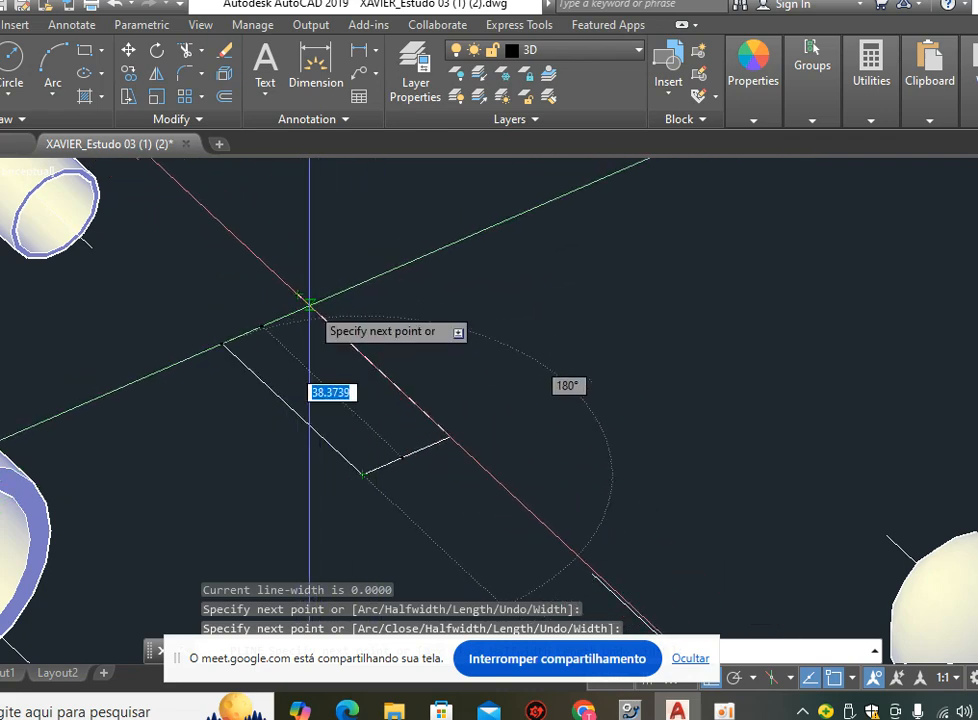
{"action": "type", "text": "c"}
{"action": "key", "text": "Return"}
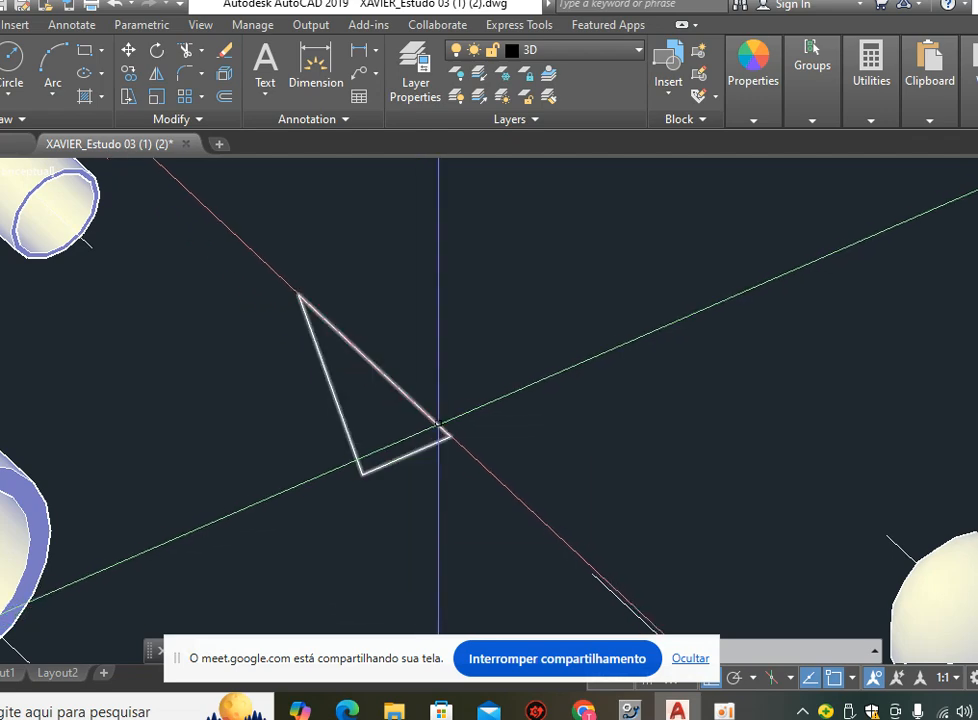
{"action": "scroll", "coordinate": [438, 425], "scroll_direction": "down", "scroll_amount": 5}
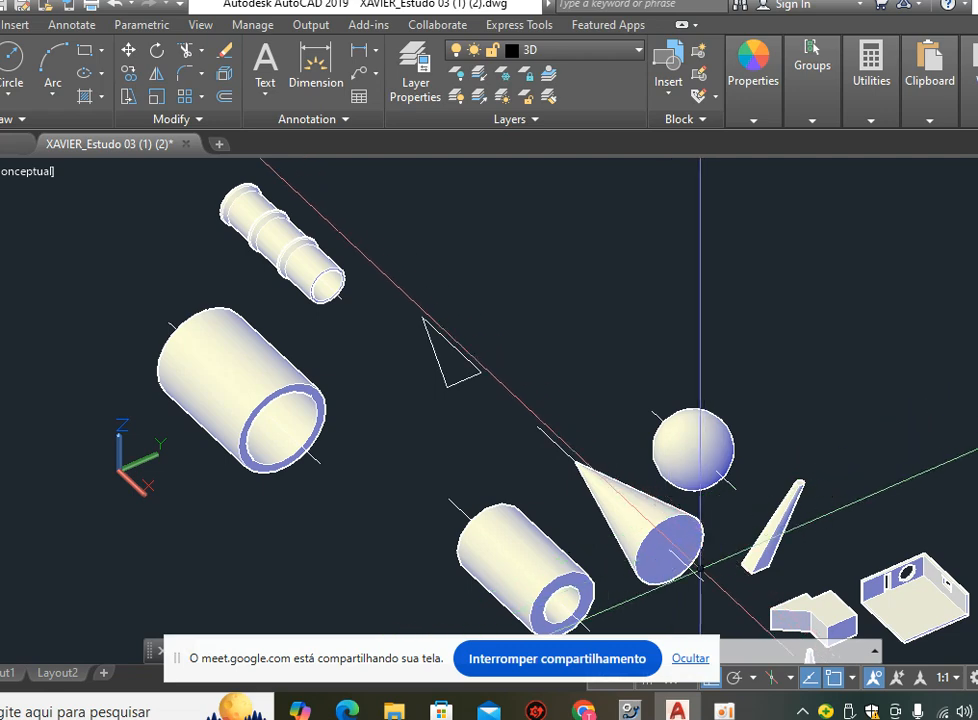
Revolve the triangle 360 degrees around its own long leg to form a solid cone without a separate axis line.
{"action": "scroll", "coordinate": [505, 423], "scroll_direction": "up", "scroll_amount": 4}
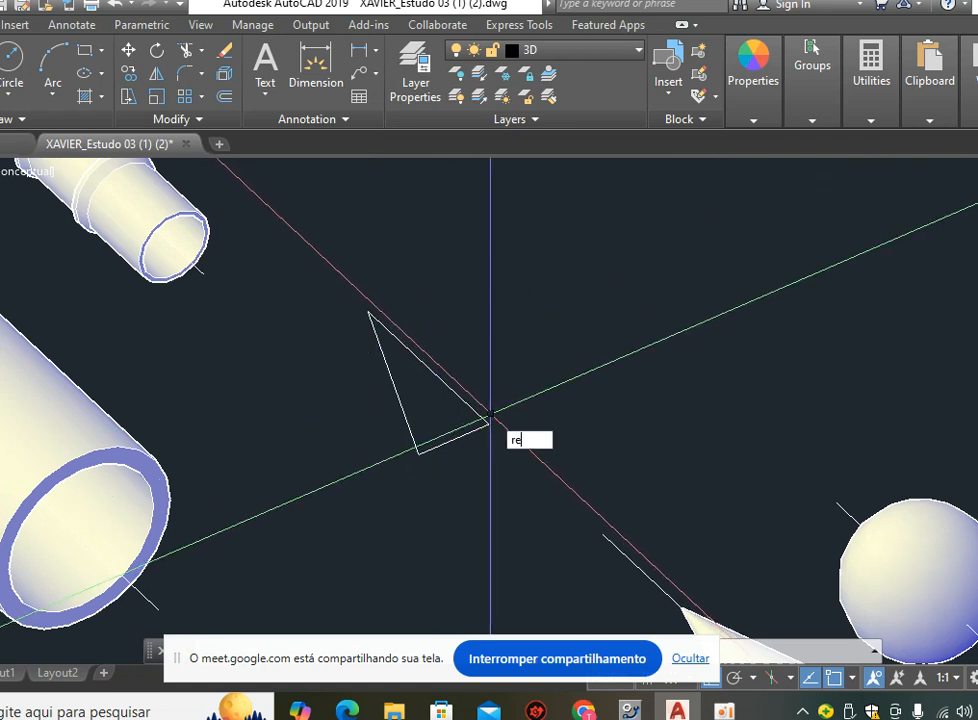
{"action": "type", "text": "v"}
{"action": "key", "text": "Return"}
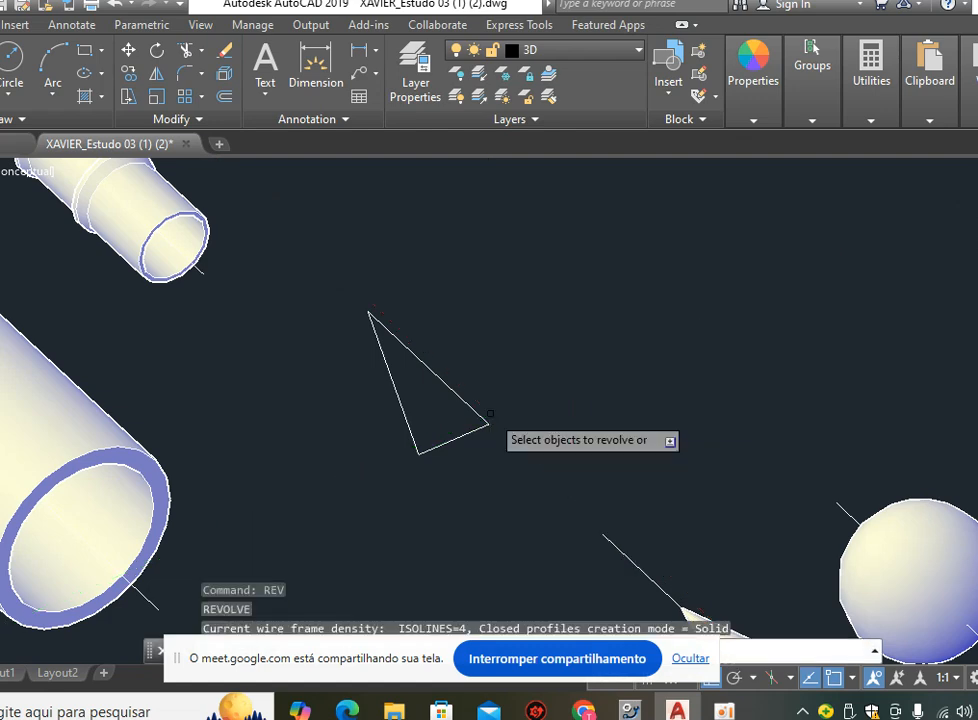
{"action": "left_click", "coordinate": [503, 300]}
{"action": "left_click", "coordinate": [352, 416]}
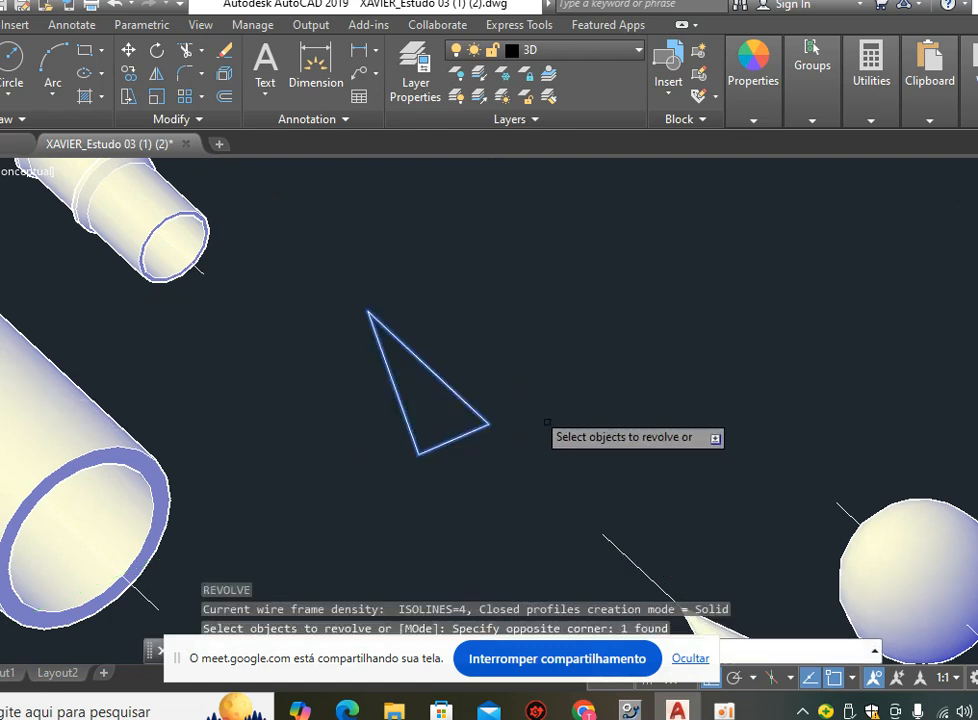
{"action": "key", "text": "Return"}
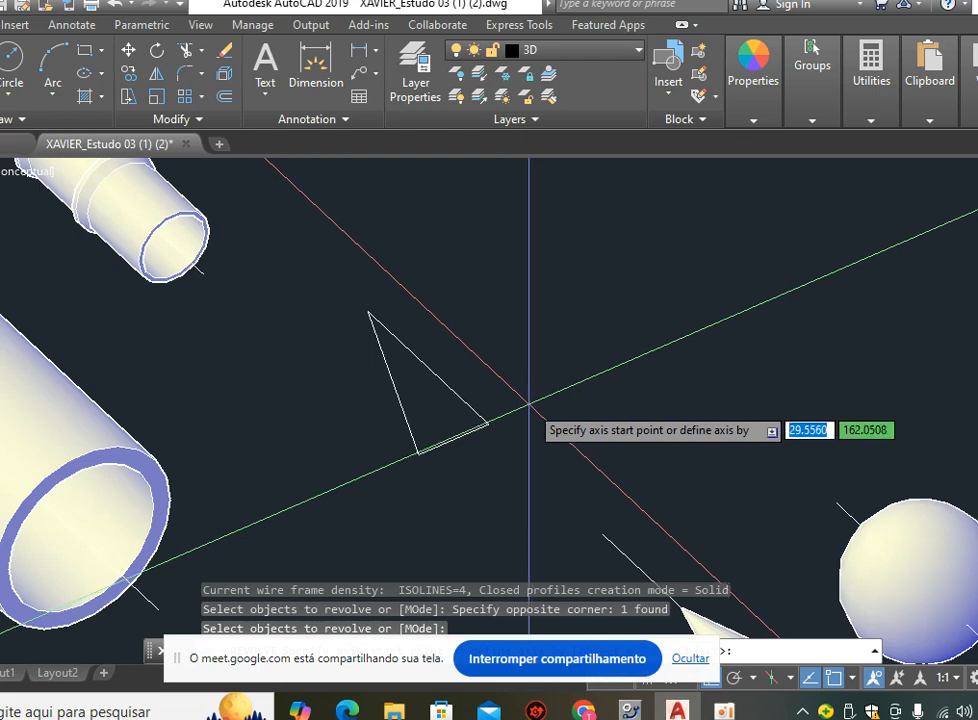
{"action": "left_click", "coordinate": [488, 424]}
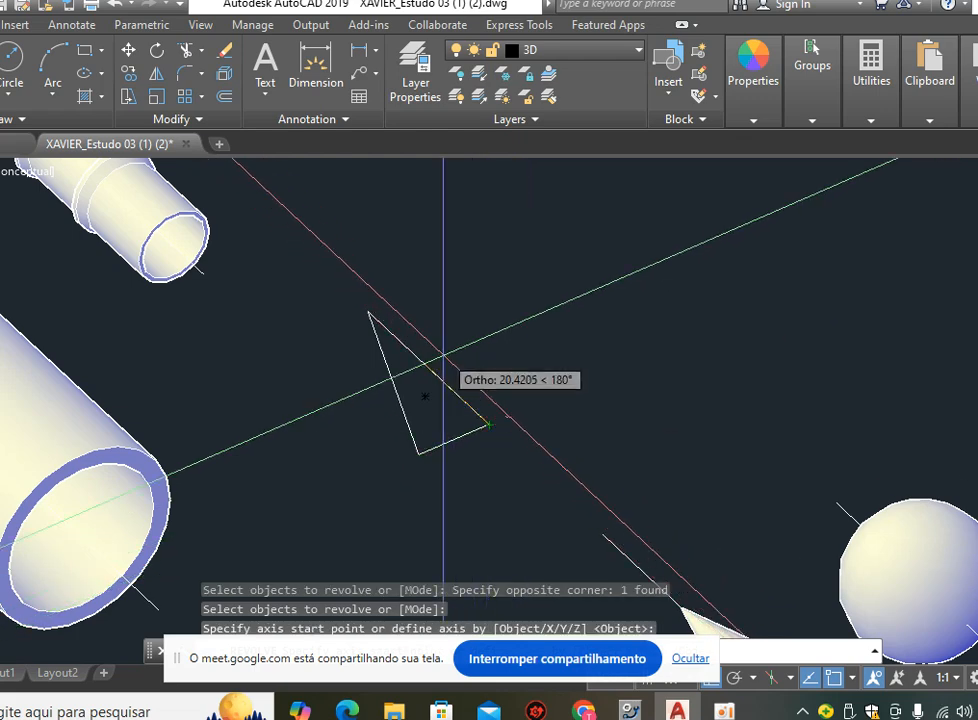
{"action": "left_click", "coordinate": [368, 313]}
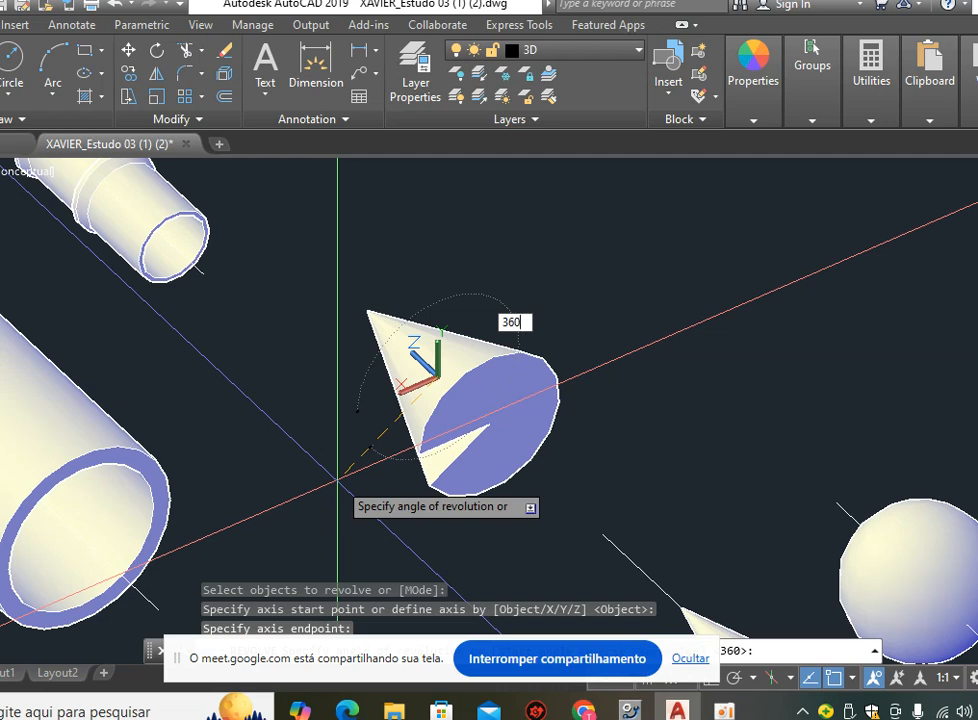
{"action": "type", "text": "360"}
{"action": "key", "text": "Return"}
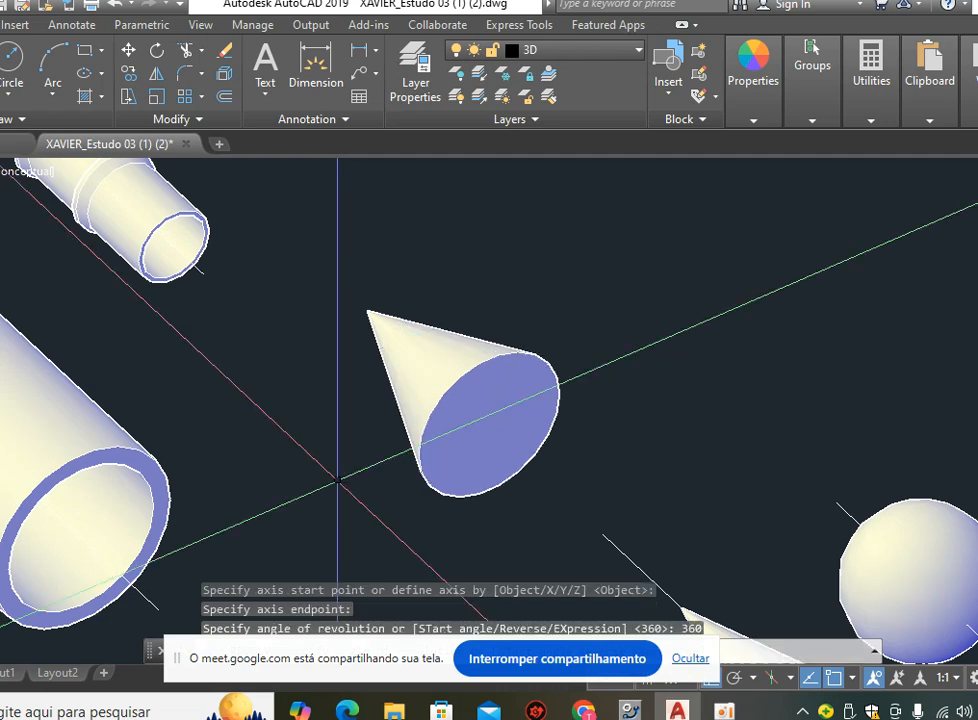
Save the drawing with the new cone in it.
{"action": "scroll", "coordinate": [520, 397], "scroll_direction": "down", "scroll_amount": 2}
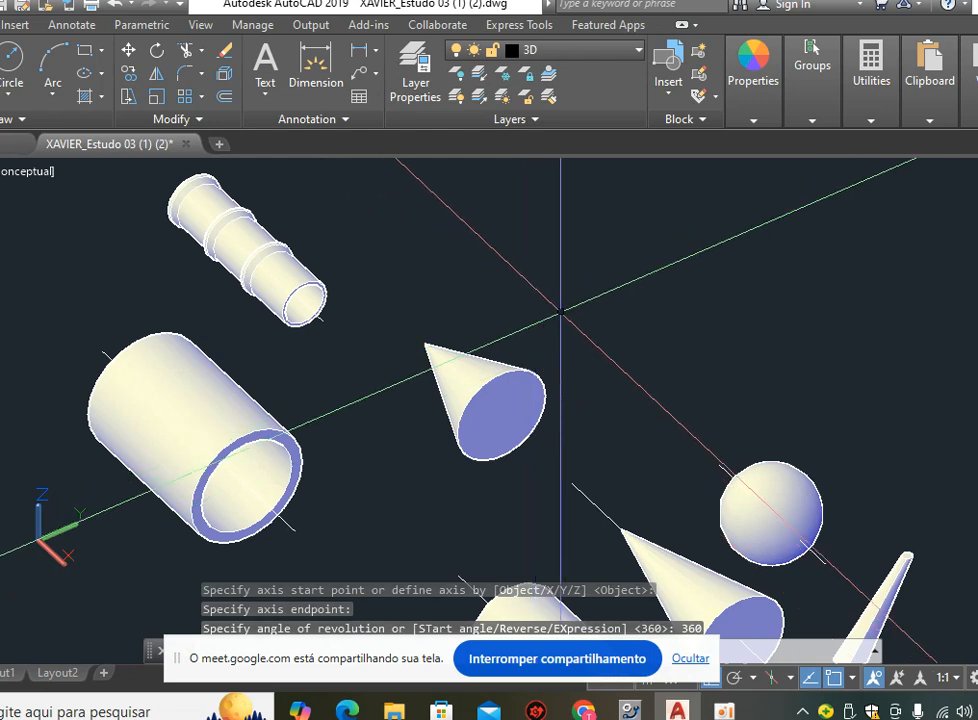
{"action": "middle_click_drag", "start_coordinate": [549, 305], "coordinate": [452, 292]}
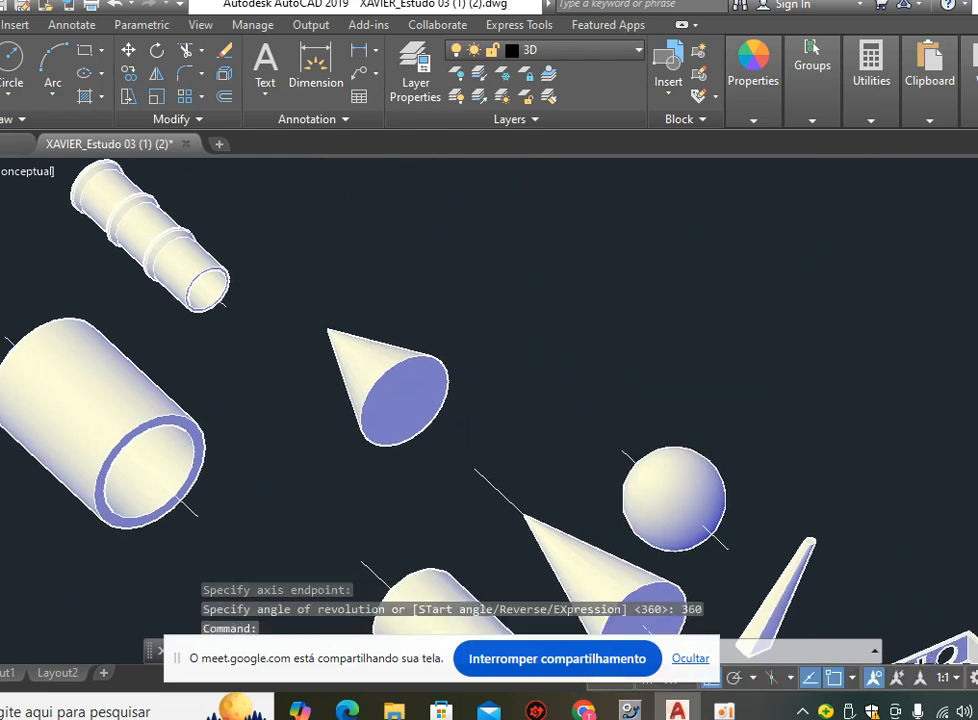
{"action": "scroll", "coordinate": [612, 308], "scroll_direction": "down", "scroll_amount": 3}
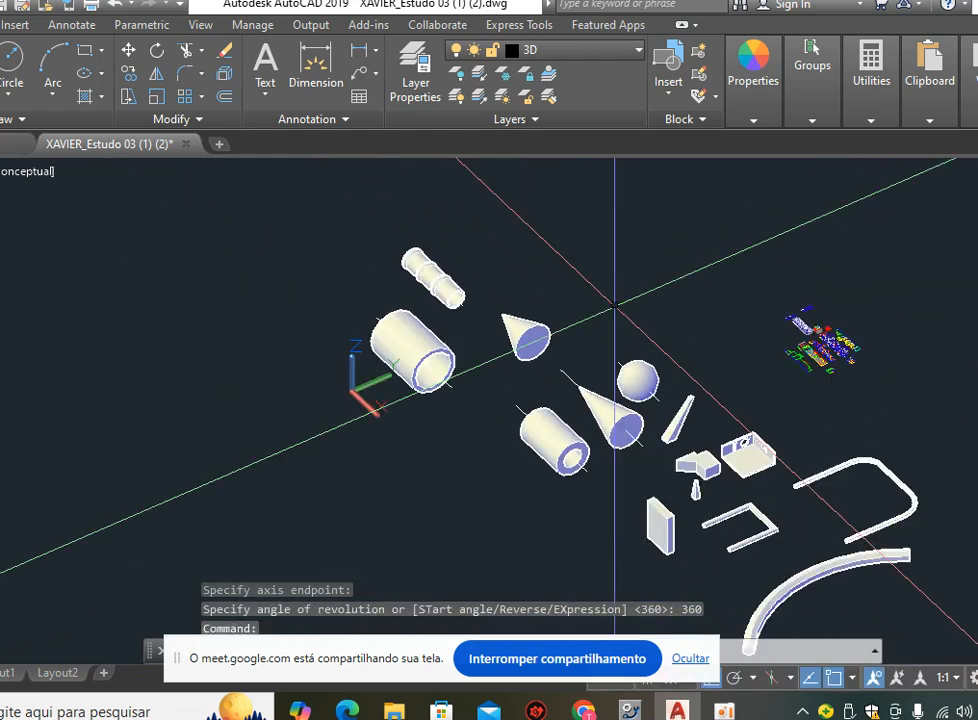
{"action": "scroll", "coordinate": [614, 303], "scroll_direction": "up", "scroll_amount": 2}
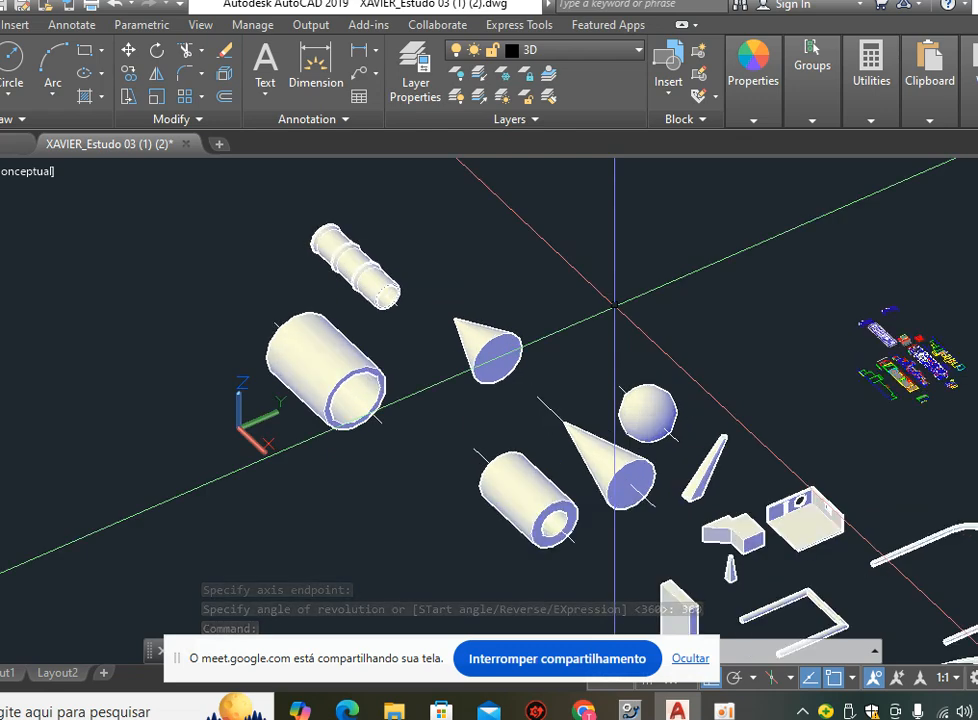
{"action": "middle_click_drag", "start_coordinate": [703, 330], "coordinate": [650, 297]}
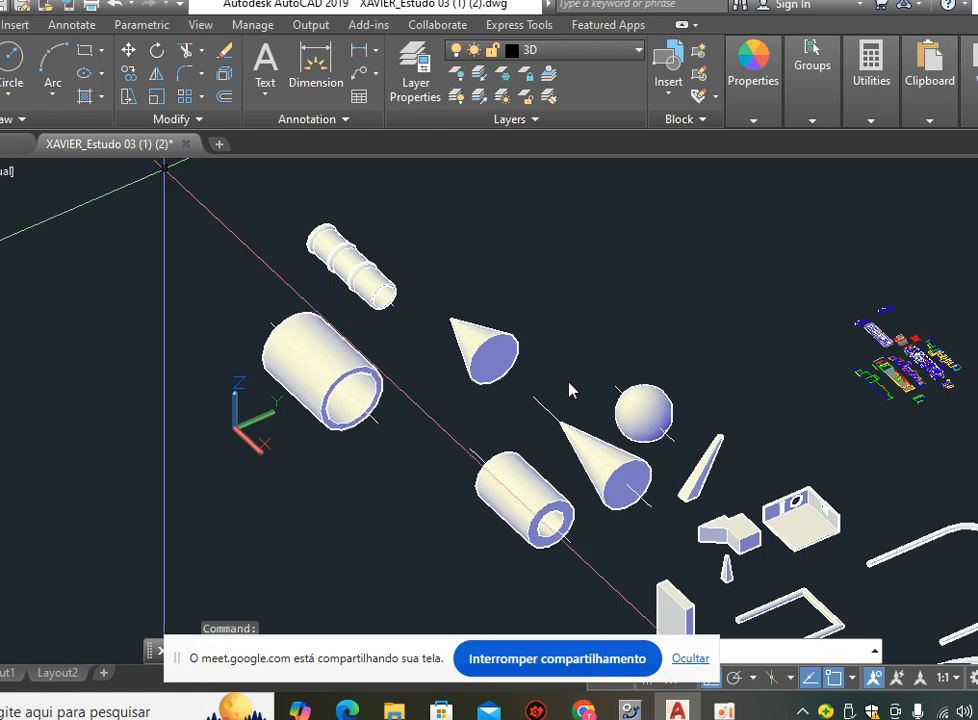
{"action": "key", "text": "ctrl+s"}
{"action": "left_click", "coordinate": [521, 263]}
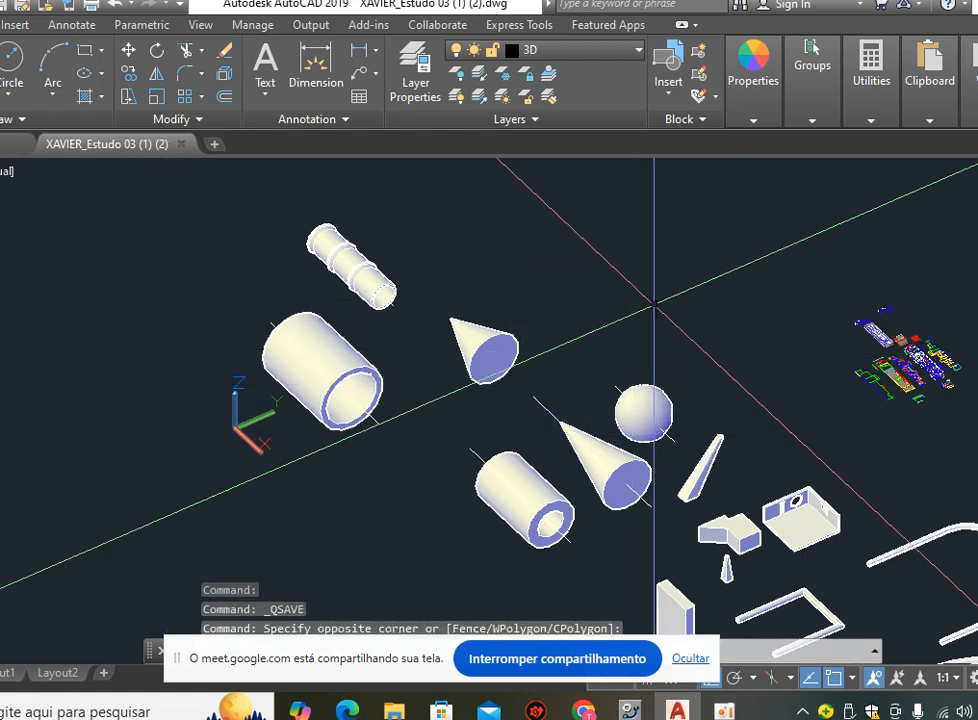
Draw a circle of radius 10 in the empty space beside the new cone.
{"action": "scroll", "coordinate": [586, 340], "scroll_direction": "up", "scroll_amount": 4}
{"action": "middle_click_drag", "start_coordinate": [528, 338], "coordinate": [447, 415]}
{"action": "scroll", "coordinate": [475, 360], "scroll_direction": "up", "scroll_amount": 3}
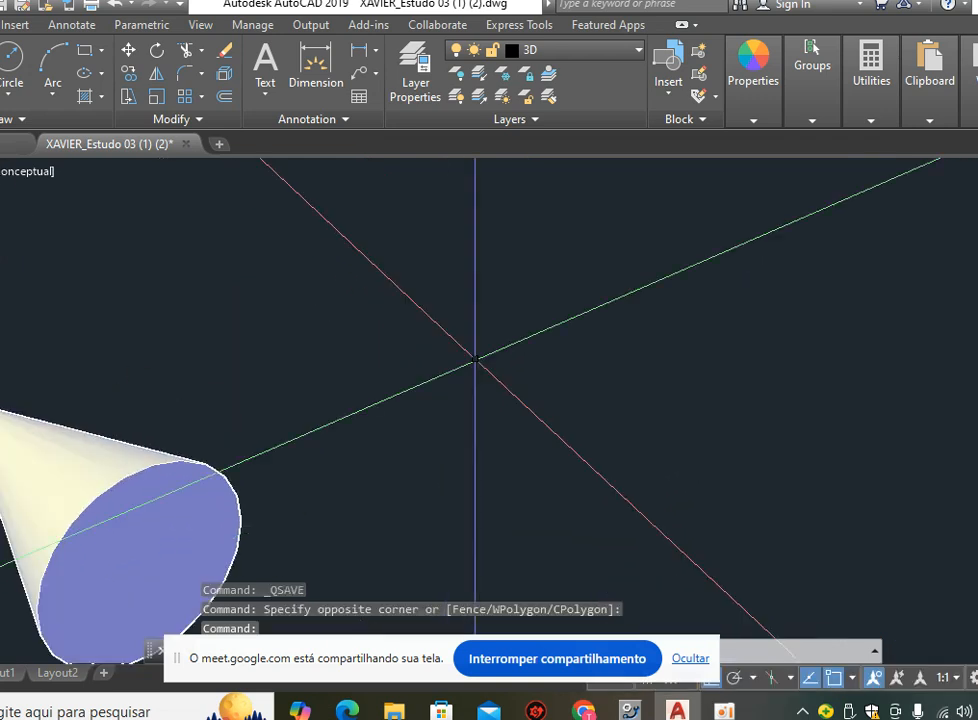
{"action": "type", "text": "C"}
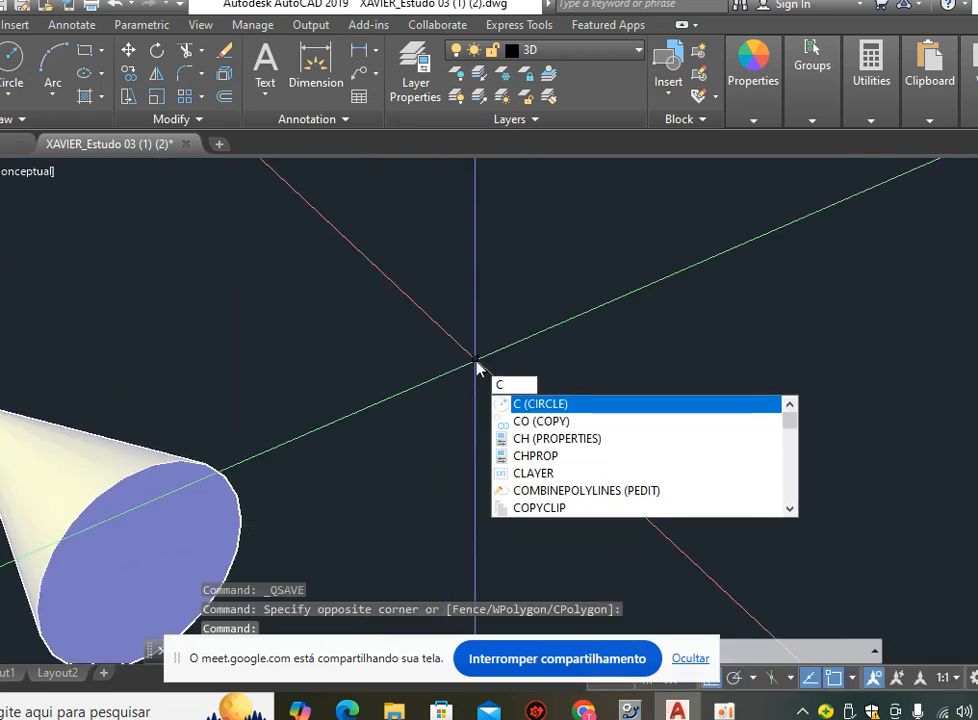
{"action": "key", "text": "Return"}
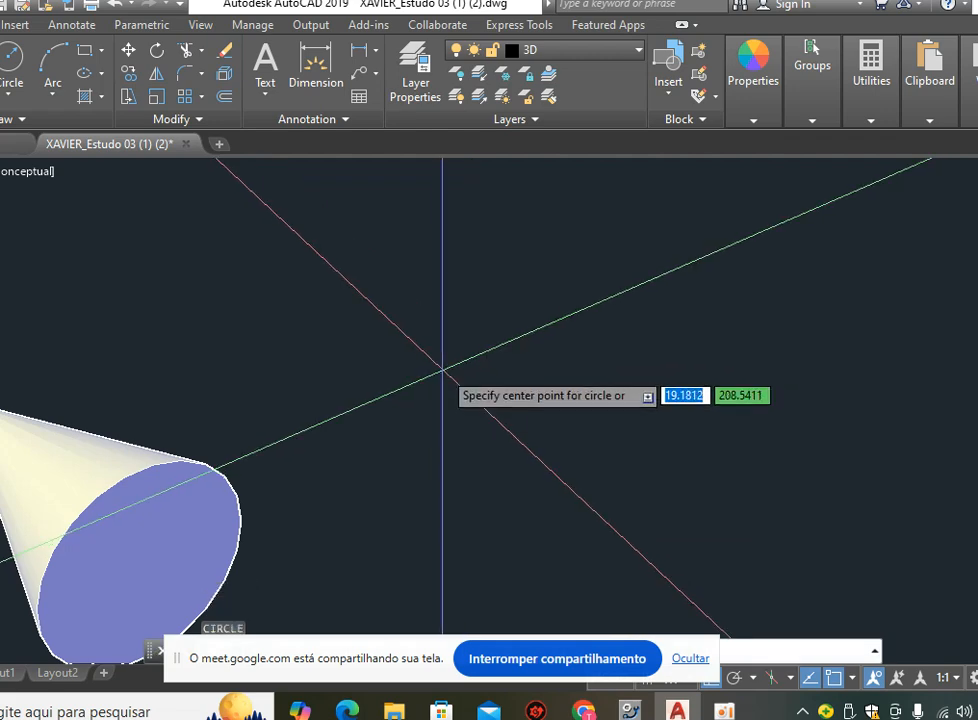
{"action": "left_click", "coordinate": [442, 368]}
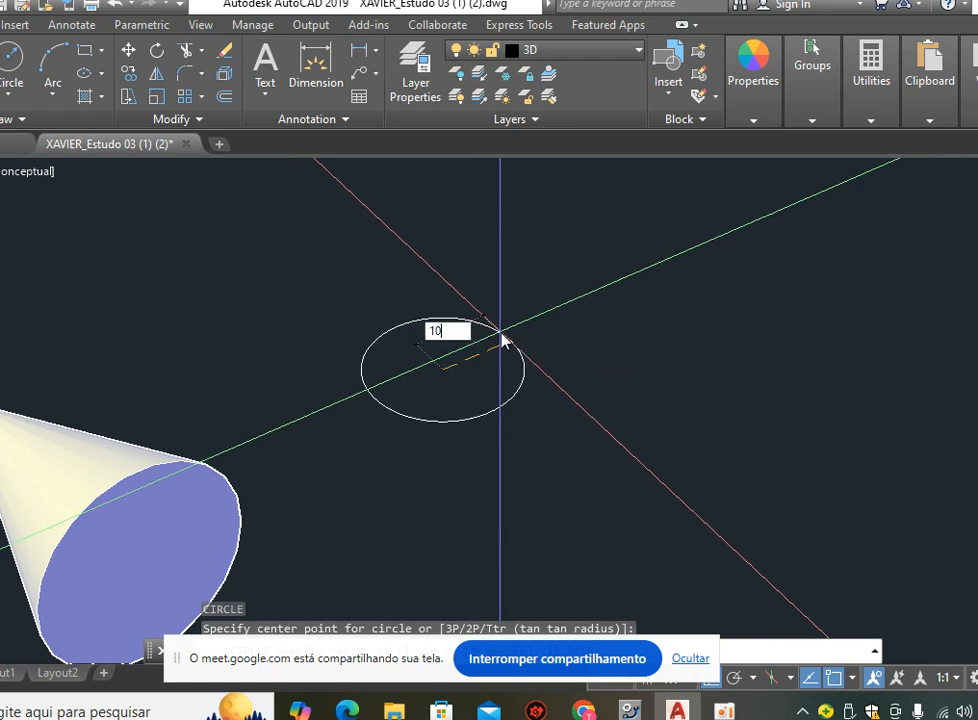
{"action": "key", "text": "Return"}
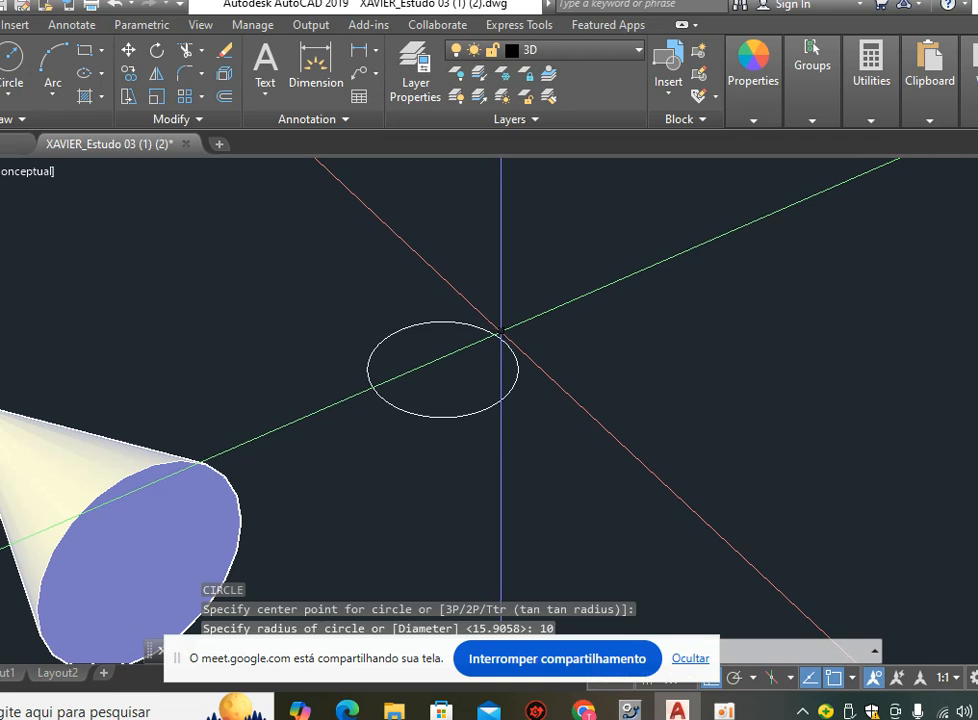
Draw a diameter line across the circle along the X direction, from one quadrant point to the opposite one.
{"action": "scroll", "coordinate": [518, 413], "scroll_direction": "up", "scroll_amount": 1}
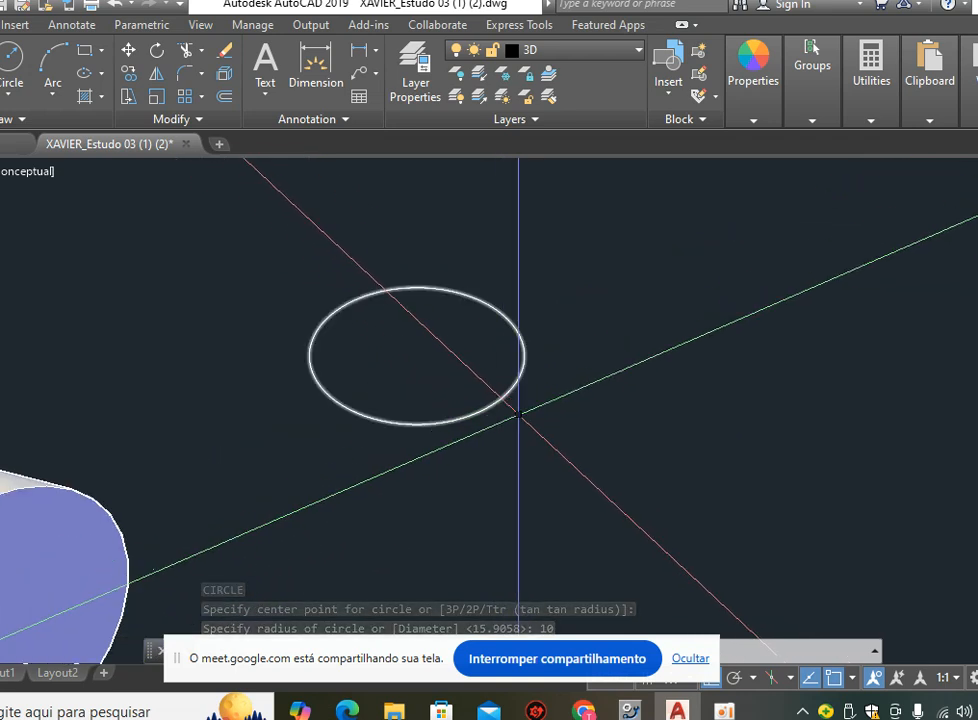
{"action": "middle_click_drag", "start_coordinate": [518, 413], "coordinate": [537, 464]}
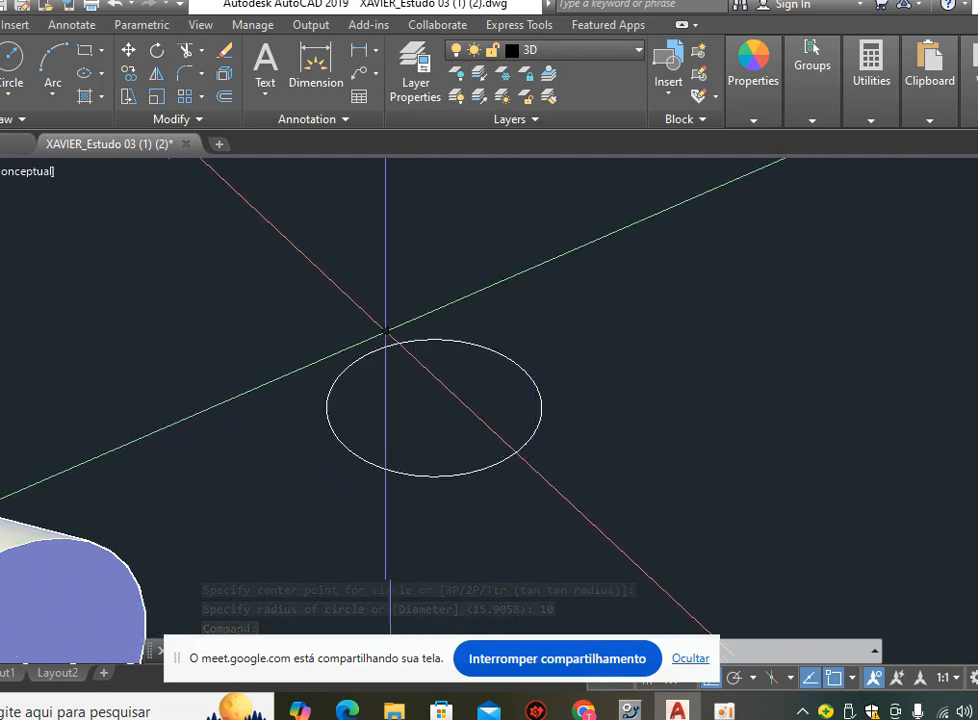
{"action": "type", "text": "l"}
{"action": "key", "text": "Return"}
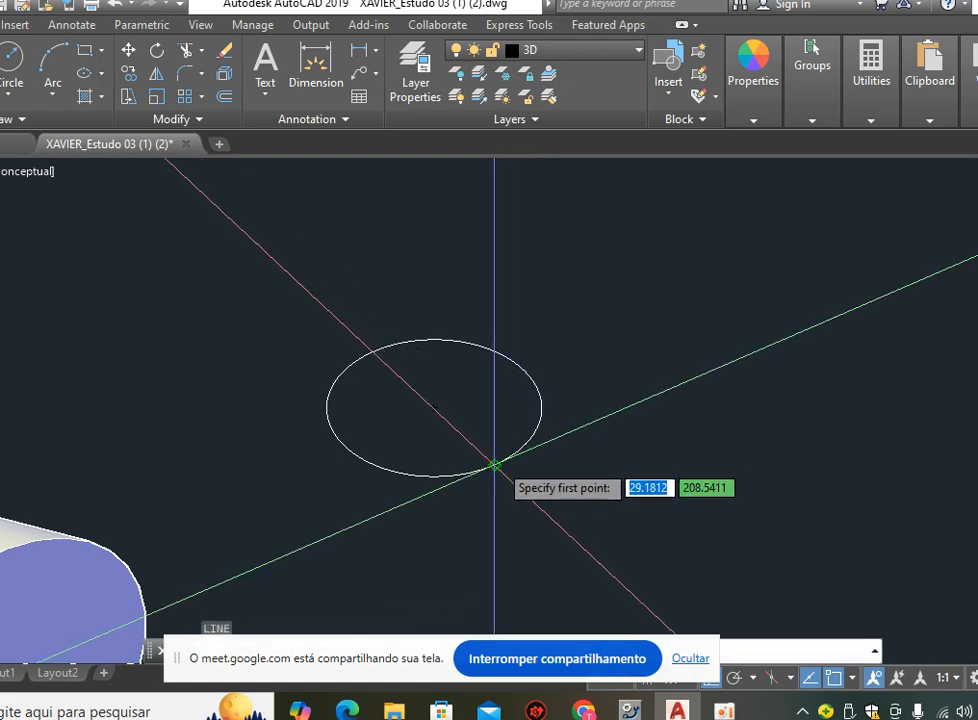
{"action": "left_click", "coordinate": [494, 466]}
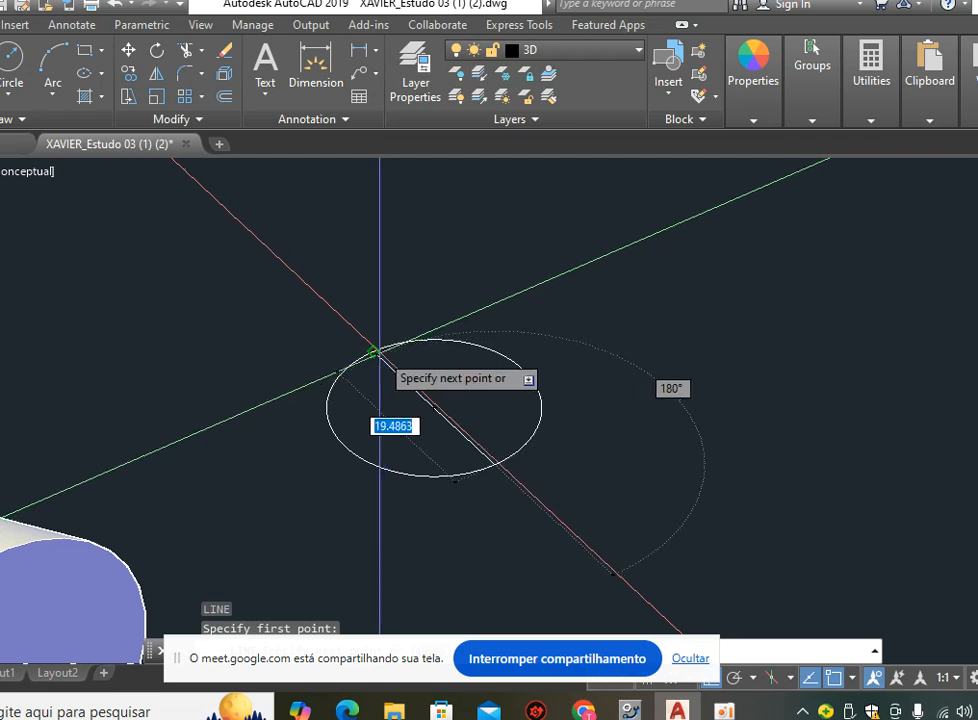
{"action": "key", "text": "Escape"}
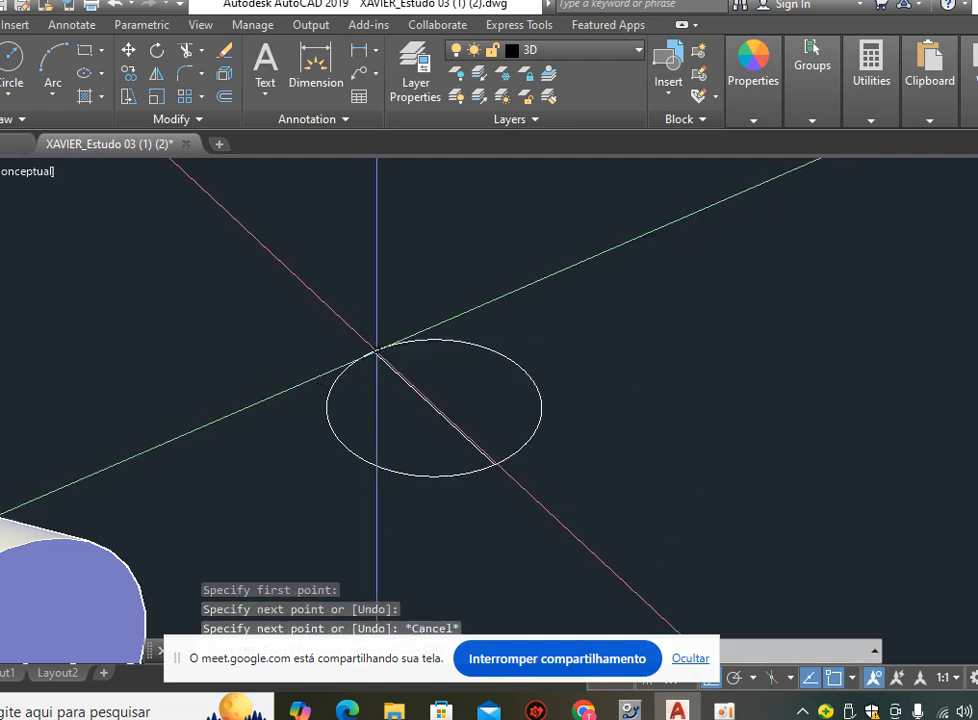
{"action": "key", "text": "Escape"}
Trim away the half of the circle on the positive Y side of the diameter line and select the remaining arc.
{"action": "type", "text": "tr"}
{"action": "key", "text": "Return"}
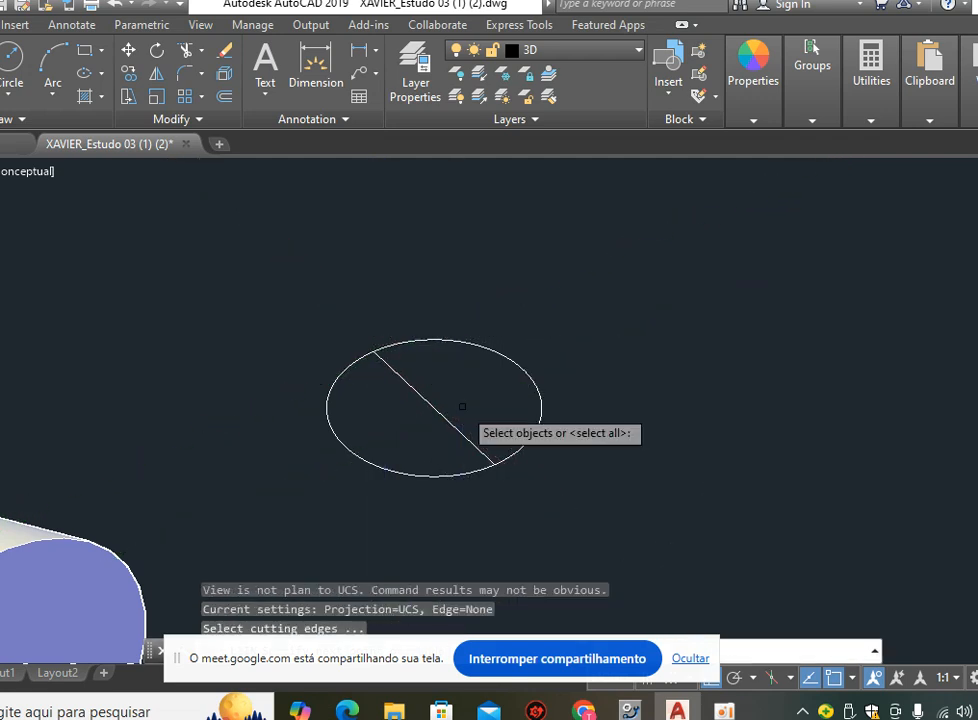
{"action": "key", "text": "Return"}
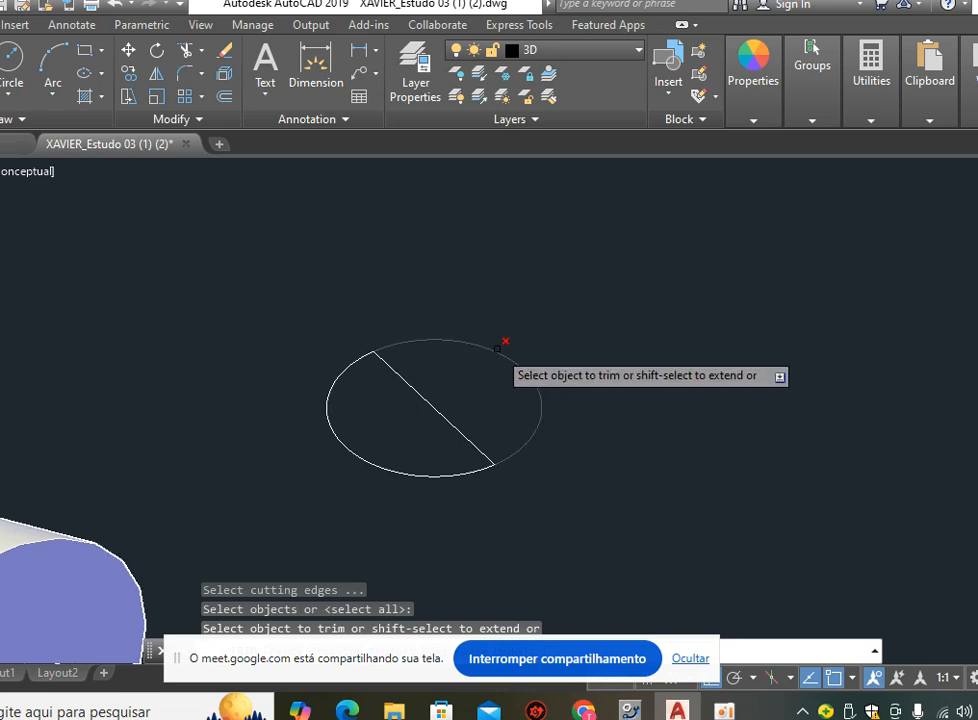
{"action": "left_click", "coordinate": [506, 346]}
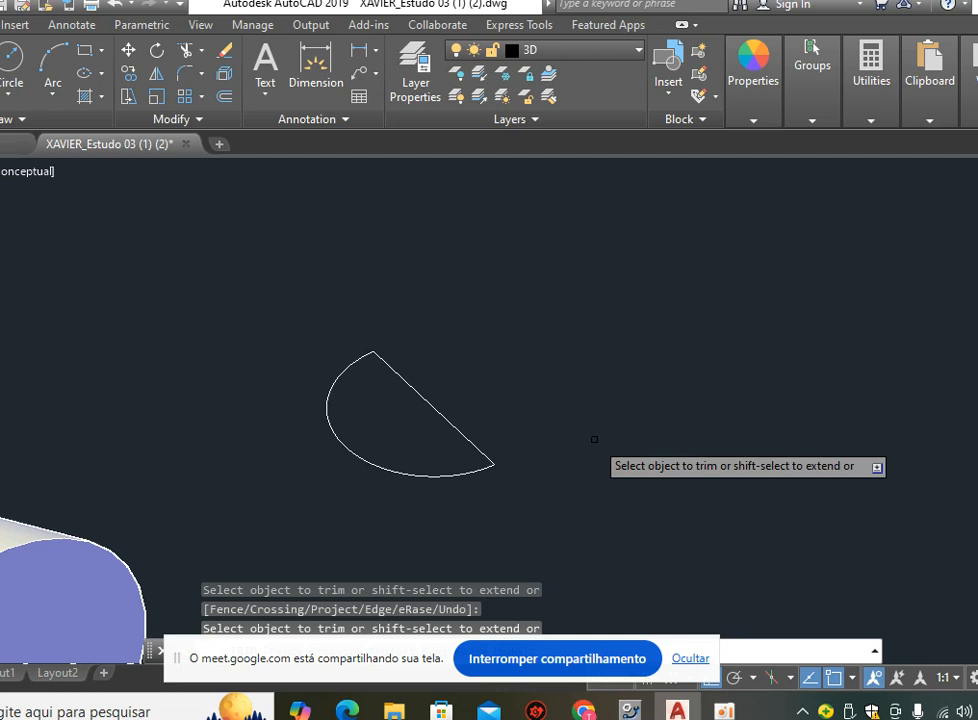
{"action": "key", "text": "Escape"}
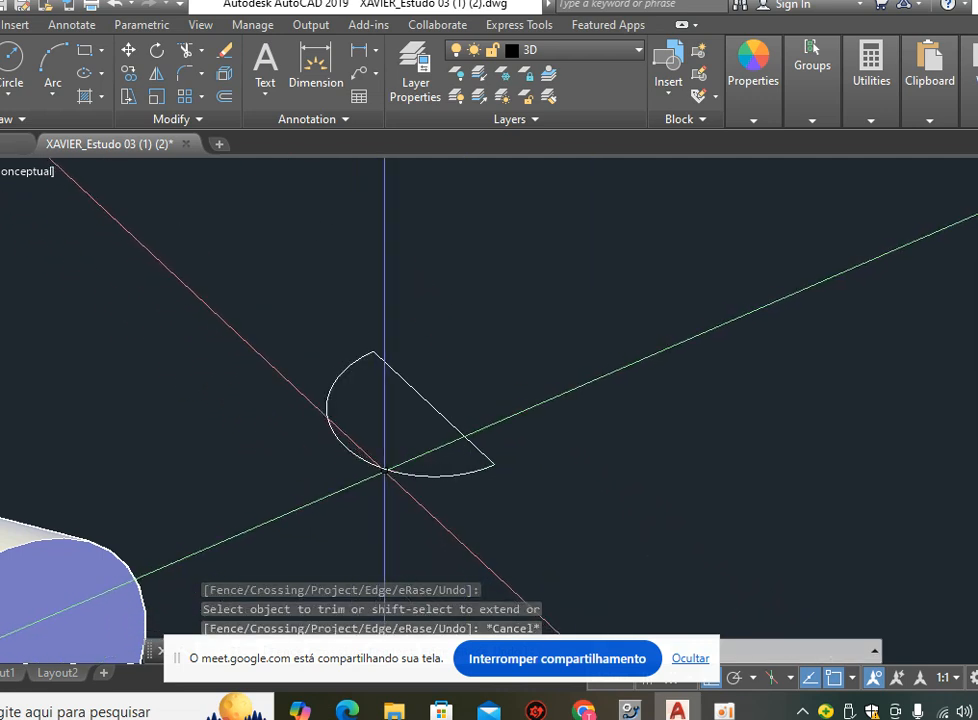
{"action": "left_click", "coordinate": [391, 471]}
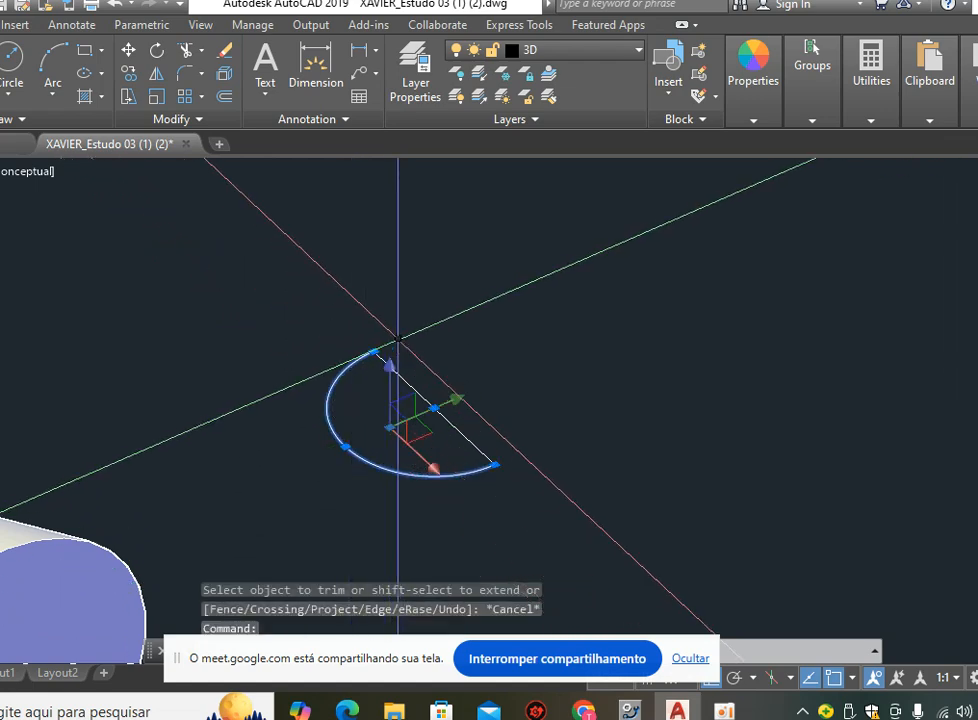
Join the remaining arc and its diameter line into one closed half-circle polyline.
{"action": "key", "text": "Escape"}
{"action": "left_click", "coordinate": [410, 385]}
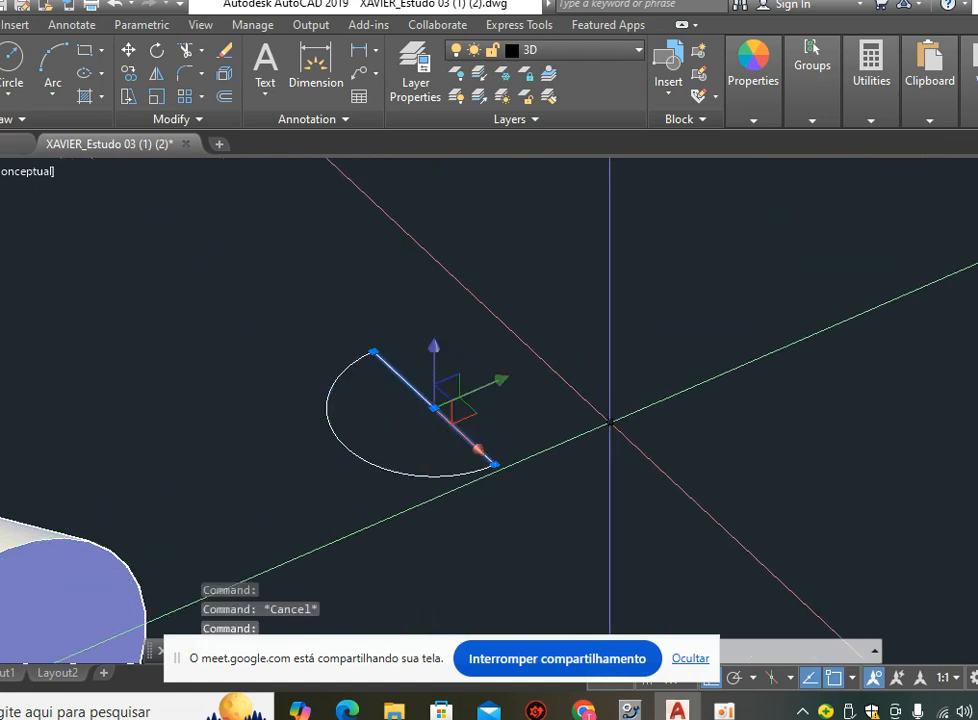
{"action": "key", "text": "Escape"}
{"action": "key", "text": "Escape"}
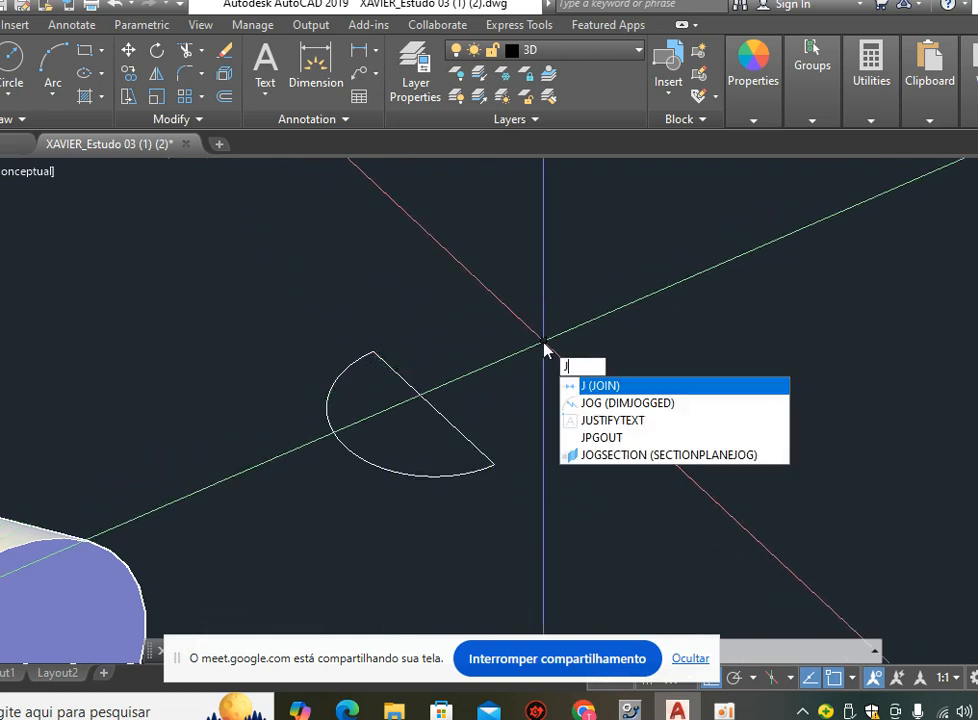
{"action": "key", "text": "Return"}
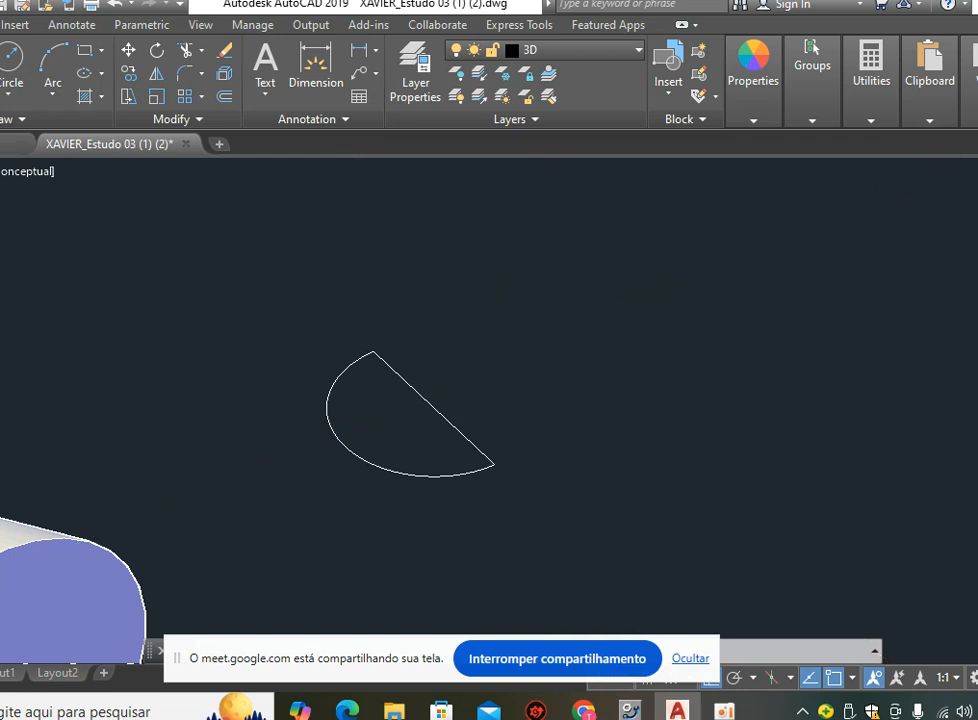
{"action": "left_click", "coordinate": [509, 320]}
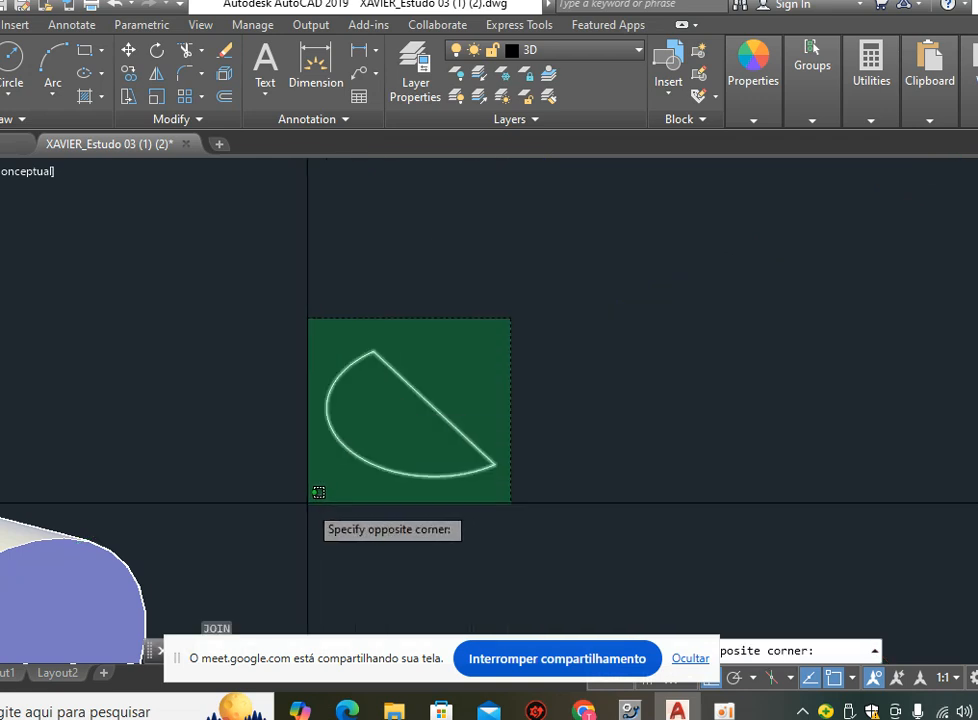
{"action": "left_click", "coordinate": [307, 503]}
{"action": "key", "text": "Return"}
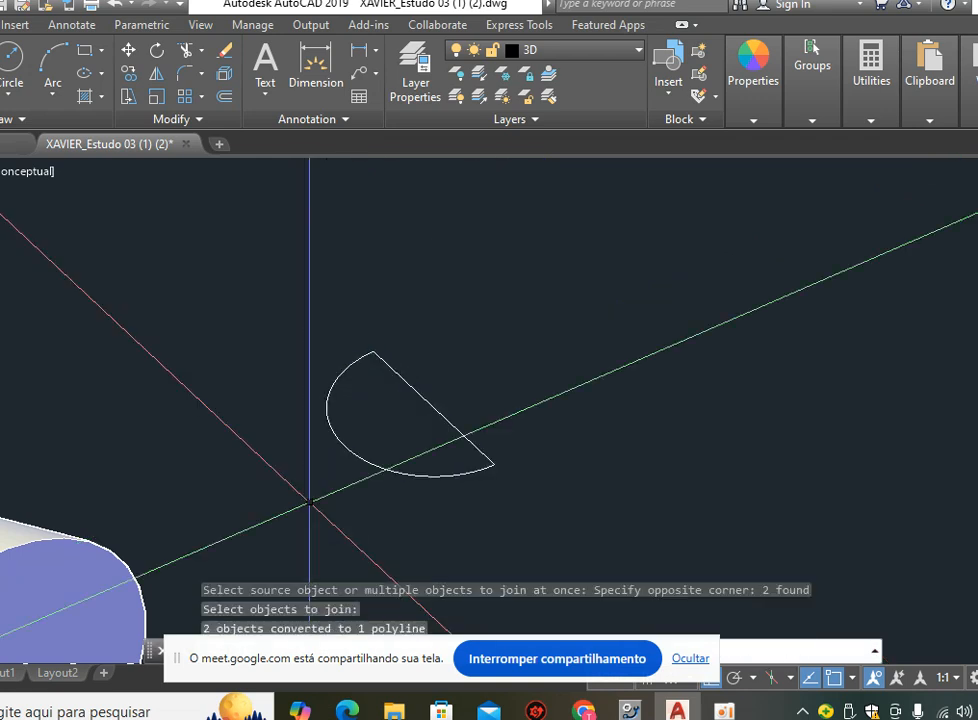
{"action": "left_click", "coordinate": [358, 460]}
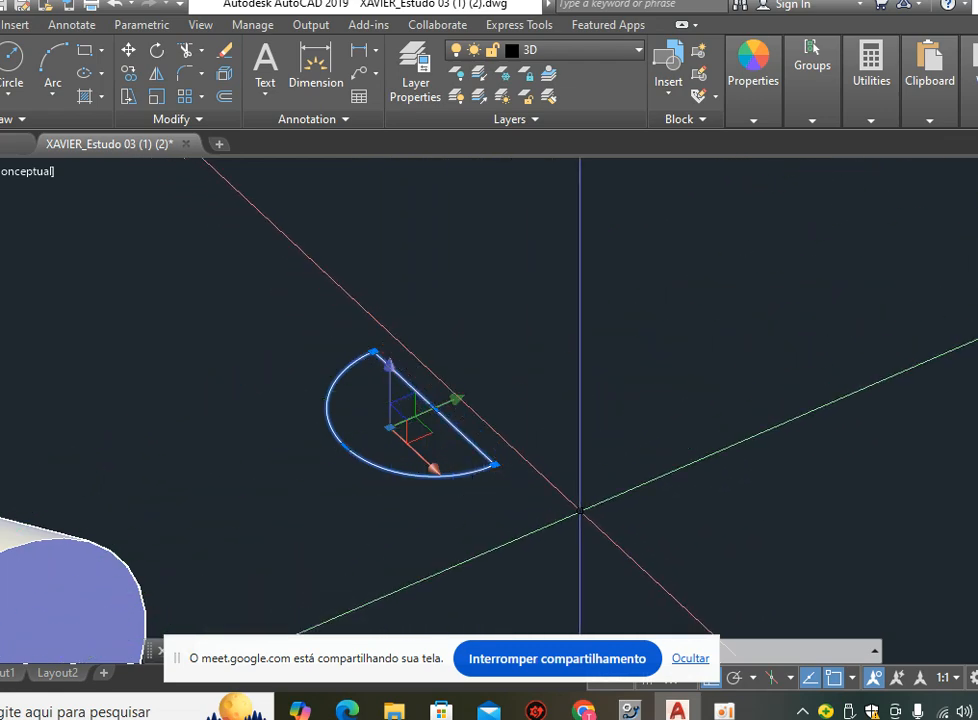
{"action": "key", "text": "Escape"}
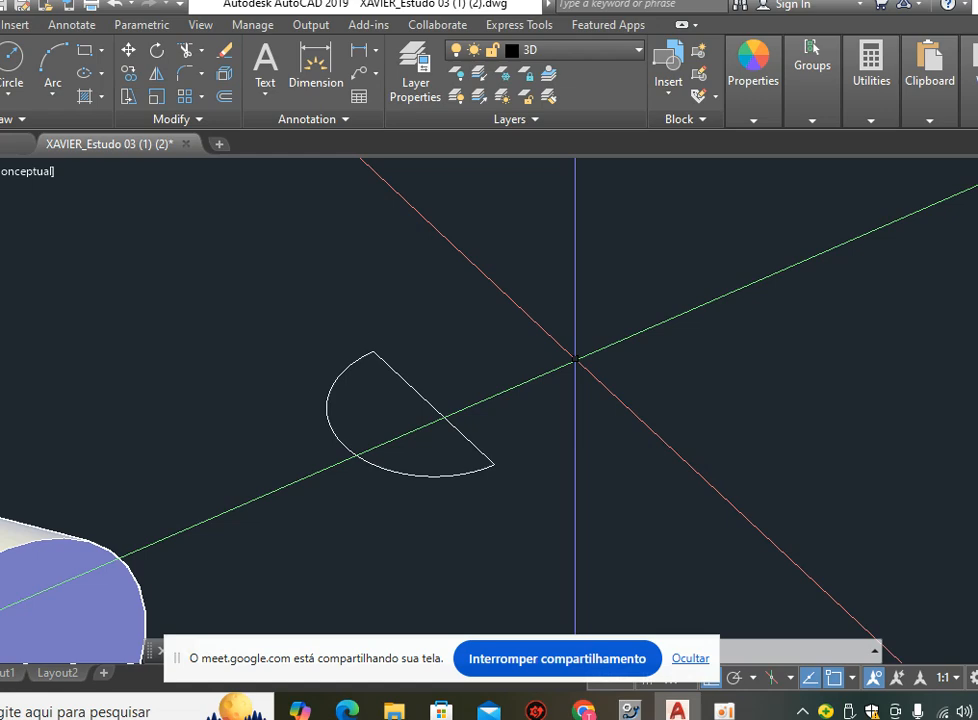
{"action": "scroll", "coordinate": [480, 340], "scroll_direction": "down", "scroll_amount": 5}
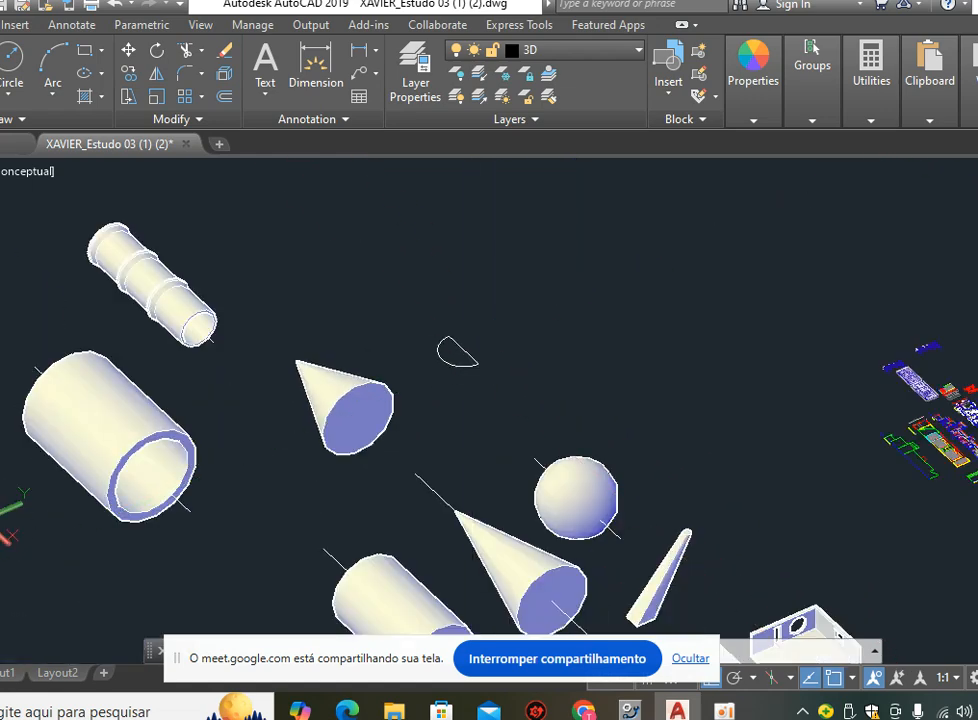
{"action": "middle_click_drag", "start_coordinate": [602, 438], "coordinate": [460, 336]}
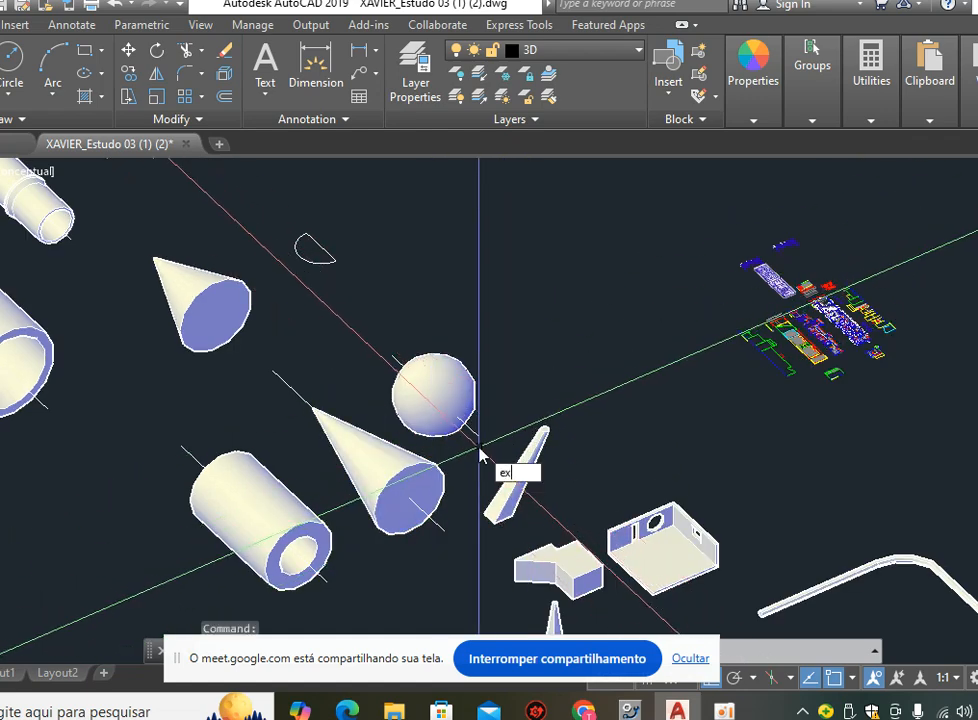
{"action": "key", "text": "Return"}
{"action": "left_click", "coordinate": [471, 429]}
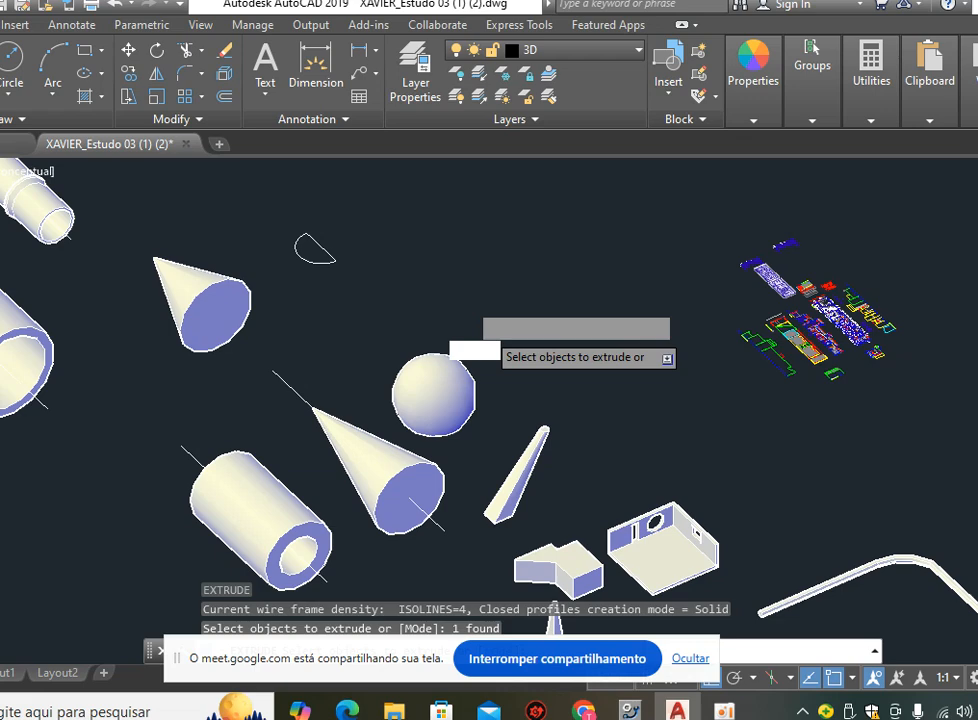
{"action": "key", "text": "Return"}
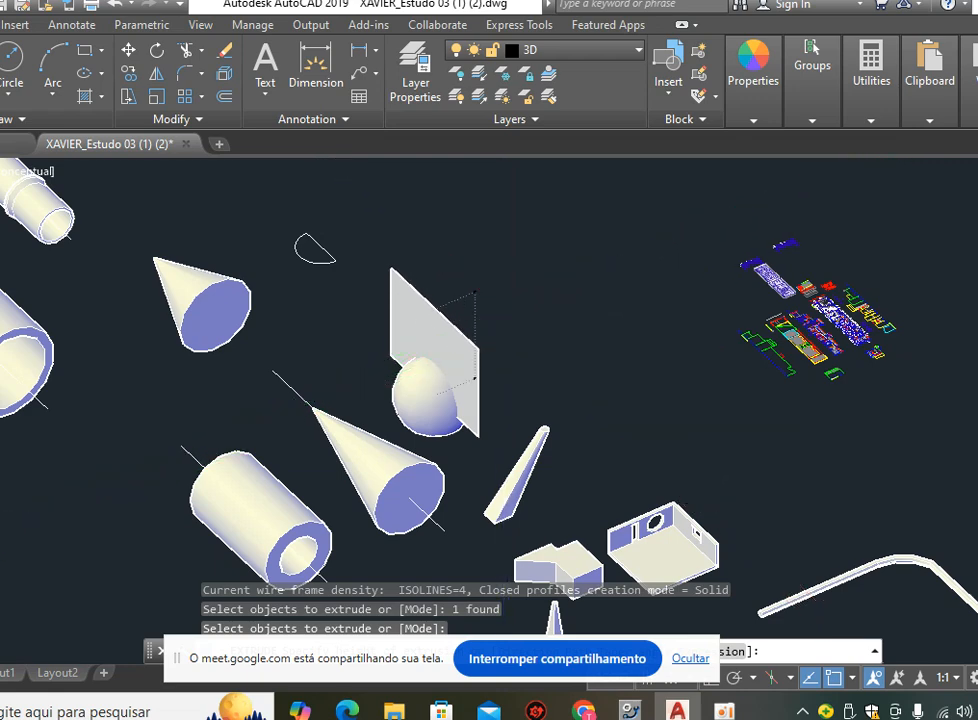
{"action": "key", "text": "Escape"}
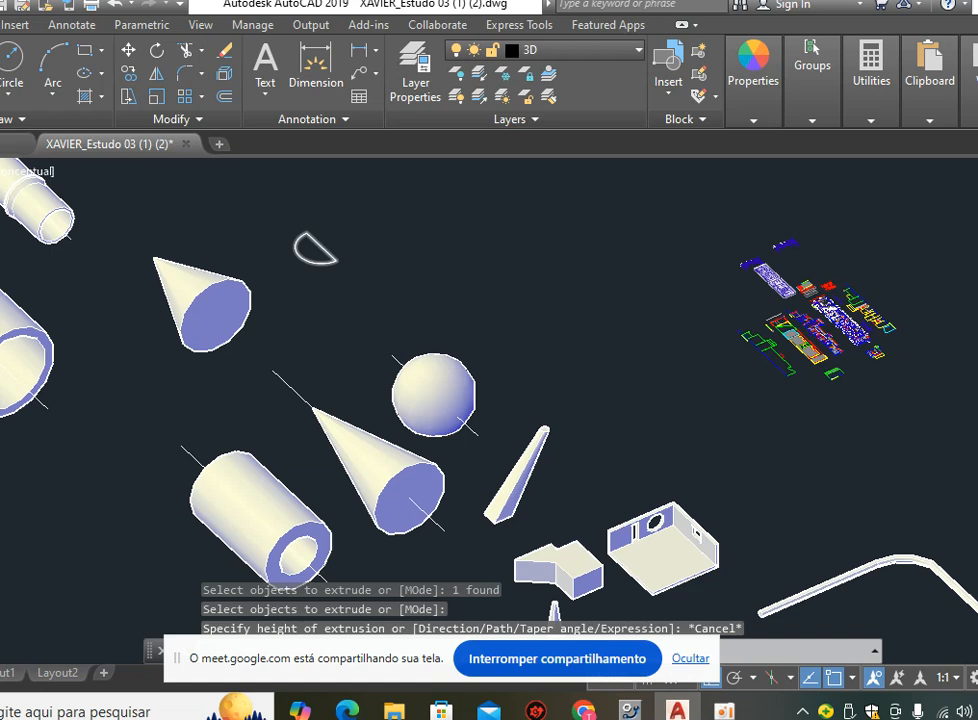
Revolve the closed half-circle 360 degrees about its straight edge, picking the edge's two endpoints as the axis.
{"action": "scroll", "coordinate": [314, 322], "scroll_direction": "up", "scroll_amount": 3}
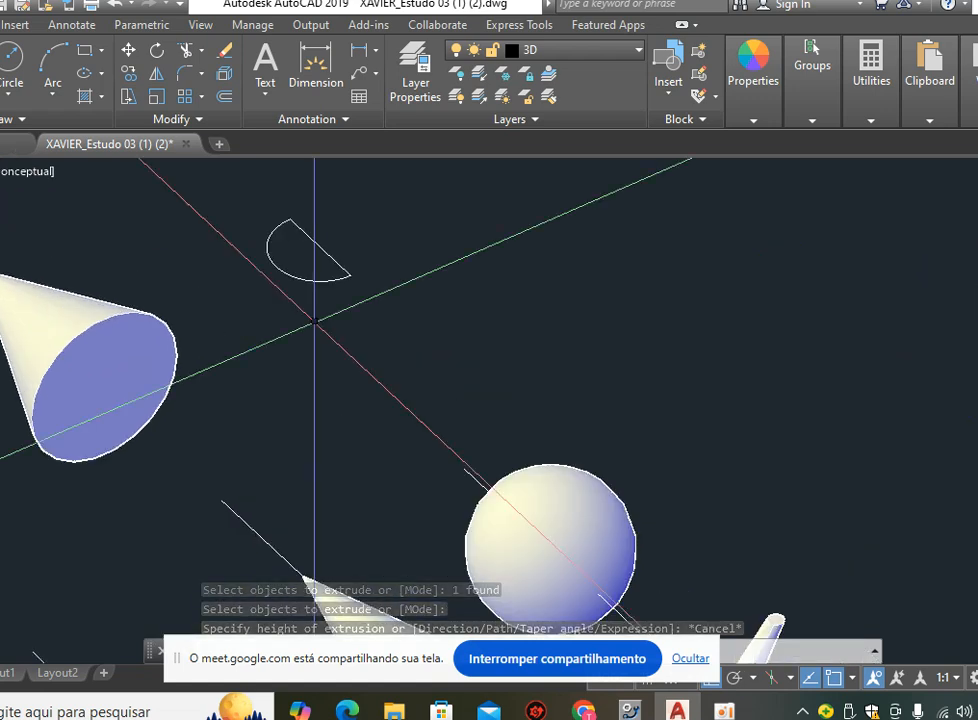
{"action": "middle_click_drag", "start_coordinate": [335, 321], "coordinate": [407, 416]}
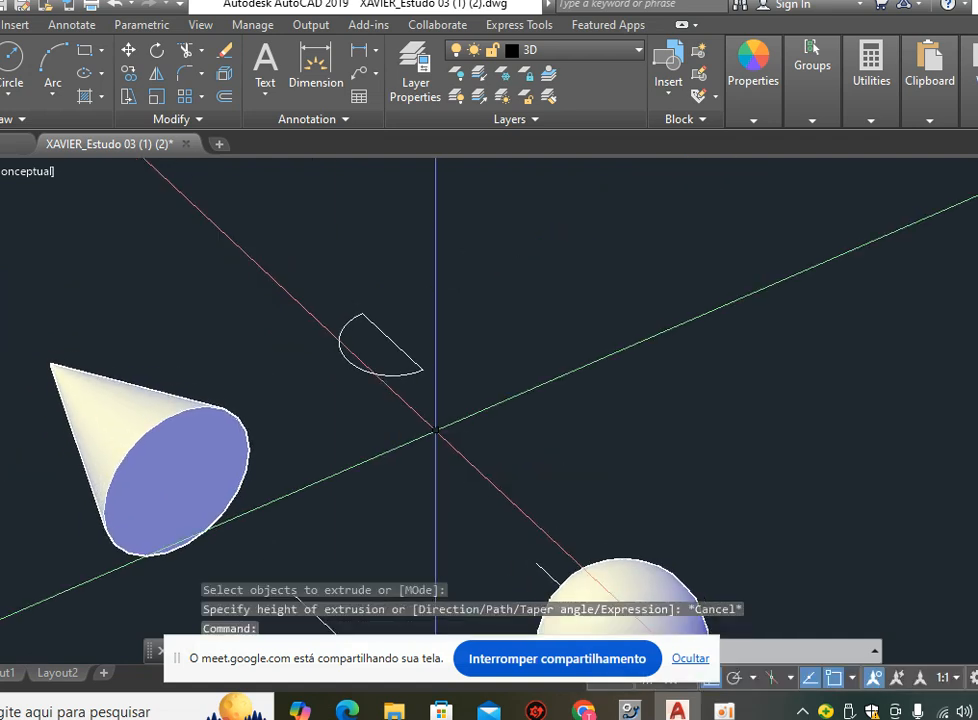
{"action": "type", "text": "REV"}
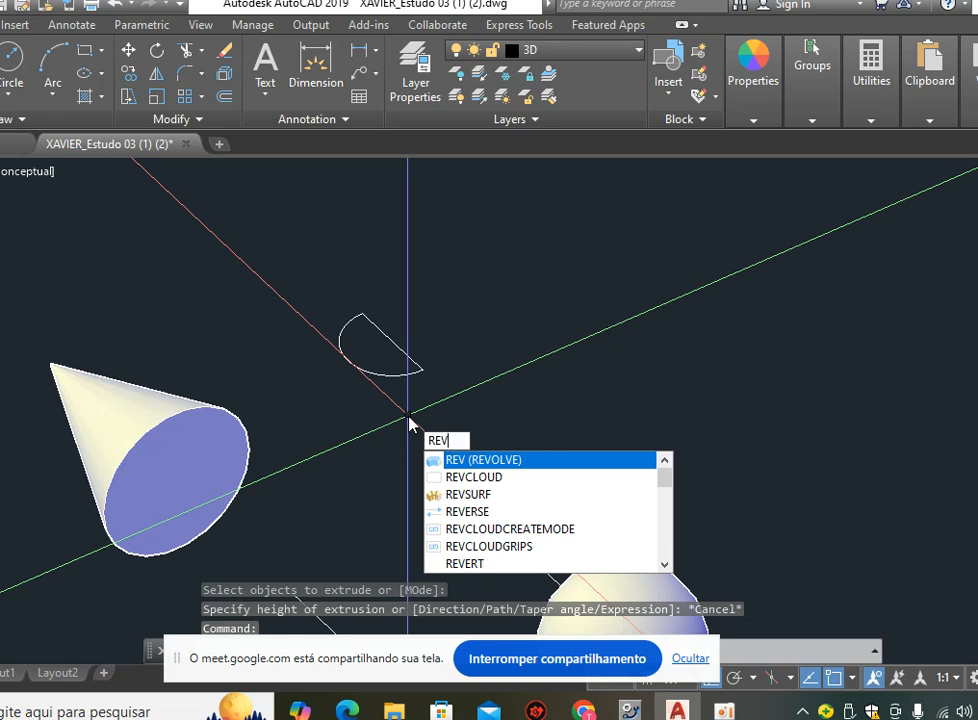
{"action": "key", "text": "Return"}
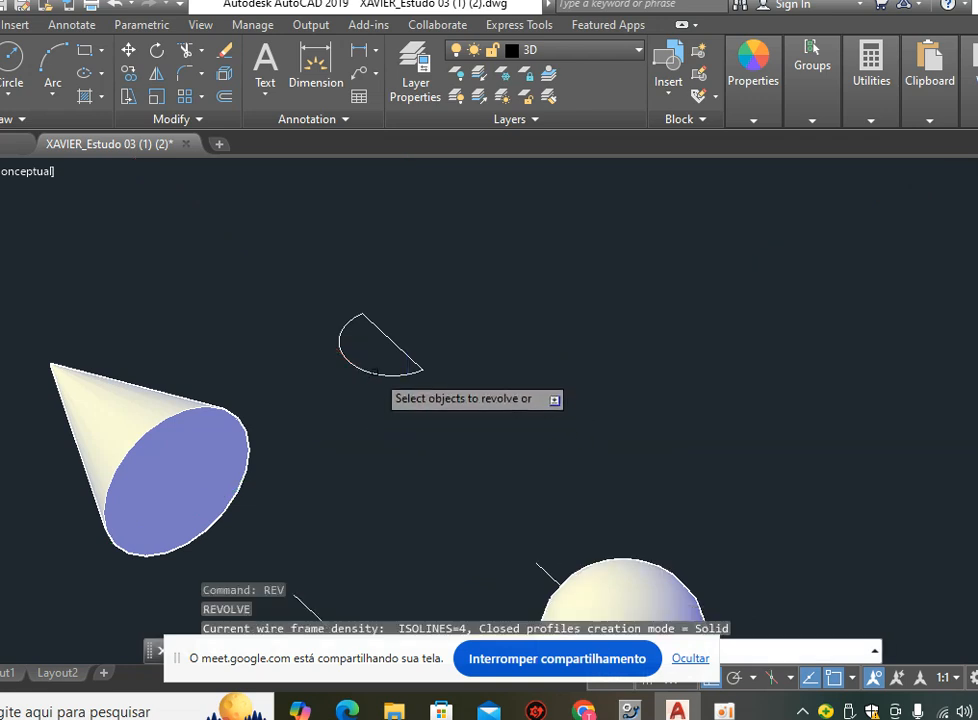
{"action": "left_click", "coordinate": [375, 371]}
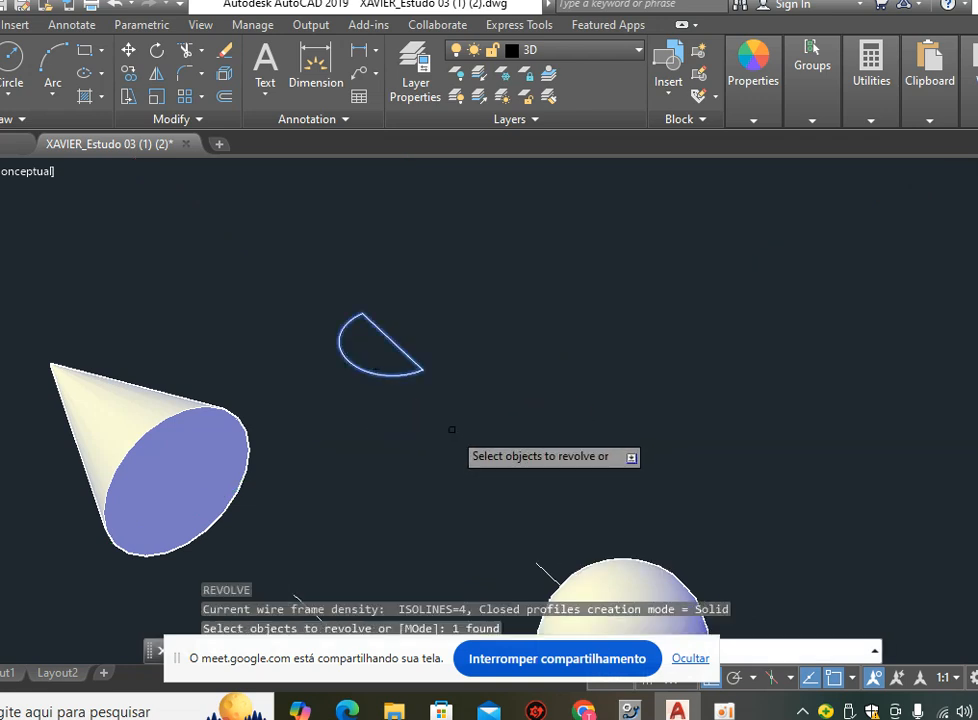
{"action": "key", "text": "Return"}
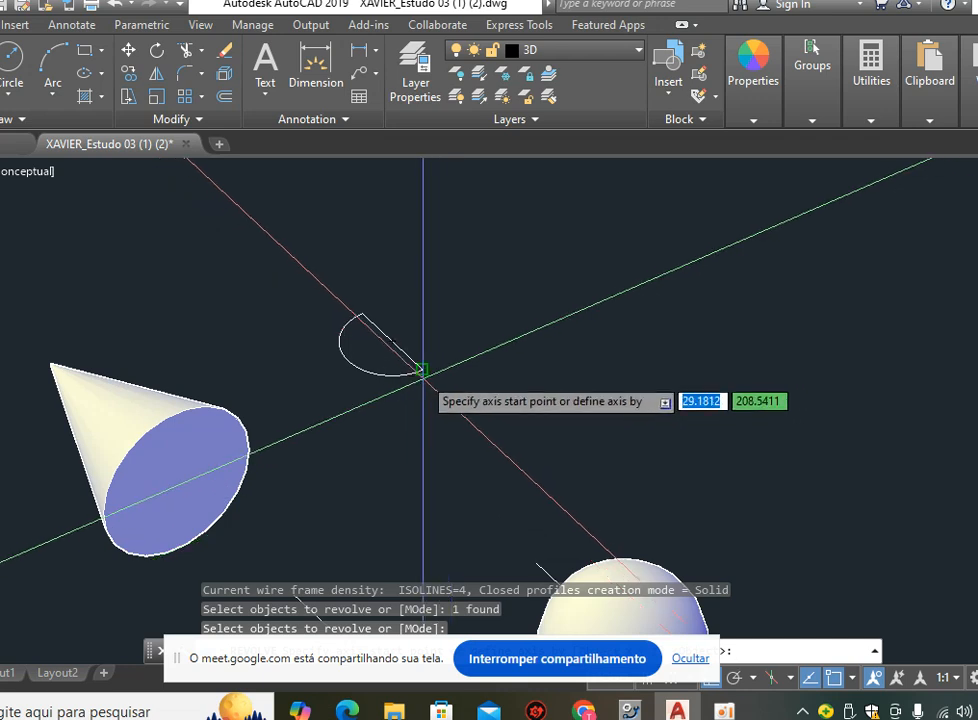
{"action": "left_click", "coordinate": [421, 370]}
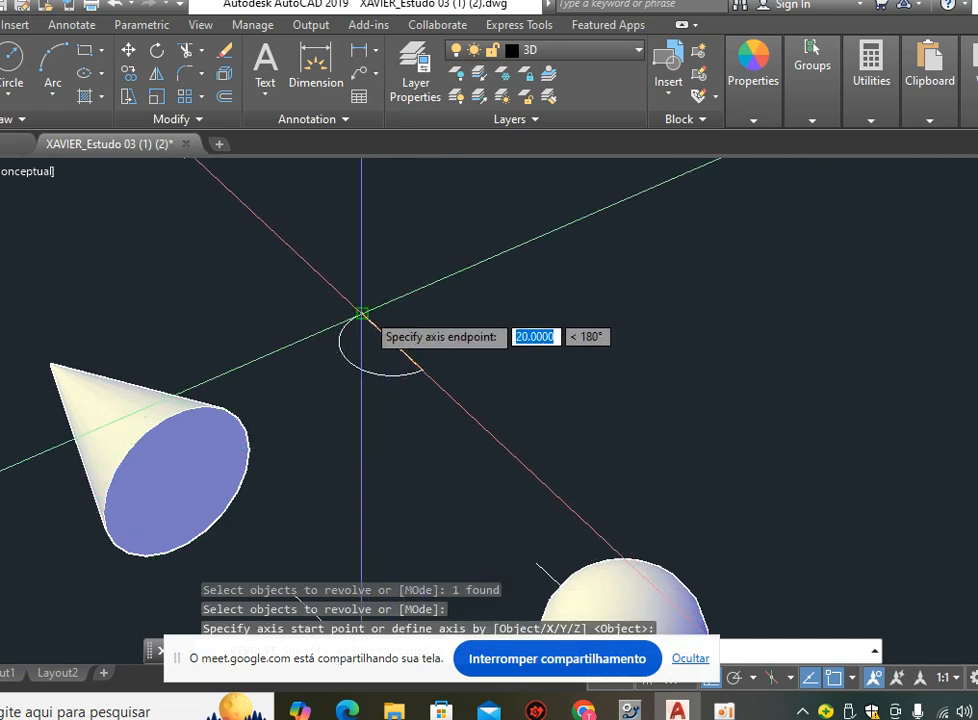
{"action": "left_click", "coordinate": [376, 322]}
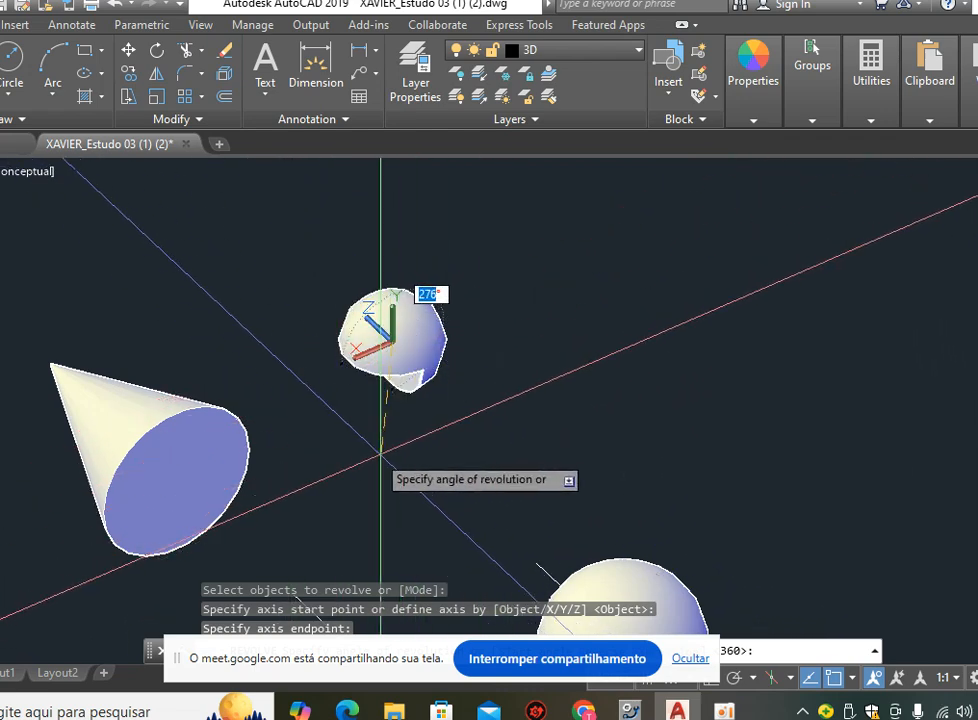
{"action": "type", "text": "360"}
{"action": "key", "text": "Return"}
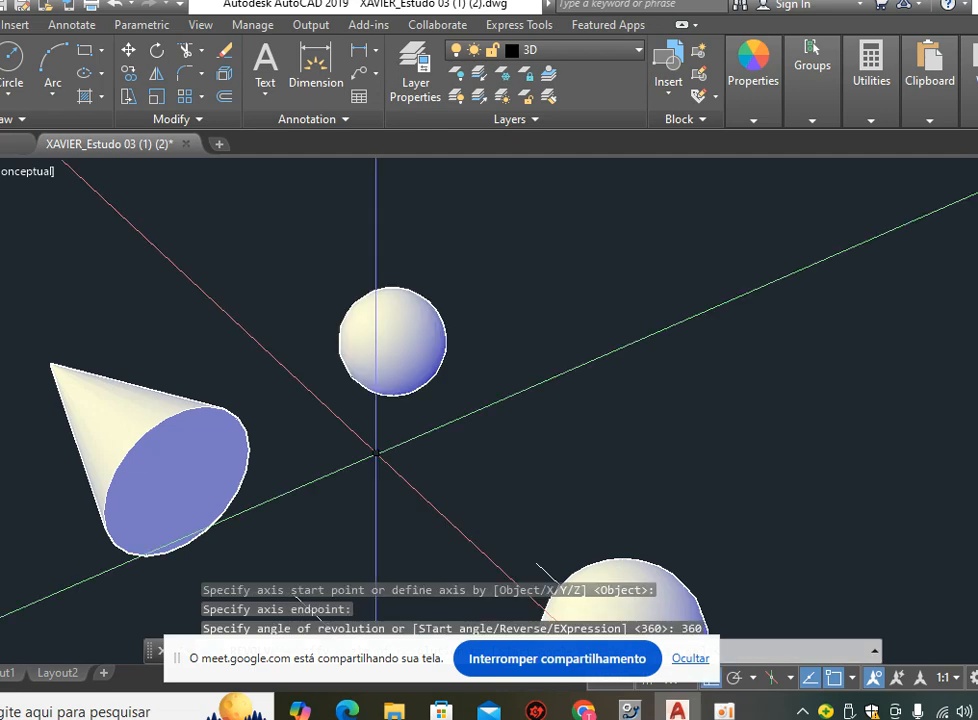
{"action": "scroll", "coordinate": [489, 350], "scroll_direction": "down", "scroll_amount": 2}
{"action": "scroll", "coordinate": [480, 349], "scroll_direction": "down", "scroll_amount": 3}
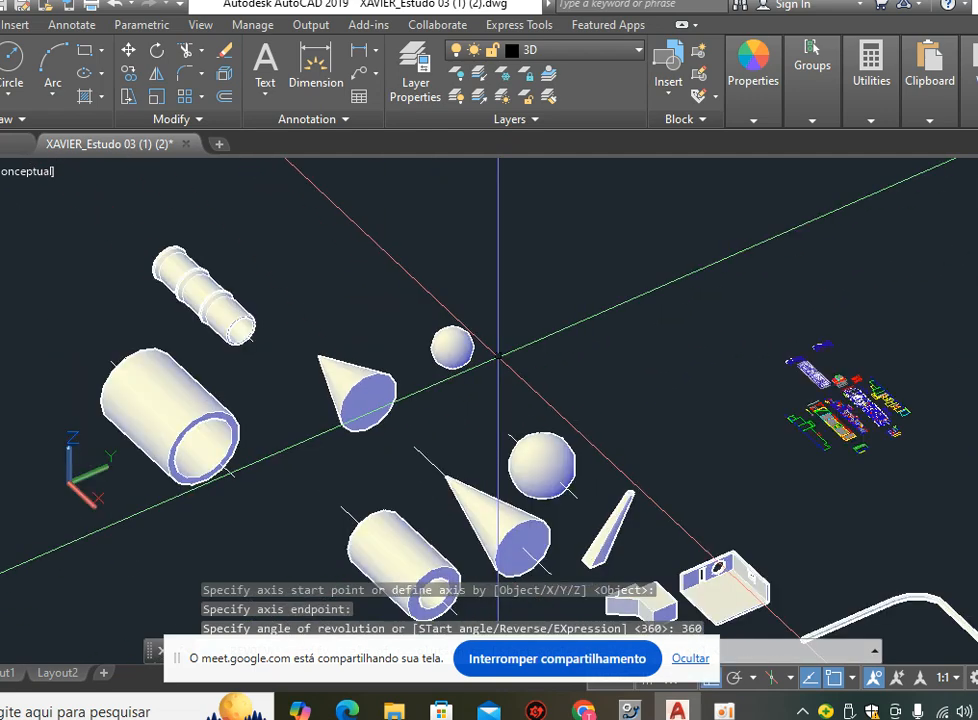
{"action": "middle_click_drag", "start_coordinate": [563, 415], "coordinate": [534, 419]}
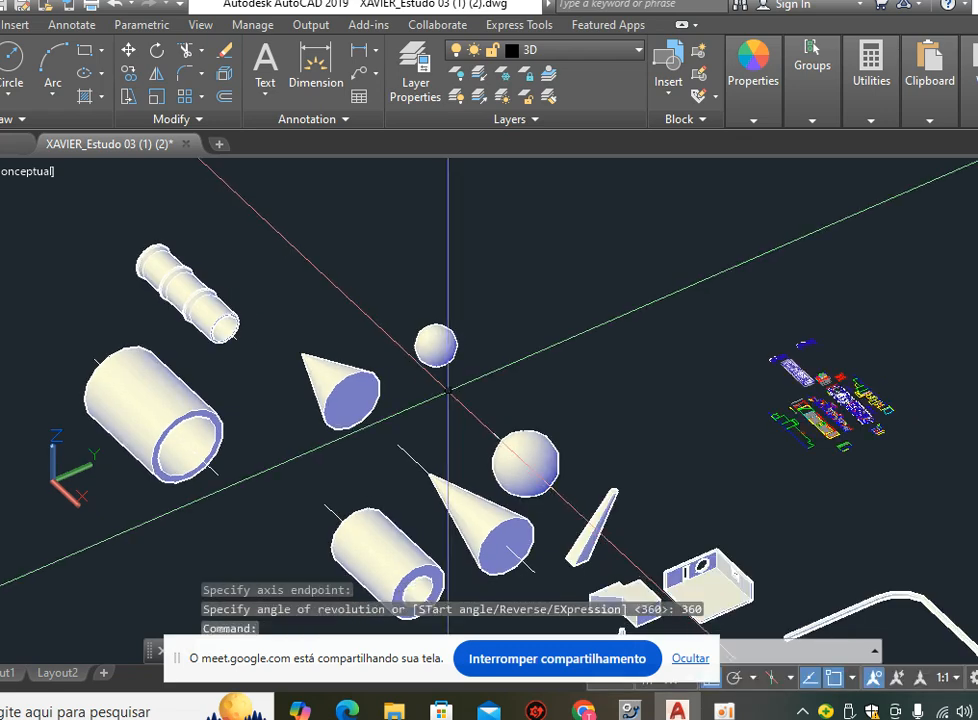
{"action": "scroll", "coordinate": [447, 398], "scroll_direction": "up", "scroll_amount": 2}
{"action": "scroll", "coordinate": [443, 370], "scroll_direction": "up", "scroll_amount": 2}
{"action": "scroll", "coordinate": [485, 323], "scroll_direction": "up", "scroll_amount": 2}
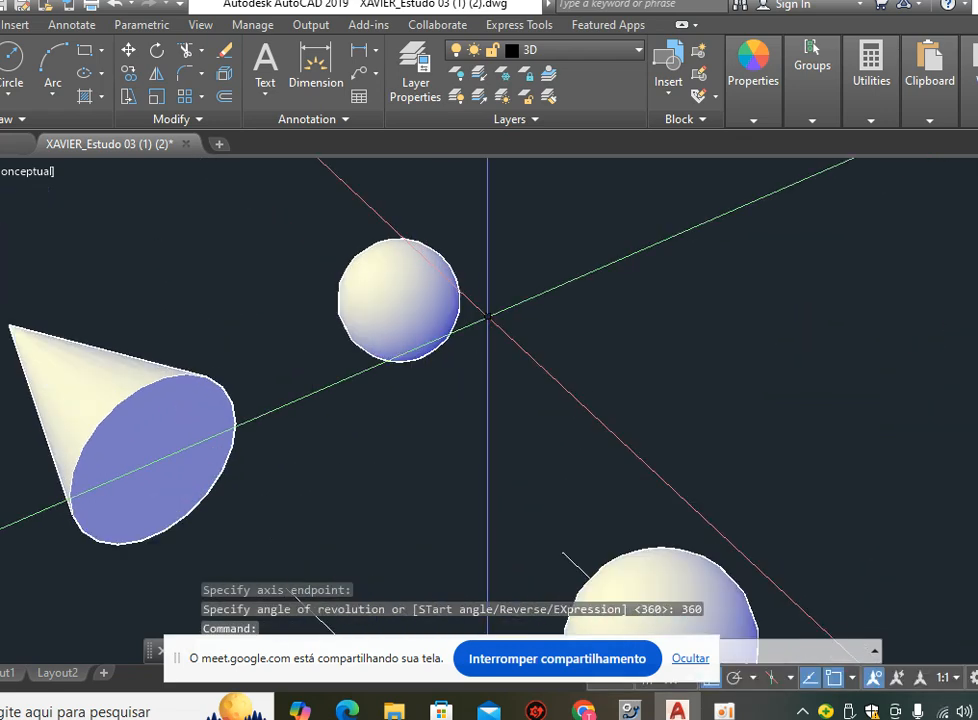
{"action": "scroll", "coordinate": [486, 320], "scroll_direction": "up", "scroll_amount": 2}
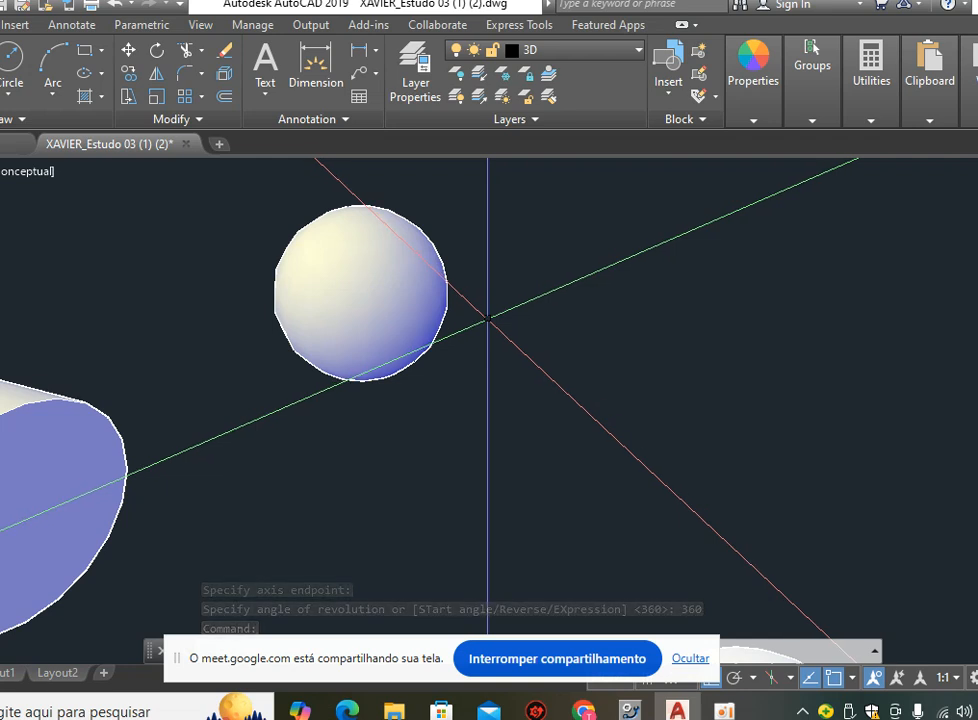
{"action": "type", "text": "is"}
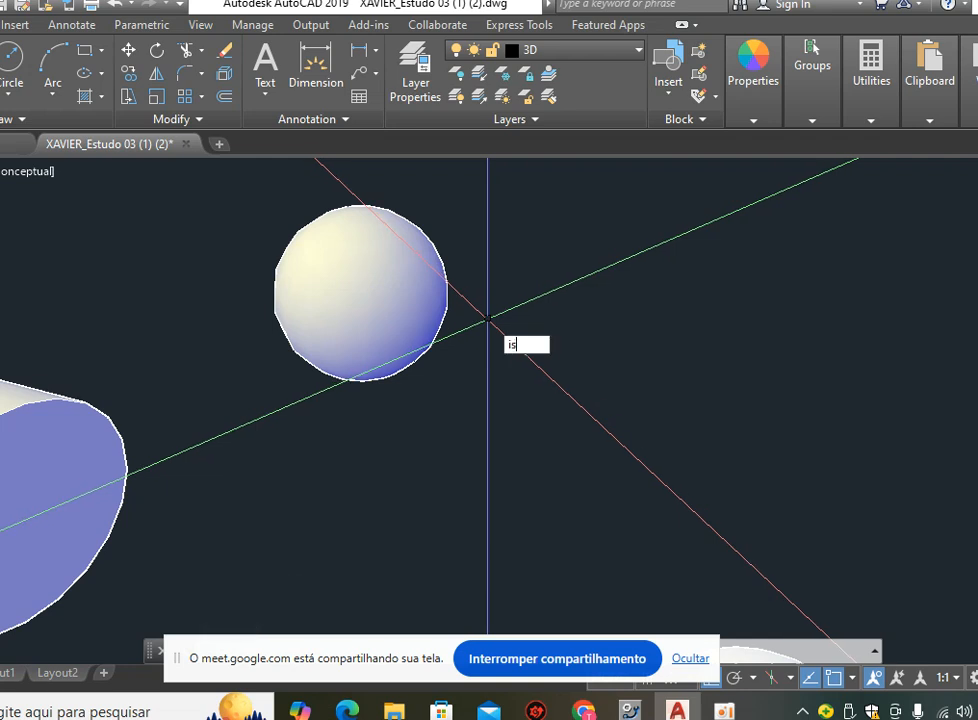
{"action": "type", "text": "oLINES"}
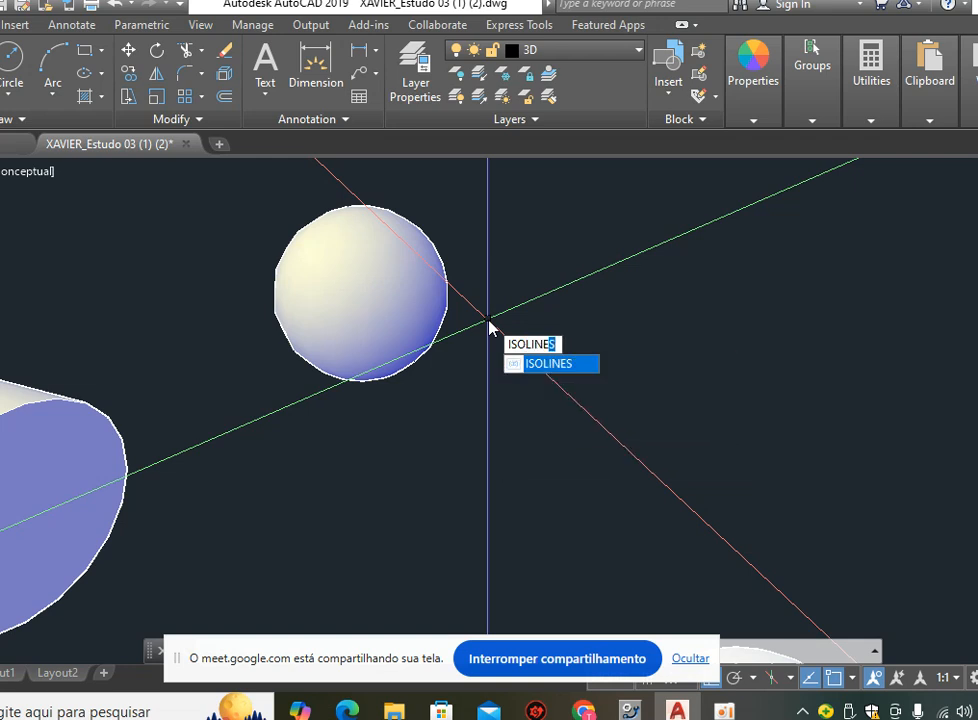
{"action": "key", "text": "Return"}
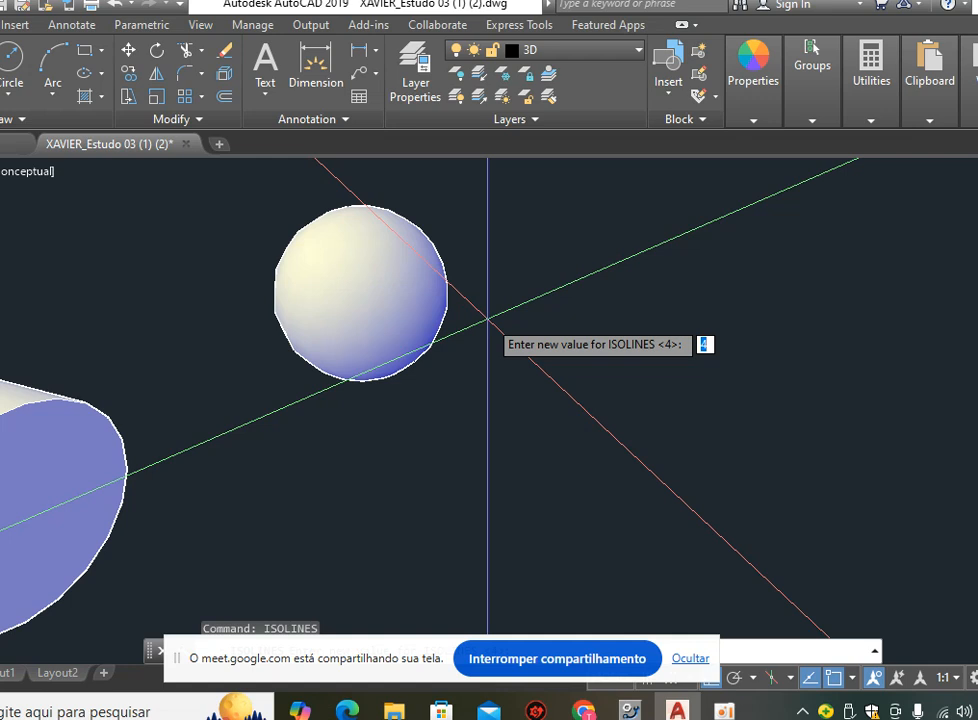
{"action": "key", "text": "Escape"}
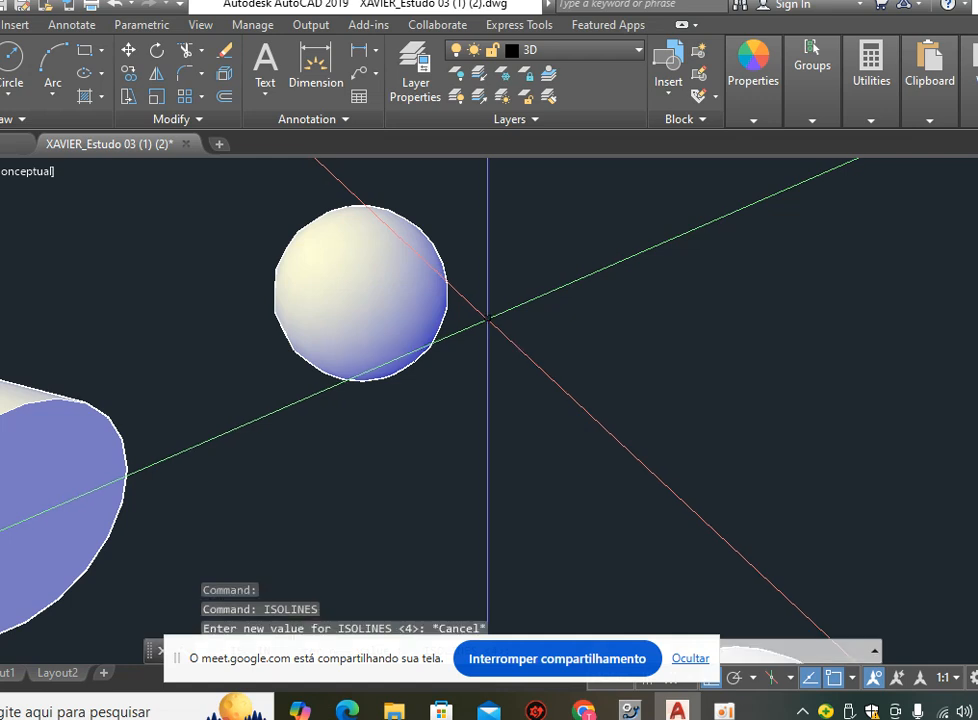
Select all the revolved solids, including the tubes, pipe, cones and spheres, together with their axis lines.
{"action": "scroll", "coordinate": [487, 318], "scroll_direction": "down", "scroll_amount": 3}
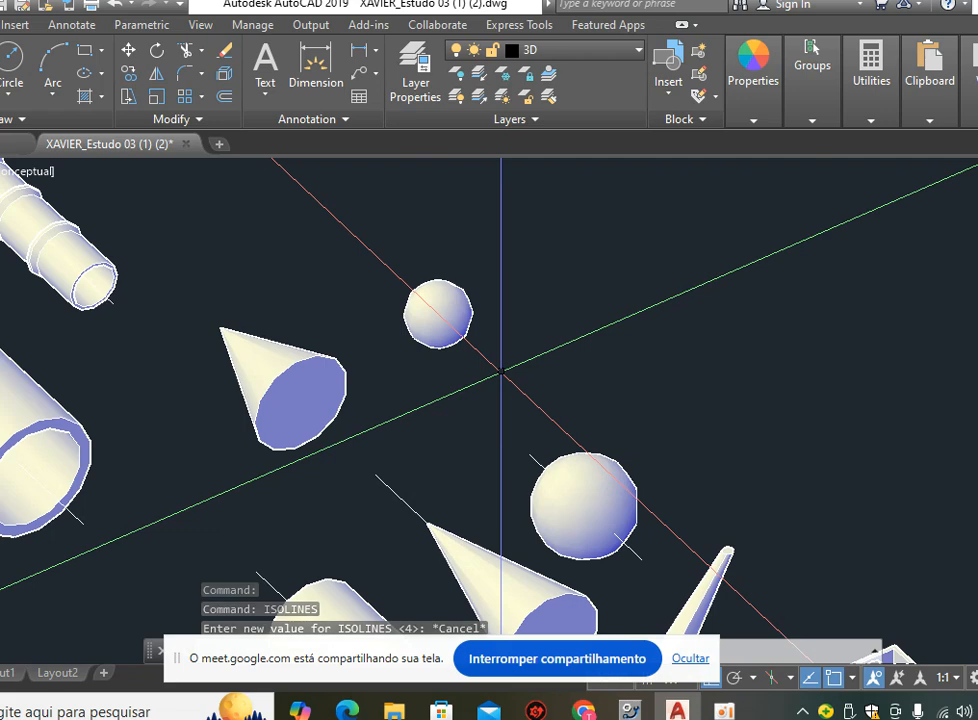
{"action": "scroll", "coordinate": [503, 374], "scroll_direction": "down", "scroll_amount": 2}
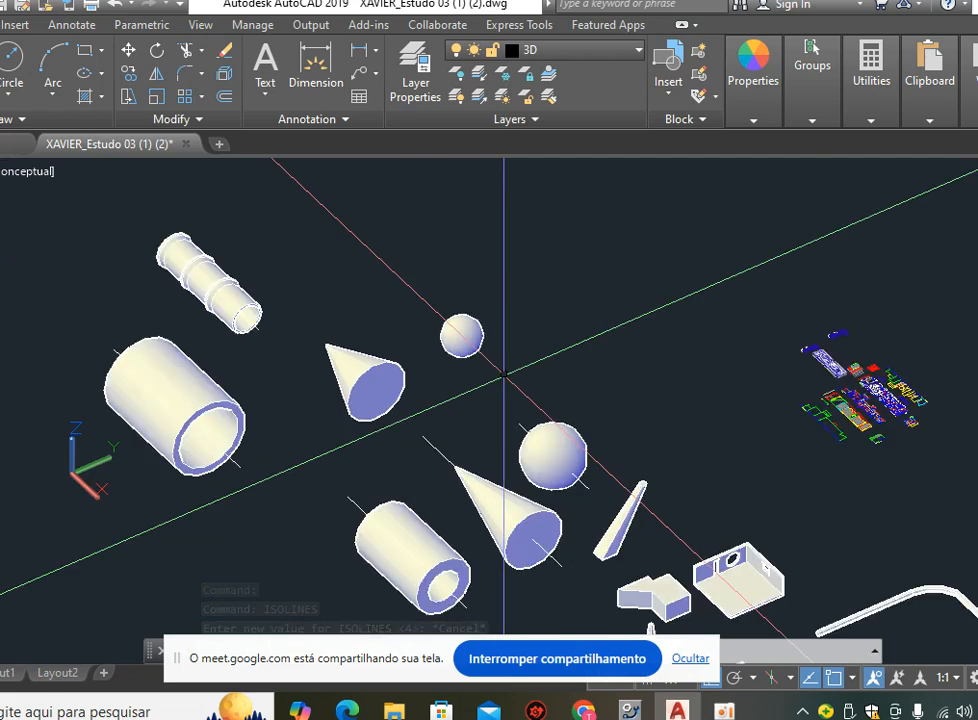
{"action": "middle_click_drag", "start_coordinate": [606, 399], "coordinate": [577, 357]}
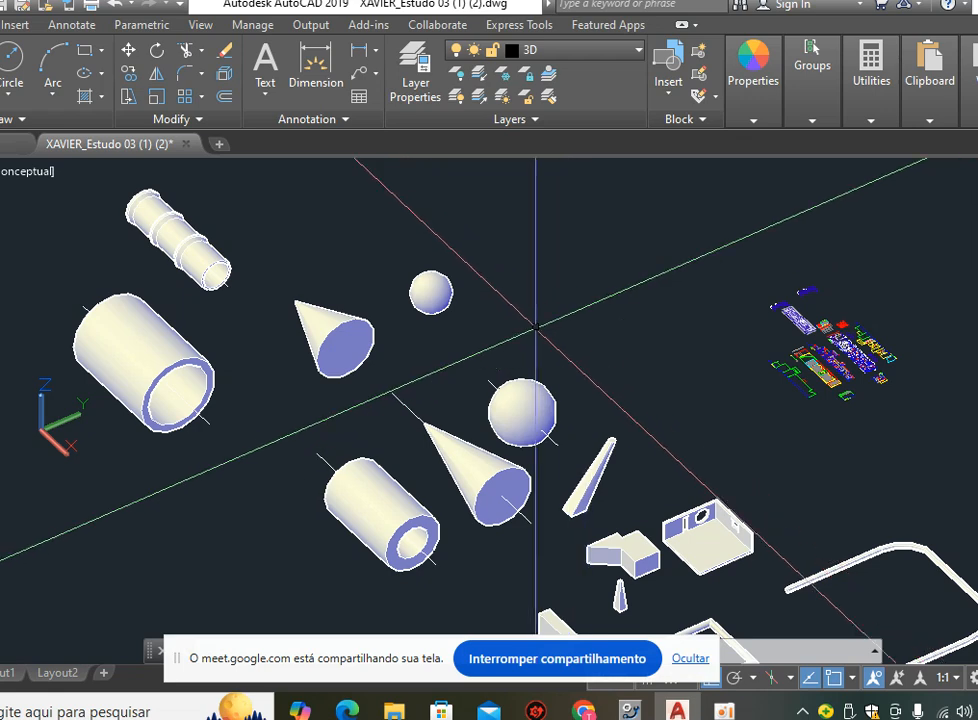
{"action": "scroll", "coordinate": [482, 303], "scroll_direction": "down", "scroll_amount": 2}
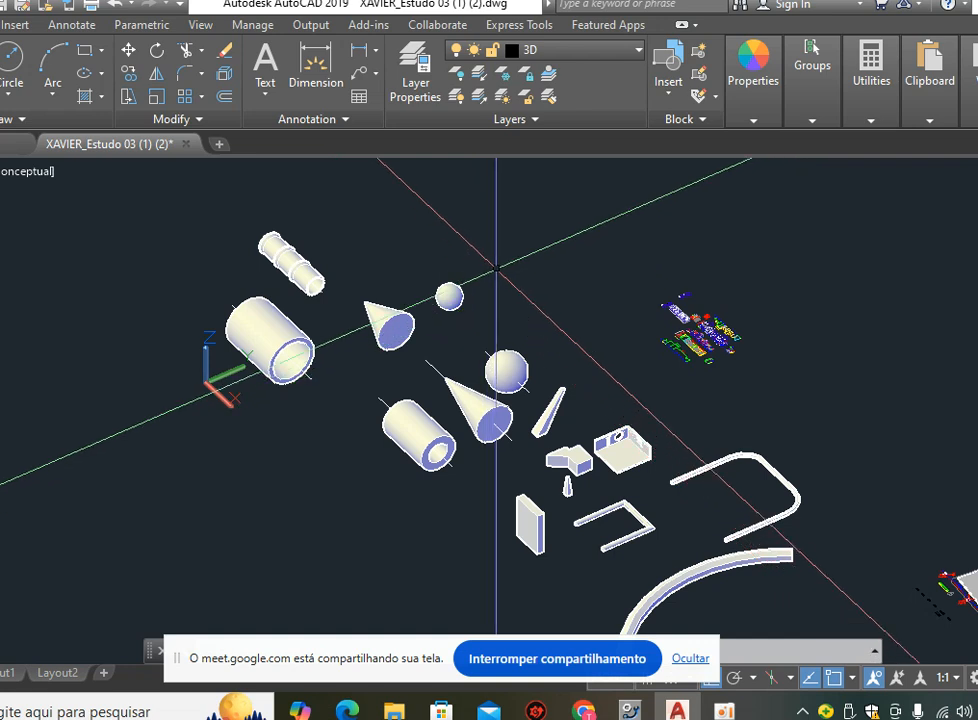
{"action": "left_click", "coordinate": [500, 225]}
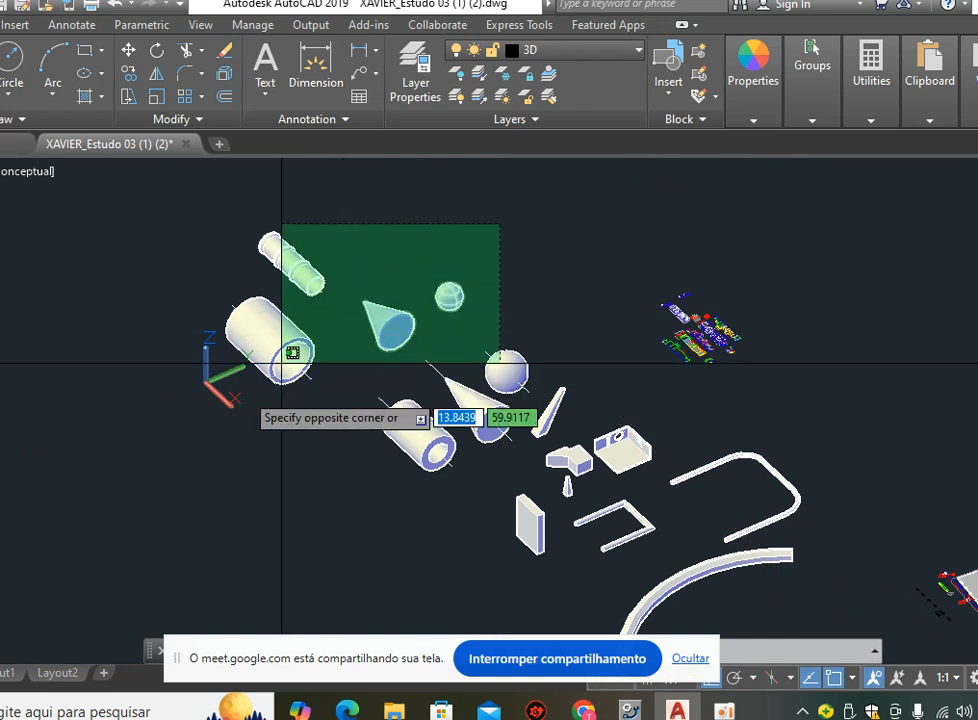
{"action": "left_click", "coordinate": [218, 478]}
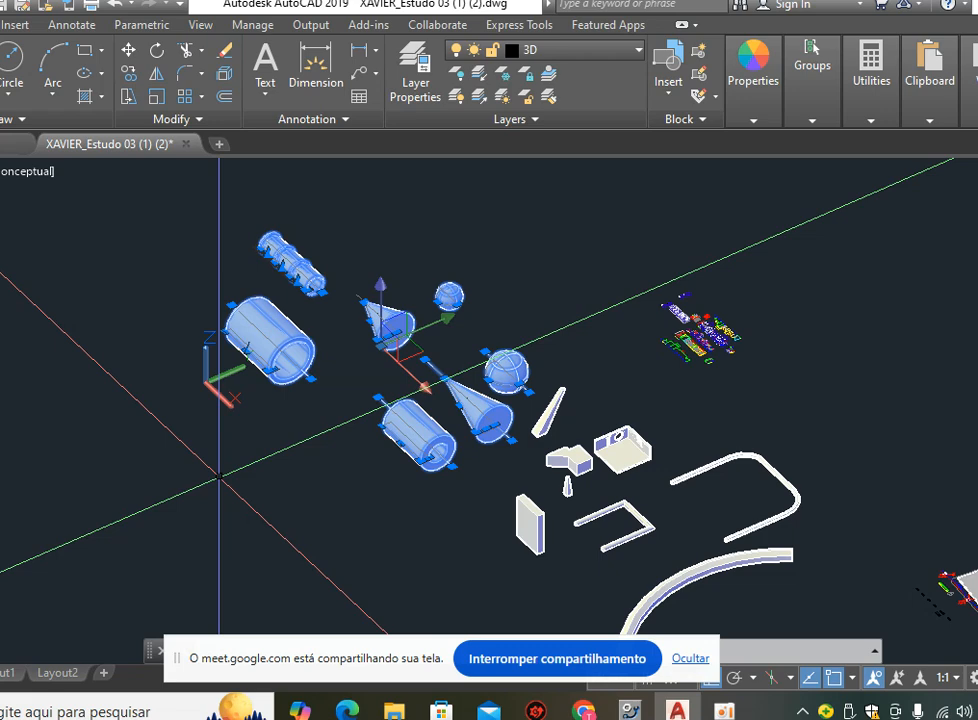
Erase the selected revolved solids, the remaining sample solids beside them, and the two curved swept pieces.
{"action": "key", "text": "Delete"}
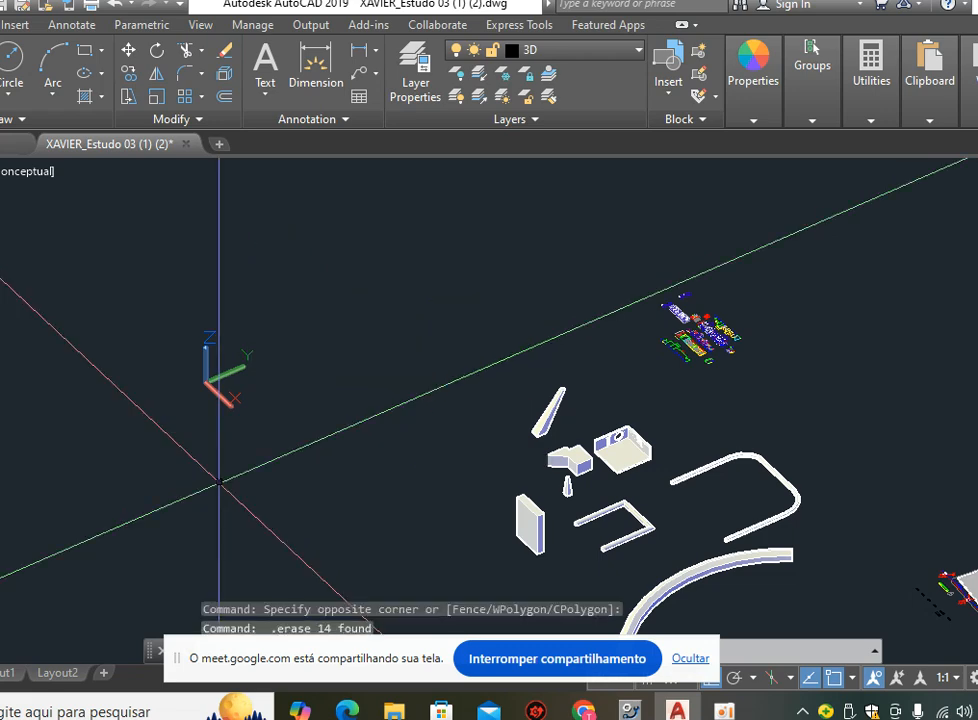
{"action": "middle_click_drag", "start_coordinate": [583, 429], "coordinate": [483, 363]}
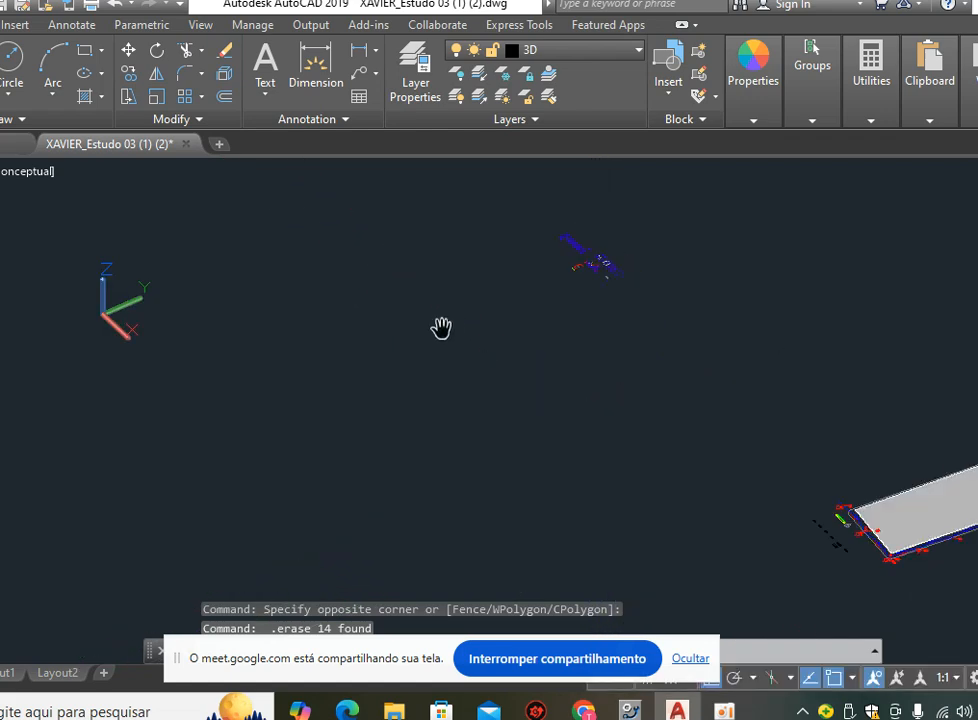
{"action": "left_click", "coordinate": [551, 329]}
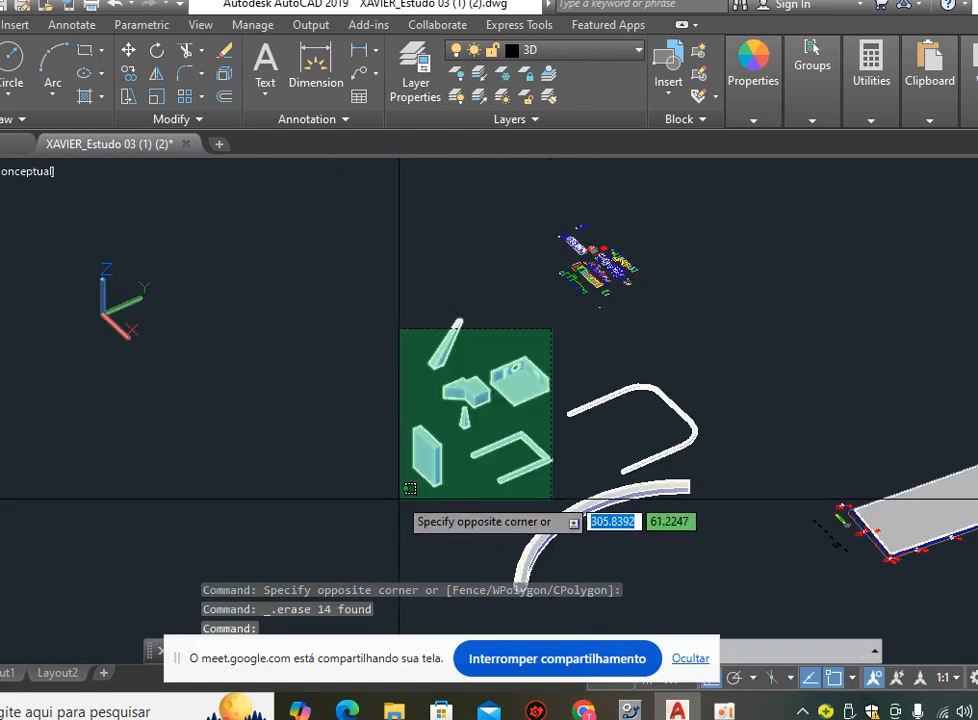
{"action": "left_click", "coordinate": [413, 477]}
{"action": "key", "text": "Delete"}
{"action": "left_click", "coordinate": [691, 365]}
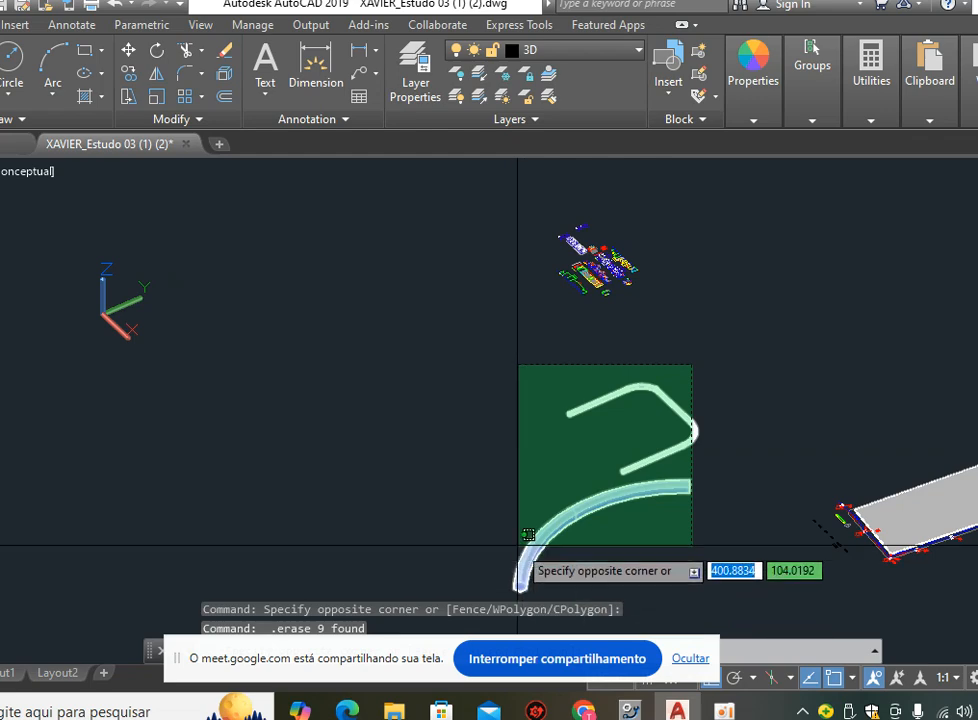
{"action": "left_click", "coordinate": [521, 538]}
{"action": "key", "text": "Delete"}
Examine the project's 2D plans and elevations, including from the southwest isometric view.
{"action": "scroll", "coordinate": [563, 245], "scroll_direction": "up", "scroll_amount": 5}
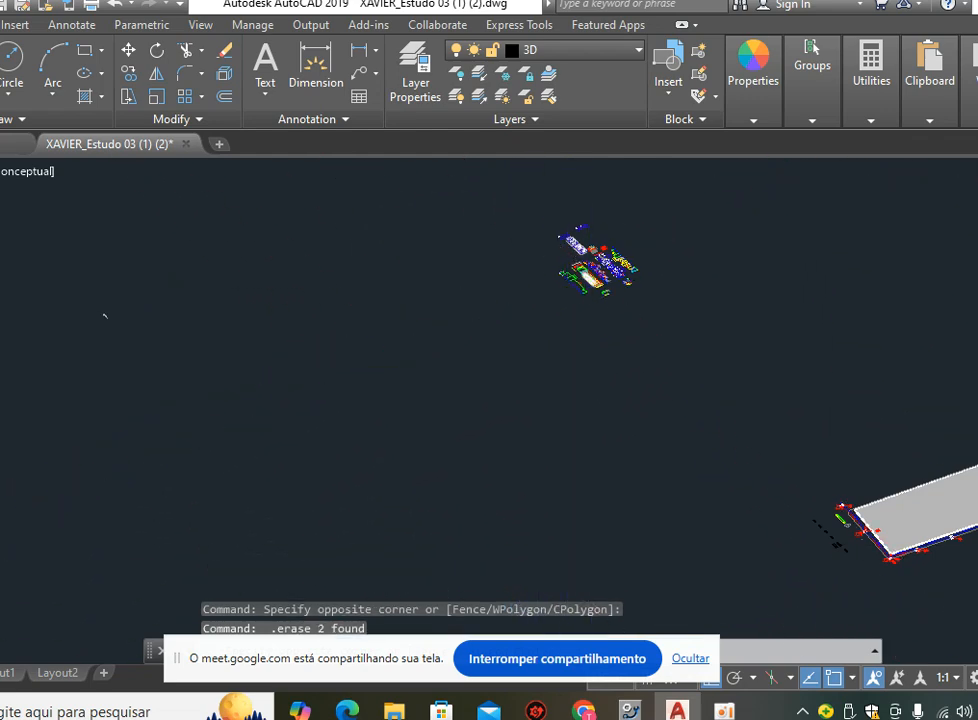
{"action": "scroll", "coordinate": [600, 235], "scroll_direction": "up", "scroll_amount": 4}
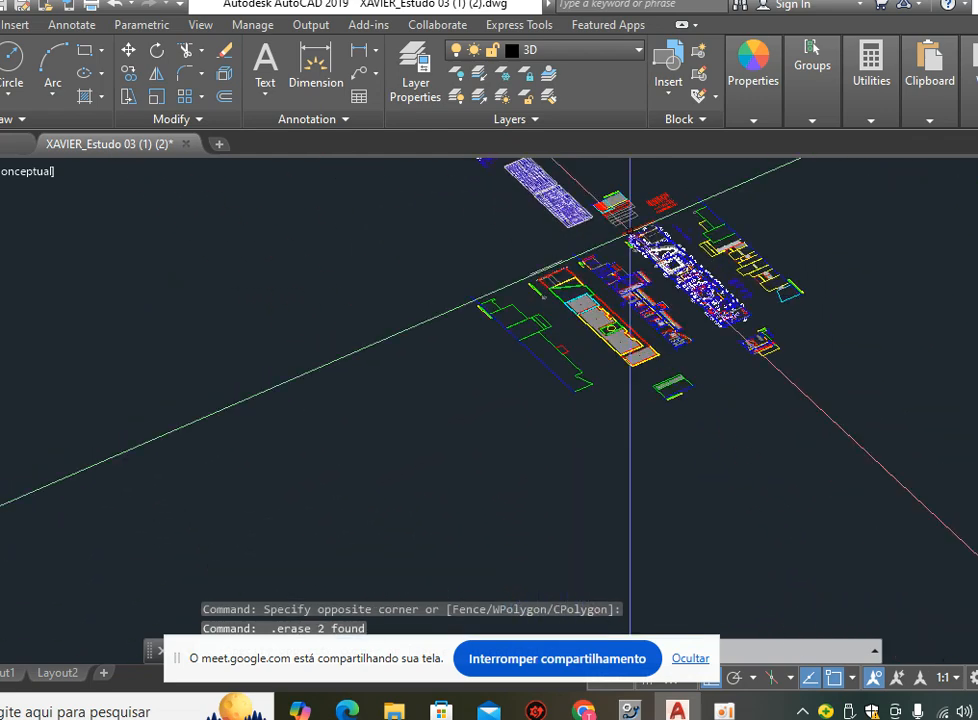
{"action": "mouse_move", "coordinate": [630, 250]}
{"action": "middle_mouse_down"}
{"action": "mouse_move", "coordinate": [452, 290]}
{"action": "mouse_move", "coordinate": [461, 306]}
{"action": "middle_mouse_up"}
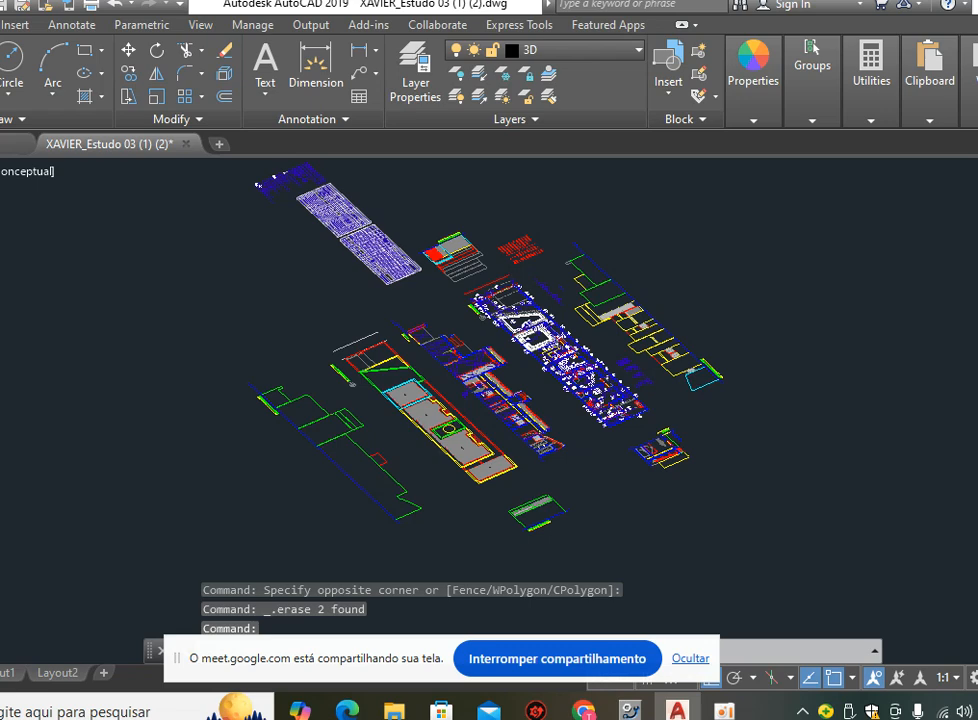
{"action": "scroll", "coordinate": [713, 540], "scroll_direction": "up", "scroll_amount": 5}
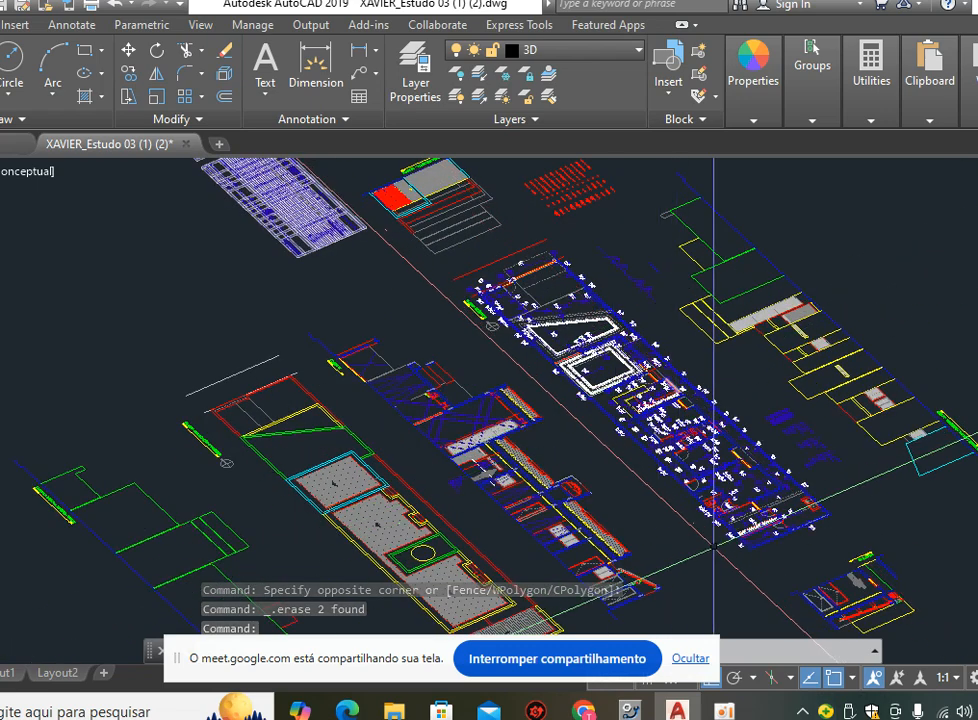
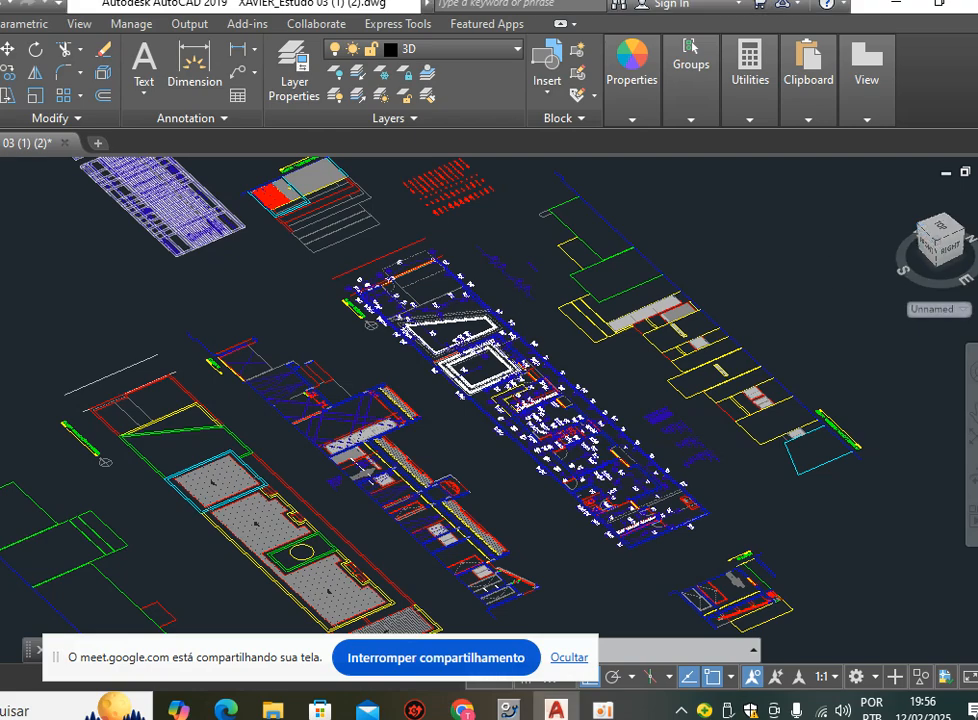
{"action": "left_click", "coordinate": [921, 229]}
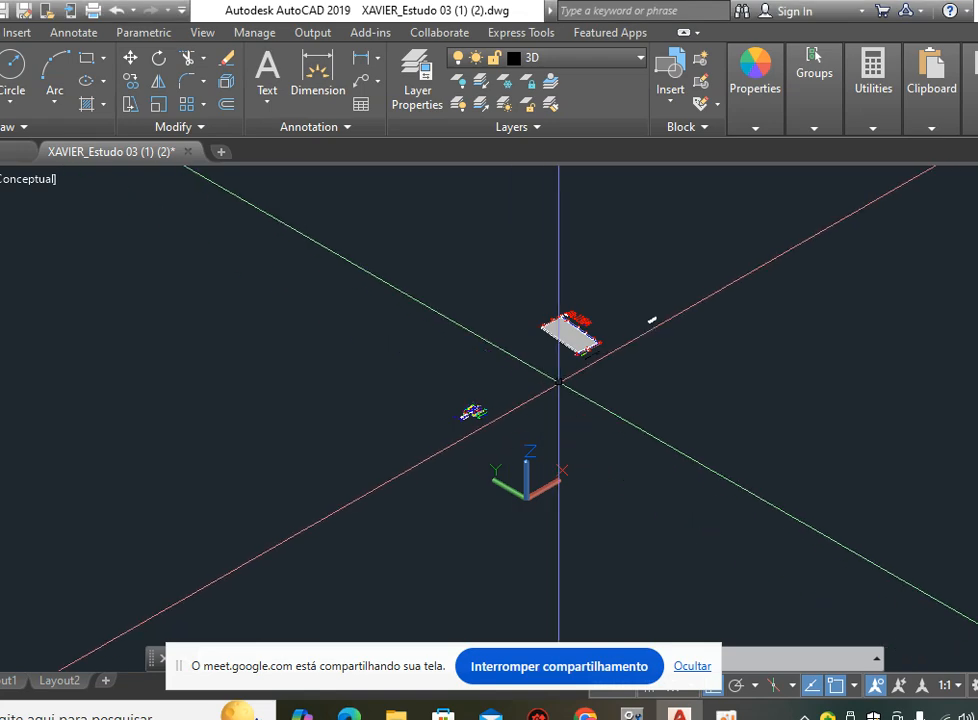
{"action": "scroll", "coordinate": [461, 425], "scroll_direction": "up", "scroll_amount": 4}
{"action": "scroll", "coordinate": [469, 410], "scroll_direction": "up", "scroll_amount": 5}
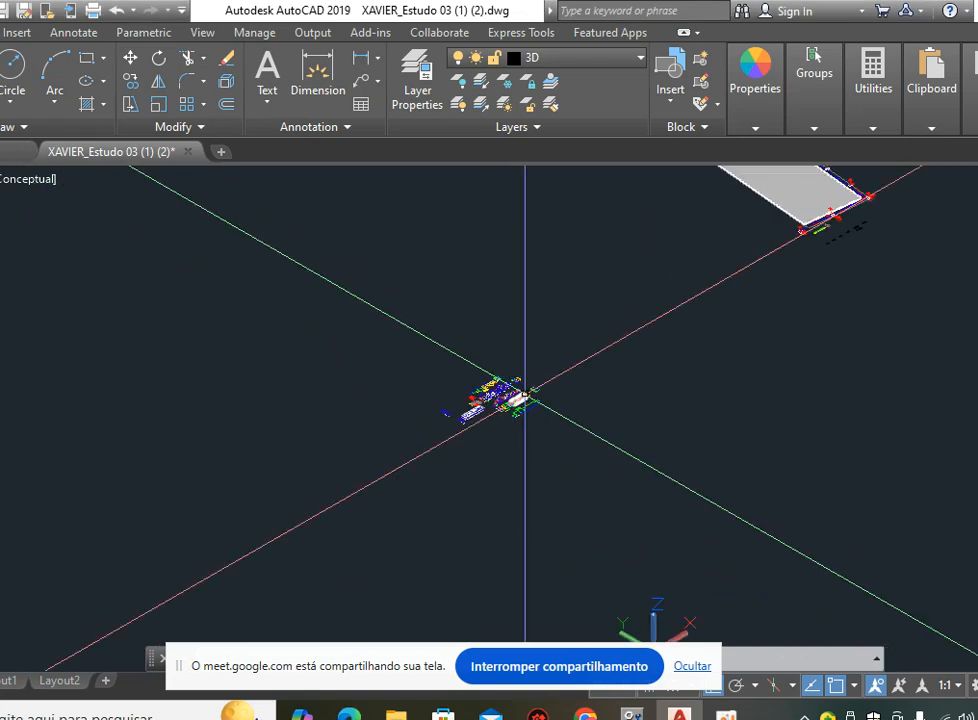
{"action": "scroll", "coordinate": [469, 410], "scroll_direction": "up", "scroll_amount": 5}
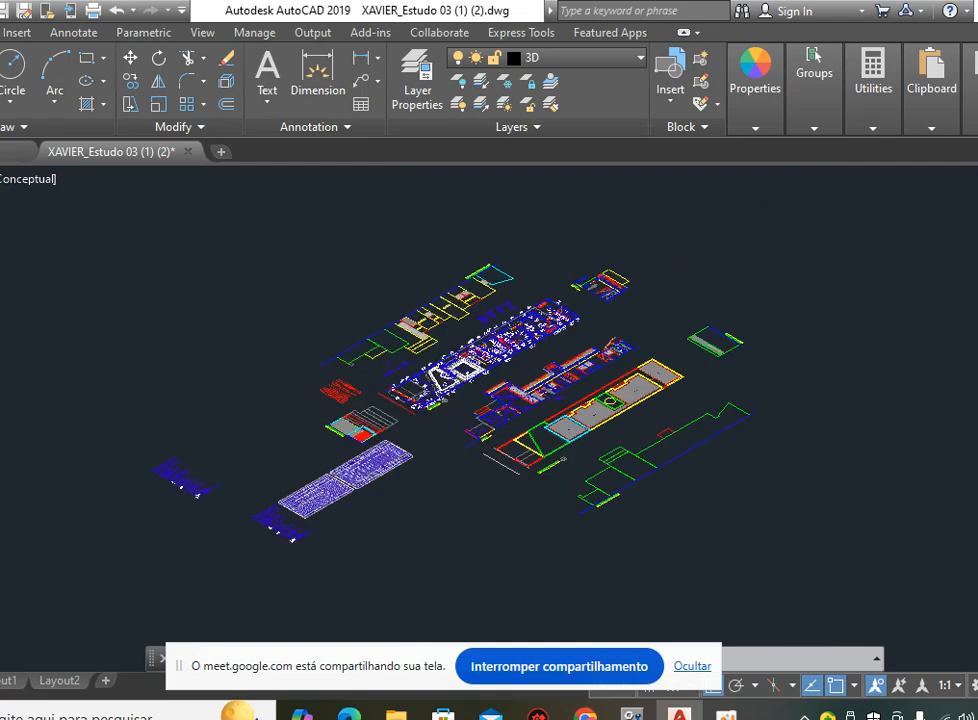
{"action": "scroll", "coordinate": [402, 412], "scroll_direction": "up", "scroll_amount": 5}
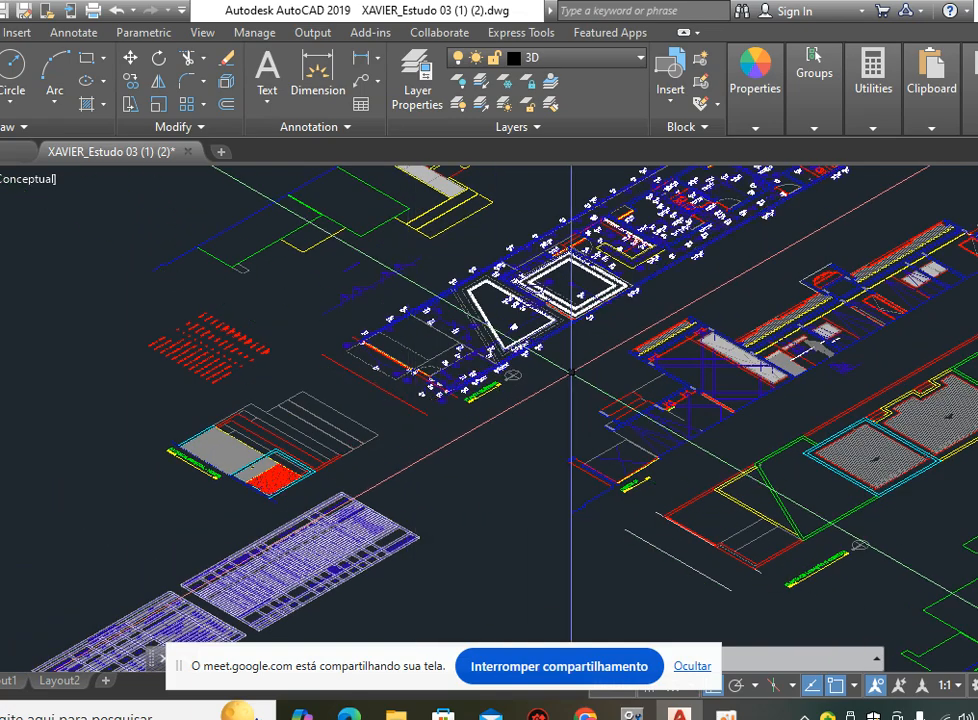
{"action": "mouse_move", "coordinate": [571, 370]}
{"action": "middle_mouse_down"}
{"action": "mouse_move", "coordinate": [594, 389]}
{"action": "mouse_move", "coordinate": [598, 458]}
{"action": "mouse_move", "coordinate": [581, 450]}
{"action": "middle_mouse_up"}
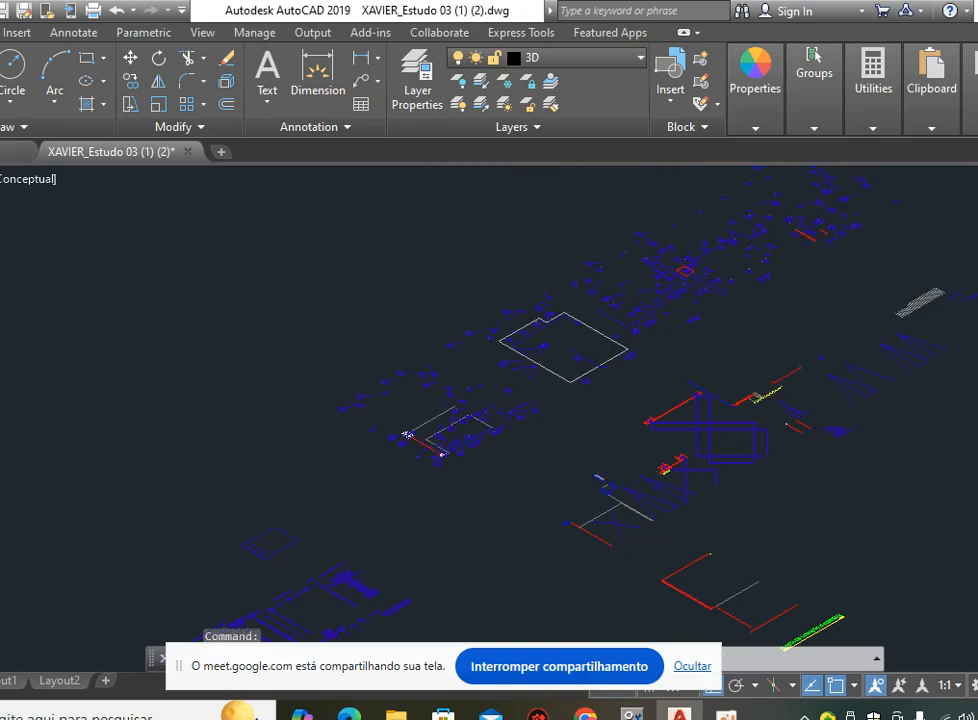
Compare the 2D plans from the northwest, southeast and southwest isometric views, and inspect the front of the electrical plan from the northwest.
{"action": "scroll", "coordinate": [502, 440], "scroll_direction": "down", "scroll_amount": 10}
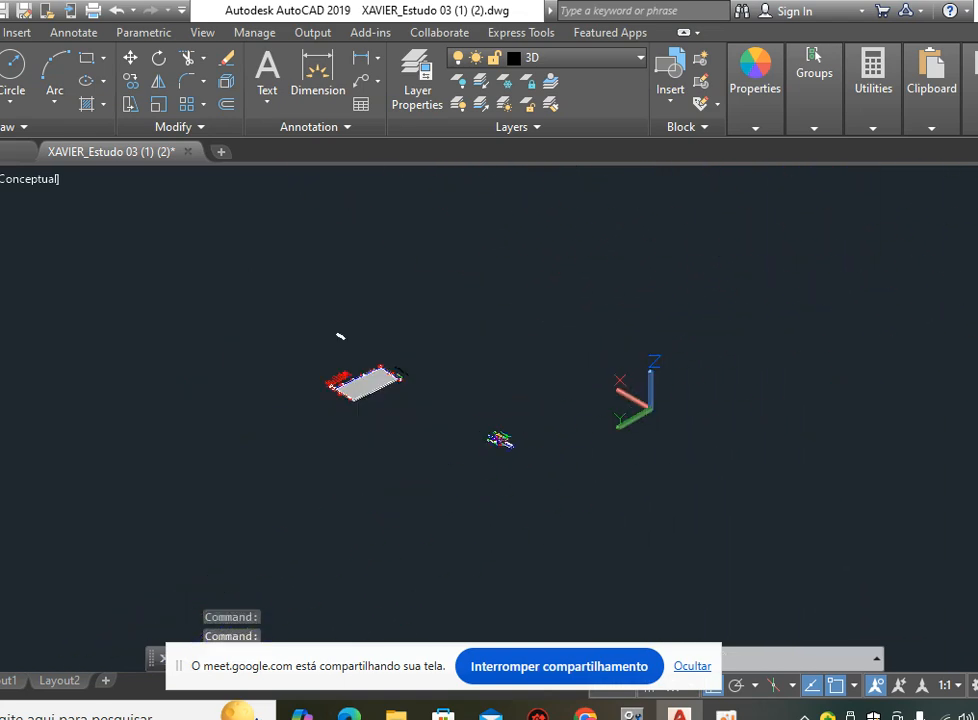
{"action": "middle_click_drag", "start_coordinate": [500, 440], "coordinate": [740, 425], "text": "shift"}
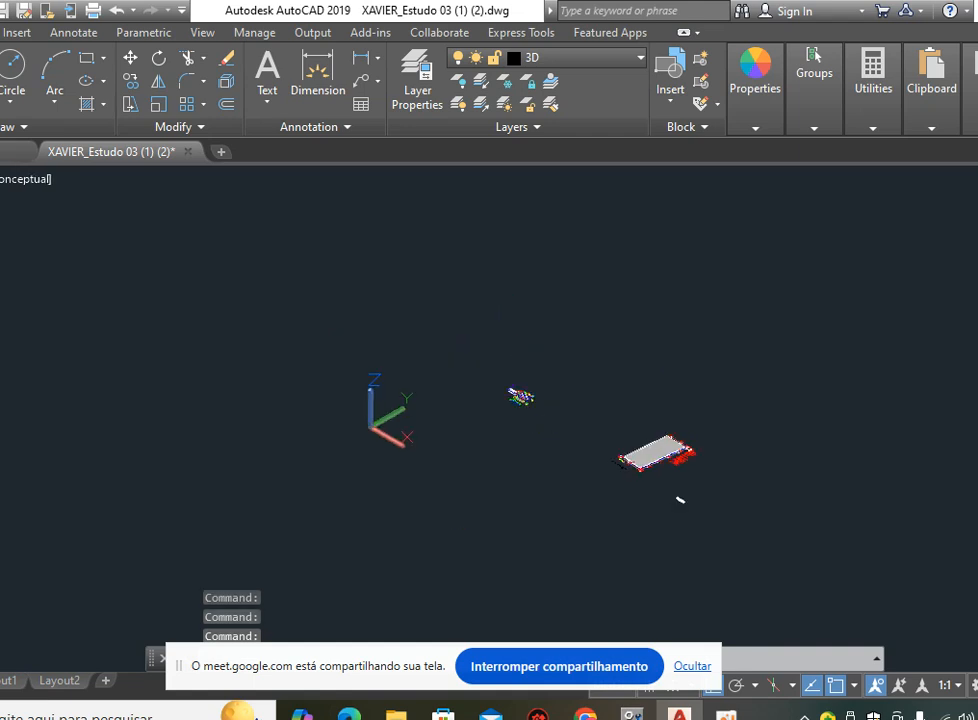
{"action": "middle_click_drag", "start_coordinate": [460, 425], "coordinate": [690, 425], "text": "shift"}
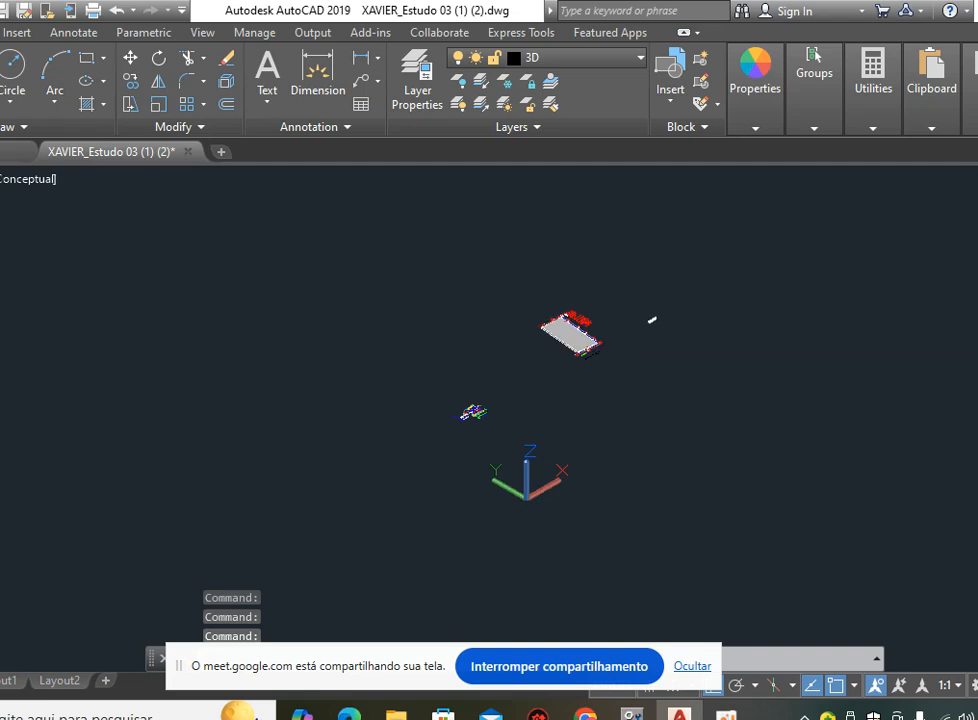
{"action": "middle_click_drag", "start_coordinate": [460, 420], "coordinate": [680, 415], "text": "shift"}
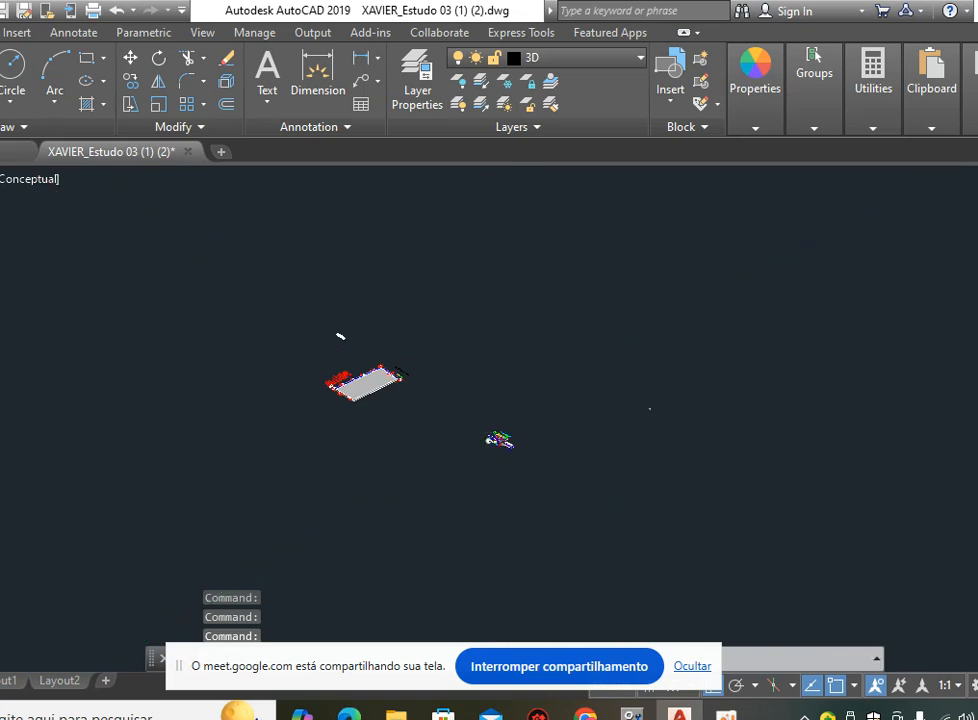
{"action": "scroll", "coordinate": [489, 435], "scroll_direction": "up", "scroll_amount": 2}
{"action": "scroll", "coordinate": [520, 450], "scroll_direction": "up", "scroll_amount": 2}
{"action": "scroll", "coordinate": [520, 450], "scroll_direction": "up", "scroll_amount": 4}
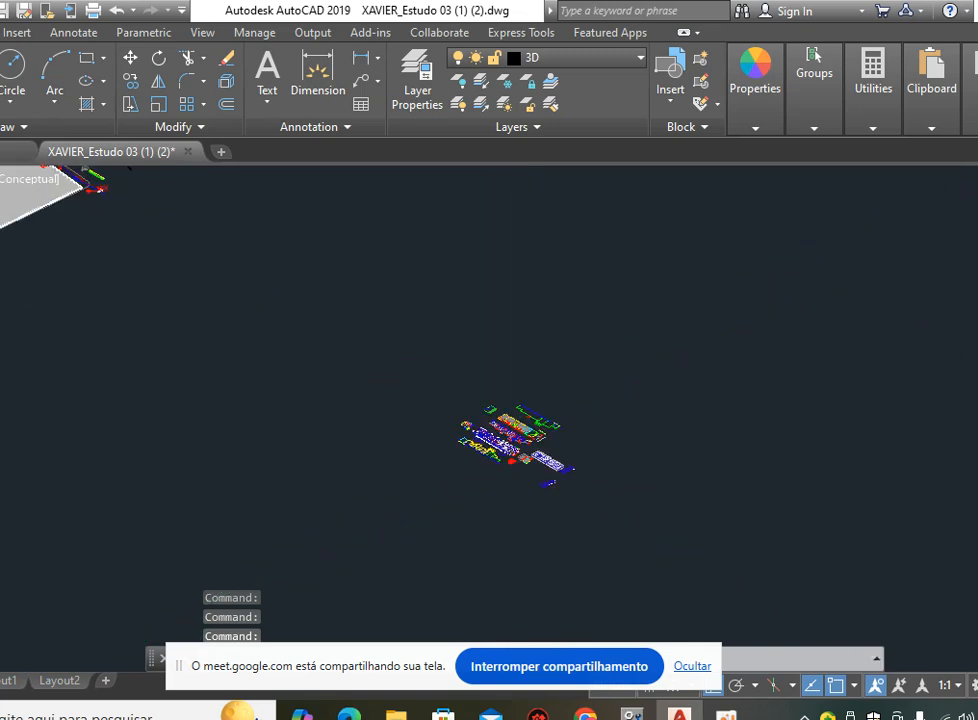
{"action": "scroll", "coordinate": [522, 410], "scroll_direction": "up", "scroll_amount": 5}
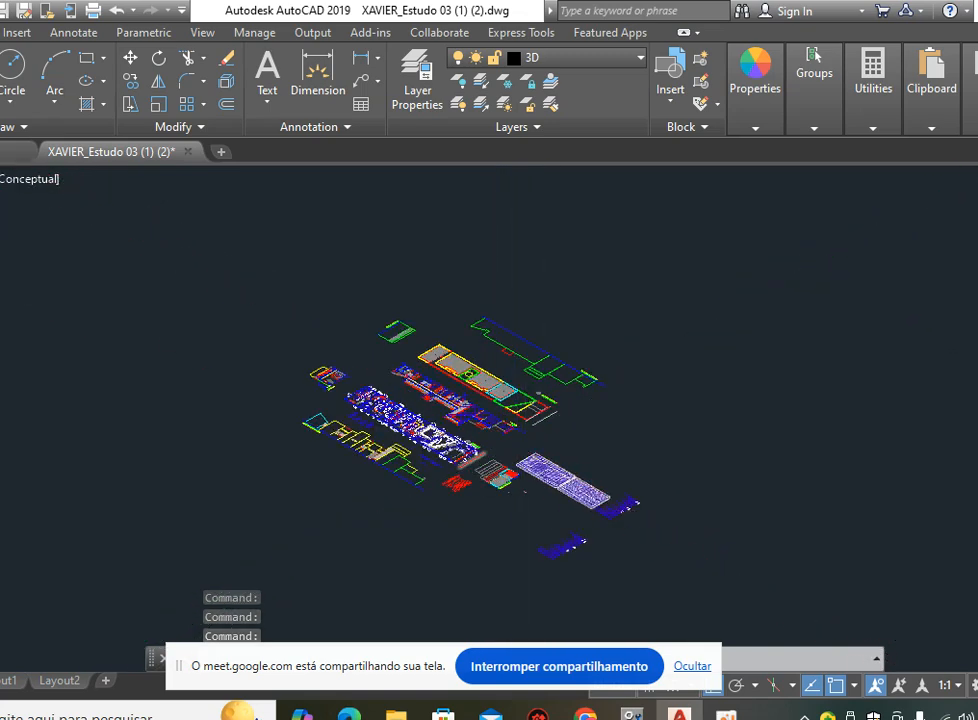
{"action": "scroll", "coordinate": [470, 465], "scroll_direction": "up", "scroll_amount": 4}
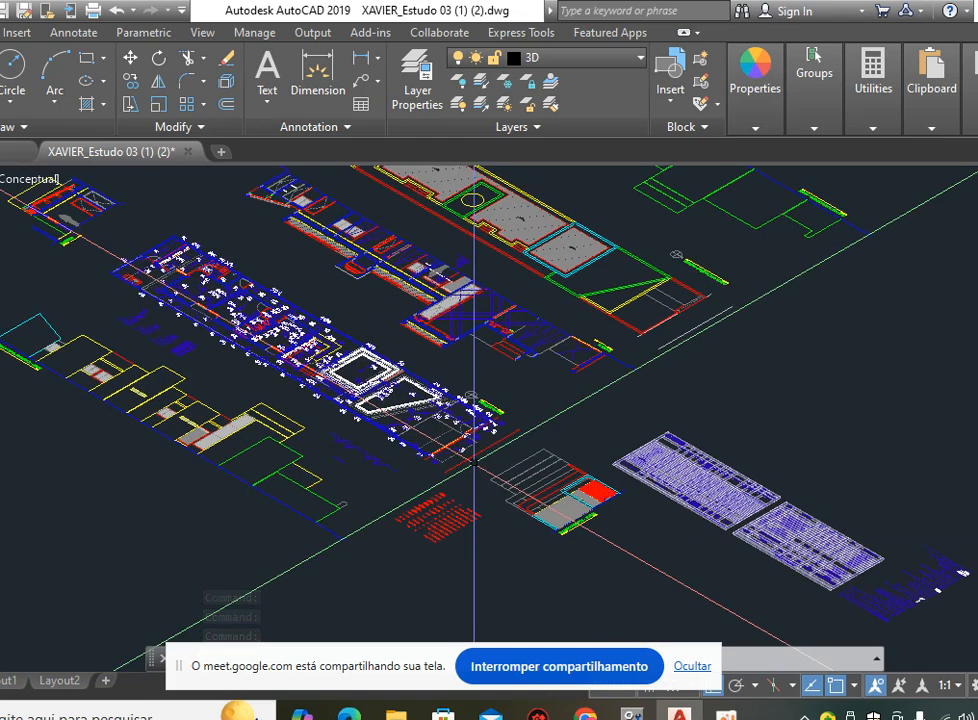
{"action": "scroll", "coordinate": [472, 462], "scroll_direction": "up", "scroll_amount": 2}
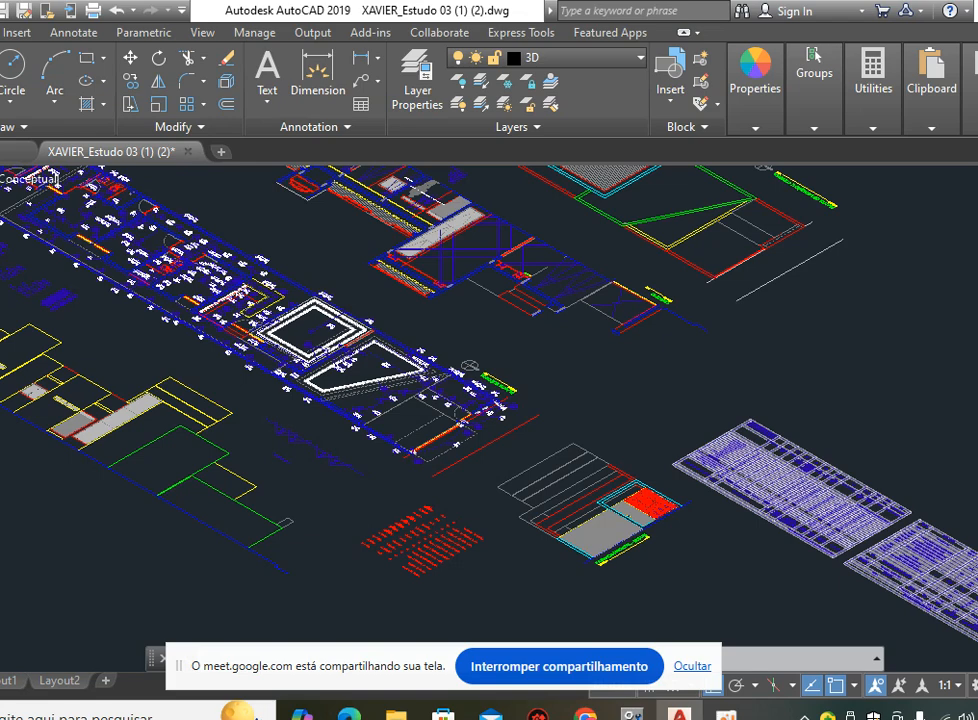
{"action": "scroll", "coordinate": [503, 446], "scroll_direction": "up", "scroll_amount": 2}
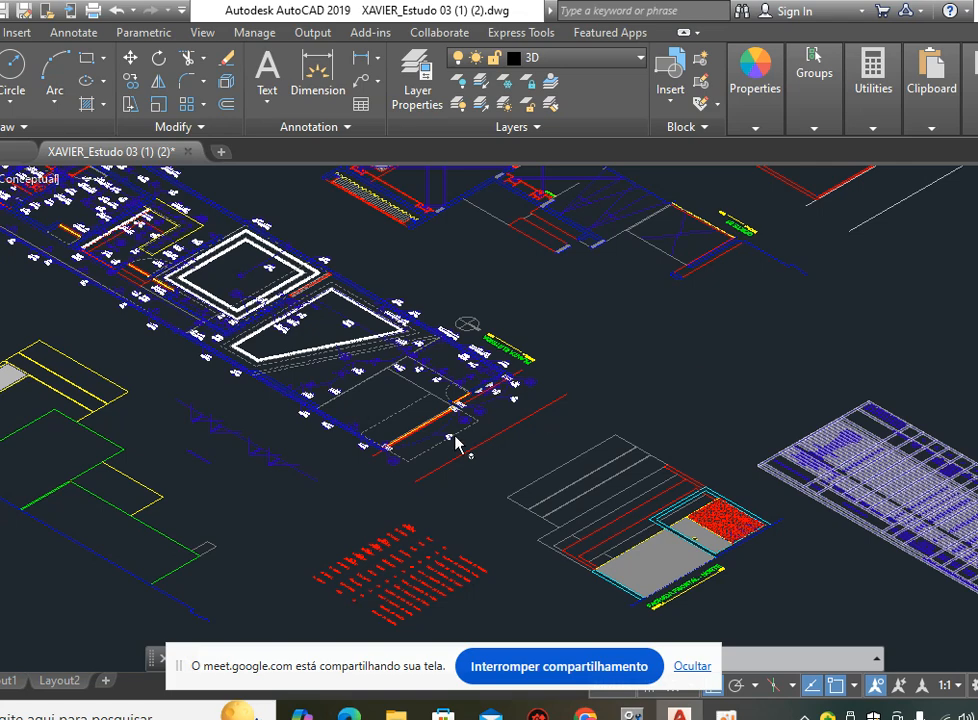
Show the front of PLANTA ELÉTRICA in the southwest isometric view with the 2D Wireframe visual style.
{"action": "scroll", "coordinate": [481, 428], "scroll_direction": "down", "scroll_amount": 5}
{"action": "scroll", "coordinate": [518, 463], "scroll_direction": "down", "scroll_amount": 5}
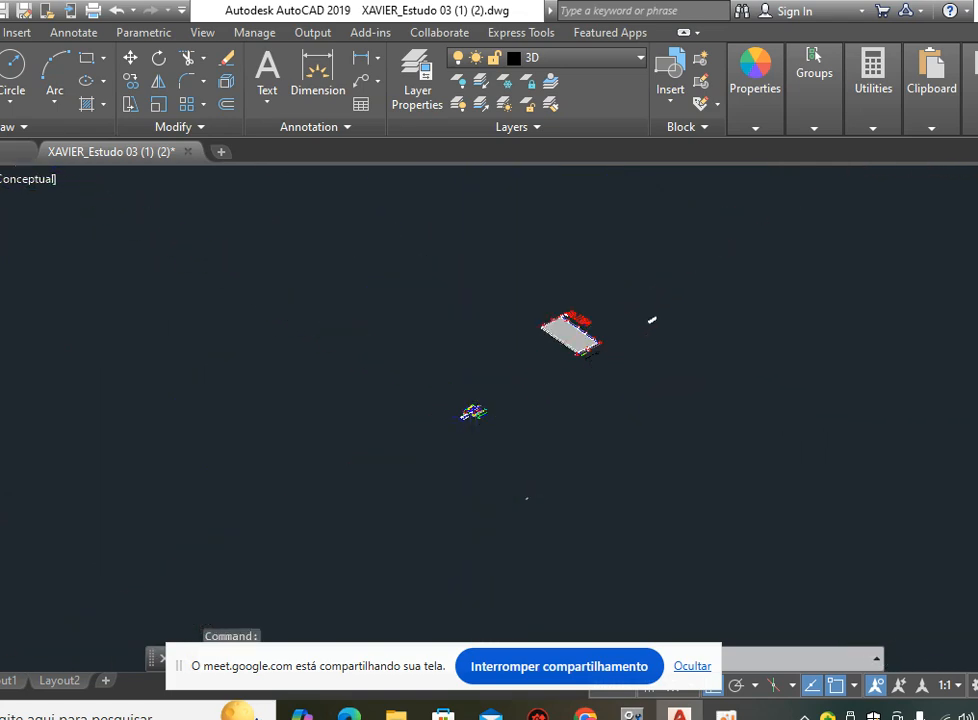
{"action": "scroll", "coordinate": [476, 410], "scroll_direction": "up", "scroll_amount": 6}
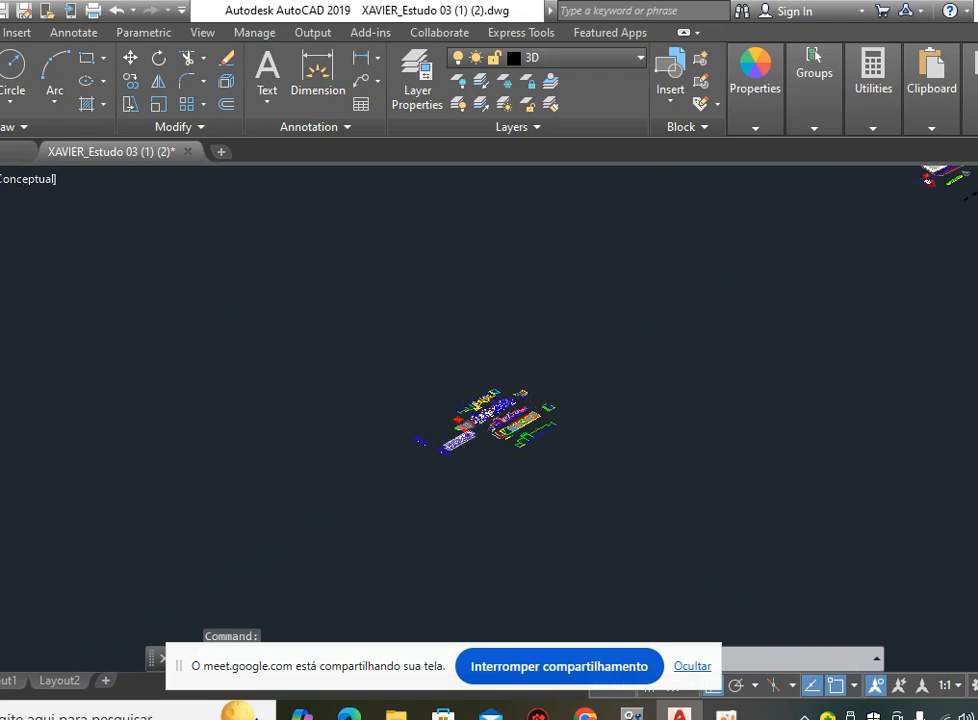
{"action": "scroll", "coordinate": [481, 378], "scroll_direction": "up", "scroll_amount": 6}
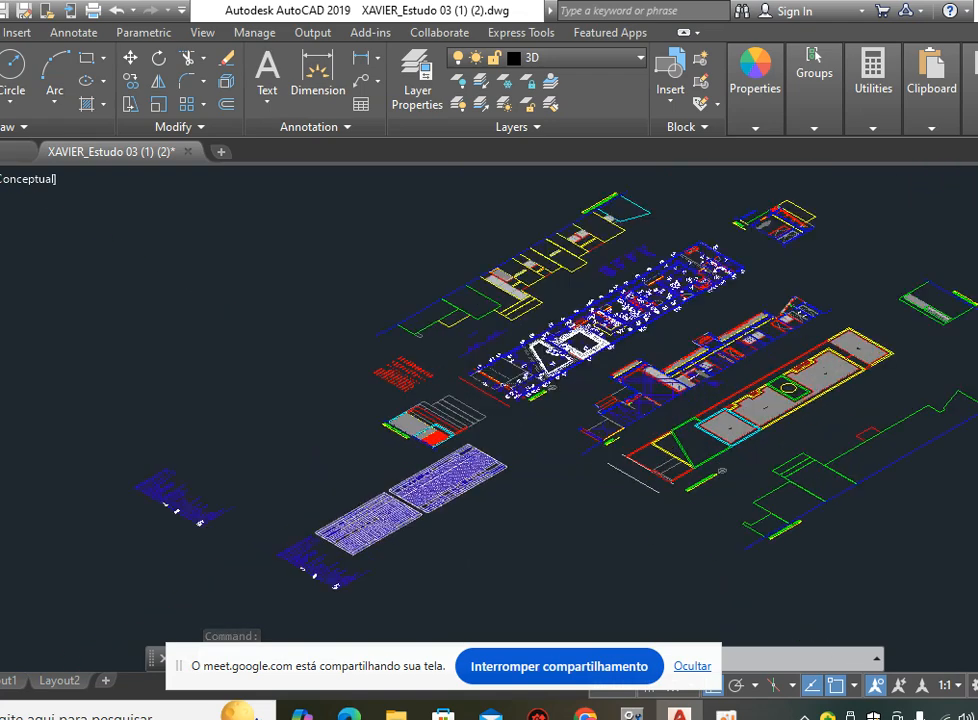
{"action": "scroll", "coordinate": [481, 380], "scroll_direction": "up", "scroll_amount": 8}
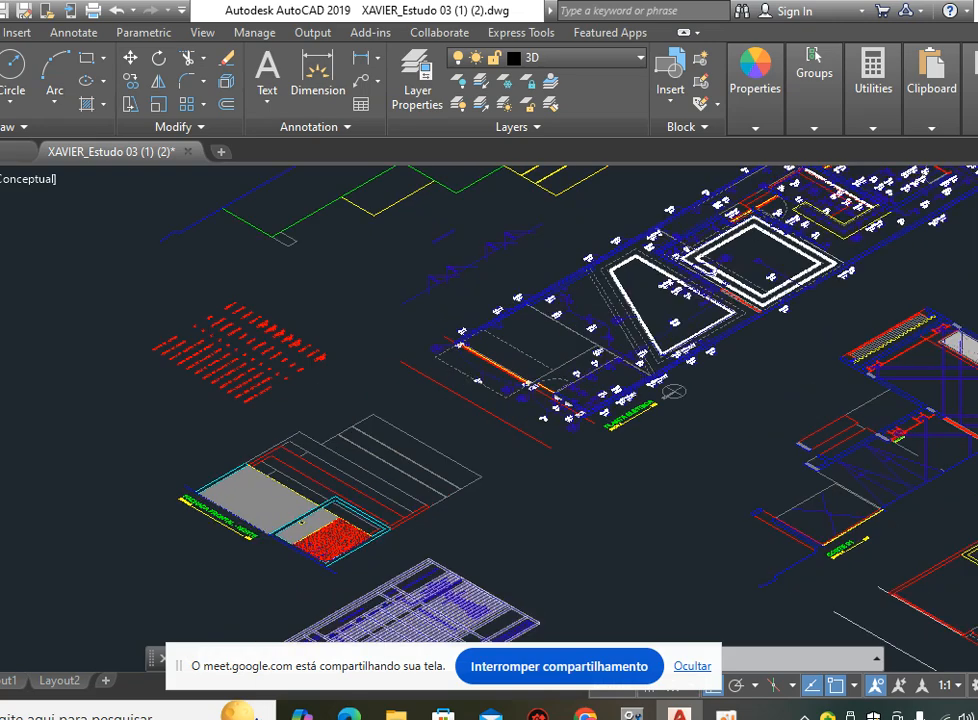
{"action": "scroll", "coordinate": [498, 394], "scroll_direction": "up", "scroll_amount": 2}
{"action": "middle_click_drag", "start_coordinate": [498, 395], "coordinate": [396, 410]}
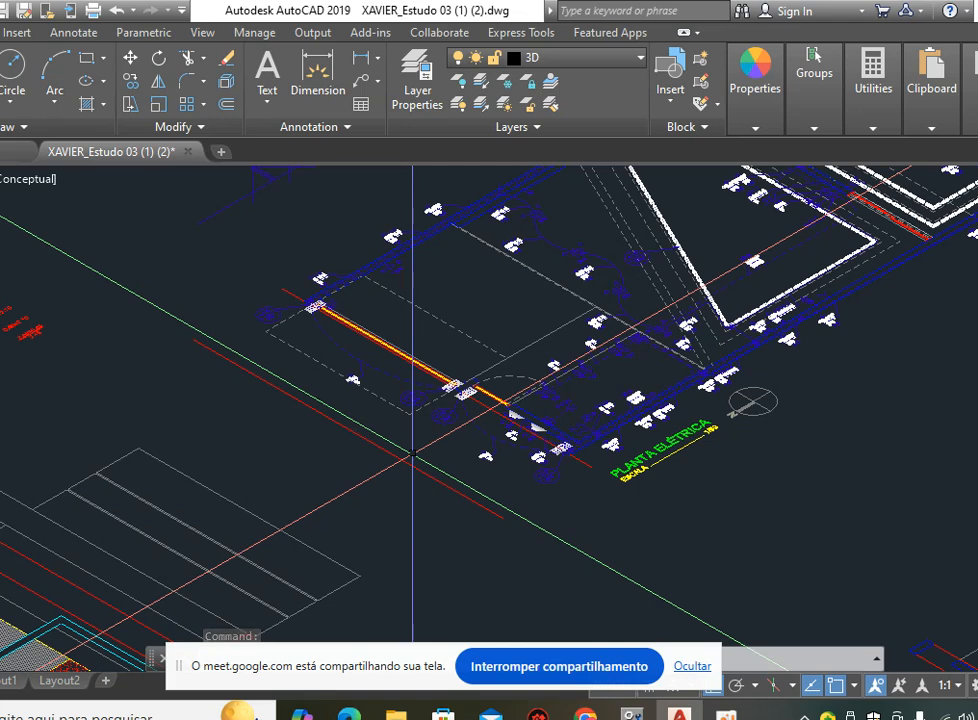
{"action": "left_click", "coordinate": [32, 189]}
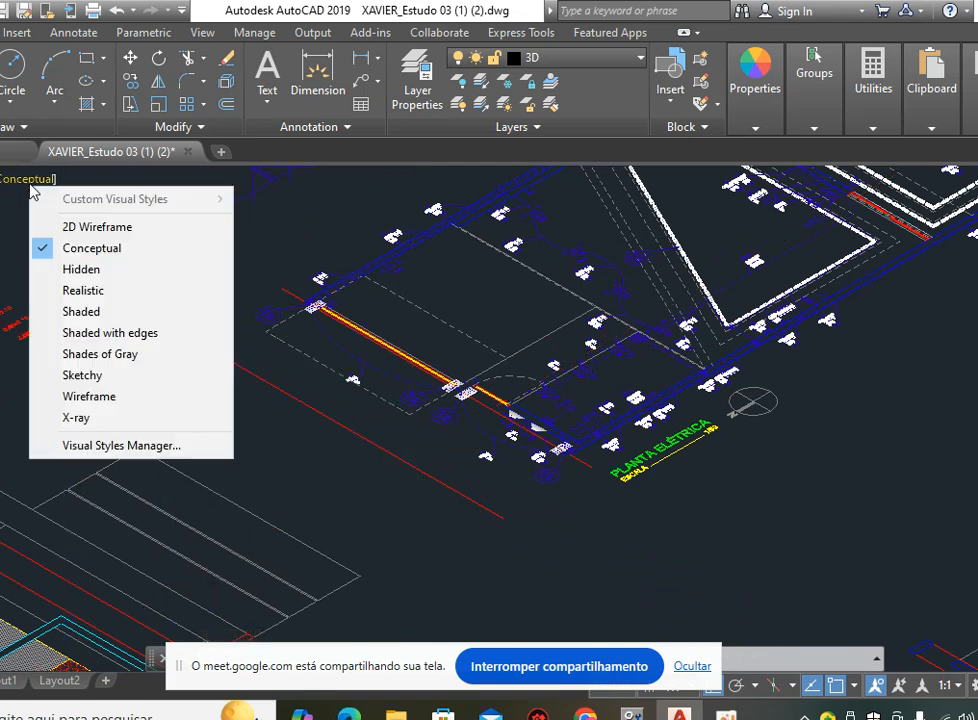
{"action": "left_click", "coordinate": [155, 228]}
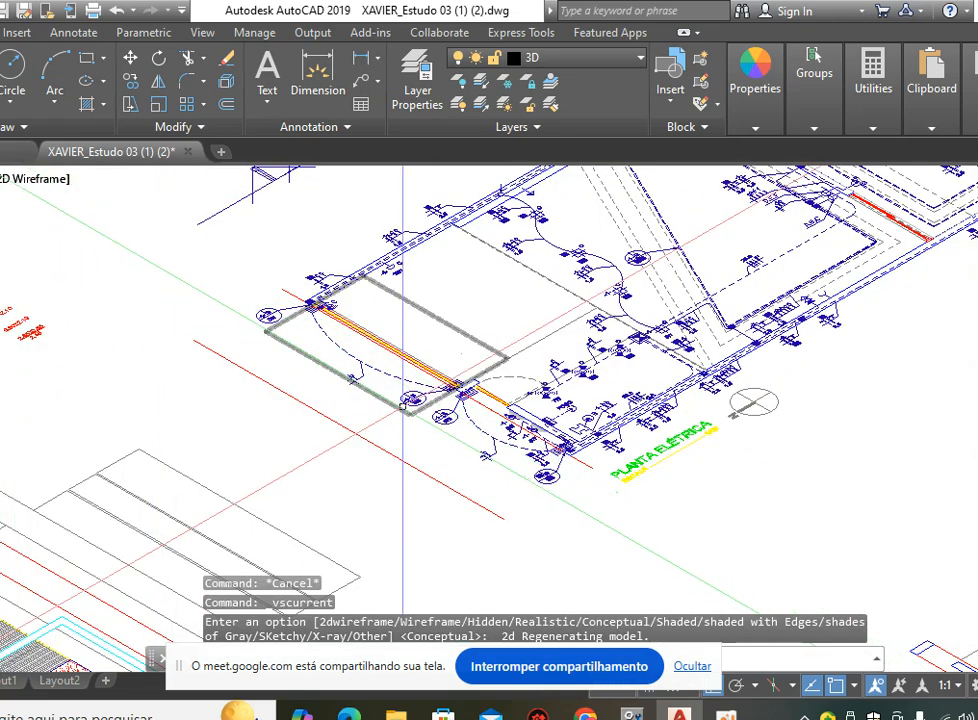
{"action": "middle_click_drag", "start_coordinate": [432, 445], "coordinate": [462, 447]}
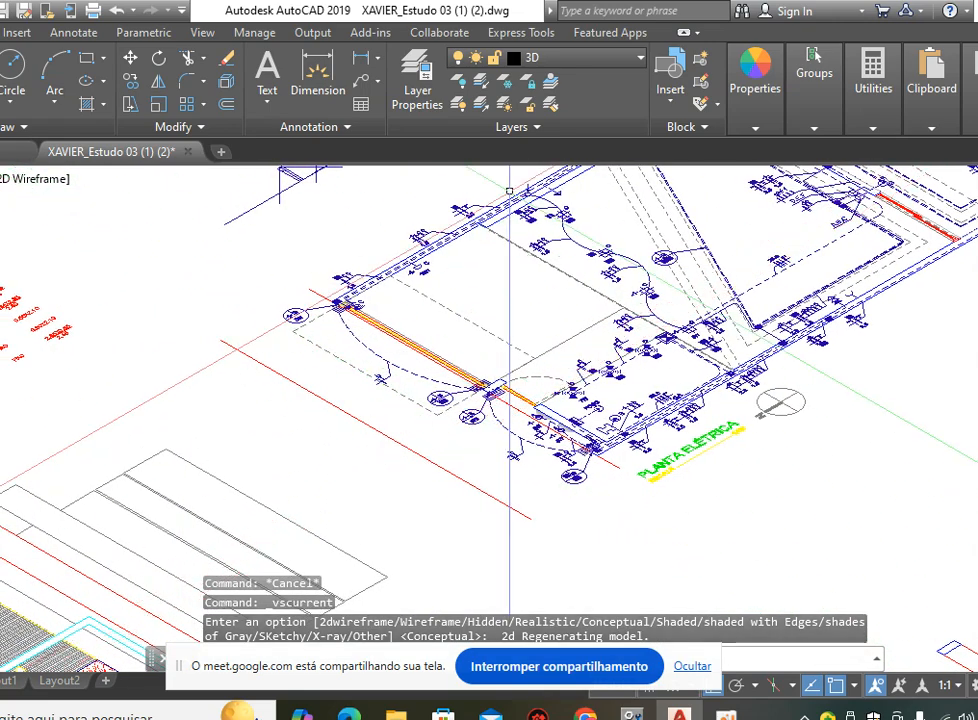
Thaw the Cotas layer and check the dimensions and access labels at the front of the electrical plan.
{"action": "left_click", "coordinate": [575, 60]}
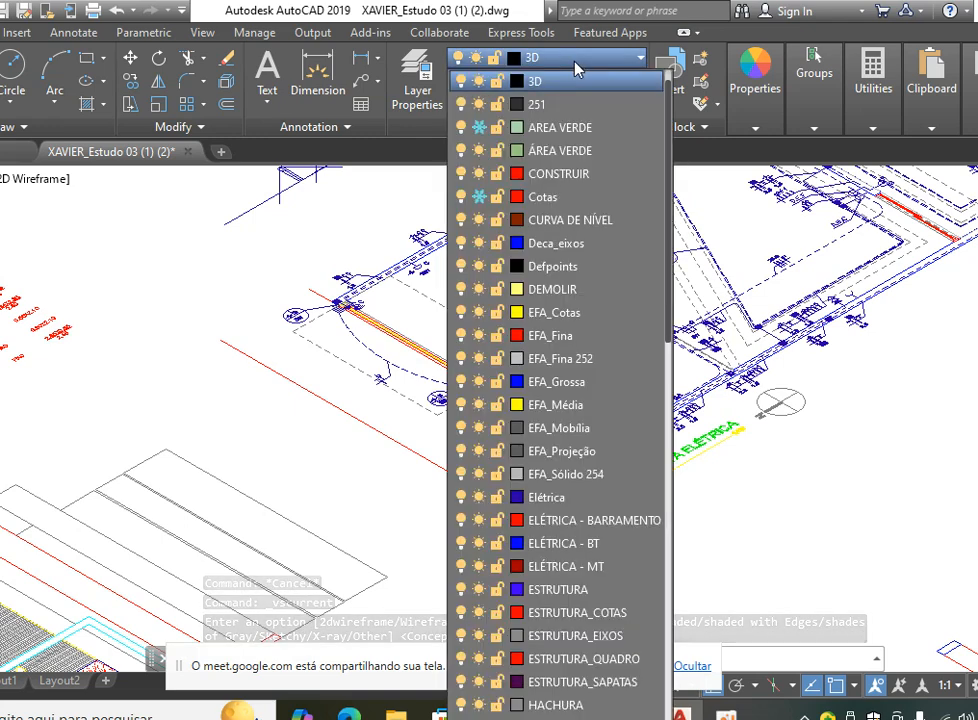
{"action": "left_click", "coordinate": [479, 198]}
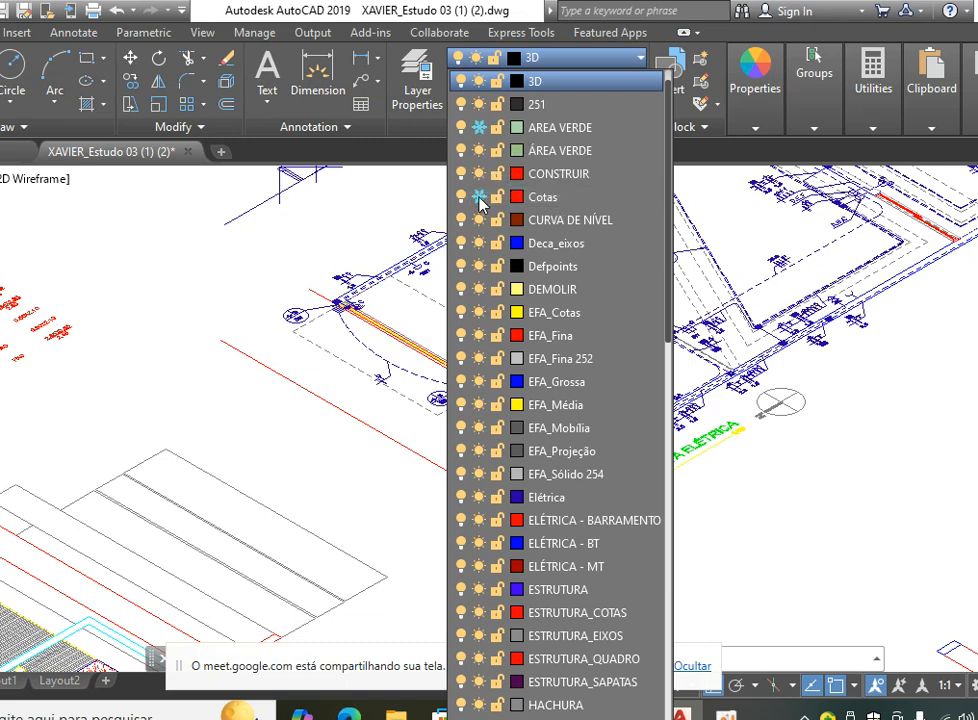
{"action": "left_click", "coordinate": [228, 279]}
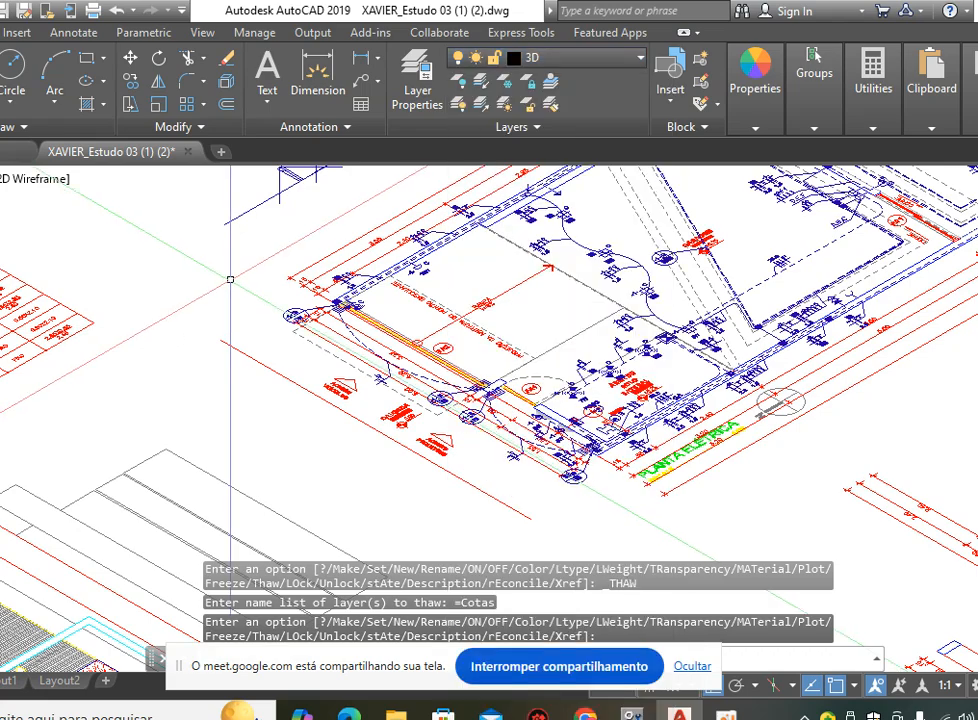
{"action": "scroll", "coordinate": [469, 438], "scroll_direction": "up", "scroll_amount": 3}
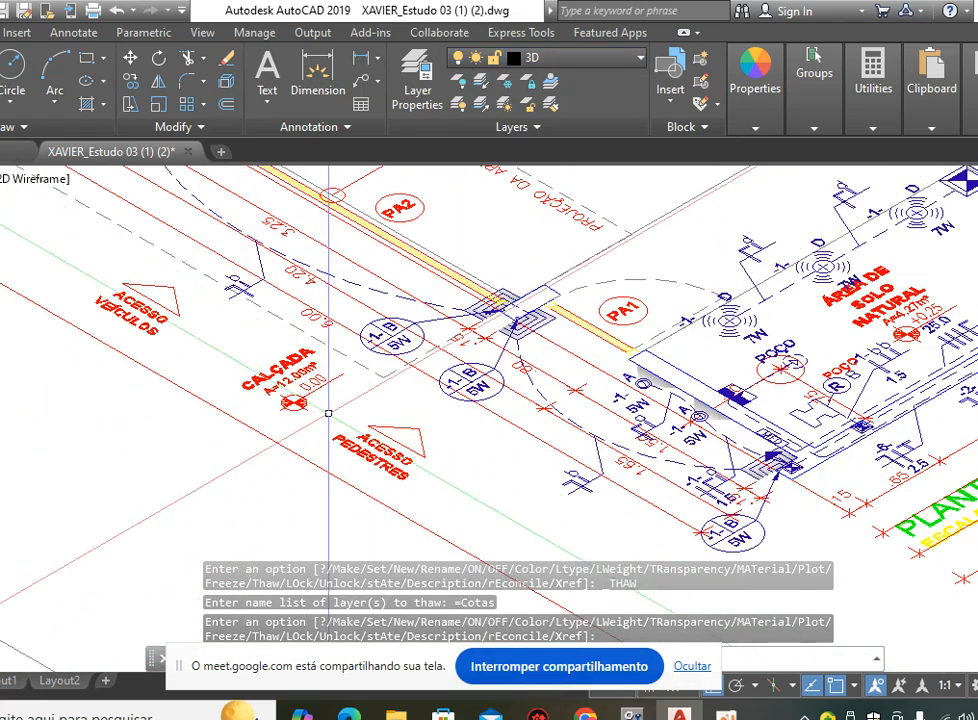
Examine the level marks and ramp slope from the sidewalk through the vehicle entrance to the garage on the electrical plan.
{"action": "middle_click_drag", "start_coordinate": [341, 390], "coordinate": [406, 432]}
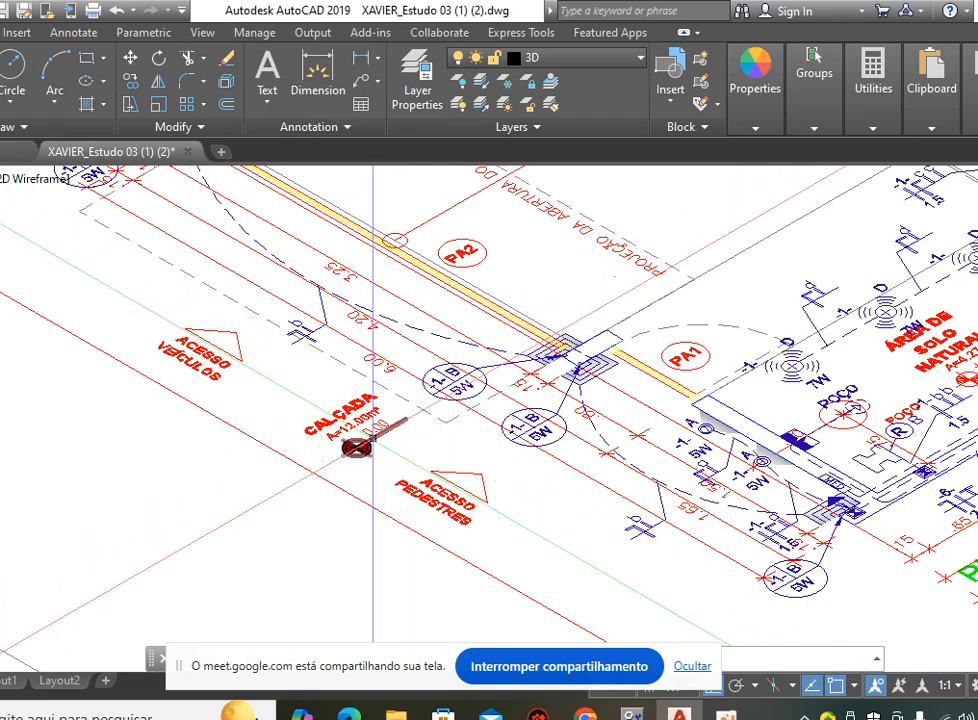
{"action": "scroll", "coordinate": [376, 430], "scroll_direction": "down", "scroll_amount": 2}
{"action": "middle_click_drag", "start_coordinate": [569, 308], "coordinate": [469, 349]}
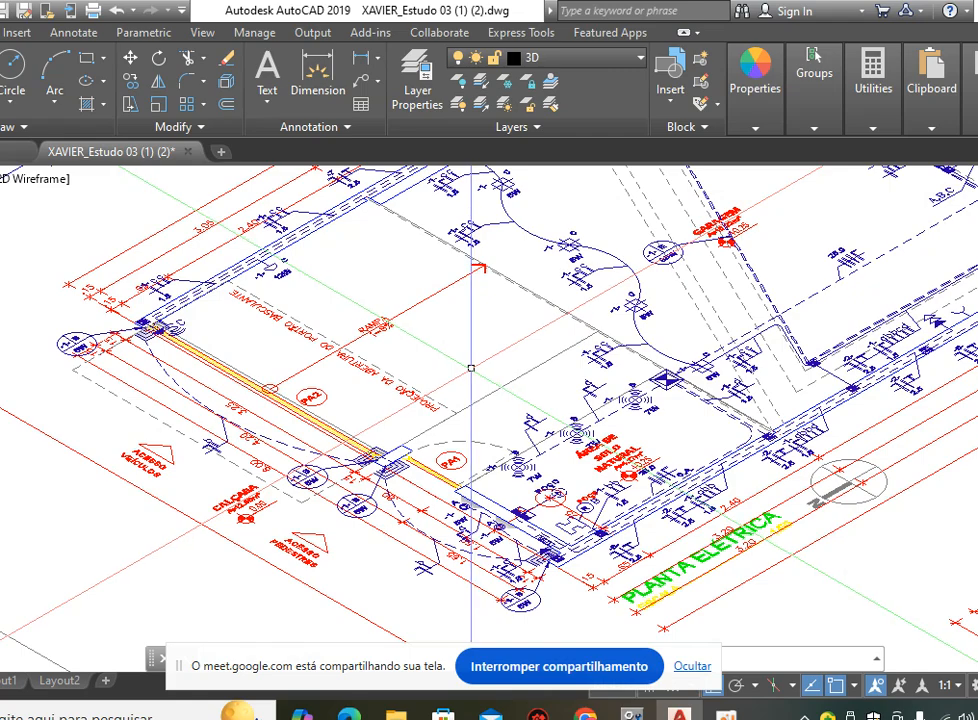
{"action": "scroll", "coordinate": [622, 360], "scroll_direction": "up", "scroll_amount": 4}
{"action": "scroll", "coordinate": [665, 320], "scroll_direction": "up", "scroll_amount": 2}
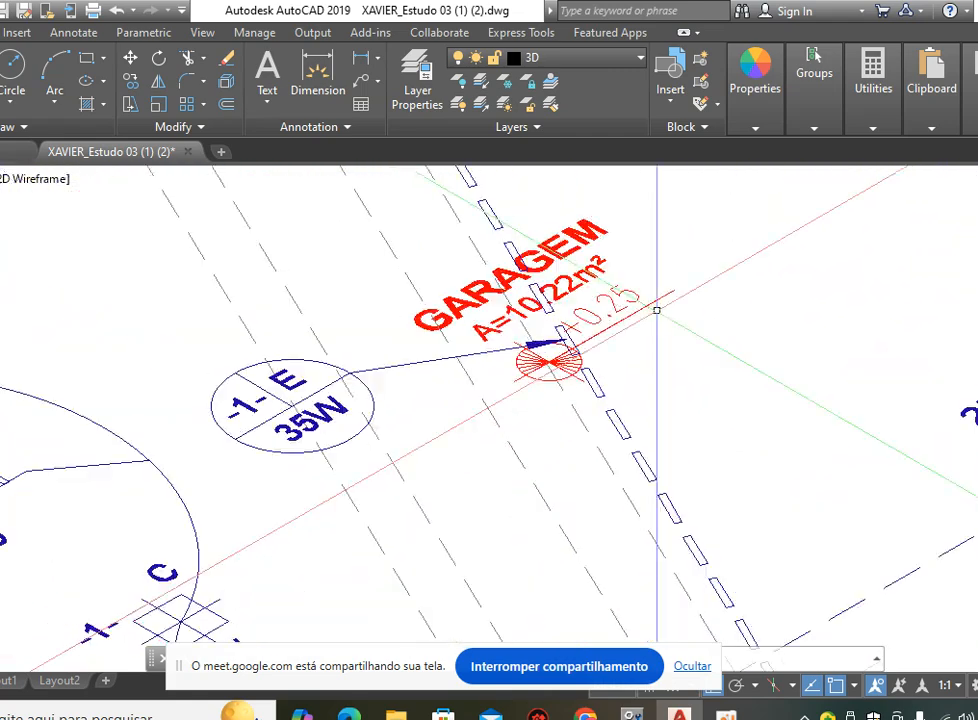
{"action": "scroll", "coordinate": [645, 314], "scroll_direction": "down", "scroll_amount": 4}
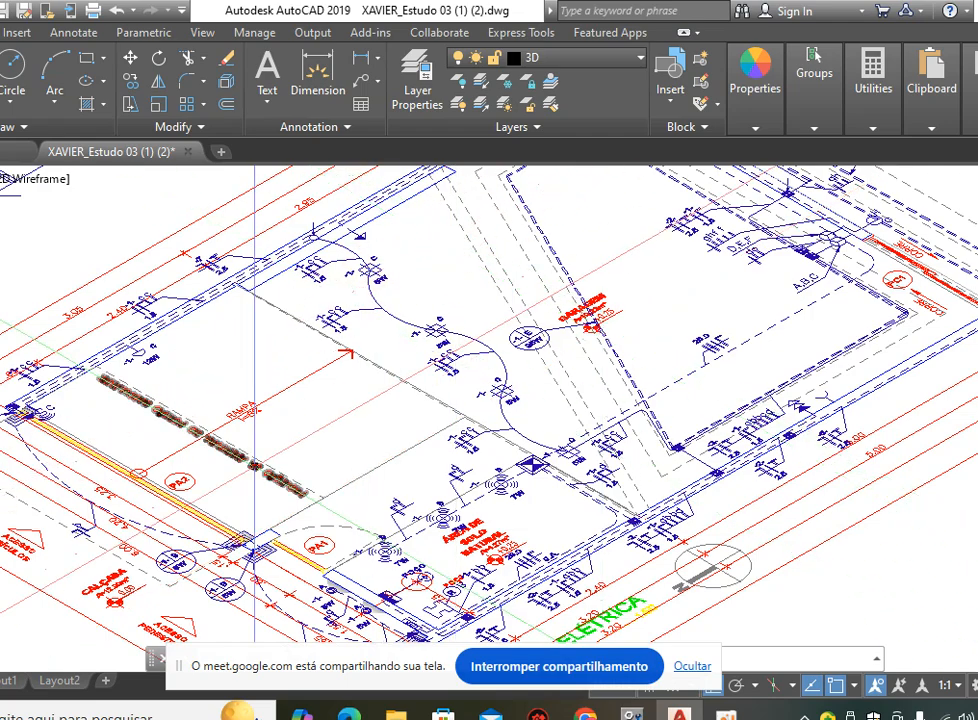
{"action": "middle_click_drag", "start_coordinate": [258, 470], "coordinate": [411, 415]}
{"action": "scroll", "coordinate": [335, 428], "scroll_direction": "up", "scroll_amount": 3}
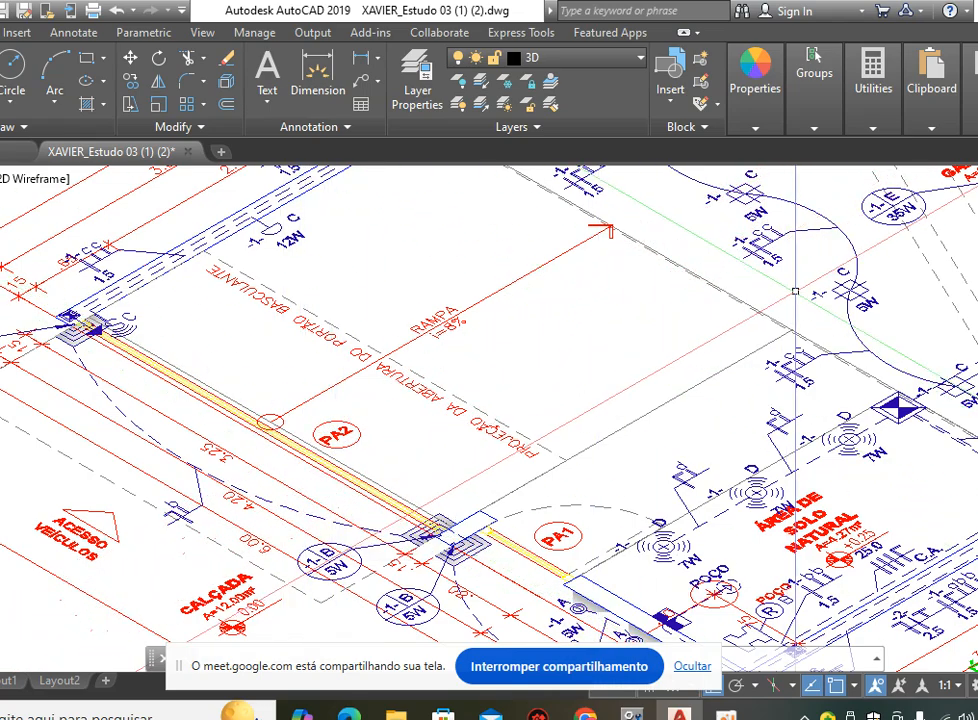
{"action": "middle_click_drag", "start_coordinate": [736, 349], "coordinate": [520, 465]}
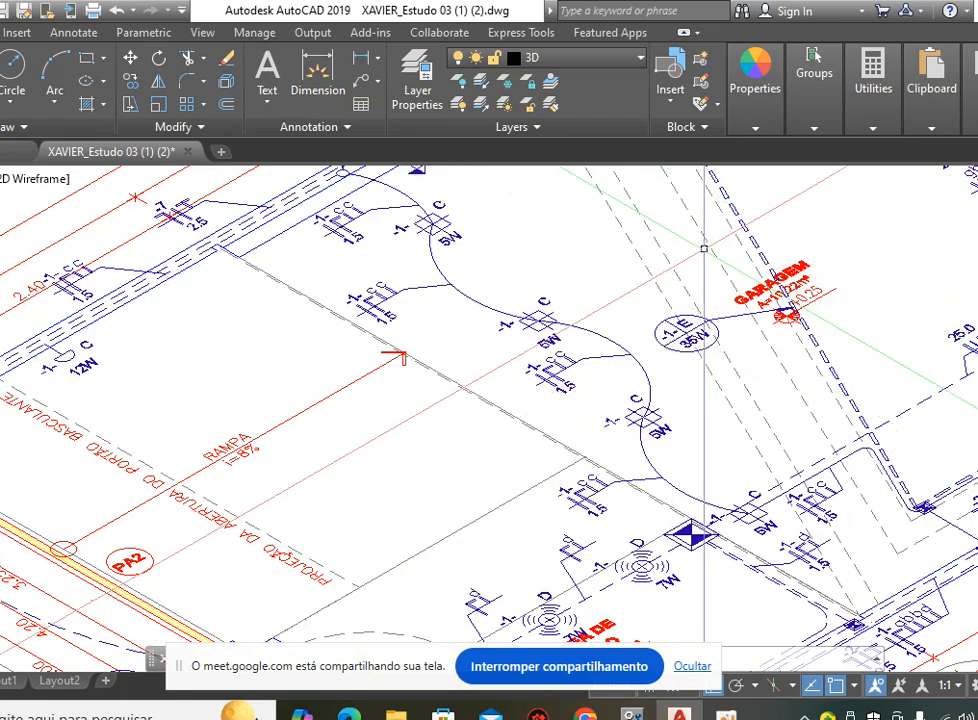
{"action": "scroll", "coordinate": [704, 250], "scroll_direction": "down", "scroll_amount": 2}
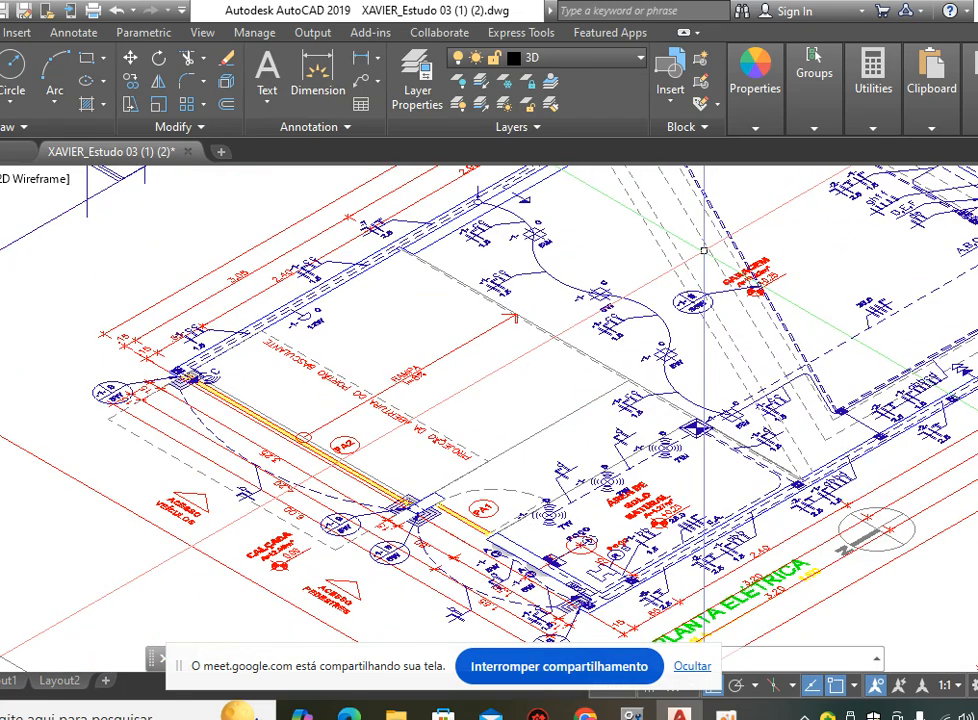
{"action": "mouse_move", "coordinate": [370, 430]}
{"action": "middle_mouse_down"}
{"action": "mouse_move", "coordinate": [421, 321]}
{"action": "mouse_move", "coordinate": [490, 290]}
{"action": "middle_mouse_up"}
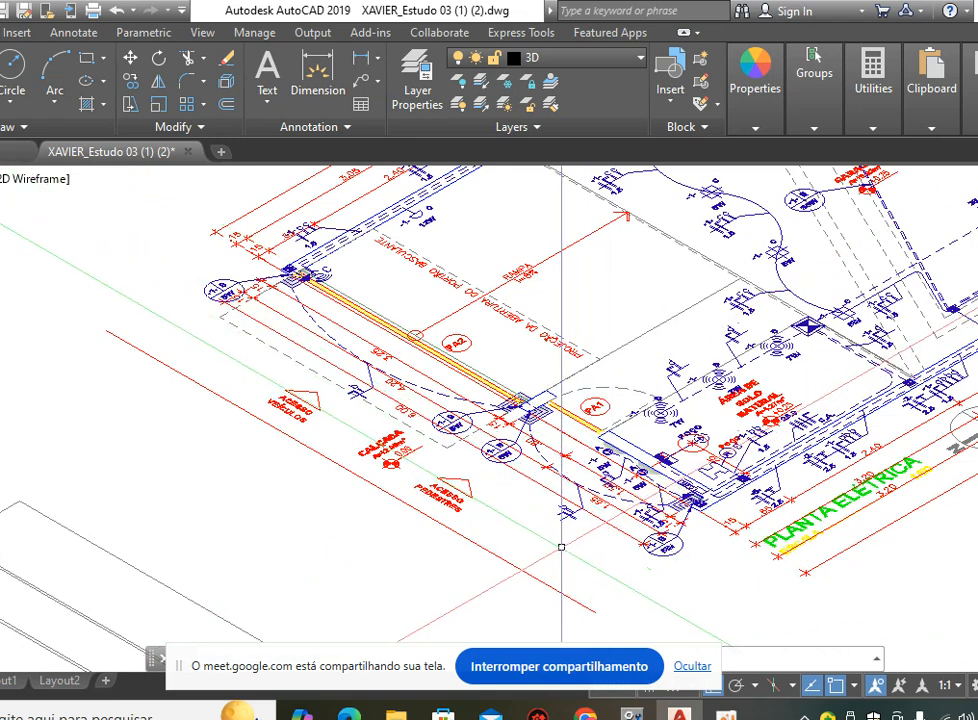
{"action": "type", "text": "l"}
{"action": "key", "text": "Return"}
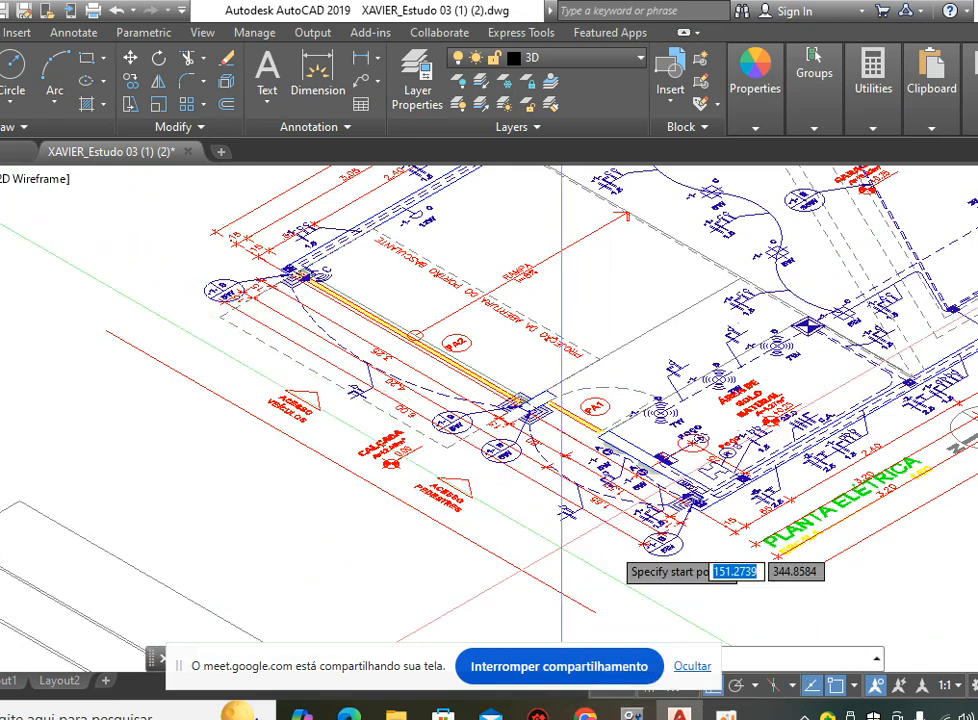
{"action": "key", "text": "Escape"}
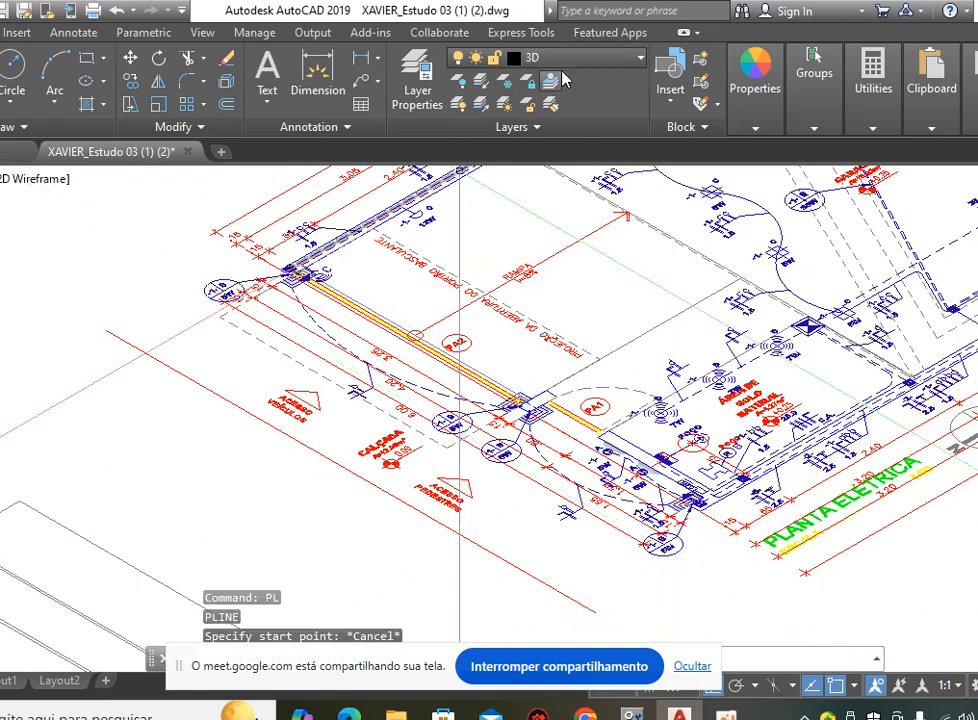
Freeze the Cotas layer to hide the dimensions and labels on the electrical plan.
{"action": "left_click", "coordinate": [588, 60]}
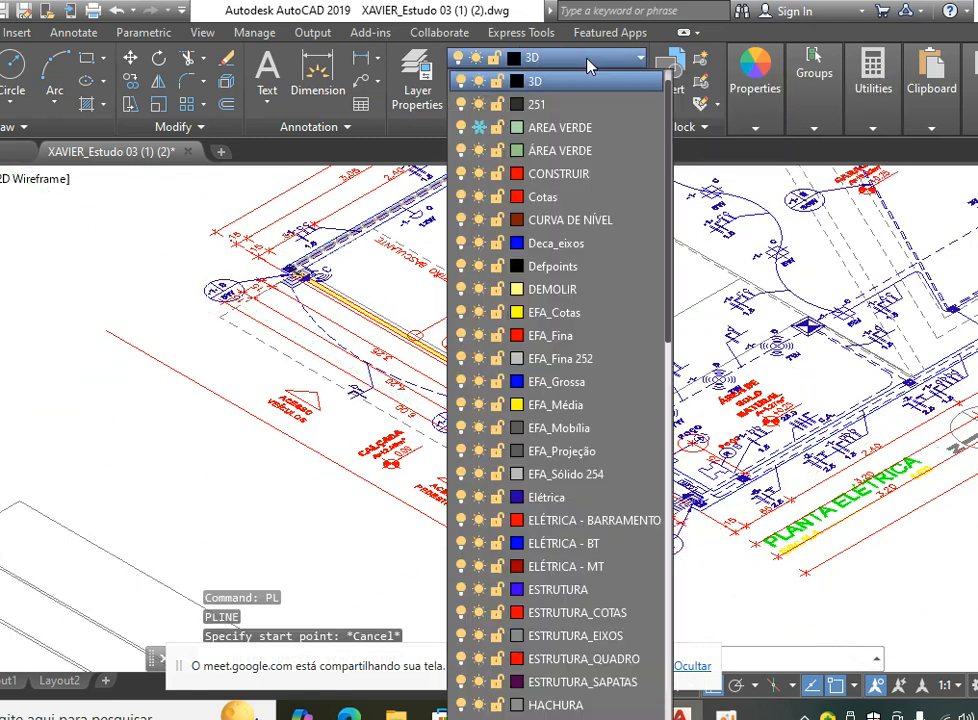
{"action": "left_click", "coordinate": [478, 197]}
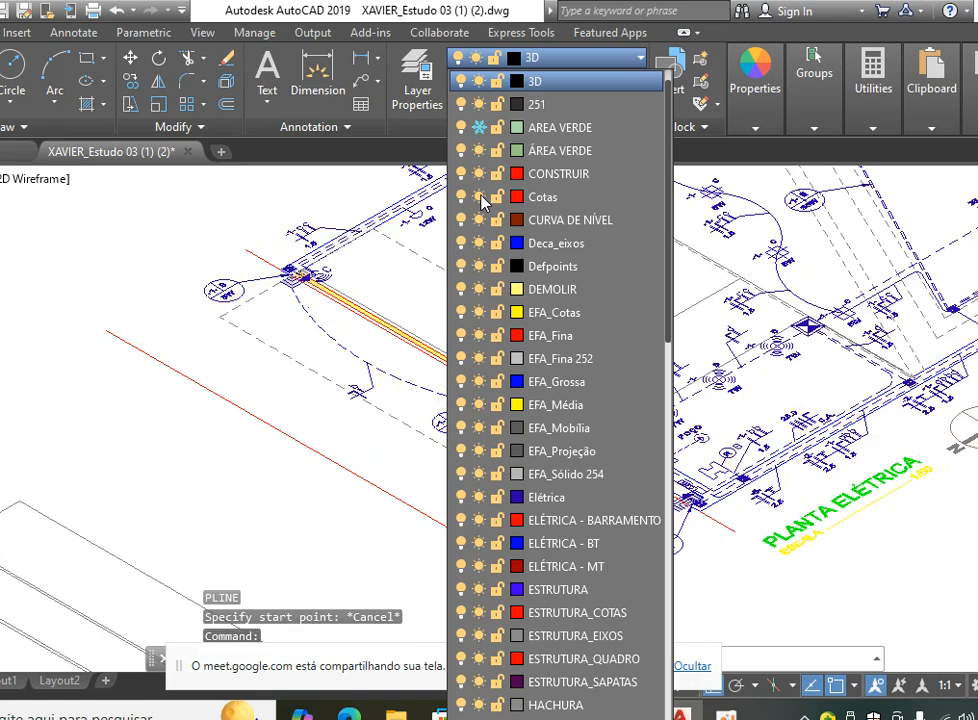
{"action": "left_click", "coordinate": [381, 276]}
{"action": "middle_click_drag", "start_coordinate": [353, 290], "coordinate": [321, 283]}
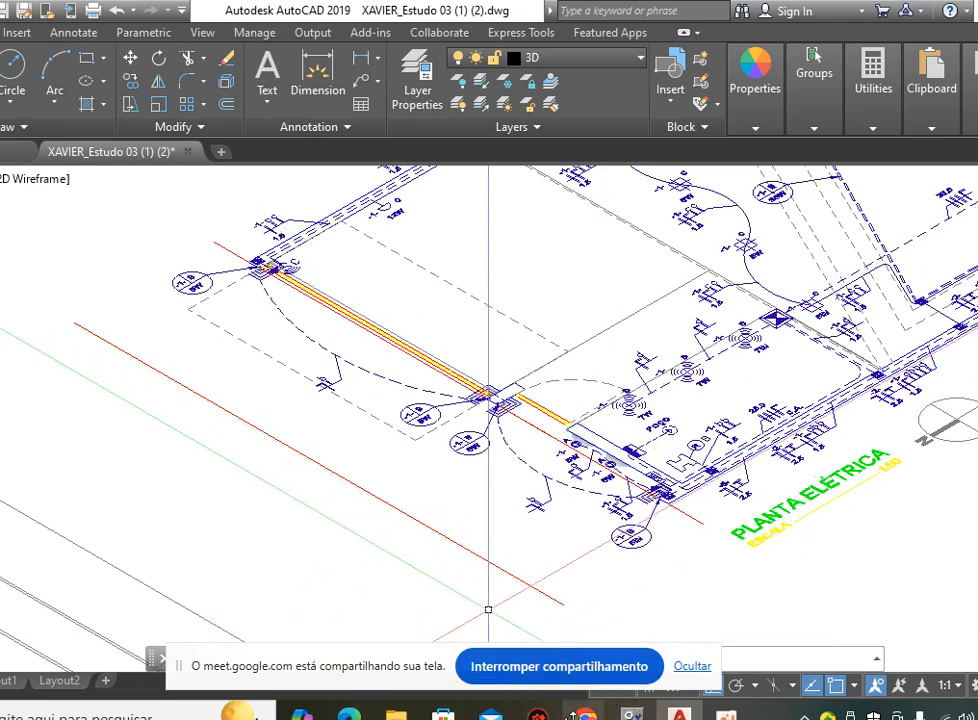
Switch to Google Meet, dismiss the call time-limit notice, move the screen-sharing bar clear of the call controls and return to AutoCAD.
{"action": "mouse_move", "coordinate": [585, 715]}
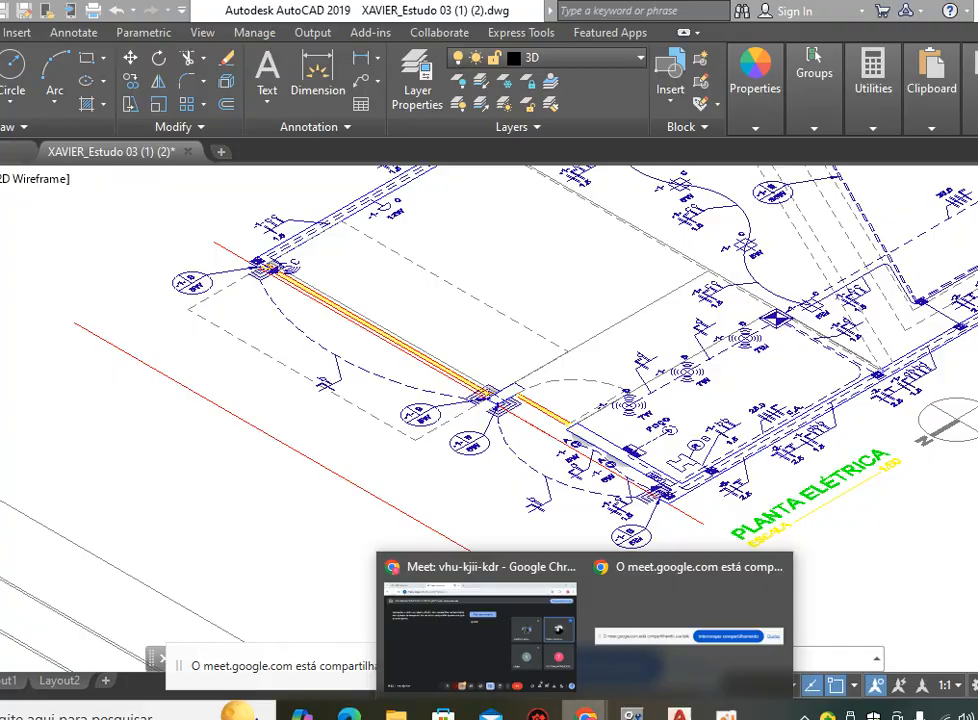
{"action": "left_click", "coordinate": [435, 655]}
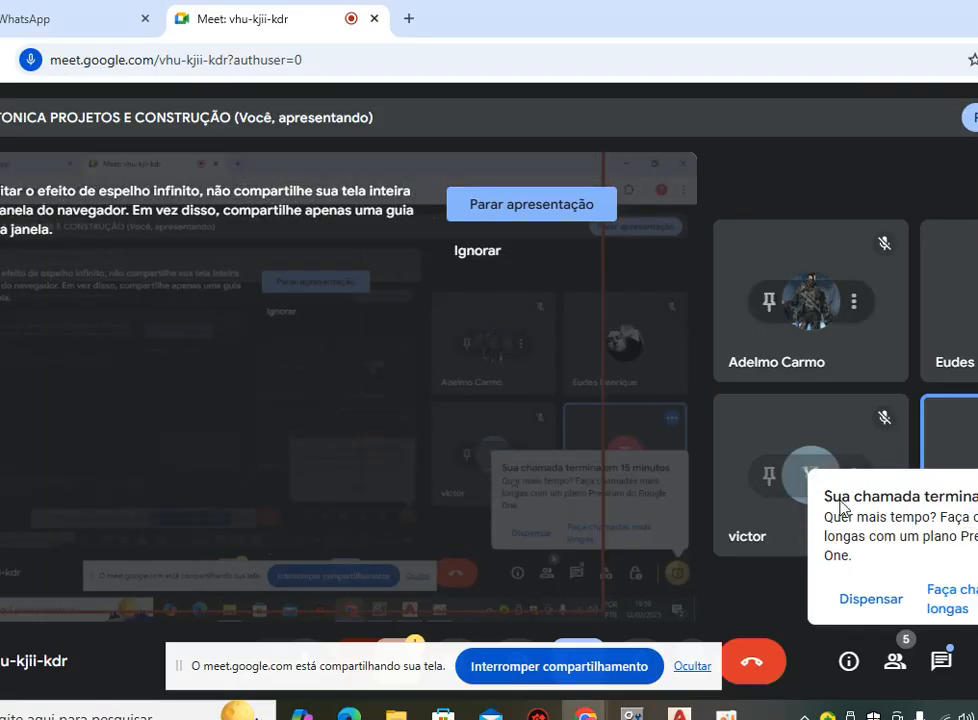
{"action": "left_click", "coordinate": [870, 598]}
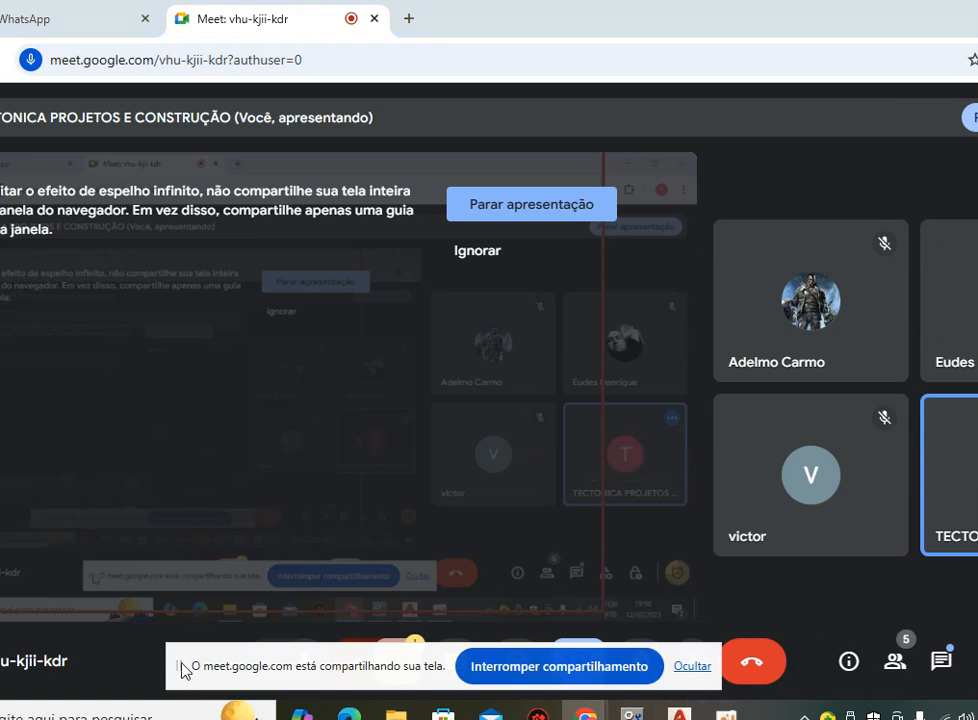
{"action": "left_click_drag", "start_coordinate": [181, 672], "coordinate": [233, 648]}
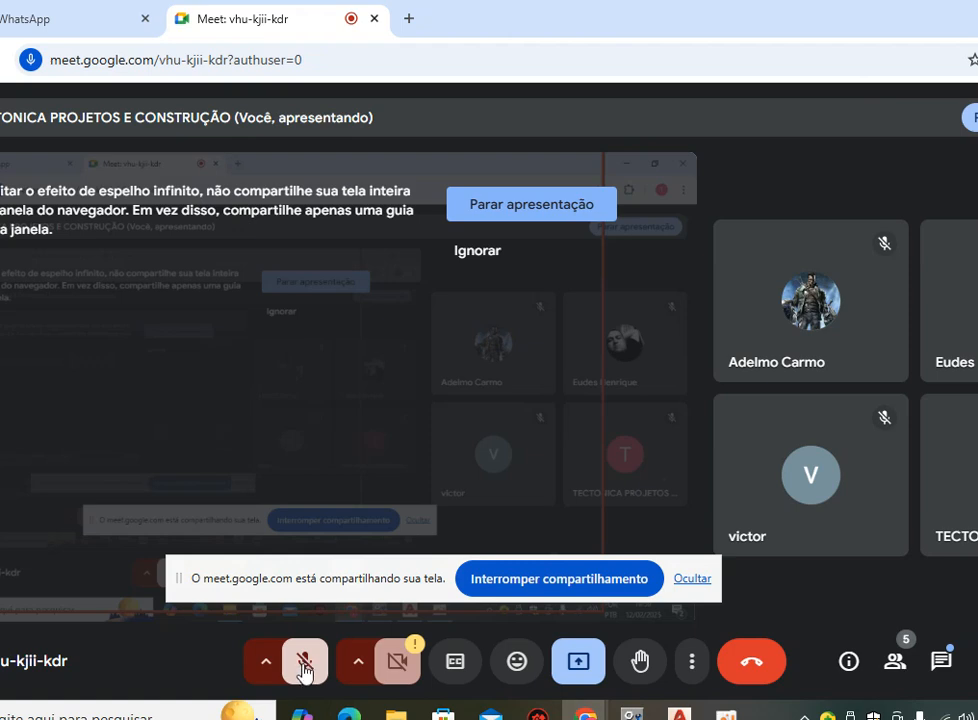
{"action": "left_click_drag", "start_coordinate": [180, 585], "coordinate": [199, 624]}
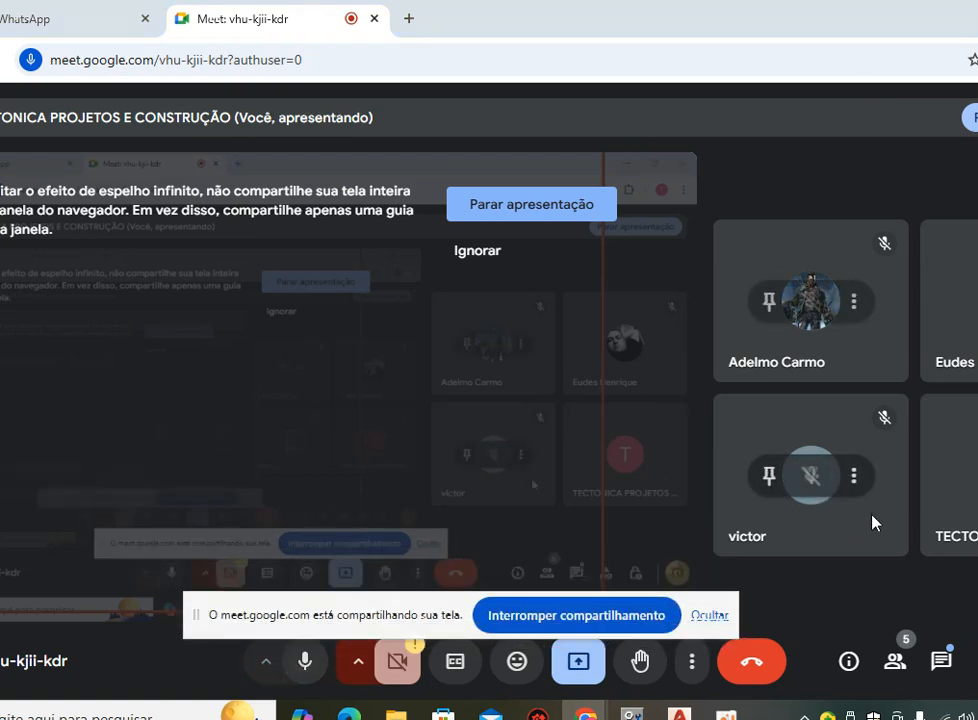
{"action": "left_click", "coordinate": [679, 712]}
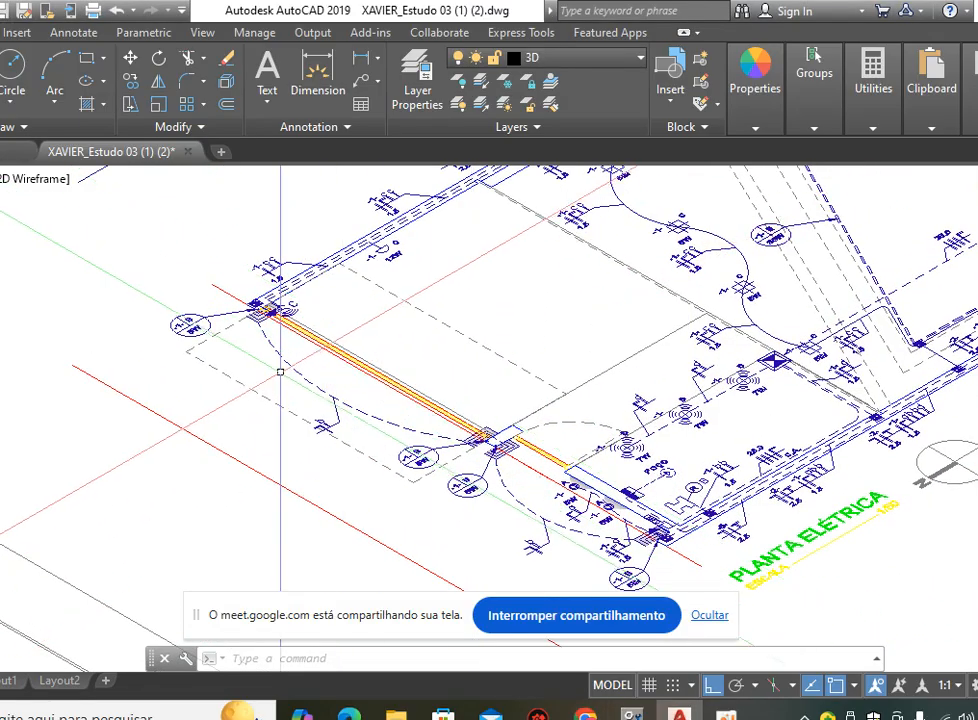
Start a polyline at the outer end of the red front line, with a 0.65 first segment to the side wall's inner face.
{"action": "scroll", "coordinate": [476, 399], "scroll_direction": "up", "scroll_amount": 5}
{"action": "scroll", "coordinate": [280, 243], "scroll_direction": "down", "scroll_amount": 5}
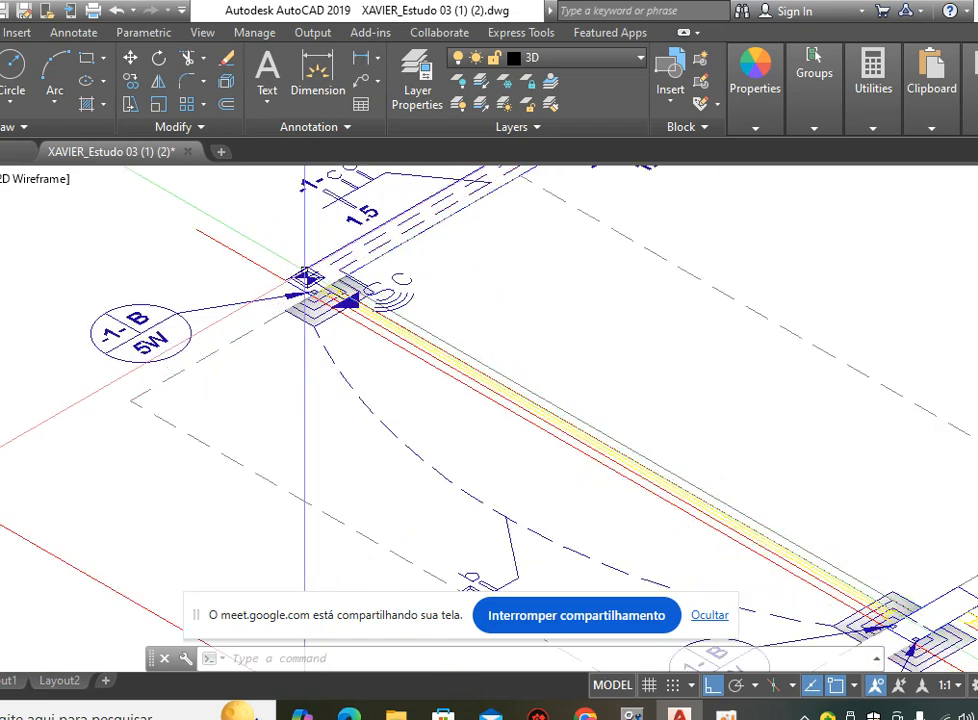
{"action": "middle_click_drag", "start_coordinate": [618, 454], "coordinate": [314, 284]}
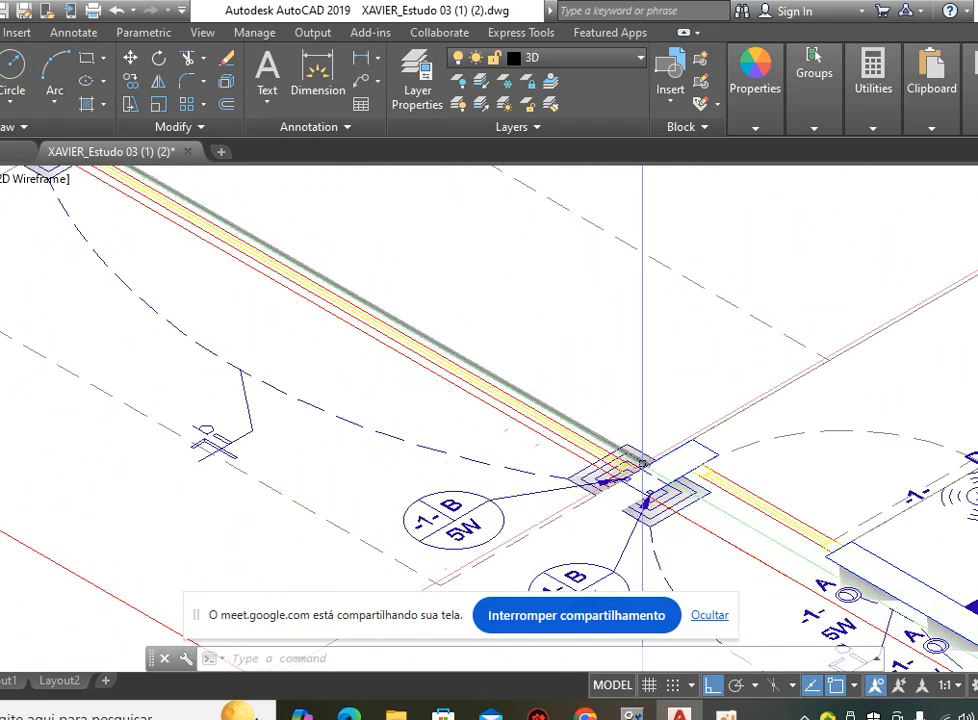
{"action": "scroll", "coordinate": [578, 487], "scroll_direction": "down", "scroll_amount": 5}
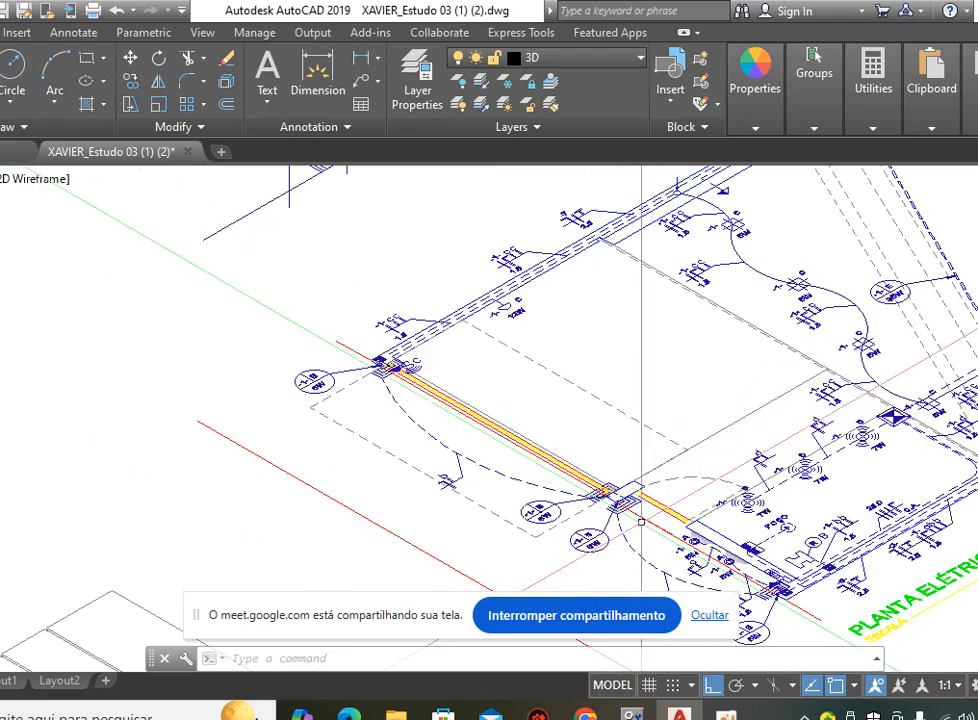
{"action": "scroll", "coordinate": [610, 508], "scroll_direction": "up", "scroll_amount": 7}
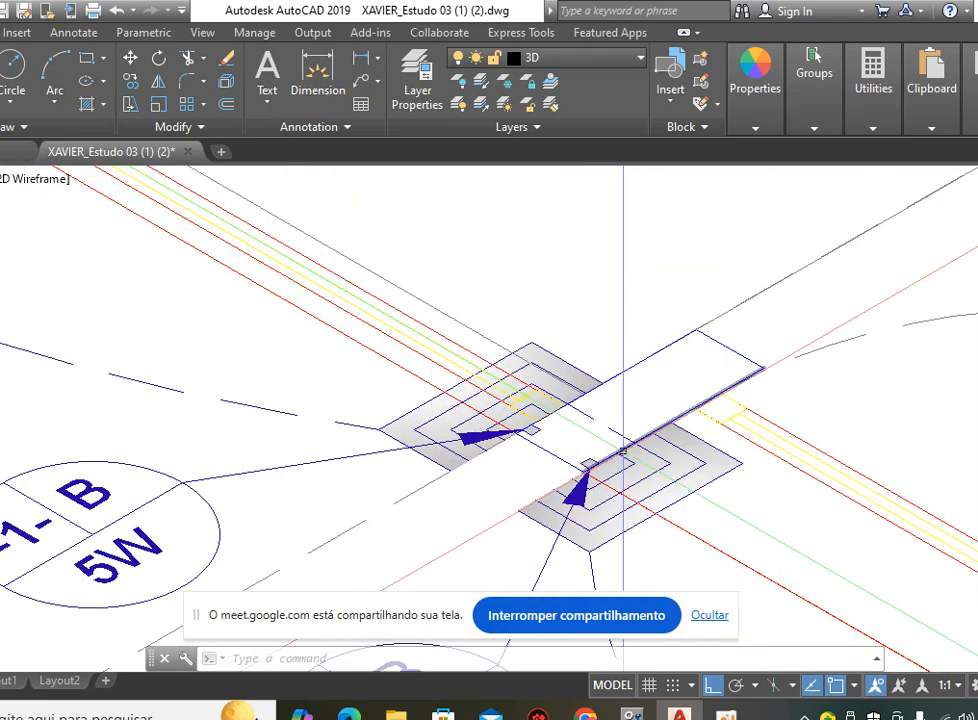
{"action": "scroll", "coordinate": [565, 456], "scroll_direction": "down", "scroll_amount": 5}
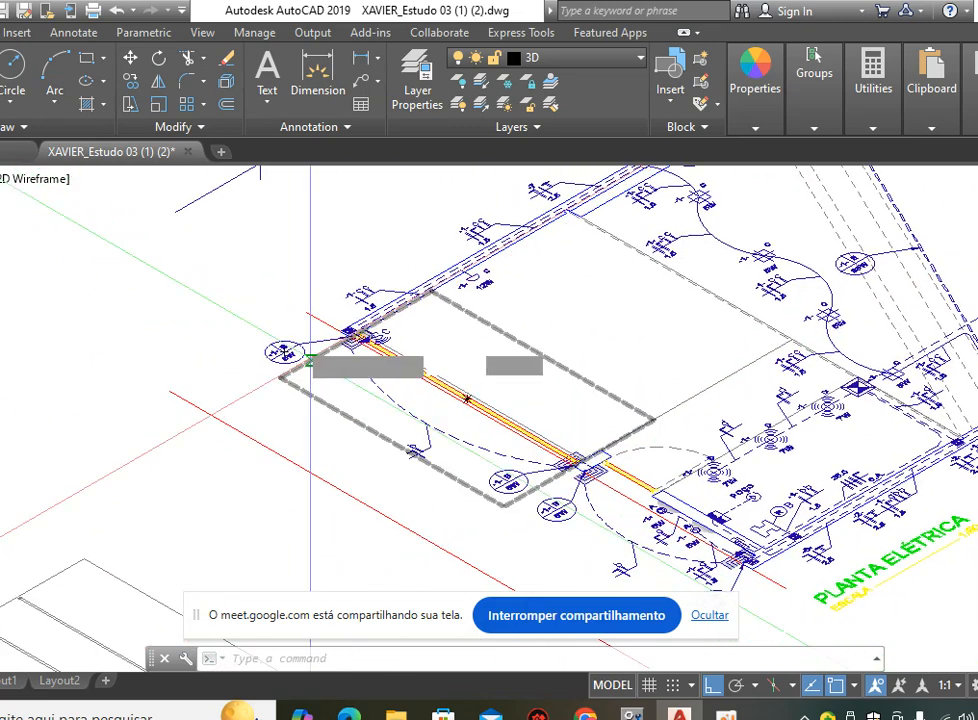
{"action": "type", "text": "pl"}
{"action": "key", "text": "Return"}
{"action": "scroll", "coordinate": [300, 340], "scroll_direction": "up", "scroll_amount": 6}
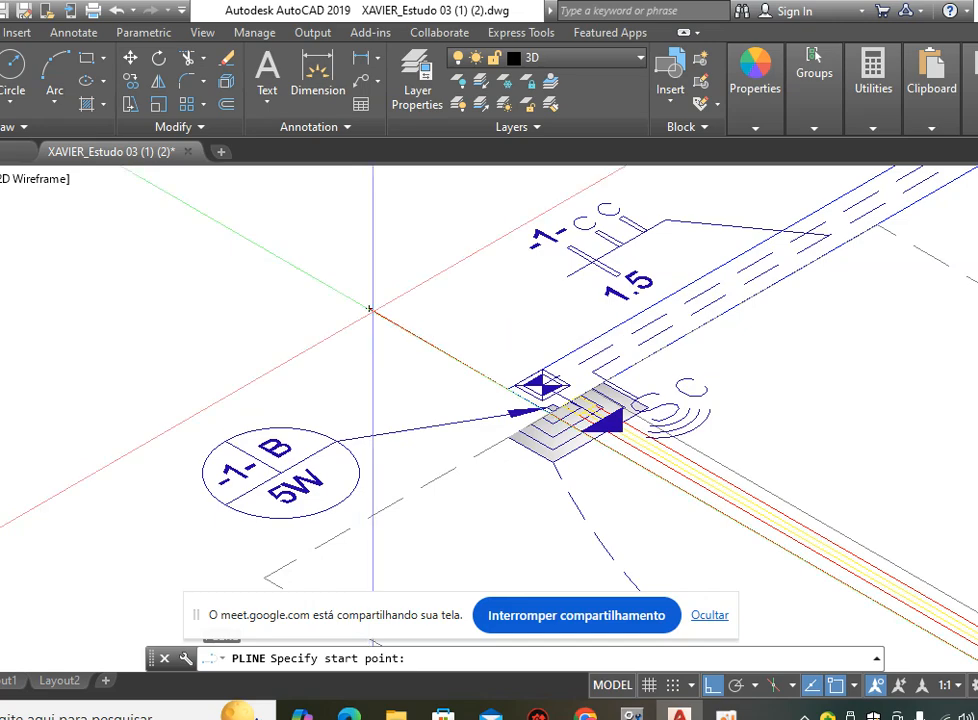
{"action": "left_click", "coordinate": [368, 308]}
{"action": "scroll", "coordinate": [547, 425], "scroll_direction": "up", "scroll_amount": 3}
{"action": "scroll", "coordinate": [547, 425], "scroll_direction": "up", "scroll_amount": 3}
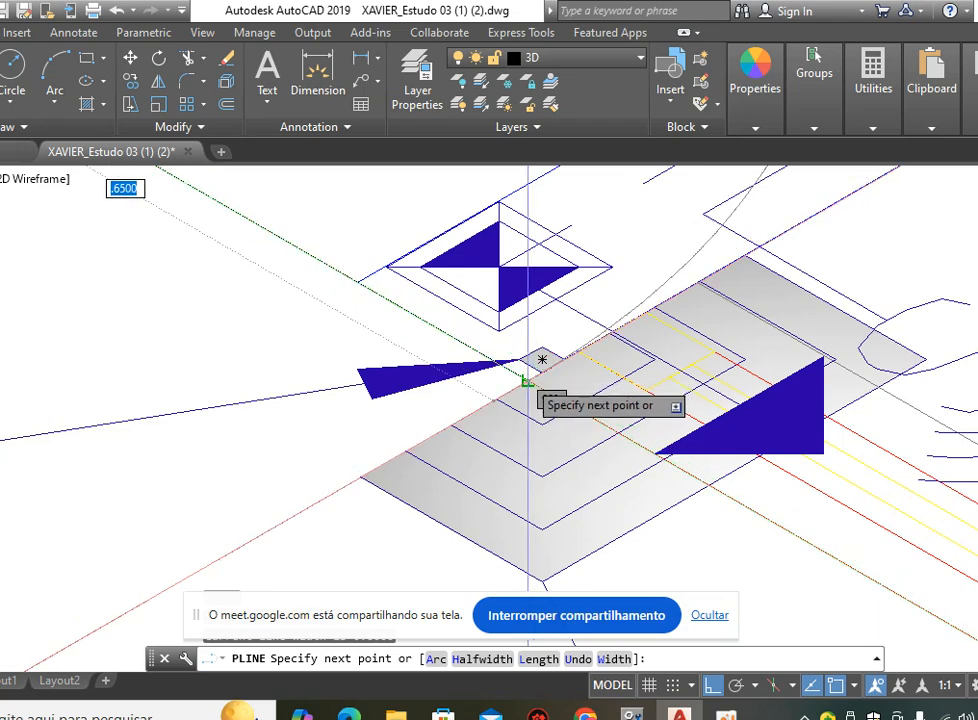
Continue the polyline along the side wall's inner face to the line just behind the vehicle gate.
{"action": "mouse_move", "coordinate": [718, 314]}
{"action": "middle_mouse_down"}
{"action": "mouse_move", "coordinate": [354, 273]}
{"action": "mouse_move", "coordinate": [204, 240]}
{"action": "middle_mouse_up"}
{"action": "scroll", "coordinate": [204, 240], "scroll_direction": "down", "scroll_amount": 3}
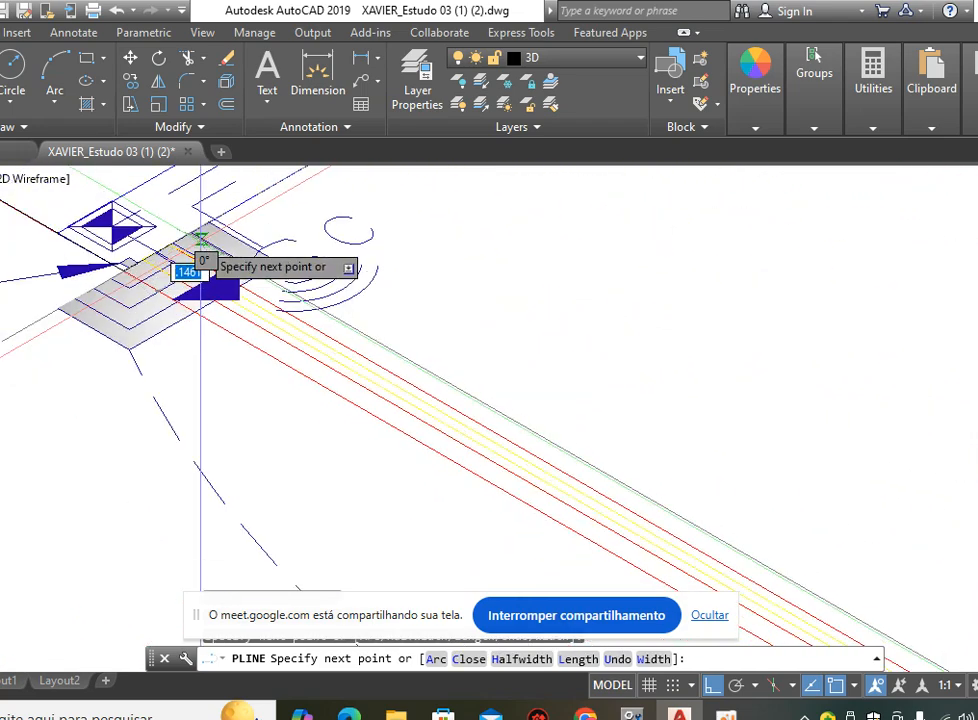
{"action": "scroll", "coordinate": [212, 247], "scroll_direction": "up", "scroll_amount": 4}
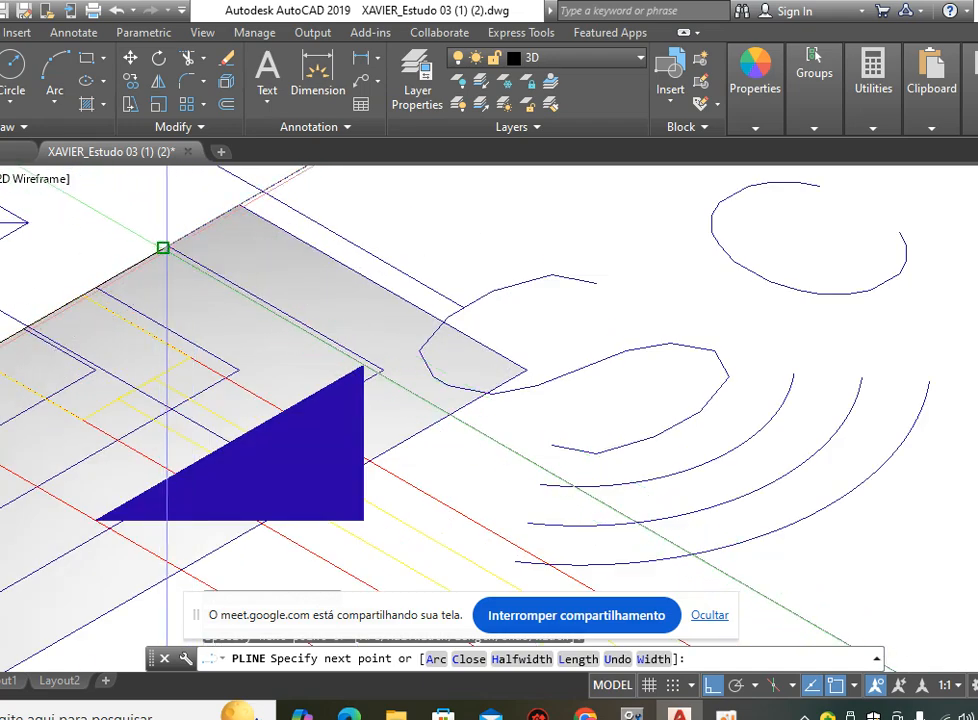
{"action": "scroll", "coordinate": [164, 247], "scroll_direction": "down", "scroll_amount": 4}
{"action": "scroll", "coordinate": [332, 354], "scroll_direction": "up", "scroll_amount": 3}
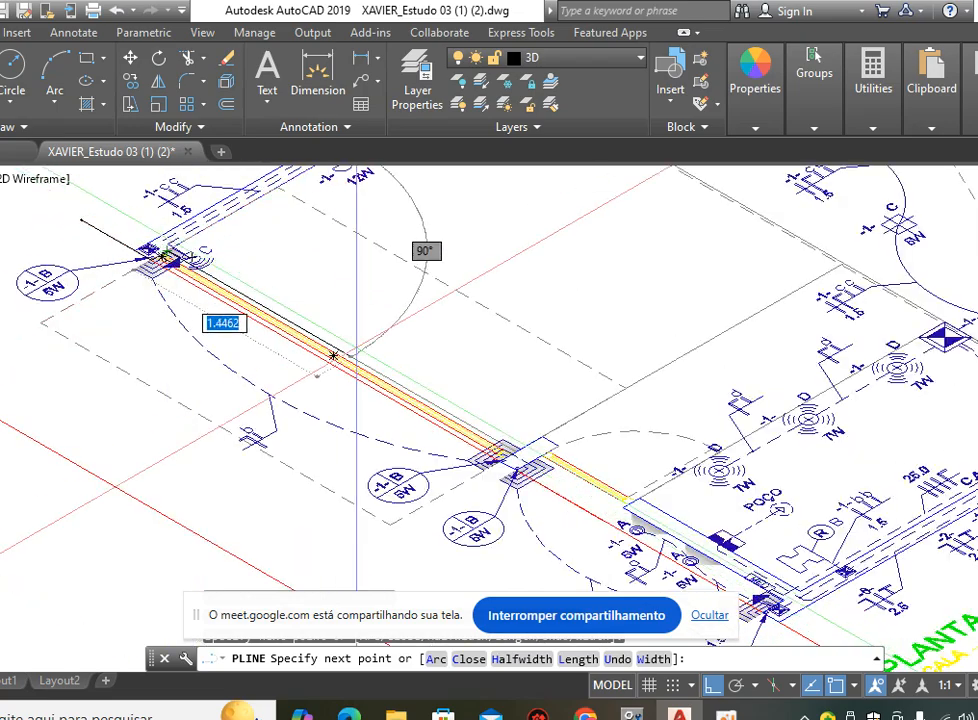
Trace the polyline behind the vehicle gate to the wall between the two gates, and around that wall's front end.
{"action": "scroll", "coordinate": [510, 490], "scroll_direction": "up", "scroll_amount": 5}
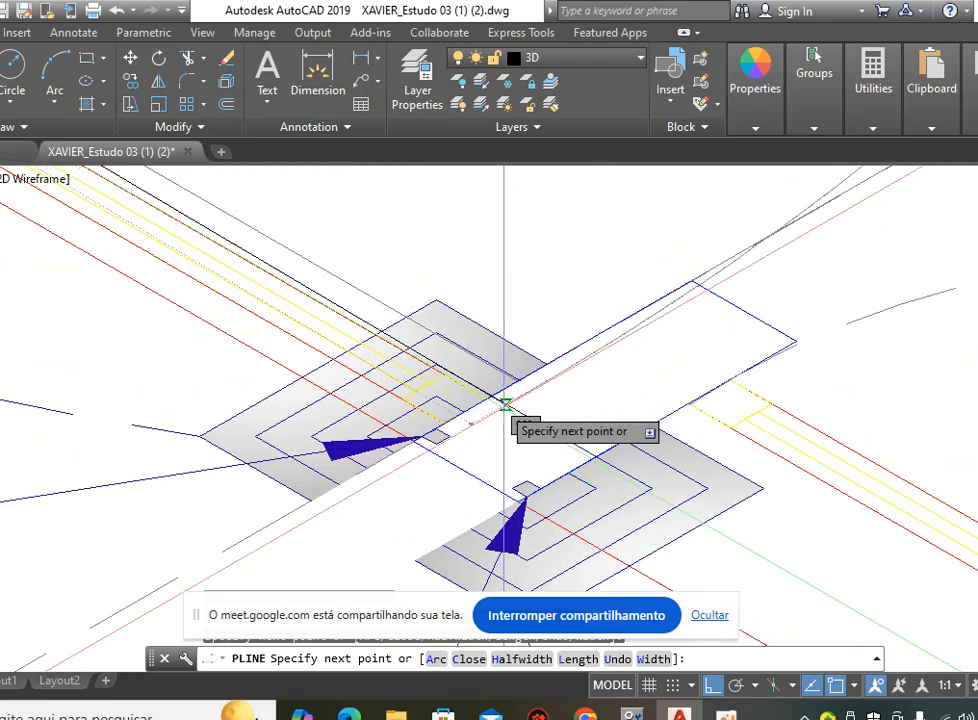
{"action": "scroll", "coordinate": [505, 405], "scroll_direction": "up", "scroll_amount": 2}
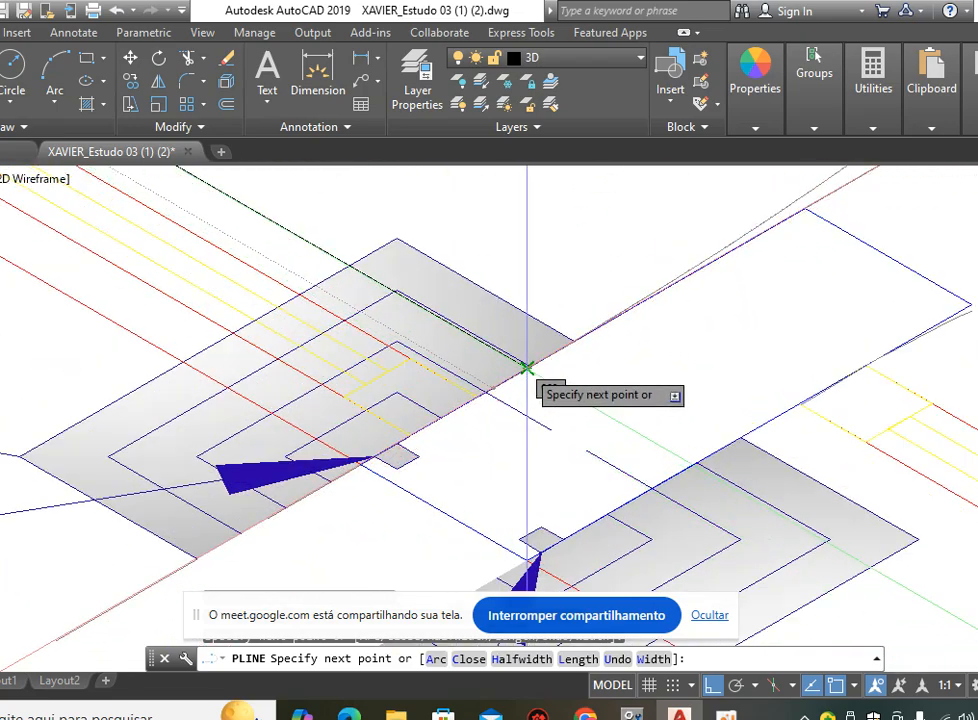
{"action": "scroll", "coordinate": [437, 332], "scroll_direction": "up", "scroll_amount": 4}
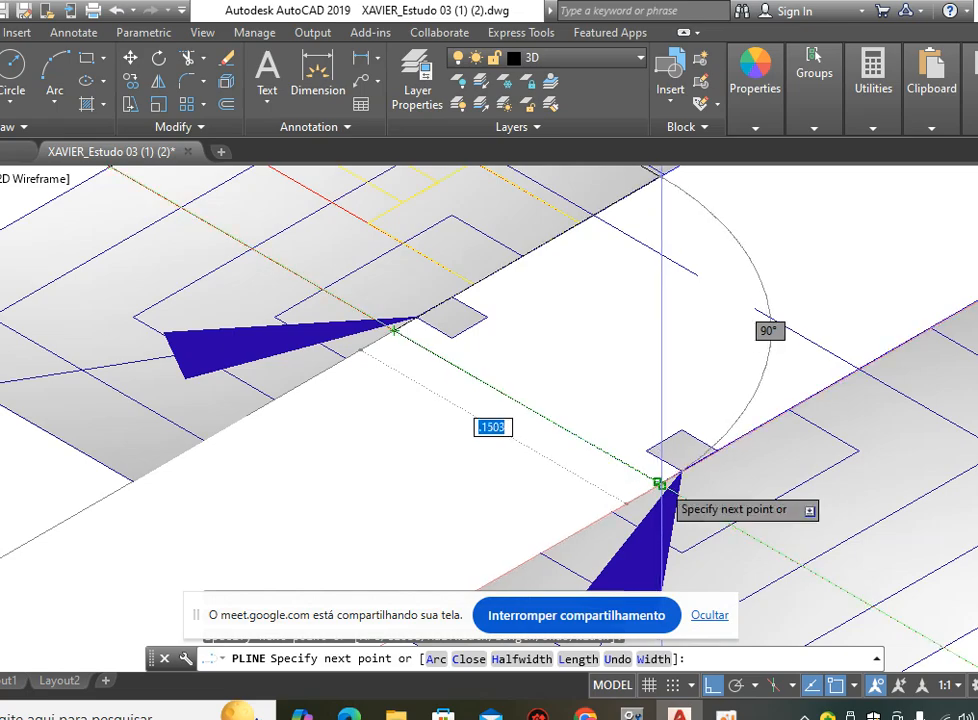
{"action": "scroll", "coordinate": [583, 490], "scroll_direction": "down", "scroll_amount": 3}
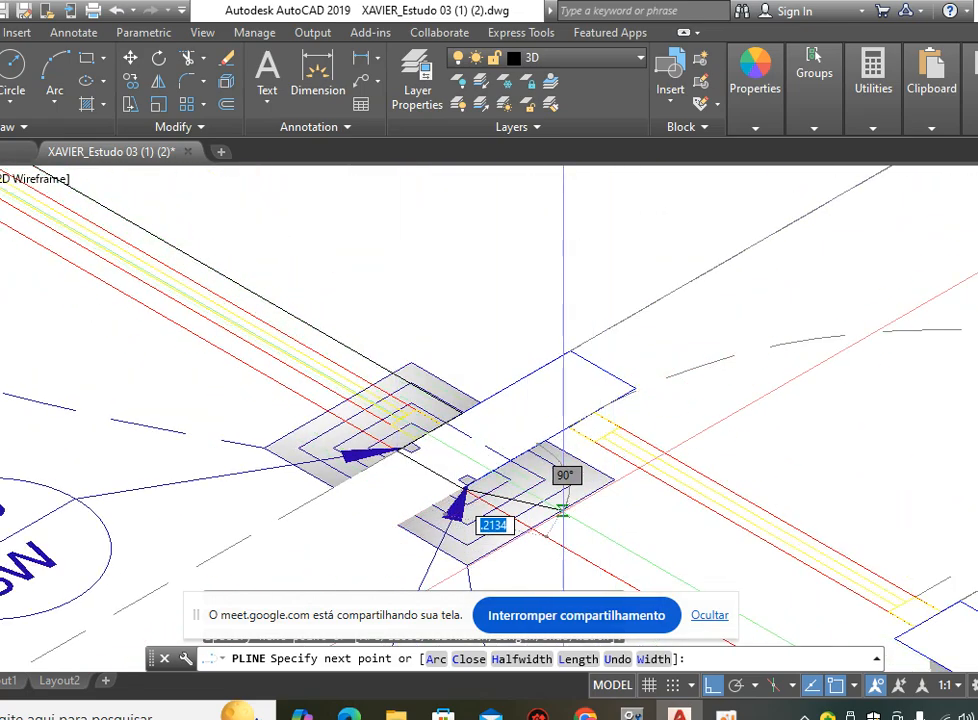
Continue the polyline from the wall between the gates along the red front line to that line's far outer end.
{"action": "scroll", "coordinate": [506, 509], "scroll_direction": "up", "scroll_amount": 2}
{"action": "scroll", "coordinate": [236, 266], "scroll_direction": "down", "scroll_amount": 4}
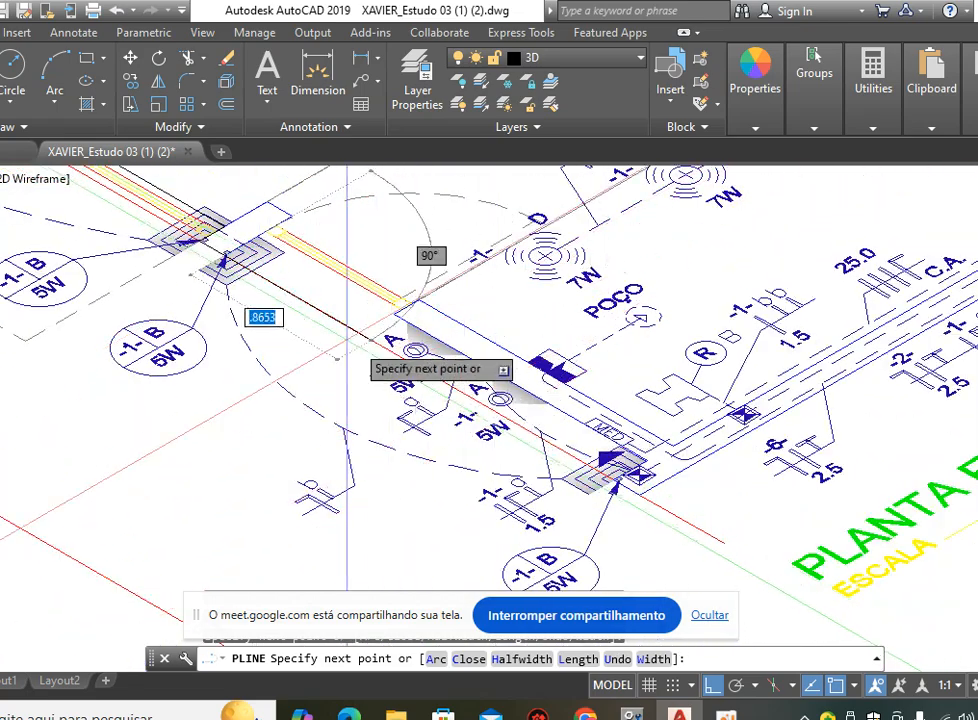
{"action": "scroll", "coordinate": [298, 306], "scroll_direction": "up", "scroll_amount": 5}
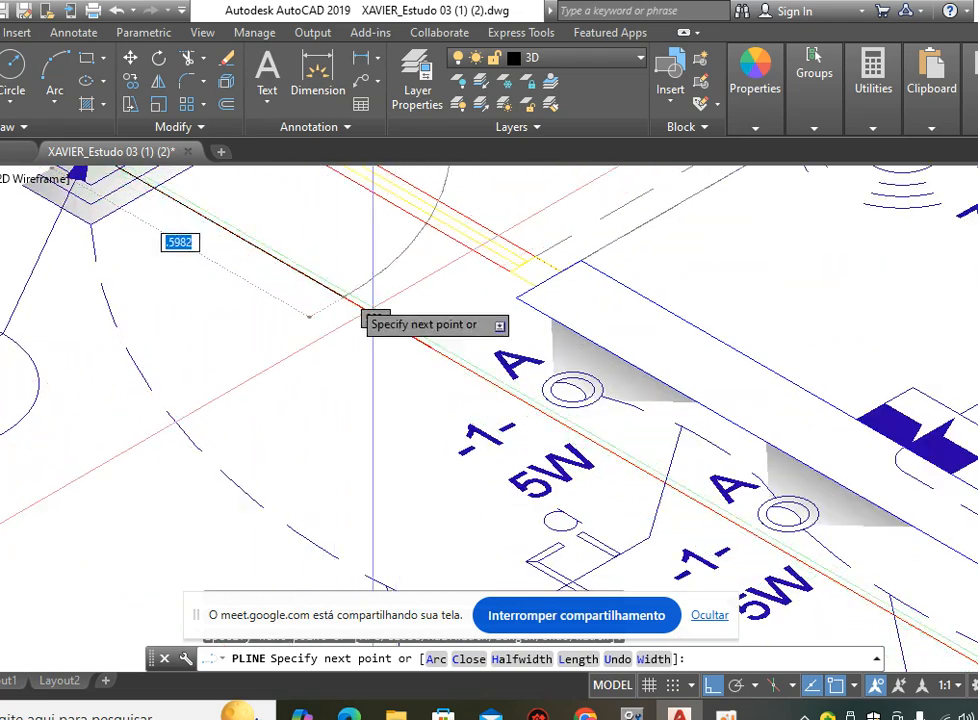
{"action": "scroll", "coordinate": [404, 331], "scroll_direction": "down", "scroll_amount": 2}
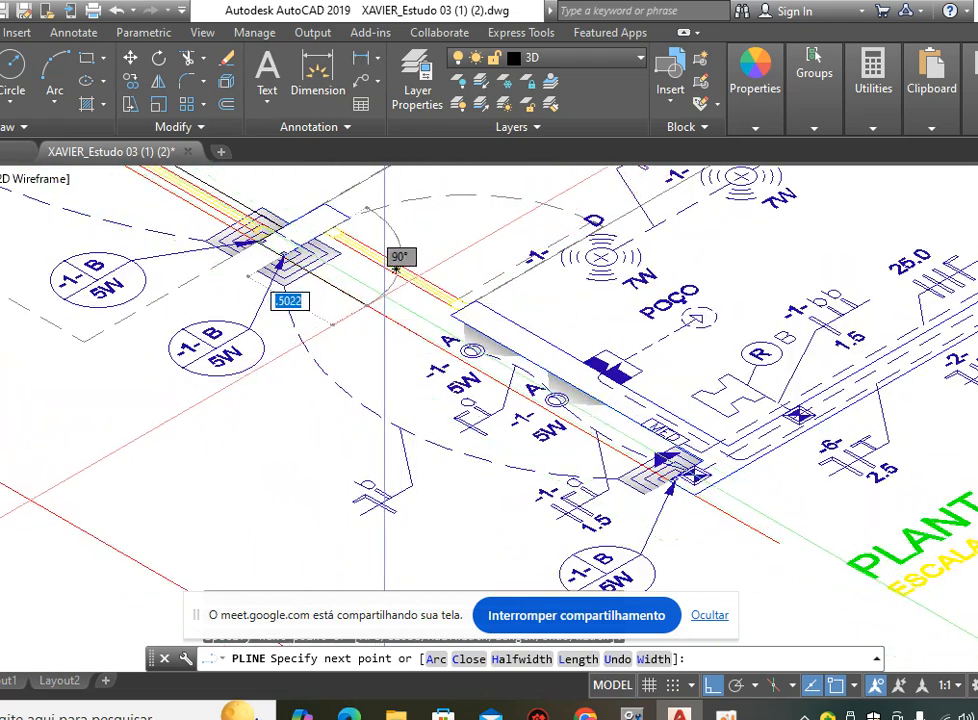
{"action": "middle_click_drag", "start_coordinate": [729, 524], "coordinate": [648, 400]}
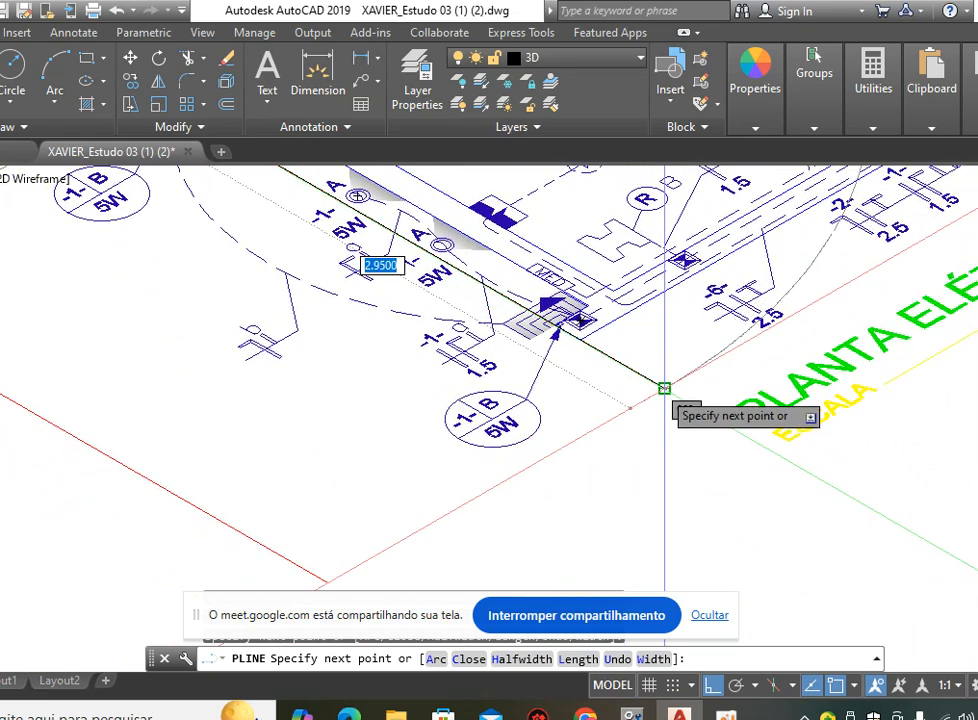
{"action": "left_click", "coordinate": [664, 388]}
Run the polyline across to the outer red line, follow that line for 7.0000, and close it at the starting point.
{"action": "scroll", "coordinate": [662, 388], "scroll_direction": "down", "scroll_amount": 3}
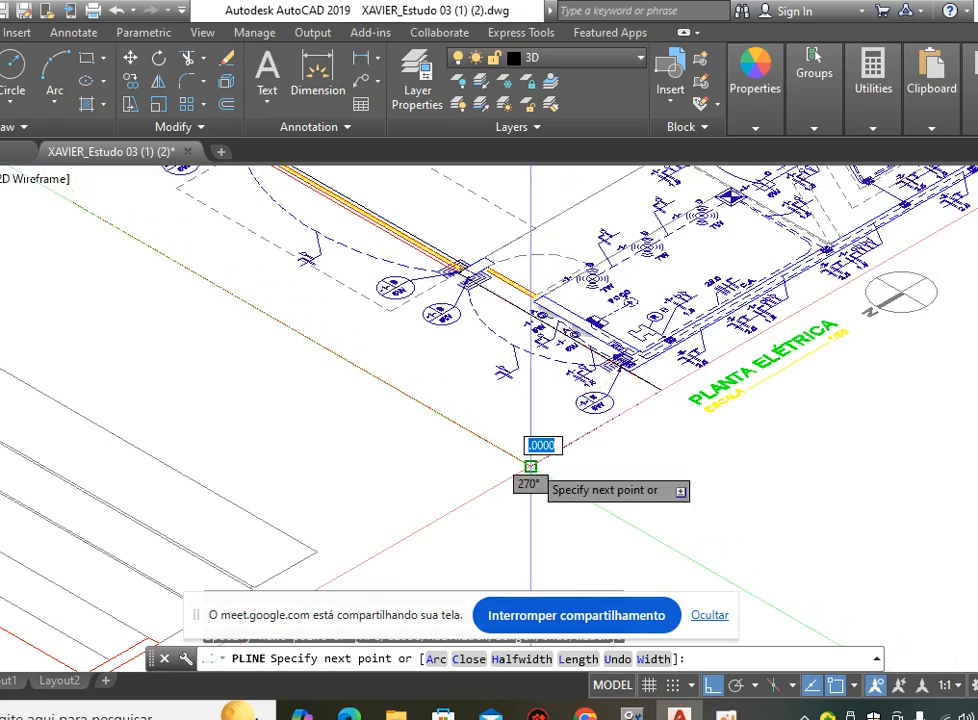
{"action": "scroll", "coordinate": [522, 478], "scroll_direction": "down", "scroll_amount": 3}
{"action": "scroll", "coordinate": [356, 360], "scroll_direction": "up", "scroll_amount": 5}
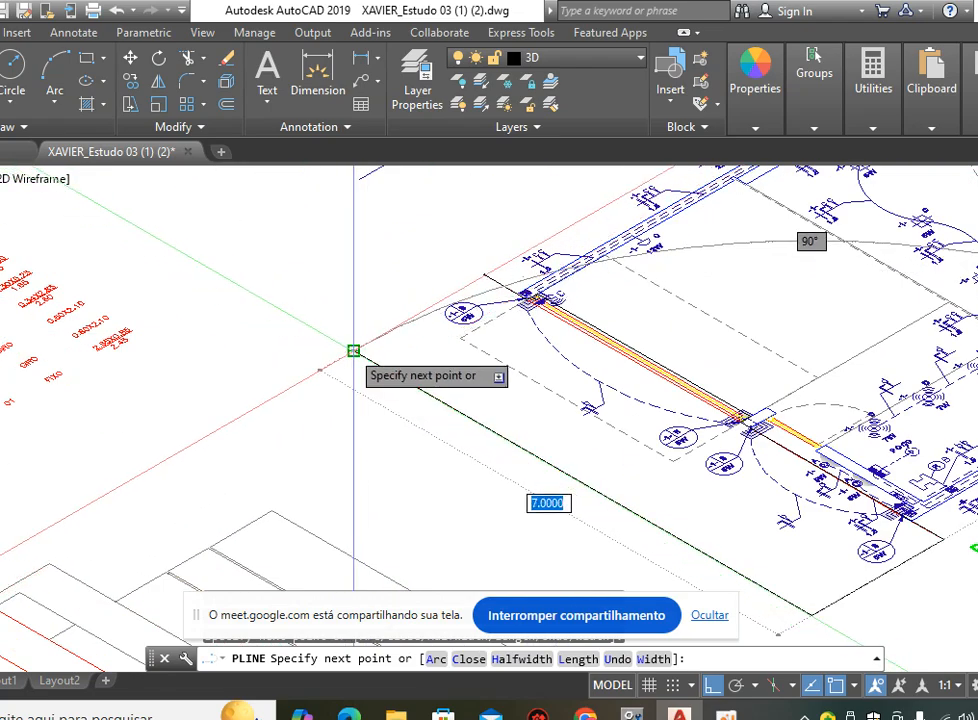
{"action": "scroll", "coordinate": [430, 272], "scroll_direction": "up", "scroll_amount": 4}
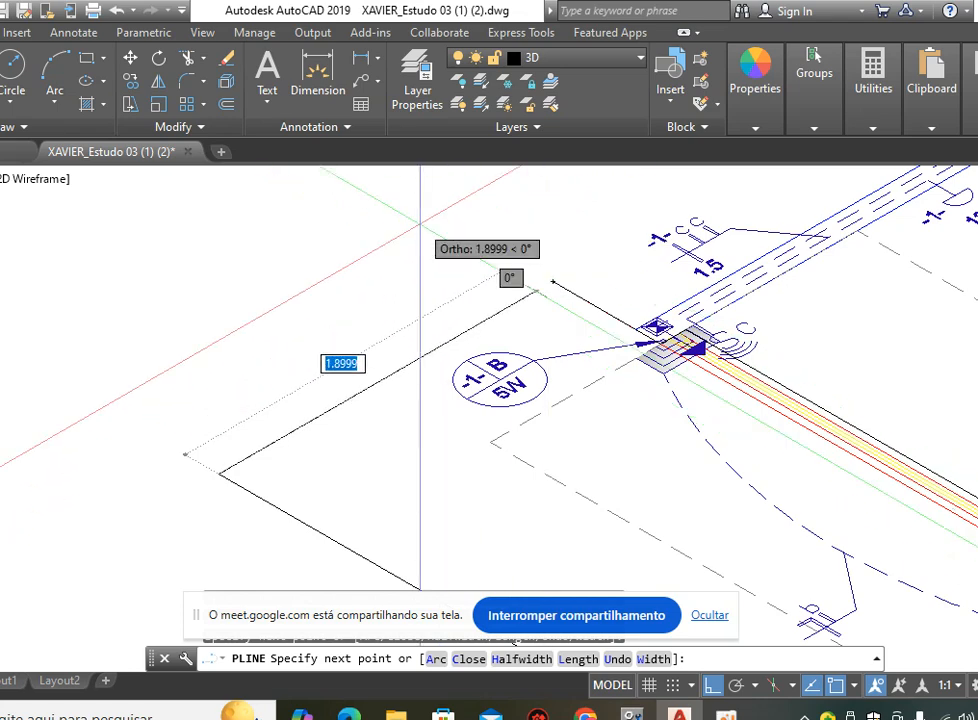
{"action": "key", "text": "Return"}
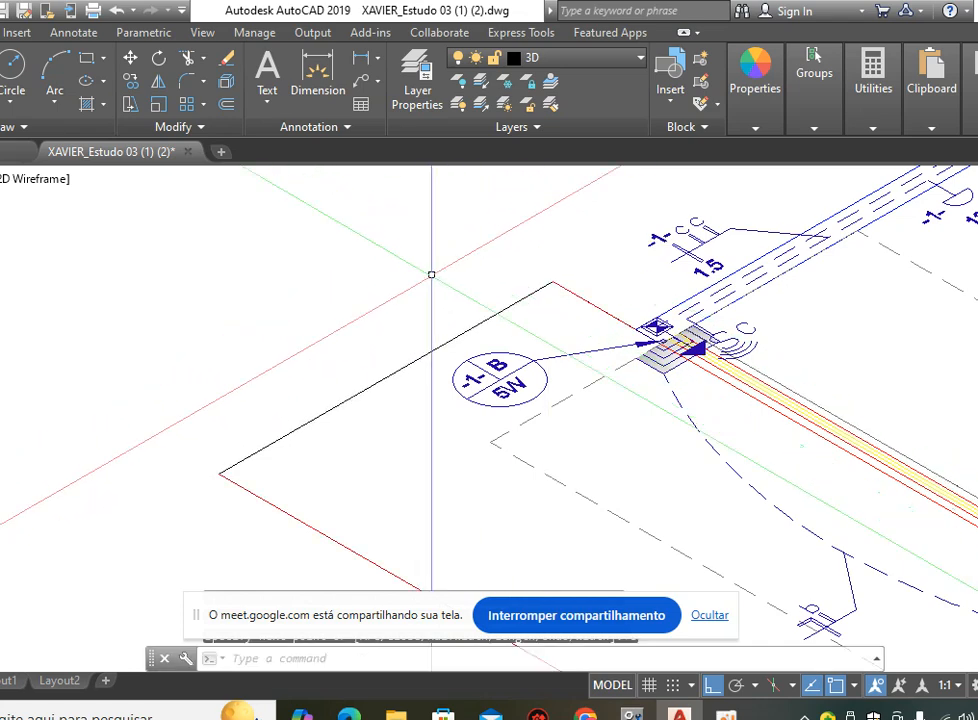
Select the closed front outline and examine how it follows the red lines, side wall and gates.
{"action": "left_click", "coordinate": [518, 302]}
{"action": "scroll", "coordinate": [300, 325], "scroll_direction": "down", "scroll_amount": 5}
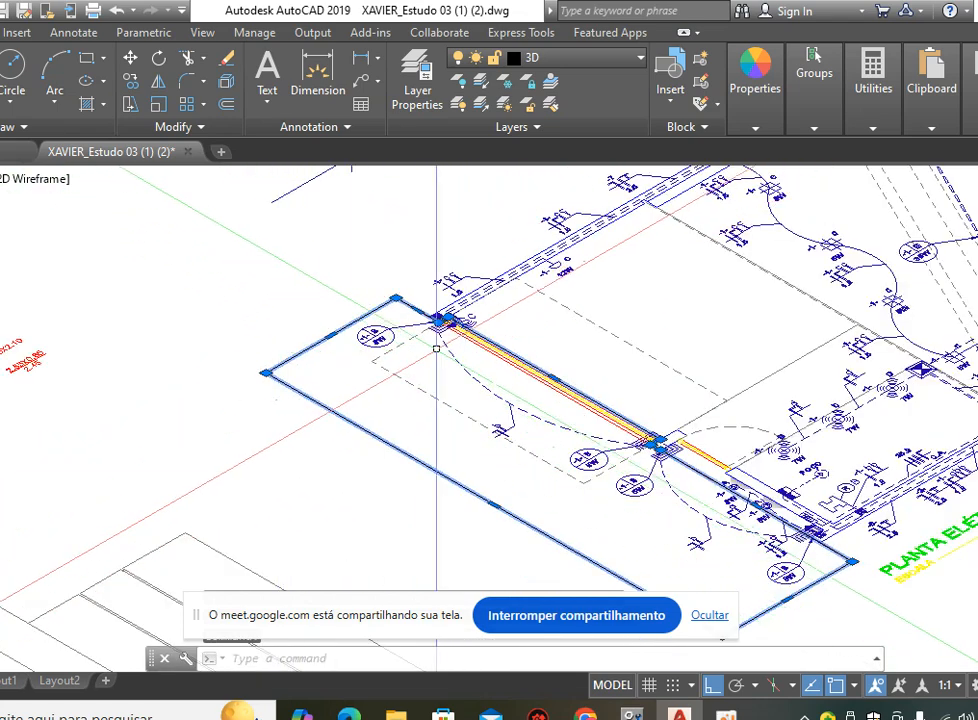
{"action": "scroll", "coordinate": [430, 285], "scroll_direction": "up", "scroll_amount": 5}
{"action": "scroll", "coordinate": [683, 419], "scroll_direction": "down", "scroll_amount": 5}
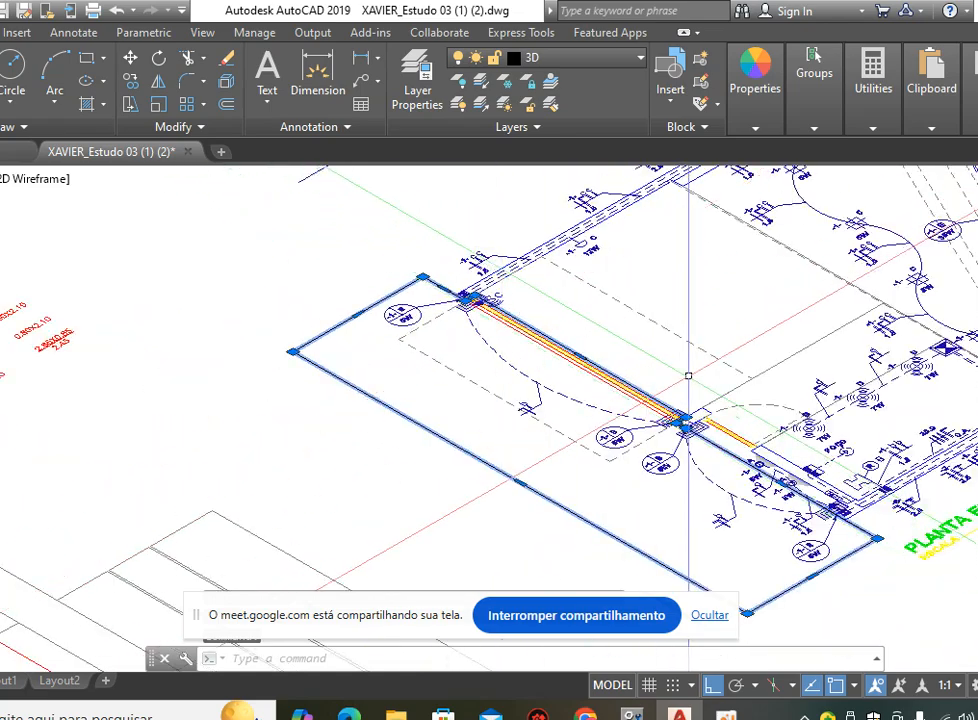
{"action": "scroll", "coordinate": [700, 410], "scroll_direction": "up", "scroll_amount": 5}
{"action": "middle_click_drag", "start_coordinate": [664, 452], "coordinate": [443, 253]}
{"action": "scroll", "coordinate": [890, 464], "scroll_direction": "down", "scroll_amount": 3}
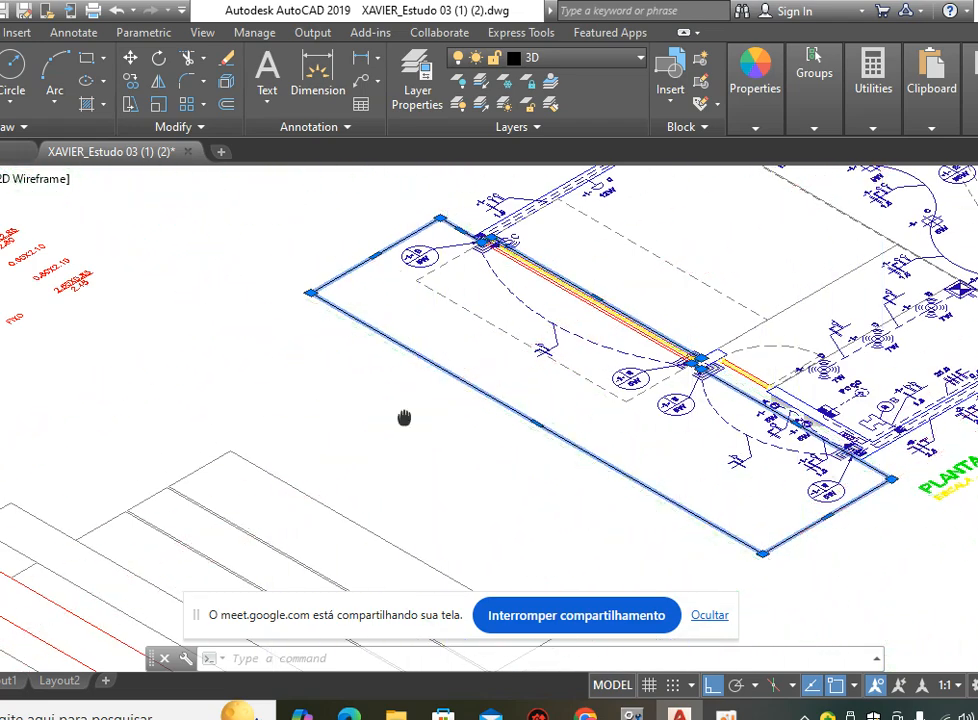
{"action": "middle_click_drag", "start_coordinate": [404, 415], "coordinate": [343, 381]}
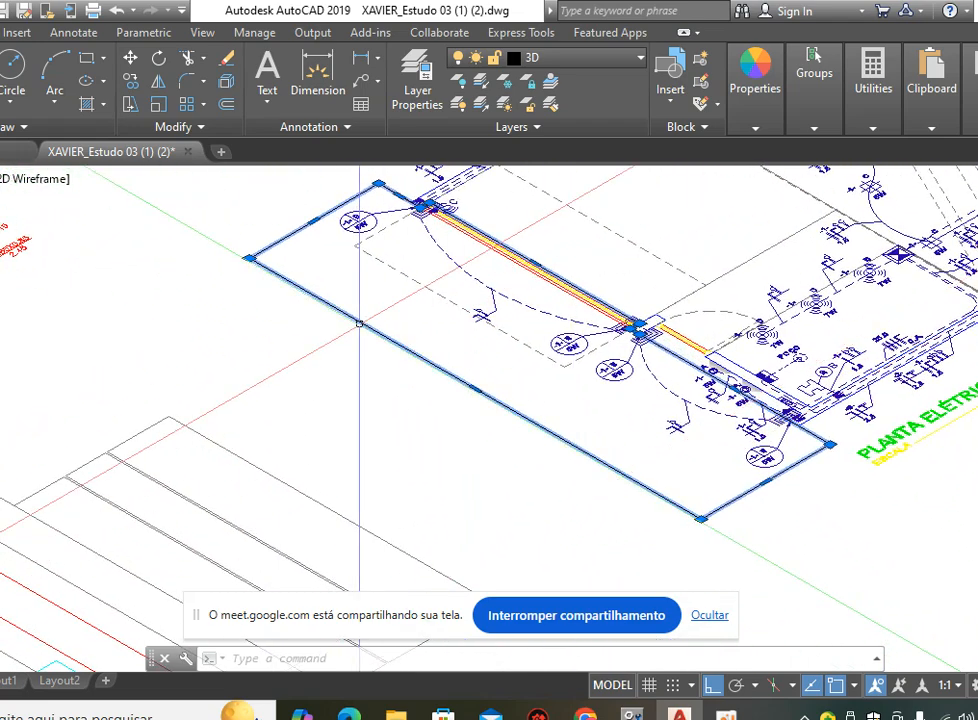
{"action": "middle_click_drag", "start_coordinate": [360, 323], "coordinate": [323, 376]}
{"action": "middle_click_drag", "start_coordinate": [389, 393], "coordinate": [333, 396]}
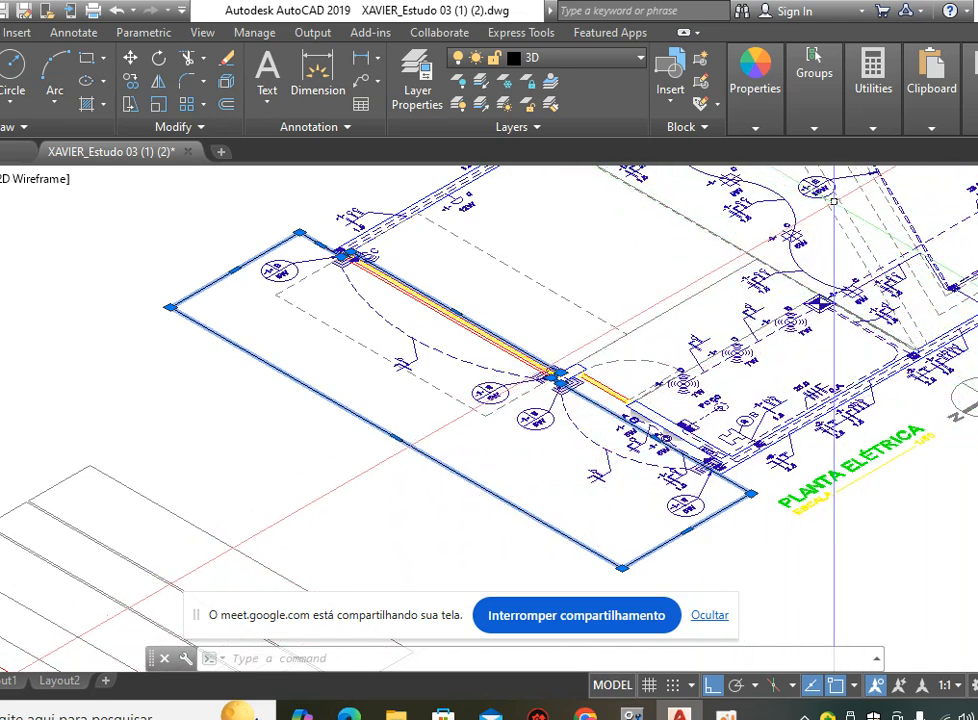
{"action": "middle_click_drag", "start_coordinate": [543, 461], "coordinate": [505, 338]}
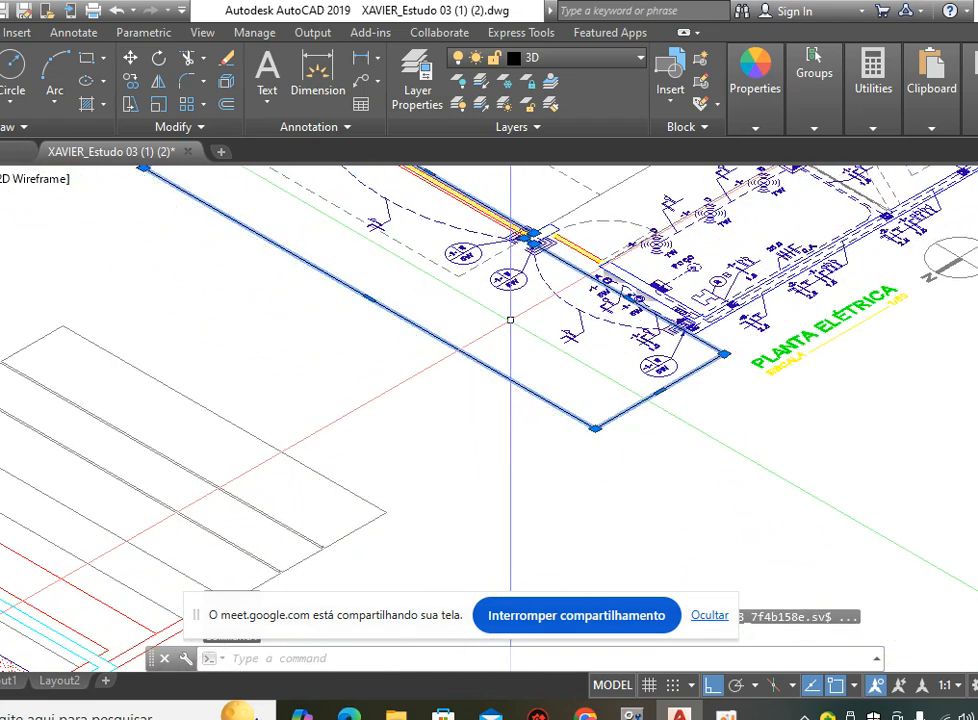
{"action": "middle_click_drag", "start_coordinate": [509, 321], "coordinate": [535, 406]}
{"action": "key", "text": "Escape"}
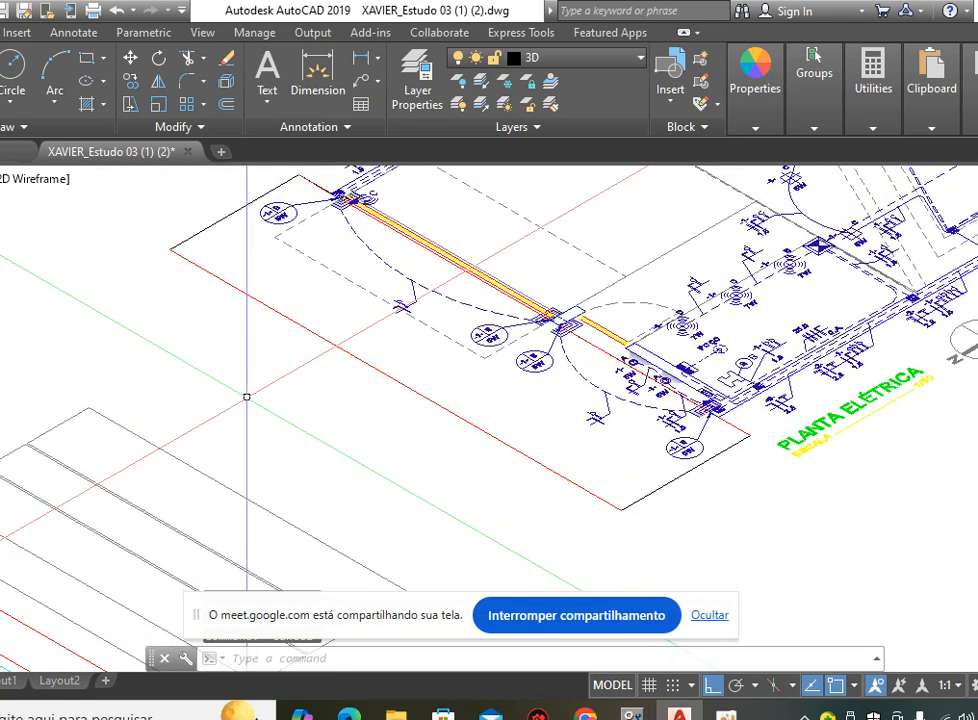
Extrude the closed front outline downward into a thin slab.
{"action": "type", "text": "EXT"}
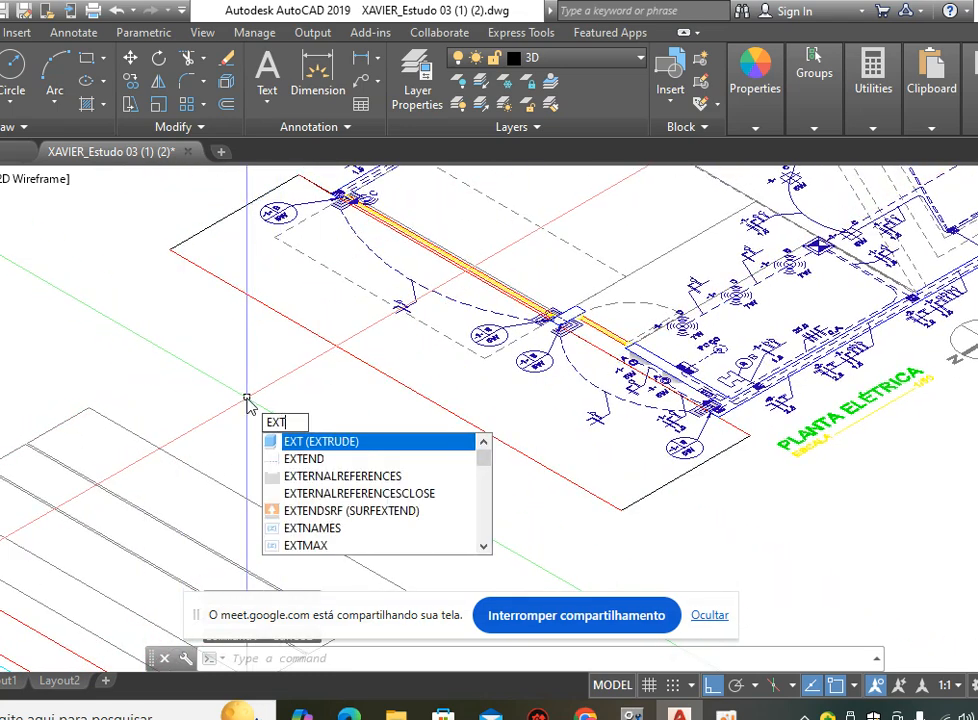
{"action": "key", "text": "Return"}
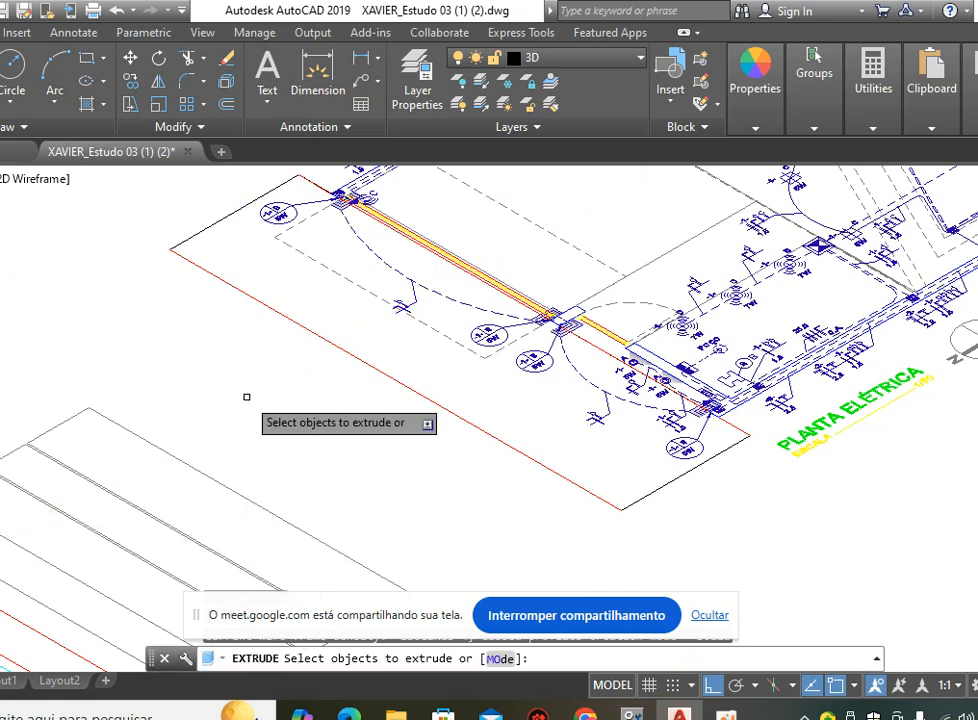
{"action": "left_click", "coordinate": [210, 227]}
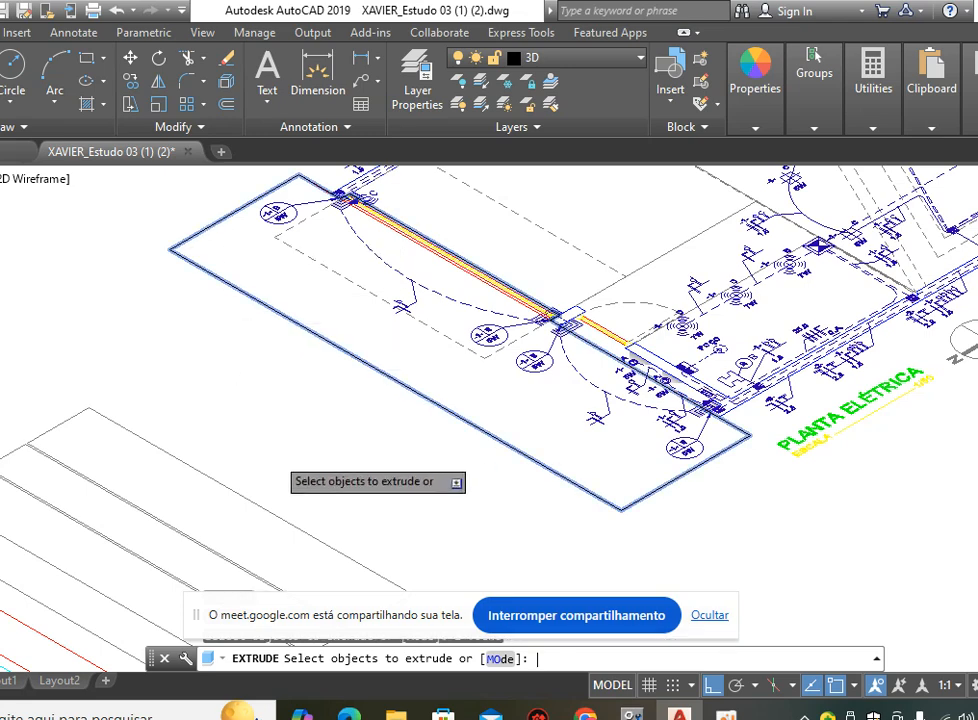
{"action": "key", "text": "Return"}
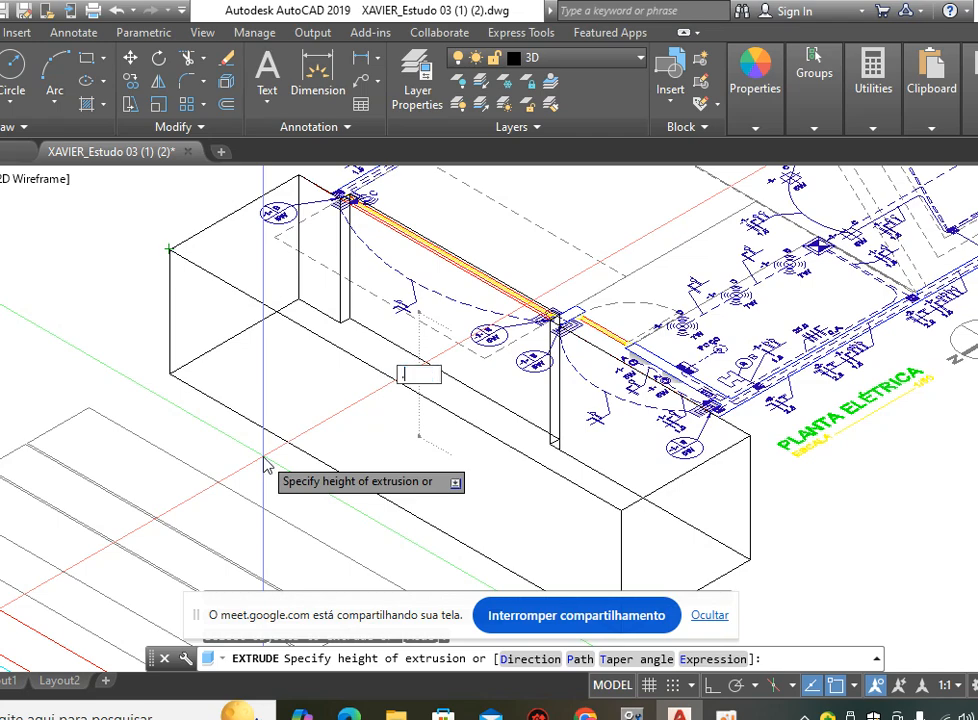
{"action": "key", "text": "Return"}
{"action": "scroll", "coordinate": [263, 455], "scroll_direction": "down", "scroll_amount": 1}
{"action": "scroll", "coordinate": [218, 330], "scroll_direction": "down", "scroll_amount": 2}
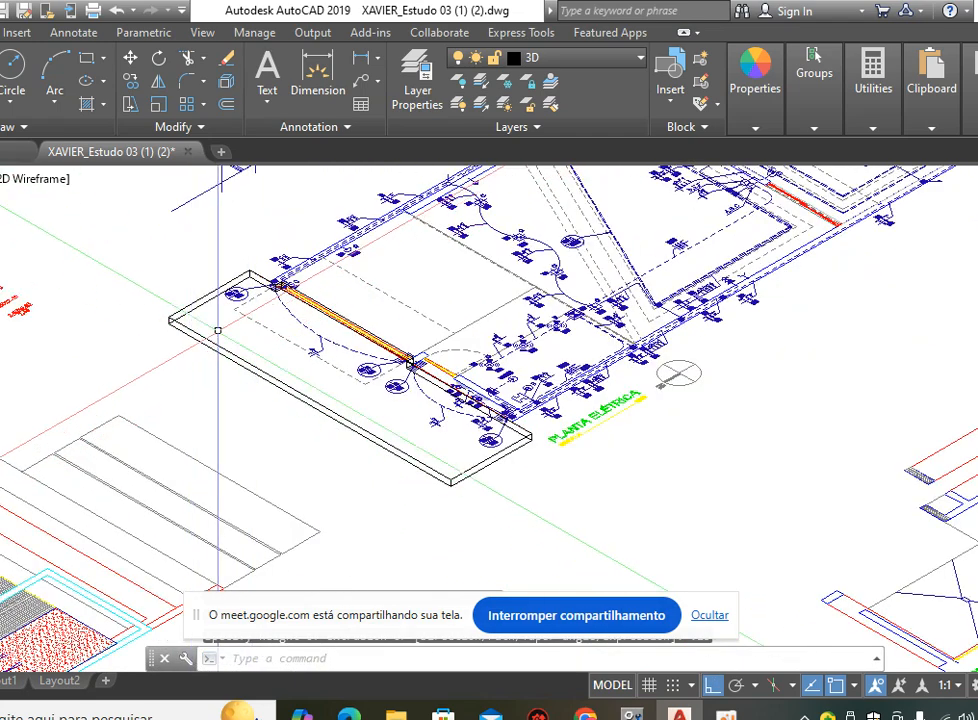
{"action": "scroll", "coordinate": [218, 330], "scroll_direction": "up", "scroll_amount": 2}
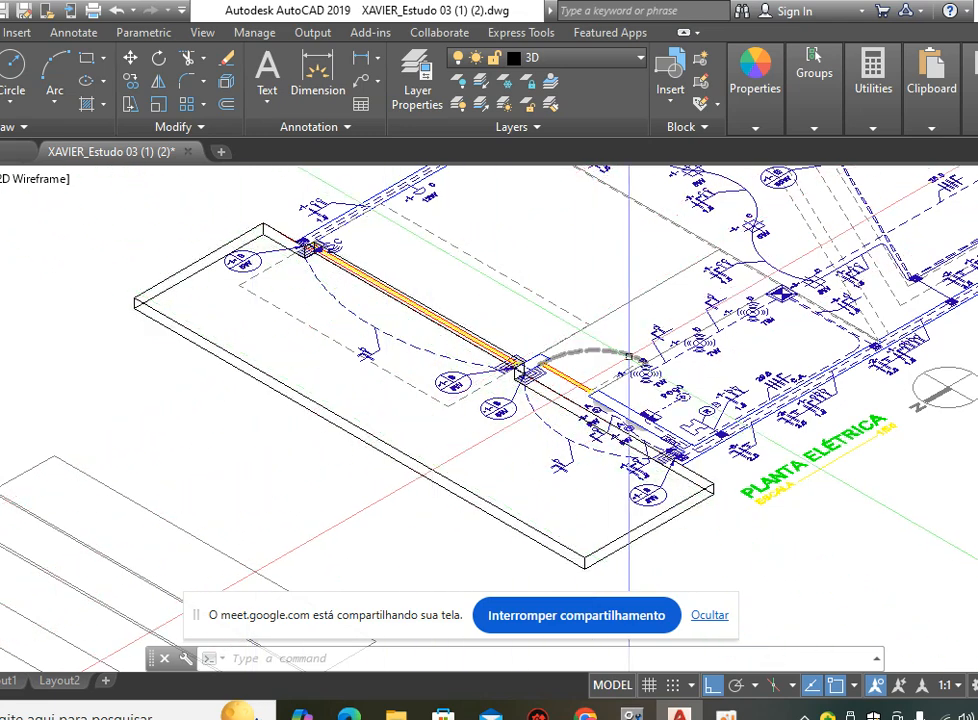
Delete the extruded slab in front of the gates.
{"action": "mouse_move", "coordinate": [628, 356]}
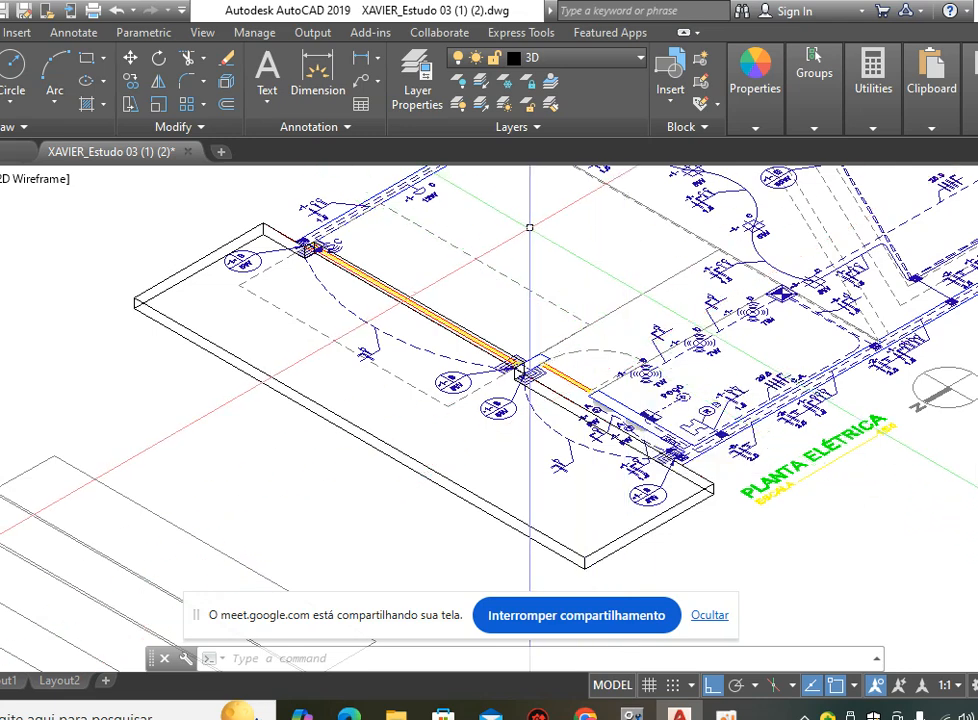
{"action": "scroll", "coordinate": [548, 222], "scroll_direction": "down", "scroll_amount": 2}
{"action": "scroll", "coordinate": [558, 213], "scroll_direction": "up", "scroll_amount": 3}
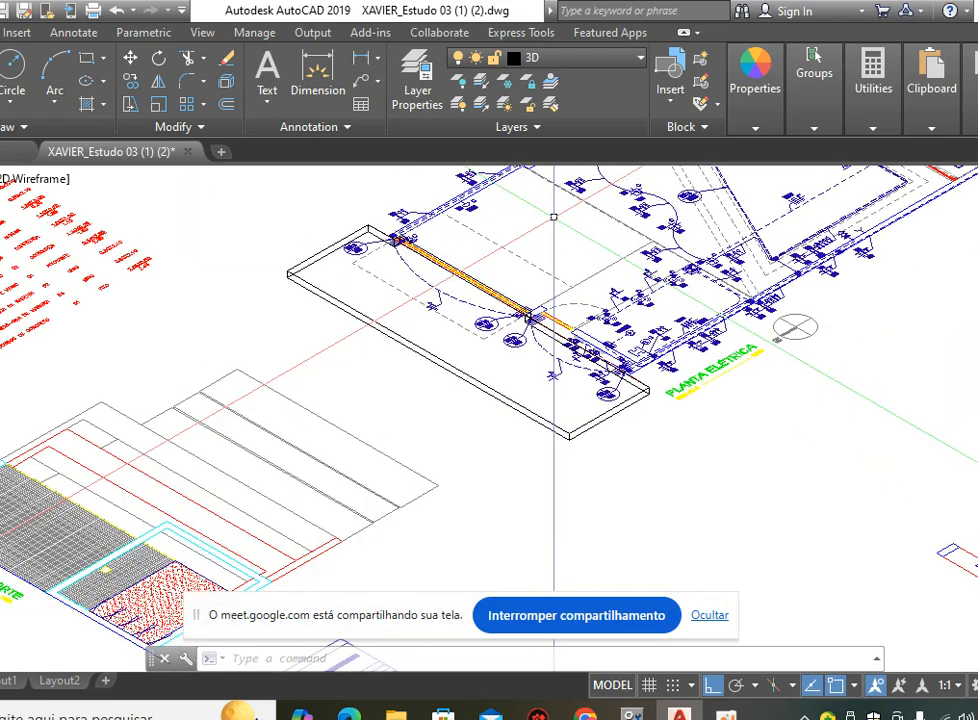
{"action": "middle_click_drag", "start_coordinate": [538, 227], "coordinate": [490, 233]}
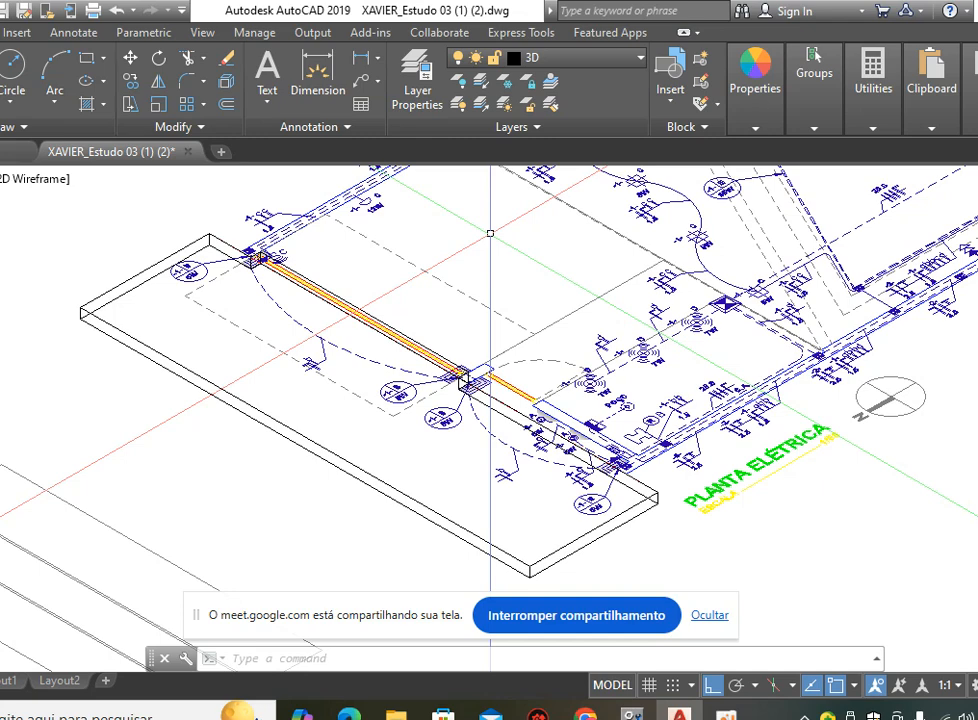
{"action": "left_click", "coordinate": [120, 289]}
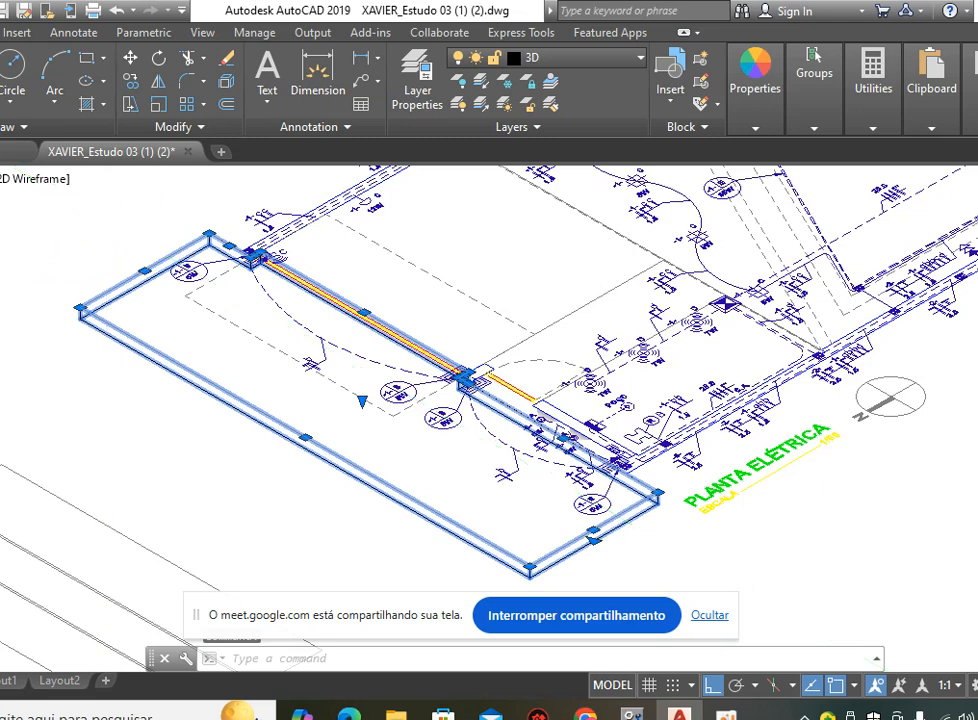
{"action": "key", "text": "Delete"}
Start a new polyline at the outer end of the red front line and run it to the side wall's inner face.
{"action": "type", "text": "pl"}
{"action": "key", "text": "Return"}
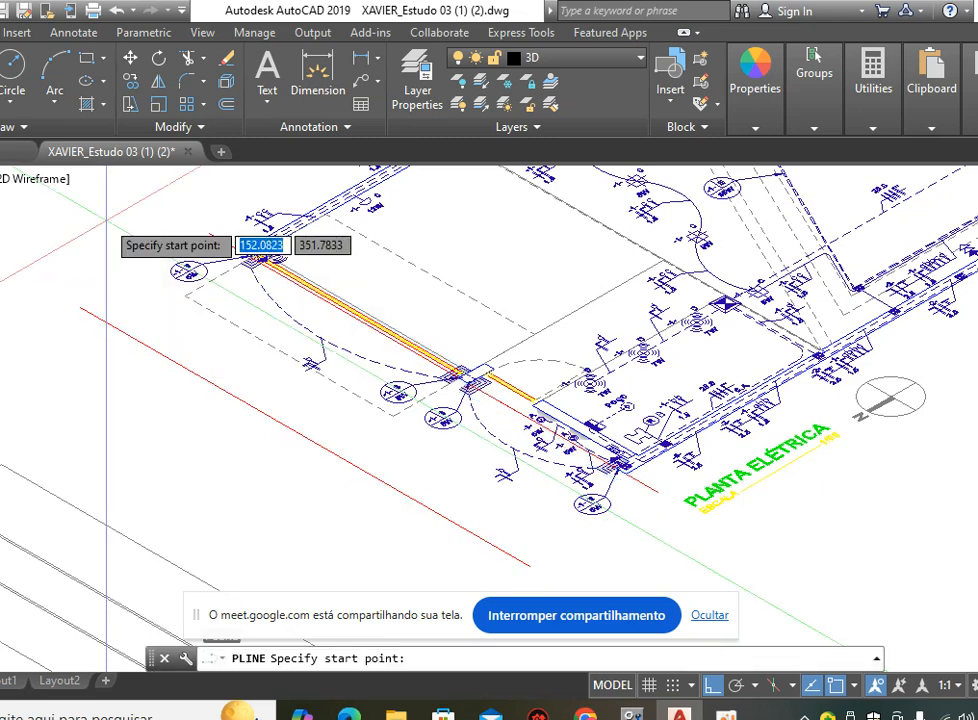
{"action": "scroll", "coordinate": [172, 250], "scroll_direction": "up", "scroll_amount": 4}
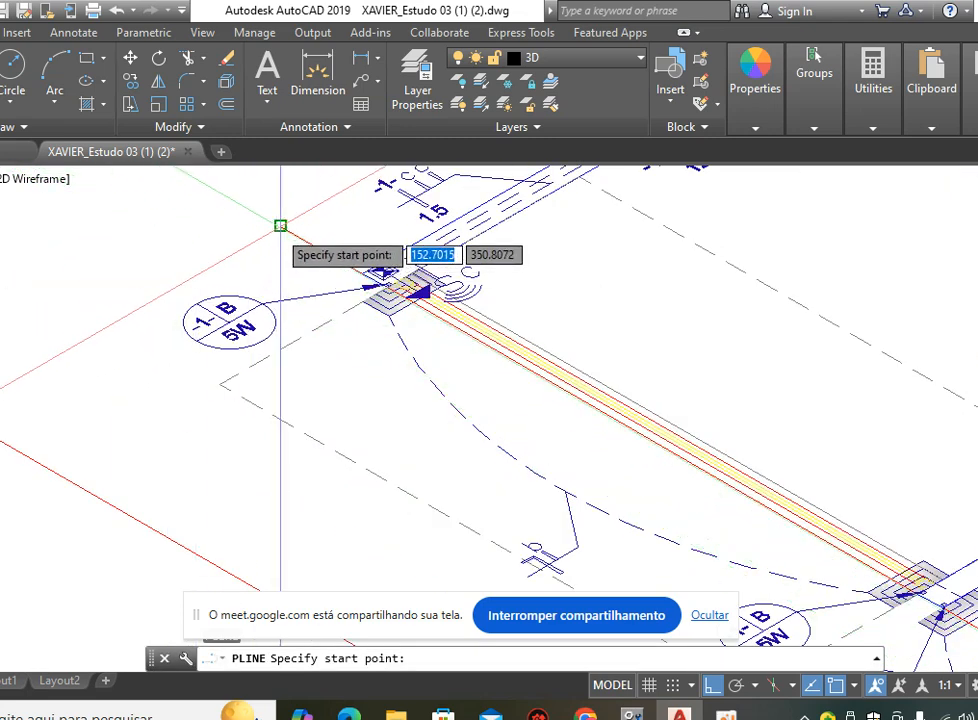
{"action": "left_click", "coordinate": [280, 225]}
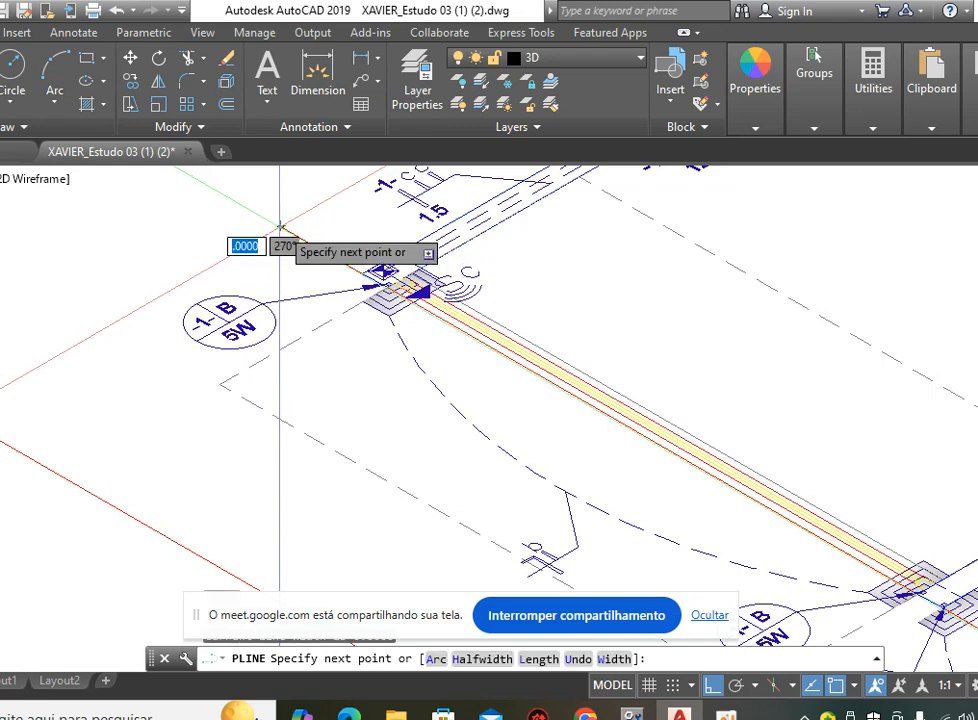
{"action": "scroll", "coordinate": [410, 285], "scroll_direction": "up", "scroll_amount": 3}
{"action": "scroll", "coordinate": [327, 316], "scroll_direction": "up", "scroll_amount": 2}
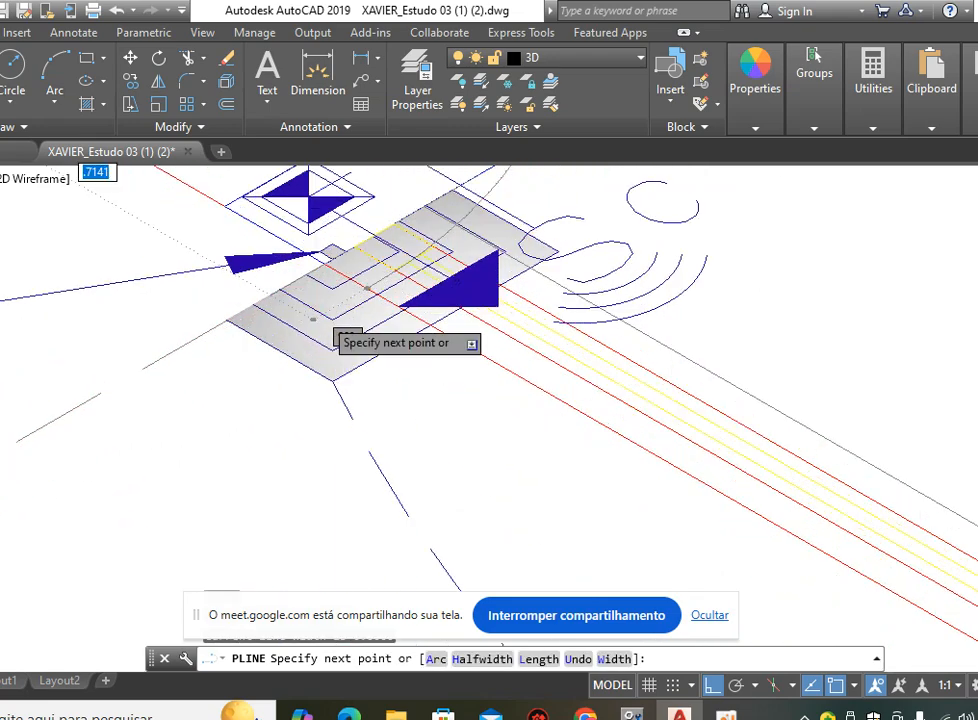
{"action": "middle_click_drag", "start_coordinate": [327, 317], "coordinate": [421, 461]}
{"action": "scroll", "coordinate": [387, 402], "scroll_direction": "up", "scroll_amount": 2}
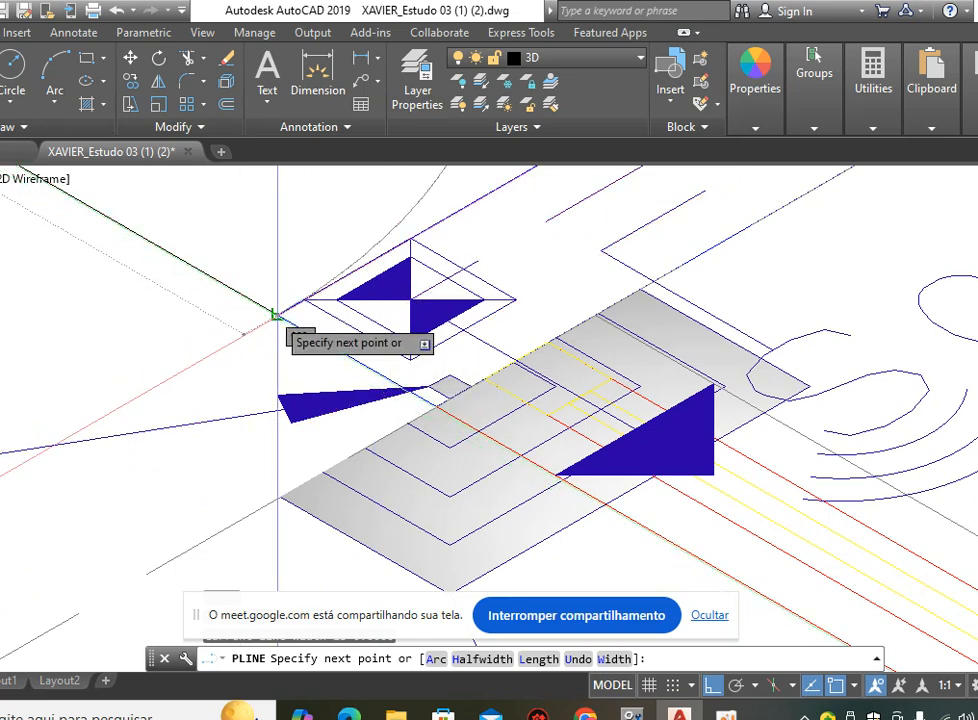
{"action": "left_click", "coordinate": [436, 408]}
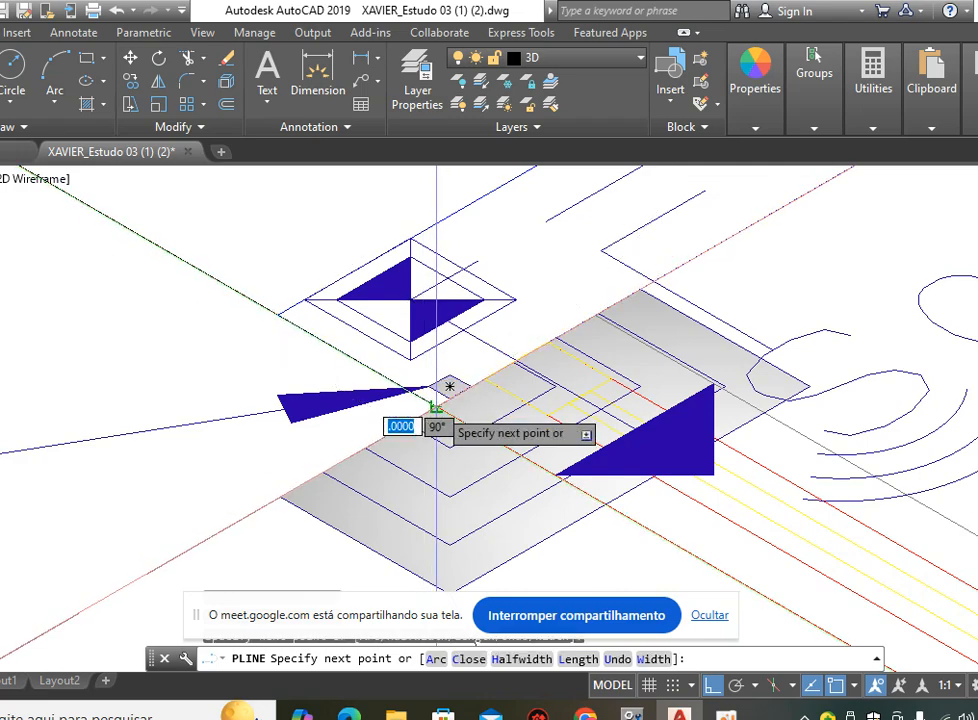
Continue the new polyline along the side wall's inner face to the line just behind the vehicle gate.
{"action": "middle_click_drag", "start_coordinate": [485, 390], "coordinate": [215, 385]}
{"action": "scroll", "coordinate": [215, 395], "scroll_direction": "up", "scroll_amount": 2}
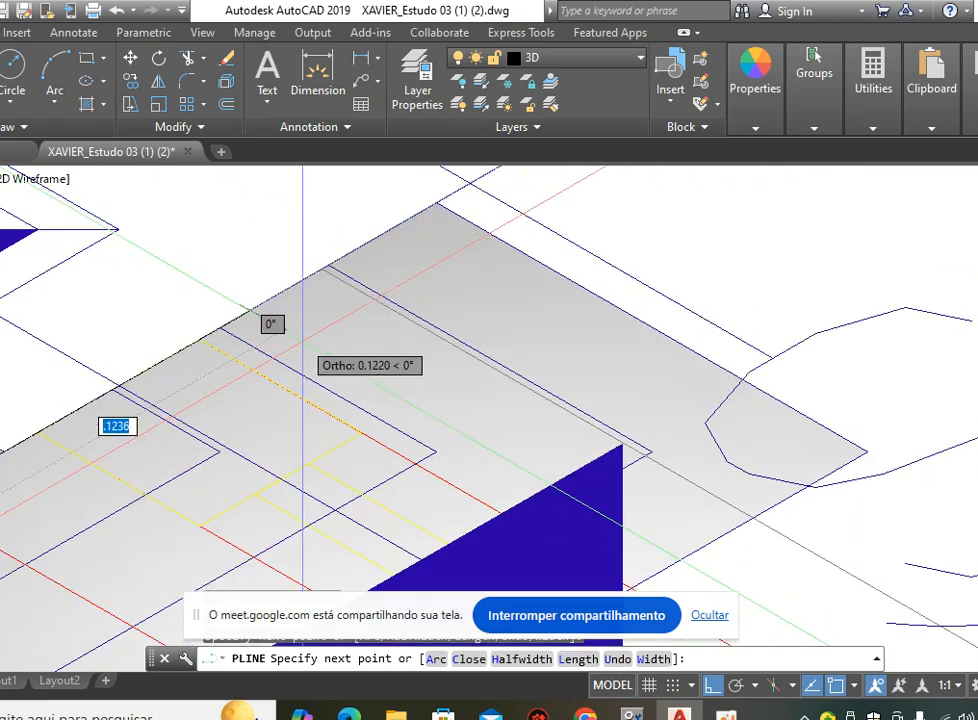
{"action": "scroll", "coordinate": [313, 320], "scroll_direction": "up", "scroll_amount": 2}
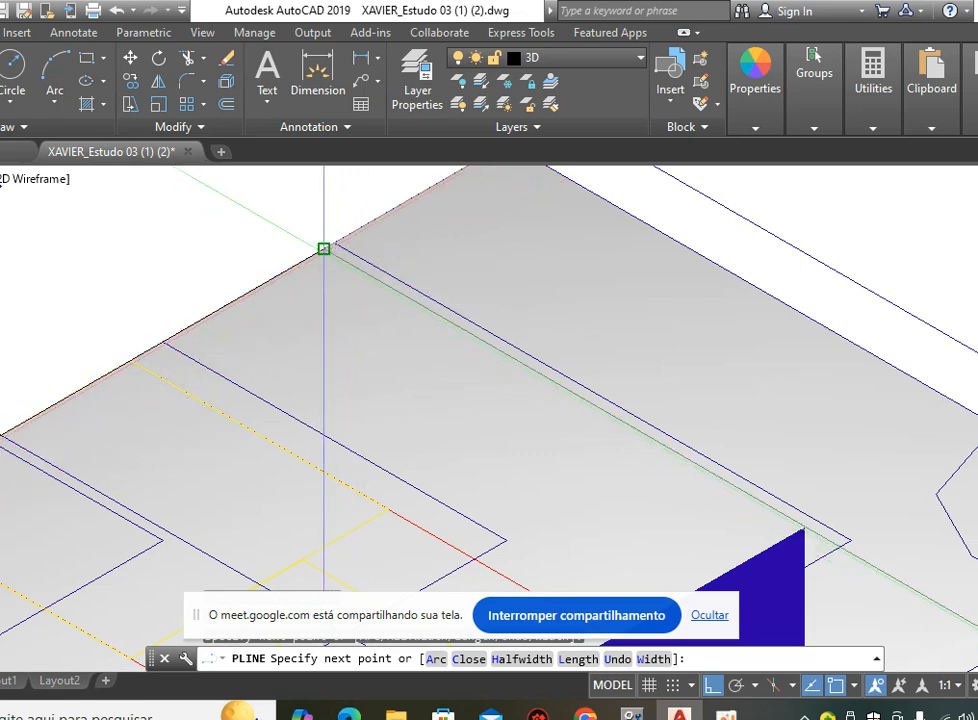
Continue the polyline behind the vehicle gate to the wall between the two gates, then return it 0.15 to the red front line.
{"action": "scroll", "coordinate": [324, 250], "scroll_direction": "down", "scroll_amount": 10}
{"action": "mouse_move", "coordinate": [711, 450]}
{"action": "middle_mouse_down"}
{"action": "mouse_move", "coordinate": [454, 295]}
{"action": "mouse_move", "coordinate": [220, 205]}
{"action": "middle_mouse_up"}
{"action": "scroll", "coordinate": [220, 205], "scroll_direction": "down", "scroll_amount": 3}
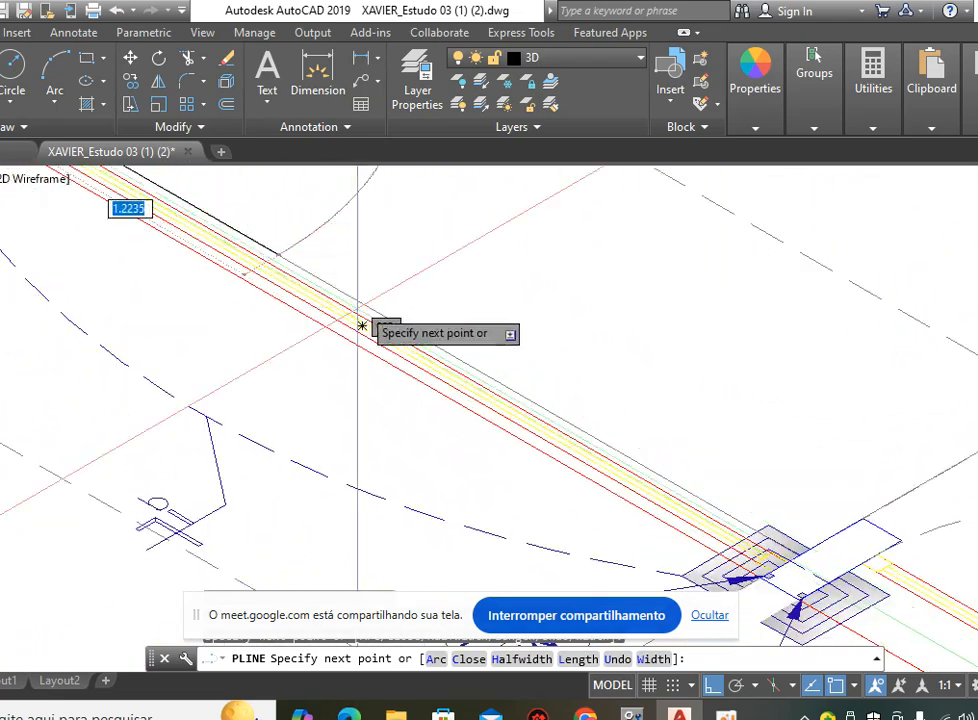
{"action": "scroll", "coordinate": [611, 430], "scroll_direction": "up", "scroll_amount": 5}
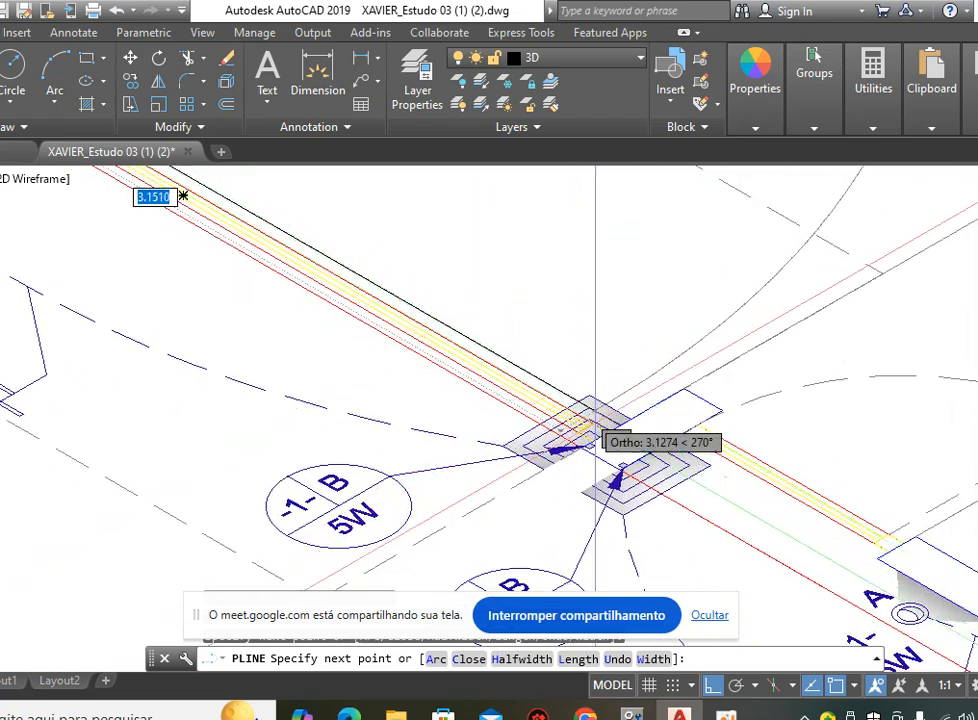
{"action": "scroll", "coordinate": [611, 436], "scroll_direction": "up", "scroll_amount": 6}
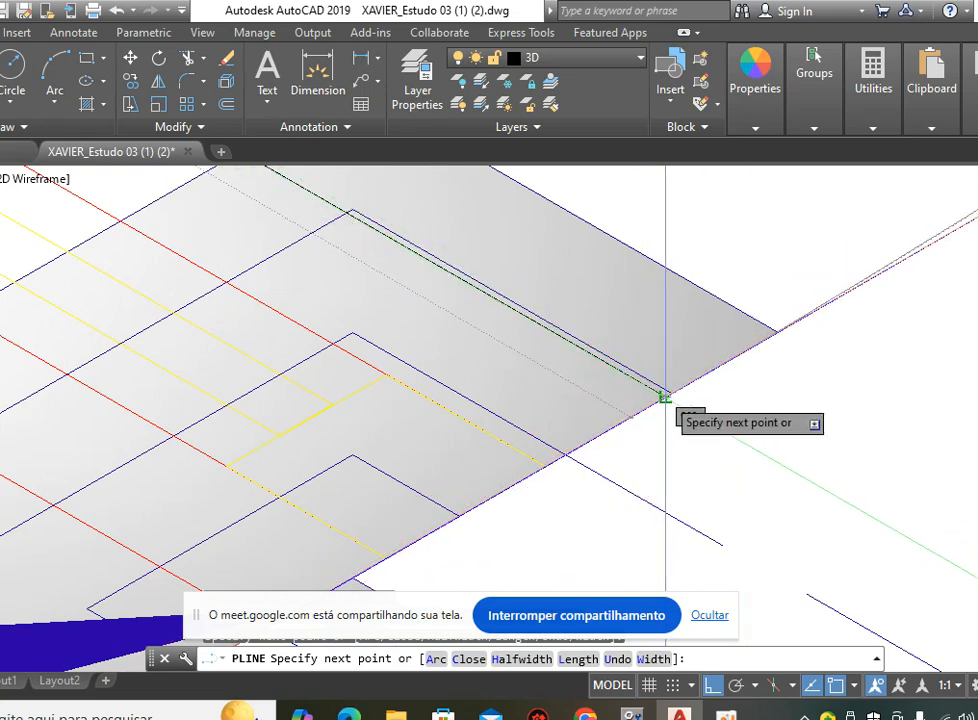
{"action": "left_click", "coordinate": [665, 397]}
{"action": "scroll", "coordinate": [690, 320], "scroll_direction": "down", "scroll_amount": 3}
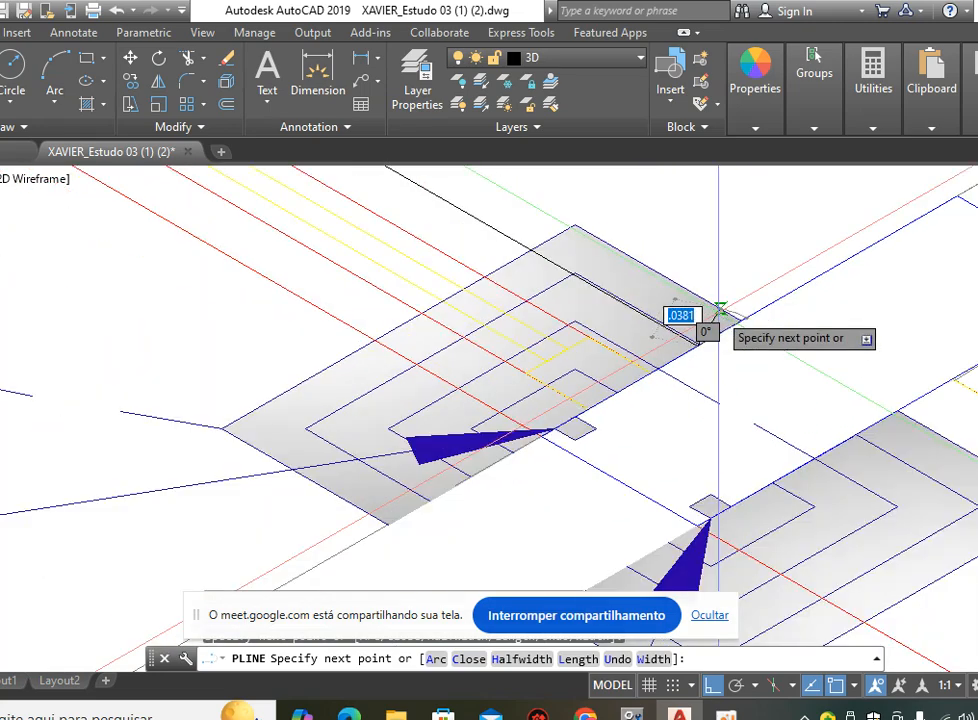
{"action": "scroll", "coordinate": [545, 445], "scroll_direction": "up", "scroll_amount": 2}
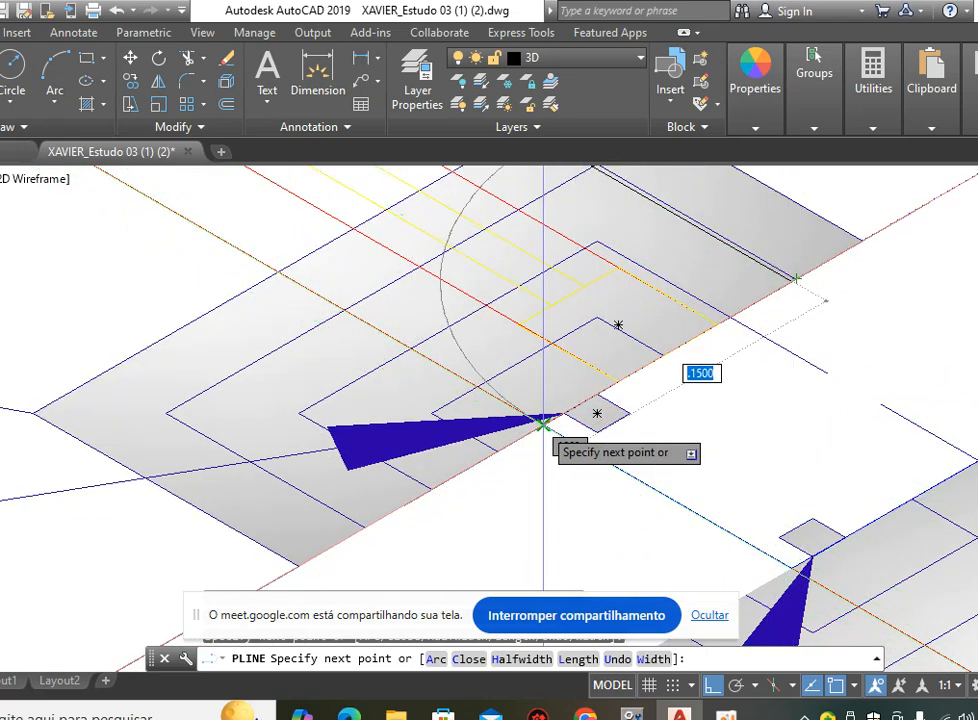
Run the polyline along the red front line past the pedestrian gate to the line's far outer end.
{"action": "middle_click_drag", "start_coordinate": [697, 532], "coordinate": [358, 326]}
{"action": "scroll", "coordinate": [470, 364], "scroll_direction": "down", "scroll_amount": 2}
{"action": "scroll", "coordinate": [471, 366], "scroll_direction": "down", "scroll_amount": 6}
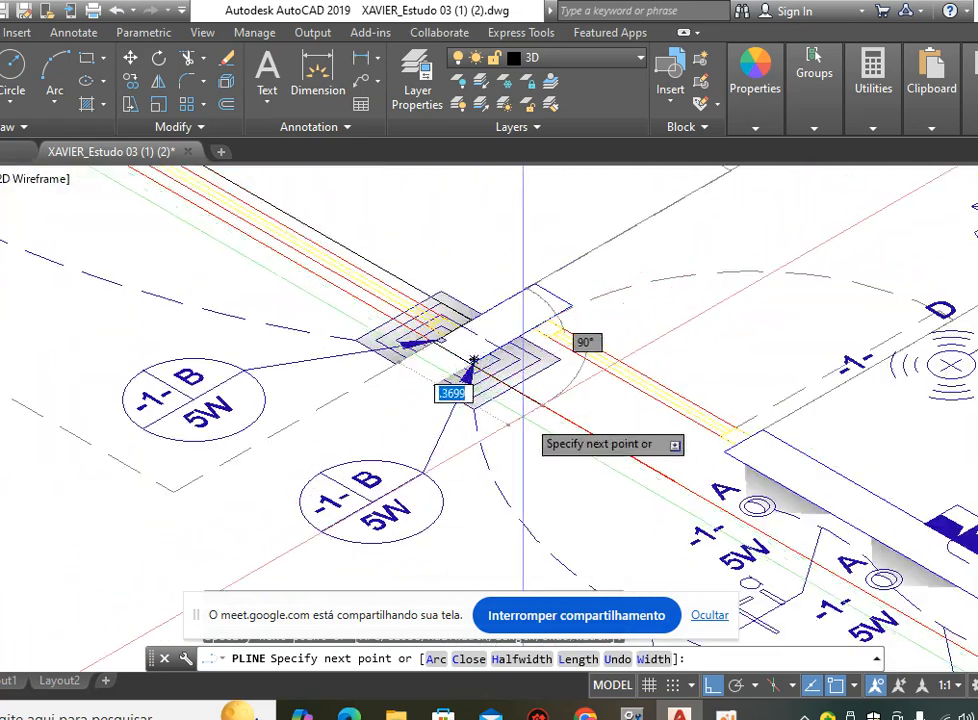
{"action": "middle_click_drag", "start_coordinate": [690, 498], "coordinate": [401, 277]}
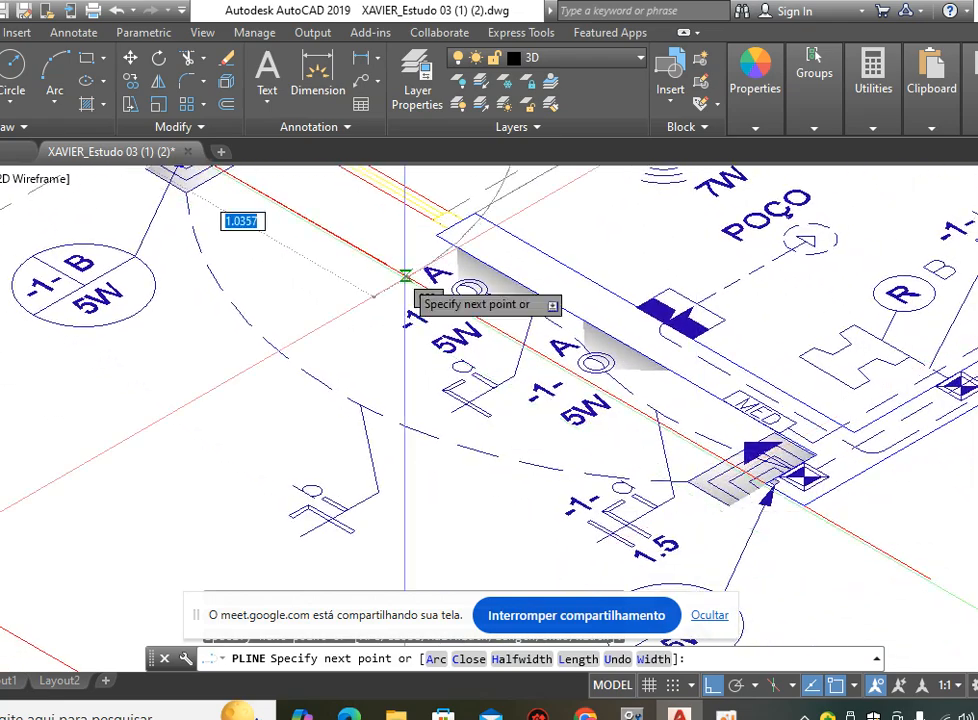
{"action": "left_click", "coordinate": [931, 579]}
Trace the sidewalk's 2.0000 end and its 7.0000 outer edge, then close the polyline at its start point.
{"action": "scroll", "coordinate": [916, 508], "scroll_direction": "down", "scroll_amount": 4}
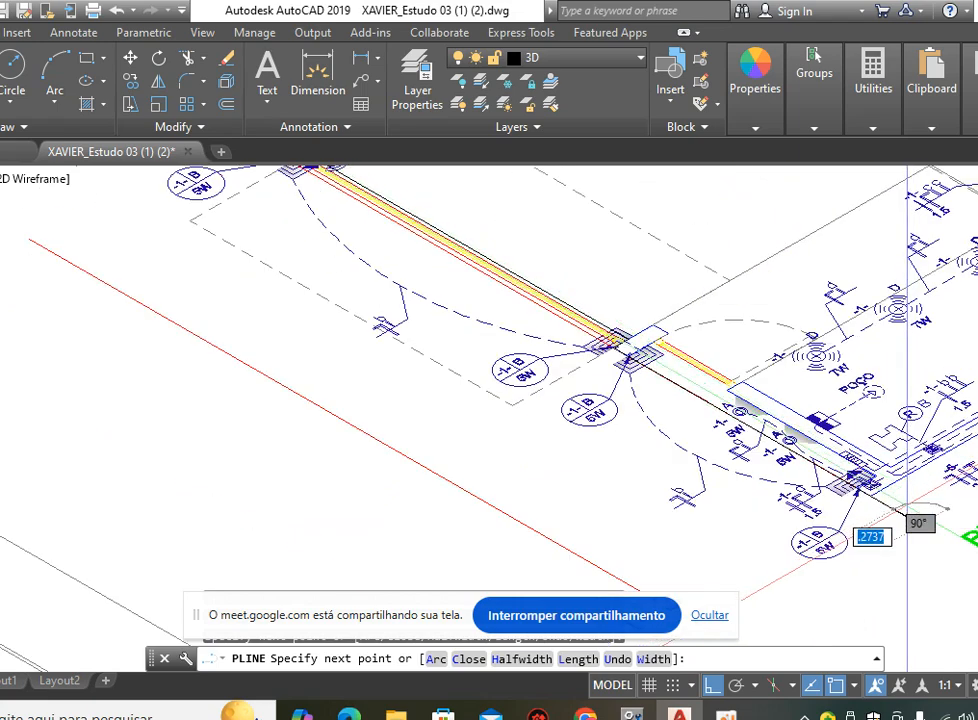
{"action": "scroll", "coordinate": [806, 585], "scroll_direction": "down", "scroll_amount": 2}
{"action": "middle_click_drag", "start_coordinate": [805, 583], "coordinate": [819, 440]}
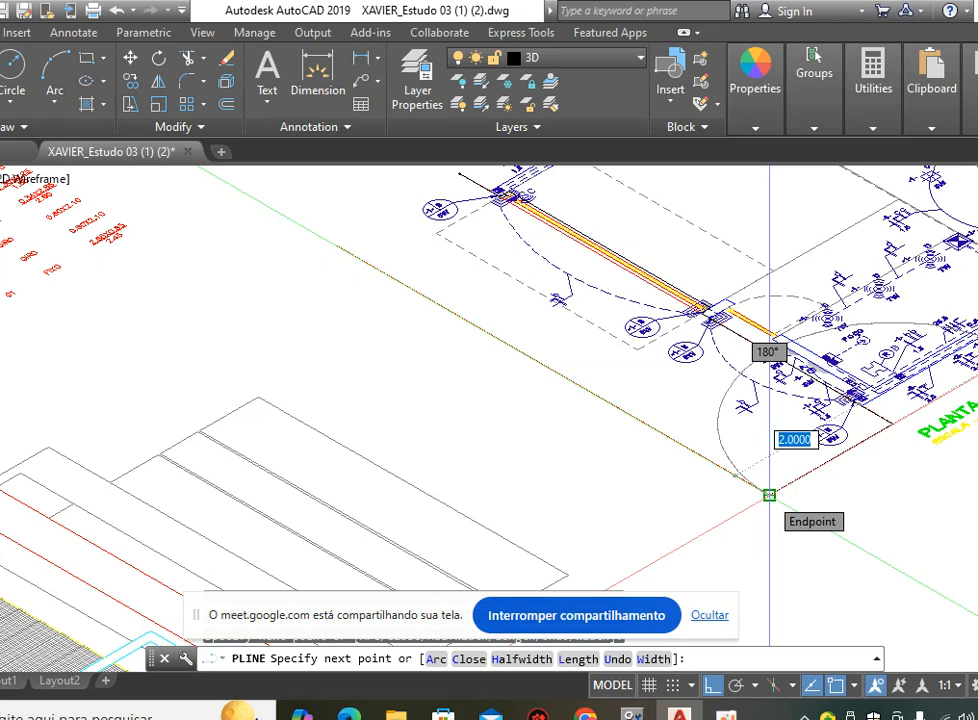
{"action": "left_click", "coordinate": [769, 494]}
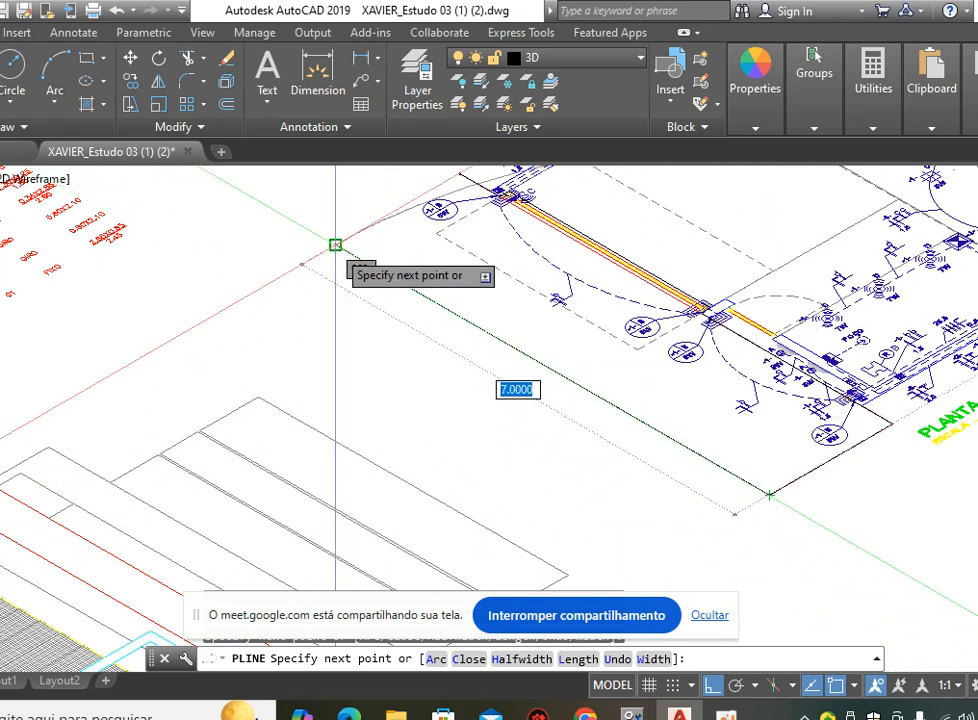
{"action": "scroll", "coordinate": [360, 251], "scroll_direction": "up", "scroll_amount": 6}
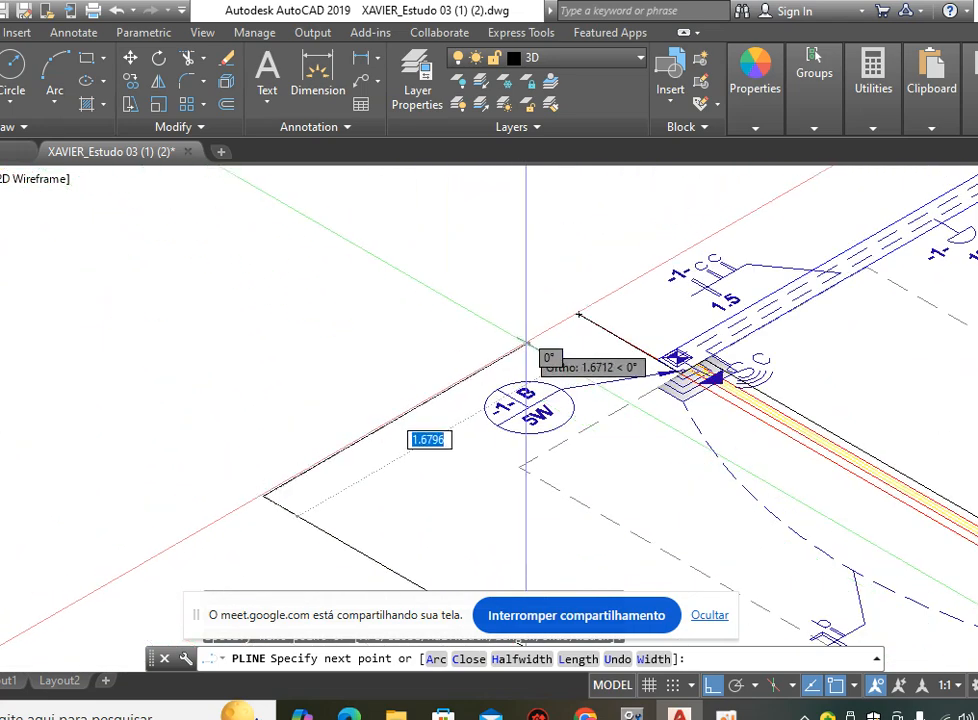
{"action": "type", "text": "c"}
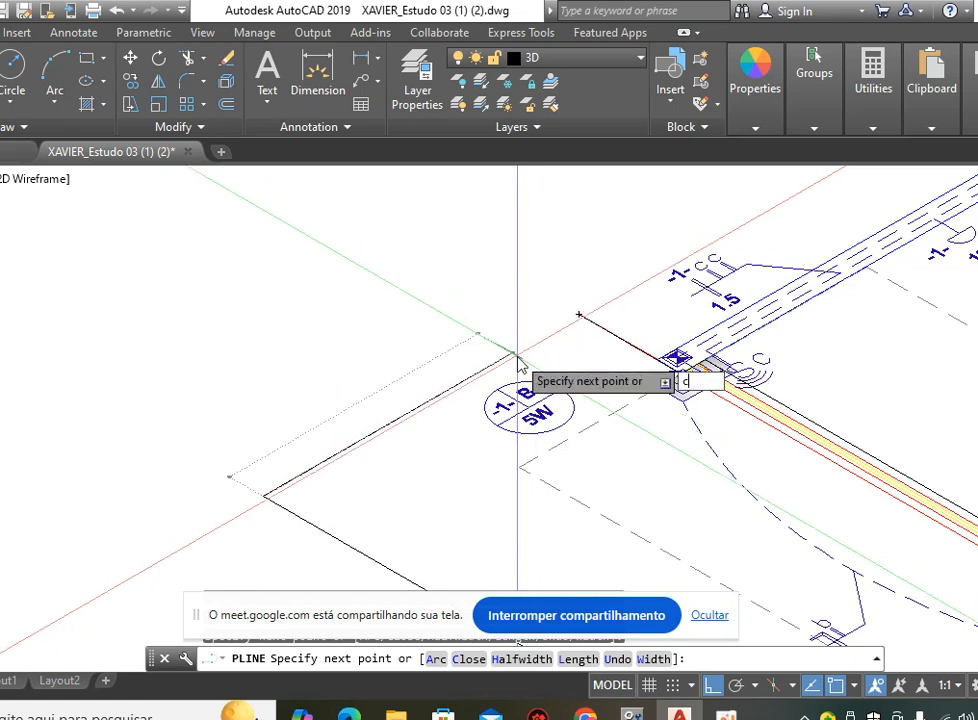
{"action": "key", "text": "Return"}
Inspect the closed polyline along the vehicle gate and at its jog by the wall between the gates.
{"action": "middle_click_drag", "start_coordinate": [439, 419], "coordinate": [195, 340]}
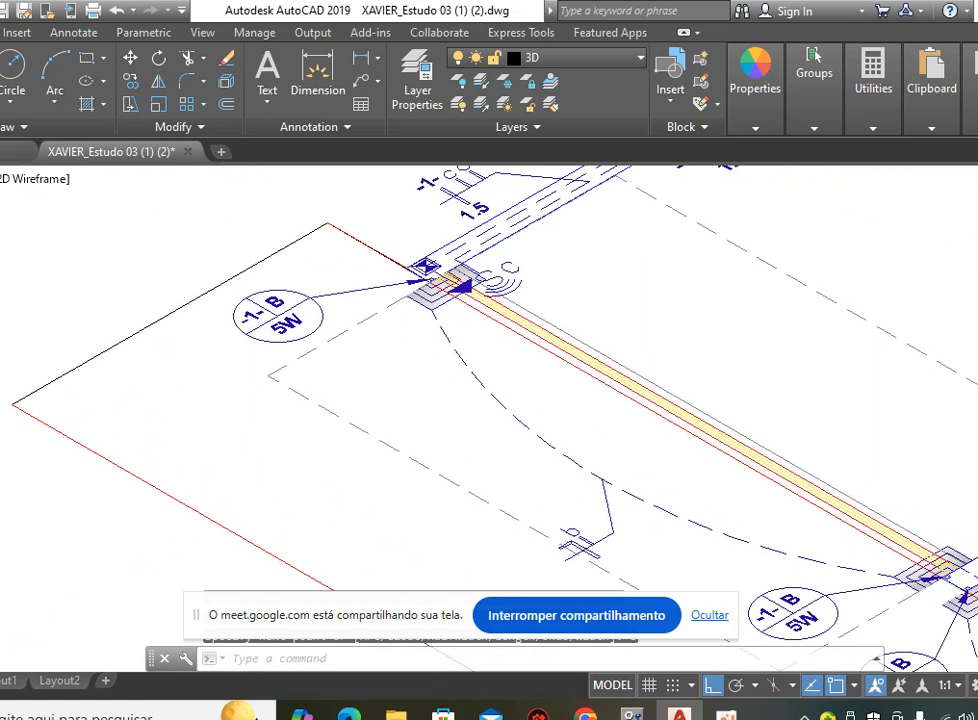
{"action": "left_click", "coordinate": [219, 286]}
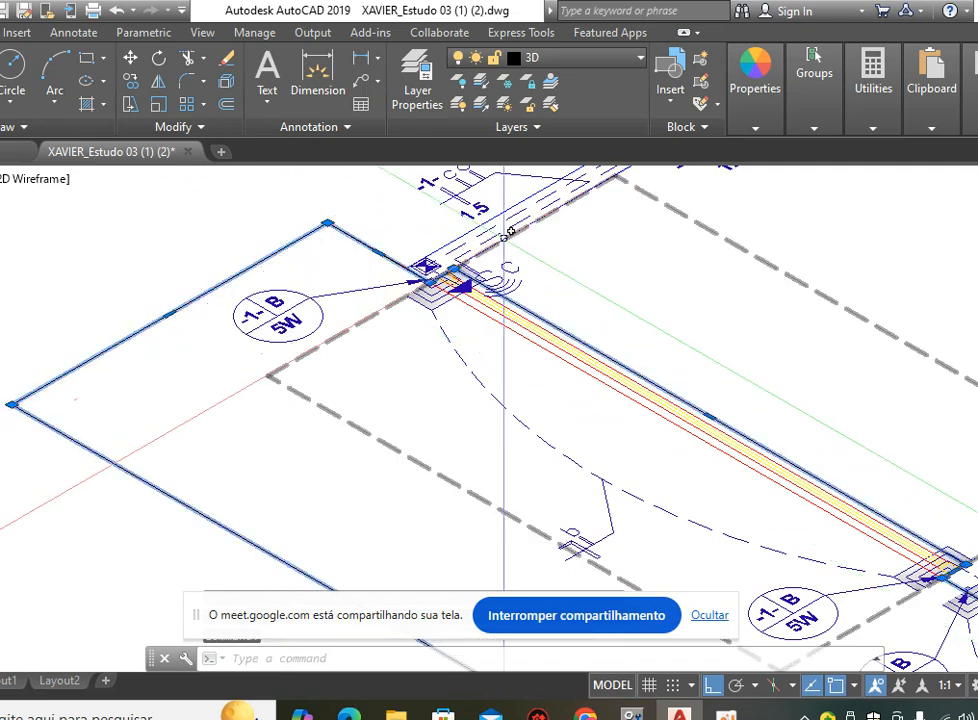
{"action": "scroll", "coordinate": [486, 236], "scroll_direction": "up", "scroll_amount": 2}
{"action": "scroll", "coordinate": [486, 236], "scroll_direction": "up", "scroll_amount": 3}
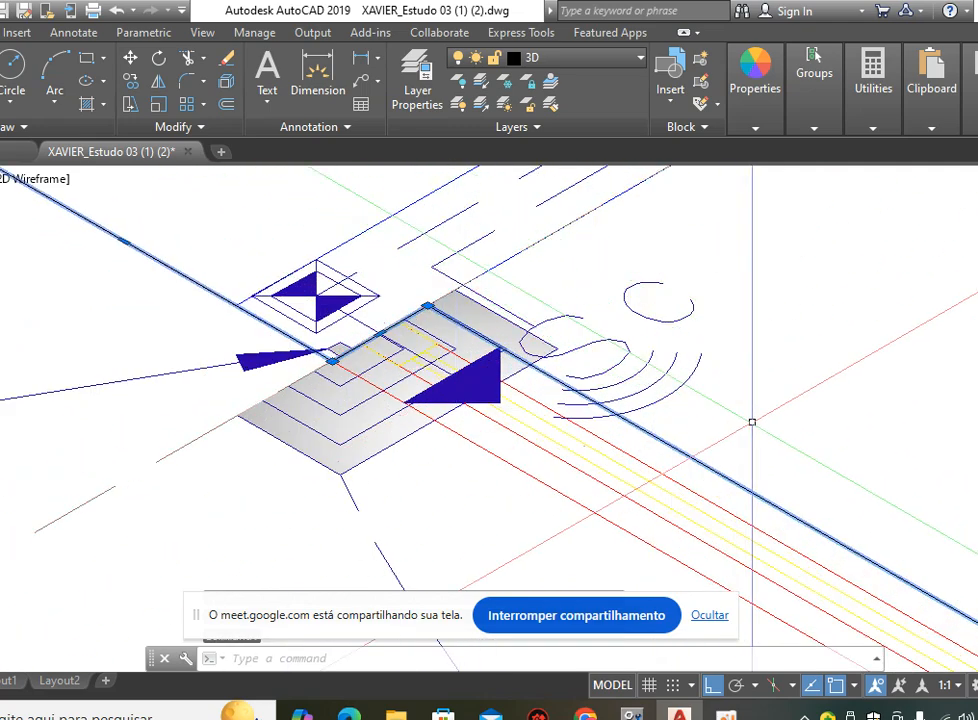
{"action": "mouse_move", "coordinate": [807, 452]}
{"action": "middle_mouse_down"}
{"action": "mouse_move", "coordinate": [563, 386]}
{"action": "mouse_move", "coordinate": [469, 334]}
{"action": "middle_mouse_up"}
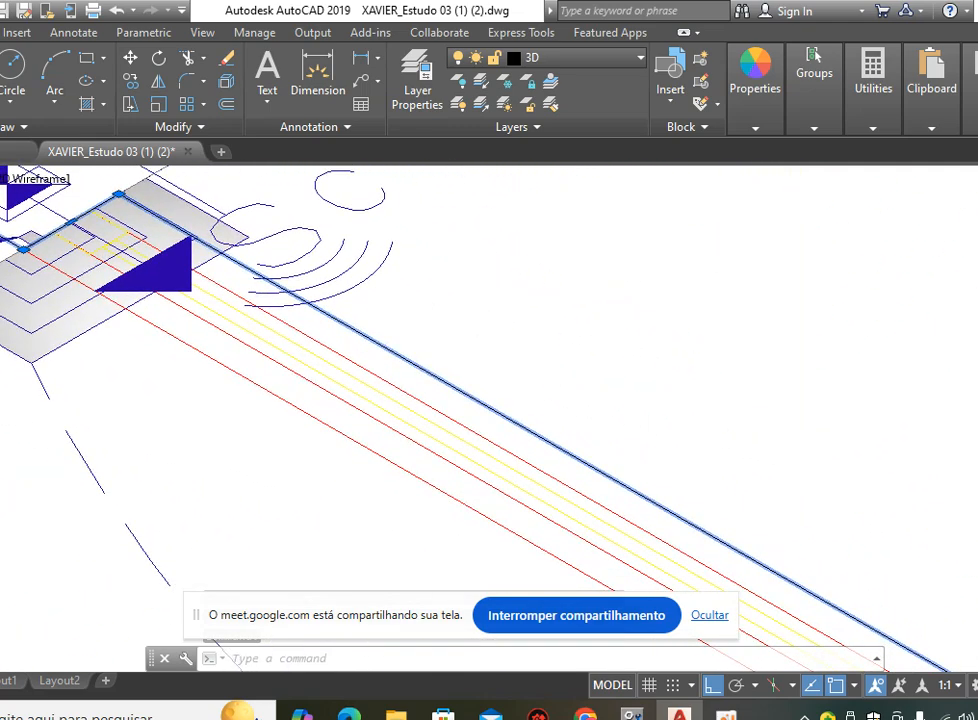
{"action": "middle_click_drag", "start_coordinate": [719, 468], "coordinate": [437, 323]}
{"action": "middle_click_drag", "start_coordinate": [622, 452], "coordinate": [456, 357]}
{"action": "middle_click_drag", "start_coordinate": [690, 498], "coordinate": [622, 389]}
{"action": "mouse_move", "coordinate": [703, 421]}
{"action": "middle_mouse_down"}
{"action": "mouse_move", "coordinate": [787, 496]}
{"action": "mouse_move", "coordinate": [493, 375]}
{"action": "middle_mouse_up"}
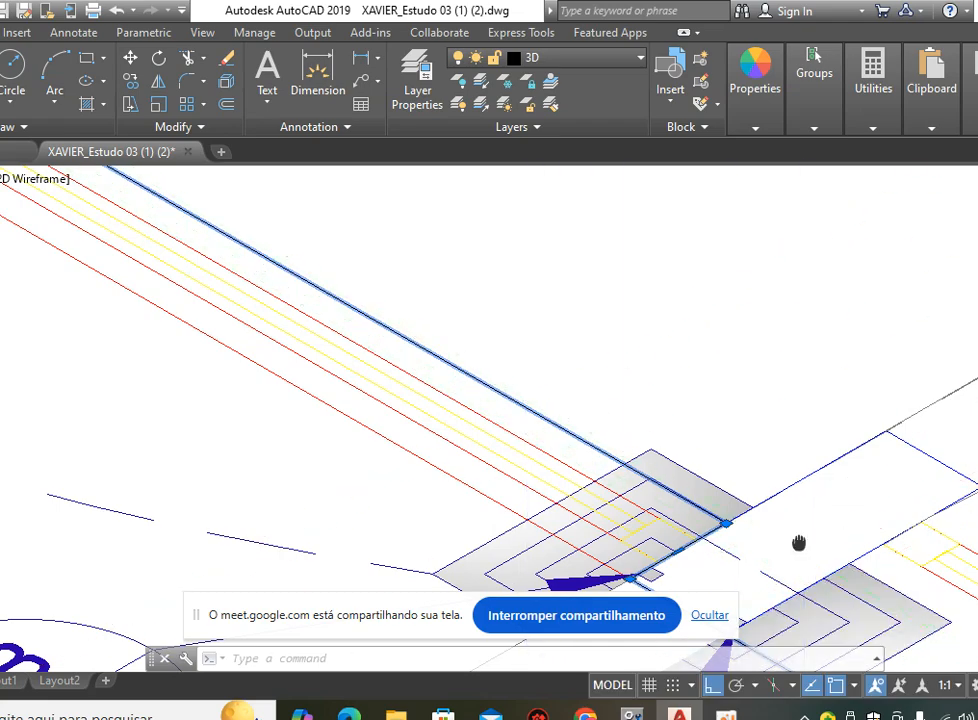
{"action": "middle_click_drag", "start_coordinate": [799, 539], "coordinate": [747, 399]}
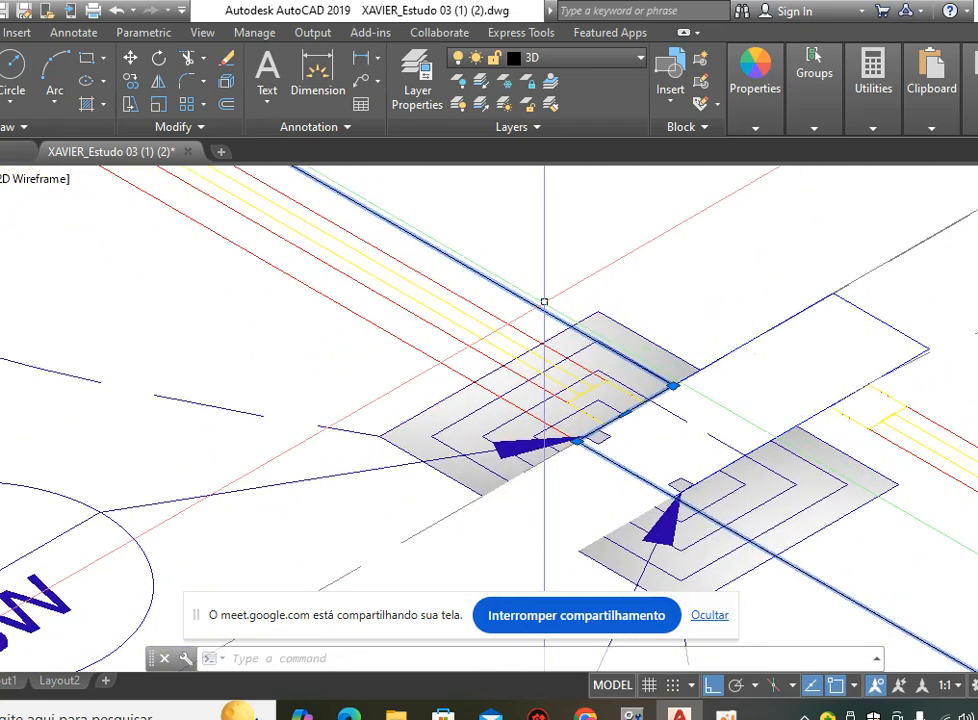
{"action": "scroll", "coordinate": [544, 301], "scroll_direction": "down", "scroll_amount": 5}
{"action": "mouse_move", "coordinate": [566, 368]}
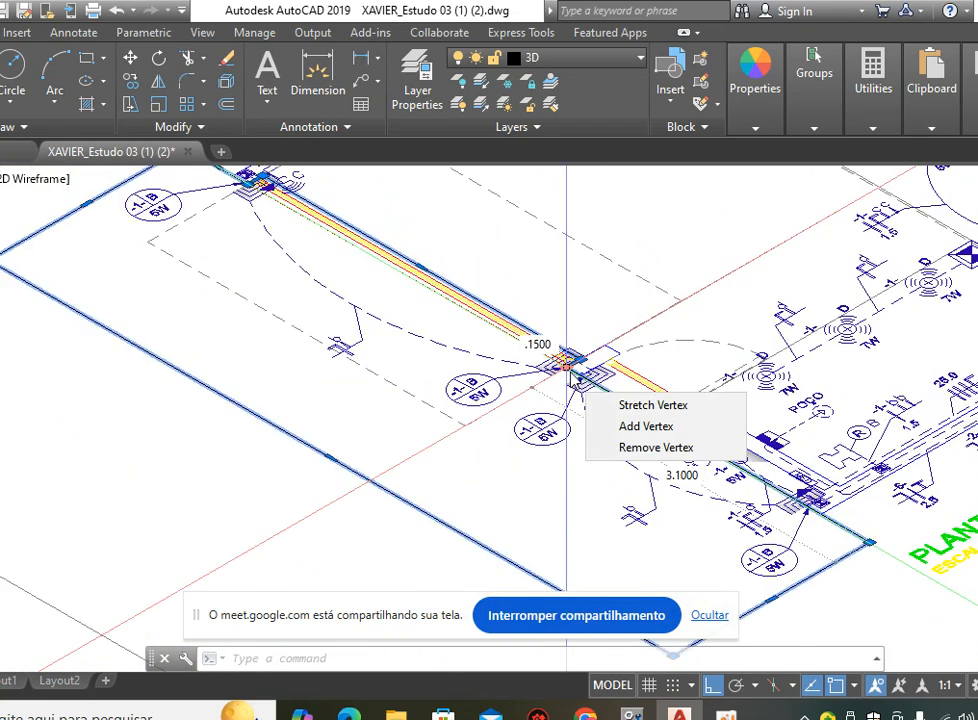
{"action": "left_click", "coordinate": [594, 455]}
{"action": "scroll", "coordinate": [664, 291], "scroll_direction": "down", "scroll_amount": 3}
{"action": "middle_click_drag", "start_coordinate": [664, 291], "coordinate": [710, 378]}
{"action": "key", "text": "Escape"}
Check the whole sidewalk outline again, comparing its offset behind the vehicle gate with the front line at the pedestrian gate.
{"action": "scroll", "coordinate": [690, 395], "scroll_direction": "up", "scroll_amount": 8}
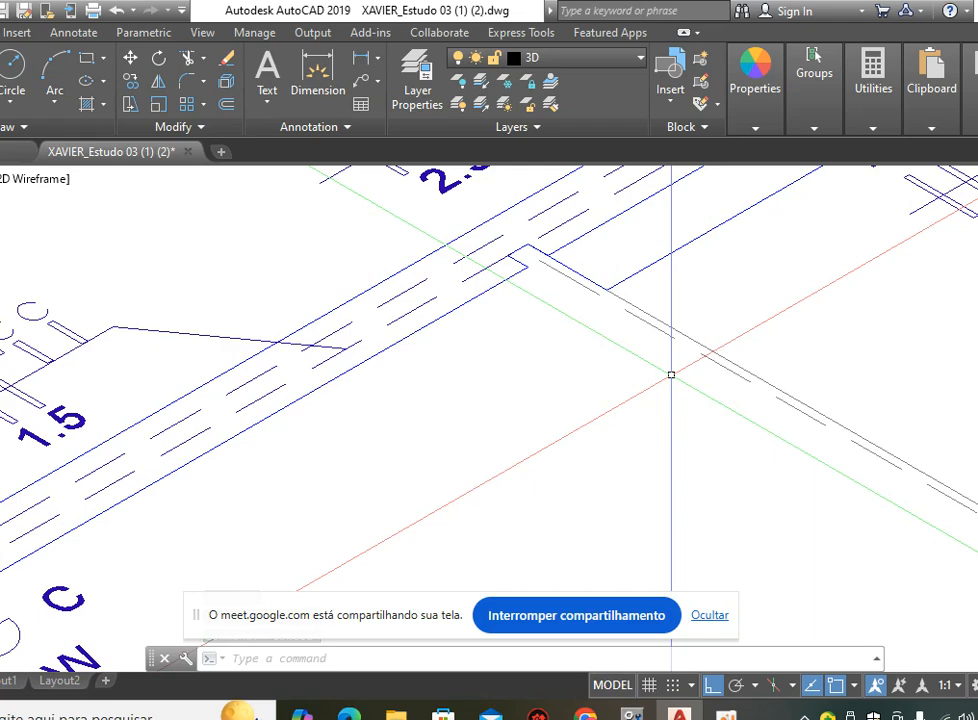
{"action": "scroll", "coordinate": [568, 327], "scroll_direction": "down", "scroll_amount": 4}
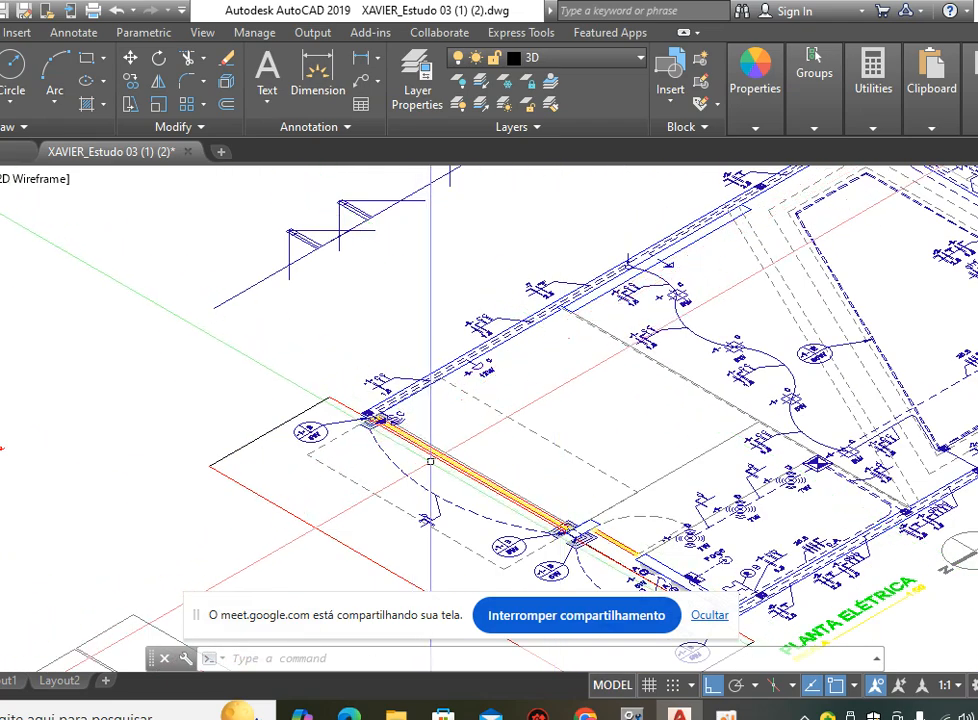
{"action": "scroll", "coordinate": [446, 455], "scroll_direction": "up", "scroll_amount": 3}
{"action": "scroll", "coordinate": [446, 455], "scroll_direction": "down", "scroll_amount": 5}
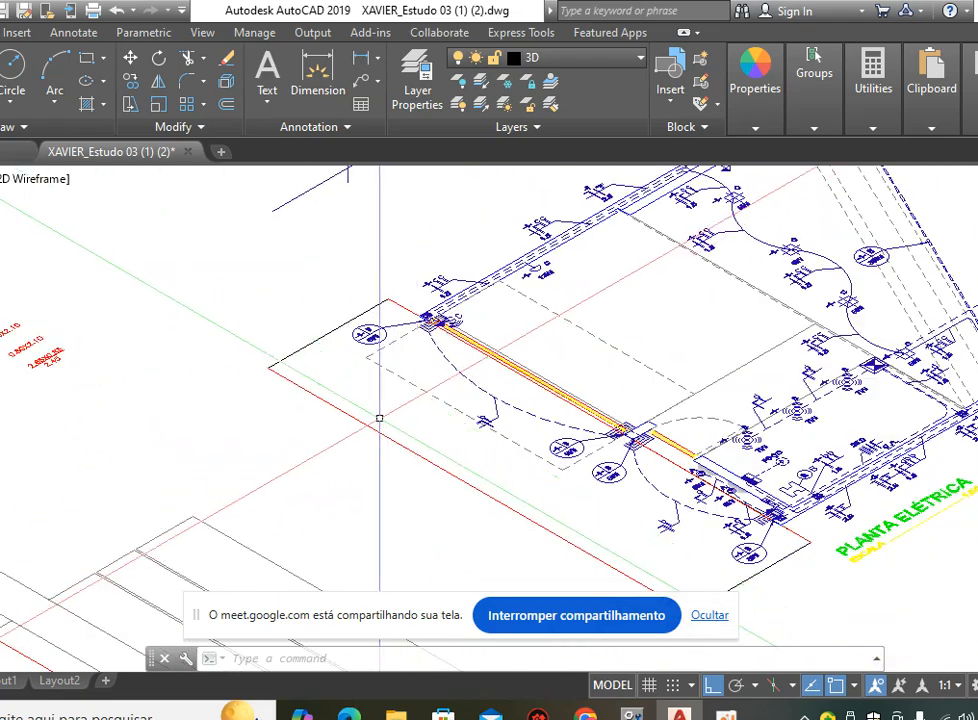
{"action": "left_click", "coordinate": [349, 321]}
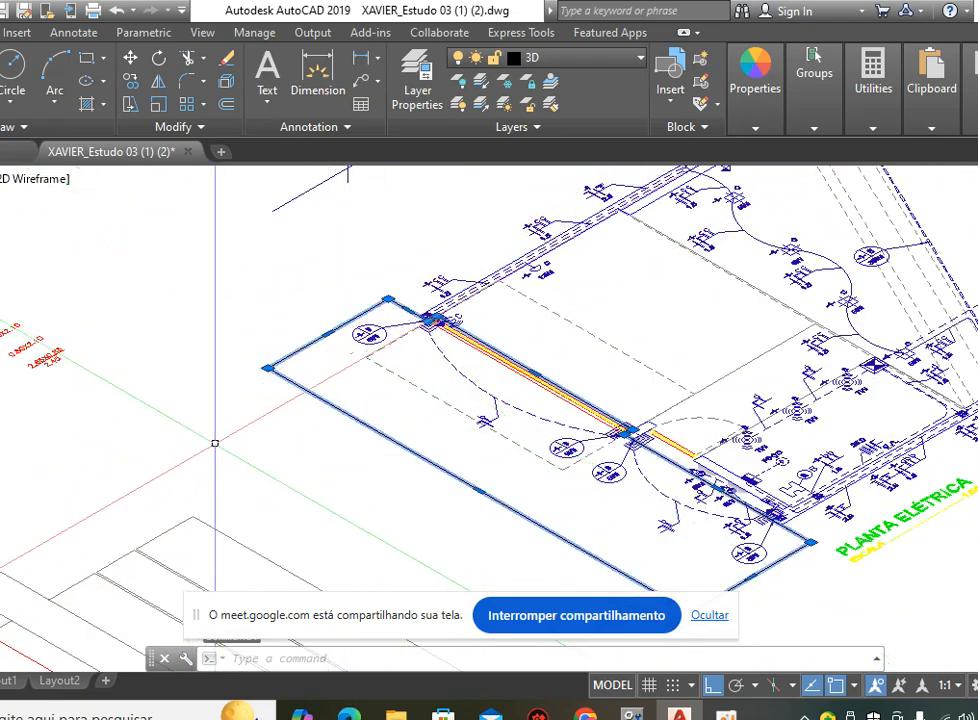
{"action": "middle_click_drag", "start_coordinate": [275, 416], "coordinate": [190, 288]}
{"action": "middle_click_drag", "start_coordinate": [245, 312], "coordinate": [247, 364]}
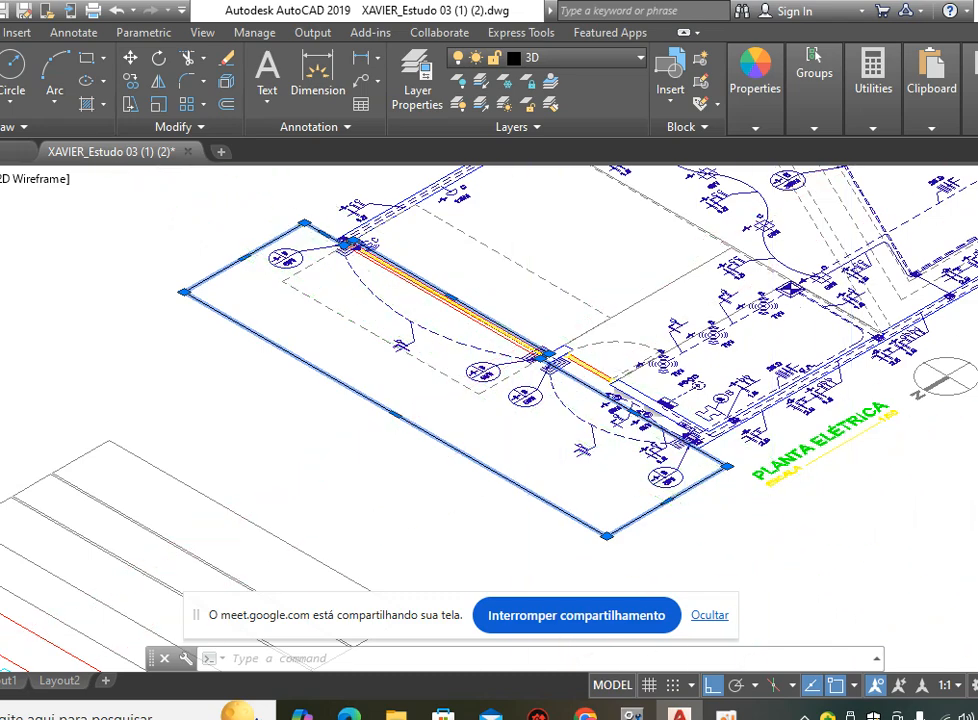
{"action": "scroll", "coordinate": [570, 363], "scroll_direction": "up", "scroll_amount": 4}
{"action": "mouse_move", "coordinate": [570, 363]}
{"action": "middle_mouse_down"}
{"action": "mouse_move", "coordinate": [620, 432]}
{"action": "mouse_move", "coordinate": [624, 419]}
{"action": "mouse_move", "coordinate": [654, 475]}
{"action": "middle_mouse_up"}
{"action": "scroll", "coordinate": [654, 475], "scroll_direction": "up", "scroll_amount": 8}
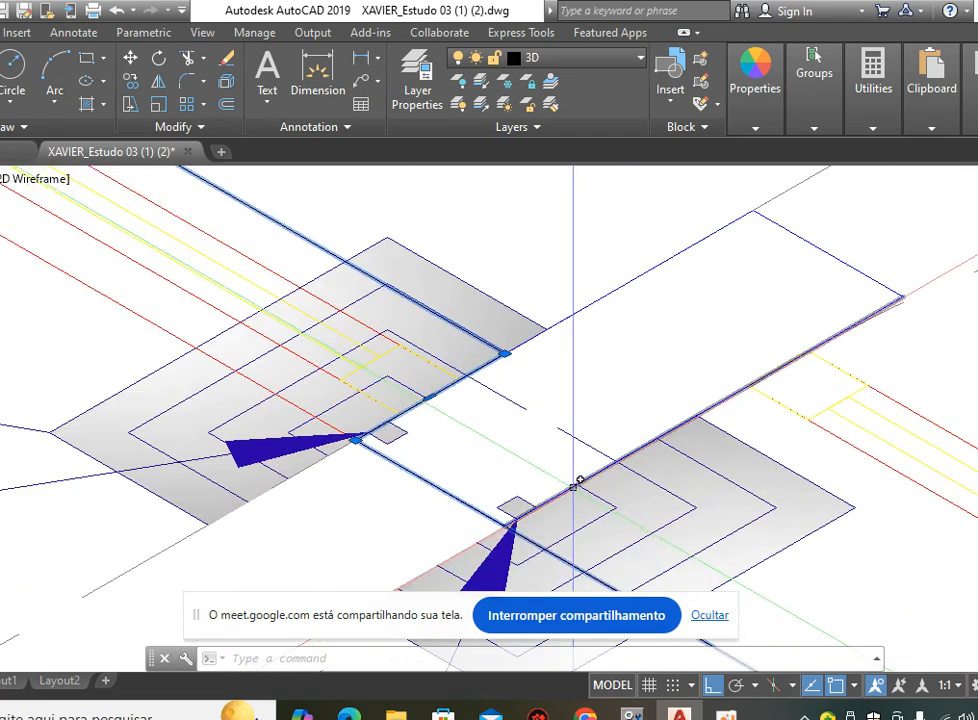
{"action": "mouse_move", "coordinate": [515, 375]}
{"action": "middle_mouse_down"}
{"action": "mouse_move", "coordinate": [754, 403]}
{"action": "mouse_move", "coordinate": [844, 584]}
{"action": "middle_mouse_up"}
{"action": "scroll", "coordinate": [752, 400], "scroll_direction": "up", "scroll_amount": 5}
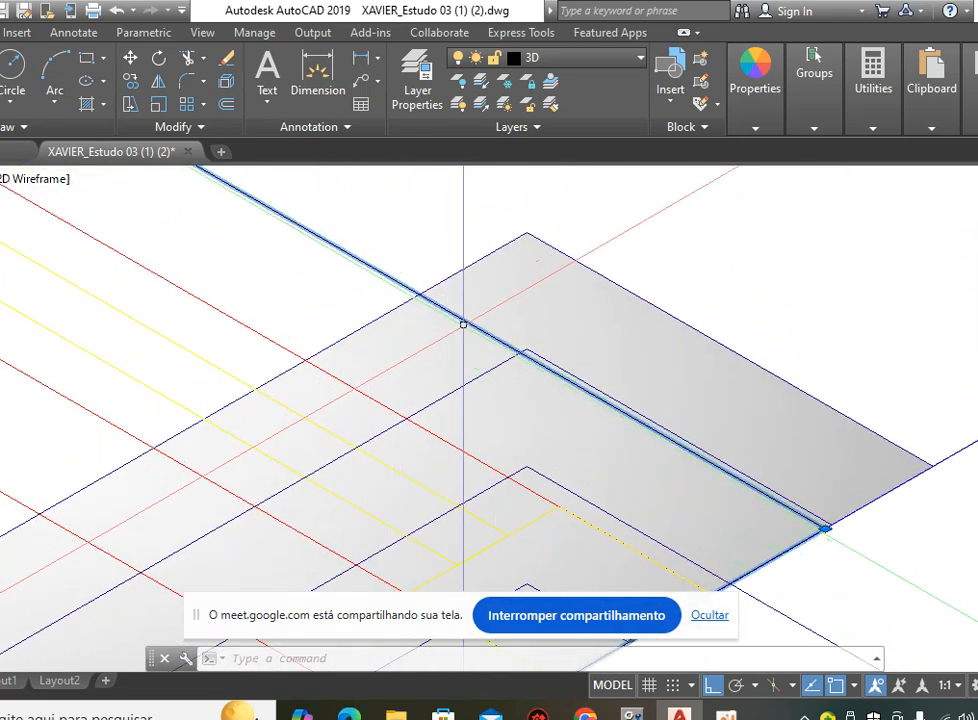
{"action": "scroll", "coordinate": [838, 525], "scroll_direction": "down", "scroll_amount": 5}
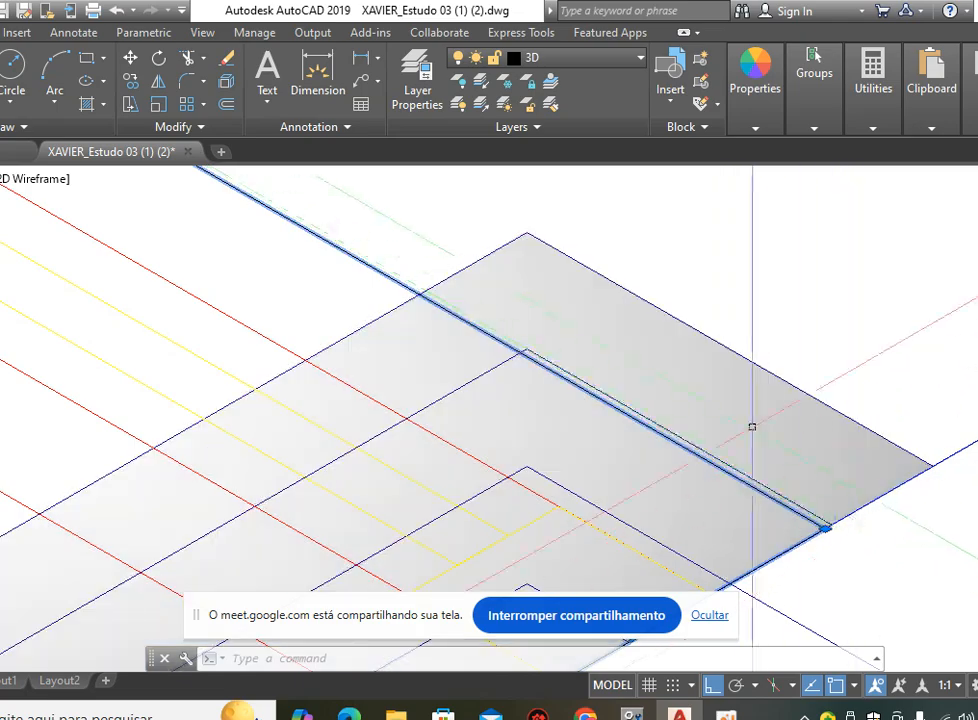
{"action": "mouse_move", "coordinate": [684, 466]}
{"action": "middle_mouse_down"}
{"action": "mouse_move", "coordinate": [362, 195]}
{"action": "mouse_move", "coordinate": [338, 304]}
{"action": "middle_mouse_up"}
{"action": "scroll", "coordinate": [333, 205], "scroll_direction": "up", "scroll_amount": 2}
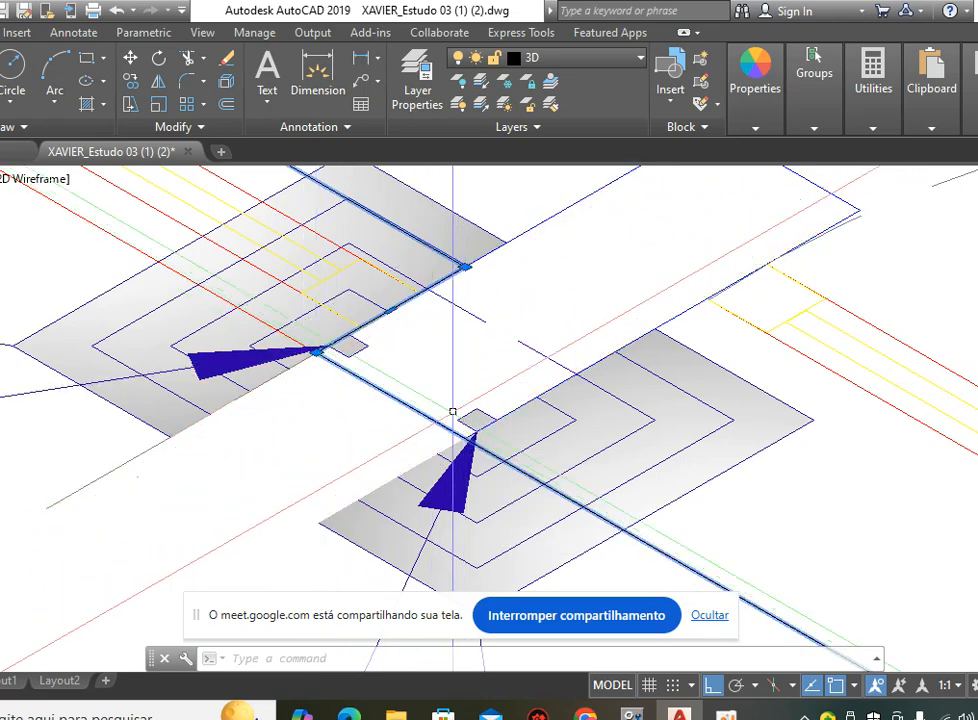
{"action": "scroll", "coordinate": [747, 552], "scroll_direction": "up", "scroll_amount": 3}
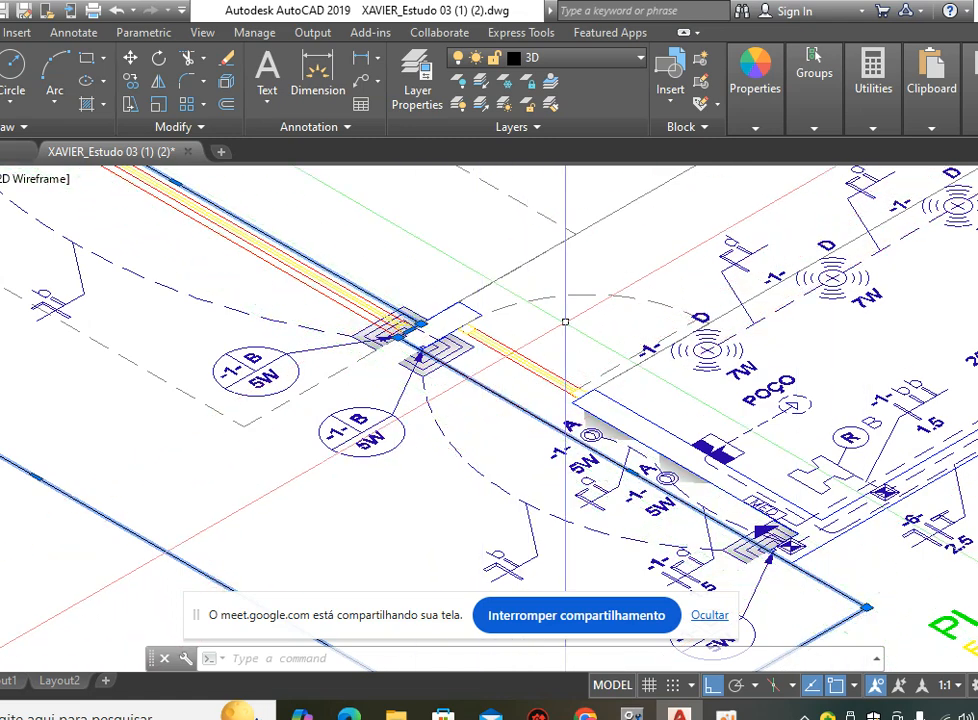
{"action": "scroll", "coordinate": [400, 435], "scroll_direction": "down", "scroll_amount": 3}
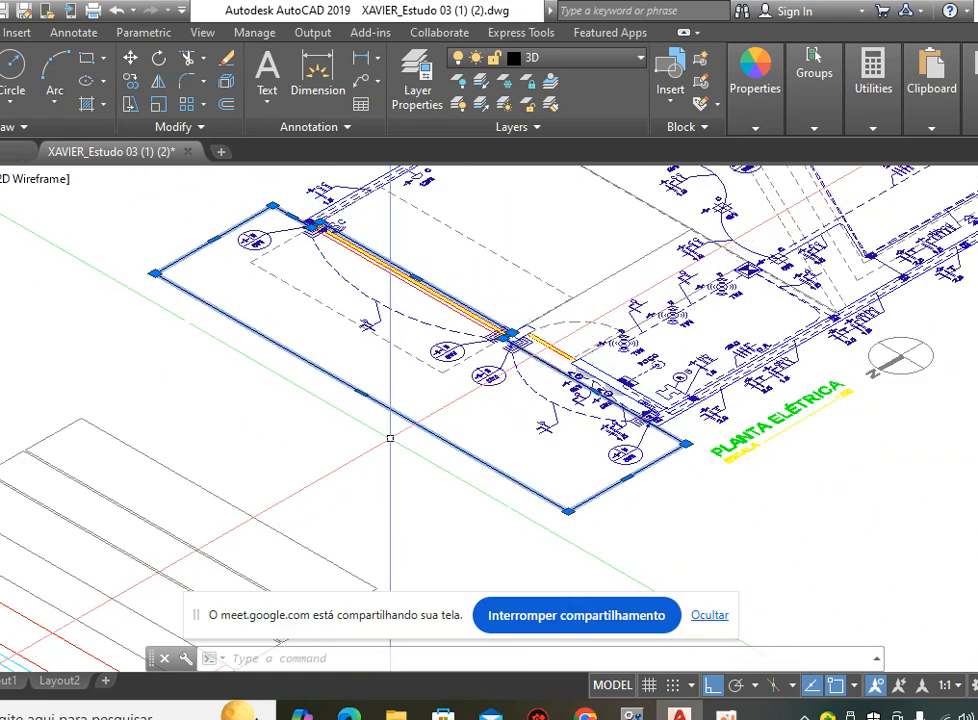
{"action": "middle_click_drag", "start_coordinate": [212, 356], "coordinate": [283, 395]}
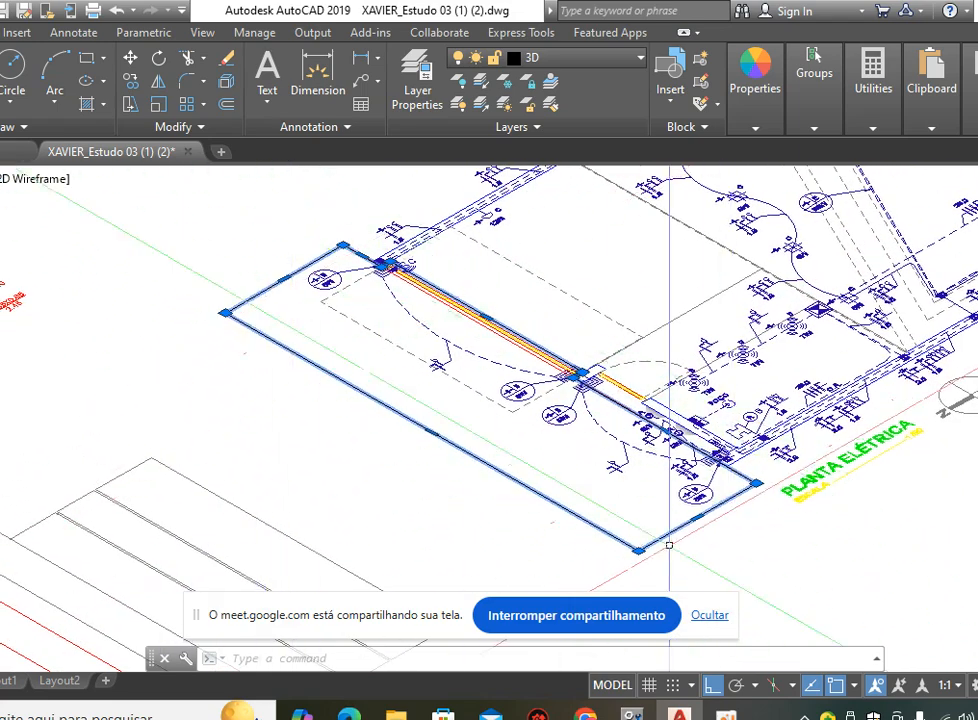
{"action": "key", "text": "Escape"}
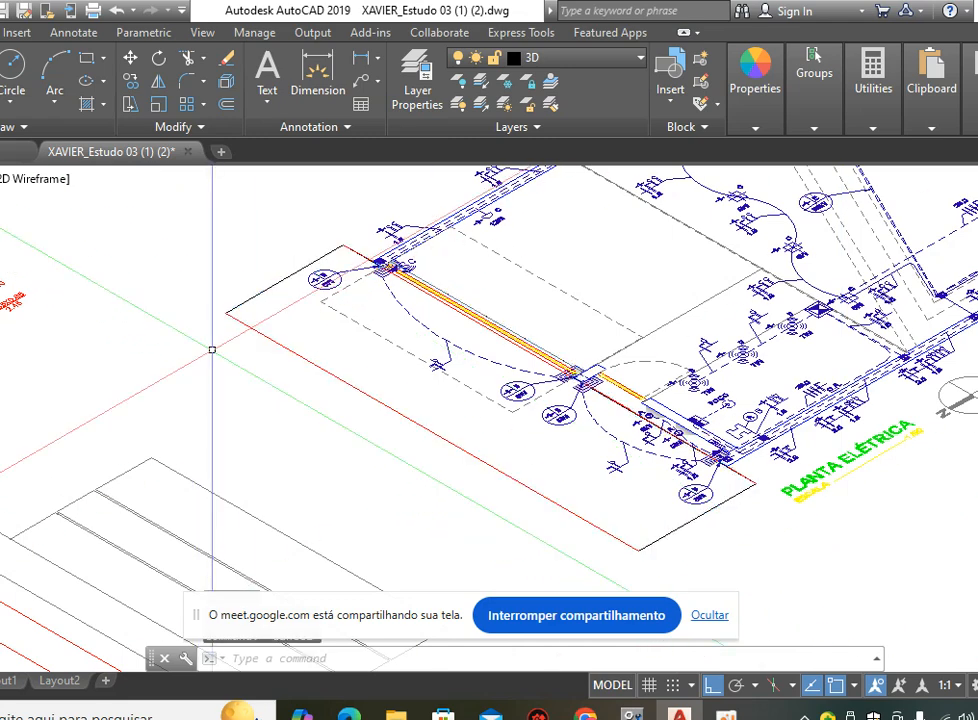
Extrude the closed sidewalk polyline .15 downward.
{"action": "type", "text": "EX"}
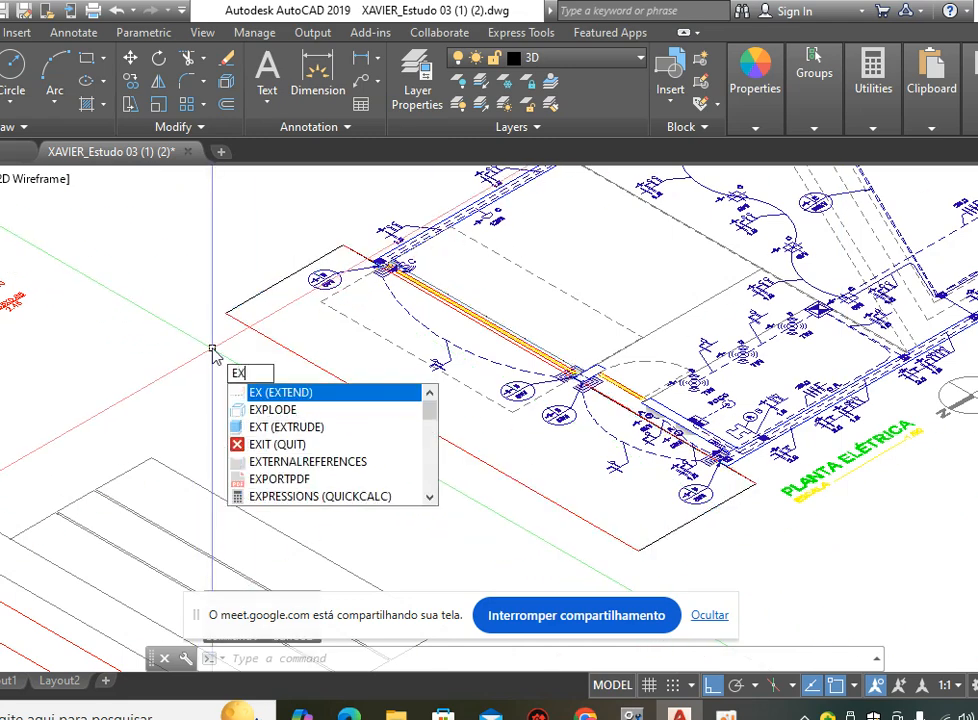
{"action": "type", "text": "T"}
{"action": "key", "text": "Return"}
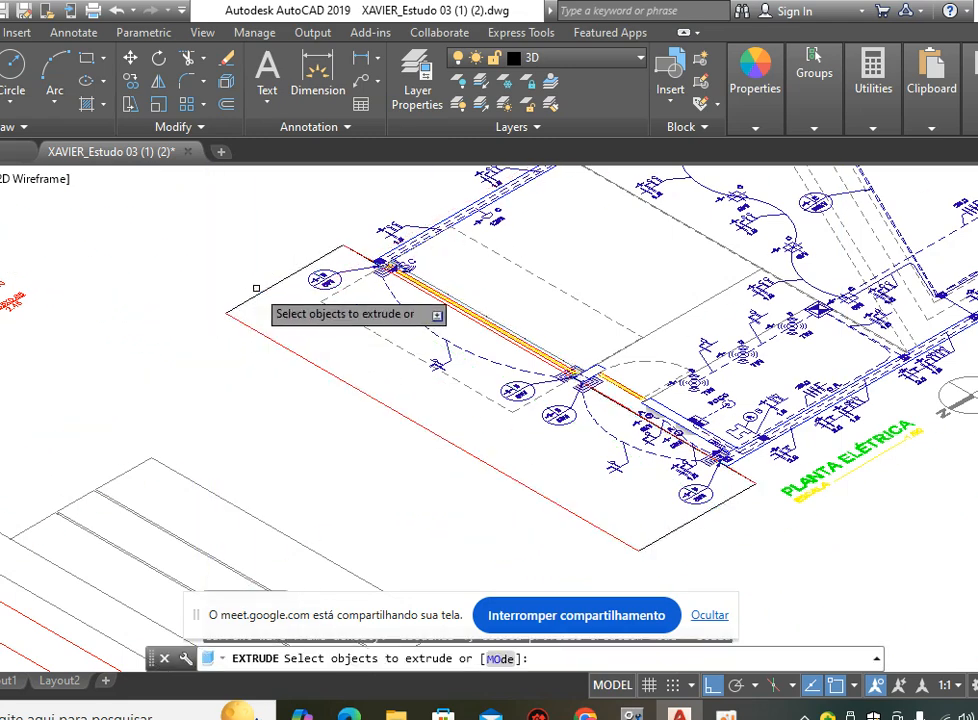
{"action": "left_click", "coordinate": [256, 291]}
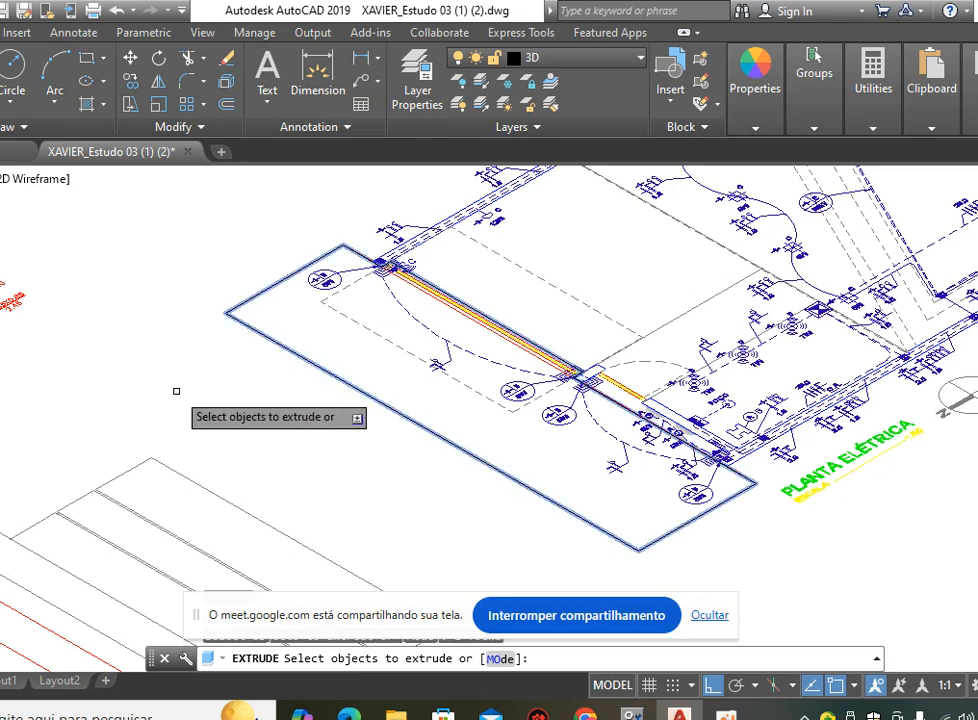
{"action": "key", "text": "Return"}
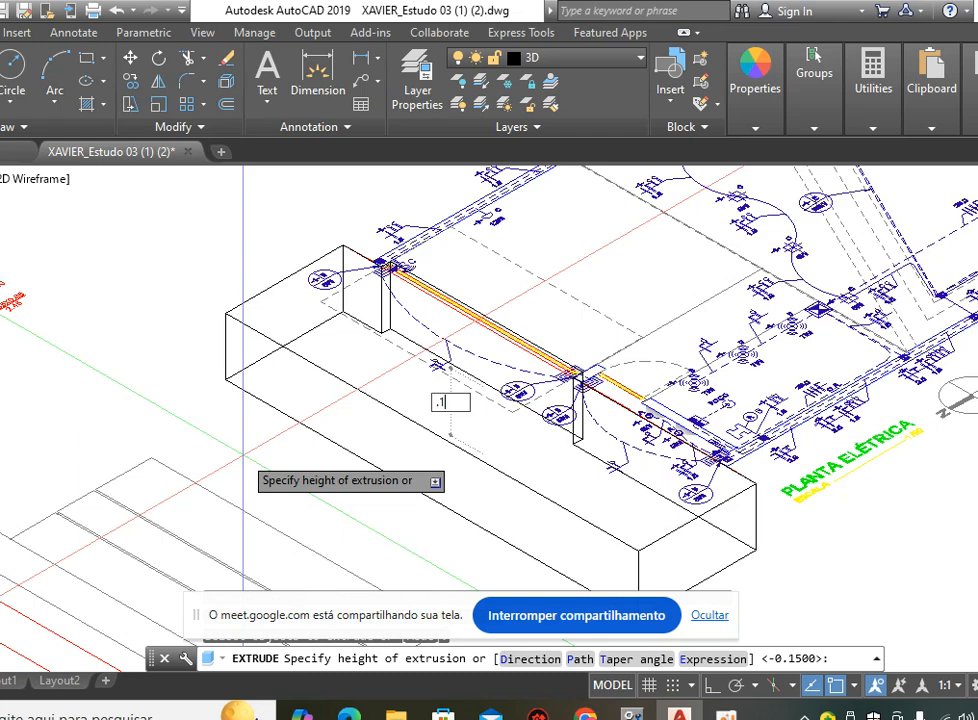
{"action": "key", "text": "Return"}
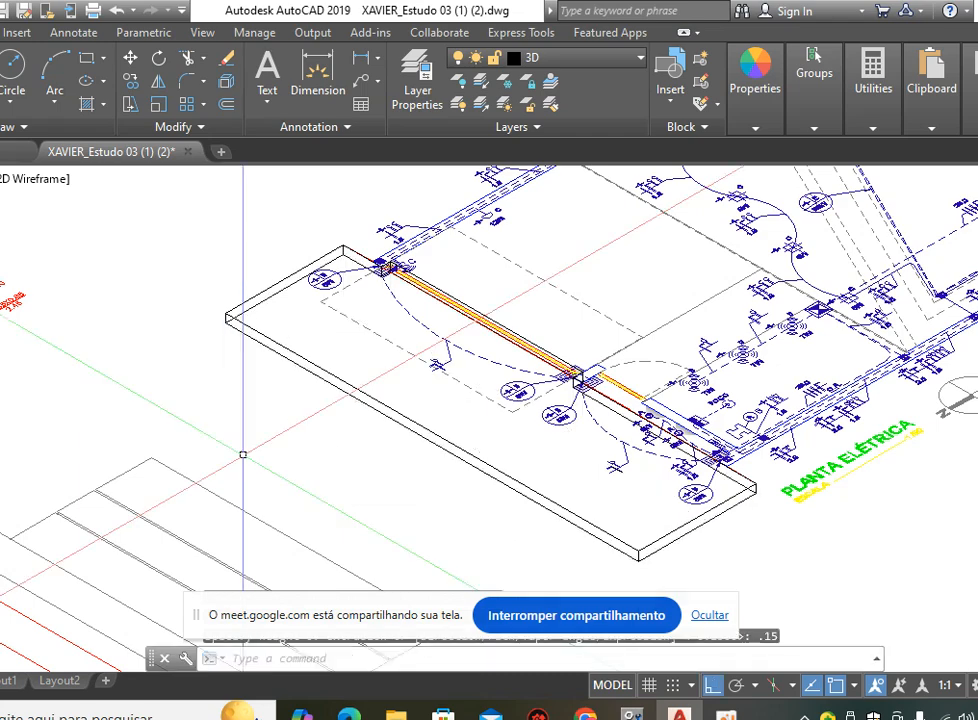
Examine the side boundary wall behind the vehicle gate, especially the jog where the wall running across the lot meets it.
{"action": "mouse_move", "coordinate": [560, 297]}
{"action": "middle_mouse_down"}
{"action": "mouse_move", "coordinate": [400, 314]}
{"action": "mouse_move", "coordinate": [310, 359]}
{"action": "middle_mouse_up"}
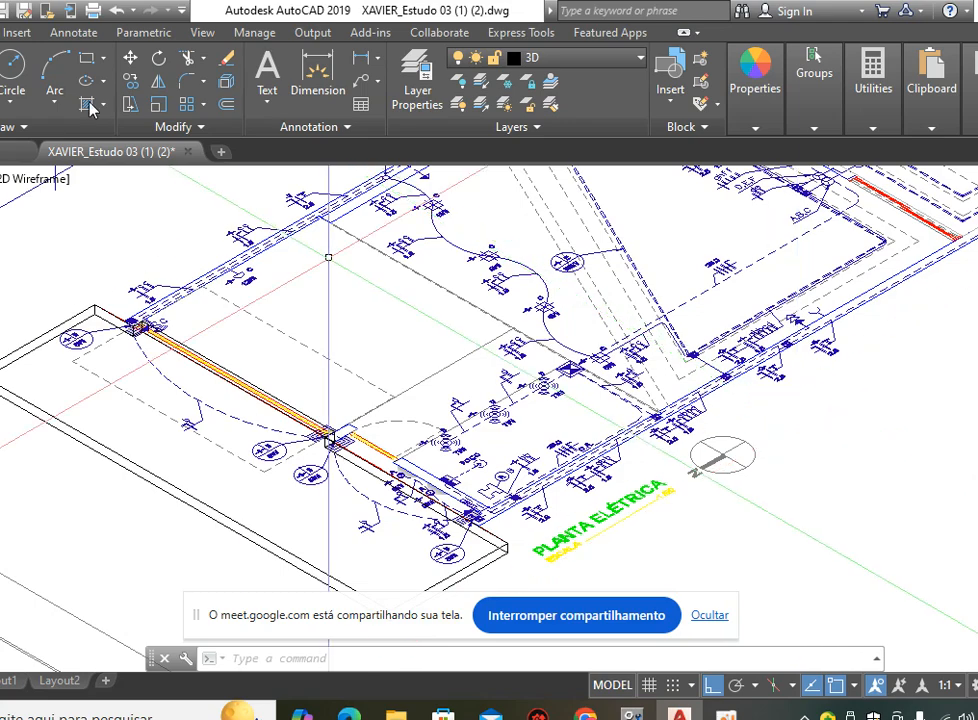
{"action": "mouse_move", "coordinate": [381, 305]}
{"action": "middle_mouse_down"}
{"action": "mouse_move", "coordinate": [457, 329]}
{"action": "mouse_move", "coordinate": [516, 298]}
{"action": "mouse_move", "coordinate": [503, 295]}
{"action": "middle_mouse_up"}
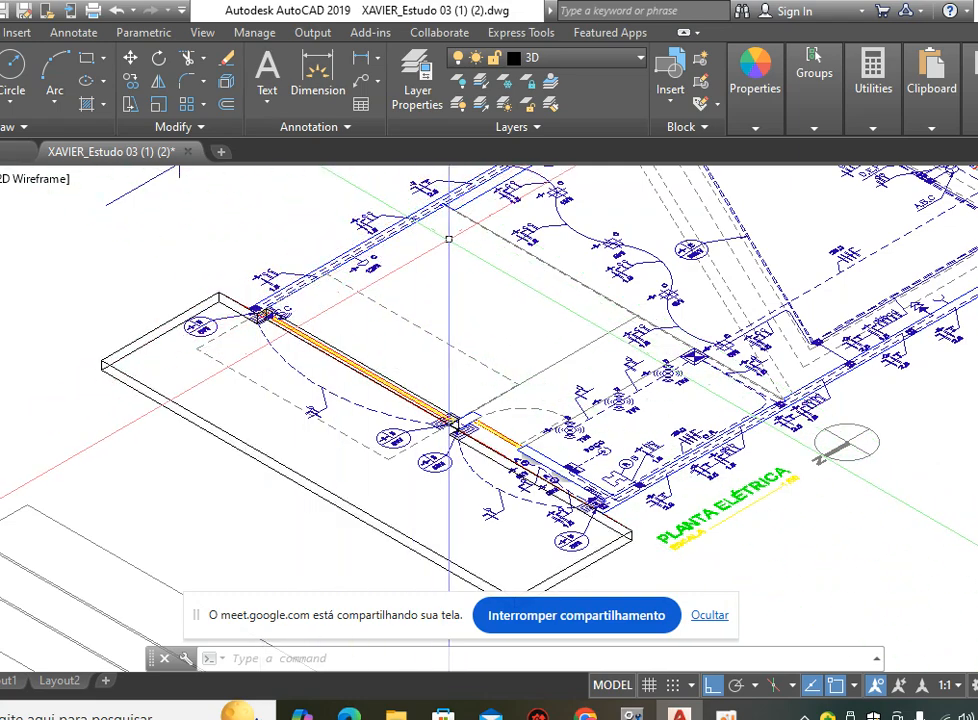
{"action": "scroll", "coordinate": [520, 331], "scroll_direction": "up", "scroll_amount": 6}
{"action": "mouse_move", "coordinate": [520, 331]}
{"action": "middle_mouse_down"}
{"action": "mouse_move", "coordinate": [603, 306]}
{"action": "mouse_move", "coordinate": [670, 338]}
{"action": "middle_mouse_up"}
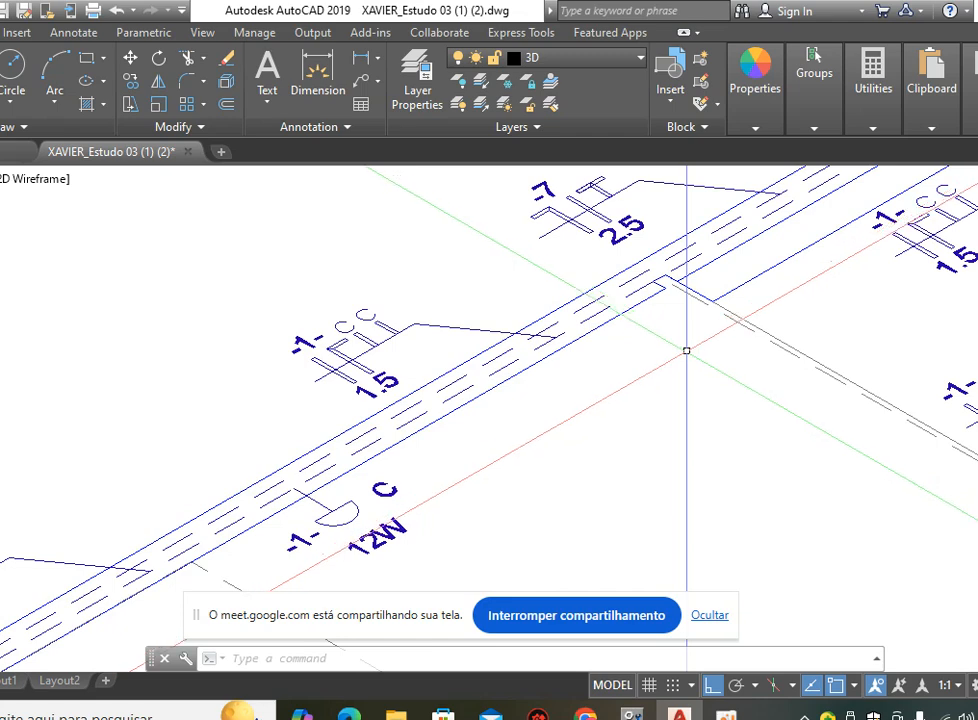
{"action": "scroll", "coordinate": [649, 276], "scroll_direction": "up", "scroll_amount": 4}
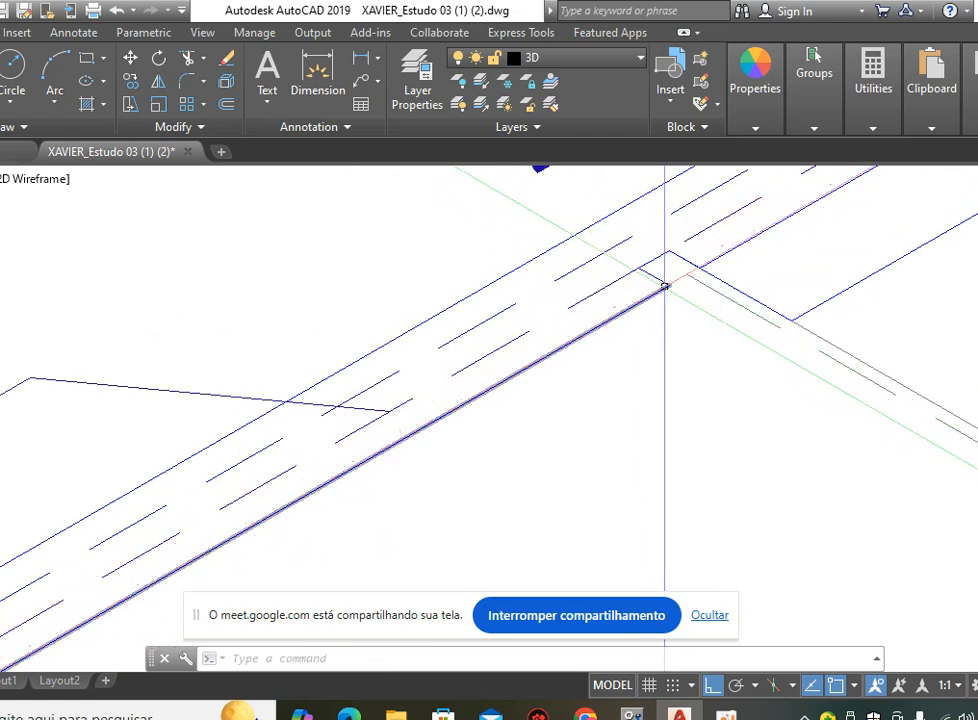
{"action": "scroll", "coordinate": [667, 277], "scroll_direction": "down", "scroll_amount": 4}
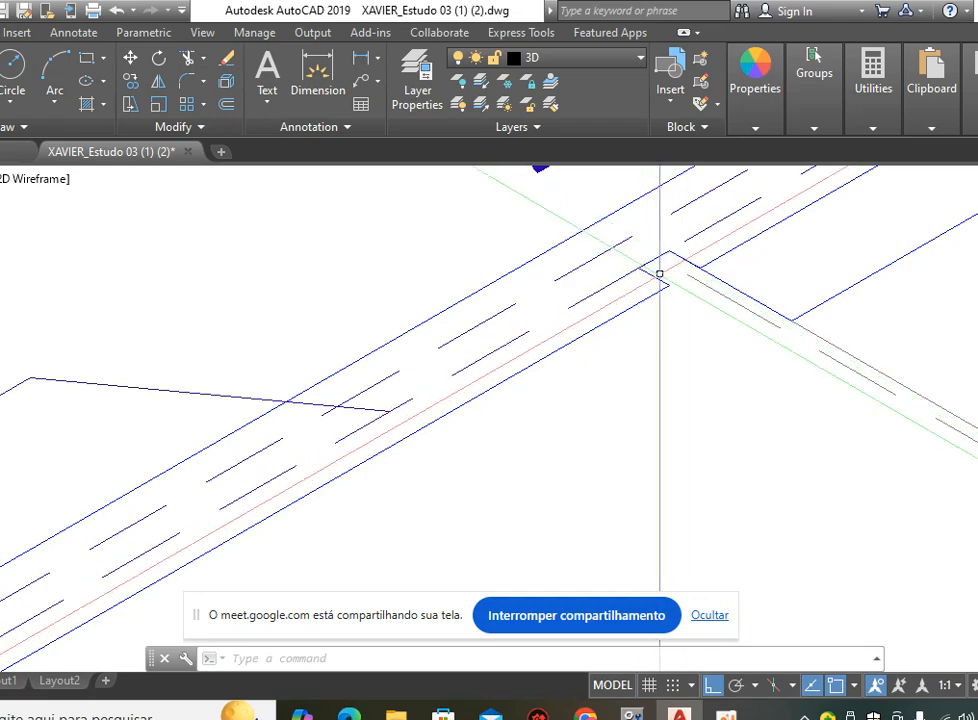
{"action": "middle_click_drag", "start_coordinate": [704, 244], "coordinate": [478, 313]}
{"action": "scroll", "coordinate": [522, 349], "scroll_direction": "down", "scroll_amount": 5}
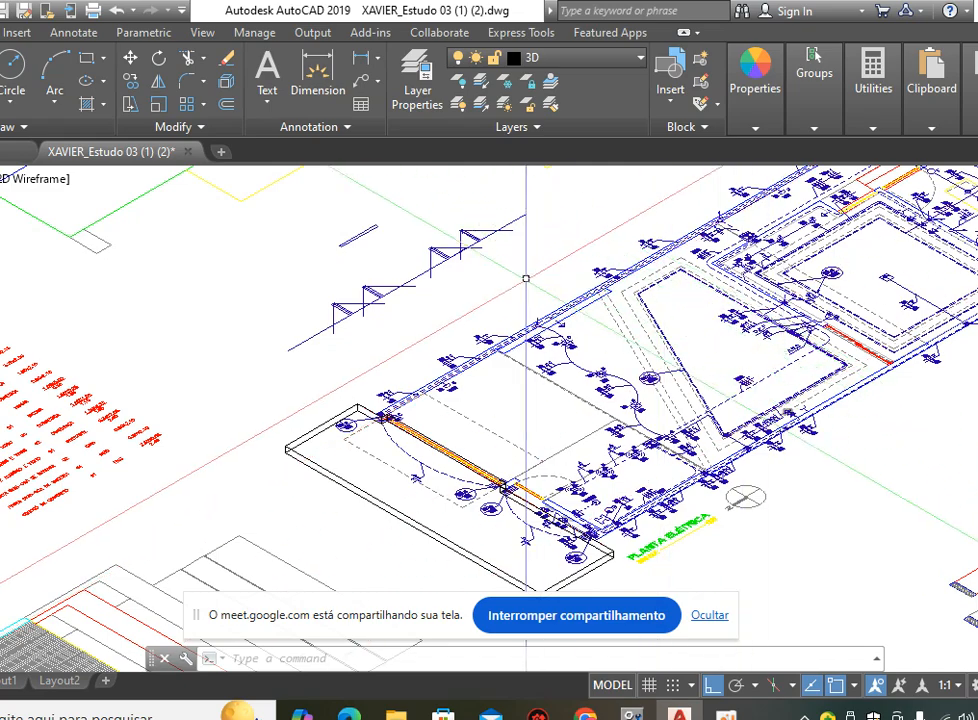
{"action": "scroll", "coordinate": [505, 487], "scroll_direction": "up", "scroll_amount": 8}
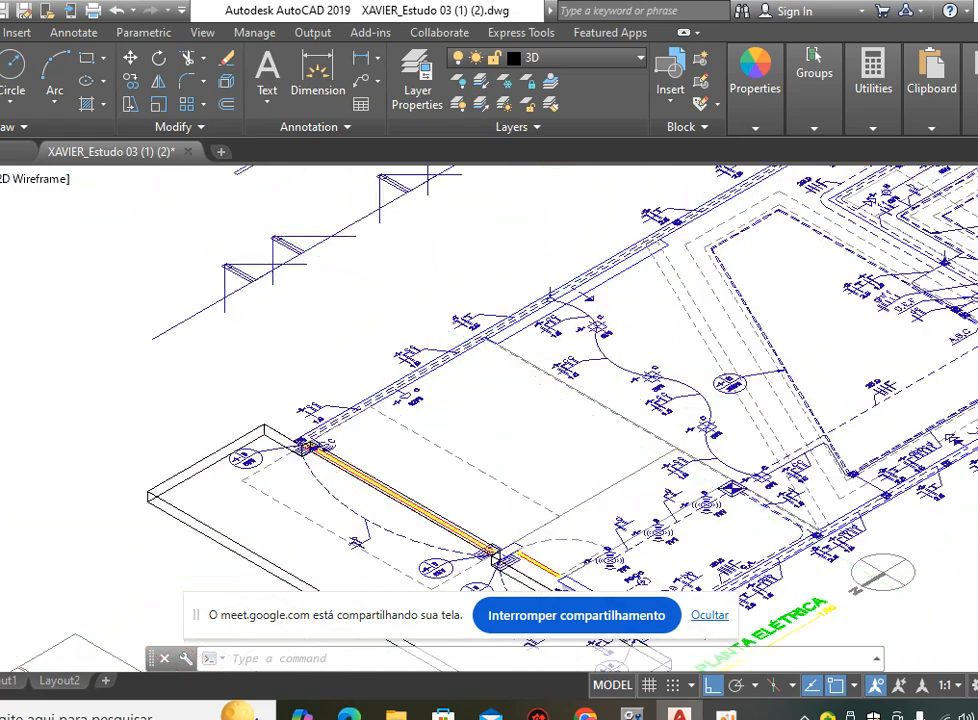
{"action": "middle_click_drag", "start_coordinate": [515, 294], "coordinate": [533, 334]}
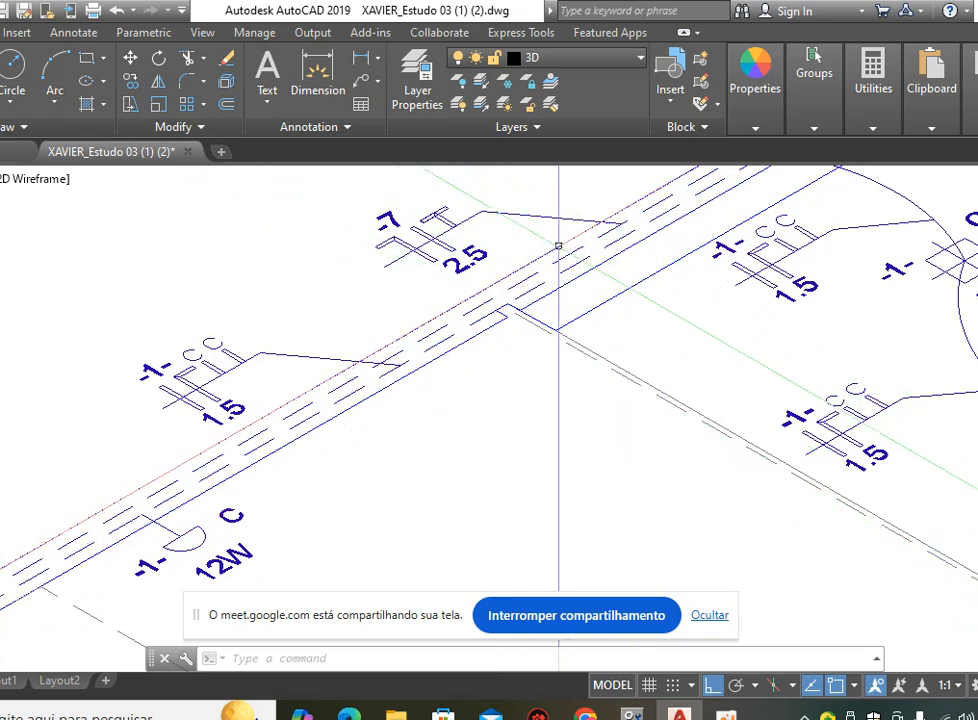
{"action": "scroll", "coordinate": [500, 305], "scroll_direction": "up", "scroll_amount": 4}
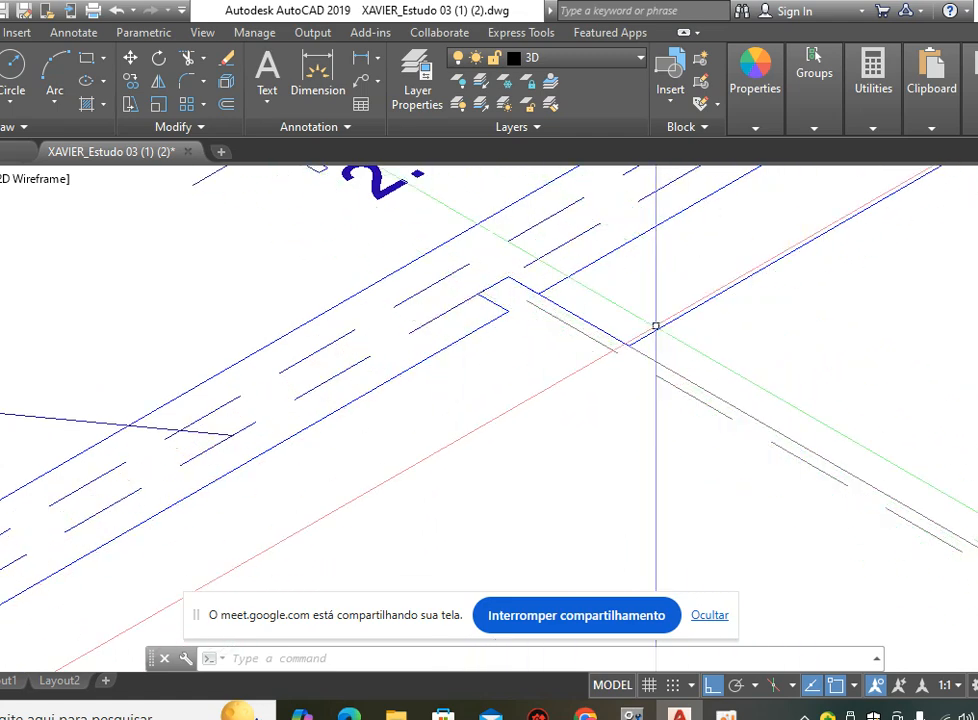
{"action": "middle_click_drag", "start_coordinate": [546, 378], "coordinate": [635, 389]}
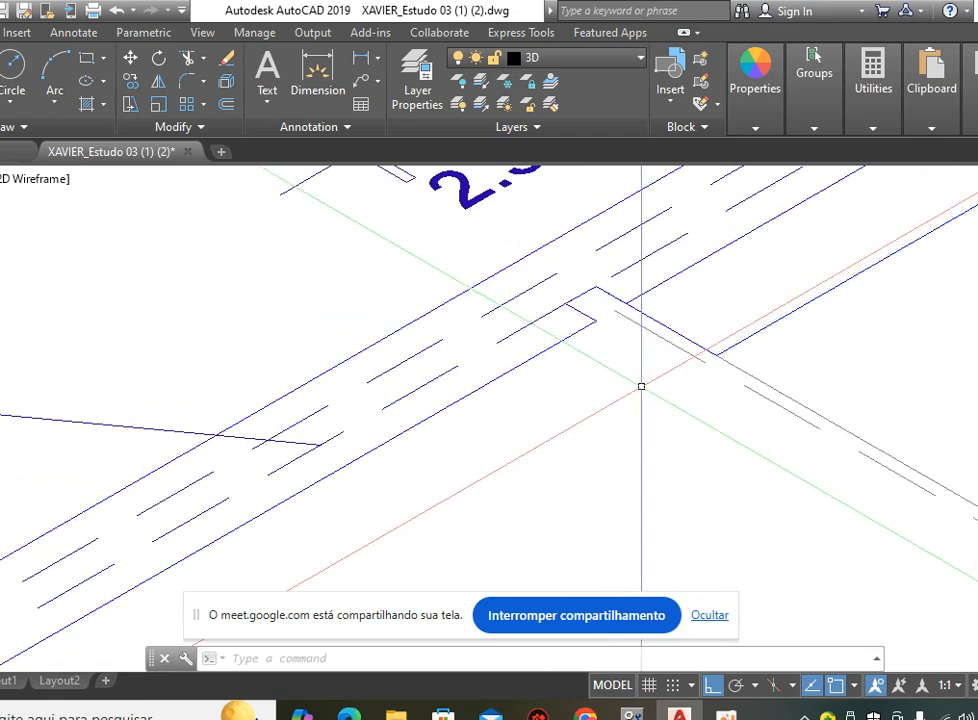
{"action": "scroll", "coordinate": [635, 373], "scroll_direction": "down", "scroll_amount": 3}
{"action": "scroll", "coordinate": [629, 345], "scroll_direction": "up", "scroll_amount": 4}
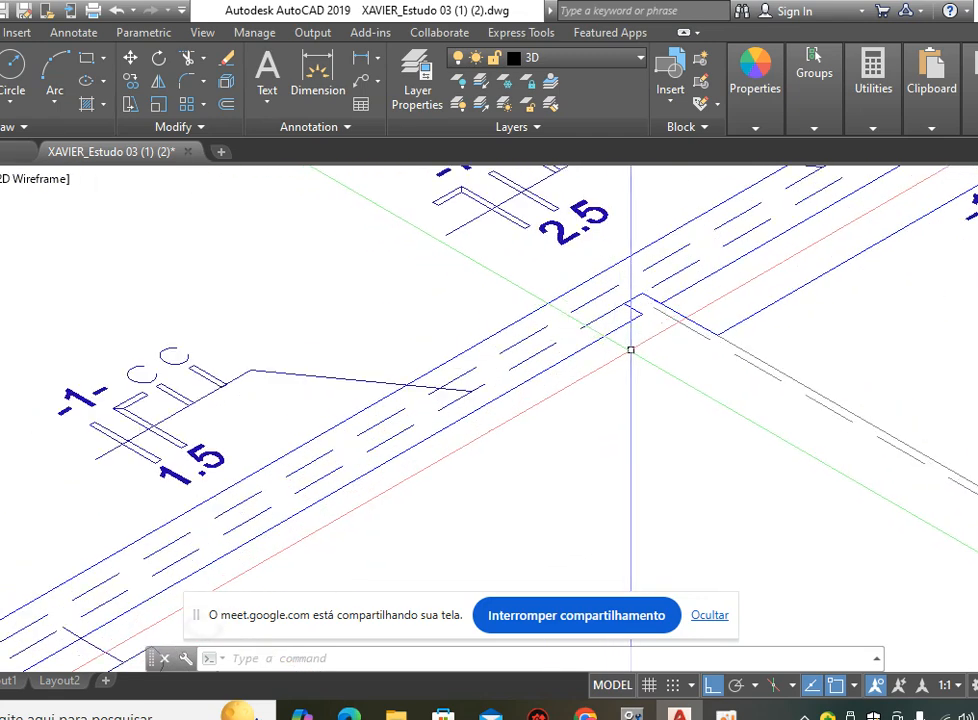
Draw a 3.1500 by .1500 rectangle over the side wall from its inner jog corner to its outer front corner, then select it.
{"action": "key", "text": "Return"}
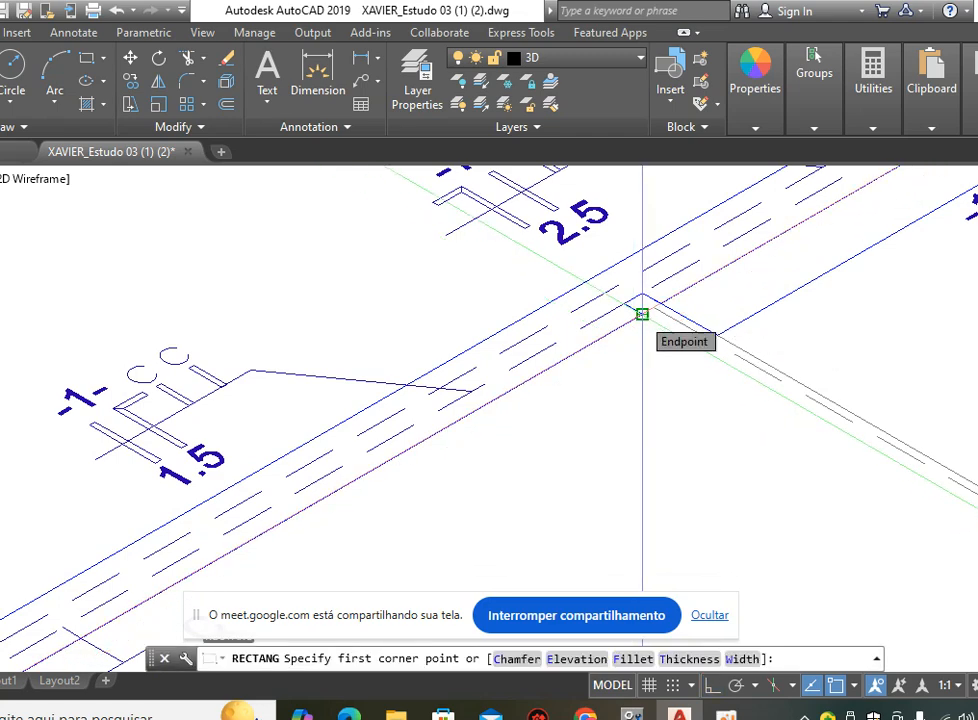
{"action": "scroll", "coordinate": [642, 314], "scroll_direction": "down", "scroll_amount": 4}
{"action": "scroll", "coordinate": [539, 390], "scroll_direction": "up", "scroll_amount": 6}
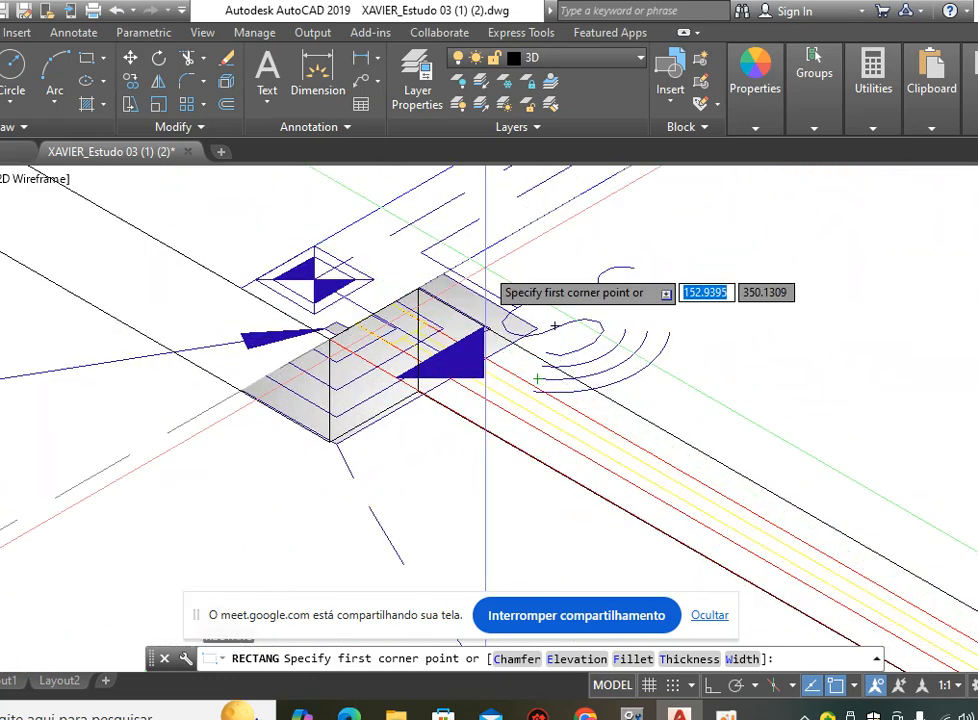
{"action": "middle_click_drag", "start_coordinate": [478, 271], "coordinate": [572, 343]}
{"action": "scroll", "coordinate": [423, 425], "scroll_direction": "up", "scroll_amount": 4}
{"action": "scroll", "coordinate": [442, 443], "scroll_direction": "down", "scroll_amount": 10}
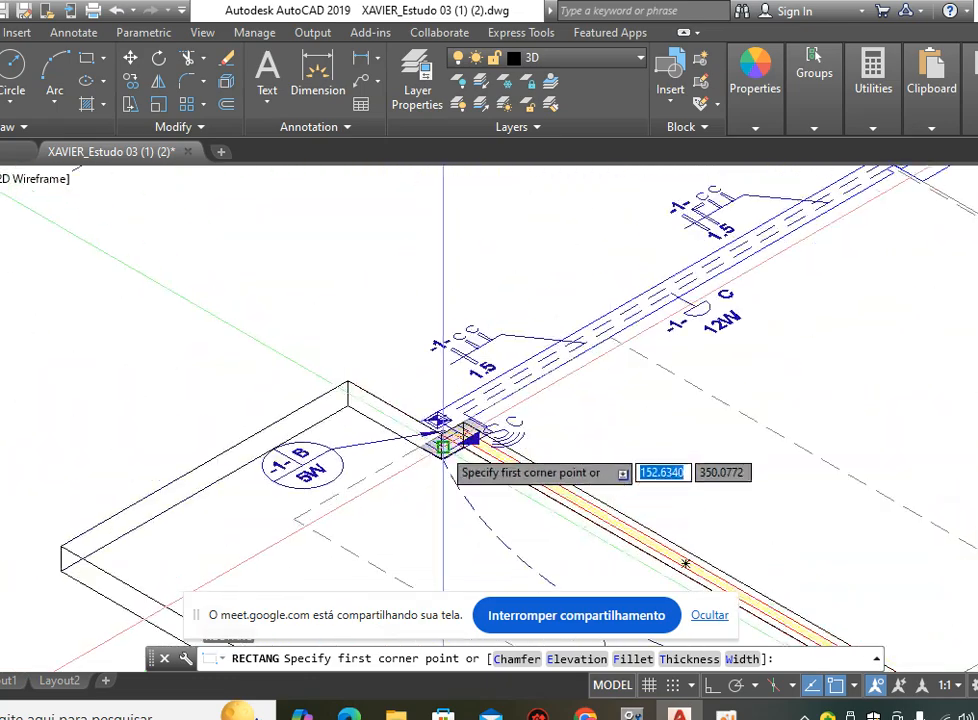
{"action": "scroll", "coordinate": [470, 447], "scroll_direction": "up", "scroll_amount": 3}
{"action": "scroll", "coordinate": [632, 340], "scroll_direction": "up", "scroll_amount": 3}
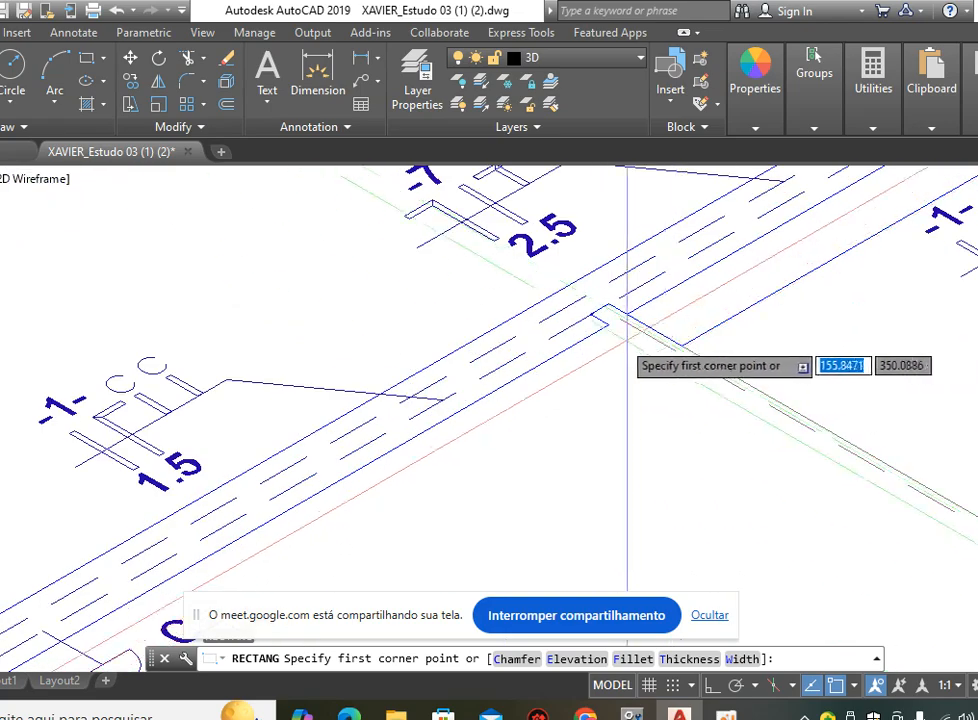
{"action": "left_click", "coordinate": [609, 323]}
{"action": "scroll", "coordinate": [597, 340], "scroll_direction": "down", "scroll_amount": 5}
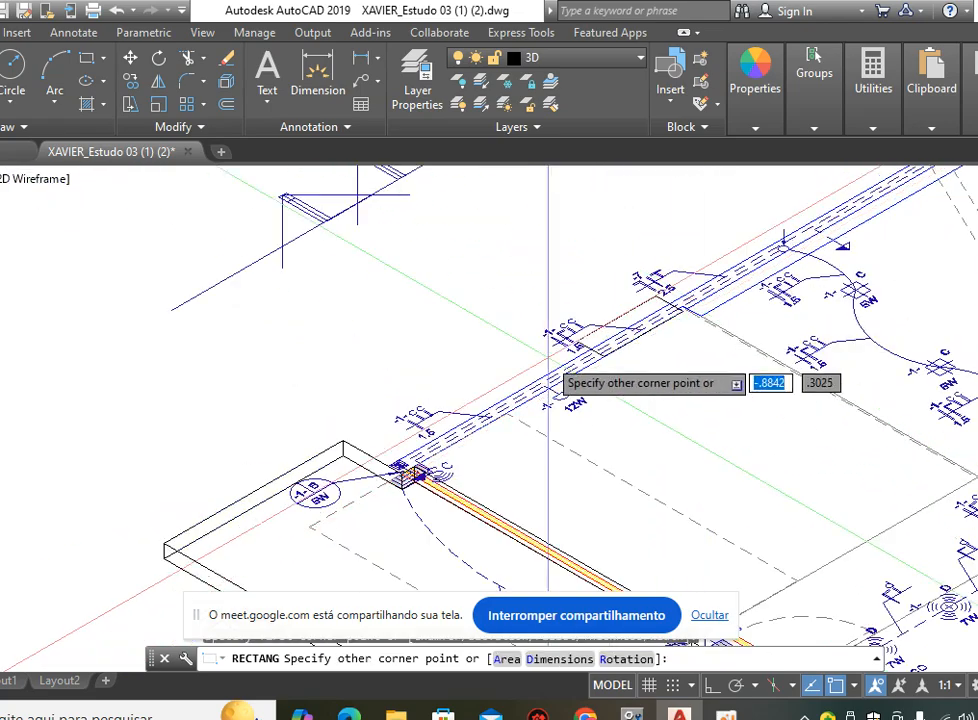
{"action": "scroll", "coordinate": [404, 476], "scroll_direction": "up", "scroll_amount": 6}
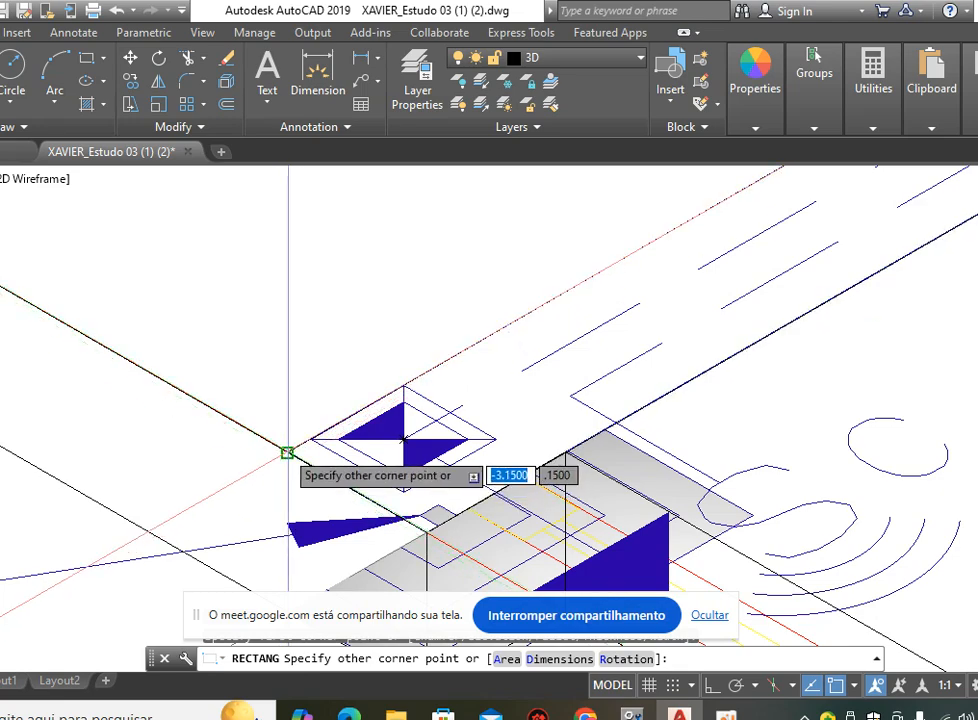
{"action": "left_click", "coordinate": [287, 453]}
{"action": "left_click", "coordinate": [299, 460]}
{"action": "scroll", "coordinate": [216, 461], "scroll_direction": "down", "scroll_amount": 8}
{"action": "scroll", "coordinate": [550, 345], "scroll_direction": "up", "scroll_amount": 2}
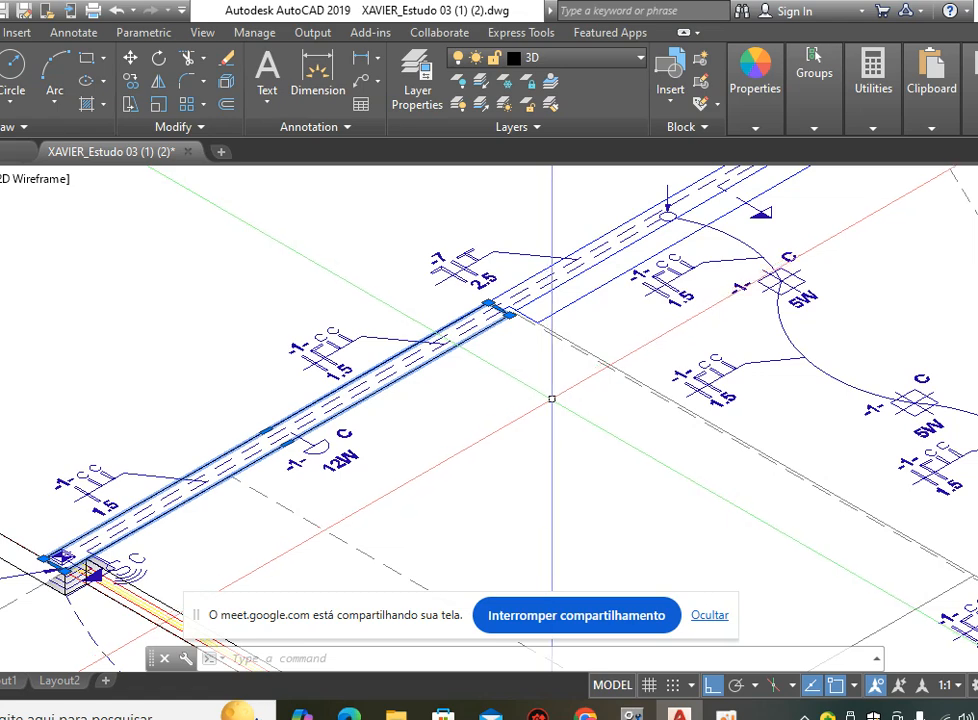
Examine the continuation of the side wall and the opposite side wall where the wall across the lot meets it.
{"action": "scroll", "coordinate": [552, 398], "scroll_direction": "down", "scroll_amount": 4}
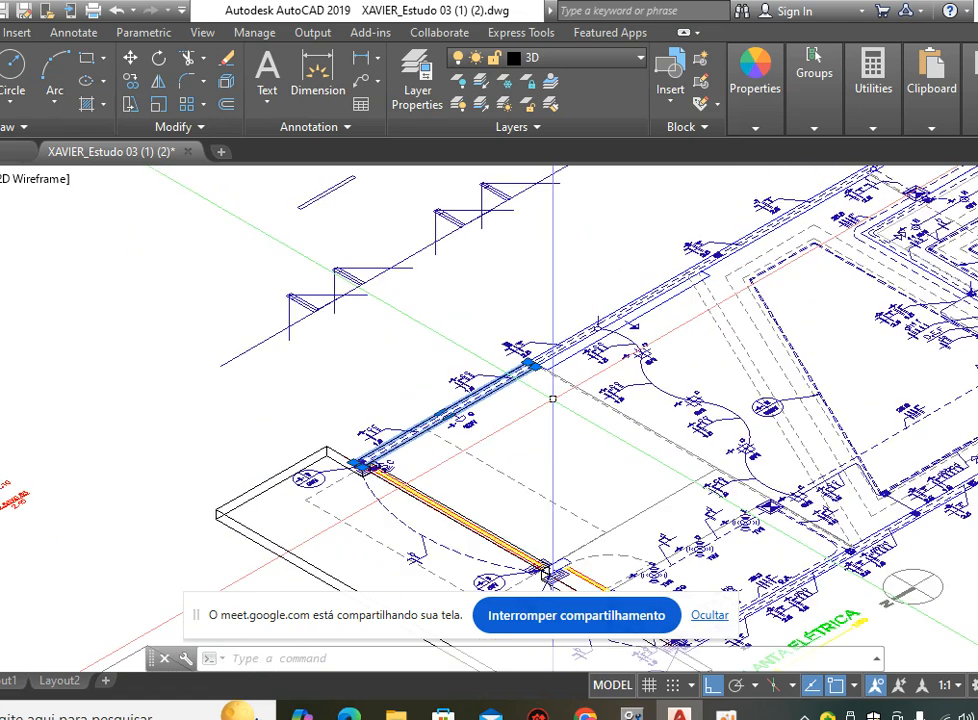
{"action": "scroll", "coordinate": [688, 299], "scroll_direction": "up", "scroll_amount": 5}
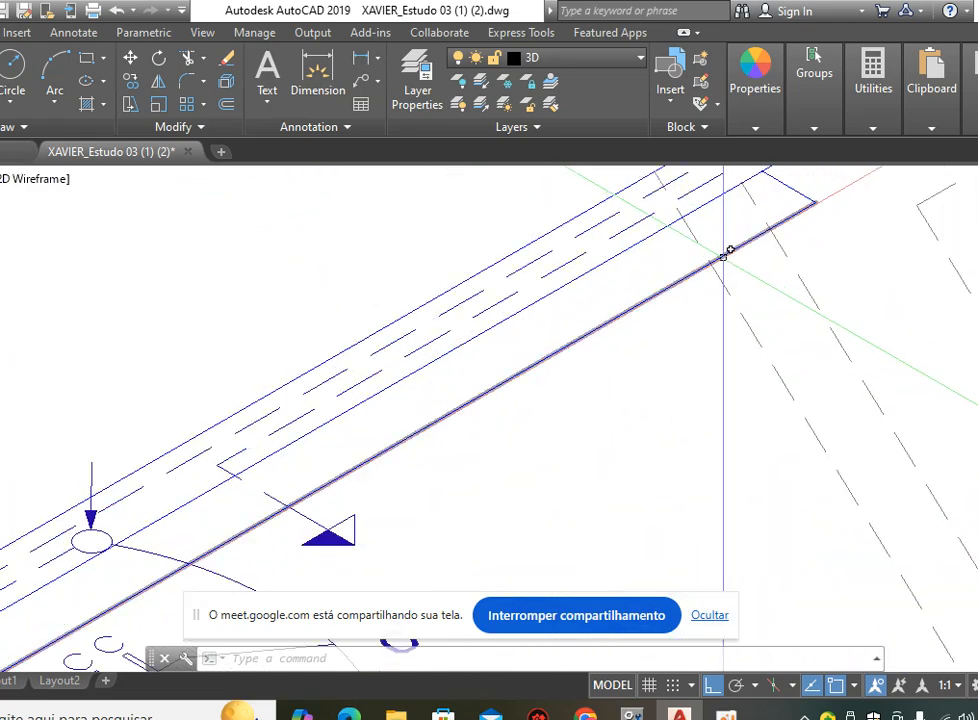
{"action": "scroll", "coordinate": [727, 280], "scroll_direction": "down", "scroll_amount": 4}
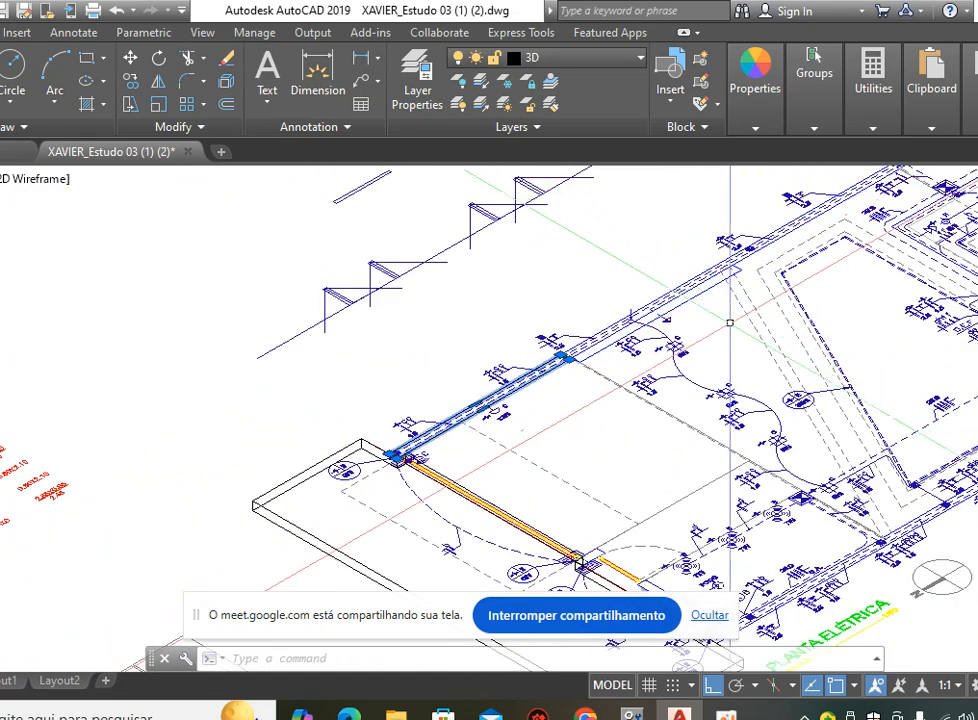
{"action": "middle_click_drag", "start_coordinate": [731, 316], "coordinate": [592, 393]}
{"action": "middle_click_drag", "start_coordinate": [524, 404], "coordinate": [539, 218]}
{"action": "mouse_move", "coordinate": [472, 308]}
{"action": "middle_mouse_down"}
{"action": "mouse_move", "coordinate": [428, 258]}
{"action": "mouse_move", "coordinate": [464, 360]}
{"action": "middle_mouse_up"}
{"action": "scroll", "coordinate": [466, 352], "scroll_direction": "up", "scroll_amount": 5}
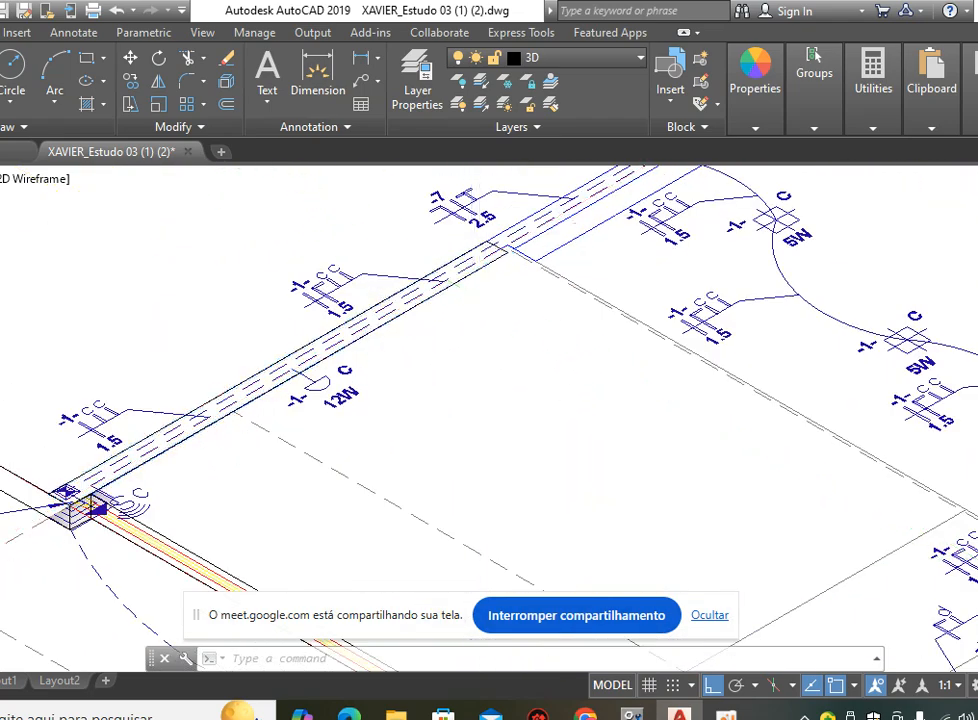
{"action": "scroll", "coordinate": [528, 383], "scroll_direction": "down", "scroll_amount": 7}
{"action": "scroll", "coordinate": [688, 400], "scroll_direction": "up", "scroll_amount": 8}
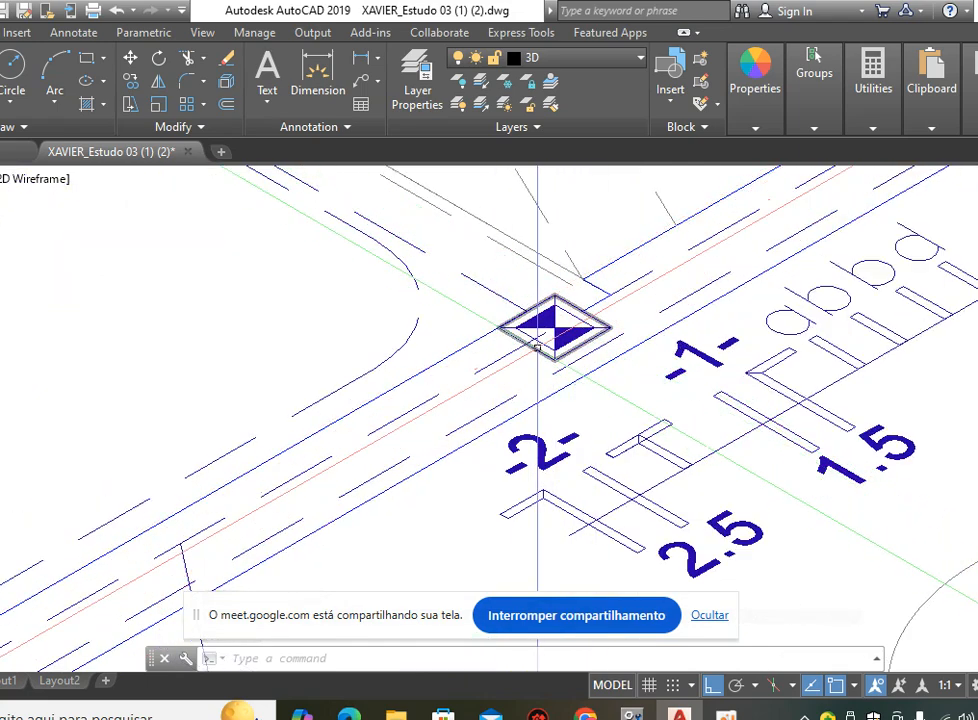
Draw a rectangle over the opposite side wall from its inner edge by the cross wall to its outer front corner at the sidewalk.
{"action": "type", "text": "c"}
{"action": "key", "text": "Return"}
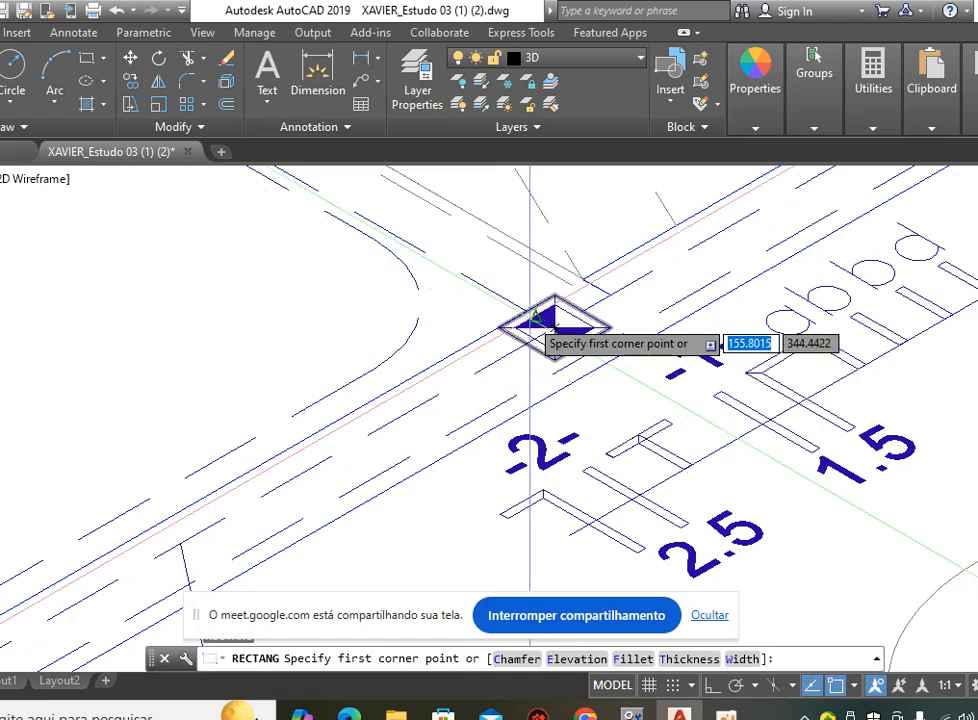
{"action": "scroll", "coordinate": [545, 330], "scroll_direction": "up", "scroll_amount": 4}
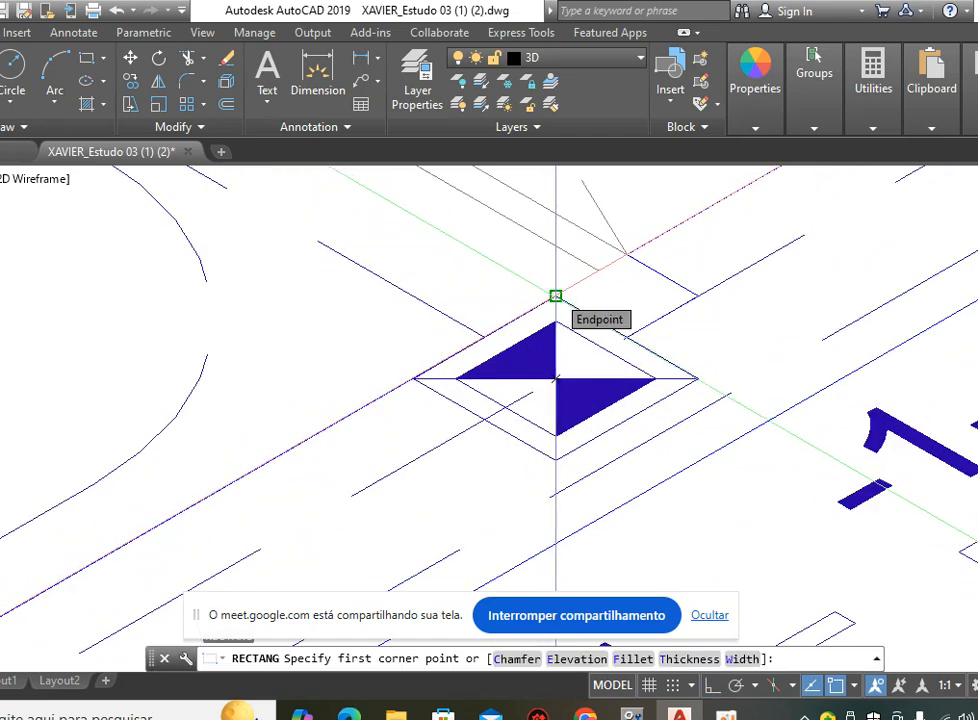
{"action": "left_click", "coordinate": [556, 296]}
{"action": "scroll", "coordinate": [600, 264], "scroll_direction": "down", "scroll_amount": 5}
{"action": "scroll", "coordinate": [614, 257], "scroll_direction": "down", "scroll_amount": 2}
{"action": "middle_click_drag", "start_coordinate": [428, 377], "coordinate": [629, 206]}
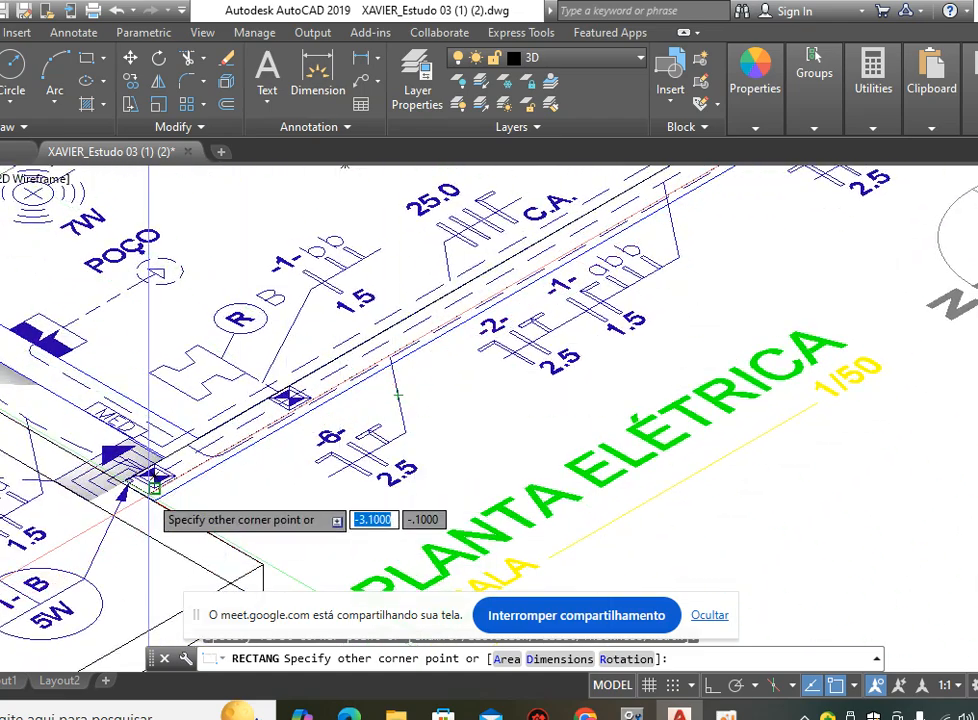
{"action": "scroll", "coordinate": [150, 480], "scroll_direction": "up", "scroll_amount": 5}
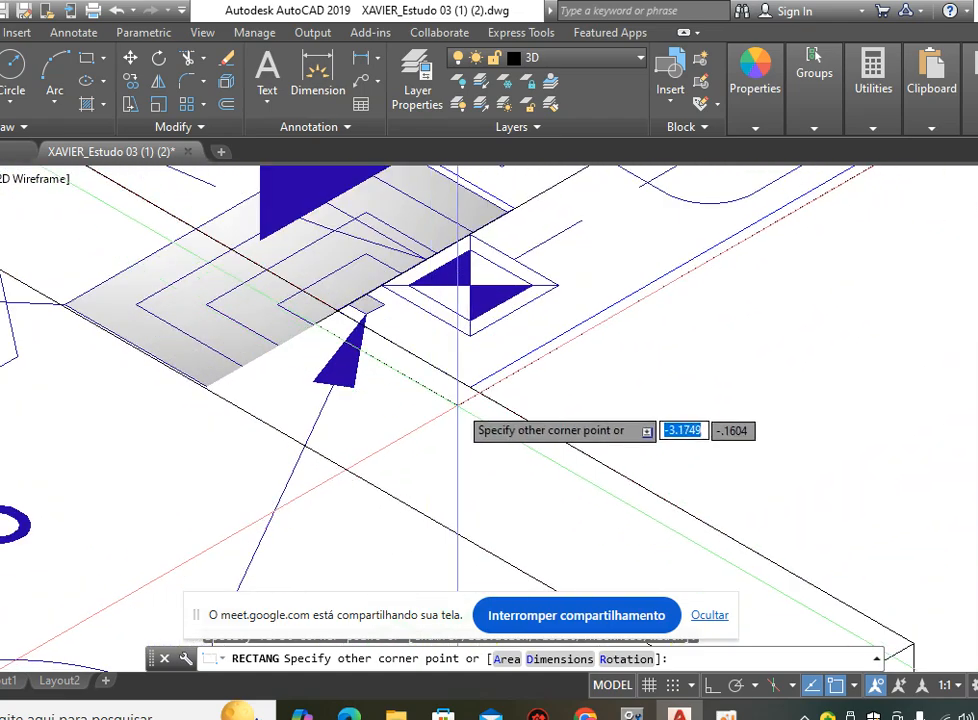
{"action": "left_click", "coordinate": [470, 387]}
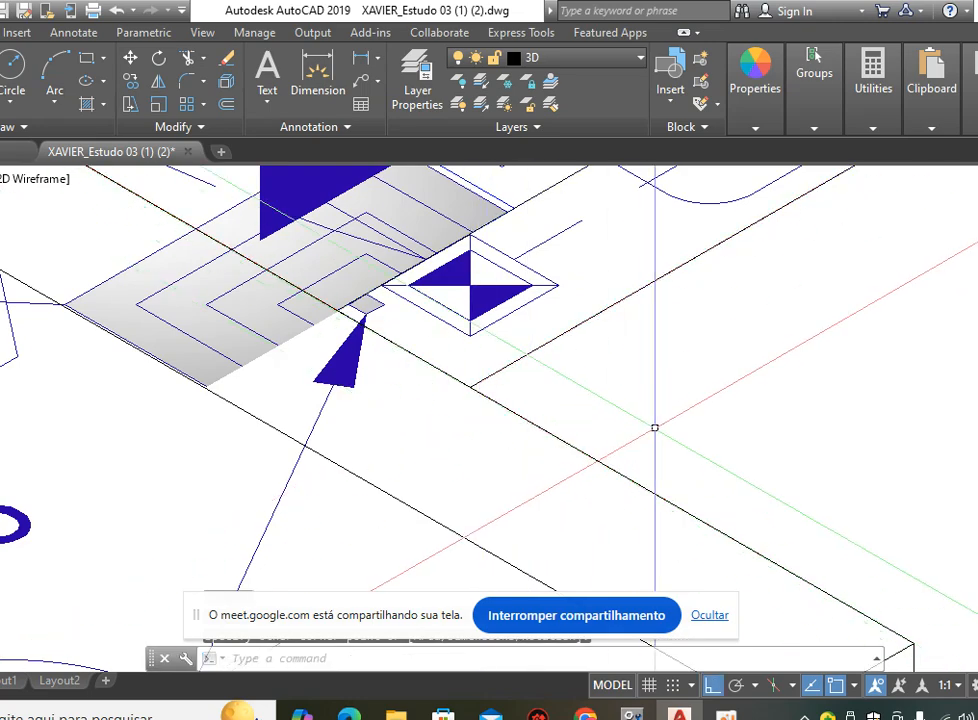
Draw a rectangle about 0.15 by 1.50 over the wall segment beside the MED label, from corner to corner.
{"action": "scroll", "coordinate": [583, 421], "scroll_direction": "down", "scroll_amount": 3}
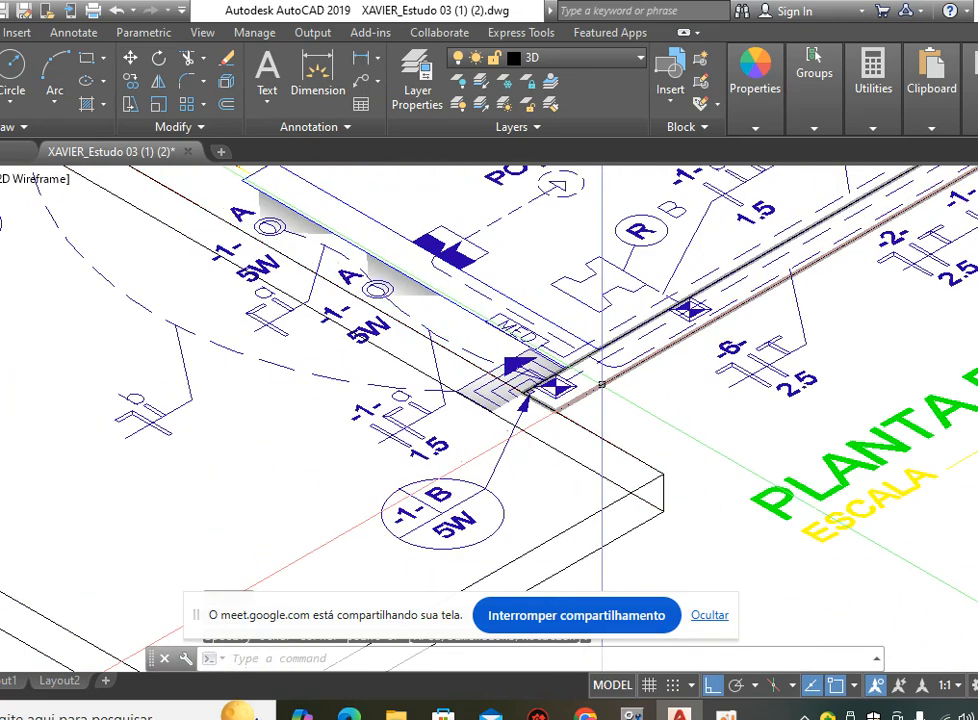
{"action": "scroll", "coordinate": [681, 462], "scroll_direction": "down", "scroll_amount": 2}
{"action": "middle_click_drag", "start_coordinate": [668, 476], "coordinate": [788, 510]}
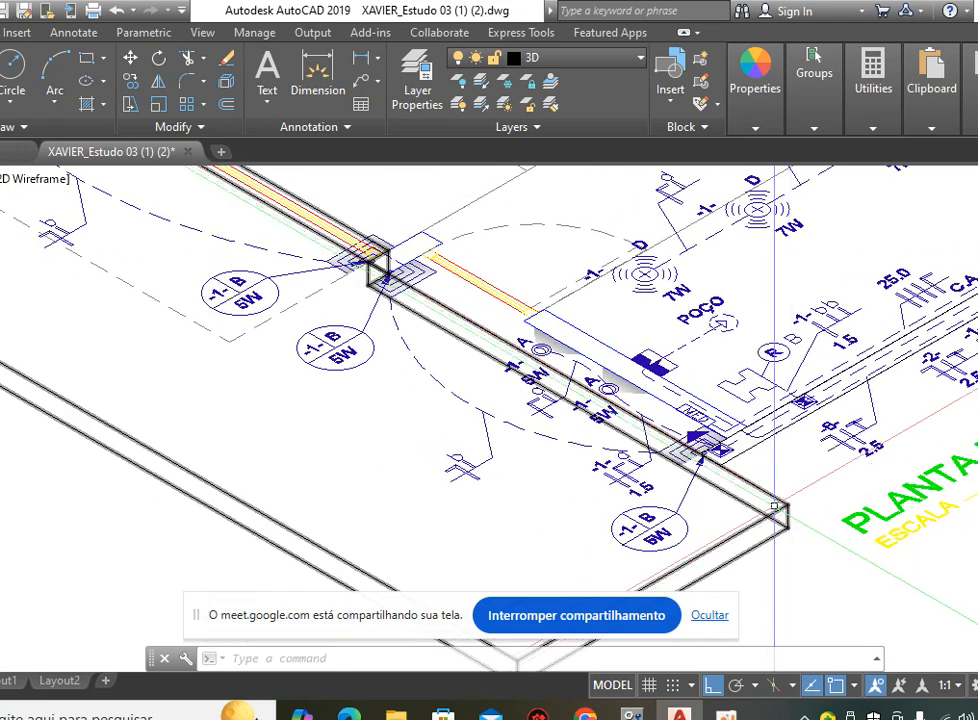
{"action": "middle_click_drag", "start_coordinate": [520, 315], "coordinate": [643, 378]}
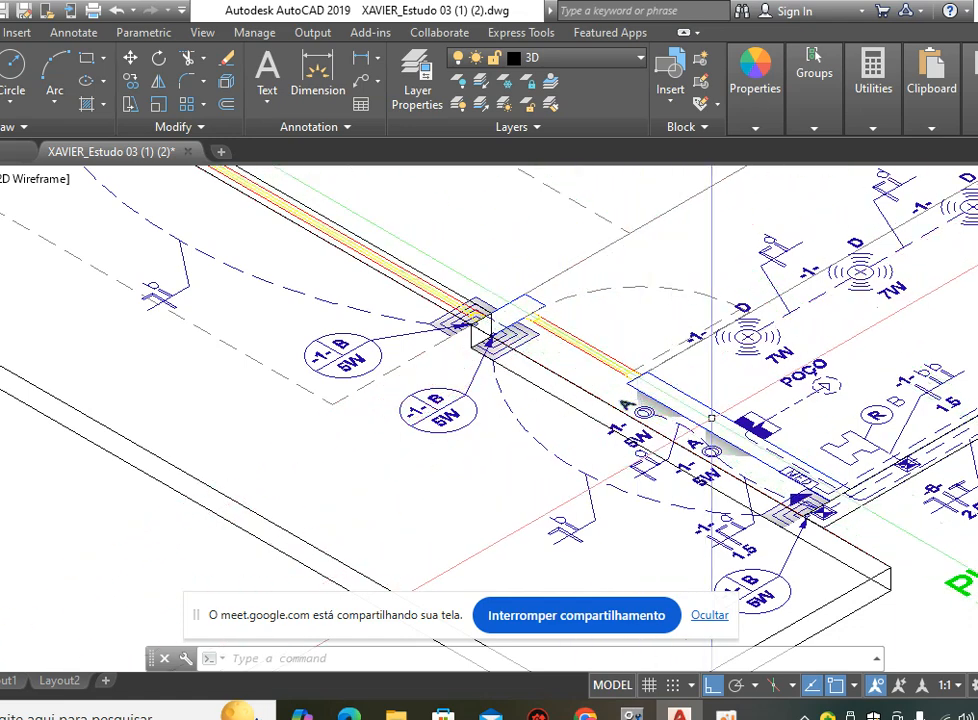
{"action": "scroll", "coordinate": [725, 405], "scroll_direction": "up", "scroll_amount": 2}
{"action": "middle_click_drag", "start_coordinate": [681, 383], "coordinate": [559, 338]}
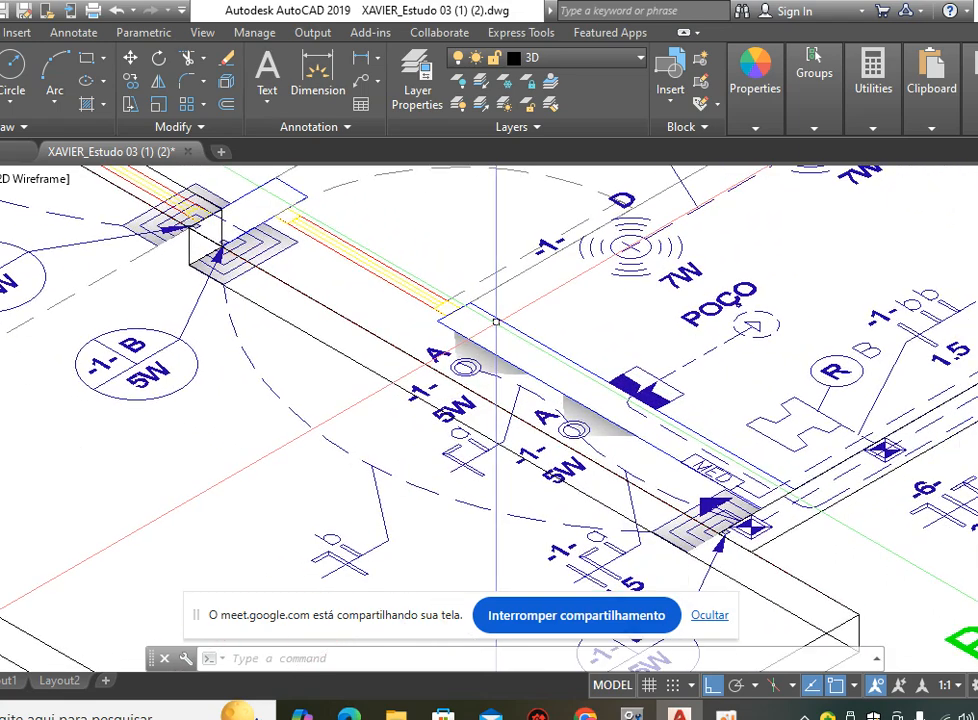
{"action": "key", "text": "Return"}
{"action": "scroll", "coordinate": [497, 340], "scroll_direction": "up", "scroll_amount": 4}
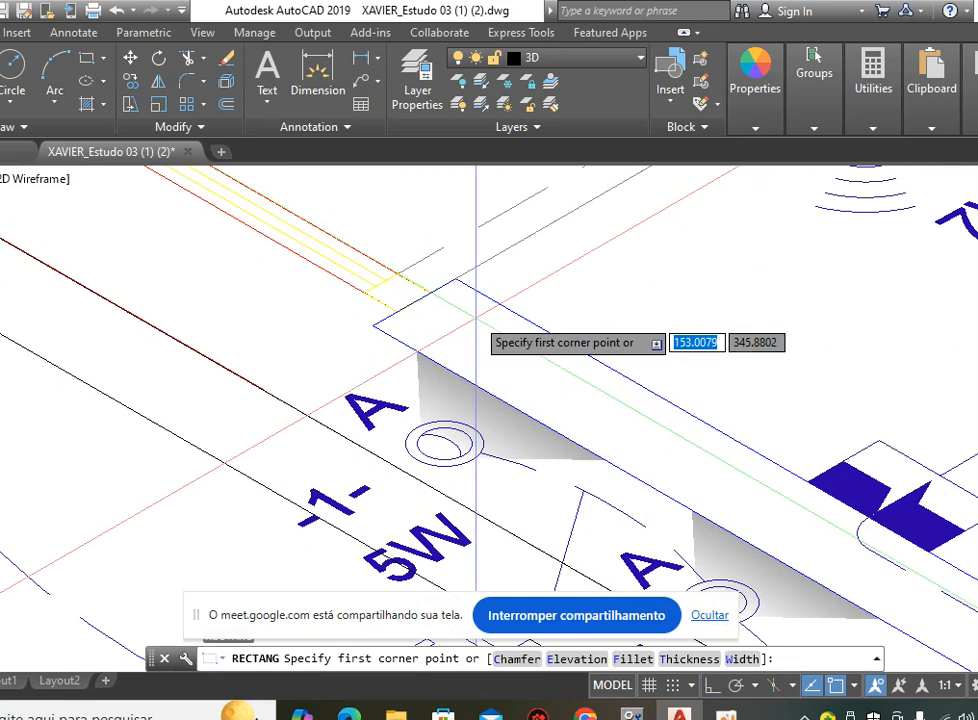
{"action": "left_click", "coordinate": [455, 278]}
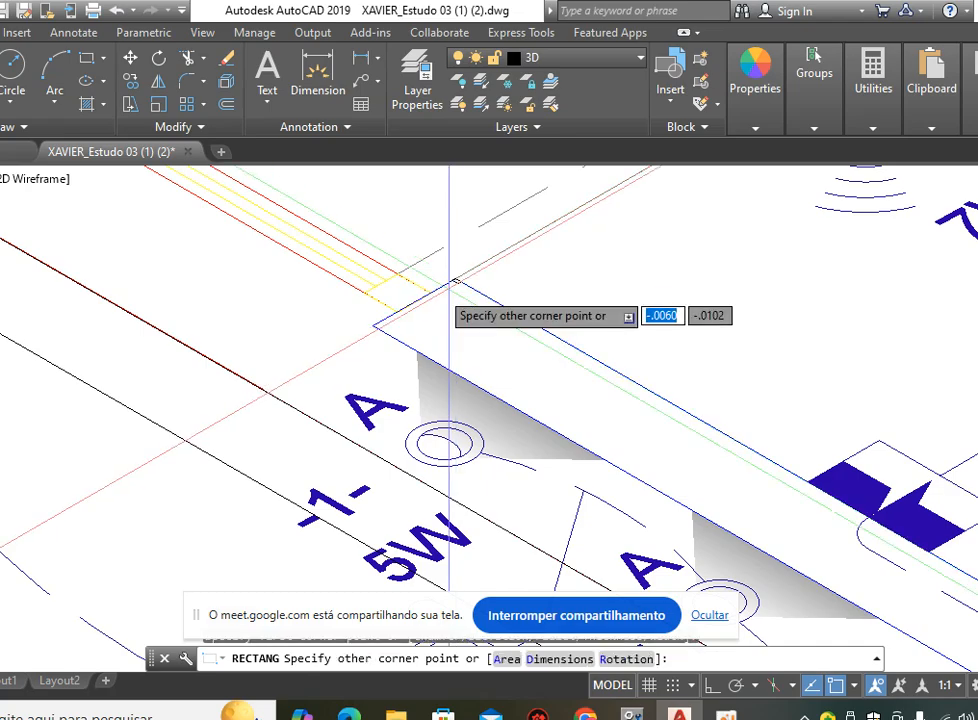
{"action": "scroll", "coordinate": [378, 305], "scroll_direction": "down", "scroll_amount": 3}
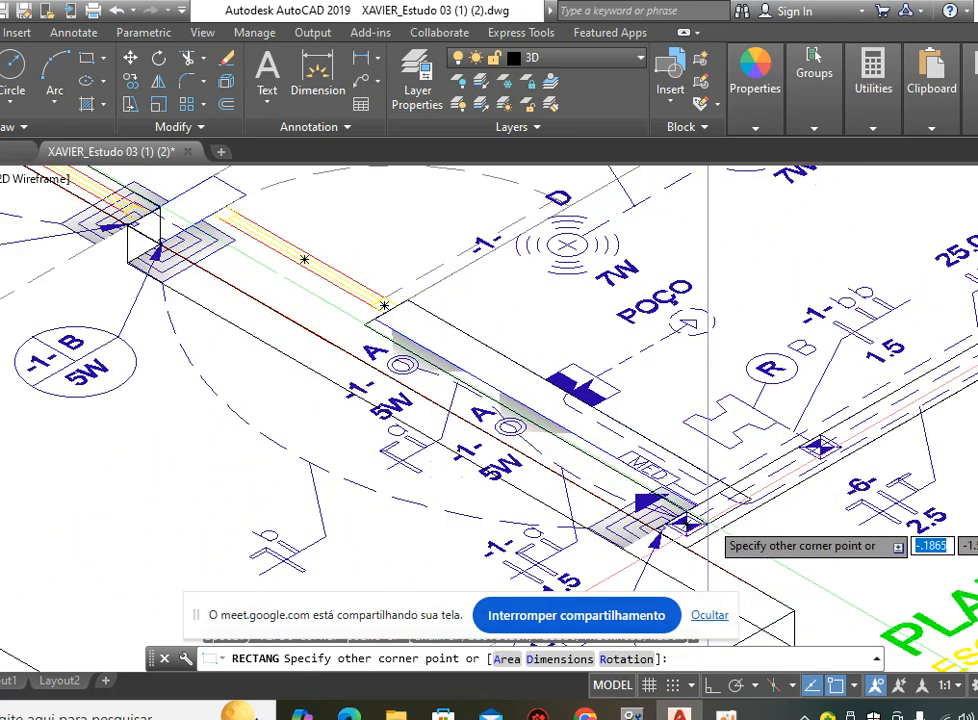
{"action": "scroll", "coordinate": [712, 530], "scroll_direction": "up", "scroll_amount": 5}
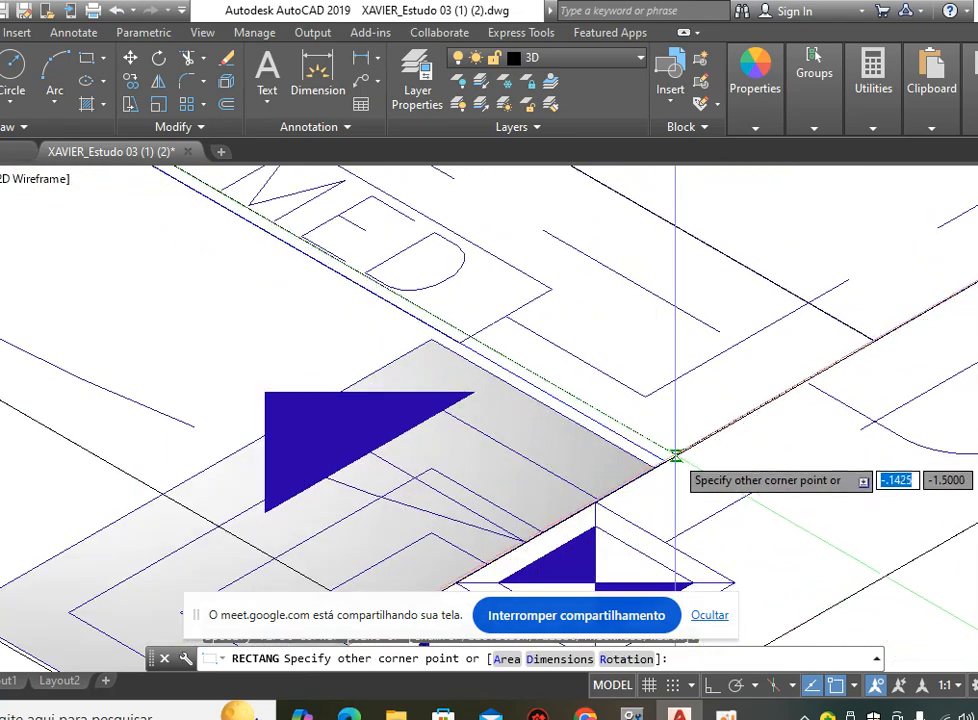
{"action": "left_click", "coordinate": [665, 461]}
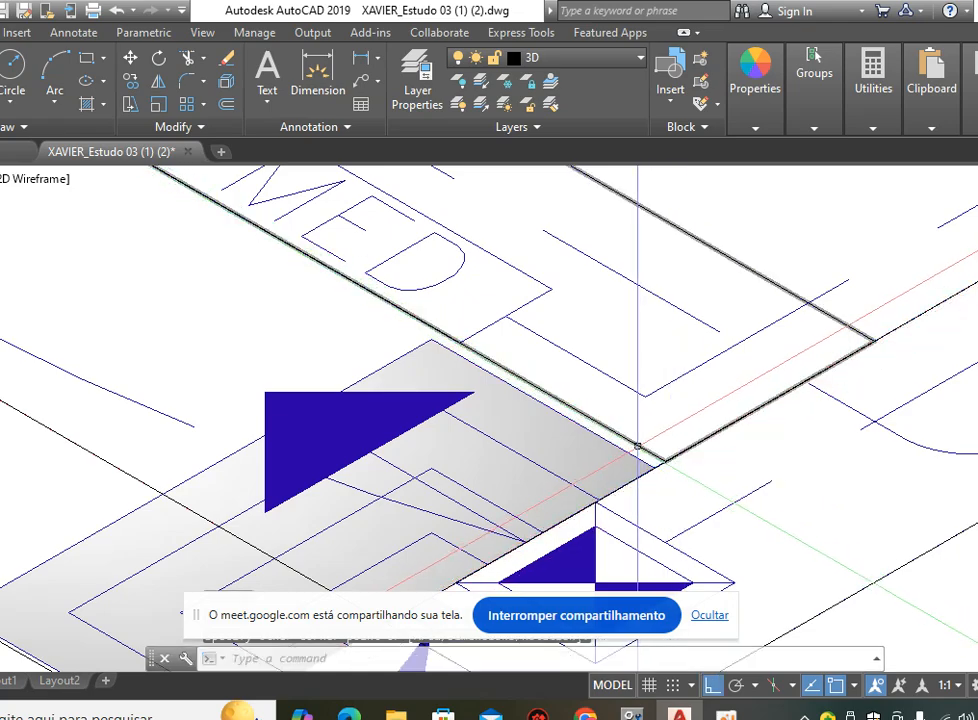
Select the rectangle drawn beside the MED label and examine how its ends meet the adjoining walls.
{"action": "left_click", "coordinate": [645, 440]}
{"action": "scroll", "coordinate": [725, 375], "scroll_direction": "down", "scroll_amount": 10}
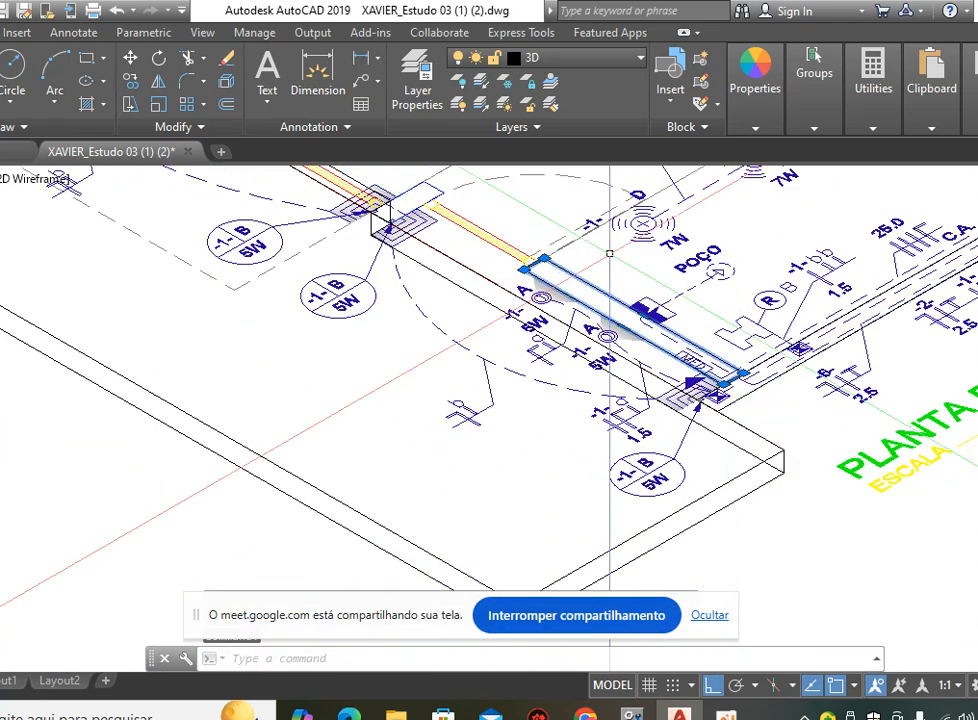
{"action": "scroll", "coordinate": [435, 267], "scroll_direction": "up", "scroll_amount": 4}
{"action": "scroll", "coordinate": [435, 267], "scroll_direction": "down", "scroll_amount": 4}
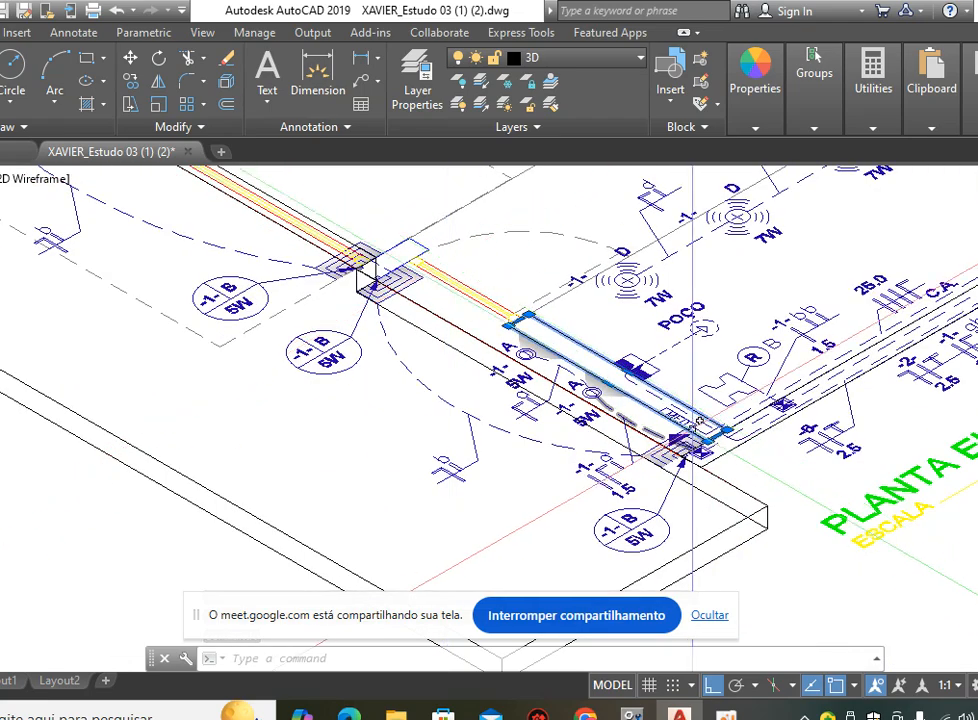
{"action": "scroll", "coordinate": [705, 437], "scroll_direction": "up", "scroll_amount": 4}
{"action": "scroll", "coordinate": [705, 470], "scroll_direction": "down", "scroll_amount": 4}
{"action": "scroll", "coordinate": [817, 500], "scroll_direction": "up", "scroll_amount": 2}
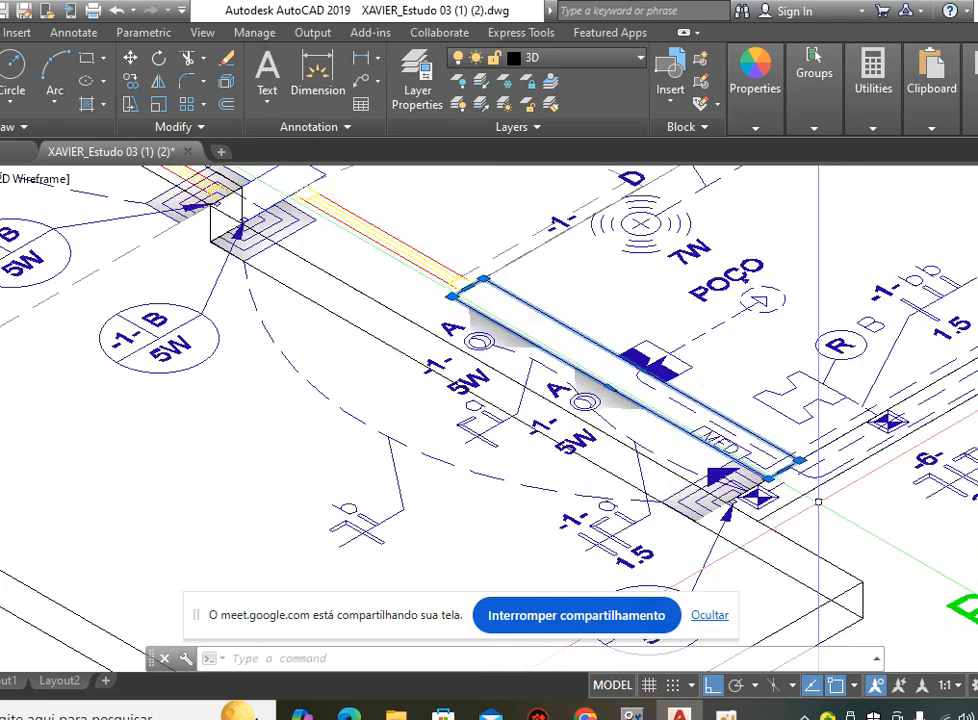
{"action": "middle_click_drag", "start_coordinate": [356, 262], "coordinate": [406, 340]}
{"action": "key", "text": "Escape"}
Draw a 0.40 by 0.15 rectangle over the short wall stub at the other end of the yellow window lines.
{"action": "type", "text": "rec"}
{"action": "key", "text": "Return"}
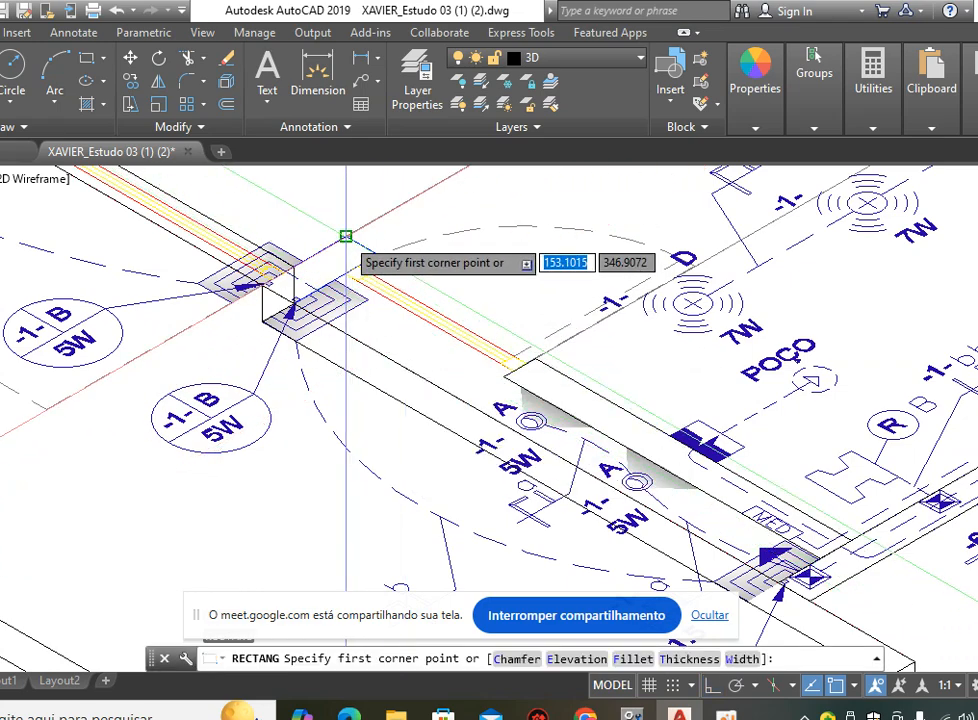
{"action": "scroll", "coordinate": [355, 220], "scroll_direction": "up", "scroll_amount": 2}
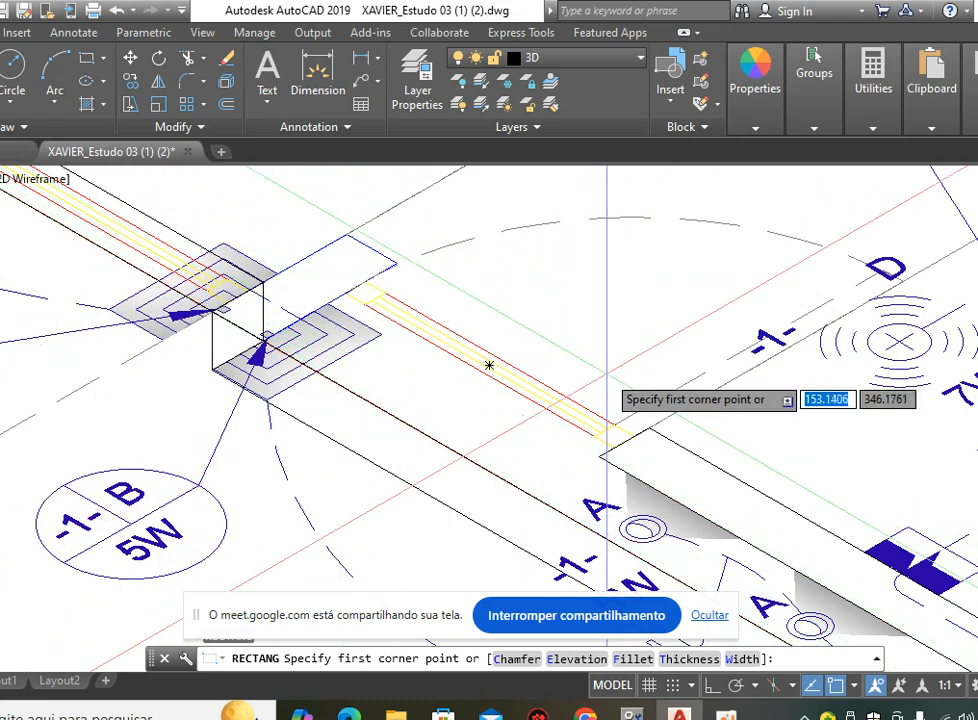
{"action": "left_click", "coordinate": [220, 322]}
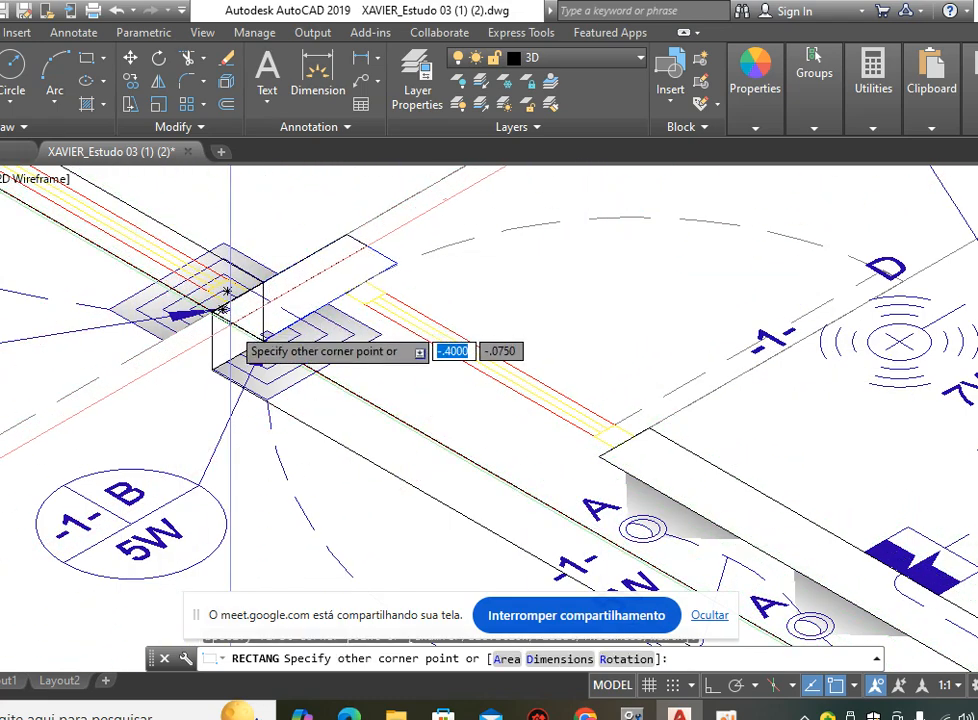
{"action": "scroll", "coordinate": [225, 335], "scroll_direction": "up", "scroll_amount": 6}
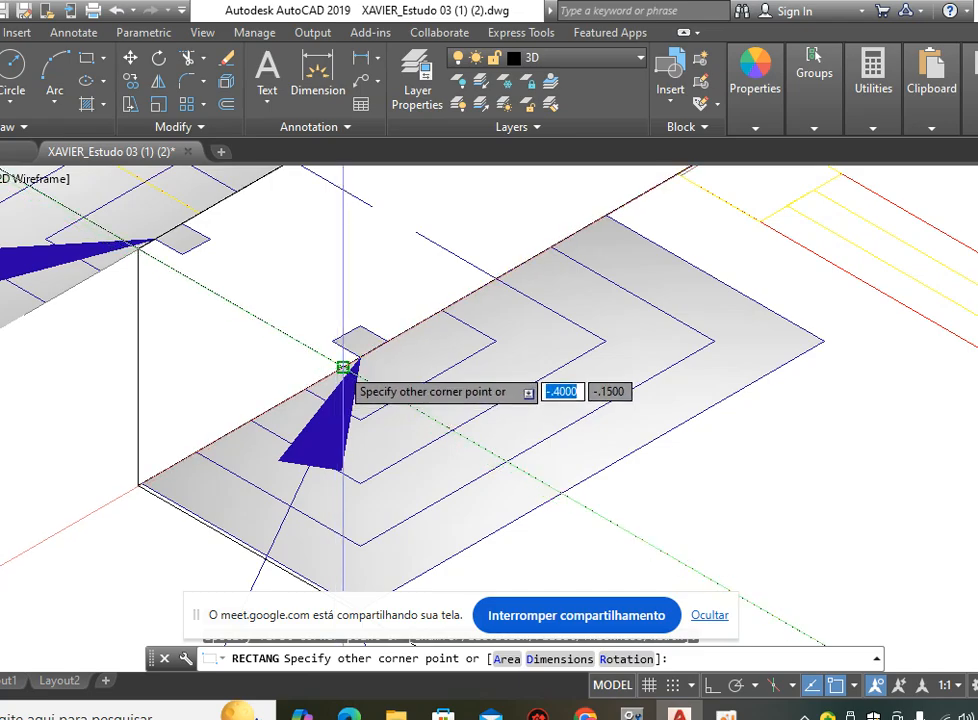
{"action": "left_click", "coordinate": [343, 367]}
Select the long wall rectangle running past the 12W fixture C and examine its far end at the wall junction.
{"action": "scroll", "coordinate": [188, 314], "scroll_direction": "down", "scroll_amount": 4}
{"action": "scroll", "coordinate": [187, 313], "scroll_direction": "down", "scroll_amount": 6}
{"action": "left_click", "coordinate": [246, 284]}
{"action": "middle_click_drag", "start_coordinate": [318, 219], "coordinate": [582, 399]}
{"action": "middle_click_drag", "start_coordinate": [338, 269], "coordinate": [470, 438]}
{"action": "middle_click_drag", "start_coordinate": [468, 284], "coordinate": [492, 352]}
{"action": "left_click", "coordinate": [502, 312]}
{"action": "scroll", "coordinate": [540, 327], "scroll_direction": "up", "scroll_amount": 6}
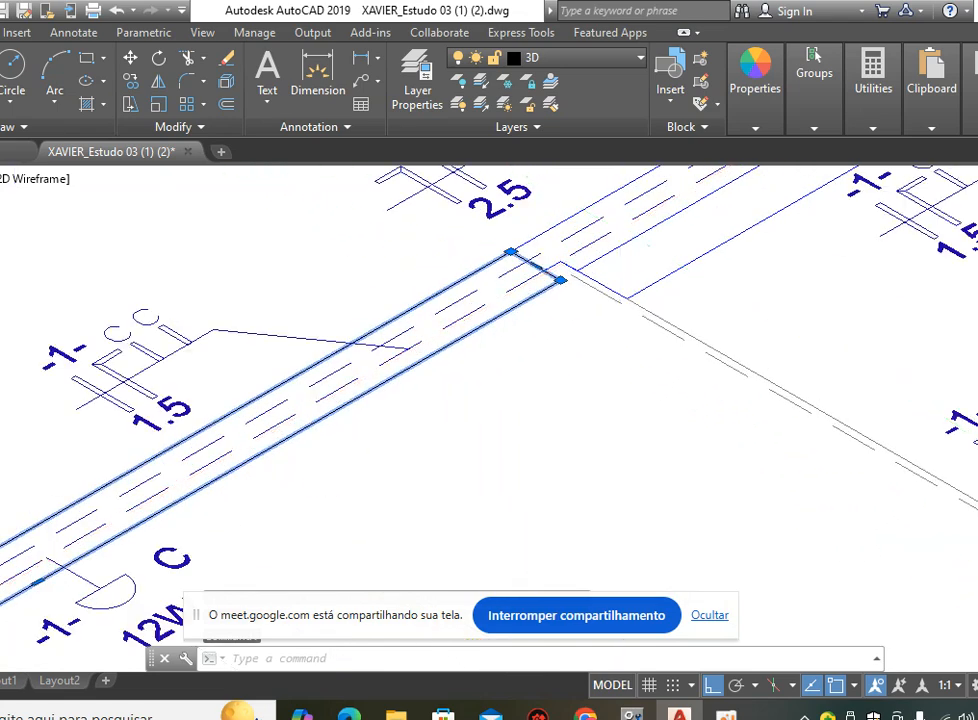
{"action": "scroll", "coordinate": [508, 276], "scroll_direction": "up", "scroll_amount": 2}
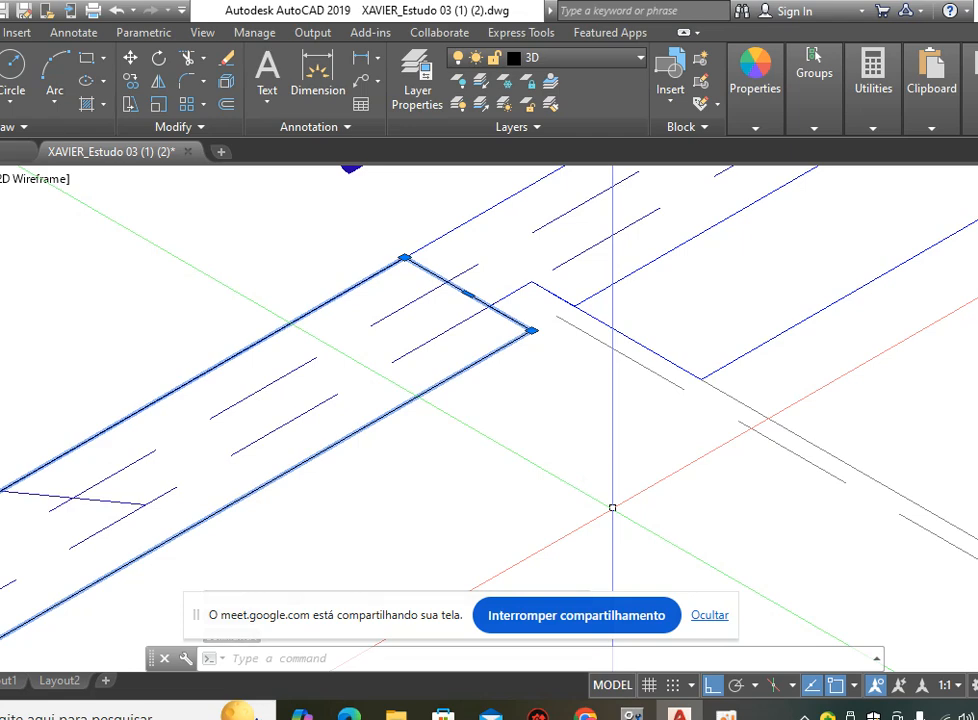
{"action": "mouse_move", "coordinate": [532, 332]}
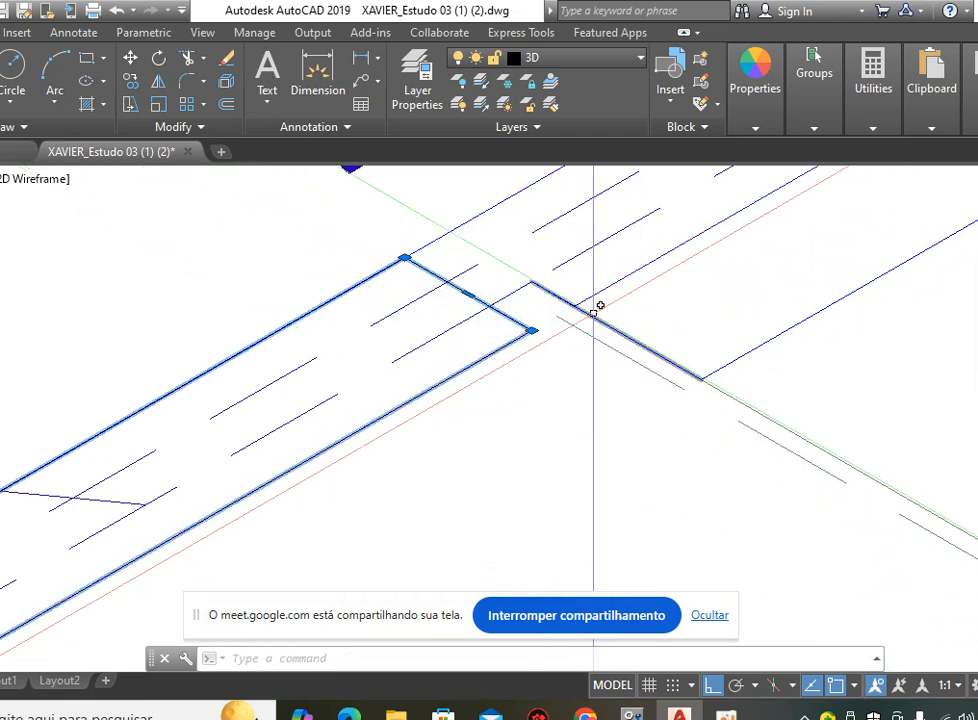
Examine the opposite end of the long wall rectangle, at the front corner beside the 5W fixture B.
{"action": "scroll", "coordinate": [597, 311], "scroll_direction": "down", "scroll_amount": 8}
{"action": "middle_click_drag", "start_coordinate": [337, 446], "coordinate": [434, 321]}
{"action": "scroll", "coordinate": [270, 424], "scroll_direction": "up", "scroll_amount": 4}
{"action": "scroll", "coordinate": [262, 425], "scroll_direction": "up", "scroll_amount": 4}
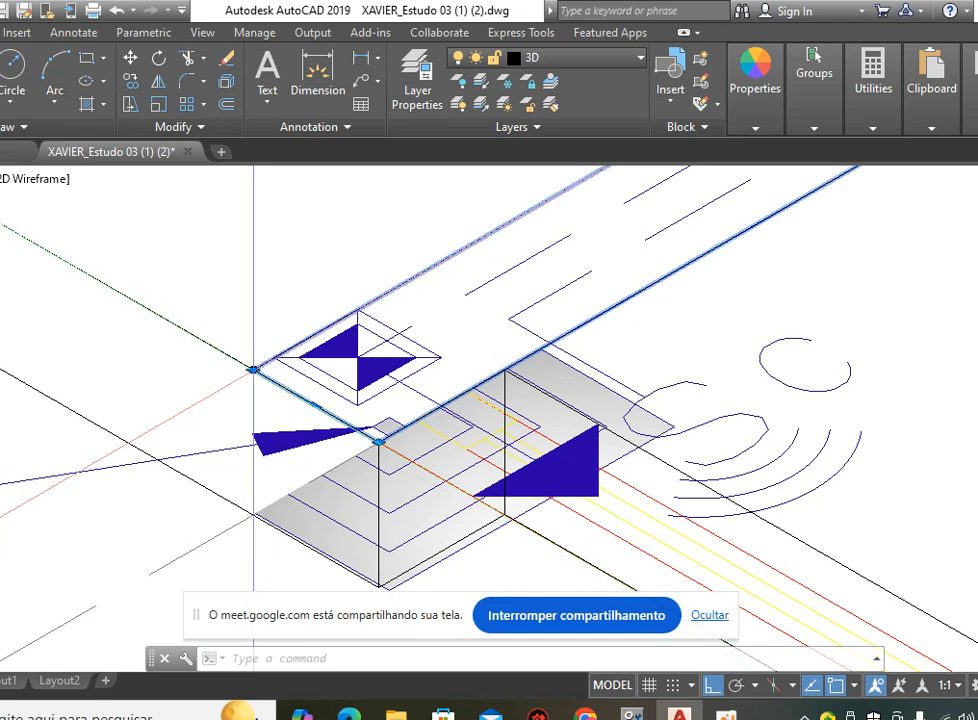
{"action": "mouse_move", "coordinate": [254, 372]}
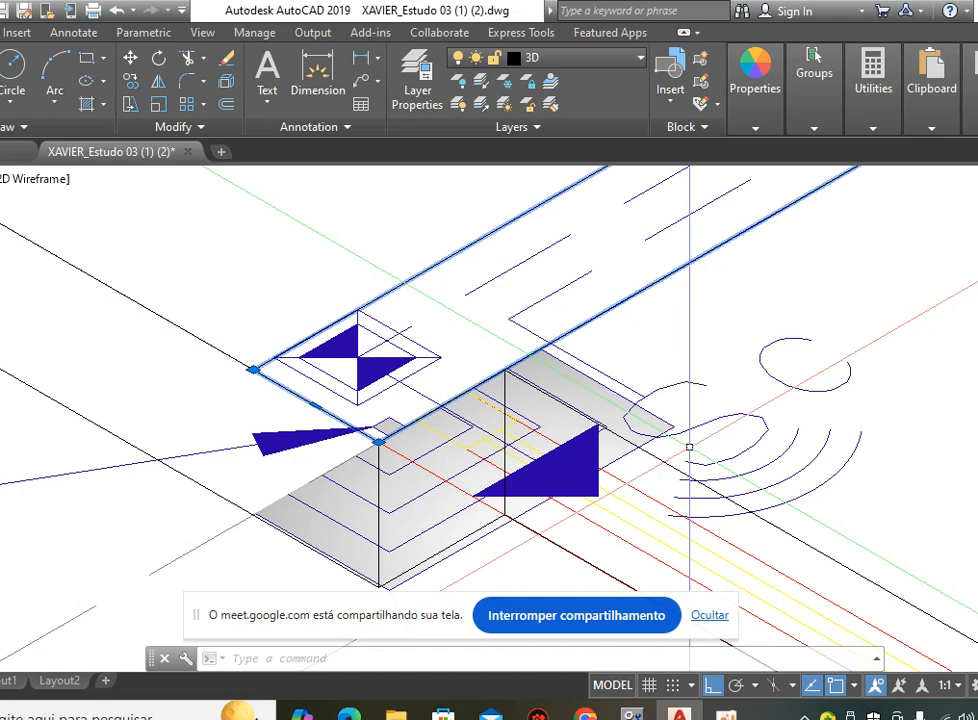
{"action": "scroll", "coordinate": [200, 380], "scroll_direction": "down", "scroll_amount": 6}
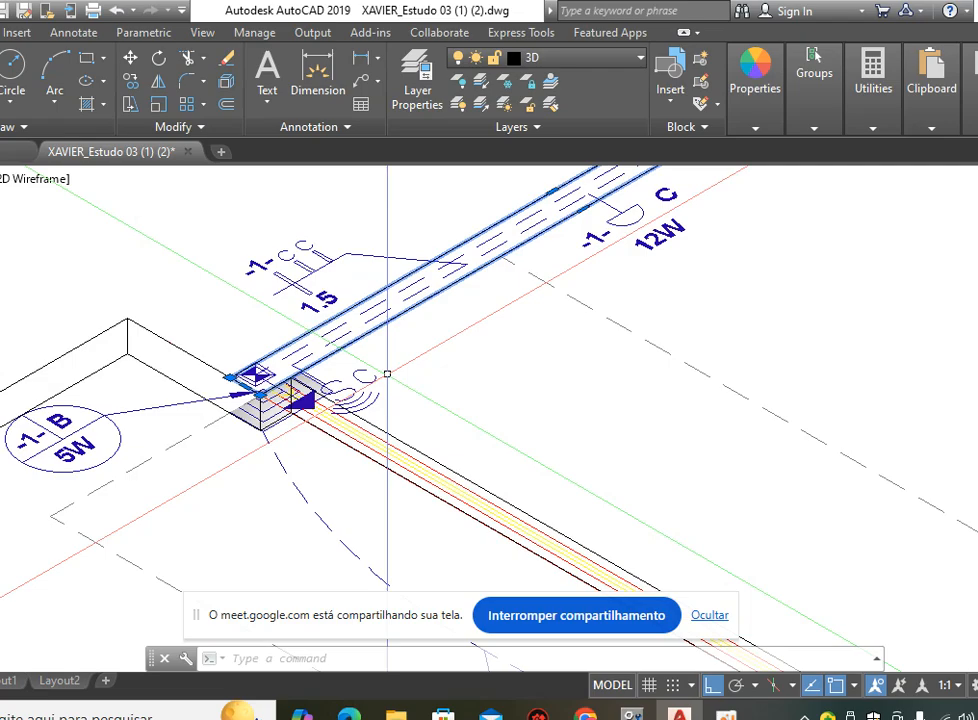
{"action": "scroll", "coordinate": [387, 373], "scroll_direction": "down", "scroll_amount": 5}
{"action": "middle_click_drag", "start_coordinate": [573, 350], "coordinate": [325, 189]}
{"action": "key", "text": "Escape"}
Examine the far end of the wall rectangle running along the C.A. circuit and the adjoining Pena 0.5 polyline.
{"action": "scroll", "coordinate": [789, 356], "scroll_direction": "up", "scroll_amount": 6}
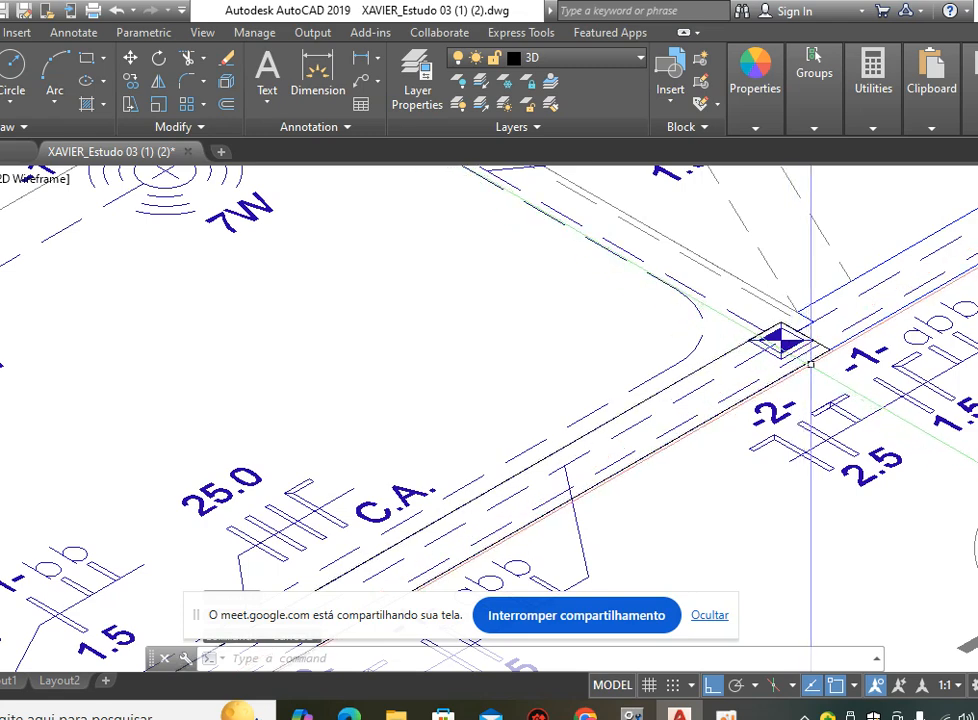
{"action": "scroll", "coordinate": [781, 324], "scroll_direction": "up", "scroll_amount": 6}
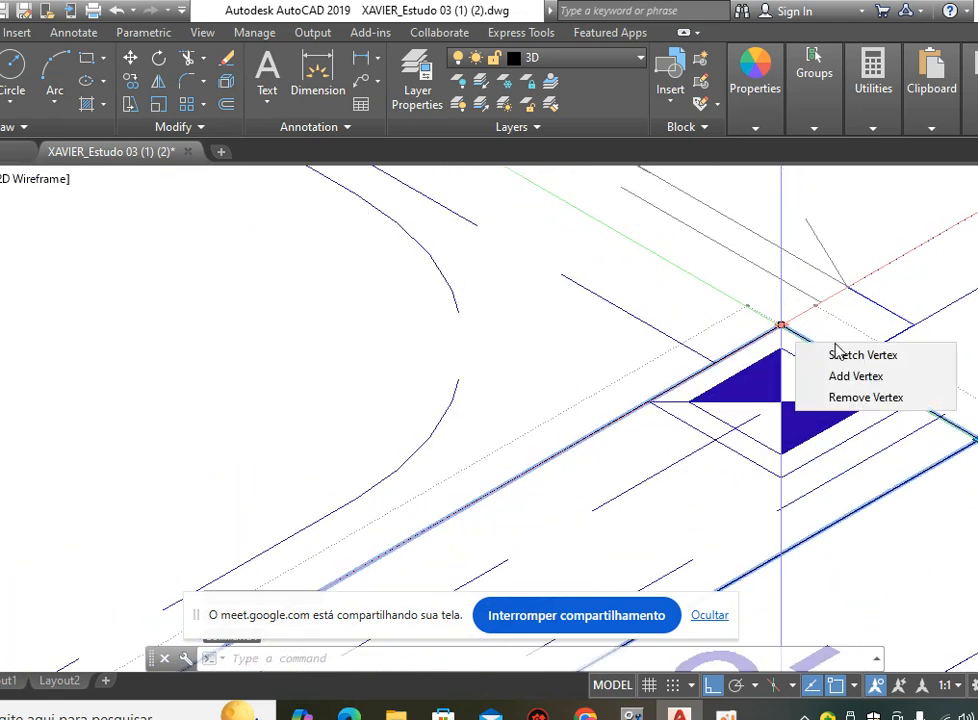
{"action": "middle_click_drag", "start_coordinate": [860, 293], "coordinate": [637, 298]}
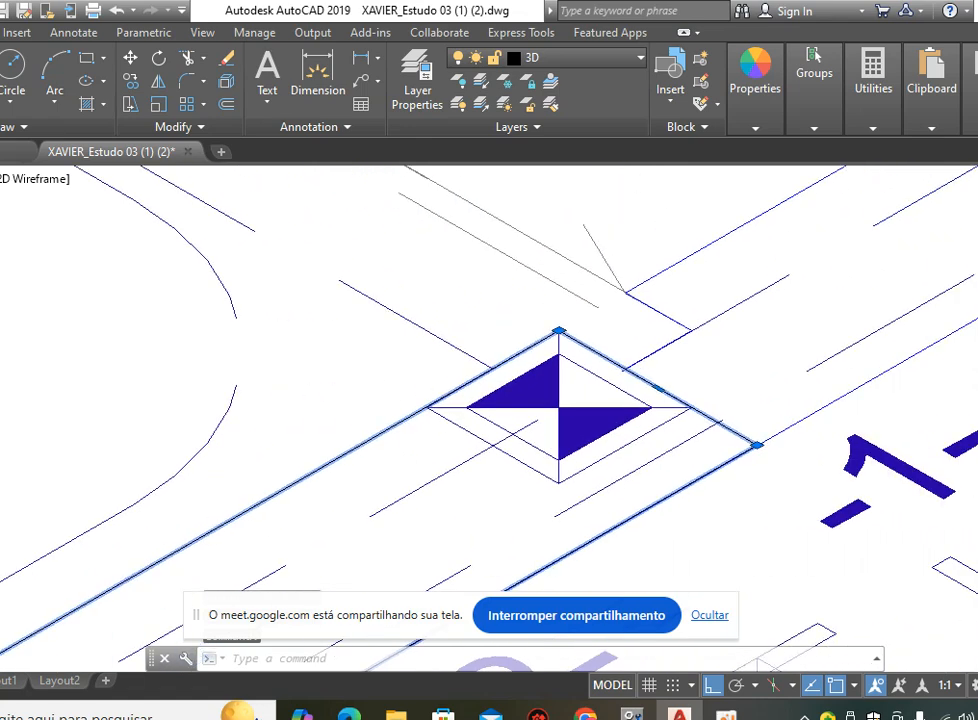
{"action": "left_click", "coordinate": [637, 298]}
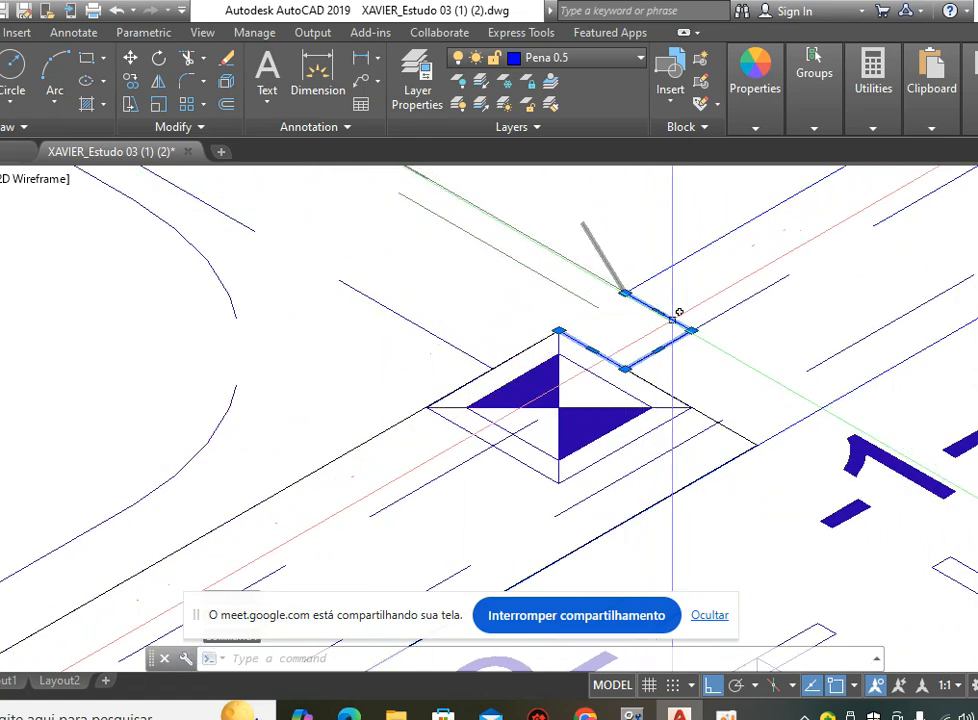
{"action": "key", "text": "Escape"}
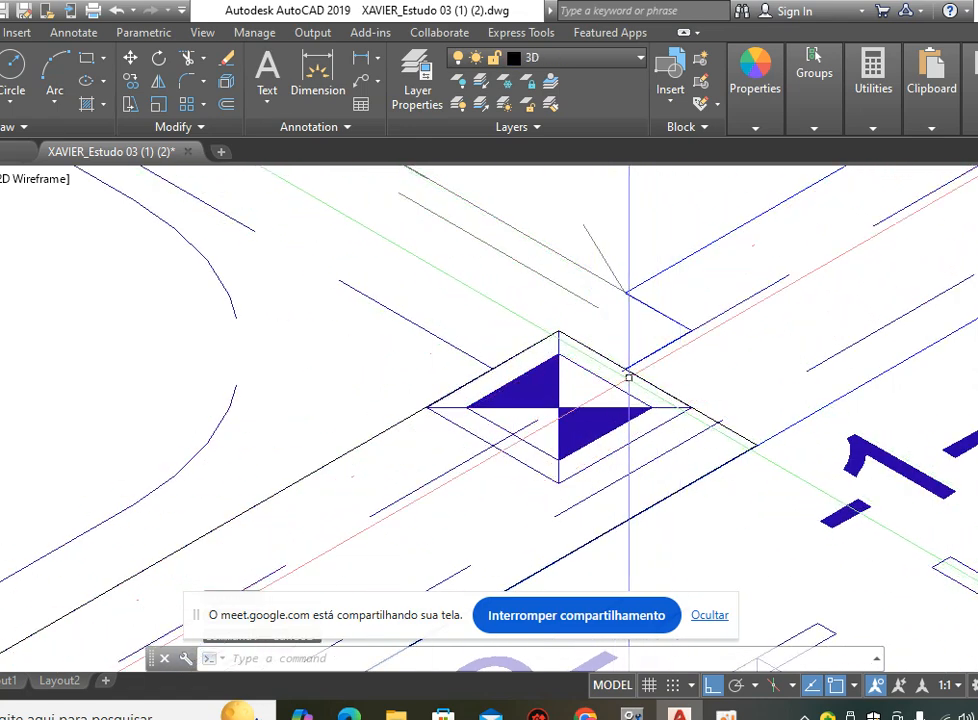
Select the wall rectangle along the C.A. circuit and examine its corner vertex at the end near the MED label.
{"action": "left_click", "coordinate": [591, 350]}
{"action": "scroll", "coordinate": [561, 335], "scroll_direction": "down", "scroll_amount": 10}
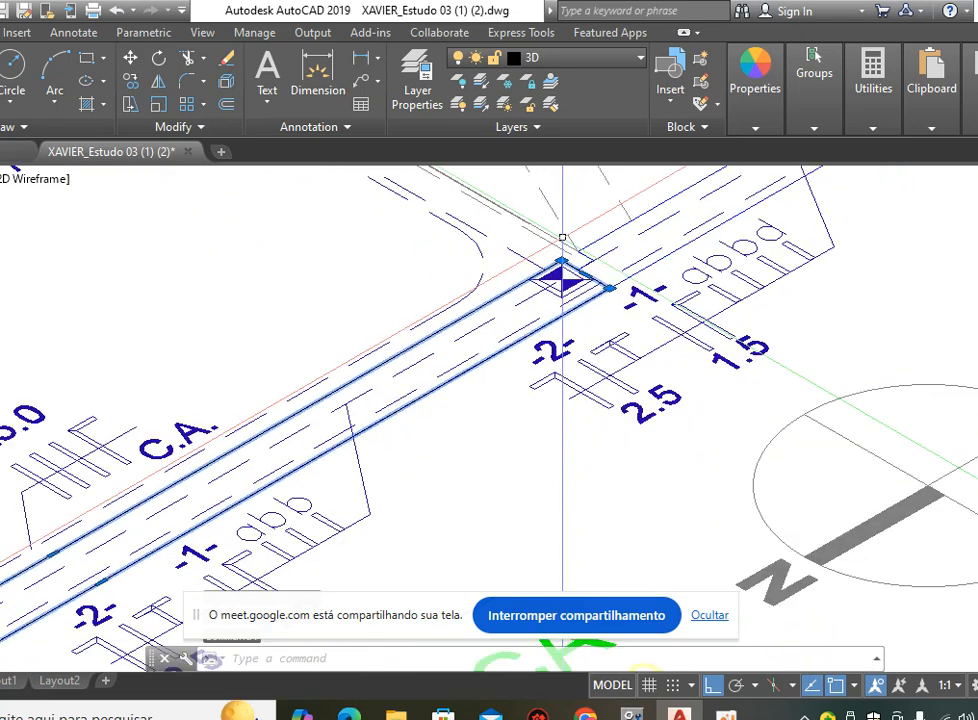
{"action": "scroll", "coordinate": [212, 466], "scroll_direction": "up", "scroll_amount": 8}
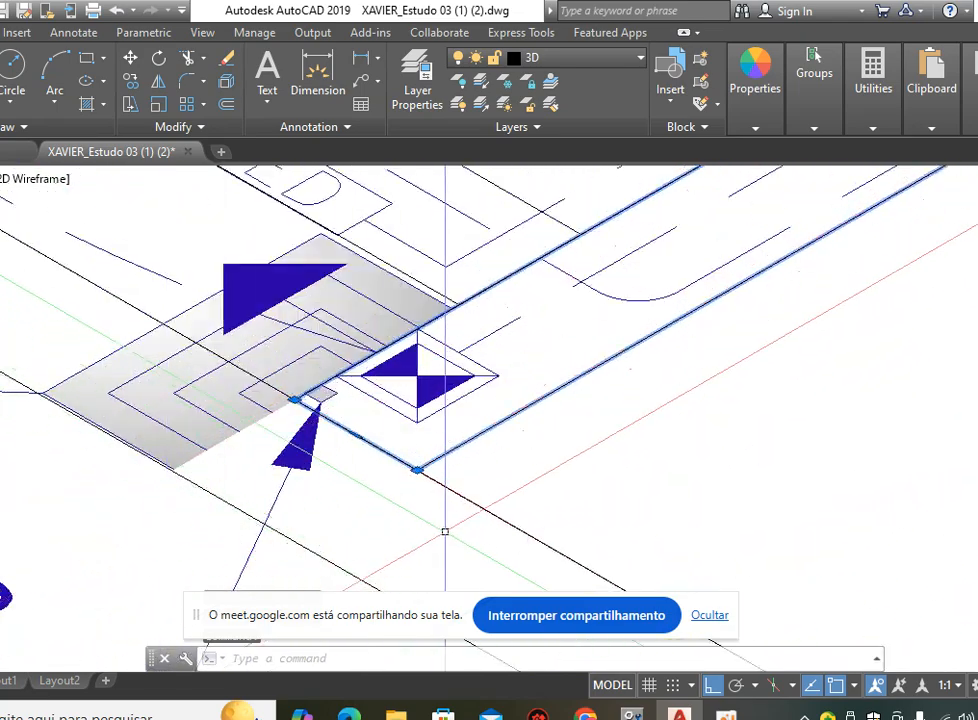
{"action": "mouse_move", "coordinate": [419, 471]}
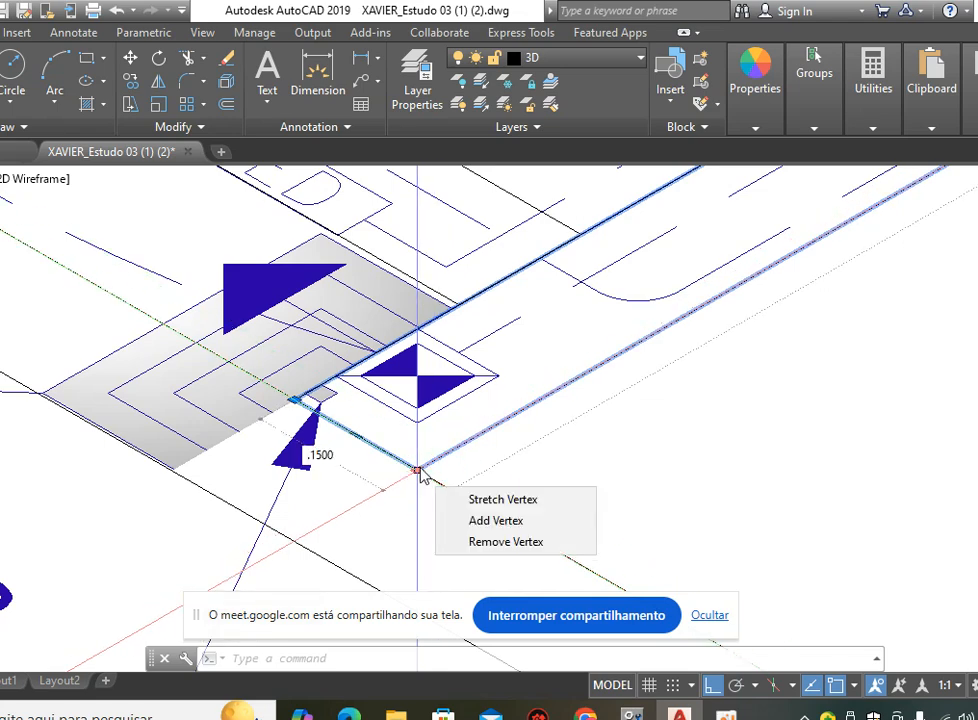
{"action": "left_click", "coordinate": [419, 471]}
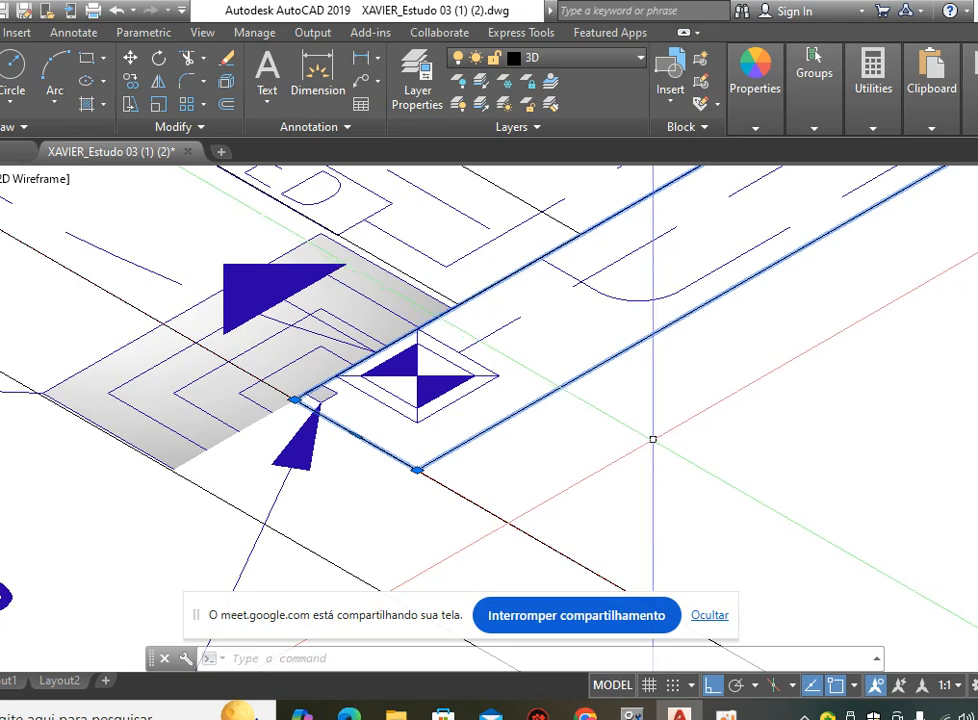
Review the traced outlines across the electrical plan and inspect the rectangle beside the MED label again.
{"action": "scroll", "coordinate": [646, 430], "scroll_direction": "down", "scroll_amount": 5}
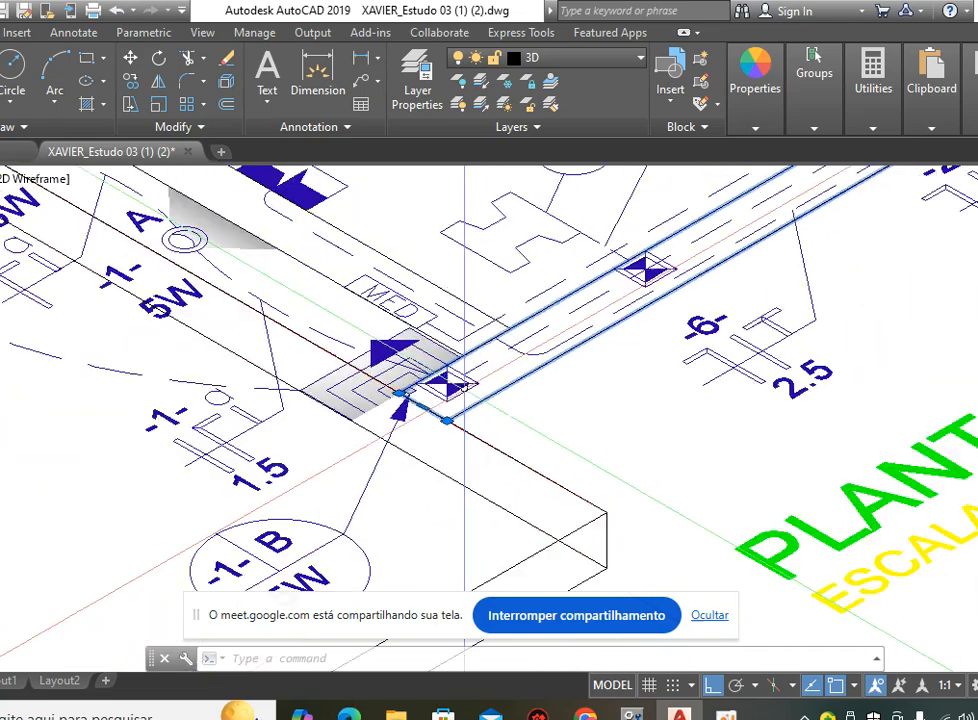
{"action": "scroll", "coordinate": [505, 380], "scroll_direction": "down", "scroll_amount": 6}
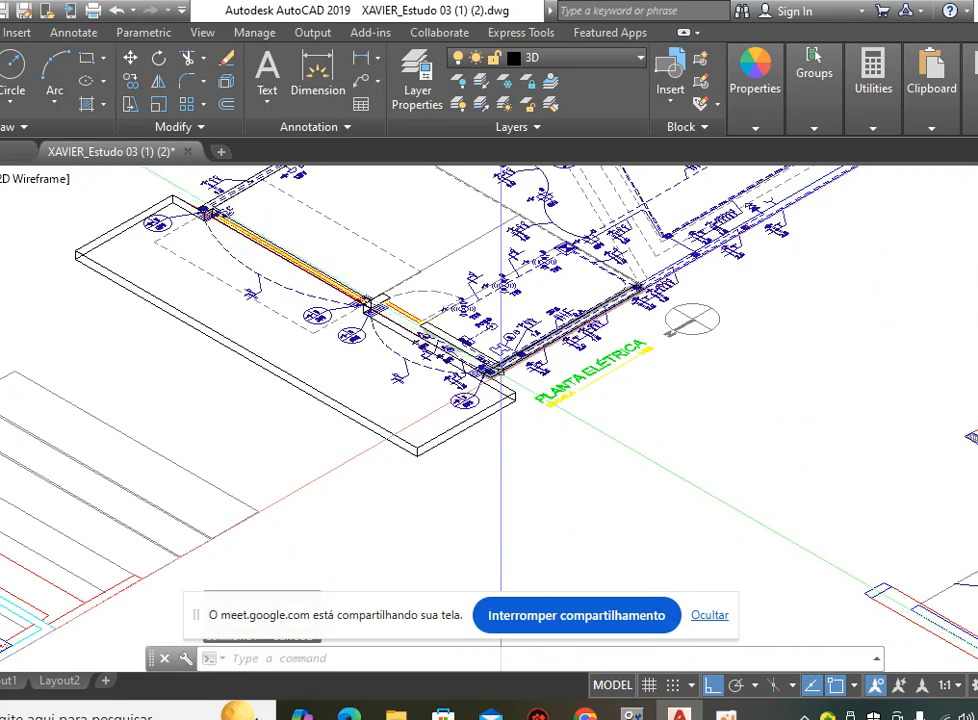
{"action": "scroll", "coordinate": [505, 376], "scroll_direction": "up", "scroll_amount": 6}
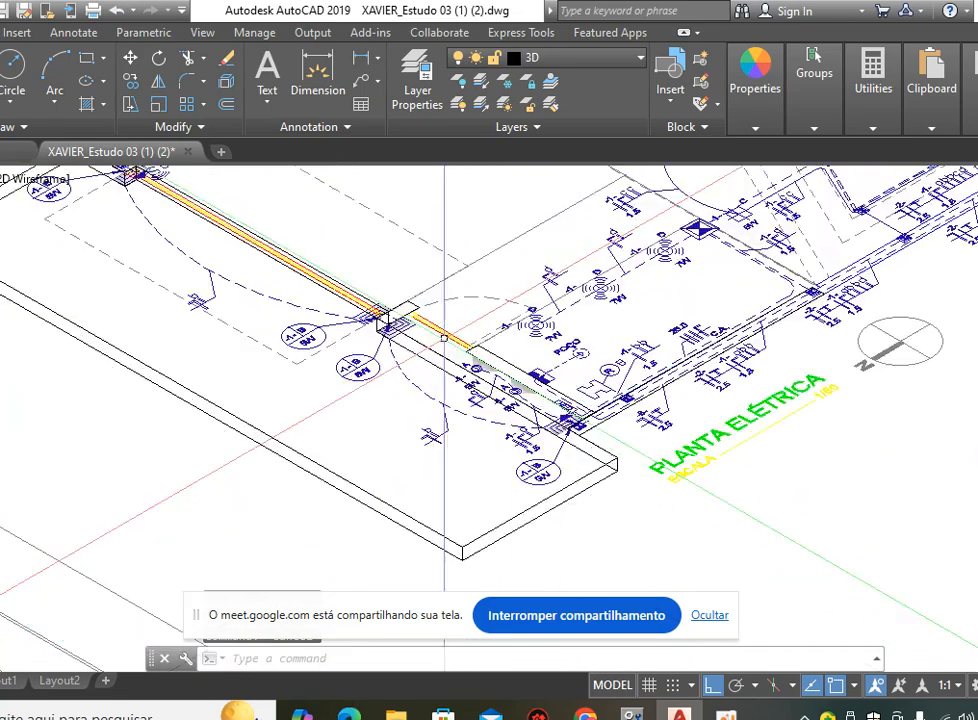
{"action": "middle_click_drag", "start_coordinate": [525, 353], "coordinate": [291, 250]}
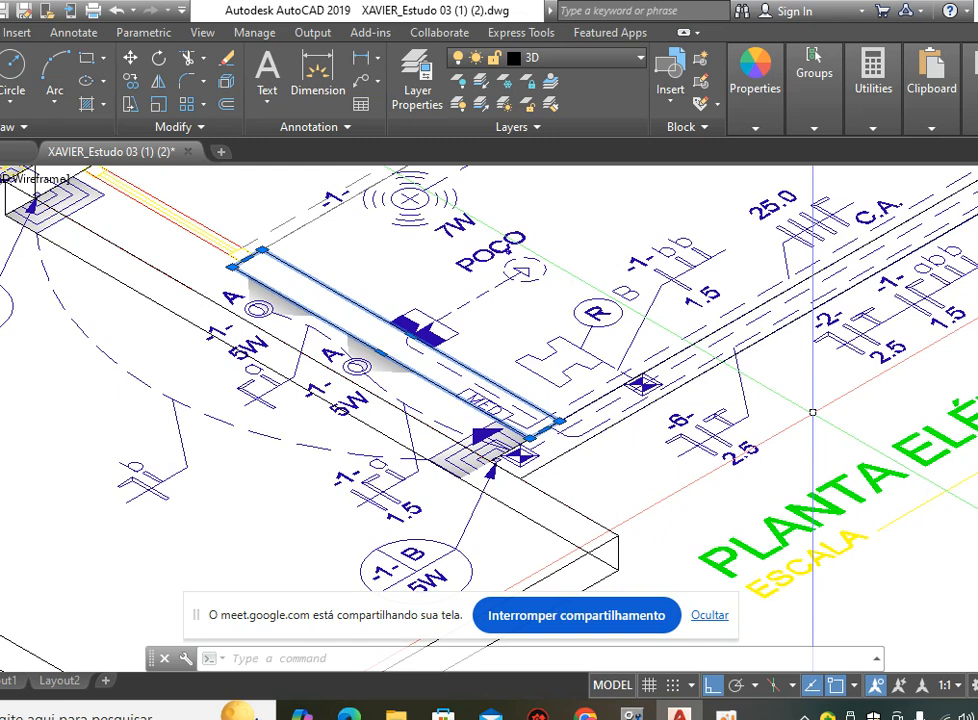
Select the short wall rectangle between the two 5W fixtures B and examine its corner where it meets the long wall outline.
{"action": "middle_click_drag", "start_coordinate": [218, 377], "coordinate": [503, 490]}
{"action": "key", "text": "Escape"}
{"action": "left_click", "coordinate": [380, 258]}
{"action": "scroll", "coordinate": [380, 258], "scroll_direction": "up", "scroll_amount": 4}
{"action": "scroll", "coordinate": [347, 328], "scroll_direction": "down", "scroll_amount": 6}
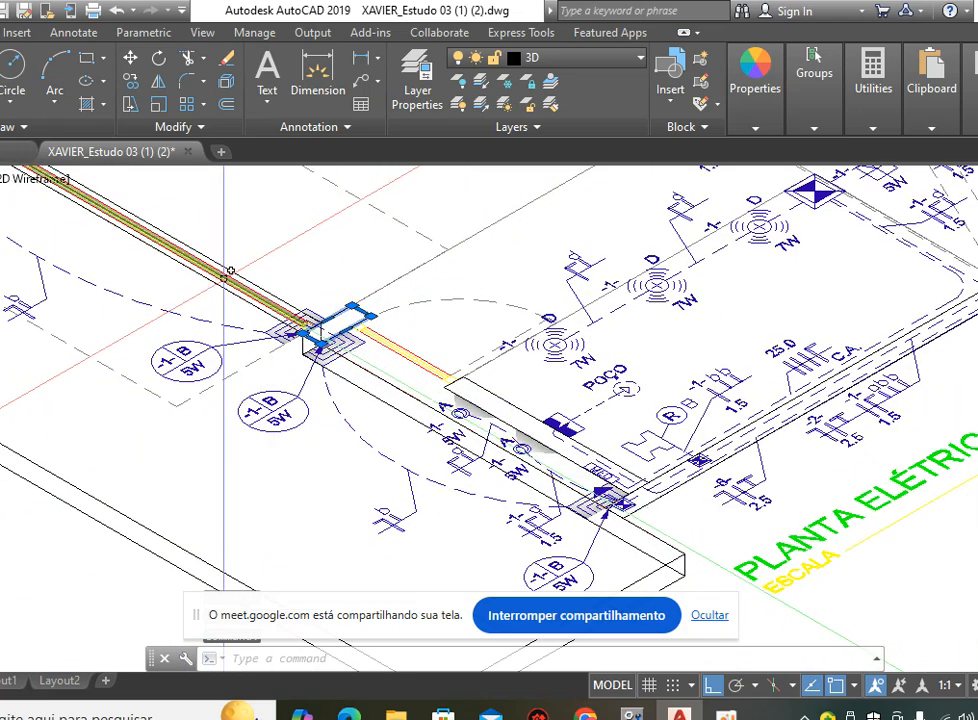
{"action": "scroll", "coordinate": [419, 347], "scroll_direction": "up", "scroll_amount": 2}
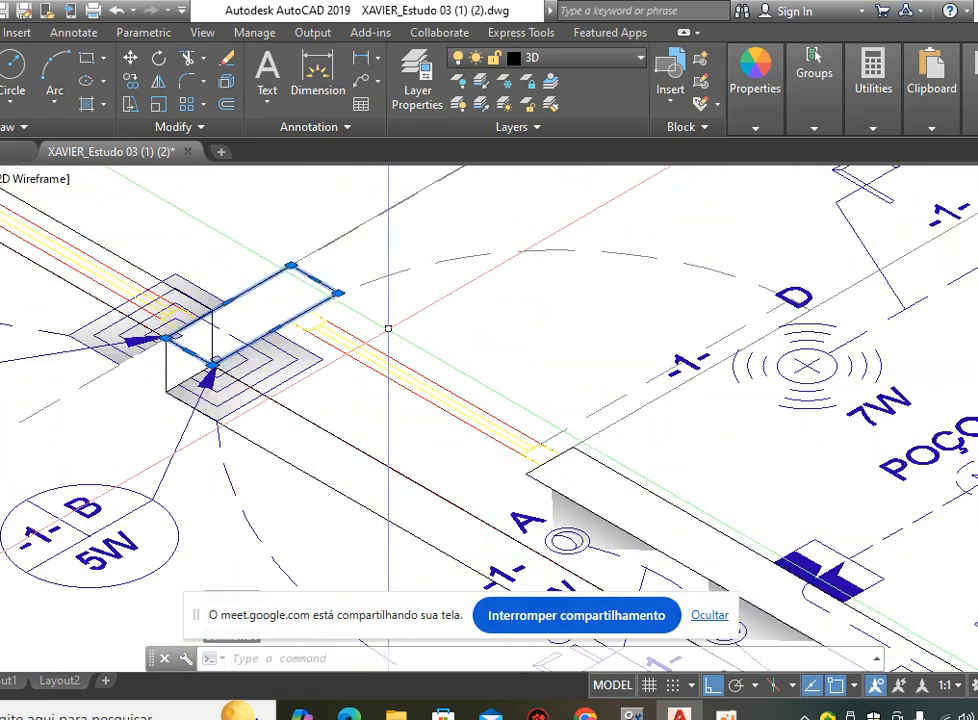
{"action": "scroll", "coordinate": [474, 327], "scroll_direction": "up", "scroll_amount": 2}
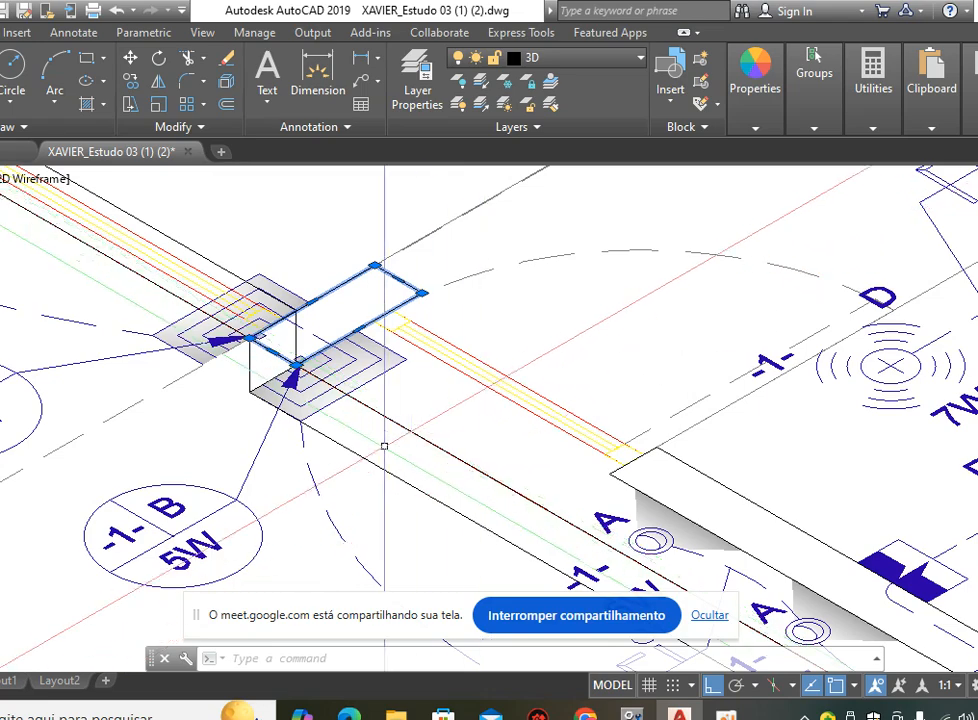
{"action": "scroll", "coordinate": [258, 405], "scroll_direction": "up", "scroll_amount": 2}
{"action": "middle_click_drag", "start_coordinate": [423, 383], "coordinate": [427, 462]}
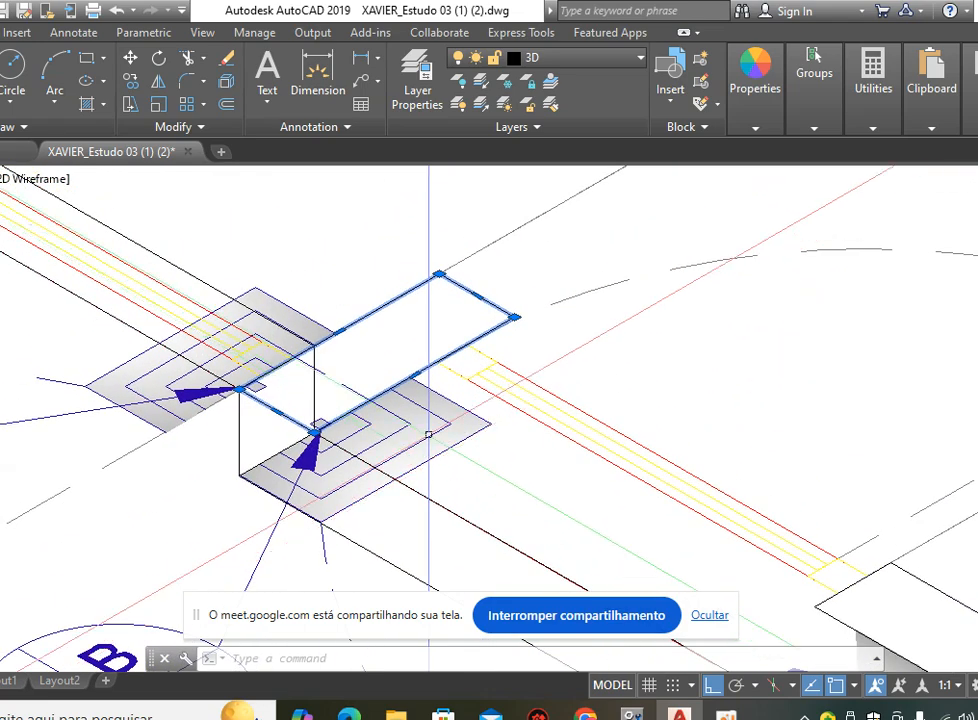
{"action": "scroll", "coordinate": [443, 280], "scroll_direction": "up", "scroll_amount": 2}
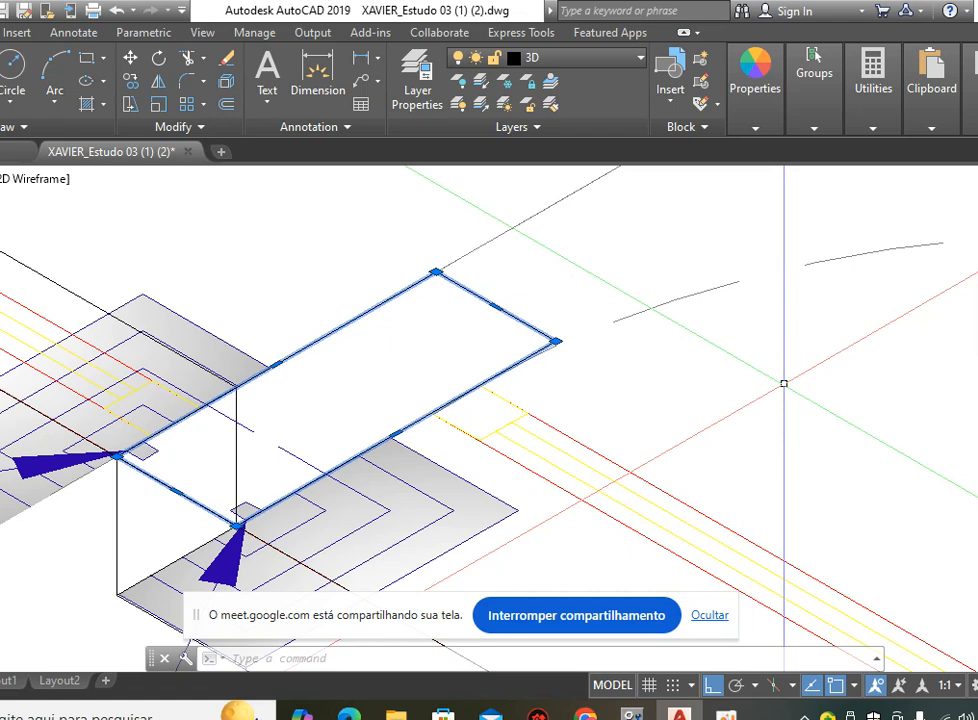
{"action": "scroll", "coordinate": [211, 530], "scroll_direction": "up", "scroll_amount": 4}
{"action": "middle_click_drag", "start_coordinate": [283, 530], "coordinate": [348, 450]}
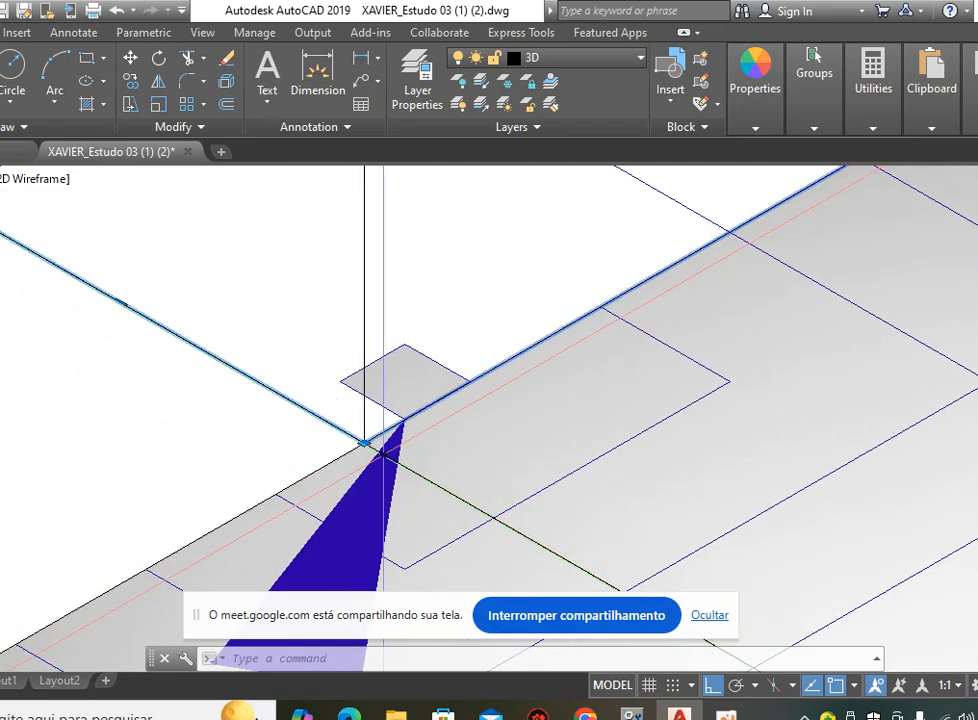
{"action": "mouse_move", "coordinate": [415, 487]}
{"action": "middle_mouse_down", "text": "shift"}
{"action": "mouse_move", "coordinate": [458, 474]}
{"action": "mouse_move", "coordinate": [271, 400]}
{"action": "middle_mouse_up", "text": "shift"}
{"action": "middle_click_drag", "start_coordinate": [334, 340], "coordinate": [276, 421]}
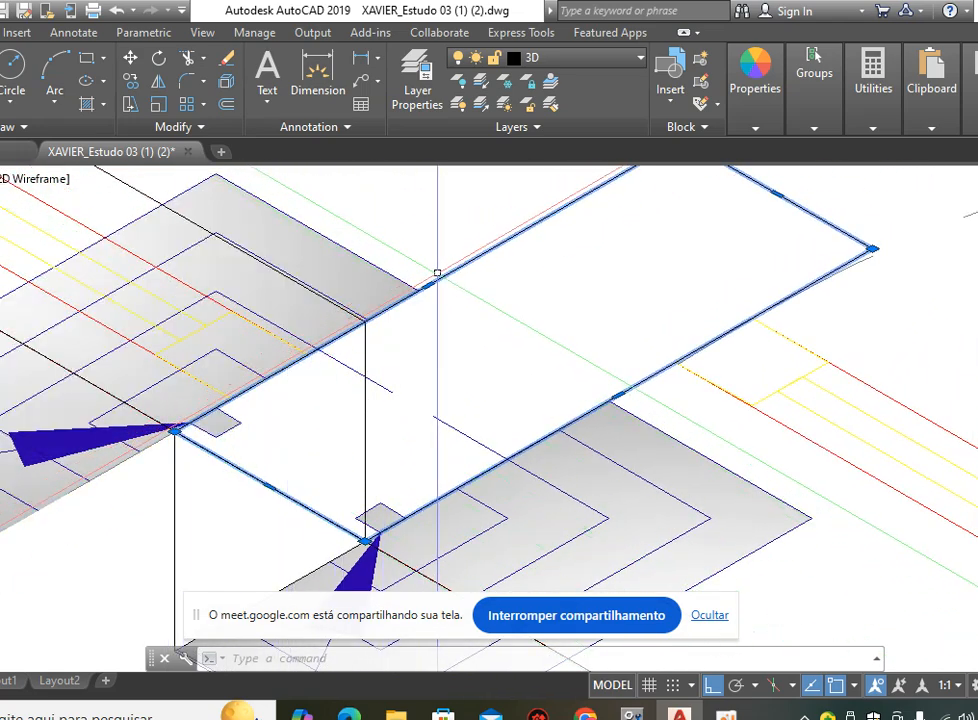
Examine how the selected short rectangle sits against the long wall outline and the rest of the electrical plan.
{"action": "scroll", "coordinate": [503, 256], "scroll_direction": "down", "scroll_amount": 2}
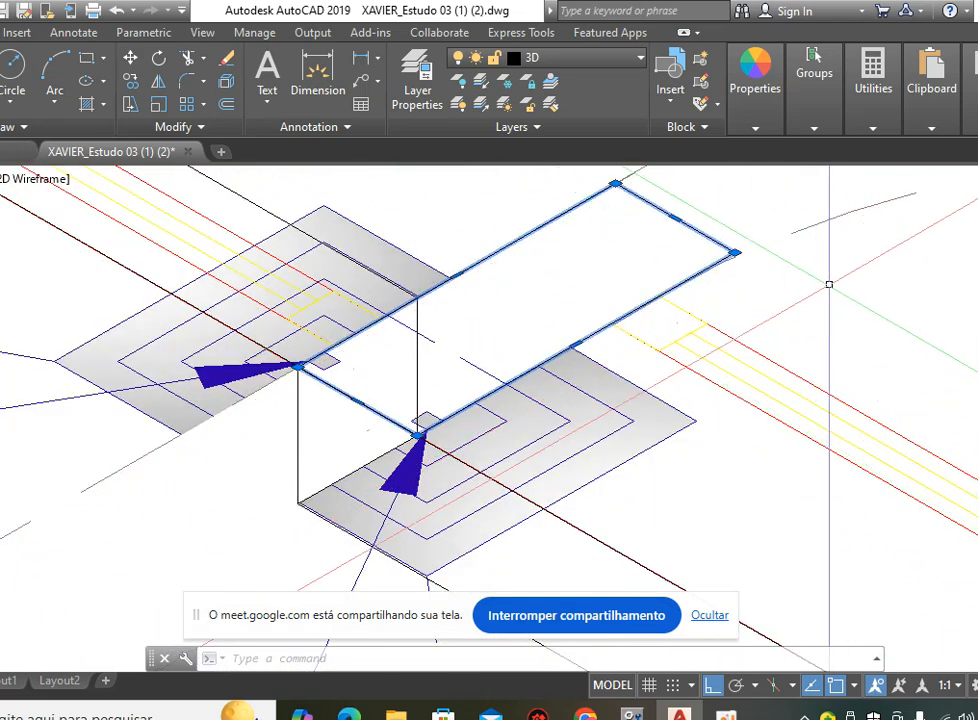
{"action": "middle_click_drag", "start_coordinate": [823, 277], "coordinate": [846, 318]}
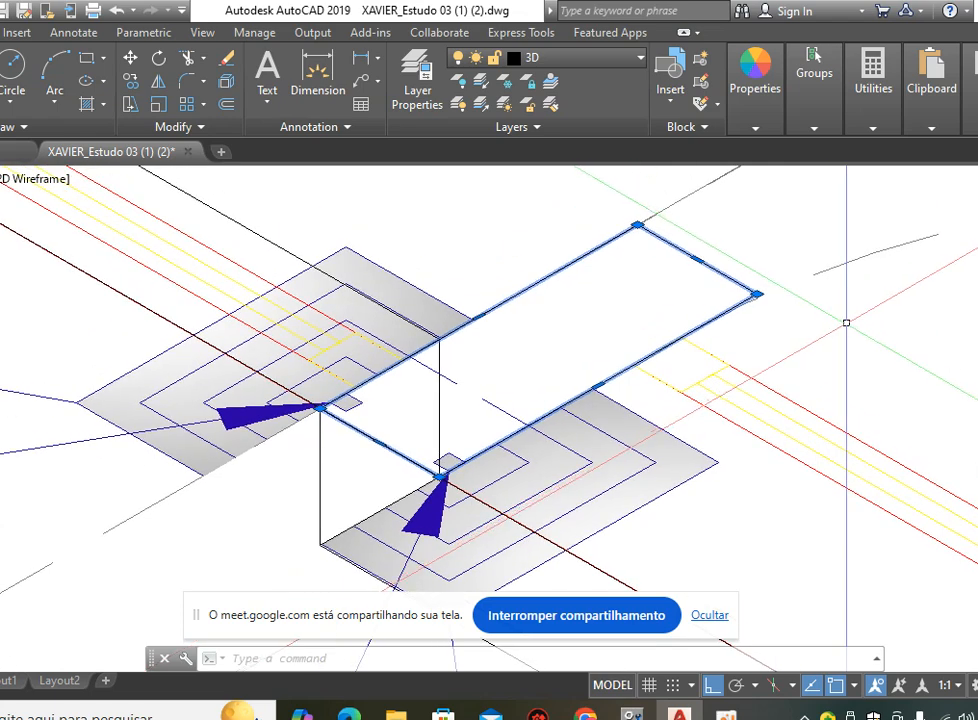
{"action": "scroll", "coordinate": [697, 375], "scroll_direction": "down", "scroll_amount": 5}
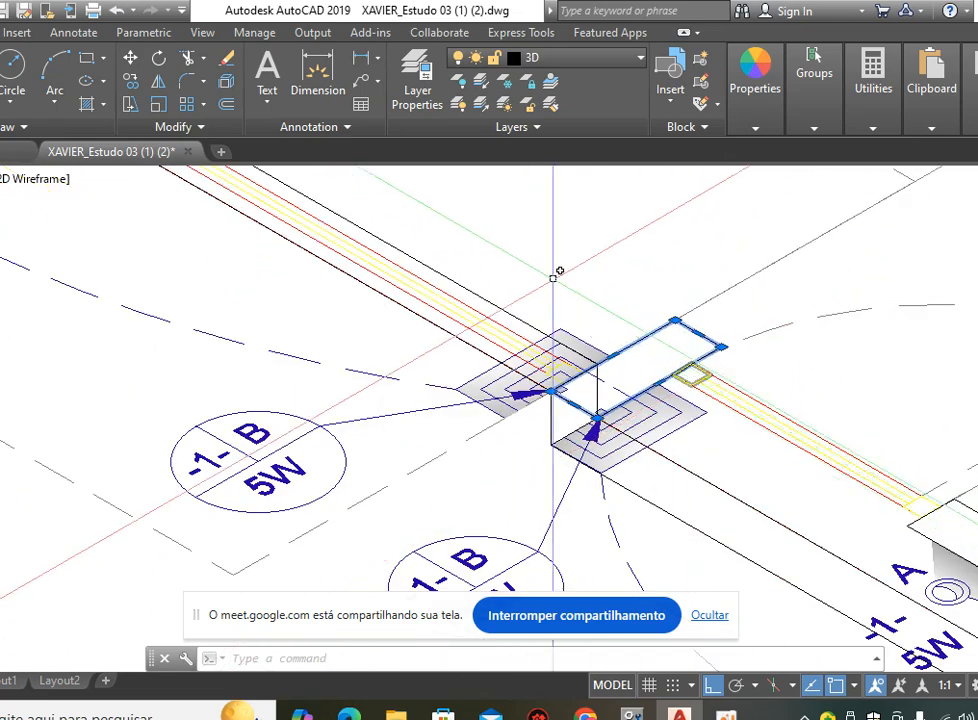
{"action": "scroll", "coordinate": [557, 276], "scroll_direction": "down", "scroll_amount": 3}
{"action": "mouse_move", "coordinate": [556, 275]}
{"action": "middle_mouse_down"}
{"action": "mouse_move", "coordinate": [478, 382]}
{"action": "mouse_move", "coordinate": [492, 379]}
{"action": "middle_mouse_up"}
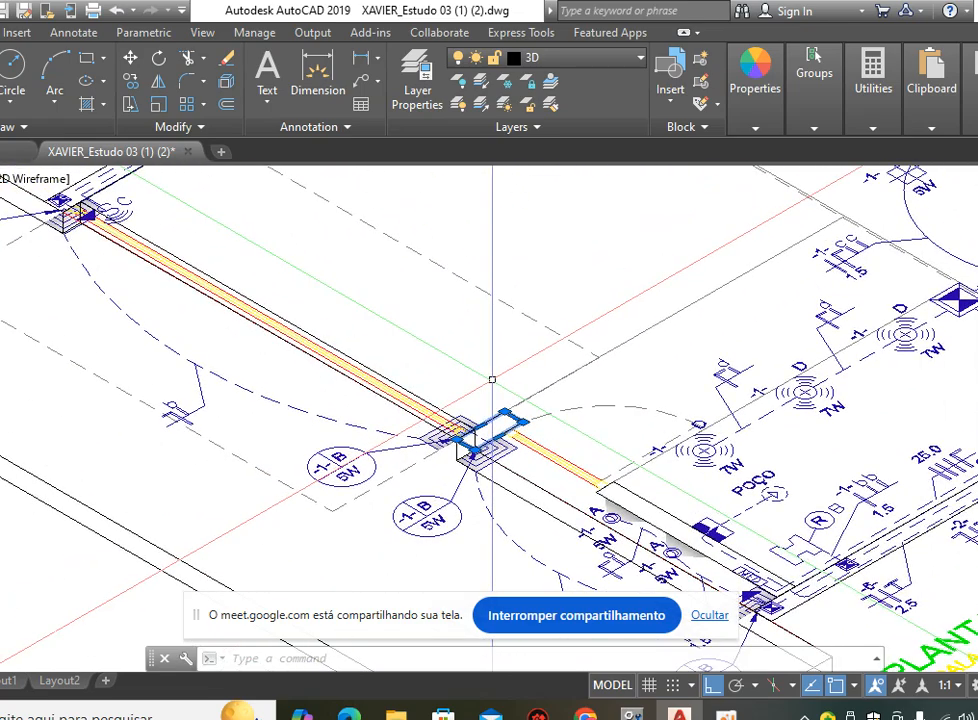
{"action": "scroll", "coordinate": [368, 313], "scroll_direction": "down", "scroll_amount": 2}
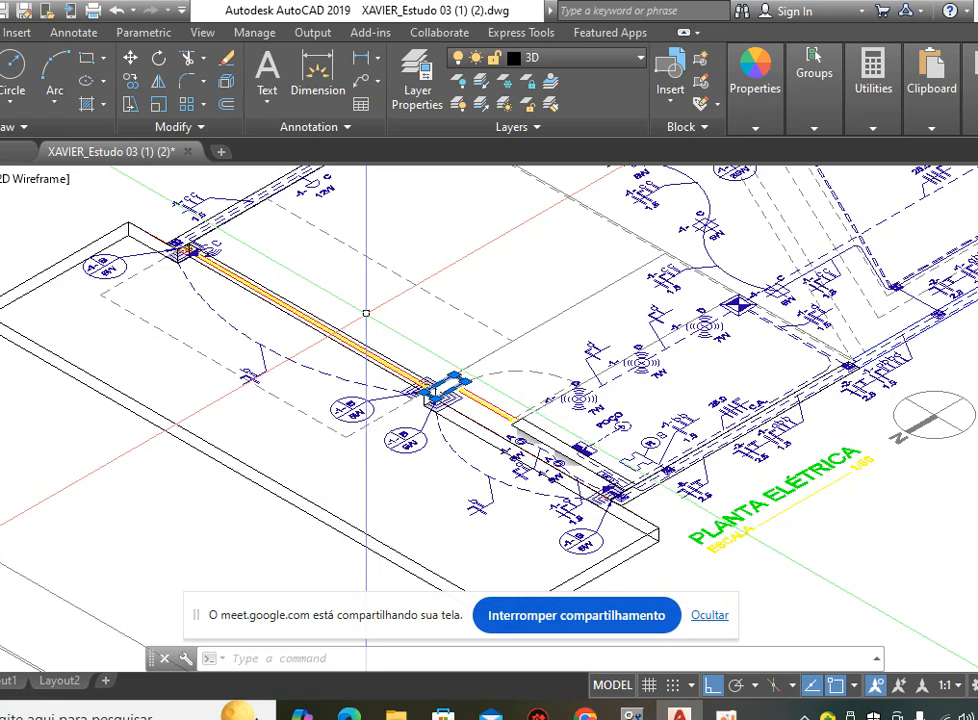
{"action": "scroll", "coordinate": [347, 311], "scroll_direction": "up", "scroll_amount": 1}
{"action": "mouse_move", "coordinate": [347, 311]}
{"action": "middle_mouse_down"}
{"action": "mouse_move", "coordinate": [367, 341]}
{"action": "mouse_move", "coordinate": [379, 394]}
{"action": "middle_mouse_up"}
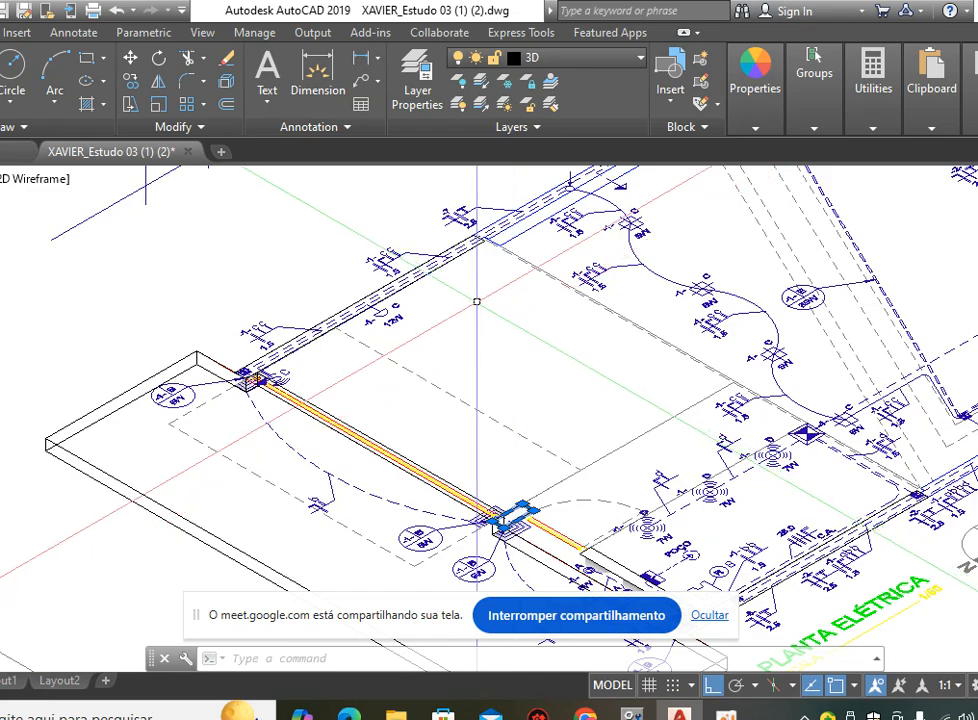
Check the height of the low wall's outer edge in the FACHADA FRONTAL - NORTE elevation.
{"action": "key", "text": "Escape"}
{"action": "scroll", "coordinate": [401, 302], "scroll_direction": "down", "scroll_amount": 5}
{"action": "mouse_move", "coordinate": [320, 500]}
{"action": "middle_mouse_down"}
{"action": "mouse_move", "coordinate": [340, 376]}
{"action": "mouse_move", "coordinate": [555, 317]}
{"action": "middle_mouse_up"}
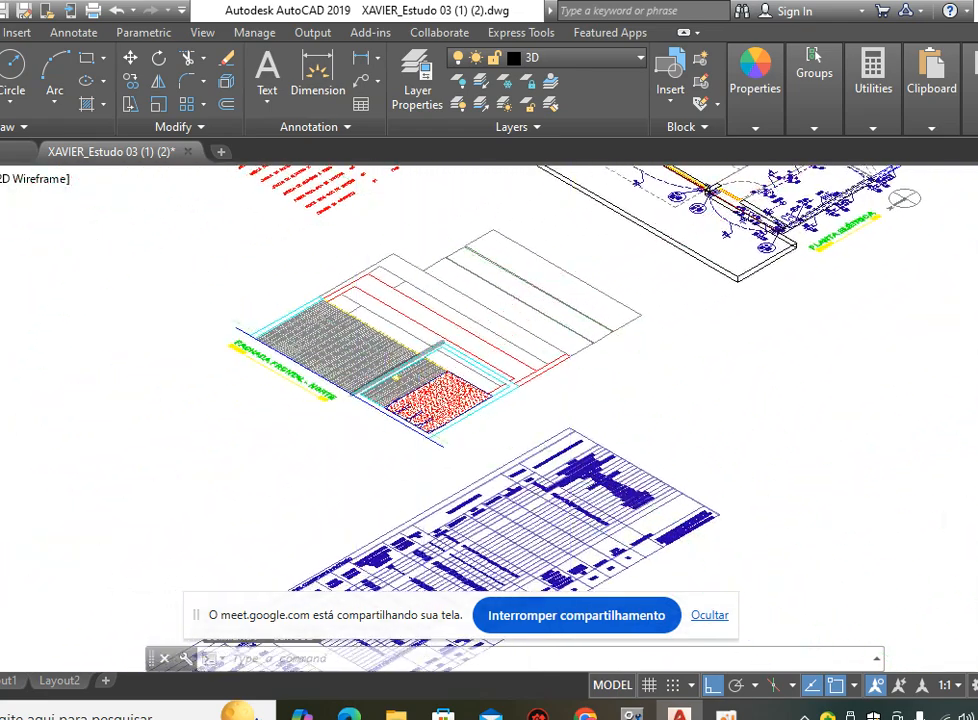
{"action": "scroll", "coordinate": [370, 405], "scroll_direction": "up", "scroll_amount": 5}
{"action": "middle_click_drag", "start_coordinate": [377, 407], "coordinate": [548, 487]}
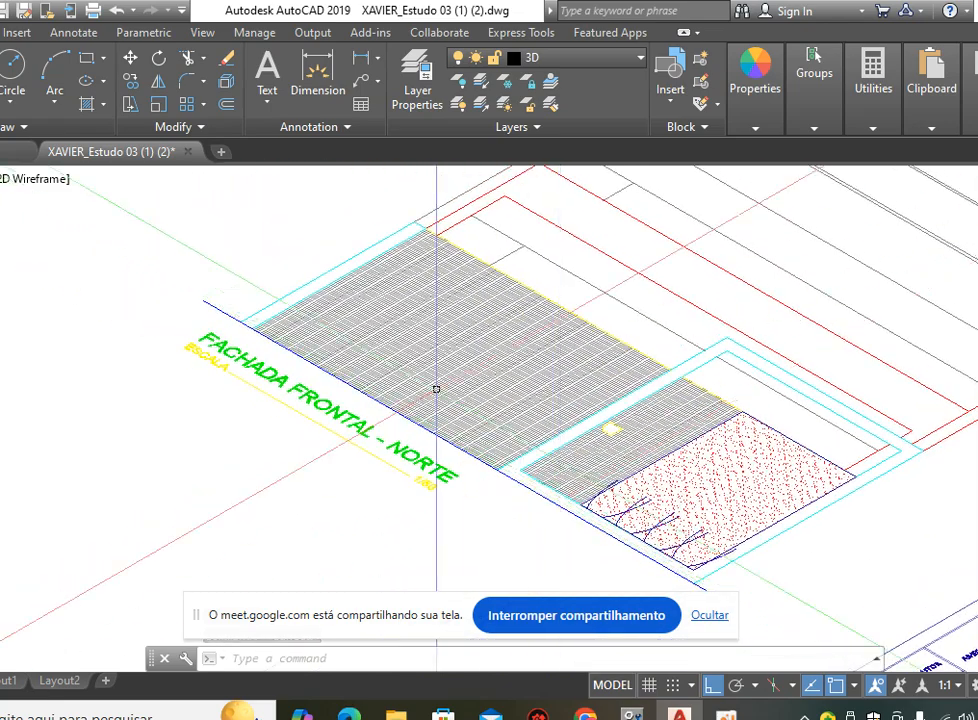
{"action": "scroll", "coordinate": [437, 389], "scroll_direction": "up", "scroll_amount": 4}
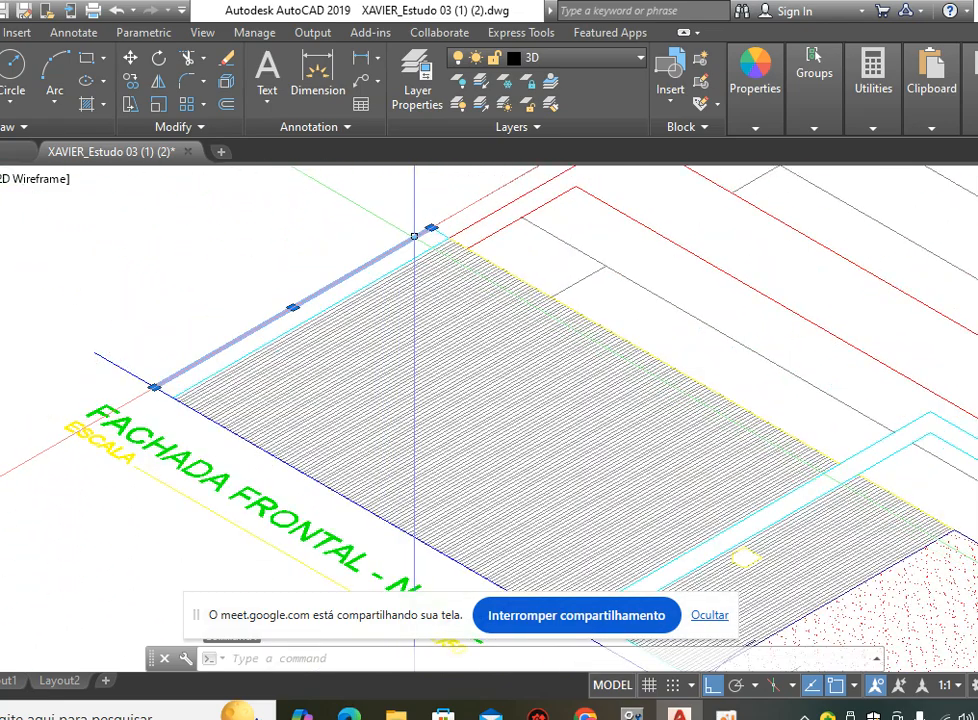
{"action": "mouse_move", "coordinate": [432, 230]}
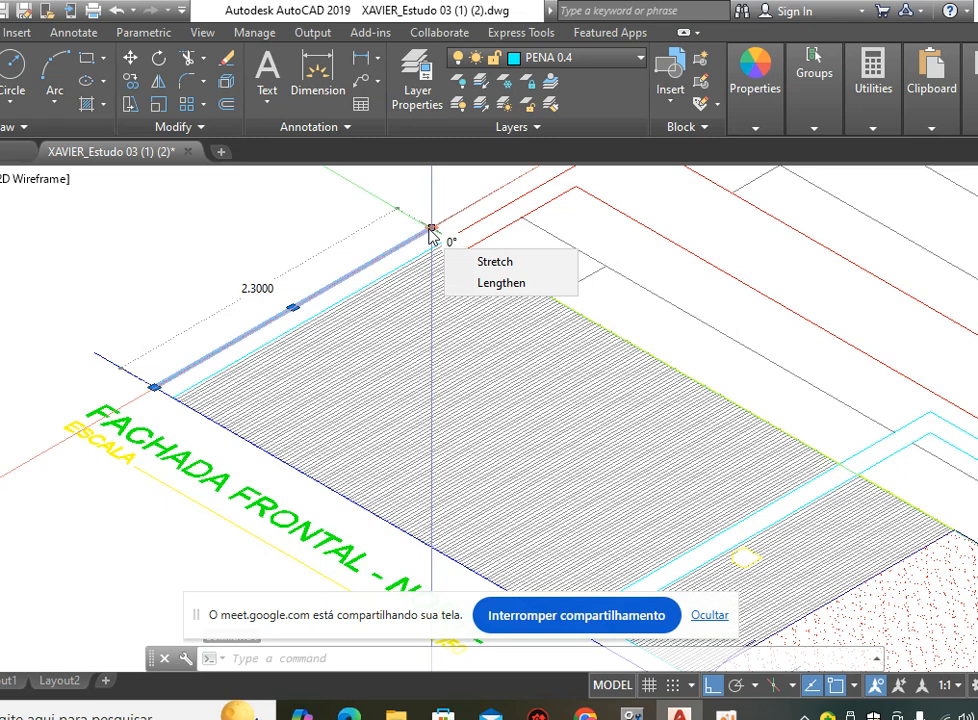
{"action": "key", "text": "Escape"}
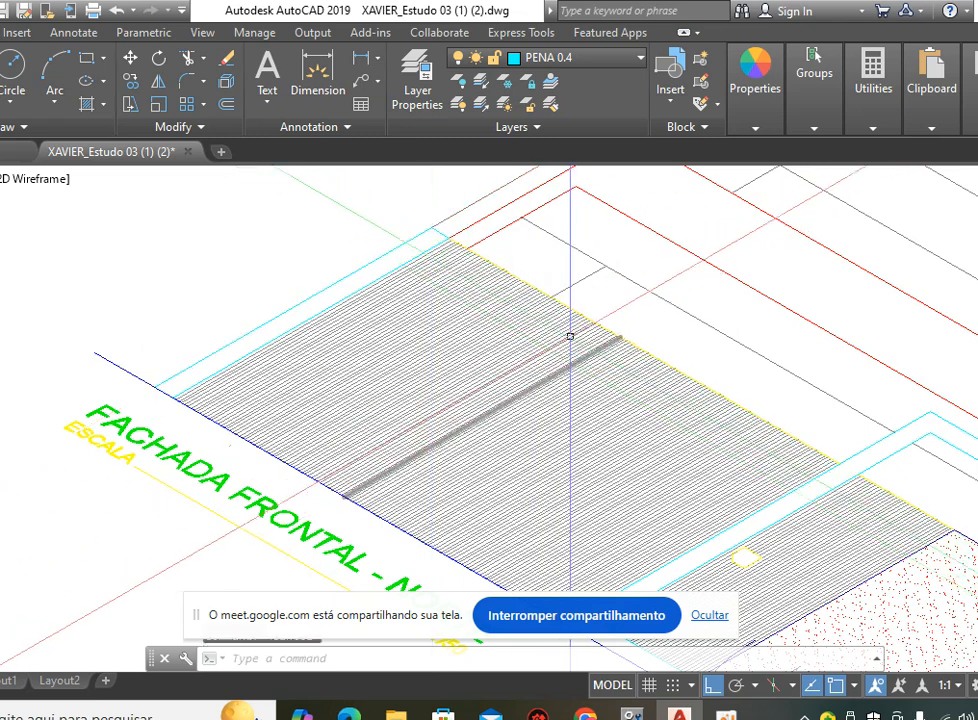
Check the height of the taller frame's outer edge beside the hatched gate in the front elevation.
{"action": "scroll", "coordinate": [581, 334], "scroll_direction": "up", "scroll_amount": 2}
{"action": "middle_click_drag", "start_coordinate": [585, 325], "coordinate": [506, 294]}
{"action": "scroll", "coordinate": [407, 252], "scroll_direction": "down", "scroll_amount": 2}
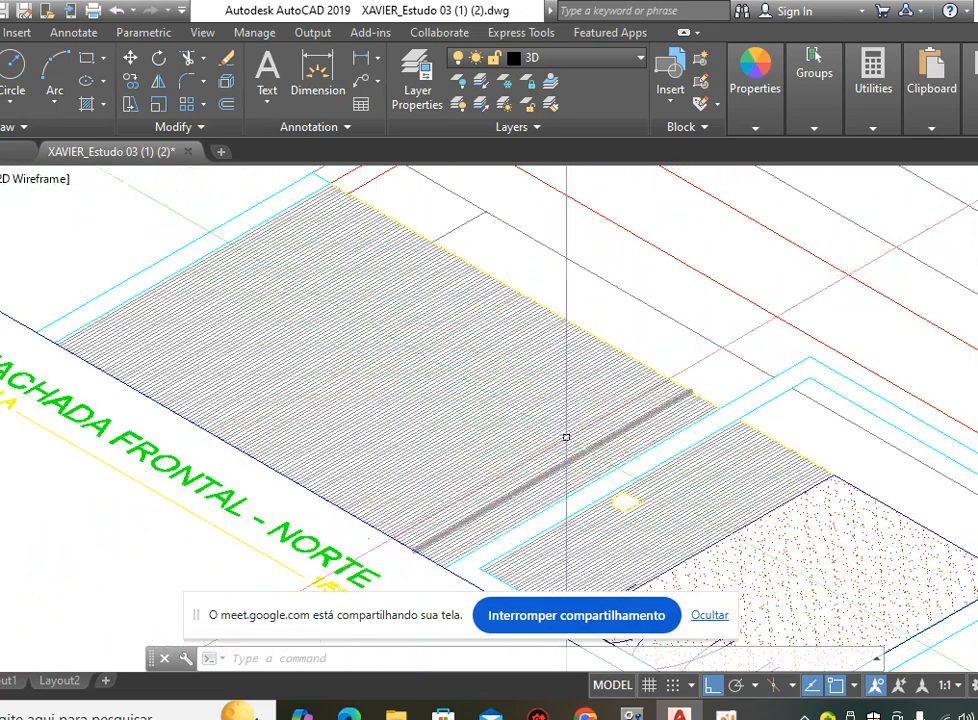
{"action": "middle_click_drag", "start_coordinate": [558, 443], "coordinate": [275, 277]}
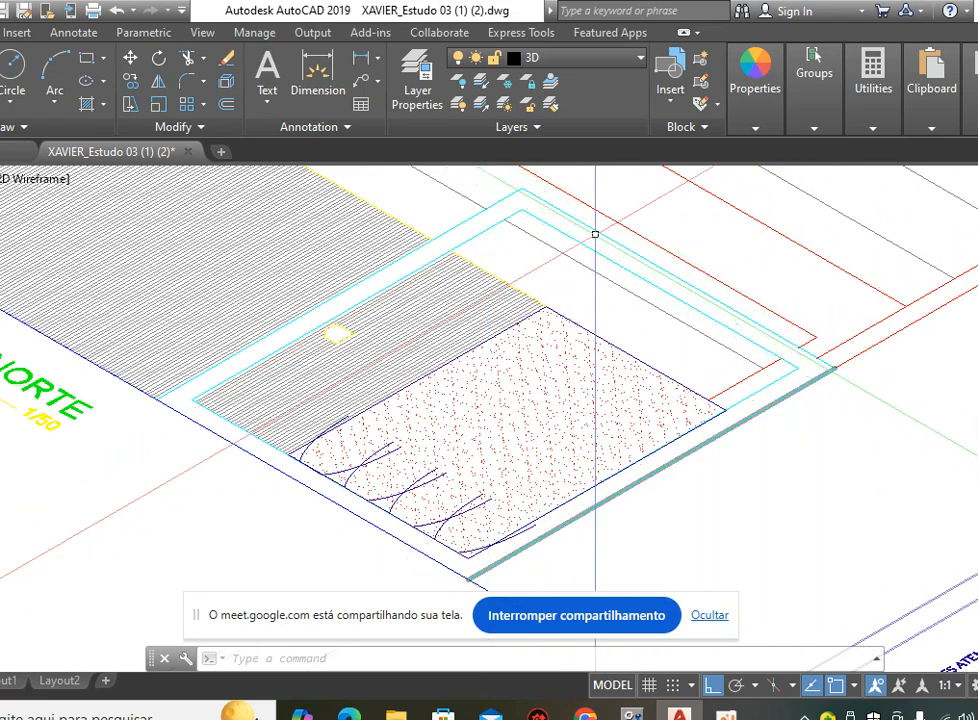
{"action": "left_click", "coordinate": [458, 223]}
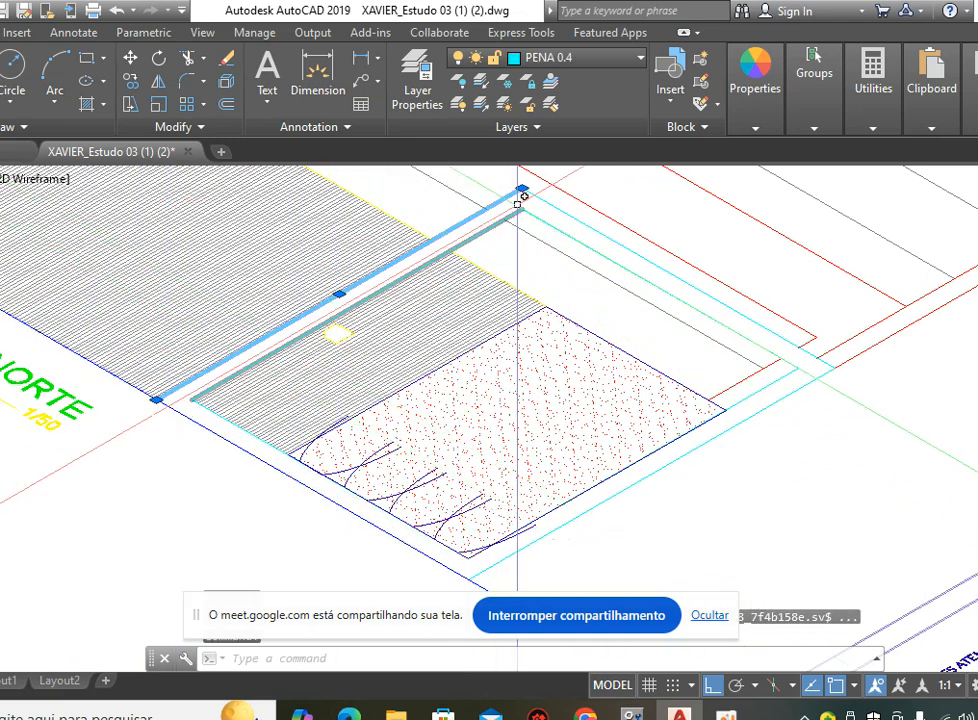
{"action": "mouse_move", "coordinate": [522, 189]}
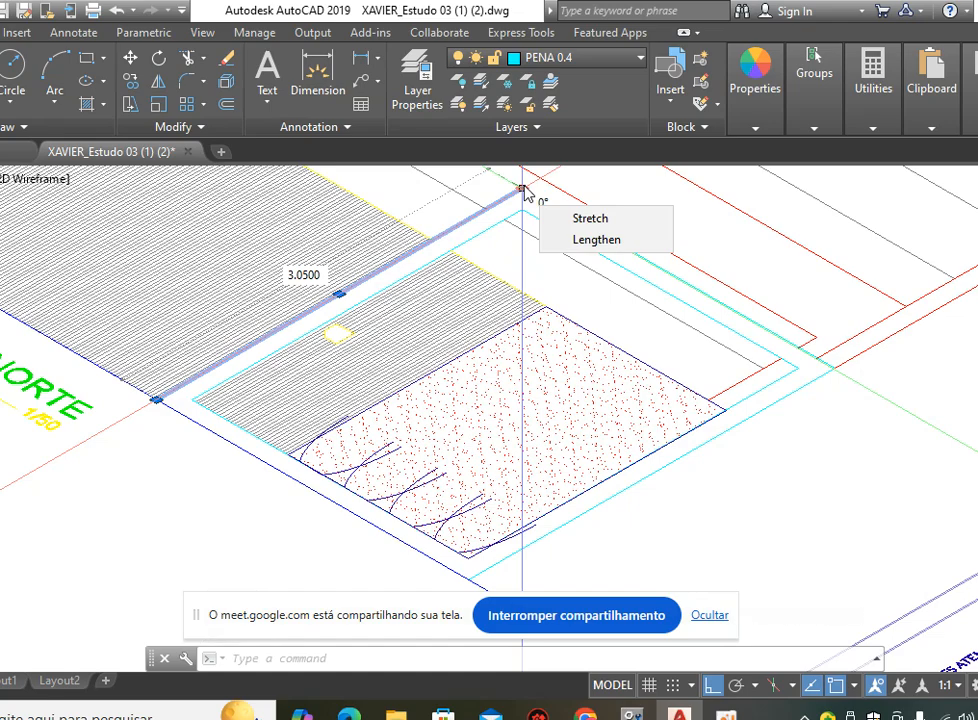
{"action": "mouse_move", "coordinate": [443, 235]}
{"action": "middle_mouse_down"}
{"action": "mouse_move", "coordinate": [642, 338]}
{"action": "mouse_move", "coordinate": [861, 529]}
{"action": "middle_mouse_up"}
{"action": "key", "text": "Escape"}
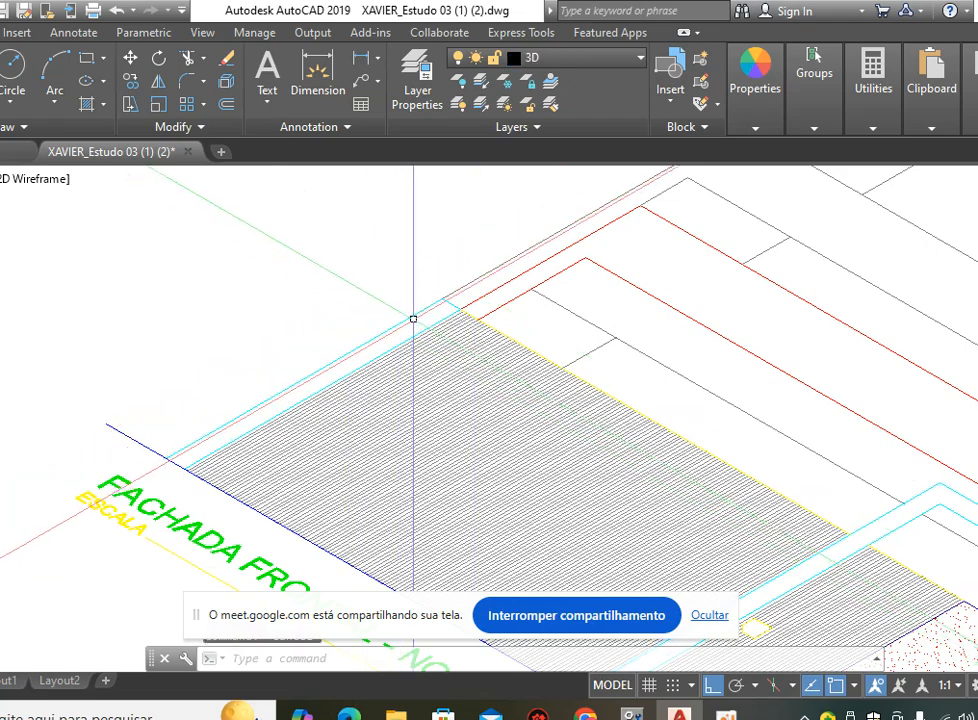
Recheck the low wall's outer edge height and review the rest of the front elevation.
{"action": "left_click", "coordinate": [415, 315]}
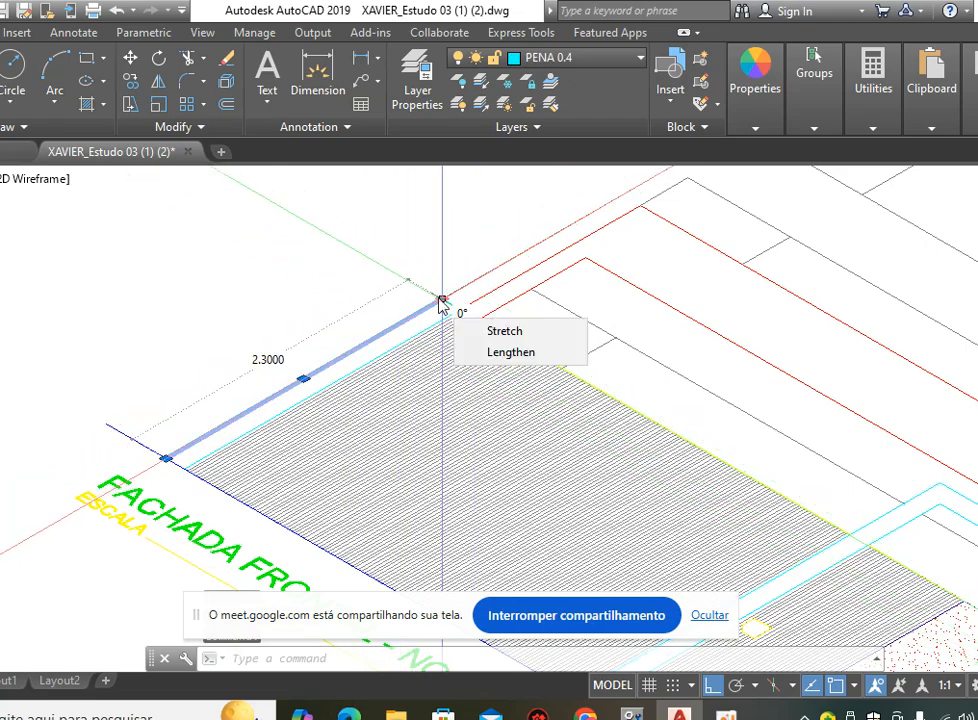
{"action": "key", "text": "Escape"}
{"action": "middle_click_drag", "start_coordinate": [622, 360], "coordinate": [307, 192]}
{"action": "middle_click_drag", "start_coordinate": [638, 463], "coordinate": [493, 334]}
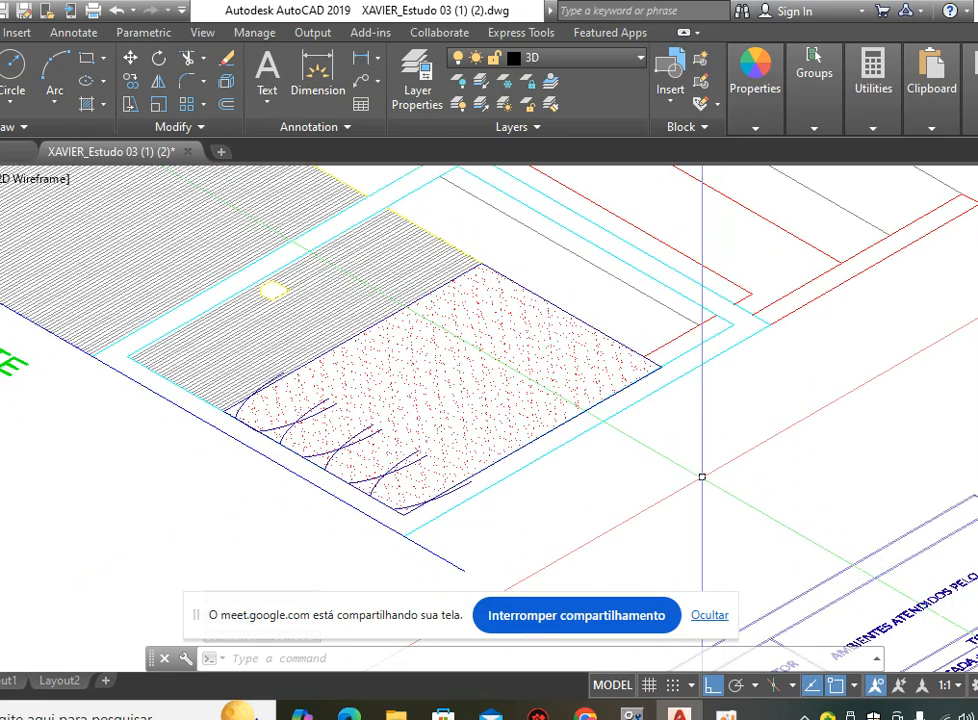
Return to the electrical plan and review the traced wall rectangles between the 5W fixtures and the MED label.
{"action": "scroll", "coordinate": [580, 318], "scroll_direction": "down", "scroll_amount": 5}
{"action": "mouse_move", "coordinate": [568, 290]}
{"action": "middle_mouse_down"}
{"action": "mouse_move", "coordinate": [573, 316]}
{"action": "mouse_move", "coordinate": [397, 399]}
{"action": "middle_mouse_up"}
{"action": "scroll", "coordinate": [768, 268], "scroll_direction": "up", "scroll_amount": 4}
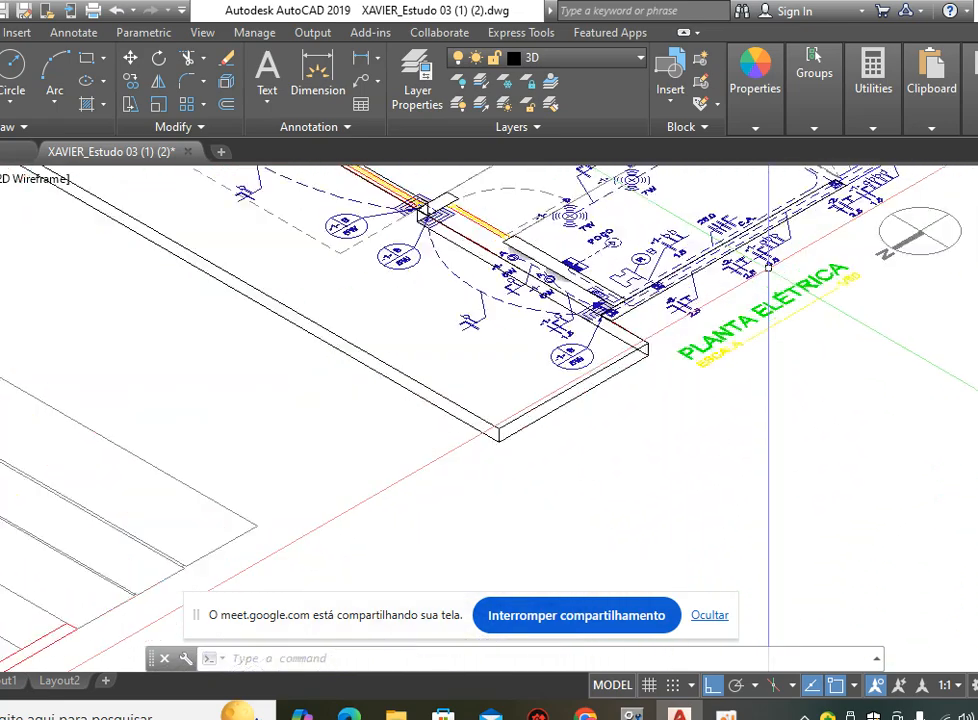
{"action": "scroll", "coordinate": [650, 332], "scroll_direction": "up", "scroll_amount": 3}
{"action": "middle_click_drag", "start_coordinate": [650, 332], "coordinate": [567, 447]}
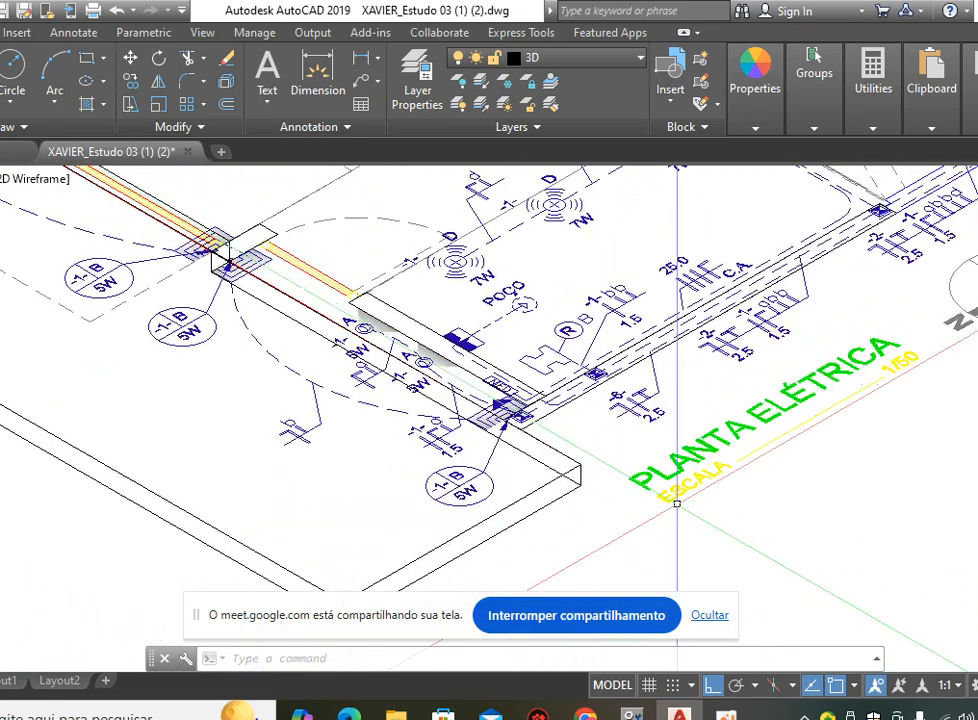
{"action": "scroll", "coordinate": [275, 251], "scroll_direction": "up", "scroll_amount": 4}
{"action": "middle_click_drag", "start_coordinate": [275, 251], "coordinate": [327, 294]}
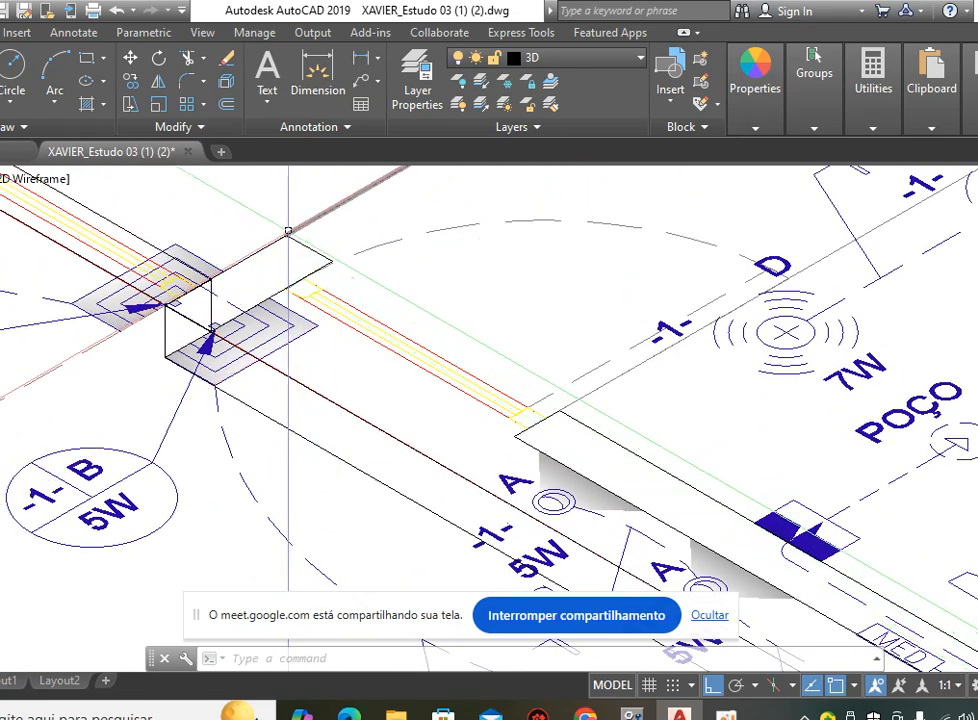
{"action": "scroll", "coordinate": [288, 231], "scroll_direction": "down", "scroll_amount": 4}
{"action": "scroll", "coordinate": [576, 410], "scroll_direction": "up", "scroll_amount": 2}
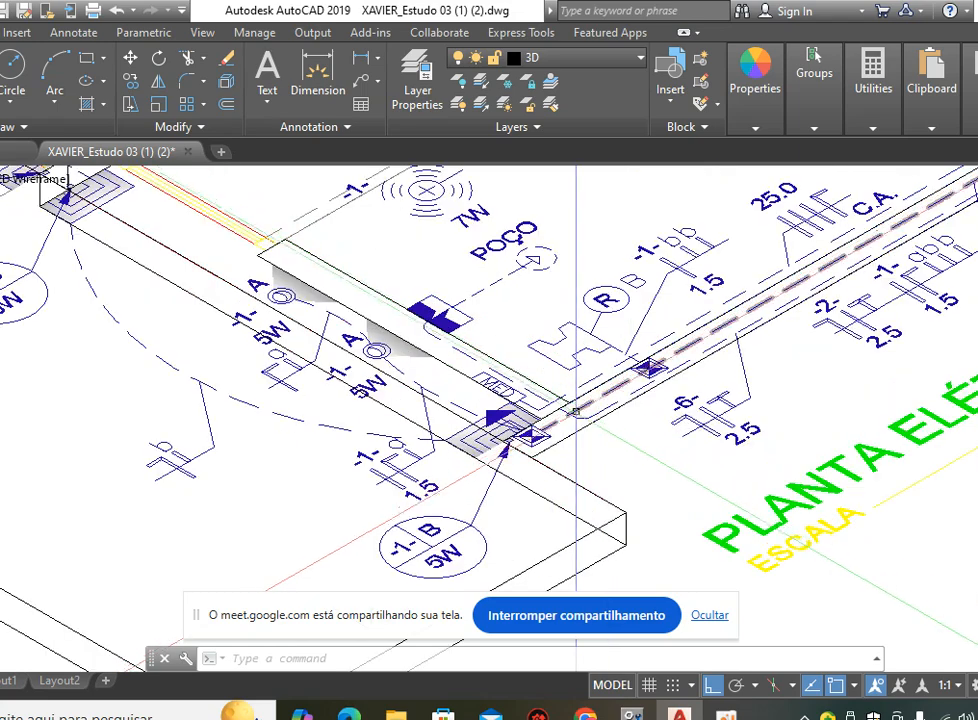
{"action": "scroll", "coordinate": [572, 484], "scroll_direction": "down", "scroll_amount": 2}
{"action": "scroll", "coordinate": [298, 272], "scroll_direction": "up", "scroll_amount": 2}
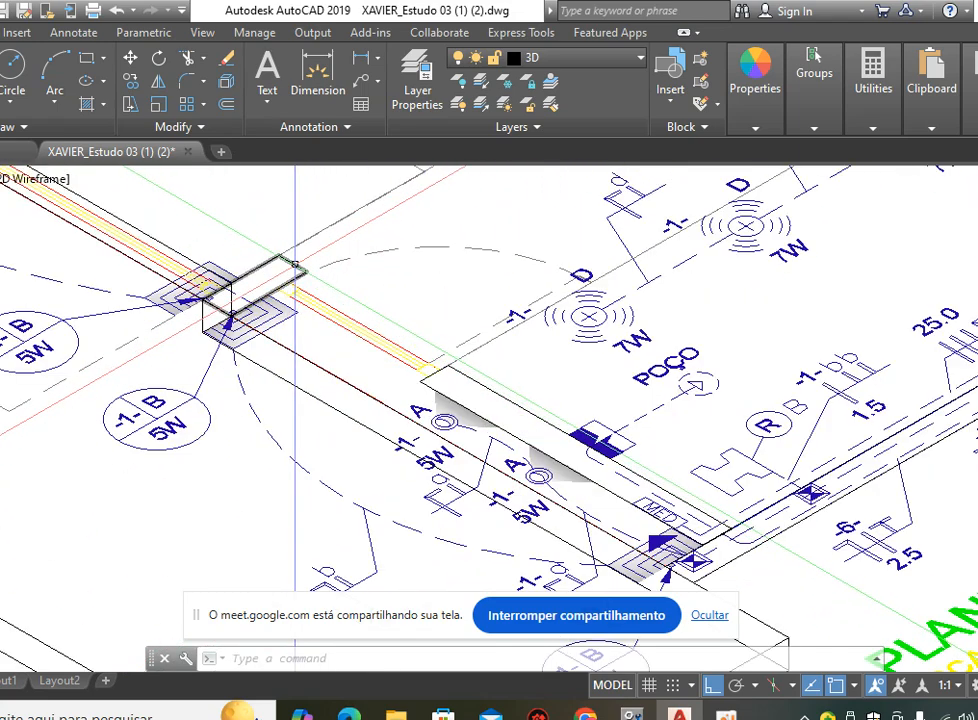
{"action": "scroll", "coordinate": [295, 265], "scroll_direction": "down", "scroll_amount": 2}
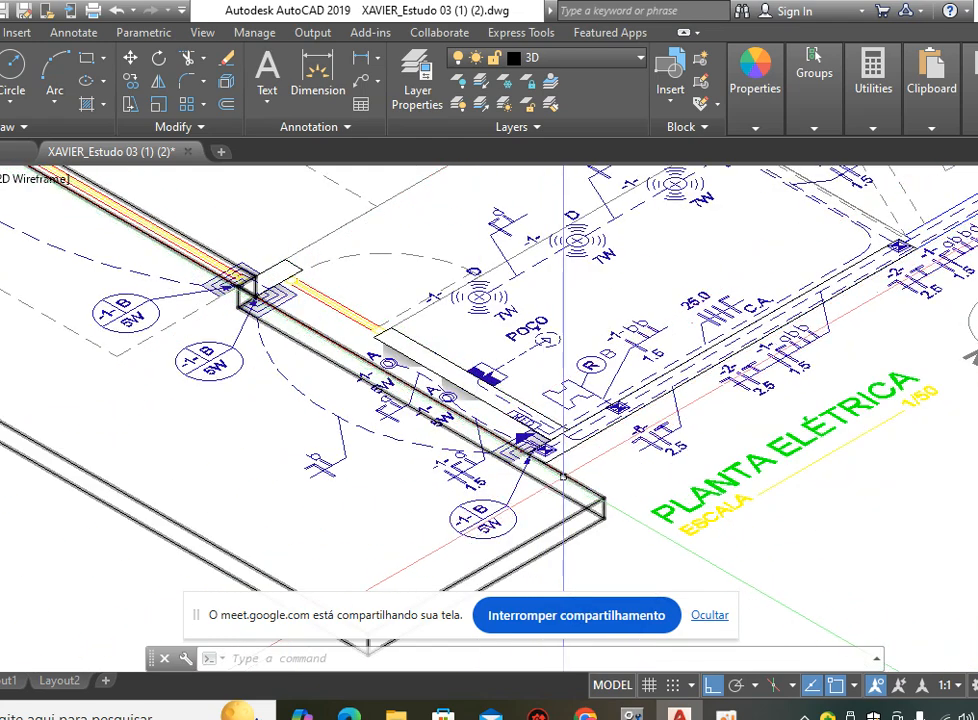
Draw a rectangle from the outer wall corner beside the MED box to the pillar at the two 5W fixtures.
{"action": "scroll", "coordinate": [566, 480], "scroll_direction": "up", "scroll_amount": 4}
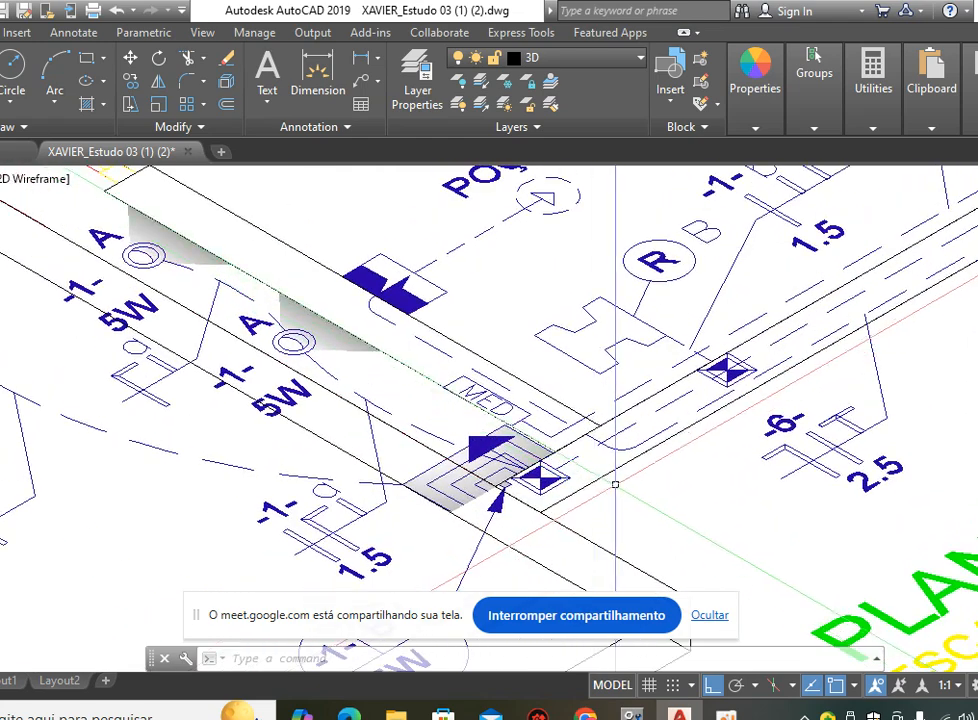
{"action": "type", "text": "ec"}
{"action": "key", "text": "Return"}
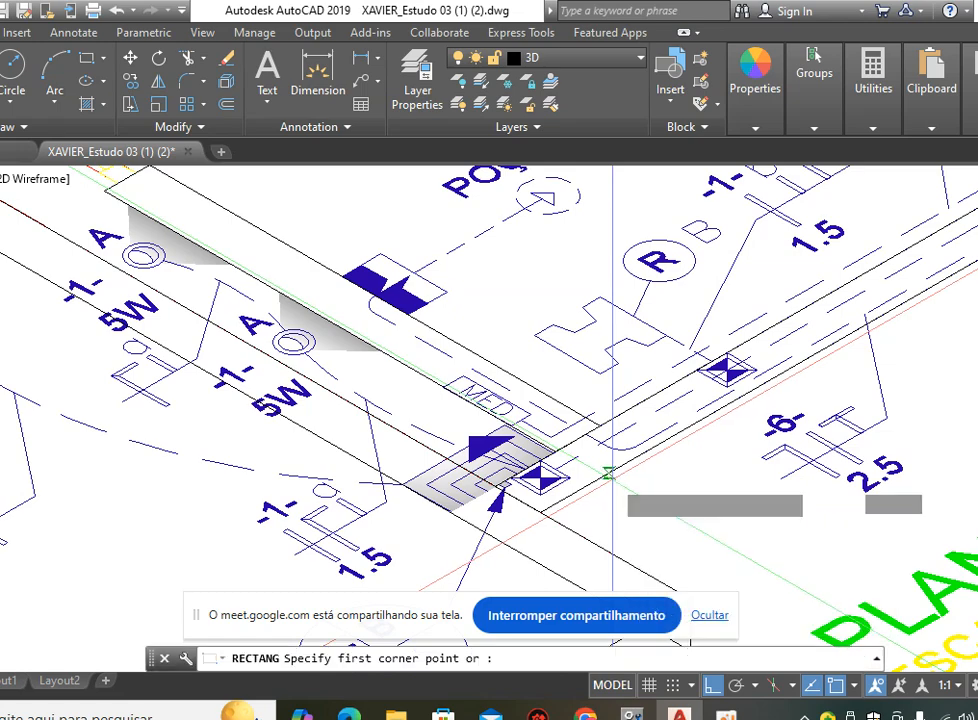
{"action": "scroll", "coordinate": [585, 475], "scroll_direction": "up", "scroll_amount": 3}
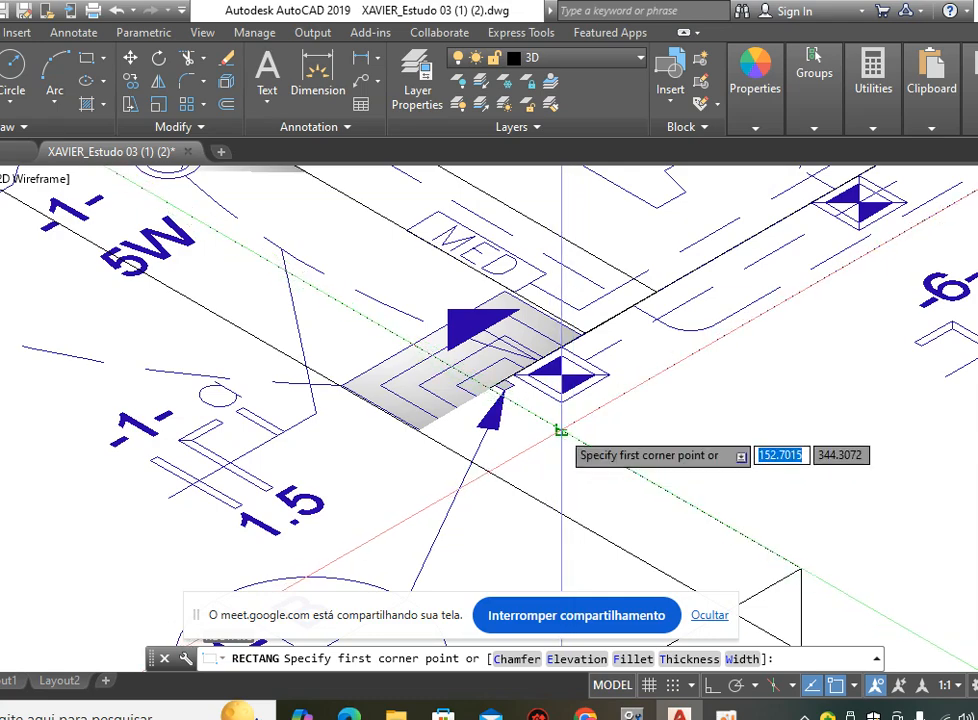
{"action": "left_click", "coordinate": [561, 431]}
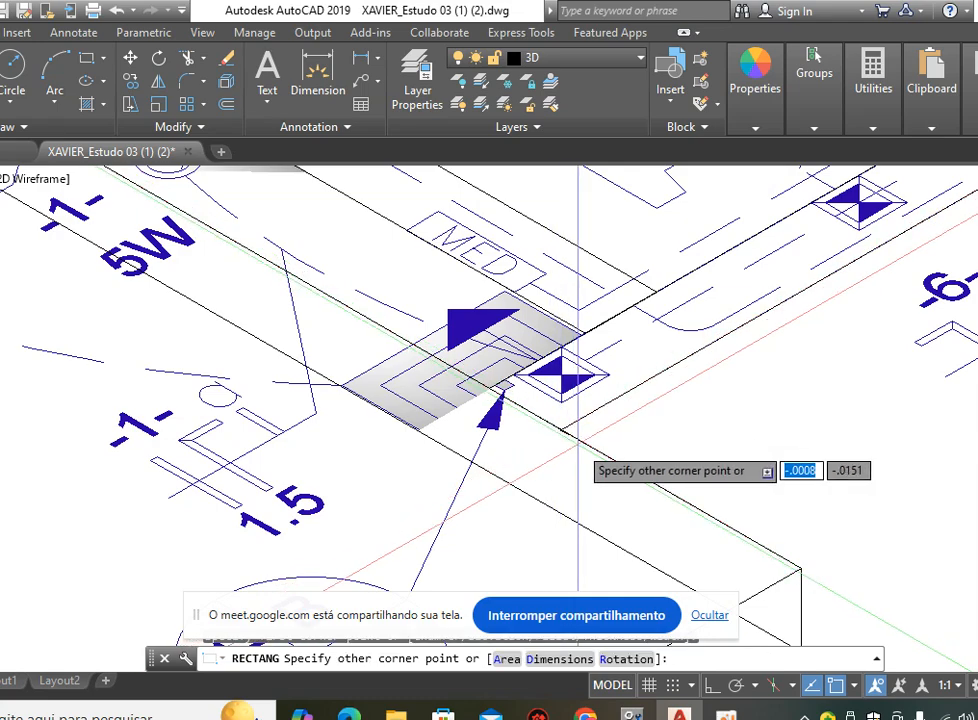
{"action": "scroll", "coordinate": [565, 440], "scroll_direction": "down", "scroll_amount": 3}
{"action": "scroll", "coordinate": [333, 265], "scroll_direction": "up", "scroll_amount": 3}
{"action": "scroll", "coordinate": [333, 265], "scroll_direction": "up", "scroll_amount": 2}
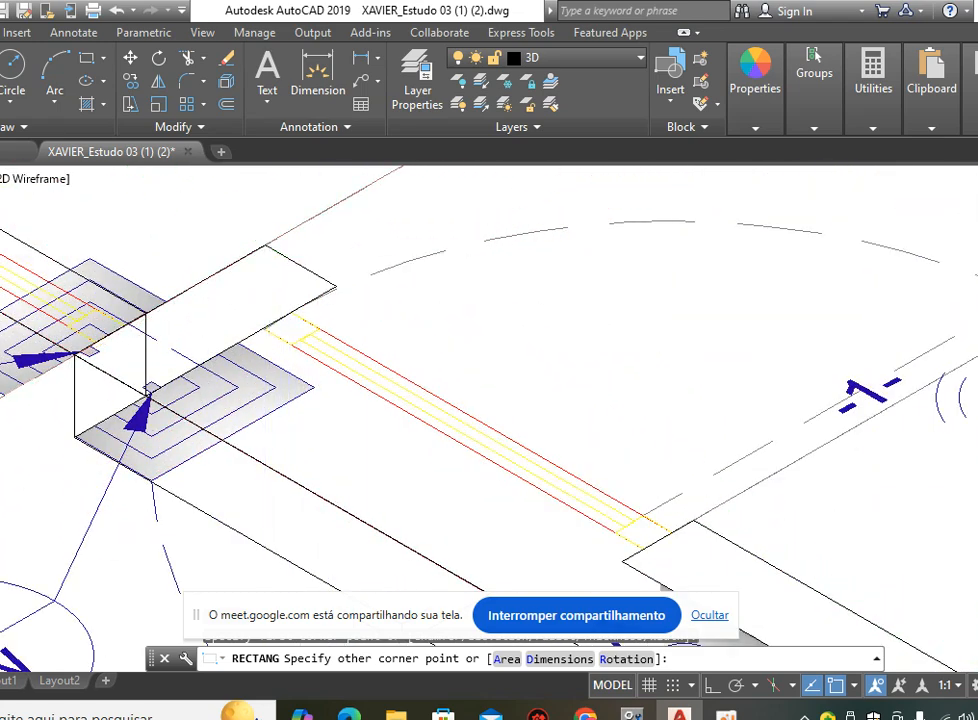
{"action": "left_click", "coordinate": [151, 387]}
{"action": "left_click", "coordinate": [327, 277]}
{"action": "scroll", "coordinate": [329, 300], "scroll_direction": "down", "scroll_amount": 3}
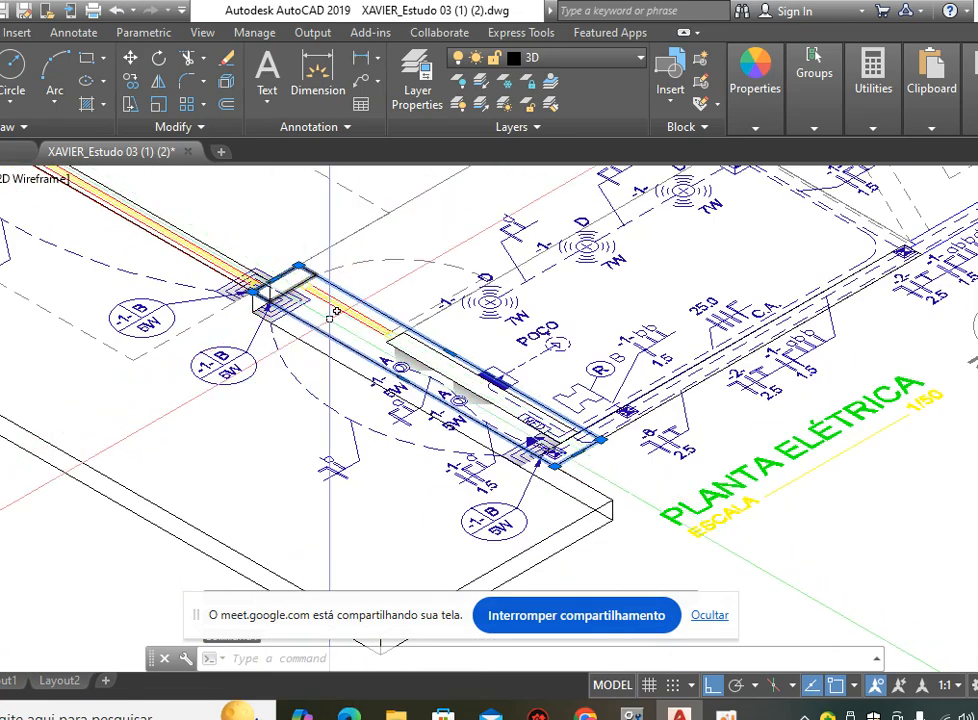
{"action": "scroll", "coordinate": [641, 470], "scroll_direction": "up", "scroll_amount": 2}
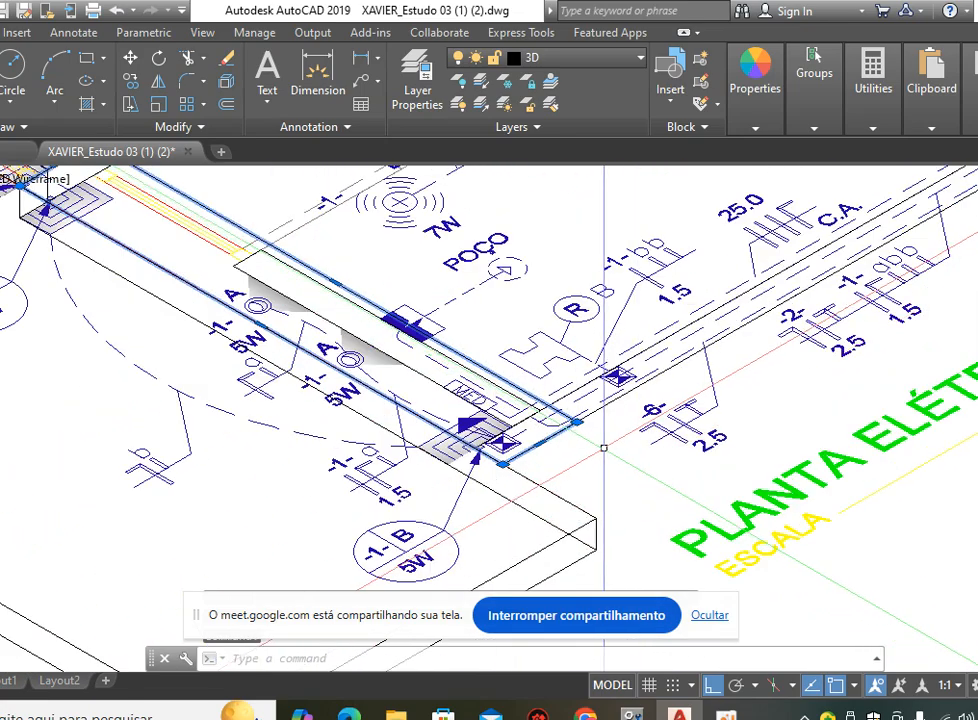
{"action": "middle_click_drag", "start_coordinate": [607, 426], "coordinate": [482, 461]}
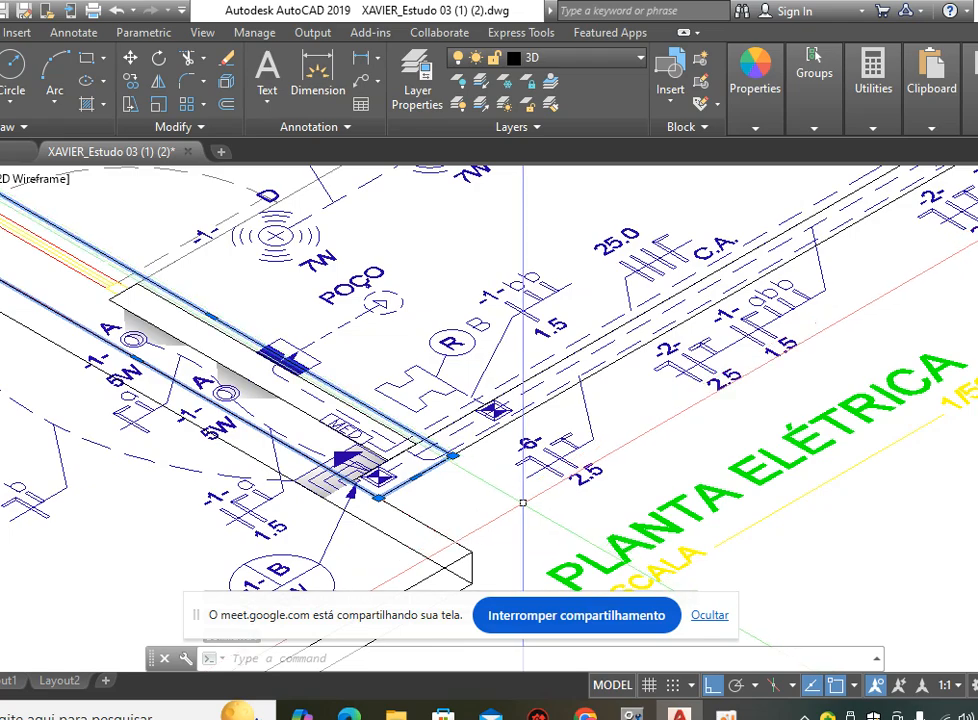
{"action": "mouse_move", "coordinate": [655, 389]}
{"action": "middle_mouse_down"}
{"action": "mouse_move", "coordinate": [529, 426]}
{"action": "mouse_move", "coordinate": [539, 412]}
{"action": "middle_mouse_up"}
{"action": "key", "text": "Escape"}
Try to stretch the near end of the side wall's rectangle back to the edge of the new front rectangle.
{"action": "left_click", "coordinate": [486, 368]}
{"action": "scroll", "coordinate": [319, 484], "scroll_direction": "up", "scroll_amount": 2}
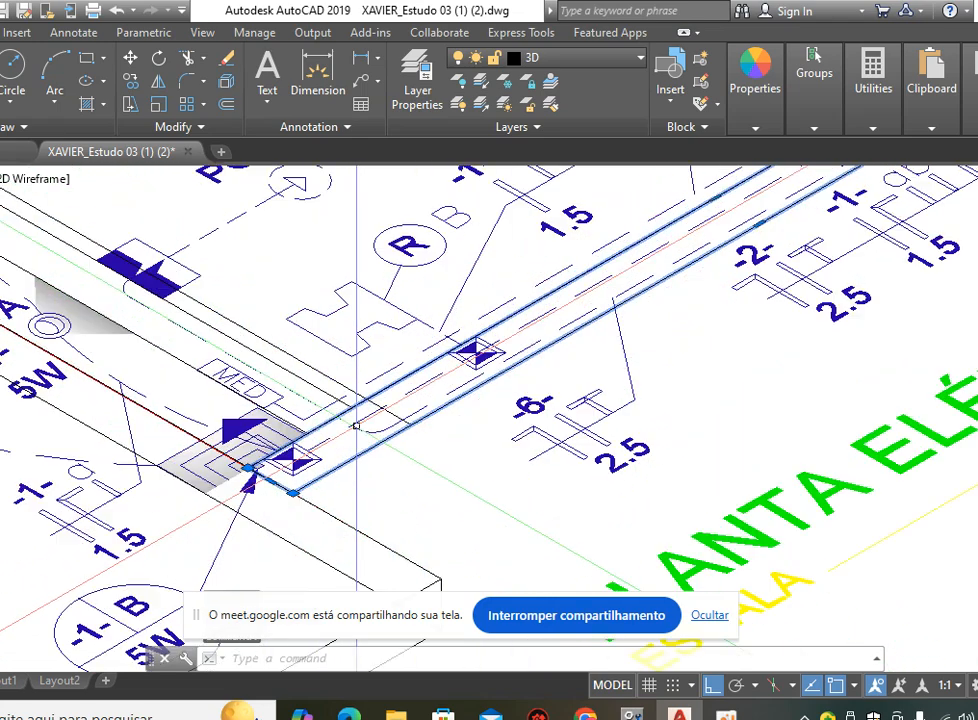
{"action": "scroll", "coordinate": [322, 510], "scroll_direction": "up", "scroll_amount": 2}
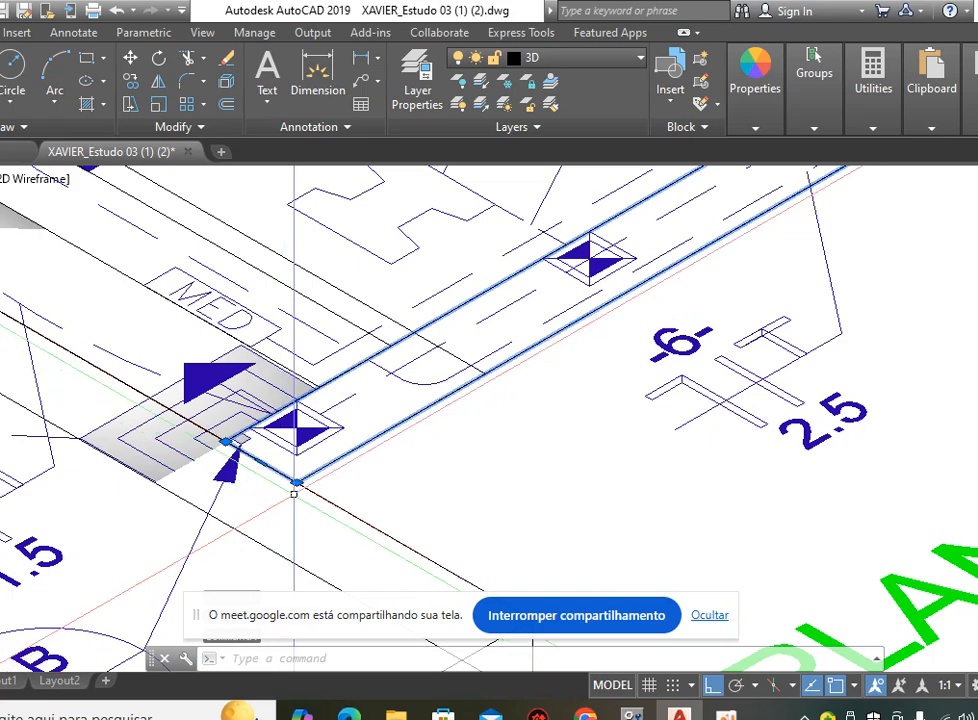
{"action": "left_click", "coordinate": [297, 482]}
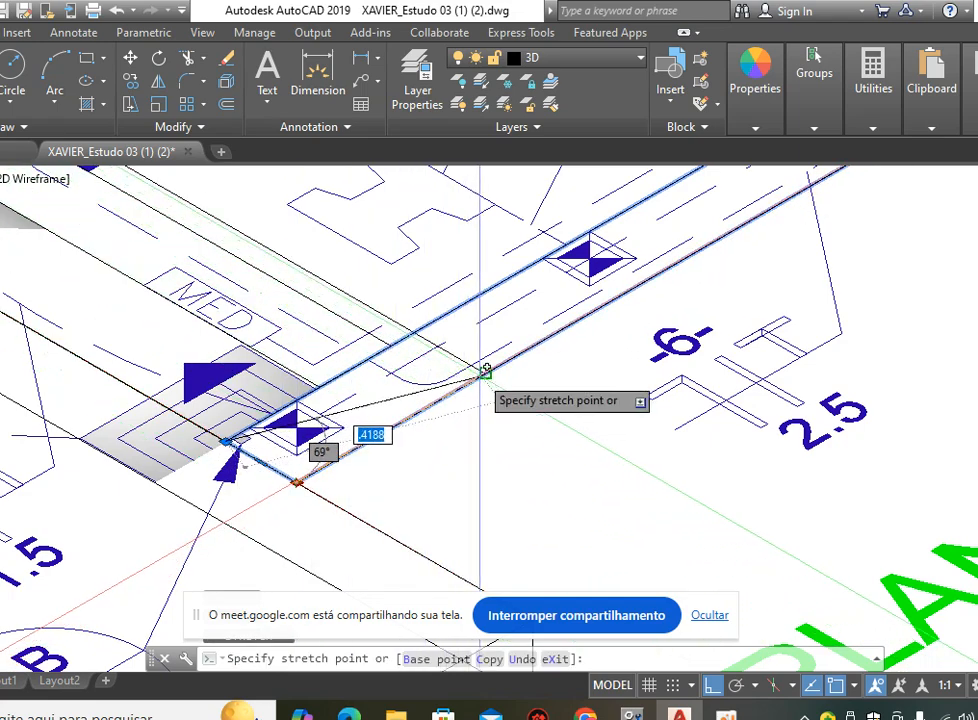
{"action": "left_click", "coordinate": [485, 371]}
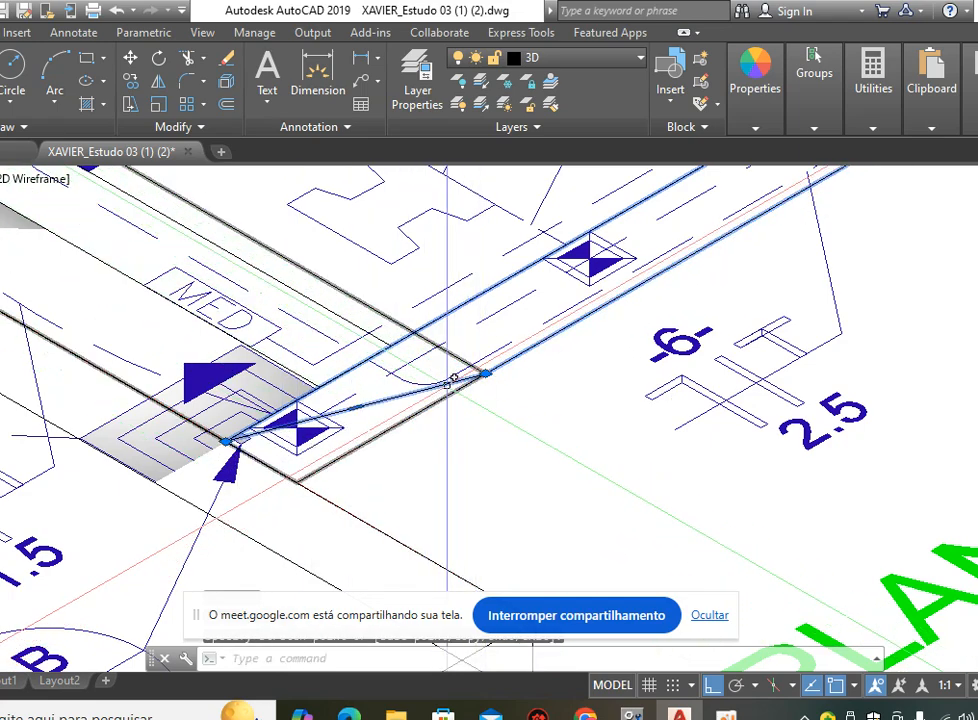
{"action": "left_click", "coordinate": [230, 439]}
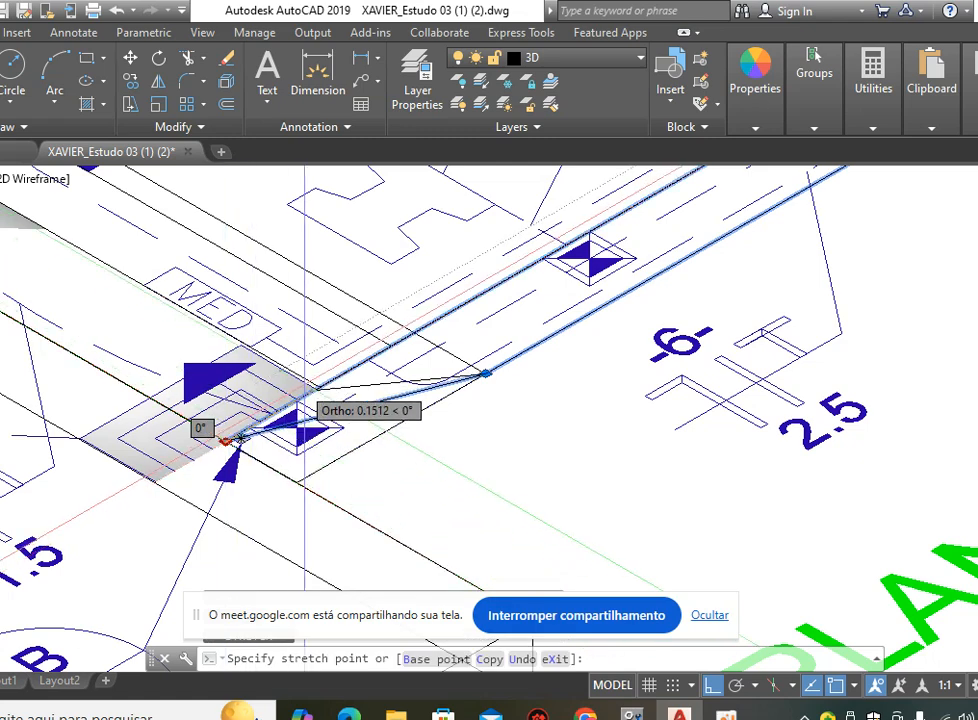
{"action": "left_click", "coordinate": [414, 331]}
{"action": "key", "text": "Escape"}
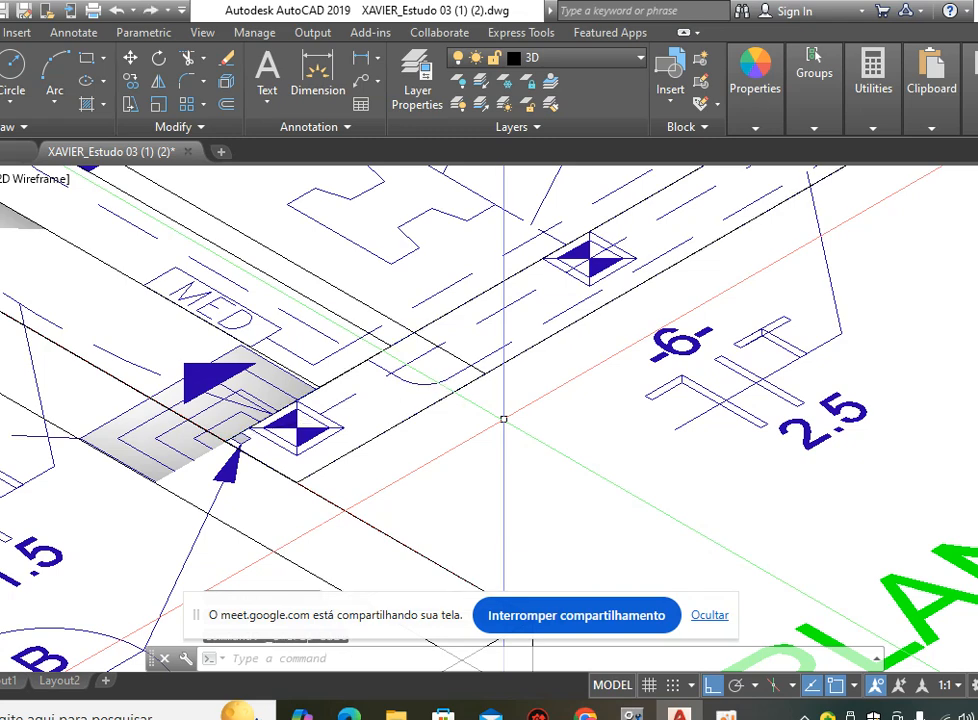
Shorten the side wall's rectangle by moving both corners near the MED box onto the inner edge of the front rectangle.
{"action": "left_click", "coordinate": [500, 366]}
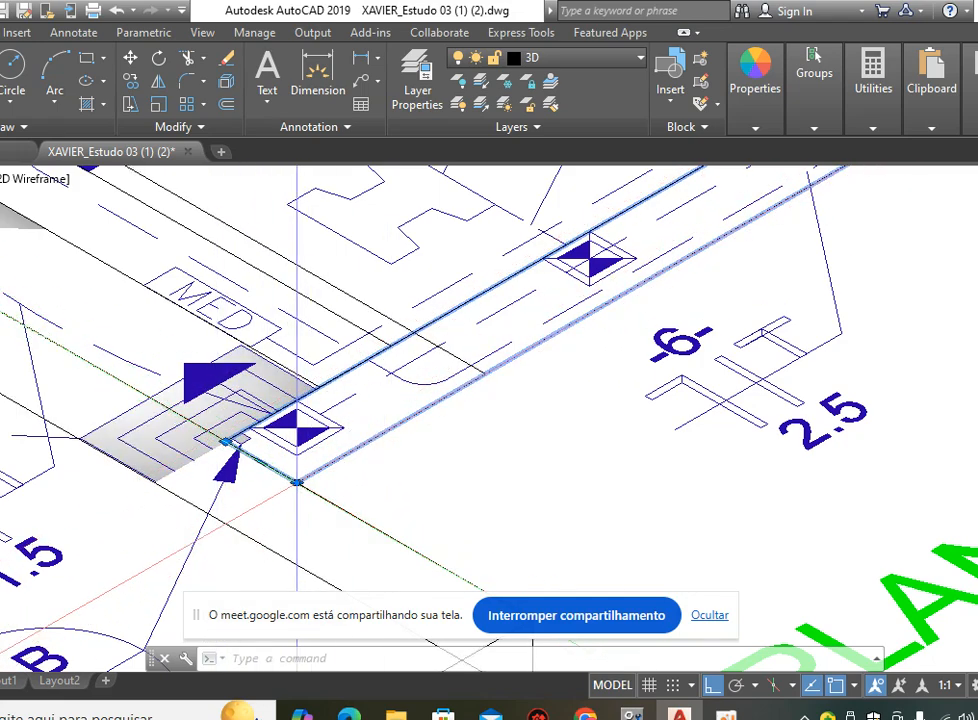
{"action": "left_click", "coordinate": [297, 482]}
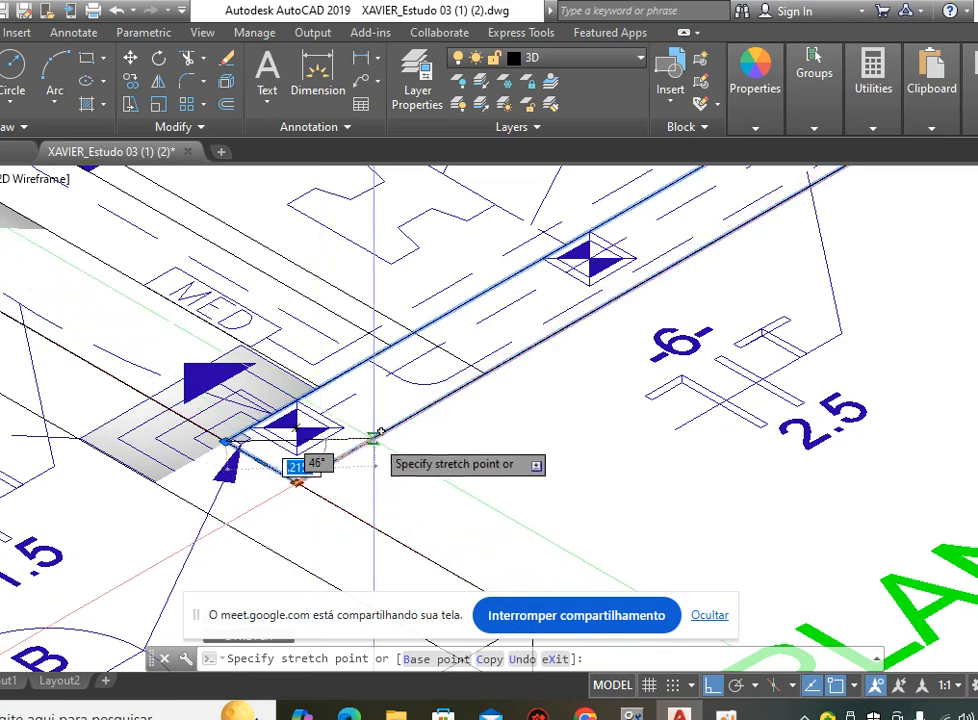
{"action": "left_click", "coordinate": [485, 372]}
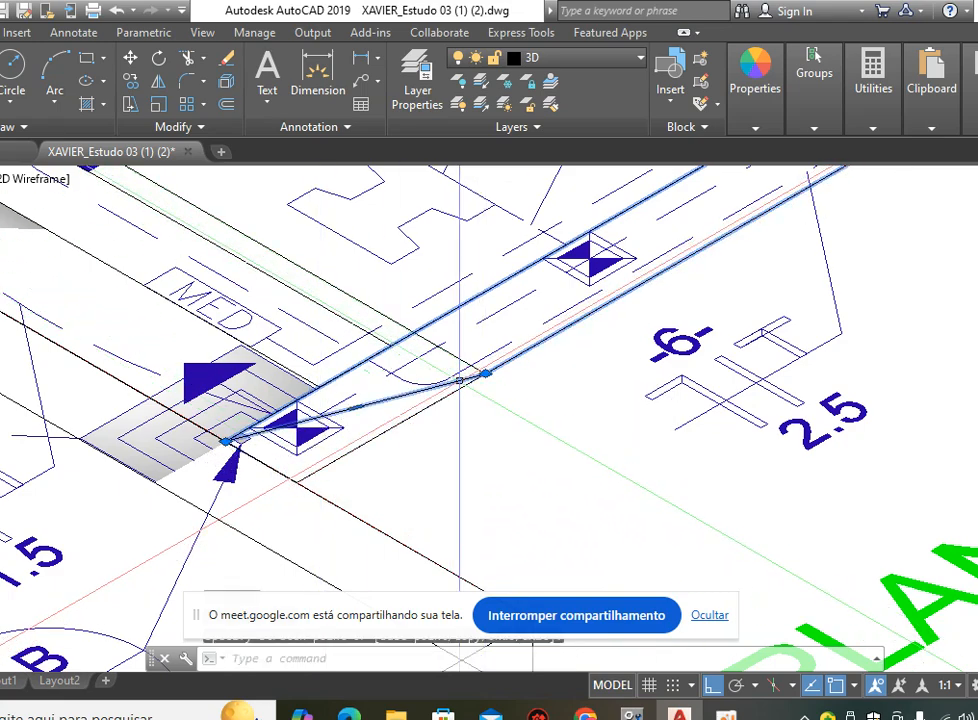
{"action": "left_click", "coordinate": [227, 440]}
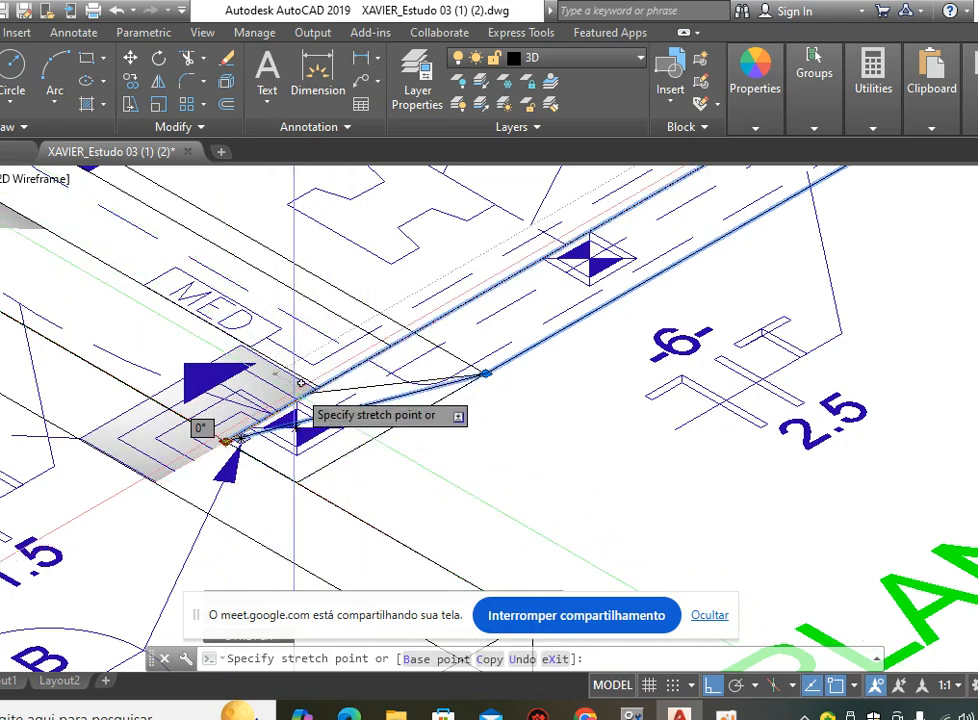
{"action": "left_click", "coordinate": [412, 333]}
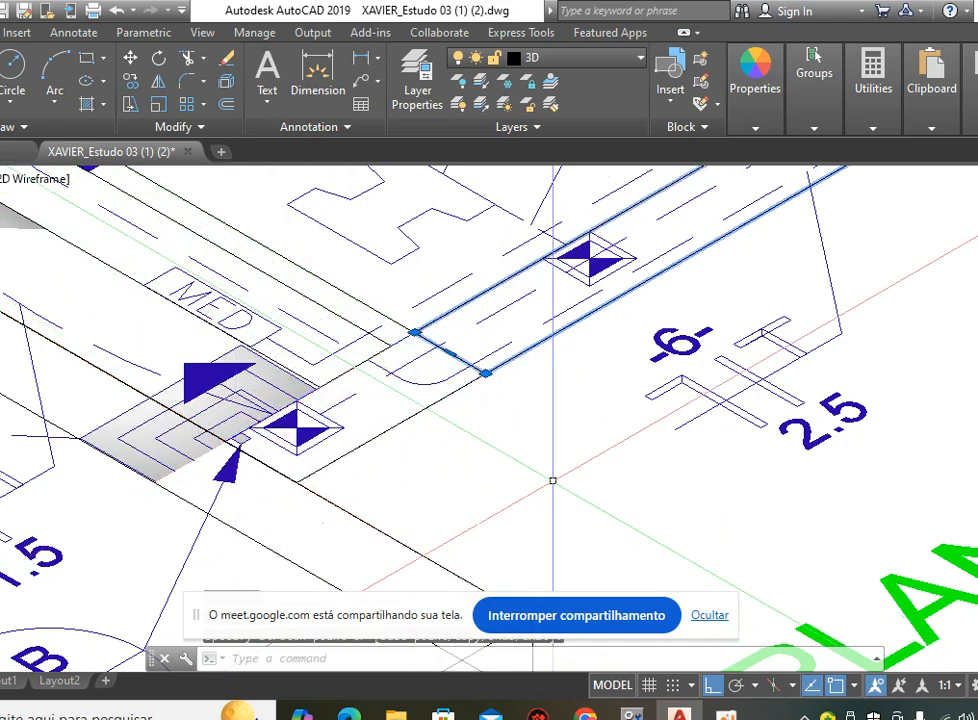
{"action": "scroll", "coordinate": [594, 384], "scroll_direction": "down", "scroll_amount": 4}
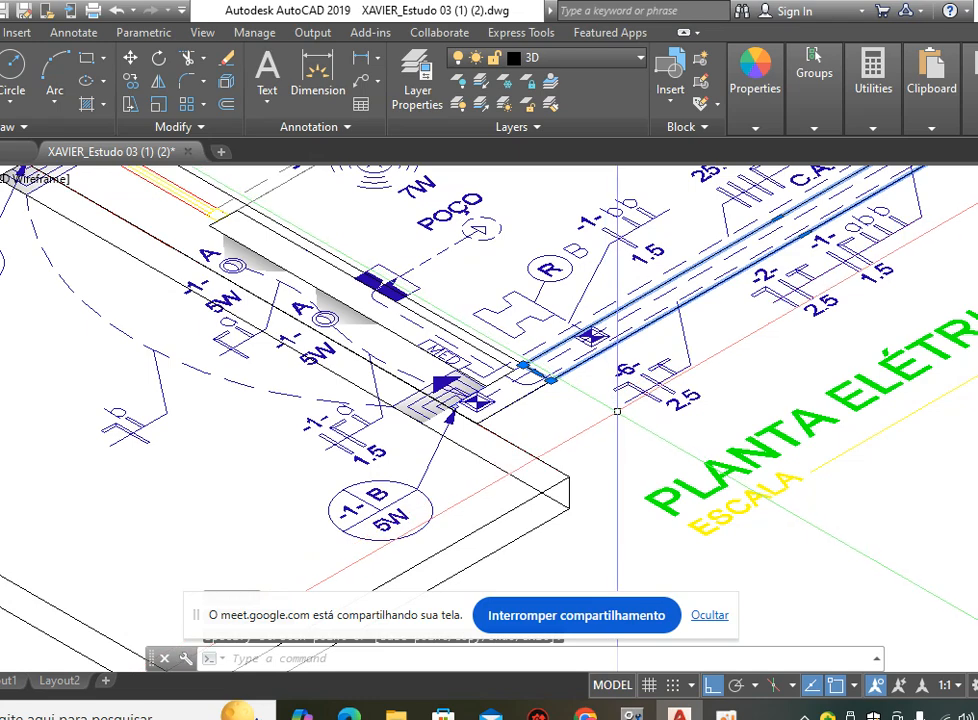
{"action": "middle_click_drag", "start_coordinate": [470, 296], "coordinate": [545, 365]}
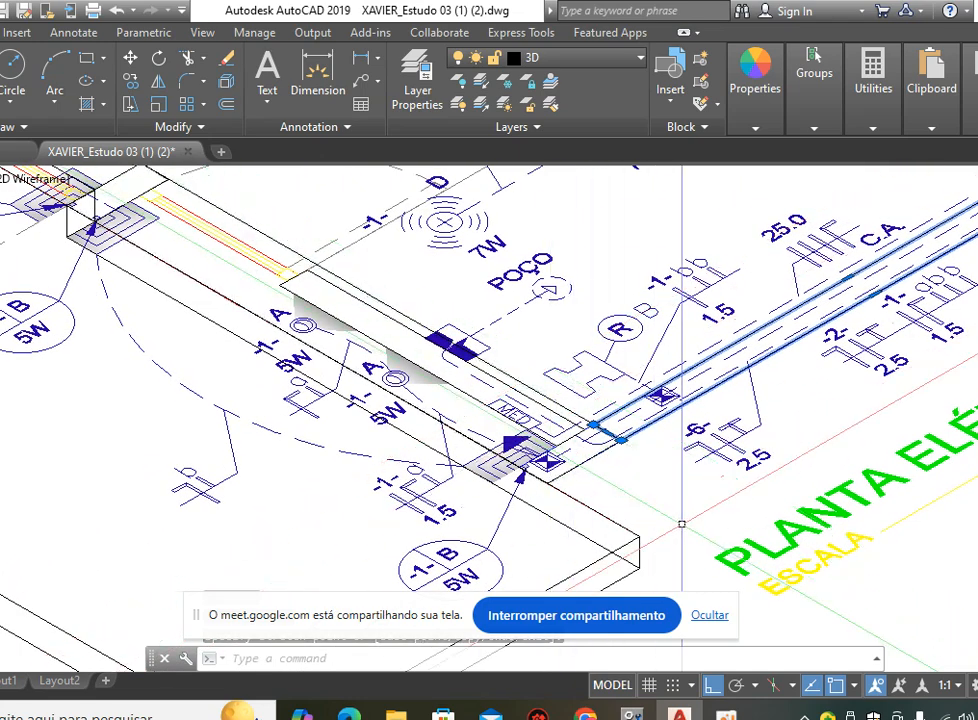
{"action": "key", "text": "Escape"}
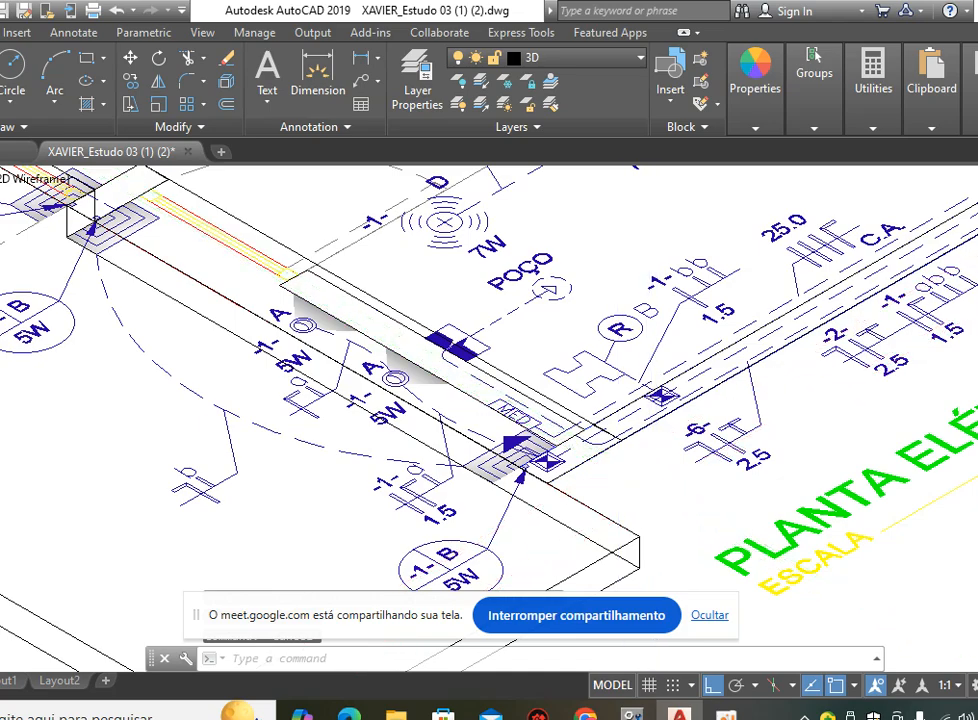
Examine both ends of the shortened side wall rectangle and its junction with the front rectangle.
{"action": "scroll", "coordinate": [618, 459], "scroll_direction": "up", "scroll_amount": 7}
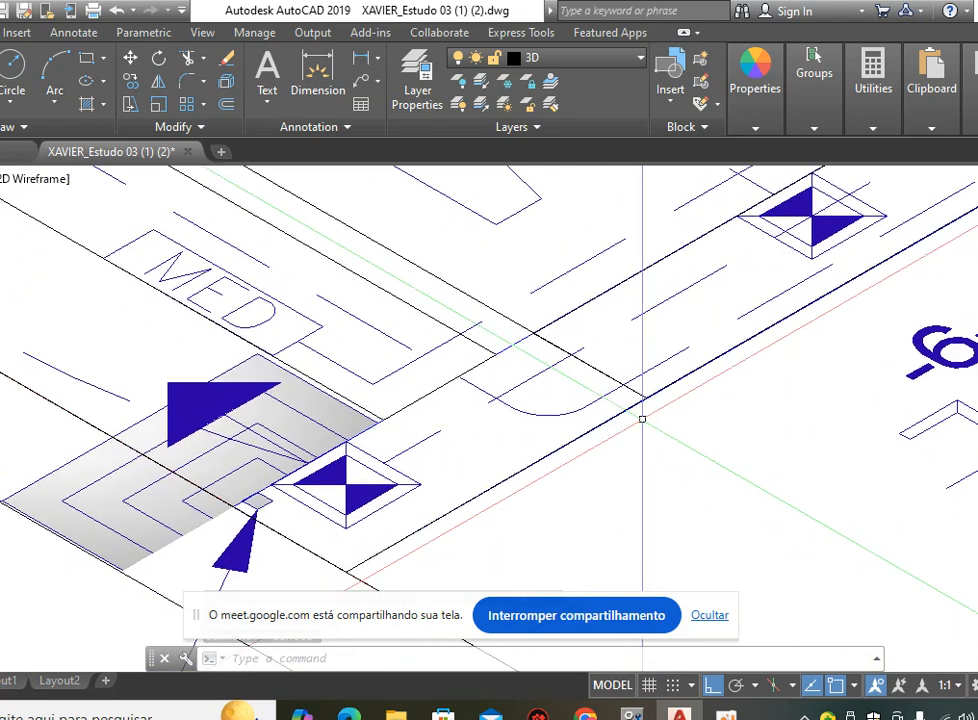
{"action": "scroll", "coordinate": [642, 419], "scroll_direction": "down", "scroll_amount": 5}
{"action": "scroll", "coordinate": [600, 419], "scroll_direction": "down", "scroll_amount": 3}
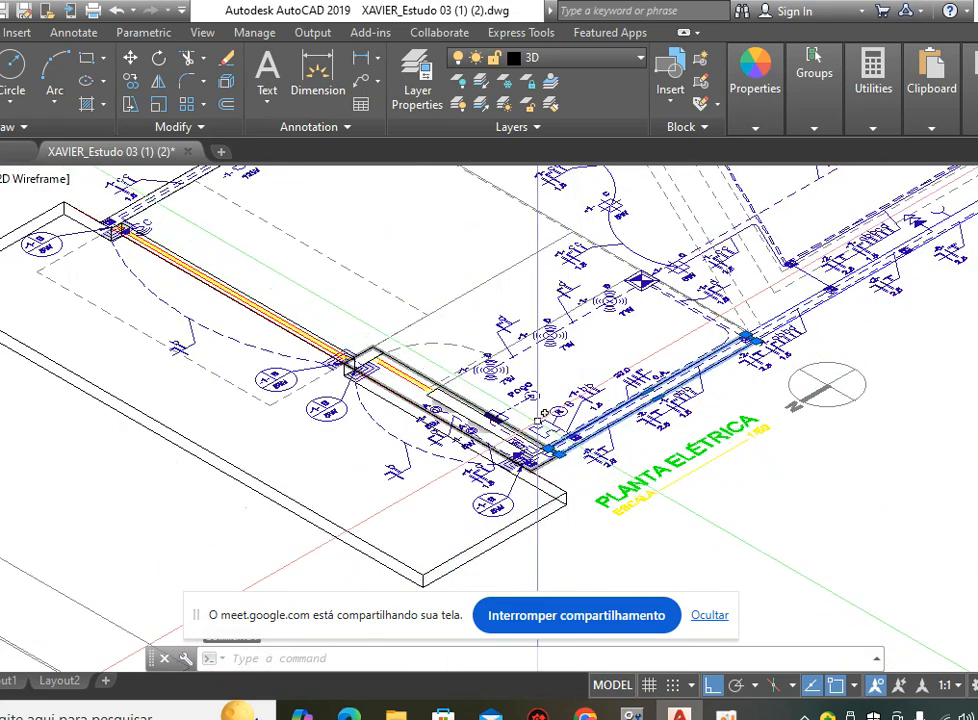
{"action": "scroll", "coordinate": [530, 407], "scroll_direction": "up", "scroll_amount": 2}
{"action": "scroll", "coordinate": [762, 272], "scroll_direction": "up", "scroll_amount": 5}
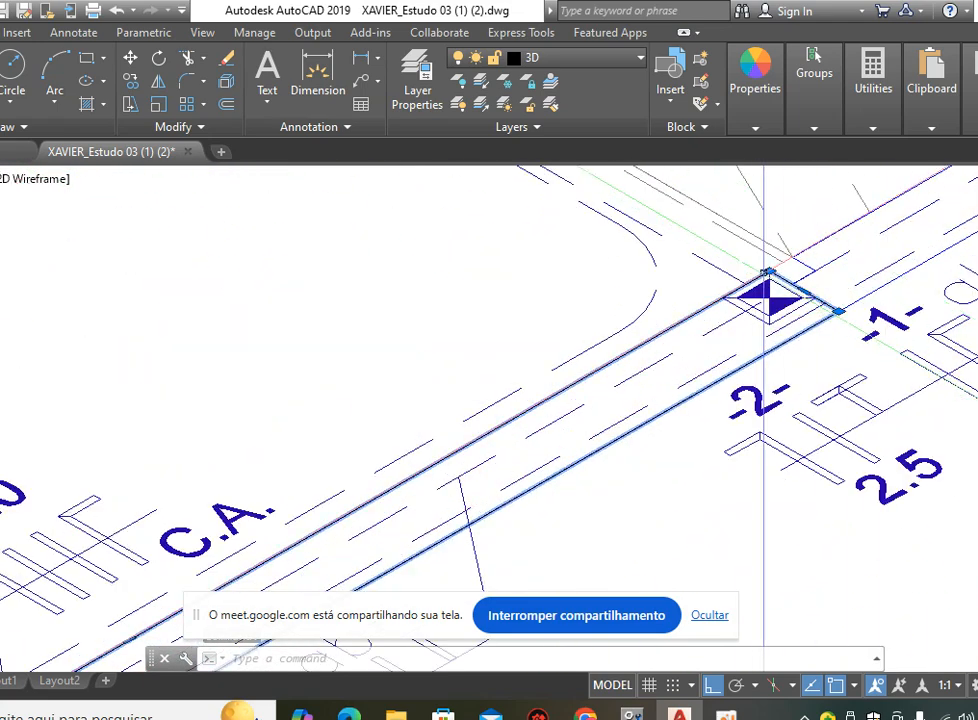
{"action": "scroll", "coordinate": [762, 272], "scroll_direction": "down", "scroll_amount": 3}
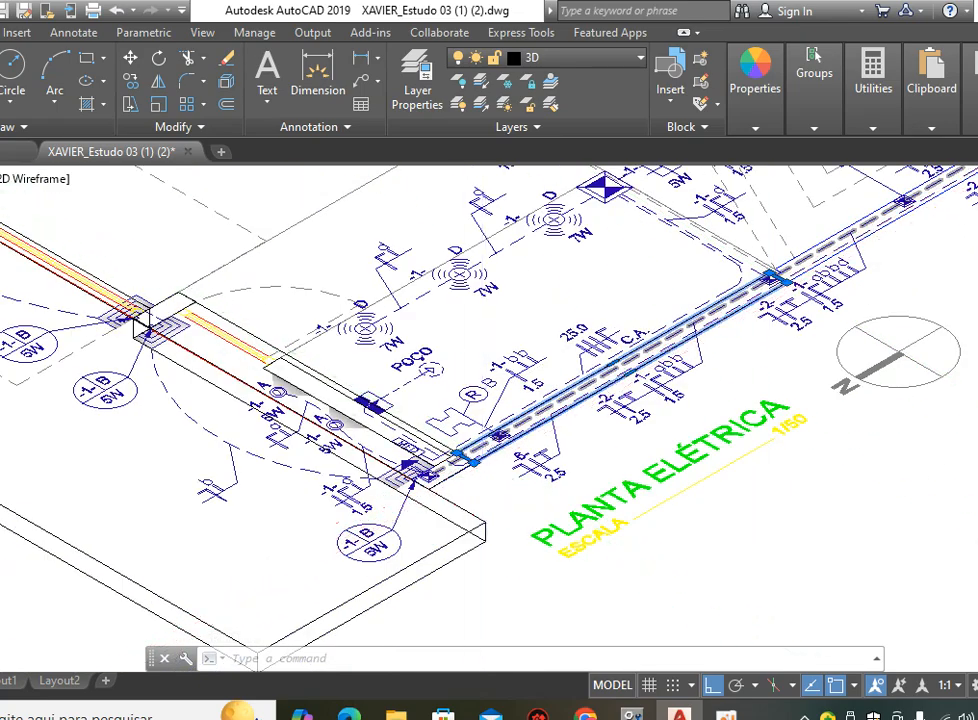
{"action": "scroll", "coordinate": [455, 481], "scroll_direction": "up", "scroll_amount": 3}
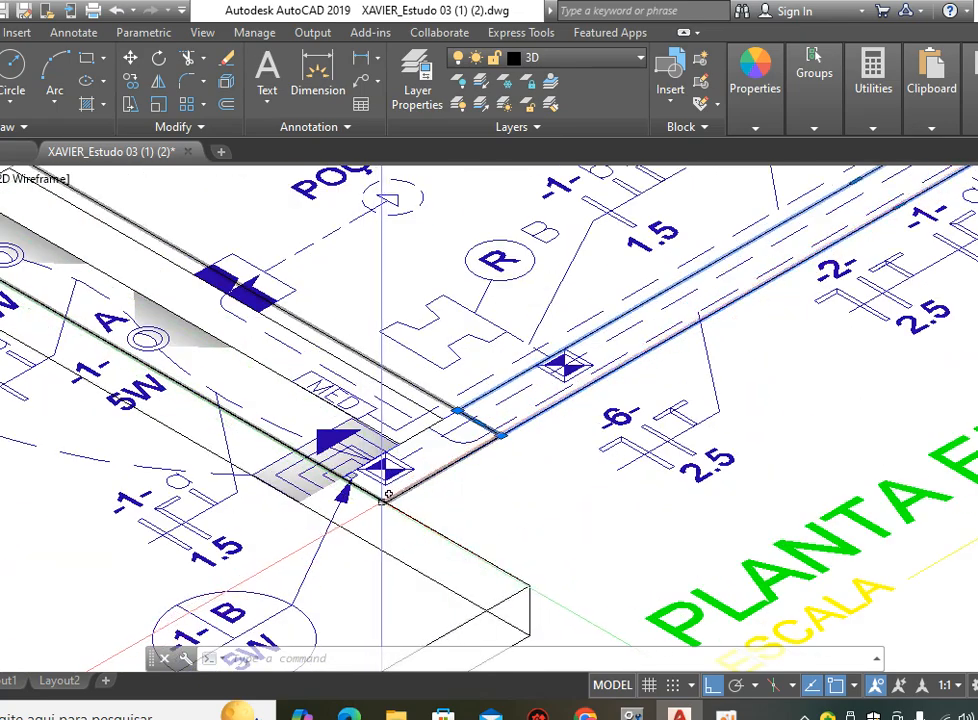
{"action": "scroll", "coordinate": [534, 454], "scroll_direction": "down", "scroll_amount": 2}
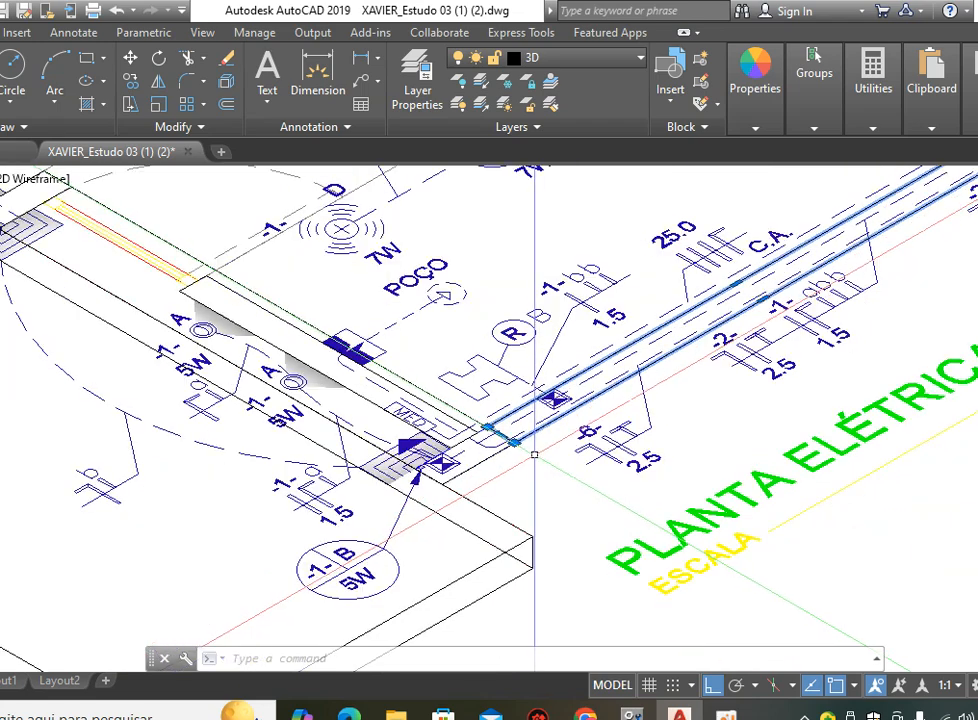
{"action": "key", "text": "Escape"}
Select the front rectangle and examine its end at the wall corner beside the MED box.
{"action": "left_click", "coordinate": [430, 477]}
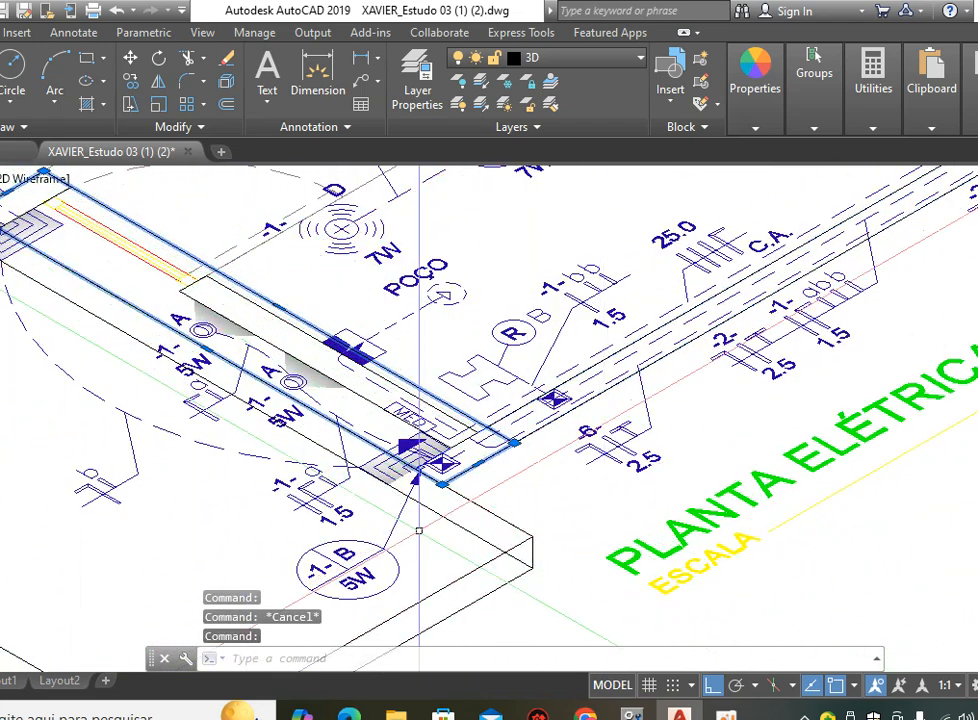
{"action": "scroll", "coordinate": [527, 483], "scroll_direction": "up", "scroll_amount": 2}
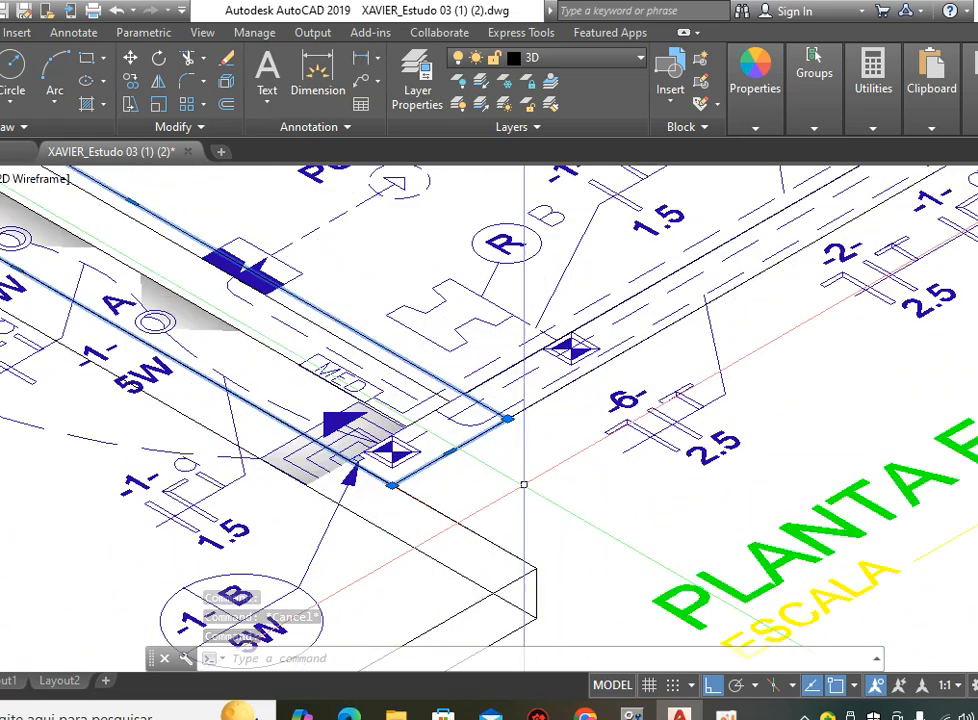
{"action": "scroll", "coordinate": [458, 450], "scroll_direction": "up", "scroll_amount": 3}
{"action": "middle_click_drag", "start_coordinate": [489, 450], "coordinate": [618, 422]}
{"action": "key", "text": "Escape"}
{"action": "key", "text": "Escape"}
{"action": "key", "text": "Escape"}
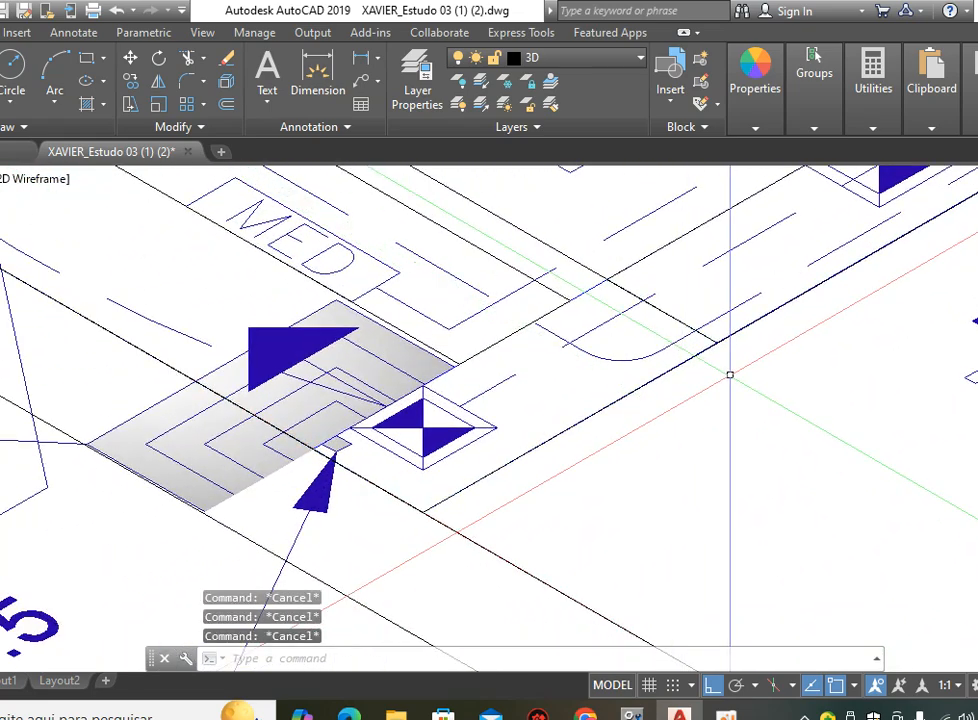
{"action": "type", "text": "rec"}
{"action": "key", "text": "Return"}
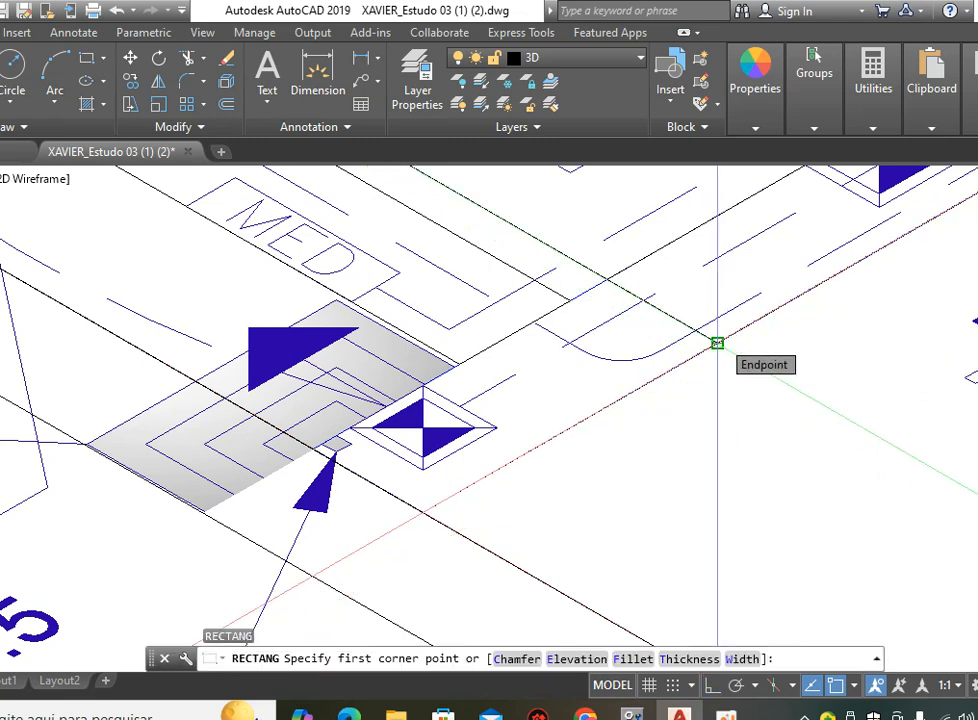
{"action": "left_click", "coordinate": [717, 343]}
{"action": "key", "text": "Escape"}
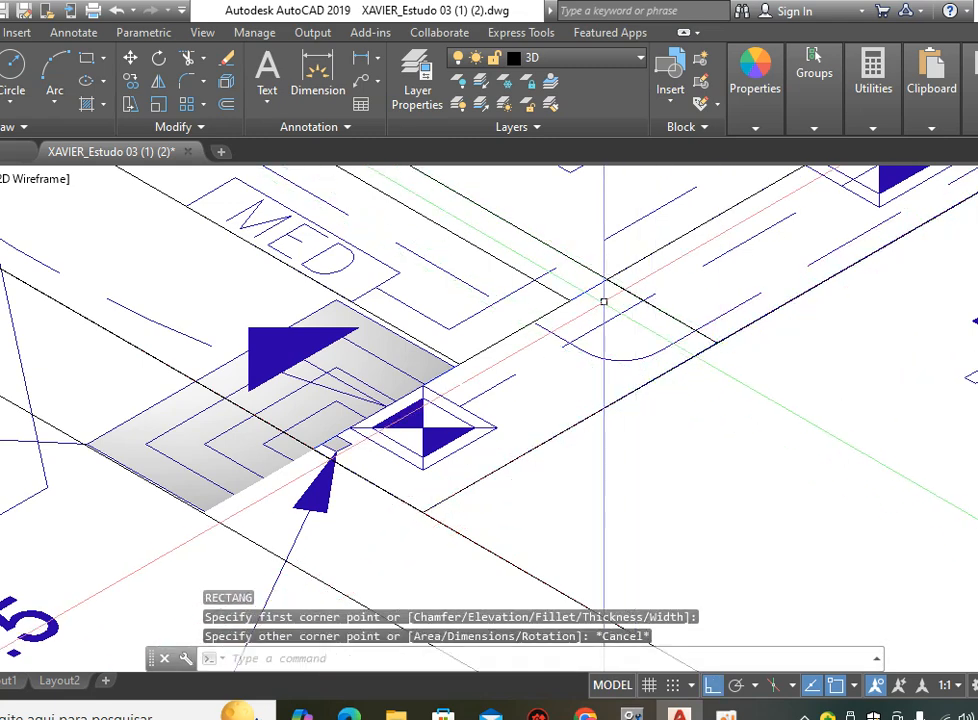
Draw a rectangle over the wall corner beside the MED box, from the side wall's inner end corner to the outer front corner.
{"action": "key", "text": "Return"}
{"action": "left_click", "coordinate": [607, 278]}
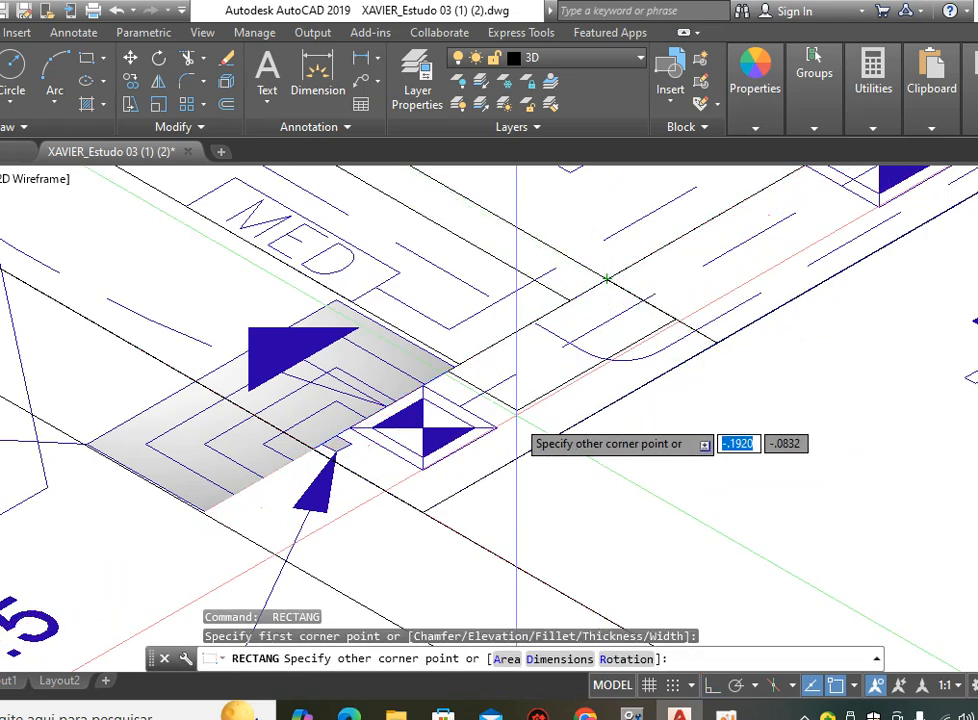
{"action": "left_click", "coordinate": [423, 512]}
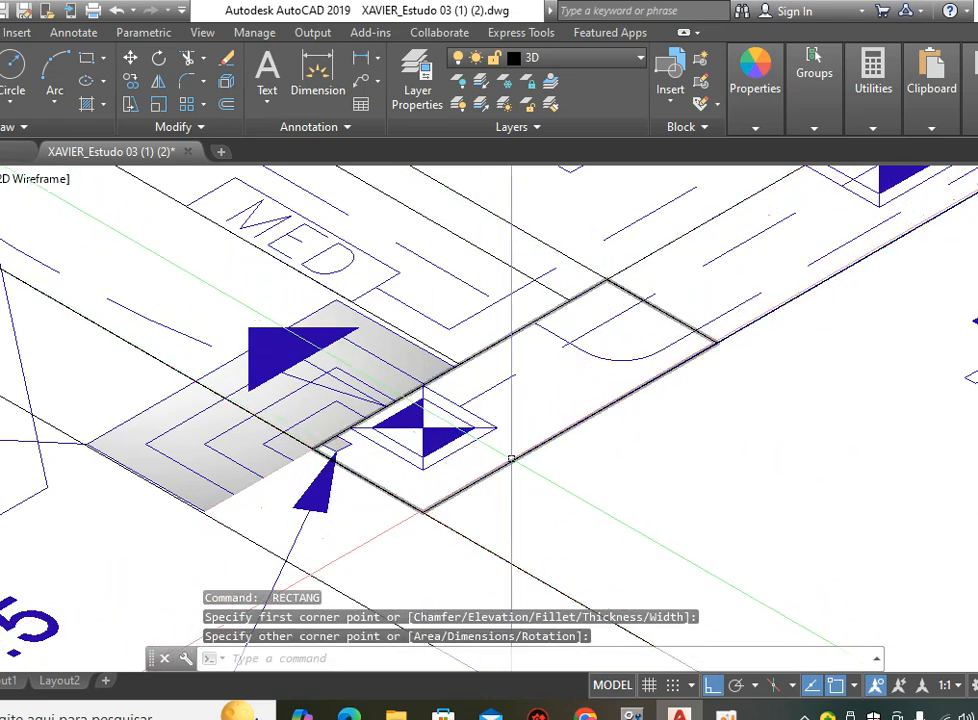
Select the new corner rectangle and the adjoining side wall rectangle, and examine the edge where they meet.
{"action": "left_click", "coordinate": [506, 466]}
{"action": "scroll", "coordinate": [395, 472], "scroll_direction": "down", "scroll_amount": 5}
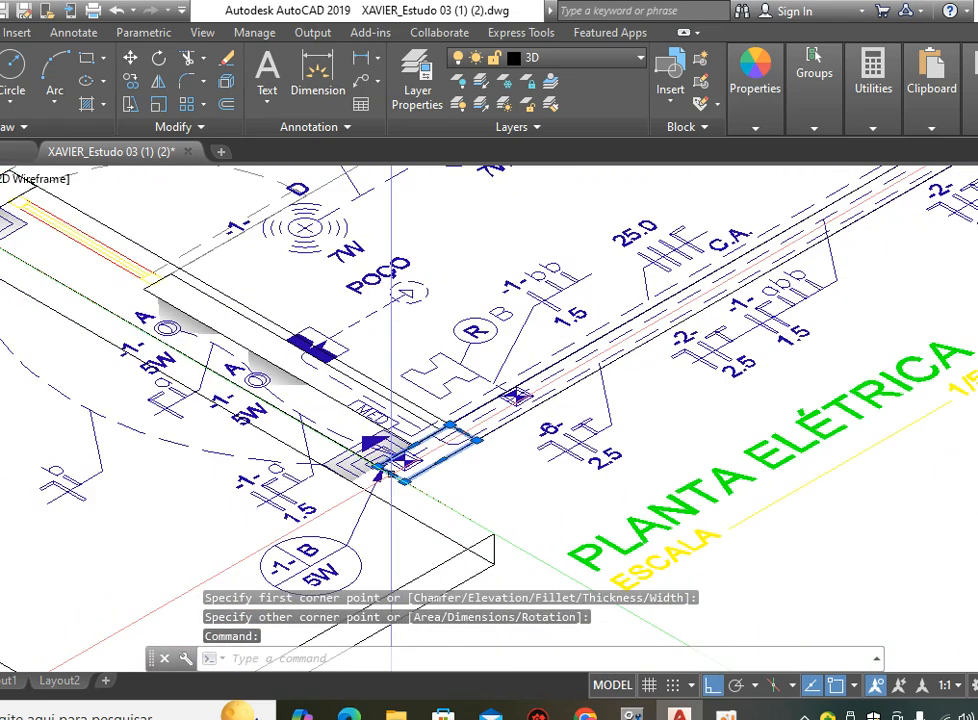
{"action": "left_click", "coordinate": [574, 384]}
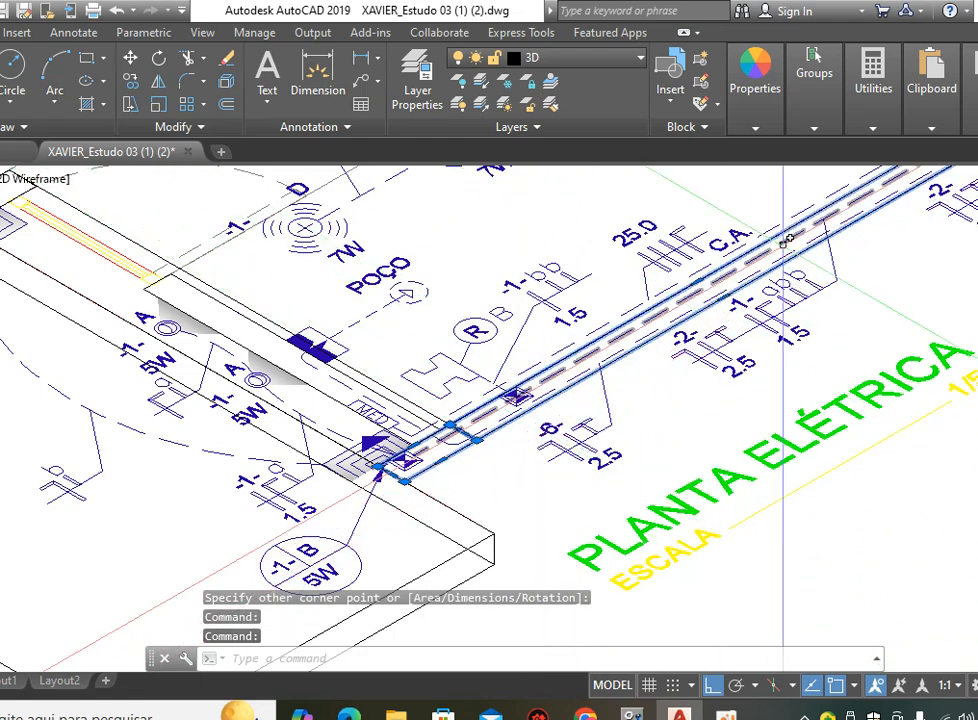
{"action": "scroll", "coordinate": [473, 437], "scroll_direction": "up", "scroll_amount": 2}
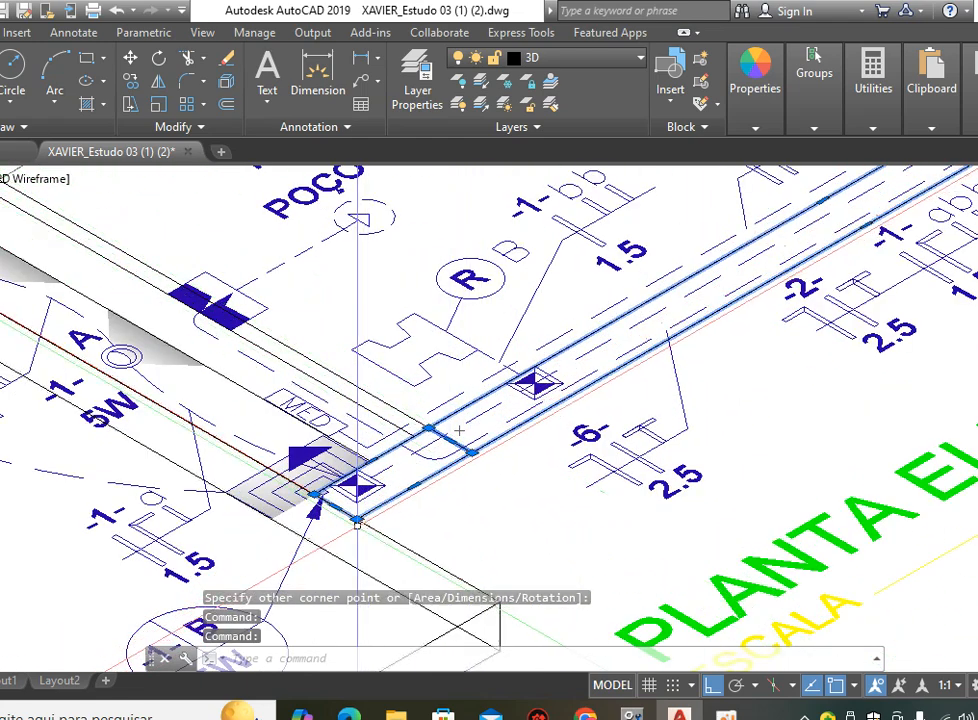
{"action": "mouse_move", "coordinate": [357, 519]}
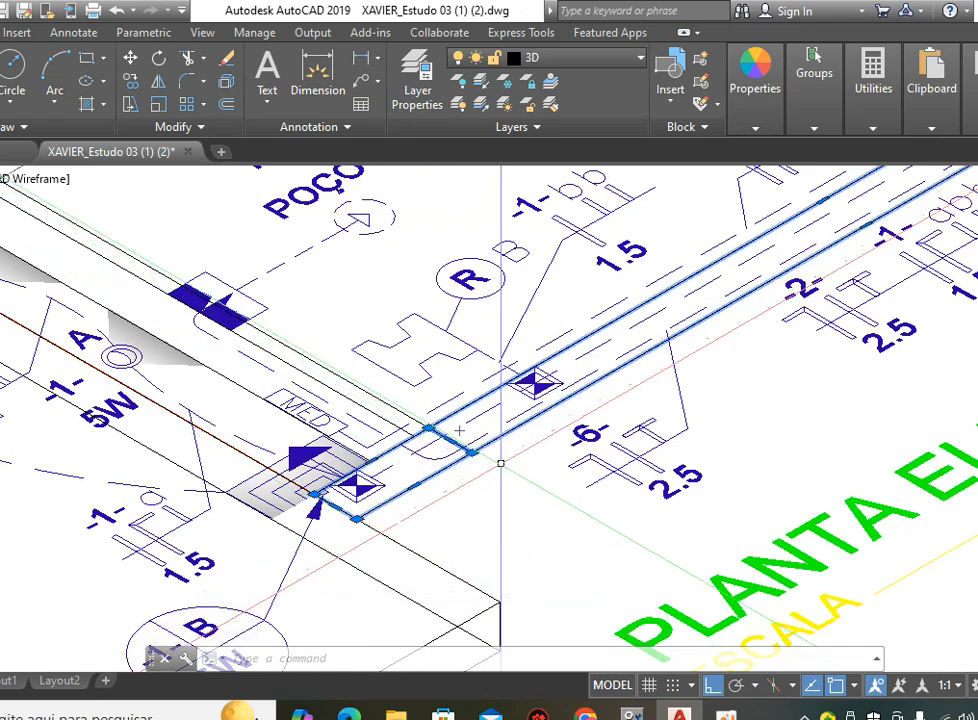
{"action": "scroll", "coordinate": [500, 463], "scroll_direction": "up", "scroll_amount": 4}
{"action": "key", "text": "Escape"}
Select the corner rectangle beside the MED box and examine its alignment along the front wall up to the opposite wall end.
{"action": "left_click", "coordinate": [555, 406]}
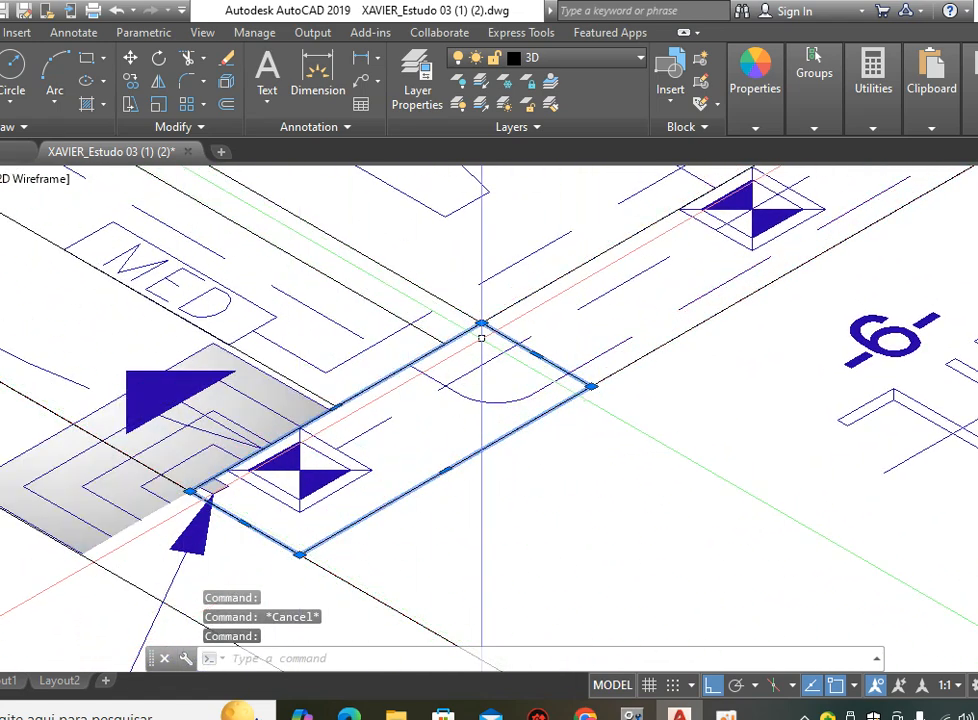
{"action": "scroll", "coordinate": [572, 393], "scroll_direction": "down", "scroll_amount": 6}
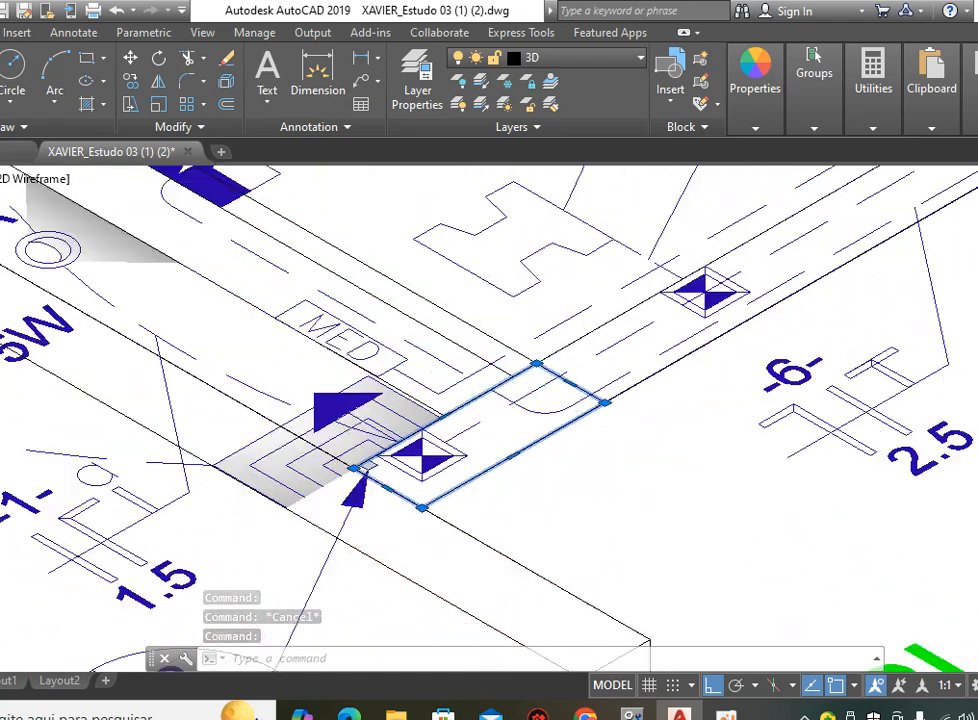
{"action": "scroll", "coordinate": [285, 266], "scroll_direction": "down", "scroll_amount": 2}
{"action": "scroll", "coordinate": [300, 262], "scroll_direction": "up", "scroll_amount": 5}
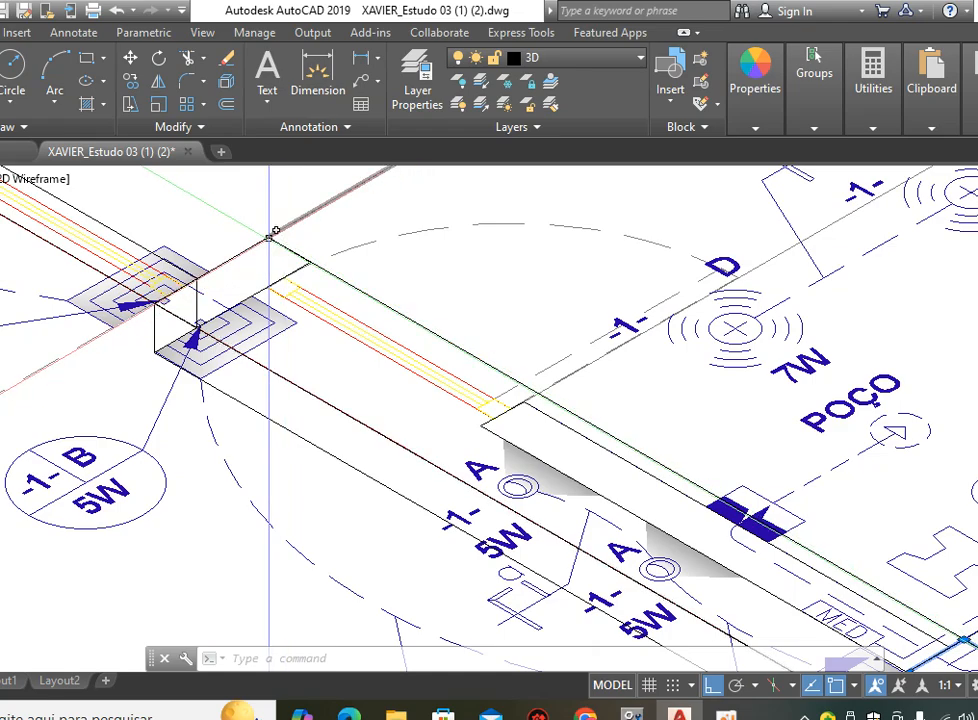
{"action": "scroll", "coordinate": [280, 272], "scroll_direction": "down", "scroll_amount": 5}
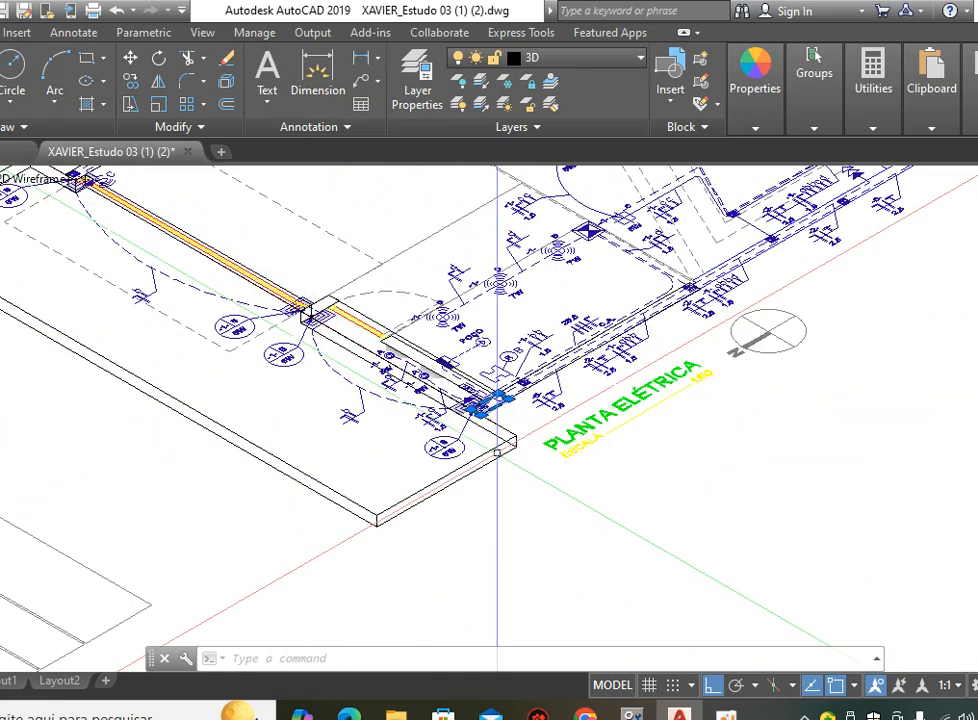
{"action": "scroll", "coordinate": [420, 312], "scroll_direction": "up", "scroll_amount": 4}
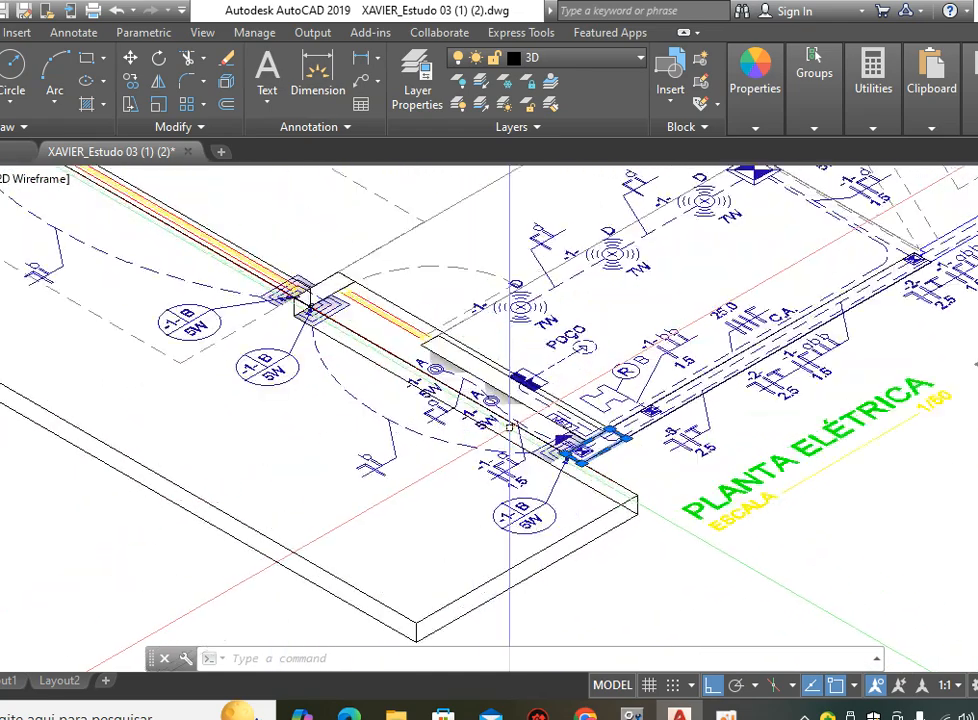
{"action": "mouse_move", "coordinate": [793, 447]}
{"action": "middle_mouse_down"}
{"action": "mouse_move", "coordinate": [841, 488]}
{"action": "mouse_move", "coordinate": [789, 488]}
{"action": "middle_mouse_up"}
Clear the selection and save the drawing.
{"action": "key", "text": "Escape"}
{"action": "key", "text": "Escape"}
{"action": "key", "text": "Escape"}
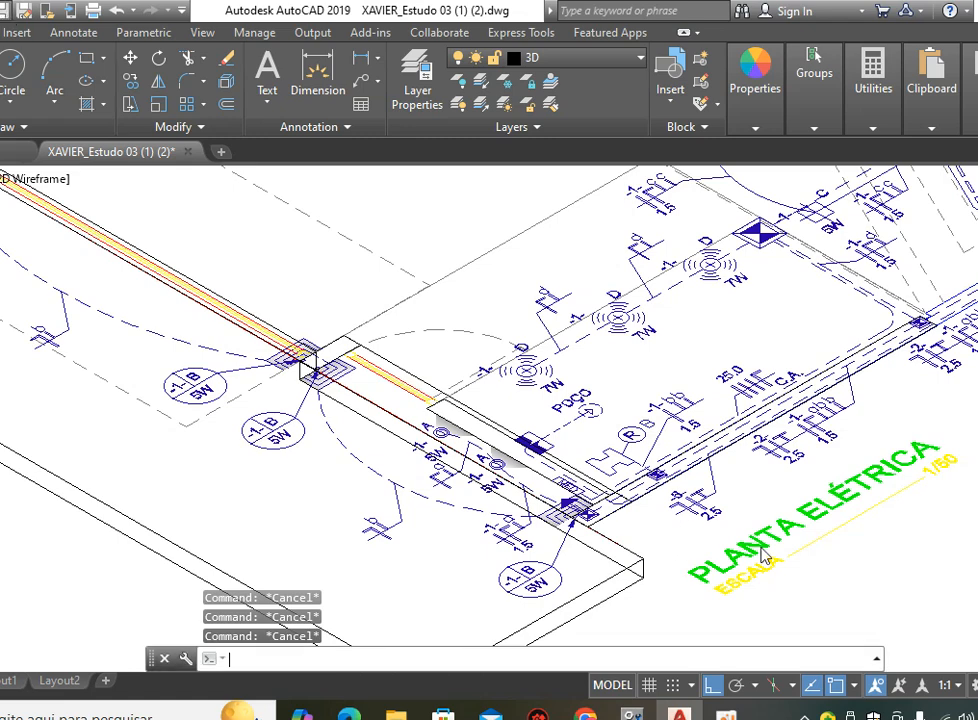
{"action": "key", "text": "ctrl+s"}
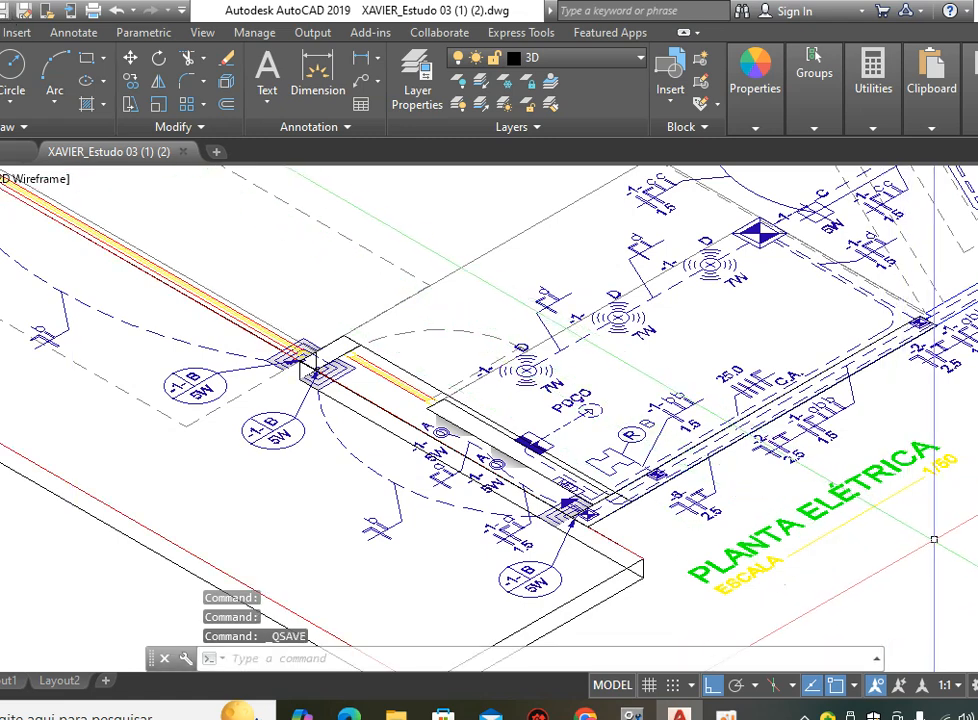
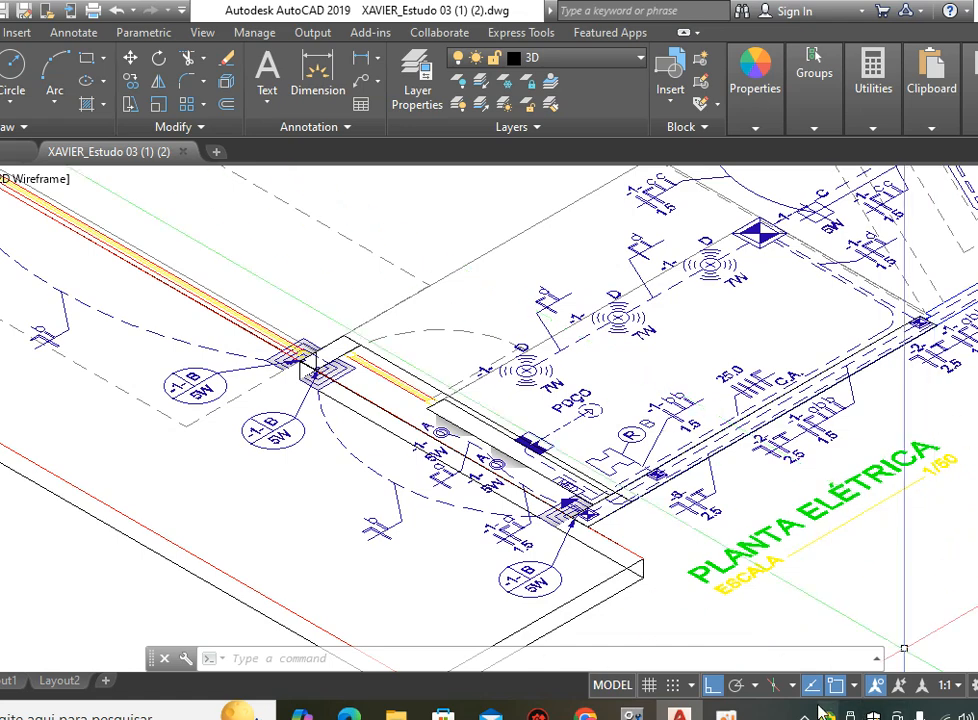
Switch to Google Meet in Chrome, start an instant meeting and copy its link.
{"action": "left_click", "coordinate": [586, 715]}
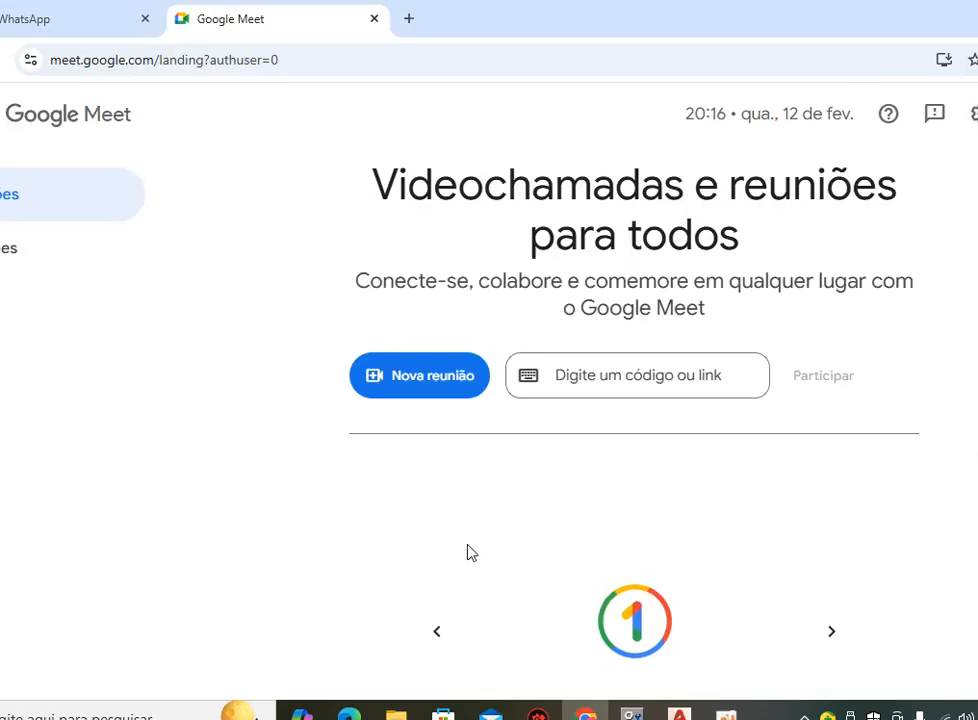
{"action": "left_click", "coordinate": [441, 378]}
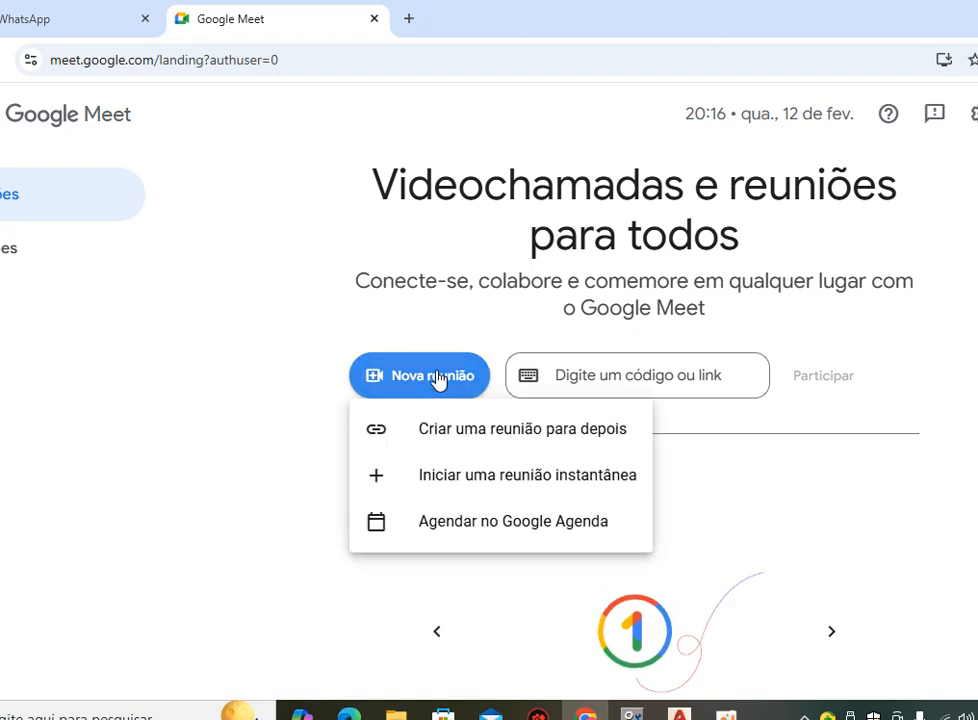
{"action": "left_click", "coordinate": [574, 484]}
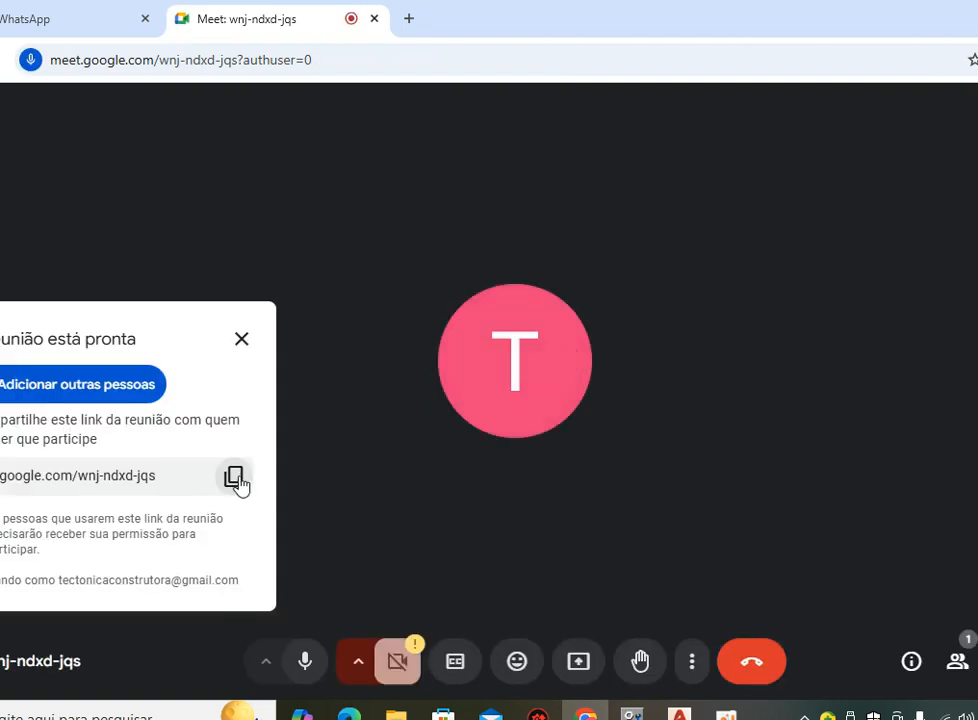
{"action": "left_click", "coordinate": [236, 479]}
Paste the copied meeting link into the electrical design course group chat on WhatsApp Web and send it.
{"action": "left_click", "coordinate": [80, 30]}
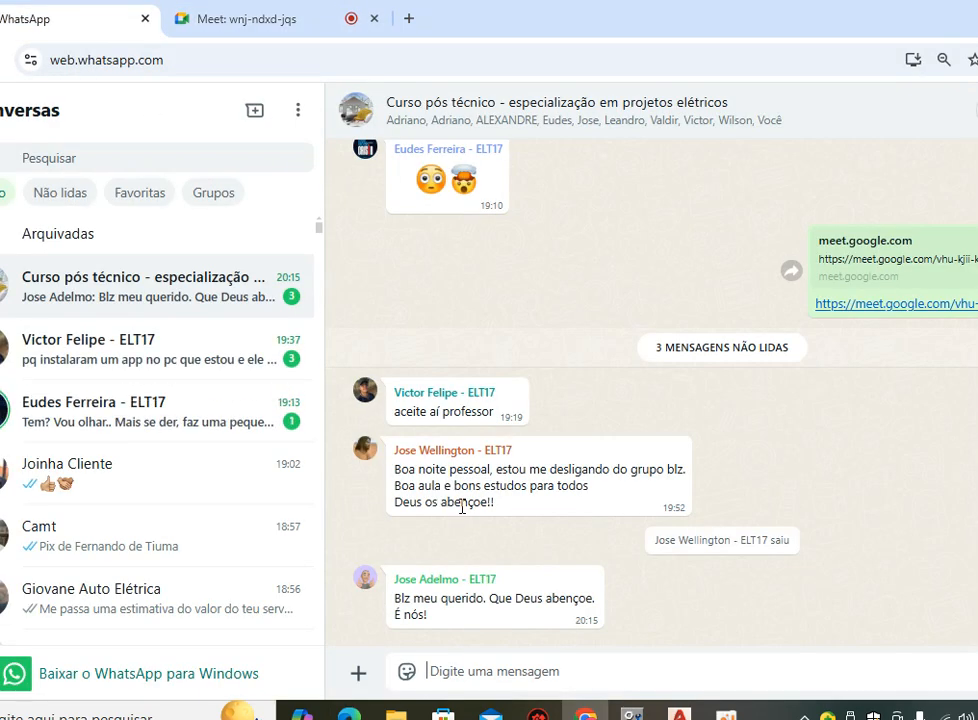
{"action": "right_click", "coordinate": [507, 672]}
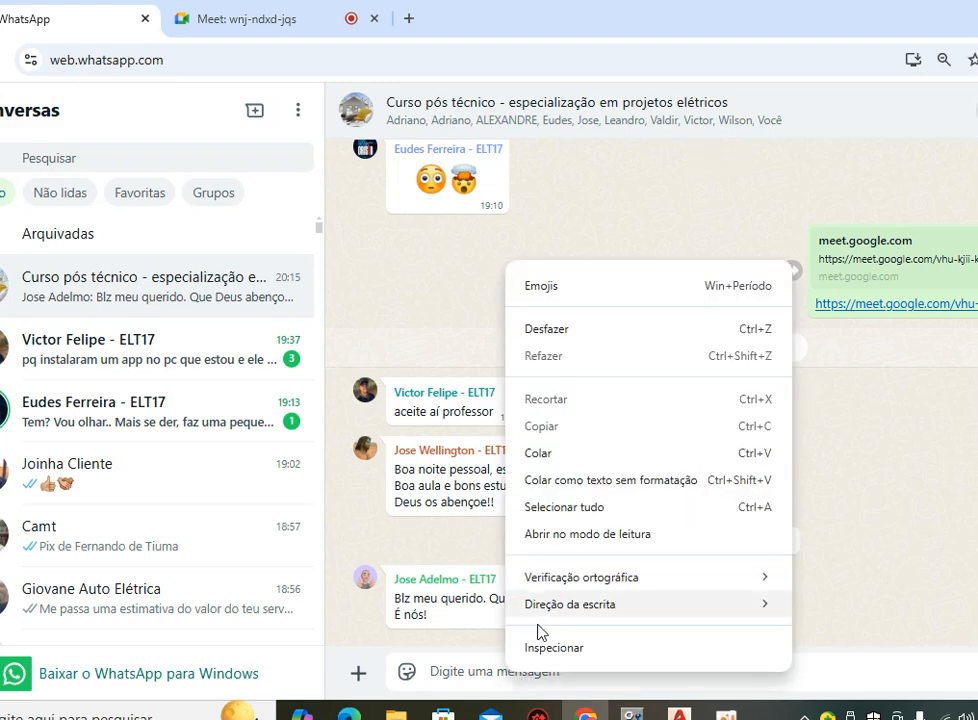
{"action": "left_click", "coordinate": [566, 451]}
{"action": "key", "text": "Return"}
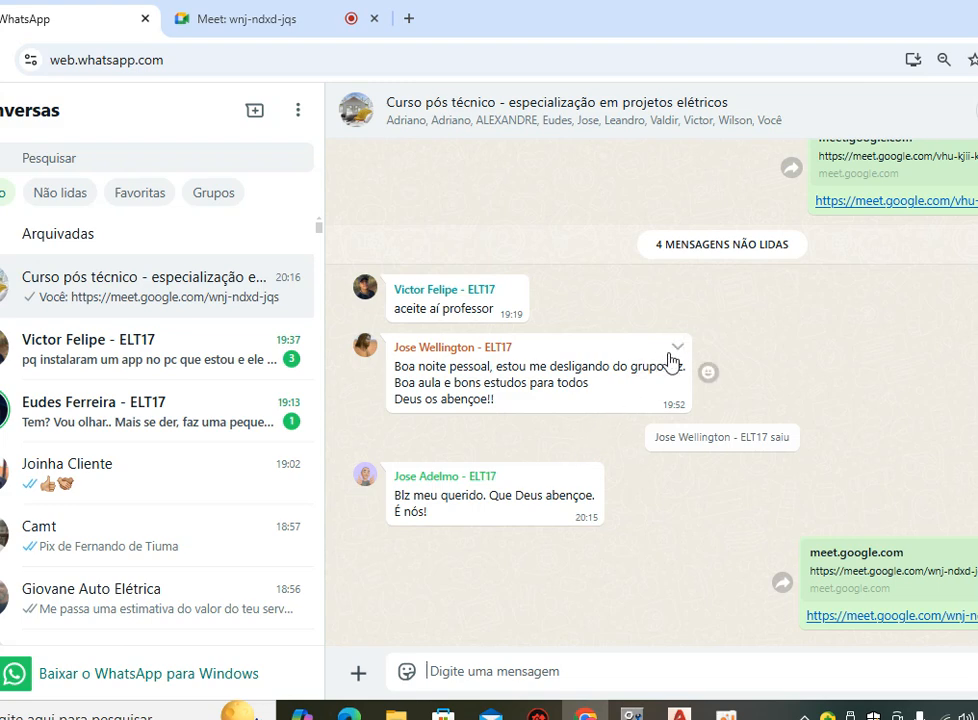
React with praying hands to the member's farewell message and send the message "segue o novo link" to the group.
{"action": "left_click", "coordinate": [709, 373]}
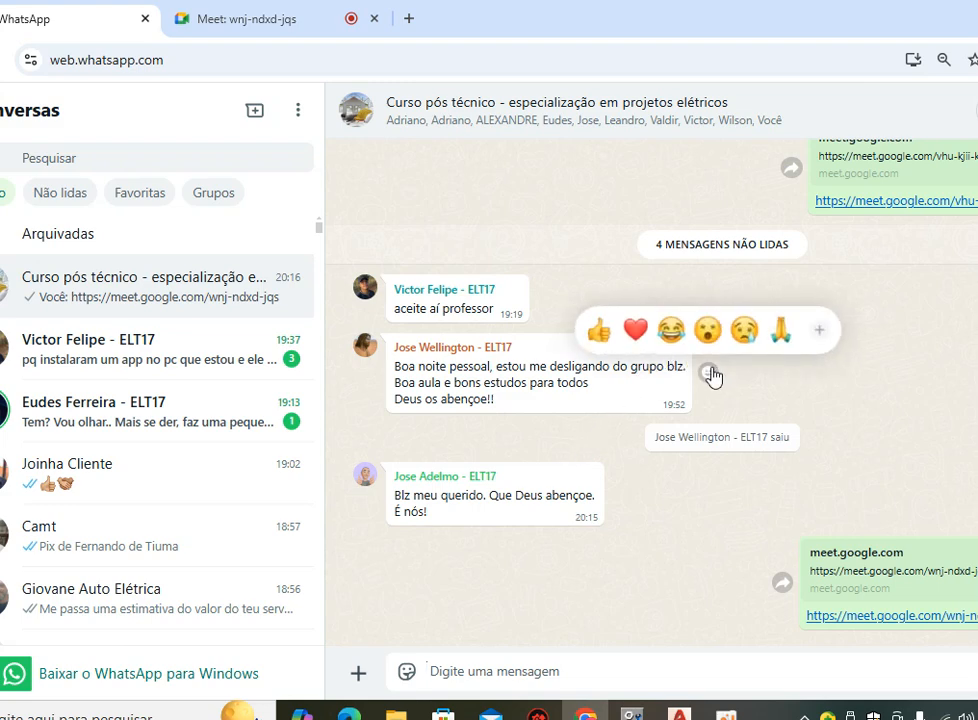
{"action": "left_click", "coordinate": [782, 331]}
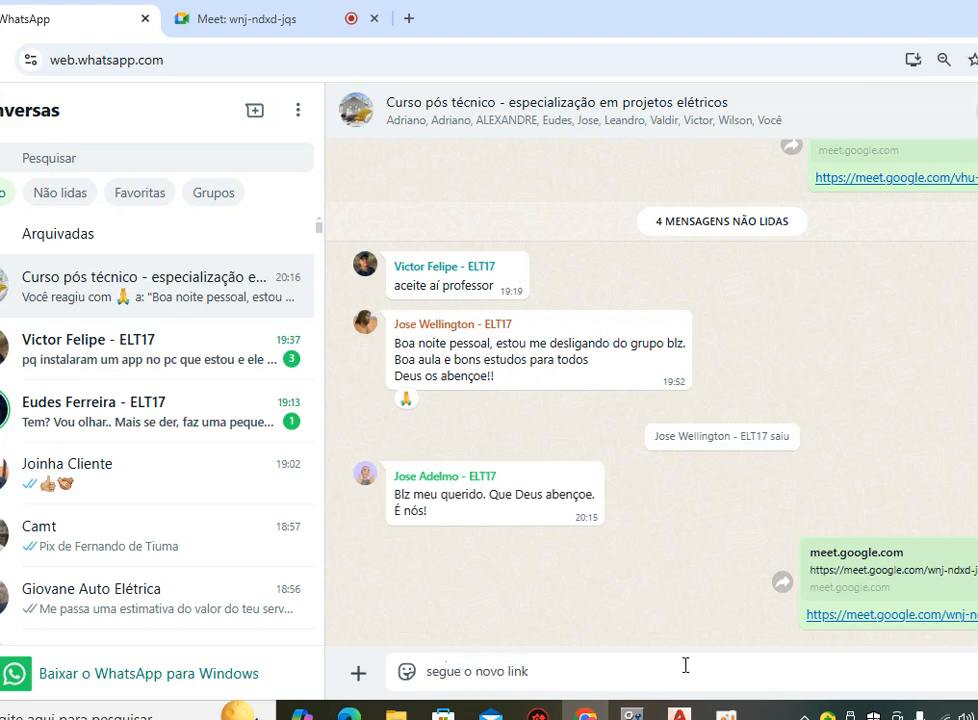
{"action": "key", "text": "Return"}
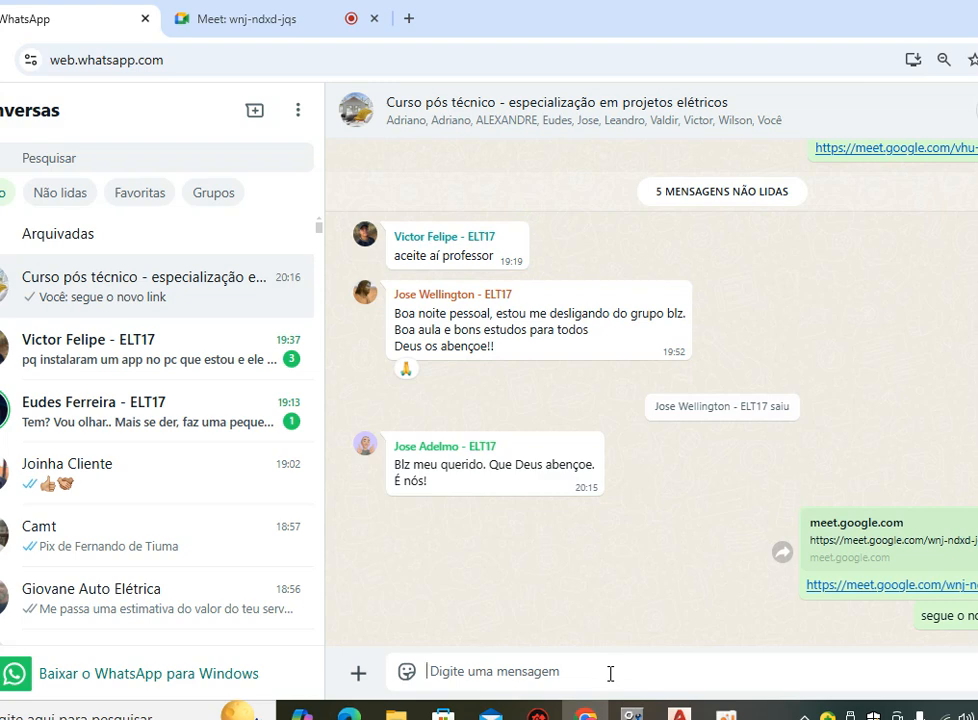
Return to the Google Meet call and admit all the participants waiting to join.
{"action": "left_click", "coordinate": [293, 22]}
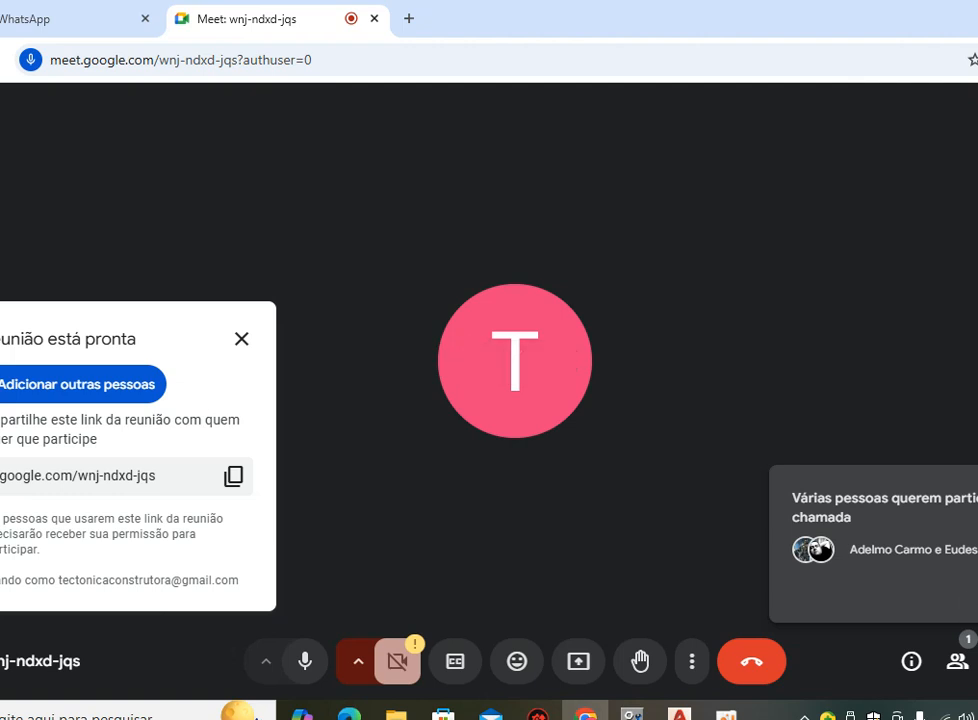
{"action": "left_click", "coordinate": [977, 592]}
{"action": "left_click", "coordinate": [977, 384]}
{"action": "left_click", "coordinate": [613, 445]}
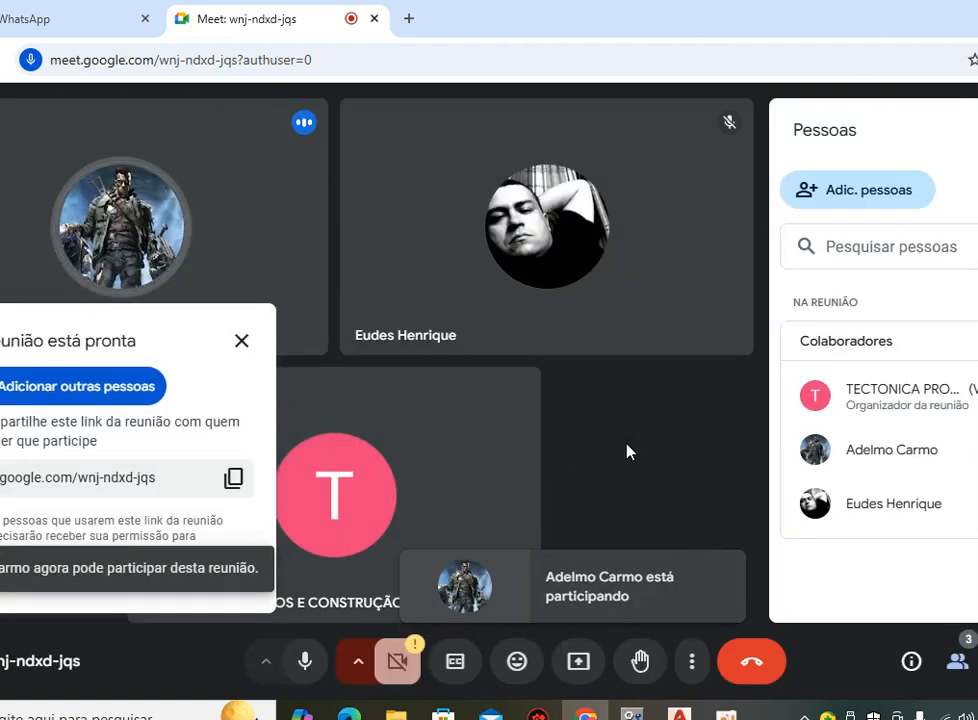
Share the entire screen in the meeting and dismiss the meeting link card.
{"action": "left_click", "coordinate": [590, 662]}
{"action": "left_click", "coordinate": [708, 176]}
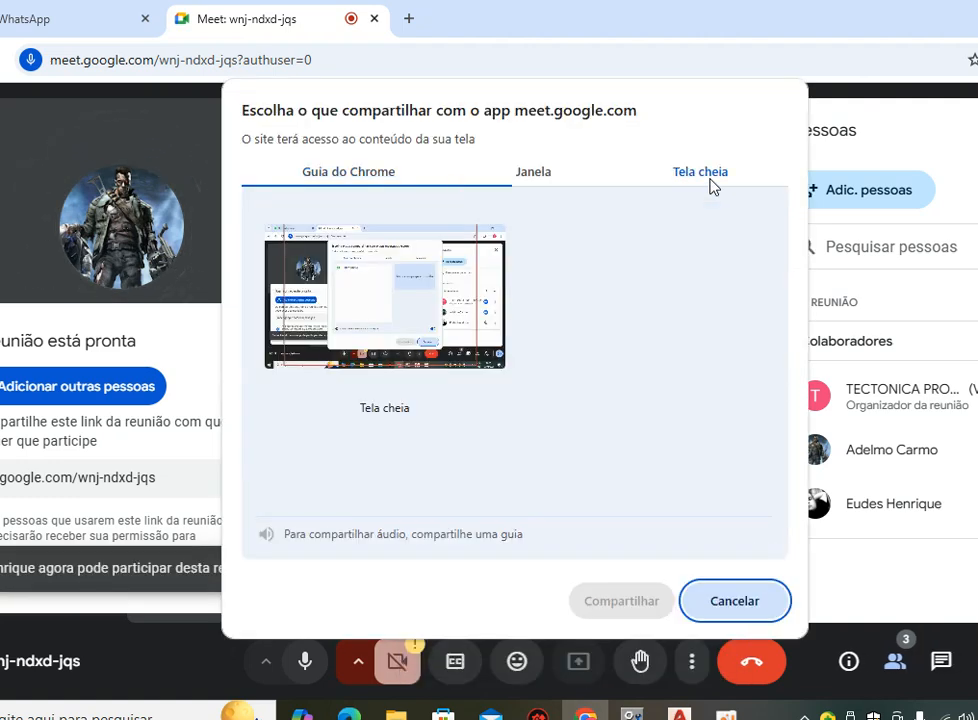
{"action": "left_click", "coordinate": [621, 601]}
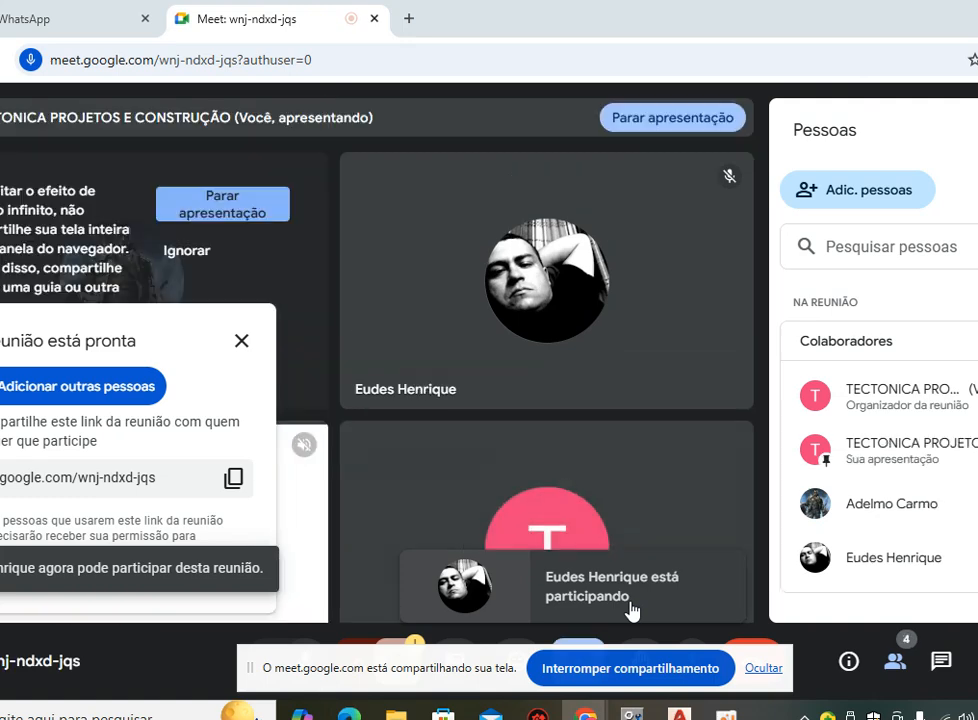
{"action": "left_click", "coordinate": [242, 341]}
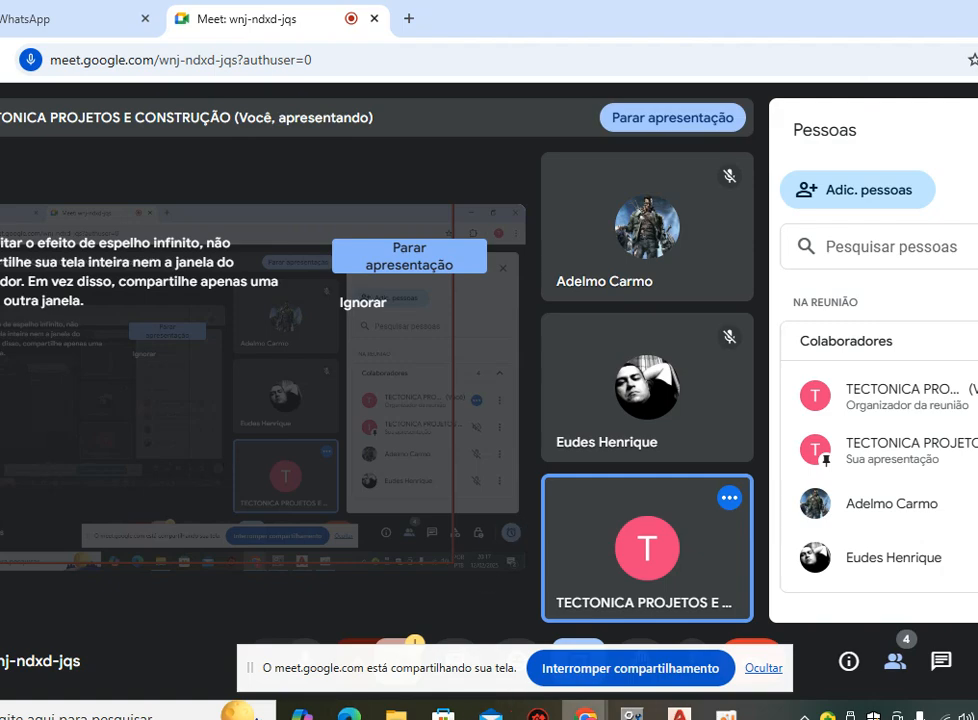
Switch back to AutoCAD, select the side wall rectangle and examine its end beside the MED box.
{"action": "key", "text": "alt+Tab"}
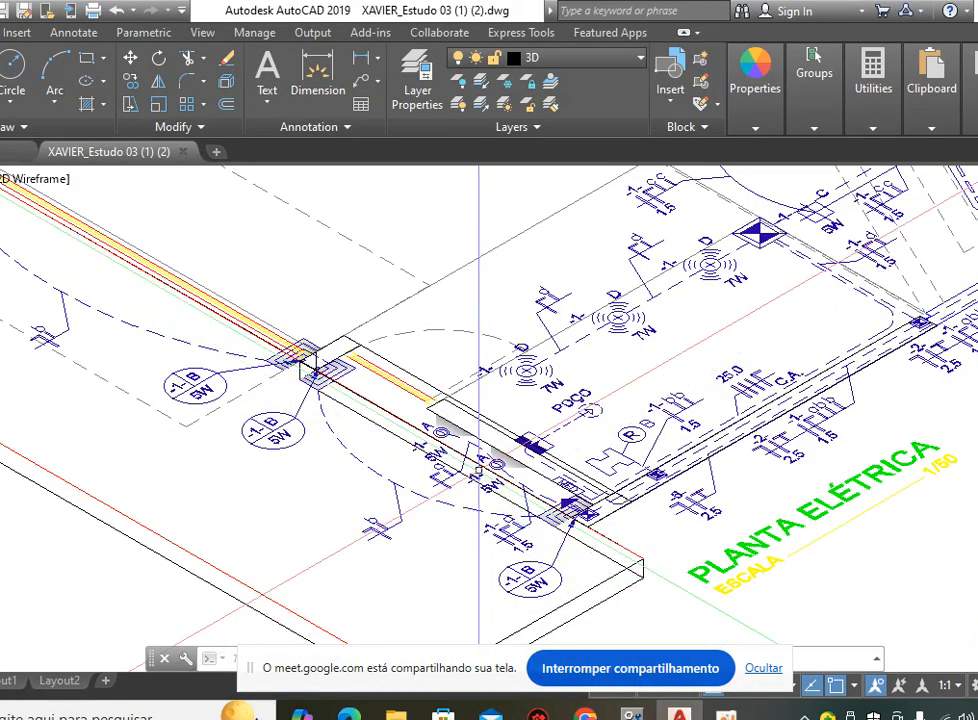
{"action": "middle_click_drag", "start_coordinate": [731, 498], "coordinate": [637, 483]}
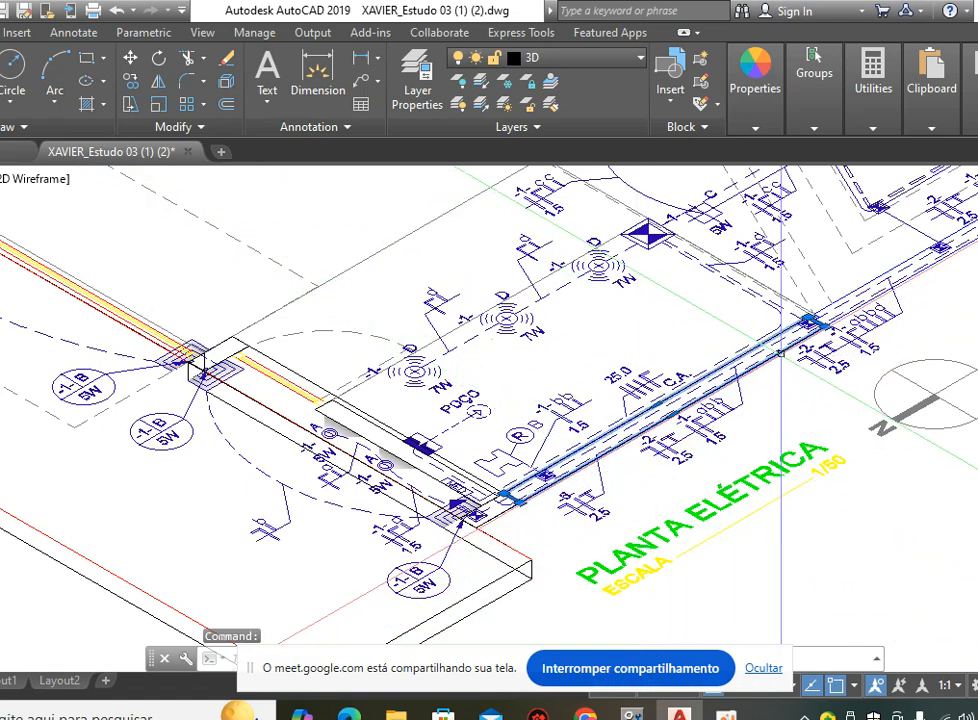
{"action": "scroll", "coordinate": [437, 490], "scroll_direction": "up", "scroll_amount": 3}
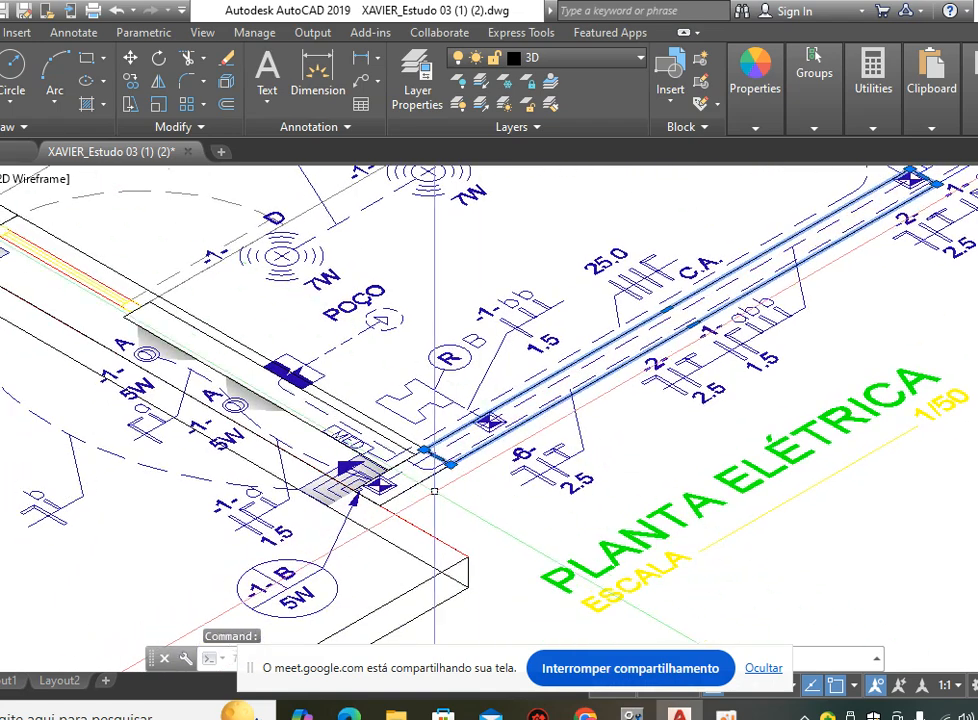
{"action": "mouse_move", "coordinate": [451, 465]}
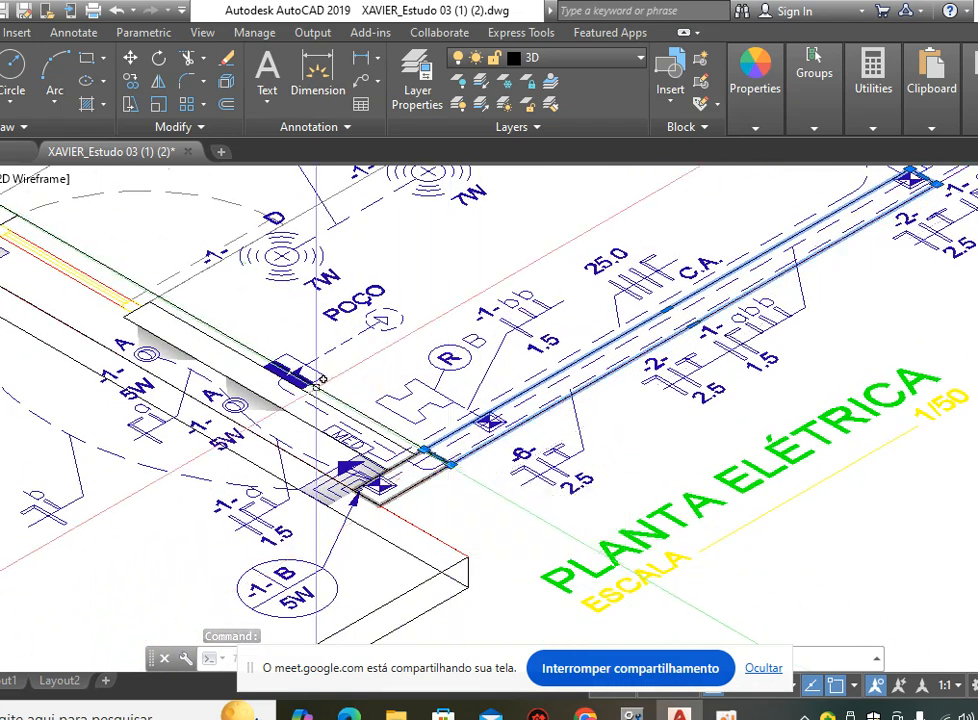
{"action": "mouse_move", "coordinate": [245, 265]}
{"action": "middle_mouse_down"}
{"action": "mouse_move", "coordinate": [295, 247]}
{"action": "mouse_move", "coordinate": [366, 261]}
{"action": "mouse_move", "coordinate": [375, 286]}
{"action": "mouse_move", "coordinate": [332, 302]}
{"action": "middle_mouse_up"}
{"action": "key", "text": "Escape"}
Select the corner rectangle beside the MED box and the short one at the opposite wall end, and compare their positions.
{"action": "scroll", "coordinate": [505, 480], "scroll_direction": "up", "scroll_amount": 5}
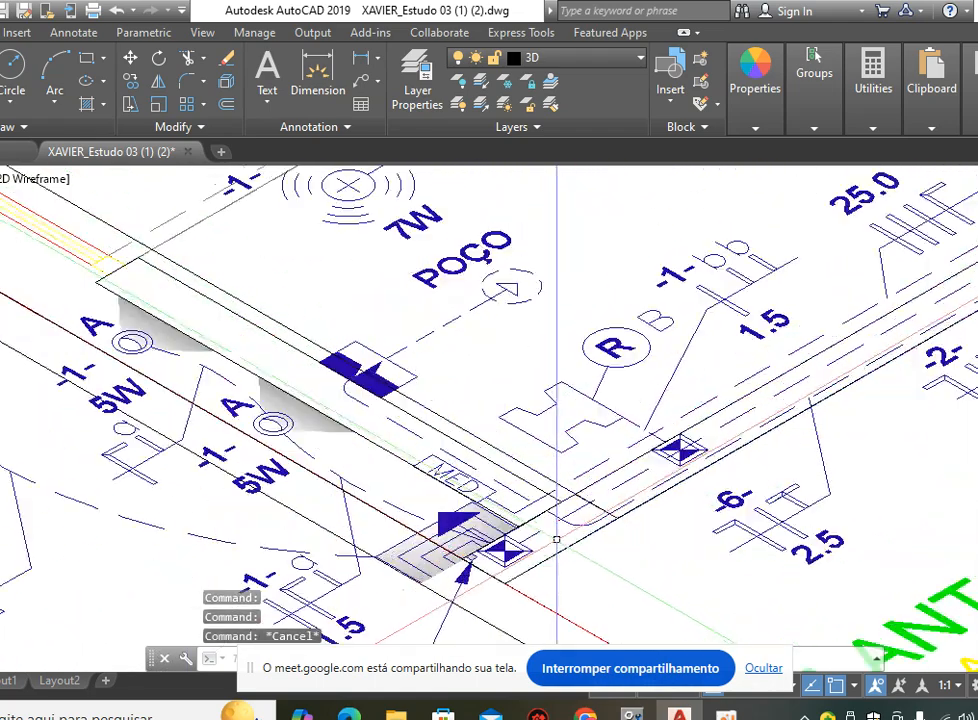
{"action": "middle_click_drag", "start_coordinate": [679, 506], "coordinate": [657, 442]}
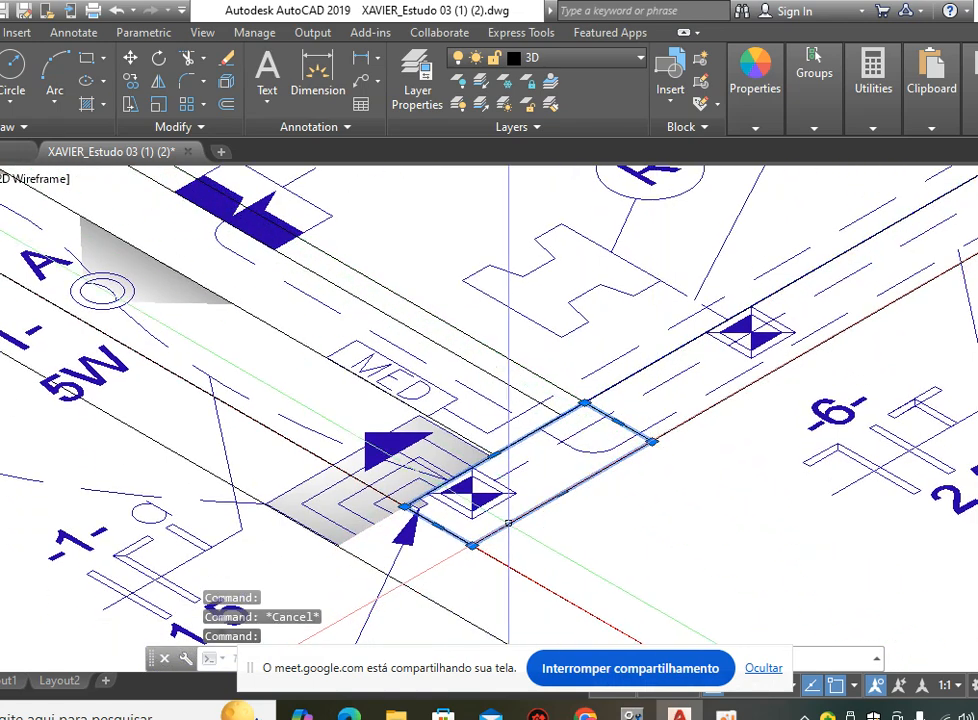
{"action": "scroll", "coordinate": [622, 451], "scroll_direction": "down", "scroll_amount": 2}
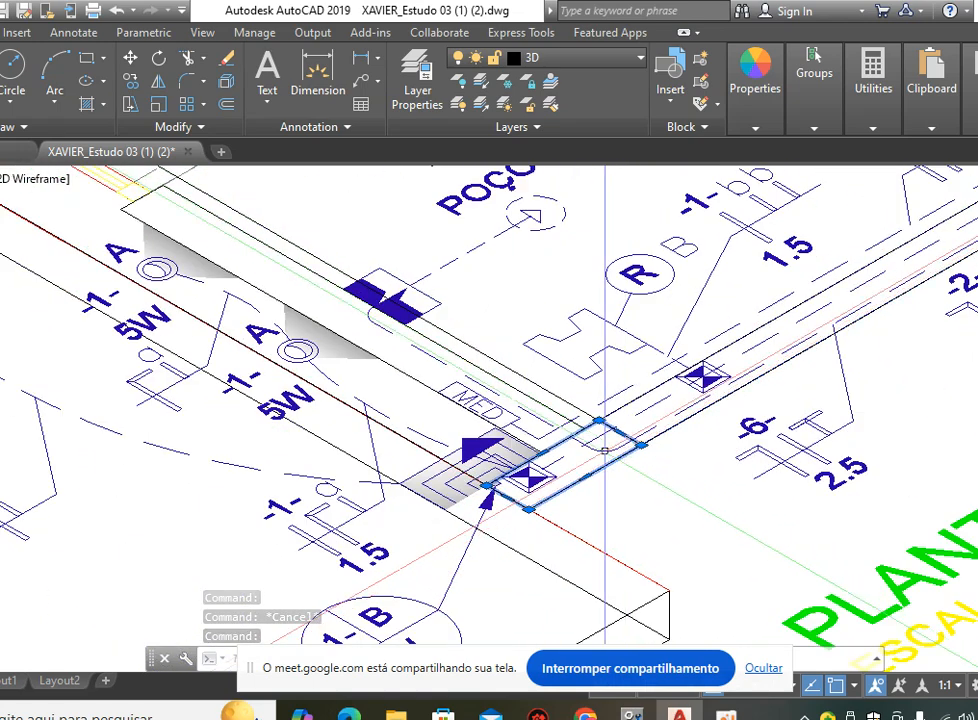
{"action": "mouse_move", "coordinate": [363, 325]}
{"action": "middle_mouse_down"}
{"action": "mouse_move", "coordinate": [629, 516]}
{"action": "mouse_move", "coordinate": [698, 534]}
{"action": "middle_mouse_up"}
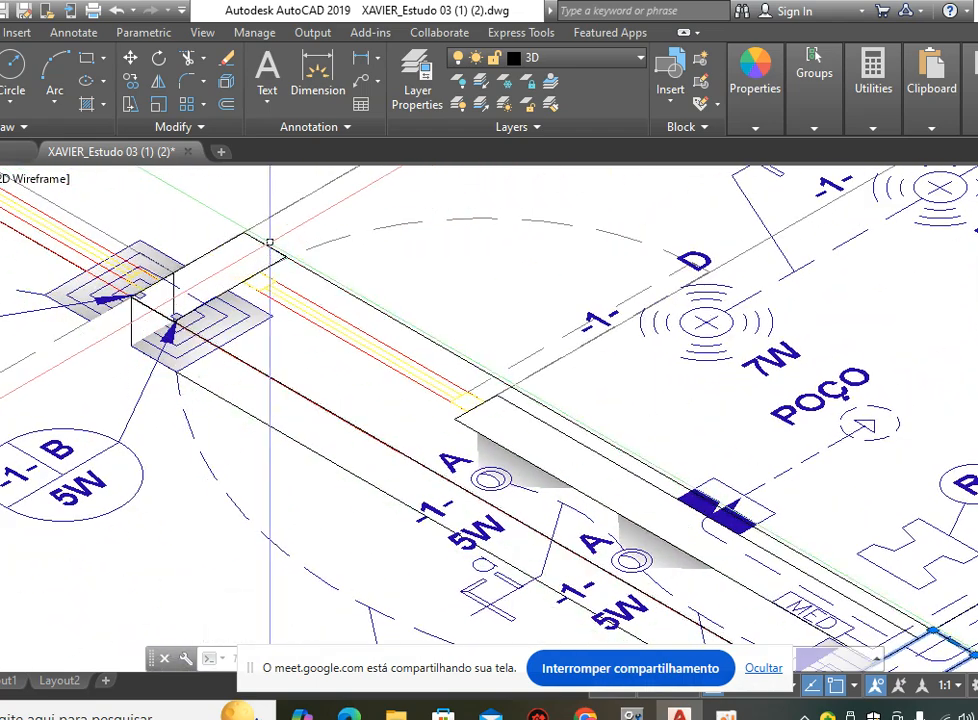
{"action": "left_click", "coordinate": [245, 278]}
{"action": "scroll", "coordinate": [150, 305], "scroll_direction": "down", "scroll_amount": 3}
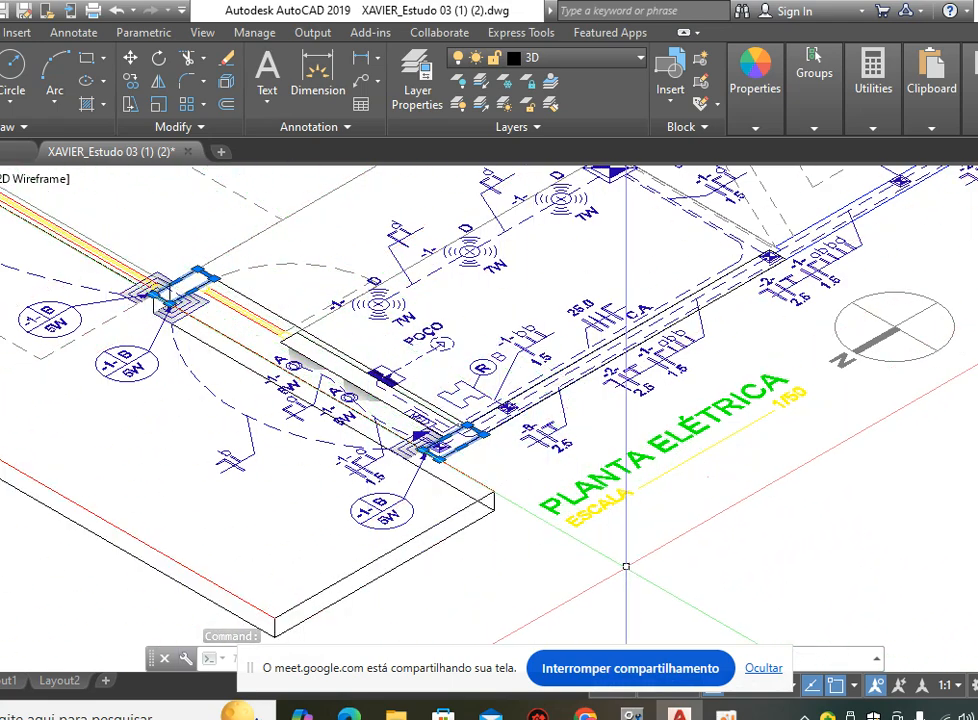
{"action": "key", "text": "Escape"}
{"action": "key", "text": "Escape"}
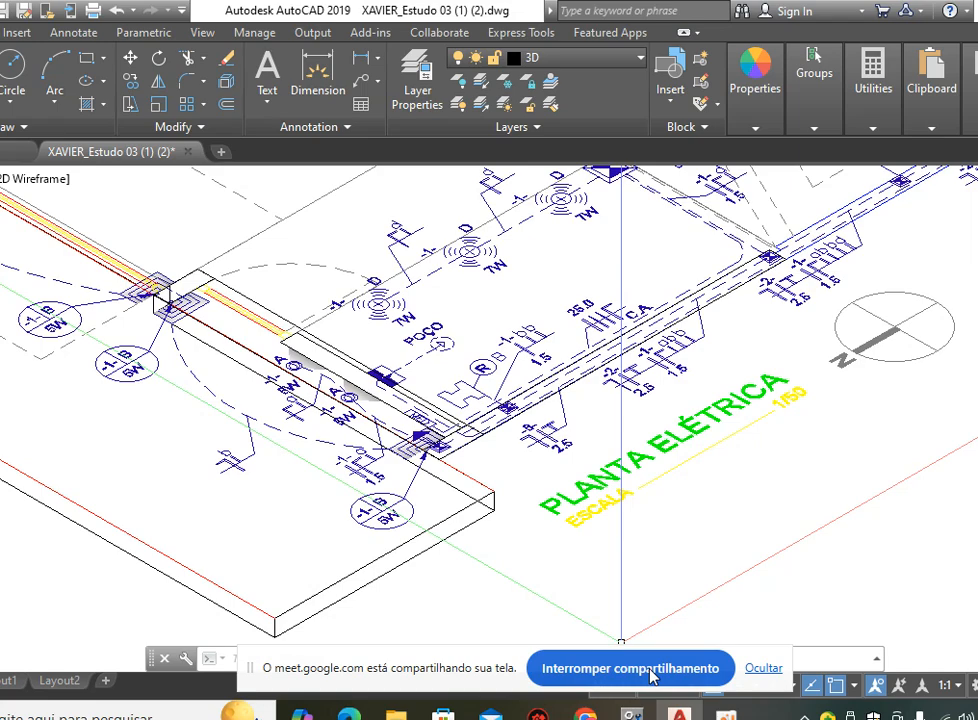
{"action": "middle_click_drag", "start_coordinate": [395, 344], "coordinate": [500, 369]}
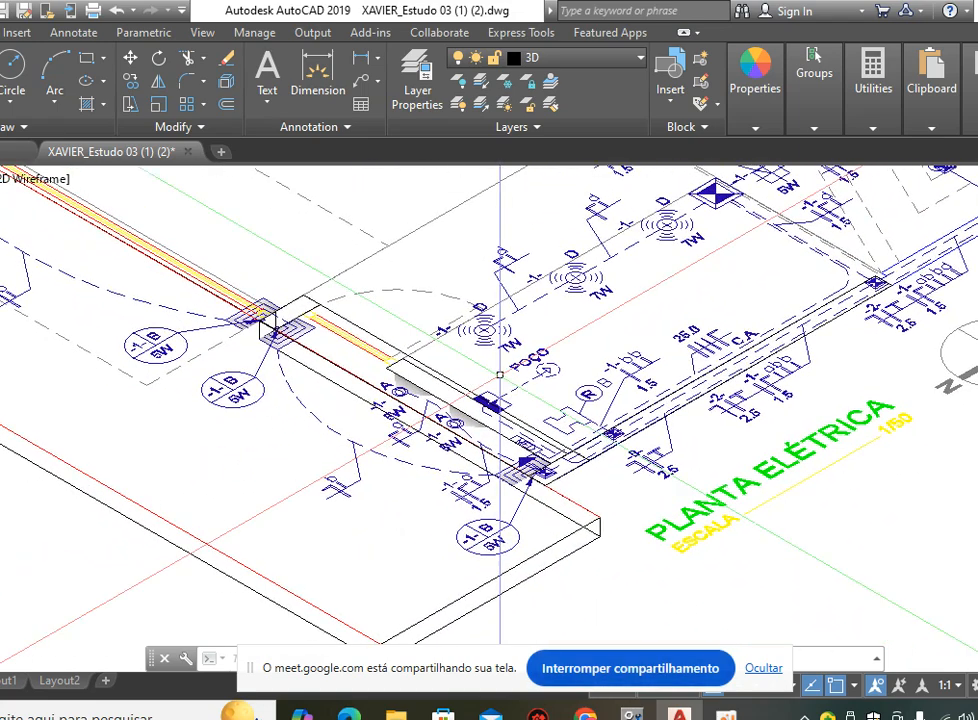
{"action": "middle_click_drag", "start_coordinate": [419, 284], "coordinate": [491, 349]}
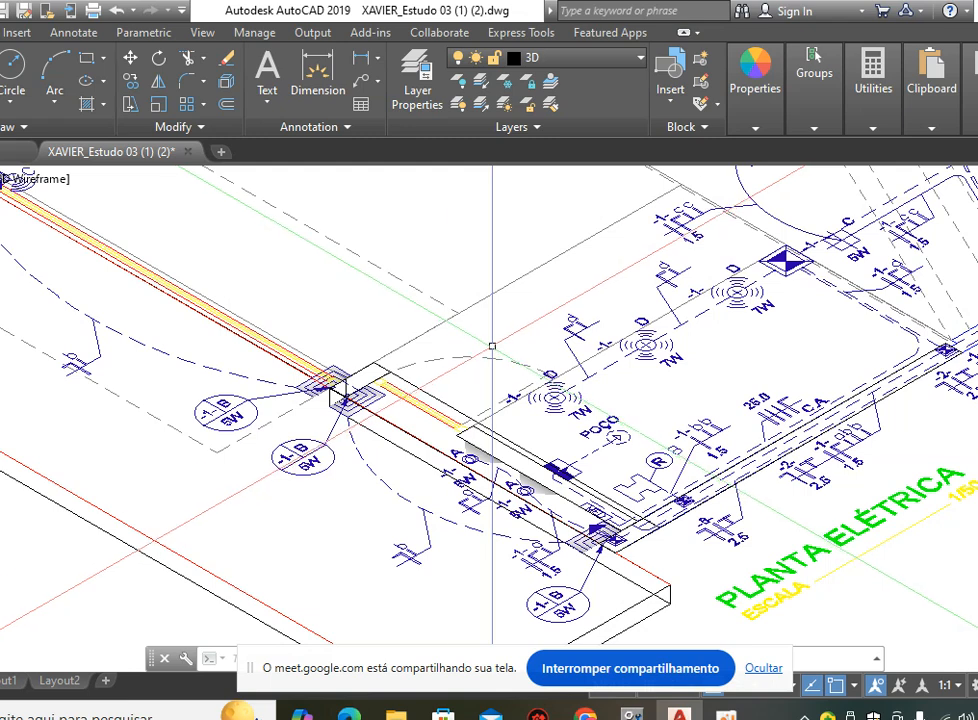
{"action": "middle_click_drag", "start_coordinate": [491, 321], "coordinate": [526, 338]}
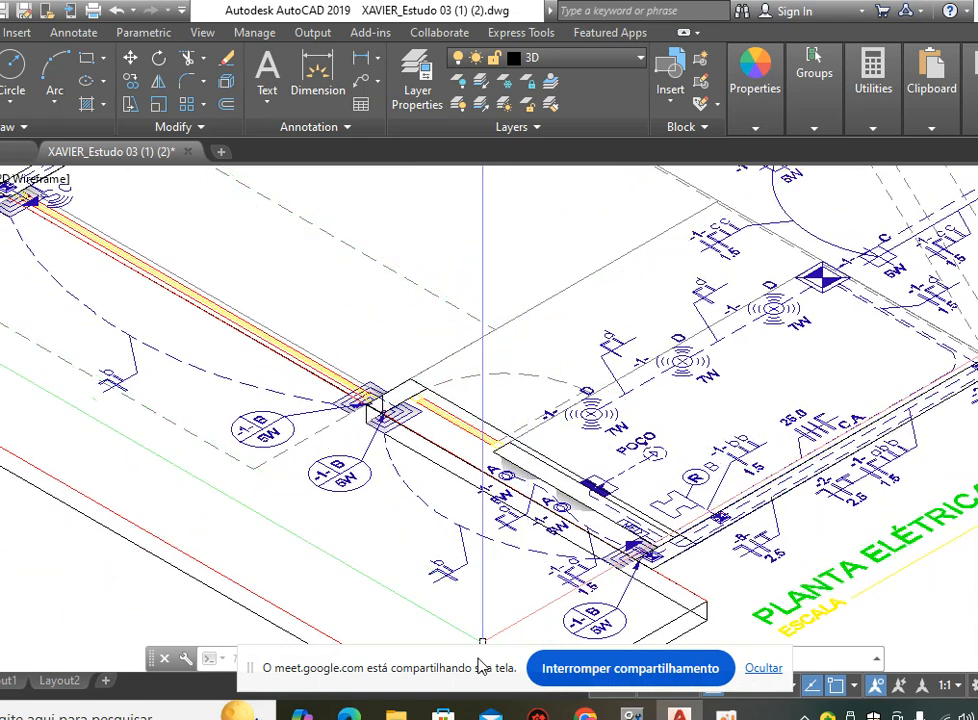
Admit the participant waiting to join the Google Meet call and switch back to AutoCAD.
{"action": "mouse_move", "coordinate": [585, 714]}
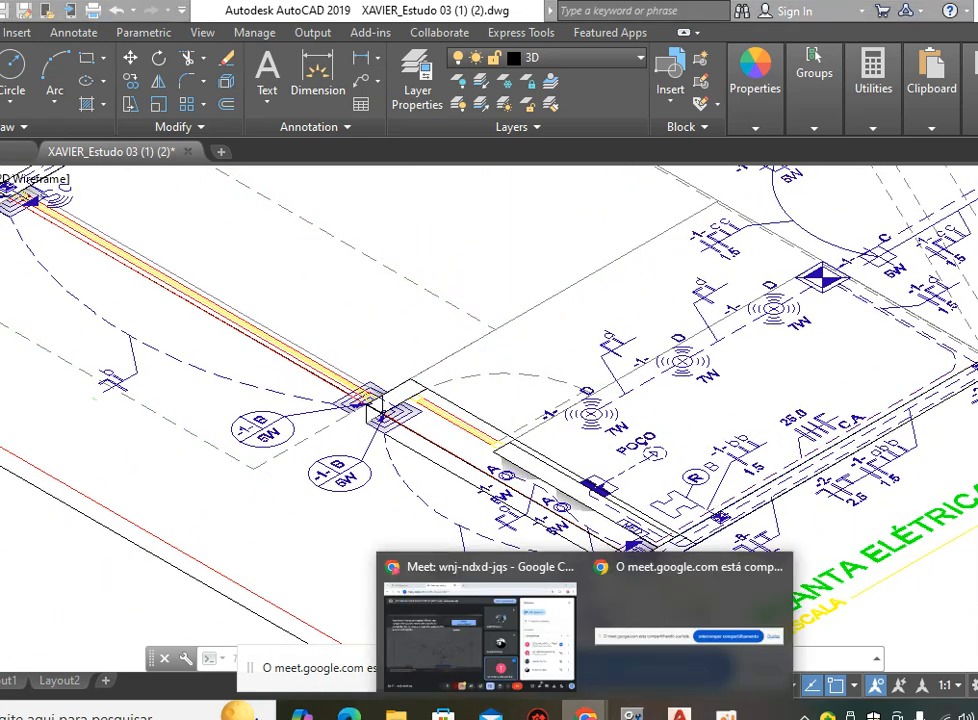
{"action": "left_click", "coordinate": [474, 641]}
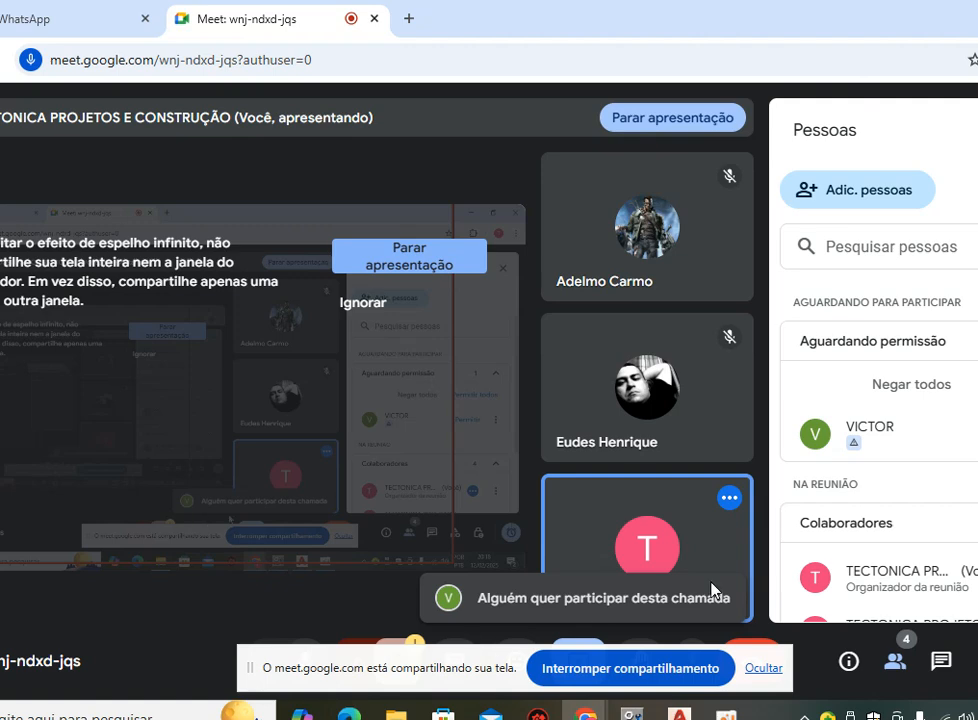
{"action": "left_click", "coordinate": [977, 385]}
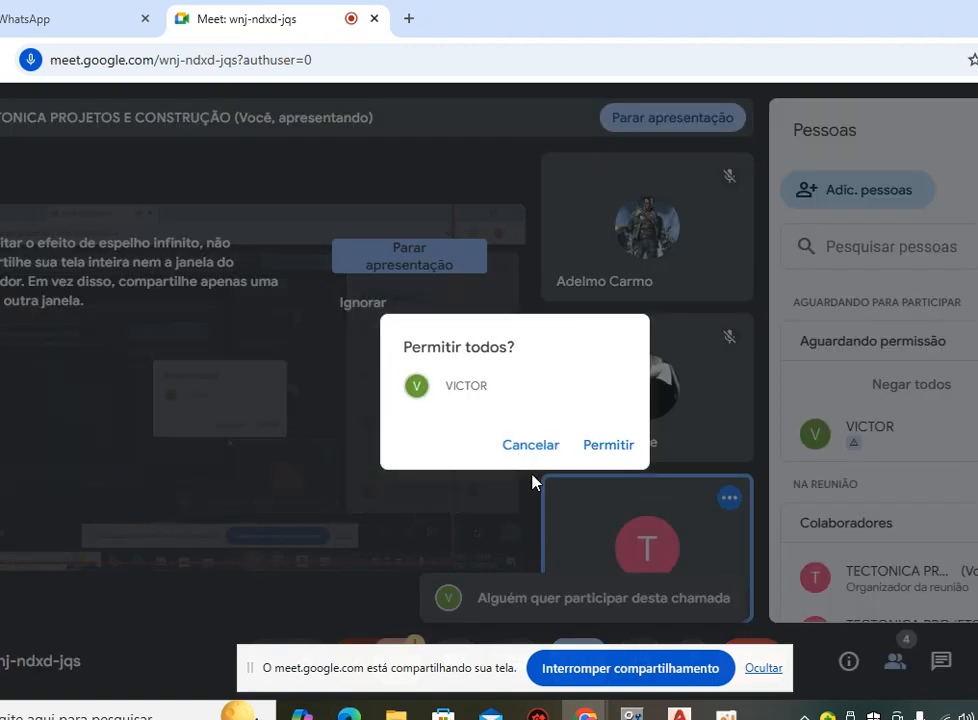
{"action": "left_click", "coordinate": [609, 445]}
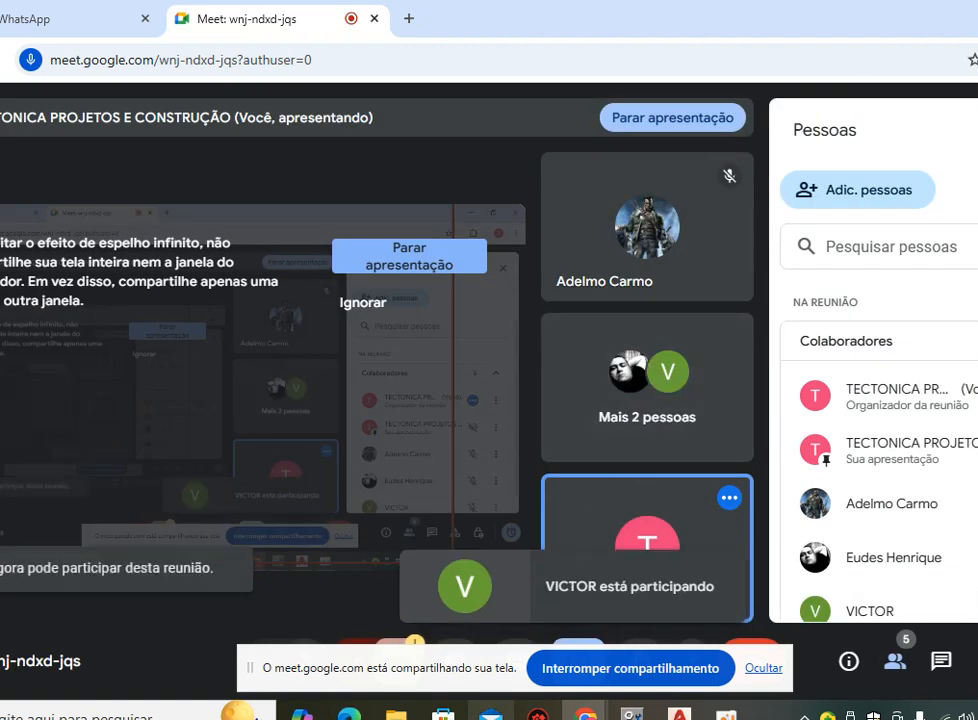
{"action": "mouse_move", "coordinate": [585, 712]}
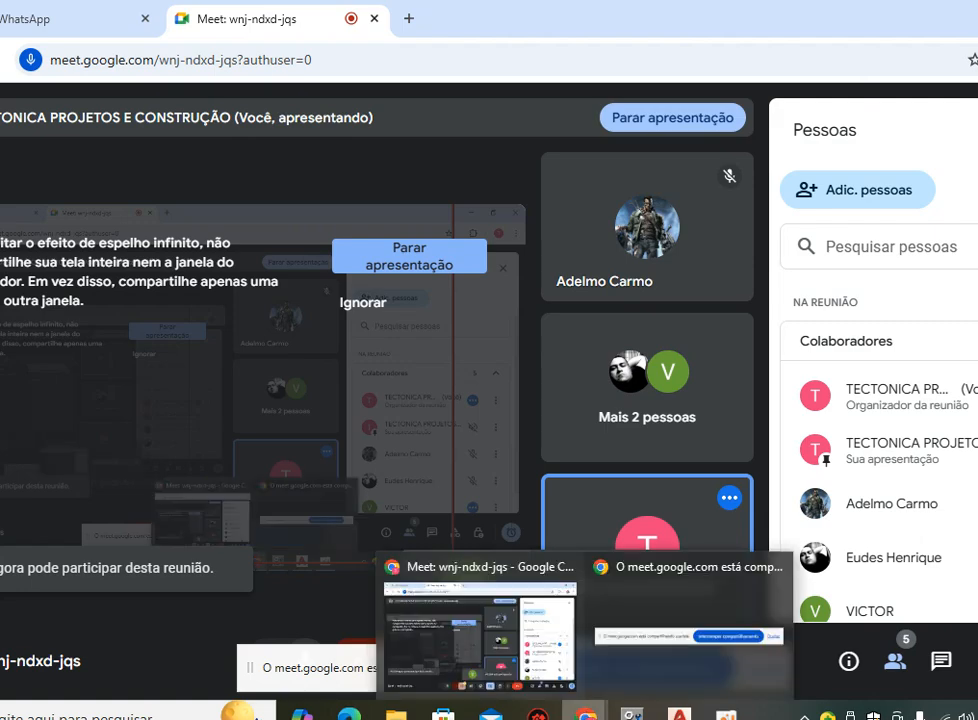
{"action": "left_click", "coordinate": [680, 714]}
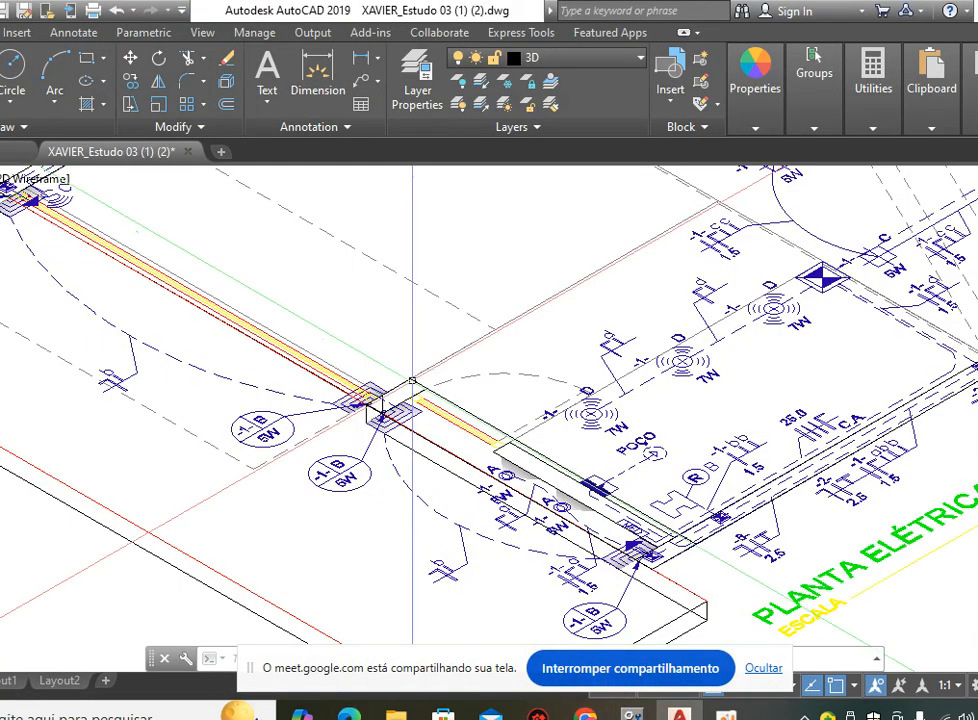
Select the side wall rectangle and the long front wall rectangle, and examine how they meet at the corner beside the MED box.
{"action": "scroll", "coordinate": [491, 252], "scroll_direction": "down", "scroll_amount": 4}
{"action": "middle_click_drag", "start_coordinate": [491, 251], "coordinate": [493, 281]}
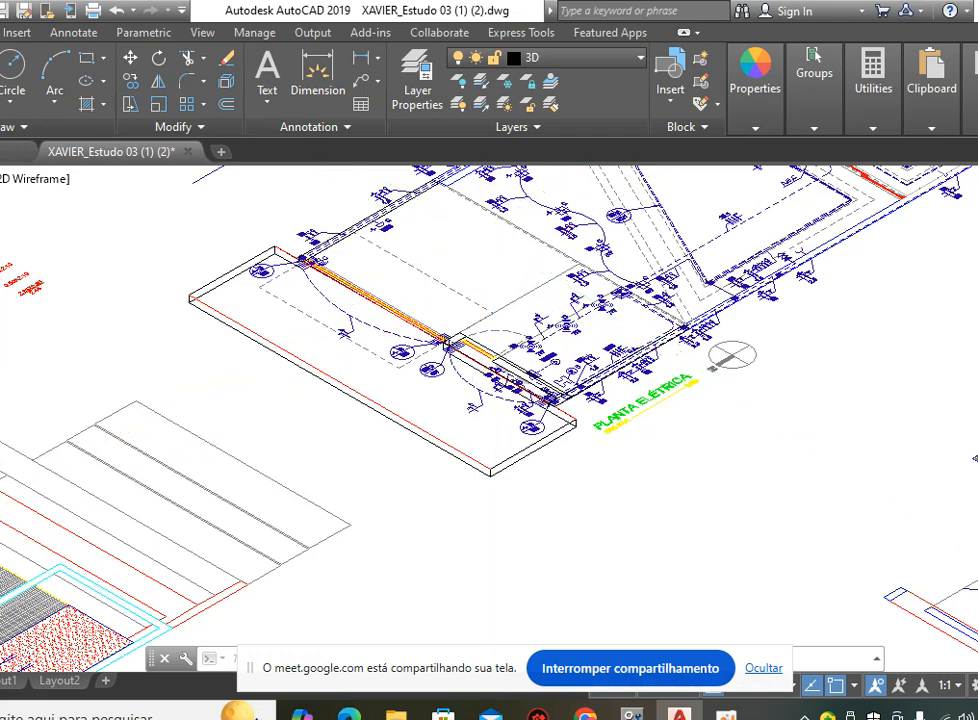
{"action": "scroll", "coordinate": [496, 270], "scroll_direction": "up", "scroll_amount": 2}
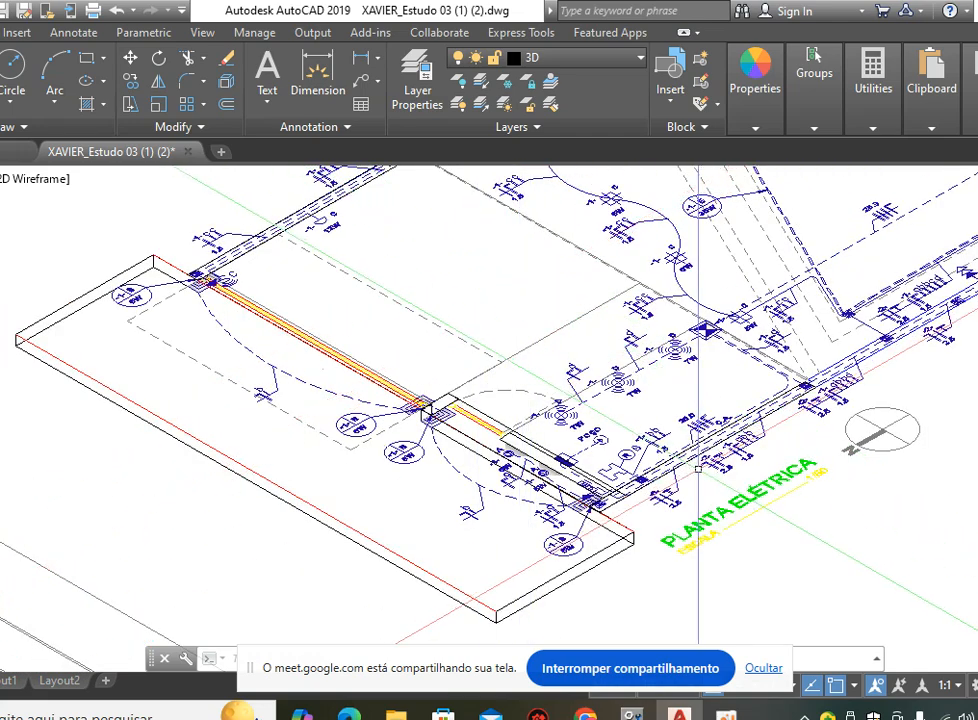
{"action": "scroll", "coordinate": [748, 360], "scroll_direction": "up", "scroll_amount": 2}
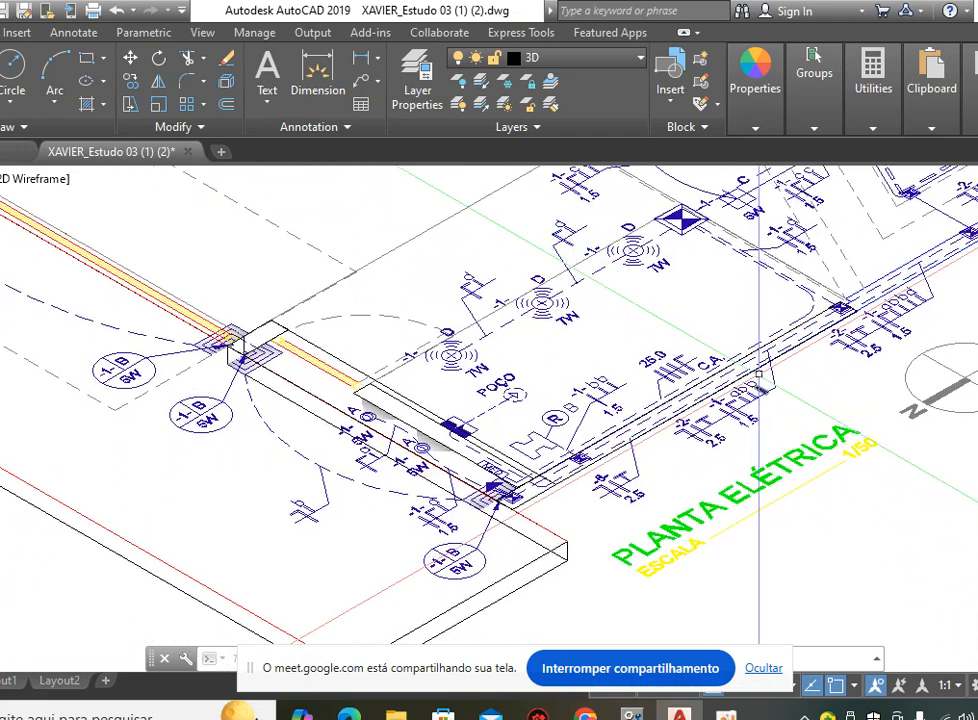
{"action": "left_click", "coordinate": [760, 366]}
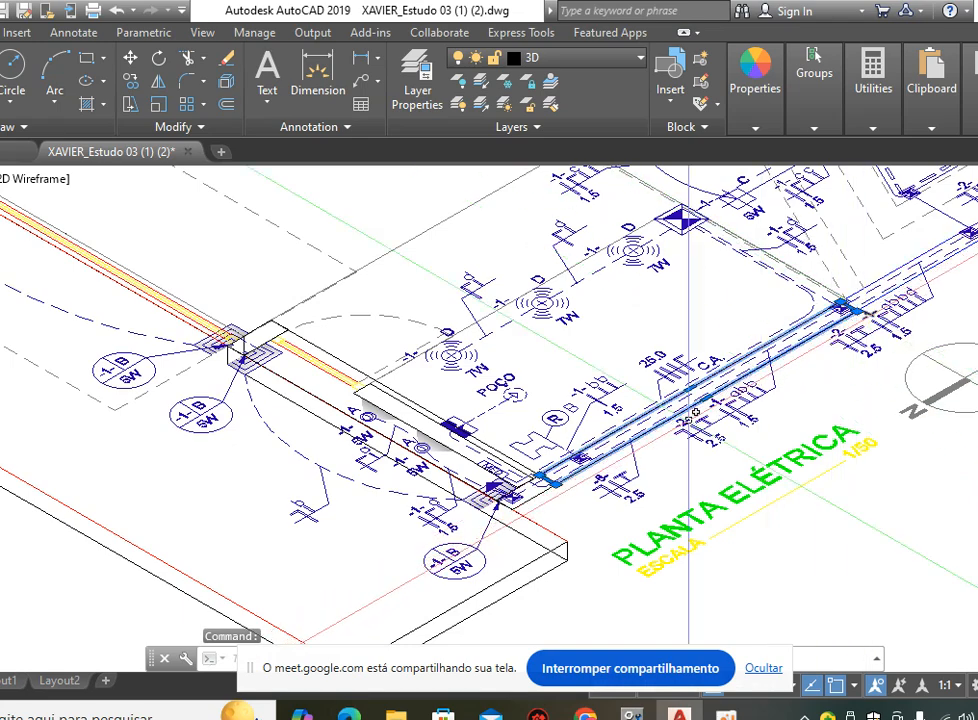
{"action": "scroll", "coordinate": [549, 485], "scroll_direction": "up", "scroll_amount": 2}
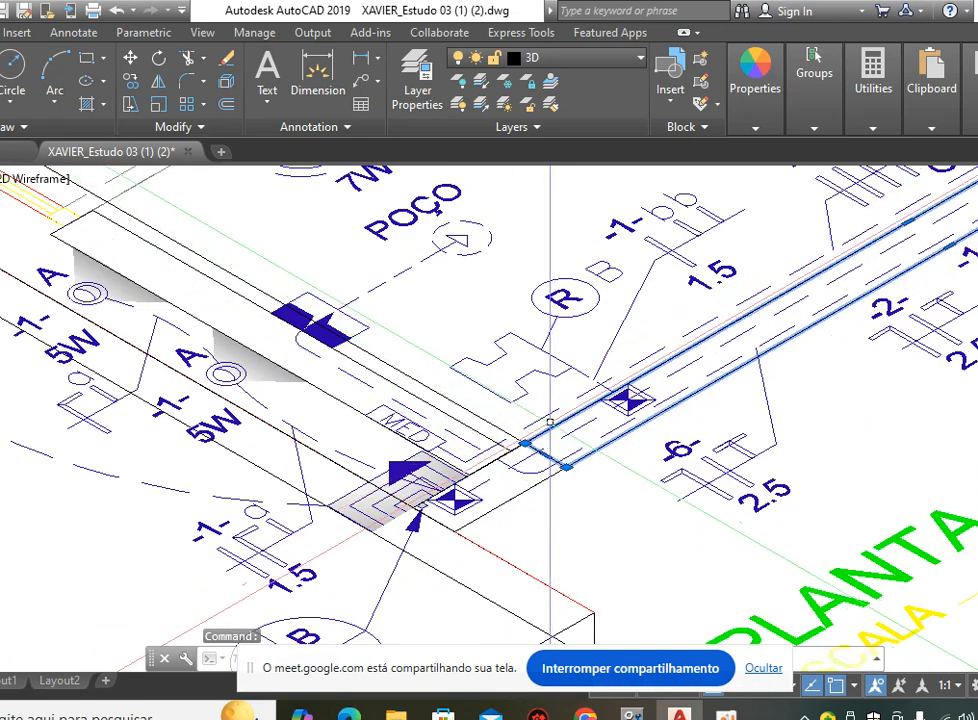
{"action": "left_click", "coordinate": [409, 376]}
{"action": "middle_click_drag", "start_coordinate": [371, 422], "coordinate": [505, 438]}
{"action": "middle_click_drag", "start_coordinate": [296, 266], "coordinate": [455, 388]}
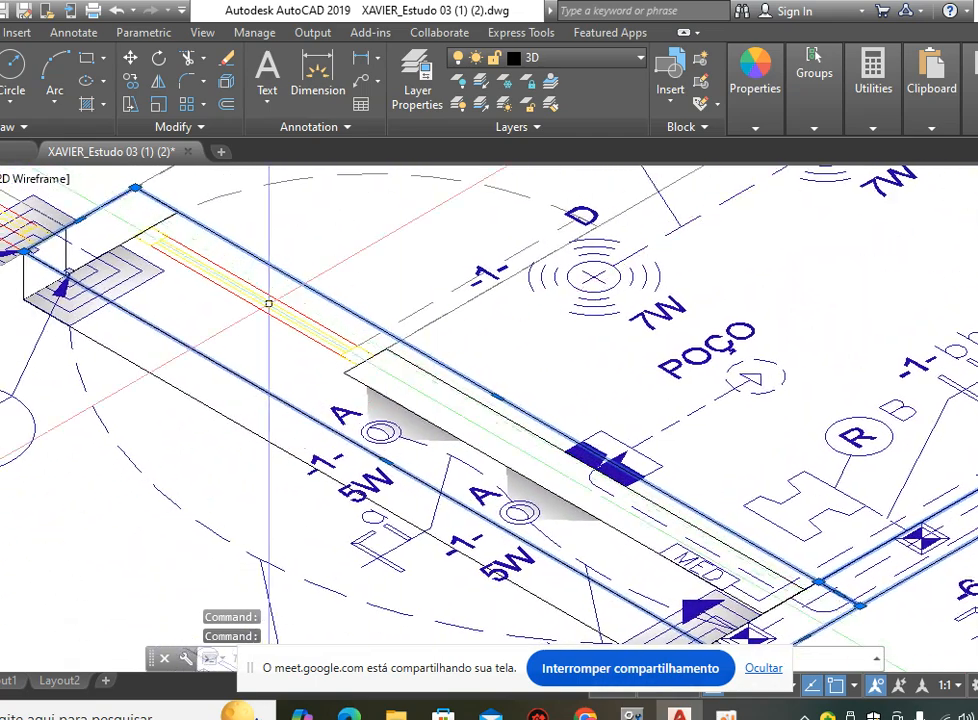
{"action": "scroll", "coordinate": [319, 260], "scroll_direction": "down", "scroll_amount": 2}
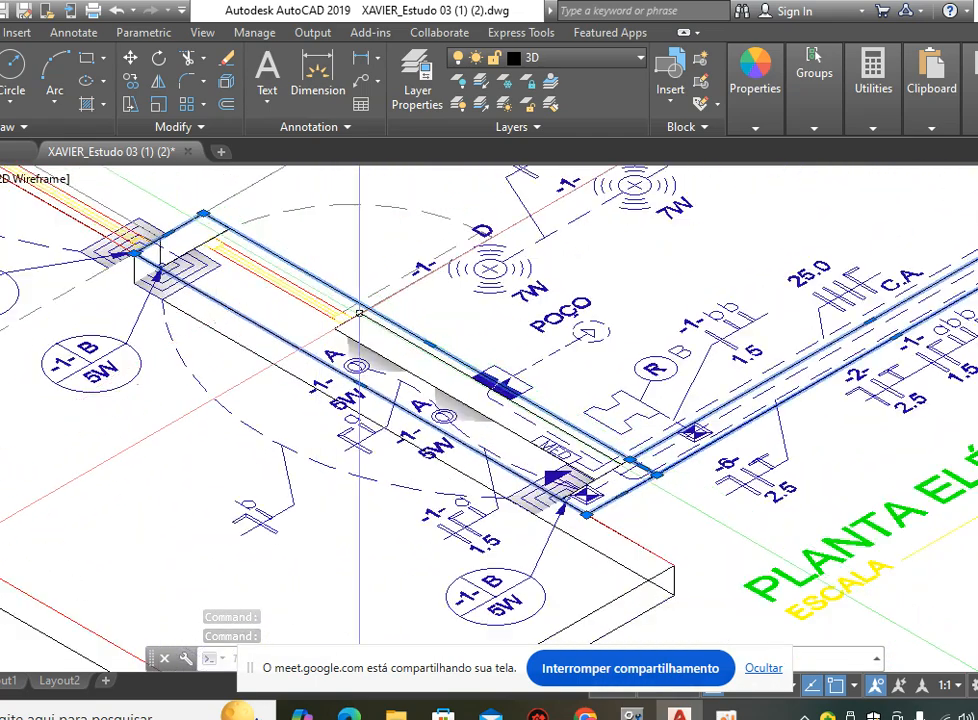
{"action": "key", "text": "Escape"}
{"action": "key", "text": "Escape"}
Check the side lengths of the corner rectangle beside the MED box and compare it with the adjoining side wall rectangle.
{"action": "scroll", "coordinate": [609, 486], "scroll_direction": "up", "scroll_amount": 4}
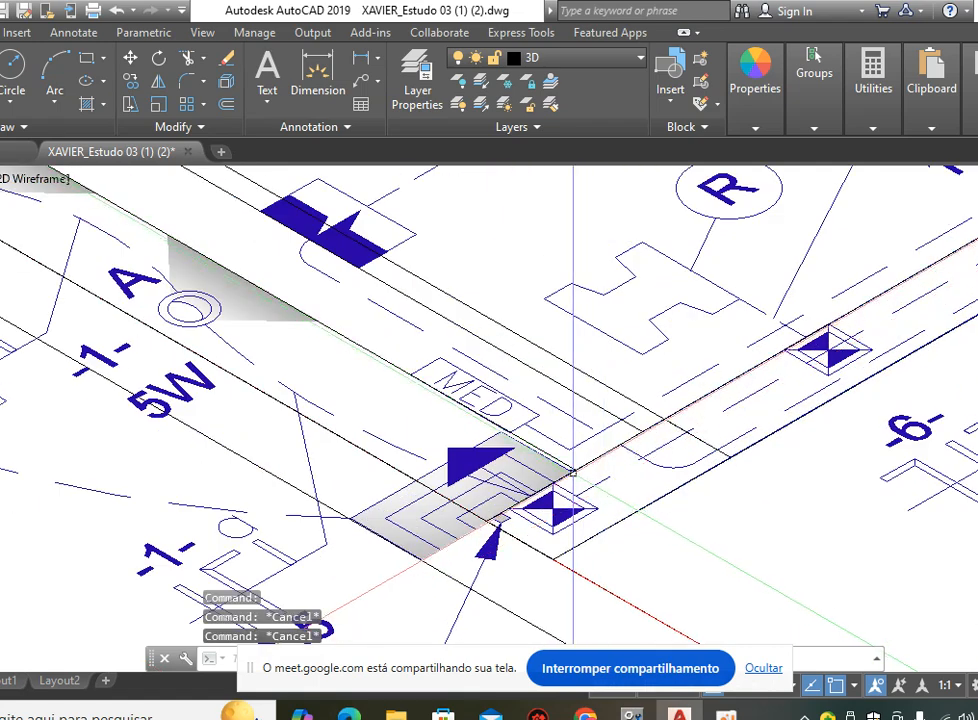
{"action": "left_click", "coordinate": [576, 470]}
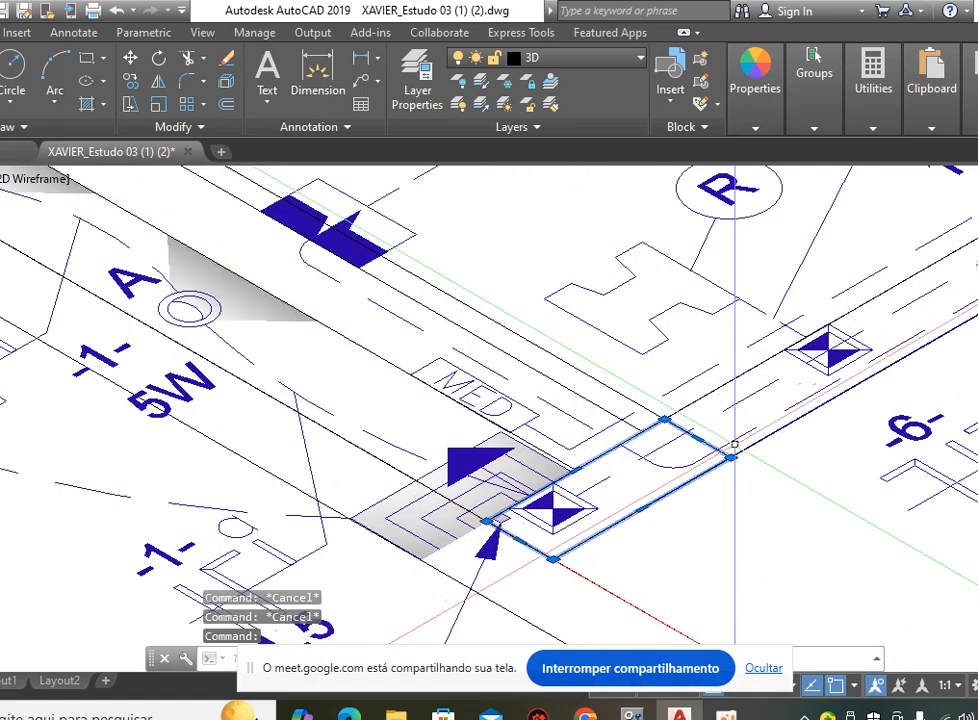
{"action": "mouse_move", "coordinate": [731, 437]}
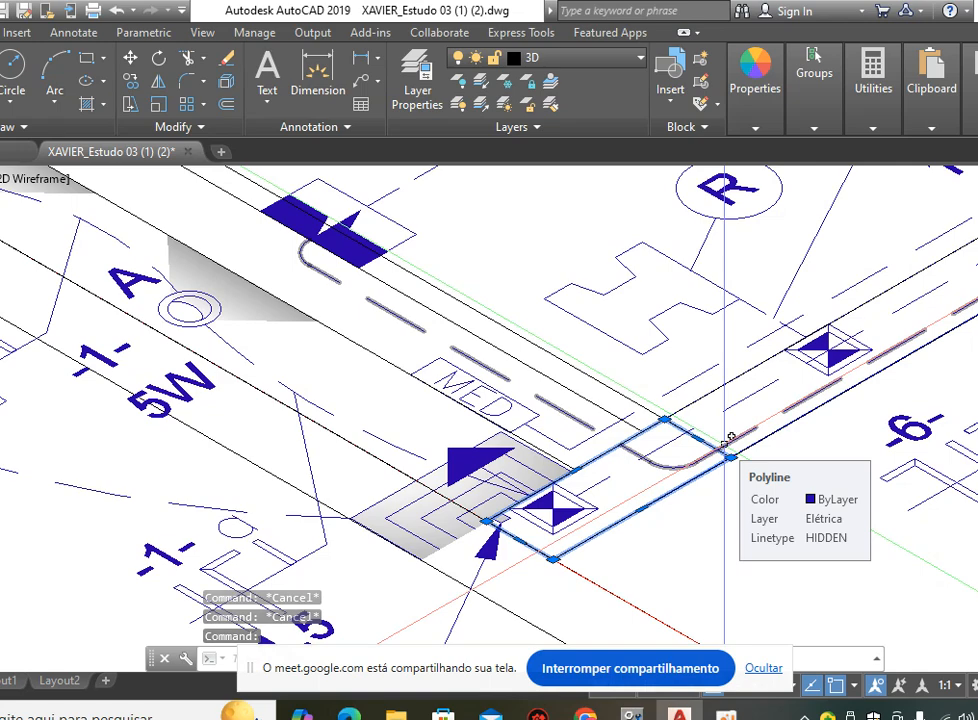
{"action": "mouse_move", "coordinate": [665, 420]}
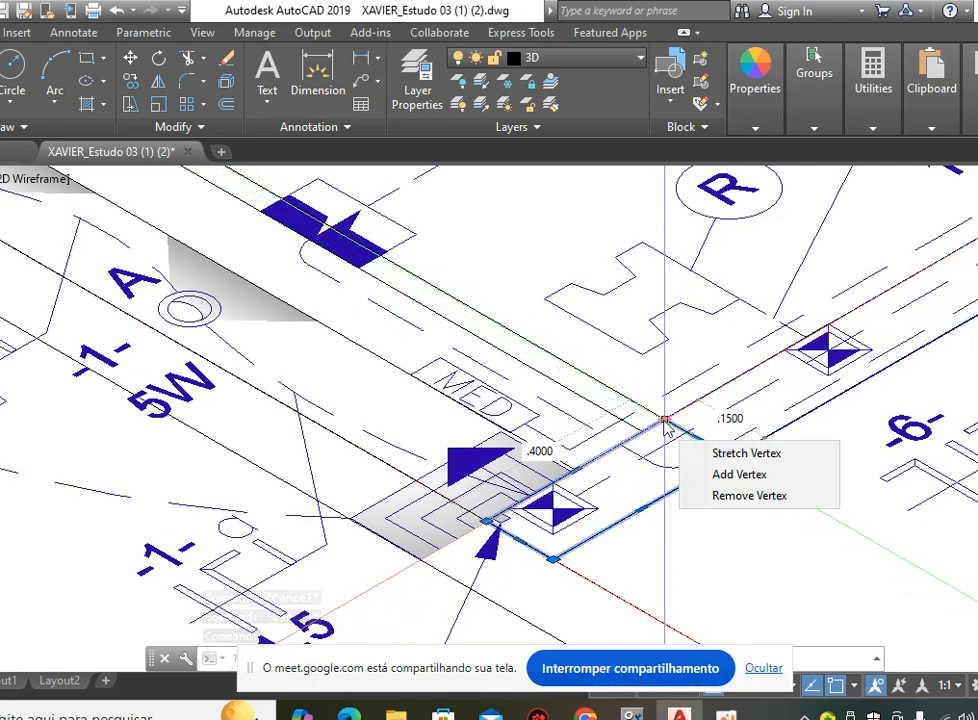
{"action": "mouse_move", "coordinate": [554, 560]}
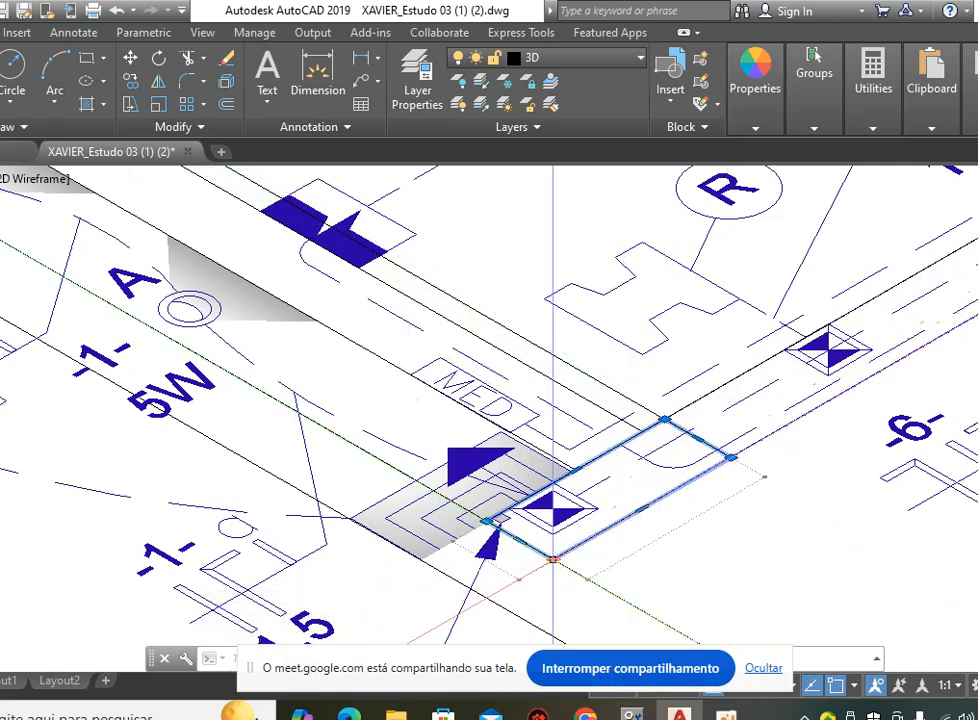
{"action": "scroll", "coordinate": [524, 485], "scroll_direction": "down", "scroll_amount": 4}
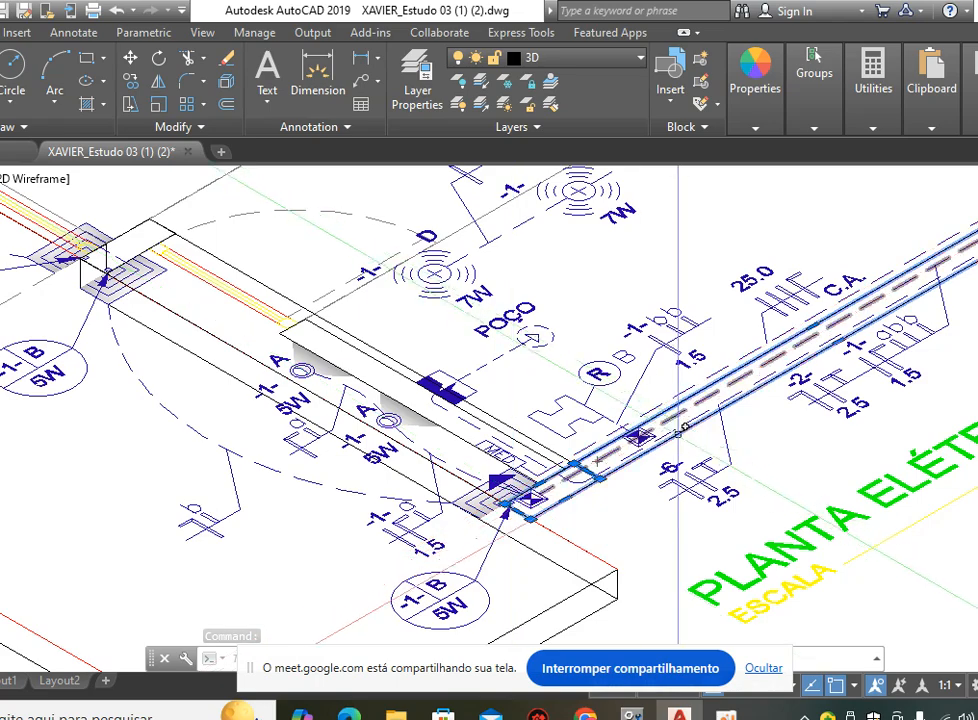
{"action": "middle_click_drag", "start_coordinate": [561, 316], "coordinate": [637, 368]}
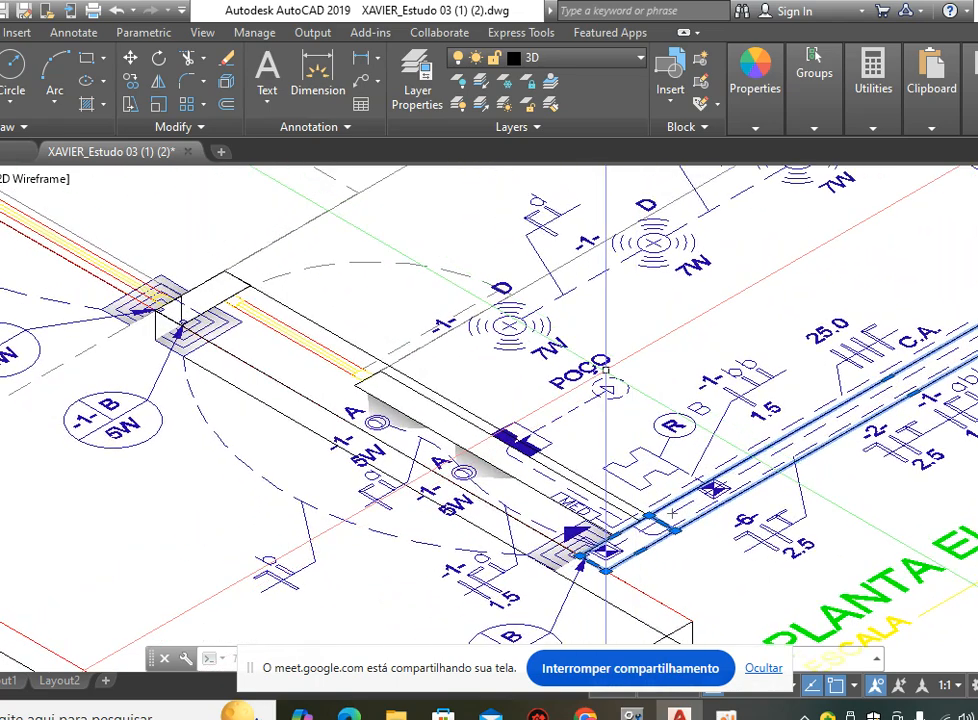
{"action": "scroll", "coordinate": [689, 373], "scroll_direction": "down", "scroll_amount": 6}
{"action": "scroll", "coordinate": [600, 270], "scroll_direction": "up", "scroll_amount": 2}
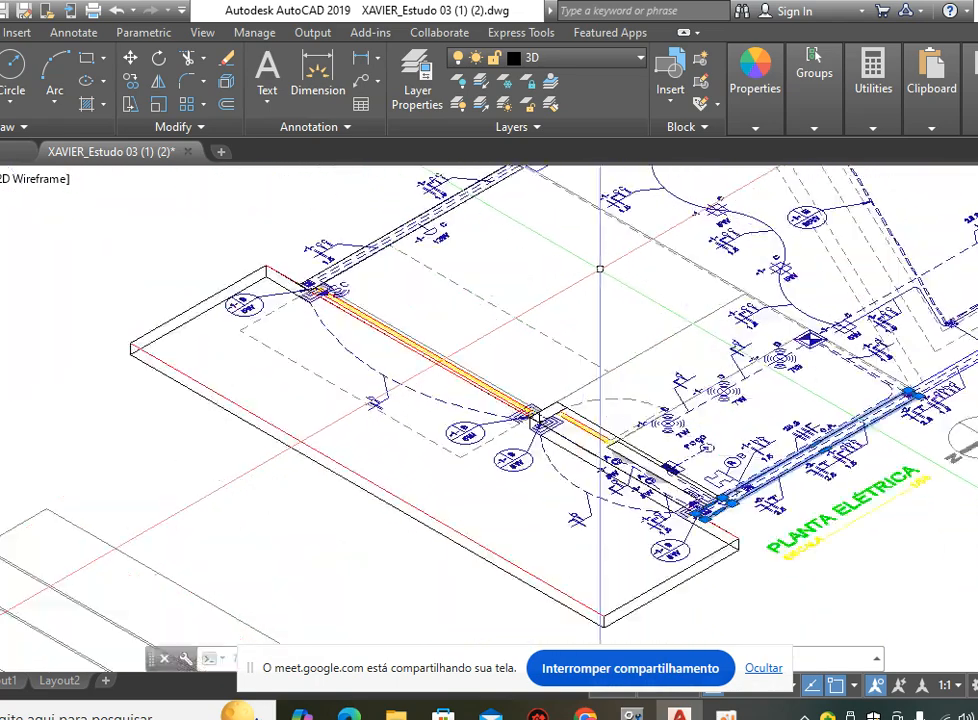
{"action": "middle_click_drag", "start_coordinate": [508, 300], "coordinate": [582, 383]}
{"action": "middle_click_drag", "start_coordinate": [673, 408], "coordinate": [571, 299]}
{"action": "scroll", "coordinate": [600, 410], "scroll_direction": "up", "scroll_amount": 8}
{"action": "key", "text": "Escape"}
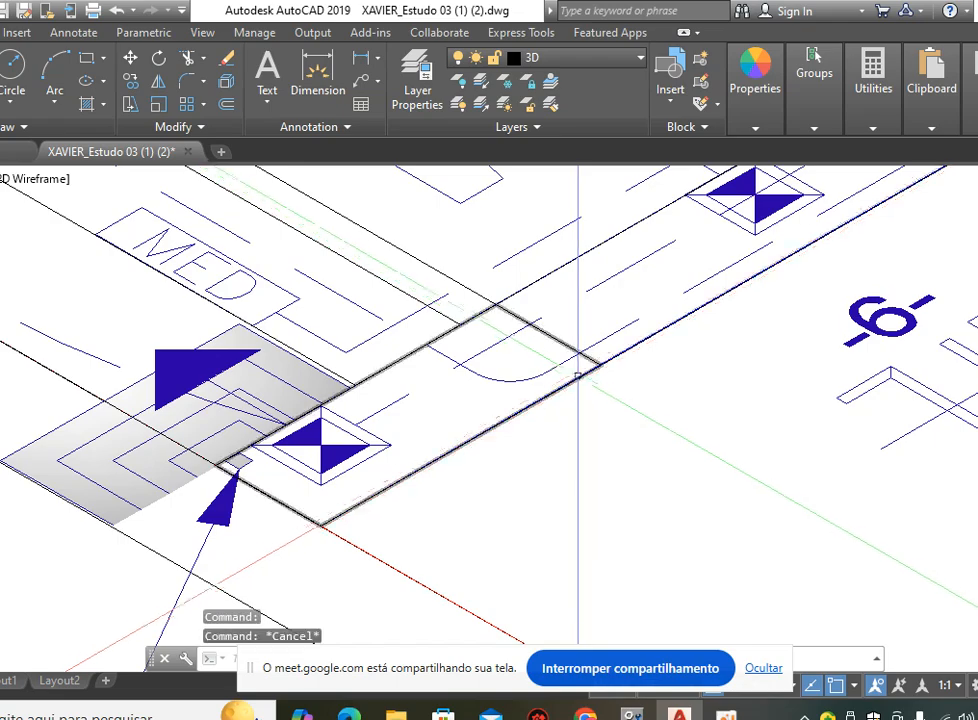
Select the corner rectangle and the long front wall rectangle, and check the side lengths at the front wall's far end.
{"action": "left_click", "coordinate": [578, 352]}
{"action": "scroll", "coordinate": [637, 401], "scroll_direction": "down", "scroll_amount": 3}
{"action": "scroll", "coordinate": [637, 401], "scroll_direction": "down", "scroll_amount": 4}
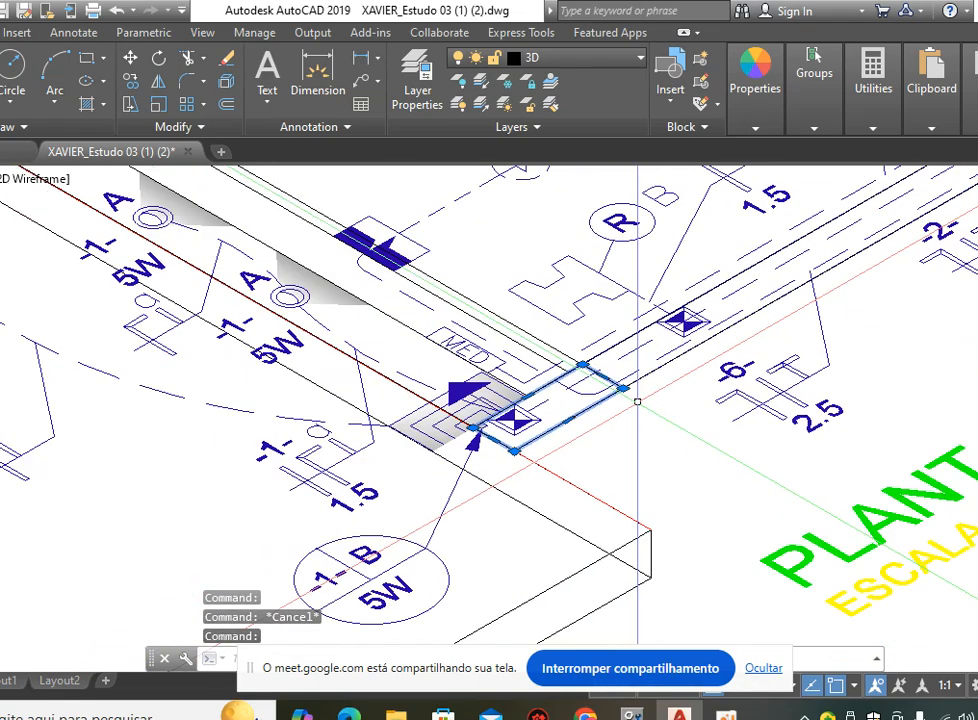
{"action": "middle_click_drag", "start_coordinate": [410, 241], "coordinate": [504, 333]}
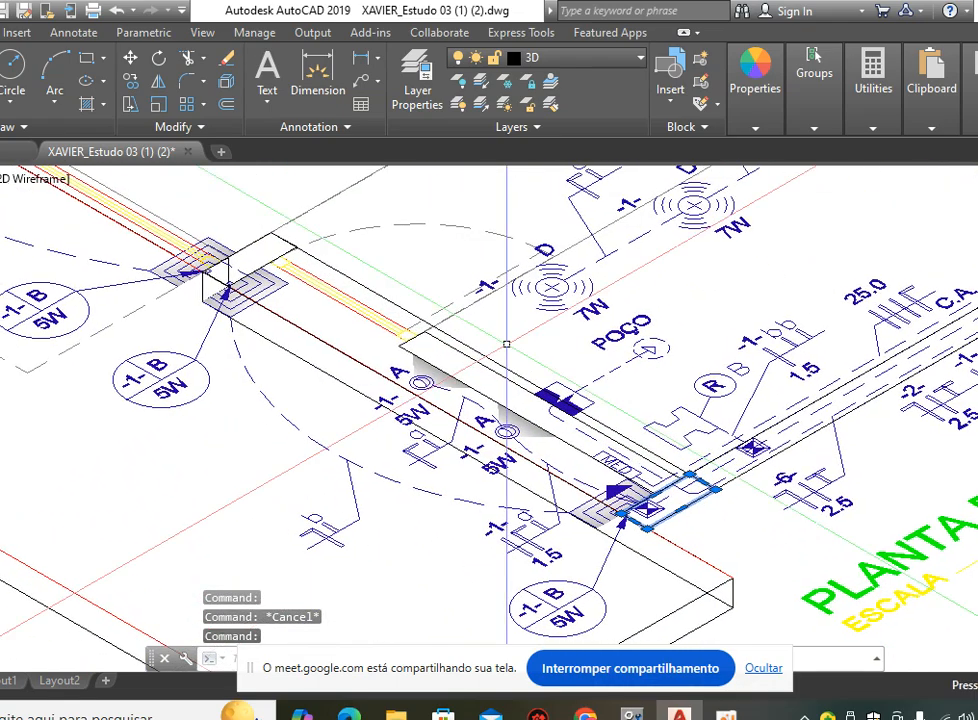
{"action": "left_click", "coordinate": [258, 237]}
{"action": "scroll", "coordinate": [262, 236], "scroll_direction": "up", "scroll_amount": 2}
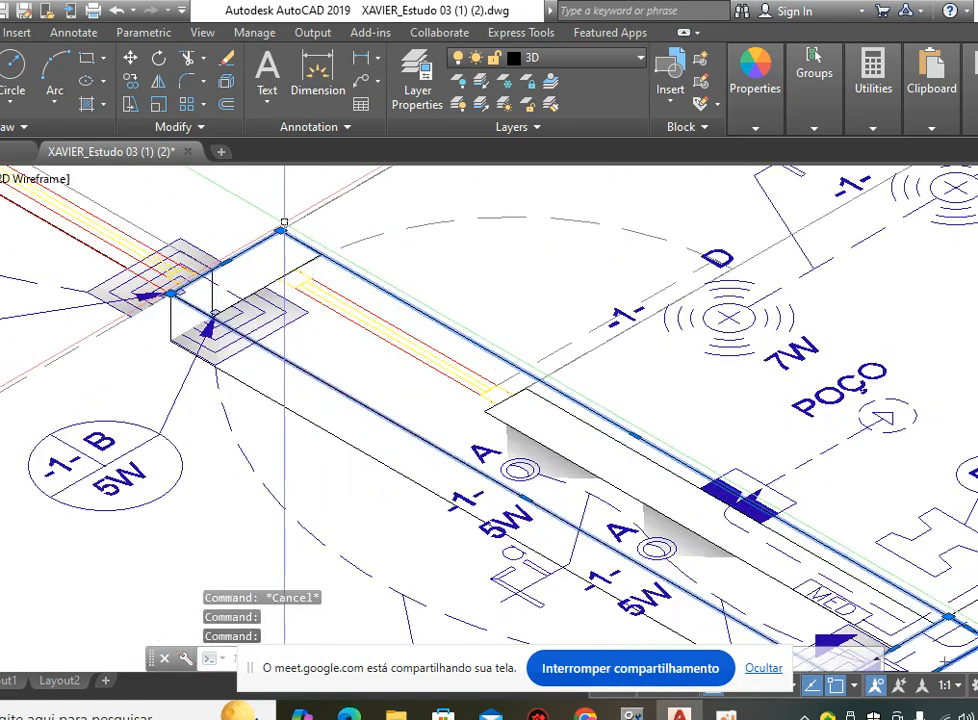
{"action": "mouse_move", "coordinate": [282, 234]}
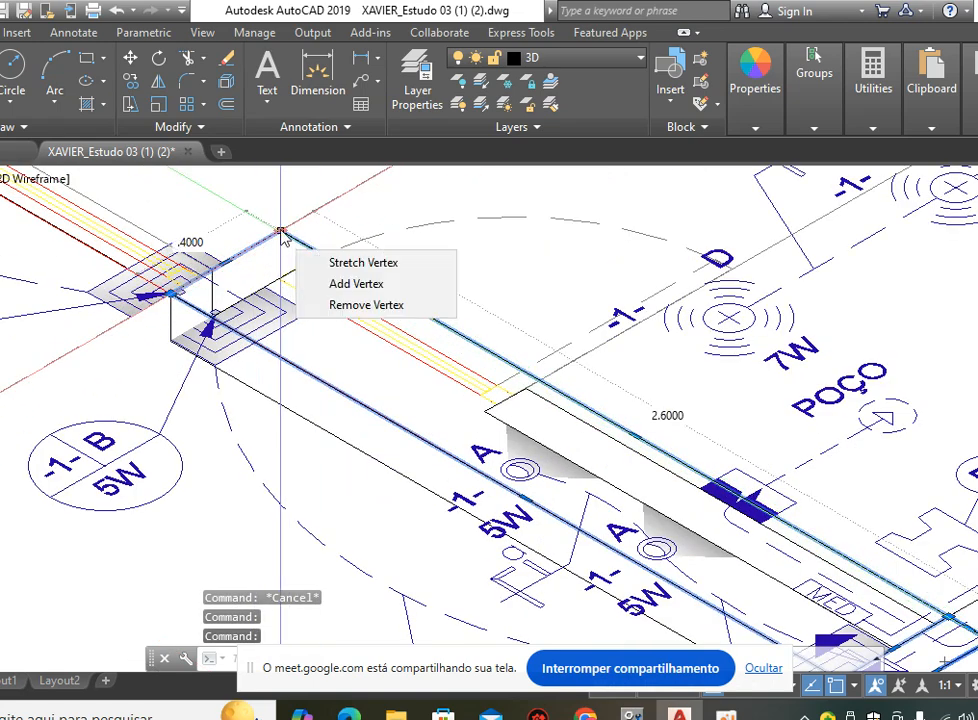
{"action": "scroll", "coordinate": [360, 247], "scroll_direction": "down", "scroll_amount": 2}
{"action": "key", "text": "Escape"}
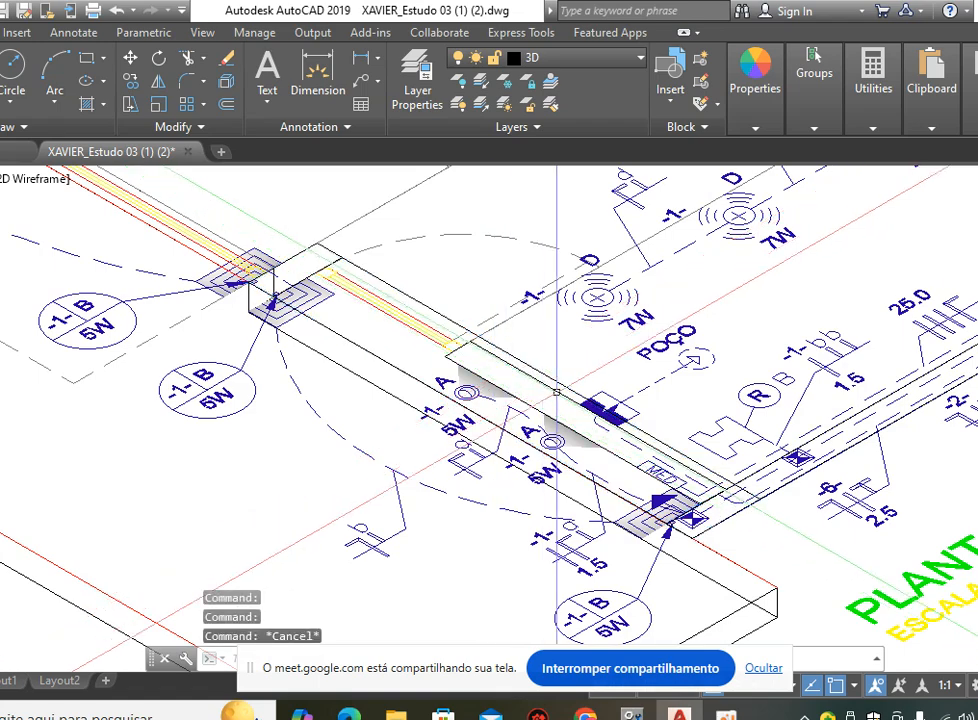
{"action": "key", "text": "Escape"}
Delete the small corner rectangle beside the MED box.
{"action": "scroll", "coordinate": [718, 515], "scroll_direction": "up", "scroll_amount": 4}
{"action": "left_click", "coordinate": [720, 519]}
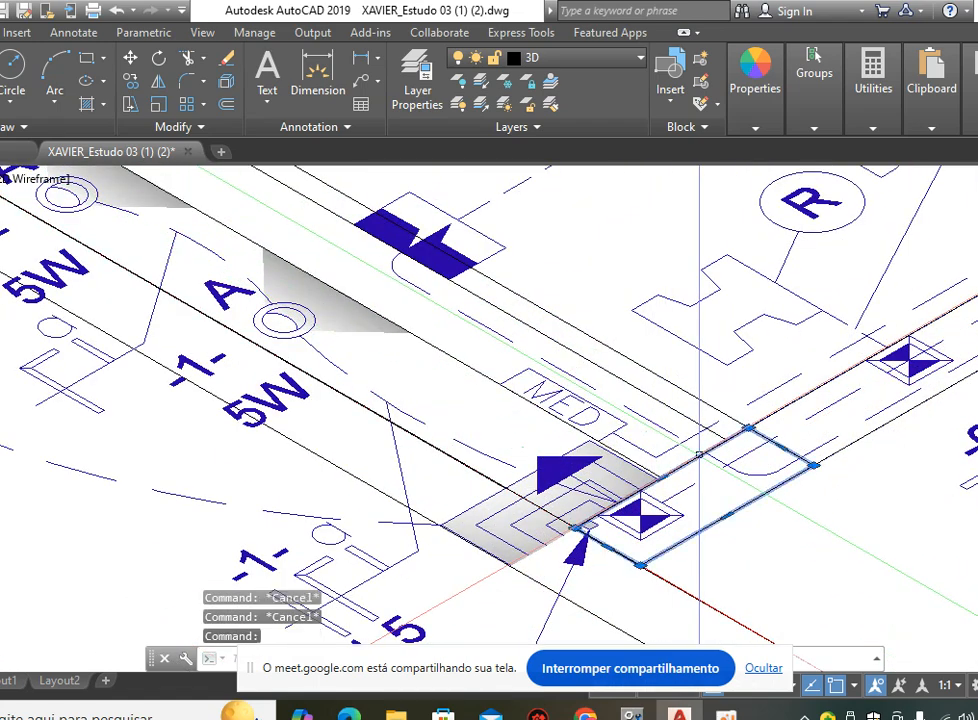
{"action": "key", "text": "Delete"}
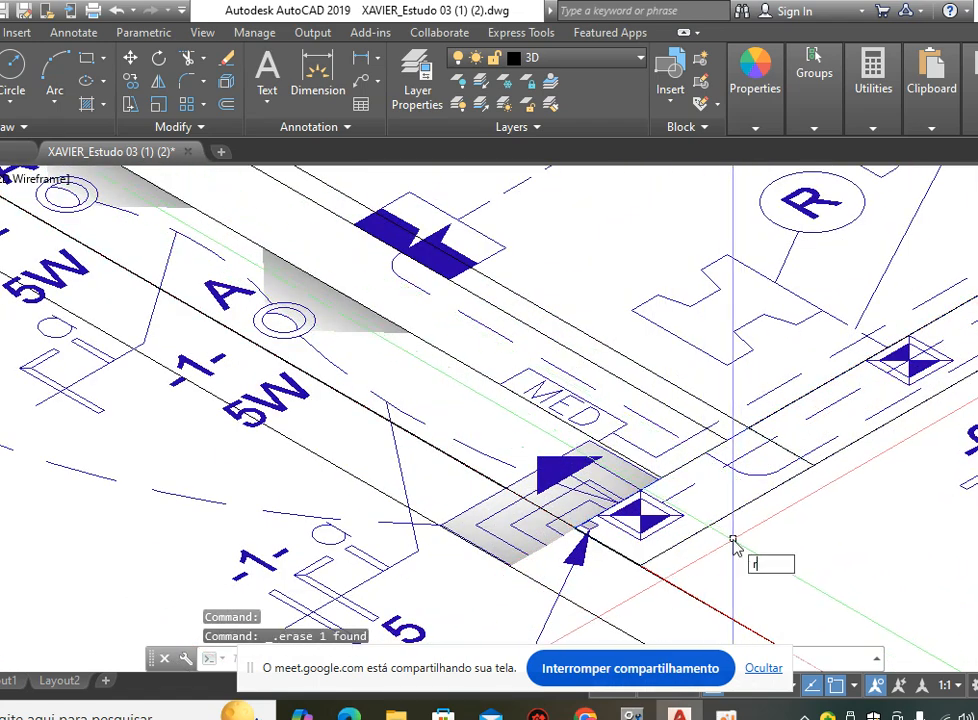
Draw a 0.40 by 0.15 rectangle closing the wall corner beside the MED box, snapping to the existing wall corners.
{"action": "key", "text": "Return"}
{"action": "mouse_move", "coordinate": [779, 452]}
{"action": "middle_mouse_down"}
{"action": "mouse_move", "coordinate": [744, 397]}
{"action": "mouse_move", "coordinate": [682, 350]}
{"action": "middle_mouse_up"}
{"action": "scroll", "coordinate": [685, 350], "scroll_direction": "up", "scroll_amount": 2}
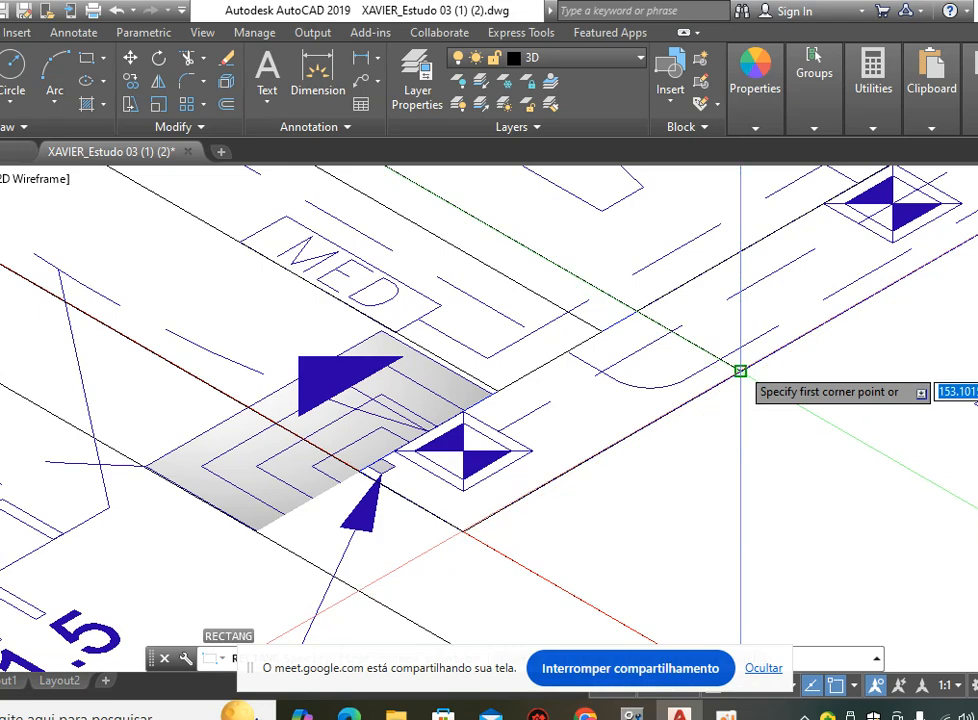
{"action": "left_click", "coordinate": [740, 371]}
{"action": "scroll", "coordinate": [395, 462], "scroll_direction": "up", "scroll_amount": 4}
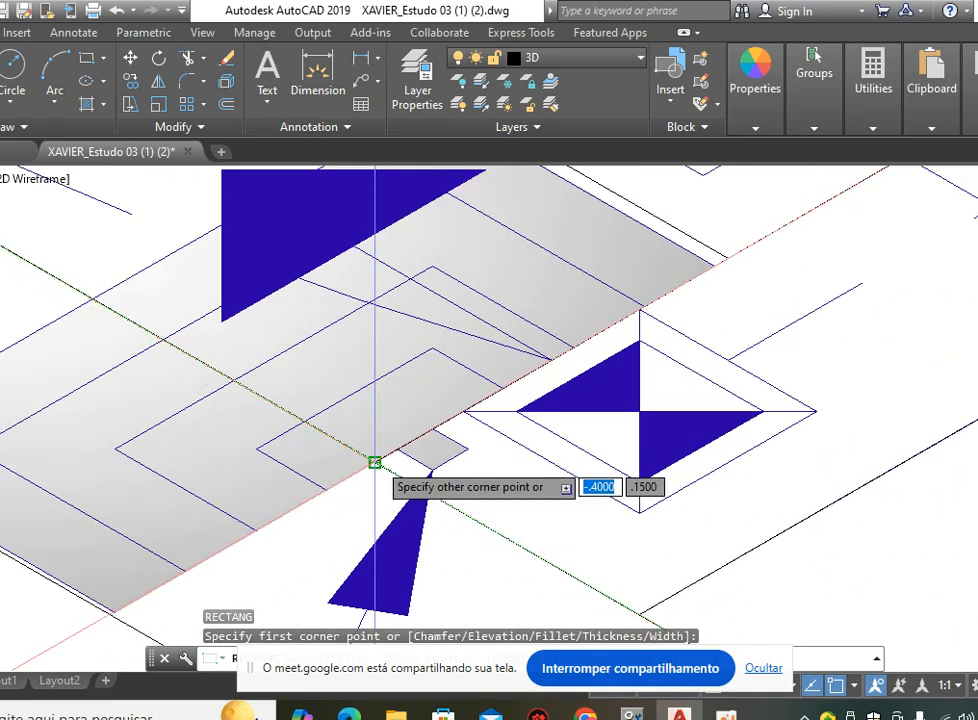
{"action": "left_click", "coordinate": [374, 462]}
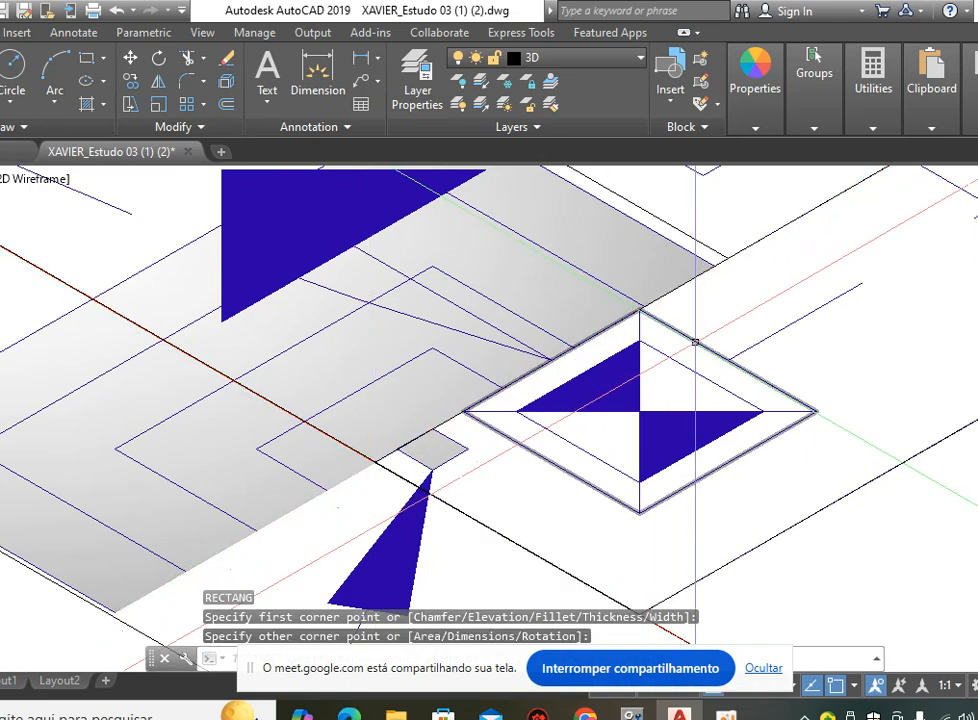
Select the outer vertical wall line in the FACHADA FRONTAL elevation and check the wall's height between its endpoints.
{"action": "scroll", "coordinate": [749, 366], "scroll_direction": "down", "scroll_amount": 5}
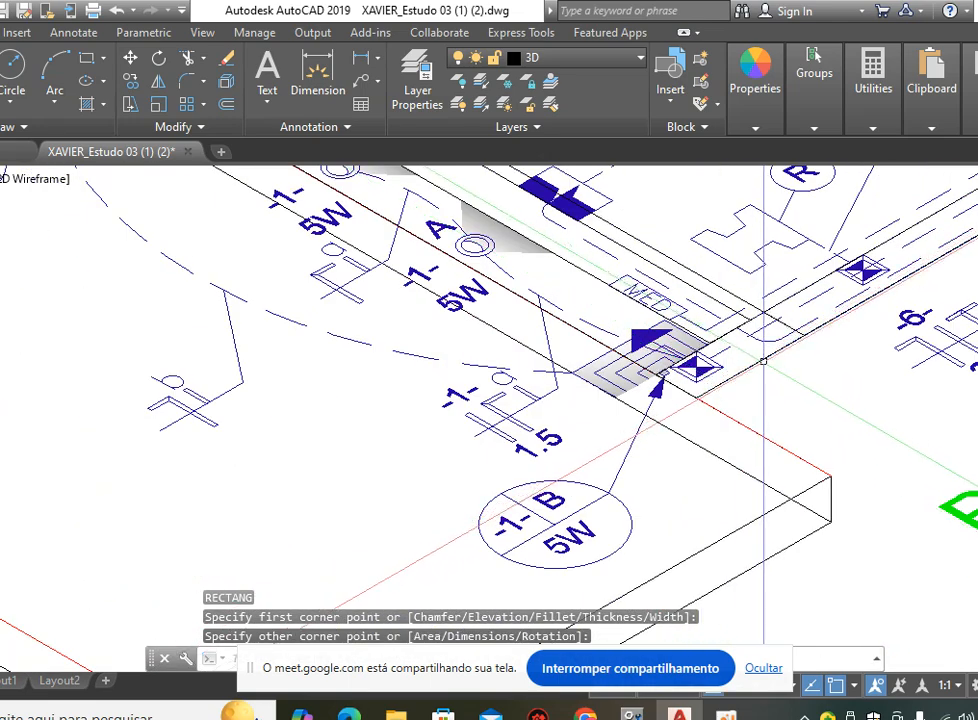
{"action": "scroll", "coordinate": [760, 366], "scroll_direction": "down", "scroll_amount": 4}
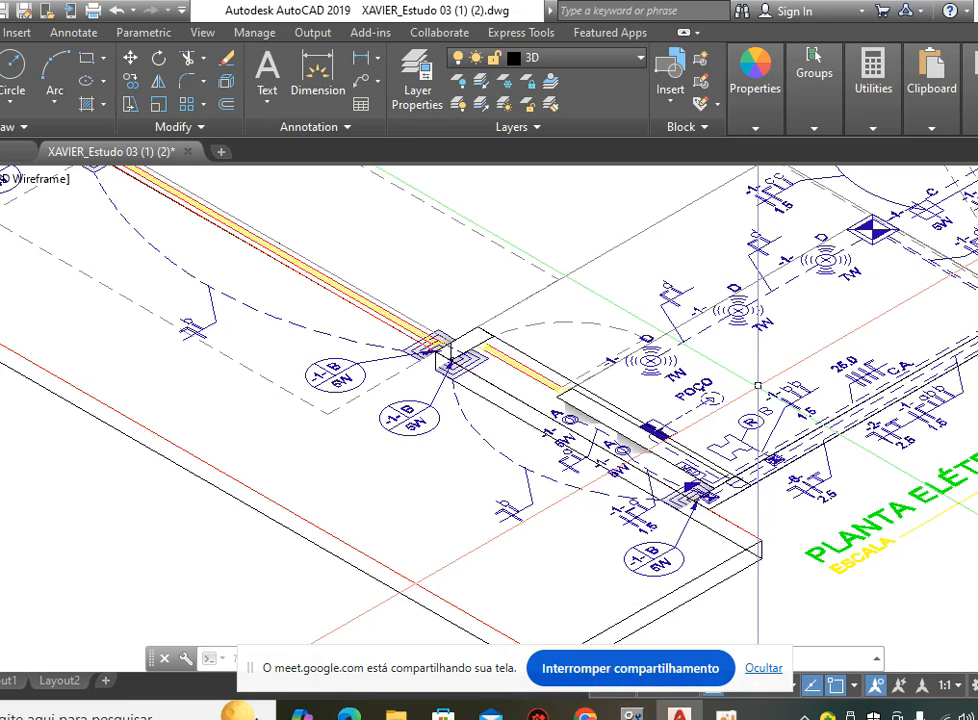
{"action": "mouse_move", "coordinate": [384, 227]}
{"action": "middle_mouse_down"}
{"action": "mouse_move", "coordinate": [496, 323]}
{"action": "mouse_move", "coordinate": [421, 288]}
{"action": "mouse_move", "coordinate": [535, 384]}
{"action": "middle_mouse_up"}
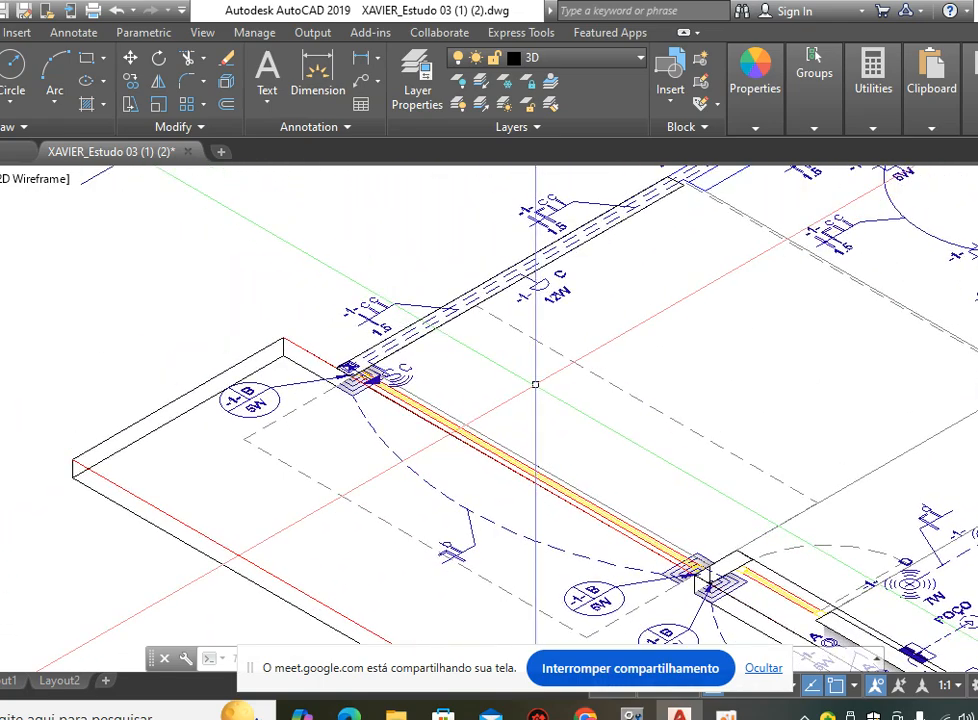
{"action": "mouse_move", "coordinate": [658, 292]}
{"action": "middle_mouse_down"}
{"action": "mouse_move", "coordinate": [655, 284]}
{"action": "mouse_move", "coordinate": [629, 337]}
{"action": "middle_mouse_up"}
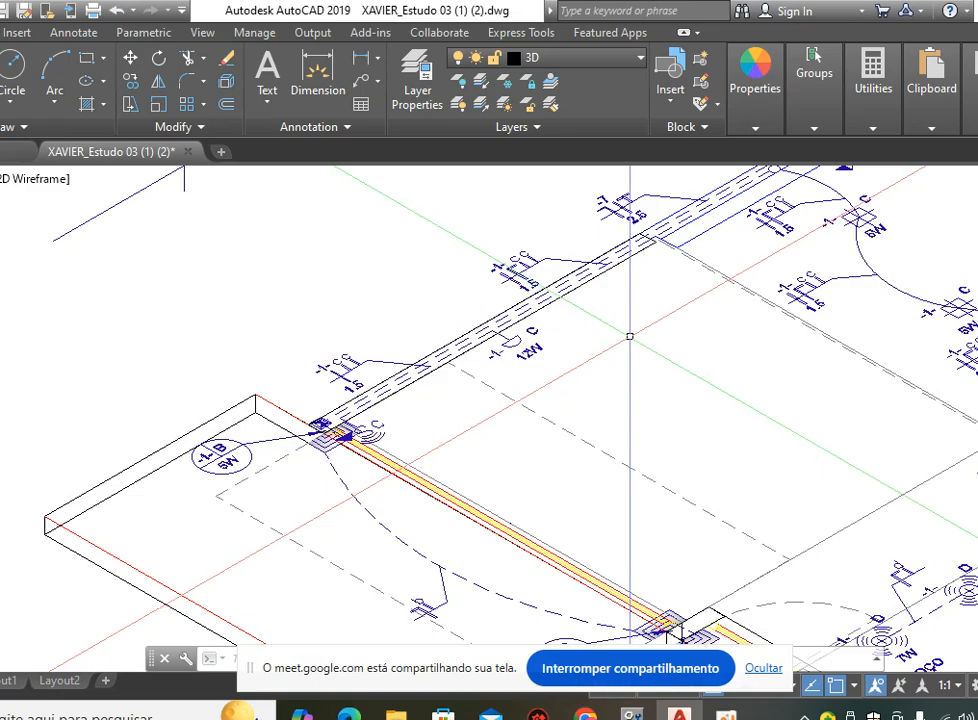
{"action": "scroll", "coordinate": [629, 336], "scroll_direction": "down", "scroll_amount": 5}
{"action": "scroll", "coordinate": [300, 500], "scroll_direction": "up", "scroll_amount": 8}
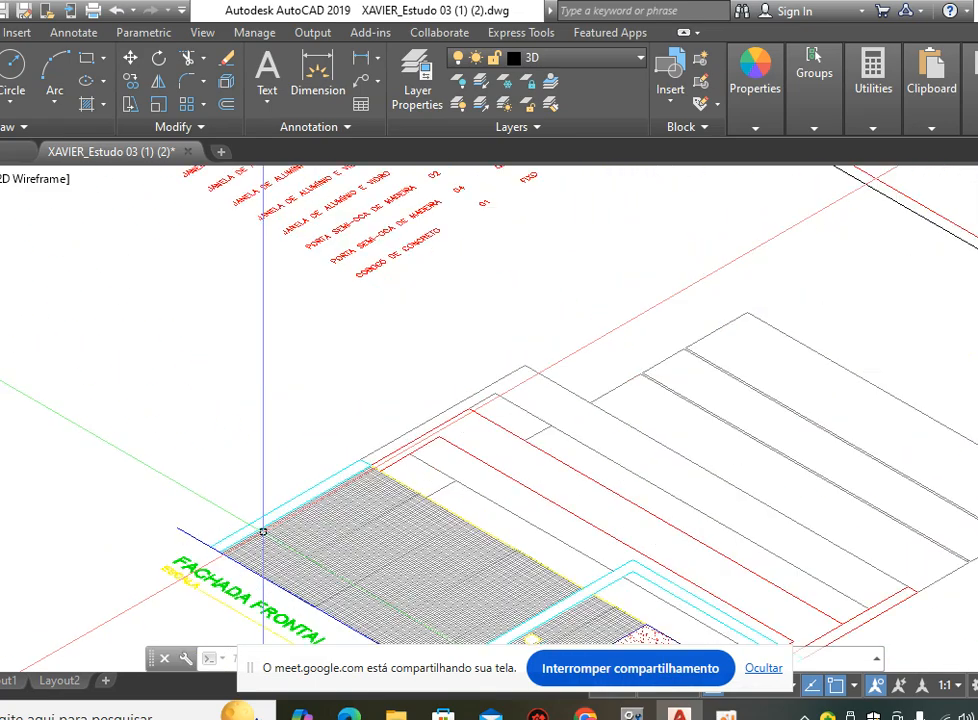
{"action": "middle_click_drag", "start_coordinate": [289, 507], "coordinate": [400, 382]}
{"action": "left_click", "coordinate": [502, 321]}
{"action": "left_click", "coordinate": [616, 256]}
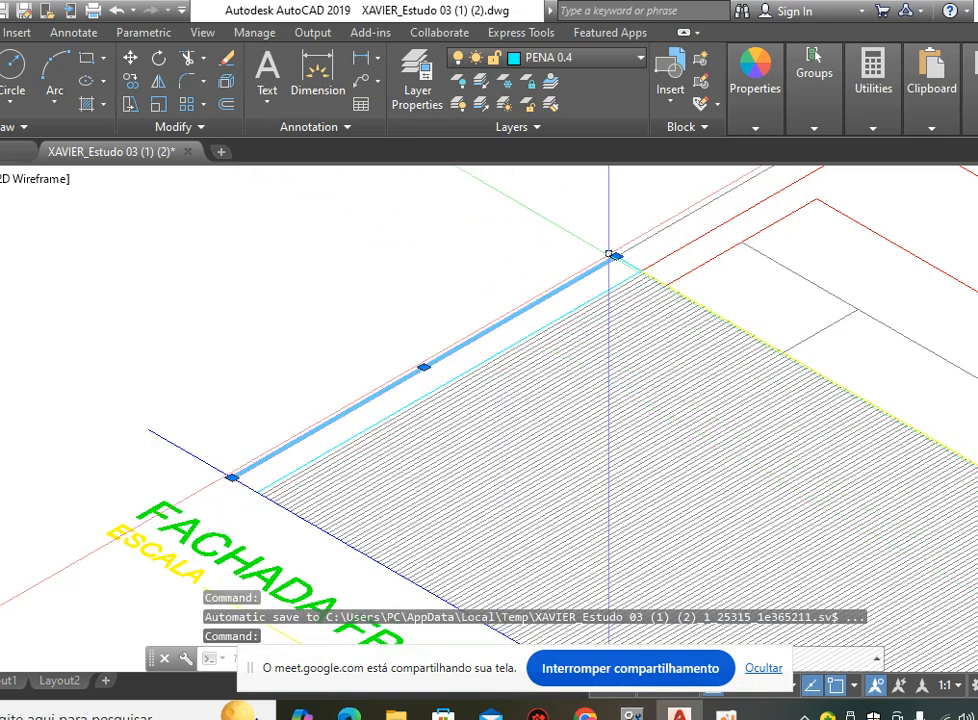
{"action": "mouse_move", "coordinate": [616, 257]}
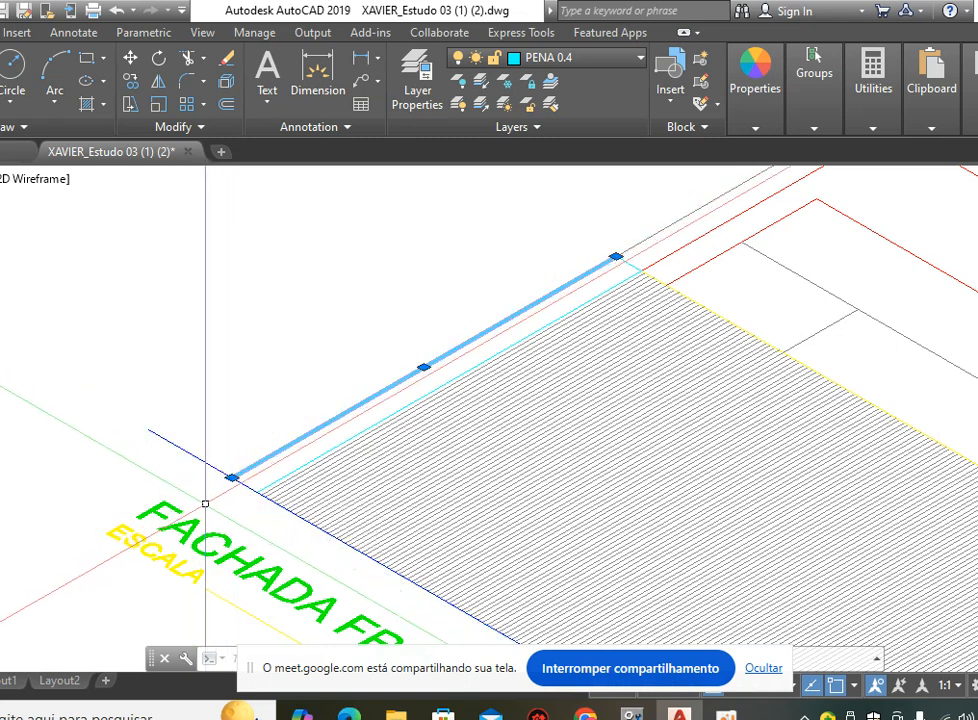
{"action": "left_click", "coordinate": [231, 478]}
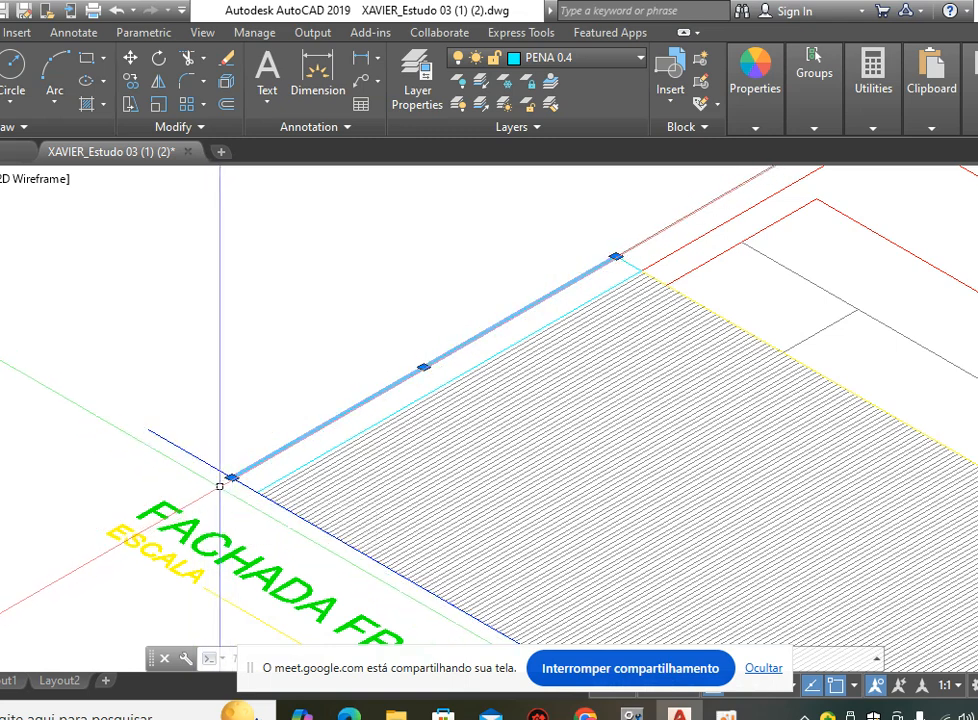
{"action": "left_click", "coordinate": [232, 478]}
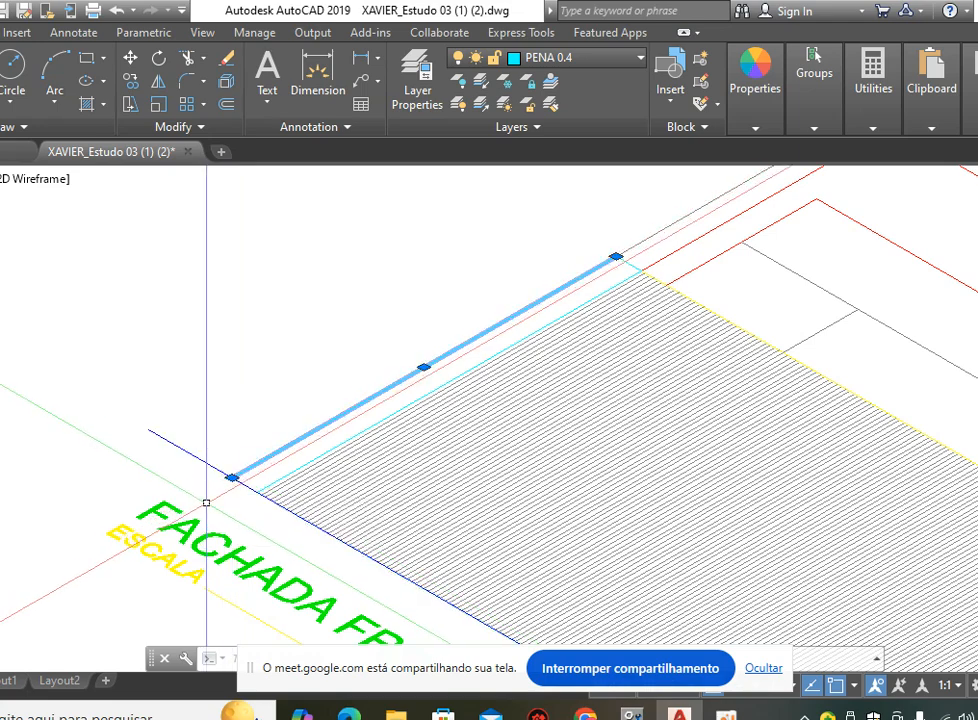
{"action": "scroll", "coordinate": [206, 502], "scroll_direction": "down", "scroll_amount": 8}
{"action": "scroll", "coordinate": [543, 307], "scroll_direction": "up", "scroll_amount": 6}
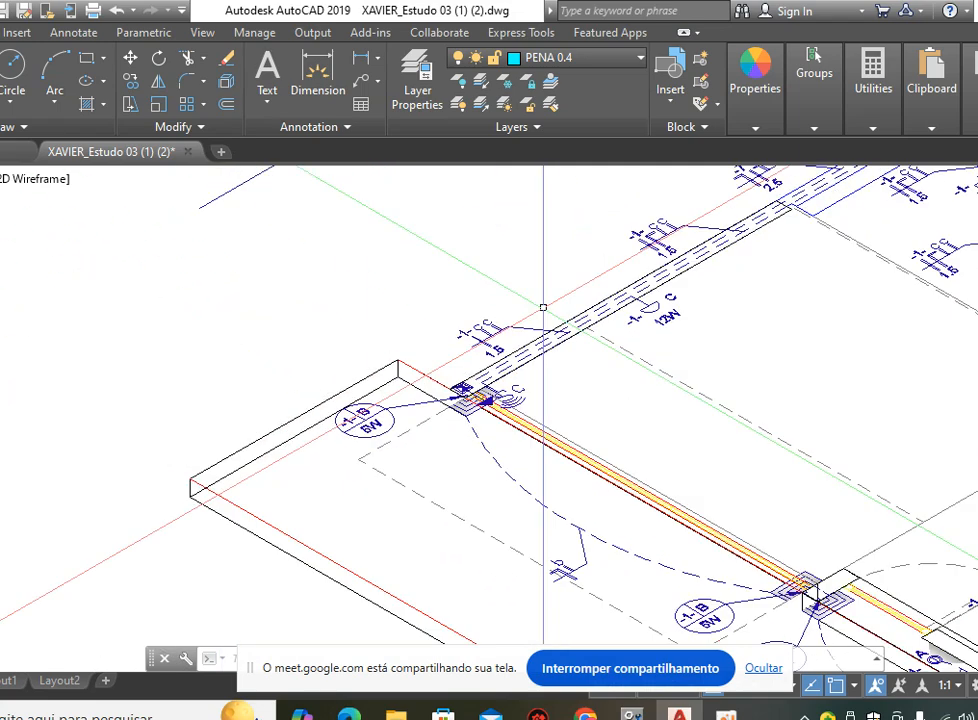
{"action": "key", "text": "Escape"}
{"action": "key", "text": "Escape"}
{"action": "key", "text": "Escape"}
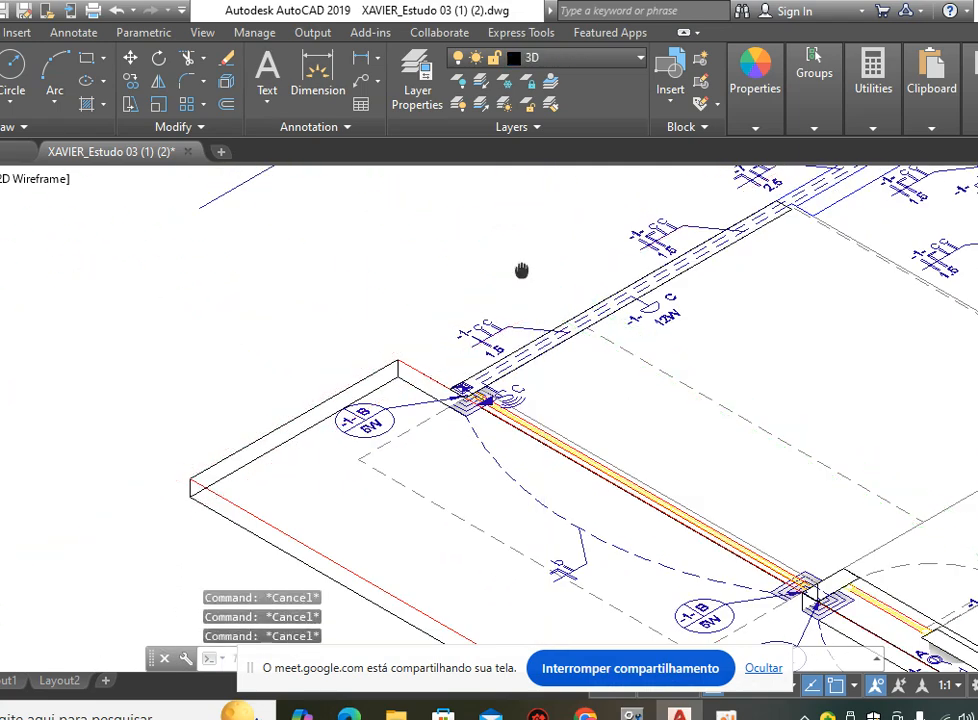
Extrude the side wall rectangle at the far end of the front opening to a height of 2.45.
{"action": "middle_click_drag", "start_coordinate": [521, 271], "coordinate": [447, 292]}
{"action": "type", "text": "xt"}
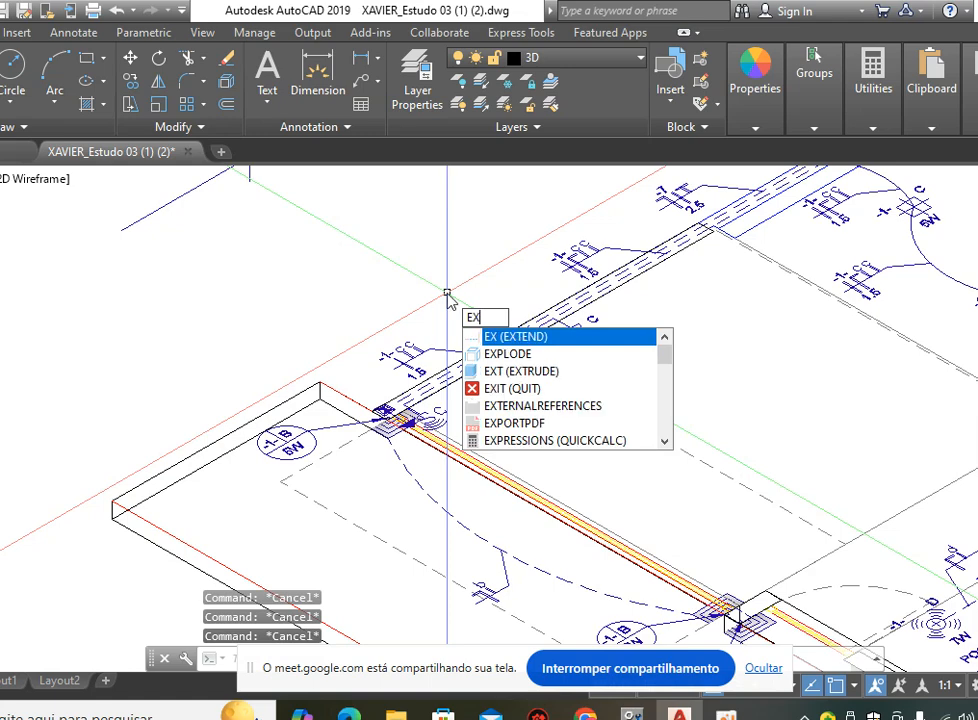
{"action": "key", "text": "Return"}
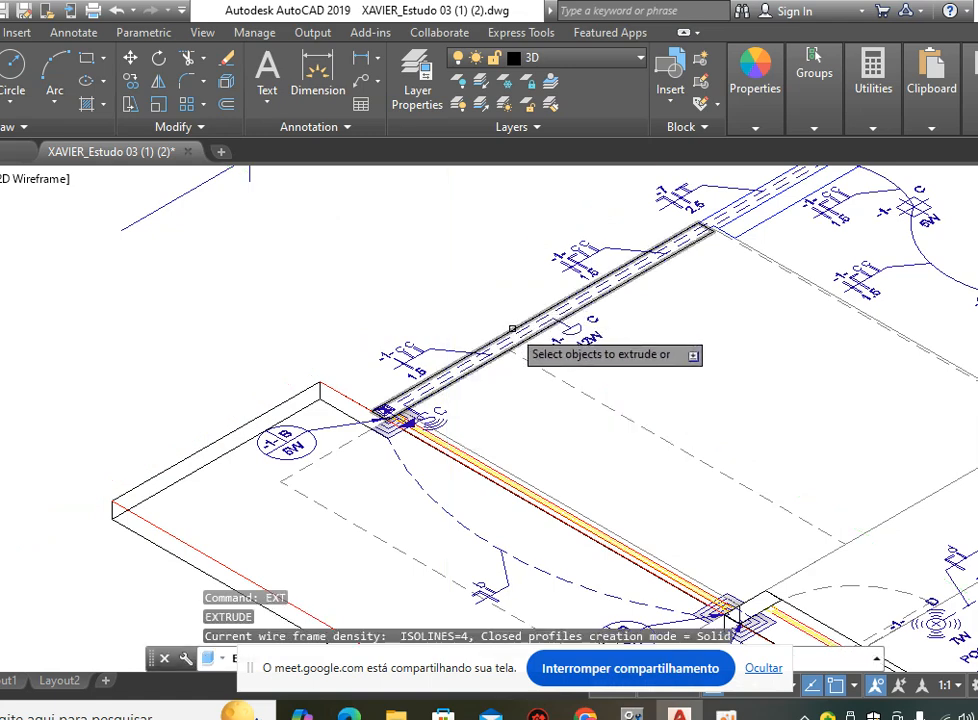
{"action": "left_click", "coordinate": [512, 328]}
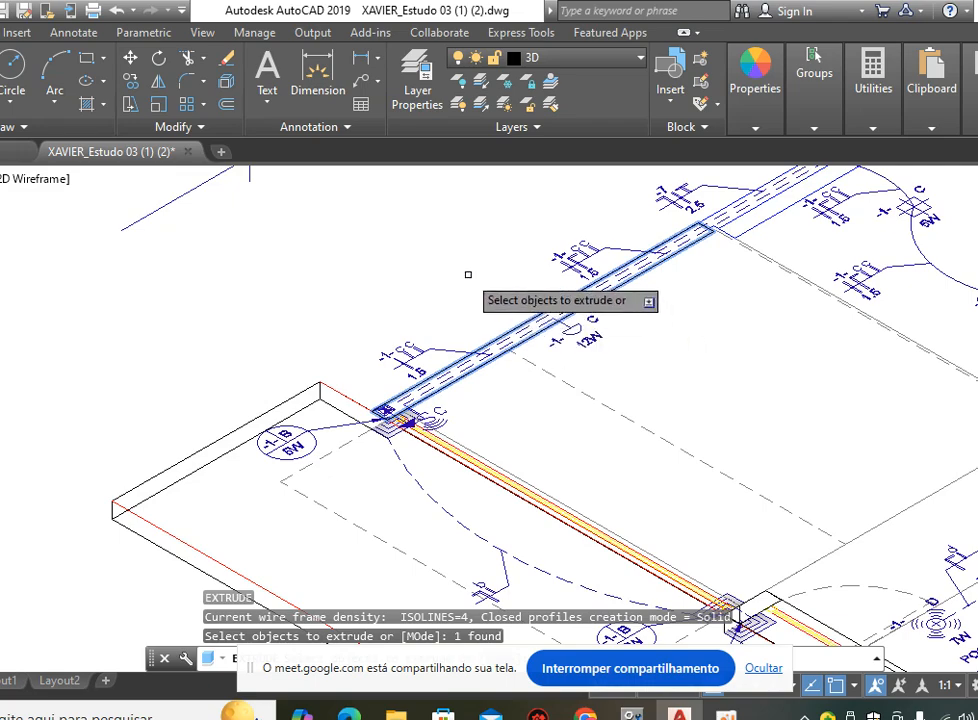
{"action": "key", "text": "Return"}
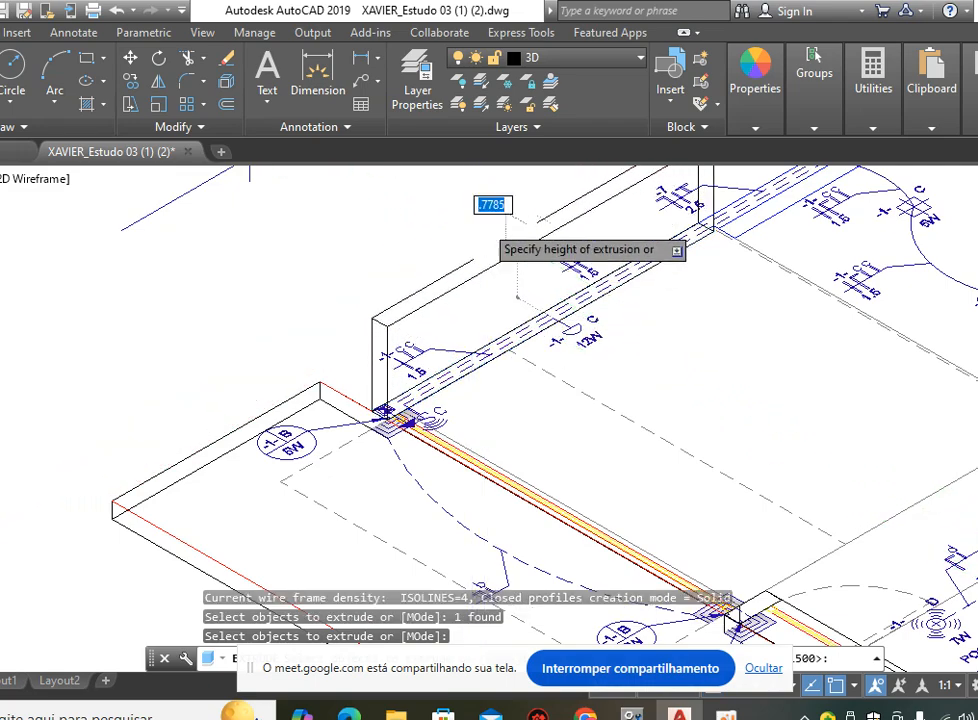
{"action": "scroll", "coordinate": [484, 262], "scroll_direction": "down", "scroll_amount": 2}
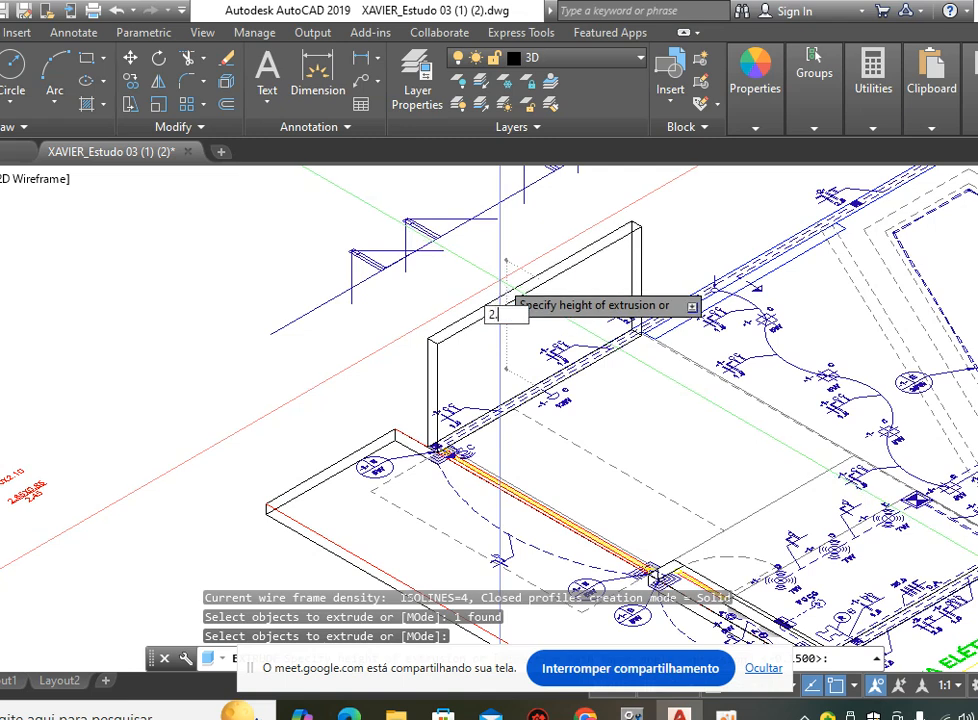
{"action": "type", "text": "2.45"}
{"action": "key", "text": "Return"}
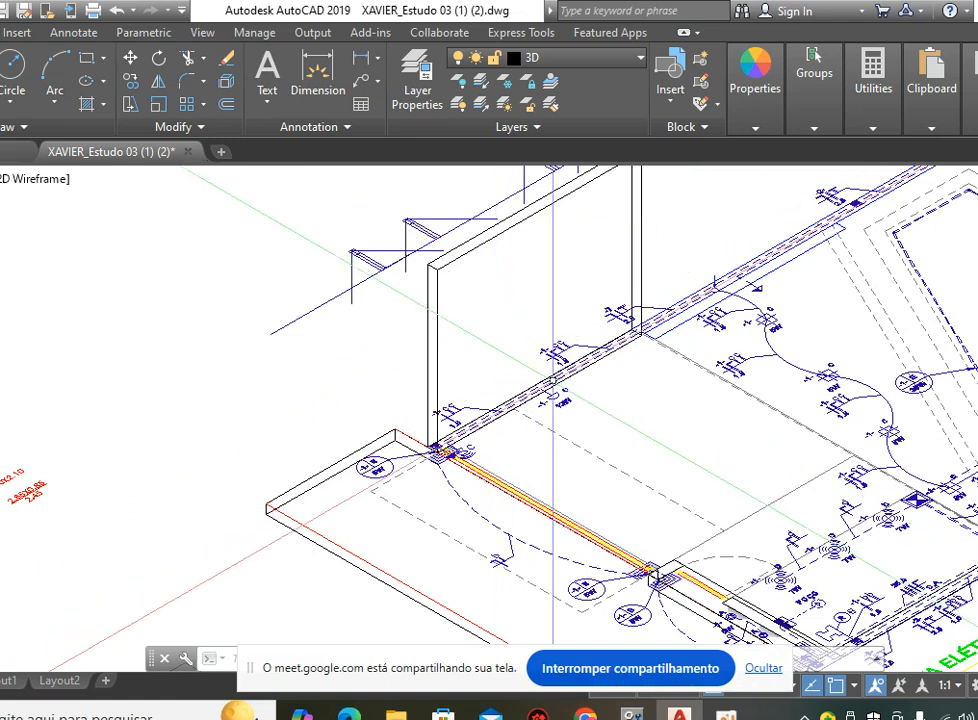
Select the extruded side wall and the base solid, and examine how they meet at the corner.
{"action": "middle_click_drag", "start_coordinate": [607, 419], "coordinate": [509, 388]}
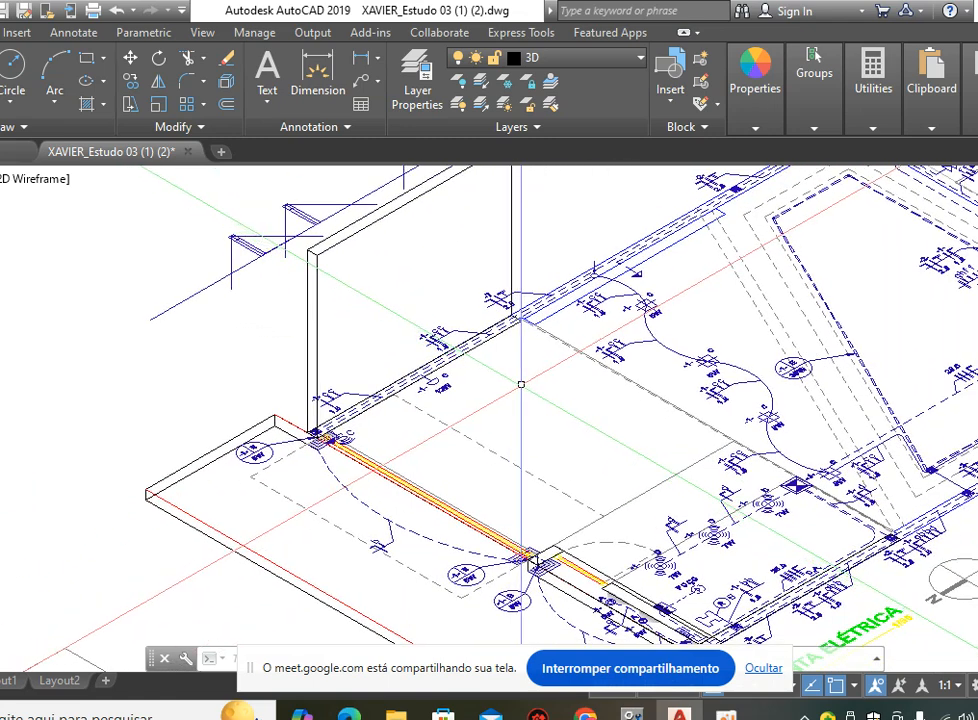
{"action": "mouse_move", "coordinate": [378, 276]}
{"action": "middle_mouse_down"}
{"action": "mouse_move", "coordinate": [478, 283]}
{"action": "mouse_move", "coordinate": [558, 318]}
{"action": "middle_mouse_up"}
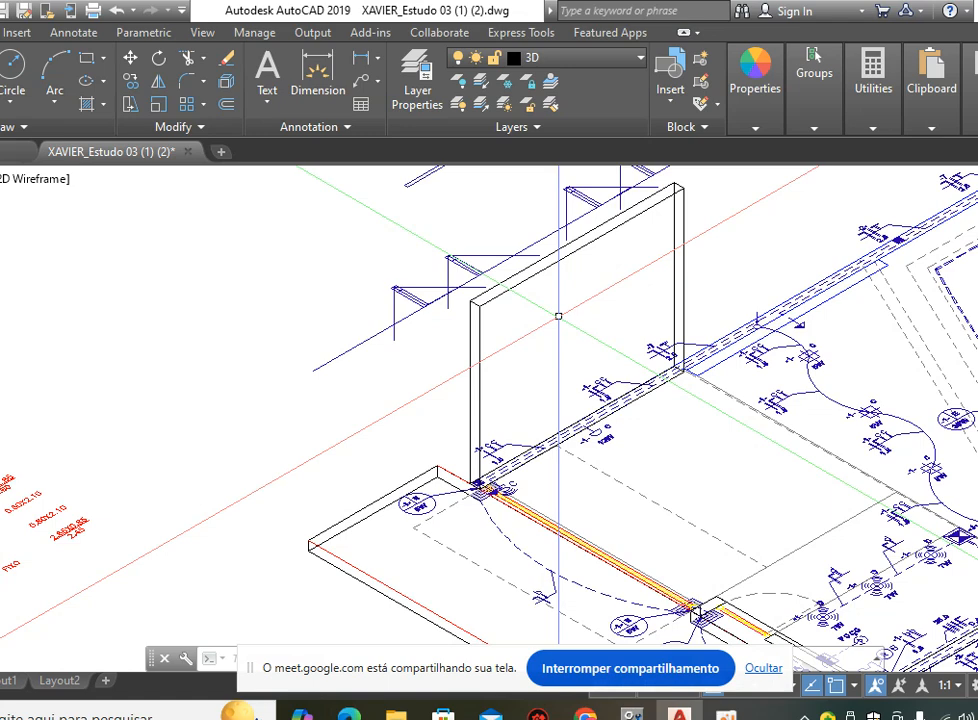
{"action": "scroll", "coordinate": [476, 418], "scroll_direction": "up", "scroll_amount": 3}
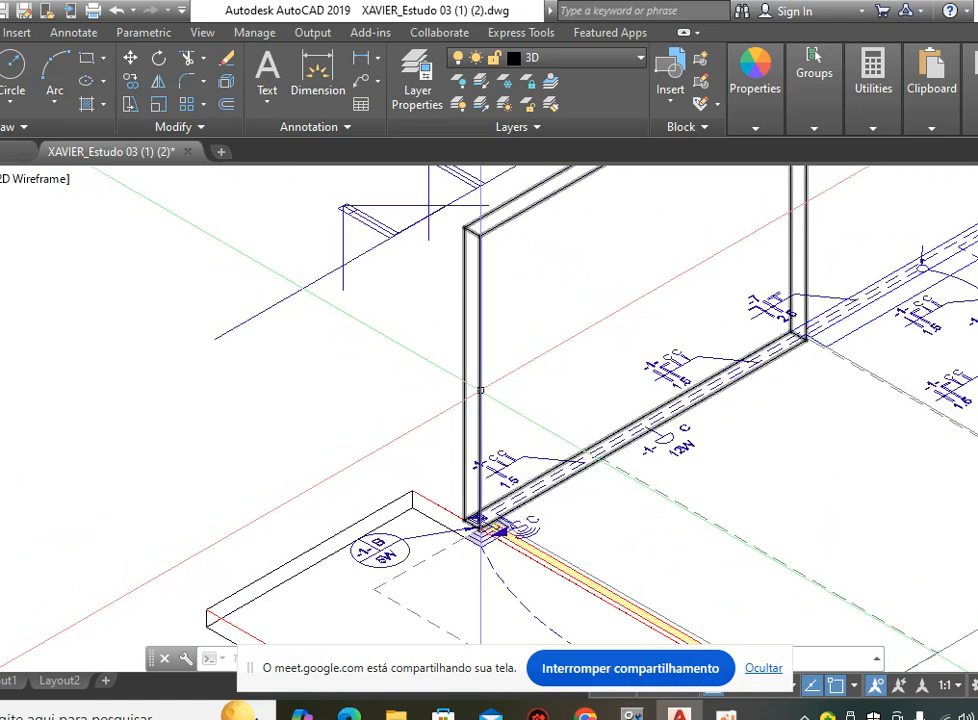
{"action": "scroll", "coordinate": [482, 490], "scroll_direction": "up", "scroll_amount": 5}
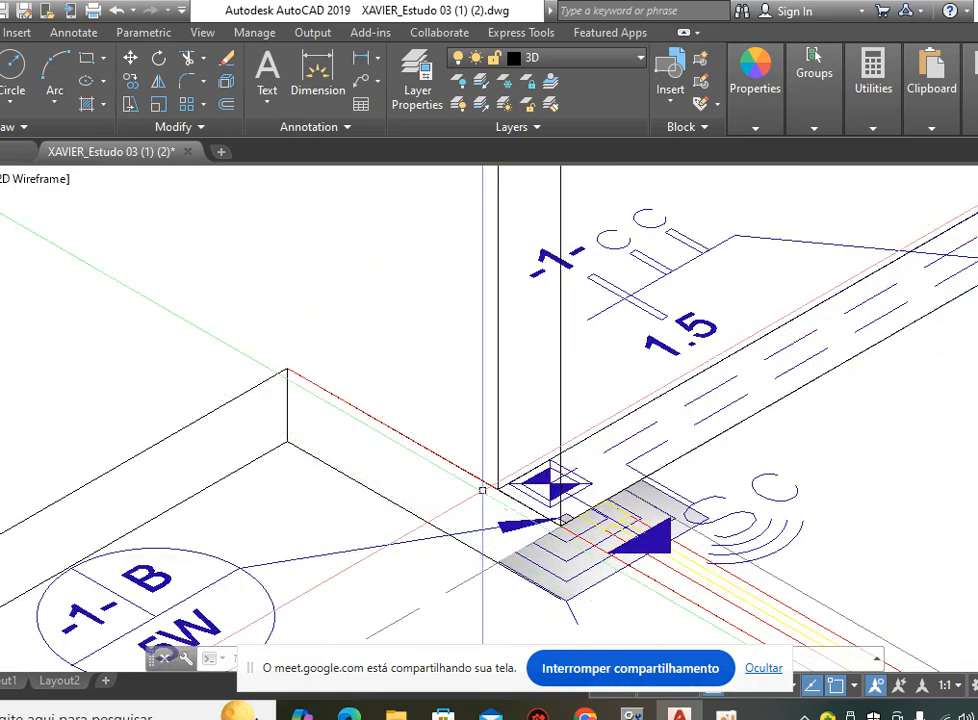
{"action": "left_click", "coordinate": [496, 464]}
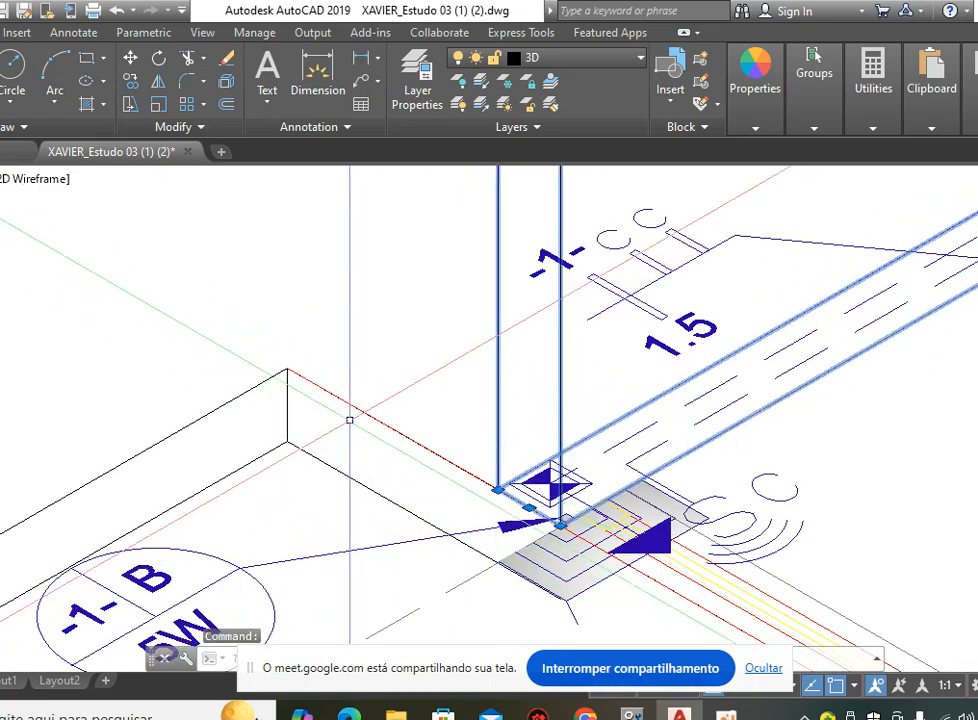
{"action": "left_click", "coordinate": [294, 386]}
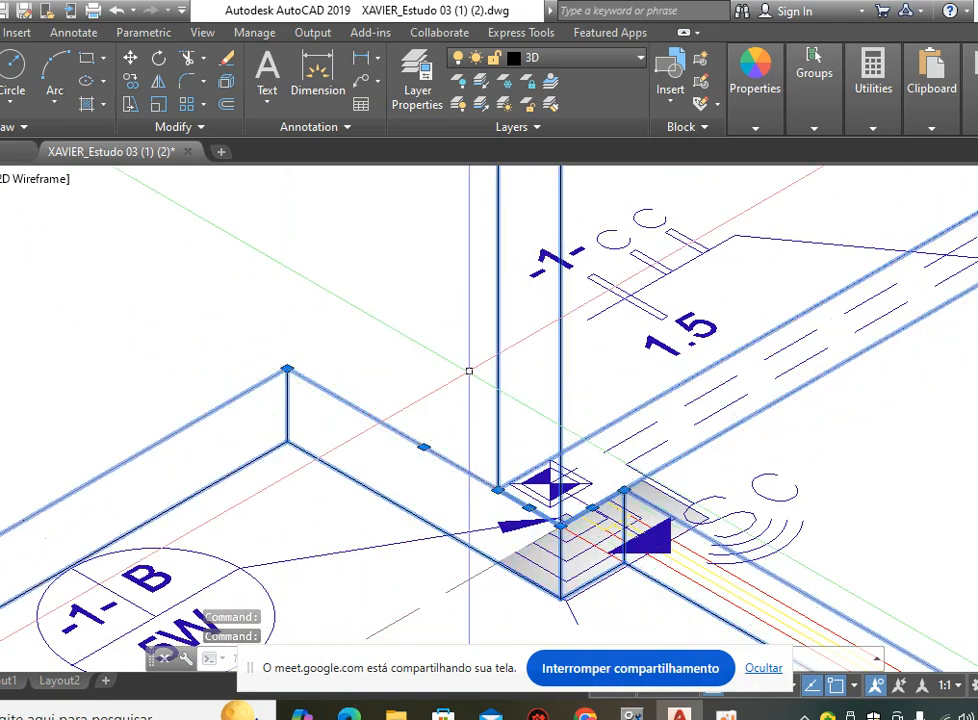
{"action": "key", "text": "Escape"}
{"action": "key", "text": "Escape"}
Move the extruded side wall straight down 0.15 along the Z axis.
{"action": "scroll", "coordinate": [469, 370], "scroll_direction": "down", "scroll_amount": 4}
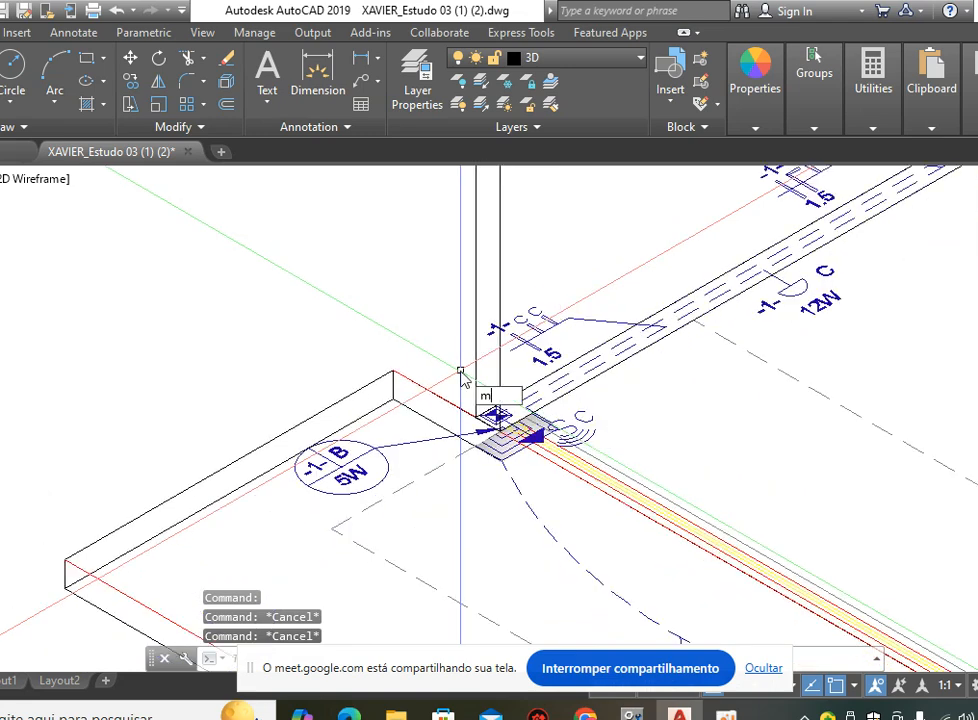
{"action": "type", "text": "m"}
{"action": "key", "text": "Return"}
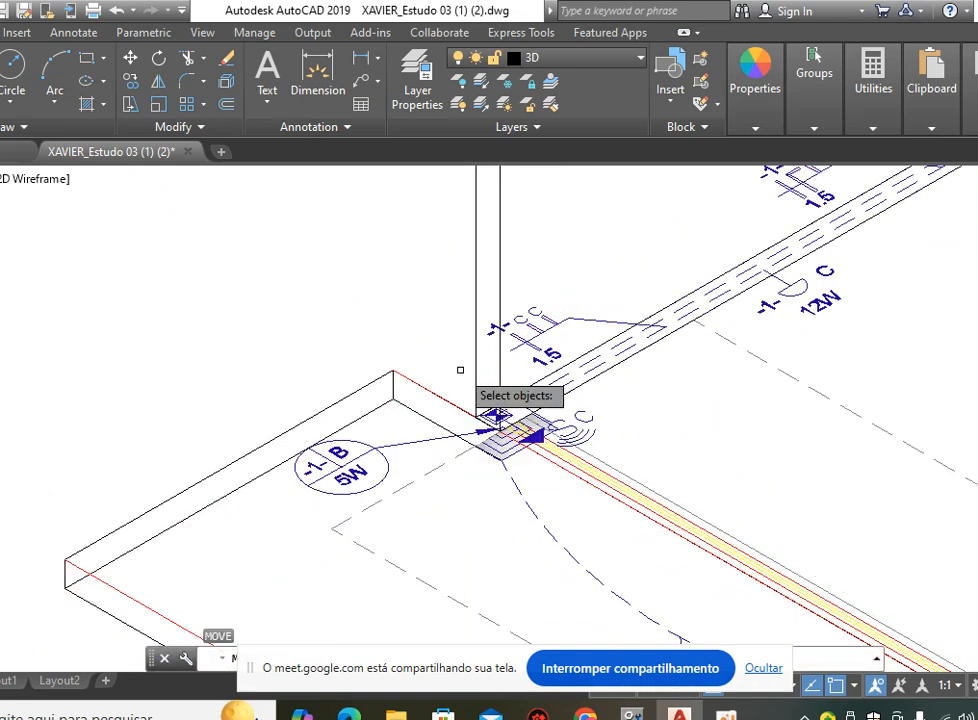
{"action": "left_click", "coordinate": [474, 215]}
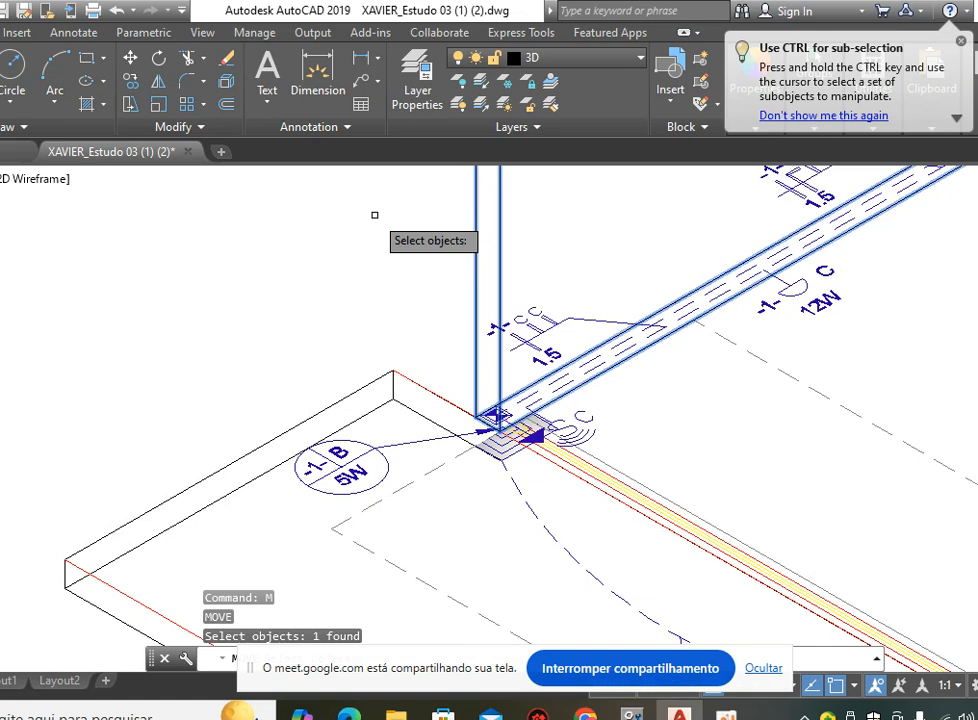
{"action": "key", "text": "Return"}
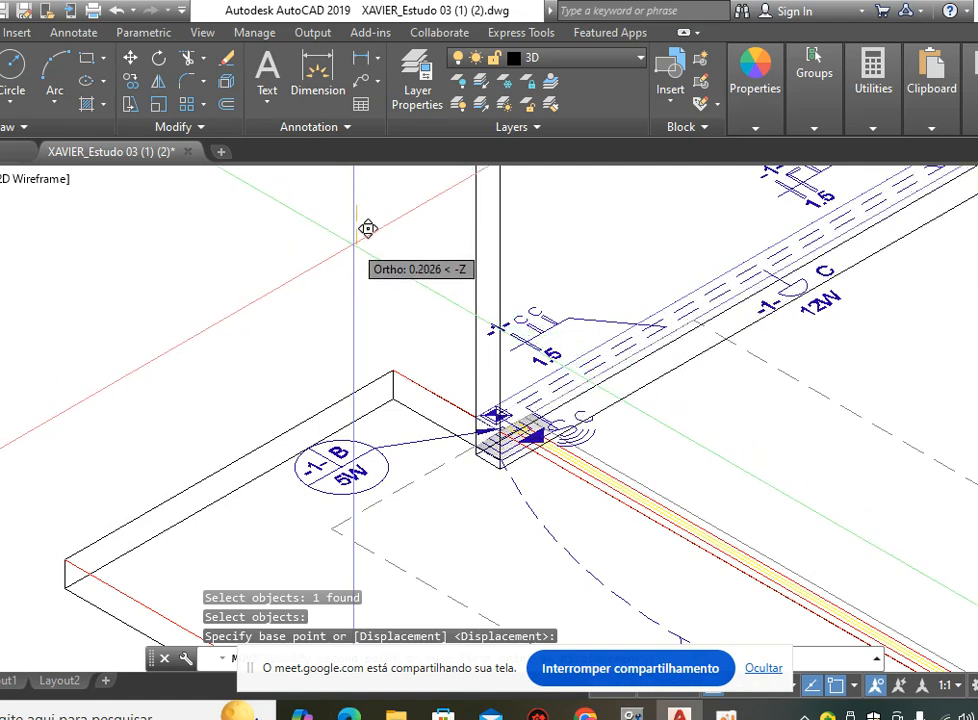
{"action": "type", "text": ".15"}
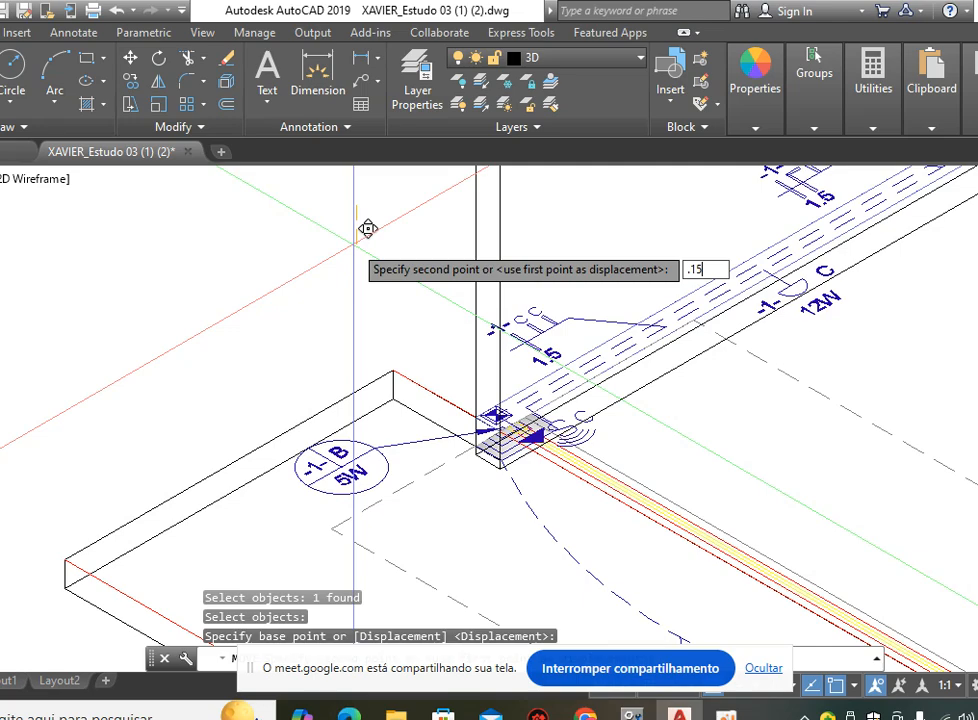
{"action": "key", "text": "Return"}
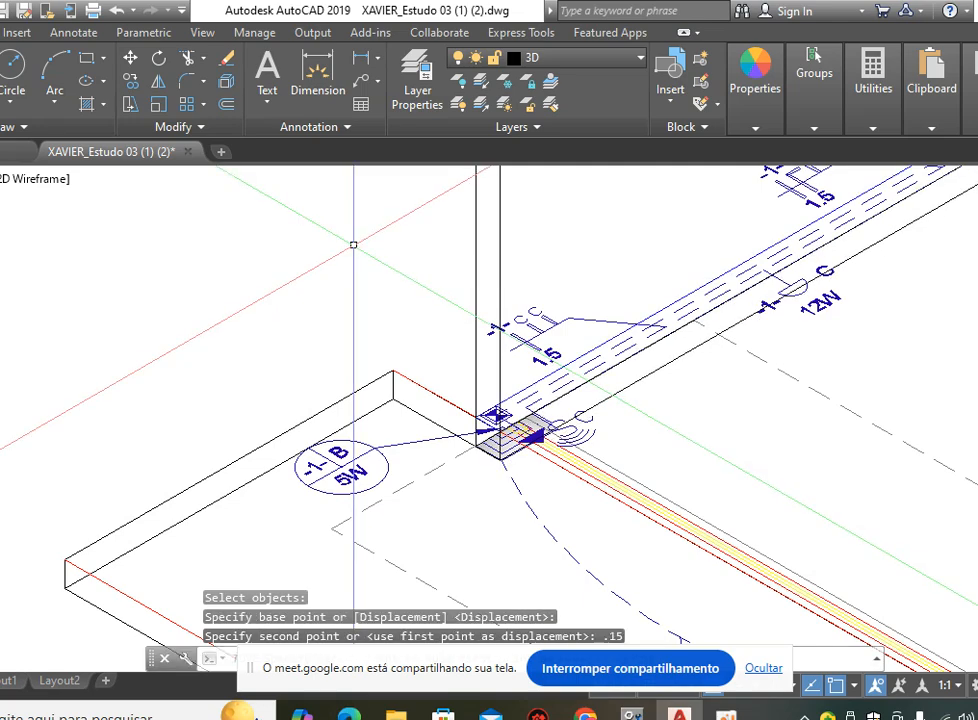
{"action": "scroll", "coordinate": [480, 432], "scroll_direction": "down", "scroll_amount": 4}
{"action": "scroll", "coordinate": [474, 332], "scroll_direction": "up", "scroll_amount": 3}
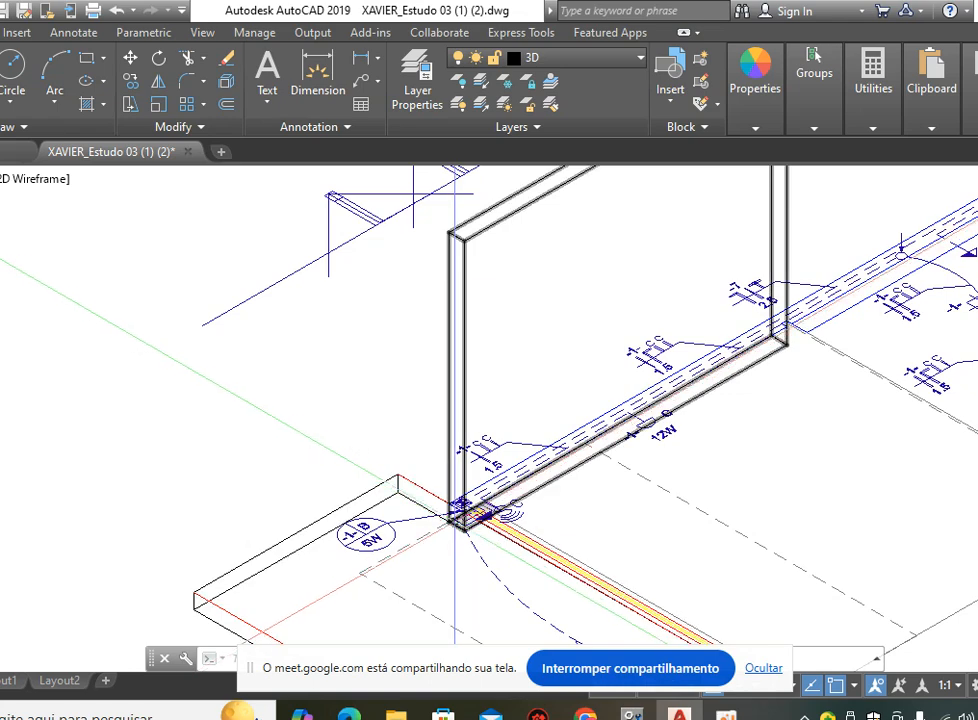
{"action": "middle_click_drag", "start_coordinate": [563, 360], "coordinate": [455, 440]}
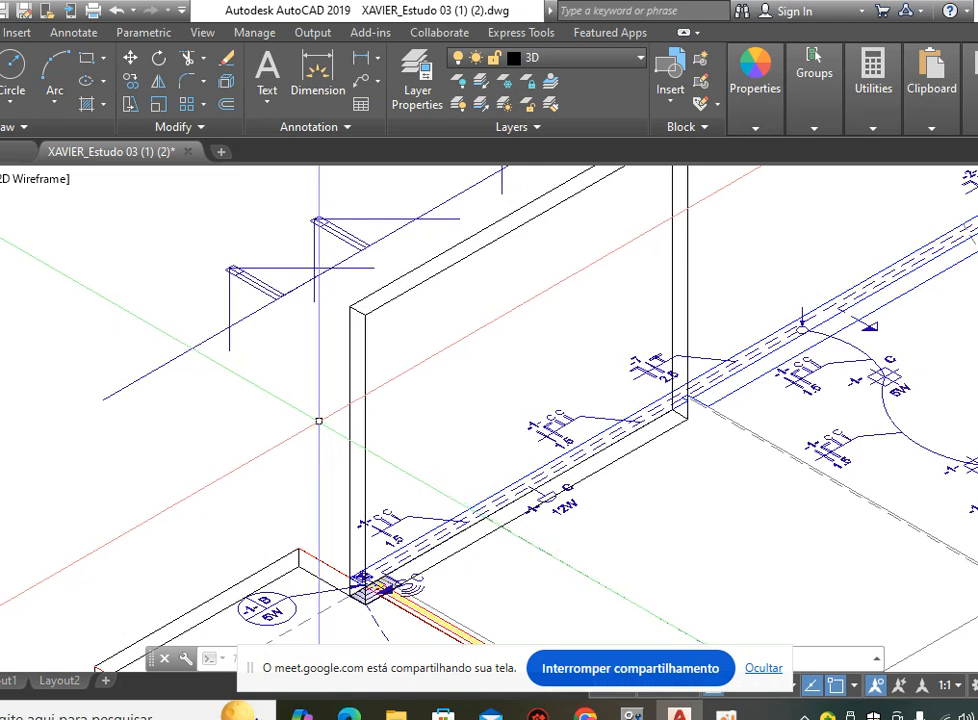
{"action": "scroll", "coordinate": [300, 385], "scroll_direction": "down", "scroll_amount": 3}
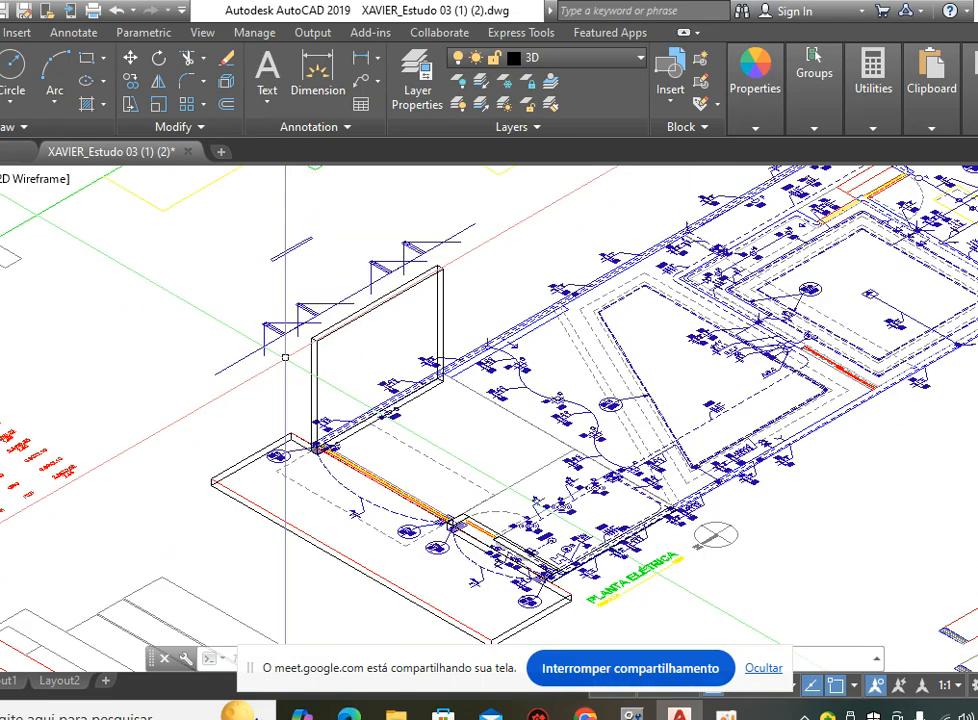
Examine the extruded side wall, base and front opening of the plan alongside the FACHADA FRONTAL elevation.
{"action": "middle_click_drag", "start_coordinate": [372, 416], "coordinate": [350, 352]}
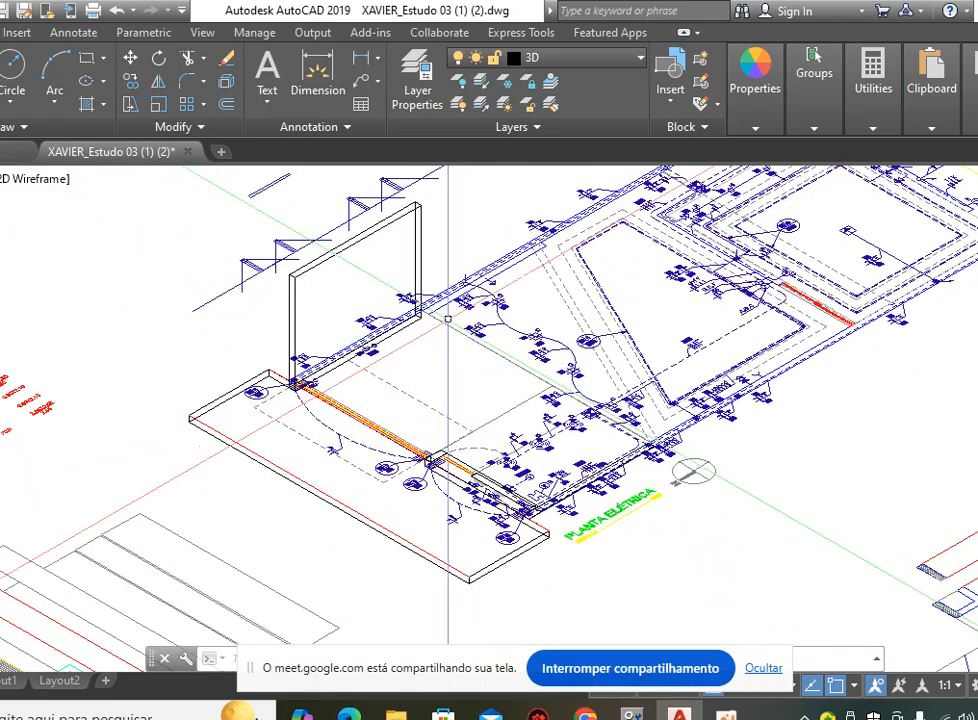
{"action": "scroll", "coordinate": [428, 420], "scroll_direction": "up", "scroll_amount": 3}
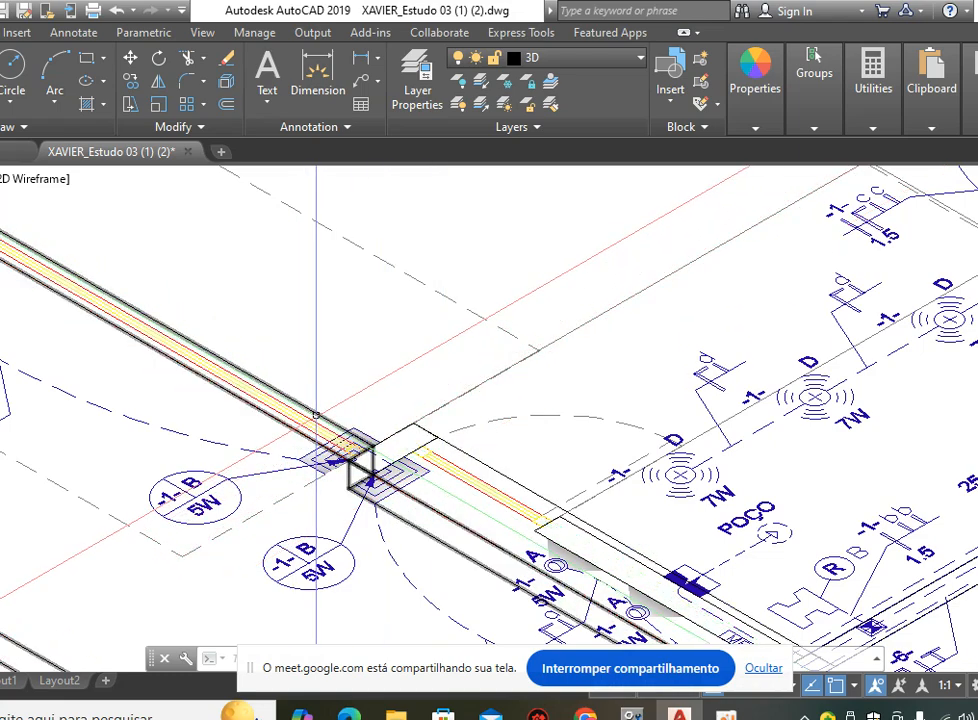
{"action": "scroll", "coordinate": [560, 333], "scroll_direction": "down", "scroll_amount": 4}
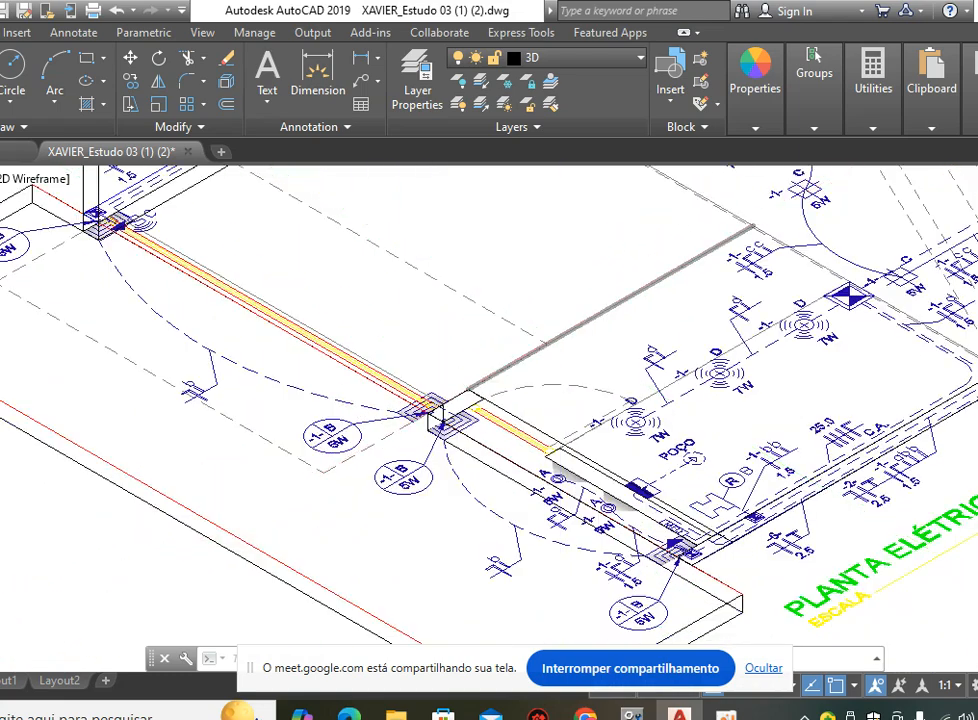
{"action": "scroll", "coordinate": [563, 328], "scroll_direction": "down", "scroll_amount": 3}
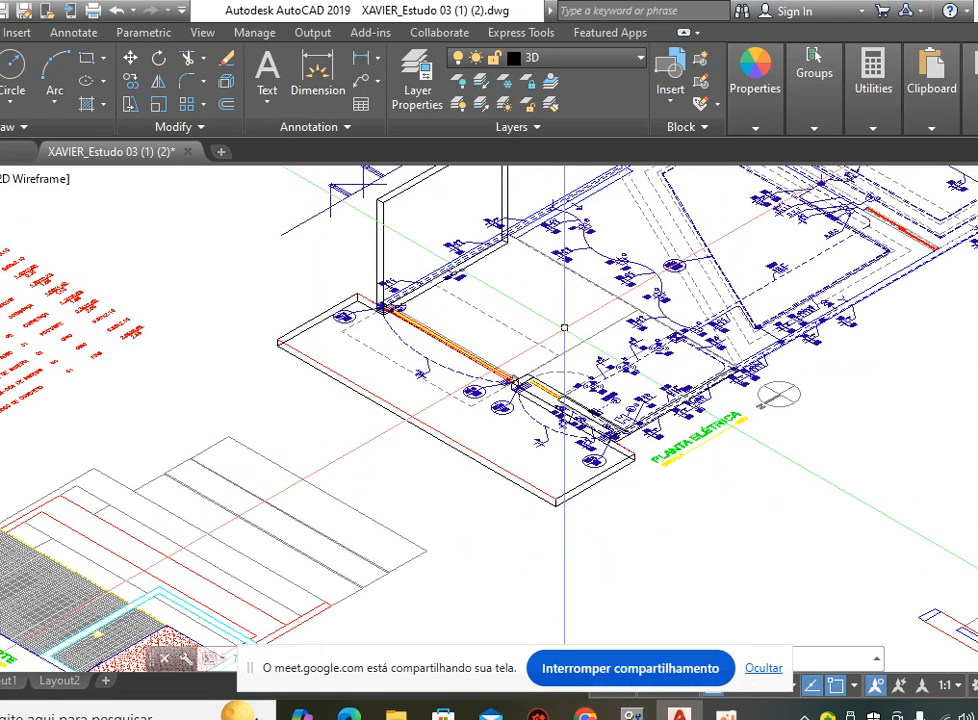
{"action": "middle_click_drag", "start_coordinate": [537, 306], "coordinate": [500, 358]}
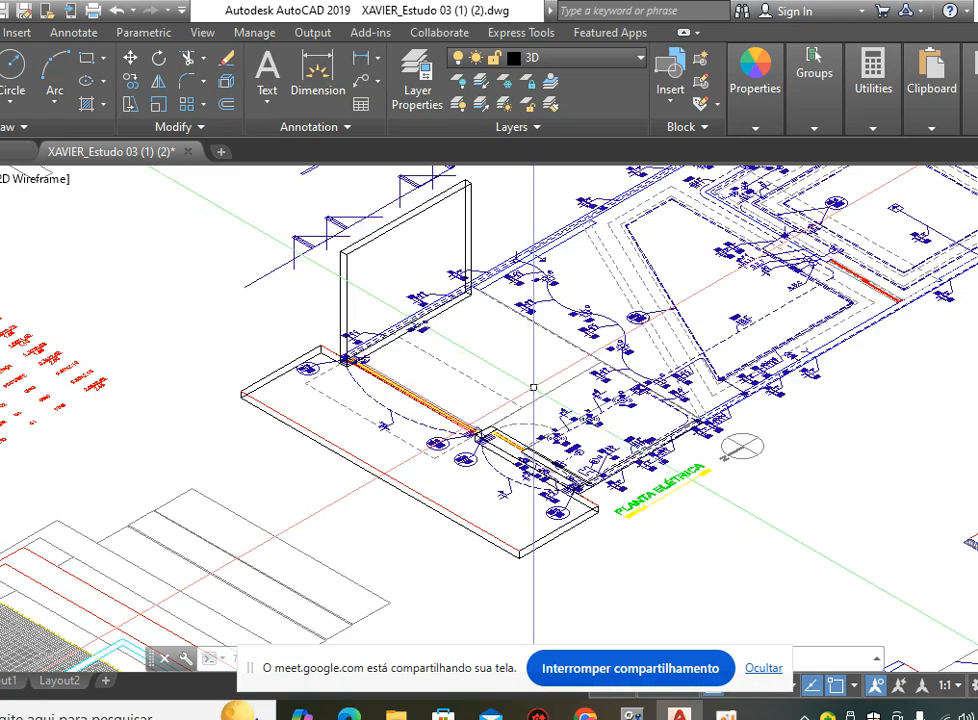
{"action": "mouse_move", "coordinate": [526, 343]}
{"action": "middle_mouse_down"}
{"action": "mouse_move", "coordinate": [367, 343]}
{"action": "mouse_move", "coordinate": [298, 319]}
{"action": "middle_mouse_up"}
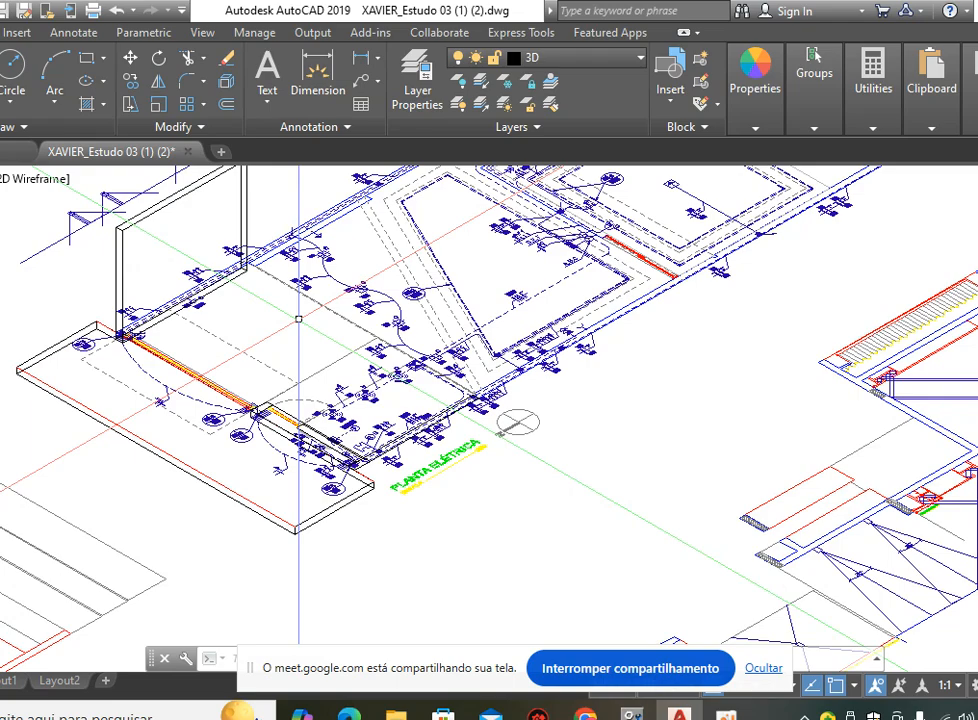
{"action": "scroll", "coordinate": [298, 319], "scroll_direction": "down", "scroll_amount": 5}
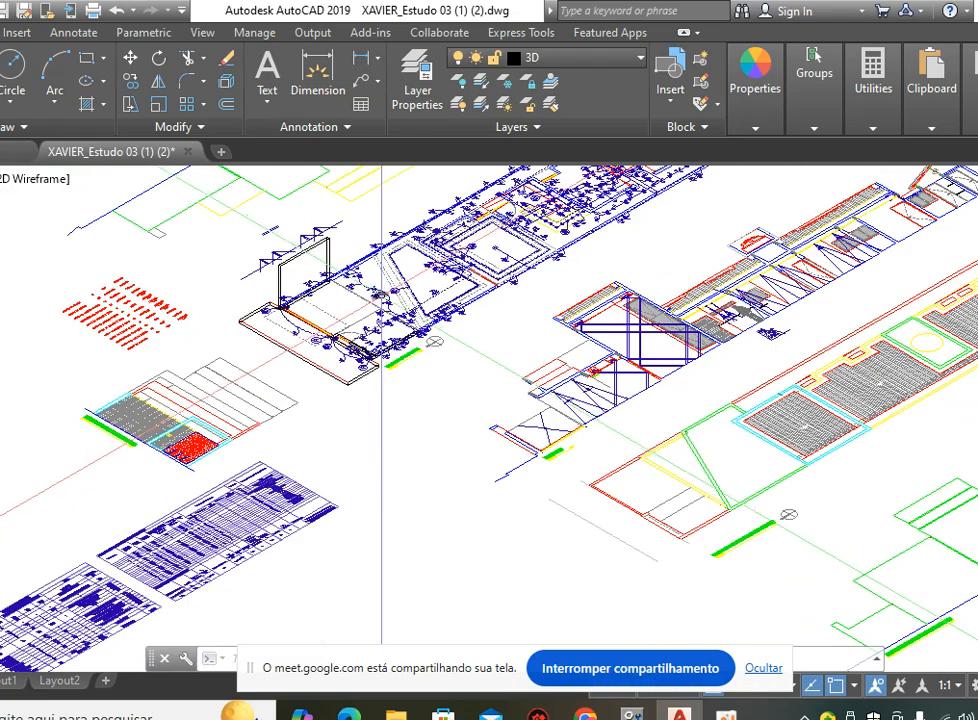
{"action": "scroll", "coordinate": [168, 376], "scroll_direction": "up", "scroll_amount": 5}
{"action": "scroll", "coordinate": [168, 376], "scroll_direction": "up", "scroll_amount": 3}
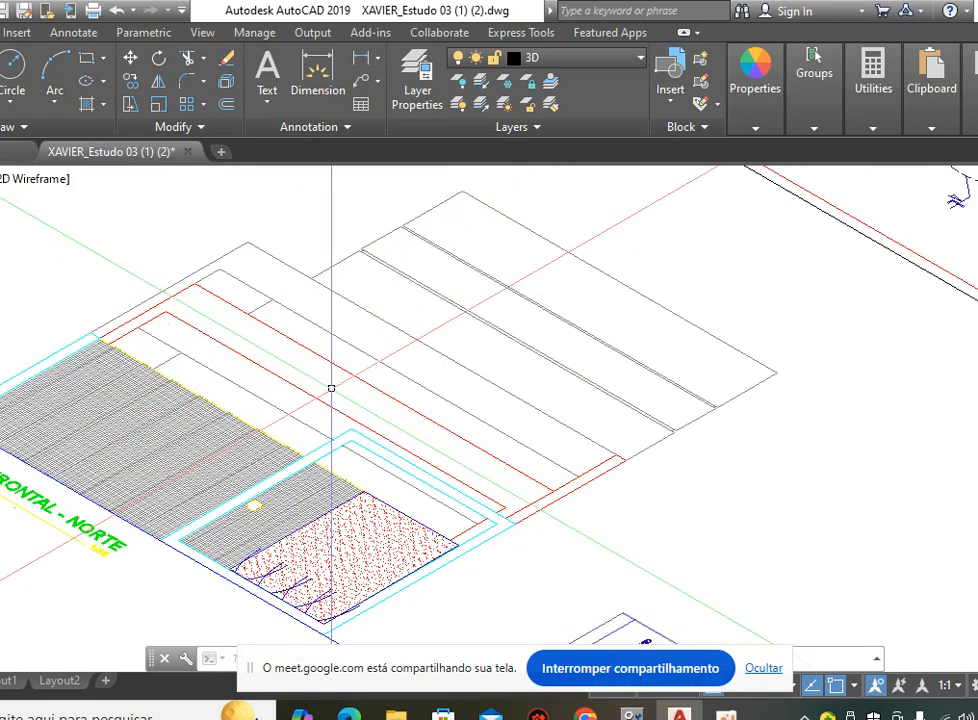
{"action": "scroll", "coordinate": [331, 387], "scroll_direction": "down", "scroll_amount": 3}
{"action": "scroll", "coordinate": [417, 330], "scroll_direction": "up", "scroll_amount": 1}
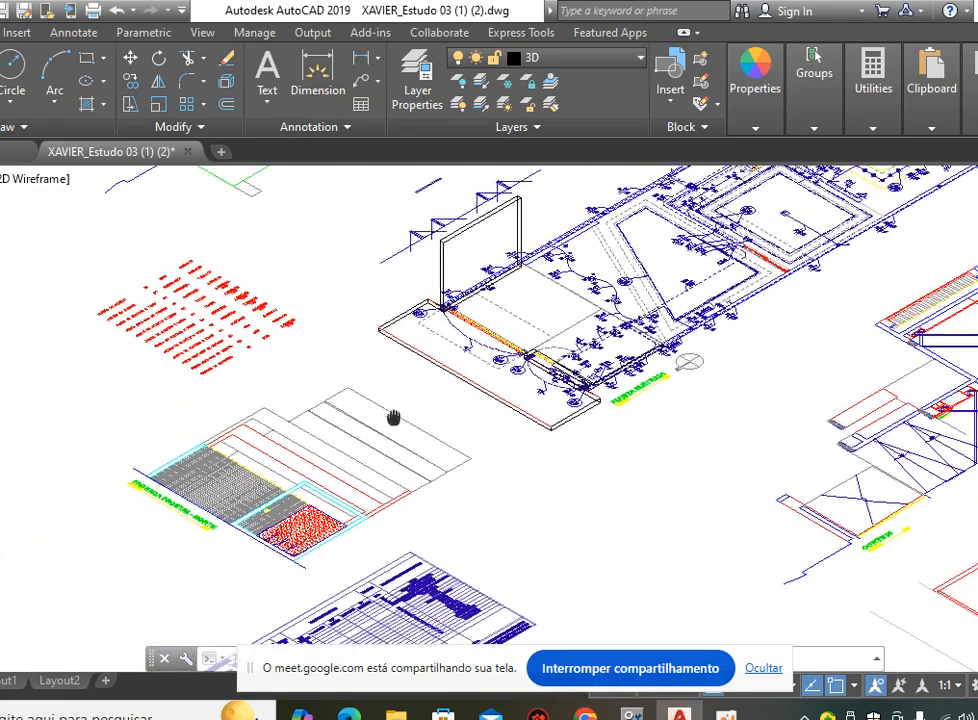
{"action": "scroll", "coordinate": [541, 294], "scroll_direction": "up", "scroll_amount": 3}
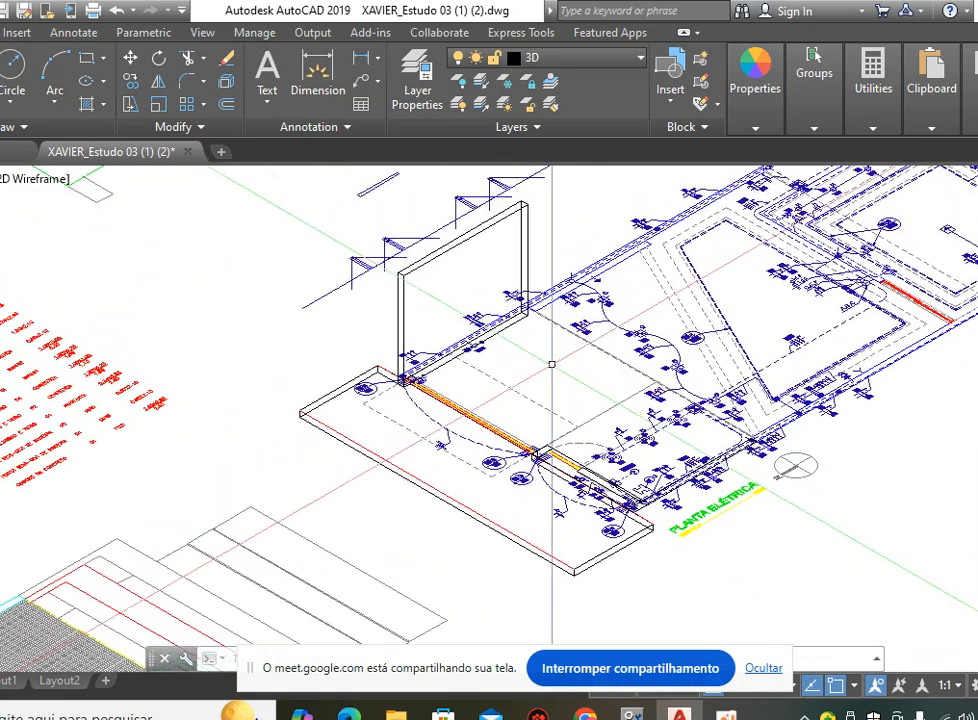
{"action": "mouse_move", "coordinate": [561, 379]}
{"action": "middle_mouse_down"}
{"action": "mouse_move", "coordinate": [456, 406]}
{"action": "mouse_move", "coordinate": [391, 406]}
{"action": "middle_mouse_up"}
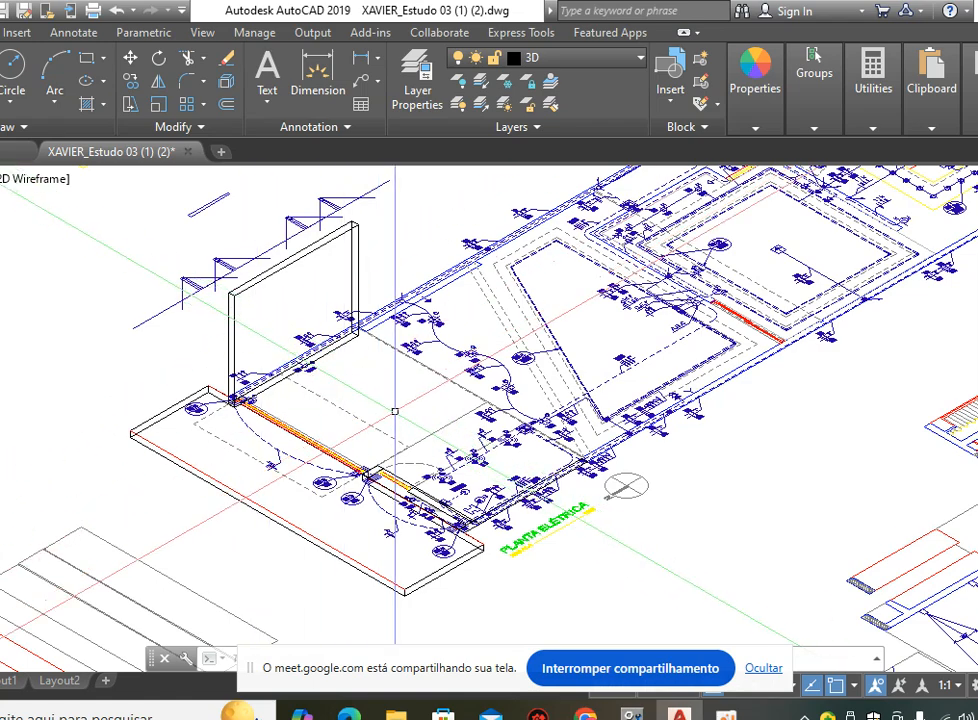
{"action": "scroll", "coordinate": [441, 431], "scroll_direction": "up", "scroll_amount": 4}
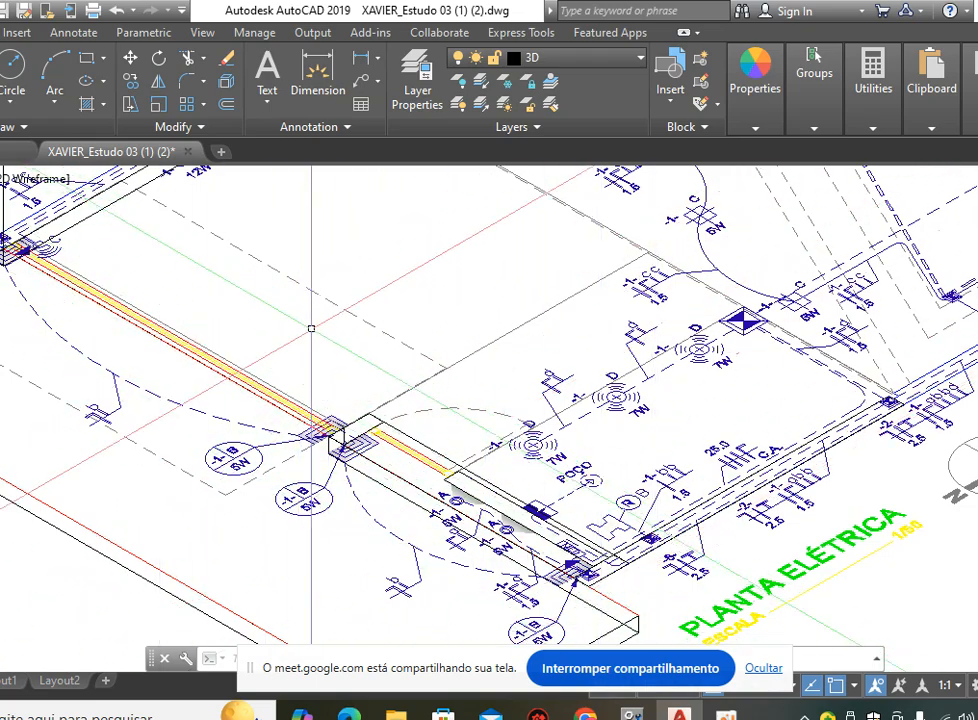
Select the outline of the red dotted panel in the FACHADA FRONTAL elevation and check its side lengths.
{"action": "scroll", "coordinate": [570, 305], "scroll_direction": "down", "scroll_amount": 4}
{"action": "mouse_move", "coordinate": [409, 427]}
{"action": "middle_mouse_down"}
{"action": "mouse_move", "coordinate": [419, 433]}
{"action": "mouse_move", "coordinate": [497, 300]}
{"action": "middle_mouse_up"}
{"action": "scroll", "coordinate": [408, 403], "scroll_direction": "up", "scroll_amount": 6}
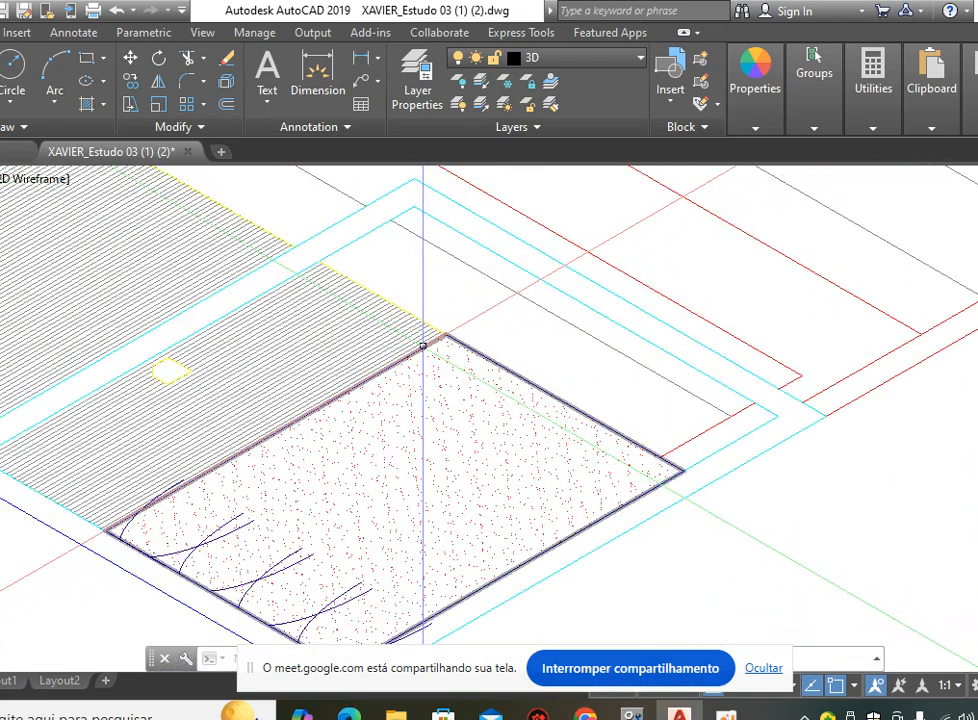
{"action": "middle_click_drag", "start_coordinate": [421, 402], "coordinate": [480, 343]}
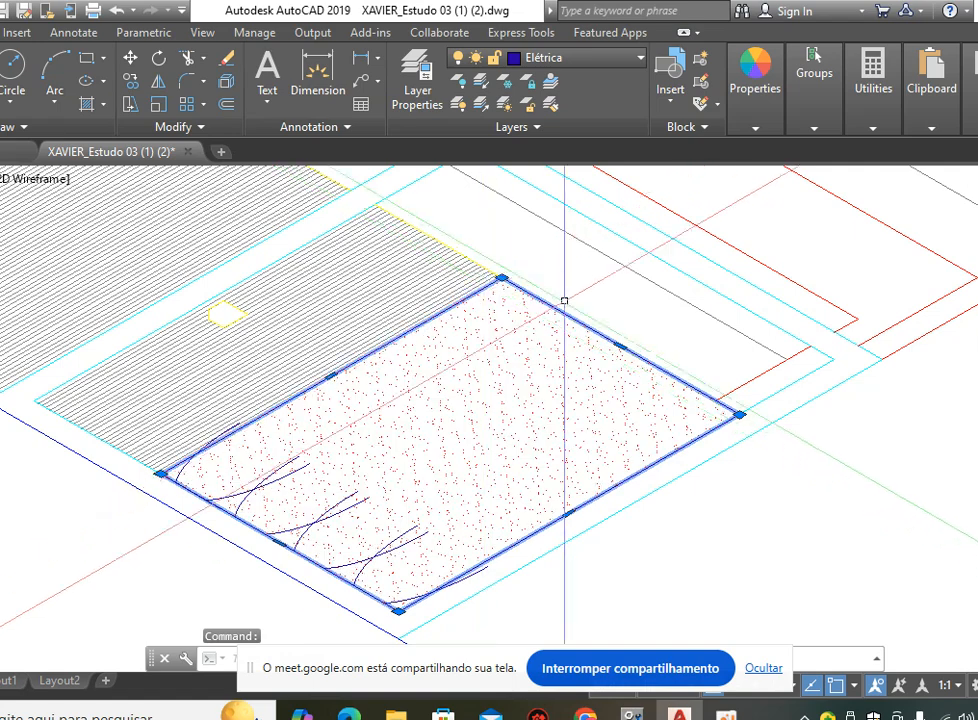
{"action": "mouse_move", "coordinate": [739, 413]}
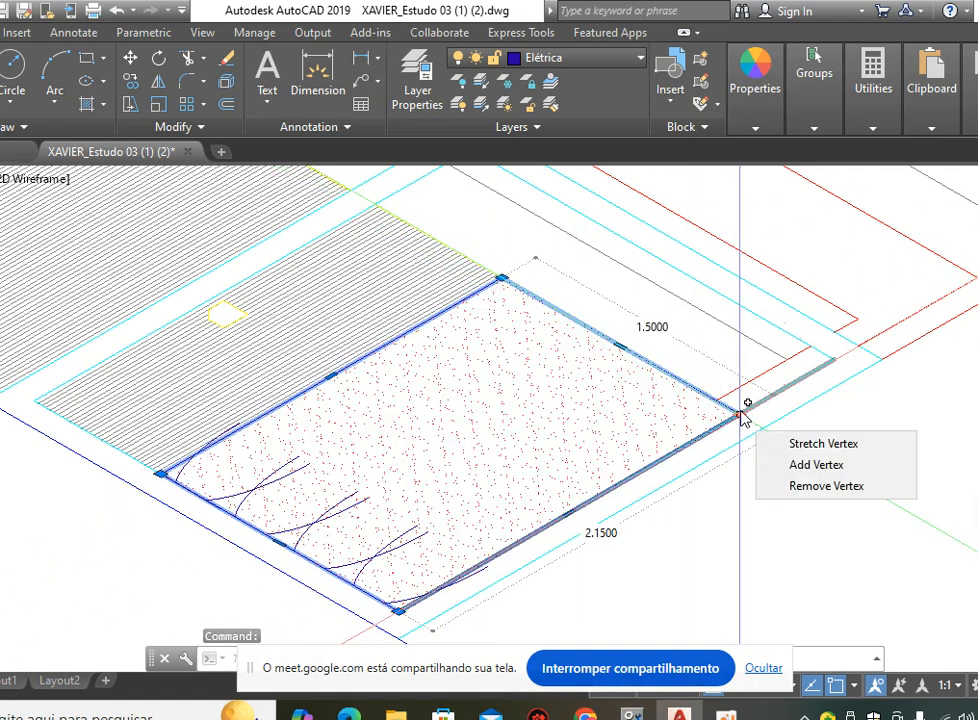
{"action": "scroll", "coordinate": [728, 460], "scroll_direction": "down", "scroll_amount": 3}
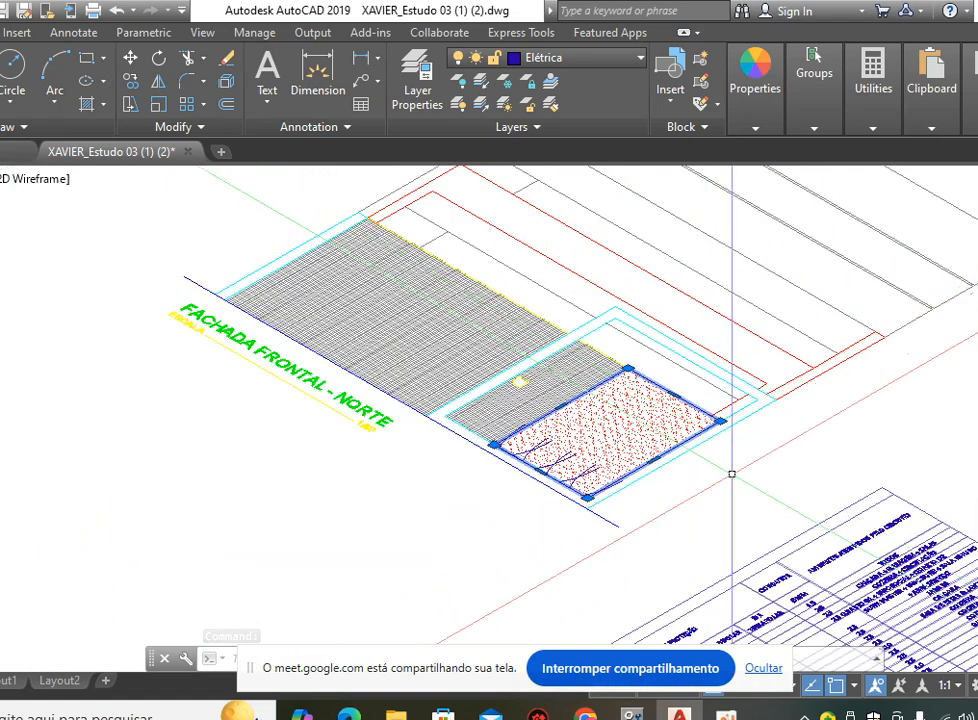
Draw a straight reference line about 6.84 long from the facade's upper outer corner, along the dotted panel's upper edge and past the elevation.
{"action": "key", "text": "Escape"}
{"action": "key", "text": "Escape"}
{"action": "type", "text": "l"}
{"action": "key", "text": "Return"}
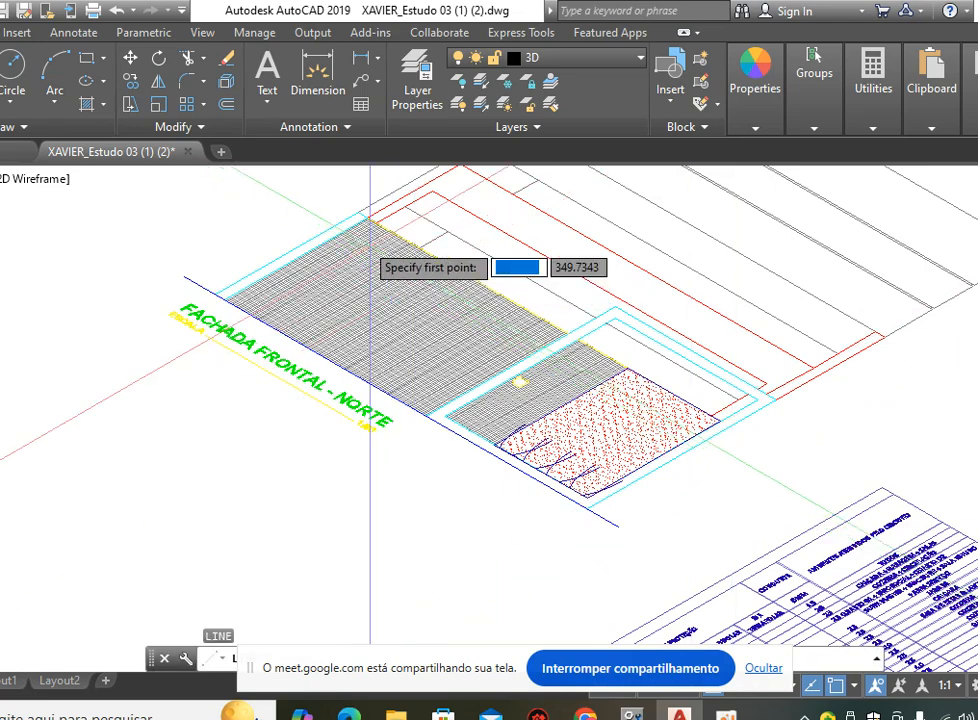
{"action": "left_click", "coordinate": [357, 217]}
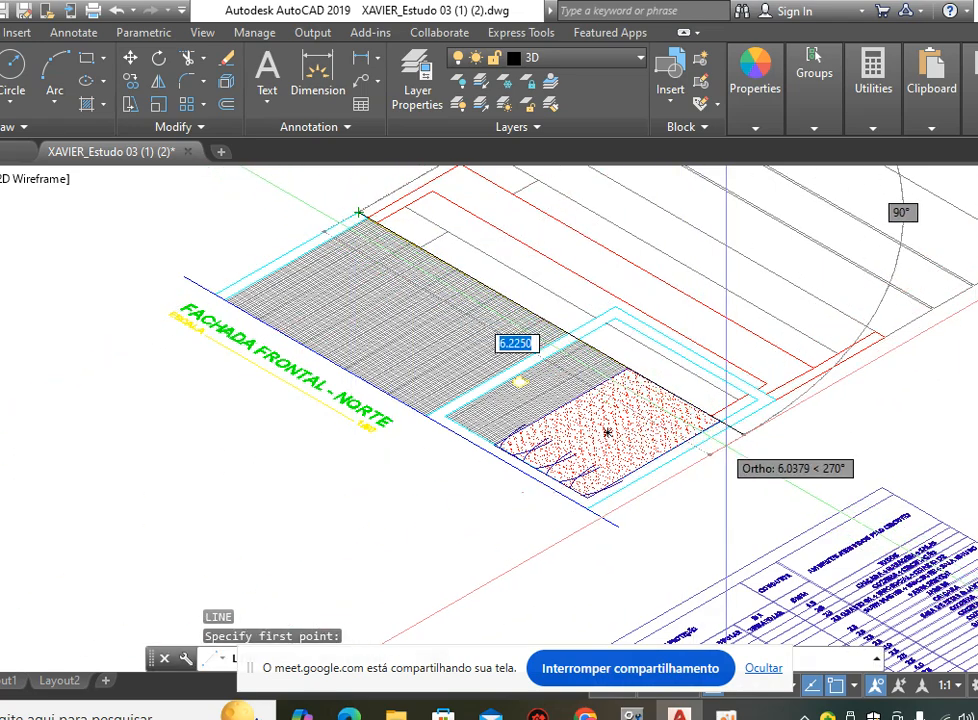
{"action": "scroll", "coordinate": [750, 470], "scroll_direction": "up", "scroll_amount": 2}
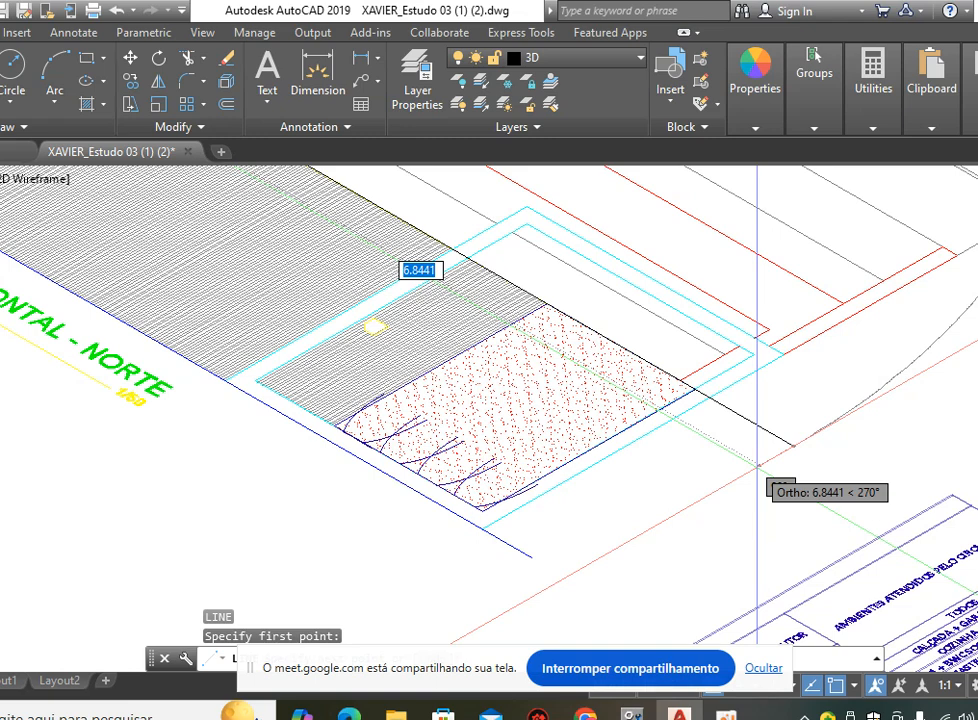
{"action": "left_click", "coordinate": [757, 466]}
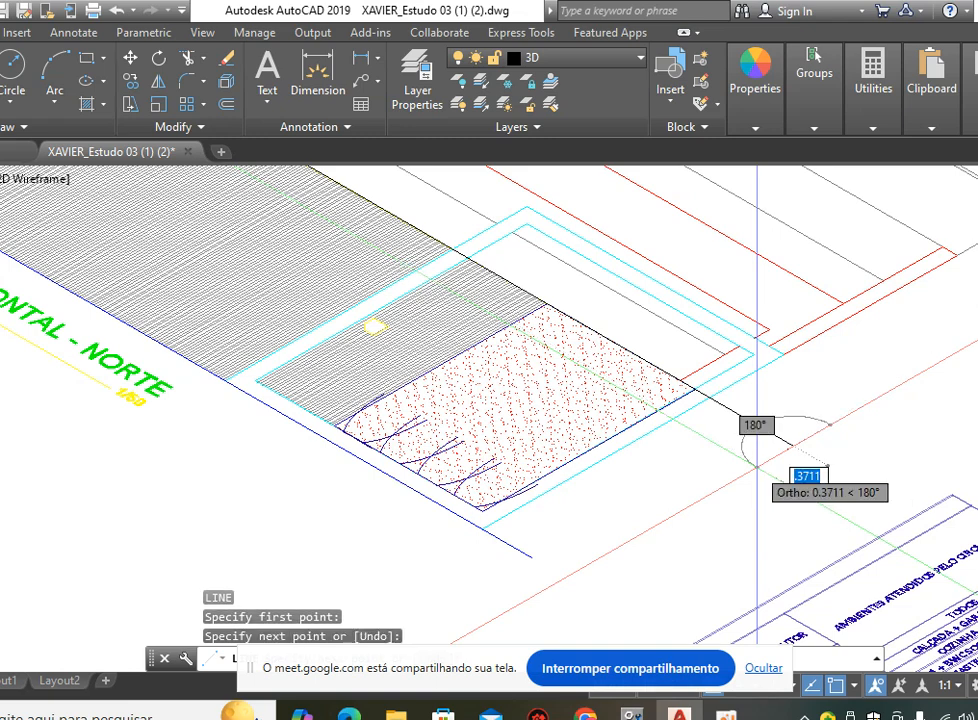
{"action": "key", "text": "Escape"}
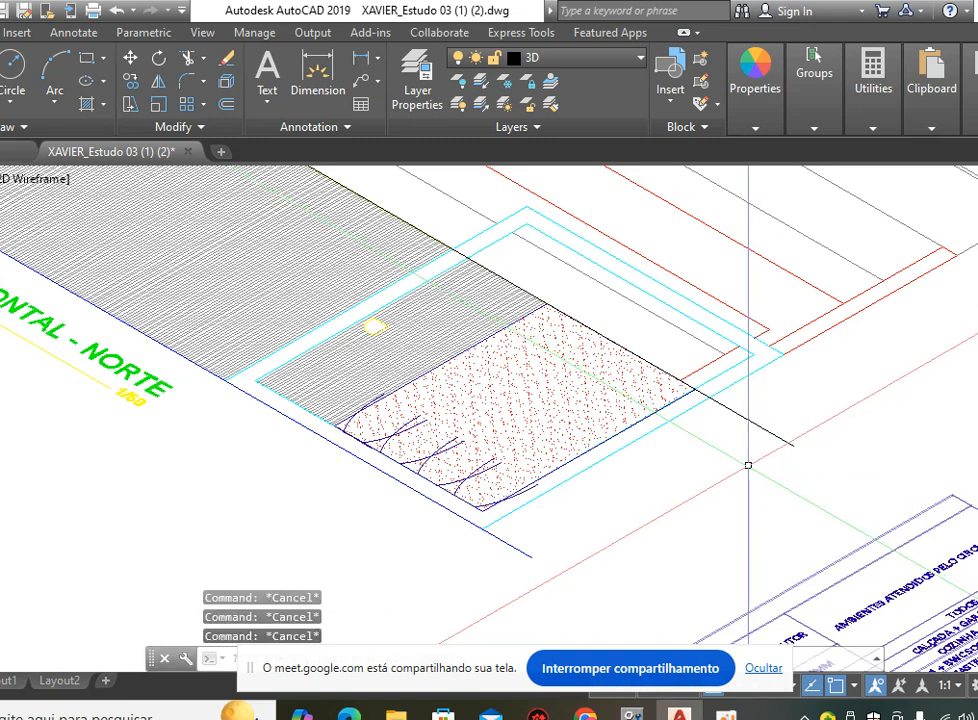
{"action": "scroll", "coordinate": [740, 462], "scroll_direction": "down", "scroll_amount": 1}
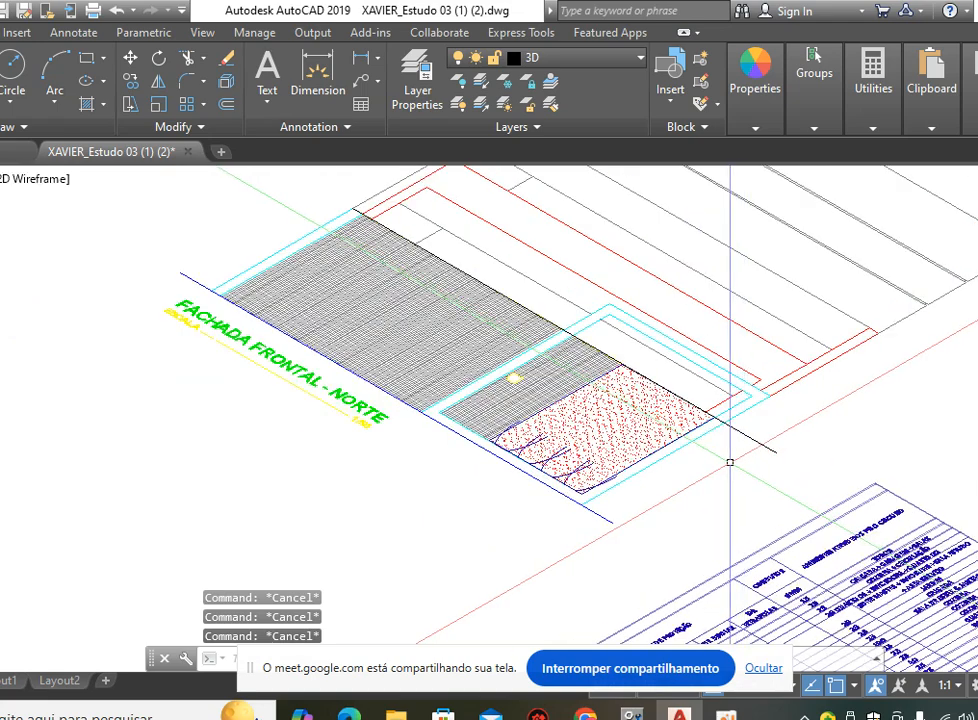
{"action": "scroll", "coordinate": [690, 420], "scroll_direction": "up", "scroll_amount": 1}
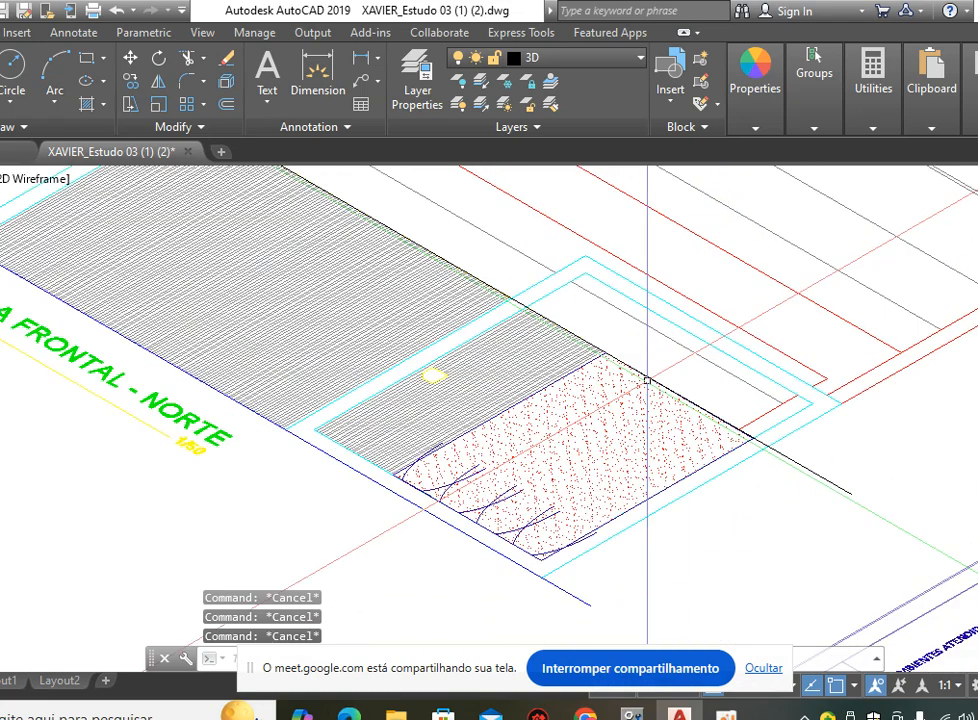
Check the dotted panel outline's side lengths at its outer corner on the new reference line, and clear the selection.
{"action": "left_click", "coordinate": [416, 486]}
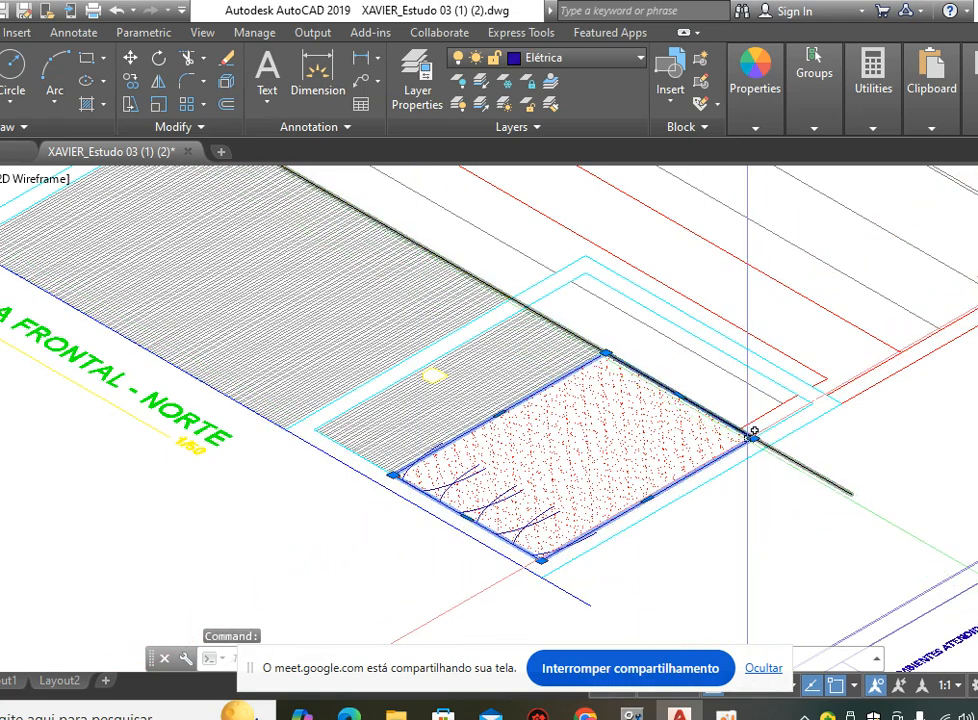
{"action": "mouse_move", "coordinate": [752, 438]}
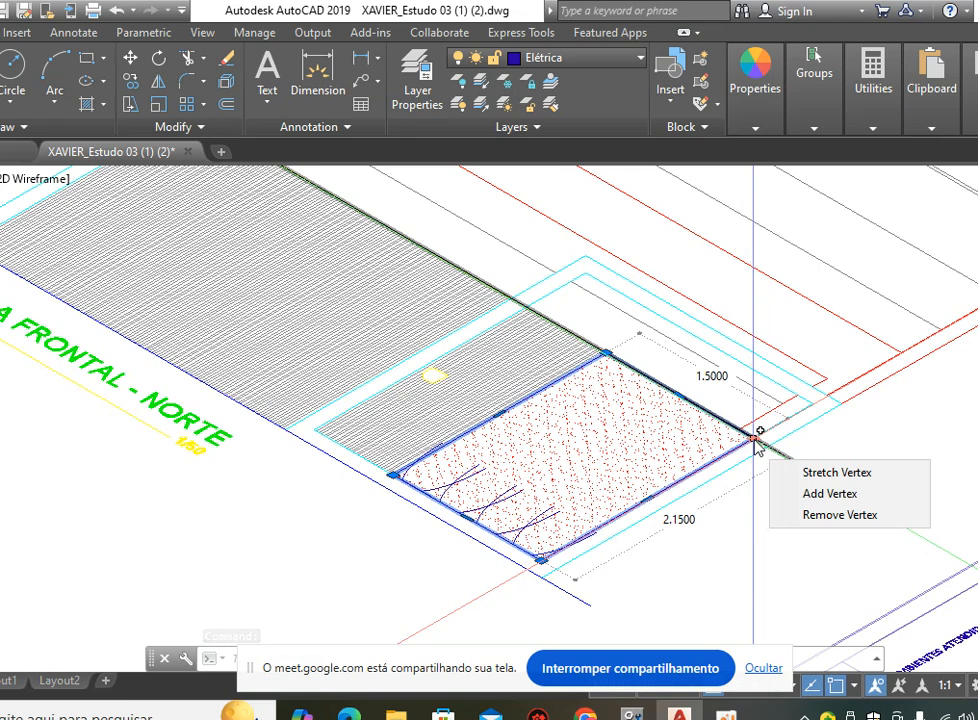
{"action": "key", "text": "Escape"}
{"action": "key", "text": "Escape"}
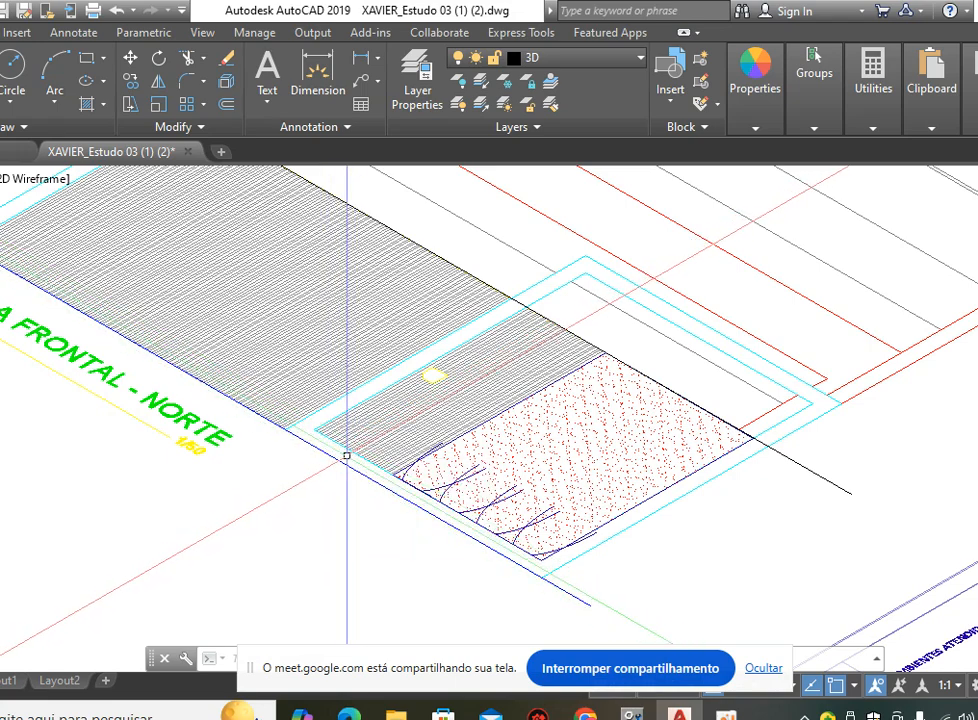
Copy the closed front wall polyline beside the gate opening about 3.51 straight outward at 180°, placing it clear in front of the base.
{"action": "scroll", "coordinate": [346, 459], "scroll_direction": "down", "scroll_amount": 5}
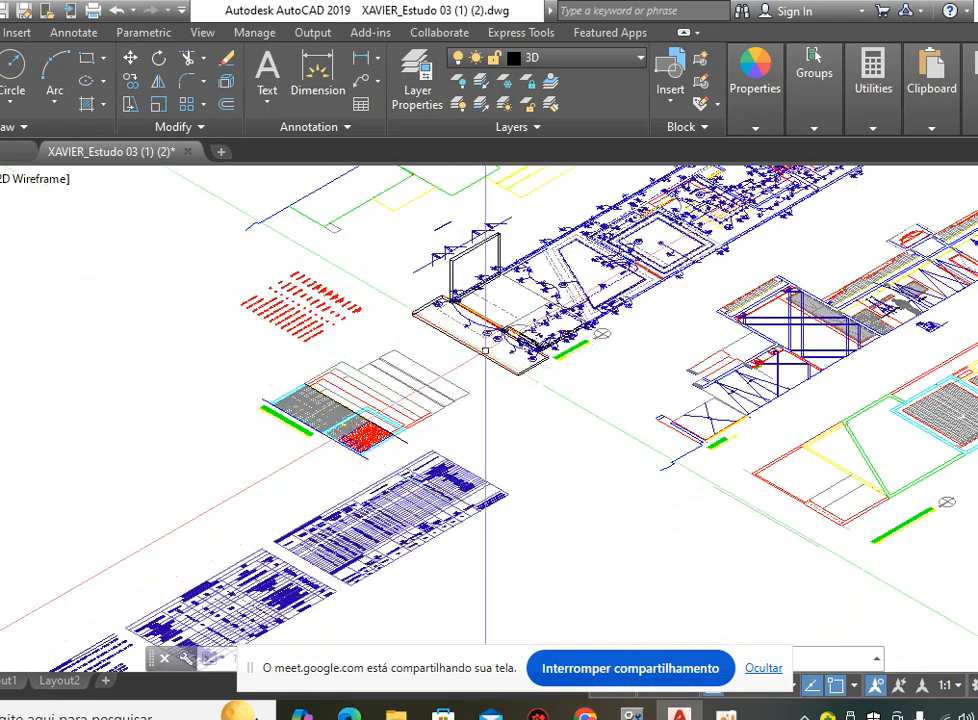
{"action": "scroll", "coordinate": [460, 350], "scroll_direction": "up", "scroll_amount": 8}
{"action": "scroll", "coordinate": [537, 343], "scroll_direction": "up", "scroll_amount": 3}
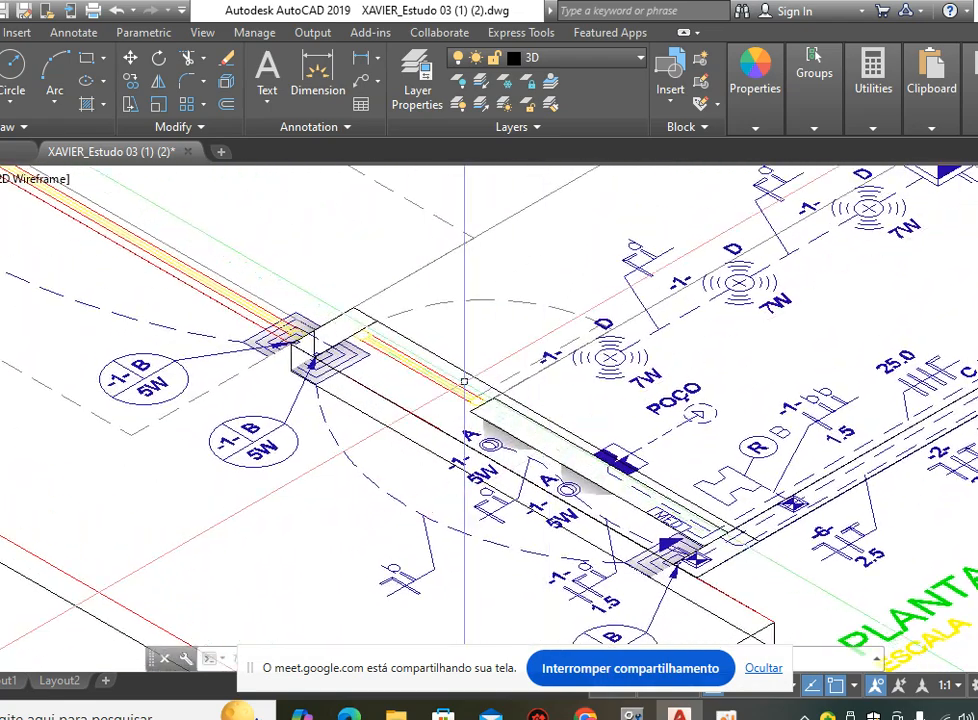
{"action": "scroll", "coordinate": [425, 317], "scroll_direction": "up", "scroll_amount": 3}
{"action": "middle_click_drag", "start_coordinate": [453, 371], "coordinate": [546, 371]}
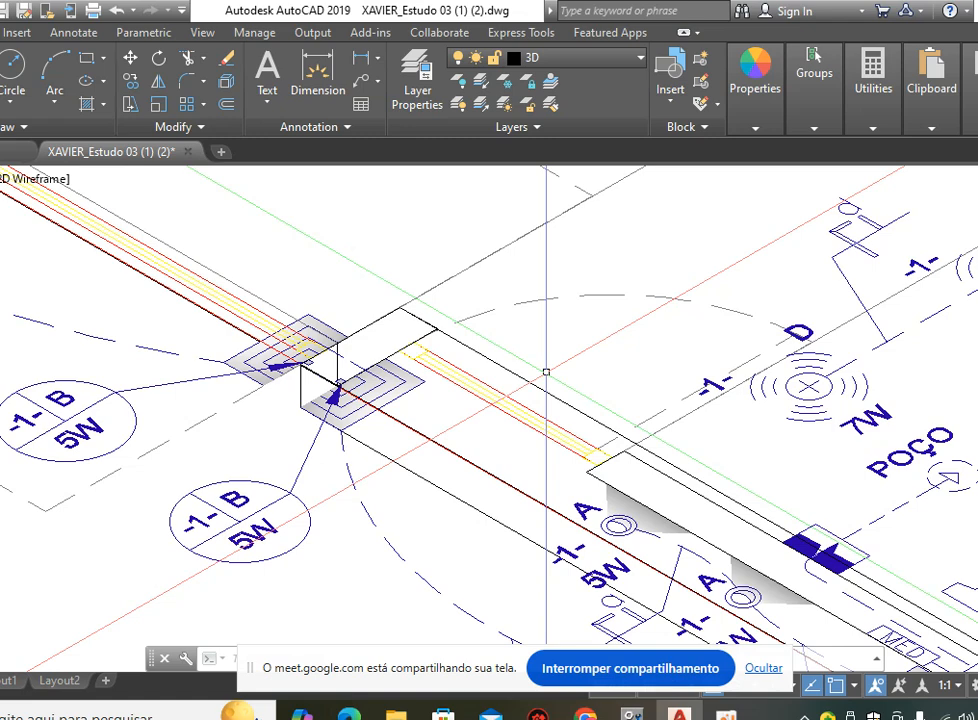
{"action": "type", "text": "CO"}
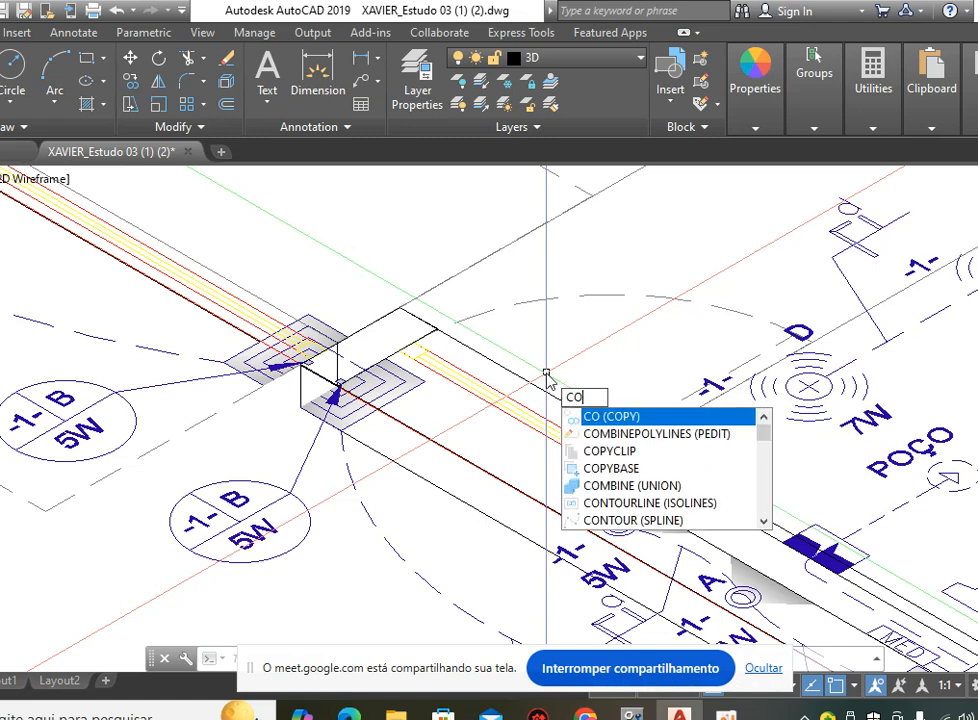
{"action": "key", "text": "Return"}
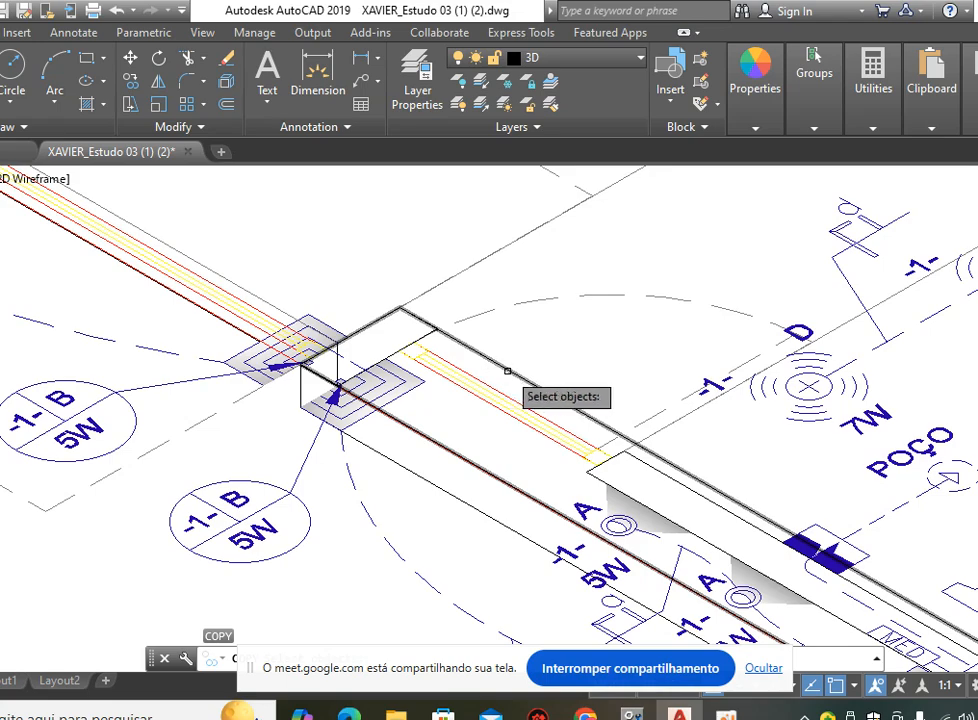
{"action": "key", "text": "Return"}
{"action": "scroll", "coordinate": [617, 338], "scroll_direction": "down", "scroll_amount": 3}
{"action": "left_click", "coordinate": [598, 350]}
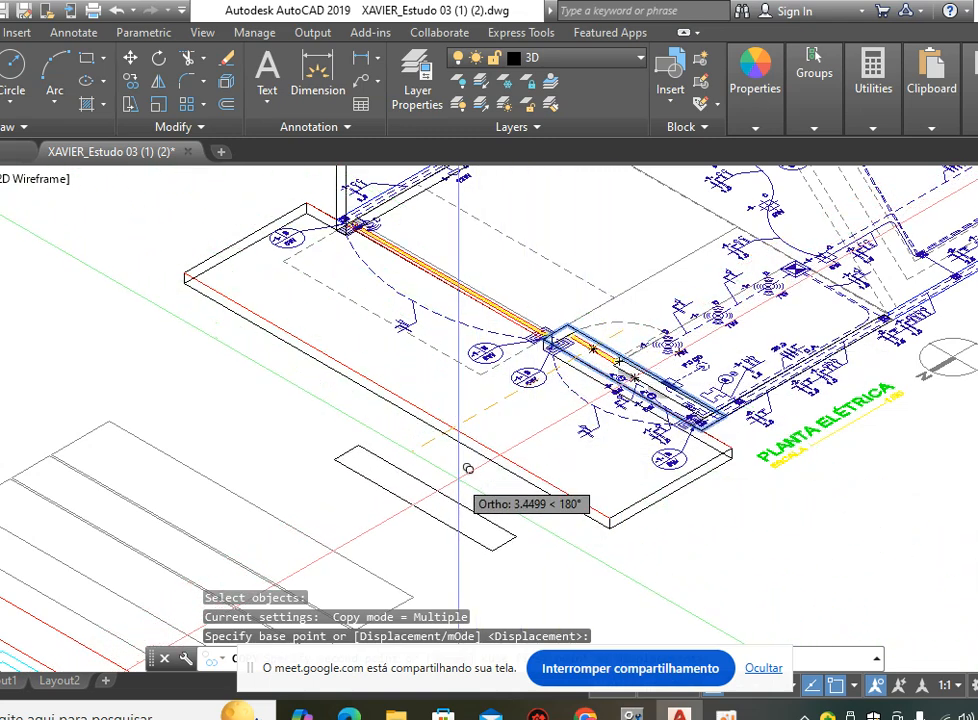
{"action": "left_click", "coordinate": [465, 471]}
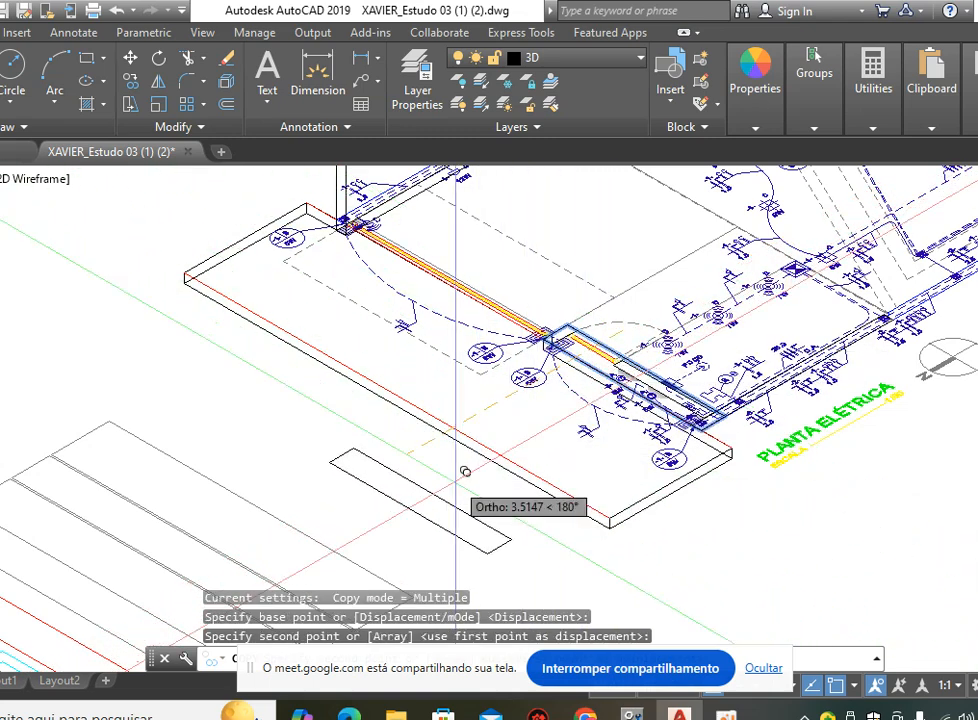
{"action": "key", "text": "Escape"}
{"action": "key", "text": "Escape"}
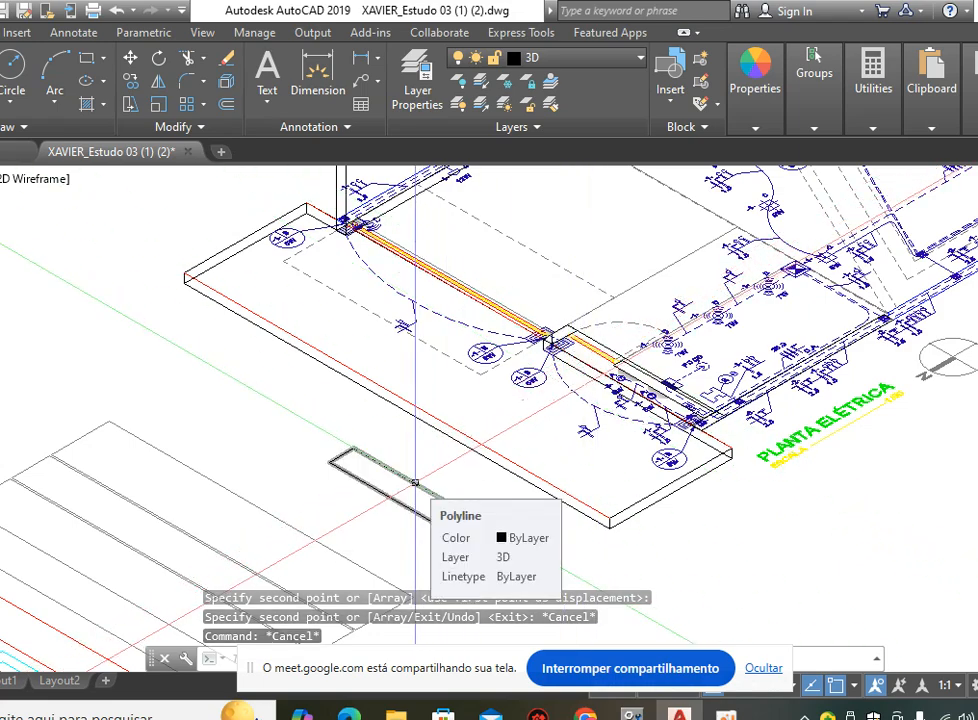
{"action": "scroll", "coordinate": [731, 436], "scroll_direction": "up", "scroll_amount": 4}
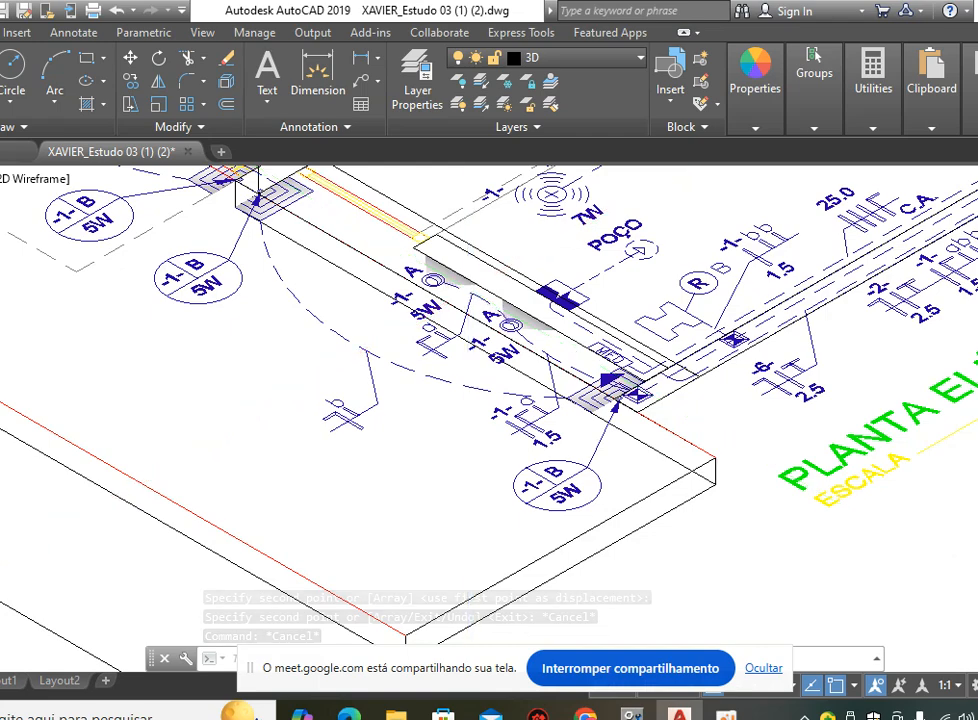
Select the closed front wall polyline beside the gate opening to check its extent, and clear the selection.
{"action": "middle_click_drag", "start_coordinate": [471, 241], "coordinate": [504, 395]}
{"action": "scroll", "coordinate": [352, 332], "scroll_direction": "up", "scroll_amount": 2}
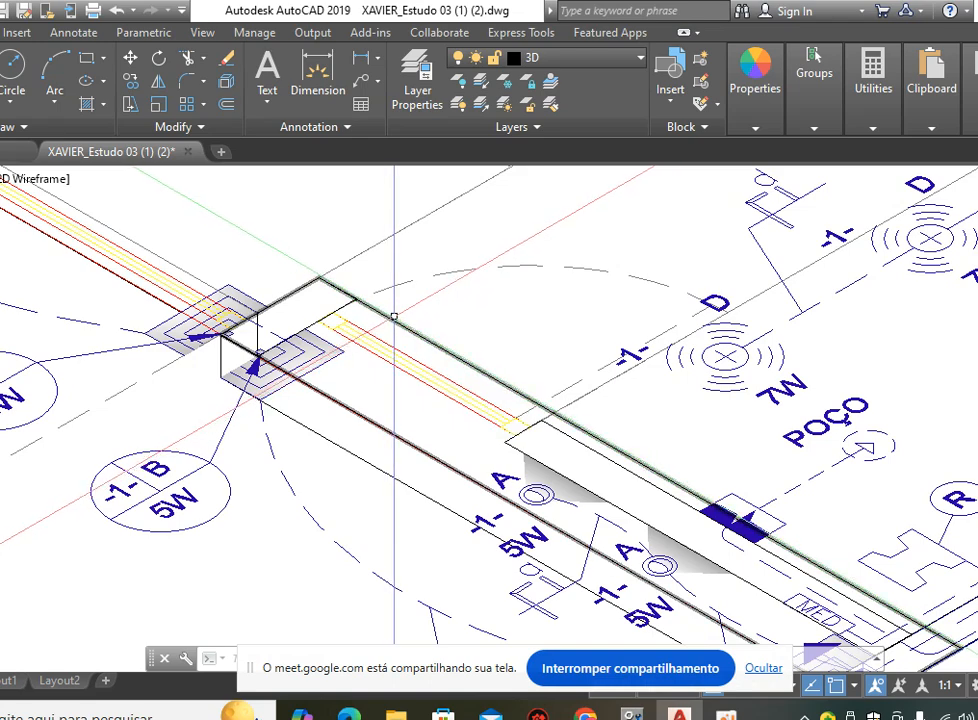
{"action": "left_click", "coordinate": [395, 322]}
{"action": "scroll", "coordinate": [350, 310], "scroll_direction": "down", "scroll_amount": 3}
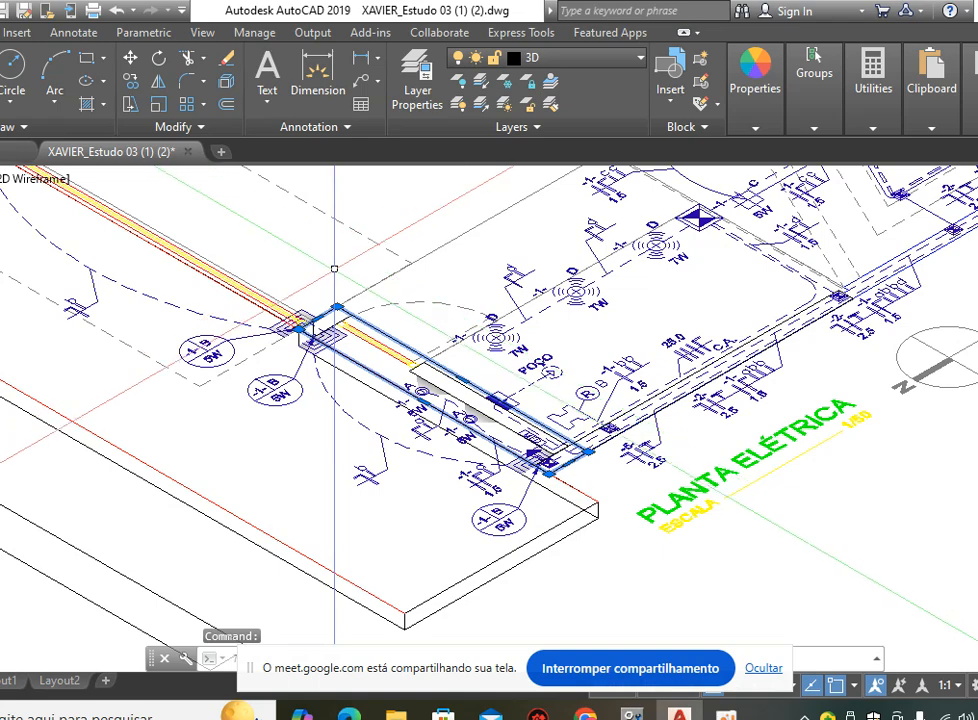
{"action": "scroll", "coordinate": [388, 295], "scroll_direction": "up", "scroll_amount": 4}
{"action": "key", "text": "Escape"}
{"action": "key", "text": "Escape"}
Extrude the closed front wall polyline beside the gate opening to a height of 0.3.
{"action": "type", "text": "ex"}
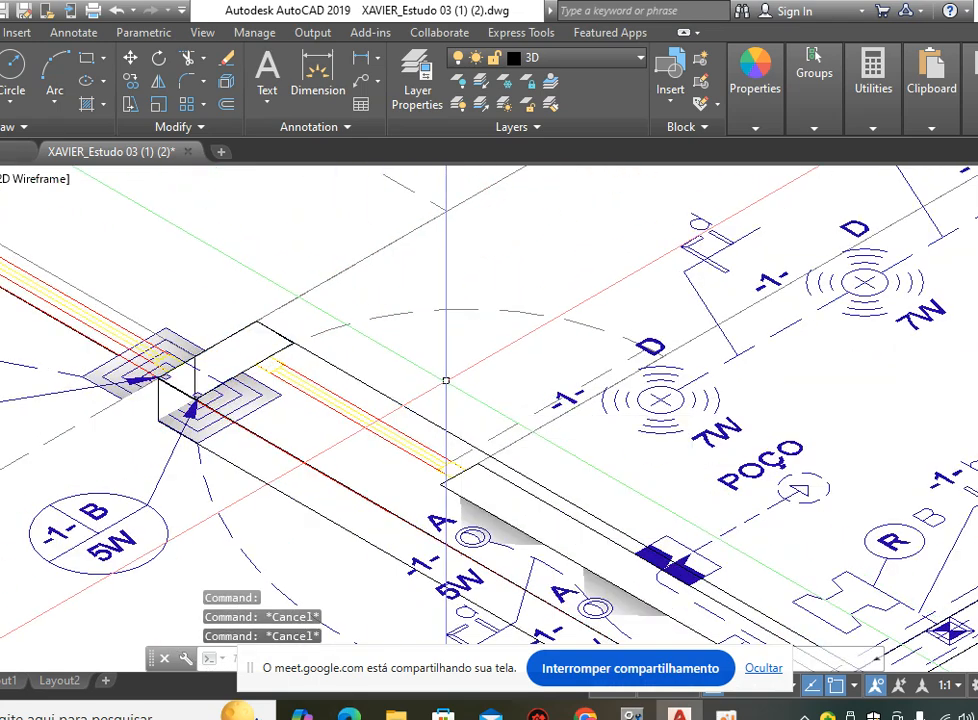
{"action": "key", "text": "Return"}
{"action": "left_click", "coordinate": [376, 391]}
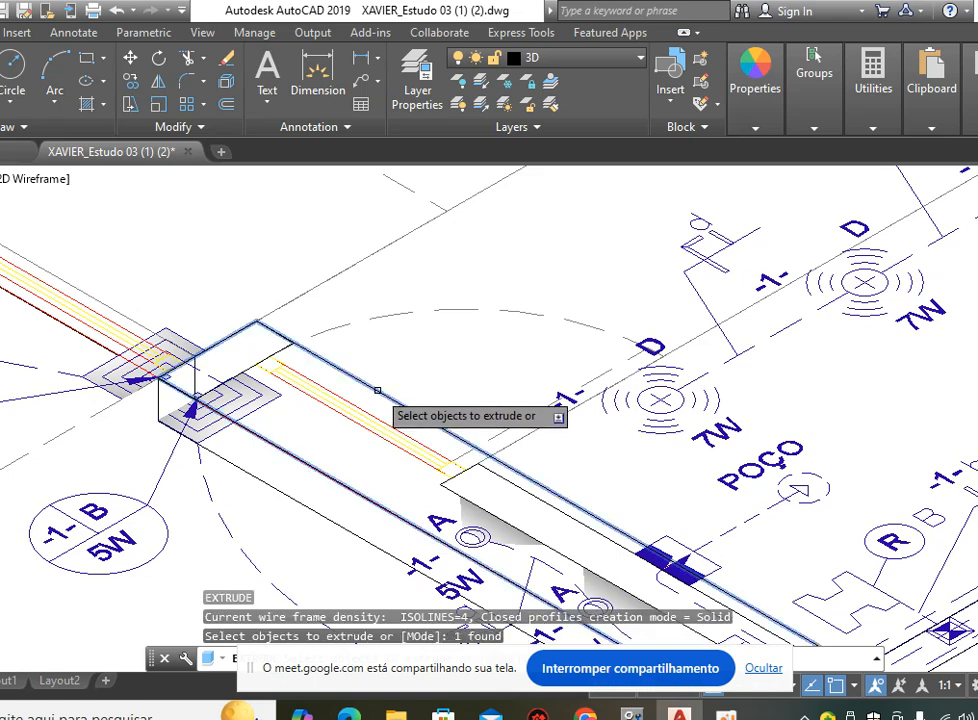
{"action": "scroll", "coordinate": [370, 330], "scroll_direction": "down", "scroll_amount": 3}
{"action": "key", "text": "Return"}
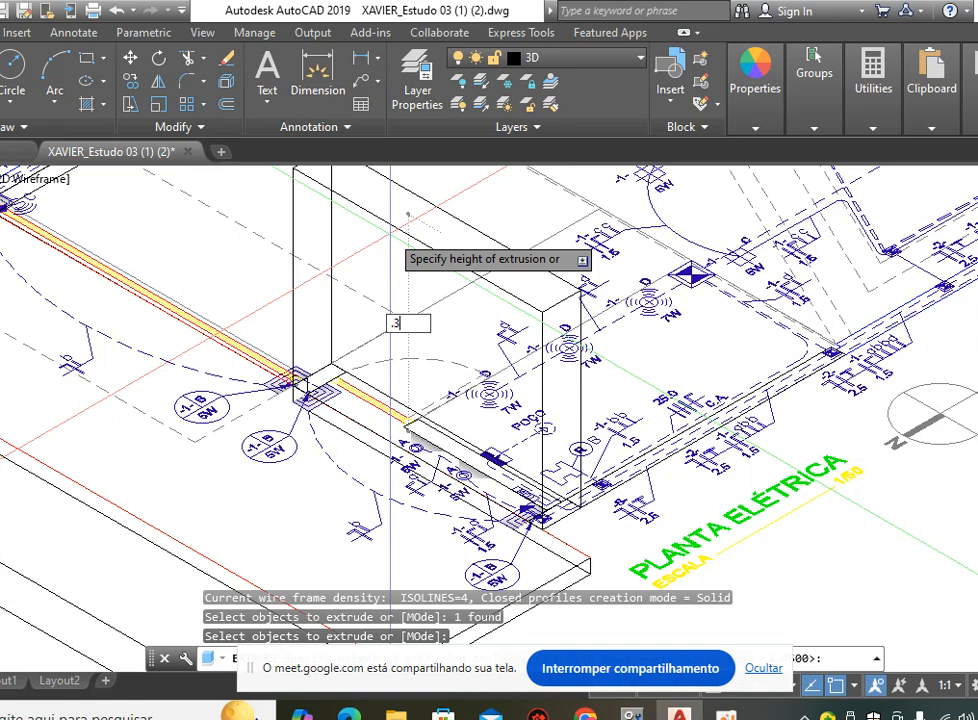
{"action": "type", "text": ".3"}
{"action": "key", "text": "Return"}
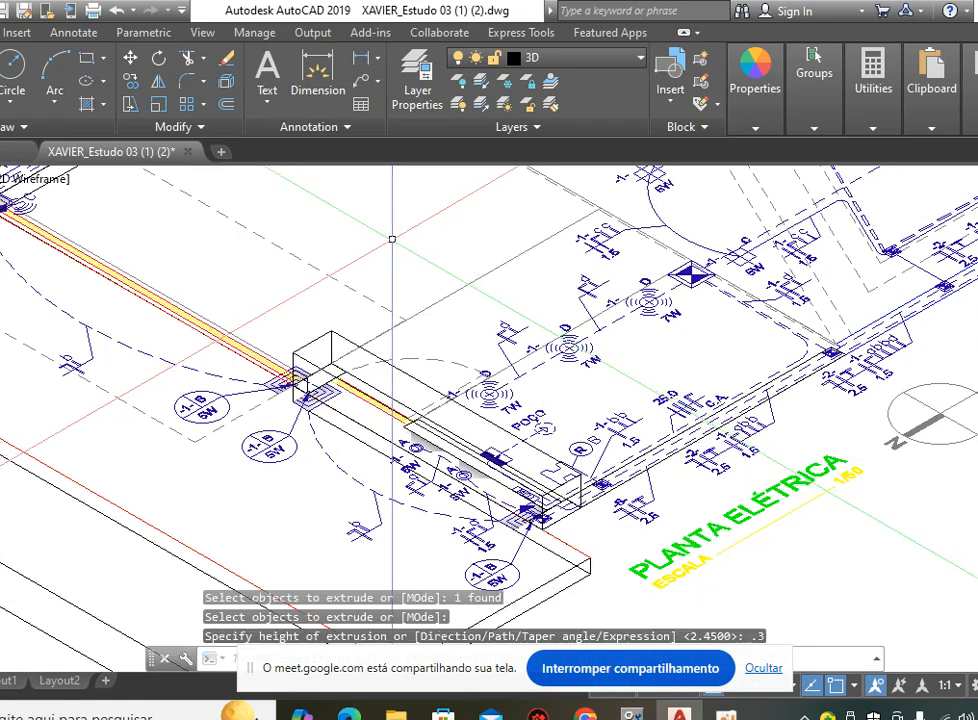
Move the extruded front wall block 0.15 straight down along the vertical axis.
{"action": "scroll", "coordinate": [375, 255], "scroll_direction": "up", "scroll_amount": 2}
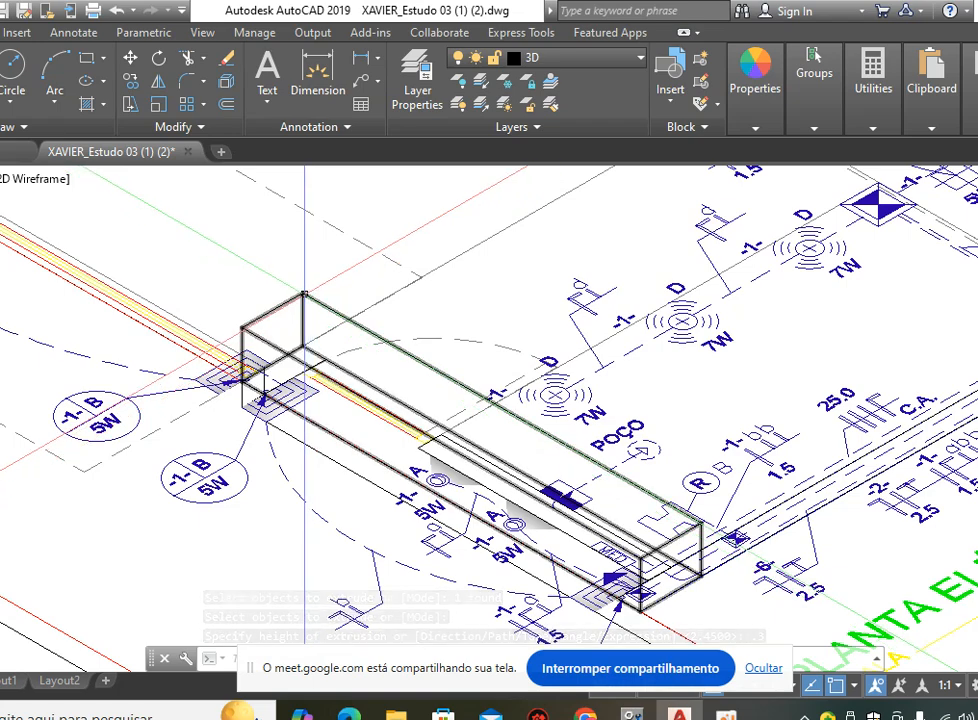
{"action": "scroll", "coordinate": [243, 385], "scroll_direction": "up", "scroll_amount": 2}
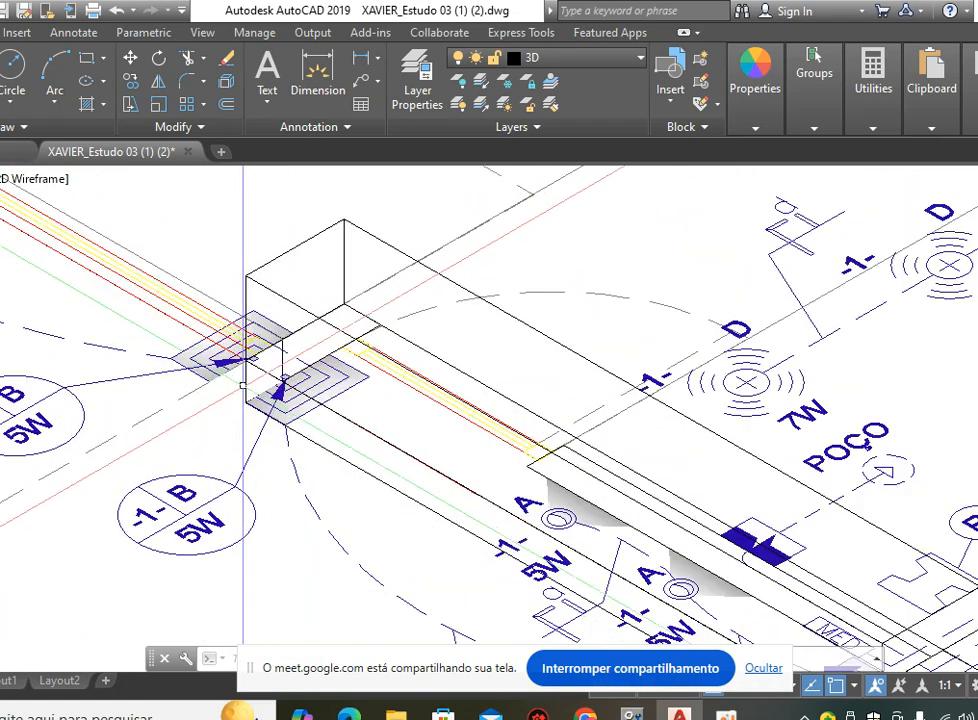
{"action": "scroll", "coordinate": [318, 320], "scroll_direction": "down", "scroll_amount": 3}
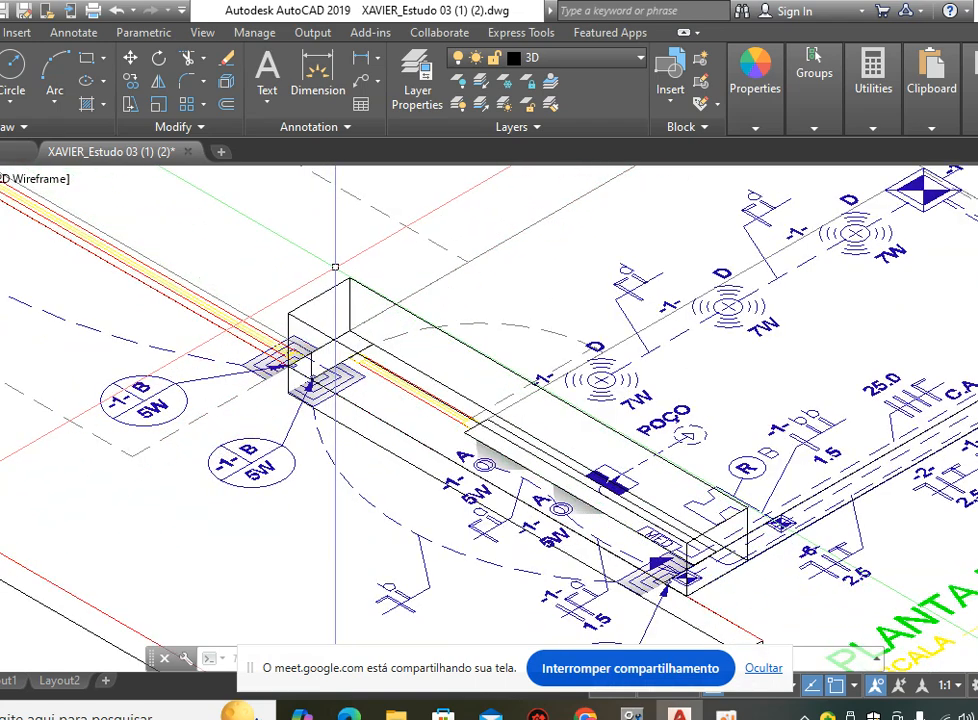
{"action": "key", "text": "Return"}
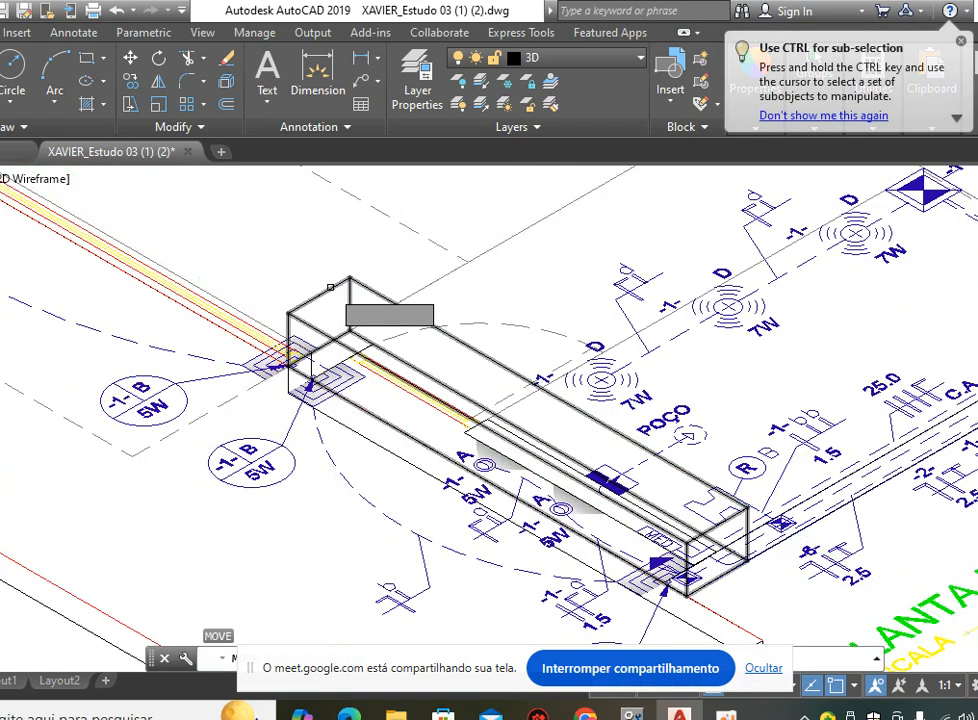
{"action": "left_click", "coordinate": [325, 290]}
{"action": "key", "text": "Return"}
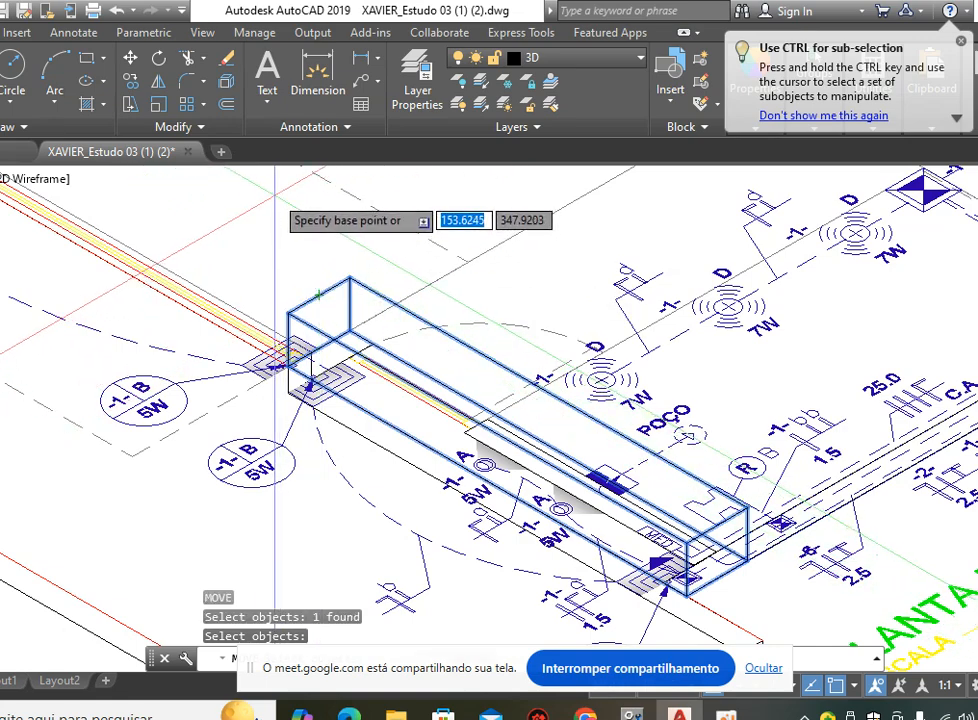
{"action": "left_click", "coordinate": [277, 206]}
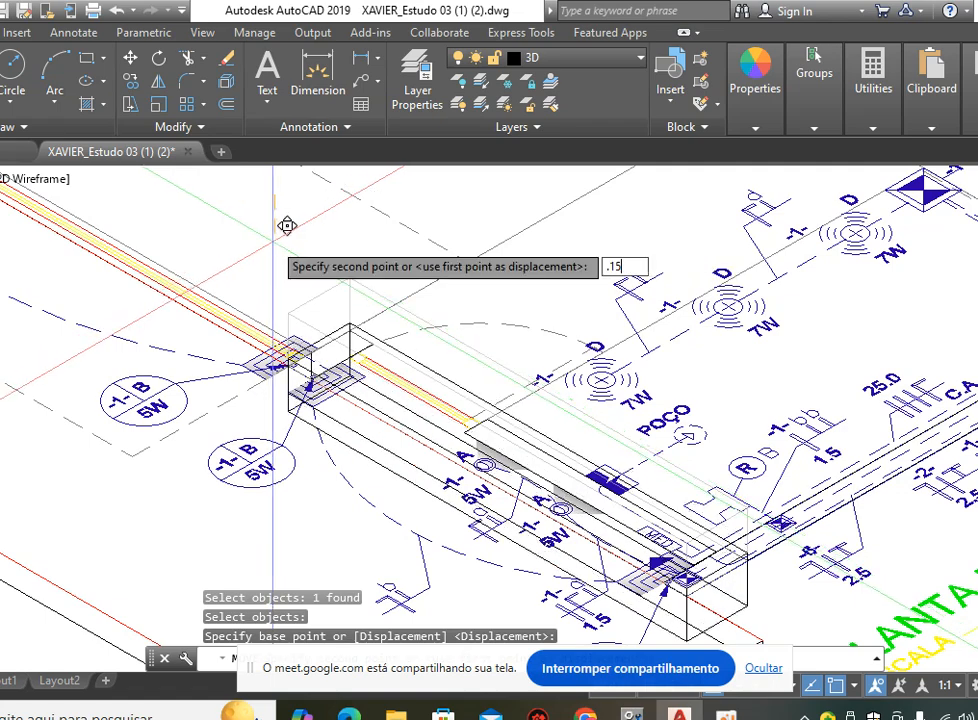
{"action": "type", "text": ".15"}
{"action": "key", "text": "Return"}
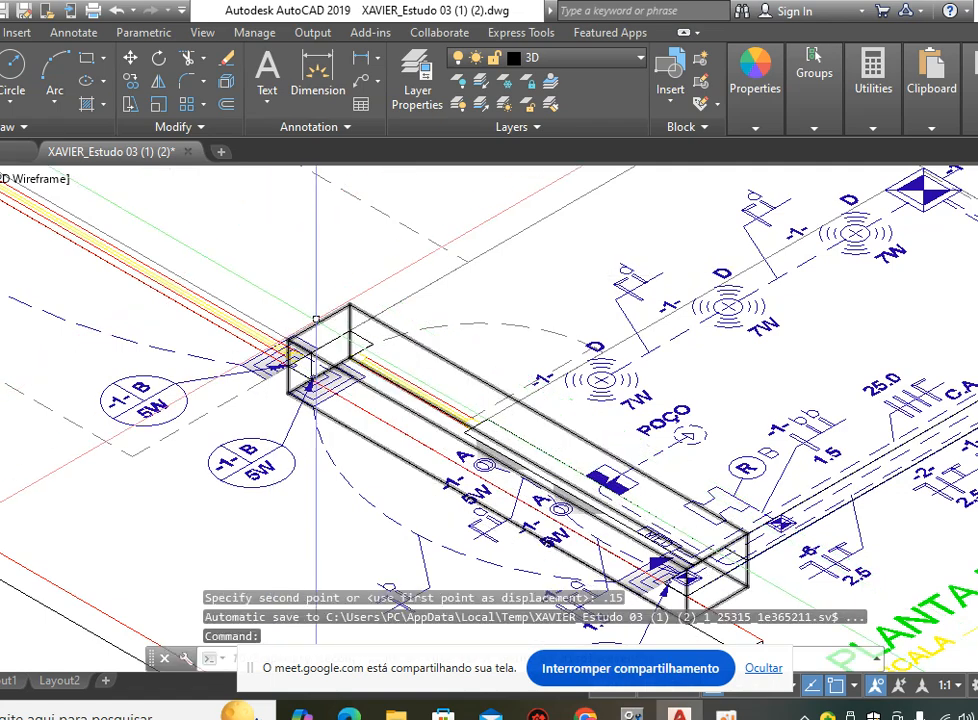
Show the model in the Conceptual visual style and examine how the lowered wall block sits against the base slab.
{"action": "scroll", "coordinate": [317, 321], "scroll_direction": "down", "scroll_amount": 2}
{"action": "scroll", "coordinate": [608, 536], "scroll_direction": "up", "scroll_amount": 2}
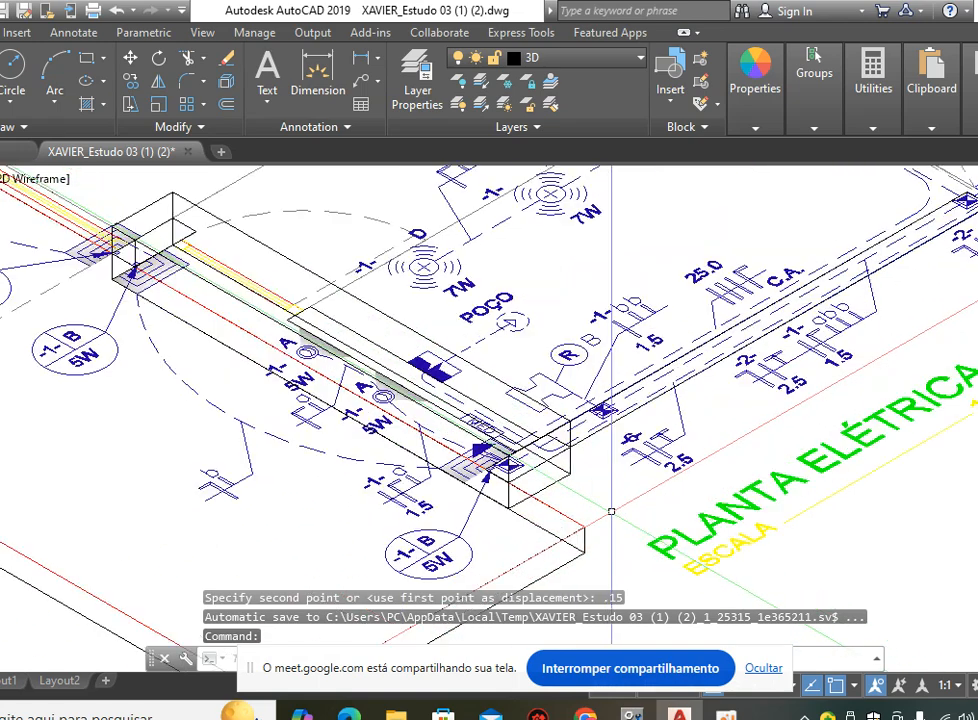
{"action": "scroll", "coordinate": [595, 505], "scroll_direction": "up", "scroll_amount": 2}
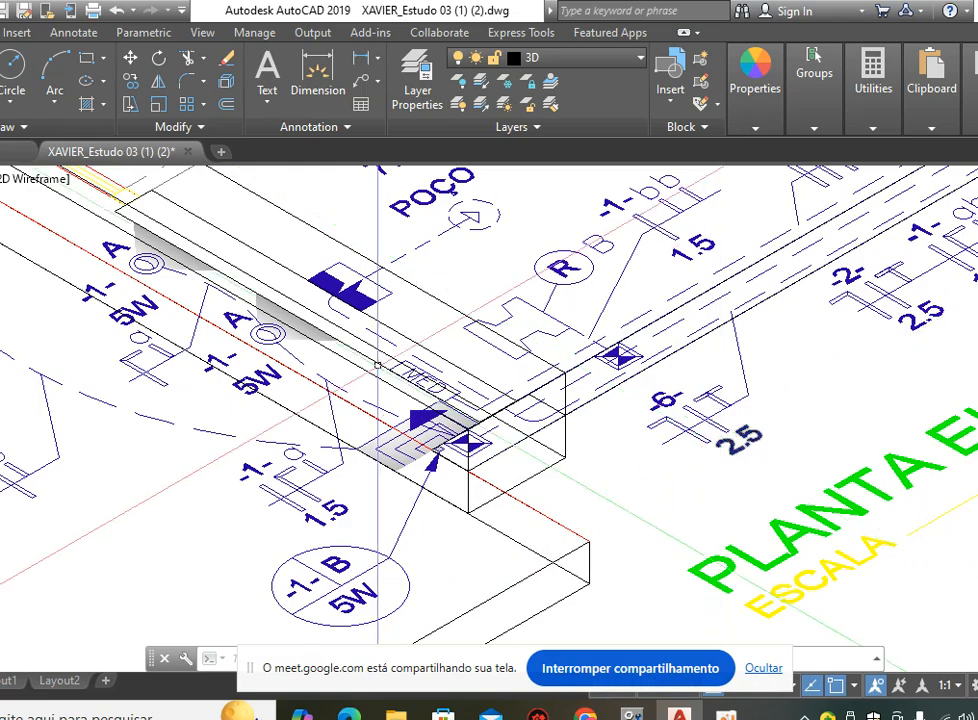
{"action": "scroll", "coordinate": [620, 513], "scroll_direction": "down", "scroll_amount": 5}
{"action": "middle_click_drag", "start_coordinate": [369, 487], "coordinate": [476, 464]}
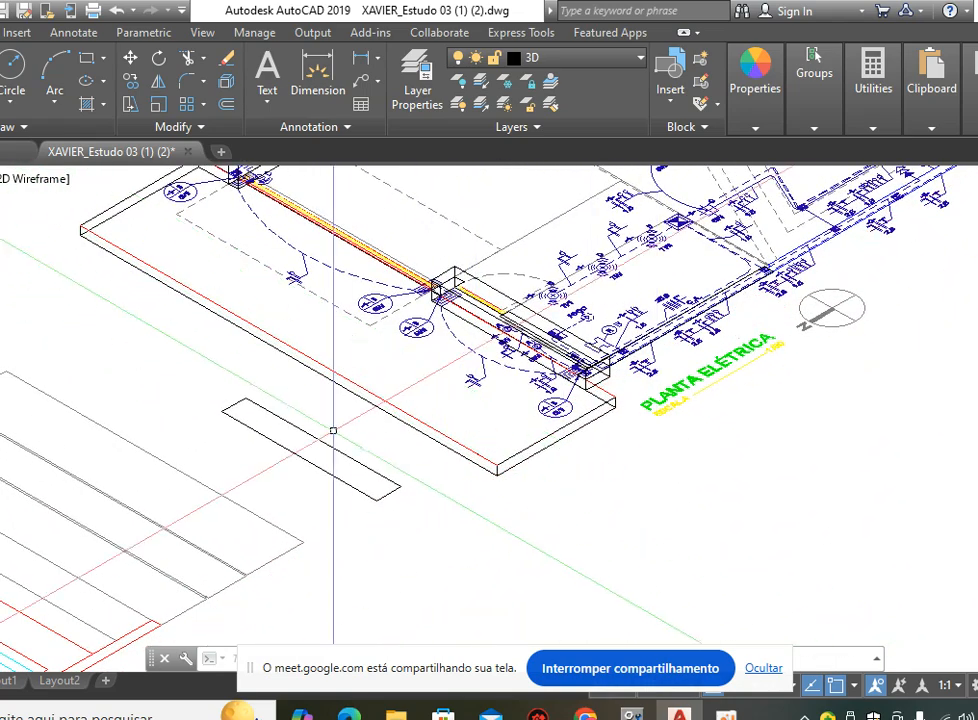
{"action": "scroll", "coordinate": [452, 527], "scroll_direction": "down", "scroll_amount": 2}
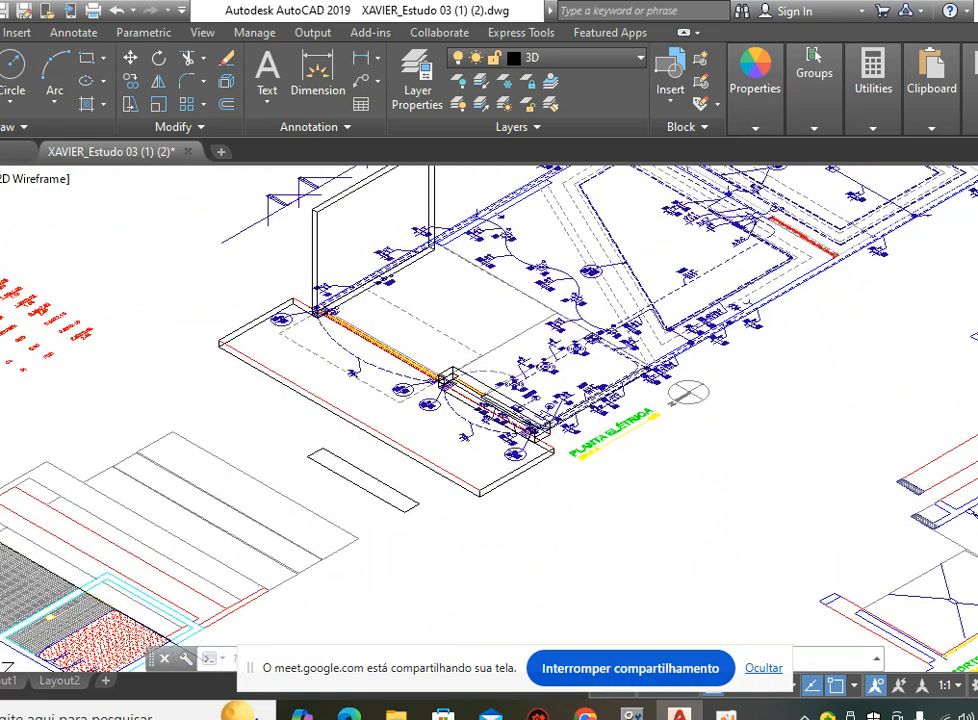
{"action": "left_click", "coordinate": [45, 182]}
{"action": "left_click", "coordinate": [150, 259]}
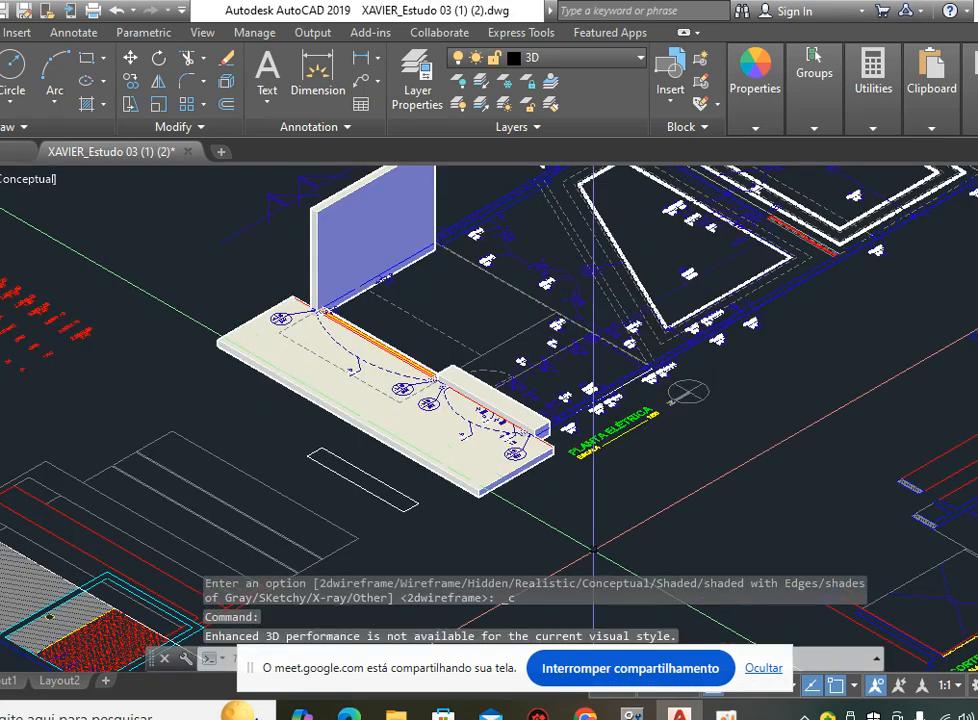
{"action": "scroll", "coordinate": [594, 551], "scroll_direction": "up", "scroll_amount": 2}
{"action": "middle_click_drag", "start_coordinate": [497, 433], "coordinate": [604, 510]}
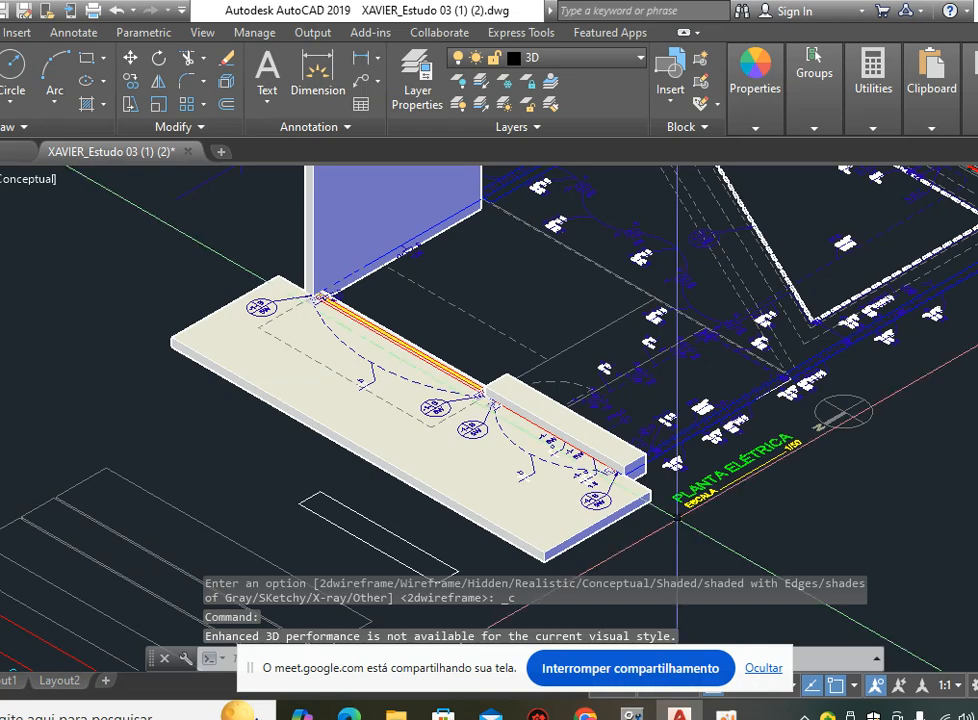
{"action": "scroll", "coordinate": [630, 495], "scroll_direction": "up", "scroll_amount": 5}
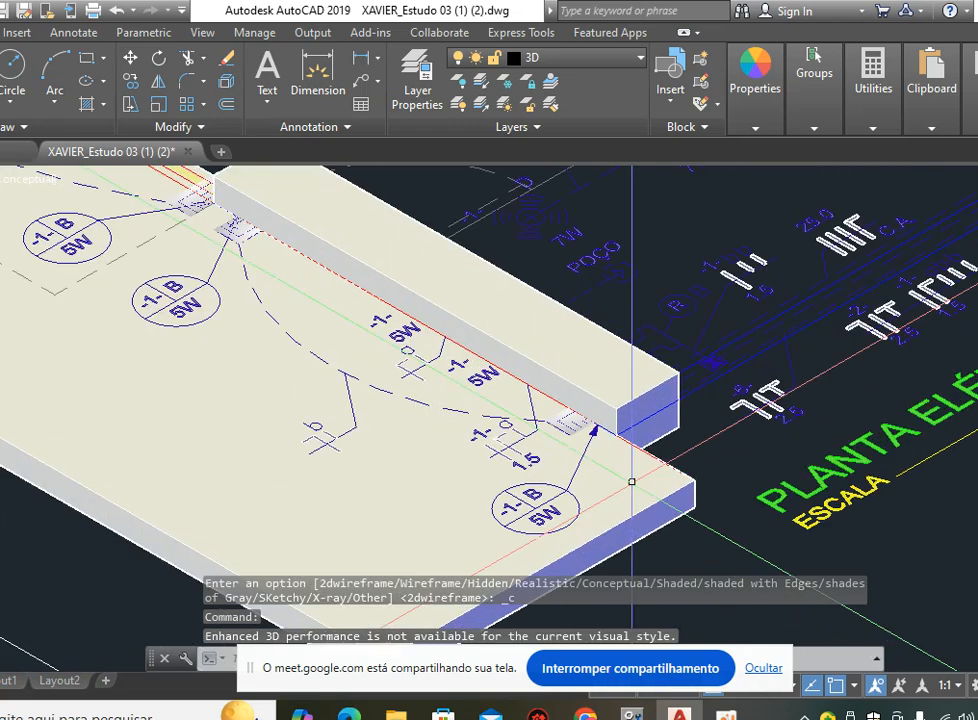
{"action": "middle_click_drag", "start_coordinate": [289, 275], "coordinate": [299, 330]}
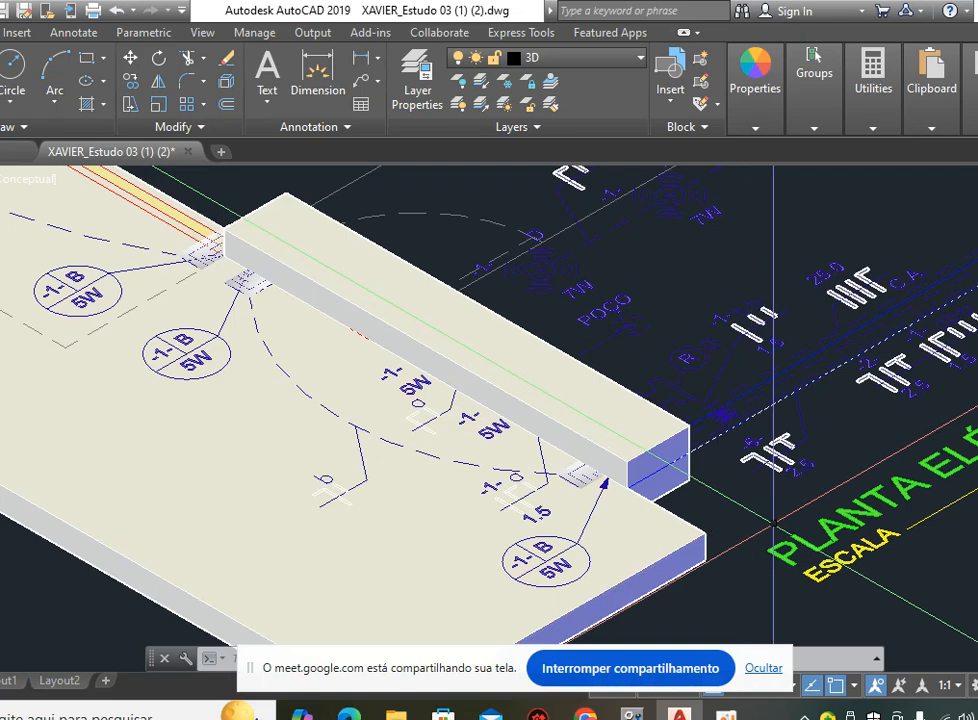
Orbit the shaded model to inspect the wall block from behind and from the front, and return to 2D Wireframe.
{"action": "type", "text": "do"}
{"action": "key", "text": "Return"}
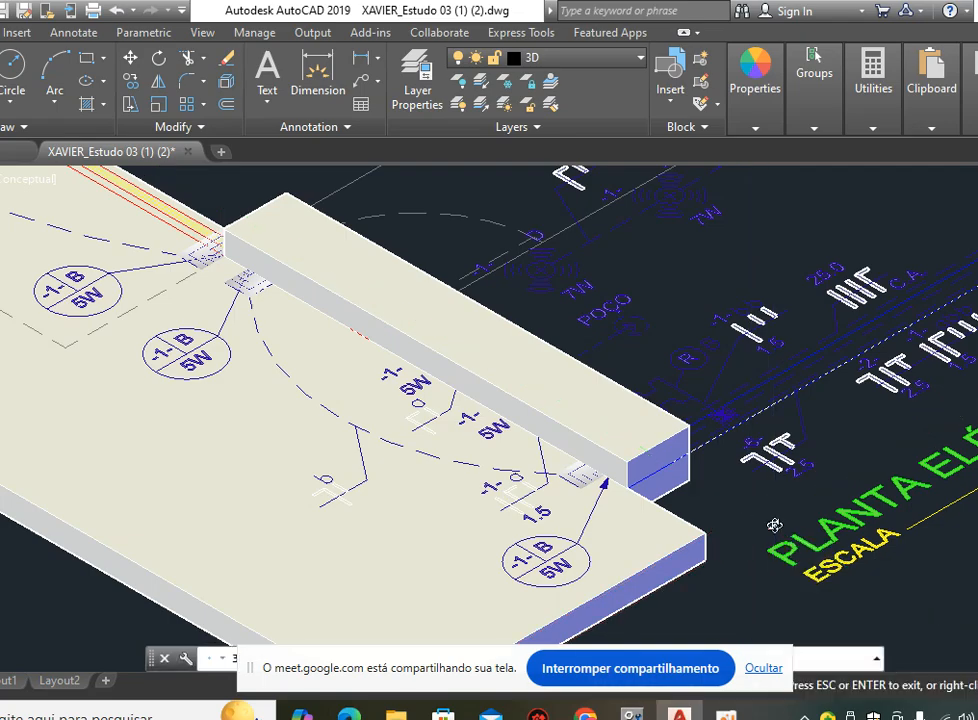
{"action": "left_click_drag", "start_coordinate": [757, 518], "coordinate": [364, 419]}
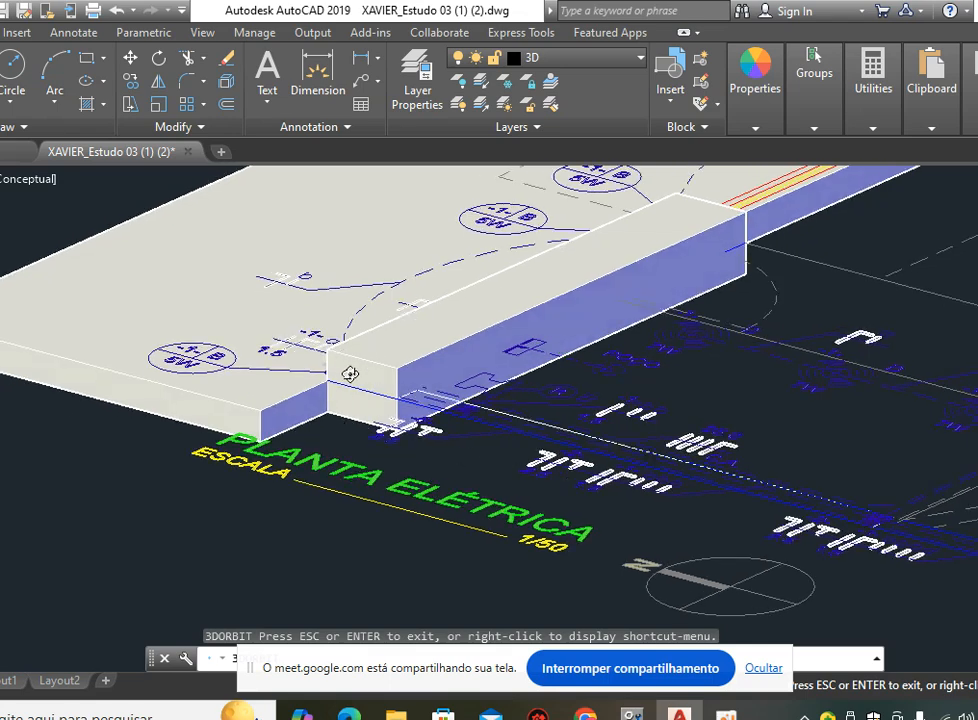
{"action": "left_click_drag", "start_coordinate": [360, 400], "coordinate": [570, 401]}
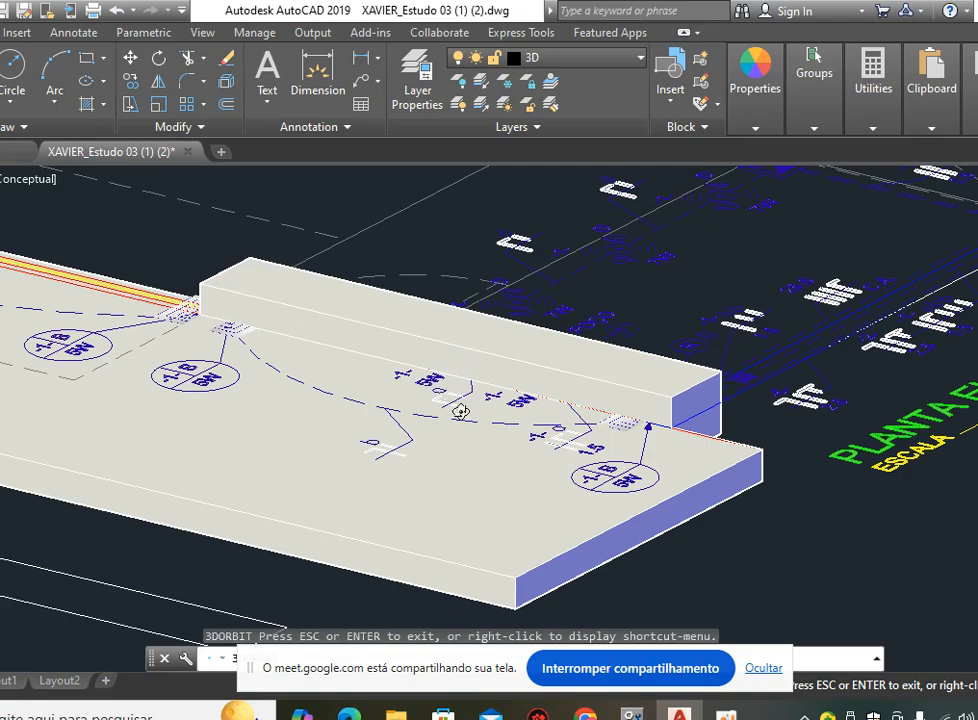
{"action": "left_click_drag", "start_coordinate": [460, 411], "coordinate": [472, 485]}
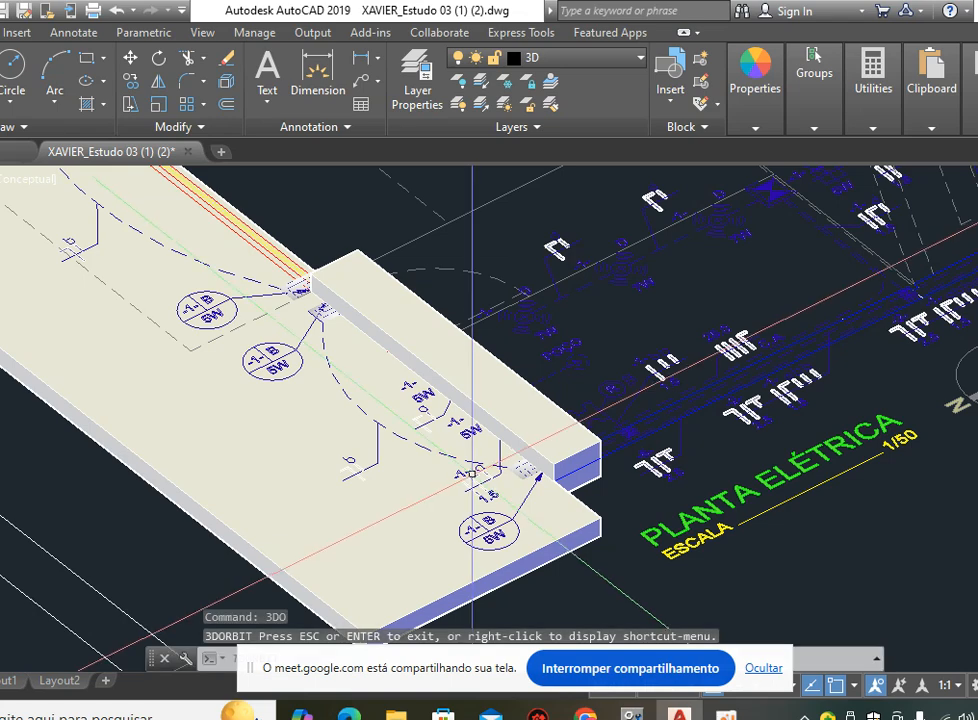
{"action": "left_click", "coordinate": [40, 180]}
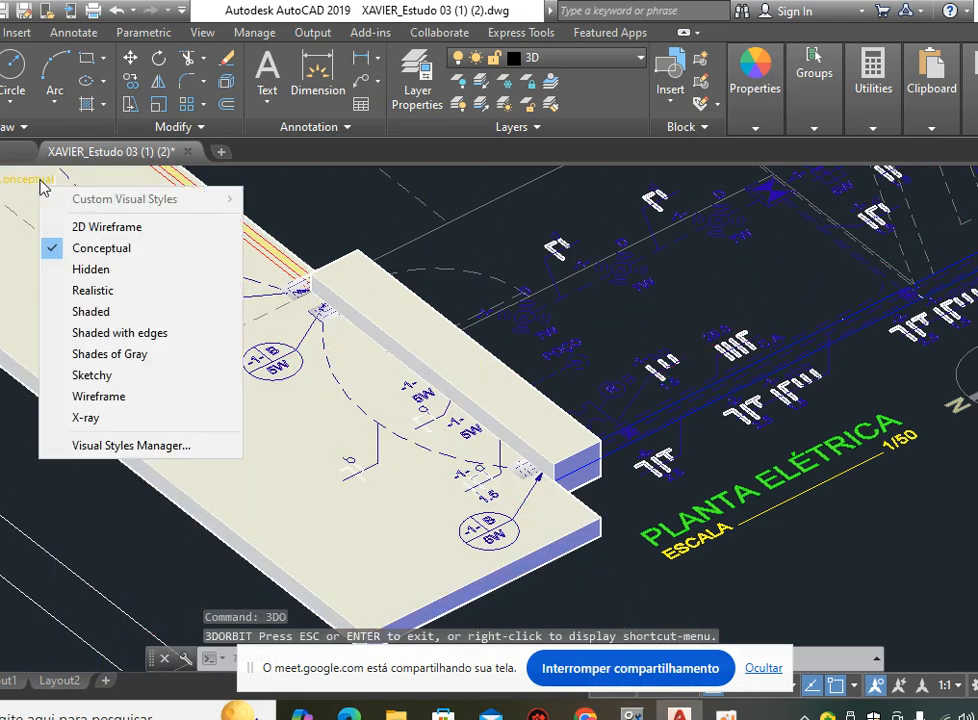
{"action": "left_click", "coordinate": [122, 231]}
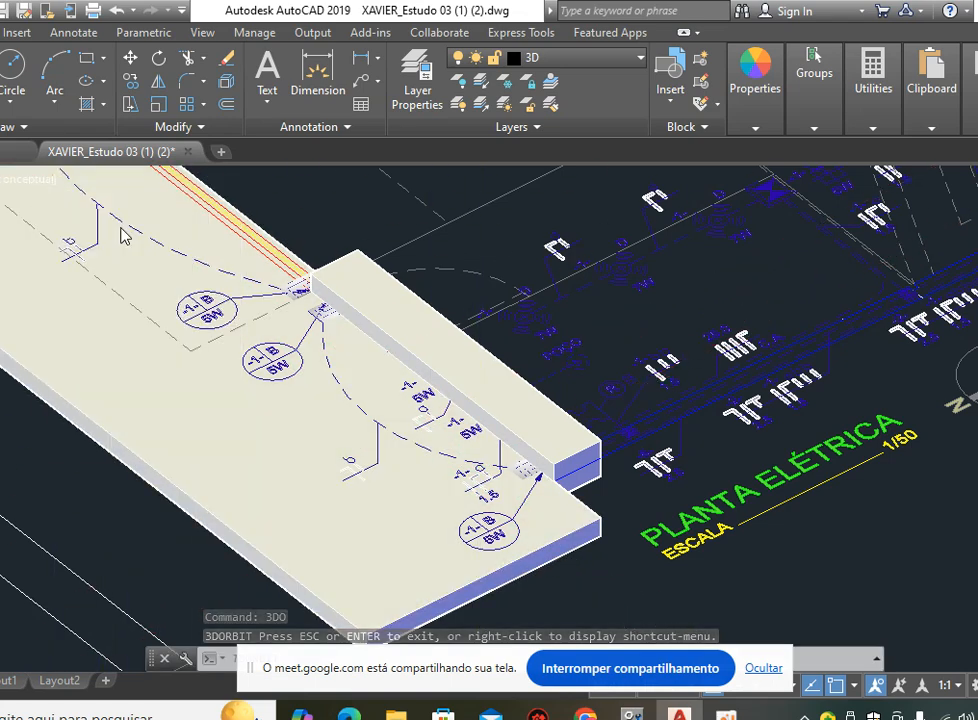
Check the length of the cyan frame's outer vertical edge in the FACHADA FRONTAL - NORTE elevation, and clear the selection.
{"action": "middle_click_drag", "start_coordinate": [551, 302], "coordinate": [684, 302]}
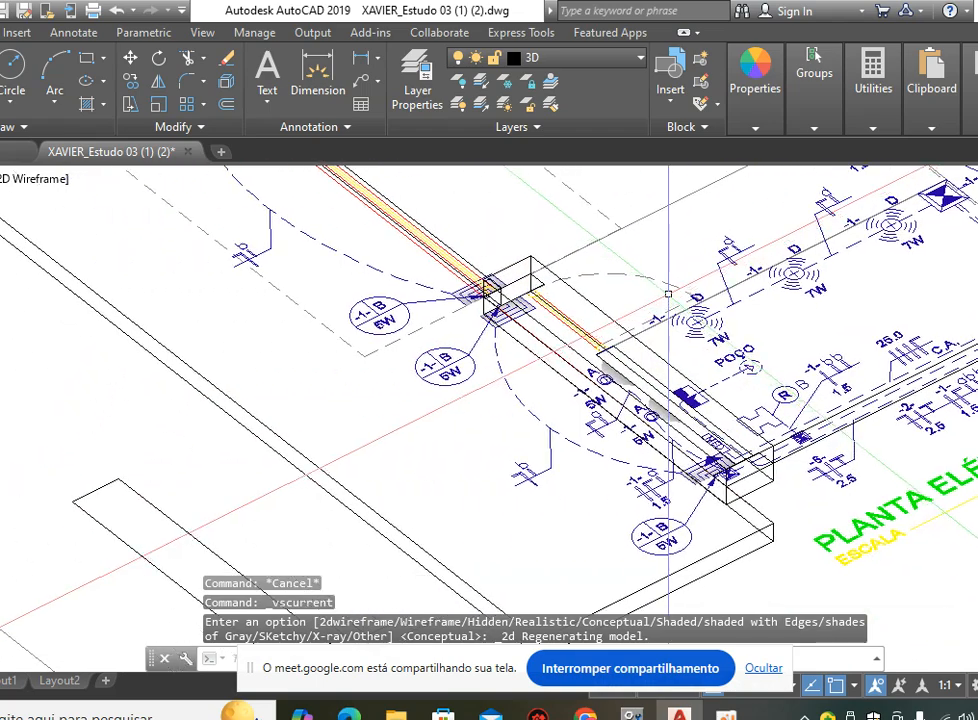
{"action": "scroll", "coordinate": [670, 303], "scroll_direction": "down", "scroll_amount": 6}
{"action": "scroll", "coordinate": [370, 460], "scroll_direction": "up", "scroll_amount": 5}
{"action": "middle_click_drag", "start_coordinate": [332, 376], "coordinate": [478, 325]}
{"action": "left_click", "coordinate": [476, 287]}
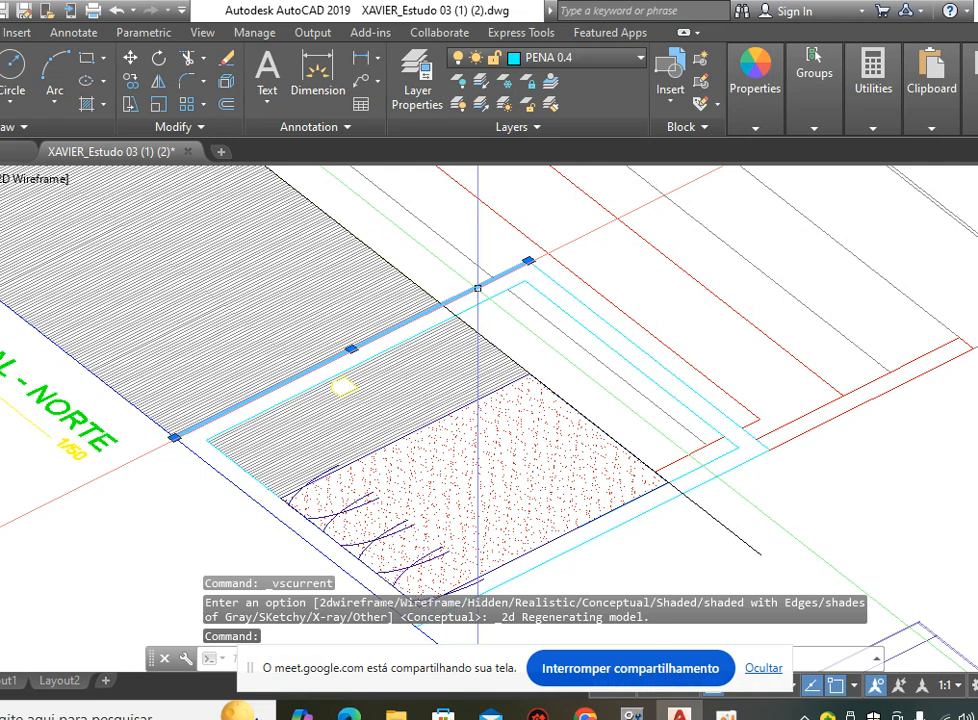
{"action": "mouse_move", "coordinate": [531, 263]}
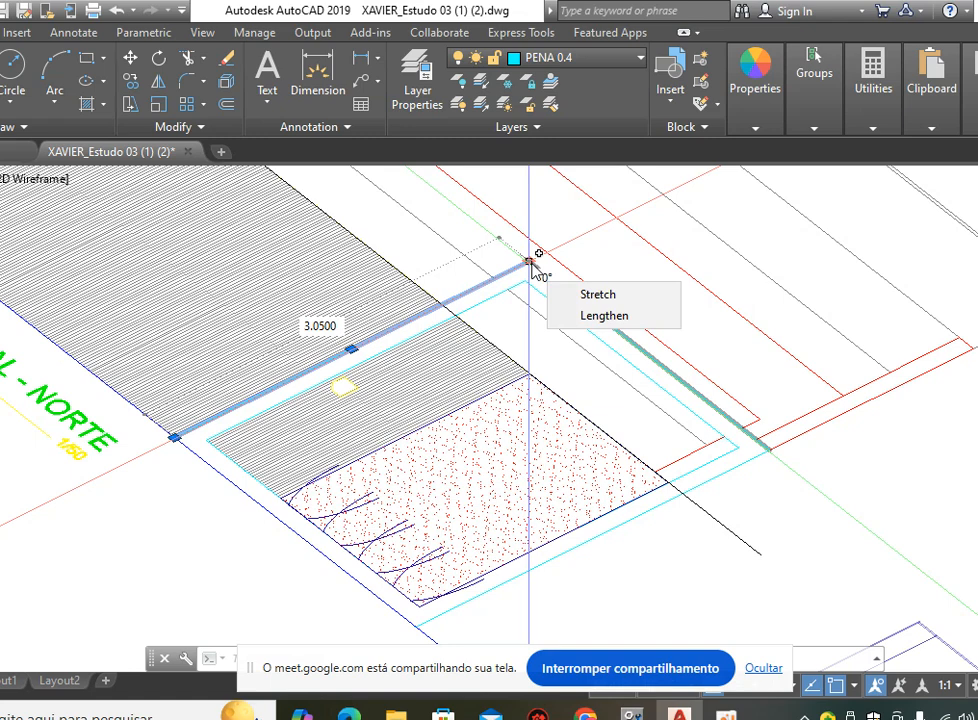
{"action": "scroll", "coordinate": [405, 383], "scroll_direction": "down", "scroll_amount": 6}
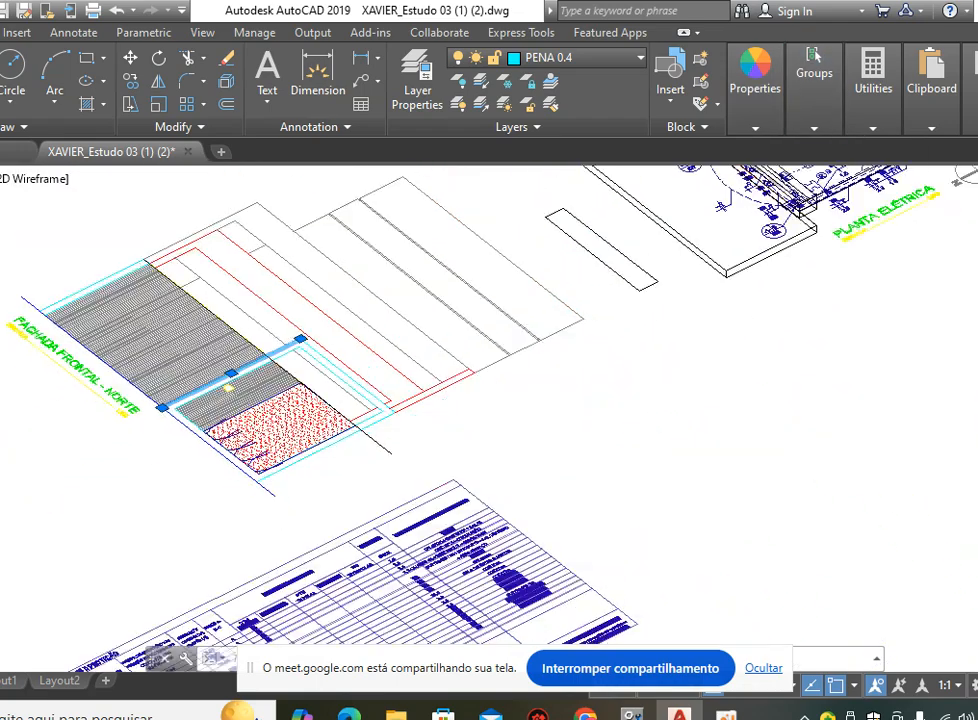
{"action": "key", "text": "Escape"}
{"action": "key", "text": "Escape"}
Extrude the two small closed rectangles at both ends of the front wall block to a height of 3.20.
{"action": "scroll", "coordinate": [520, 200], "scroll_direction": "up", "scroll_amount": 5}
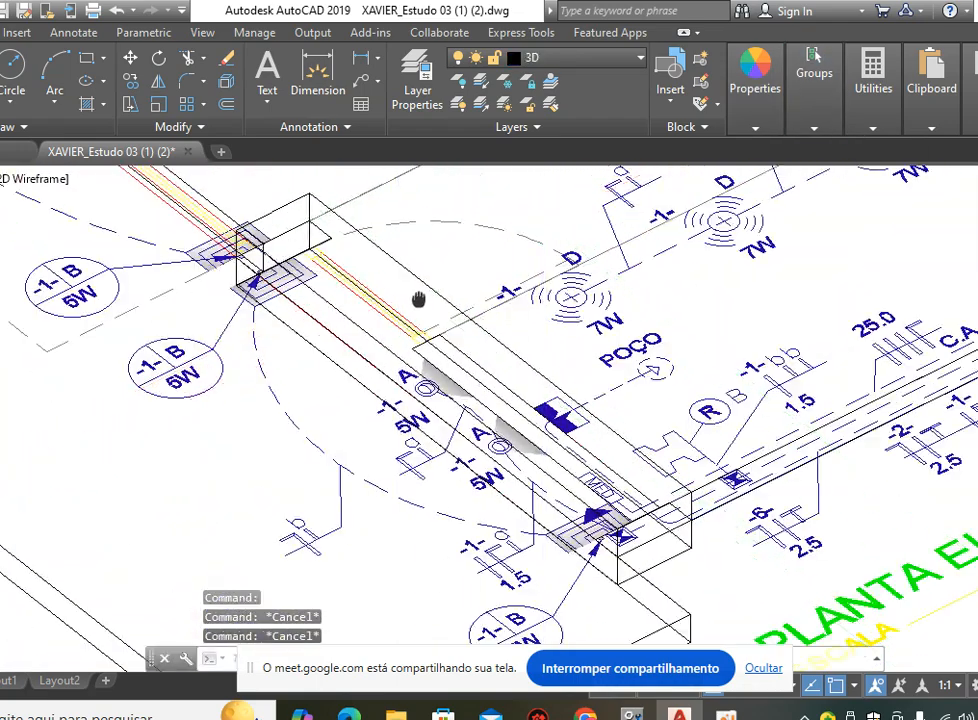
{"action": "type", "text": "ext"}
{"action": "key", "text": "Return"}
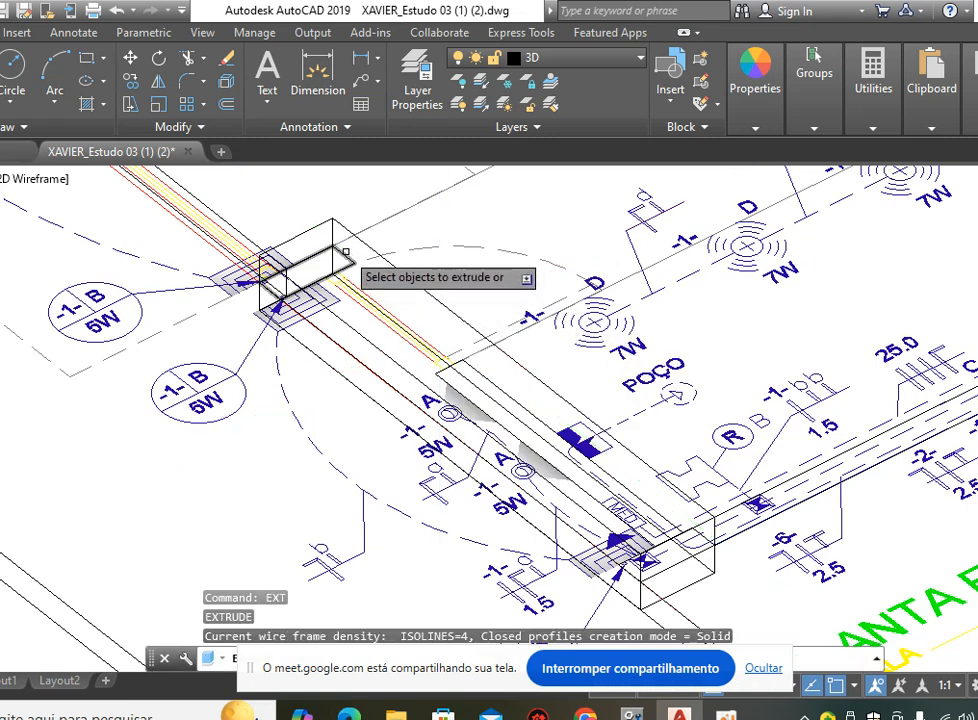
{"action": "left_click", "coordinate": [340, 252]}
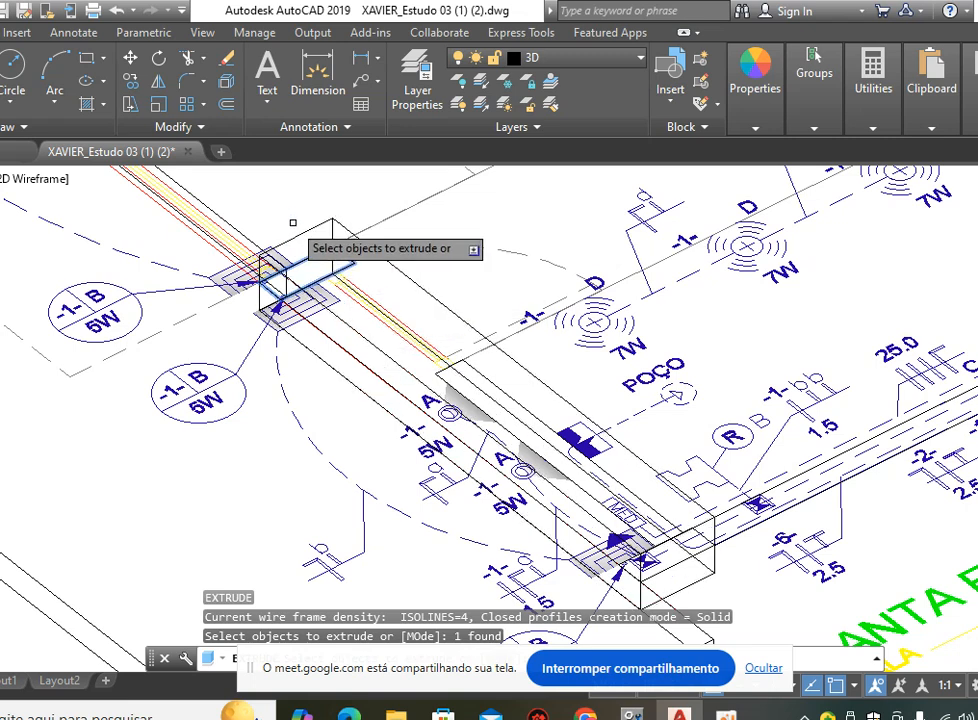
{"action": "left_click", "coordinate": [697, 530]}
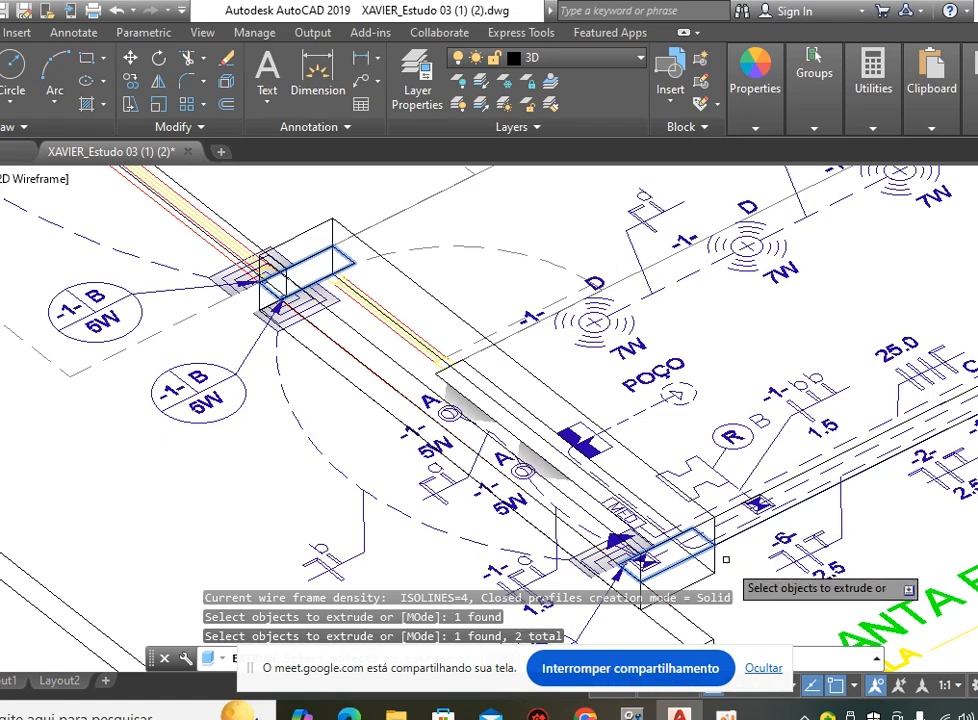
{"action": "middle_click_drag", "start_coordinate": [726, 548], "coordinate": [725, 442]}
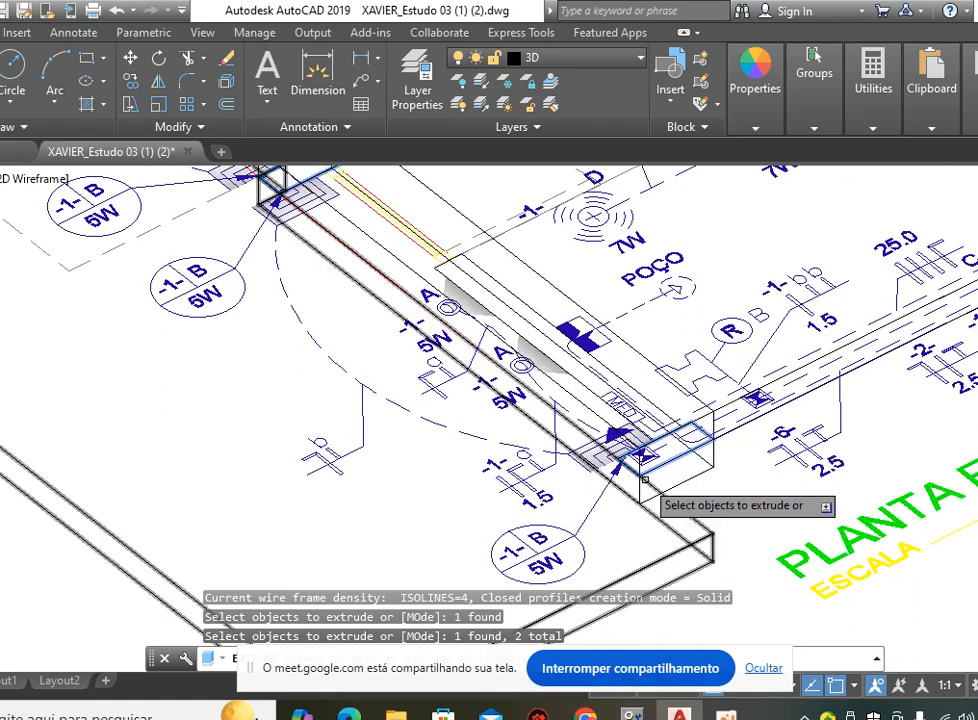
{"action": "middle_click_drag", "start_coordinate": [622, 384], "coordinate": [645, 440]}
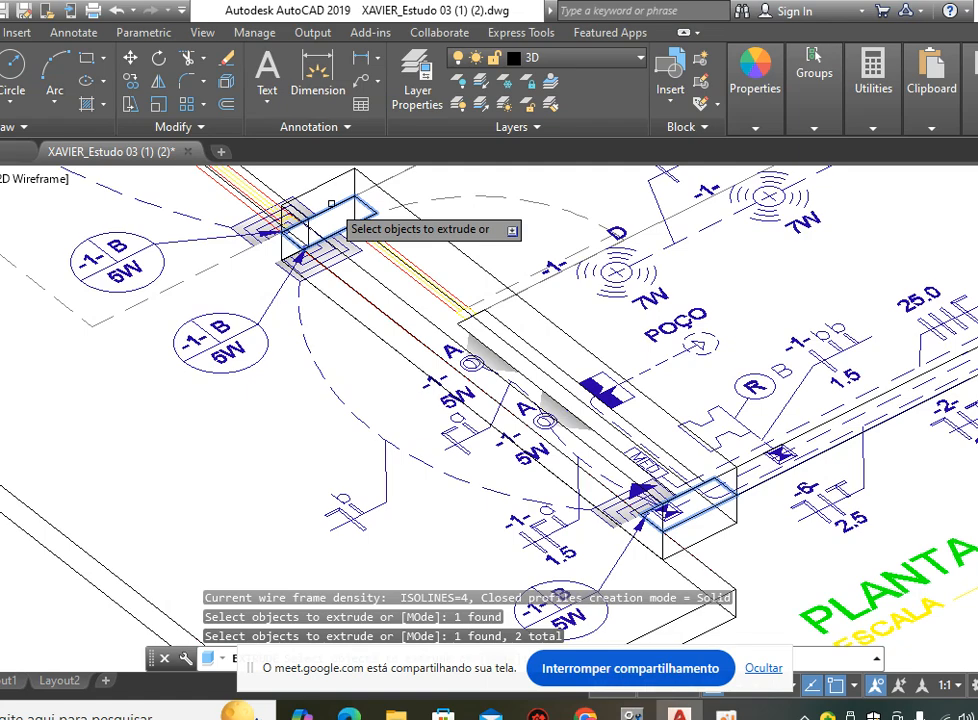
{"action": "scroll", "coordinate": [640, 480], "scroll_direction": "down", "scroll_amount": 2}
{"action": "scroll", "coordinate": [575, 378], "scroll_direction": "down", "scroll_amount": 2}
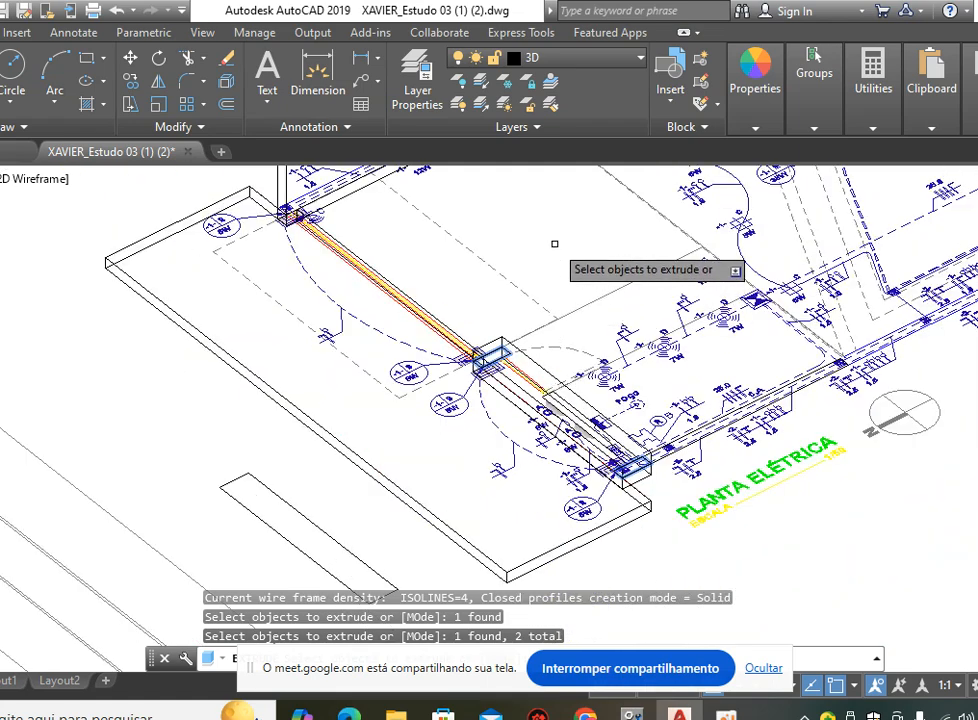
{"action": "key", "text": "Return"}
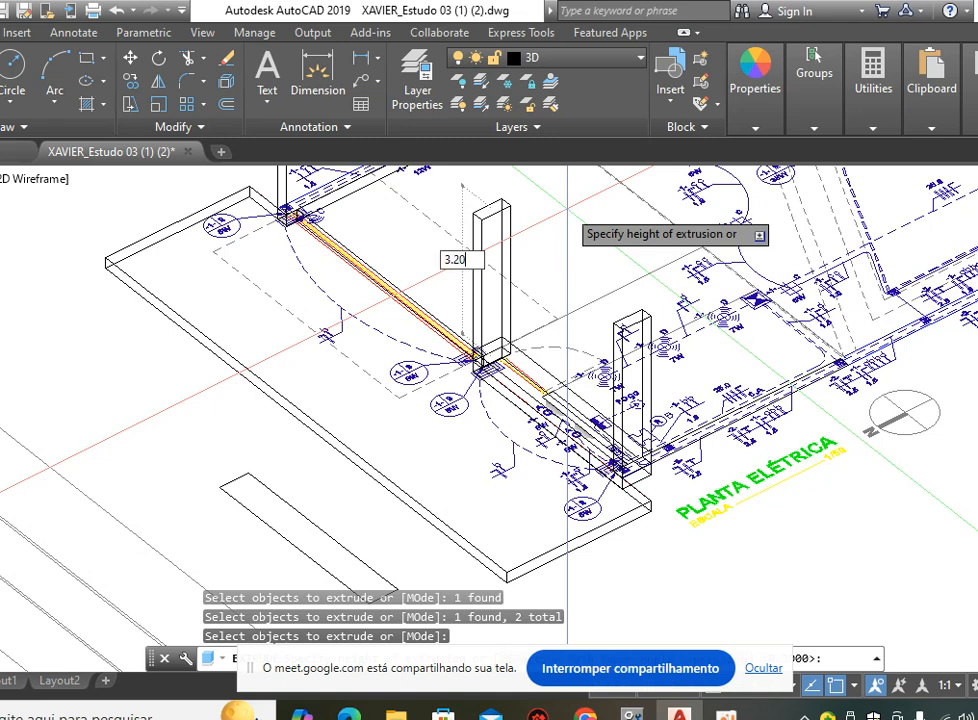
{"action": "key", "text": "Return"}
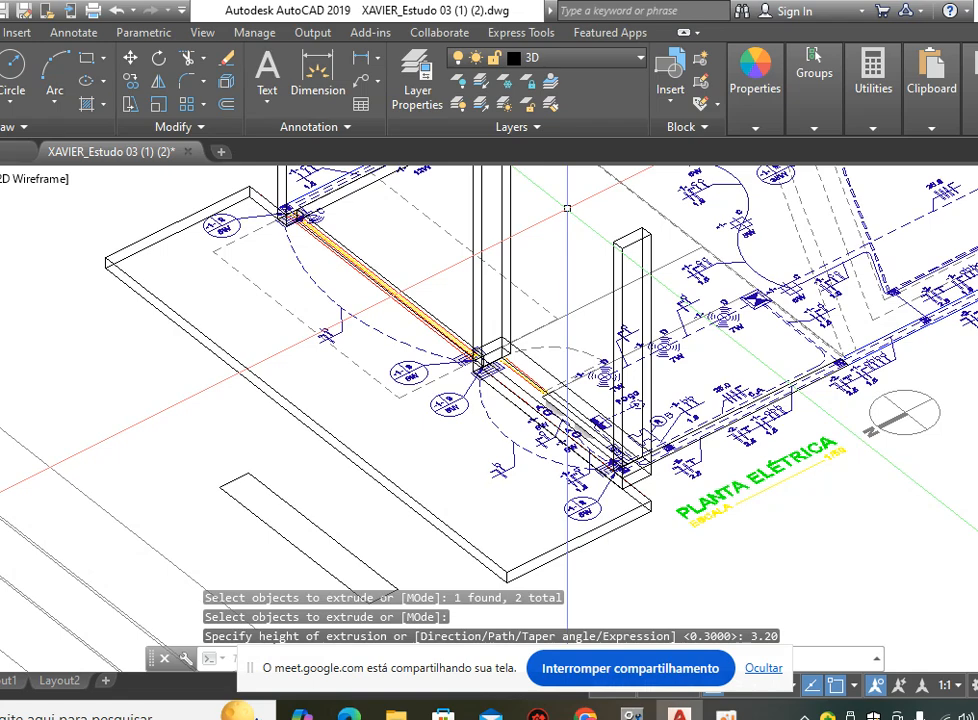
Move both tall front pillars 0.15 straight down along the vertical axis.
{"action": "middle_click_drag", "start_coordinate": [731, 490], "coordinate": [641, 557]}
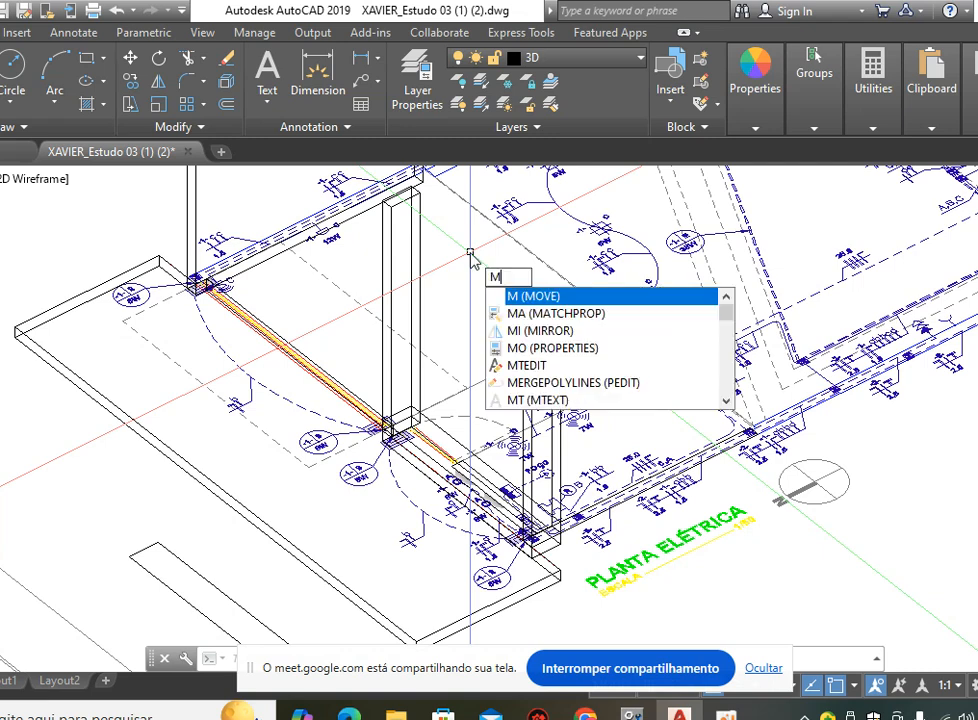
{"action": "key", "text": "Return"}
{"action": "left_click", "coordinate": [416, 233]}
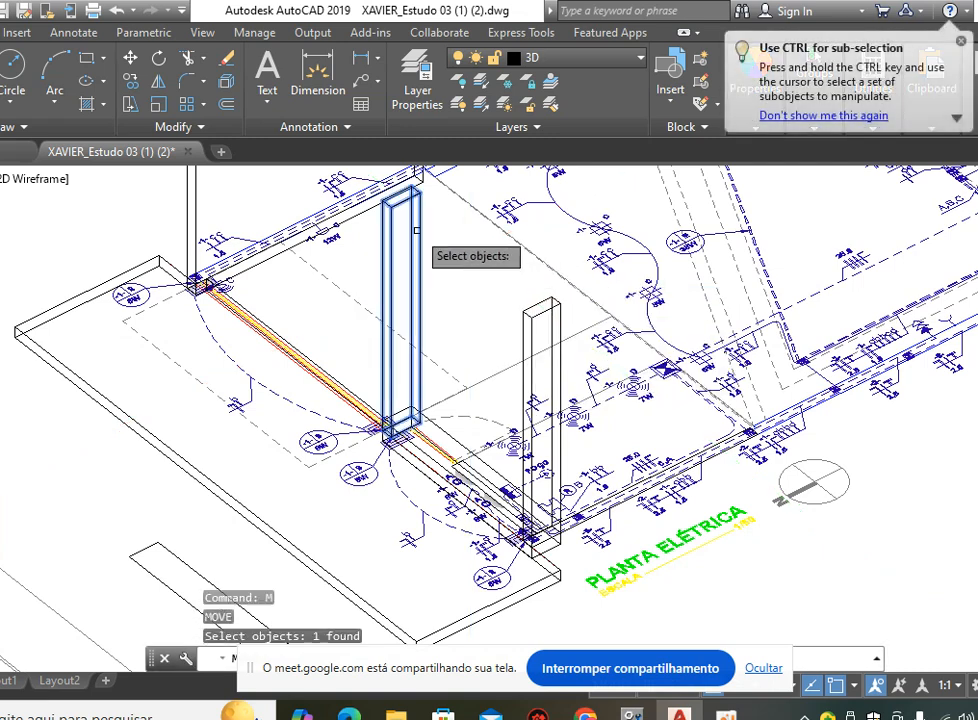
{"action": "left_click", "coordinate": [548, 299]}
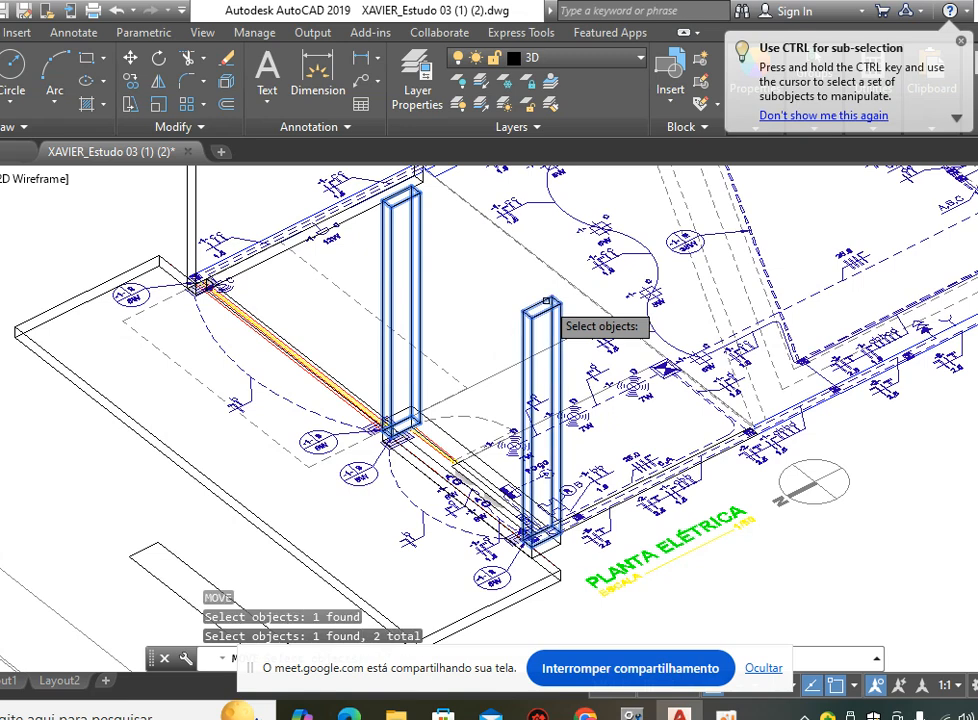
{"action": "key", "text": "Return"}
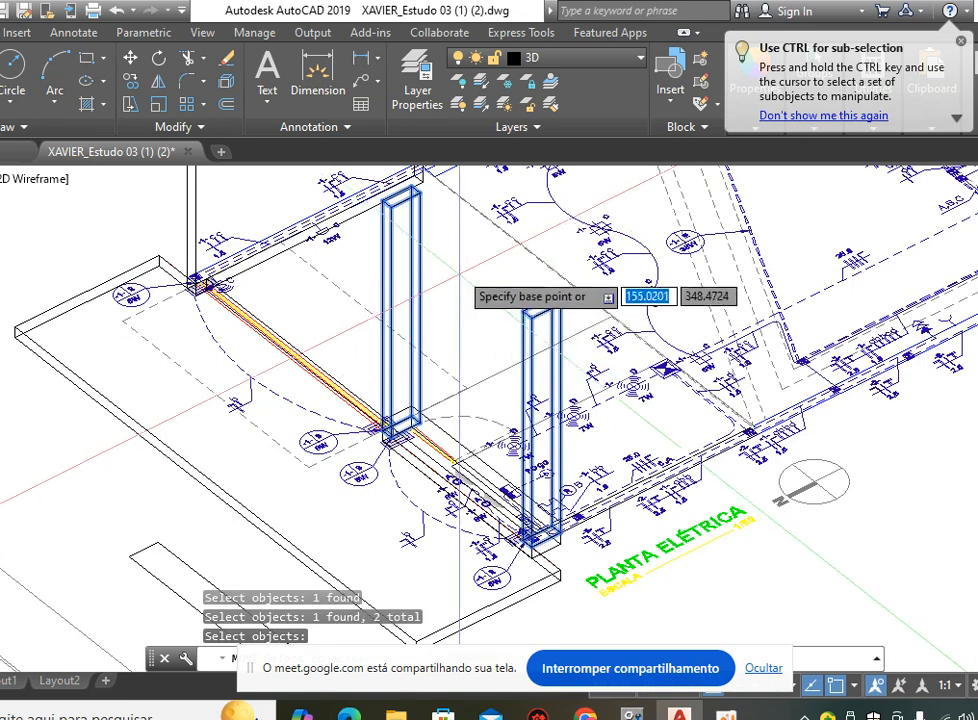
{"action": "left_click", "coordinate": [485, 264]}
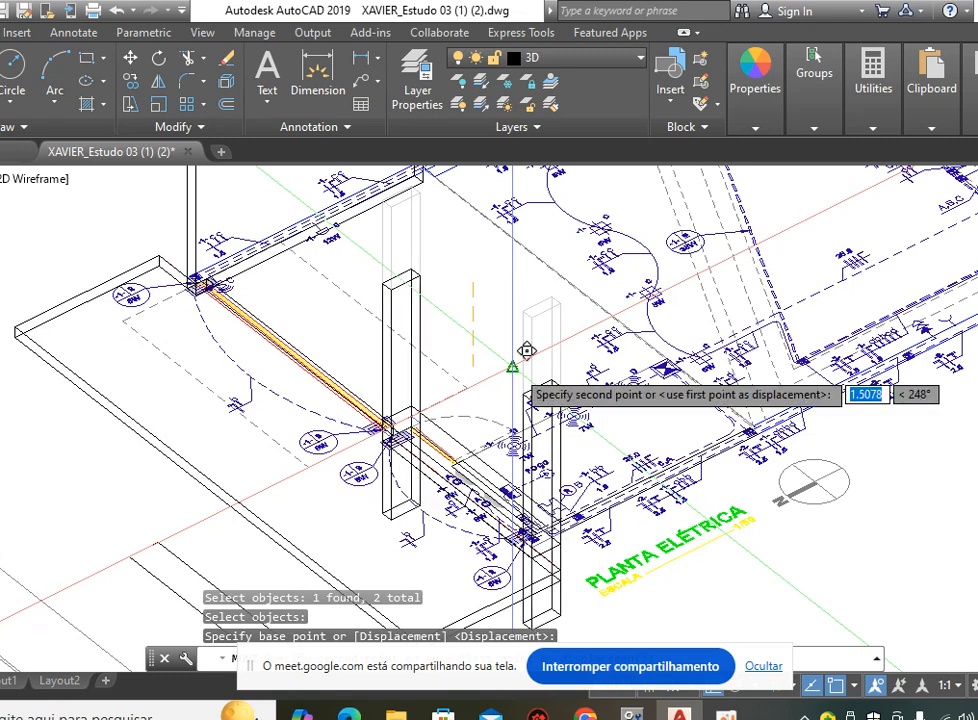
{"action": "type", "text": ".15"}
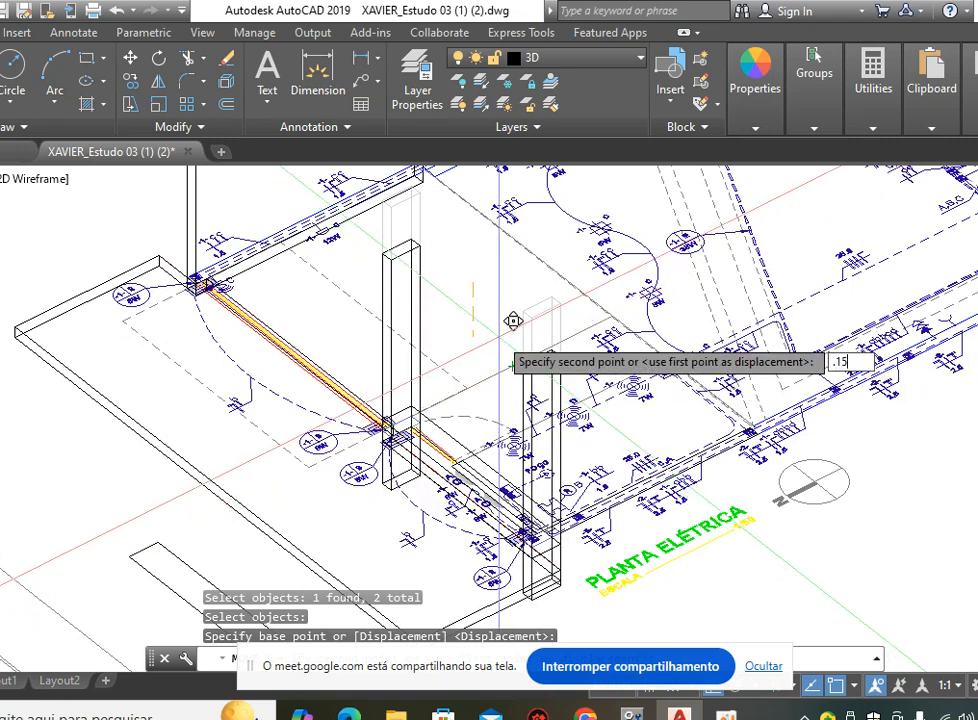
{"action": "key", "text": "Return"}
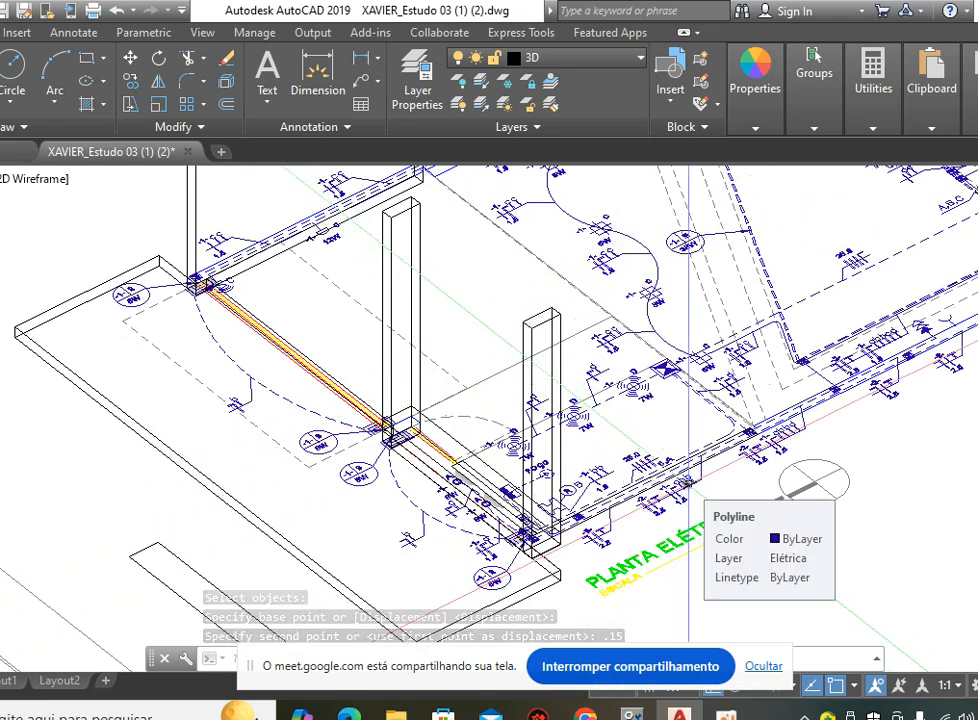
Examine the two pillars in the model and compare them with the cyan frame in the FACHADA FRONTAL - NORTE elevation.
{"action": "middle_click_drag", "start_coordinate": [646, 516], "coordinate": [613, 465]}
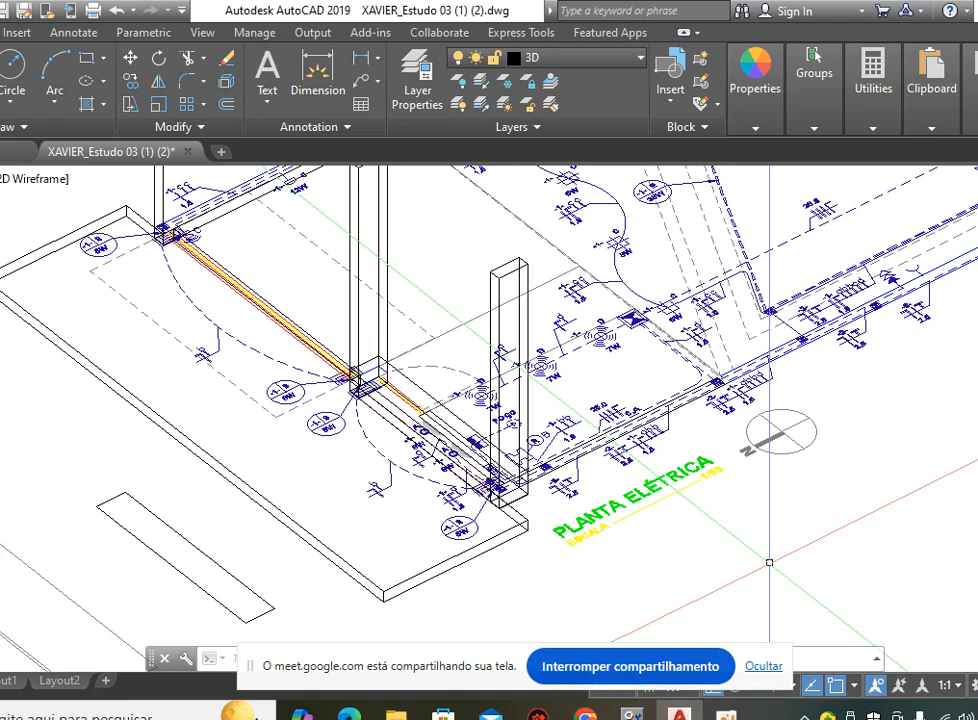
{"action": "middle_click_drag", "start_coordinate": [438, 343], "coordinate": [501, 343]}
{"action": "middle_click_drag", "start_coordinate": [583, 313], "coordinate": [696, 415]}
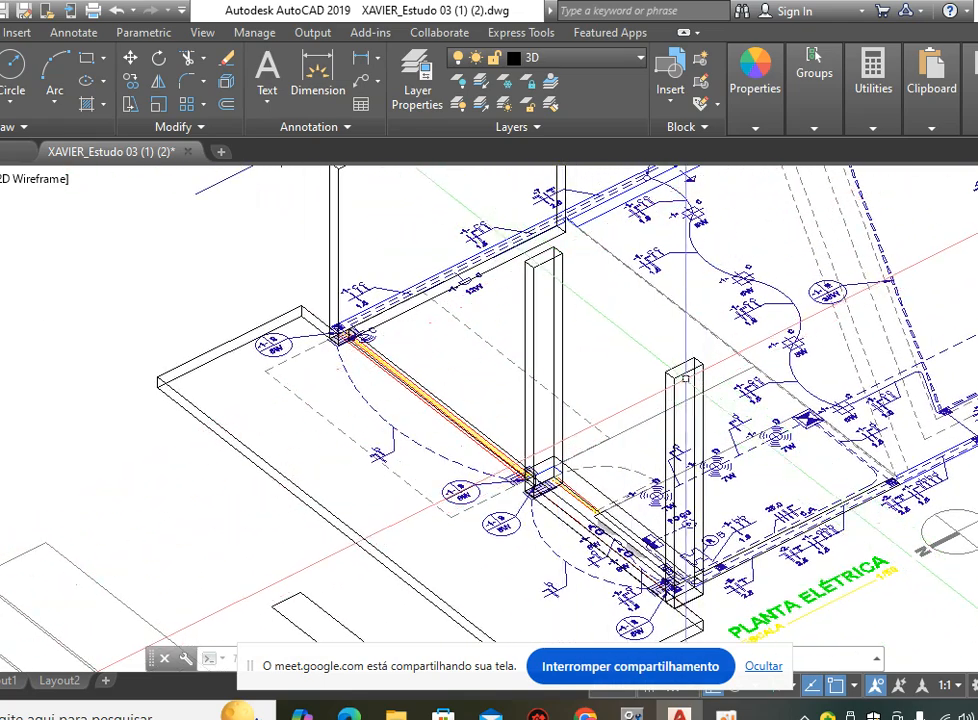
{"action": "middle_click_drag", "start_coordinate": [367, 487], "coordinate": [387, 357]}
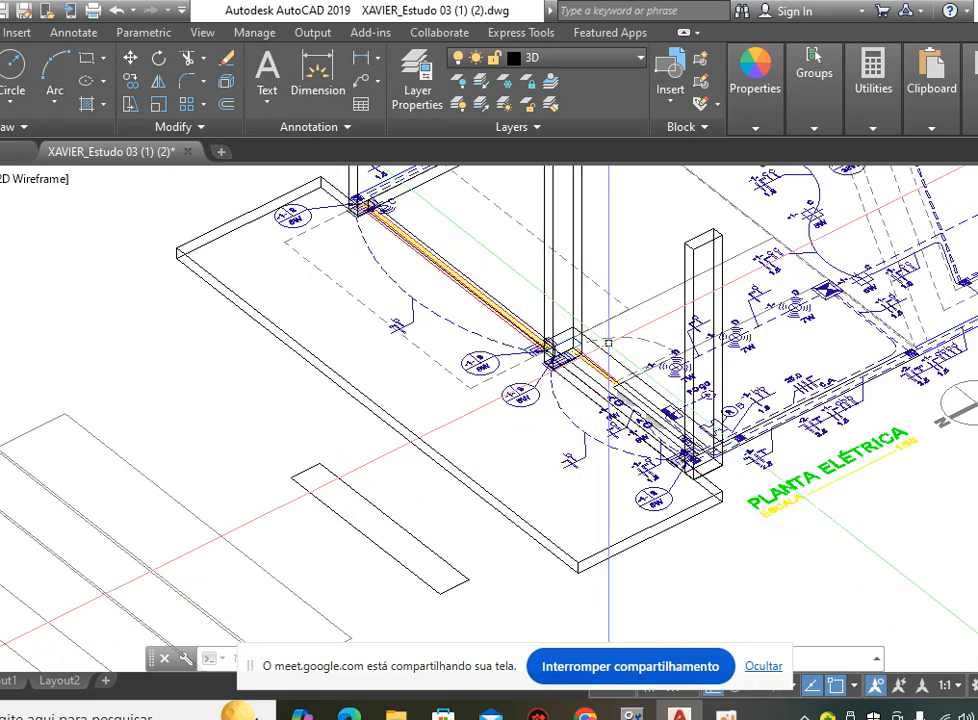
{"action": "middle_click_drag", "start_coordinate": [602, 280], "coordinate": [604, 395]}
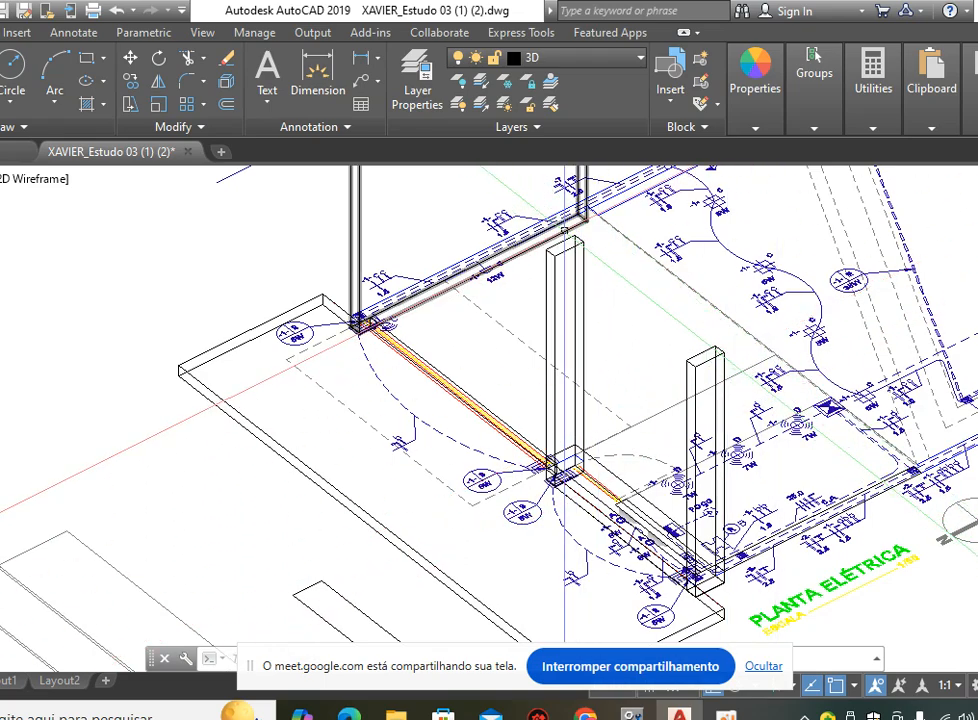
{"action": "scroll", "coordinate": [472, 472], "scroll_direction": "down", "scroll_amount": 5}
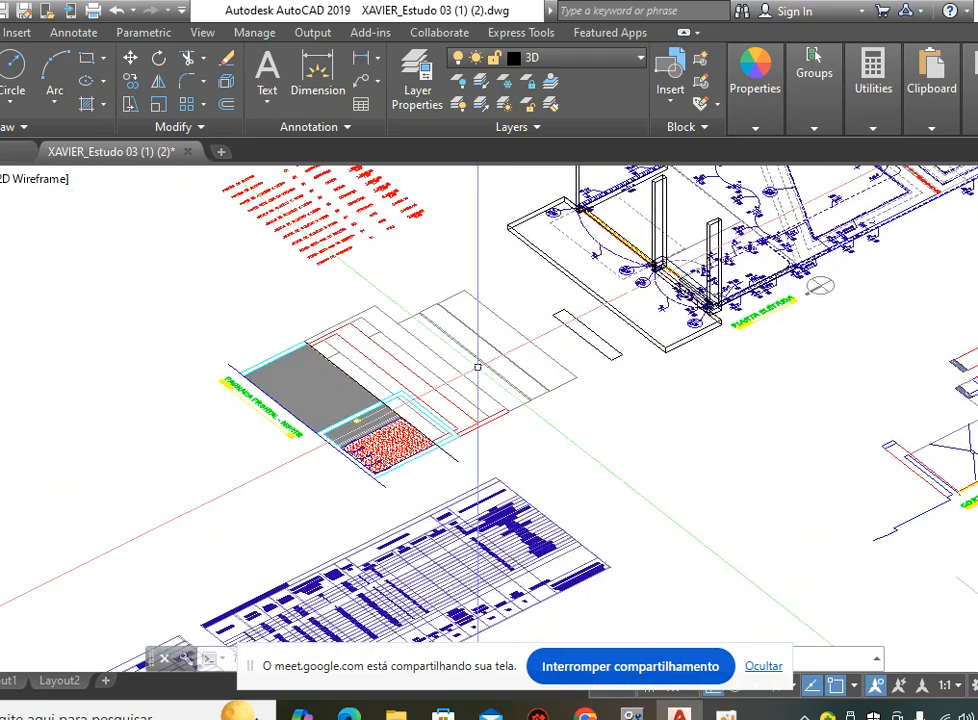
{"action": "scroll", "coordinate": [410, 410], "scroll_direction": "up", "scroll_amount": 8}
{"action": "mouse_move", "coordinate": [381, 426]}
{"action": "middle_mouse_down"}
{"action": "mouse_move", "coordinate": [365, 338]}
{"action": "mouse_move", "coordinate": [297, 273]}
{"action": "middle_mouse_up"}
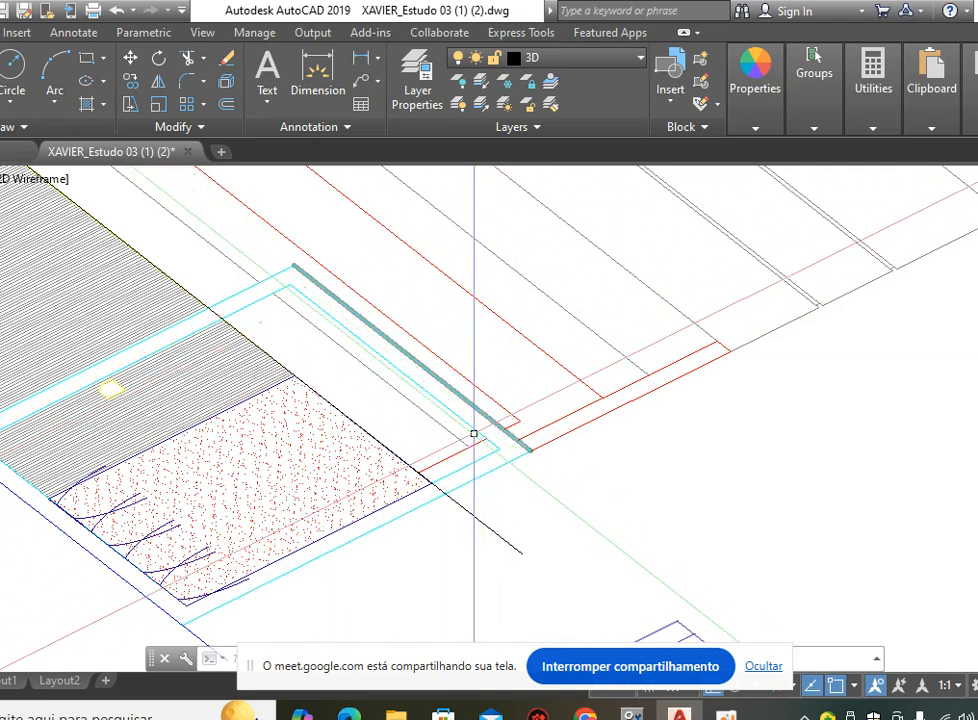
Extrude the loose narrow rectangle between the front elevation and the base slab to a height of 0.15.
{"action": "scroll", "coordinate": [478, 445], "scroll_direction": "down", "scroll_amount": 6}
{"action": "middle_click_drag", "start_coordinate": [568, 325], "coordinate": [485, 364]}
{"action": "scroll", "coordinate": [552, 396], "scroll_direction": "up", "scroll_amount": 6}
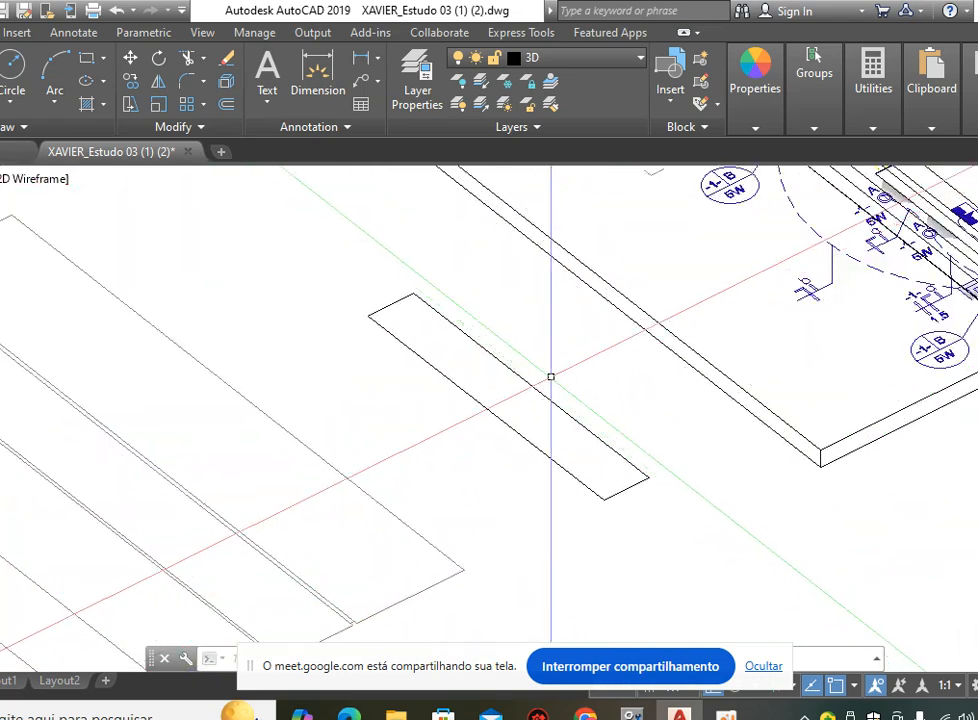
{"action": "type", "text": "xt"}
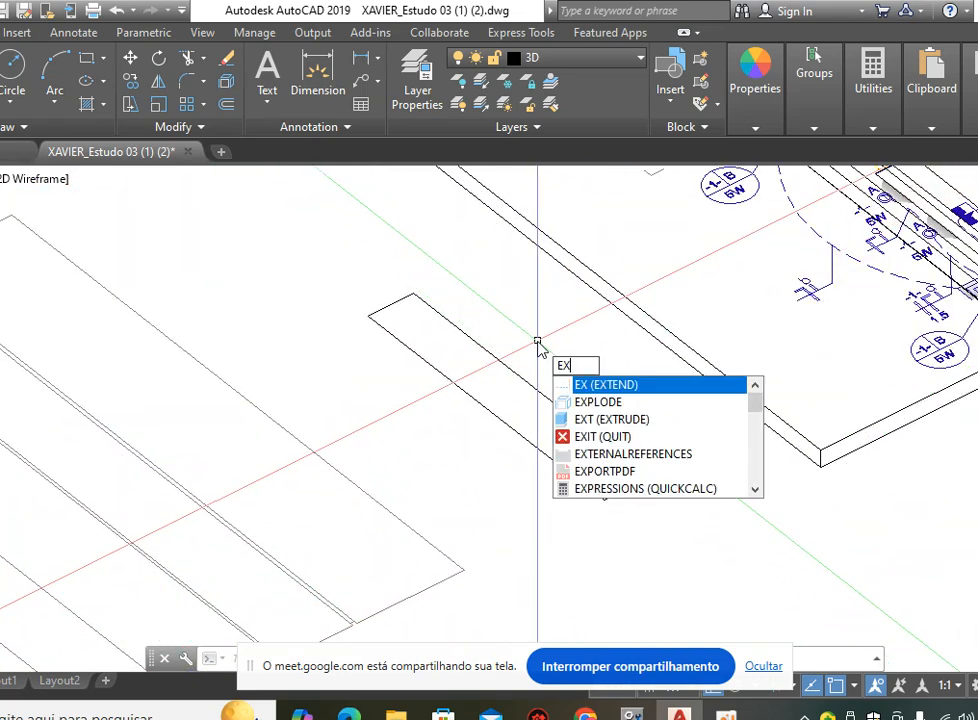
{"action": "key", "text": "Return"}
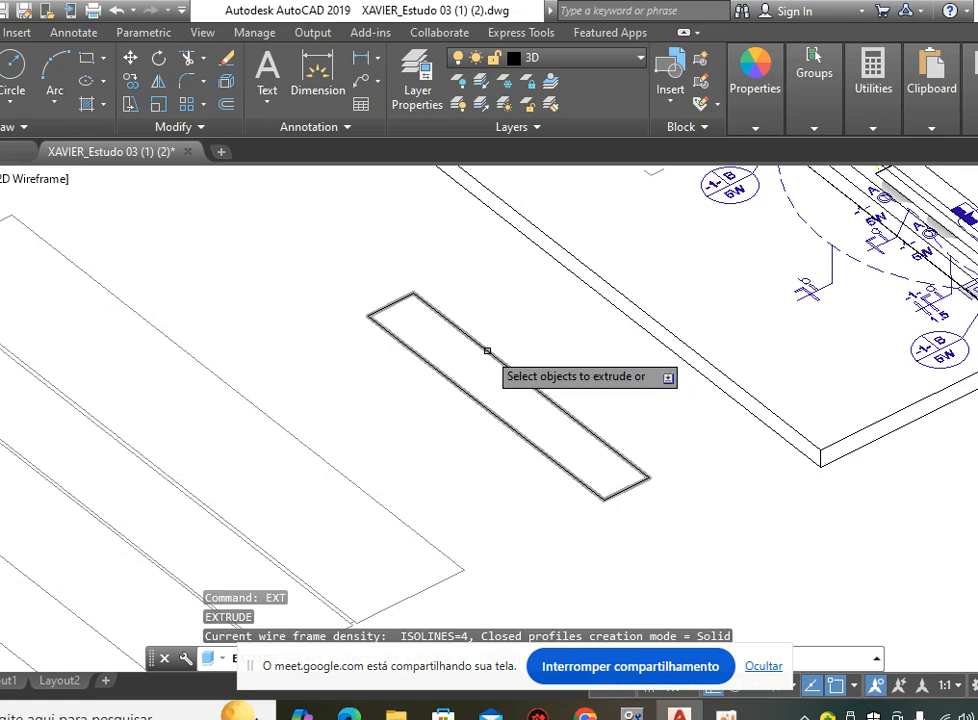
{"action": "left_click", "coordinate": [487, 351]}
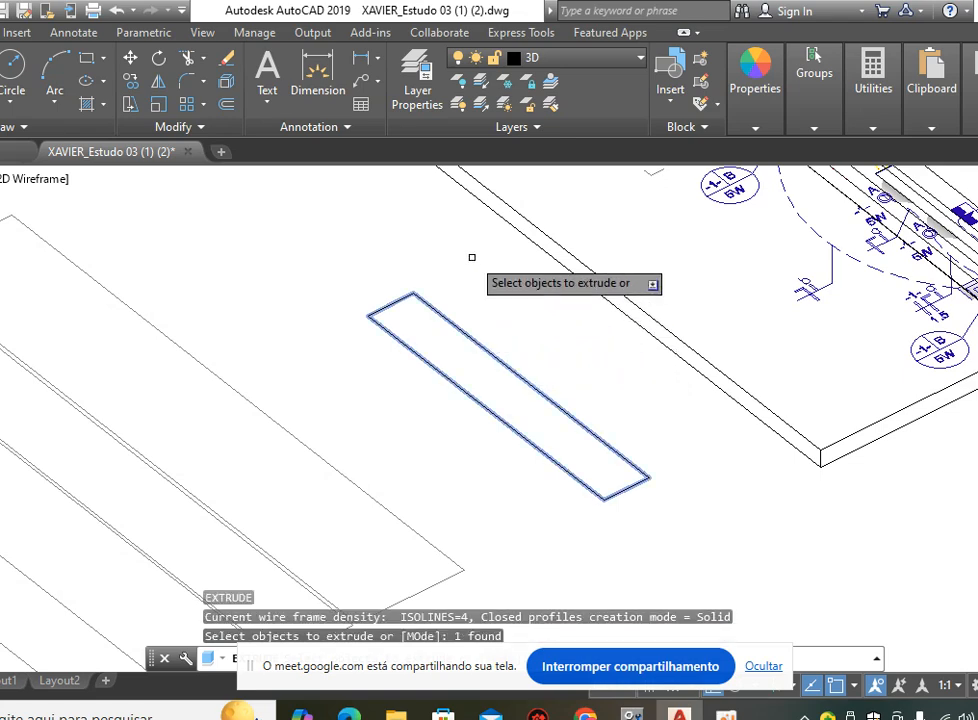
{"action": "key", "text": "Return"}
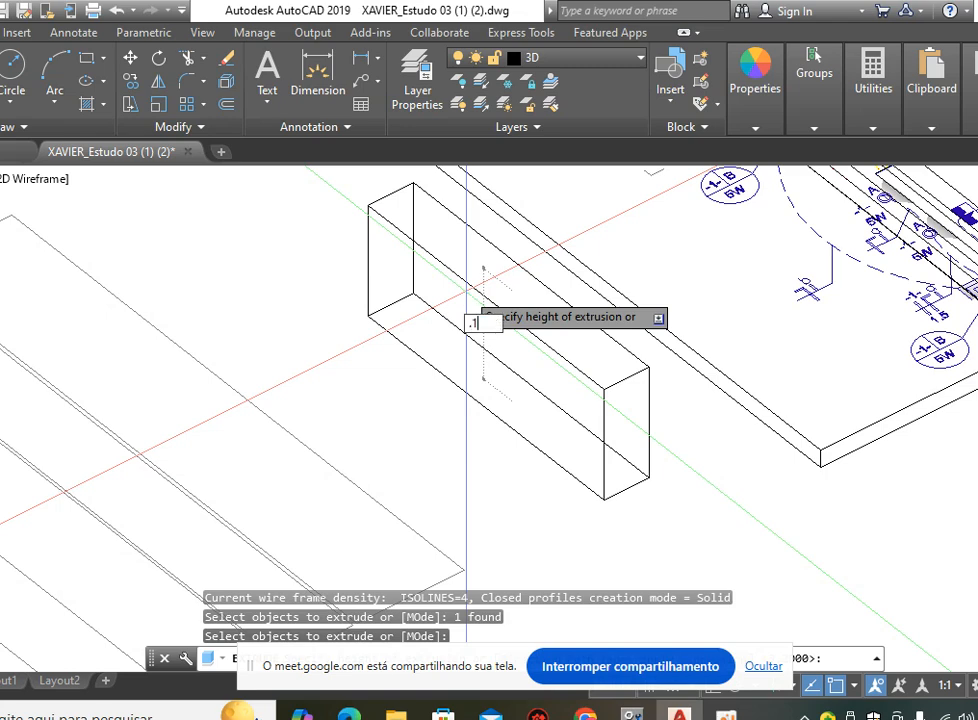
{"action": "type", "text": ".15"}
{"action": "key", "text": "Return"}
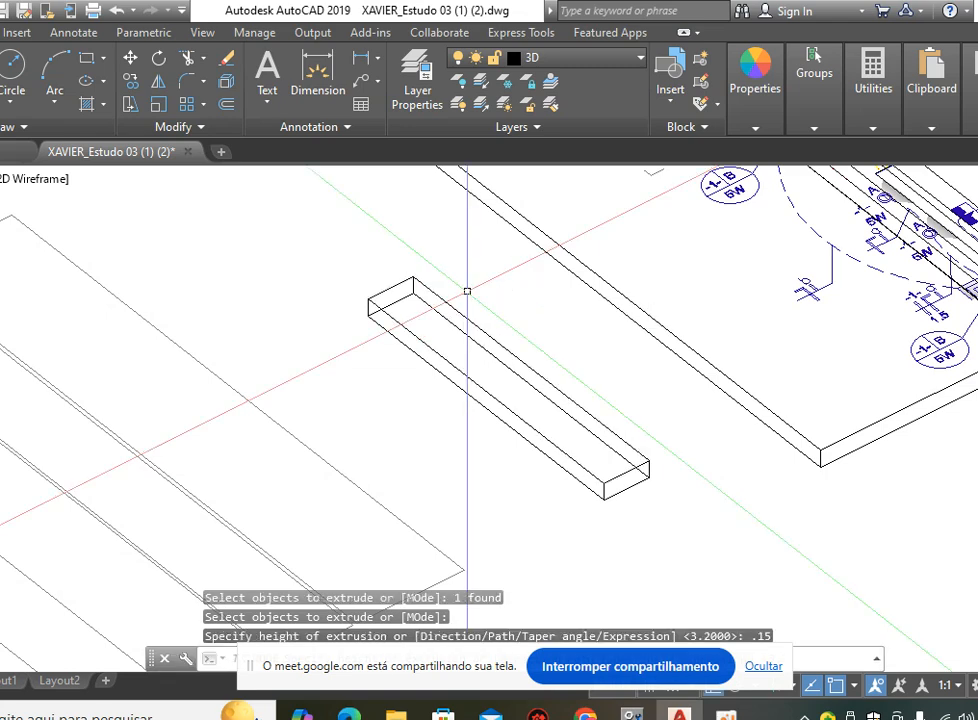
Move the extruded beam by its upper end corner onto the first pillar's top corner, so it spans both front pillars with flush tops.
{"action": "scroll", "coordinate": [468, 292], "scroll_direction": "down", "scroll_amount": 5}
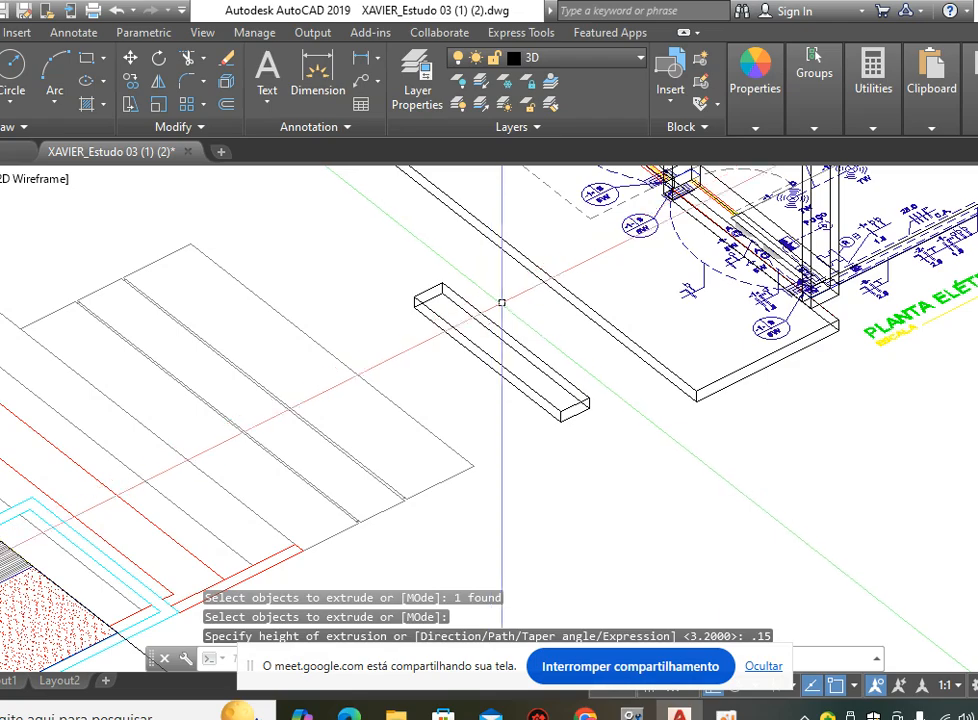
{"action": "middle_click_drag", "start_coordinate": [511, 331], "coordinate": [462, 486]}
{"action": "scroll", "coordinate": [485, 418], "scroll_direction": "up", "scroll_amount": 3}
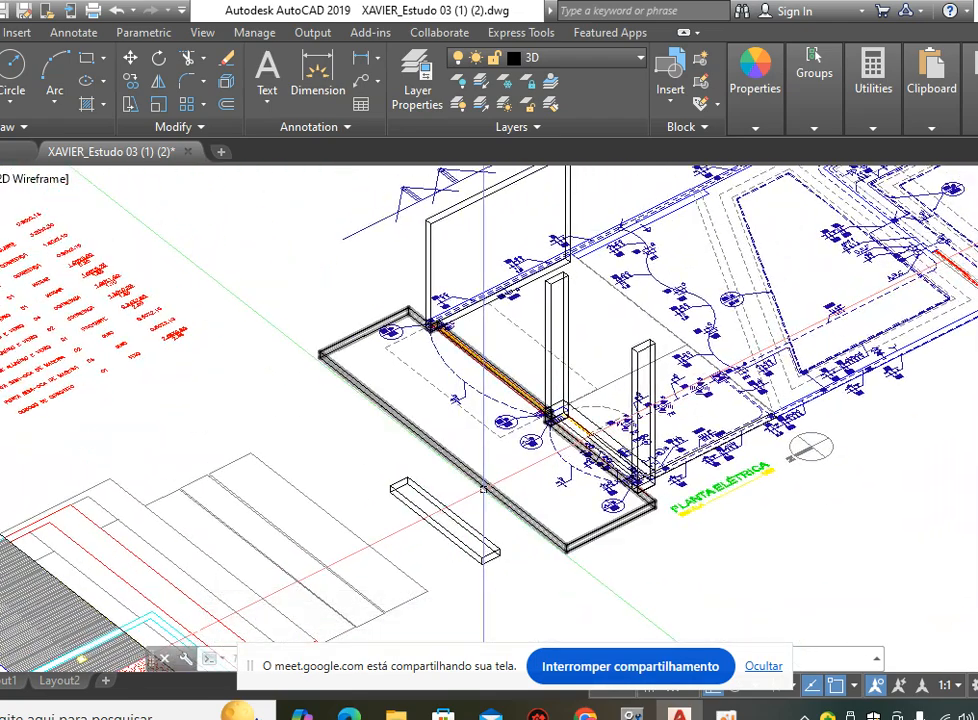
{"action": "scroll", "coordinate": [433, 487], "scroll_direction": "up", "scroll_amount": 3}
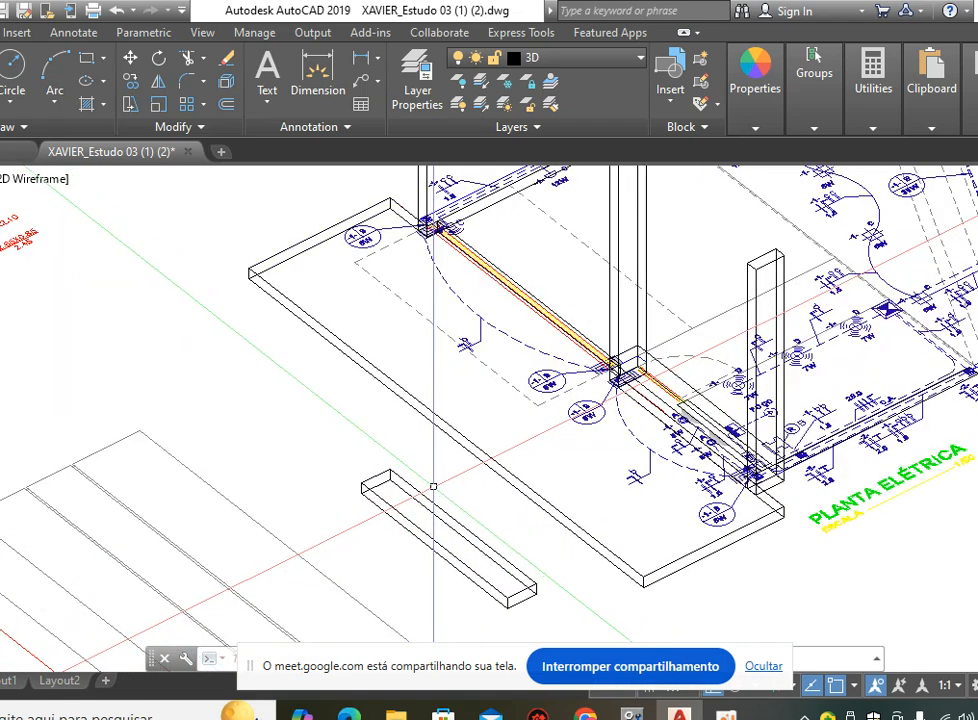
{"action": "middle_click_drag", "start_coordinate": [432, 478], "coordinate": [374, 513]}
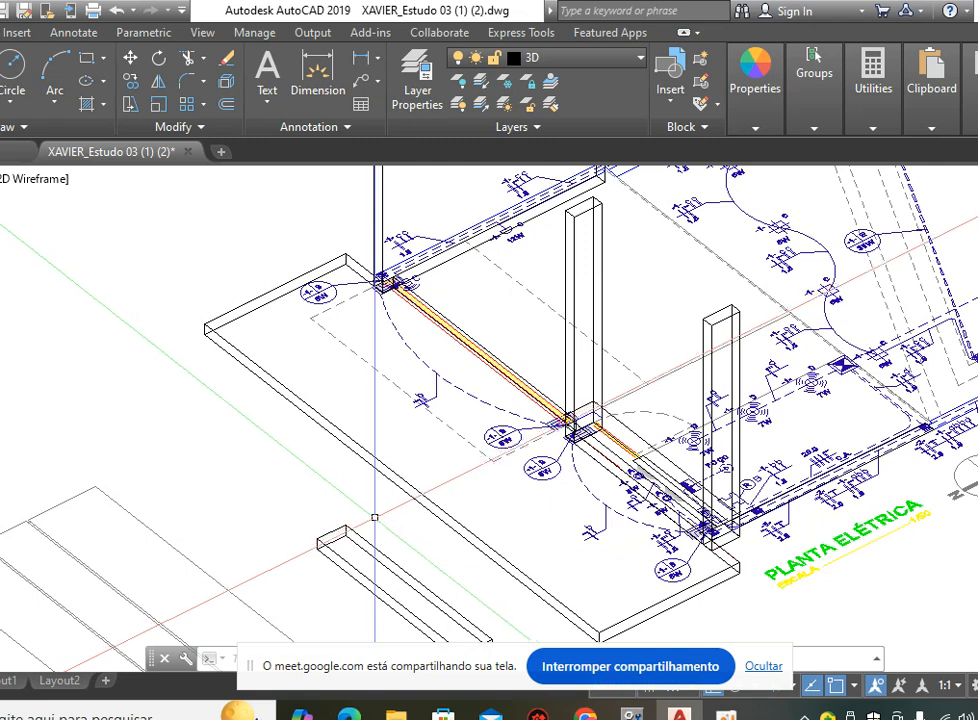
{"action": "middle_click_drag", "start_coordinate": [386, 536], "coordinate": [366, 514]}
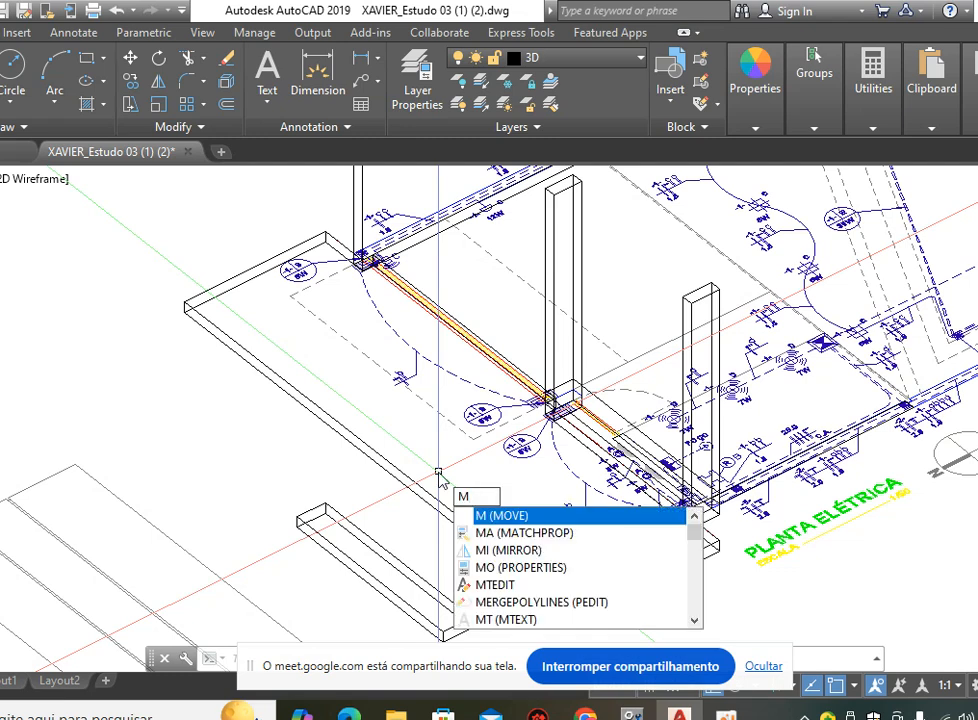
{"action": "key", "text": "Return"}
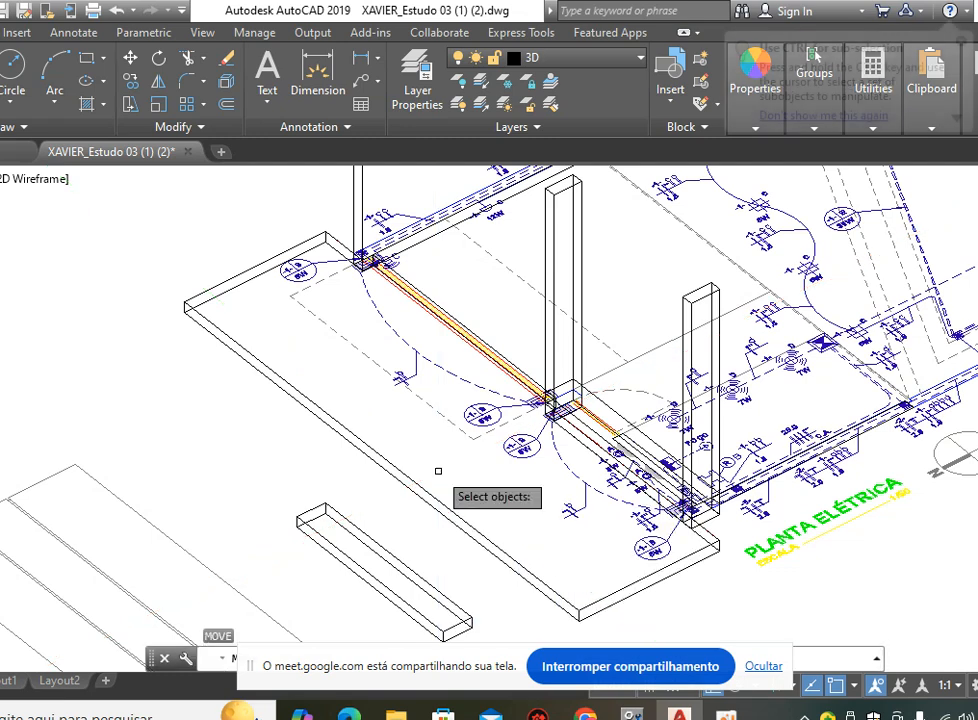
{"action": "left_click", "coordinate": [332, 511]}
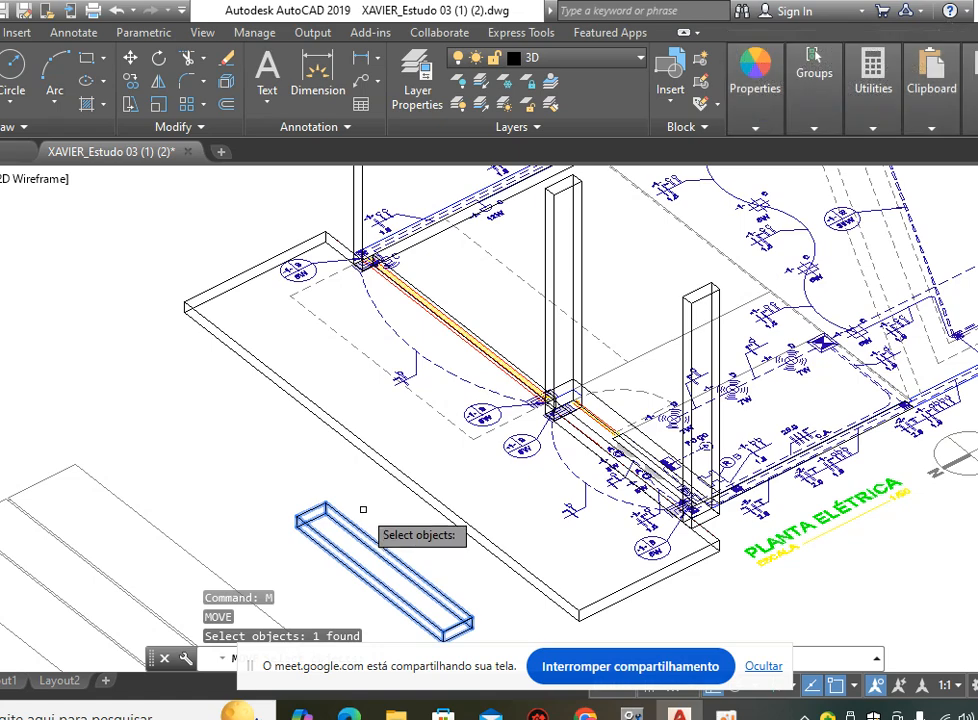
{"action": "key", "text": "Return"}
{"action": "scroll", "coordinate": [414, 430], "scroll_direction": "up", "scroll_amount": 5}
{"action": "middle_click_drag", "start_coordinate": [414, 430], "coordinate": [428, 370]}
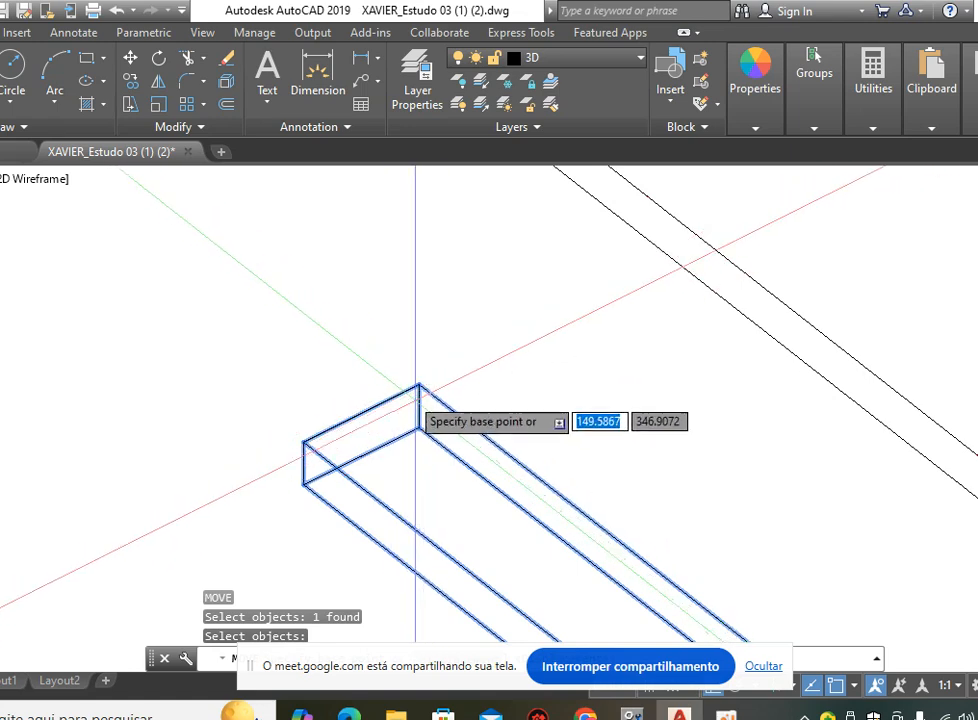
{"action": "scroll", "coordinate": [401, 363], "scroll_direction": "down", "scroll_amount": 2}
{"action": "scroll", "coordinate": [417, 387], "scroll_direction": "up", "scroll_amount": 2}
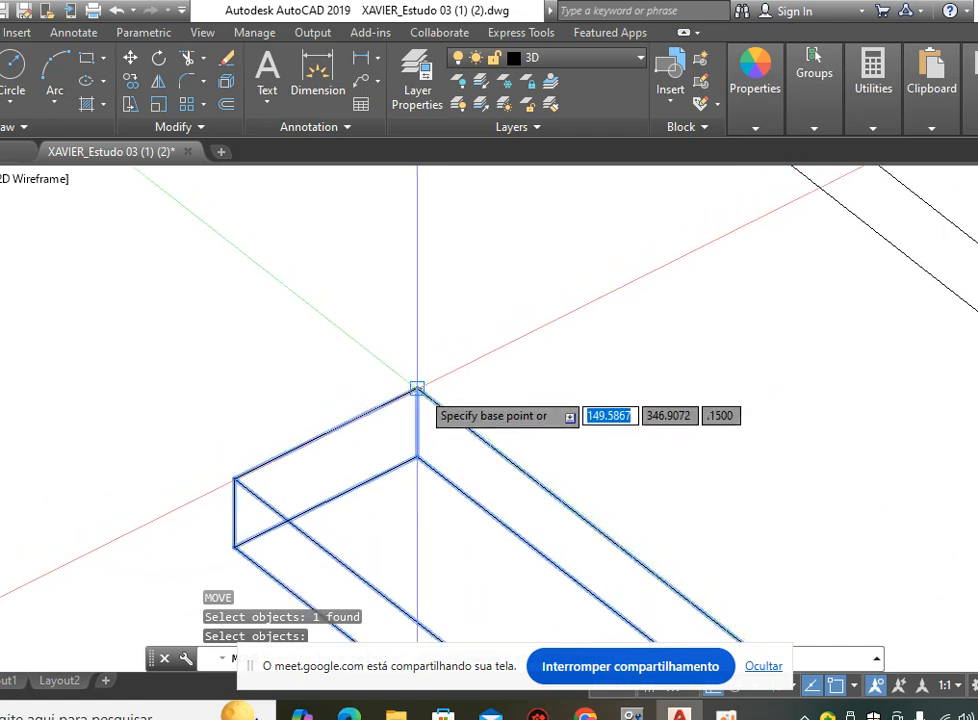
{"action": "key", "text": "Return"}
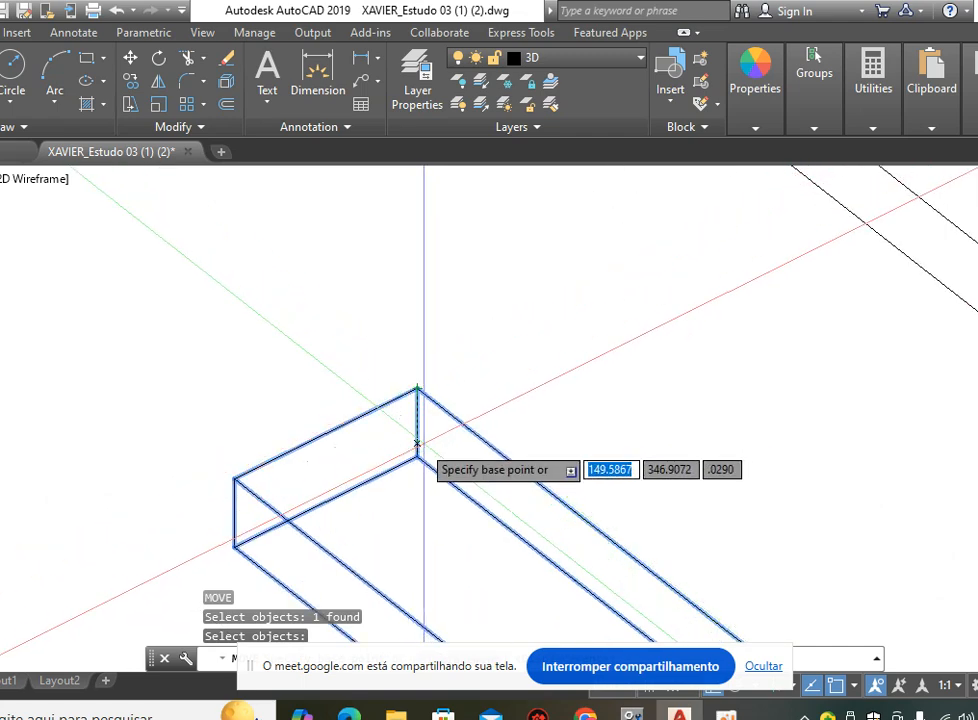
{"action": "left_click", "coordinate": [417, 387]}
{"action": "scroll", "coordinate": [432, 400], "scroll_direction": "down", "scroll_amount": 3}
{"action": "scroll", "coordinate": [414, 412], "scroll_direction": "down", "scroll_amount": 4}
{"action": "scroll", "coordinate": [512, 288], "scroll_direction": "up", "scroll_amount": 10}
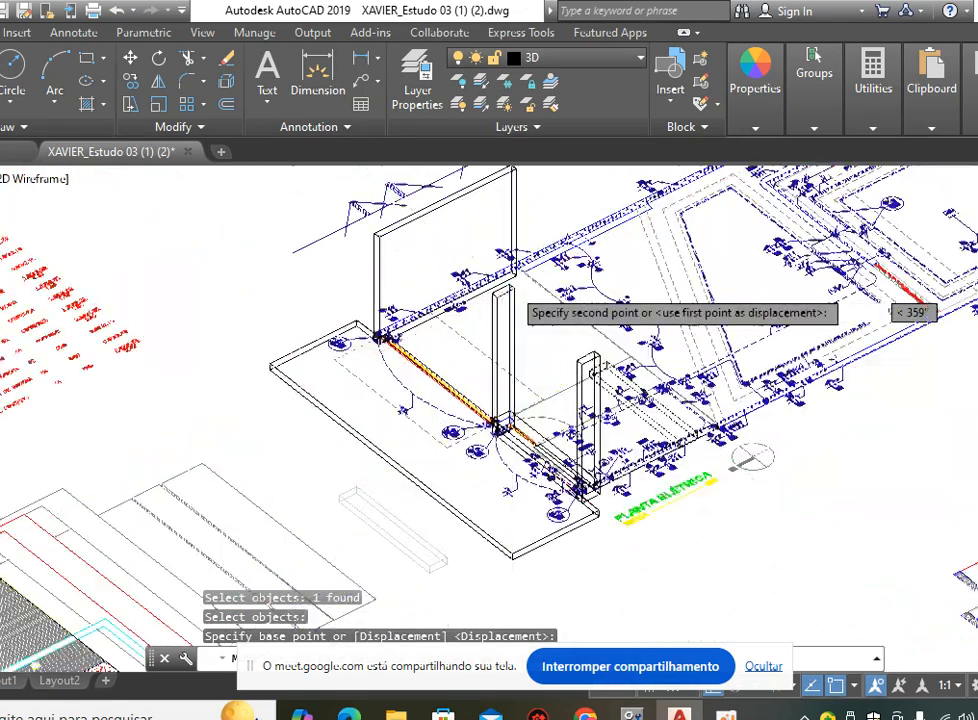
{"action": "middle_click_drag", "start_coordinate": [530, 273], "coordinate": [558, 398]}
{"action": "scroll", "coordinate": [530, 405], "scroll_direction": "up", "scroll_amount": 2}
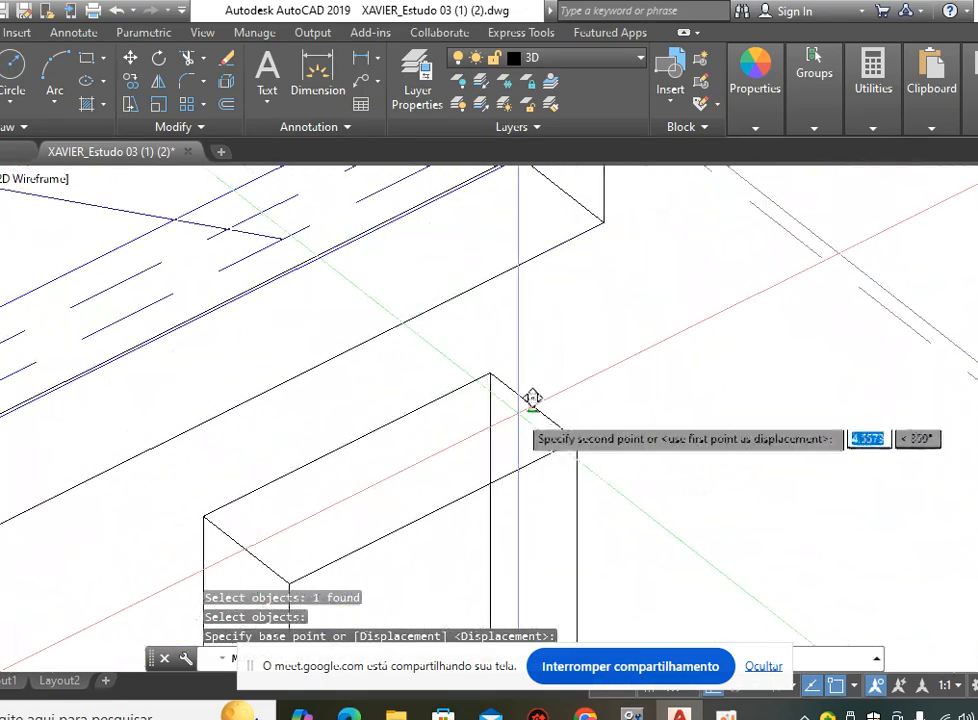
{"action": "left_click", "coordinate": [503, 356]}
{"action": "scroll", "coordinate": [507, 330], "scroll_direction": "down", "scroll_amount": 4}
{"action": "scroll", "coordinate": [507, 330], "scroll_direction": "down", "scroll_amount": 6}
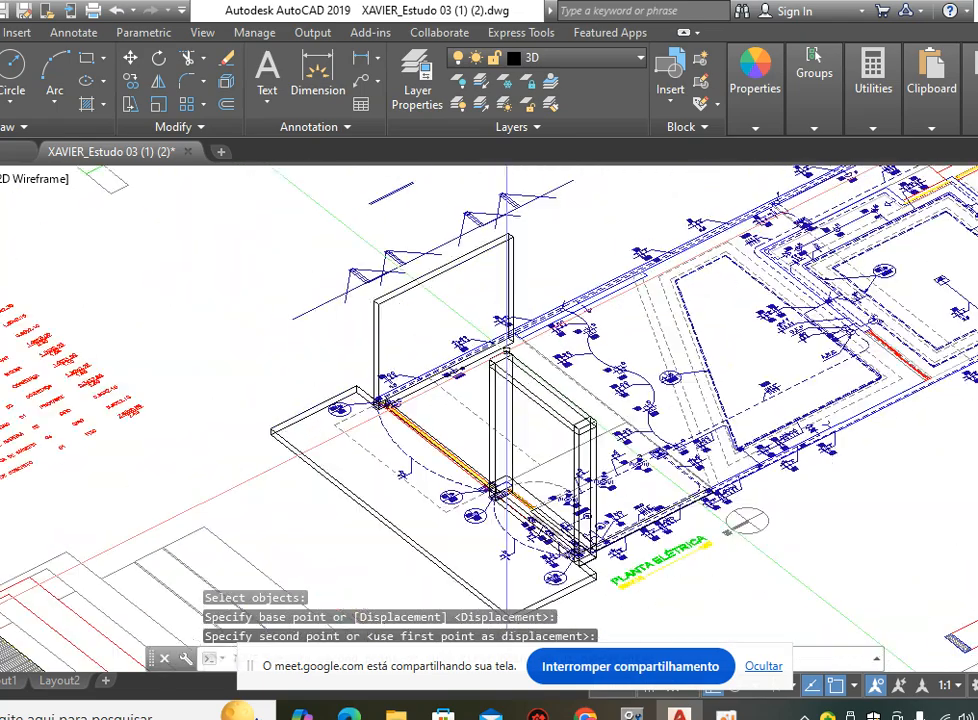
Examine the frame formed by the pillars and beam and compare it with the cyan frame in the FACHADA FRONTAL - NORTE elevation.
{"action": "scroll", "coordinate": [553, 410], "scroll_direction": "up", "scroll_amount": 4}
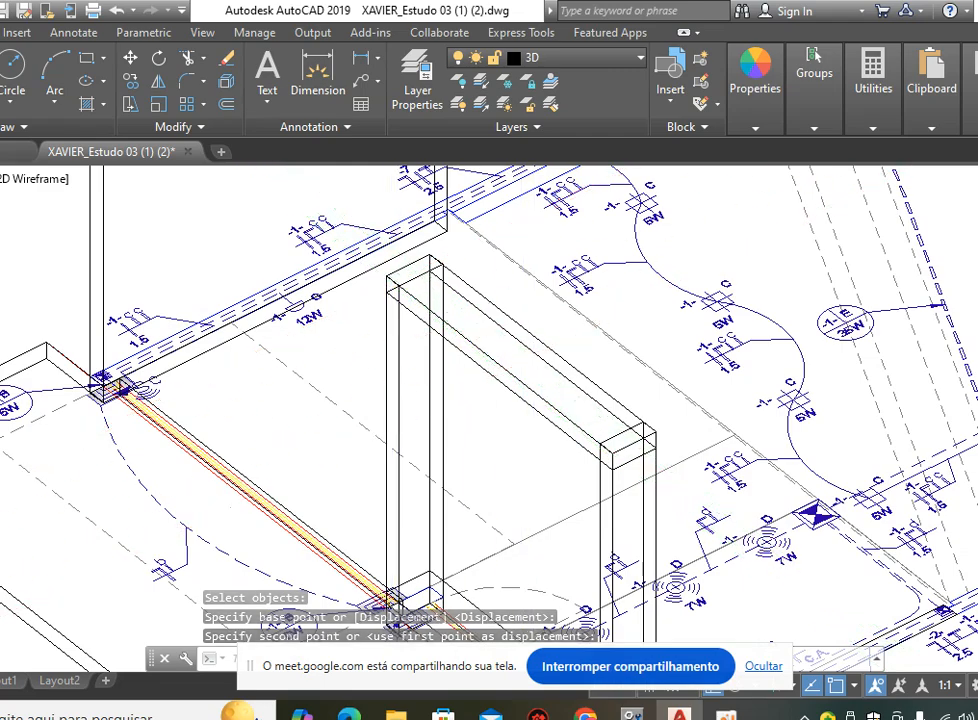
{"action": "scroll", "coordinate": [533, 356], "scroll_direction": "down", "scroll_amount": 4}
{"action": "scroll", "coordinate": [395, 474], "scroll_direction": "down", "scroll_amount": 4}
{"action": "scroll", "coordinate": [312, 515], "scroll_direction": "up", "scroll_amount": 6}
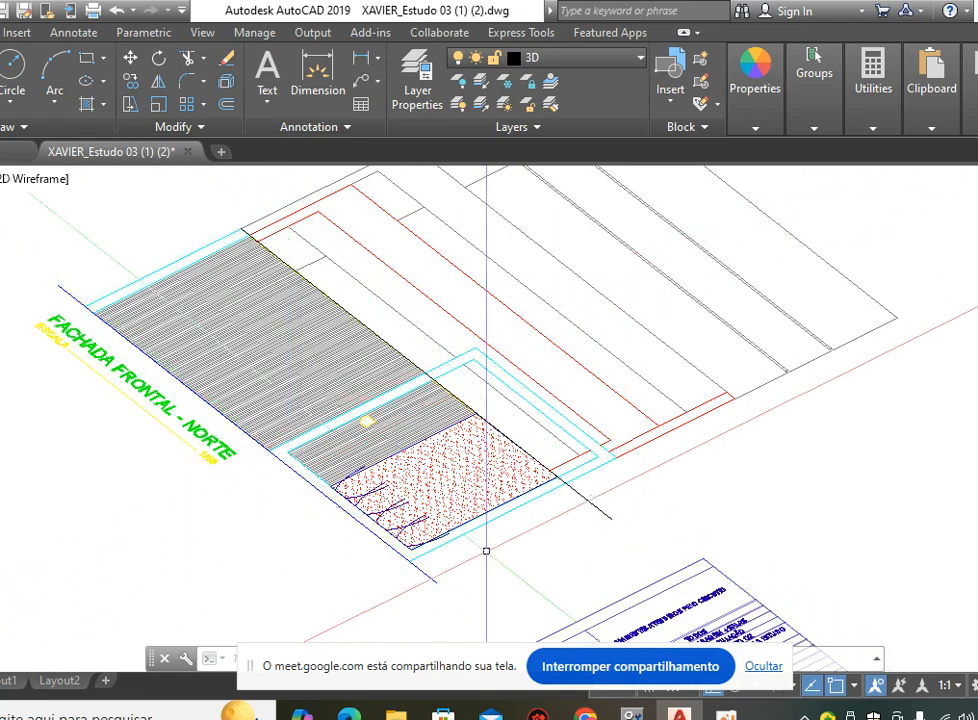
{"action": "scroll", "coordinate": [520, 340], "scroll_direction": "down", "scroll_amount": 5}
{"action": "scroll", "coordinate": [540, 337], "scroll_direction": "up", "scroll_amount": 4}
{"action": "scroll", "coordinate": [598, 337], "scroll_direction": "up", "scroll_amount": 2}
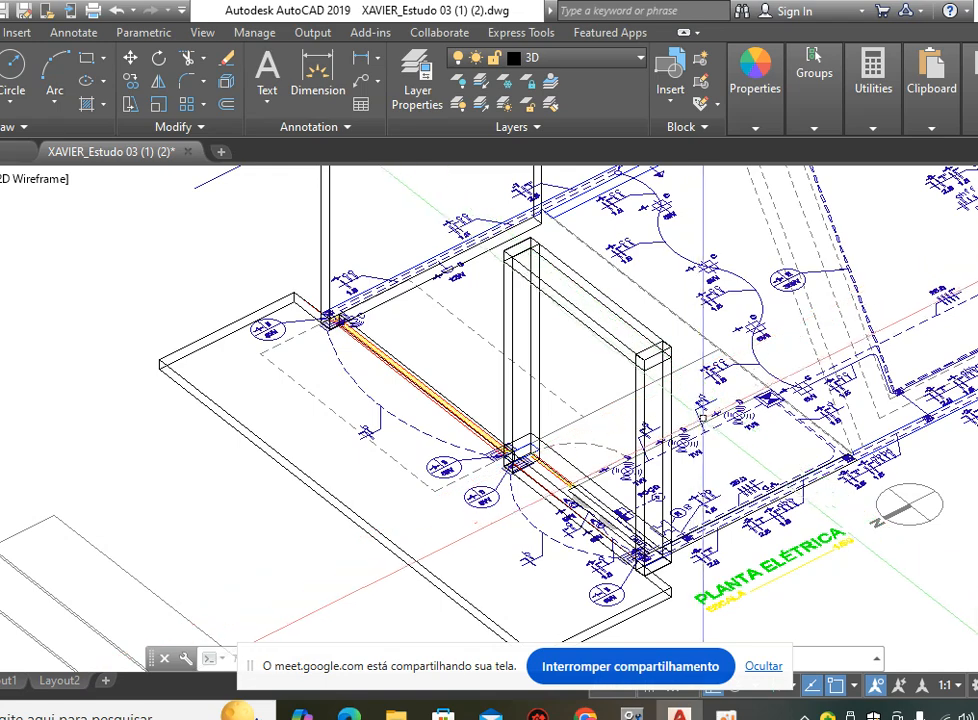
{"action": "scroll", "coordinate": [650, 330], "scroll_direction": "up", "scroll_amount": 3}
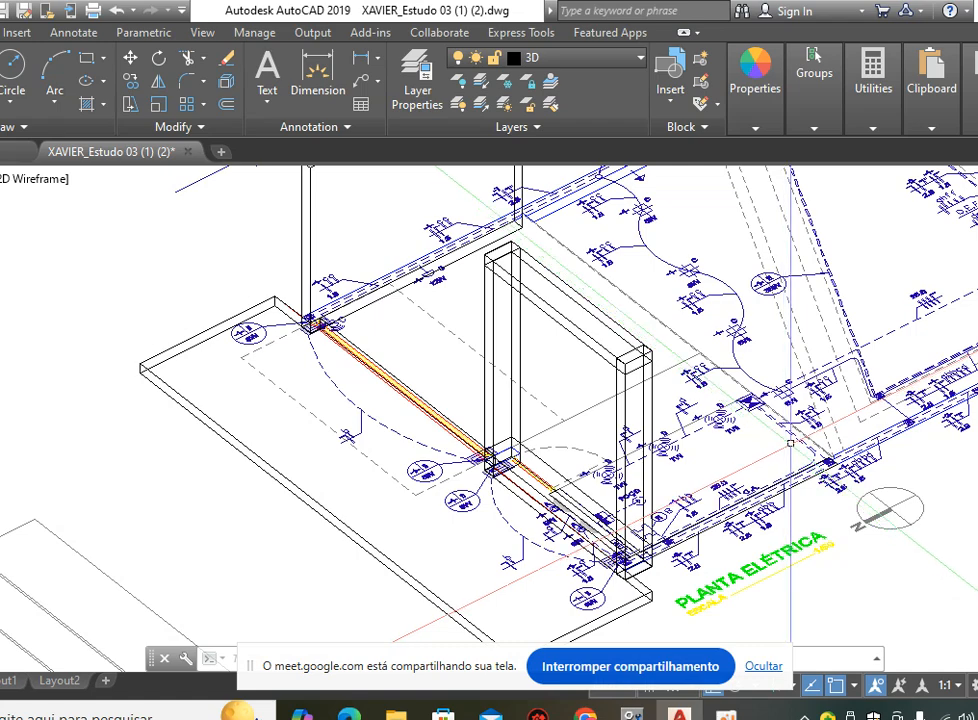
{"action": "scroll", "coordinate": [785, 446], "scroll_direction": "down", "scroll_amount": 3}
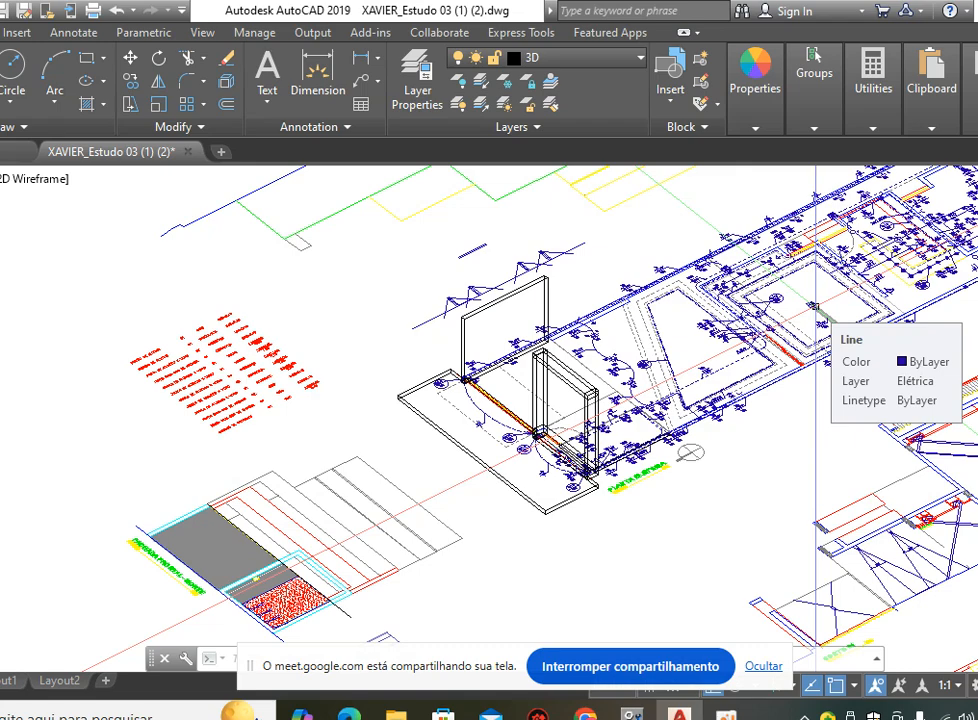
{"action": "scroll", "coordinate": [643, 437], "scroll_direction": "up", "scroll_amount": 2}
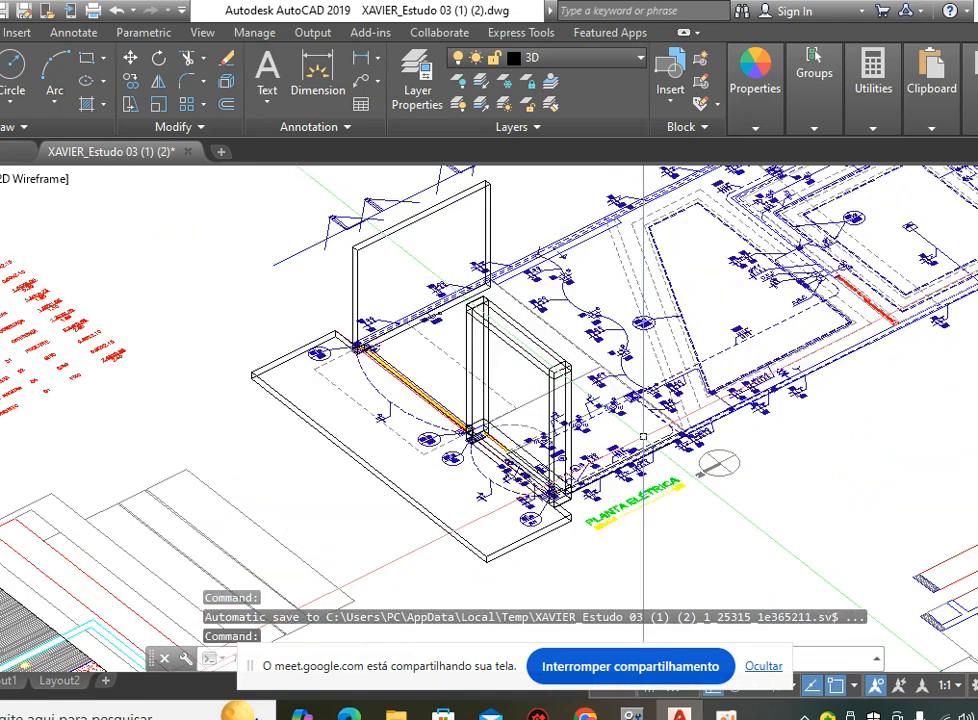
{"action": "middle_click_drag", "start_coordinate": [606, 388], "coordinate": [516, 398]}
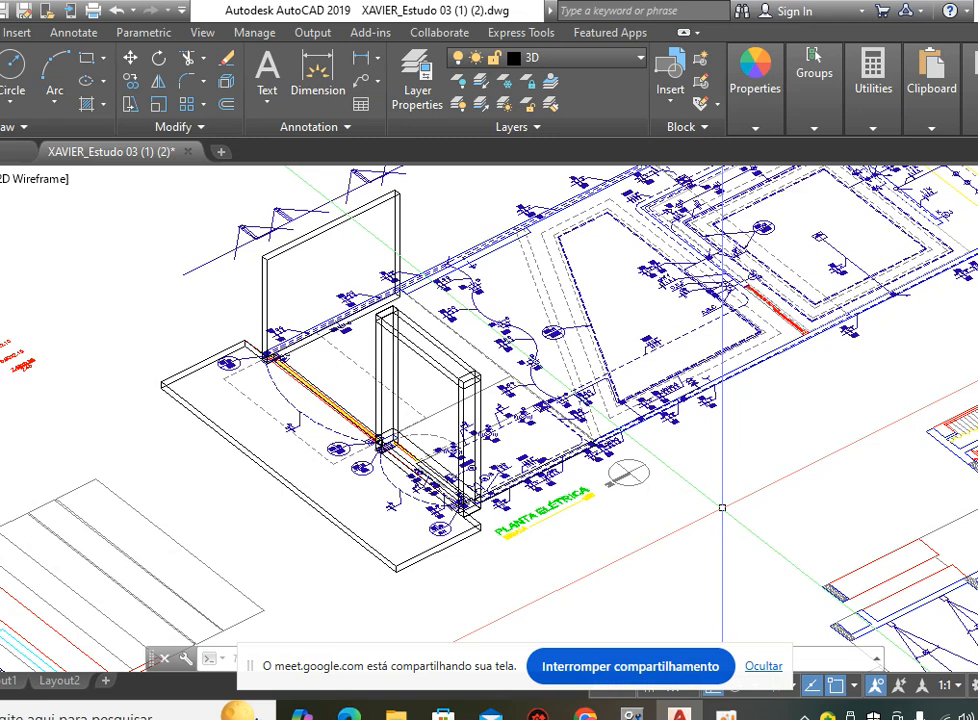
{"action": "scroll", "coordinate": [450, 410], "scroll_direction": "up", "scroll_amount": 5}
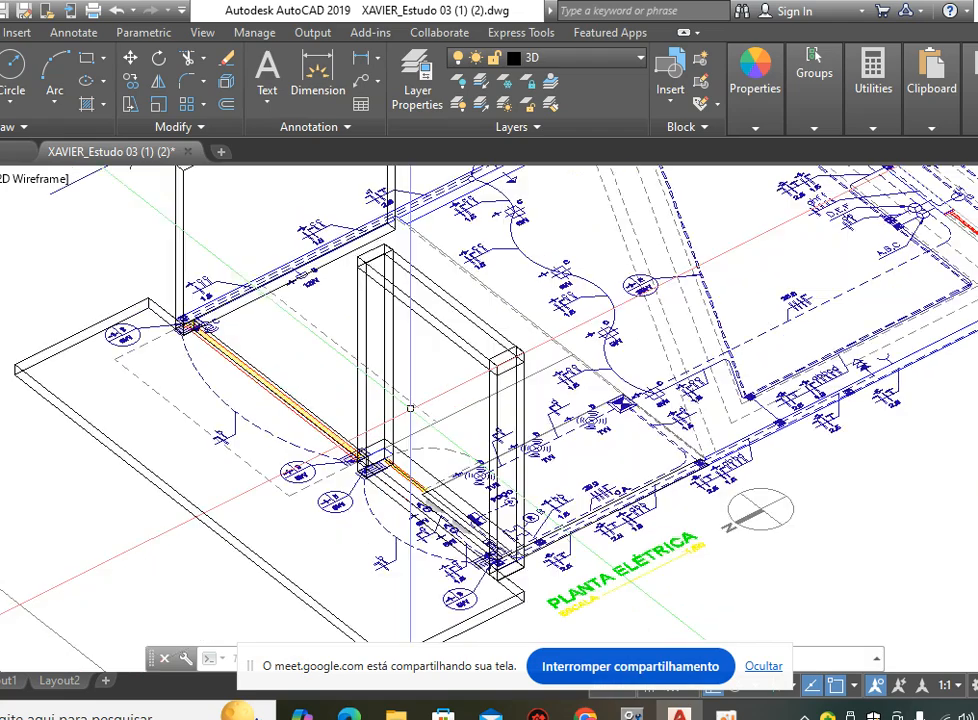
{"action": "scroll", "coordinate": [484, 423], "scroll_direction": "down", "scroll_amount": 4}
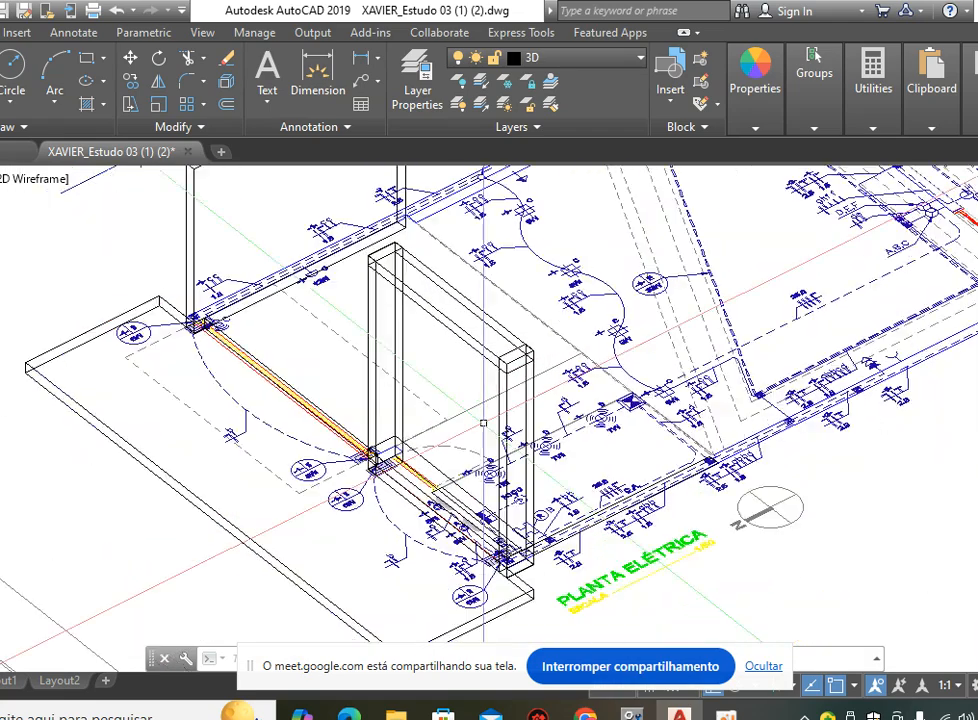
{"action": "scroll", "coordinate": [484, 421], "scroll_direction": "up", "scroll_amount": 4}
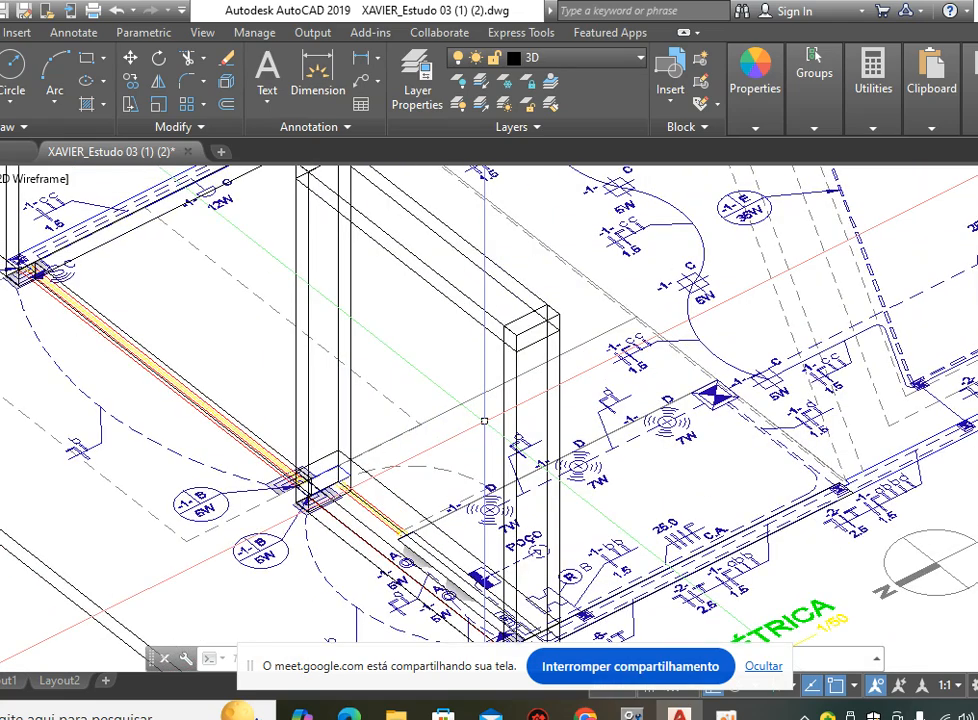
{"action": "scroll", "coordinate": [484, 421], "scroll_direction": "down", "scroll_amount": 5}
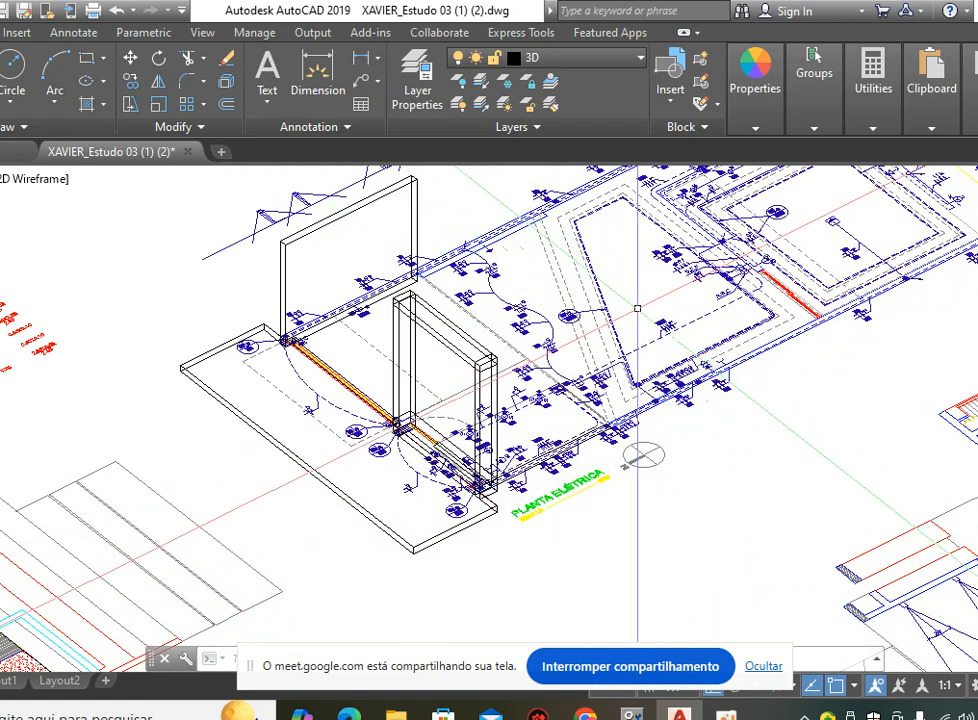
{"action": "middle_click_drag", "start_coordinate": [614, 274], "coordinate": [651, 306]}
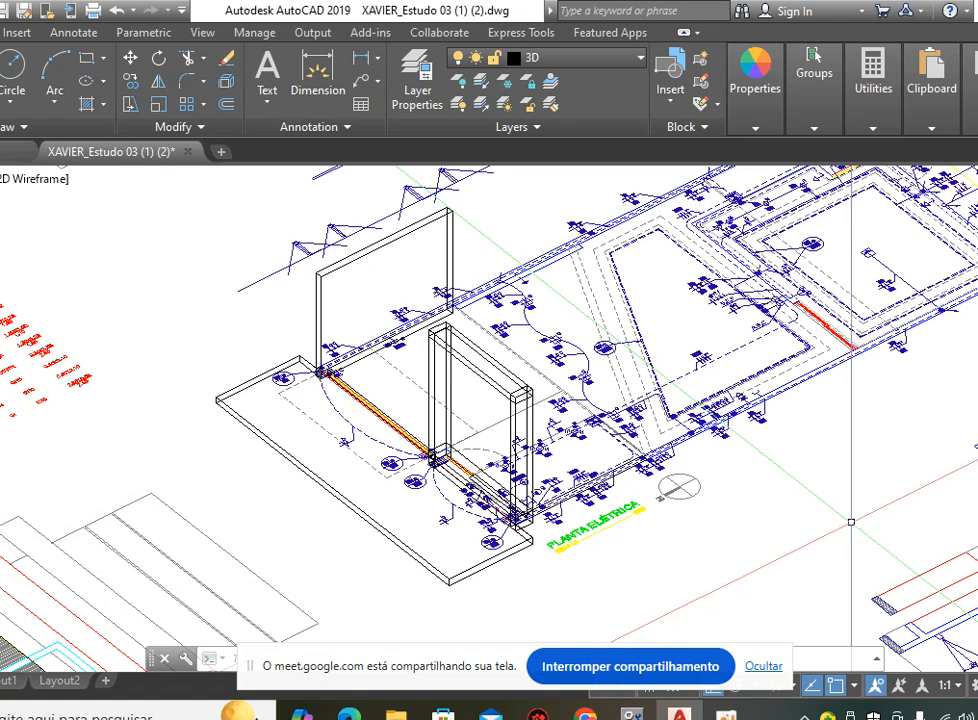
{"action": "middle_click_drag", "start_coordinate": [599, 534], "coordinate": [615, 477]}
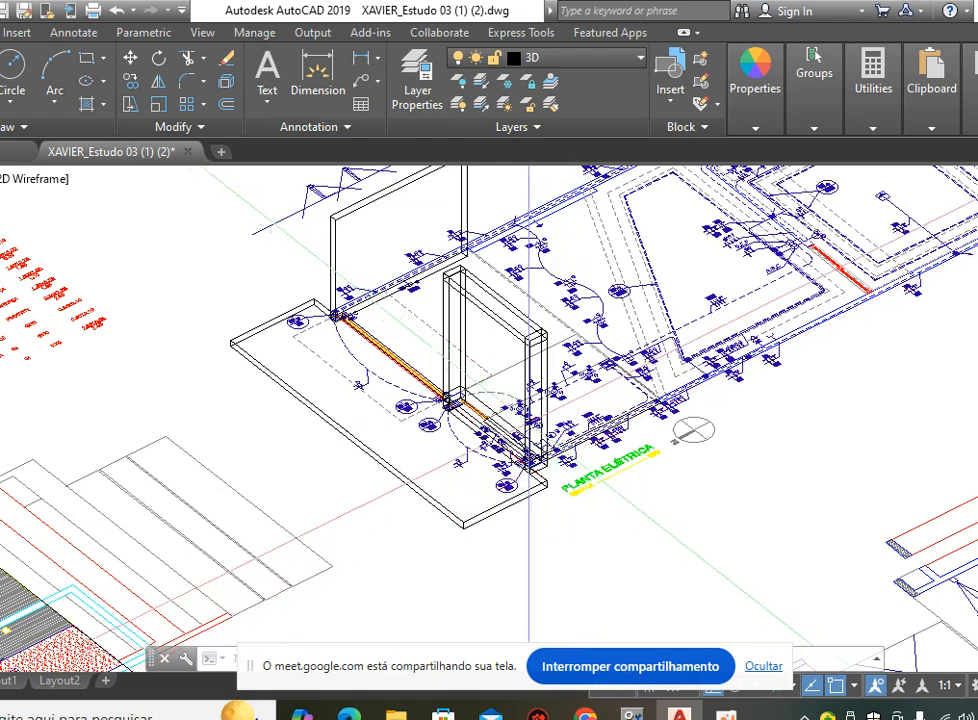
{"action": "scroll", "coordinate": [516, 368], "scroll_direction": "up", "scroll_amount": 2}
{"action": "middle_click_drag", "start_coordinate": [516, 368], "coordinate": [555, 330], "text": "shift"}
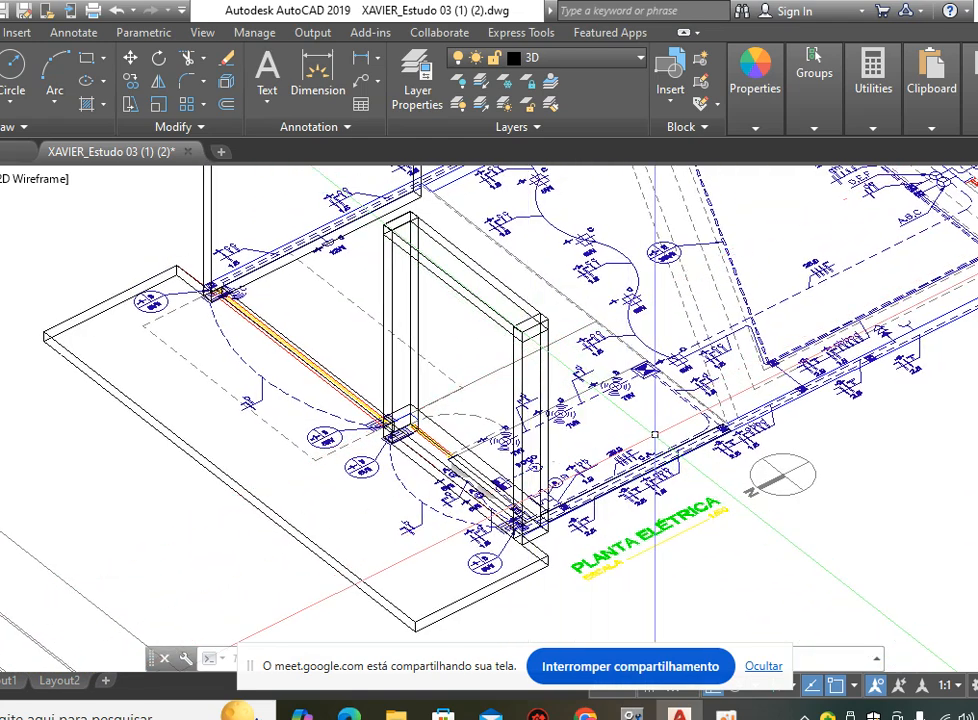
{"action": "left_click", "coordinate": [33, 180]}
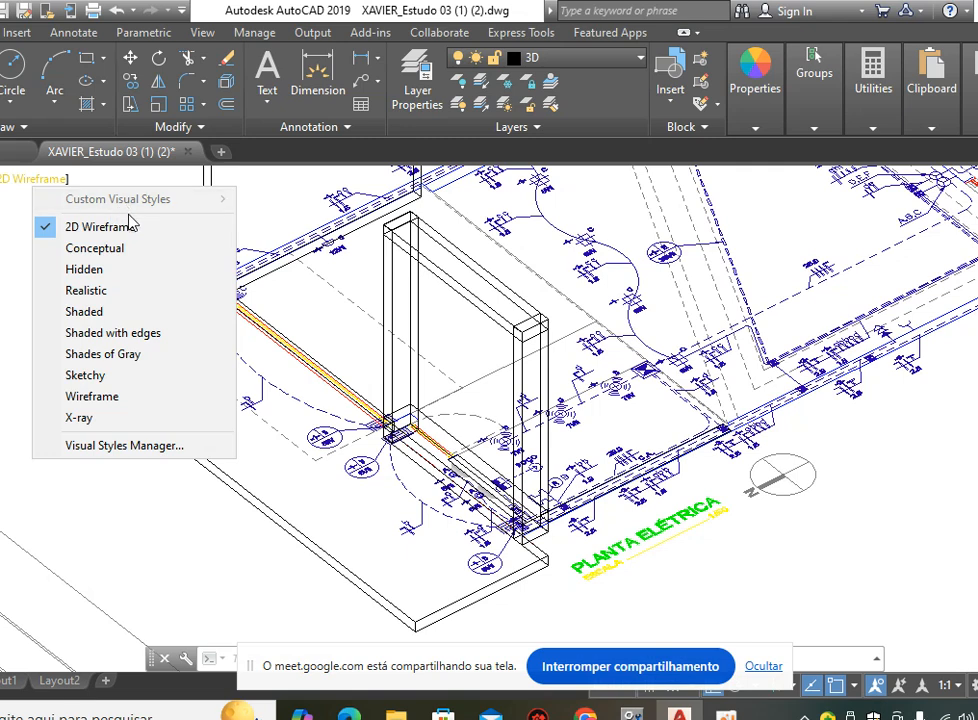
{"action": "left_click", "coordinate": [318, 318]}
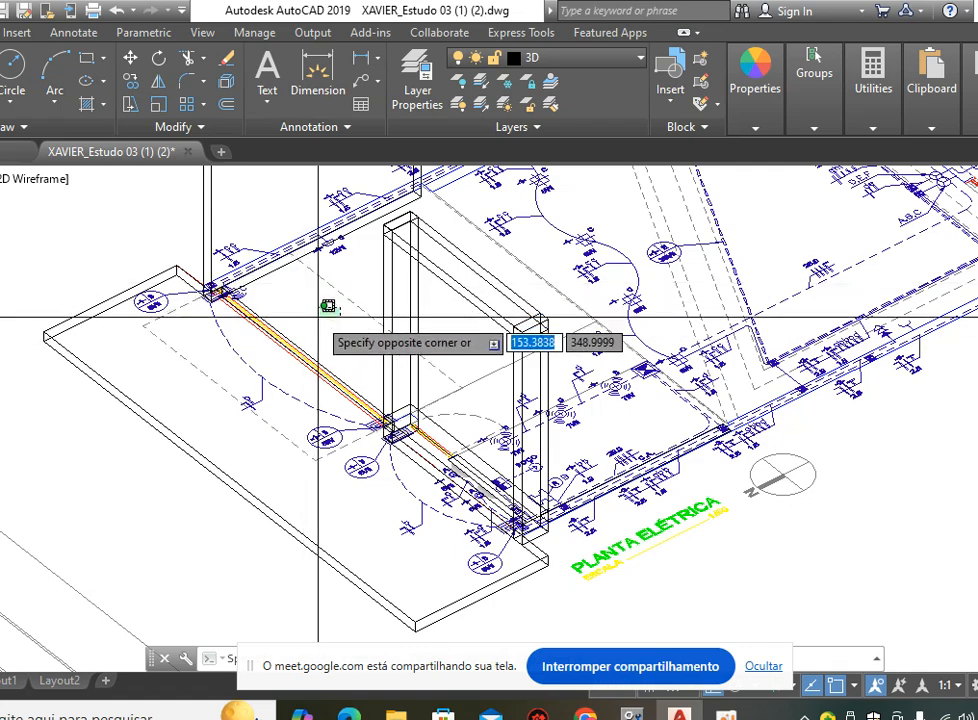
{"action": "key", "text": "Escape"}
Change the viewport's visual style to Conceptual to show the slab, wall and front frame as shaded solids.
{"action": "middle_click_drag", "start_coordinate": [312, 310], "coordinate": [358, 337]}
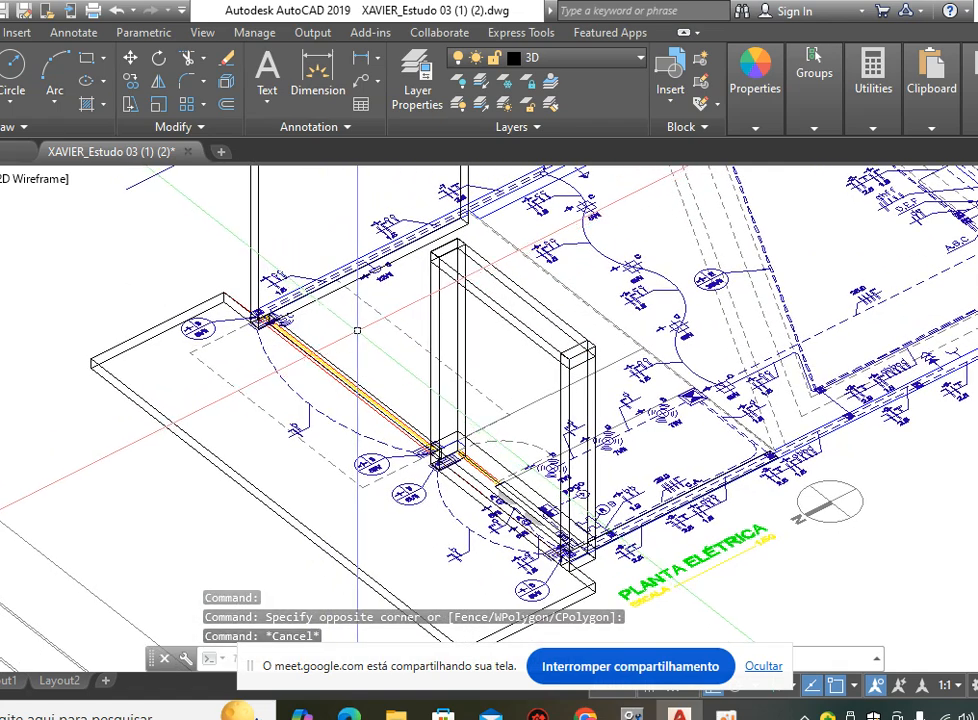
{"action": "middle_click_drag", "start_coordinate": [358, 344], "coordinate": [413, 389]}
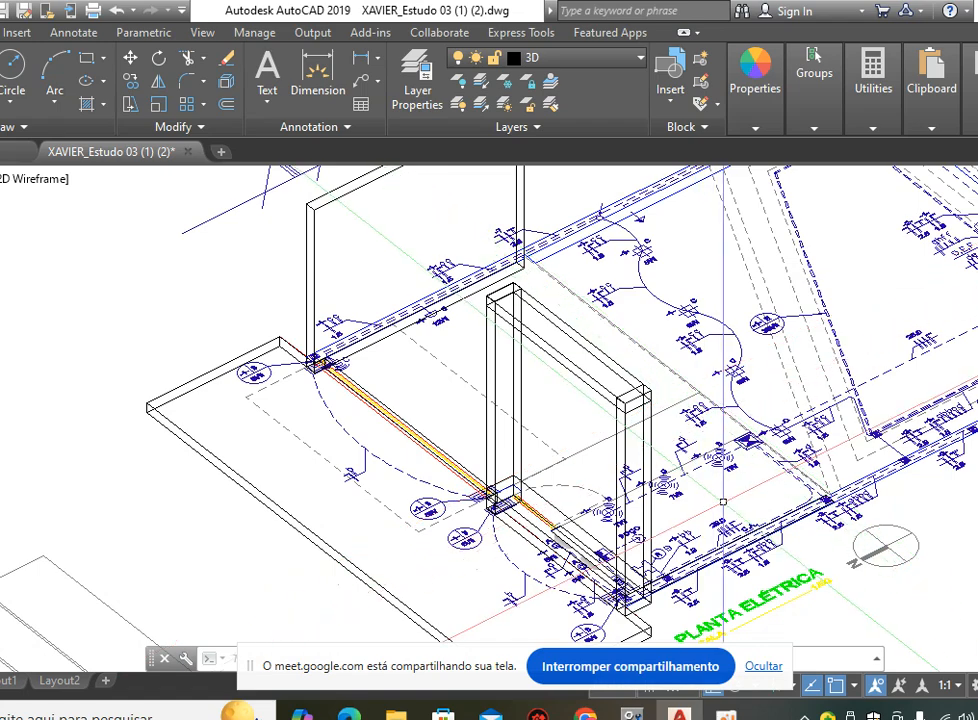
{"action": "middle_click_drag", "start_coordinate": [704, 509], "coordinate": [645, 452]}
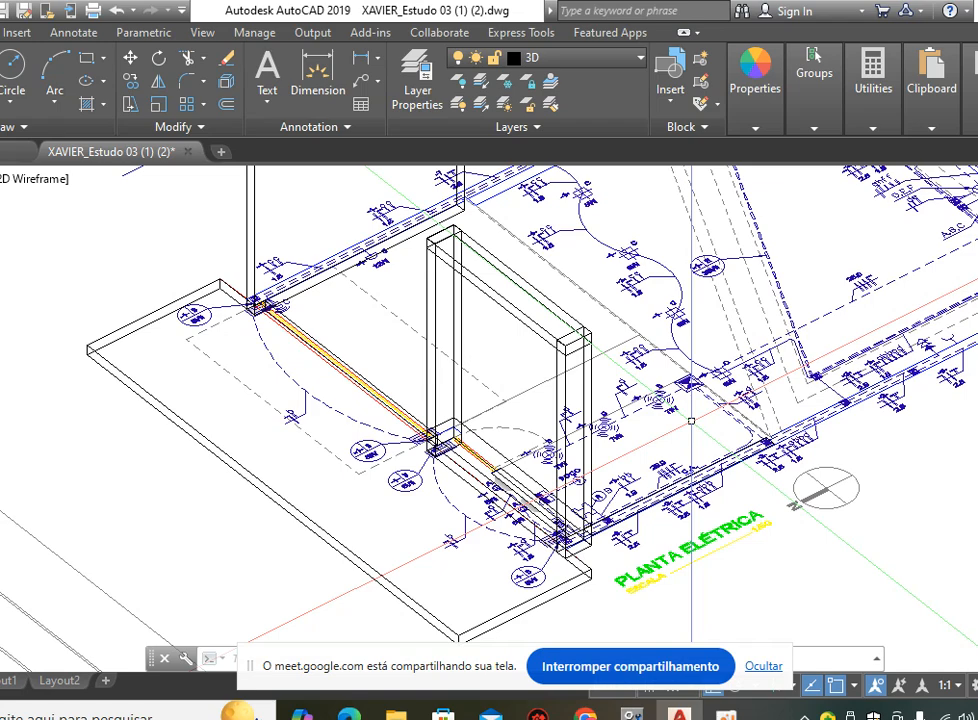
{"action": "middle_click_drag", "start_coordinate": [561, 253], "coordinate": [618, 264]}
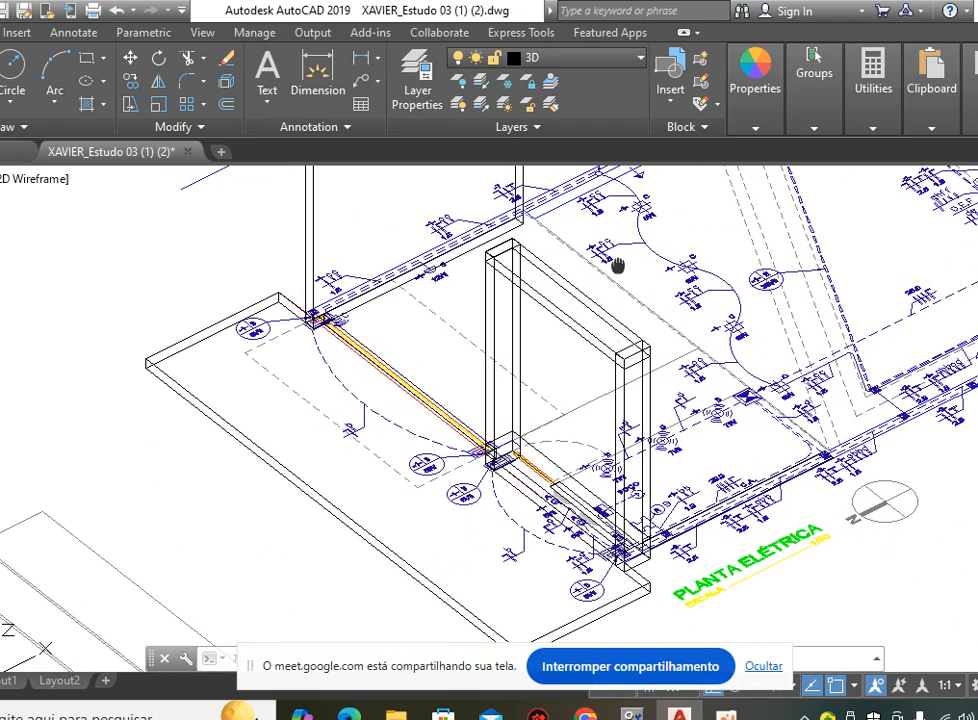
{"action": "left_click", "coordinate": [38, 180]}
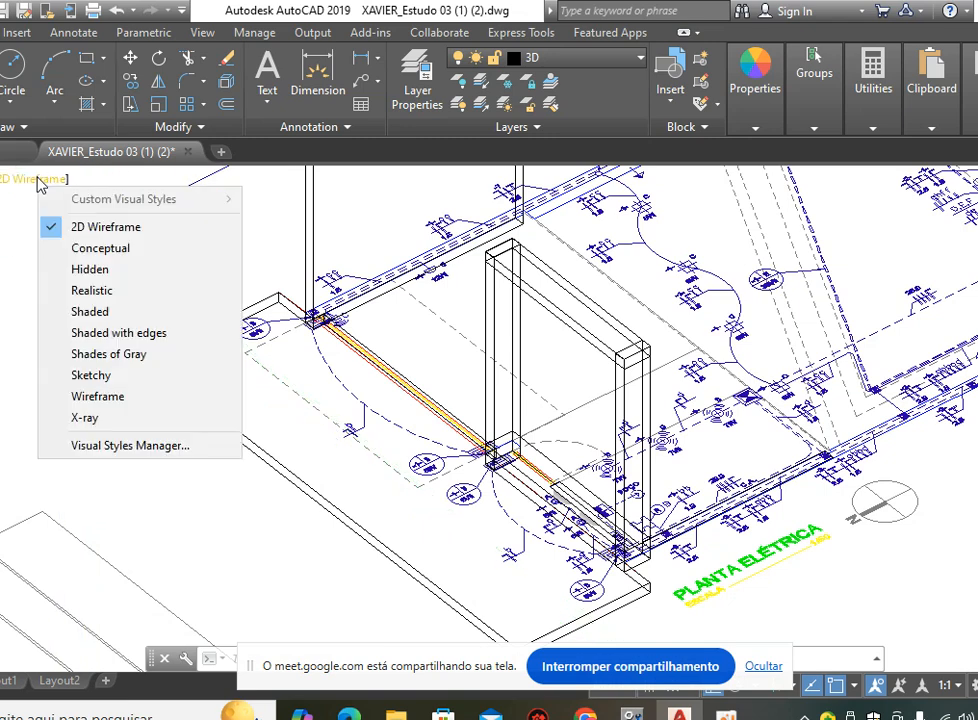
{"action": "left_click", "coordinate": [100, 248]}
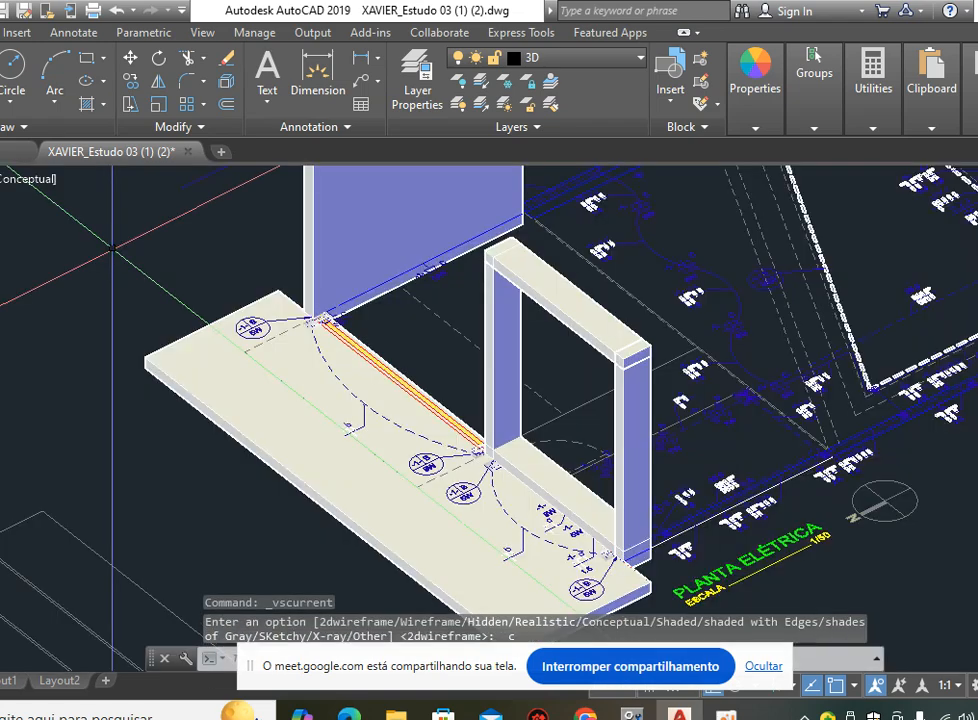
Combine the front frame's solids with Union, selecting the pillar nearer the tall wall and the top beam.
{"action": "scroll", "coordinate": [578, 522], "scroll_direction": "up", "scroll_amount": 2}
{"action": "middle_click_drag", "start_coordinate": [552, 490], "coordinate": [445, 447]}
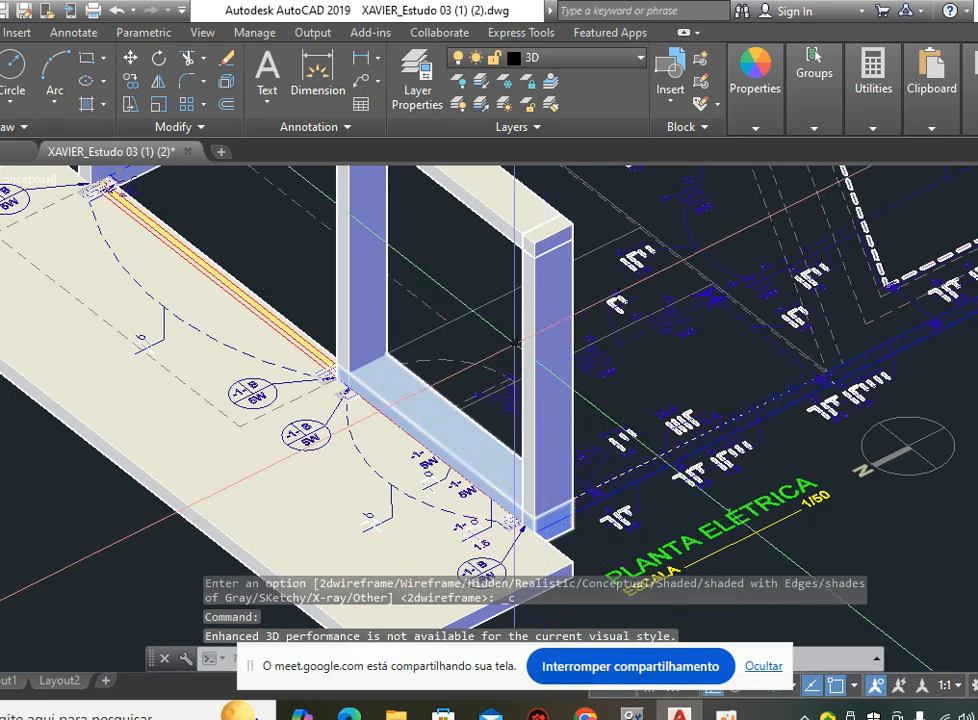
{"action": "middle_click_drag", "start_coordinate": [534, 267], "coordinate": [590, 349]}
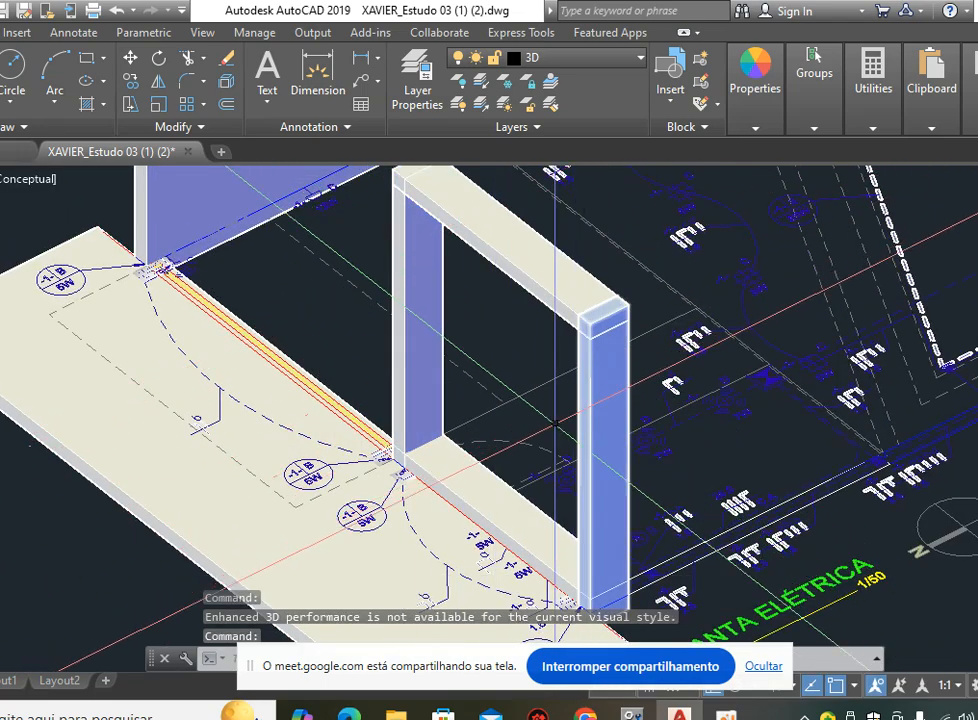
{"action": "middle_click_drag", "start_coordinate": [476, 331], "coordinate": [529, 367]}
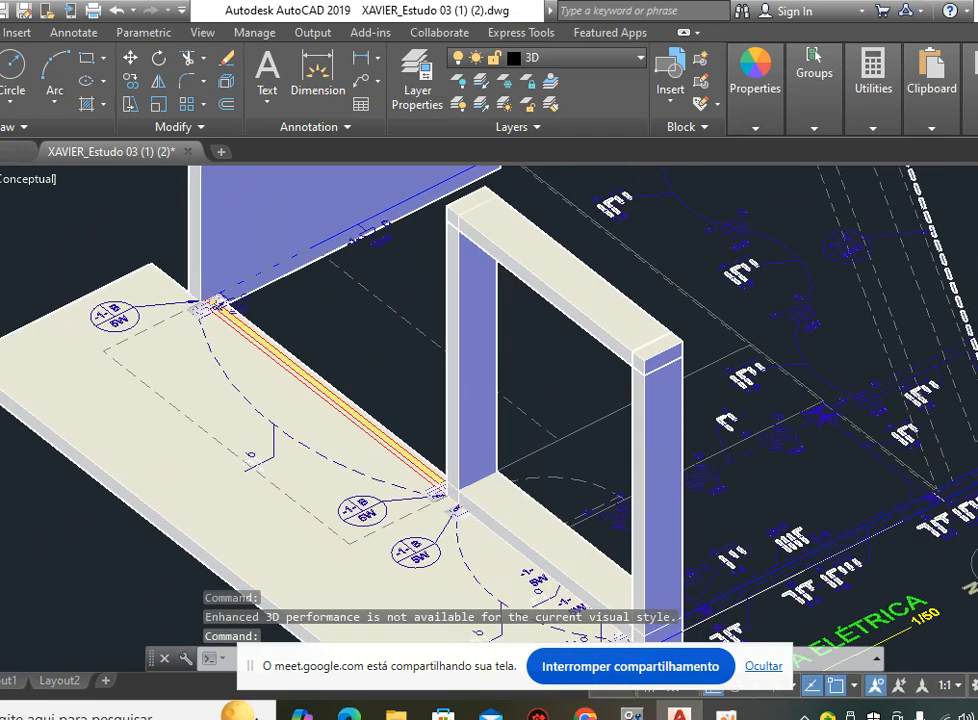
{"action": "scroll", "coordinate": [529, 367], "scroll_direction": "down", "scroll_amount": 2}
{"action": "scroll", "coordinate": [529, 367], "scroll_direction": "up", "scroll_amount": 2}
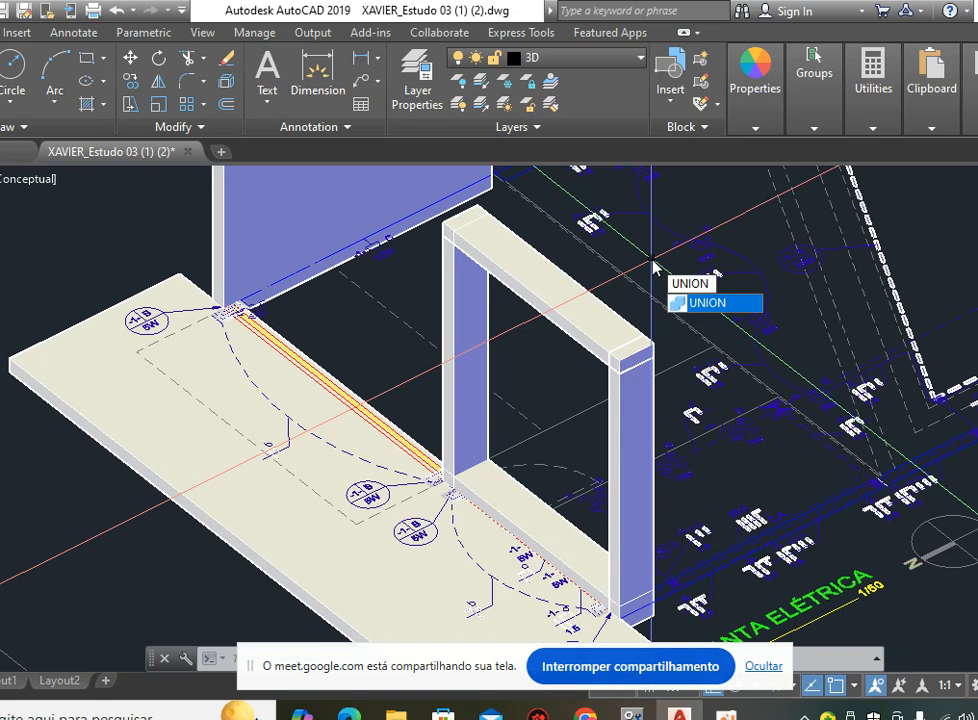
{"action": "key", "text": "Return"}
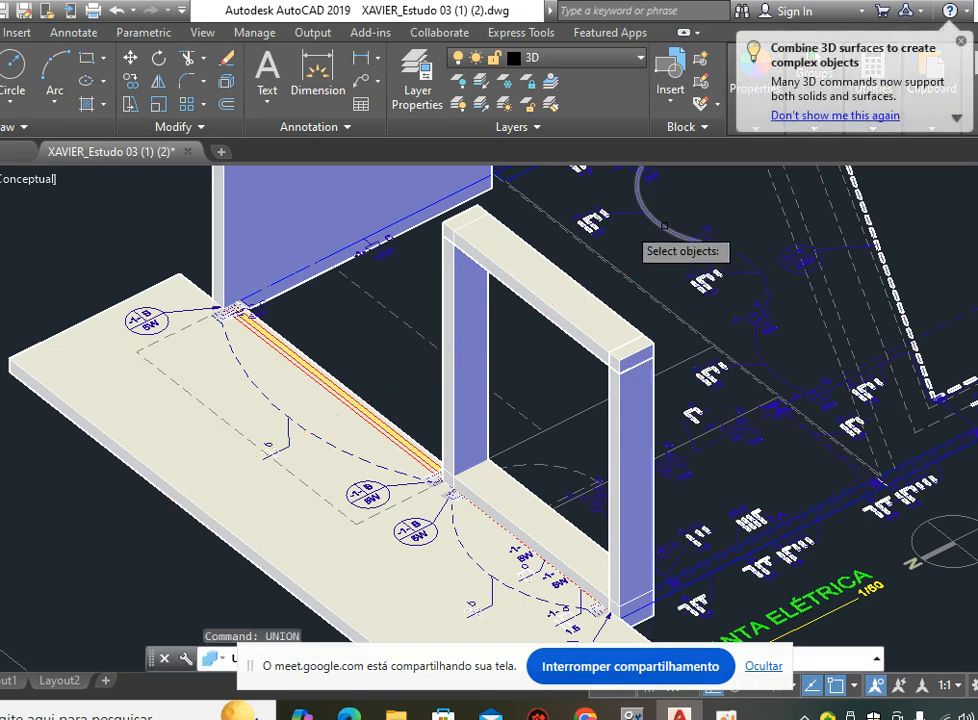
{"action": "left_click", "coordinate": [452, 313]}
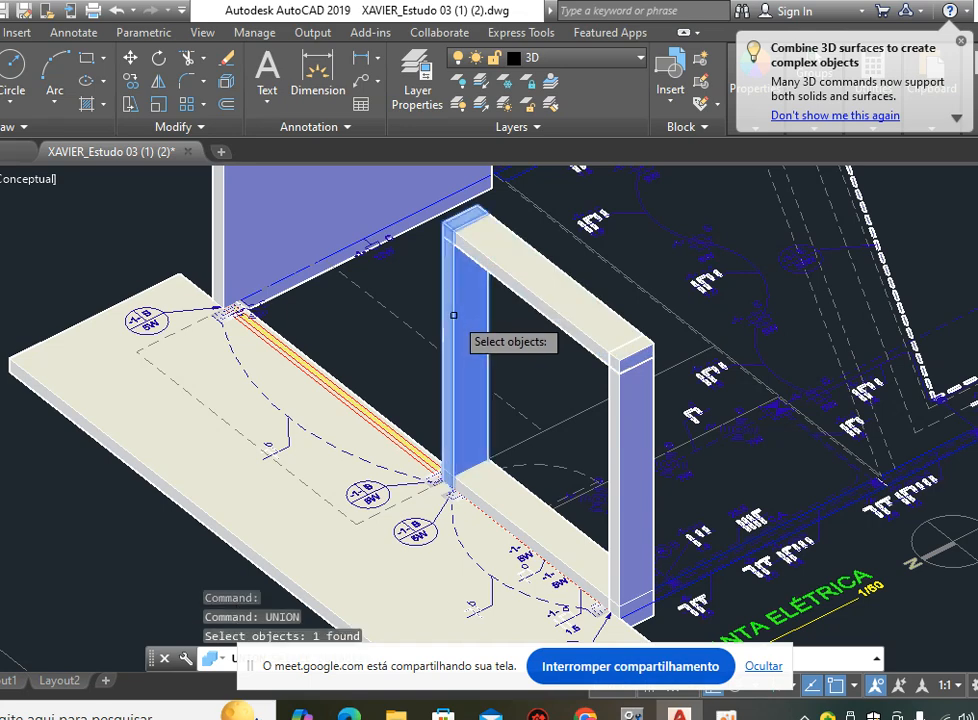
{"action": "left_click", "coordinate": [502, 269]}
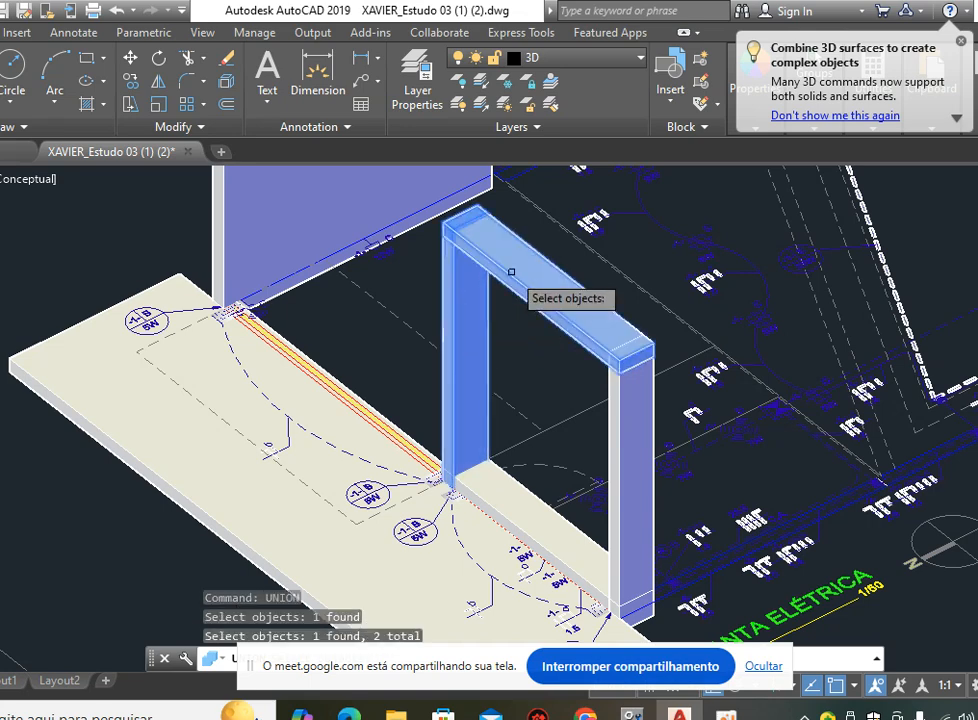
Join the two pillars, the top beam and the bottom beam of the rectangular frame into one solid with Union.
{"action": "left_click", "coordinate": [620, 430]}
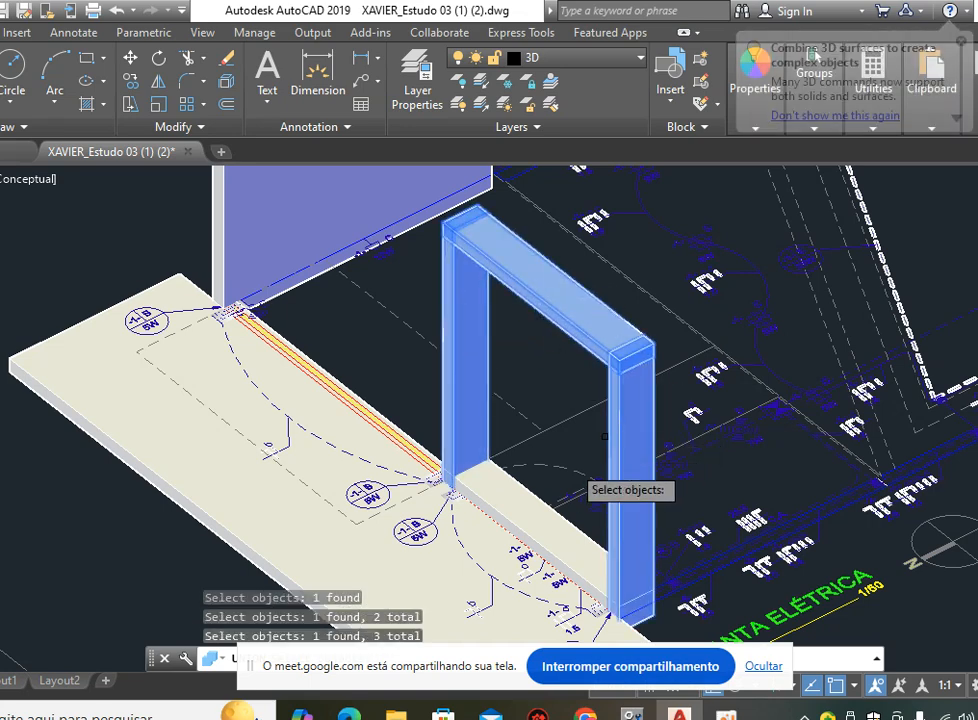
{"action": "left_click", "coordinate": [524, 485]}
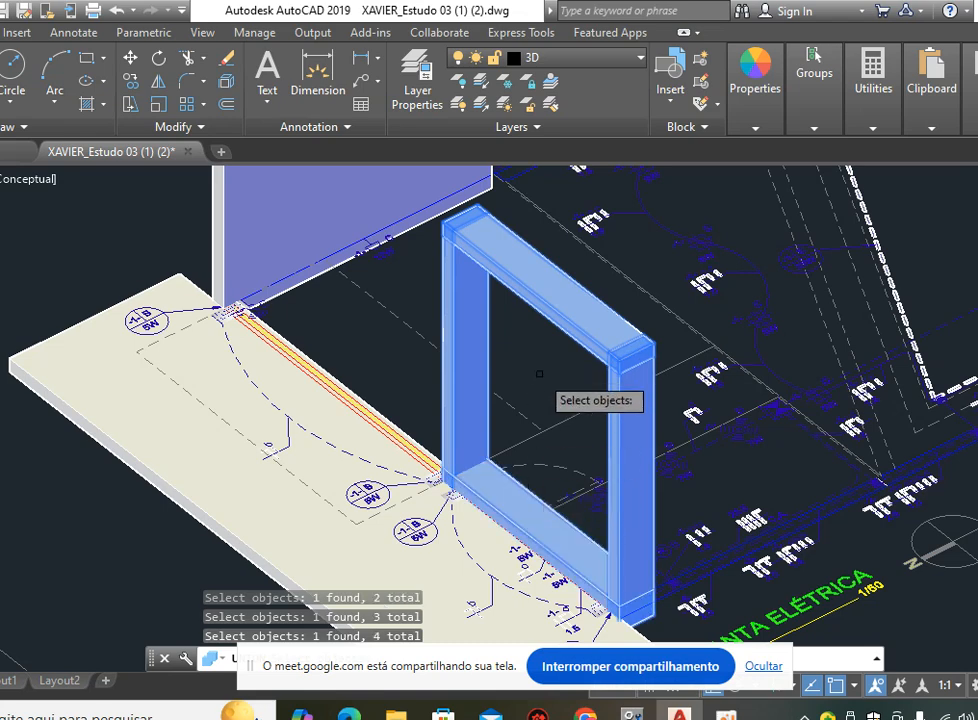
{"action": "key", "text": "Return"}
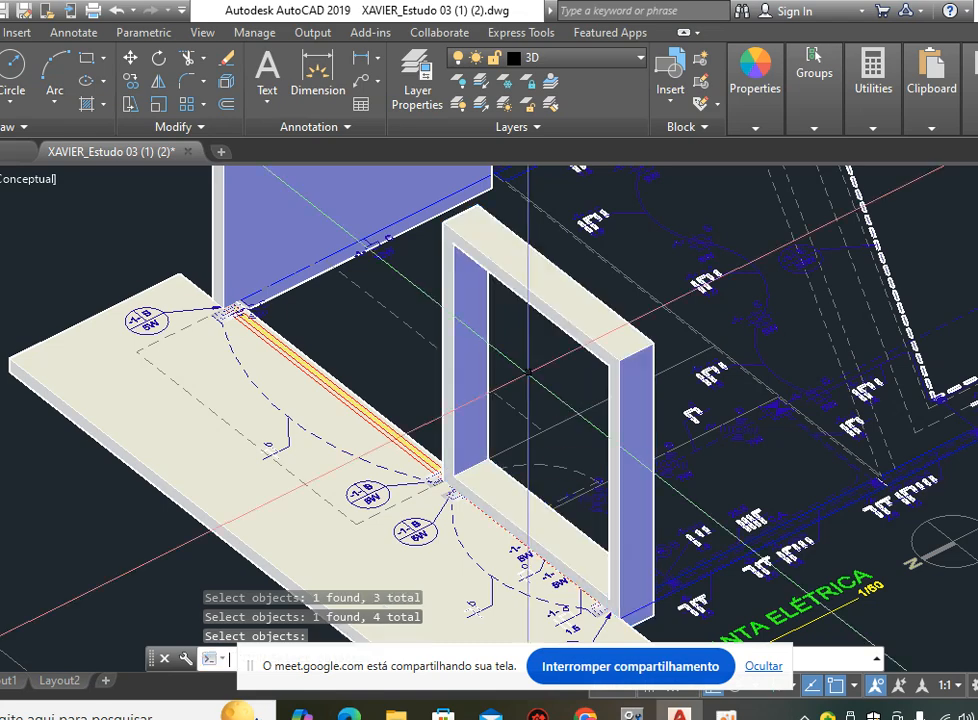
{"action": "left_click", "coordinate": [579, 326]}
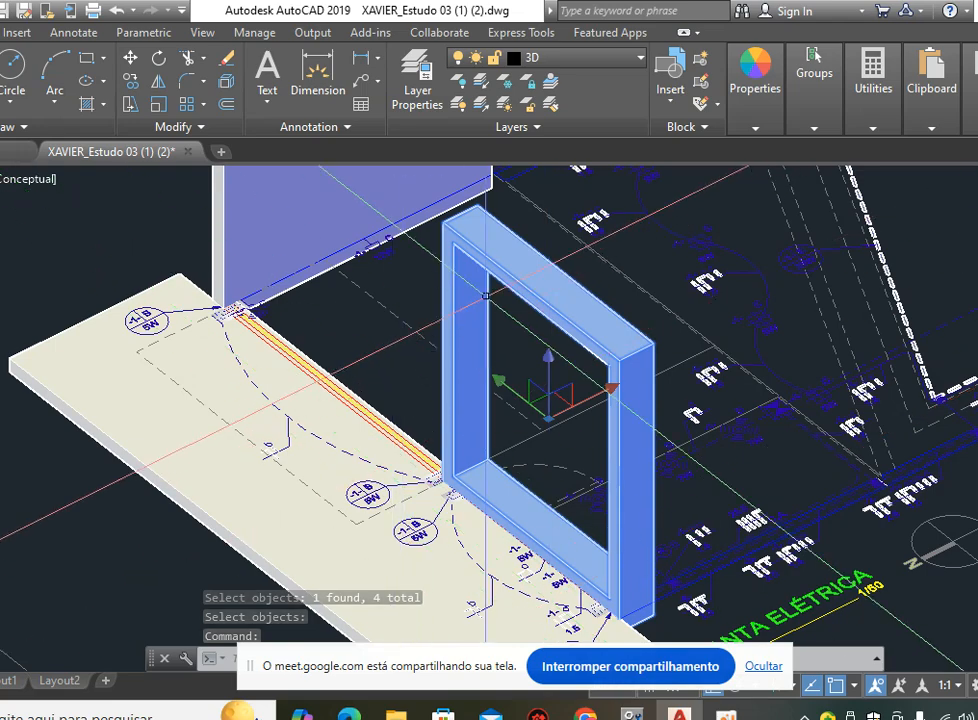
{"action": "middle_click_drag", "start_coordinate": [576, 286], "coordinate": [630, 340], "text": "shift"}
{"action": "key", "text": "Escape"}
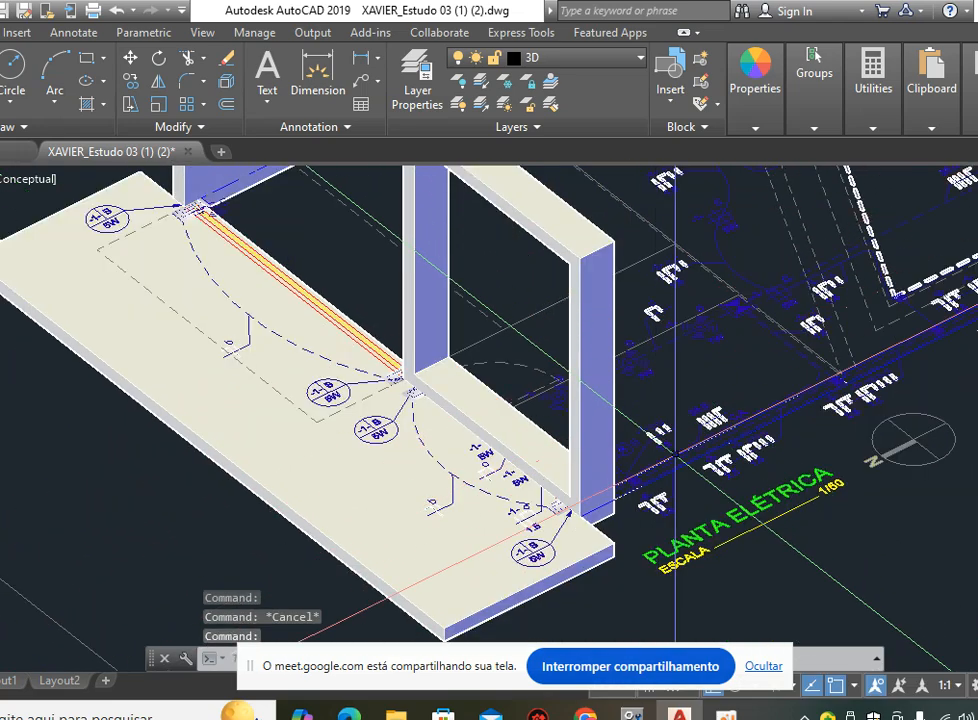
Set the visual style to 2D Wireframe to expose the plan's wall lines beside the frame.
{"action": "middle_click_drag", "start_coordinate": [492, 340], "coordinate": [569, 447]}
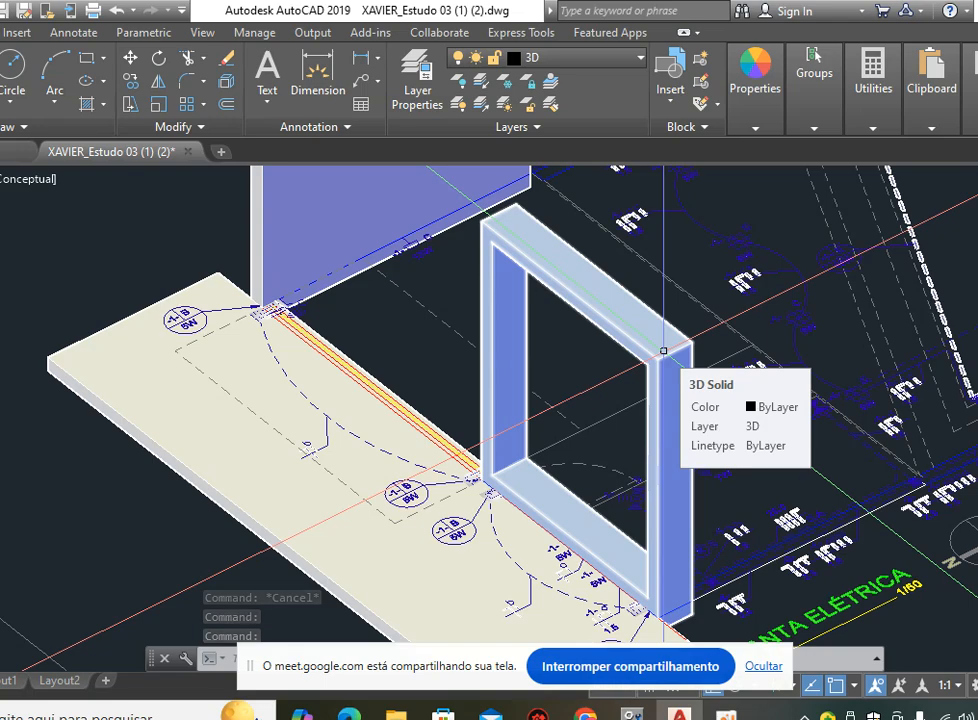
{"action": "middle_click_drag", "start_coordinate": [663, 350], "coordinate": [621, 363]}
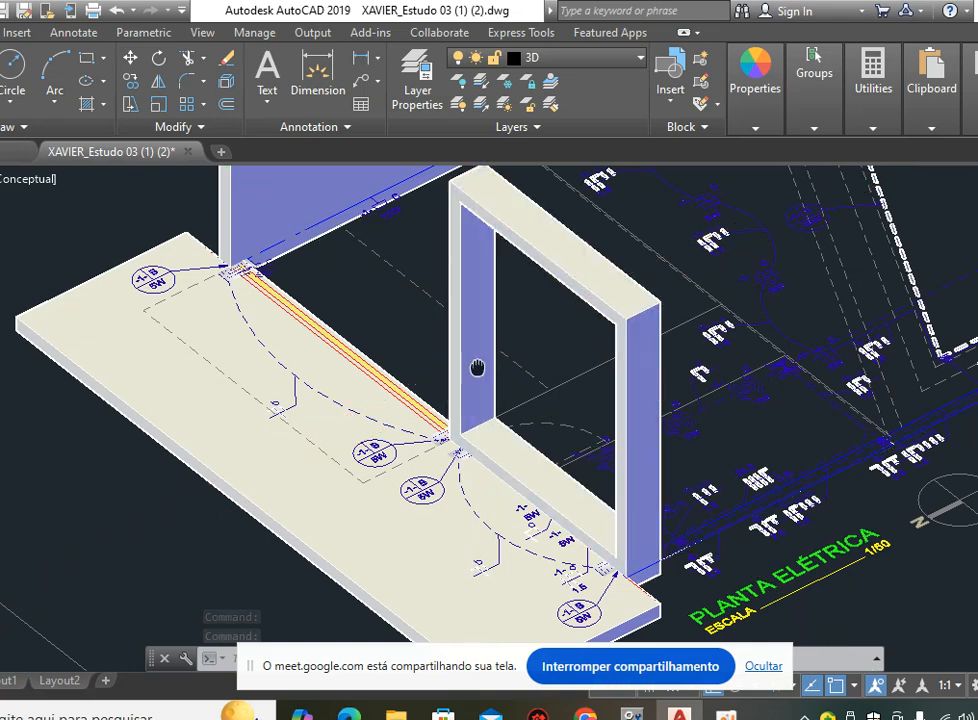
{"action": "scroll", "coordinate": [594, 570], "scroll_direction": "down", "scroll_amount": 3}
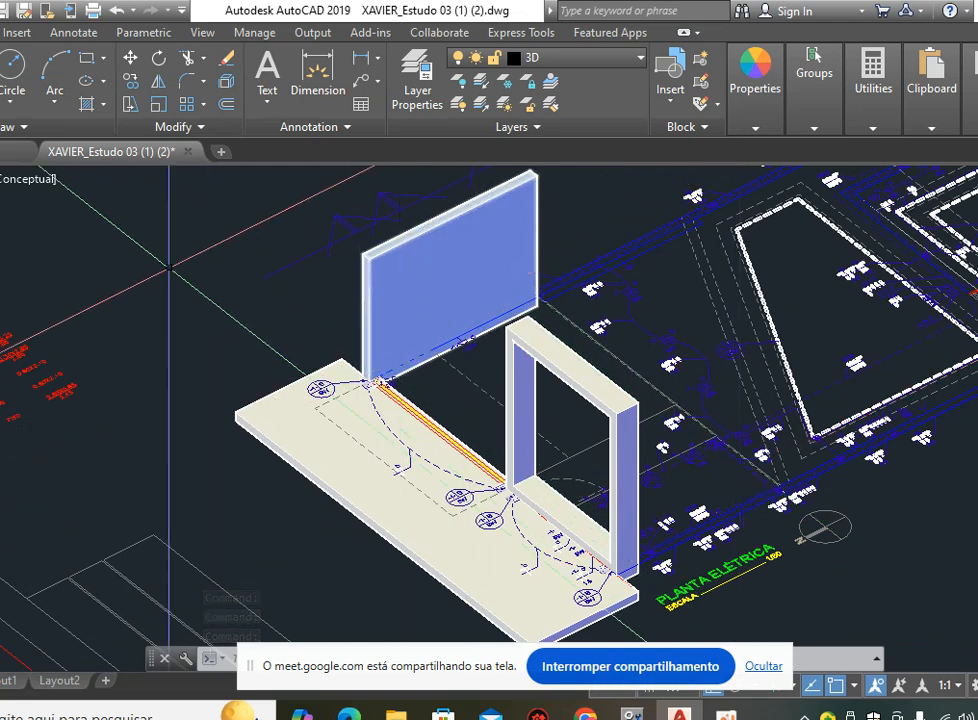
{"action": "left_click", "coordinate": [40, 182]}
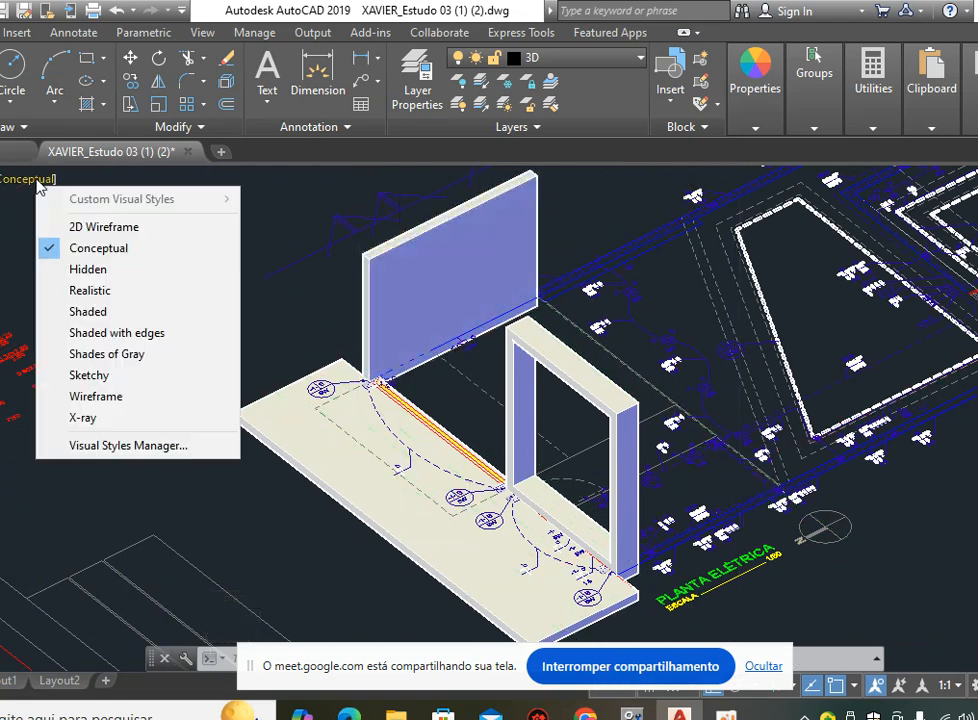
{"action": "left_click", "coordinate": [104, 227]}
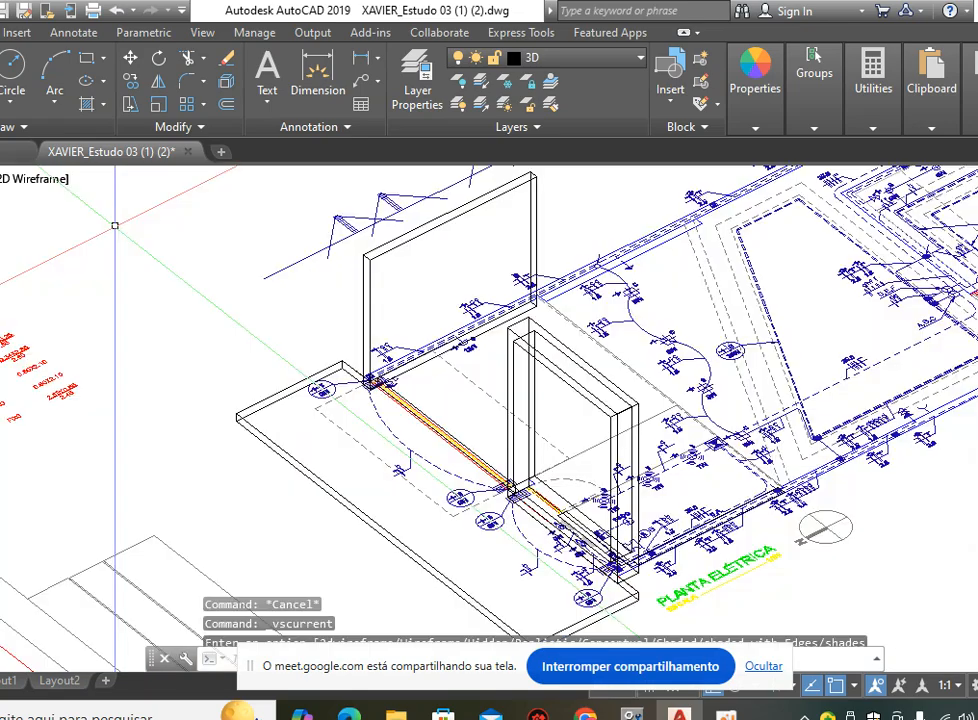
{"action": "scroll", "coordinate": [588, 398], "scroll_direction": "up", "scroll_amount": 3}
{"action": "scroll", "coordinate": [588, 397], "scroll_direction": "up", "scroll_amount": 2}
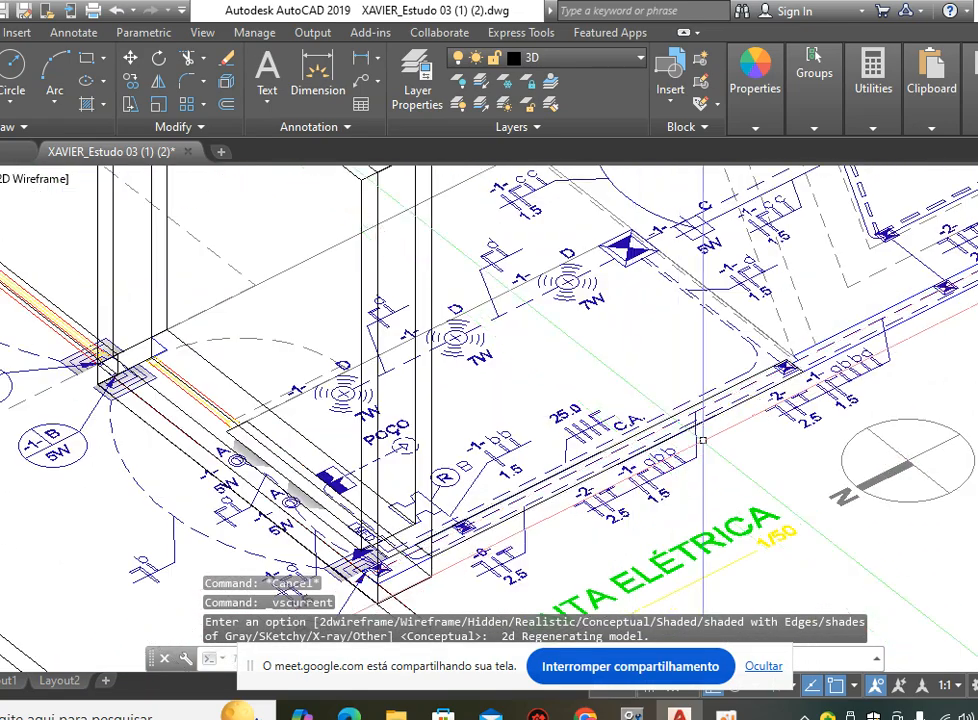
Extrude the narrow wall outline next to the frame, beside the PLANTA ELÉTRICA title, to a height of 2.45.
{"action": "left_click", "coordinate": [714, 415]}
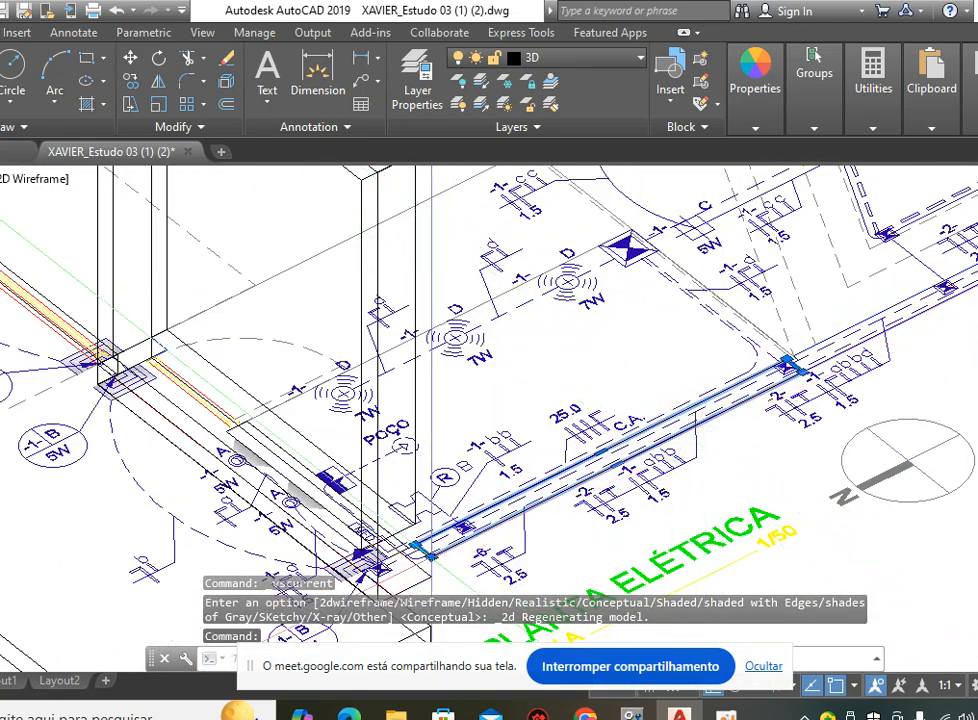
{"action": "scroll", "coordinate": [832, 474], "scroll_direction": "down", "scroll_amount": 6}
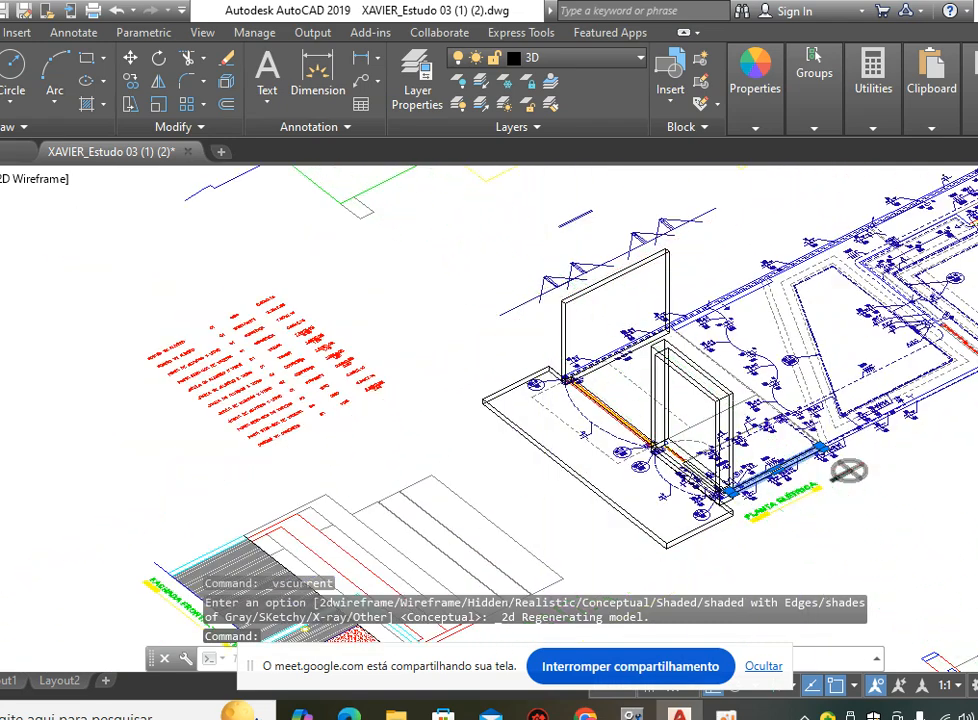
{"action": "scroll", "coordinate": [616, 285], "scroll_direction": "up", "scroll_amount": 2}
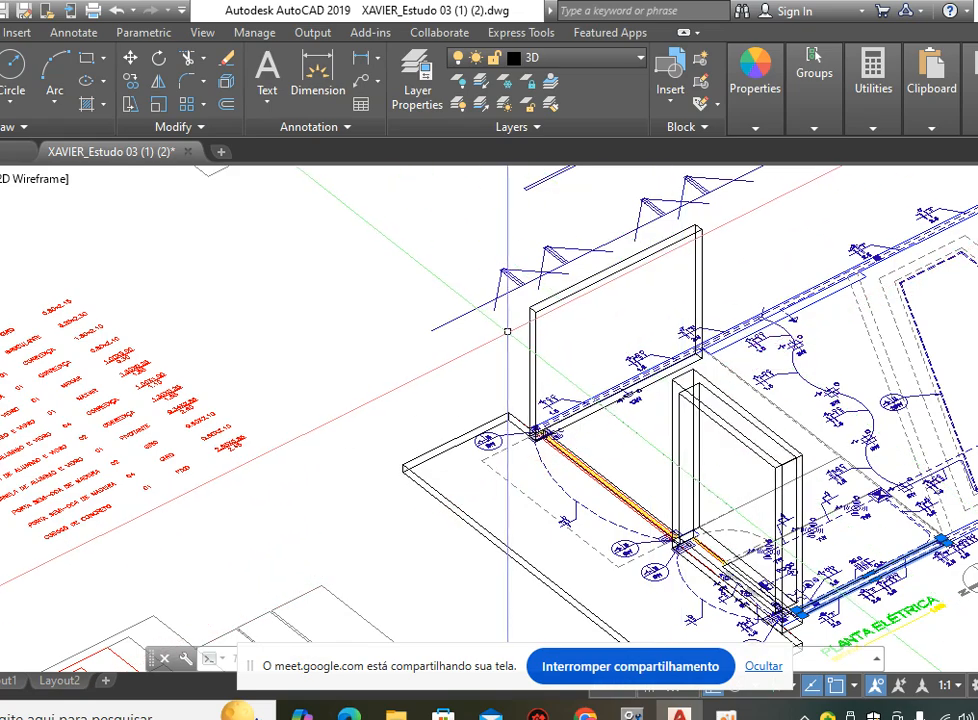
{"action": "scroll", "coordinate": [402, 262], "scroll_direction": "down", "scroll_amount": 3}
{"action": "scroll", "coordinate": [660, 390], "scroll_direction": "up", "scroll_amount": 5}
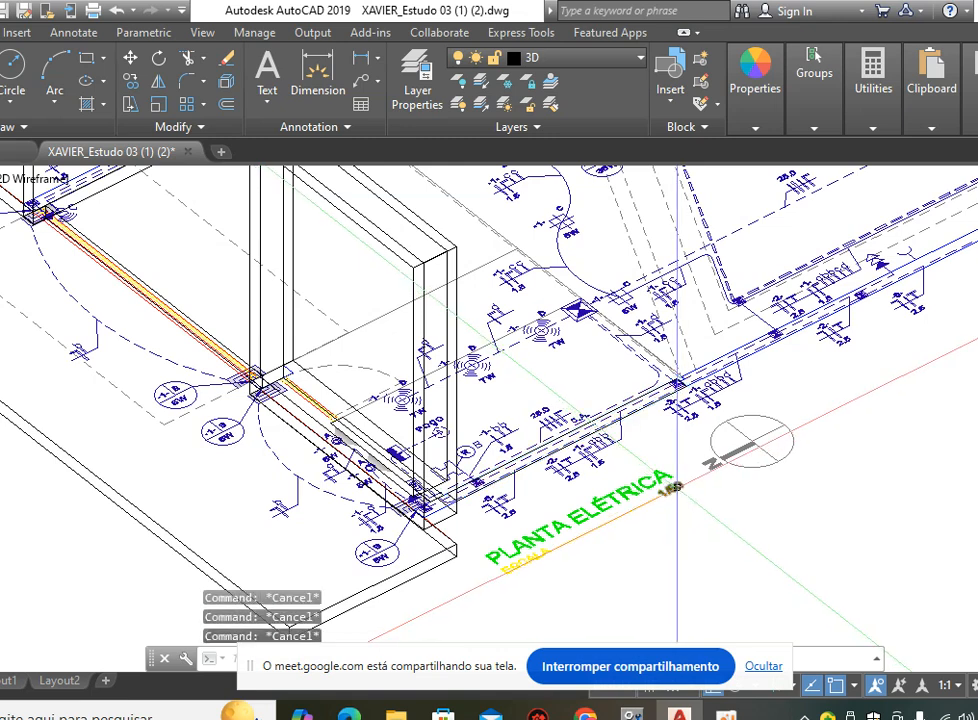
{"action": "type", "text": "ExT"}
{"action": "key", "text": "Return"}
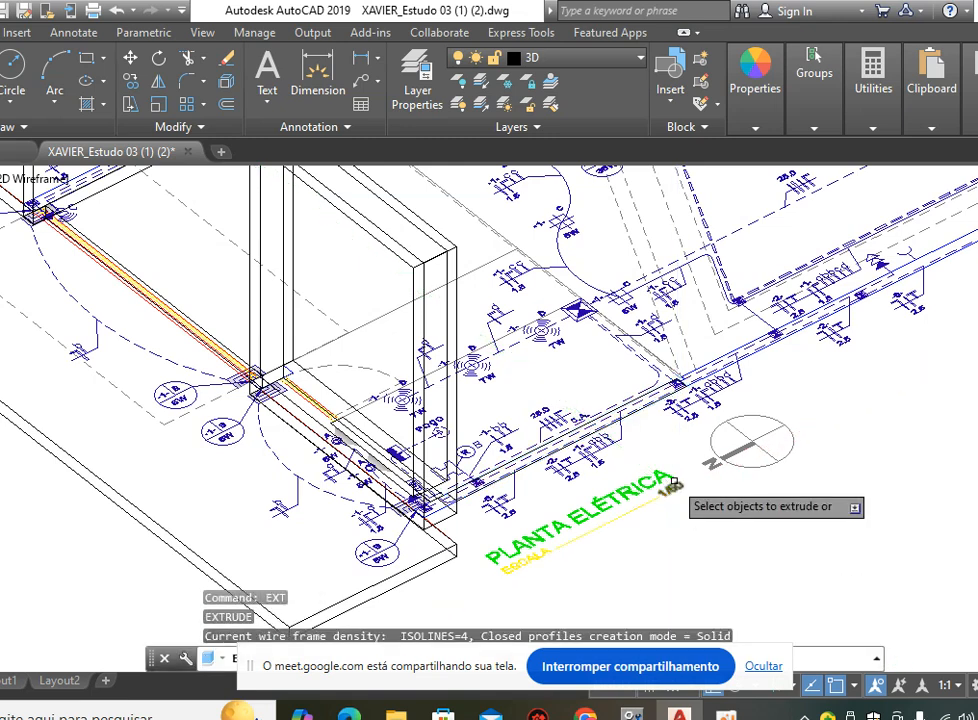
{"action": "left_click", "coordinate": [631, 410]}
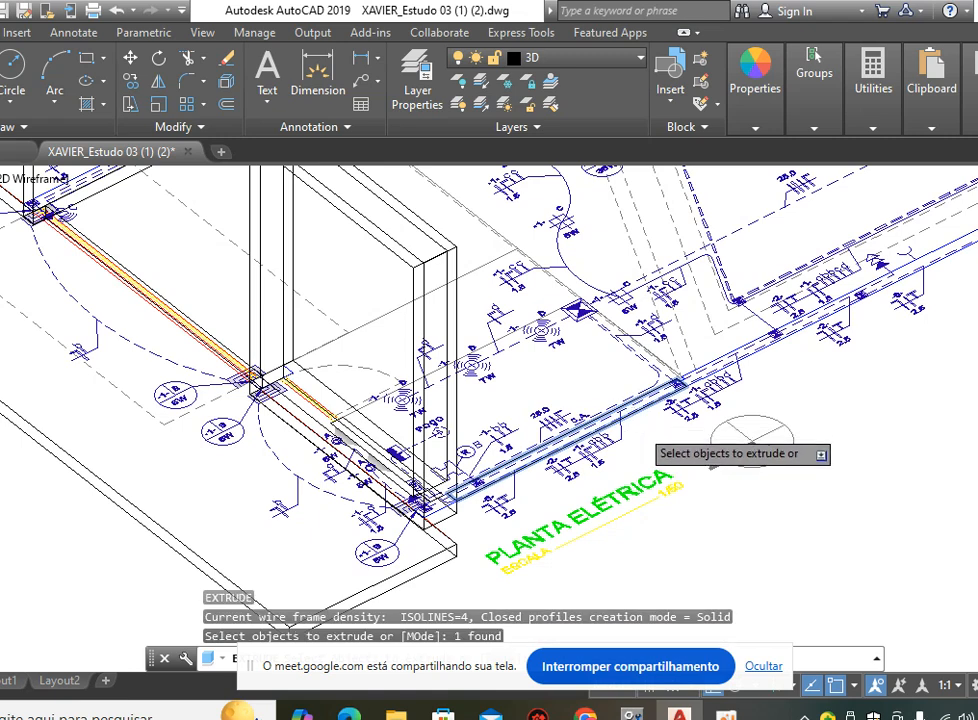
{"action": "scroll", "coordinate": [640, 425], "scroll_direction": "down", "scroll_amount": 2}
{"action": "key", "text": "Return"}
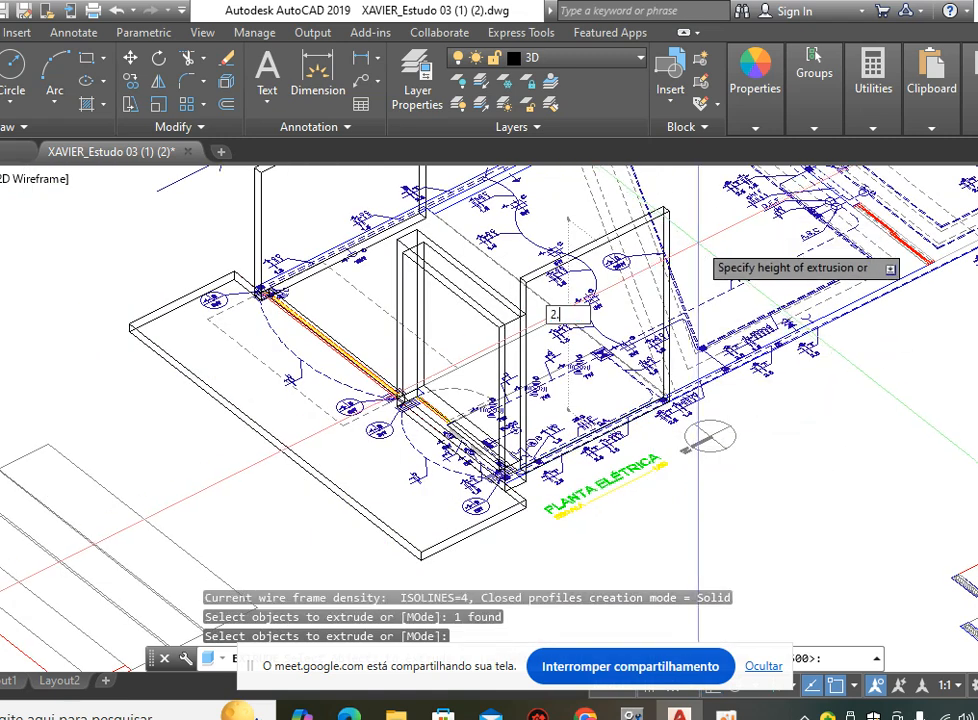
{"action": "type", "text": "2.45"}
{"action": "key", "text": "Return"}
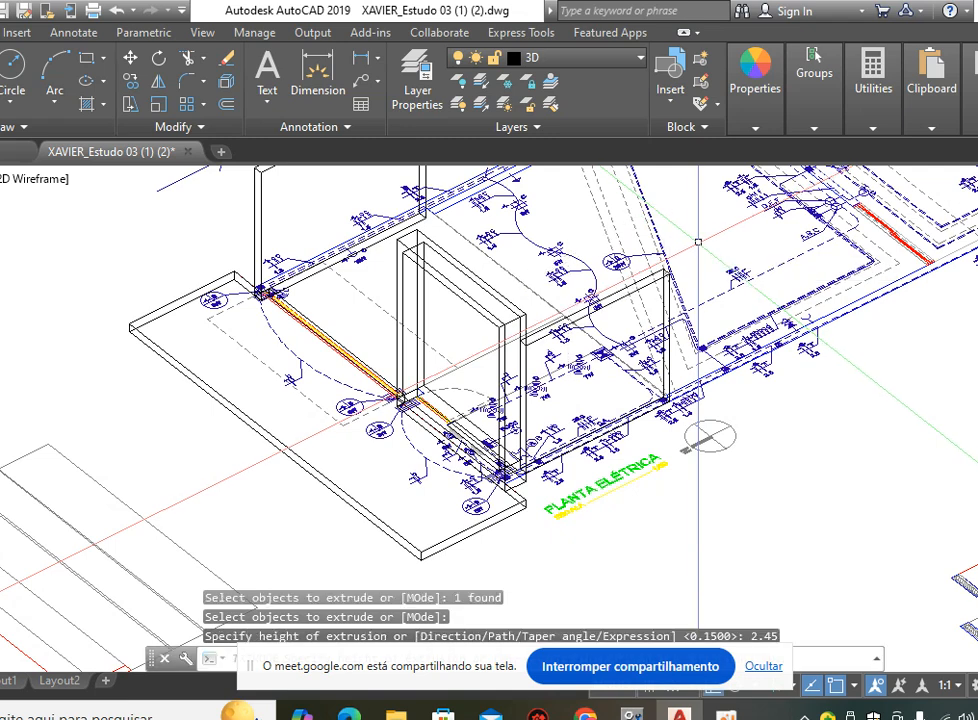
Move the newly extruded wall 0.15 down along the Z axis.
{"action": "type", "text": "M"}
{"action": "key", "text": "Return"}
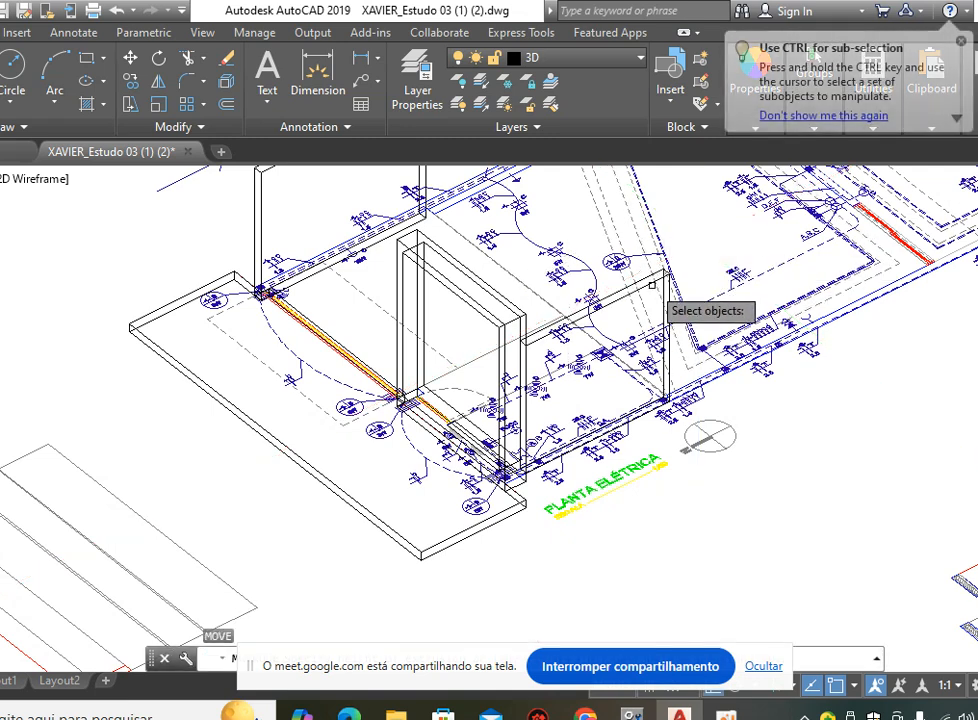
{"action": "left_click", "coordinate": [666, 310]}
{"action": "key", "text": "Return"}
{"action": "left_click", "coordinate": [812, 408]}
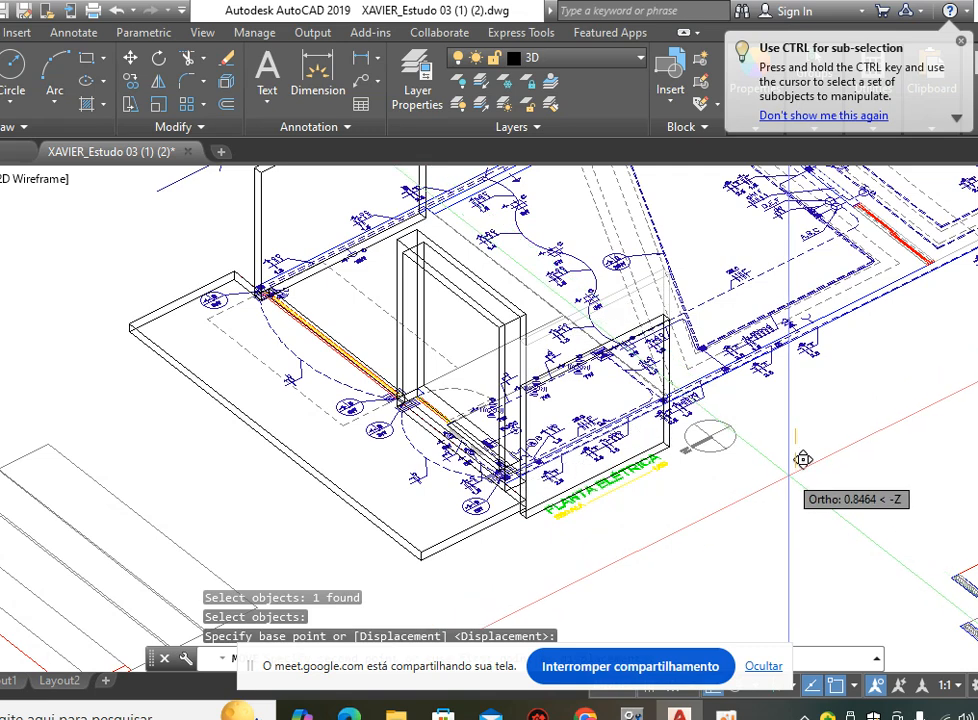
{"action": "type", "text": ".15"}
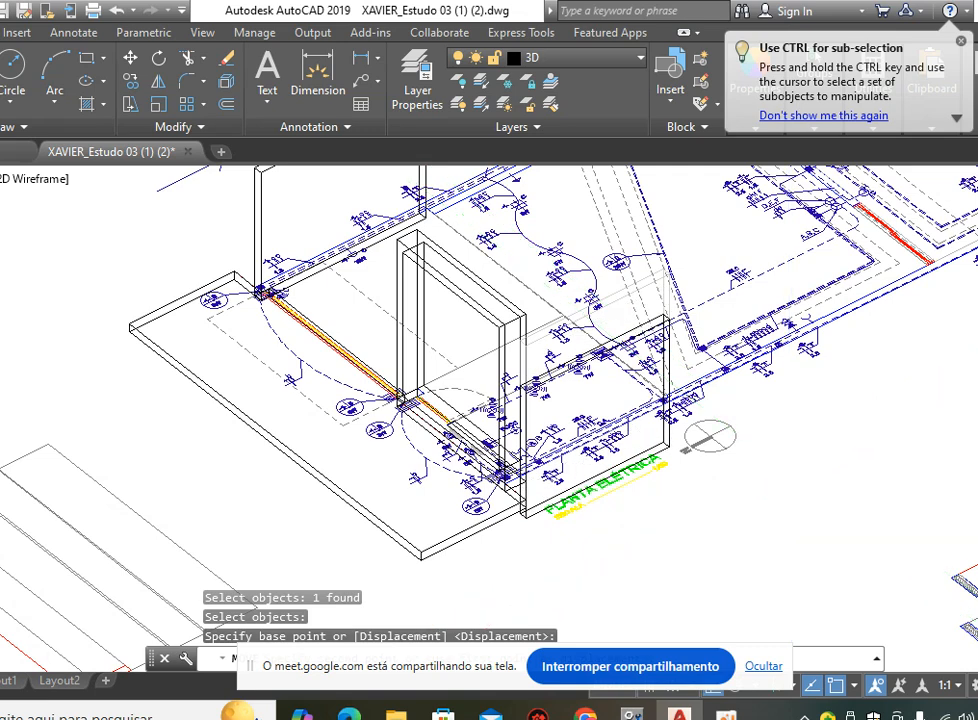
{"action": "key", "text": "Return"}
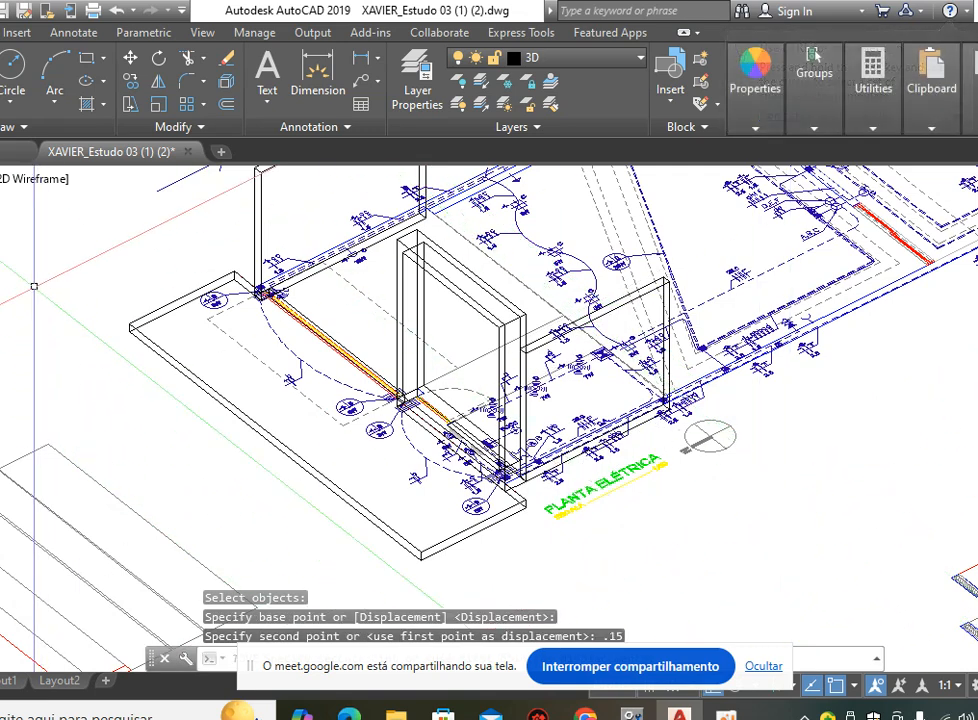
Set the visual style back to Conceptual and inspect where the new wall meets the frame and slab.
{"action": "left_click", "coordinate": [33, 180]}
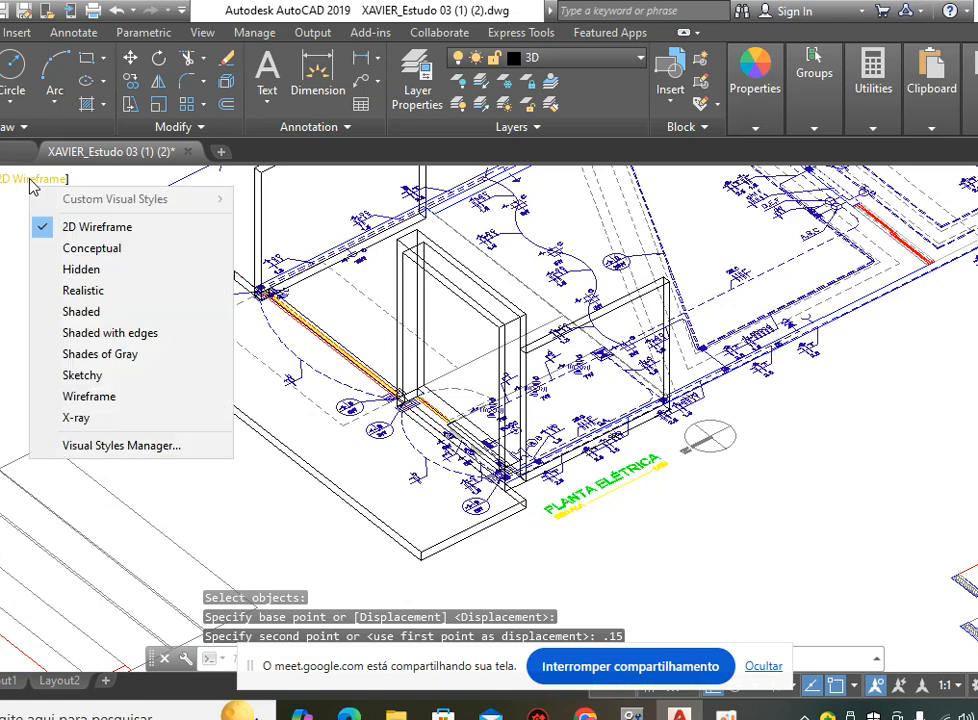
{"action": "left_click", "coordinate": [104, 257]}
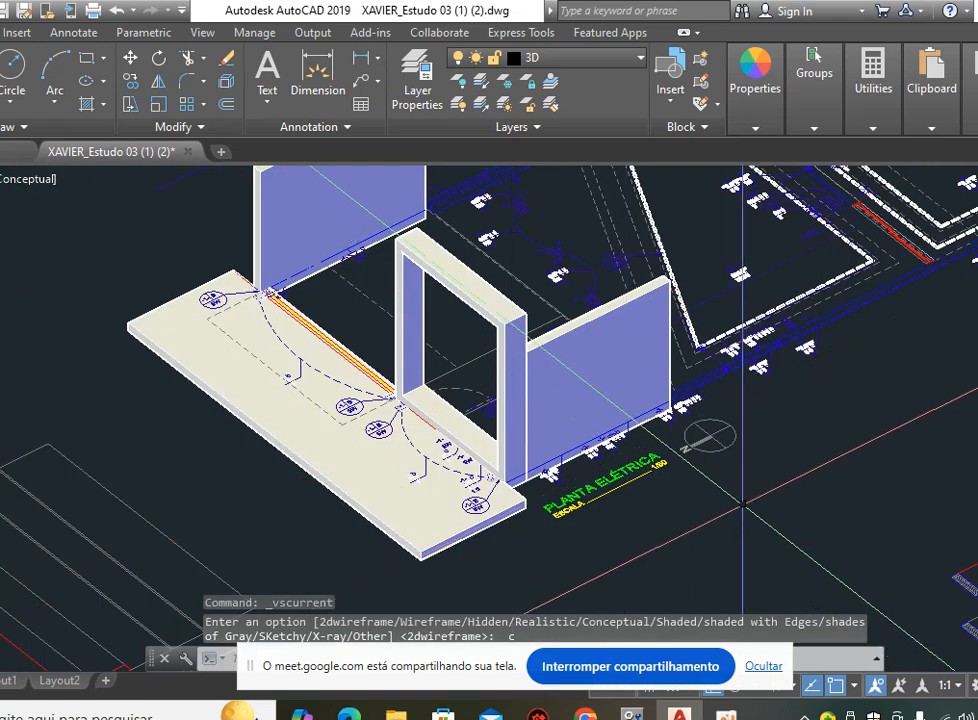
{"action": "scroll", "coordinate": [714, 458], "scroll_direction": "up", "scroll_amount": 5}
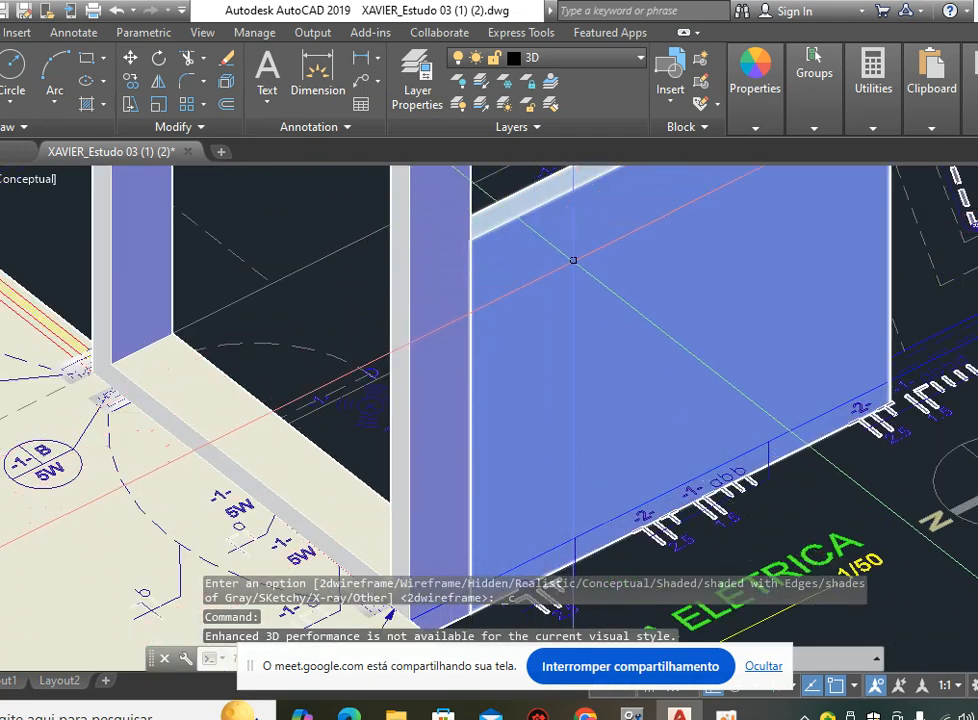
{"action": "middle_click_drag", "start_coordinate": [589, 454], "coordinate": [560, 352]}
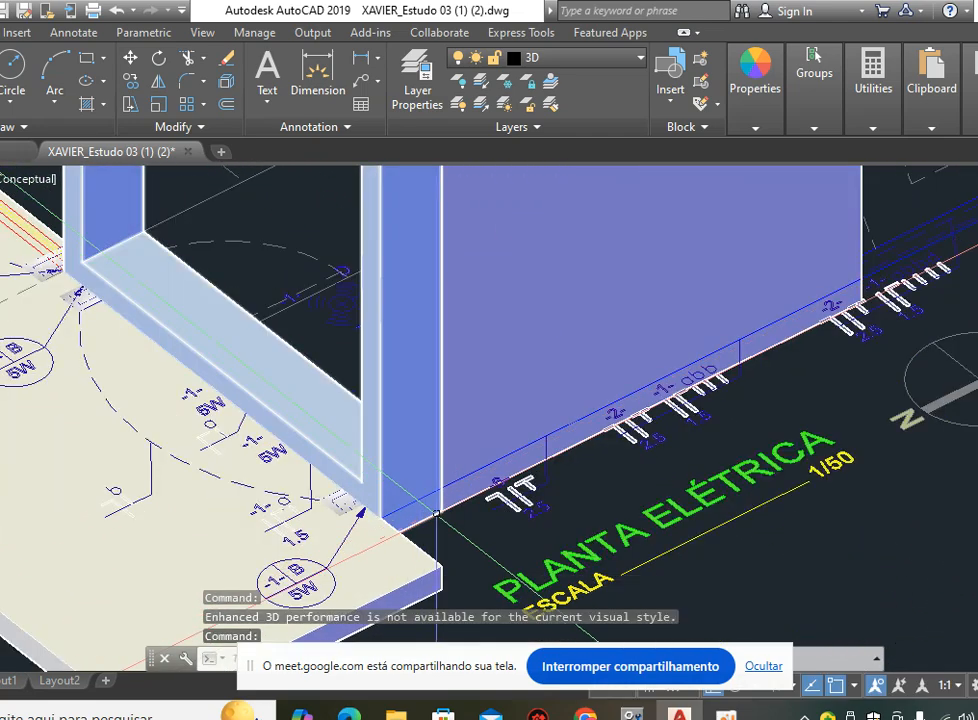
{"action": "scroll", "coordinate": [438, 508], "scroll_direction": "up", "scroll_amount": 4}
{"action": "scroll", "coordinate": [443, 480], "scroll_direction": "down", "scroll_amount": 9}
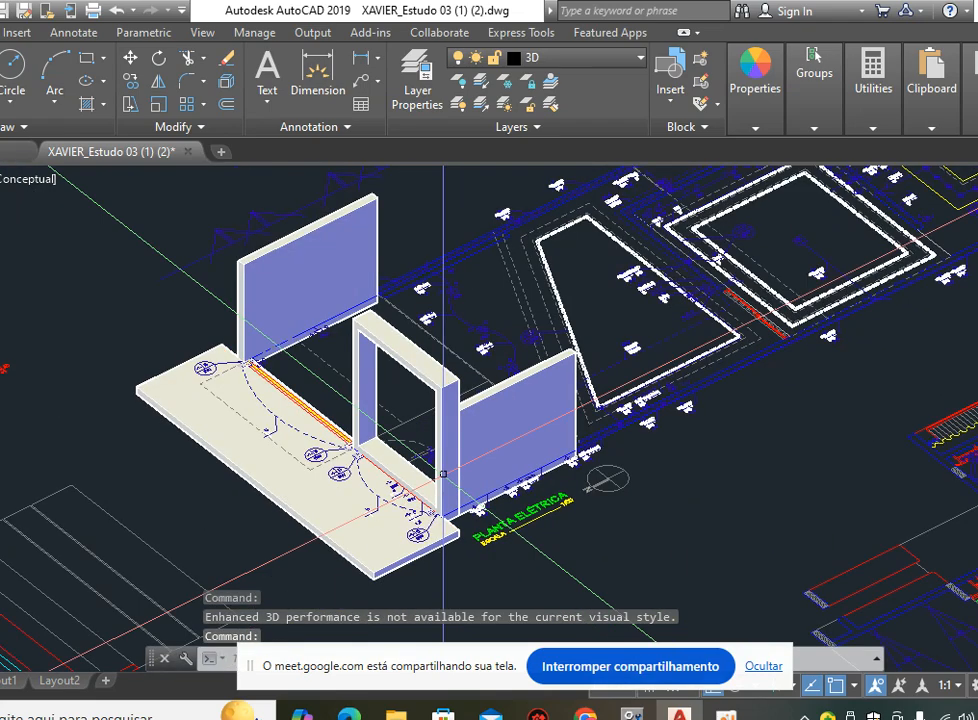
{"action": "scroll", "coordinate": [443, 420], "scroll_direction": "up", "scroll_amount": 4}
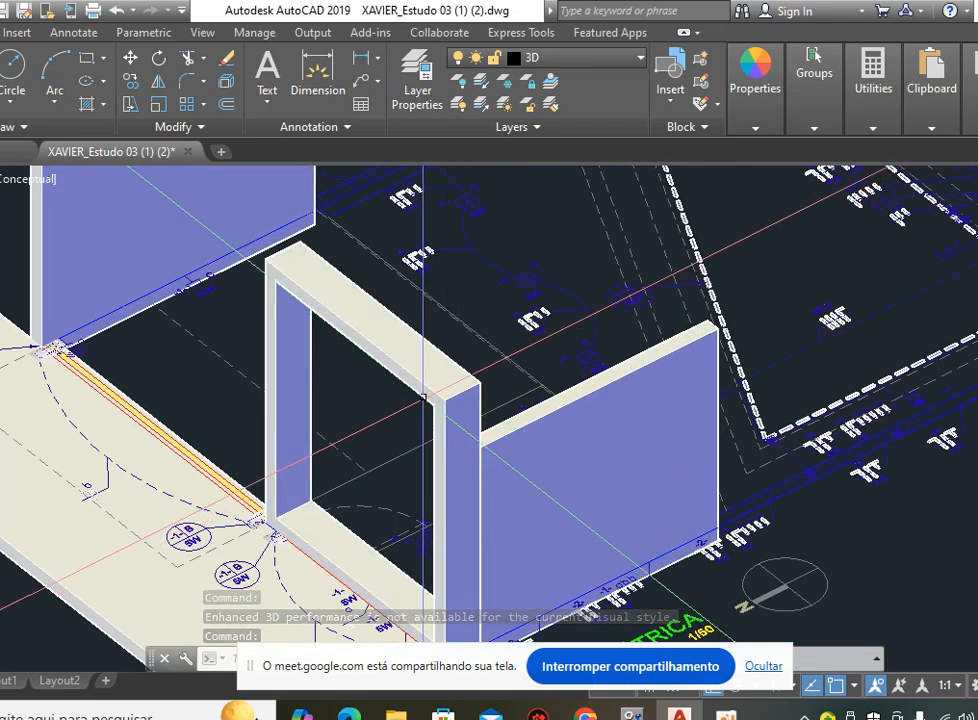
Examine the frame, both walls and the front slab as separate solids by selecting them in turn.
{"action": "left_click", "coordinate": [455, 386]}
{"action": "left_click", "coordinate": [622, 375]}
{"action": "scroll", "coordinate": [555, 400], "scroll_direction": "down", "scroll_amount": 2}
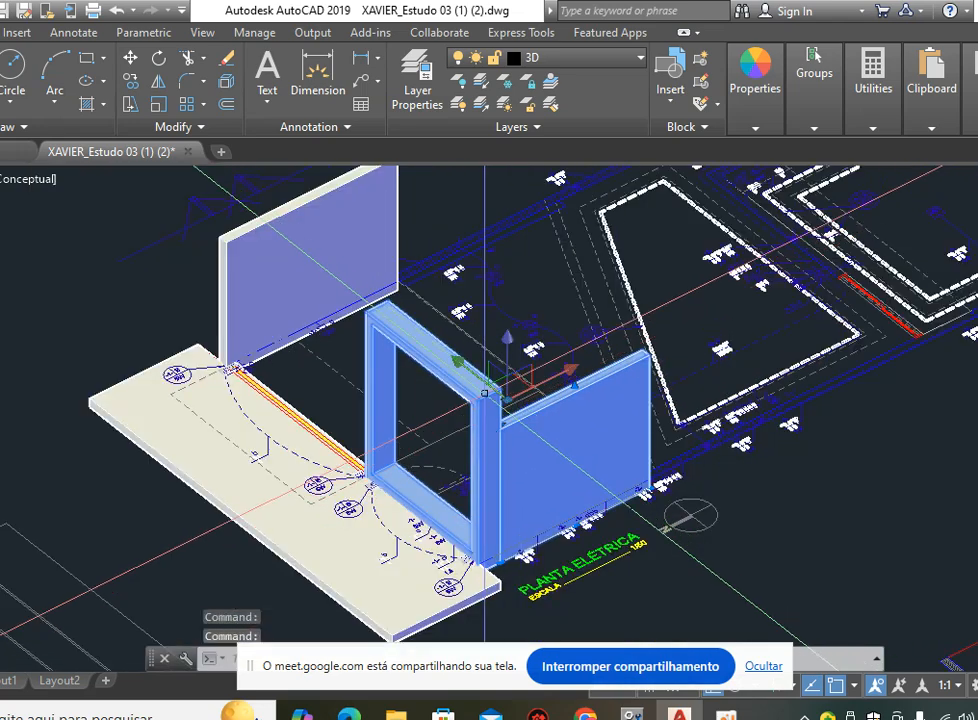
{"action": "key", "text": "Escape"}
{"action": "key", "text": "Escape"}
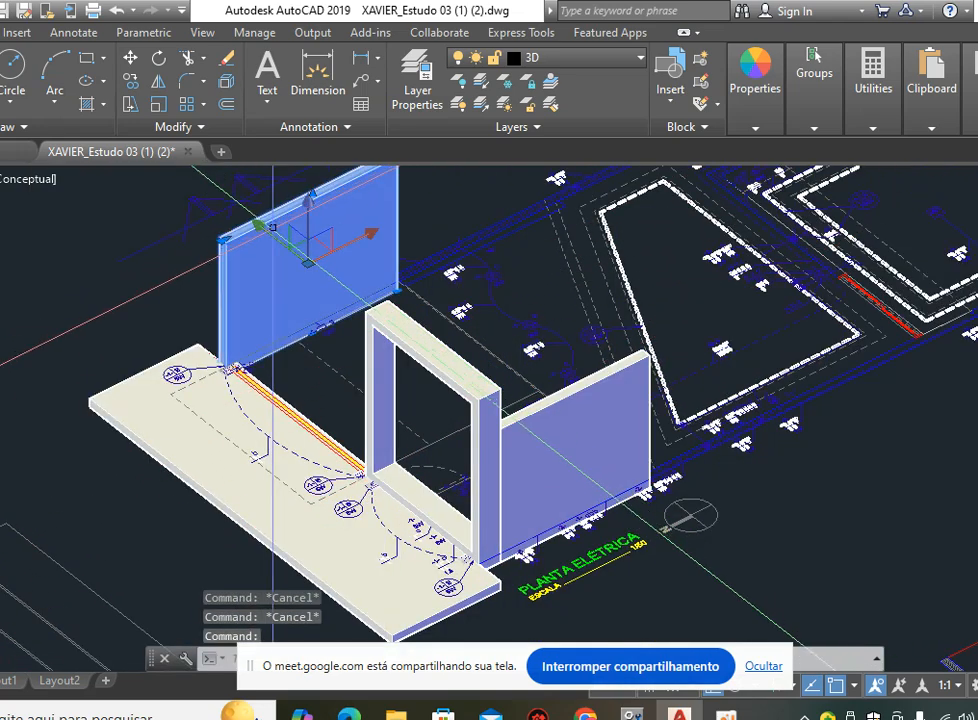
{"action": "left_click", "coordinate": [133, 373]}
{"action": "left_click", "coordinate": [133, 373]}
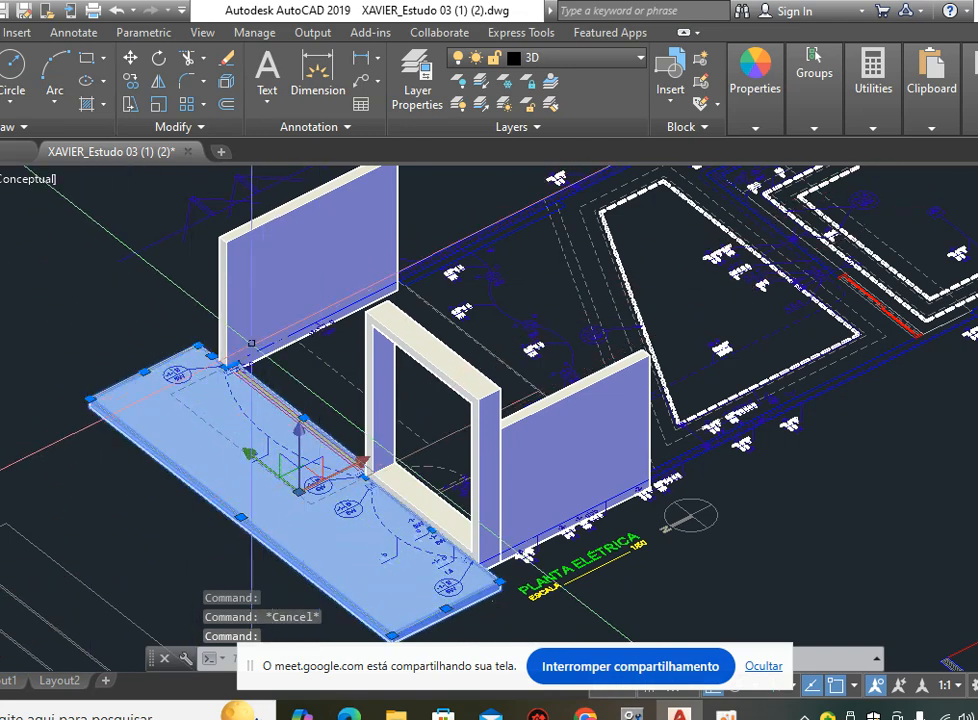
{"action": "key", "text": "Escape"}
{"action": "left_click", "coordinate": [228, 255]}
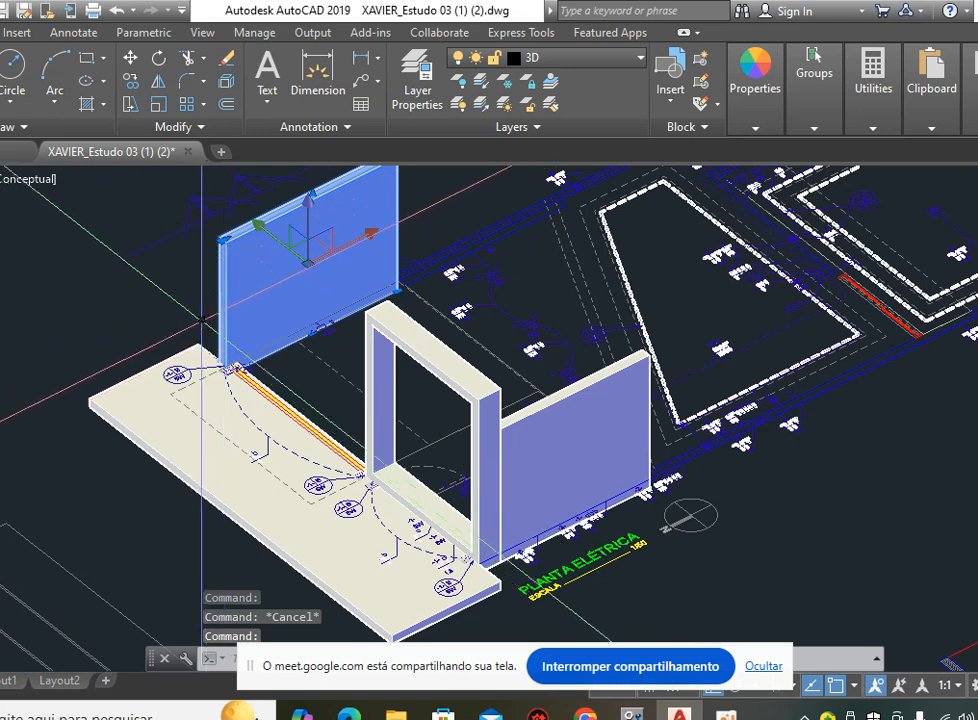
{"action": "key", "text": "Escape"}
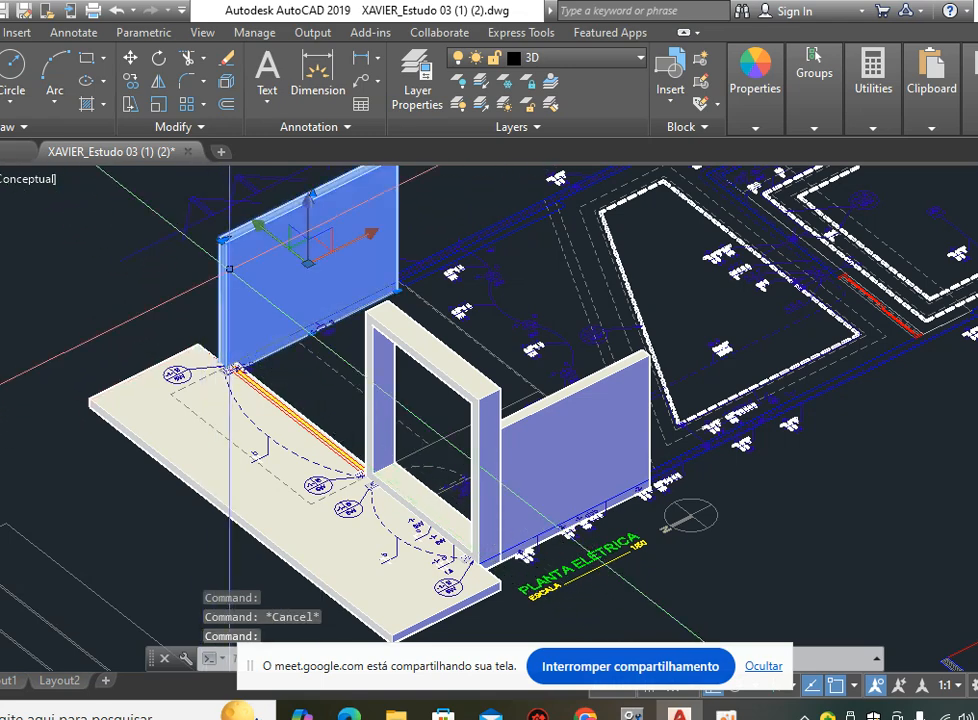
{"action": "left_click", "coordinate": [124, 380]}
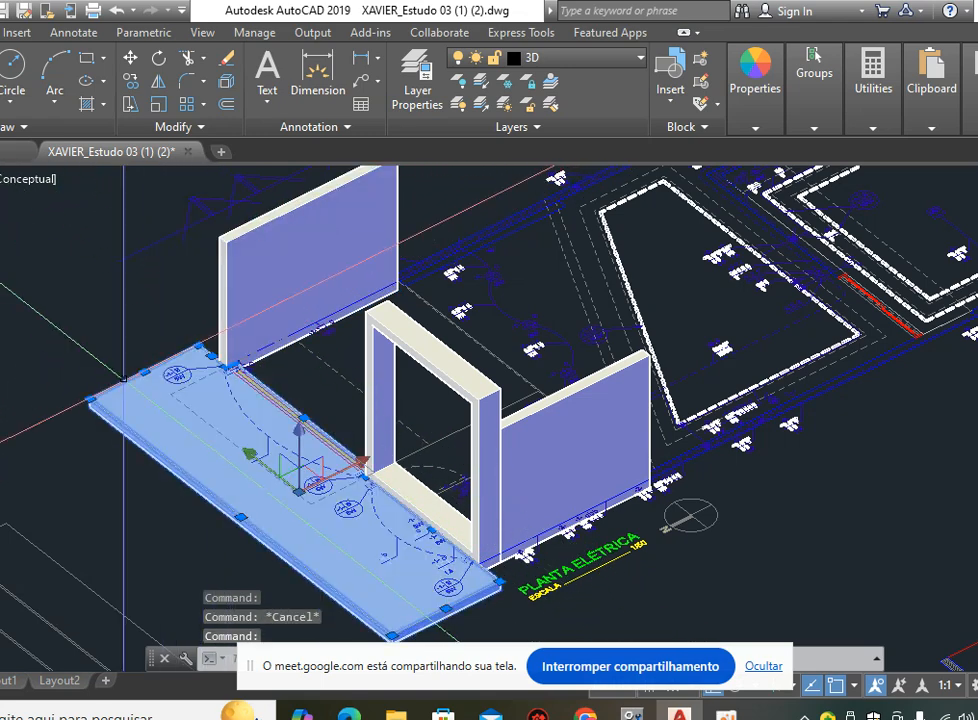
Deselect the front slab and switch the visual style to 2D Wireframe around the base of the frame.
{"action": "key", "text": "Escape"}
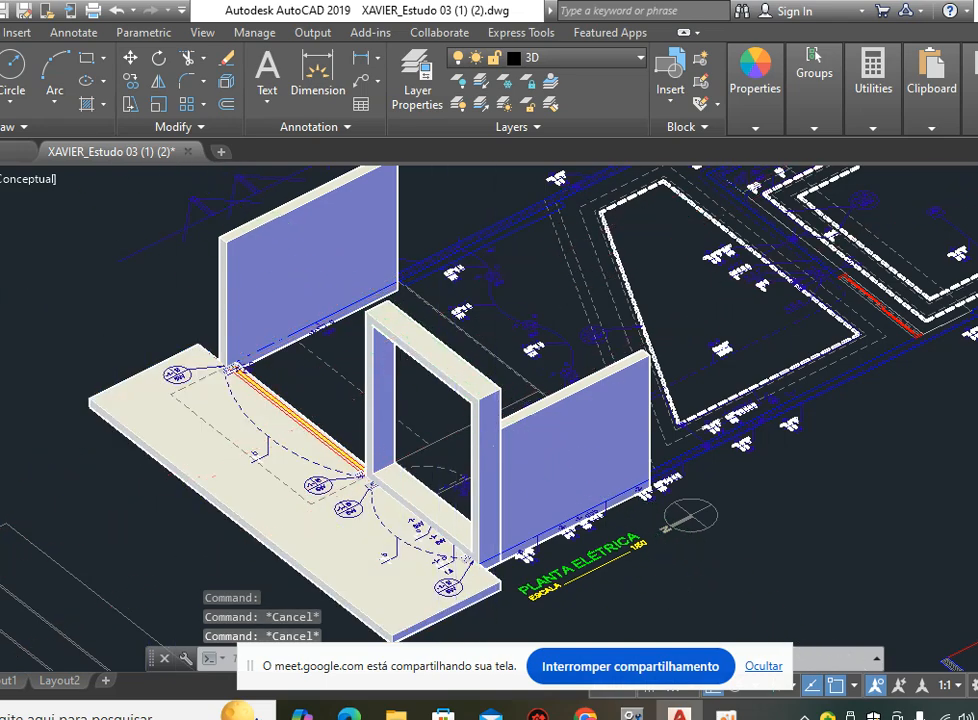
{"action": "scroll", "coordinate": [524, 383], "scroll_direction": "down", "scroll_amount": 2}
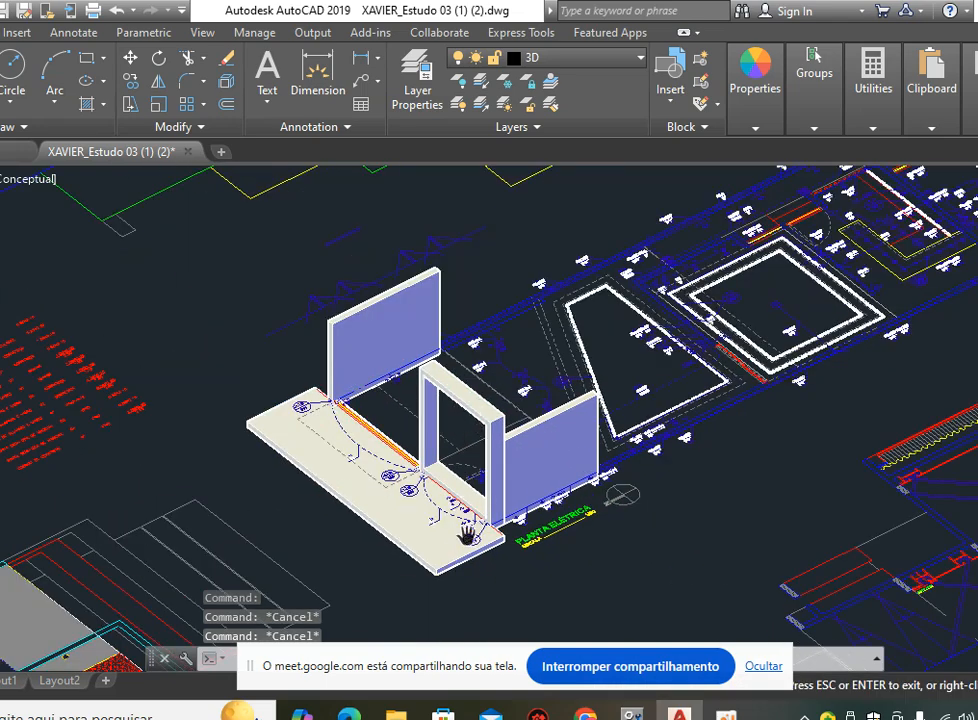
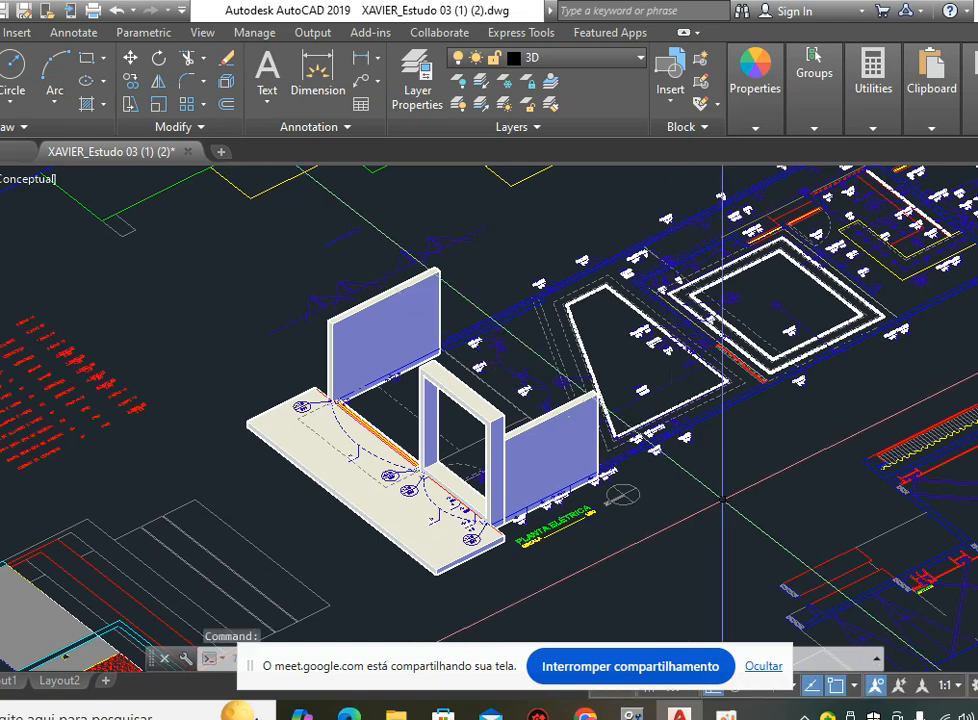
{"action": "middle_click_drag", "start_coordinate": [721, 504], "coordinate": [707, 510]}
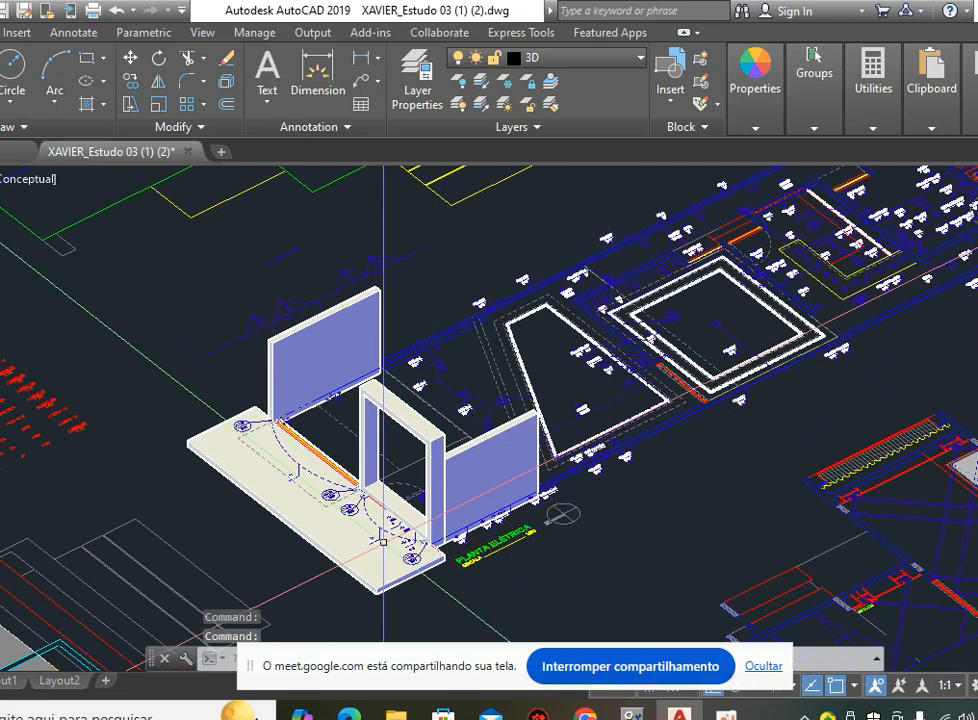
{"action": "scroll", "coordinate": [383, 541], "scroll_direction": "up", "scroll_amount": 5}
{"action": "scroll", "coordinate": [383, 541], "scroll_direction": "down", "scroll_amount": 3}
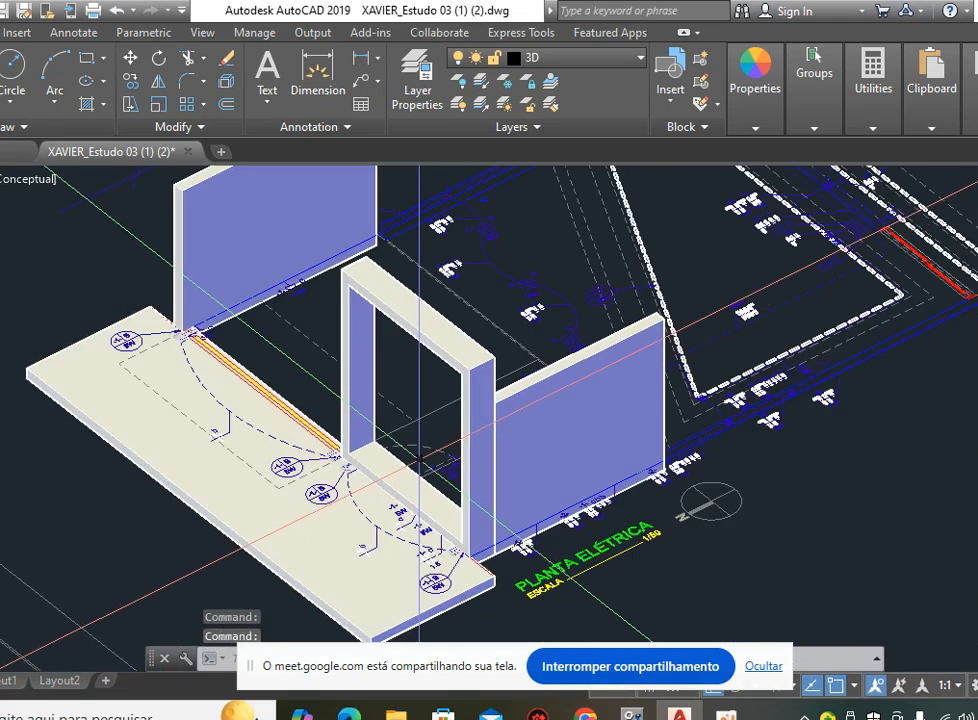
{"action": "scroll", "coordinate": [383, 541], "scroll_direction": "up", "scroll_amount": 3}
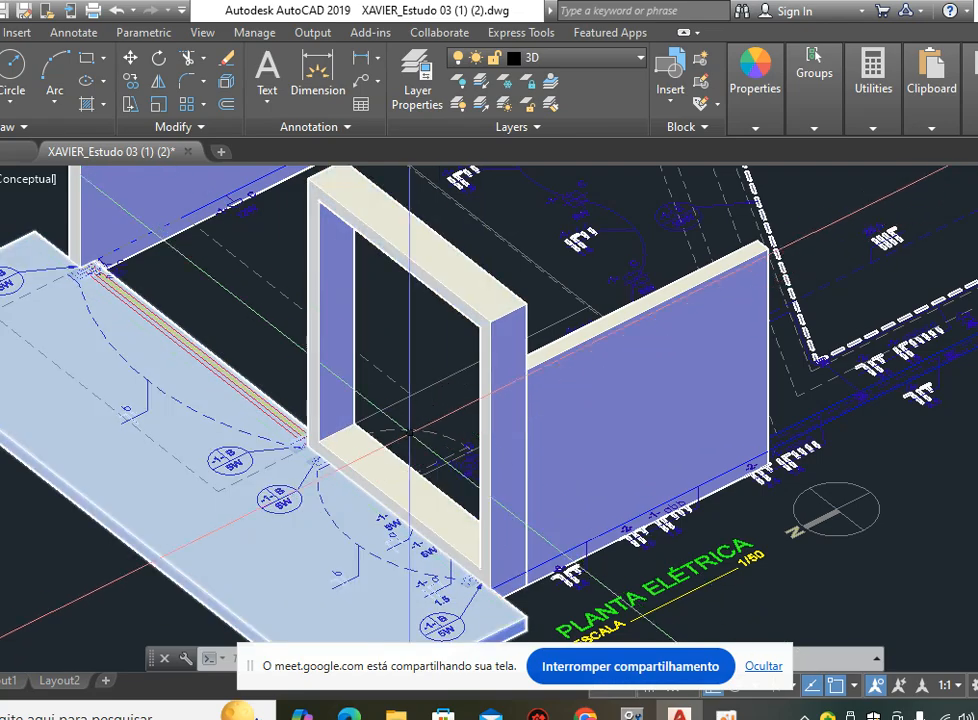
{"action": "left_click", "coordinate": [36, 182]}
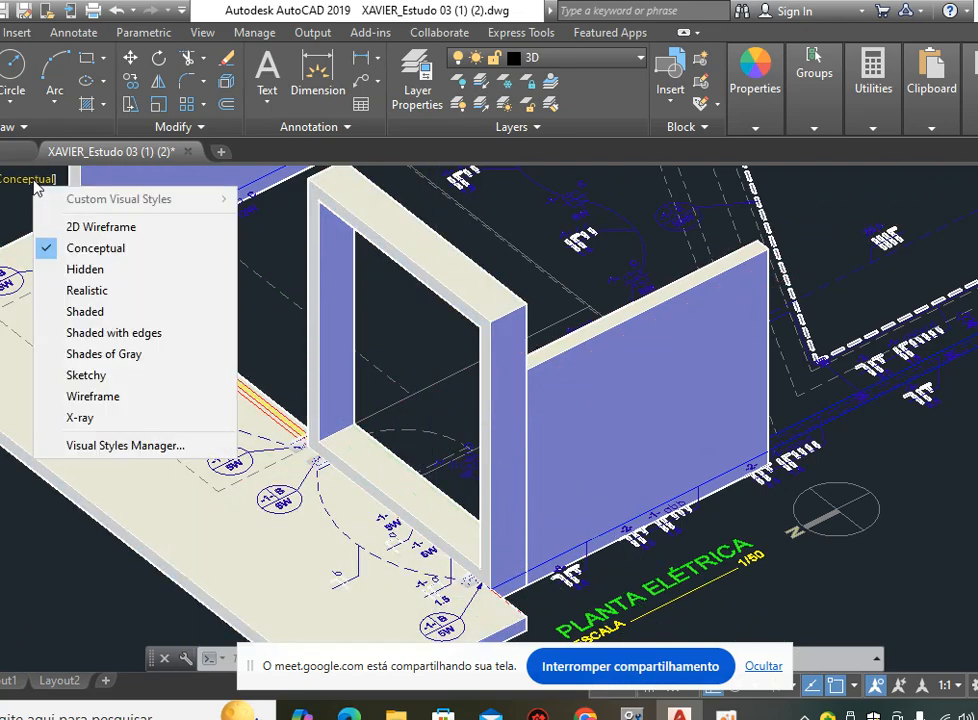
{"action": "left_click", "coordinate": [103, 232]}
{"action": "scroll", "coordinate": [449, 399], "scroll_direction": "up", "scroll_amount": 5}
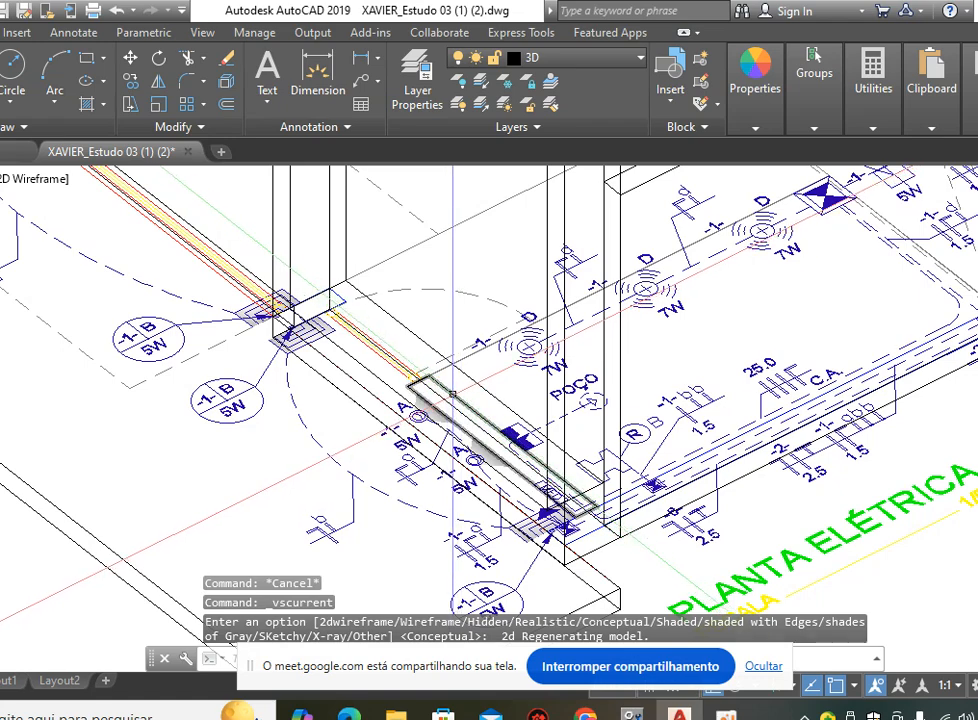
Check the narrow wall outline inside the frame against the height of the stippled rectangle in the FACHADA FRONTAL - NORTE elevation.
{"action": "left_click", "coordinate": [452, 396]}
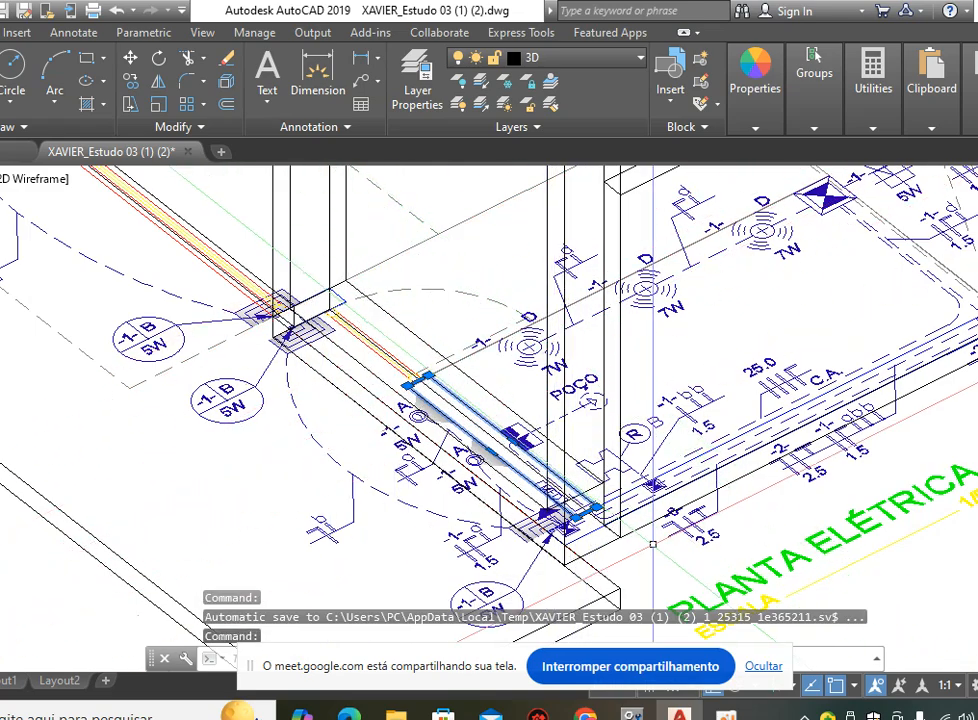
{"action": "middle_click_drag", "start_coordinate": [662, 553], "coordinate": [740, 438]}
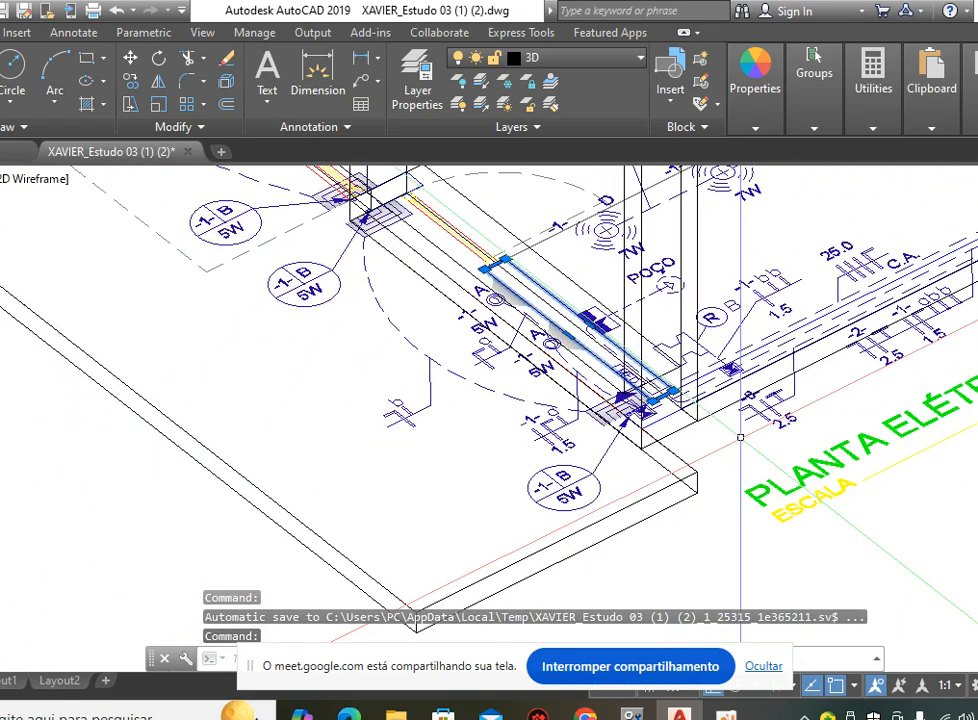
{"action": "scroll", "coordinate": [732, 435], "scroll_direction": "down", "scroll_amount": 4}
{"action": "scroll", "coordinate": [724, 437], "scroll_direction": "up", "scroll_amount": 2}
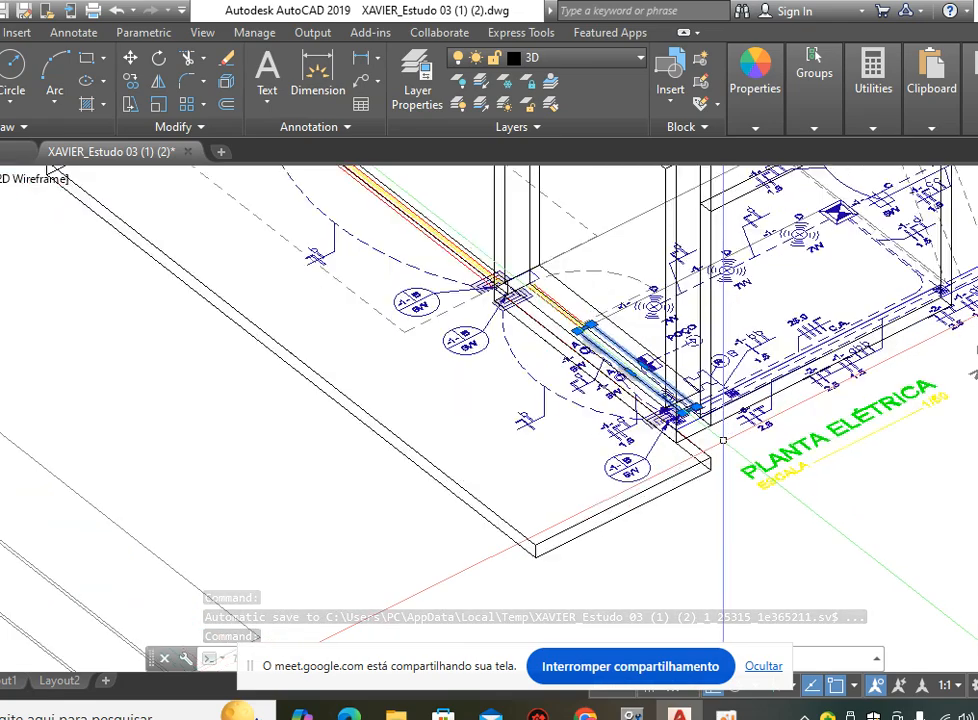
{"action": "scroll", "coordinate": [723, 440], "scroll_direction": "down", "scroll_amount": 6}
{"action": "scroll", "coordinate": [446, 563], "scroll_direction": "up", "scroll_amount": 8}
{"action": "key", "text": "Escape"}
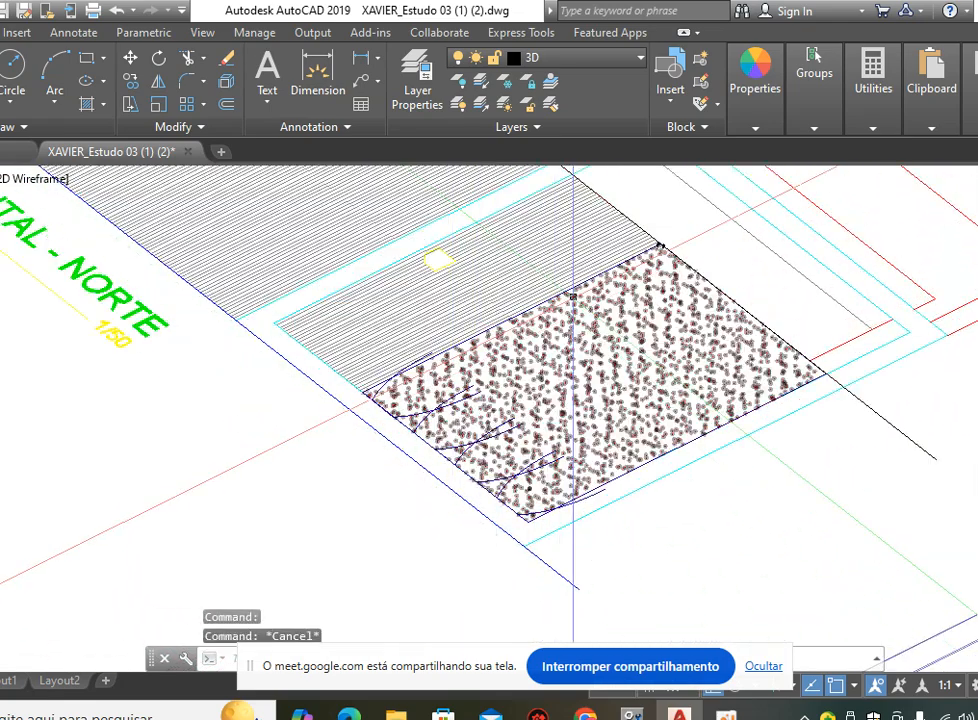
{"action": "left_click", "coordinate": [600, 277]}
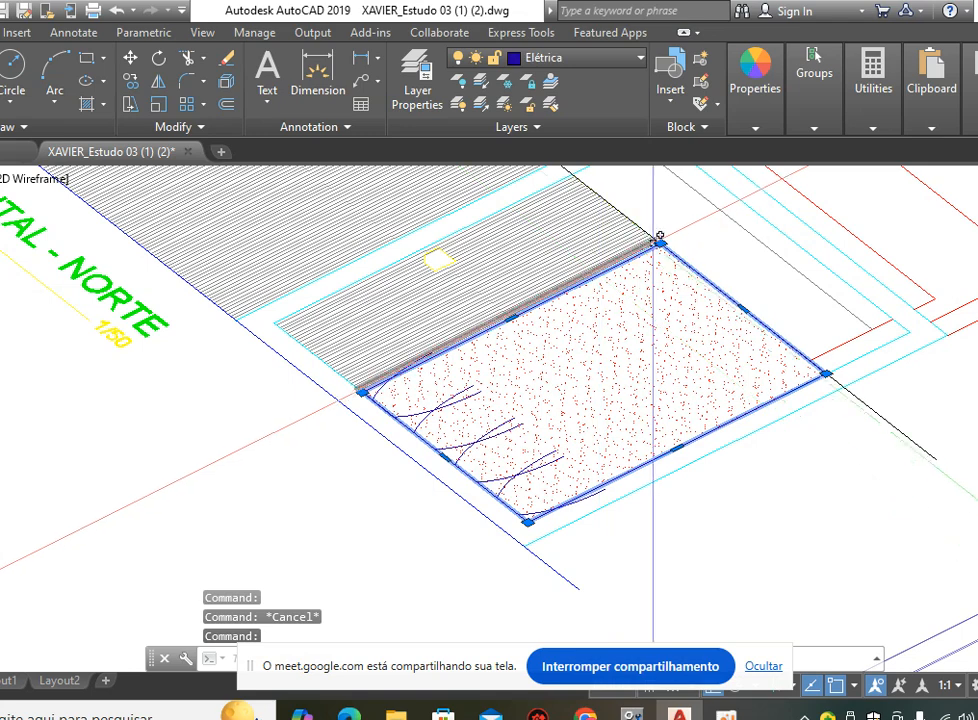
{"action": "mouse_move", "coordinate": [661, 243]}
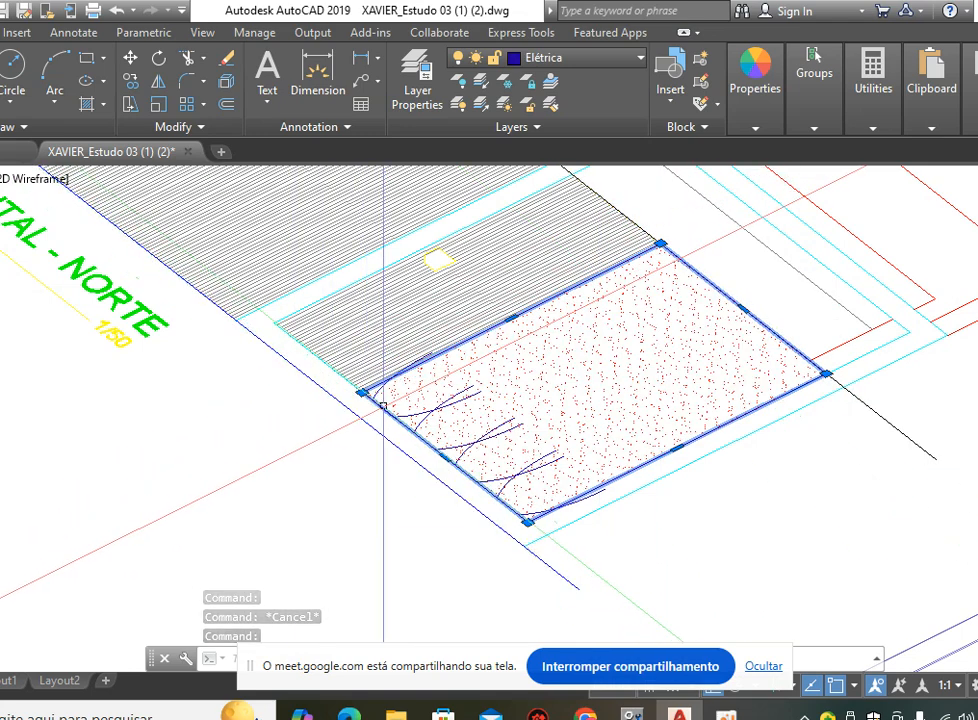
{"action": "key", "text": "Escape"}
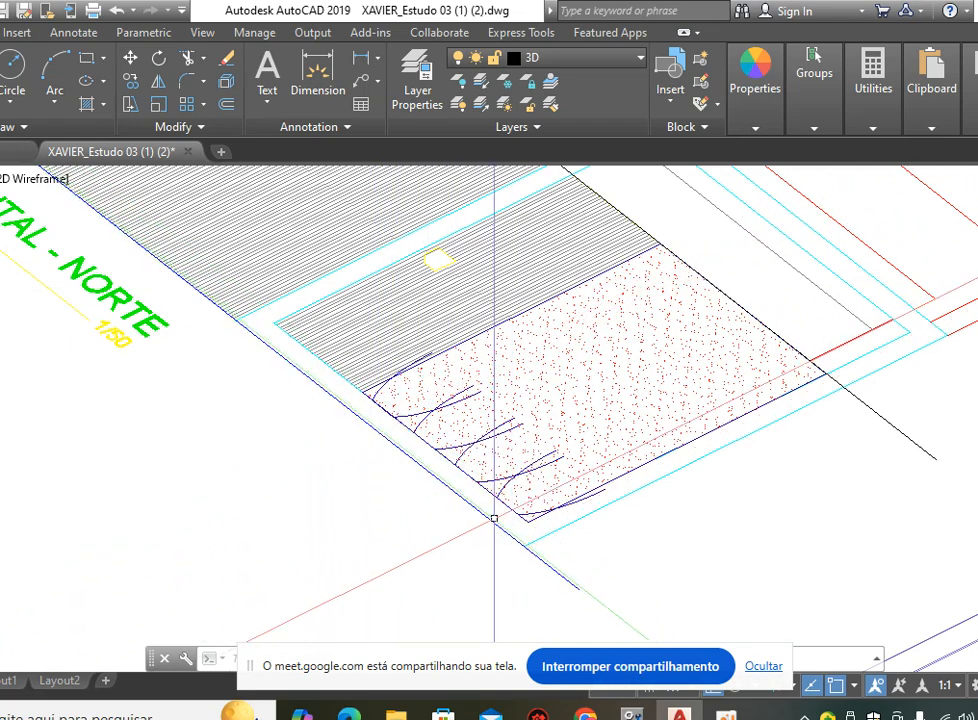
Extrude the narrow rectangular wall outline inside the frame's base to a height of 2.15.
{"action": "scroll", "coordinate": [369, 406], "scroll_direction": "down", "scroll_amount": 6}
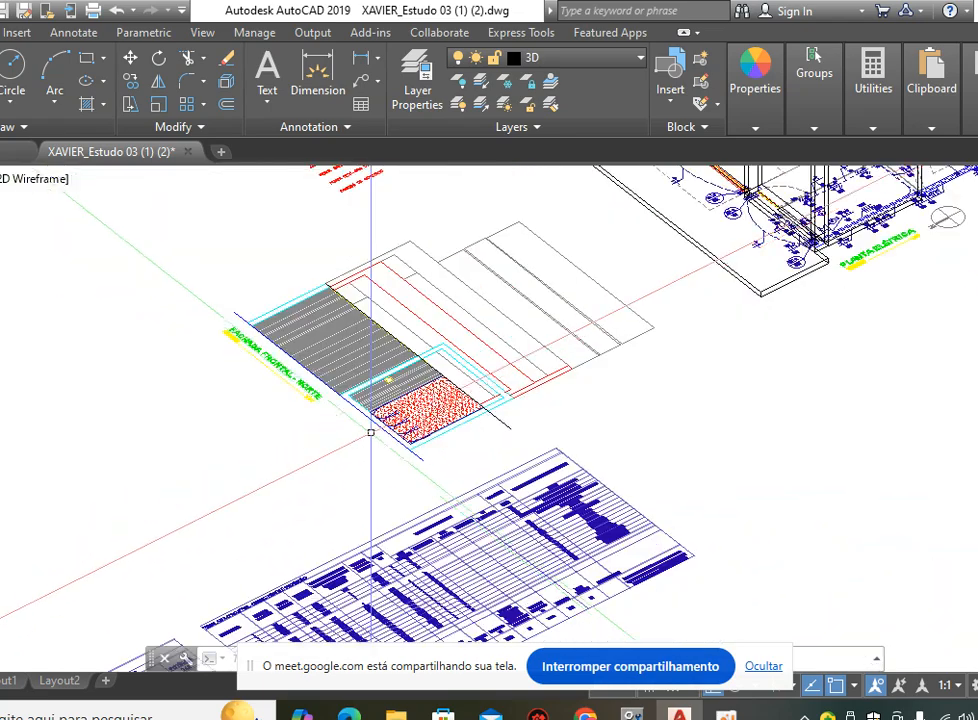
{"action": "middle_click_drag", "start_coordinate": [677, 384], "coordinate": [388, 532]}
{"action": "scroll", "coordinate": [556, 534], "scroll_direction": "up", "scroll_amount": 3}
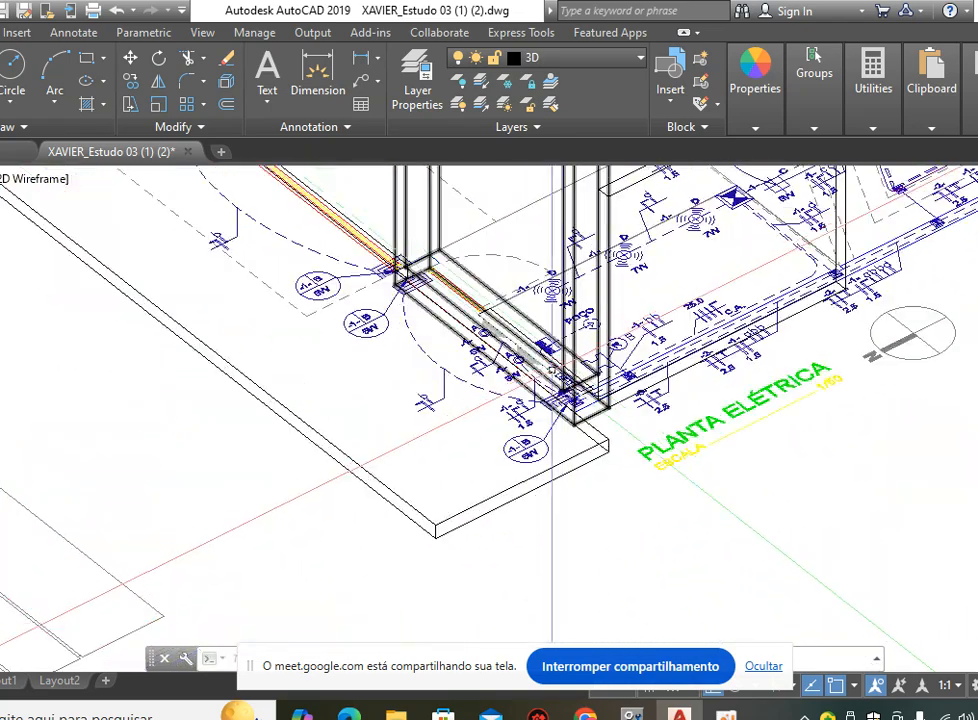
{"action": "type", "text": "EXT"}
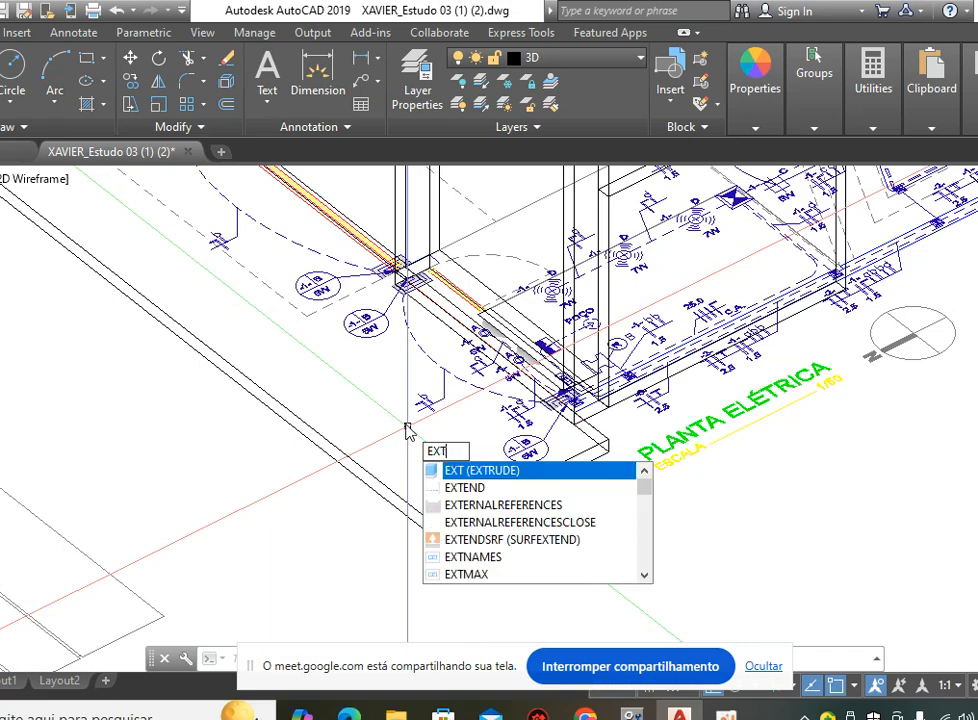
{"action": "key", "text": "Return"}
{"action": "scroll", "coordinate": [412, 380], "scroll_direction": "up", "scroll_amount": 4}
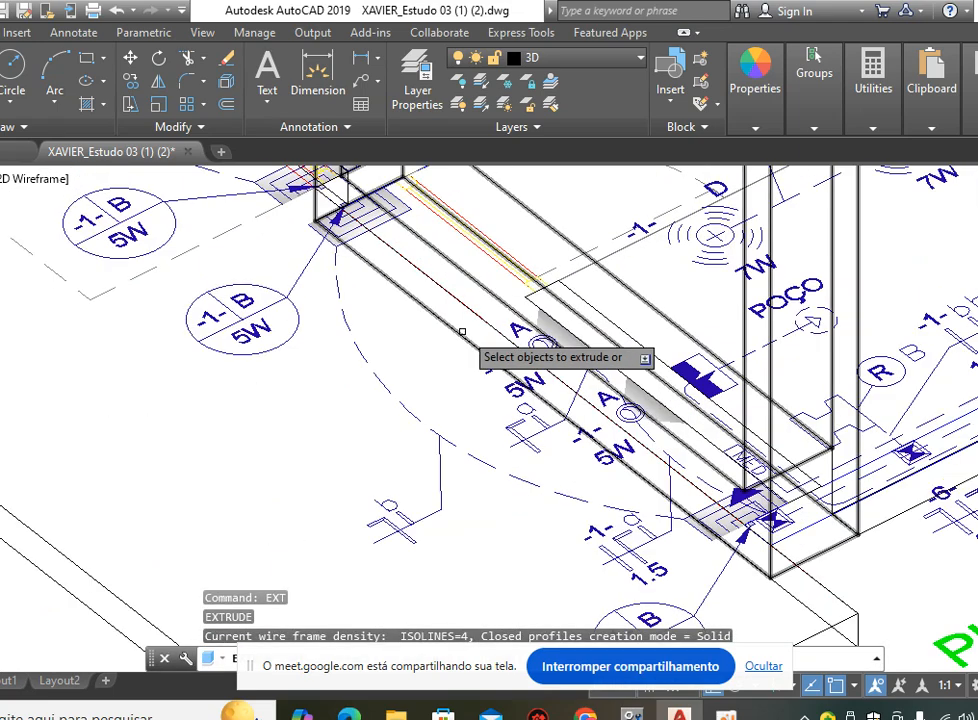
{"action": "left_click", "coordinate": [537, 305]}
{"action": "scroll", "coordinate": [437, 390], "scroll_direction": "down", "scroll_amount": 4}
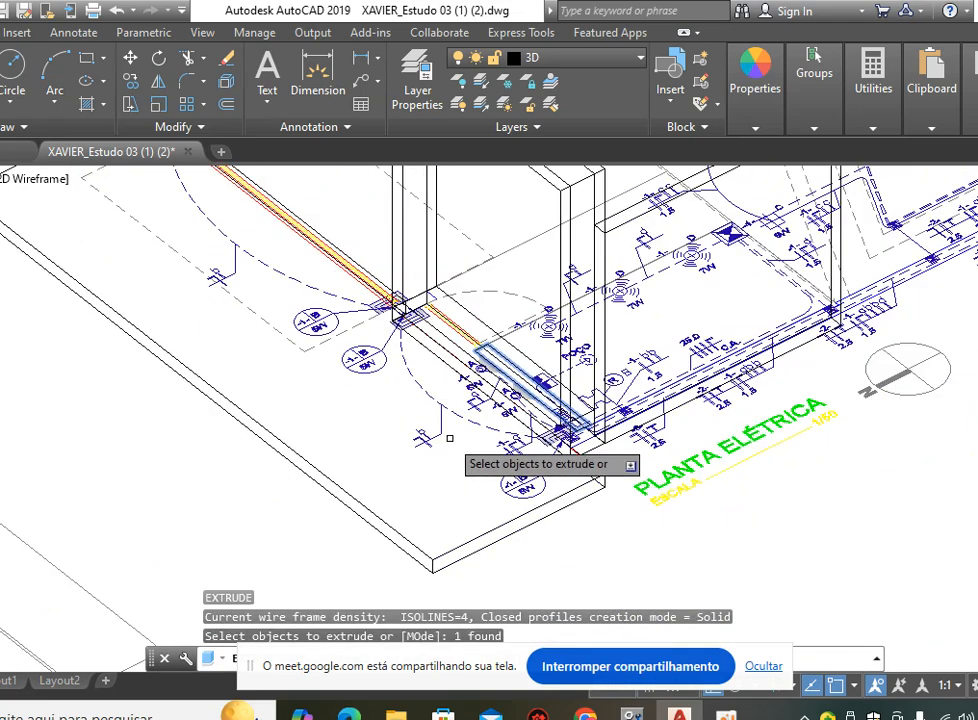
{"action": "key", "text": "Return"}
{"action": "scroll", "coordinate": [505, 290], "scroll_direction": "up", "scroll_amount": 4}
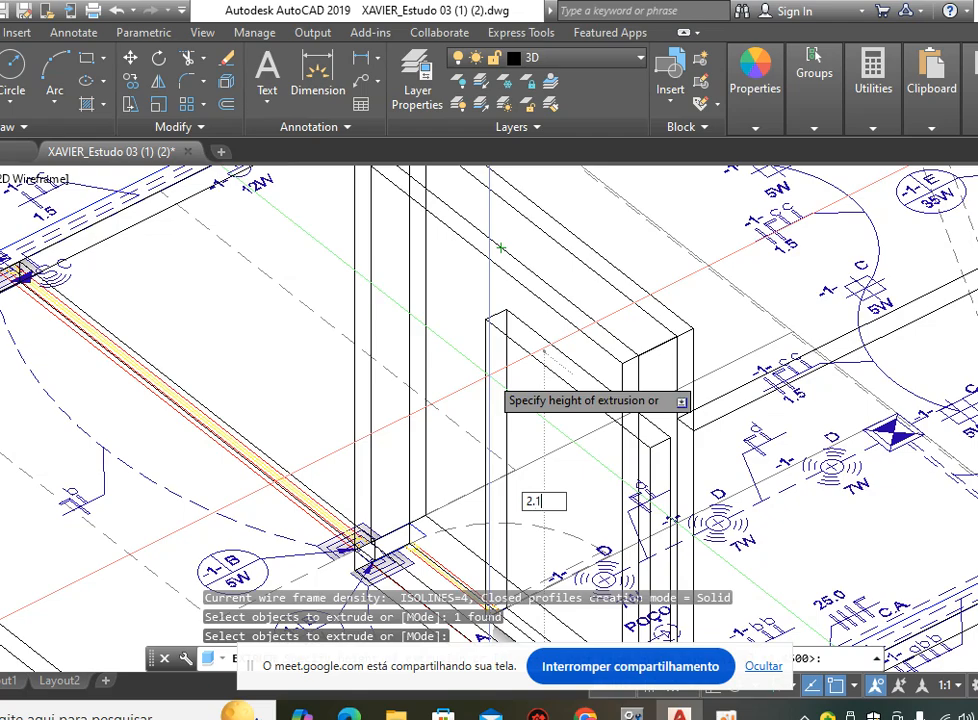
{"action": "key", "text": "Return"}
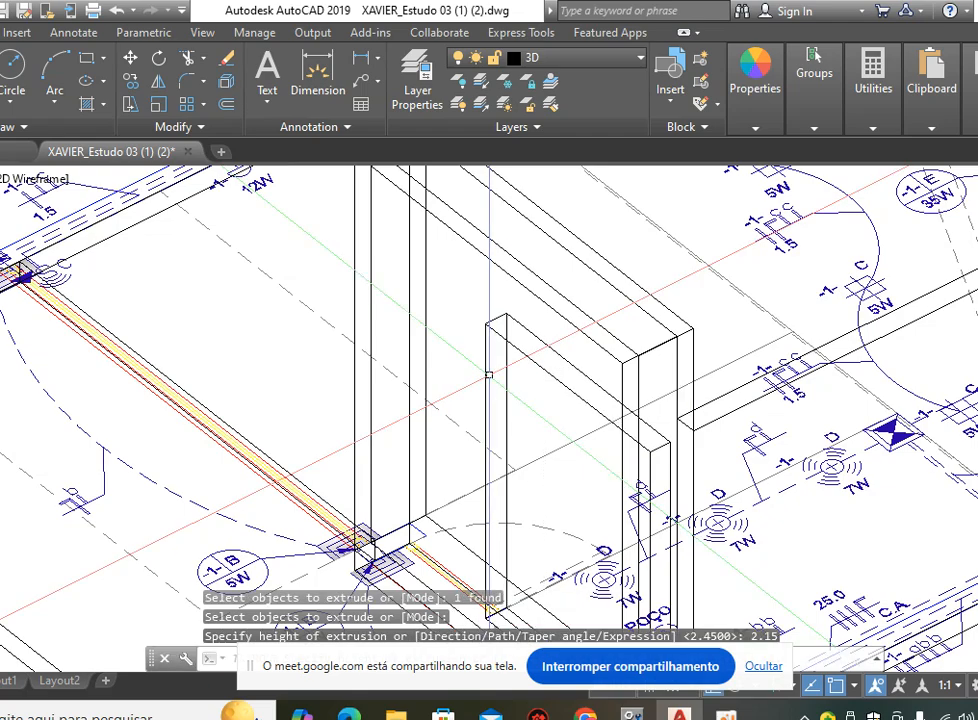
Move the newly extruded wall inside the frame 0.15 up along the Z axis.
{"action": "scroll", "coordinate": [489, 375], "scroll_direction": "down", "scroll_amount": 5}
{"action": "scroll", "coordinate": [460, 350], "scroll_direction": "up", "scroll_amount": 3}
{"action": "middle_click_drag", "start_coordinate": [452, 348], "coordinate": [420, 325]}
{"action": "type", "text": "m"}
{"action": "key", "text": "Return"}
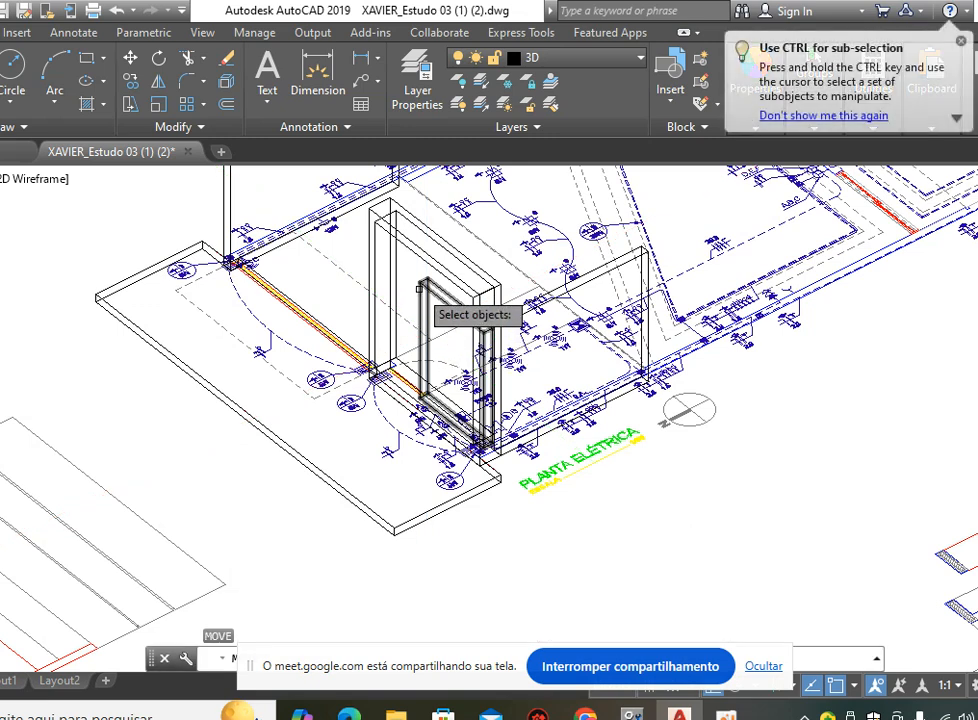
{"action": "key", "text": "Return"}
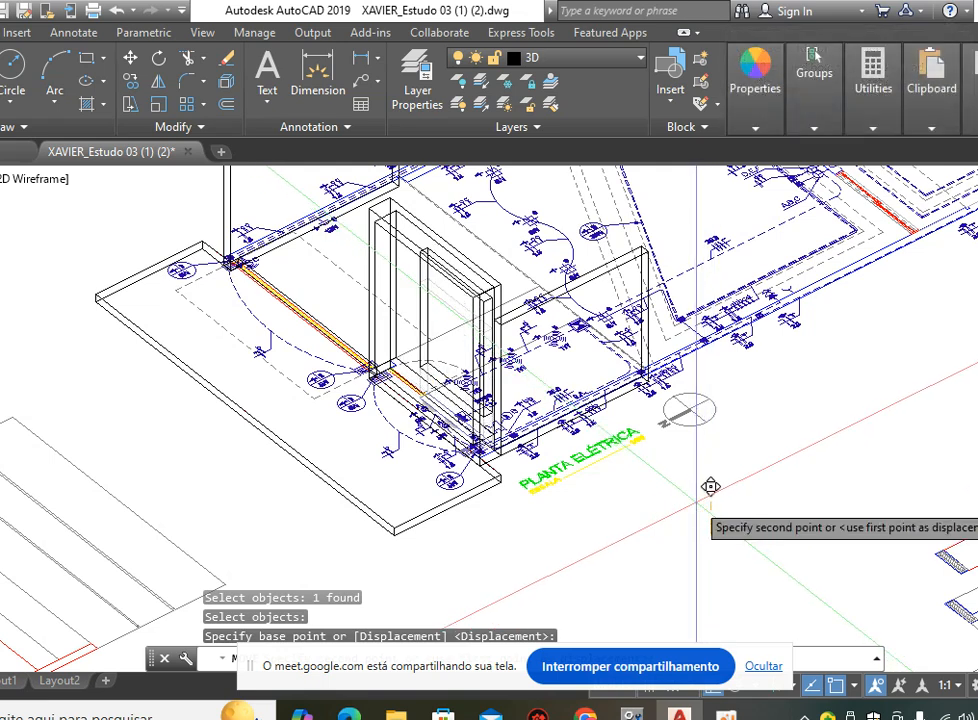
{"action": "type", "text": ".15"}
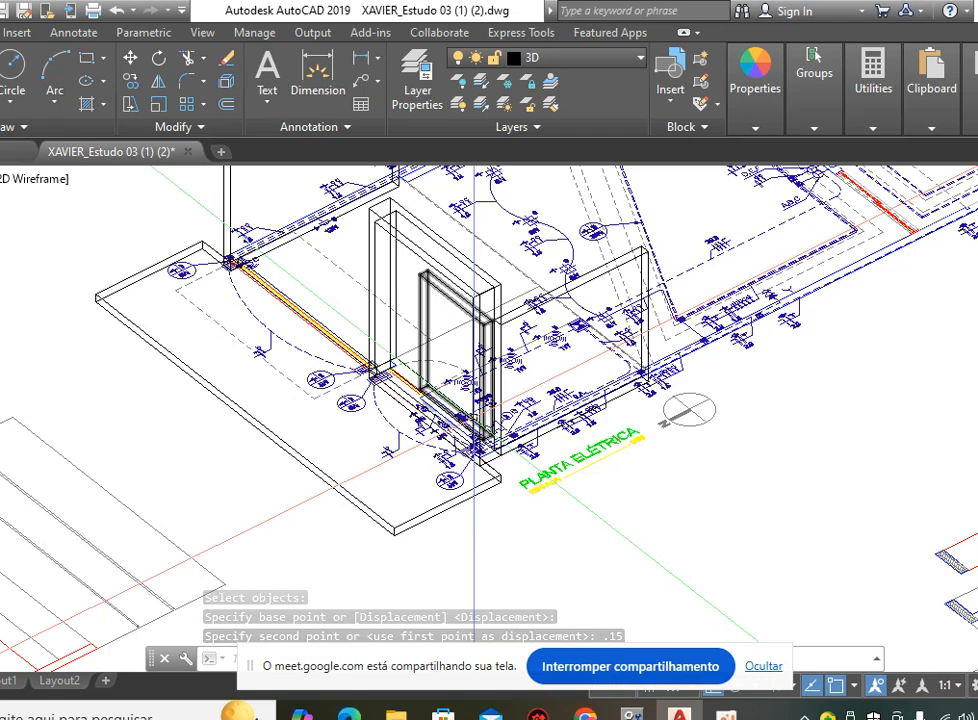
{"action": "key", "text": "Return"}
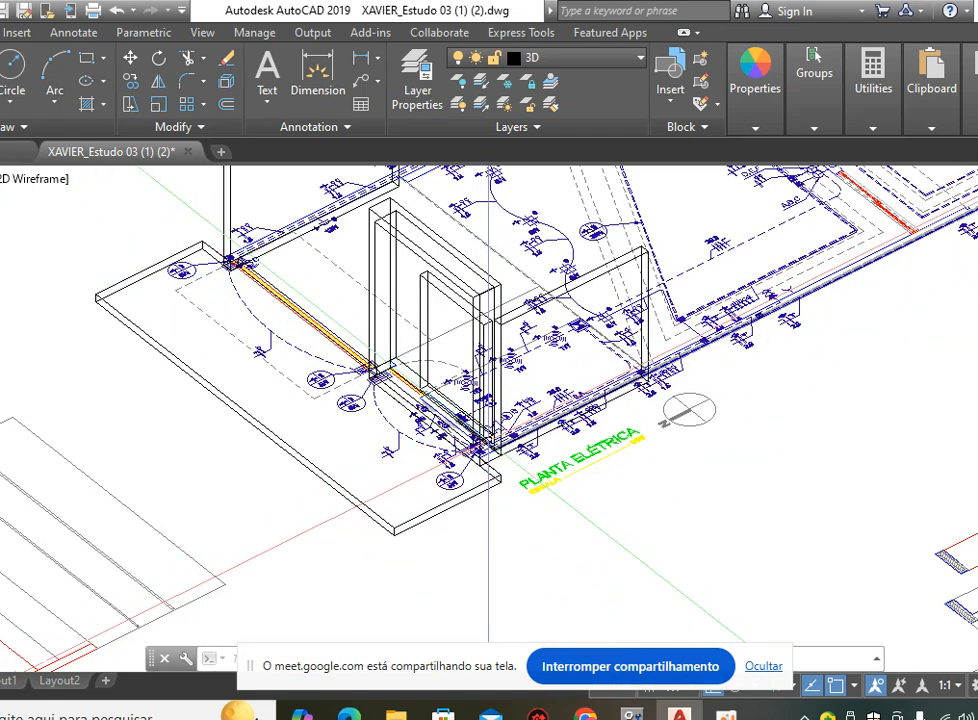
Set the visual style back to Conceptual to show the new wall shaded inside the frame.
{"action": "scroll", "coordinate": [414, 372], "scroll_direction": "up", "scroll_amount": 4}
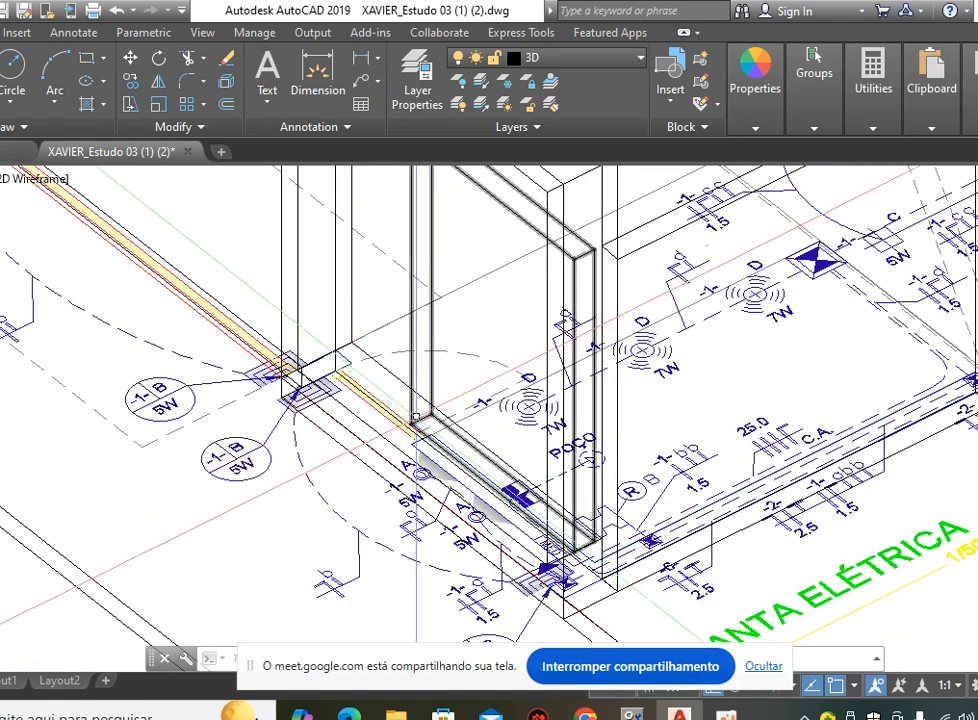
{"action": "key", "text": "ctrl+z"}
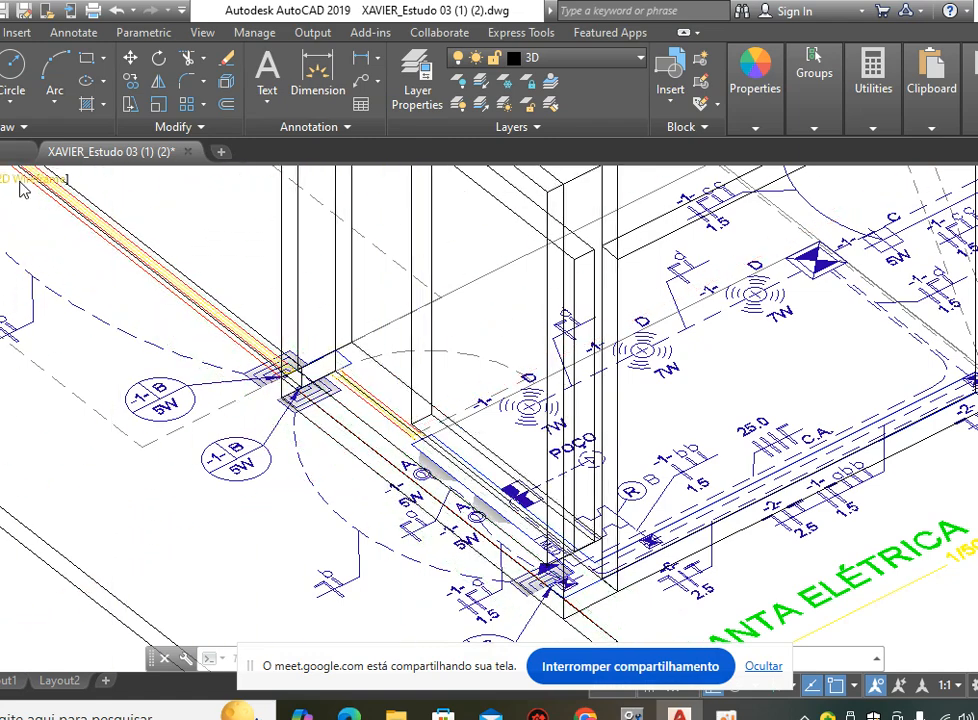
{"action": "left_click", "coordinate": [22, 185]}
{"action": "left_click", "coordinate": [82, 248]}
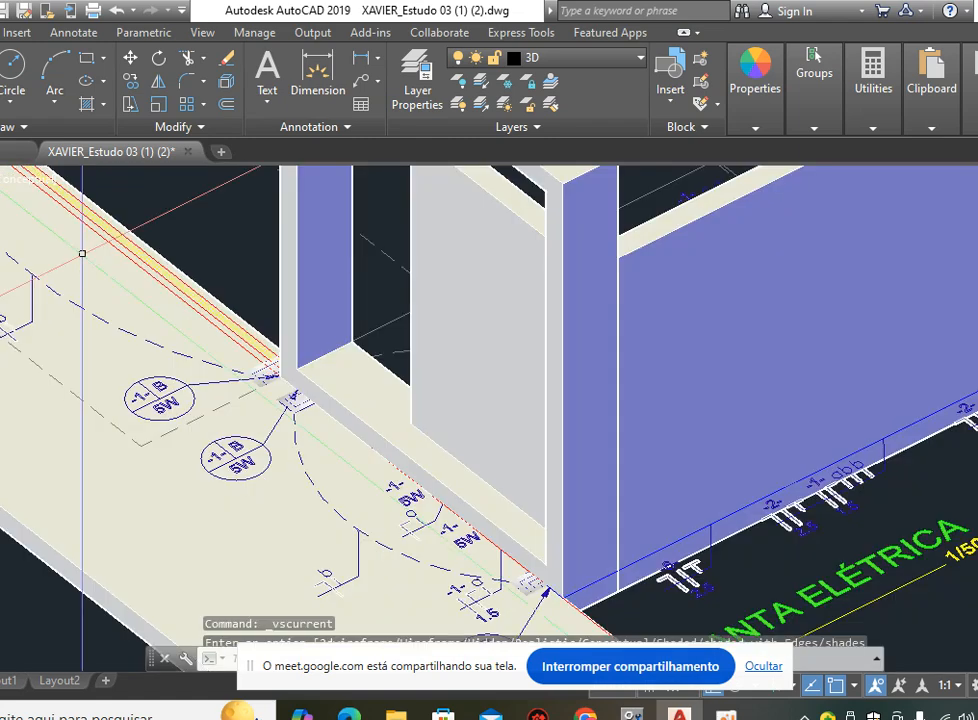
{"action": "scroll", "coordinate": [440, 440], "scroll_direction": "up", "scroll_amount": 2}
{"action": "scroll", "coordinate": [474, 441], "scroll_direction": "down", "scroll_amount": 2}
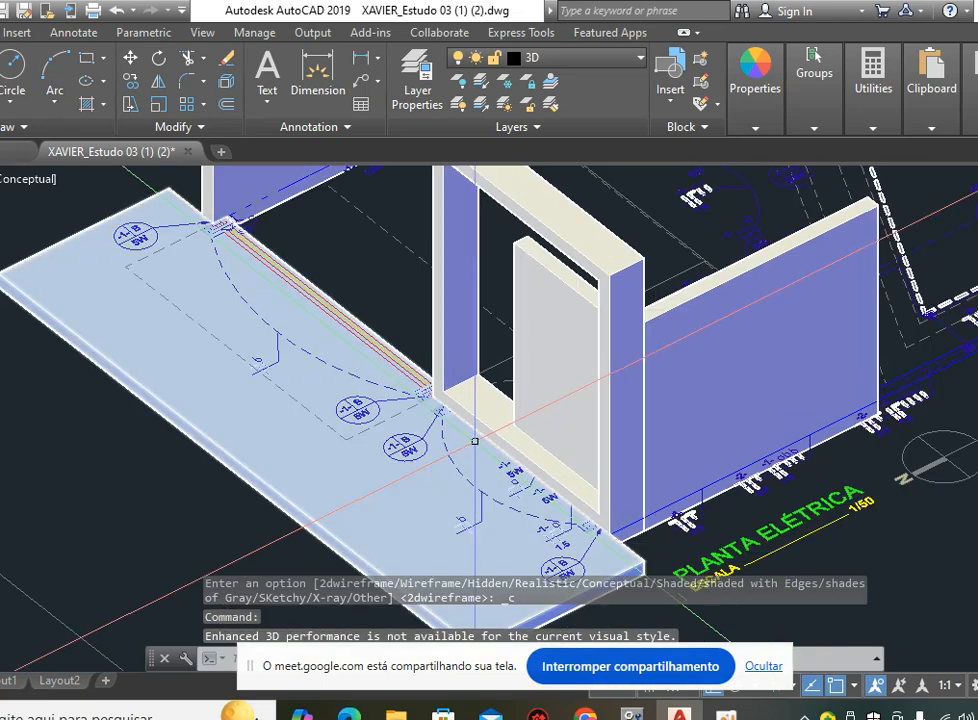
Orbit around the model to examine how the new inner wall meets the frame, the side wall and the slab.
{"action": "type", "text": "3do"}
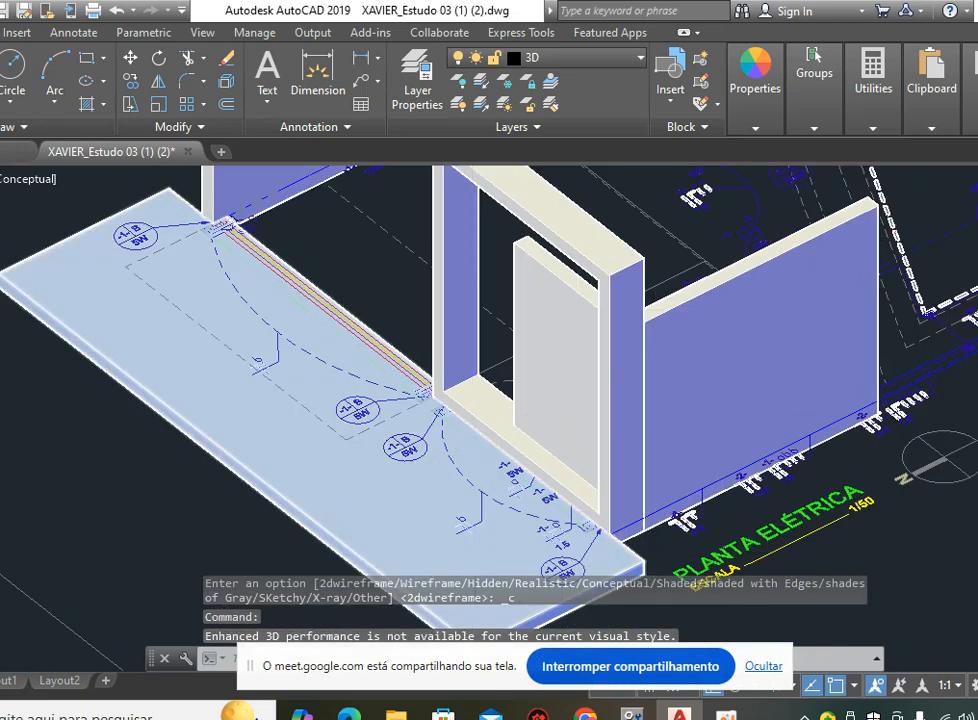
{"action": "key", "text": "Return"}
{"action": "left_click_drag", "start_coordinate": [487, 429], "coordinate": [546, 443]}
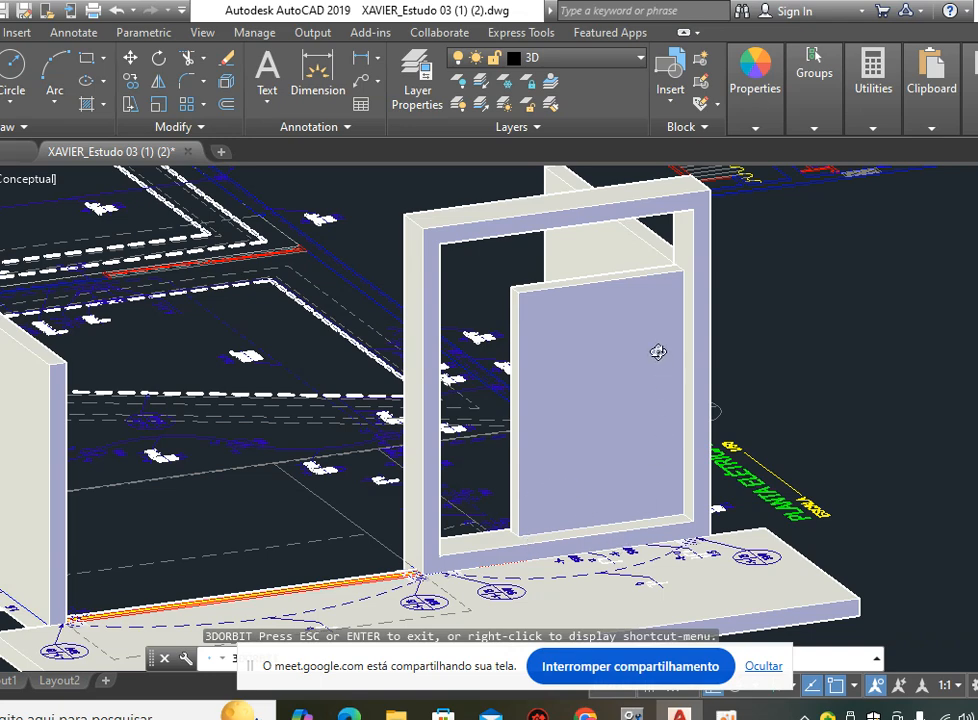
{"action": "middle_click_drag", "start_coordinate": [580, 538], "coordinate": [576, 476]}
{"action": "left_click_drag", "start_coordinate": [570, 449], "coordinate": [748, 425]}
{"action": "scroll", "coordinate": [642, 280], "scroll_direction": "up", "scroll_amount": 2}
{"action": "scroll", "coordinate": [677, 299], "scroll_direction": "up", "scroll_amount": 2}
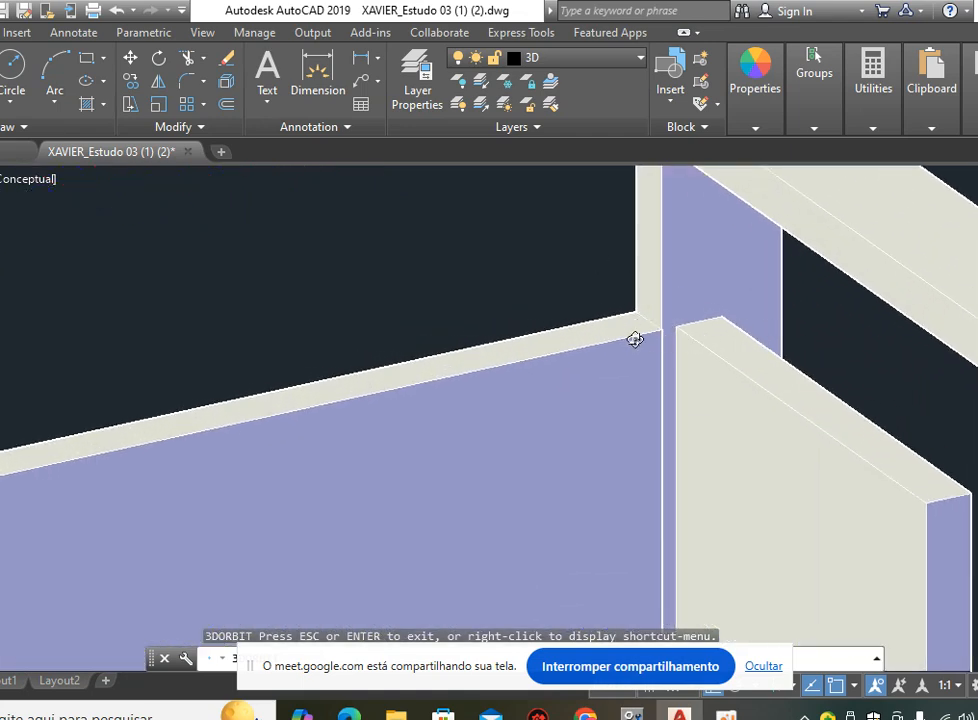
{"action": "scroll", "coordinate": [520, 389], "scroll_direction": "down", "scroll_amount": 4}
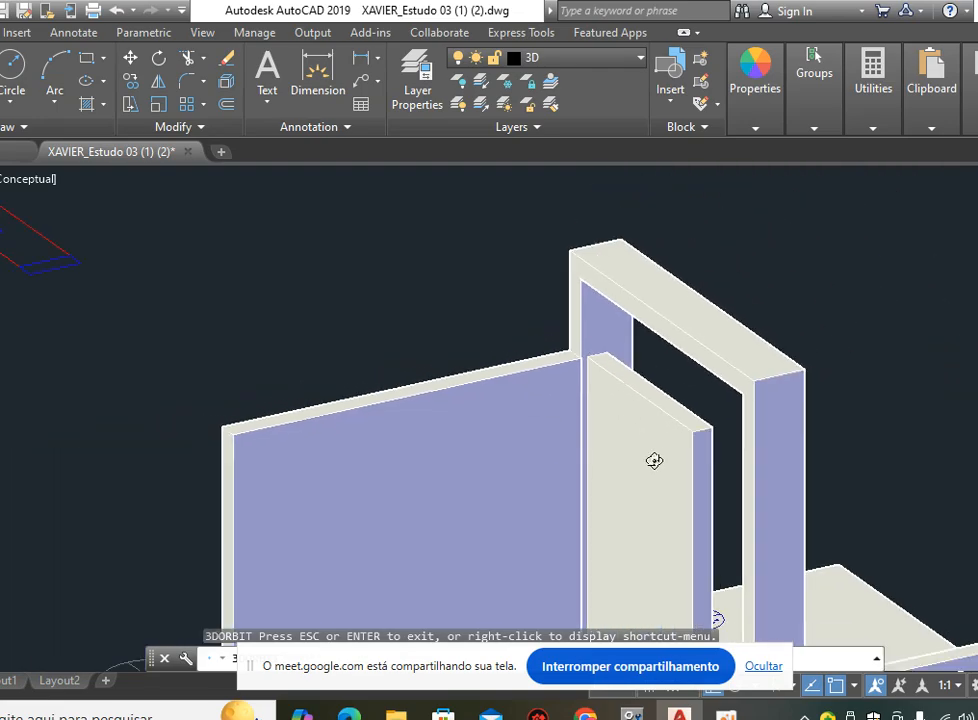
{"action": "left_click_drag", "start_coordinate": [648, 456], "coordinate": [595, 438]}
{"action": "middle_click_drag", "start_coordinate": [732, 271], "coordinate": [651, 312]}
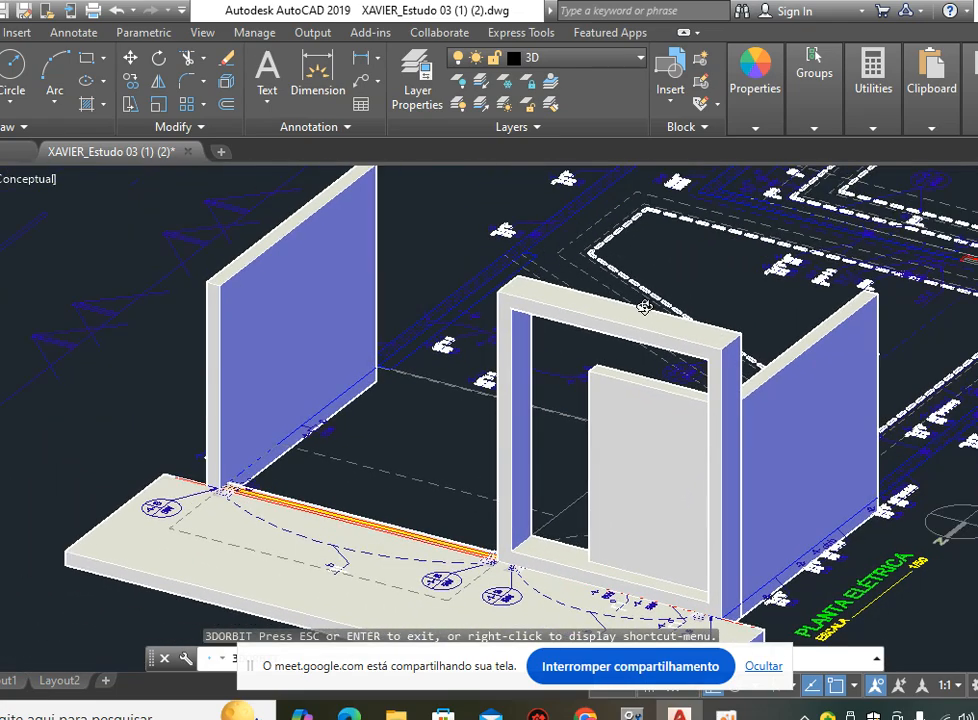
Examine the shaded slab, both side walls, the frame and its inner wall together from several angles and distances.
{"action": "left_click_drag", "start_coordinate": [631, 405], "coordinate": [583, 393]}
{"action": "middle_click_drag", "start_coordinate": [583, 393], "coordinate": [558, 377]}
{"action": "mouse_move", "coordinate": [552, 378]}
{"action": "left_mouse_down"}
{"action": "mouse_move", "coordinate": [540, 382]}
{"action": "mouse_move", "coordinate": [548, 381]}
{"action": "left_mouse_up"}
{"action": "middle_click_drag", "start_coordinate": [536, 386], "coordinate": [655, 386]}
{"action": "left_click_drag", "start_coordinate": [655, 386], "coordinate": [535, 380]}
{"action": "middle_click_drag", "start_coordinate": [535, 380], "coordinate": [798, 421]}
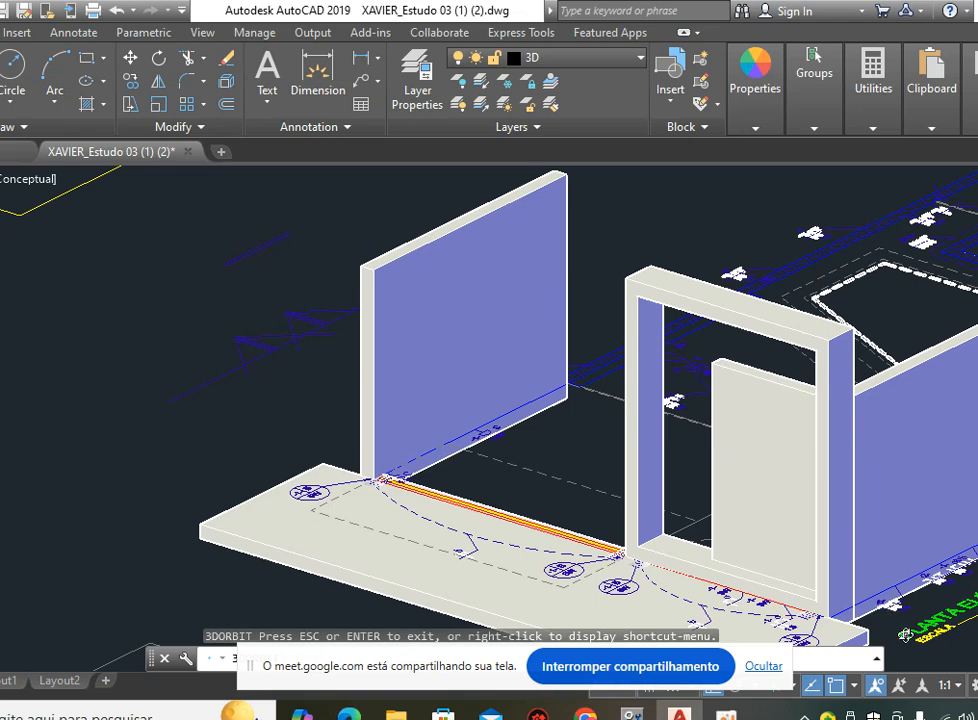
{"action": "left_click_drag", "start_coordinate": [698, 500], "coordinate": [574, 452]}
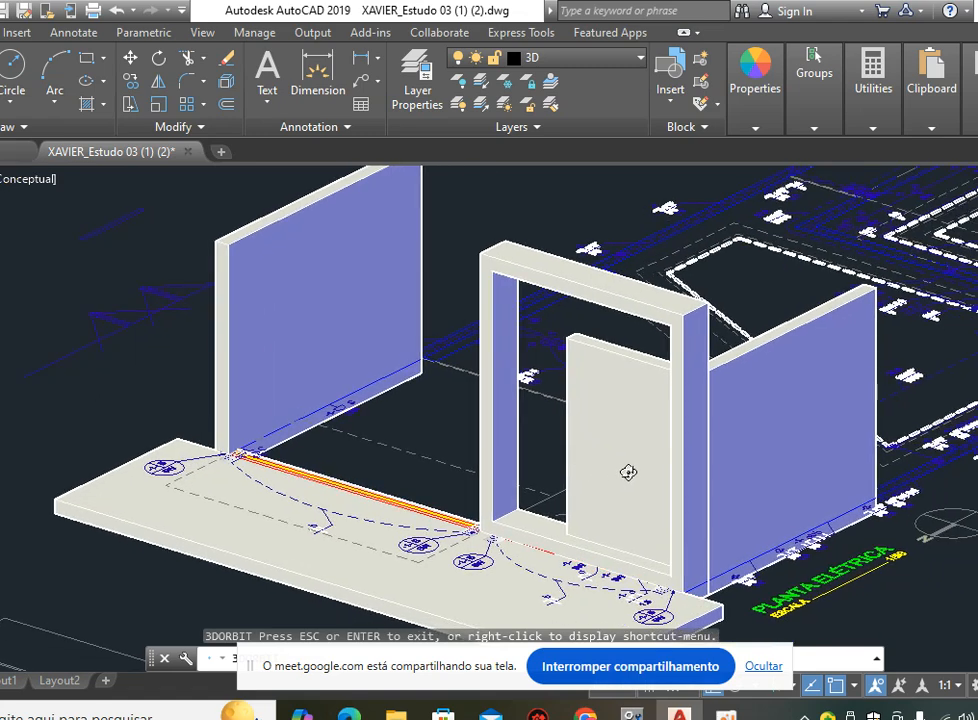
{"action": "left_click_drag", "start_coordinate": [632, 393], "coordinate": [516, 383]}
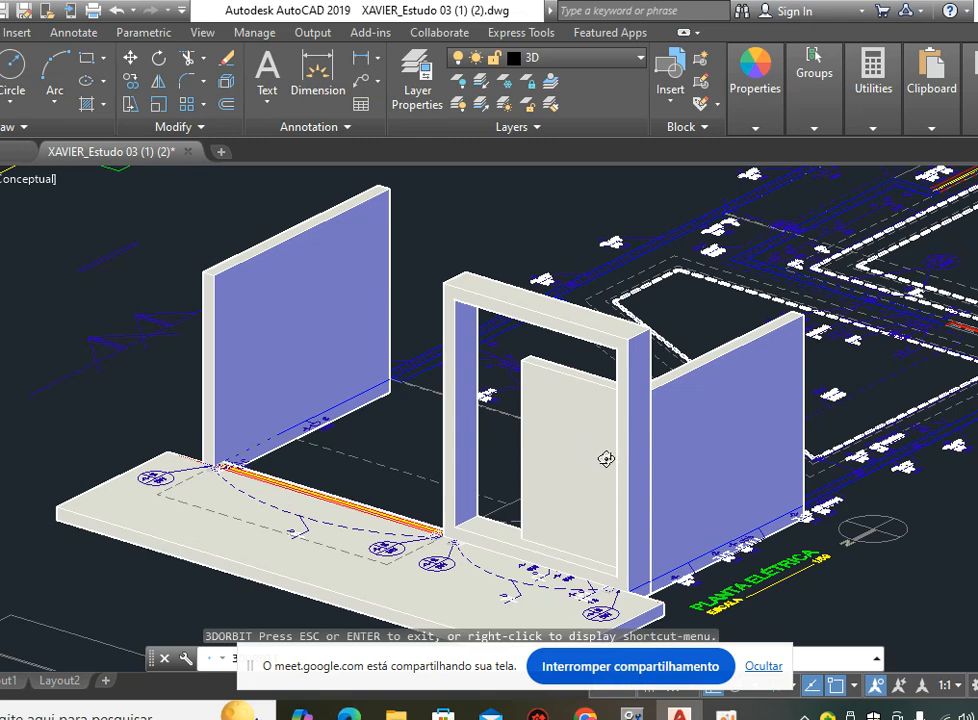
{"action": "left_click_drag", "start_coordinate": [525, 401], "coordinate": [666, 360]}
{"action": "key", "text": "Escape"}
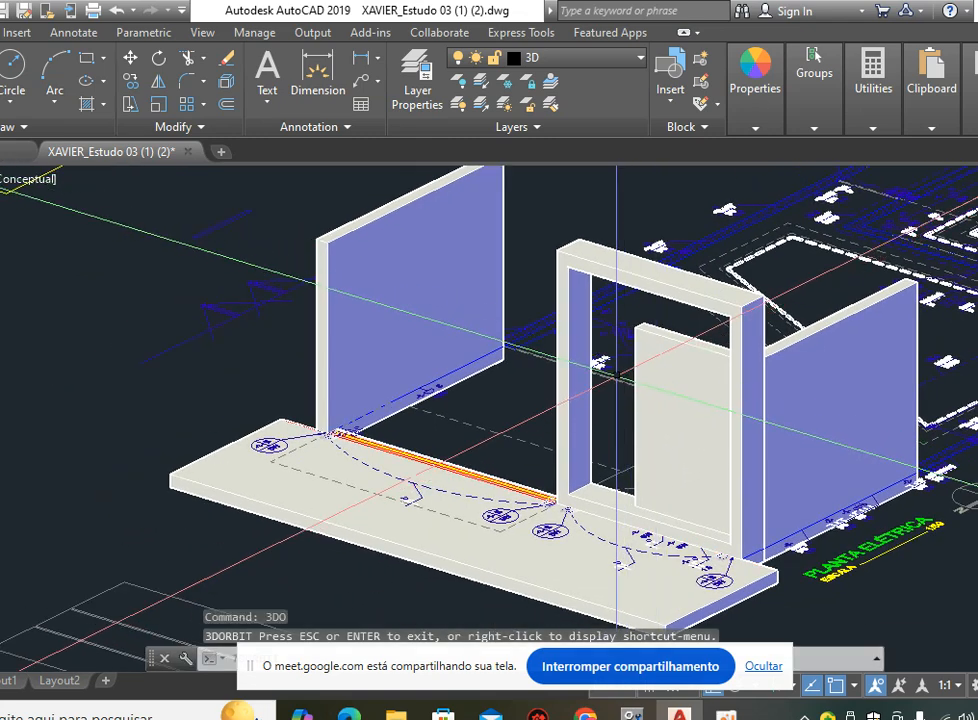
{"action": "scroll", "coordinate": [609, 345], "scroll_direction": "up", "scroll_amount": 2}
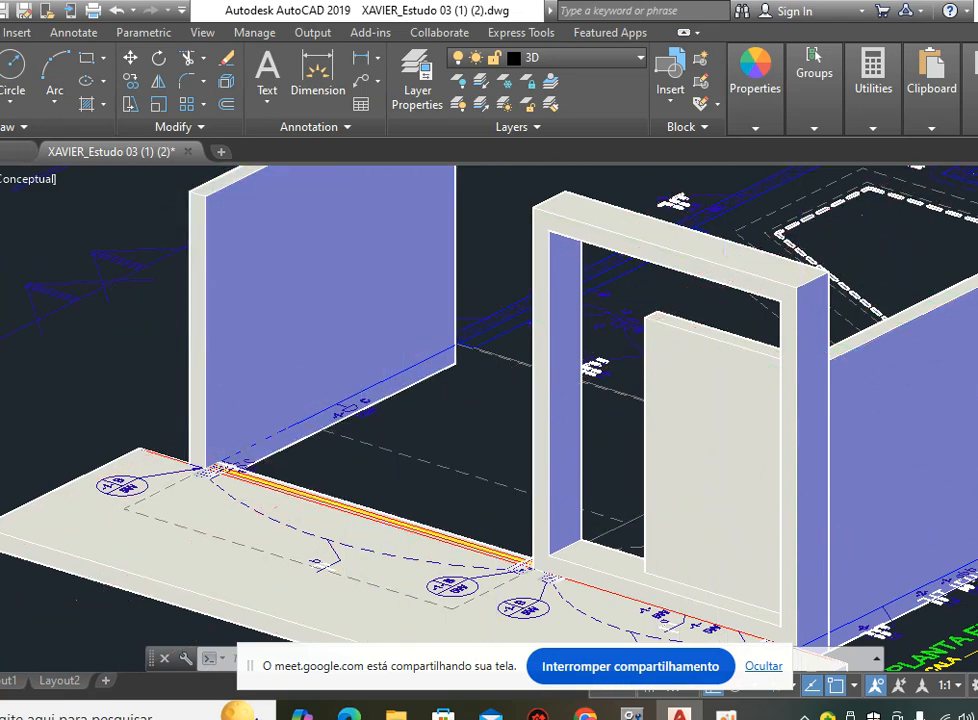
{"action": "scroll", "coordinate": [548, 578], "scroll_direction": "down", "scroll_amount": 3}
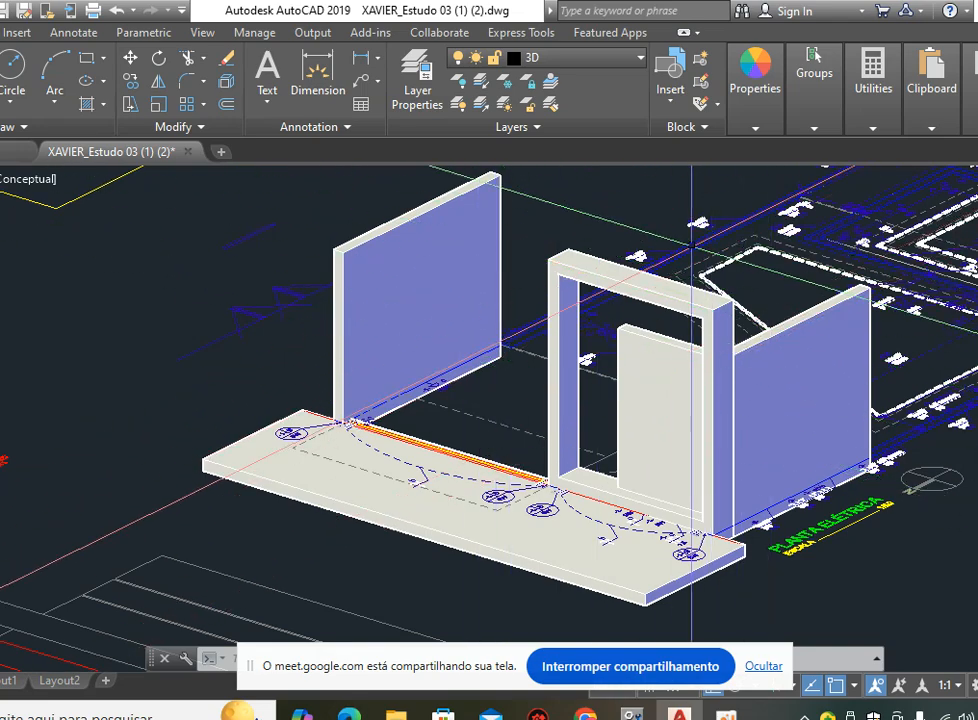
{"action": "scroll", "coordinate": [510, 366], "scroll_direction": "down", "scroll_amount": 2}
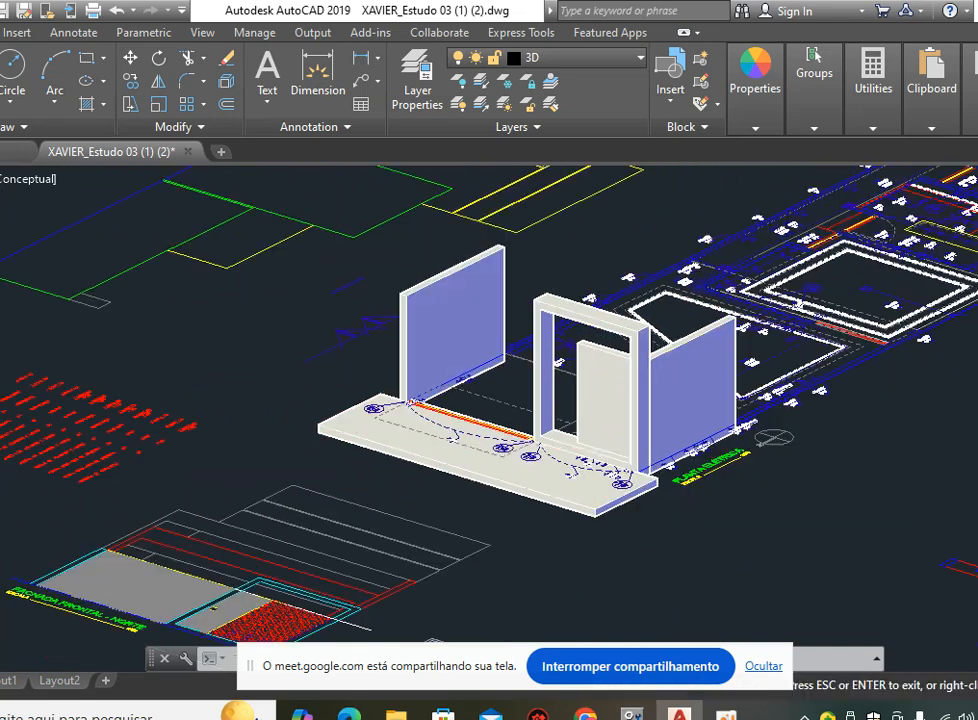
{"action": "scroll", "coordinate": [459, 390], "scroll_direction": "up", "scroll_amount": 2}
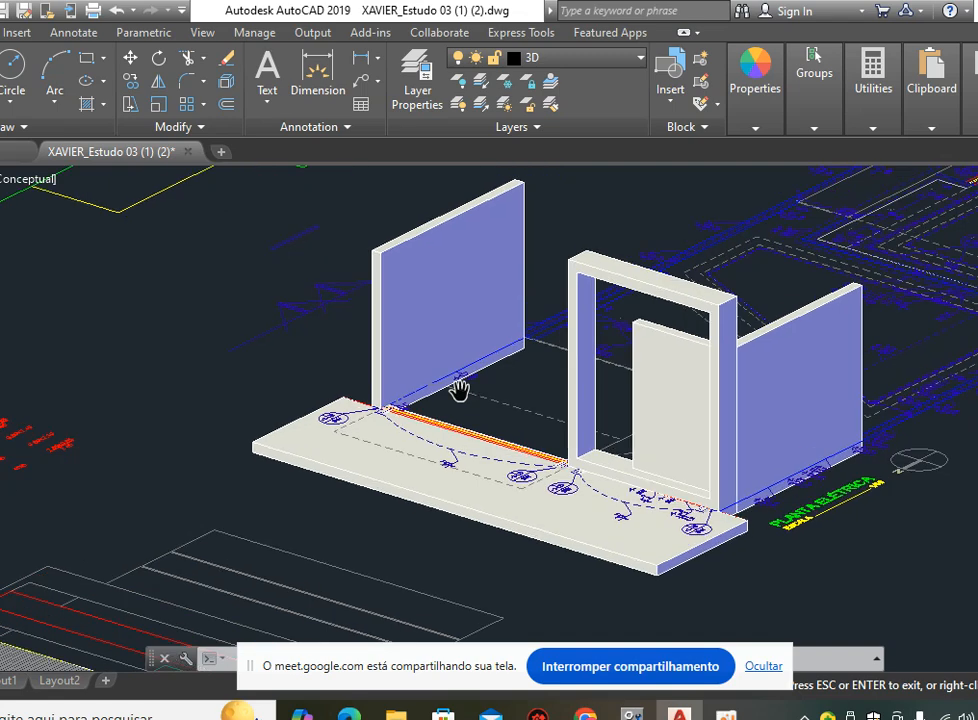
{"action": "scroll", "coordinate": [459, 390], "scroll_direction": "up", "scroll_amount": 1}
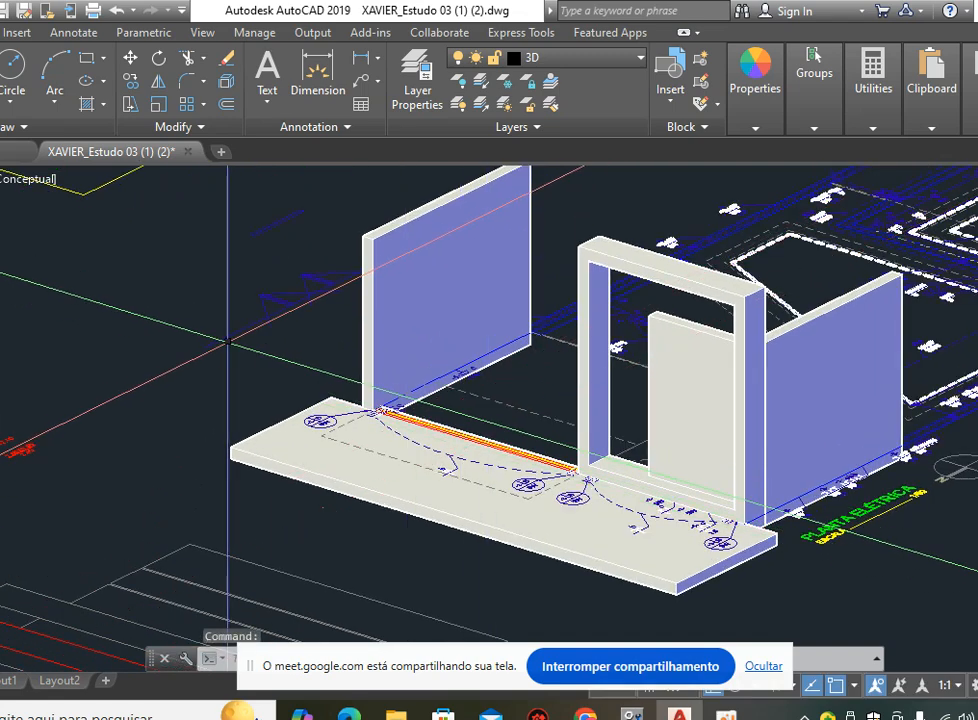
Switch the visual style to 2D Wireframe and thaw the Cotas layer.
{"action": "left_click", "coordinate": [22, 179]}
{"action": "left_click", "coordinate": [45, 224]}
{"action": "middle_click_drag", "start_coordinate": [413, 311], "coordinate": [312, 370]}
{"action": "middle_click_drag", "start_coordinate": [673, 353], "coordinate": [535, 360]}
{"action": "scroll", "coordinate": [655, 401], "scroll_direction": "up", "scroll_amount": 3}
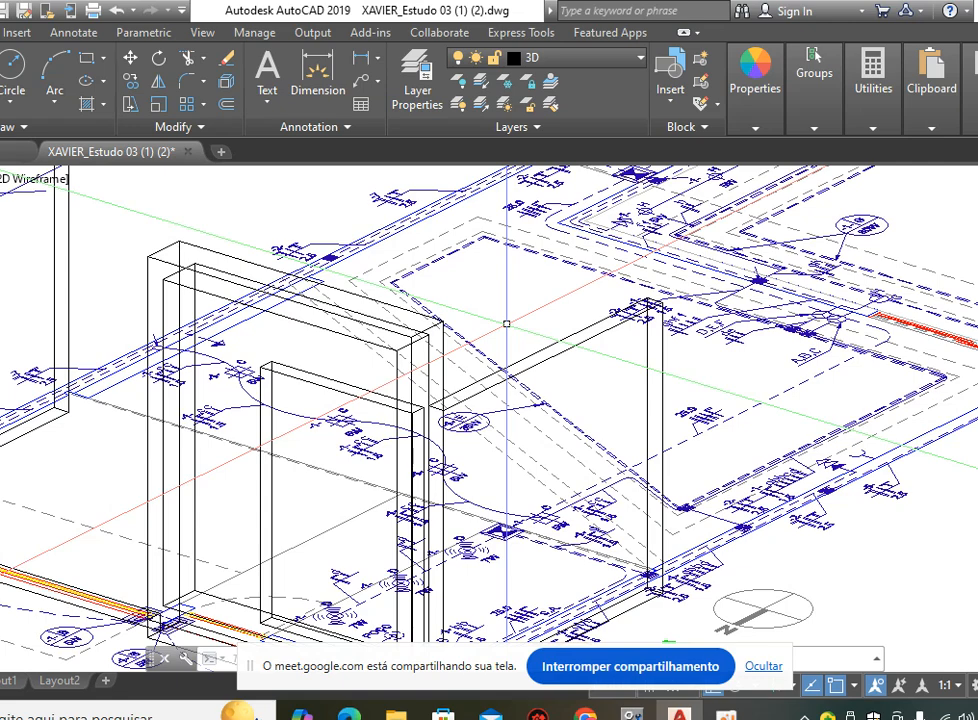
{"action": "middle_click_drag", "start_coordinate": [538, 318], "coordinate": [579, 316]}
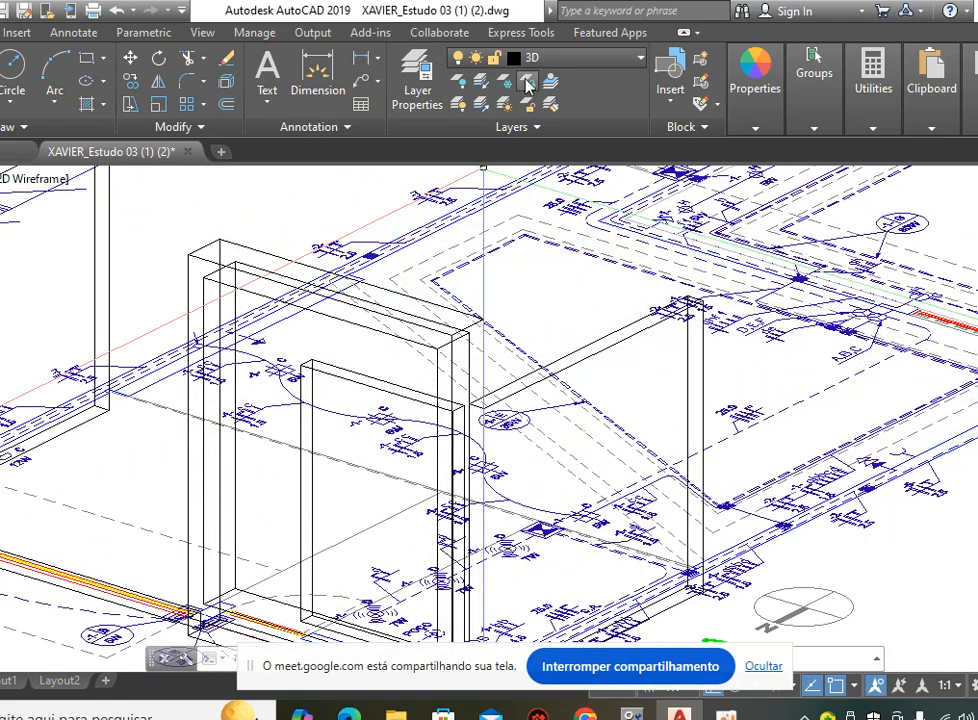
{"action": "left_click", "coordinate": [578, 58]}
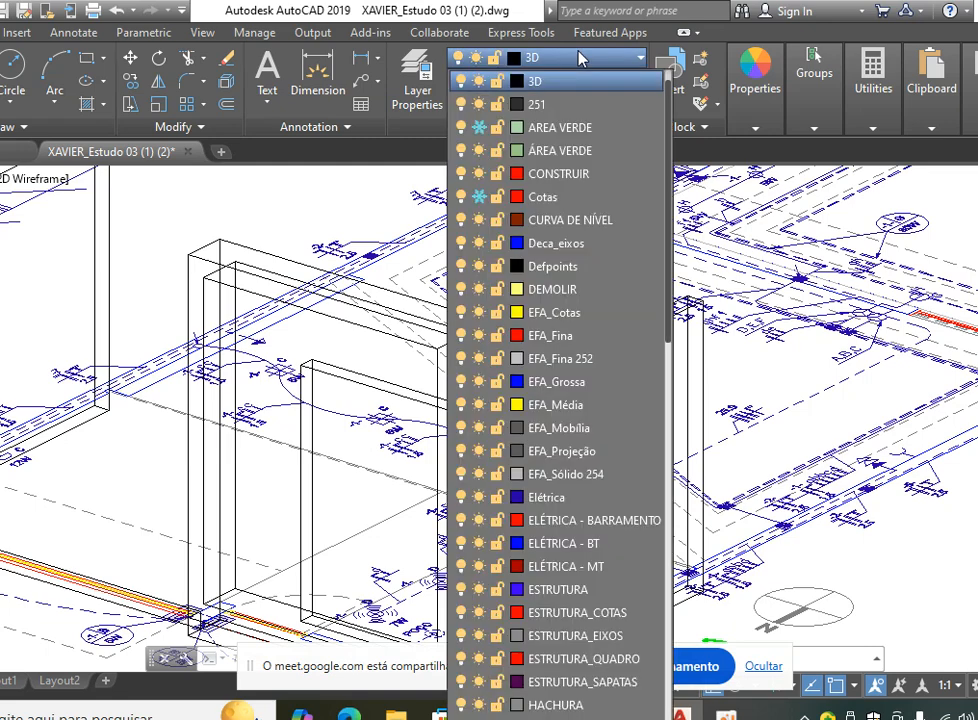
{"action": "left_click", "coordinate": [481, 197]}
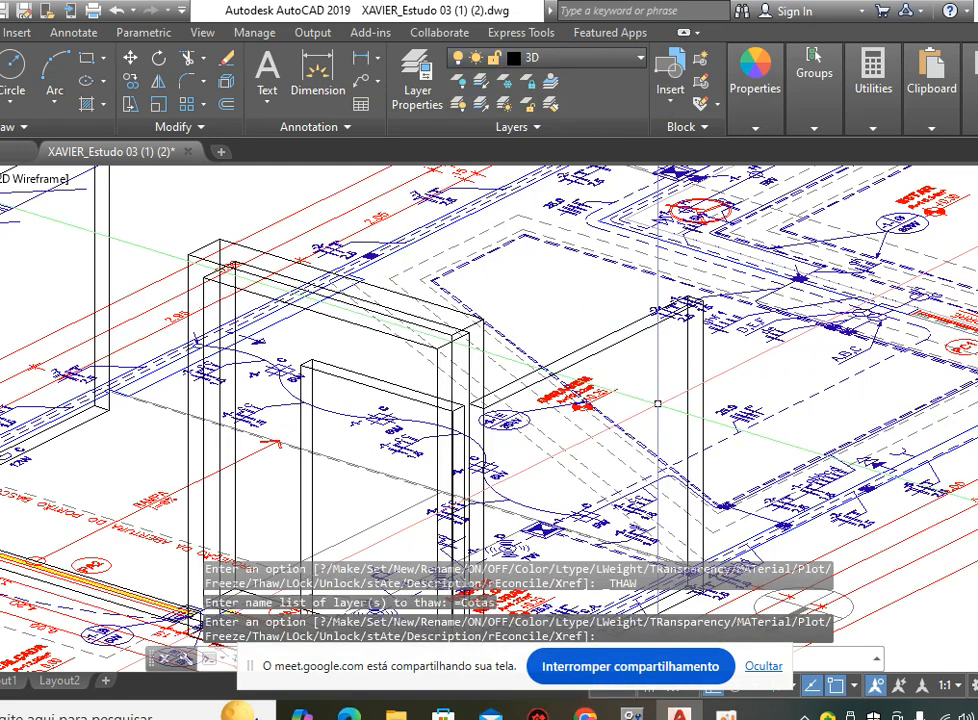
Read the floor level marks of the garage, the sidewalk and the natural soil area on the plan.
{"action": "scroll", "coordinate": [611, 412], "scroll_direction": "up", "scroll_amount": 3}
{"action": "scroll", "coordinate": [611, 412], "scroll_direction": "up", "scroll_amount": 4}
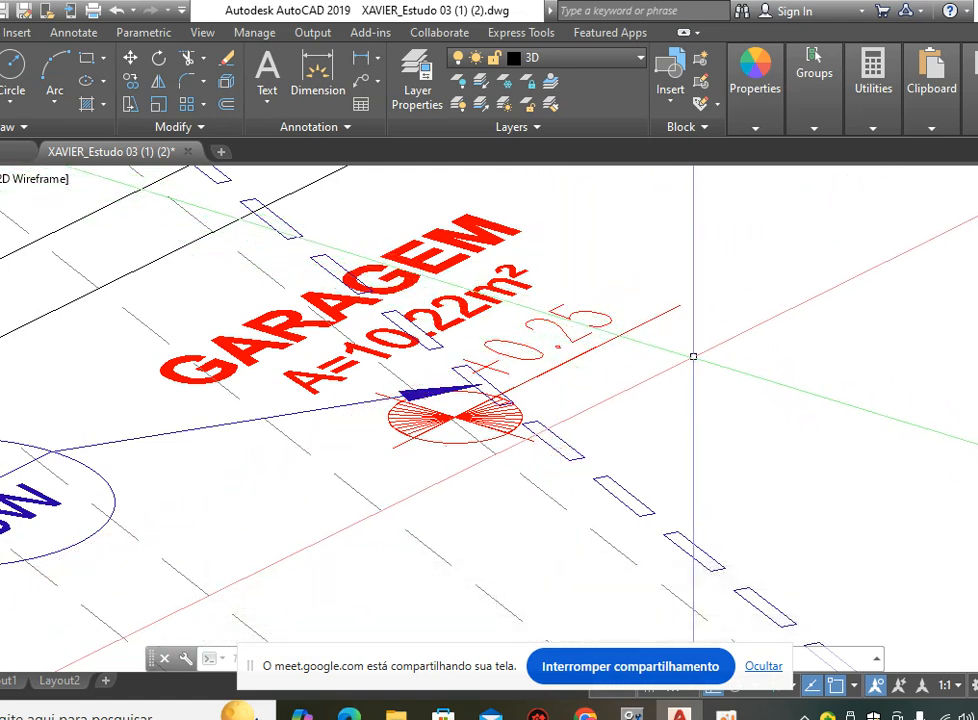
{"action": "scroll", "coordinate": [693, 354], "scroll_direction": "down", "scroll_amount": 5}
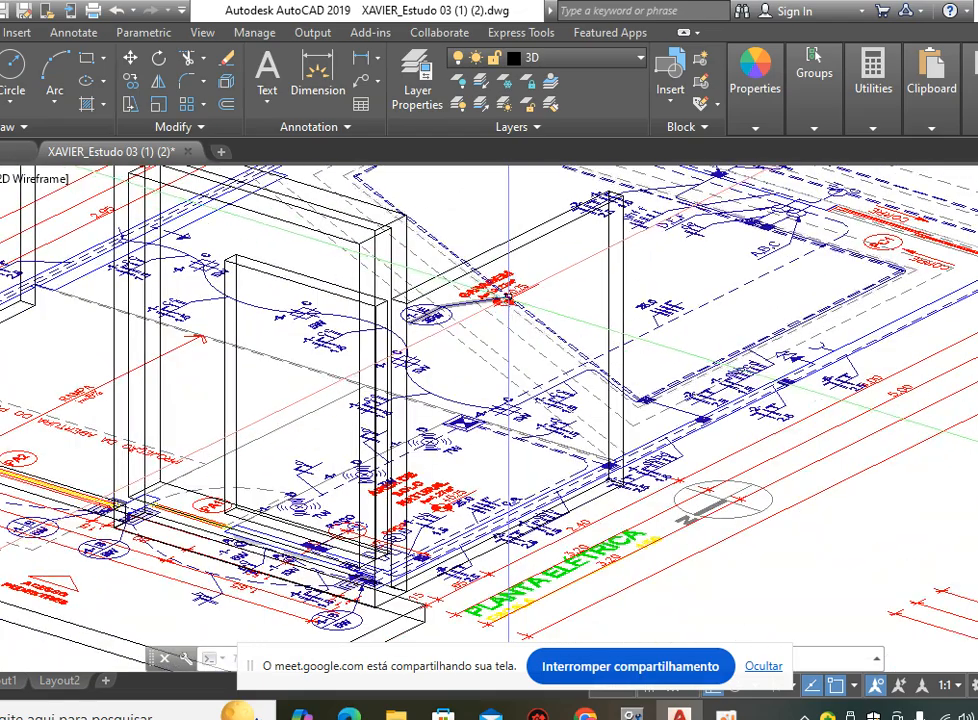
{"action": "scroll", "coordinate": [540, 271], "scroll_direction": "up", "scroll_amount": 4}
{"action": "scroll", "coordinate": [541, 272], "scroll_direction": "down", "scroll_amount": 4}
{"action": "middle_click_drag", "start_coordinate": [303, 450], "coordinate": [451, 391]}
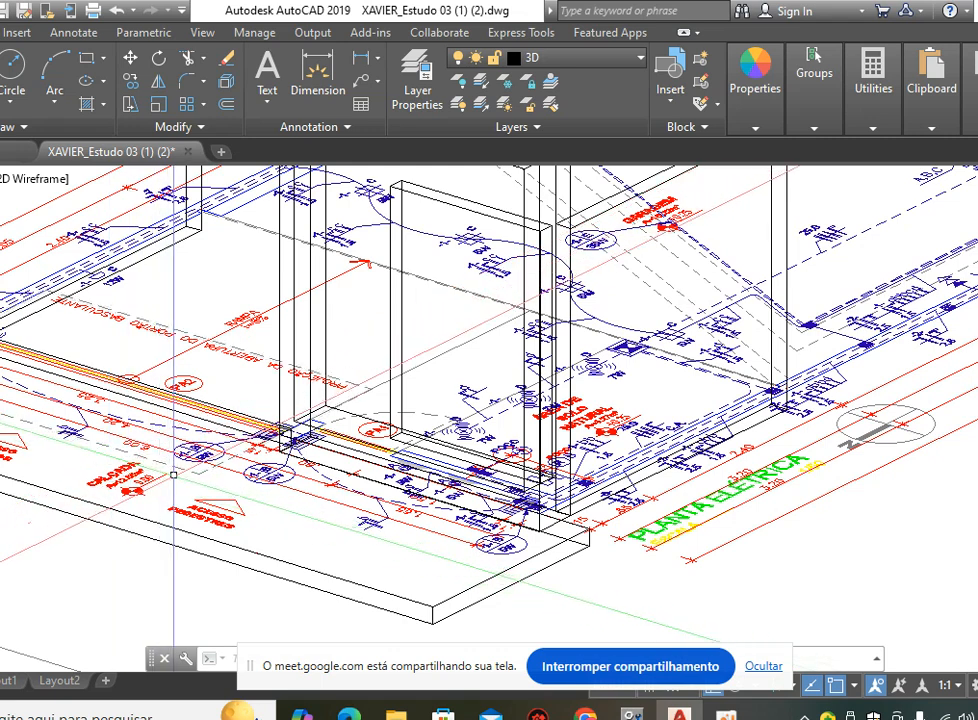
{"action": "middle_click_drag", "start_coordinate": [174, 475], "coordinate": [278, 563]}
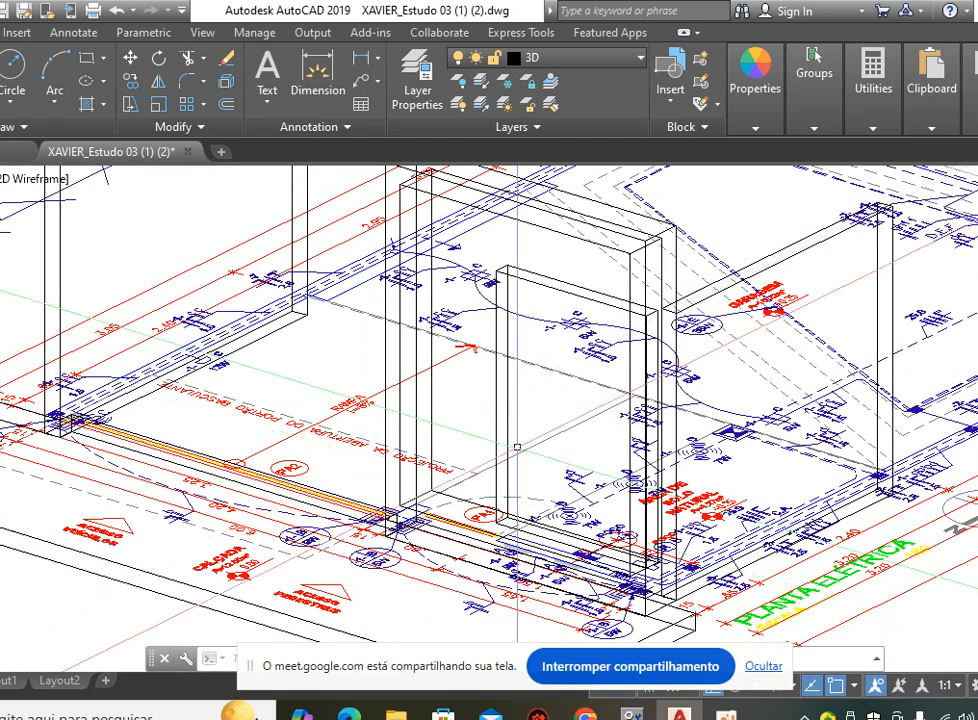
{"action": "scroll", "coordinate": [667, 368], "scroll_direction": "up", "scroll_amount": 5}
{"action": "middle_click_drag", "start_coordinate": [667, 368], "coordinate": [547, 440]}
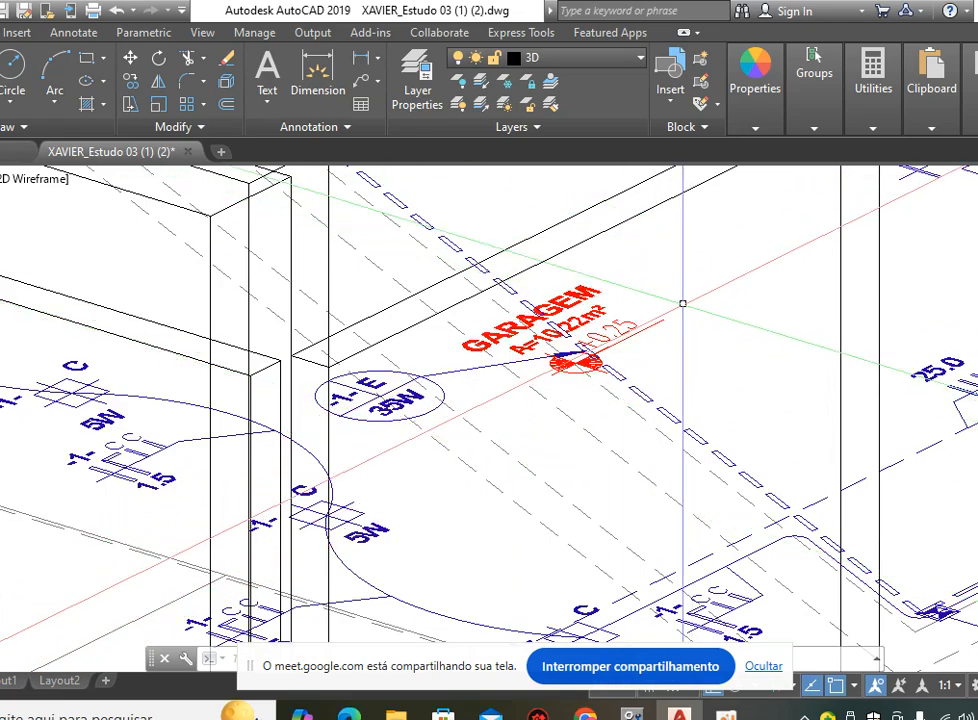
{"action": "scroll", "coordinate": [540, 330], "scroll_direction": "down", "scroll_amount": 5}
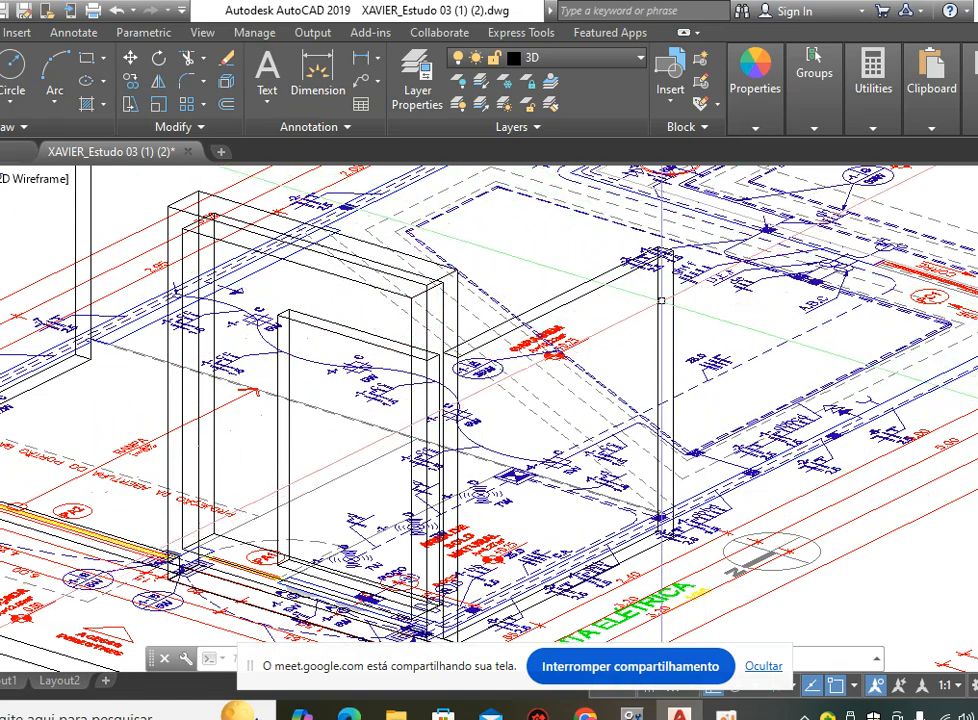
{"action": "middle_click_drag", "start_coordinate": [626, 288], "coordinate": [647, 371]}
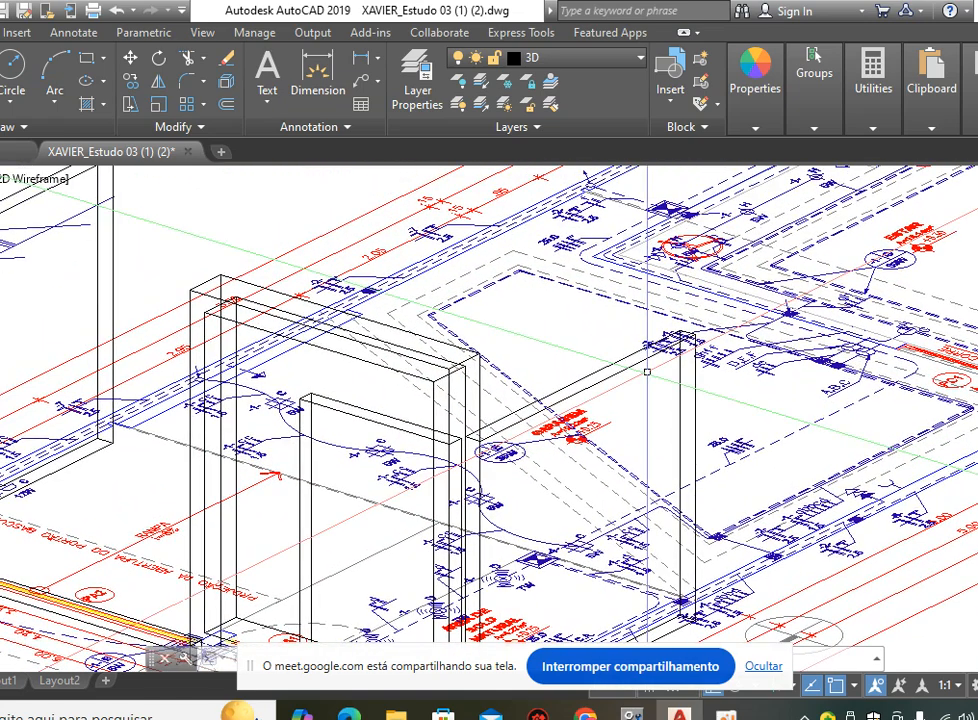
{"action": "scroll", "coordinate": [647, 371], "scroll_direction": "down", "scroll_amount": 5}
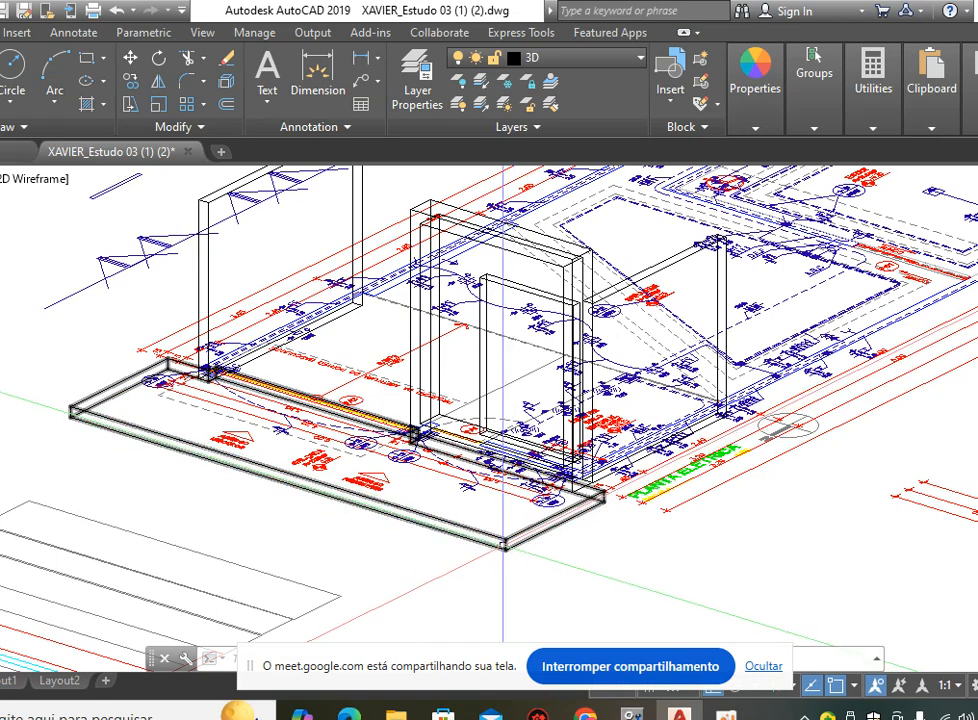
{"action": "mouse_move", "coordinate": [510, 546]}
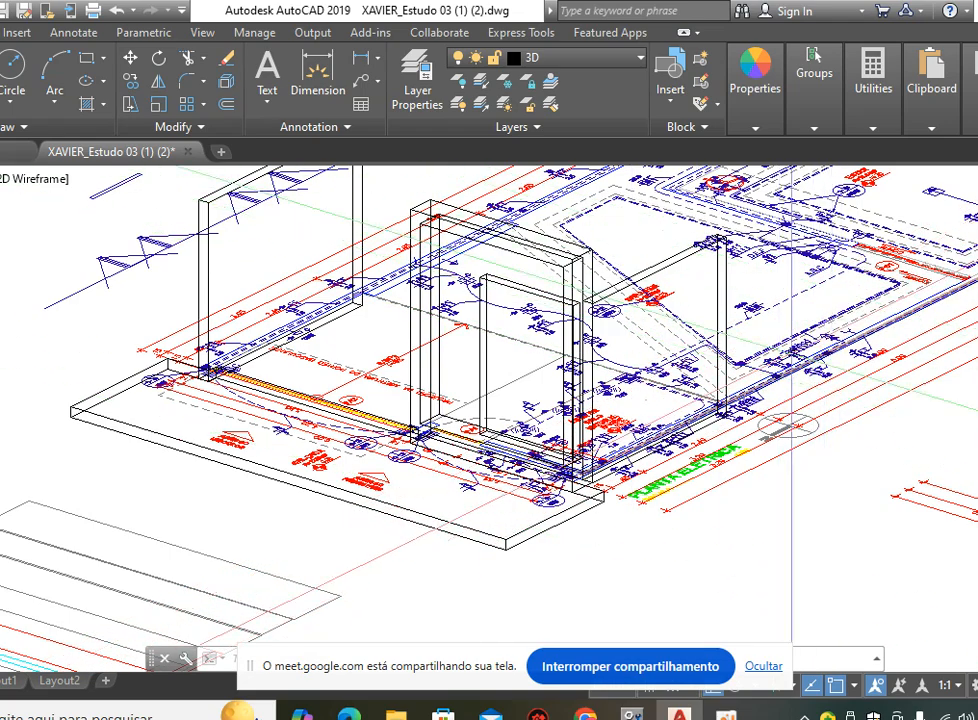
{"action": "mouse_move", "coordinate": [769, 409]}
{"action": "middle_mouse_down"}
{"action": "mouse_move", "coordinate": [749, 437]}
{"action": "mouse_move", "coordinate": [690, 410]}
{"action": "middle_mouse_up"}
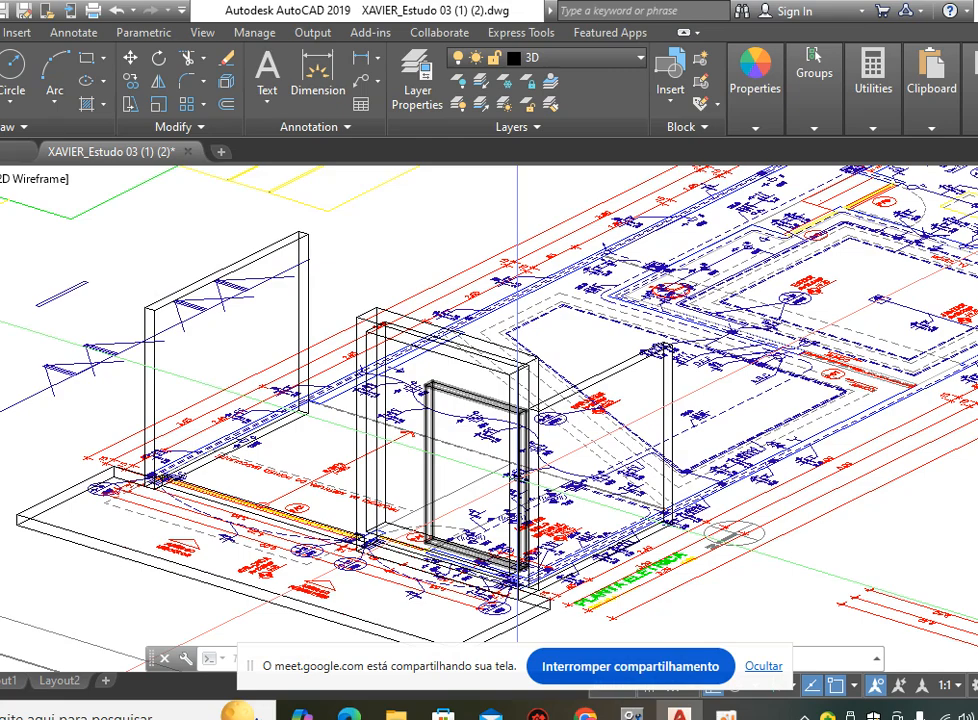
Start a polyline at the end of the garage's front floor line and run it across to the opposite side wall.
{"action": "scroll", "coordinate": [631, 310], "scroll_direction": "up", "scroll_amount": 5}
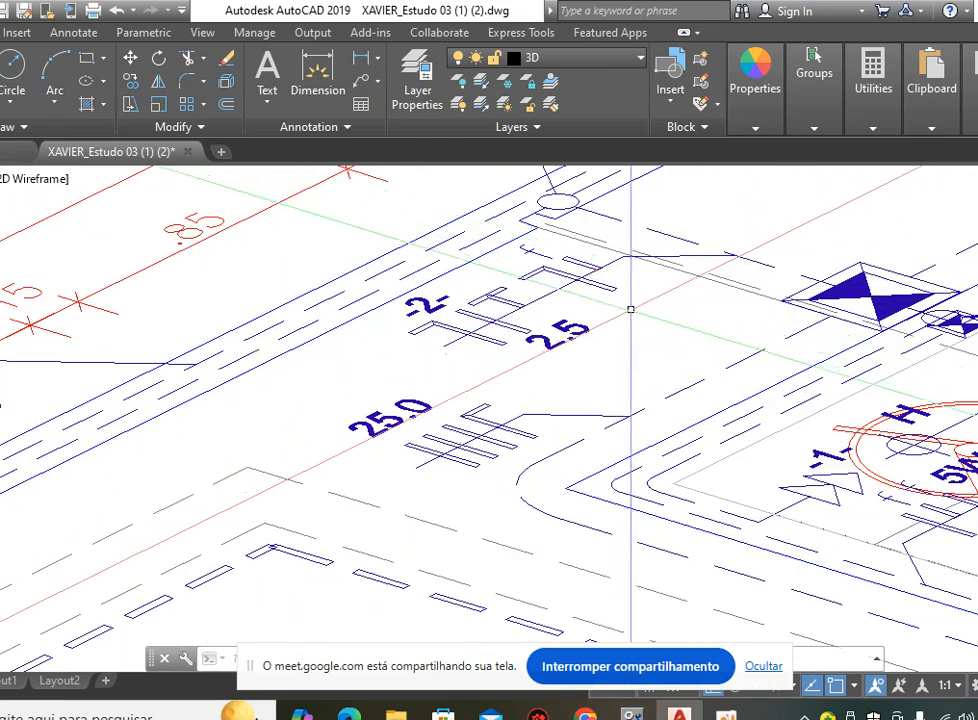
{"action": "middle_click_drag", "start_coordinate": [631, 310], "coordinate": [582, 409]}
{"action": "type", "text": "pl"}
{"action": "key", "text": "Return"}
{"action": "scroll", "coordinate": [515, 340], "scroll_direction": "down", "scroll_amount": 5}
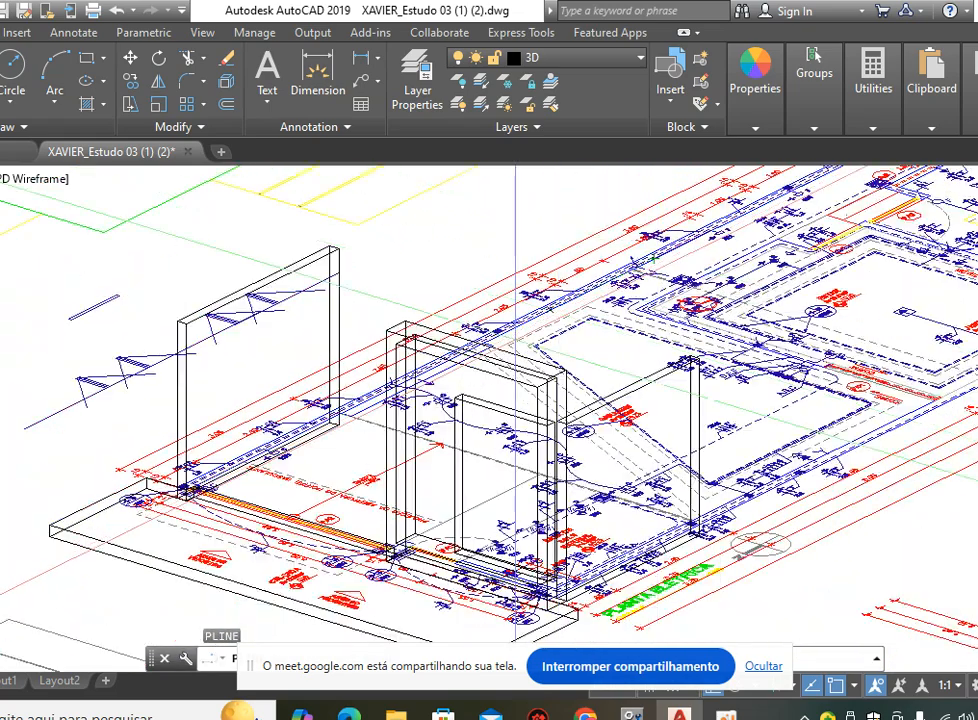
{"action": "scroll", "coordinate": [366, 450], "scroll_direction": "up", "scroll_amount": 5}
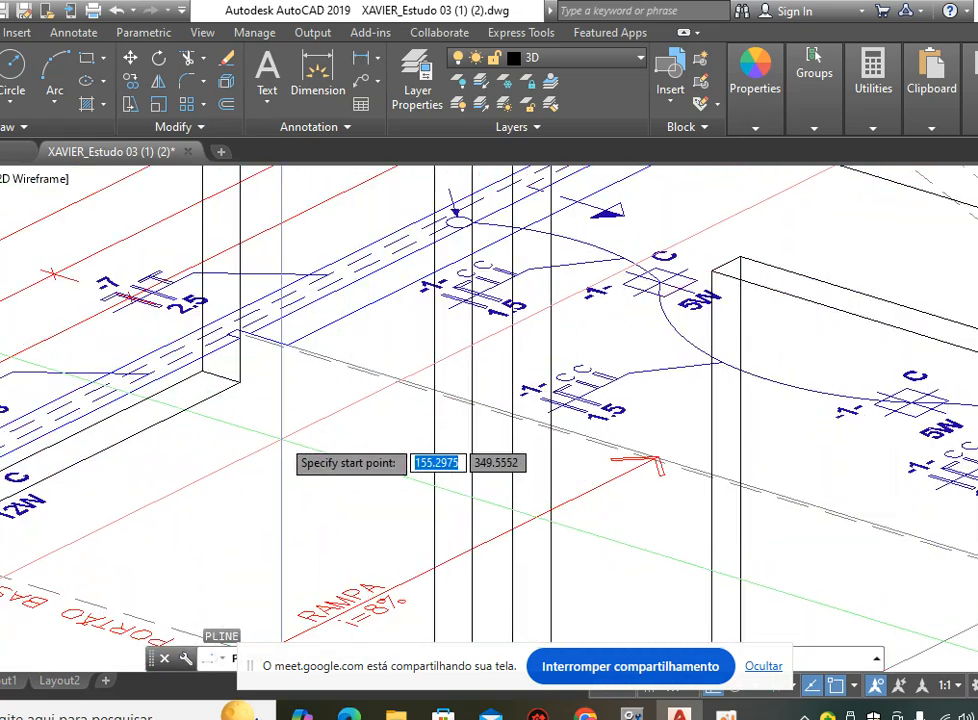
{"action": "scroll", "coordinate": [277, 355], "scroll_direction": "up", "scroll_amount": 3}
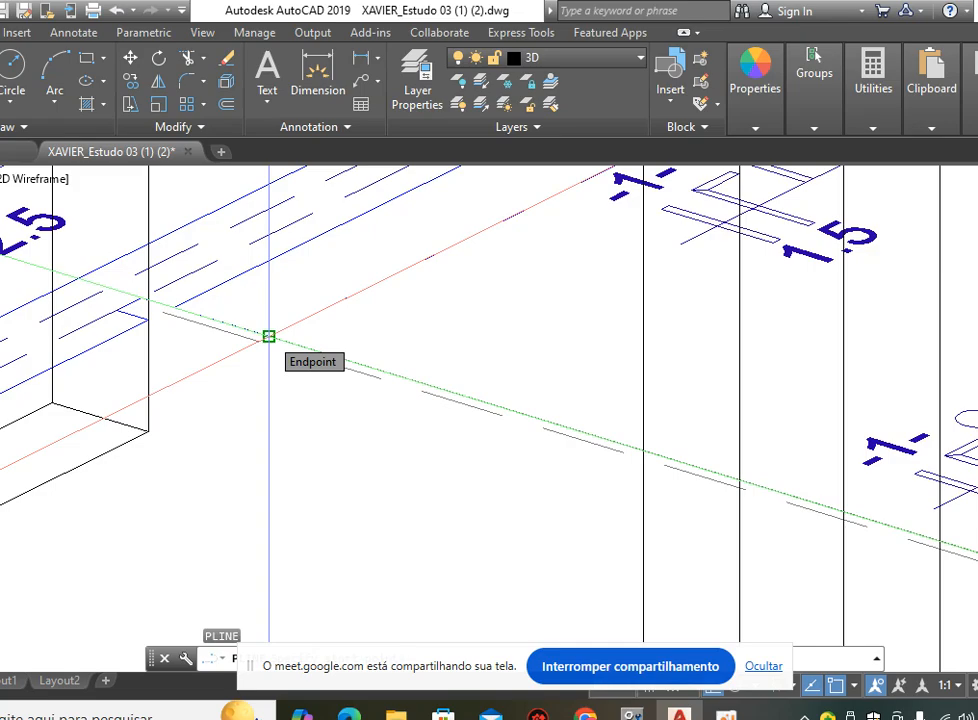
{"action": "left_click", "coordinate": [268, 336]}
{"action": "scroll", "coordinate": [256, 345], "scroll_direction": "down", "scroll_amount": 5}
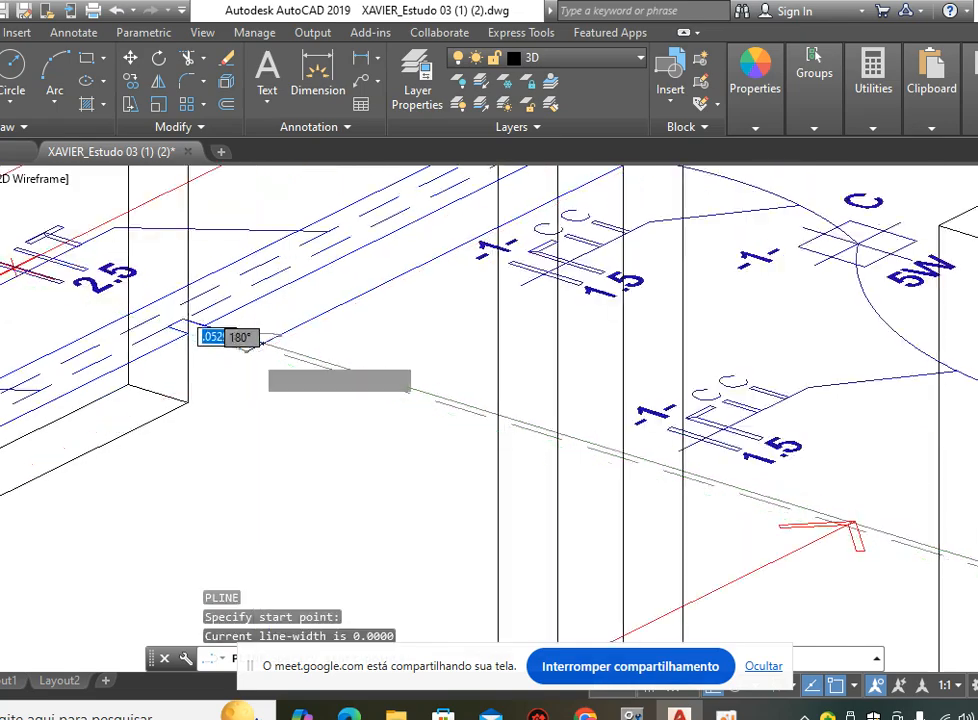
{"action": "scroll", "coordinate": [622, 497], "scroll_direction": "up", "scroll_amount": 8}
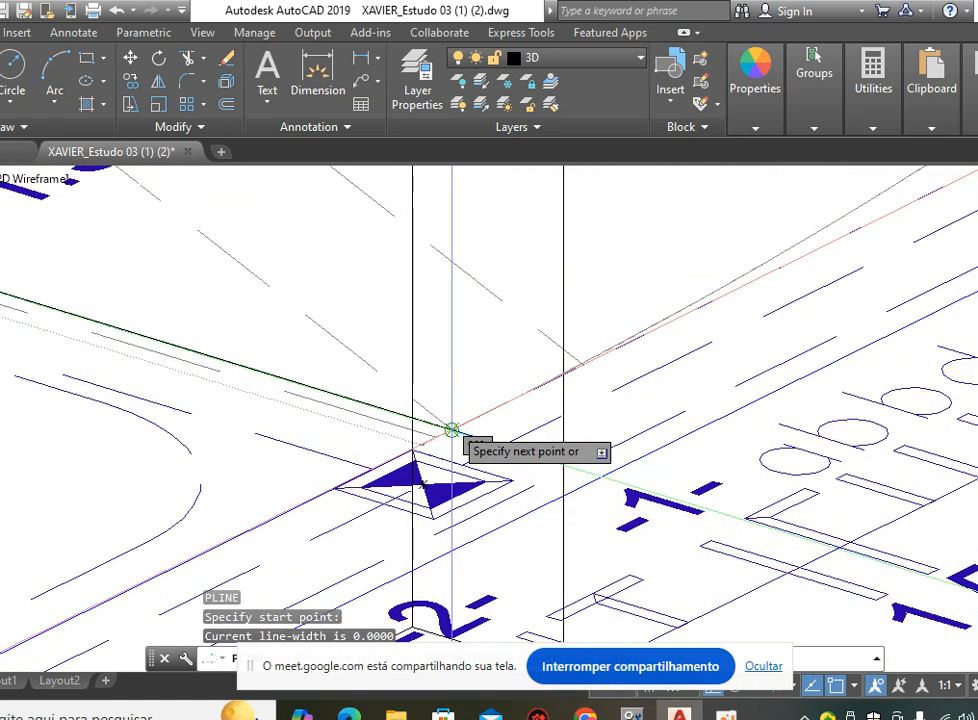
{"action": "scroll", "coordinate": [451, 430], "scroll_direction": "down", "scroll_amount": 5}
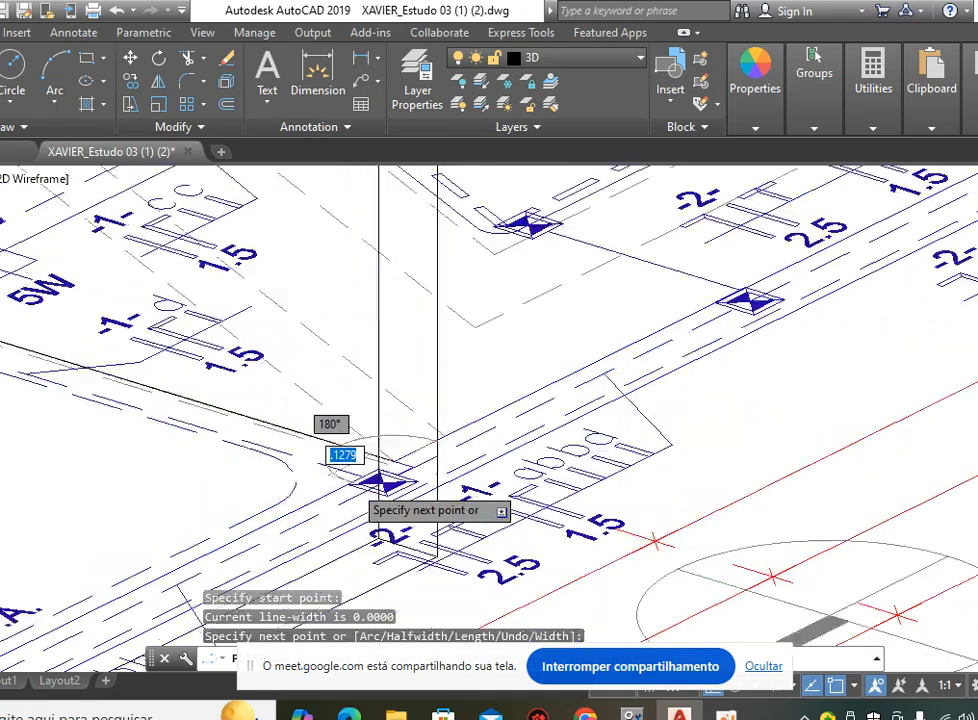
Run the polyline along the side wall to the inside corner at the end of the PC1 sliding door.
{"action": "scroll", "coordinate": [697, 327], "scroll_direction": "up", "scroll_amount": 6}
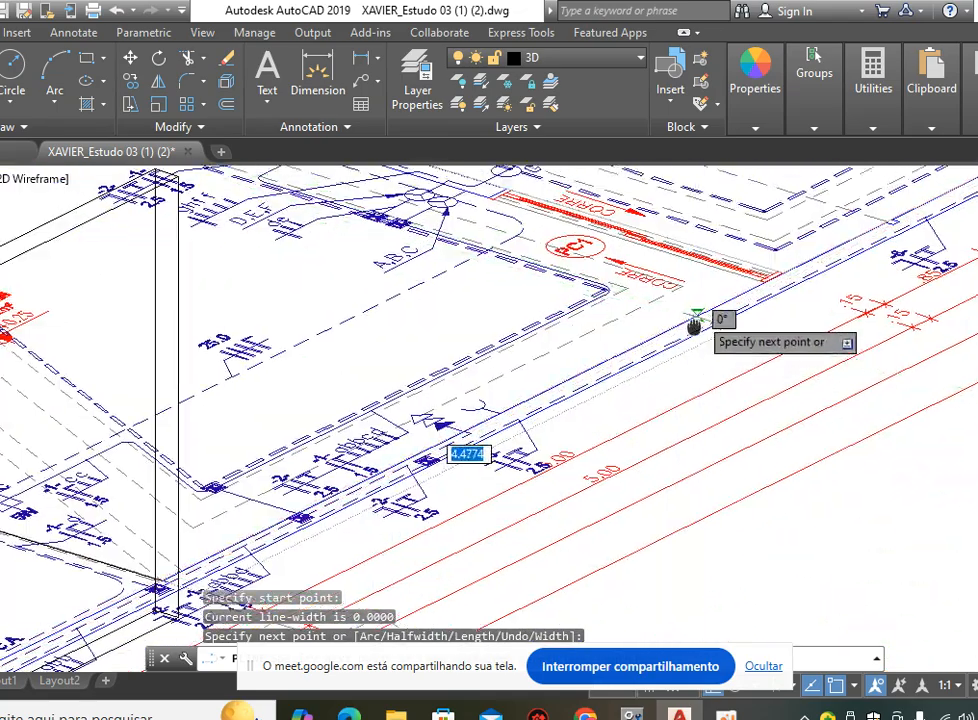
{"action": "middle_click_drag", "start_coordinate": [708, 322], "coordinate": [699, 397]}
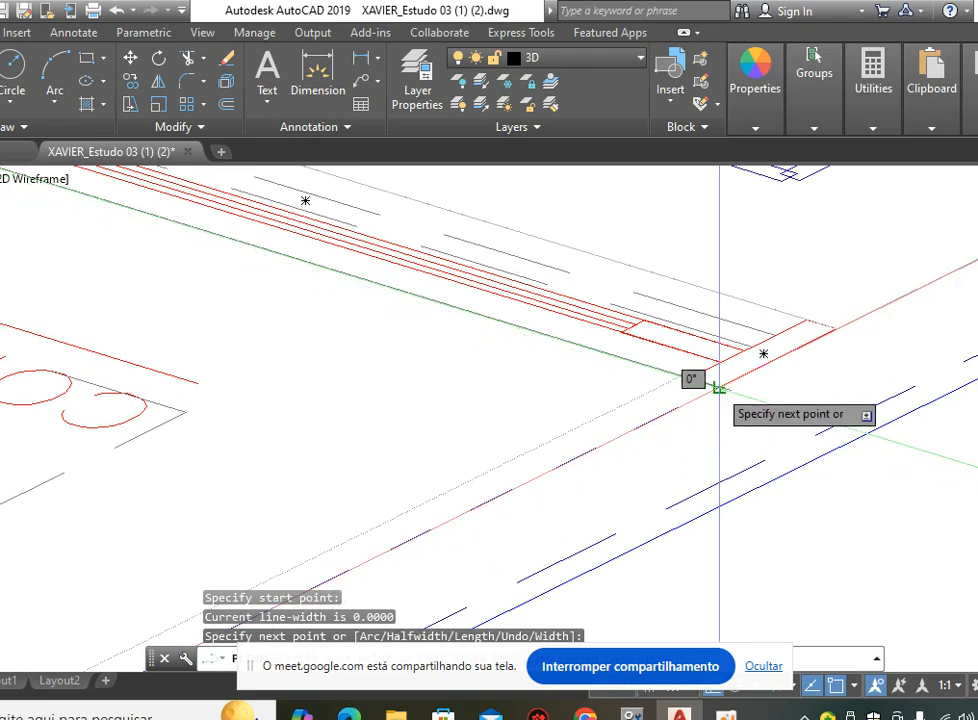
{"action": "left_click", "coordinate": [719, 387]}
Continue the polyline along the garage's back wall and around the recess beyond the ceiling fan symbol to the opposite side wall.
{"action": "scroll", "coordinate": [719, 387], "scroll_direction": "down", "scroll_amount": 4}
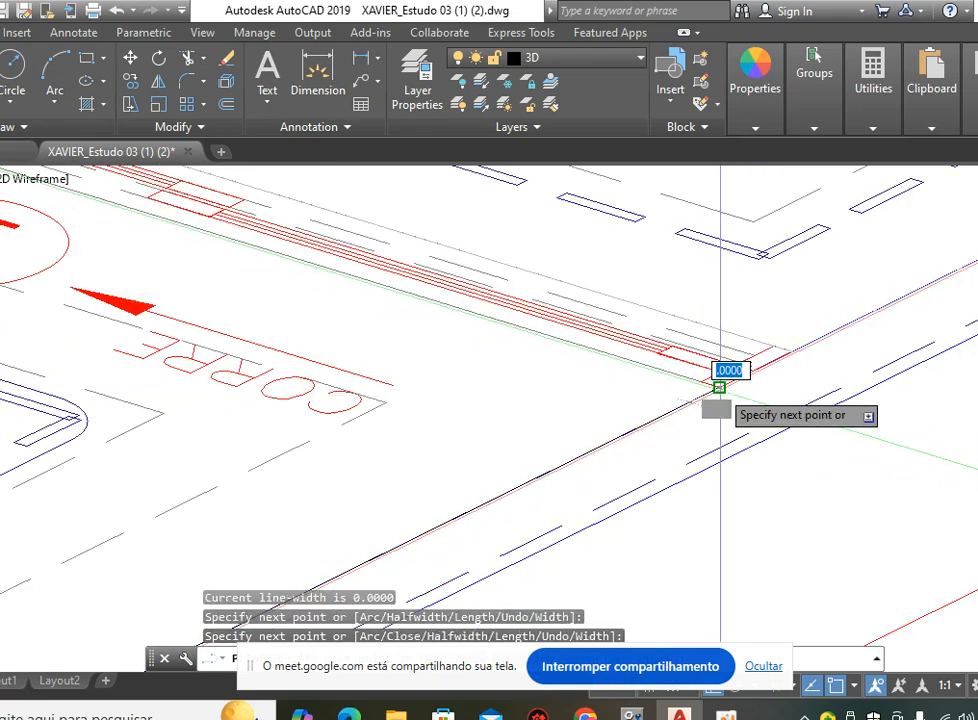
{"action": "mouse_move", "coordinate": [419, 333]}
{"action": "middle_mouse_down"}
{"action": "mouse_move", "coordinate": [600, 455]}
{"action": "mouse_move", "coordinate": [620, 490]}
{"action": "middle_mouse_up"}
{"action": "middle_click_drag", "start_coordinate": [368, 372], "coordinate": [562, 459]}
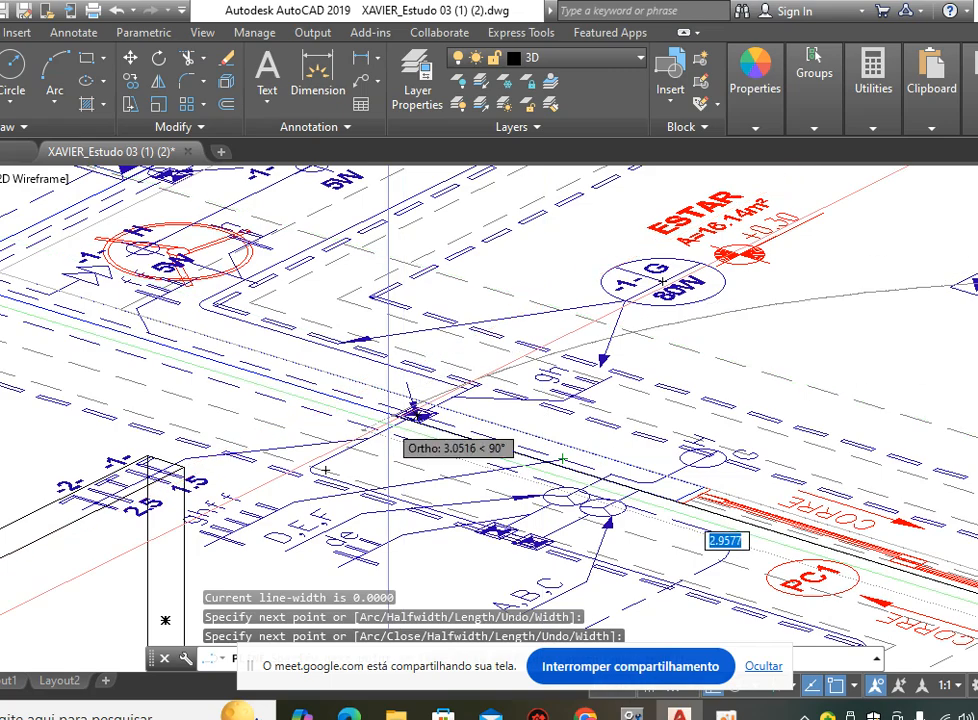
{"action": "middle_click_drag", "start_coordinate": [265, 360], "coordinate": [570, 441]}
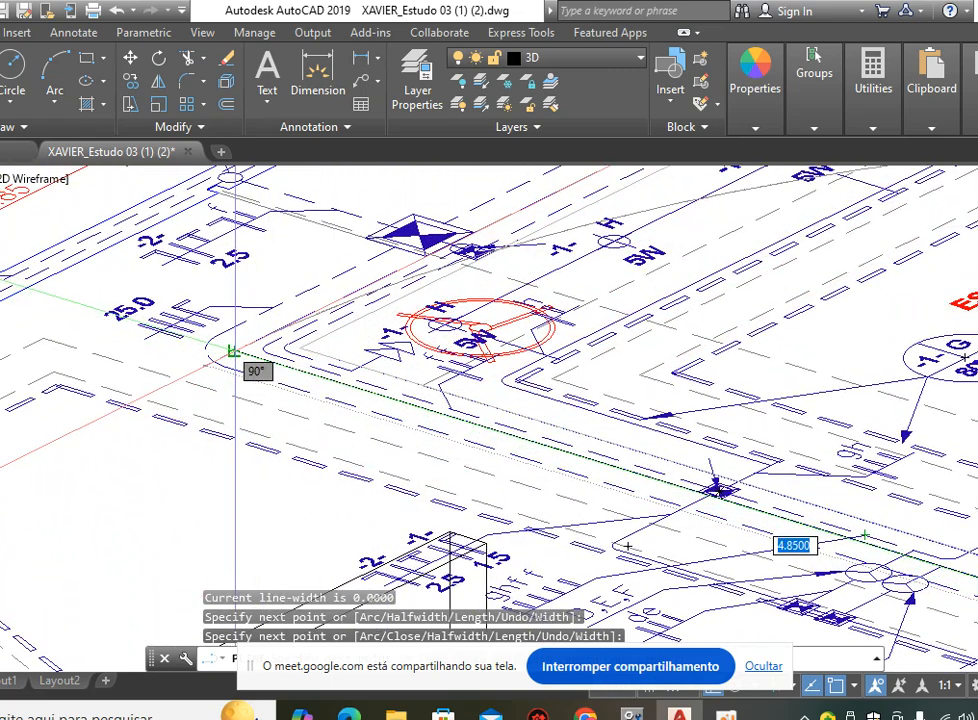
{"action": "middle_click_drag", "start_coordinate": [351, 290], "coordinate": [437, 427]}
{"action": "scroll", "coordinate": [504, 383], "scroll_direction": "up", "scroll_amount": 2}
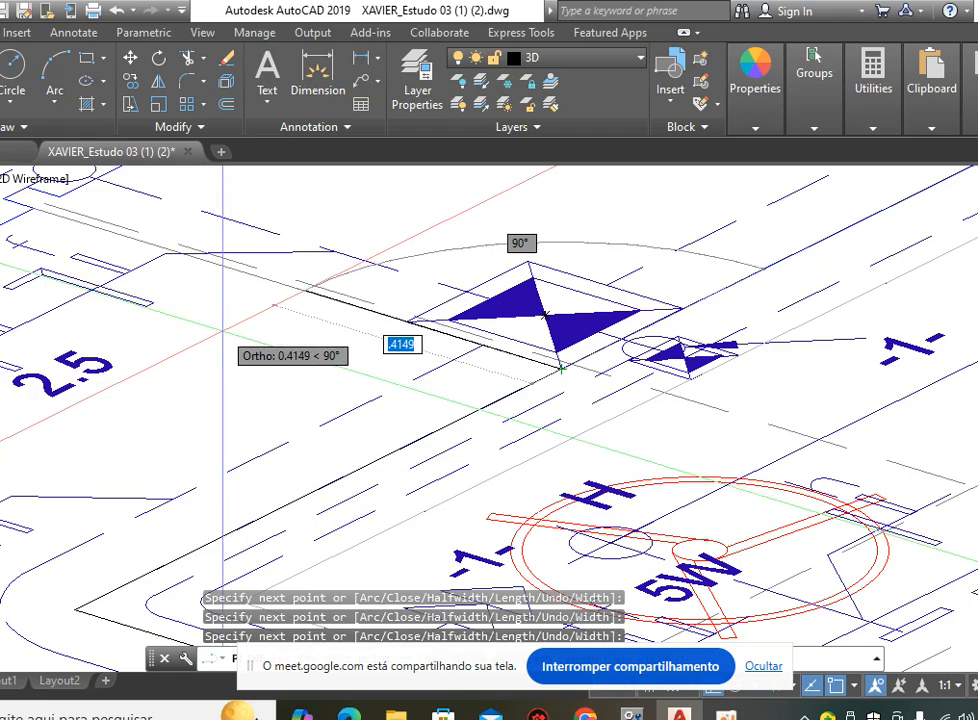
{"action": "middle_click_drag", "start_coordinate": [234, 348], "coordinate": [476, 447]}
{"action": "scroll", "coordinate": [308, 375], "scroll_direction": "up", "scroll_amount": 3}
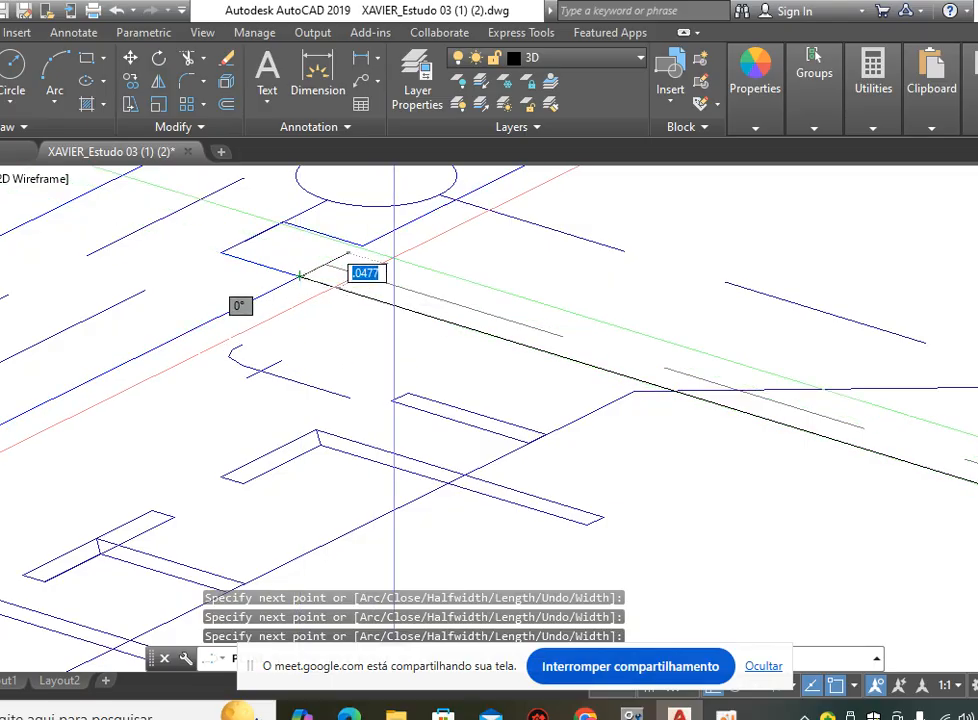
Run the polyline along the opposite side wall, following its small jog, and close the garage floor outline.
{"action": "scroll", "coordinate": [300, 275], "scroll_direction": "down", "scroll_amount": 5}
{"action": "middle_click_drag", "start_coordinate": [175, 400], "coordinate": [448, 288]}
{"action": "scroll", "coordinate": [306, 323], "scroll_direction": "up", "scroll_amount": 5}
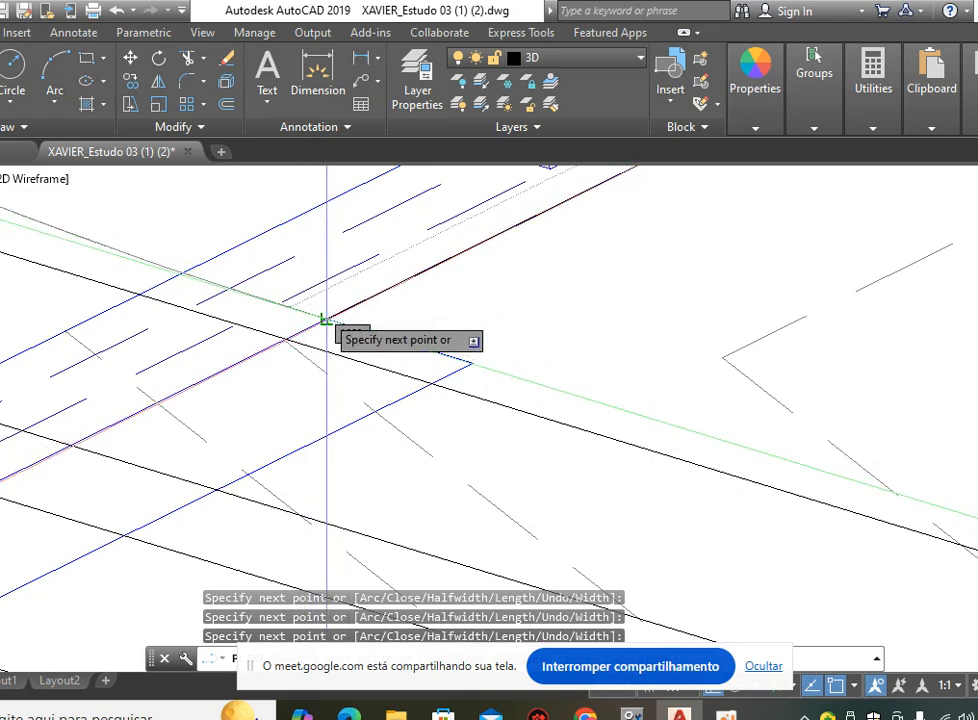
{"action": "scroll", "coordinate": [473, 363], "scroll_direction": "down", "scroll_amount": 3}
{"action": "scroll", "coordinate": [327, 421], "scroll_direction": "up", "scroll_amount": 2}
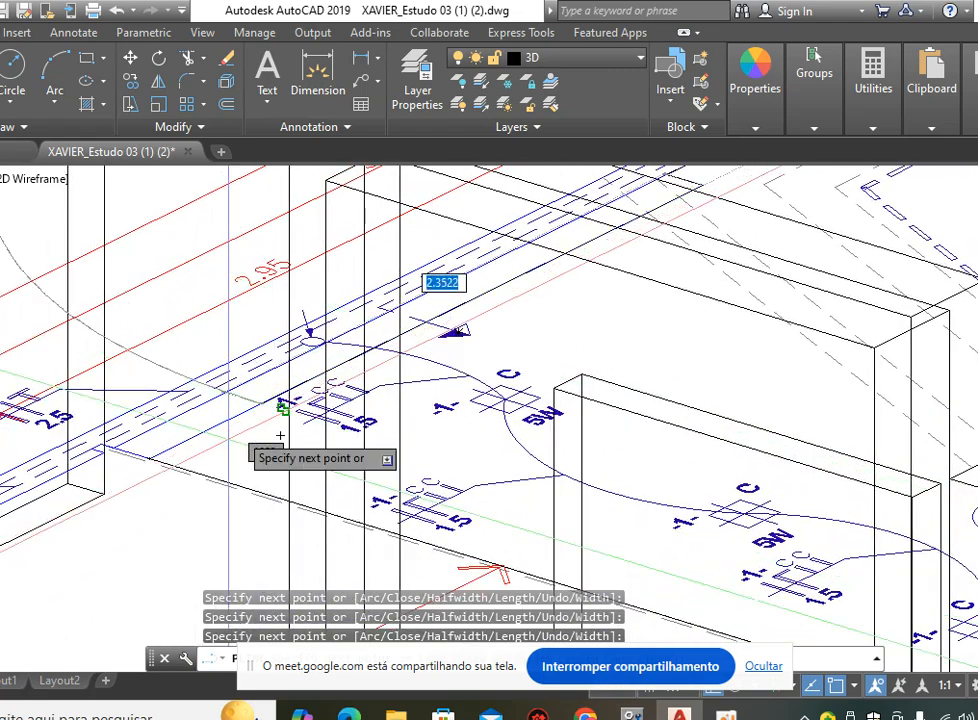
{"action": "scroll", "coordinate": [280, 436], "scroll_direction": "up", "scroll_amount": 3}
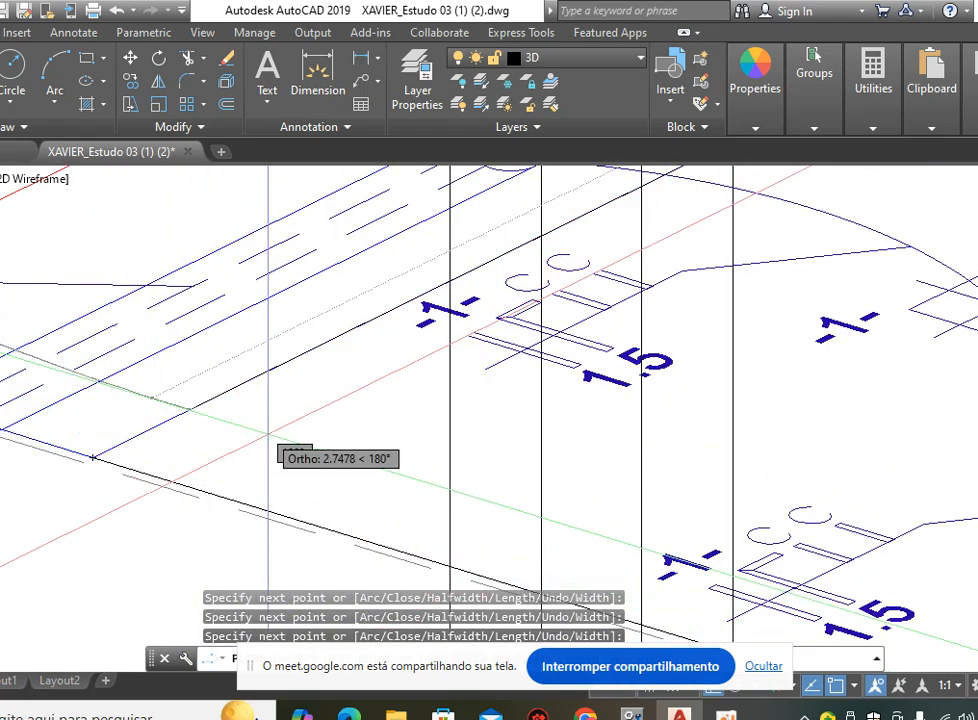
{"action": "type", "text": "c"}
{"action": "key", "text": "Return"}
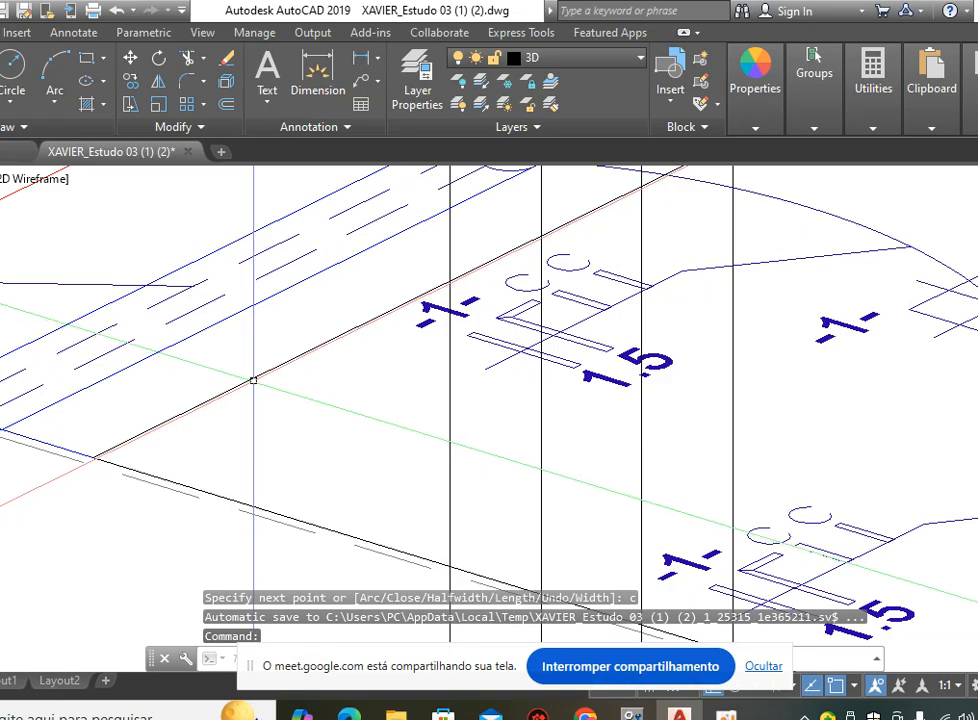
Select the closed garage outline and examine its overall shape and both ends of its front line.
{"action": "left_click", "coordinate": [253, 380]}
{"action": "scroll", "coordinate": [253, 380], "scroll_direction": "down", "scroll_amount": 5}
{"action": "middle_click_drag", "start_coordinate": [576, 362], "coordinate": [334, 357]}
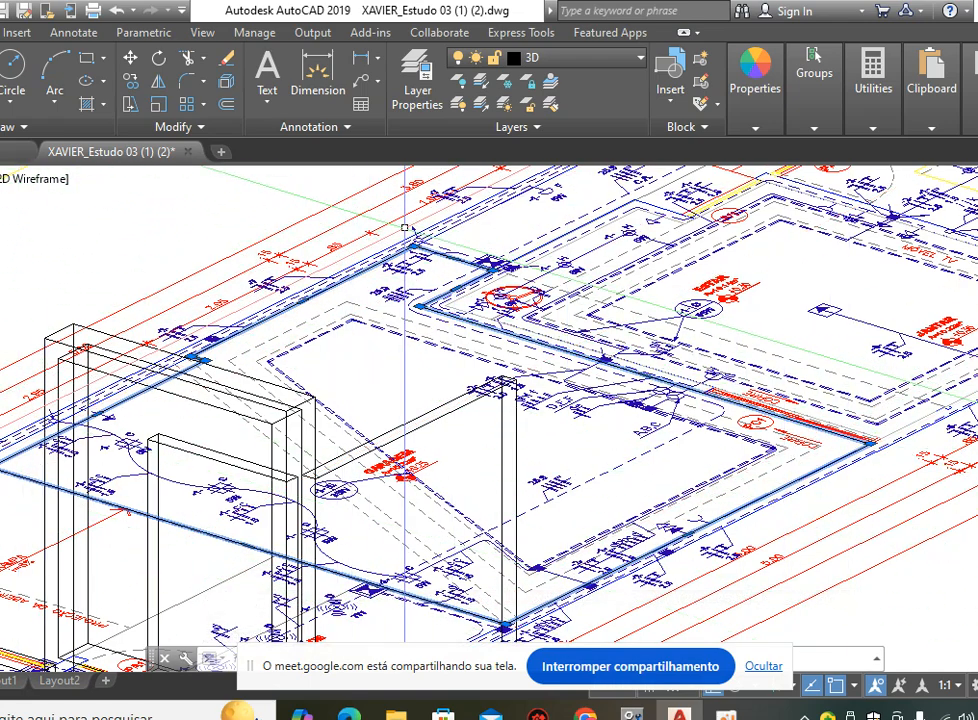
{"action": "scroll", "coordinate": [280, 435], "scroll_direction": "up", "scroll_amount": 8}
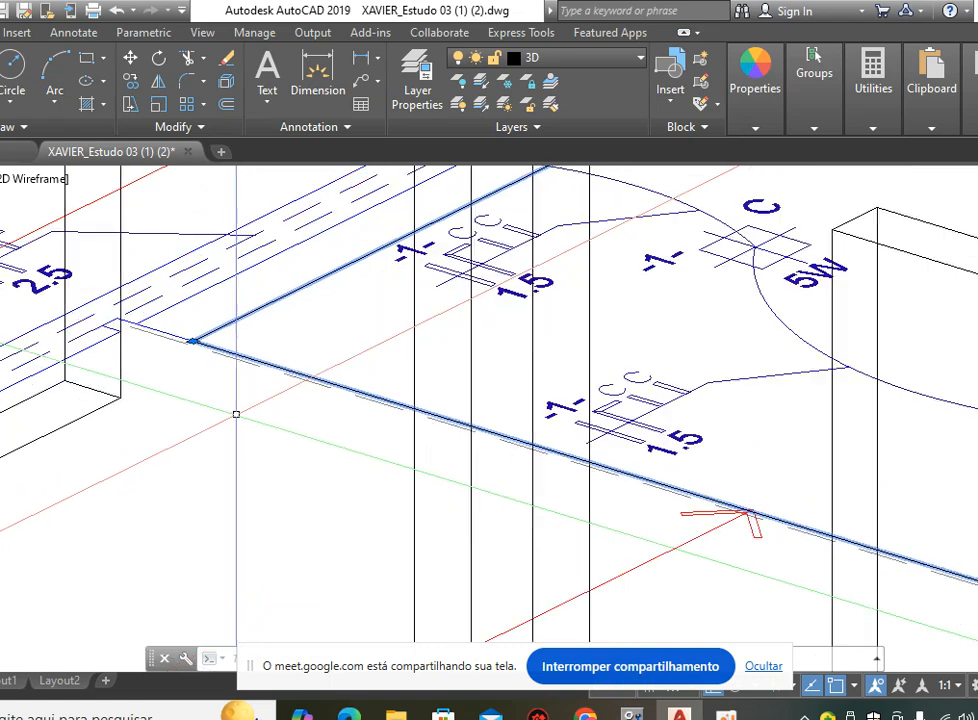
{"action": "mouse_move", "coordinate": [194, 354]}
{"action": "middle_mouse_down"}
{"action": "mouse_move", "coordinate": [312, 445]}
{"action": "mouse_move", "coordinate": [330, 436]}
{"action": "middle_mouse_up"}
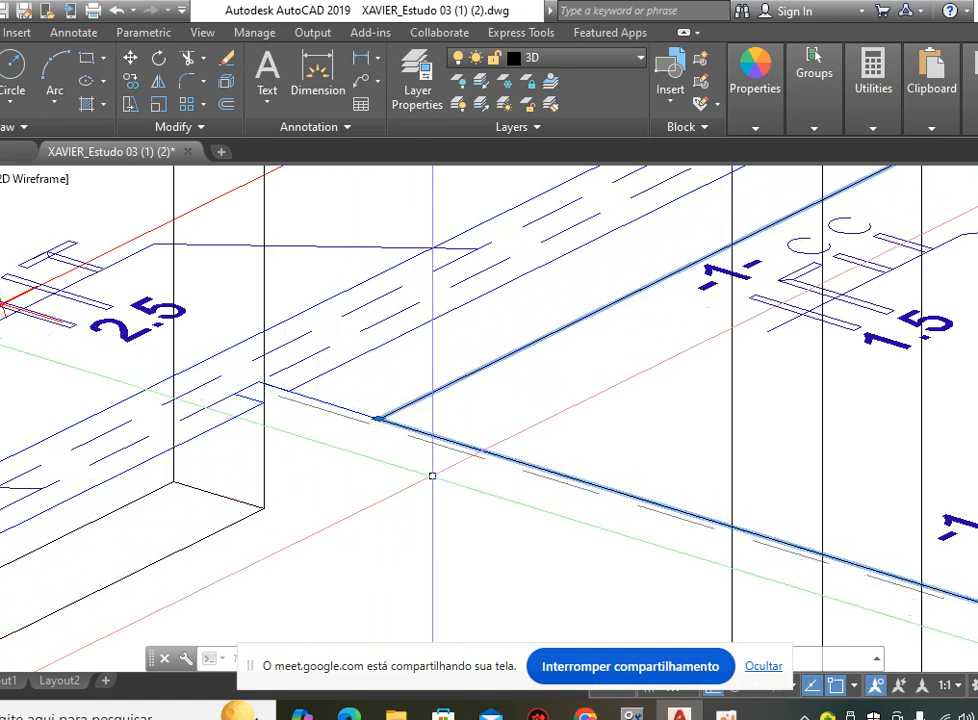
{"action": "scroll", "coordinate": [297, 376], "scroll_direction": "down", "scroll_amount": 5}
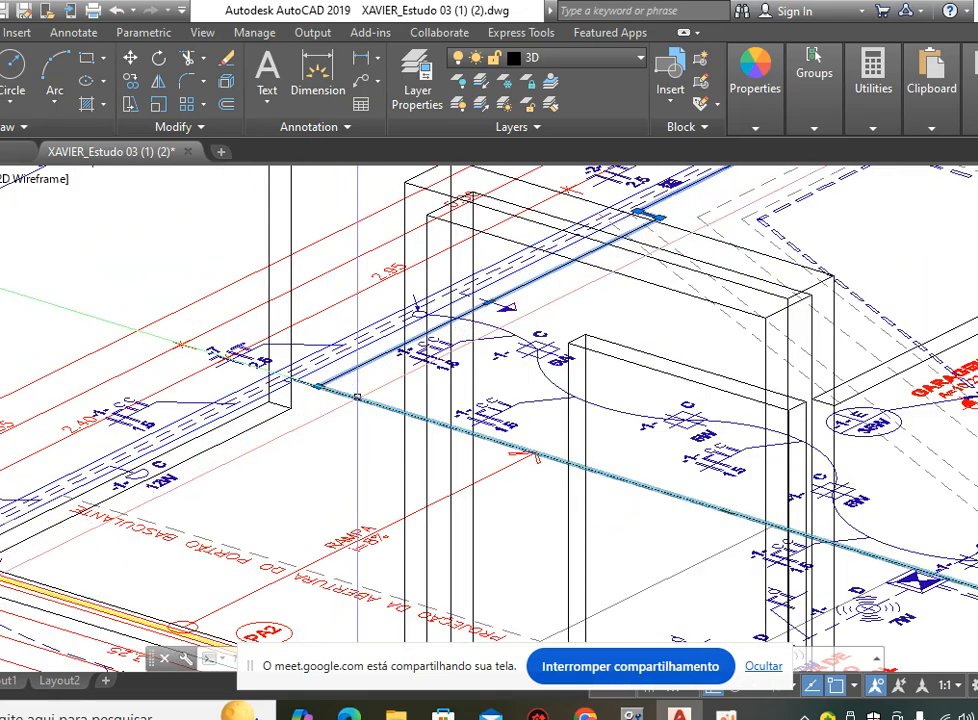
{"action": "mouse_move", "coordinate": [750, 502]}
{"action": "middle_mouse_down"}
{"action": "mouse_move", "coordinate": [386, 410]}
{"action": "mouse_move", "coordinate": [358, 432]}
{"action": "middle_mouse_up"}
{"action": "scroll", "coordinate": [652, 529], "scroll_direction": "up", "scroll_amount": 6}
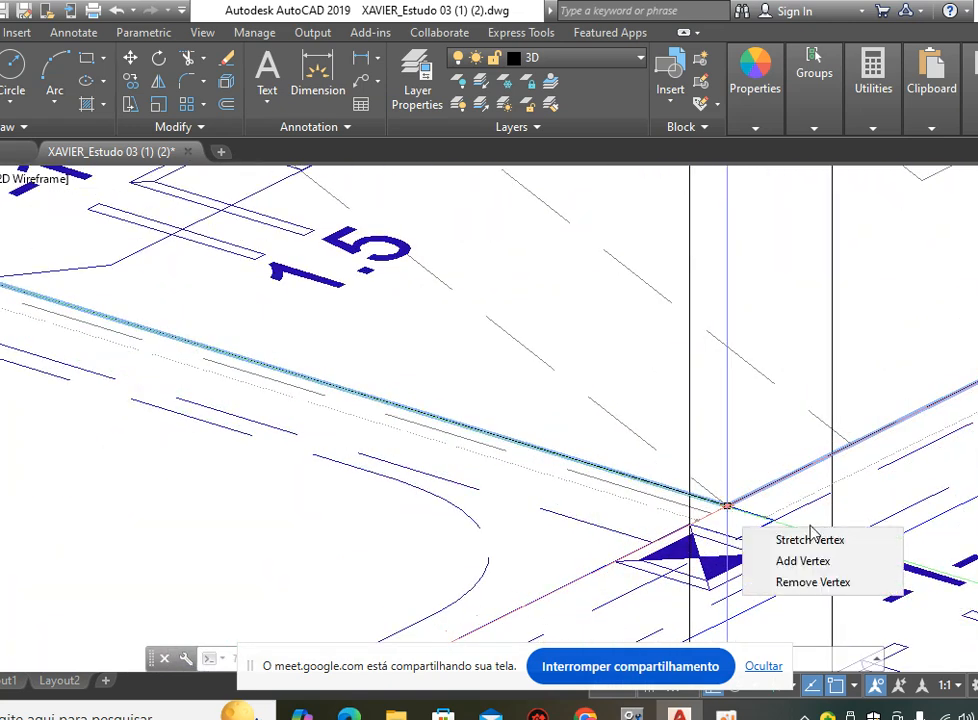
{"action": "middle_click_drag", "start_coordinate": [874, 528], "coordinate": [563, 437]}
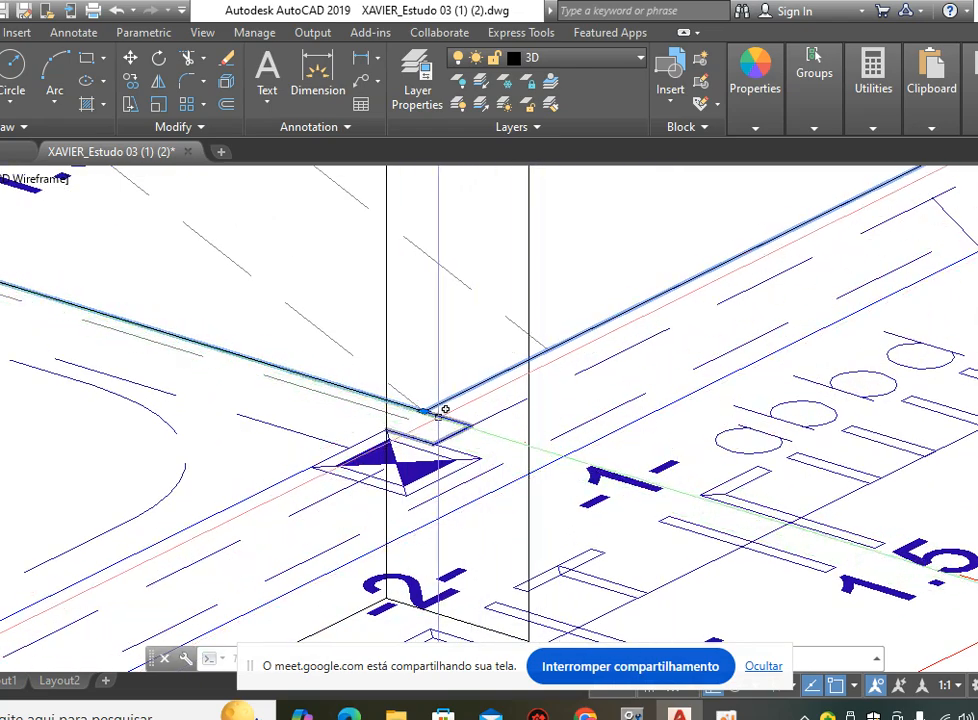
Check the selected outline along the side wall and at its corner beside the PC1 sliding door.
{"action": "scroll", "coordinate": [428, 420], "scroll_direction": "down", "scroll_amount": 4}
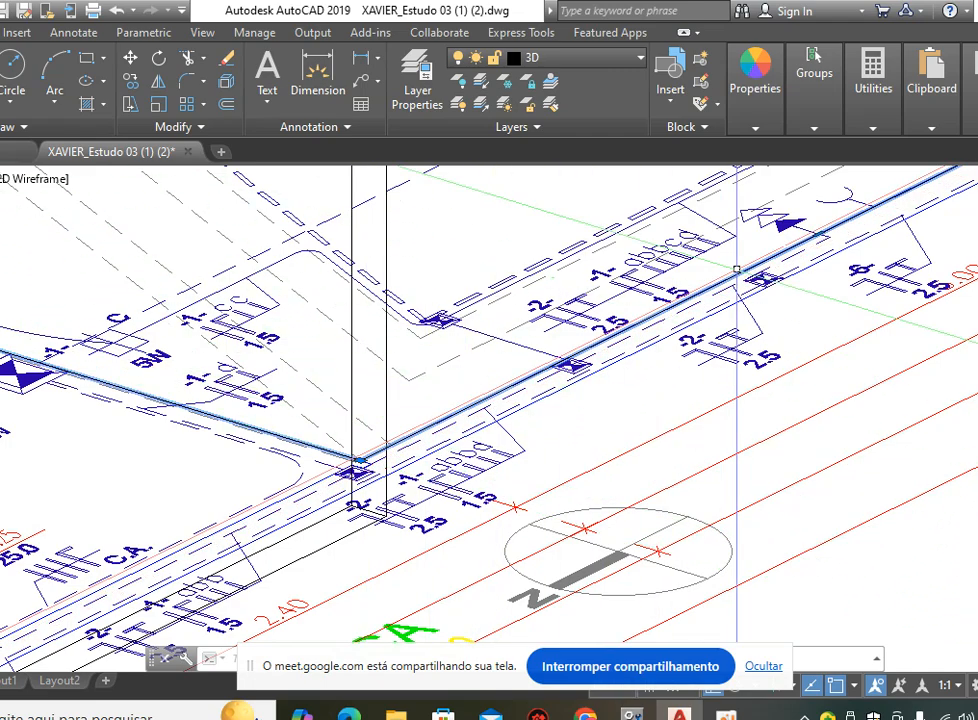
{"action": "mouse_move", "coordinate": [642, 336]}
{"action": "middle_mouse_down"}
{"action": "mouse_move", "coordinate": [454, 450]}
{"action": "mouse_move", "coordinate": [366, 483]}
{"action": "middle_mouse_up"}
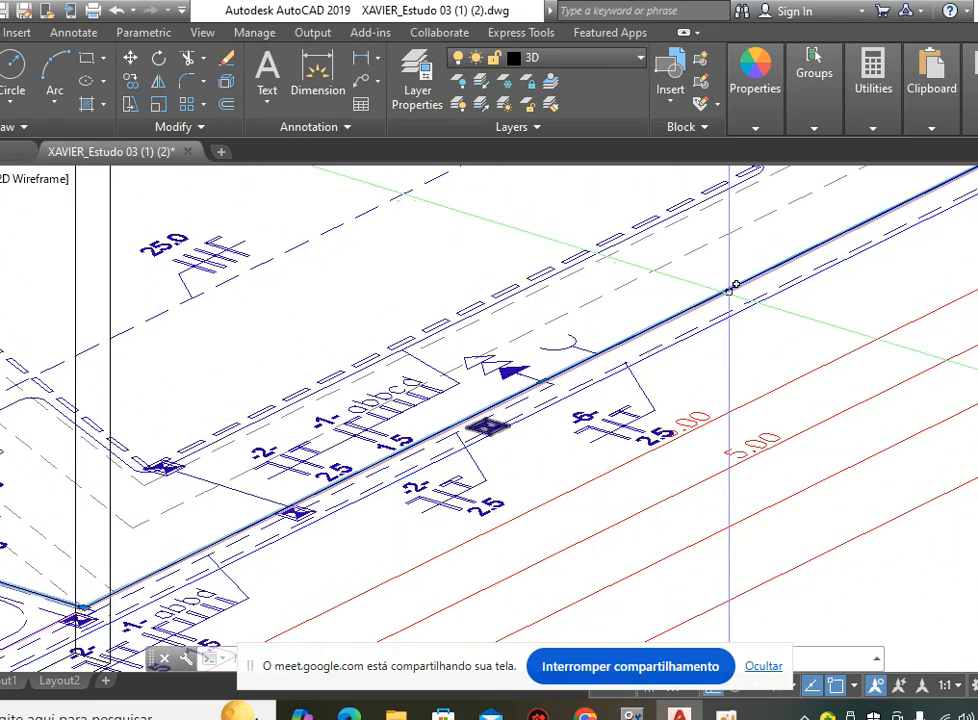
{"action": "middle_click_drag", "start_coordinate": [722, 318], "coordinate": [502, 465]}
{"action": "scroll", "coordinate": [765, 312], "scroll_direction": "up", "scroll_amount": 5}
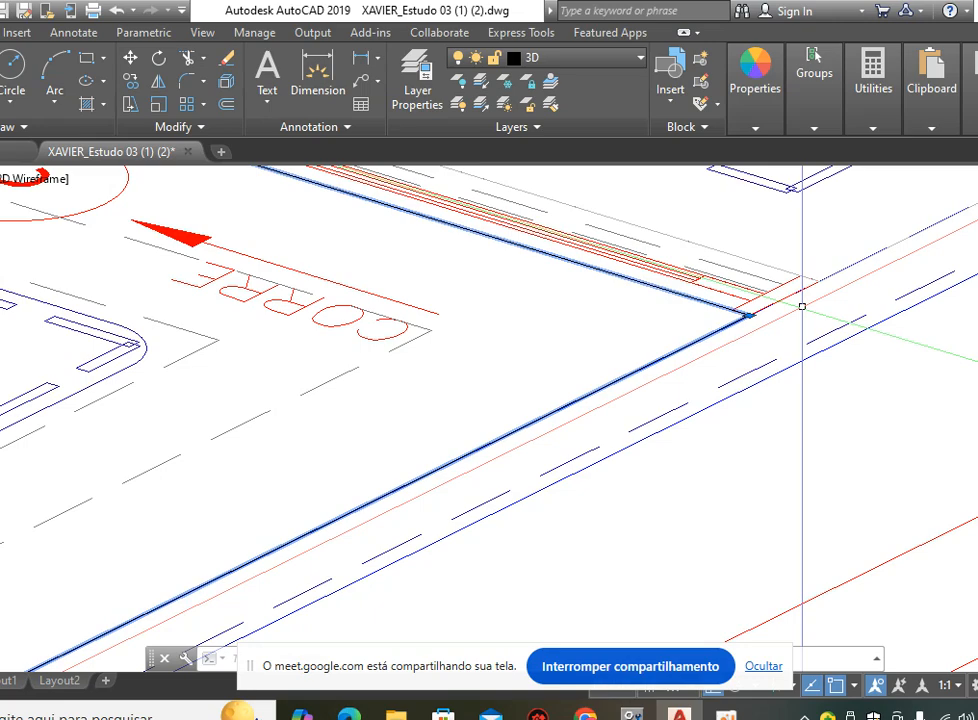
{"action": "mouse_move", "coordinate": [730, 395]}
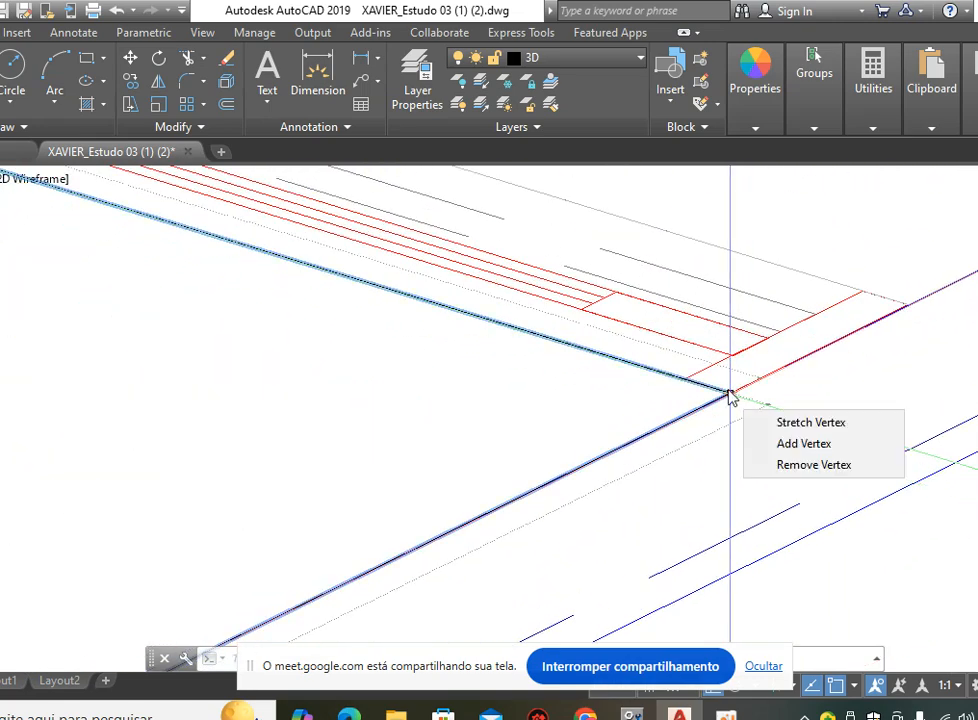
{"action": "scroll", "coordinate": [751, 410], "scroll_direction": "down", "scroll_amount": 4}
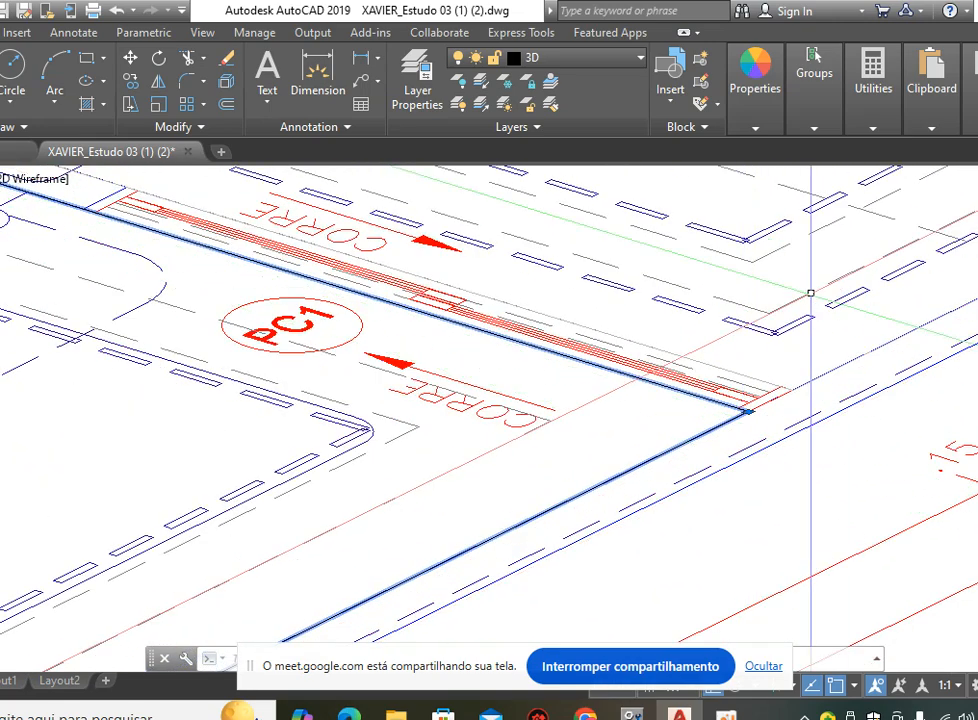
{"action": "scroll", "coordinate": [767, 431], "scroll_direction": "up", "scroll_amount": 3}
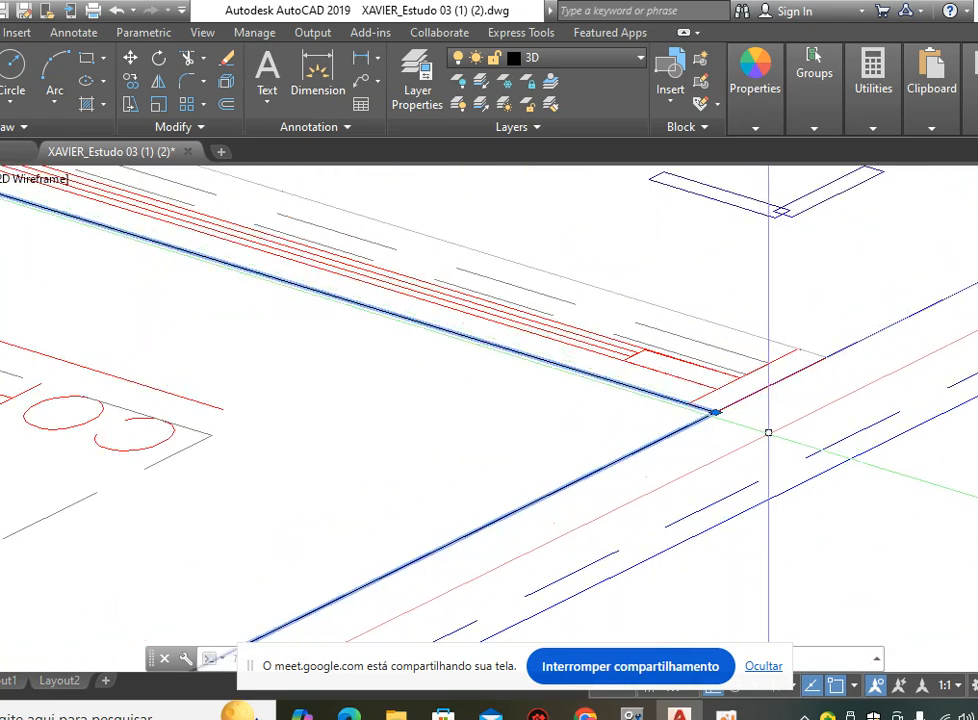
{"action": "scroll", "coordinate": [725, 405], "scroll_direction": "down", "scroll_amount": 4}
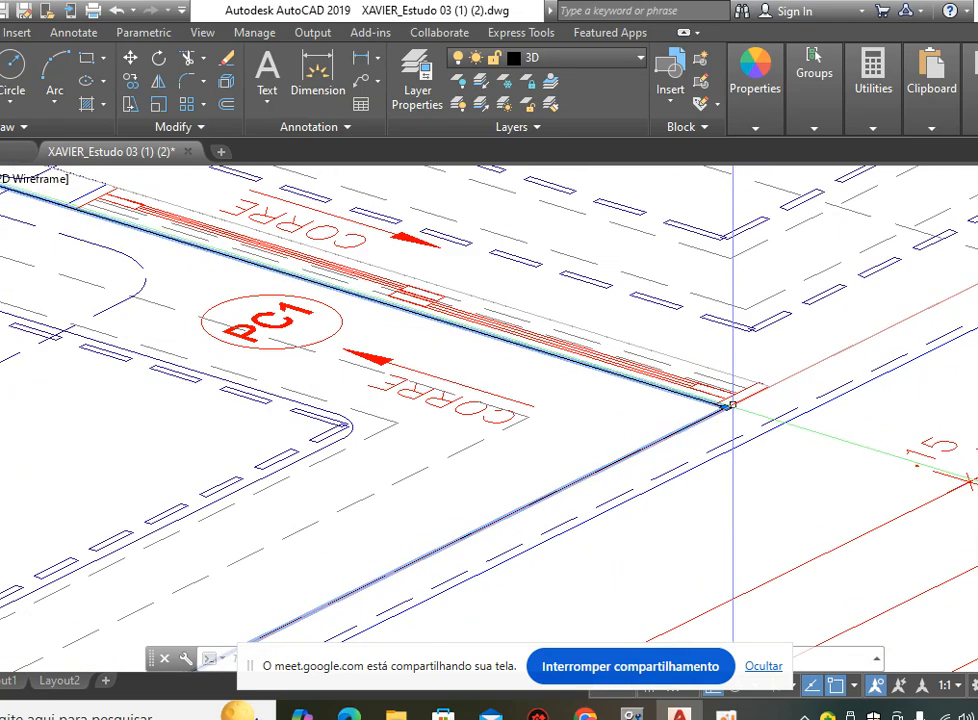
{"action": "mouse_move", "coordinate": [655, 378]}
{"action": "middle_mouse_down"}
{"action": "mouse_move", "coordinate": [669, 403]}
{"action": "mouse_move", "coordinate": [715, 436]}
{"action": "middle_mouse_up"}
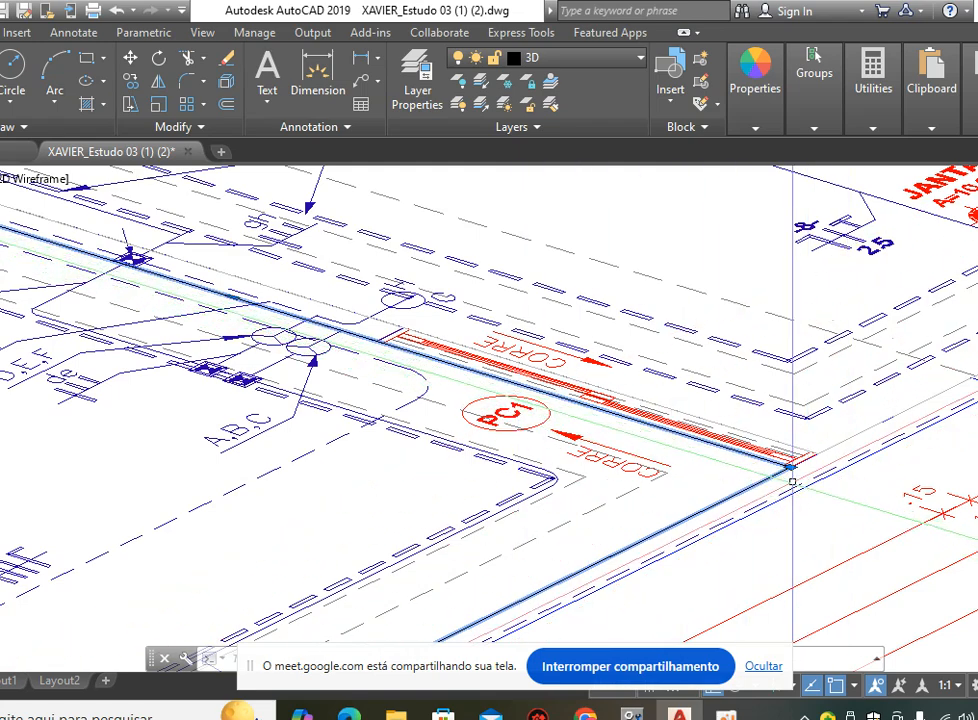
{"action": "scroll", "coordinate": [792, 458], "scroll_direction": "up", "scroll_amount": 4}
{"action": "scroll", "coordinate": [790, 450], "scroll_direction": "up", "scroll_amount": 1}
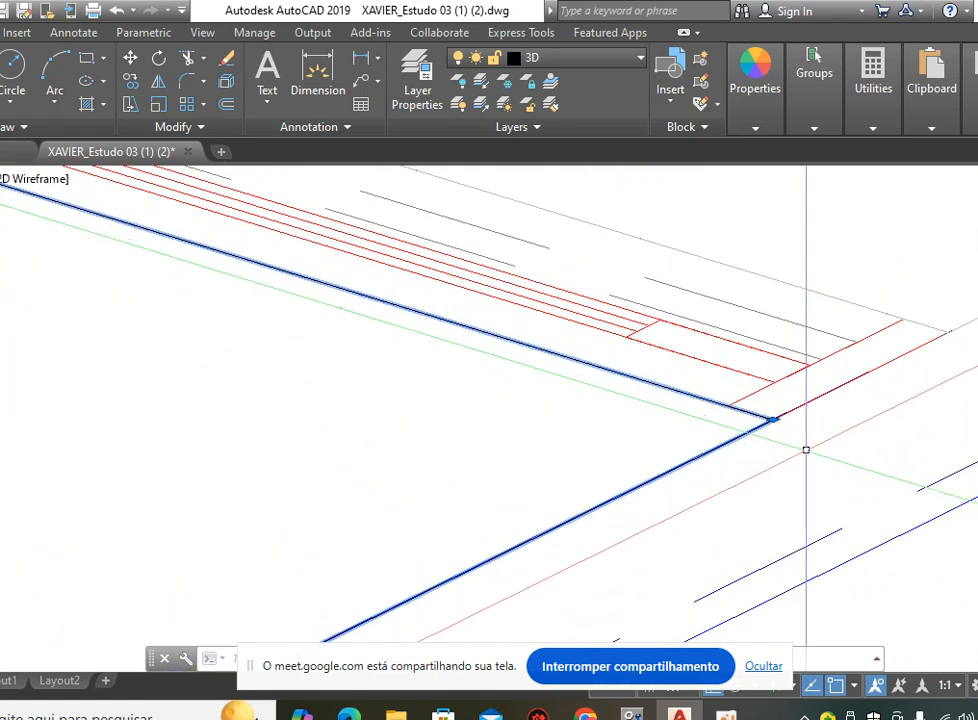
{"action": "scroll", "coordinate": [806, 450], "scroll_direction": "down", "scroll_amount": 4}
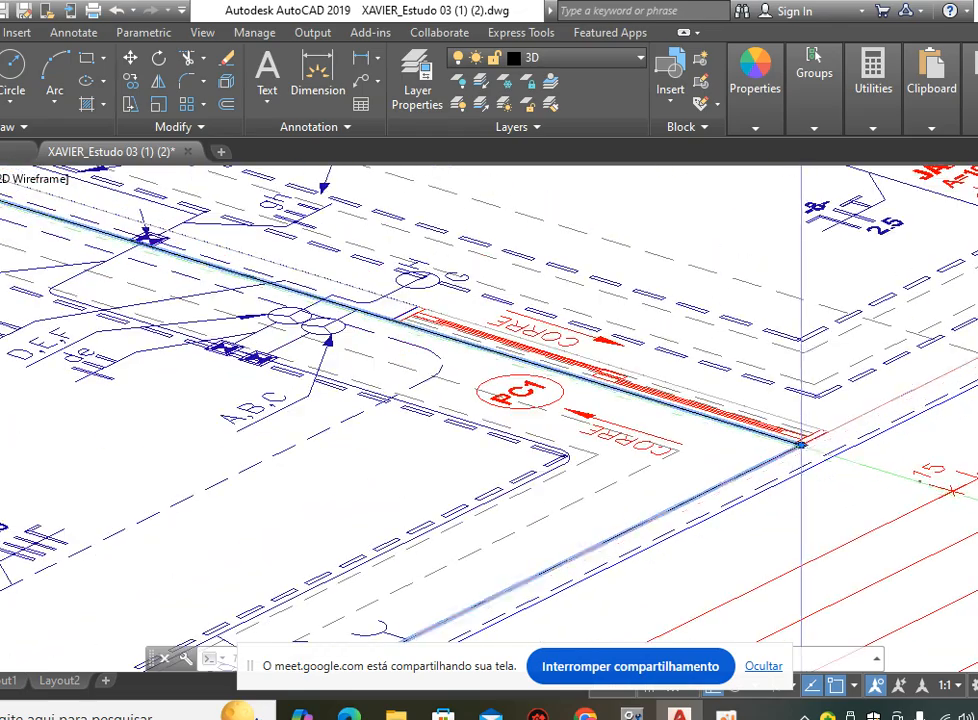
Check the selected outline along the back wall and at each corner of the recess against the plan.
{"action": "middle_click_drag", "start_coordinate": [352, 304], "coordinate": [802, 517]}
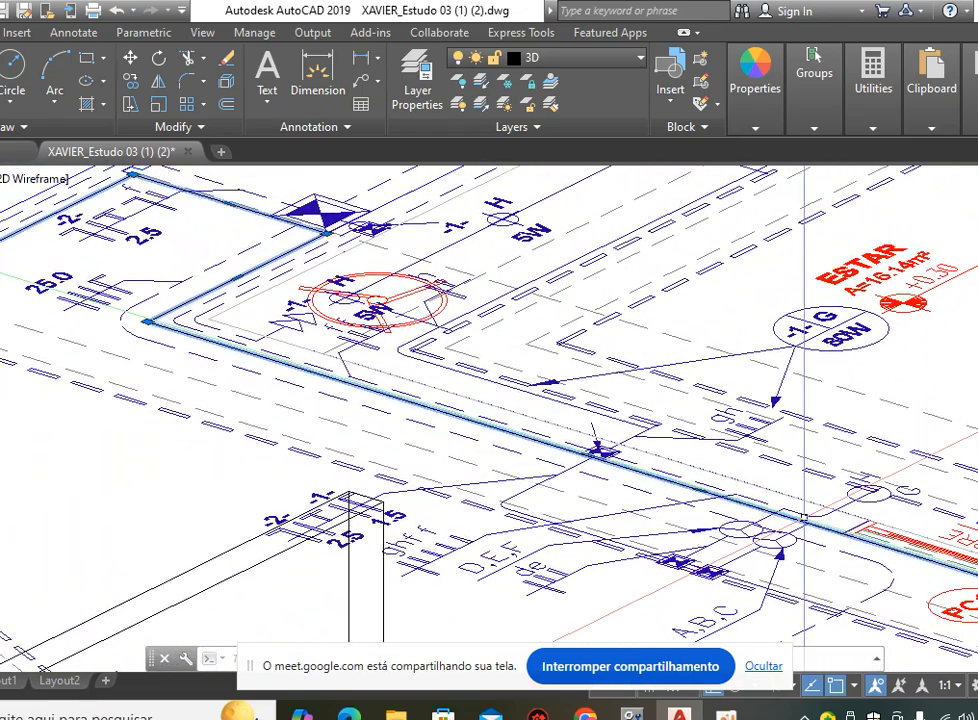
{"action": "middle_click_drag", "start_coordinate": [215, 368], "coordinate": [466, 492]}
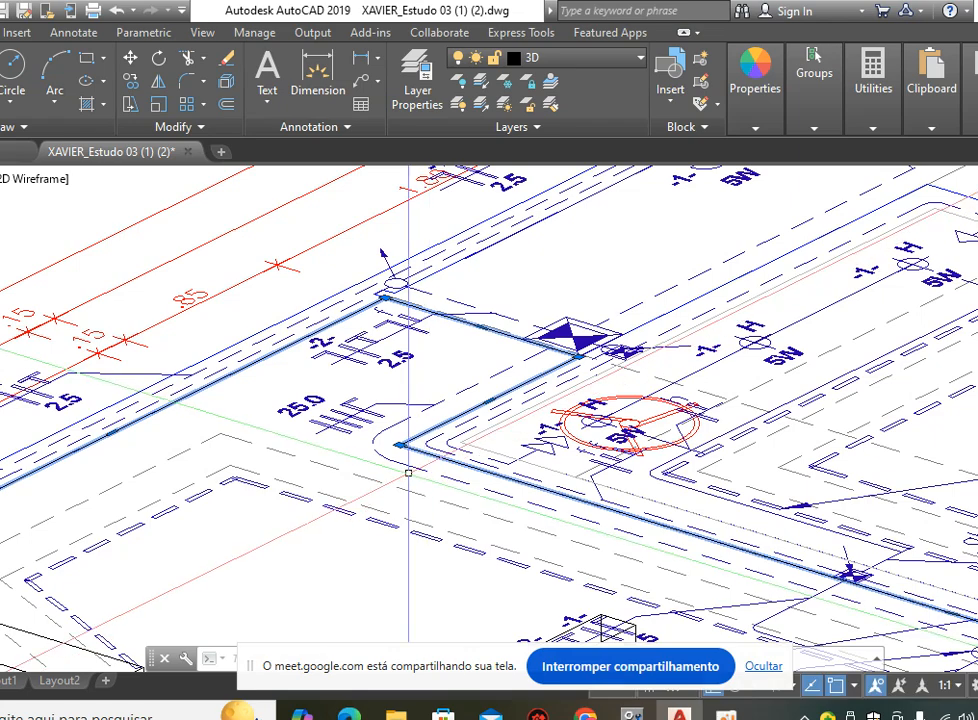
{"action": "scroll", "coordinate": [398, 461], "scroll_direction": "up", "scroll_amount": 2}
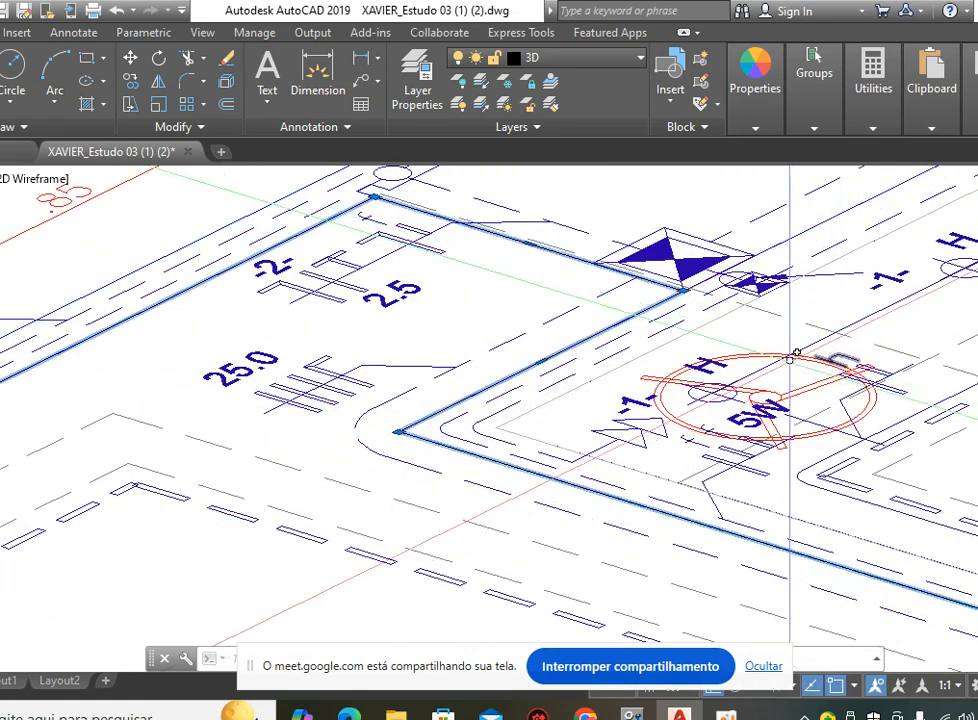
{"action": "mouse_move", "coordinate": [398, 432]}
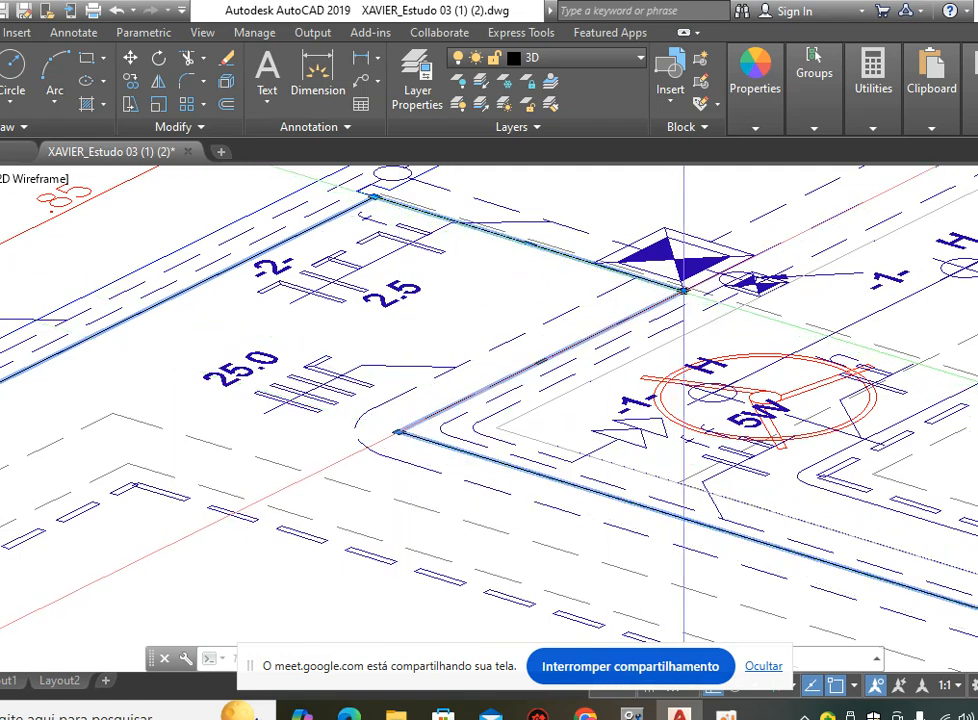
{"action": "middle_click_drag", "start_coordinate": [655, 378], "coordinate": [701, 498]}
{"action": "scroll", "coordinate": [696, 416], "scroll_direction": "up", "scroll_amount": 2}
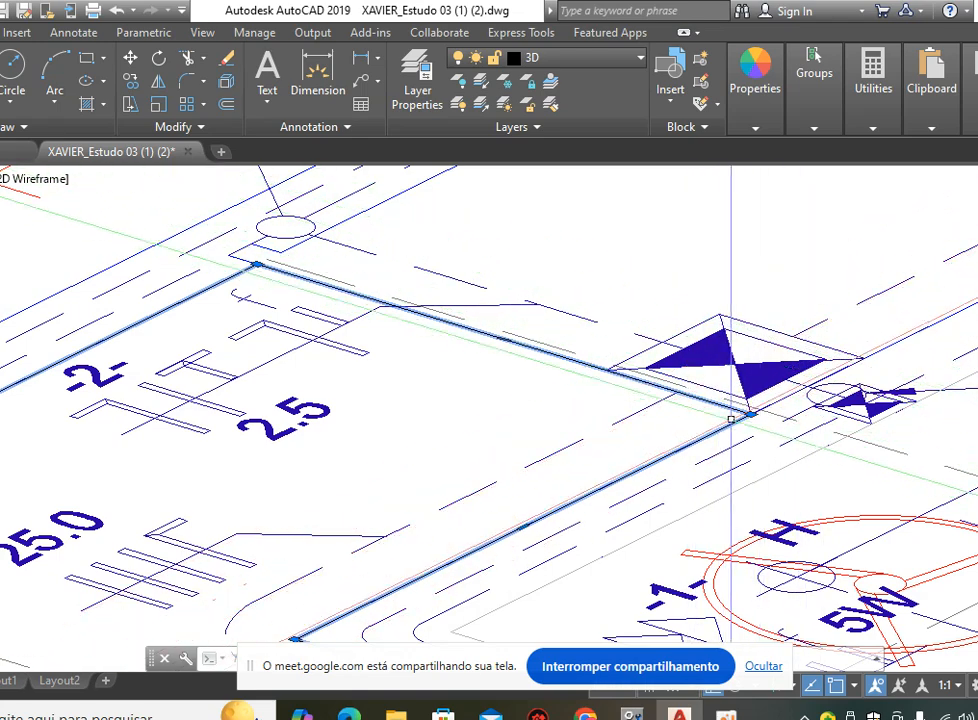
{"action": "mouse_move", "coordinate": [751, 413]}
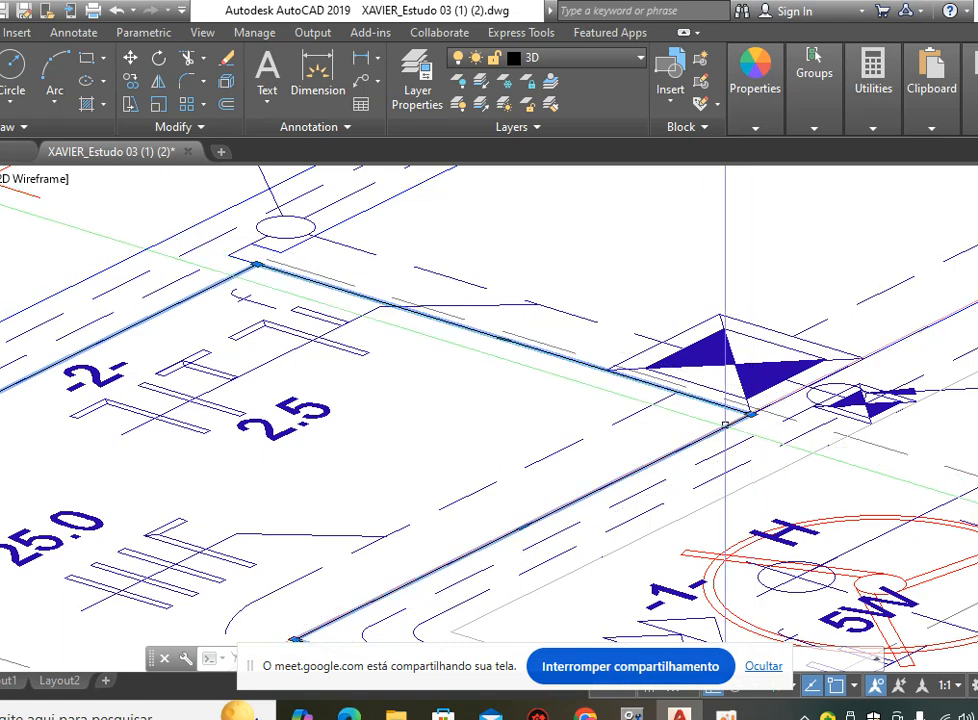
{"action": "middle_click_drag", "start_coordinate": [353, 334], "coordinate": [779, 467]}
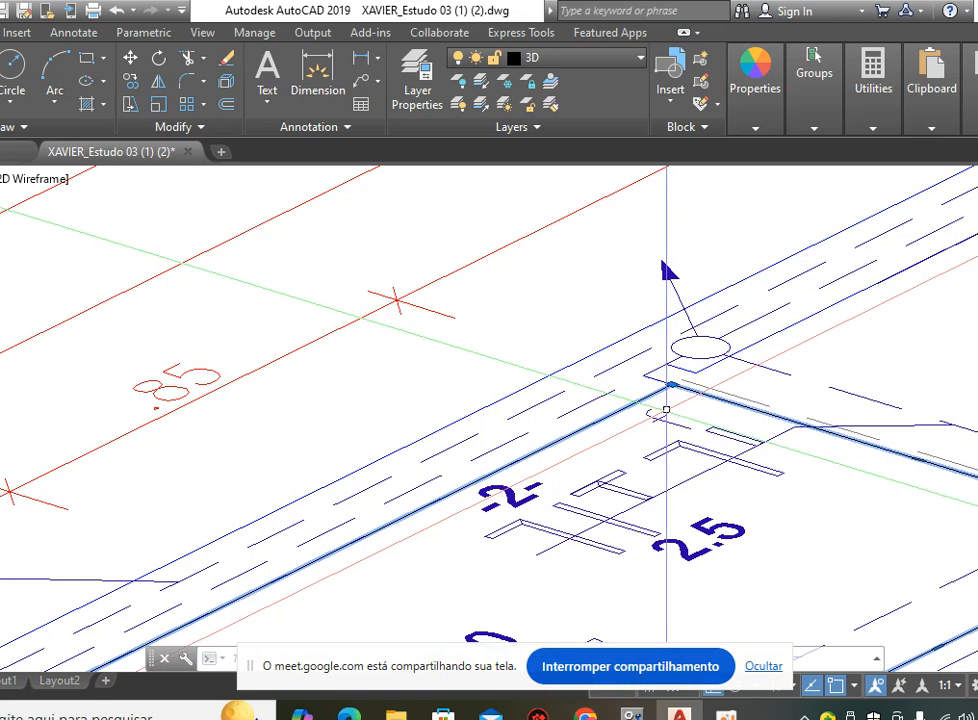
{"action": "scroll", "coordinate": [665, 400], "scroll_direction": "up", "scroll_amount": 2}
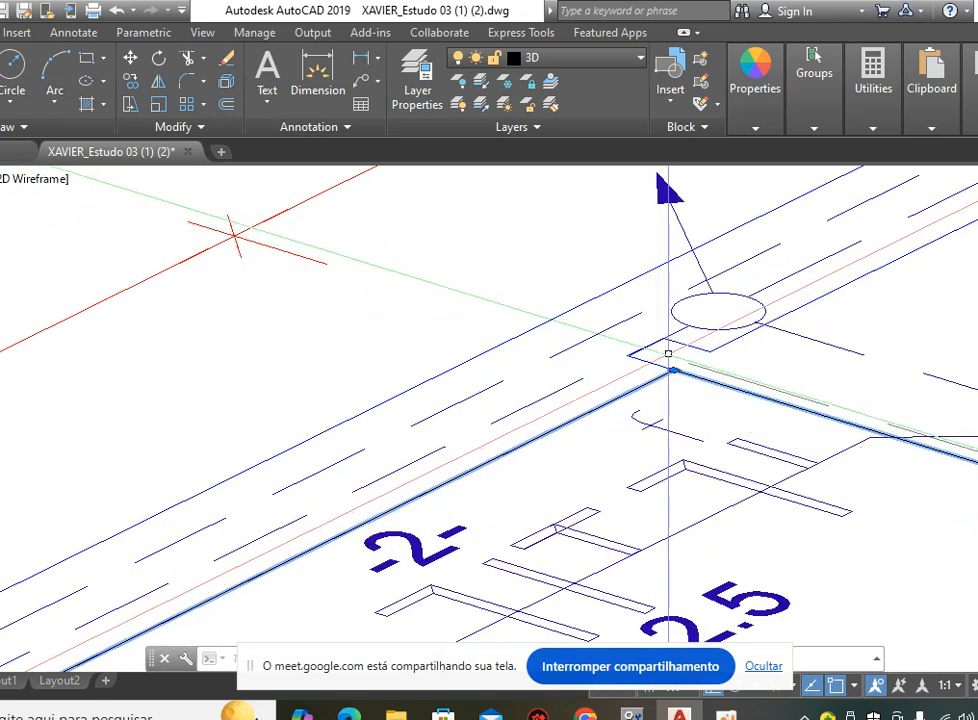
Check the selected garage outline against the plan from the recess corner along the jogged side wall to its front corner.
{"action": "mouse_move", "coordinate": [674, 371]}
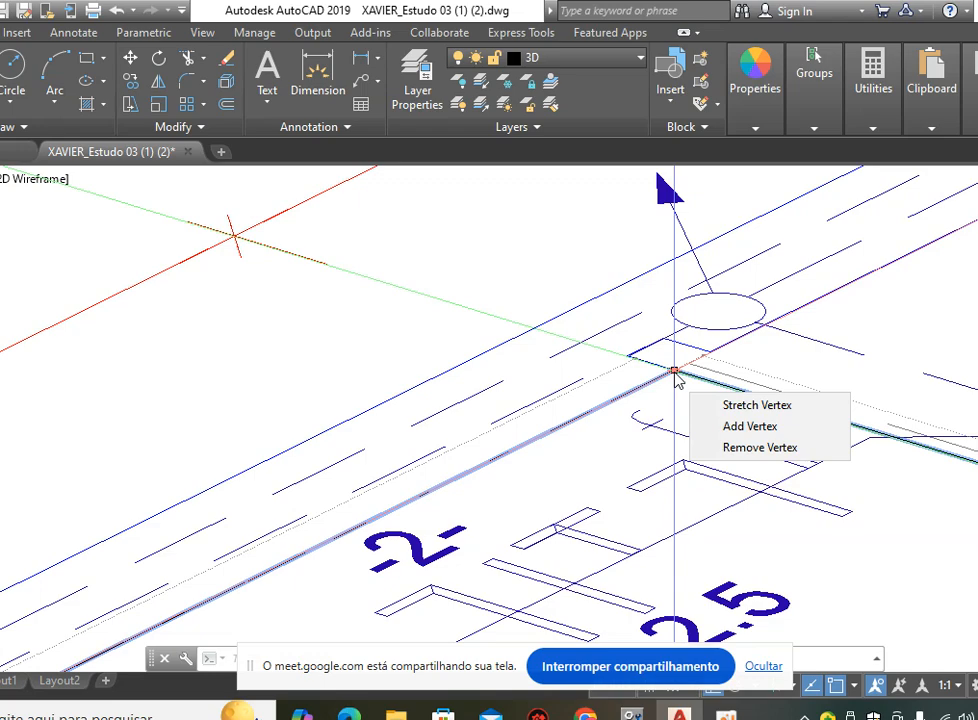
{"action": "scroll", "coordinate": [766, 264], "scroll_direction": "down", "scroll_amount": 5}
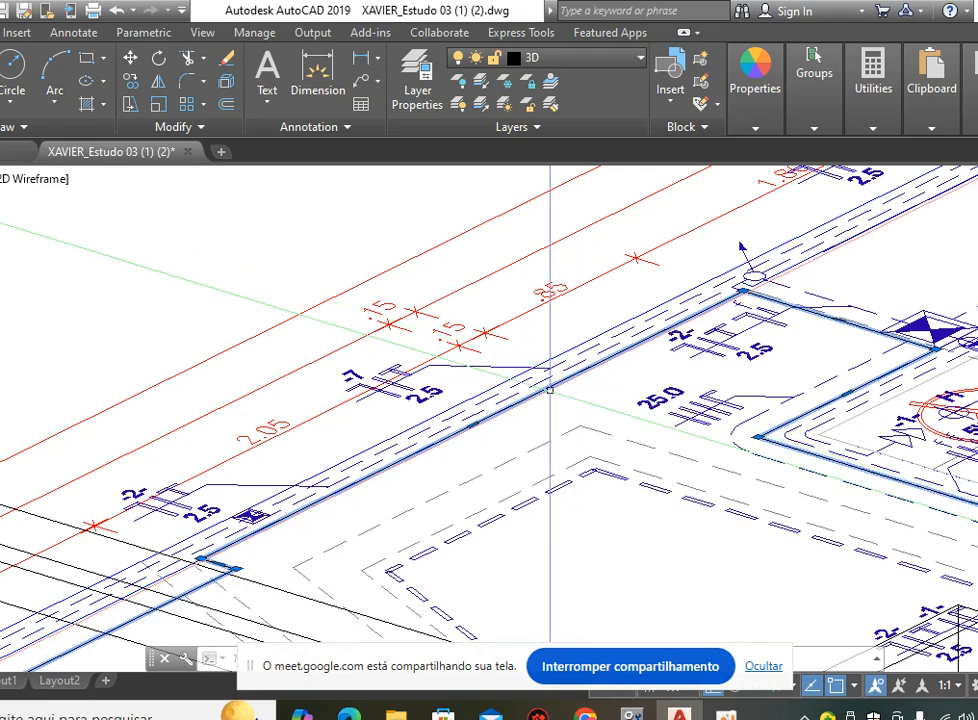
{"action": "middle_click_drag", "start_coordinate": [456, 427], "coordinate": [590, 322]}
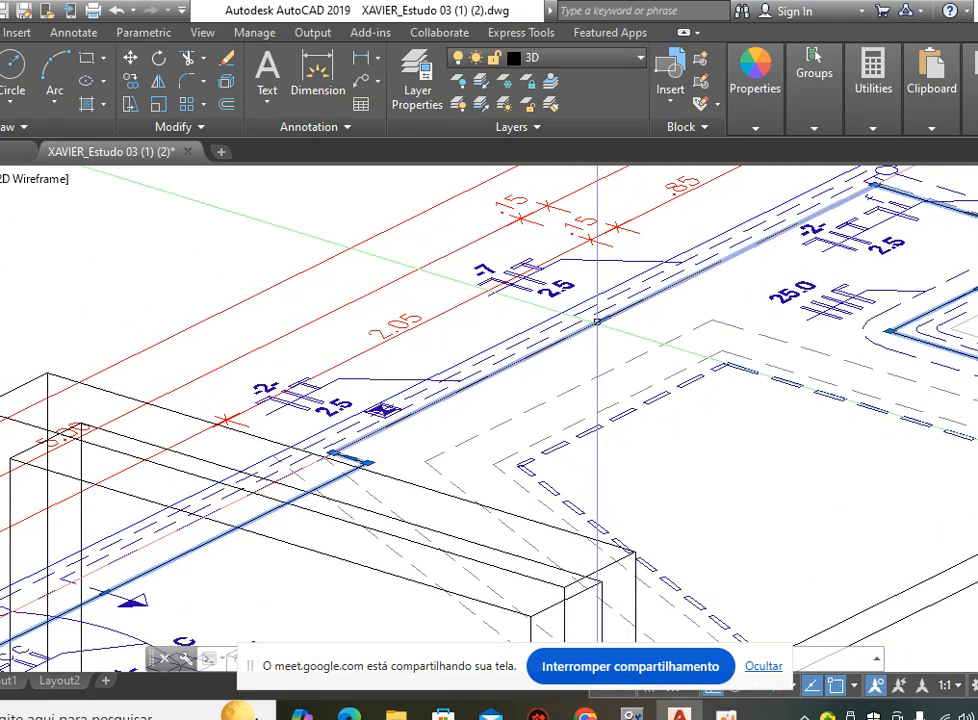
{"action": "scroll", "coordinate": [428, 404], "scroll_direction": "up", "scroll_amount": 7}
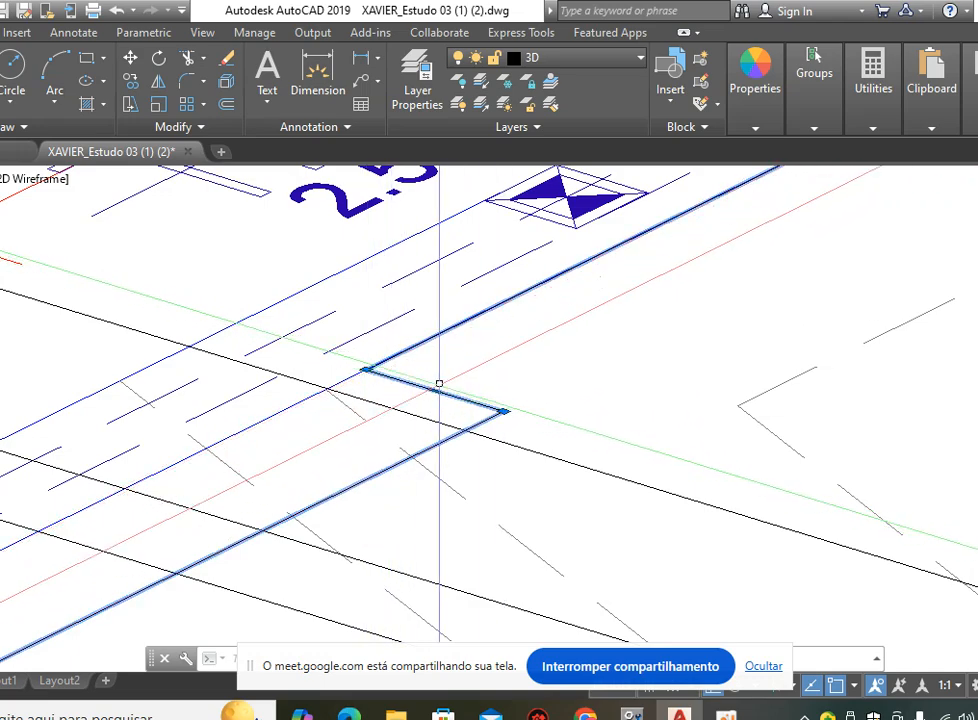
{"action": "scroll", "coordinate": [644, 349], "scroll_direction": "down", "scroll_amount": 5}
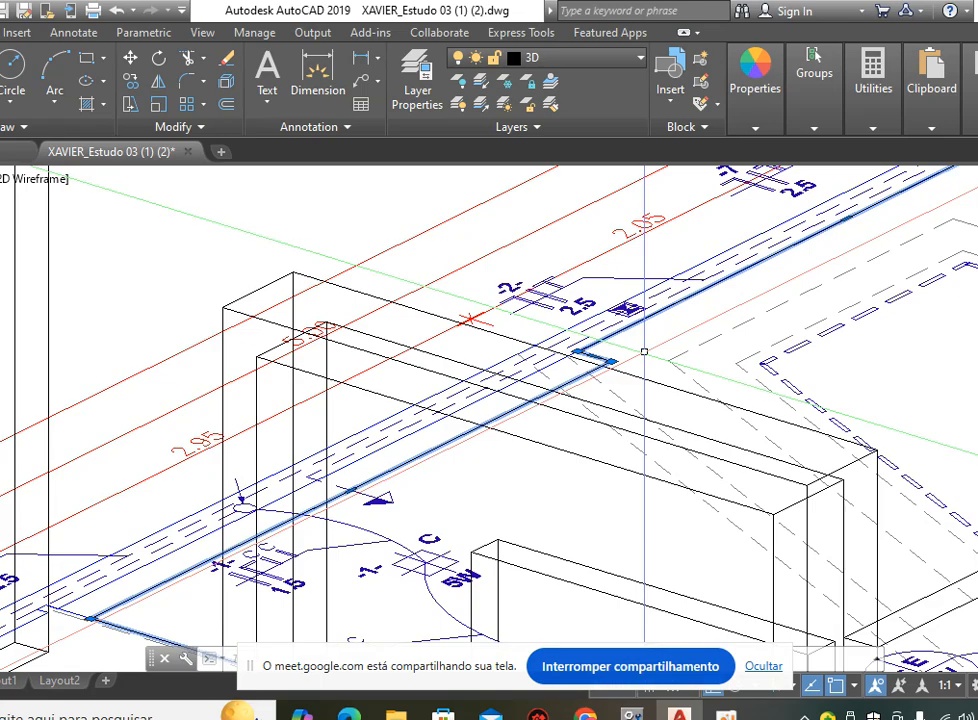
{"action": "middle_click_drag", "start_coordinate": [448, 452], "coordinate": [603, 330]}
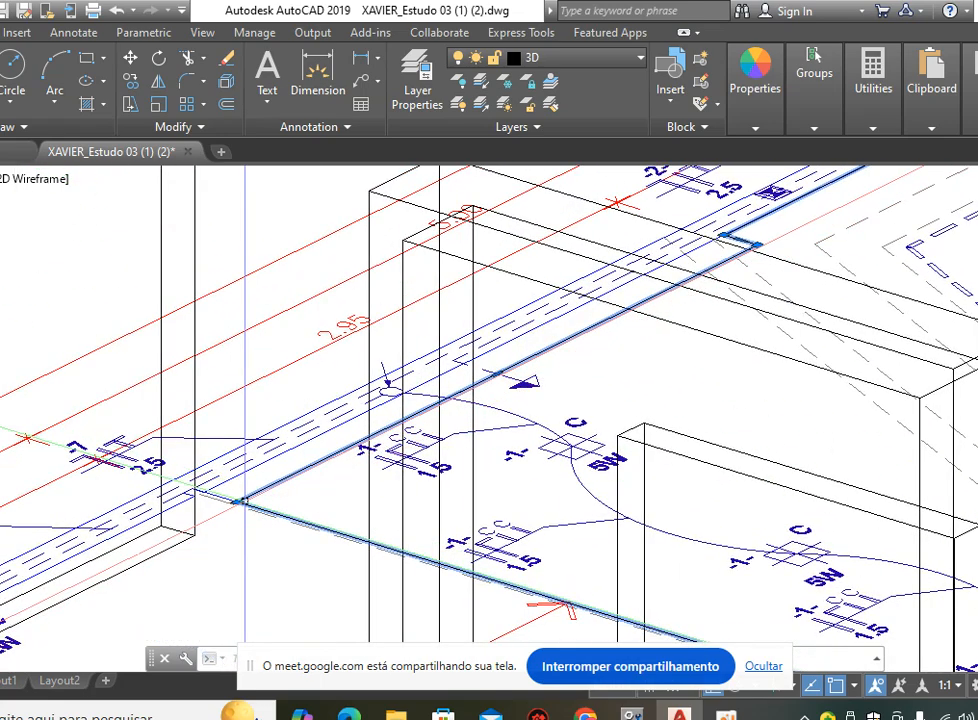
{"action": "scroll", "coordinate": [236, 502], "scroll_direction": "up", "scroll_amount": 5}
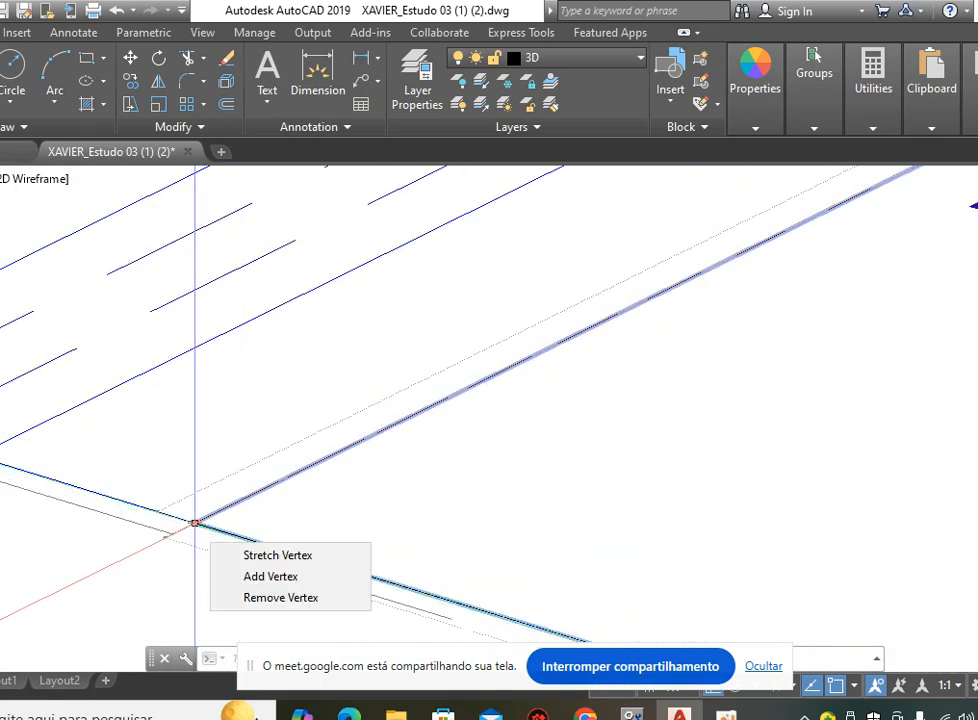
Review the garage outline's overall shape once more and clear the selection.
{"action": "scroll", "coordinate": [195, 521], "scroll_direction": "down", "scroll_amount": 5}
{"action": "middle_click_drag", "start_coordinate": [615, 415], "coordinate": [452, 443]}
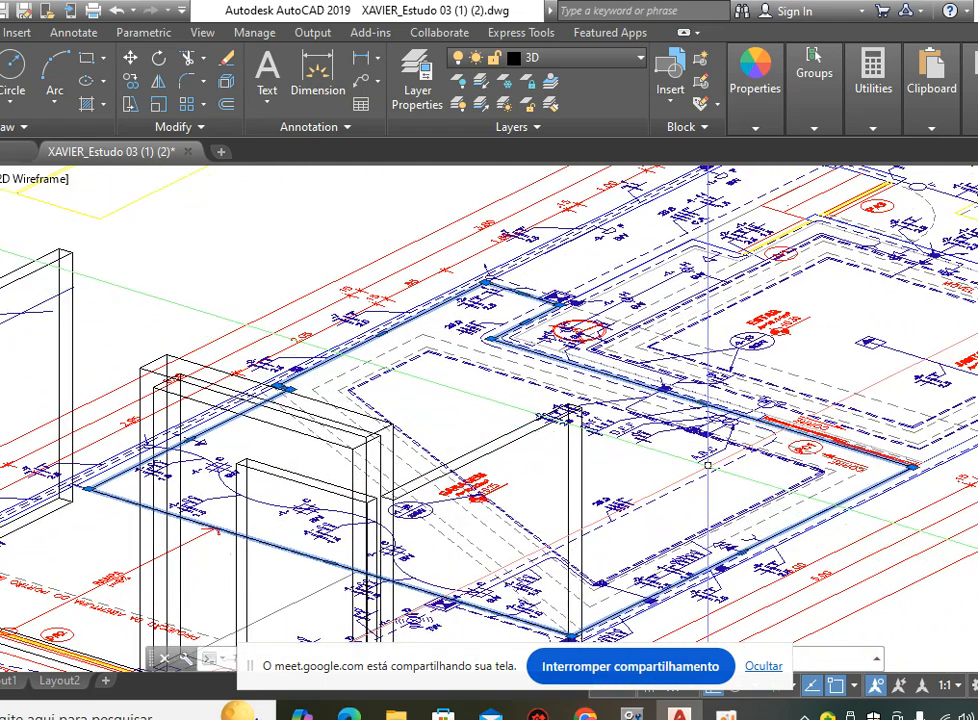
{"action": "scroll", "coordinate": [885, 560], "scroll_direction": "down", "scroll_amount": 3}
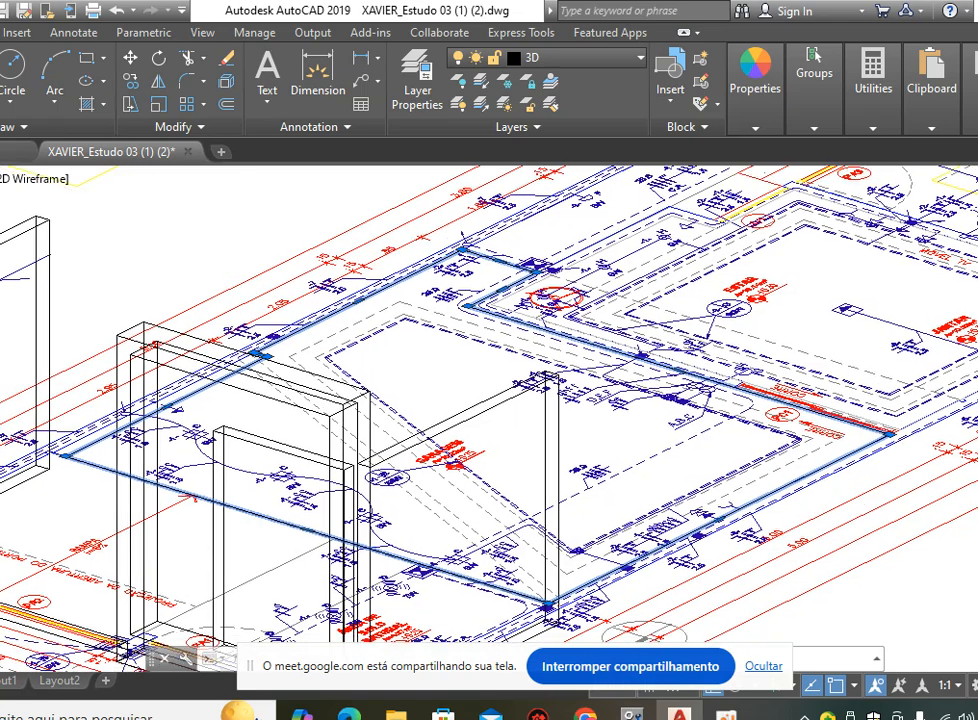
{"action": "scroll", "coordinate": [870, 550], "scroll_direction": "up", "scroll_amount": 2}
{"action": "middle_click_drag", "start_coordinate": [823, 515], "coordinate": [862, 532]}
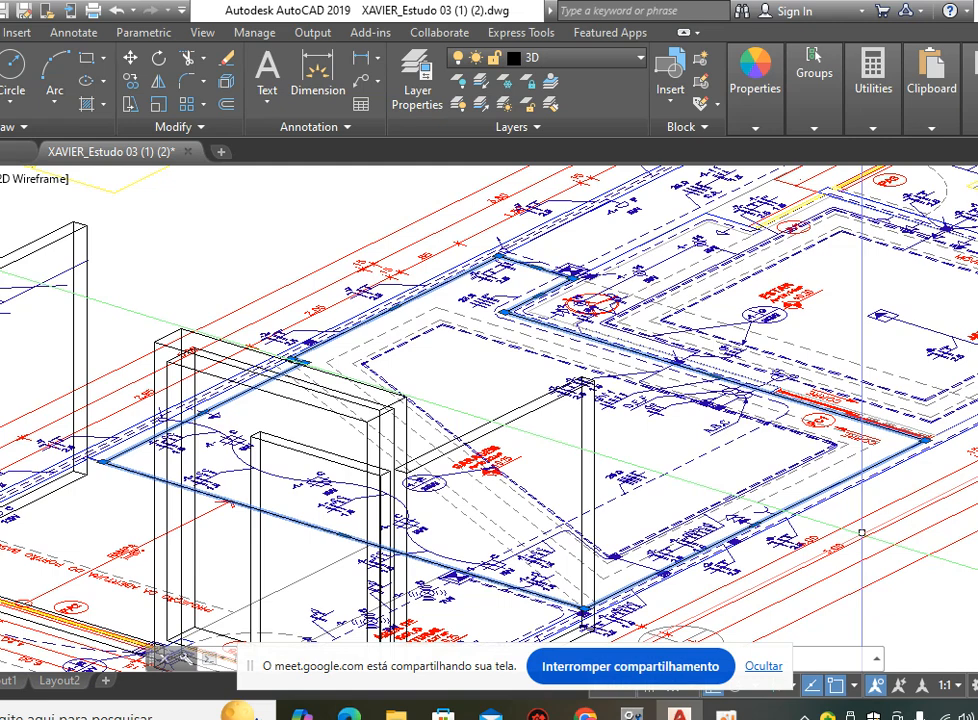
{"action": "key", "text": "Escape"}
{"action": "key", "text": "Escape"}
{"action": "key", "text": "Escape"}
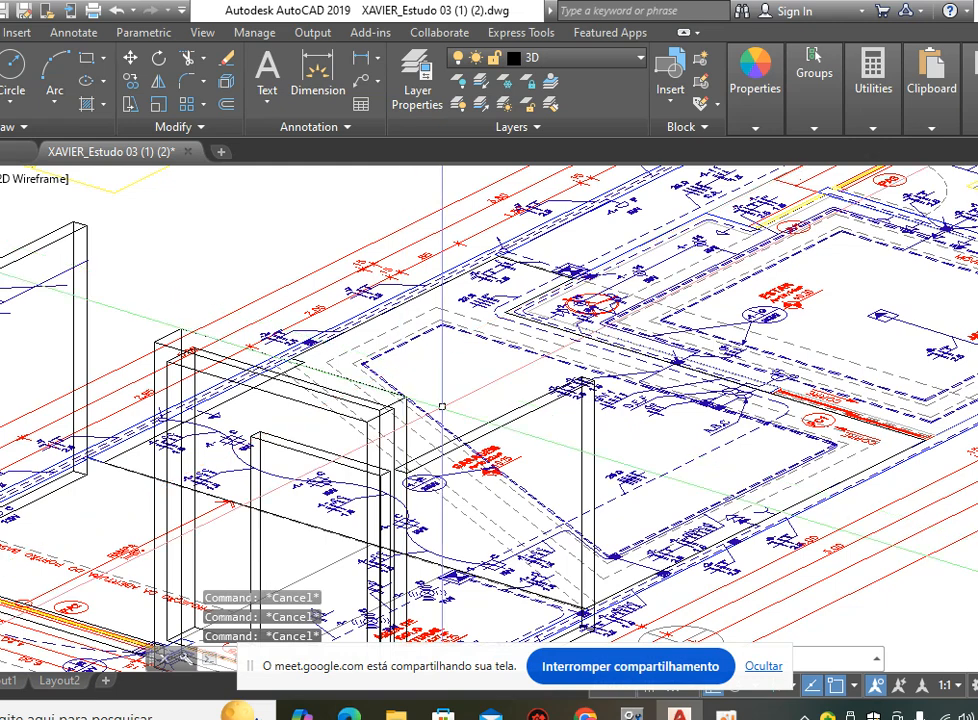
Extrude the closed garage floor outline into a solid 0.4 high.
{"action": "type", "text": "EXT"}
{"action": "key", "text": "Return"}
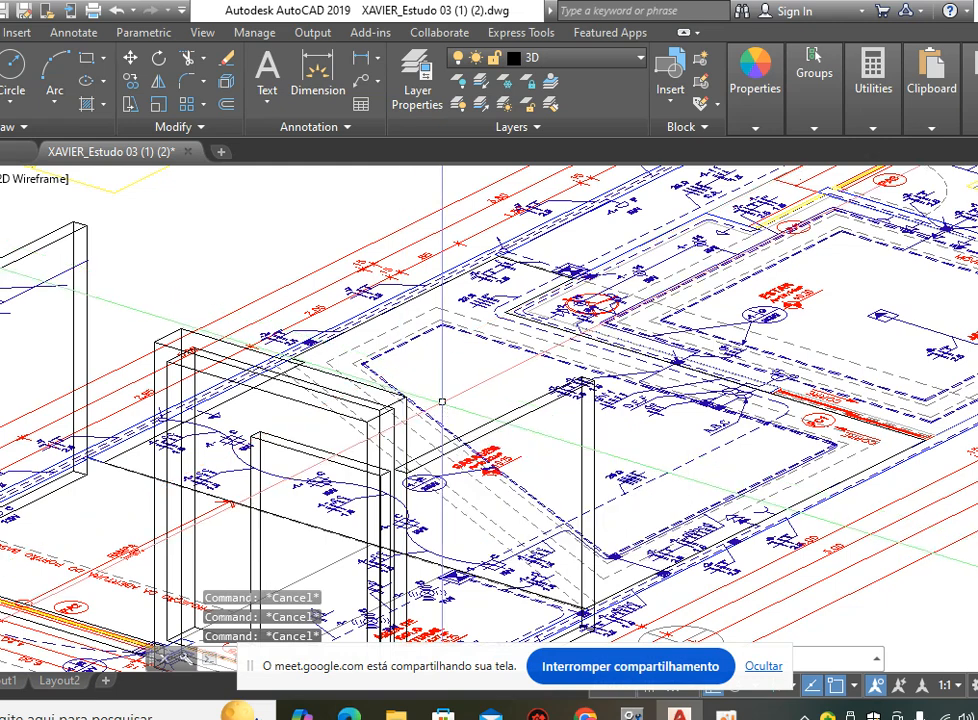
{"action": "left_click", "coordinate": [401, 297]}
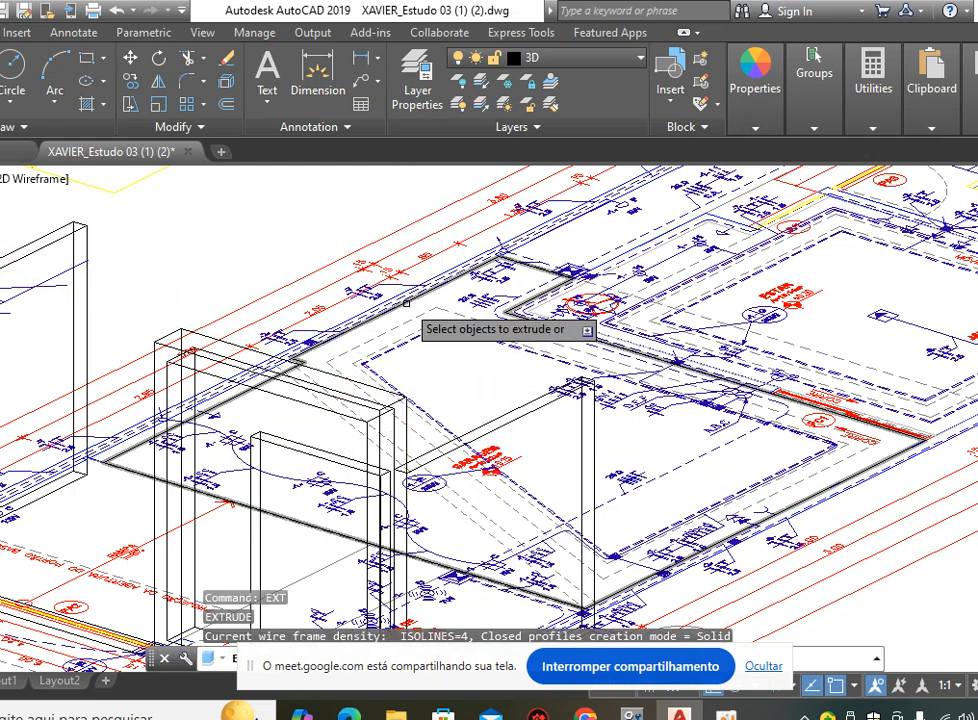
{"action": "scroll", "coordinate": [410, 300], "scroll_direction": "down", "scroll_amount": 3}
{"action": "key", "text": "Return"}
{"action": "scroll", "coordinate": [440, 250], "scroll_direction": "up", "scroll_amount": 3}
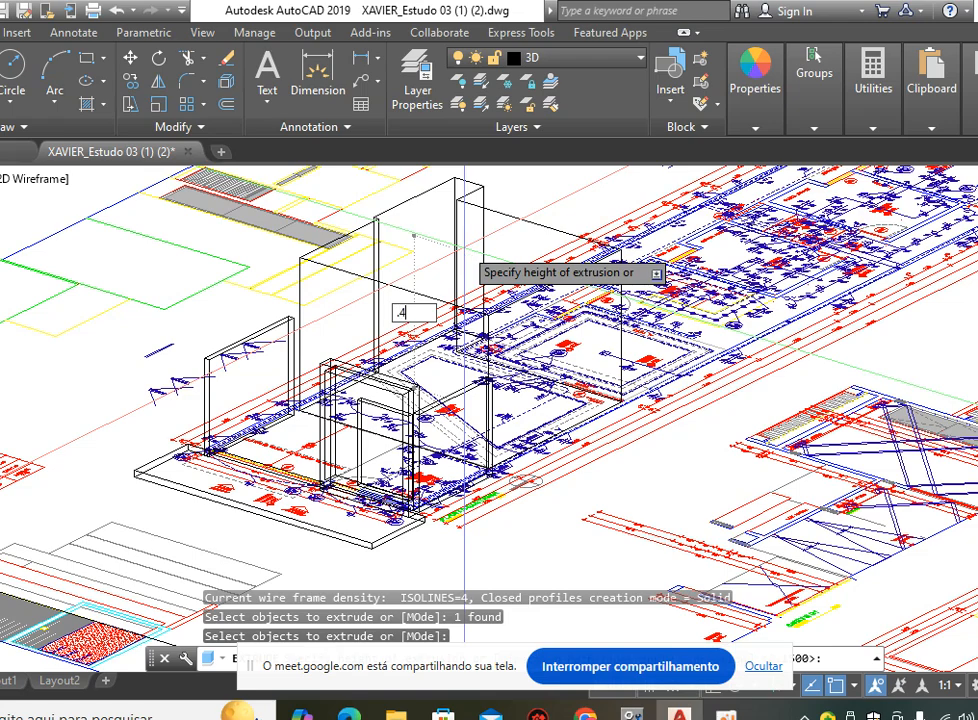
{"action": "key", "text": "Return"}
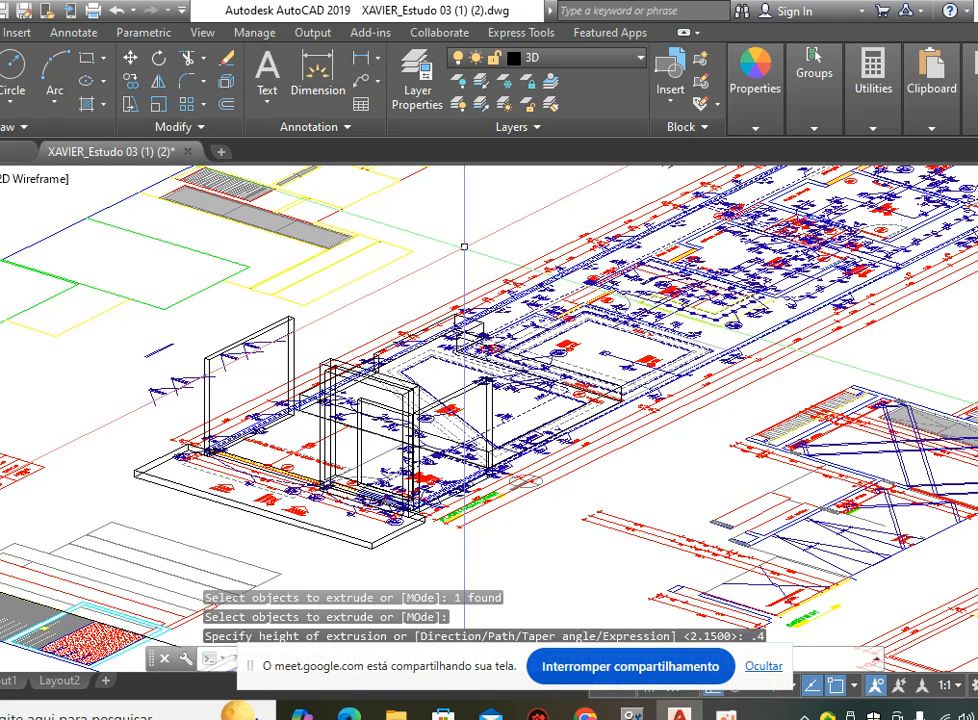
Move the garage floor solid straight down by 0.15.
{"action": "scroll", "coordinate": [304, 433], "scroll_direction": "up", "scroll_amount": 5}
{"action": "middle_click_drag", "start_coordinate": [304, 433], "coordinate": [352, 441]}
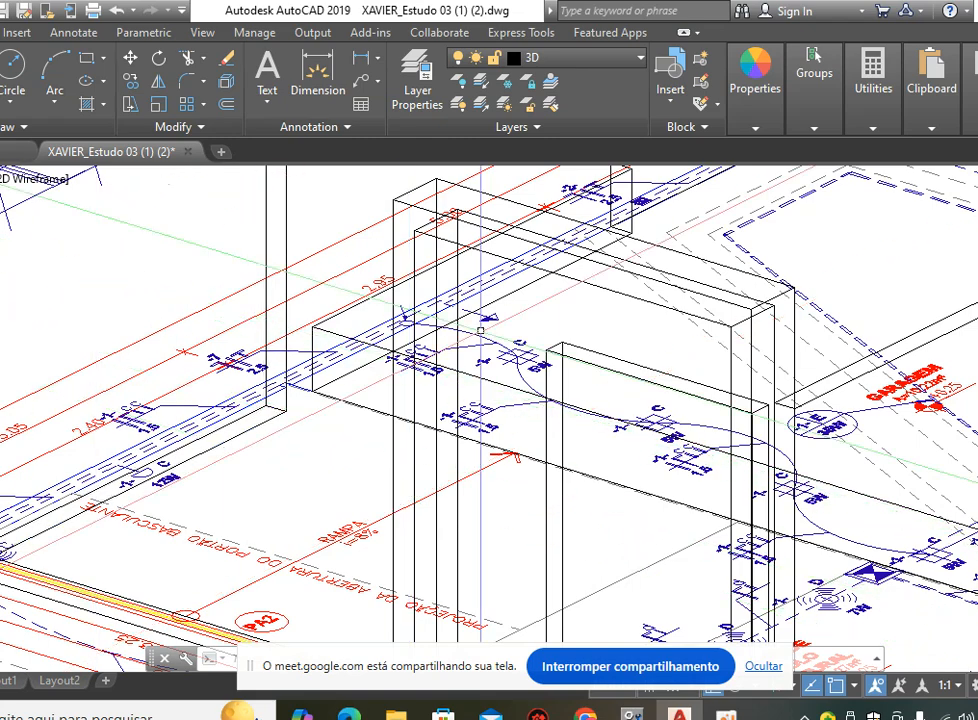
{"action": "scroll", "coordinate": [251, 305], "scroll_direction": "down", "scroll_amount": 2}
{"action": "middle_click_drag", "start_coordinate": [452, 364], "coordinate": [340, 308]}
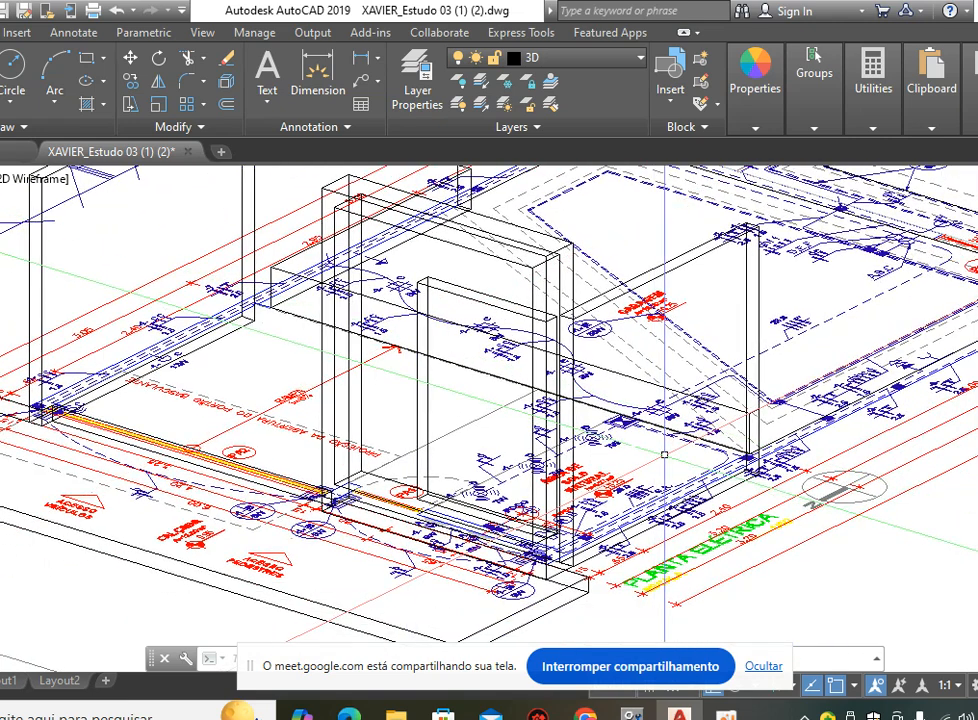
{"action": "type", "text": "m"}
{"action": "key", "text": "Return"}
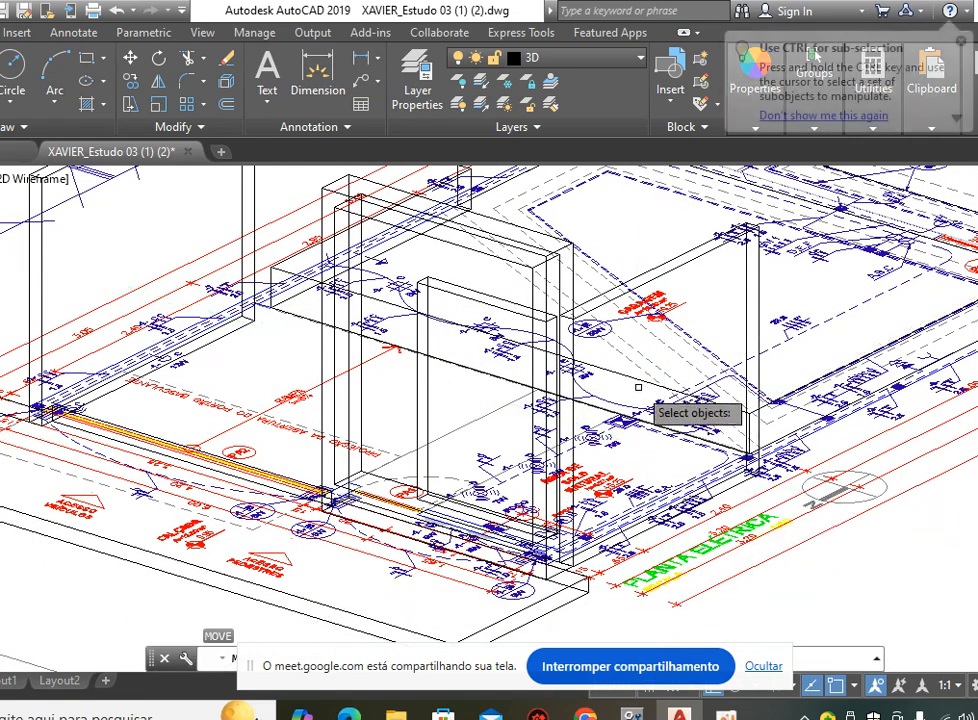
{"action": "left_click", "coordinate": [632, 376]}
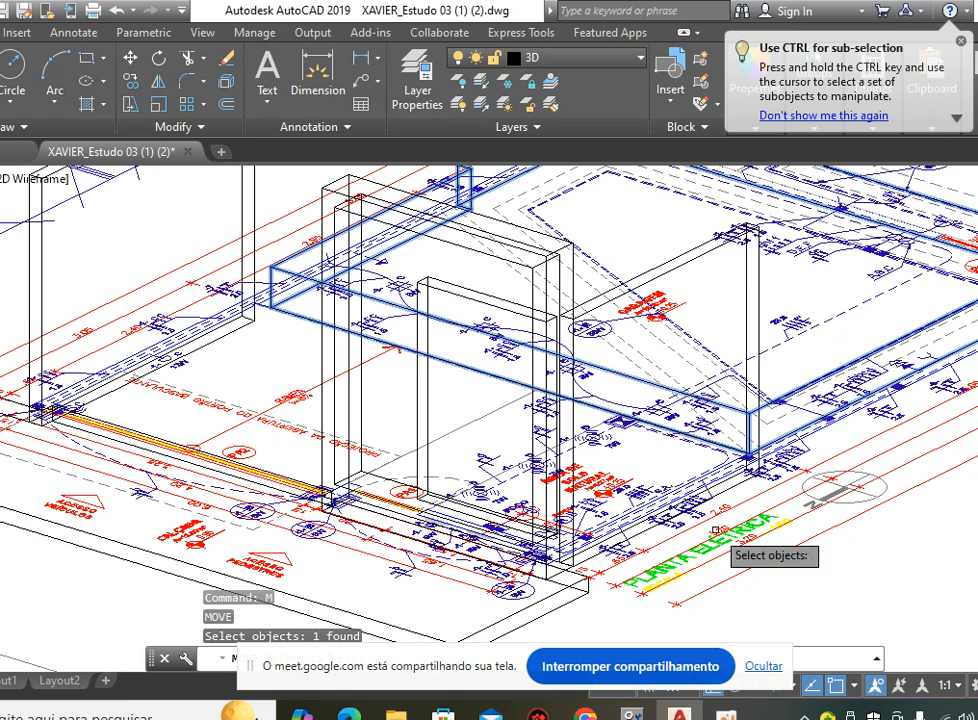
{"action": "key", "text": "Return"}
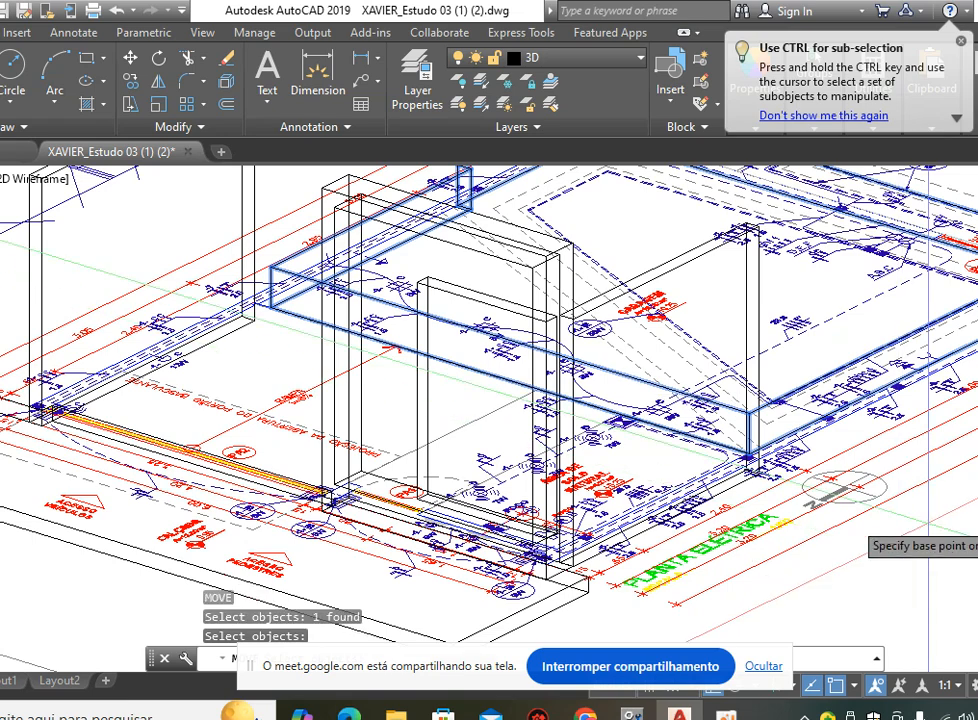
{"action": "left_click", "coordinate": [931, 512]}
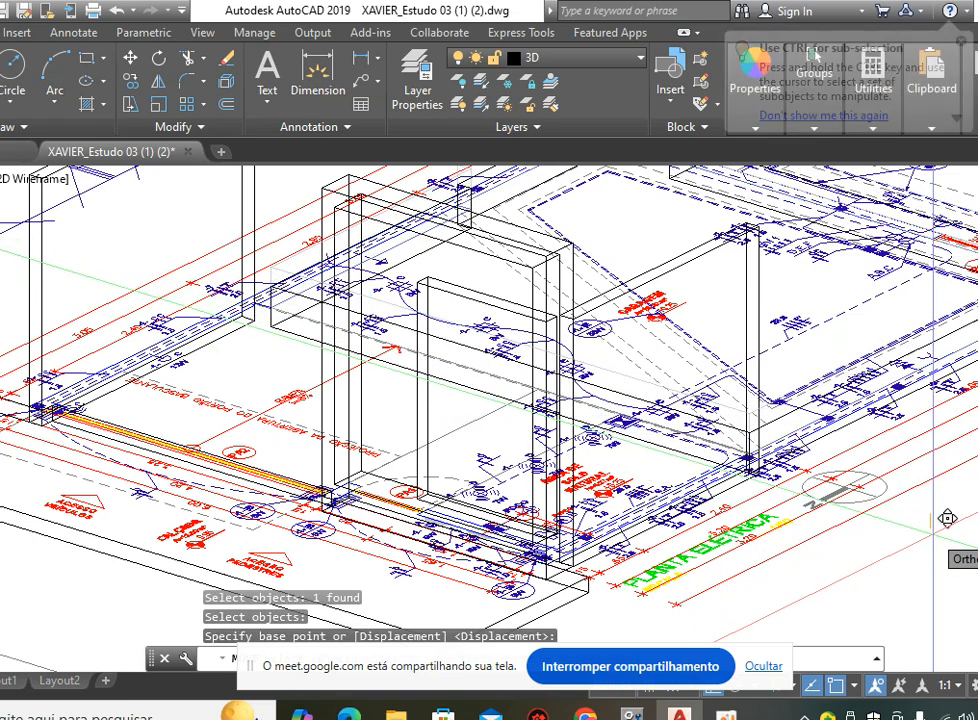
{"action": "type", "text": ".15"}
{"action": "key", "text": "Return"}
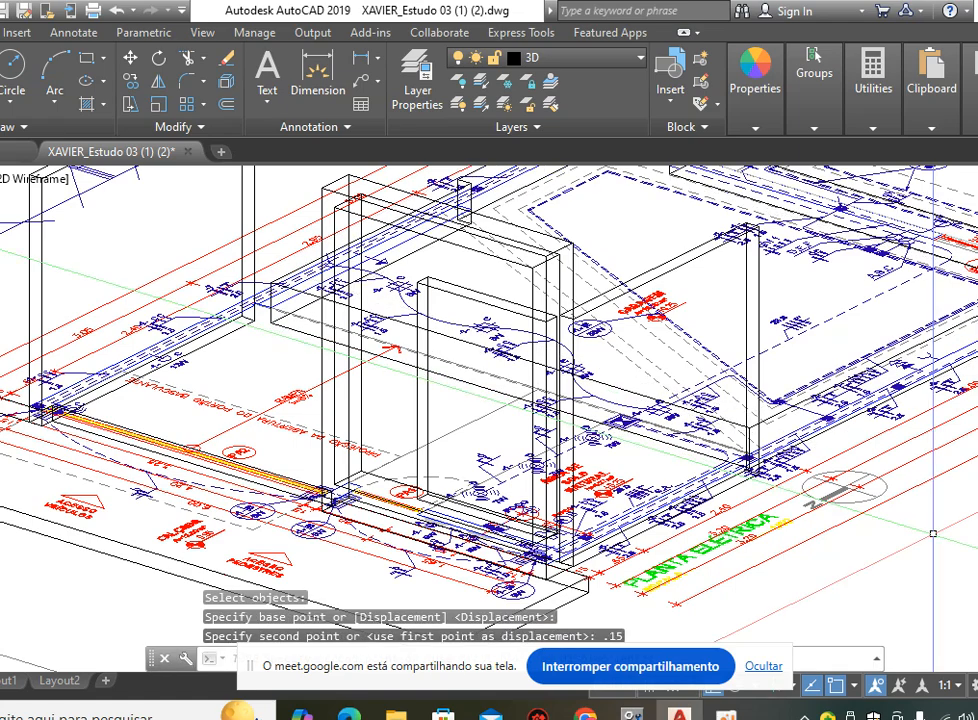
Freeze the Cotas layer to hide the plan's dimensions.
{"action": "scroll", "coordinate": [273, 342], "scroll_direction": "down", "scroll_amount": 3}
{"action": "middle_click_drag", "start_coordinate": [273, 342], "coordinate": [314, 391]}
{"action": "scroll", "coordinate": [314, 391], "scroll_direction": "up", "scroll_amount": 3}
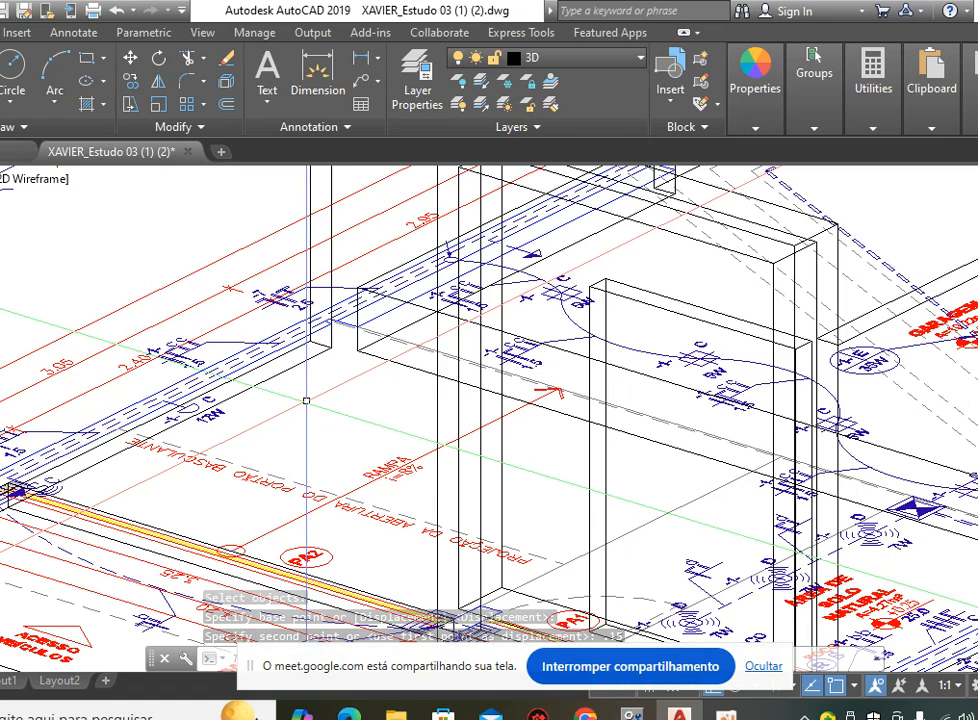
{"action": "middle_click_drag", "start_coordinate": [384, 415], "coordinate": [415, 415]}
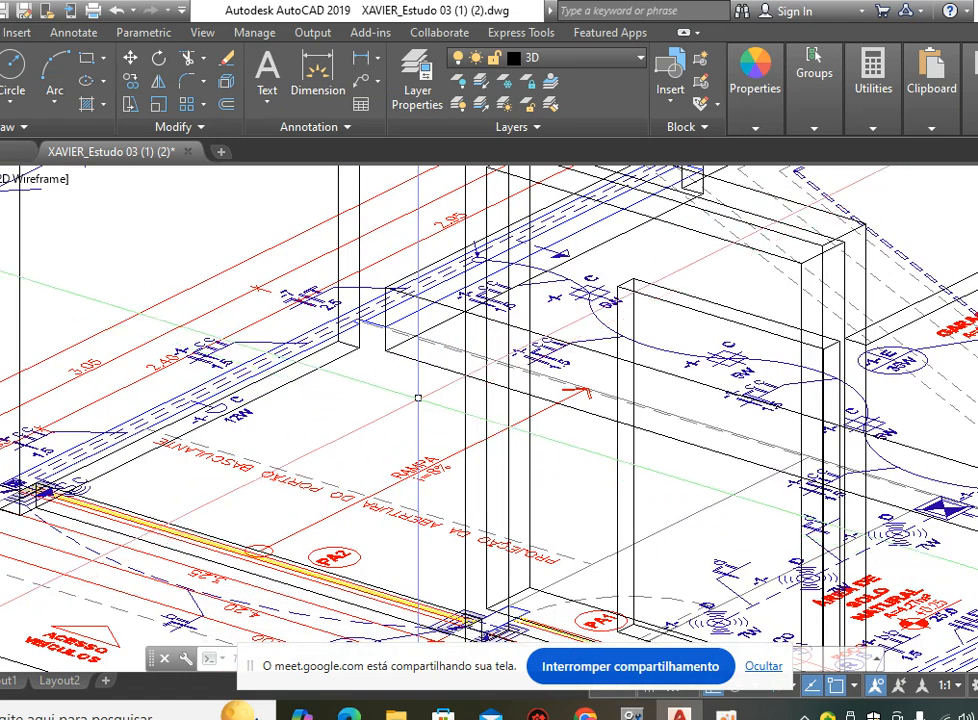
{"action": "left_click", "coordinate": [576, 60]}
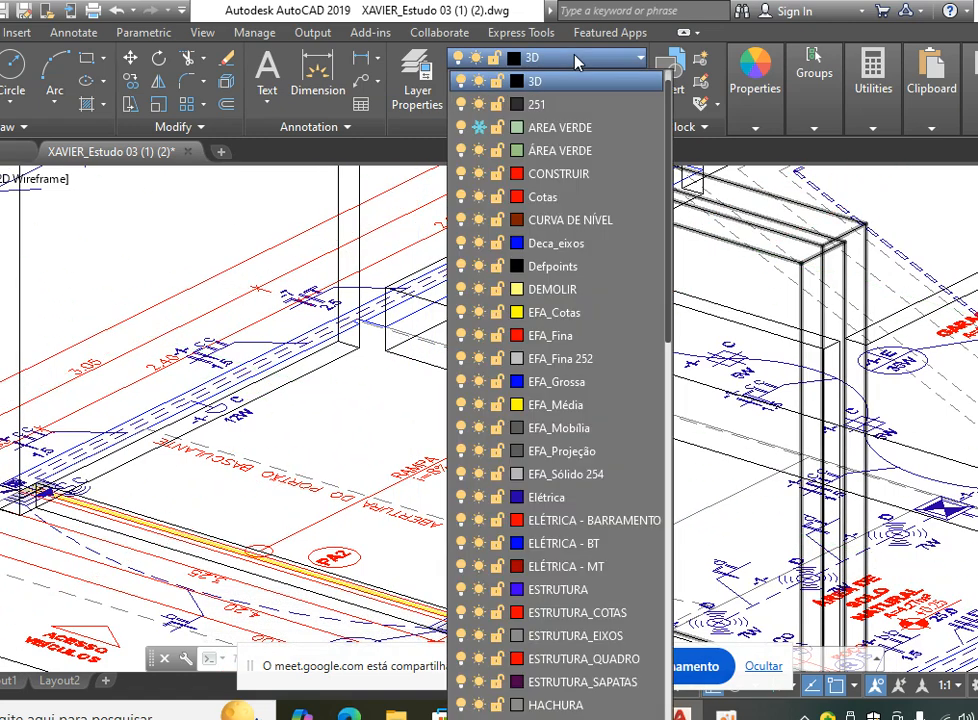
{"action": "left_click", "coordinate": [479, 197]}
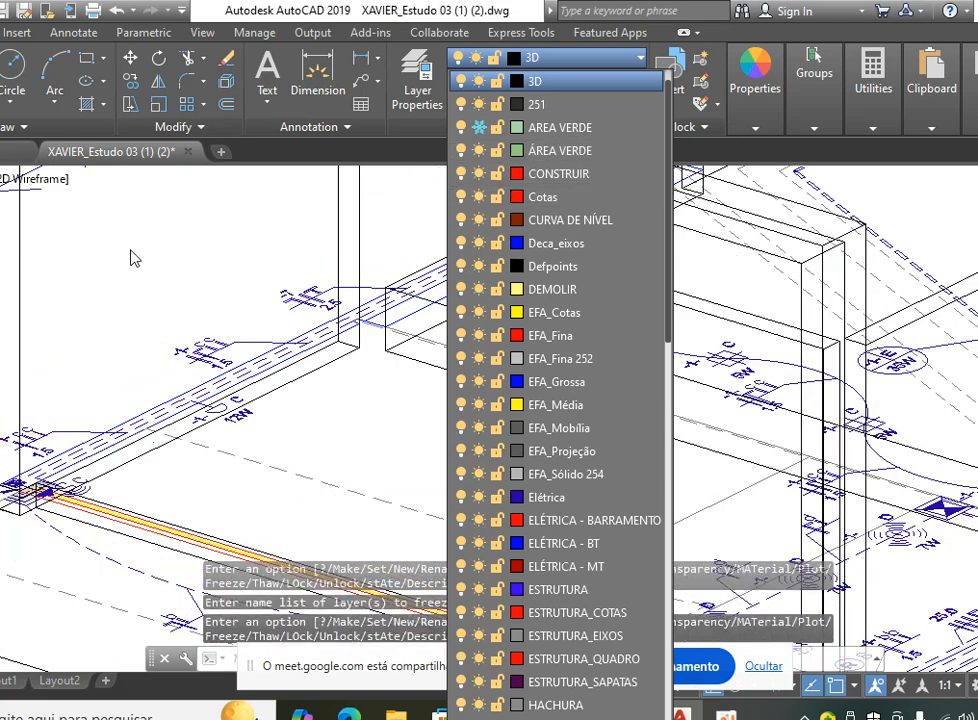
Freeze the Elétrica layer to hide the electrical symbols and wiring around the garage.
{"action": "scroll", "coordinate": [638, 327], "scroll_direction": "down", "scroll_amount": 5}
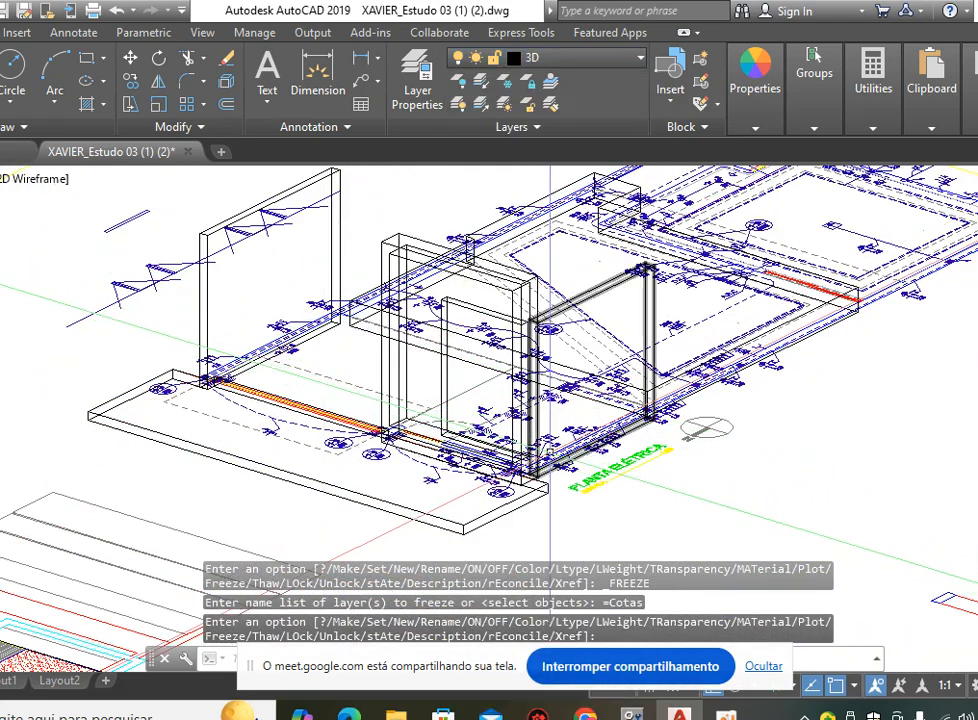
{"action": "middle_click_drag", "start_coordinate": [638, 327], "coordinate": [596, 386]}
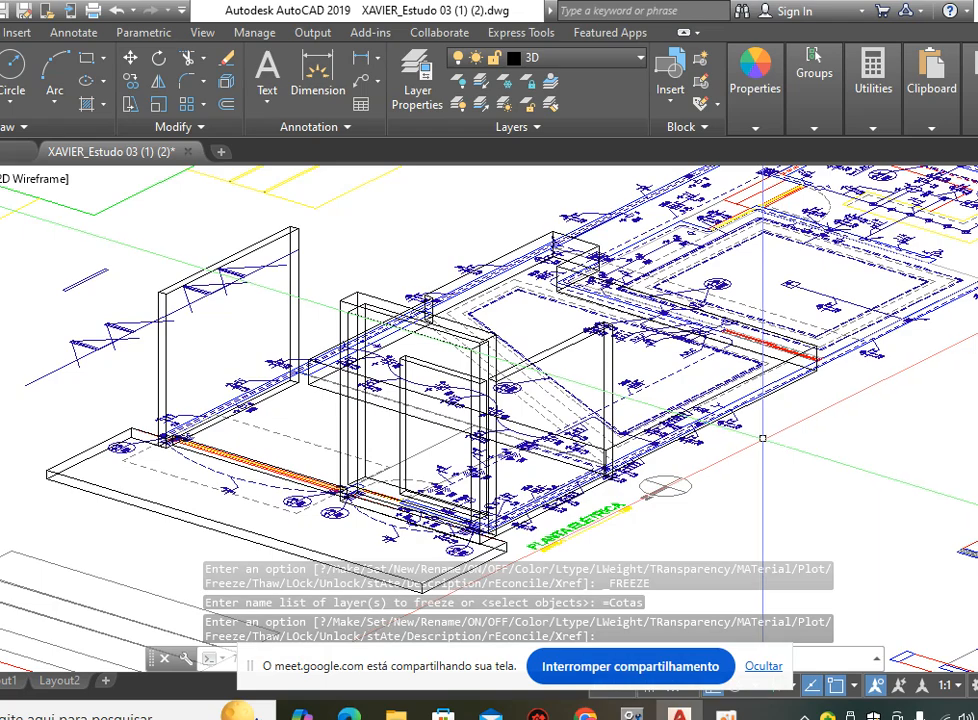
{"action": "scroll", "coordinate": [724, 350], "scroll_direction": "up", "scroll_amount": 6}
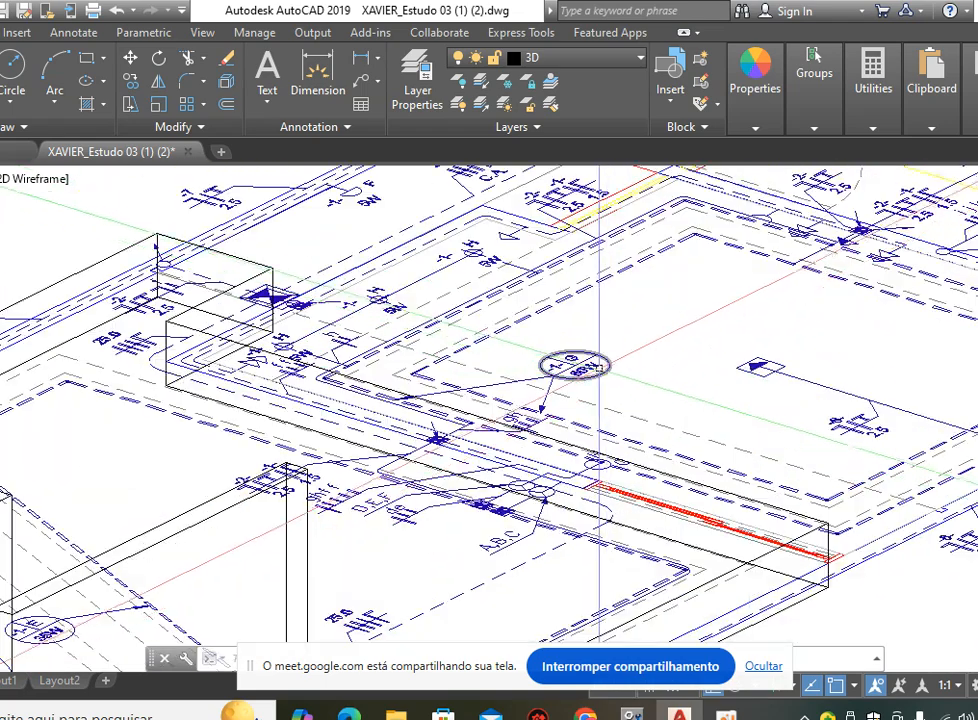
{"action": "left_click", "coordinate": [589, 62]}
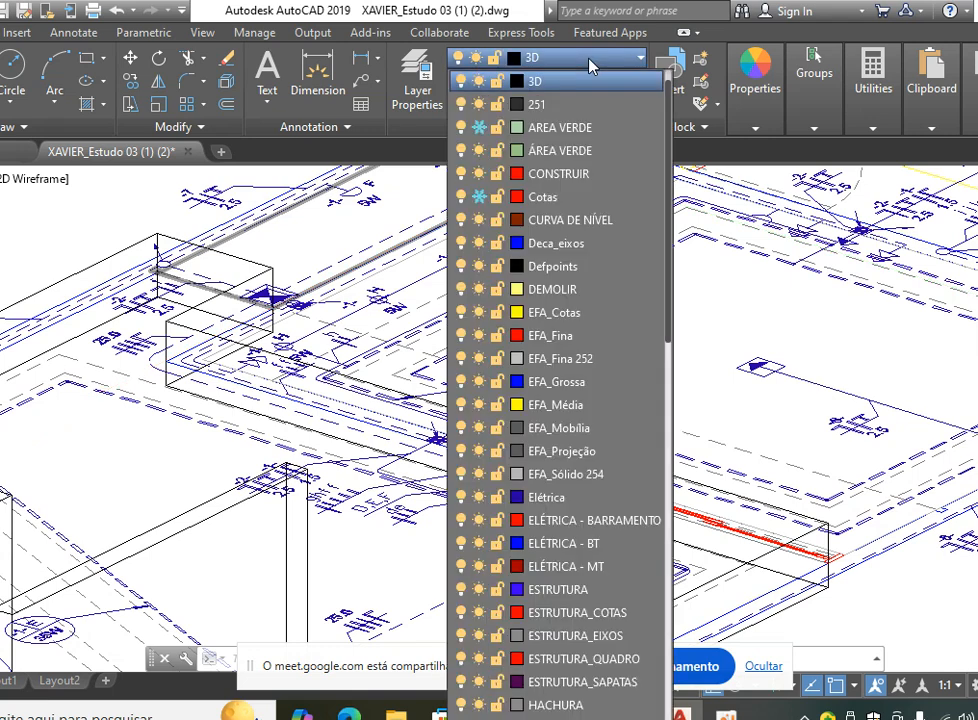
{"action": "left_click", "coordinate": [479, 497]}
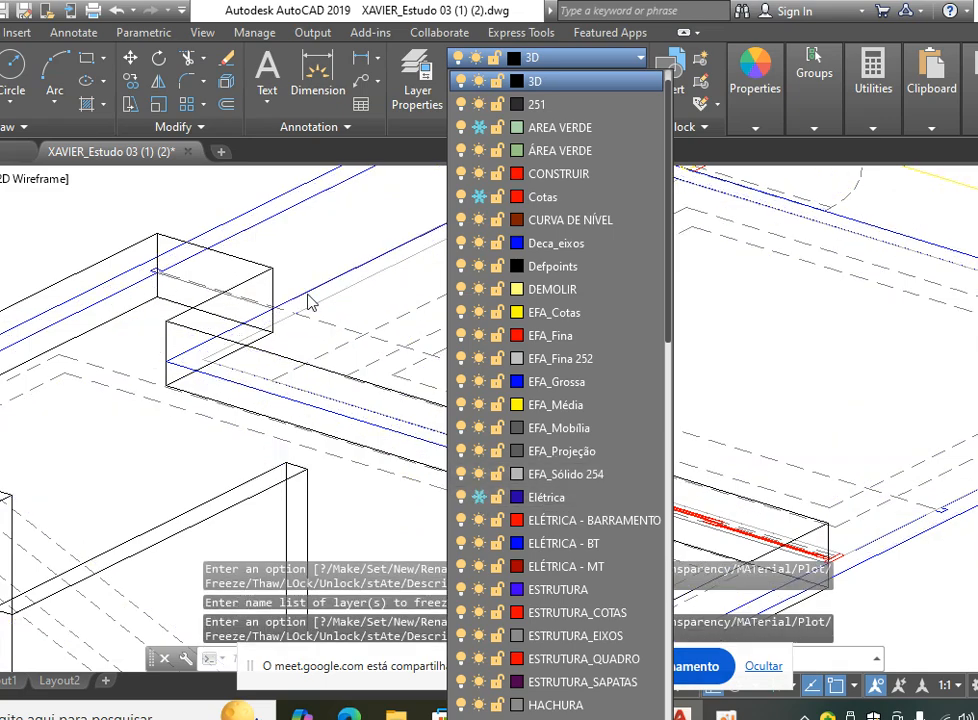
{"action": "left_click", "coordinate": [369, 241]}
{"action": "scroll", "coordinate": [562, 328], "scroll_direction": "down", "scroll_amount": 4}
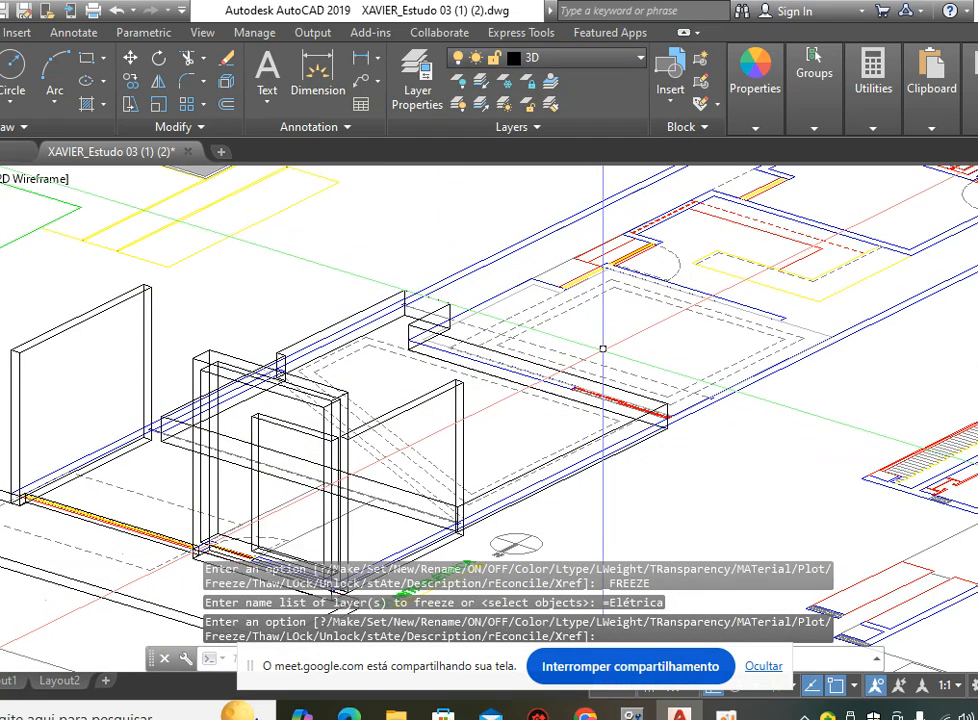
Inspect the garage floor's front edge and the adjoining wall ends in plan view.
{"action": "scroll", "coordinate": [603, 347], "scroll_direction": "down", "scroll_amount": 4}
{"action": "scroll", "coordinate": [582, 386], "scroll_direction": "up", "scroll_amount": 5}
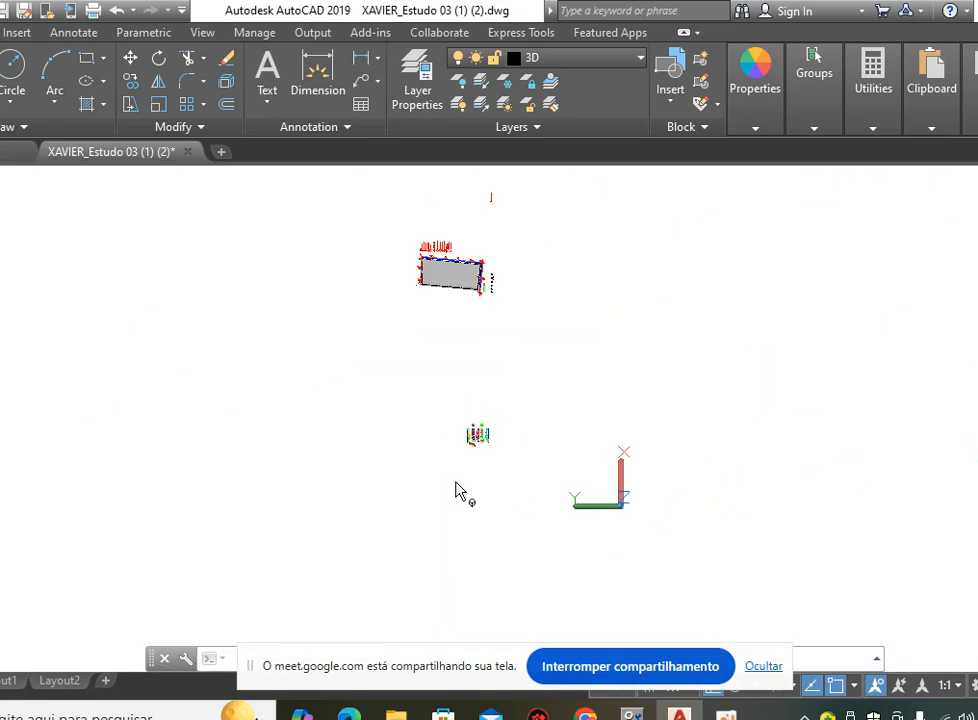
{"action": "scroll", "coordinate": [476, 450], "scroll_direction": "up", "scroll_amount": 7}
{"action": "scroll", "coordinate": [476, 395], "scroll_direction": "up", "scroll_amount": 10}
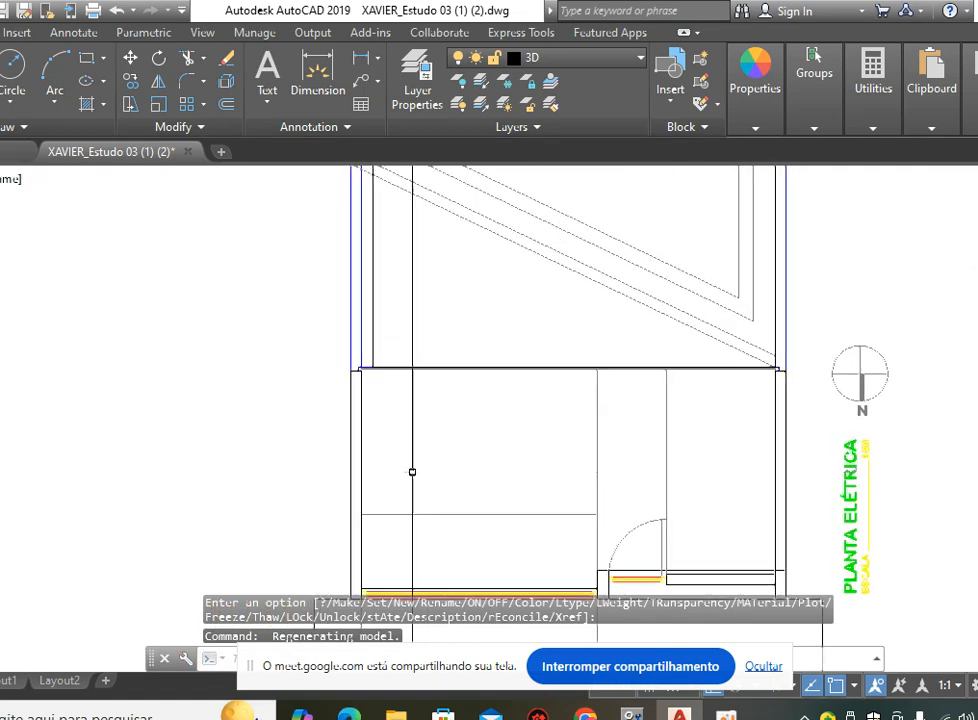
{"action": "scroll", "coordinate": [412, 471], "scroll_direction": "up", "scroll_amount": 8}
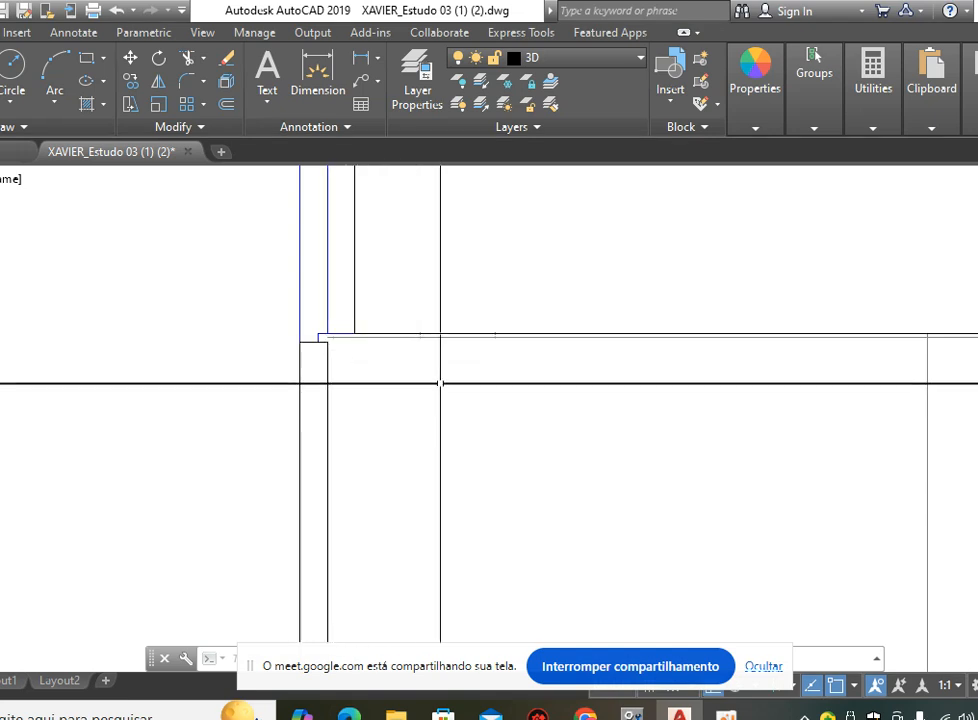
{"action": "scroll", "coordinate": [470, 410], "scroll_direction": "down", "scroll_amount": 15}
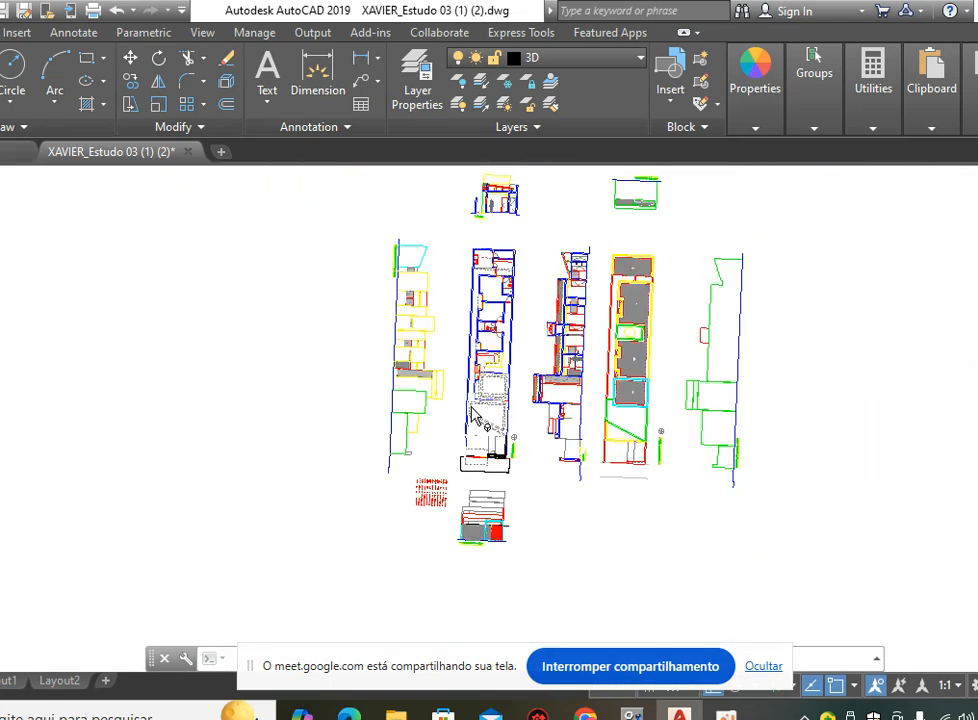
Select the garage floor solid and check its two front corners against the adjoining wall and frame solids in 3D.
{"action": "middle_click_drag", "start_coordinate": [436, 450], "coordinate": [472, 400], "text": "shift"}
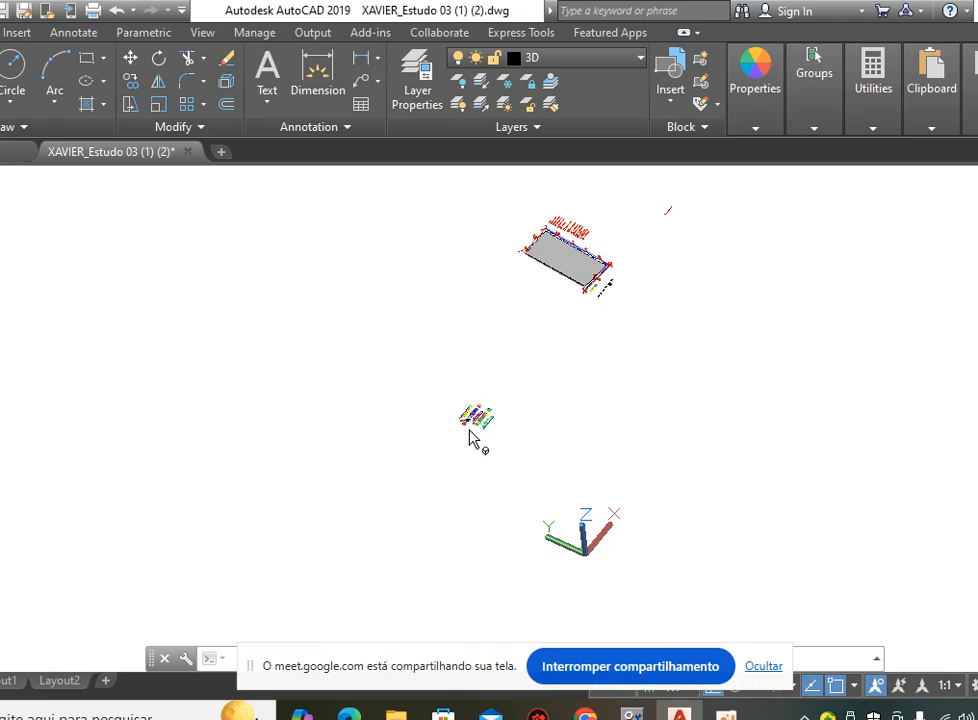
{"action": "scroll", "coordinate": [468, 402], "scroll_direction": "up", "scroll_amount": 12}
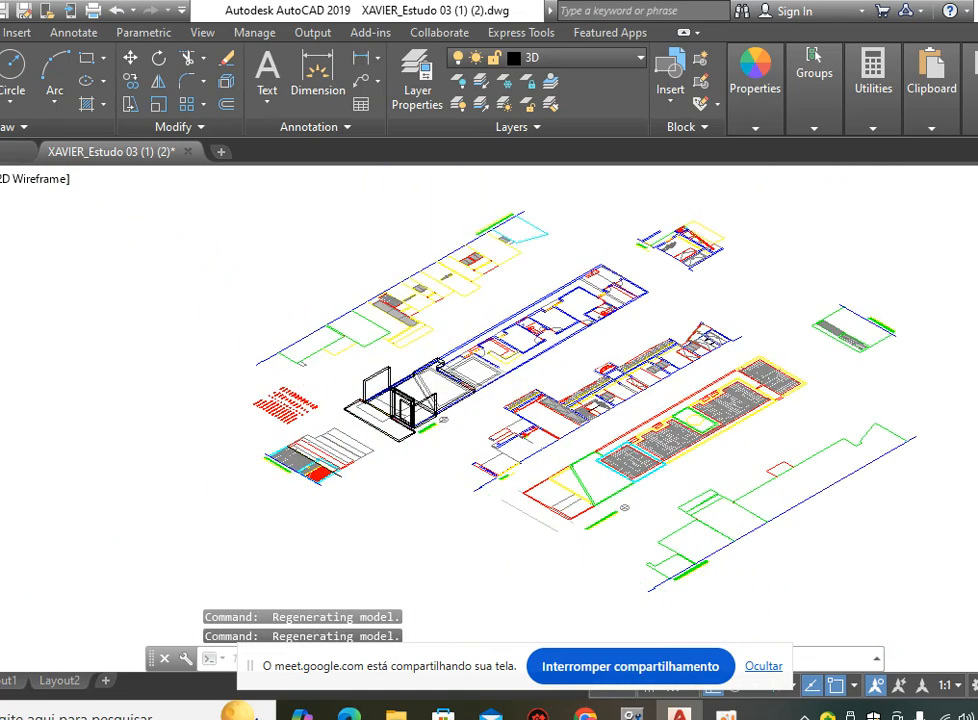
{"action": "scroll", "coordinate": [401, 378], "scroll_direction": "up", "scroll_amount": 6}
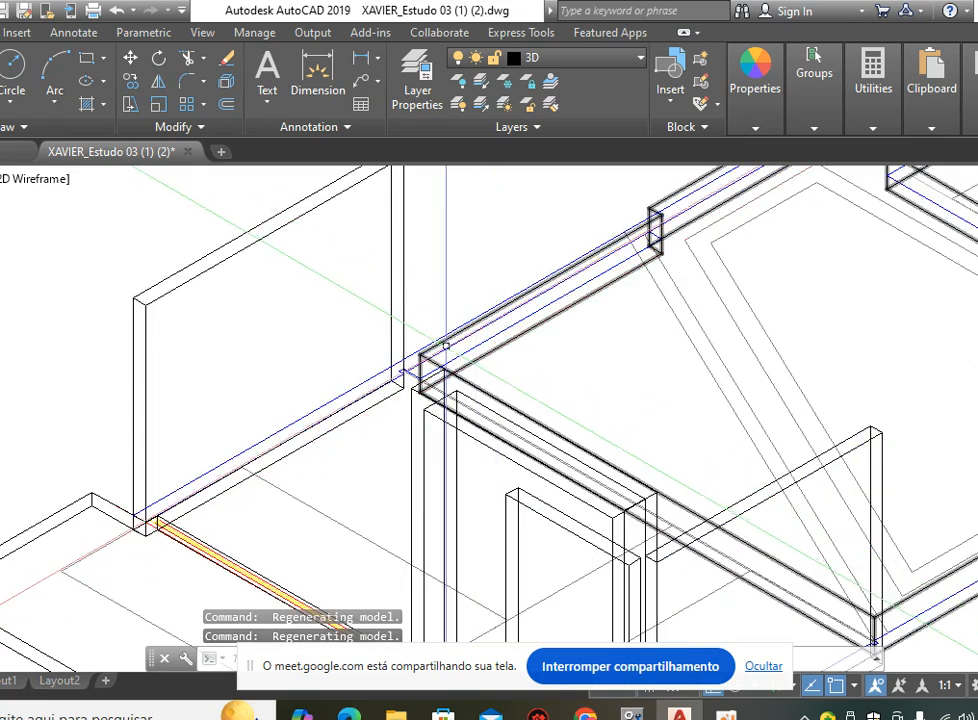
{"action": "left_click", "coordinate": [451, 336]}
{"action": "scroll", "coordinate": [413, 412], "scroll_direction": "up", "scroll_amount": 4}
{"action": "middle_click_drag", "start_coordinate": [425, 390], "coordinate": [465, 443]}
{"action": "scroll", "coordinate": [454, 413], "scroll_direction": "up", "scroll_amount": 4}
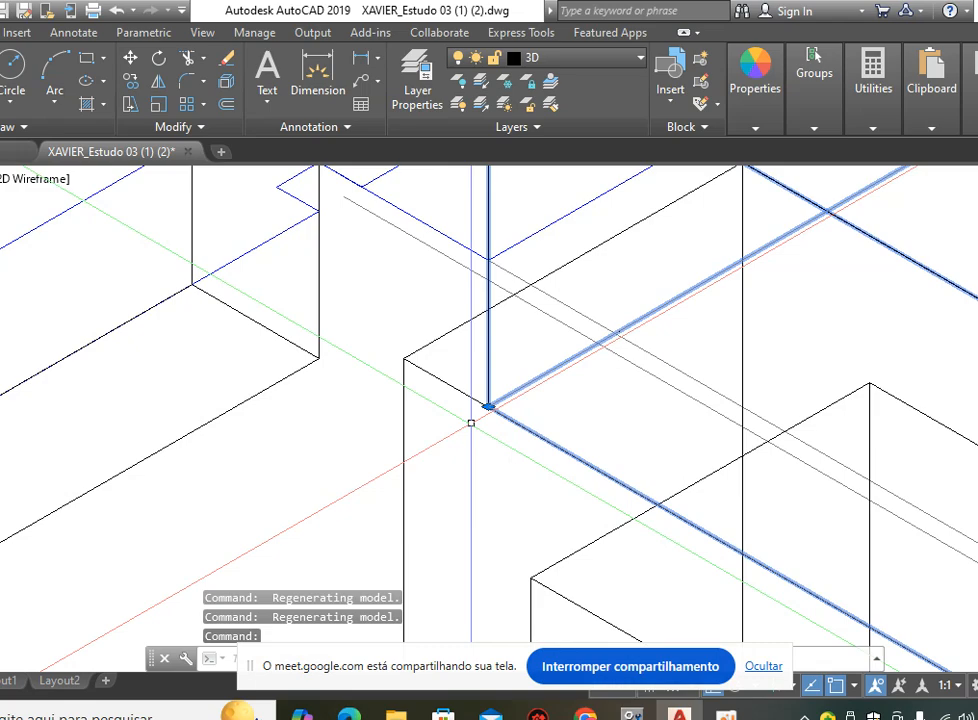
{"action": "scroll", "coordinate": [488, 406], "scroll_direction": "down", "scroll_amount": 6}
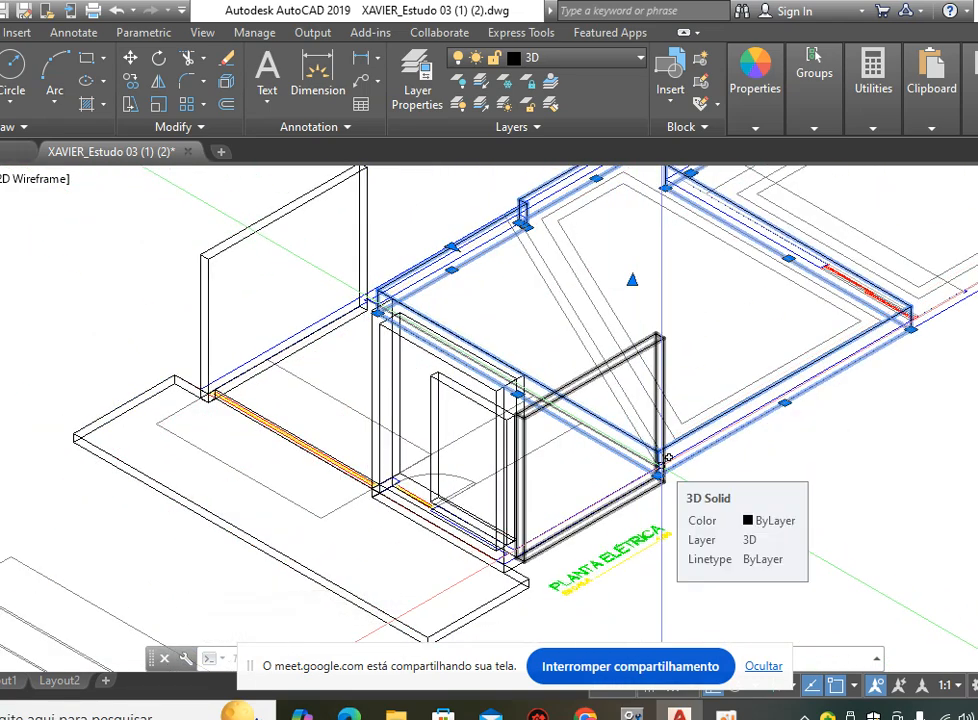
{"action": "scroll", "coordinate": [660, 465], "scroll_direction": "up", "scroll_amount": 5}
{"action": "scroll", "coordinate": [630, 476], "scroll_direction": "up", "scroll_amount": 4}
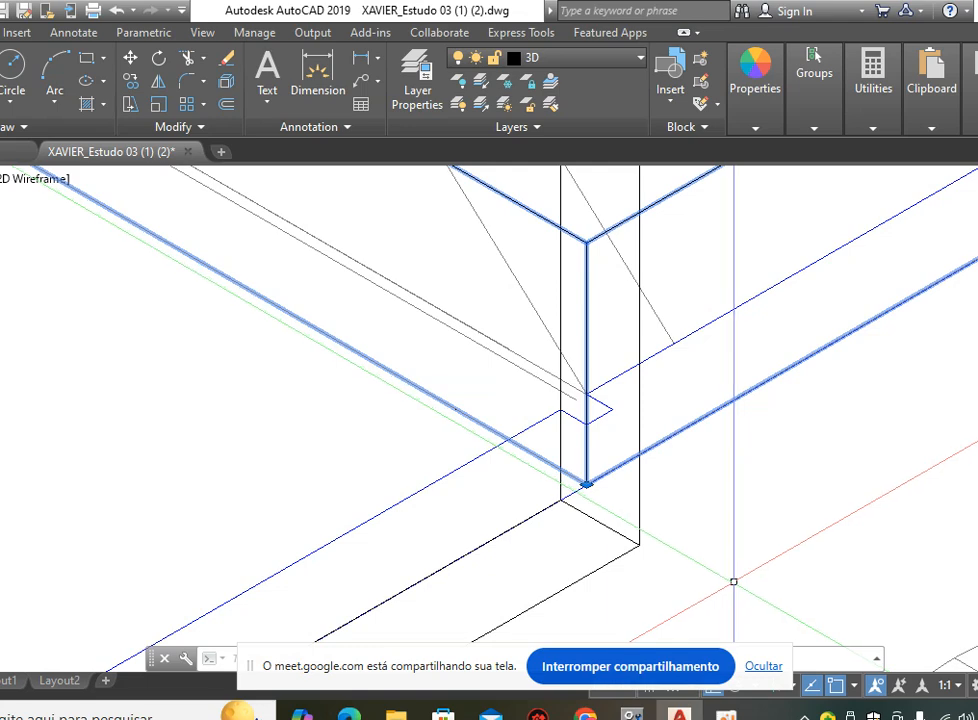
{"action": "key", "text": "Escape"}
{"action": "key", "text": "Escape"}
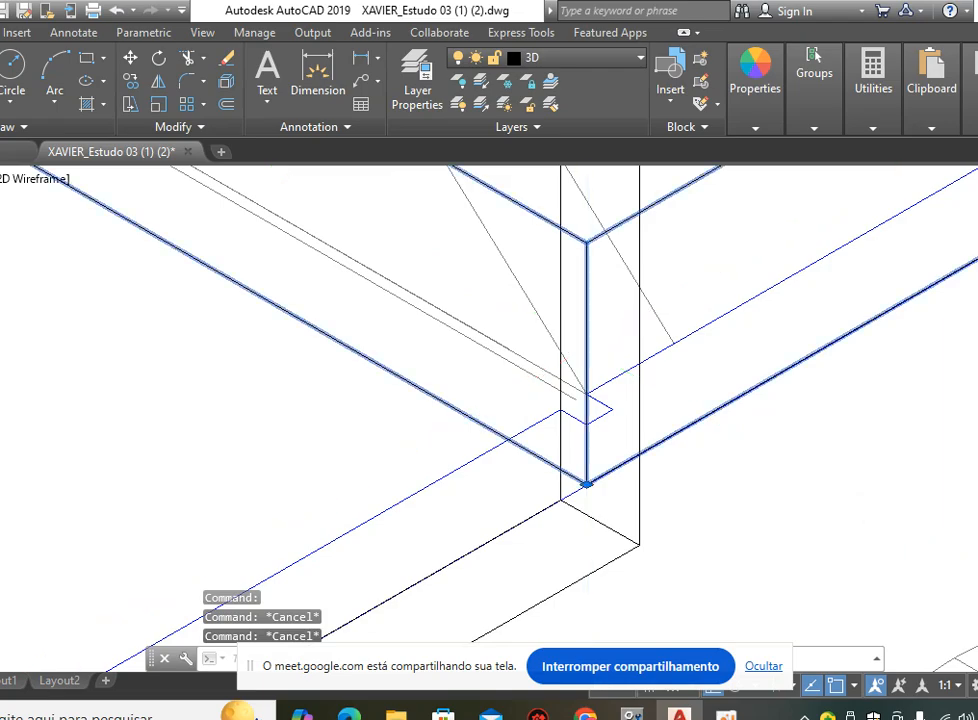
{"action": "scroll", "coordinate": [712, 428], "scroll_direction": "down", "scroll_amount": 6}
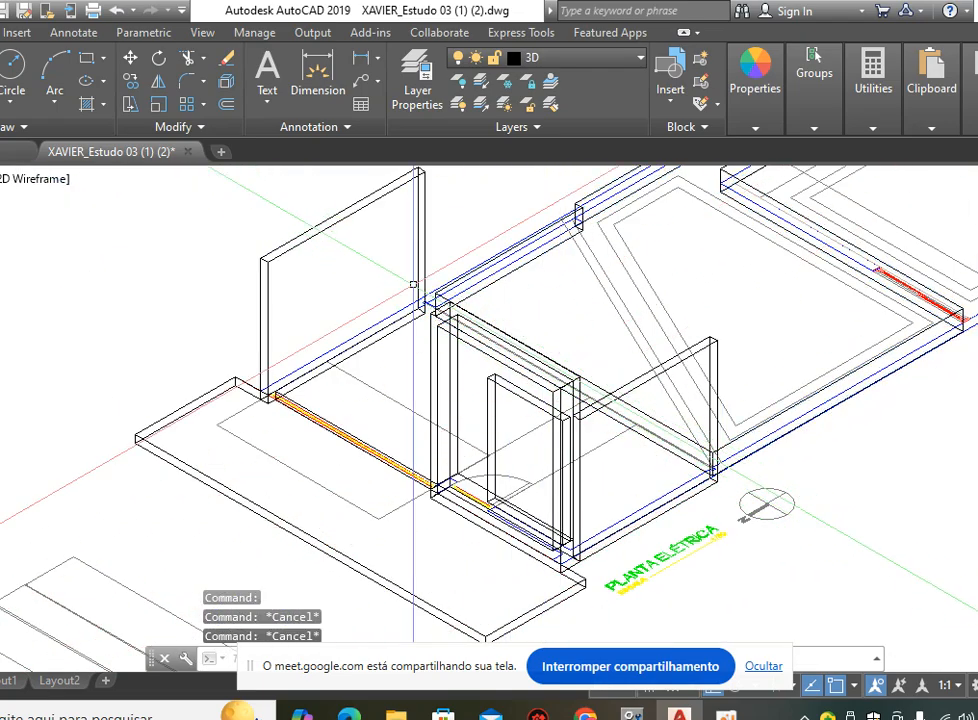
Examine the entrance area between the front gate and the garage floor, including the plan line running beside the door frame.
{"action": "scroll", "coordinate": [384, 310], "scroll_direction": "up", "scroll_amount": 1}
{"action": "scroll", "coordinate": [578, 467], "scroll_direction": "up", "scroll_amount": 2}
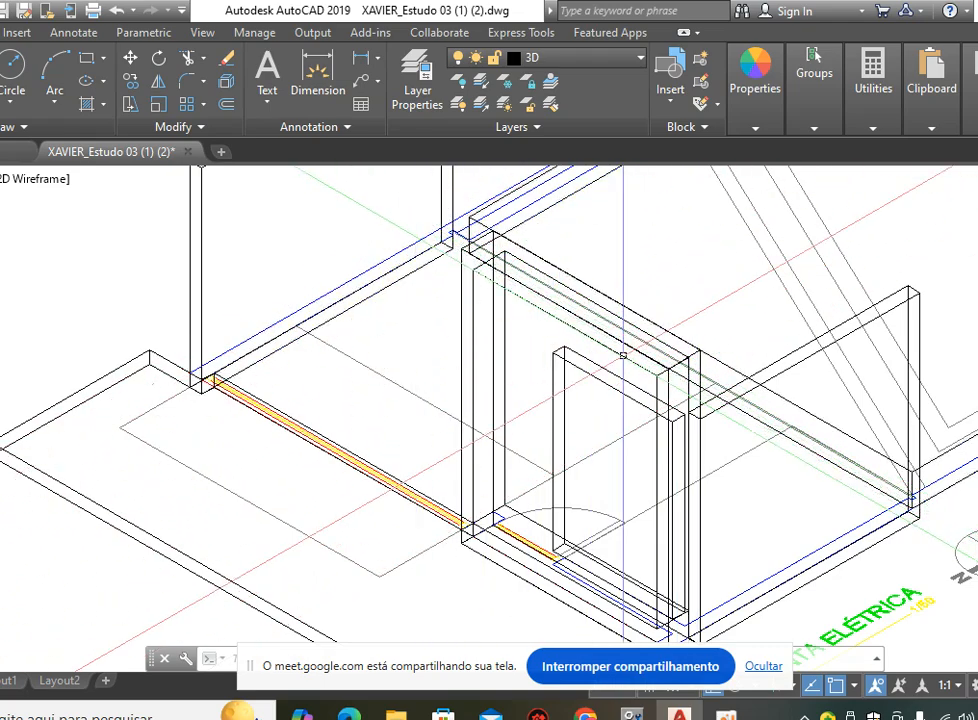
{"action": "middle_click_drag", "start_coordinate": [476, 356], "coordinate": [535, 526]}
{"action": "middle_click_drag", "start_coordinate": [458, 385], "coordinate": [442, 411]}
{"action": "middle_click_drag", "start_coordinate": [461, 541], "coordinate": [489, 330]}
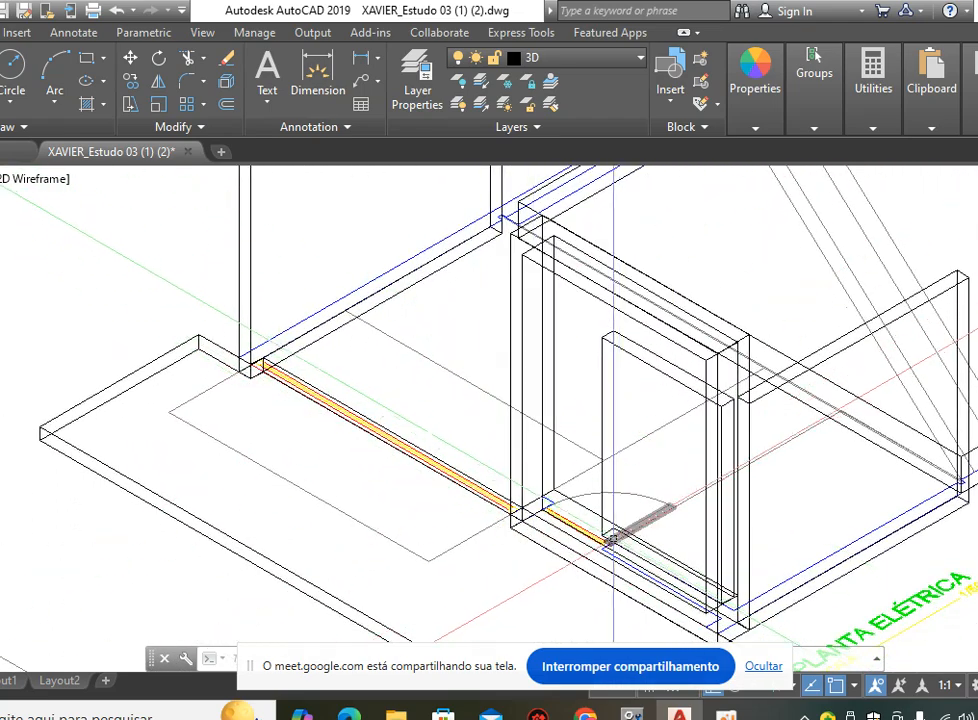
{"action": "scroll", "coordinate": [443, 368], "scroll_direction": "down", "scroll_amount": 2}
{"action": "middle_click_drag", "start_coordinate": [443, 367], "coordinate": [396, 399]}
{"action": "scroll", "coordinate": [483, 436], "scroll_direction": "up", "scroll_amount": 2}
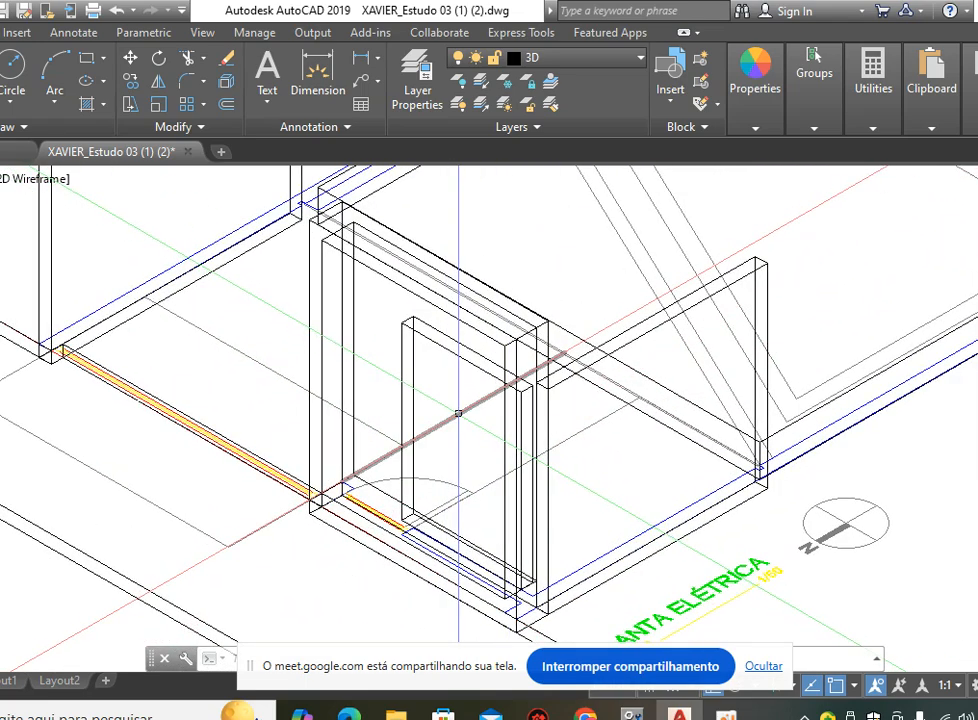
{"action": "left_click", "coordinate": [458, 412]}
{"action": "scroll", "coordinate": [548, 372], "scroll_direction": "down", "scroll_amount": 5}
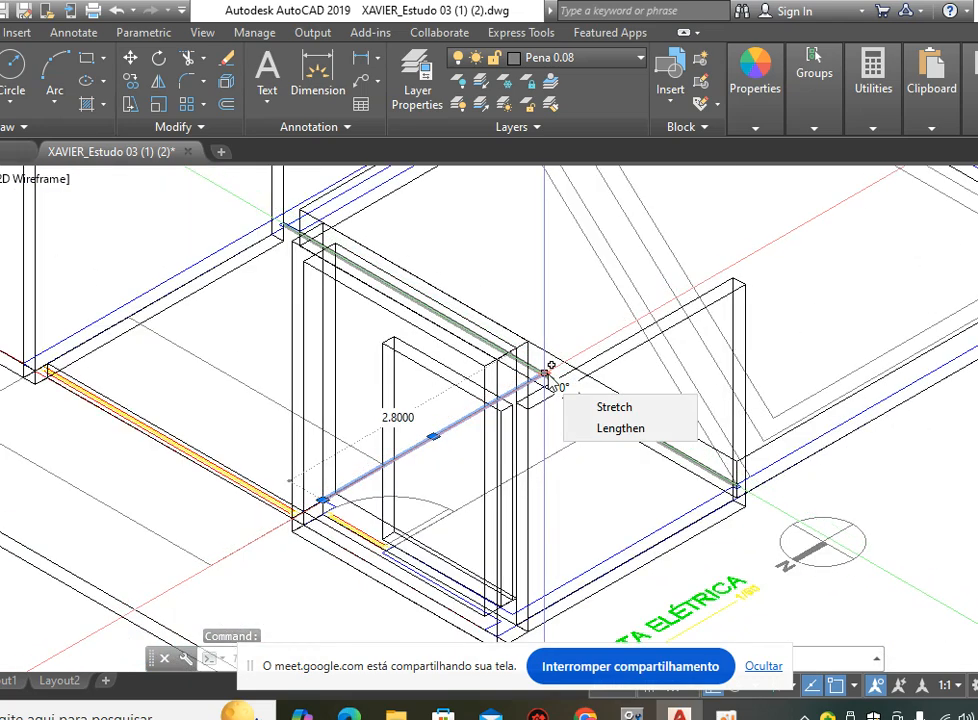
{"action": "scroll", "coordinate": [390, 475], "scroll_direction": "up", "scroll_amount": 5}
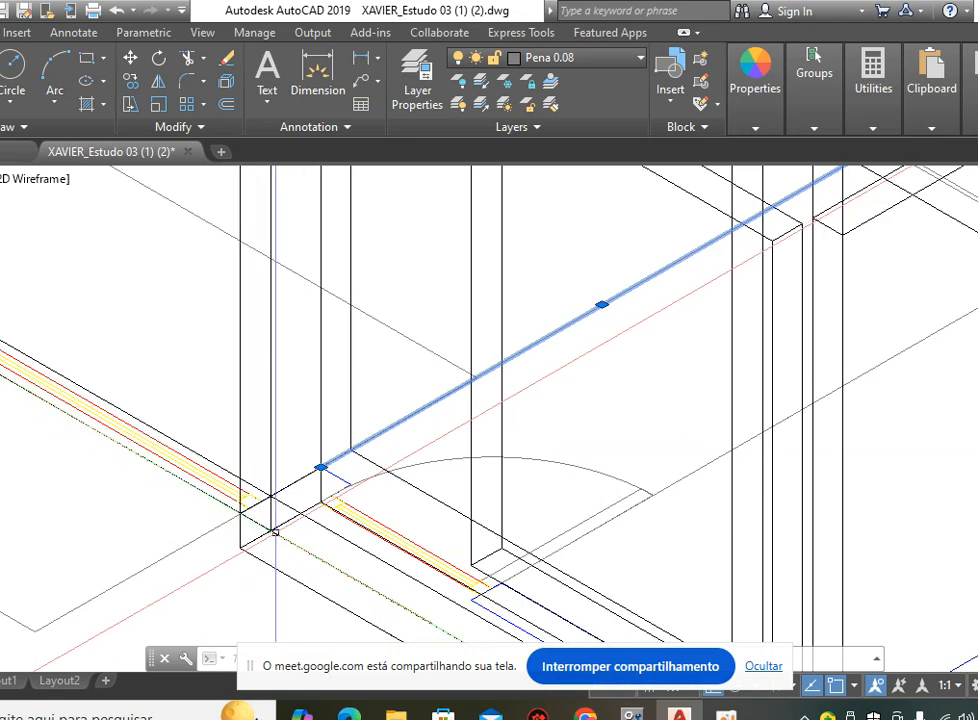
{"action": "key", "text": "Escape"}
Measure the distance from the gate threshold beside the frame solid to the plan line at the garage floor's front edge.
{"action": "type", "text": "di"}
{"action": "key", "text": "Return"}
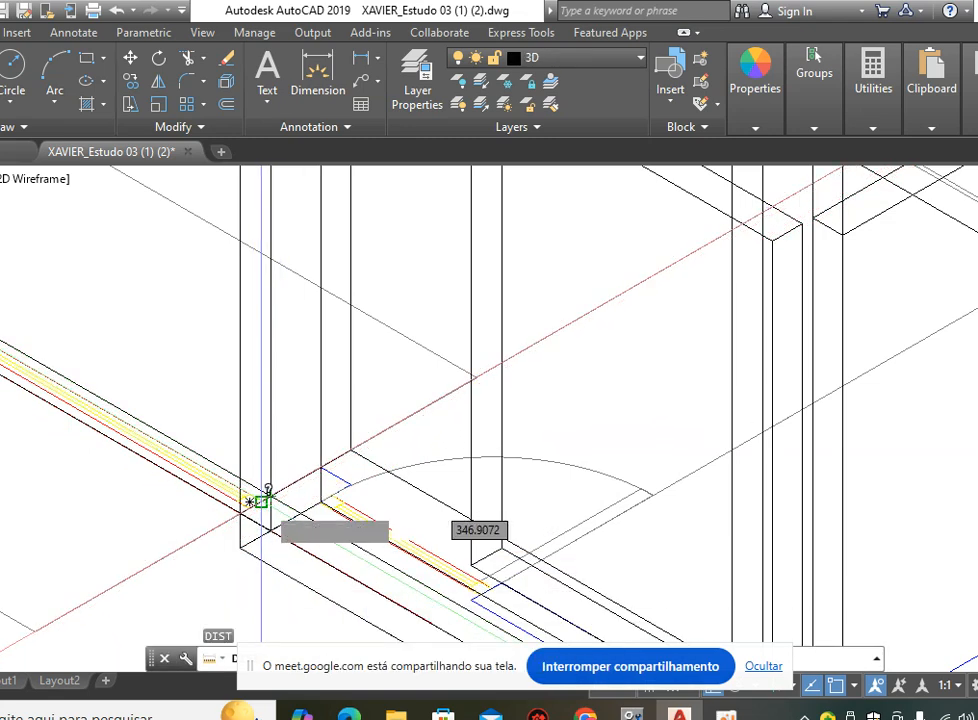
{"action": "left_click", "coordinate": [252, 510]}
{"action": "scroll", "coordinate": [245, 516], "scroll_direction": "down", "scroll_amount": 3}
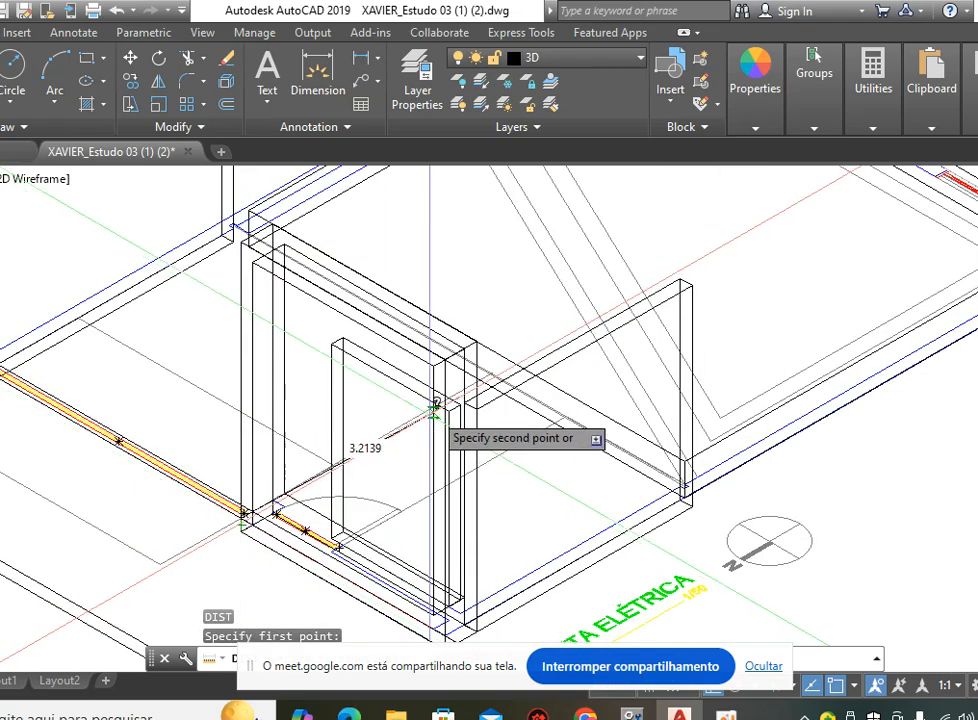
{"action": "scroll", "coordinate": [506, 366], "scroll_direction": "up", "scroll_amount": 2}
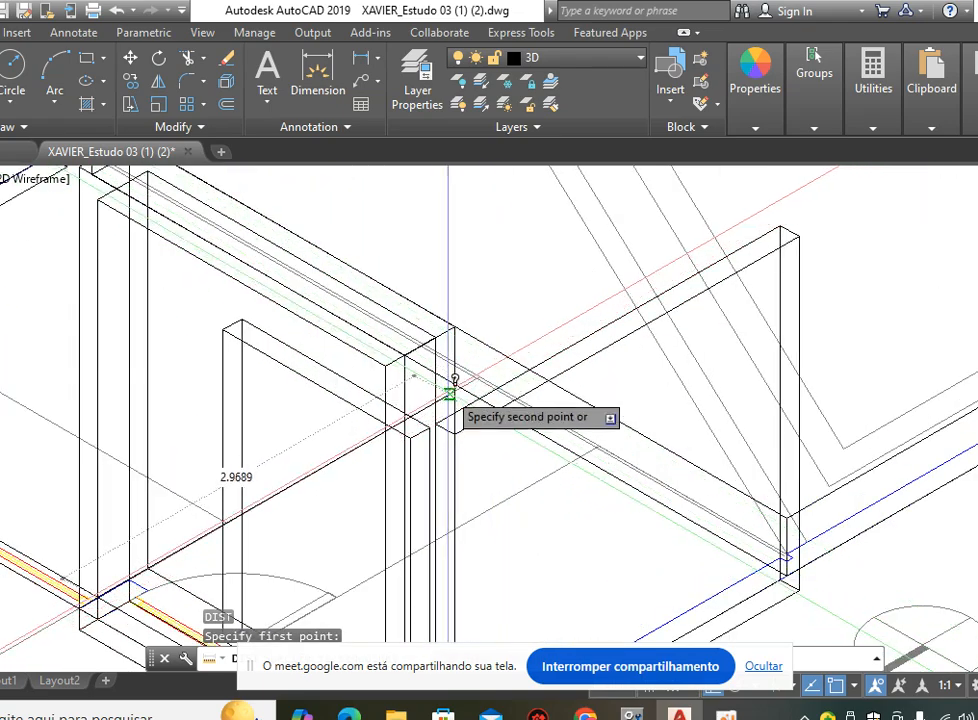
{"action": "scroll", "coordinate": [451, 395], "scroll_direction": "up", "scroll_amount": 2}
{"action": "left_click", "coordinate": [527, 352]}
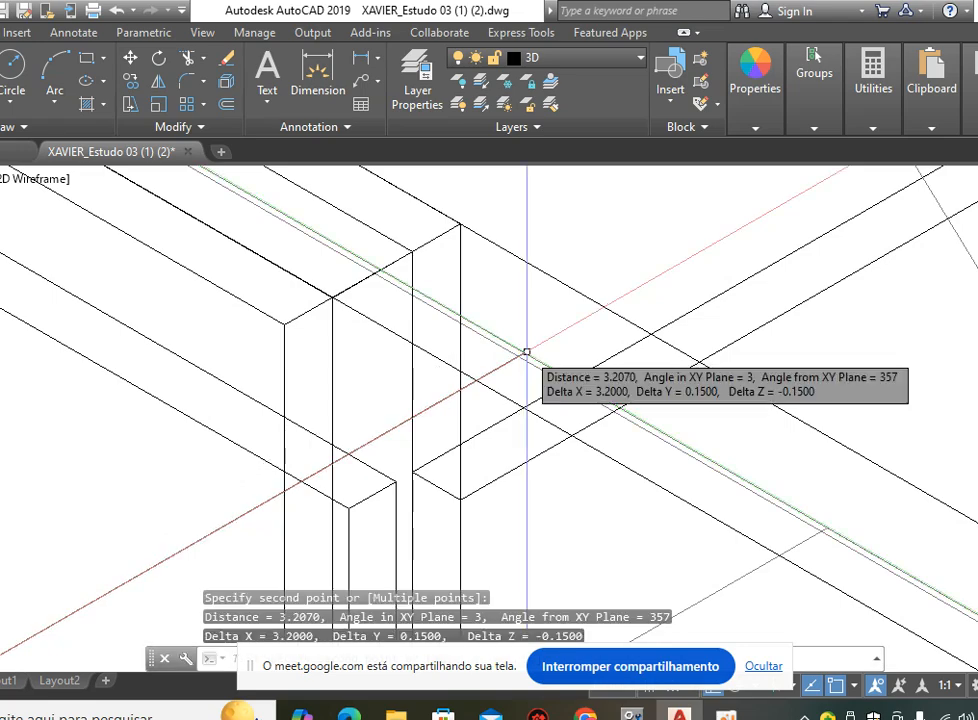
{"action": "scroll", "coordinate": [501, 343], "scroll_direction": "up", "scroll_amount": 2}
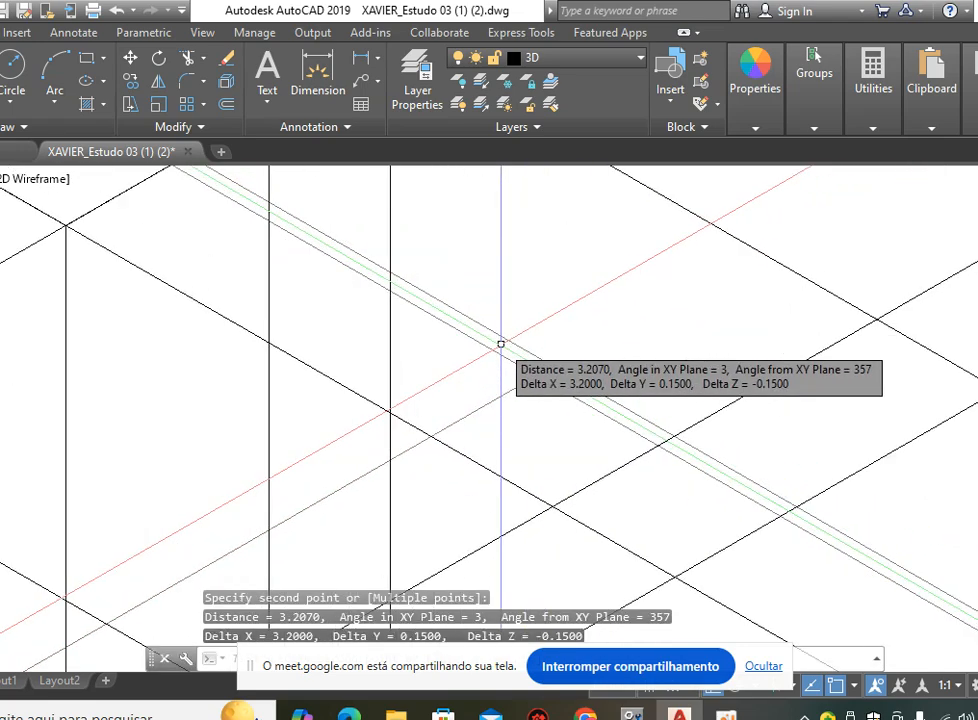
Measure the same entrance span again, from the garage floor's front edge back to the frame's base corner at the gate.
{"action": "key", "text": "space"}
{"action": "left_click", "coordinate": [552, 367]}
{"action": "scroll", "coordinate": [638, 309], "scroll_direction": "down", "scroll_amount": 6}
{"action": "scroll", "coordinate": [380, 455], "scroll_direction": "up", "scroll_amount": 5}
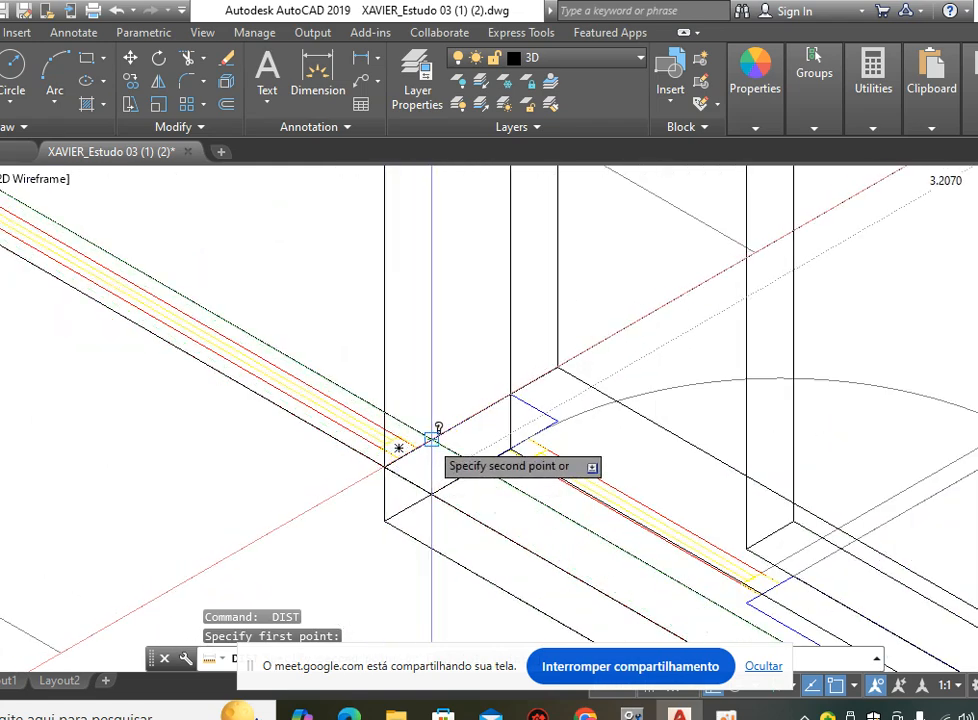
{"action": "left_click", "coordinate": [431, 439]}
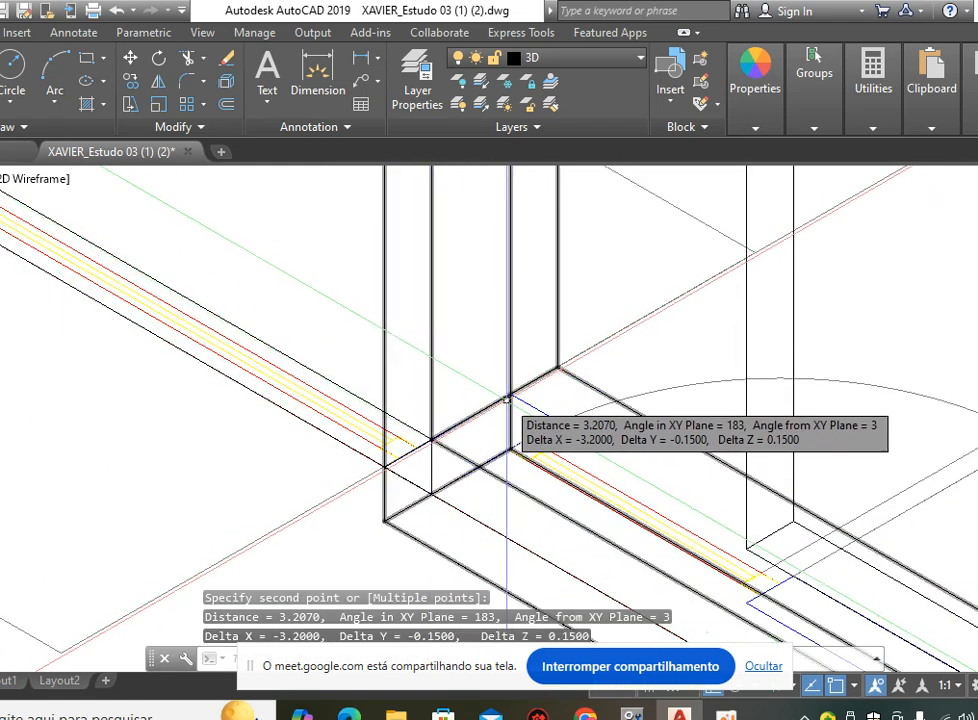
Examine the sloped red floor line between the gate and the garage in the CORTE 01 section.
{"action": "scroll", "coordinate": [532, 384], "scroll_direction": "down", "scroll_amount": 5}
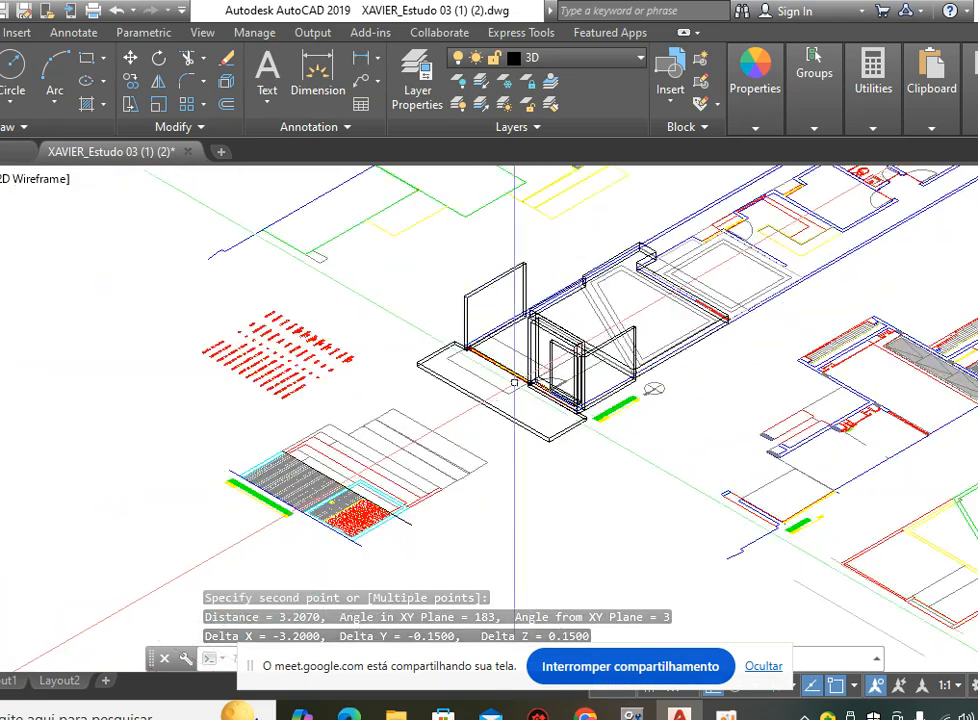
{"action": "scroll", "coordinate": [430, 330], "scroll_direction": "up", "scroll_amount": 4}
{"action": "middle_click_drag", "start_coordinate": [430, 330], "coordinate": [456, 356]}
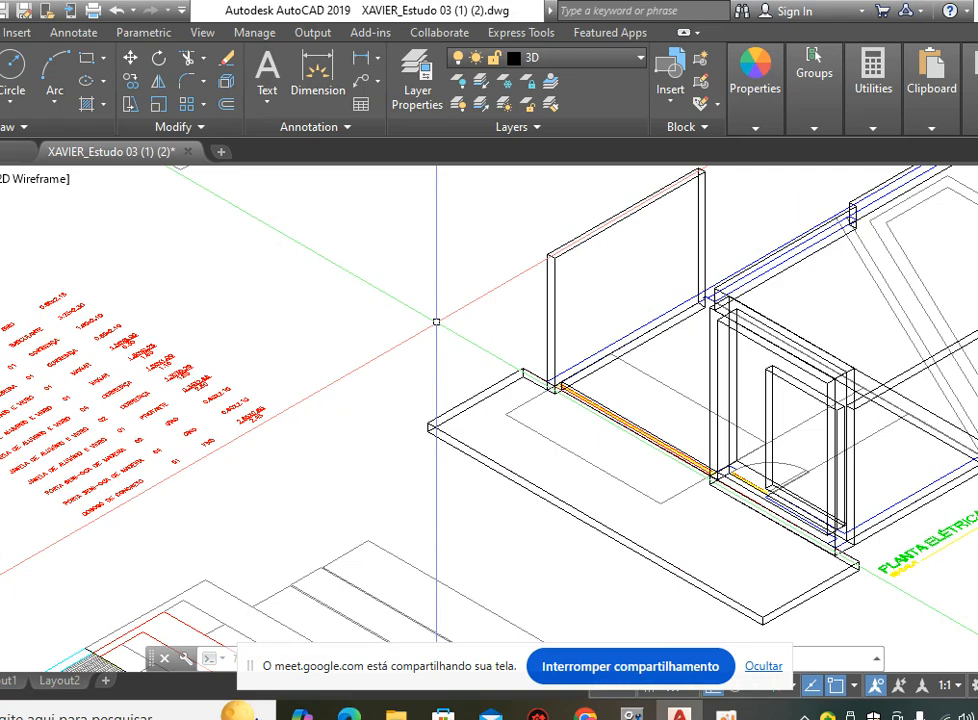
{"action": "scroll", "coordinate": [417, 322], "scroll_direction": "down", "scroll_amount": 5}
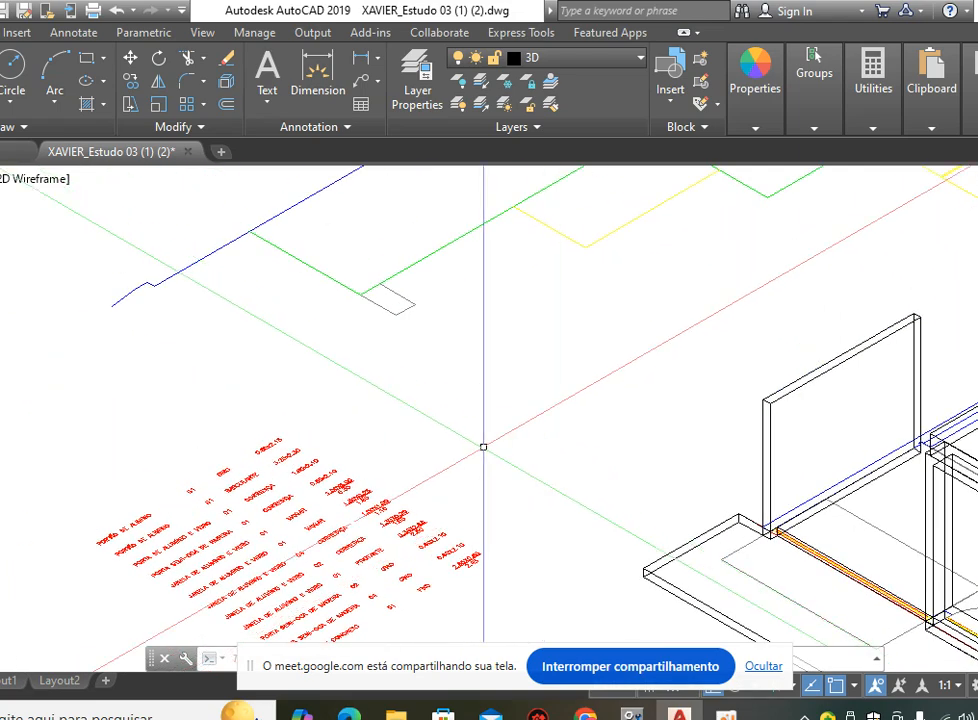
{"action": "scroll", "coordinate": [765, 494], "scroll_direction": "up", "scroll_amount": 5}
{"action": "middle_click_drag", "start_coordinate": [751, 495], "coordinate": [575, 511]}
{"action": "scroll", "coordinate": [650, 436], "scroll_direction": "up", "scroll_amount": 2}
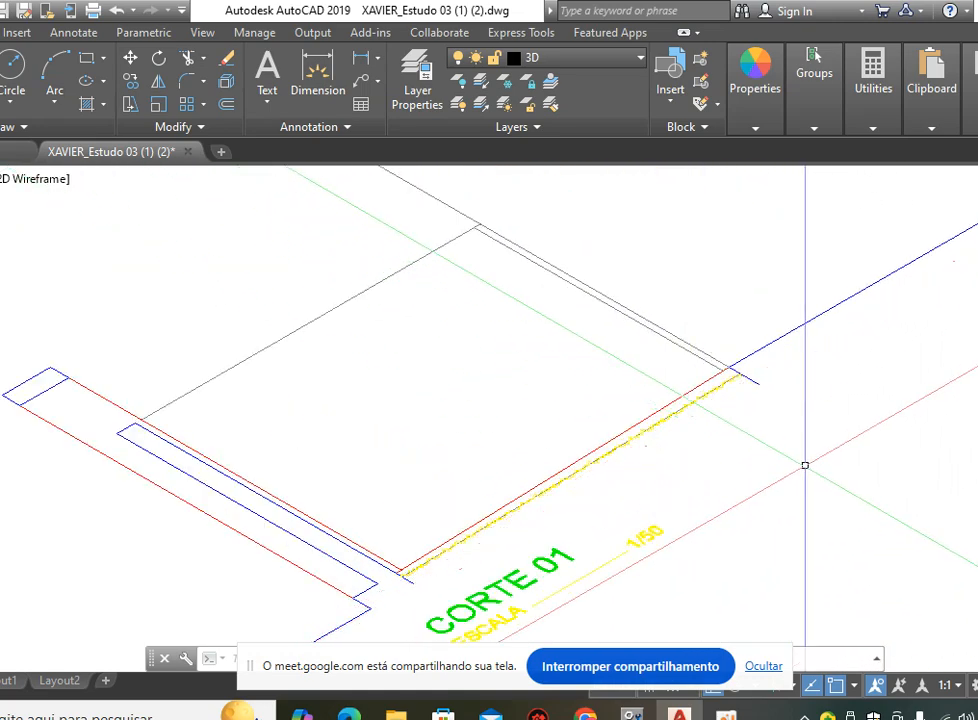
{"action": "middle_click_drag", "start_coordinate": [605, 520], "coordinate": [703, 442]}
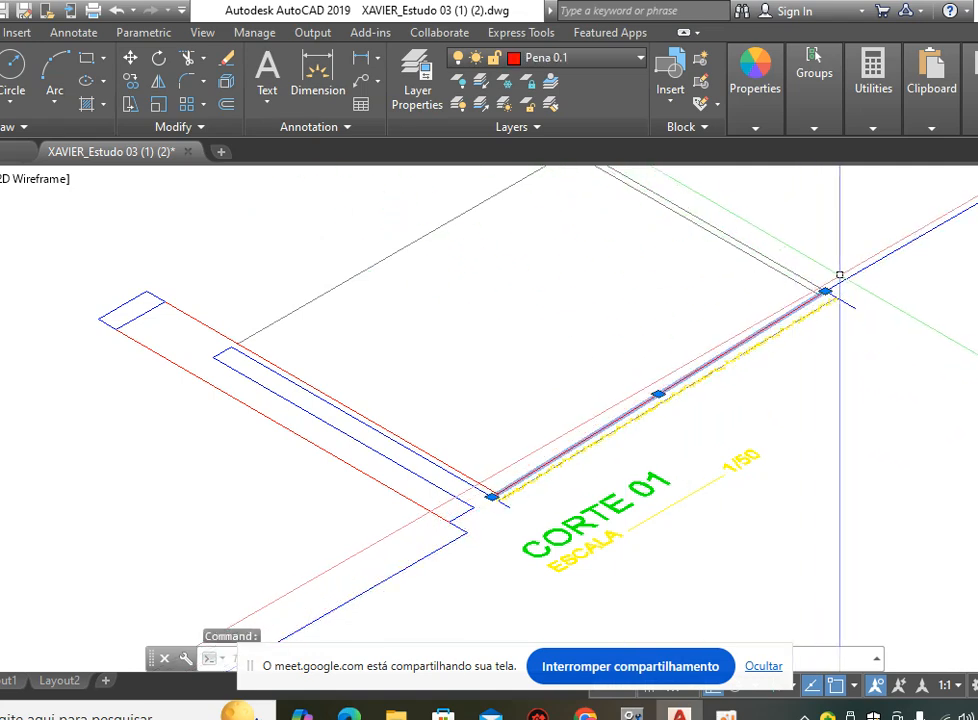
{"action": "scroll", "coordinate": [823, 297], "scroll_direction": "down", "scroll_amount": 4}
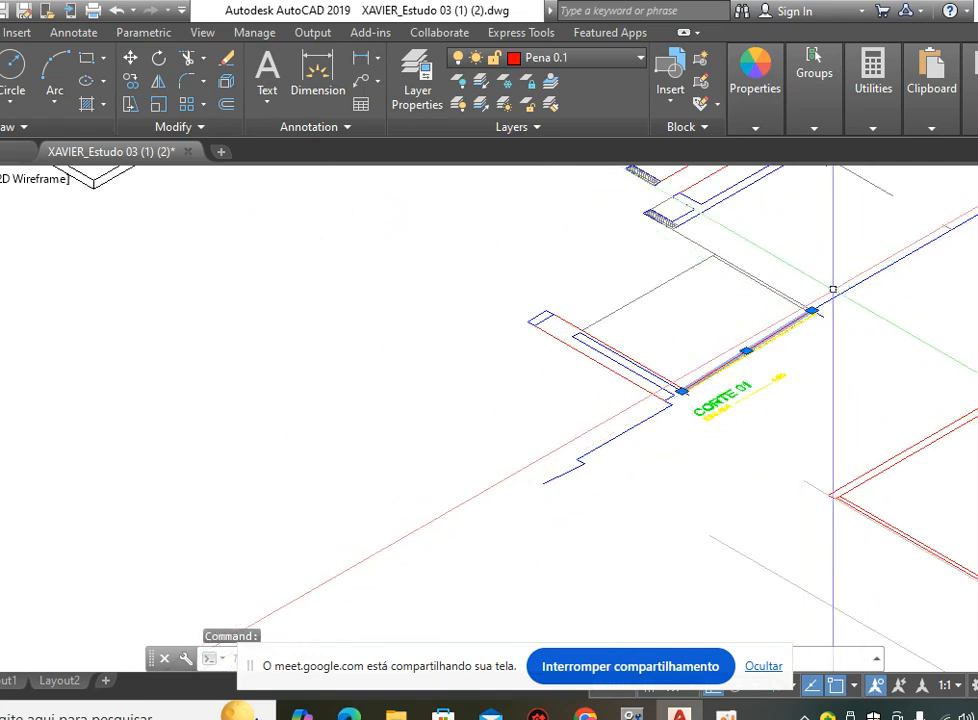
{"action": "key", "text": "Escape"}
{"action": "key", "text": "Escape"}
Draw a 3D polyline on empty ground beside the model, with a 3.2 horizontal base and a 0.4 vertical rise.
{"action": "scroll", "coordinate": [642, 382], "scroll_direction": "down", "scroll_amount": 4}
{"action": "scroll", "coordinate": [622, 349], "scroll_direction": "up", "scroll_amount": 5}
{"action": "scroll", "coordinate": [555, 440], "scroll_direction": "up", "scroll_amount": 3}
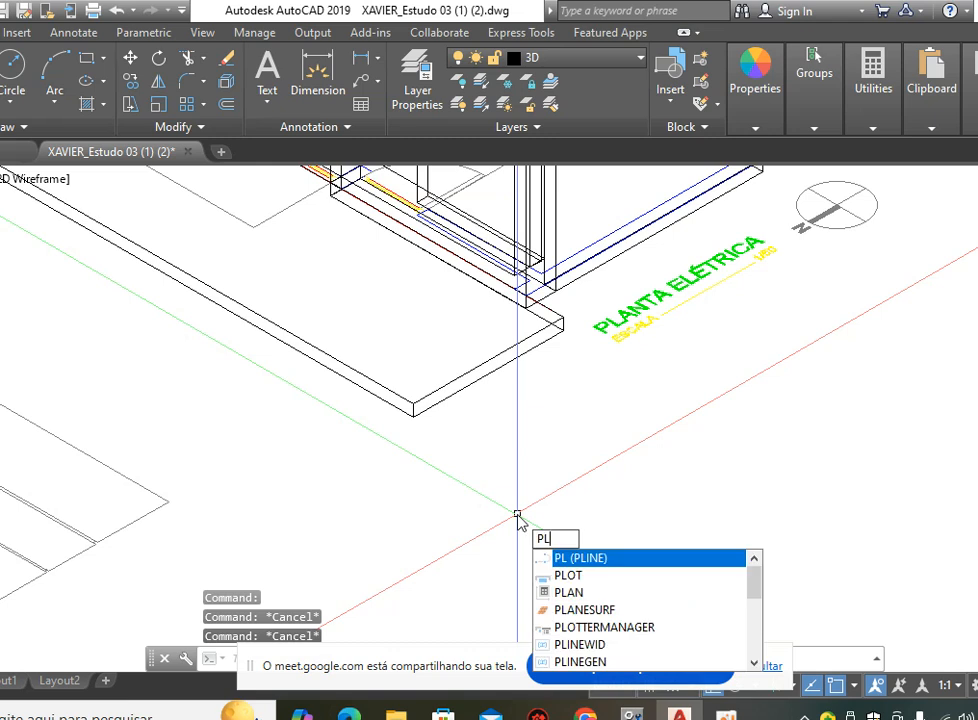
{"action": "key", "text": "Return"}
{"action": "type", "text": "3"}
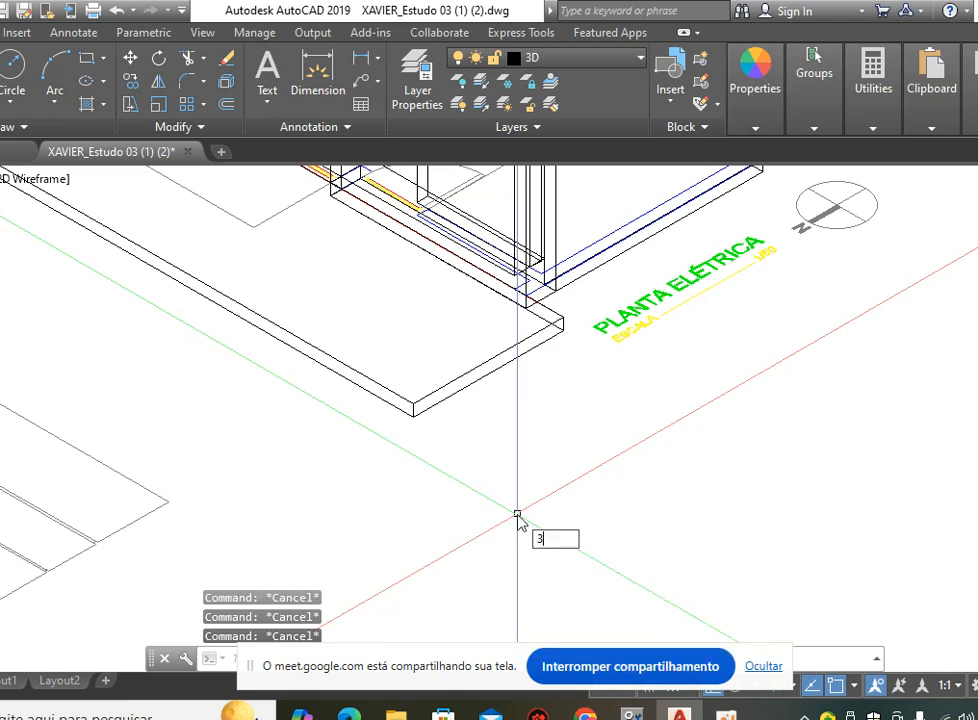
{"action": "type", "text": "p"}
{"action": "key", "text": "Return"}
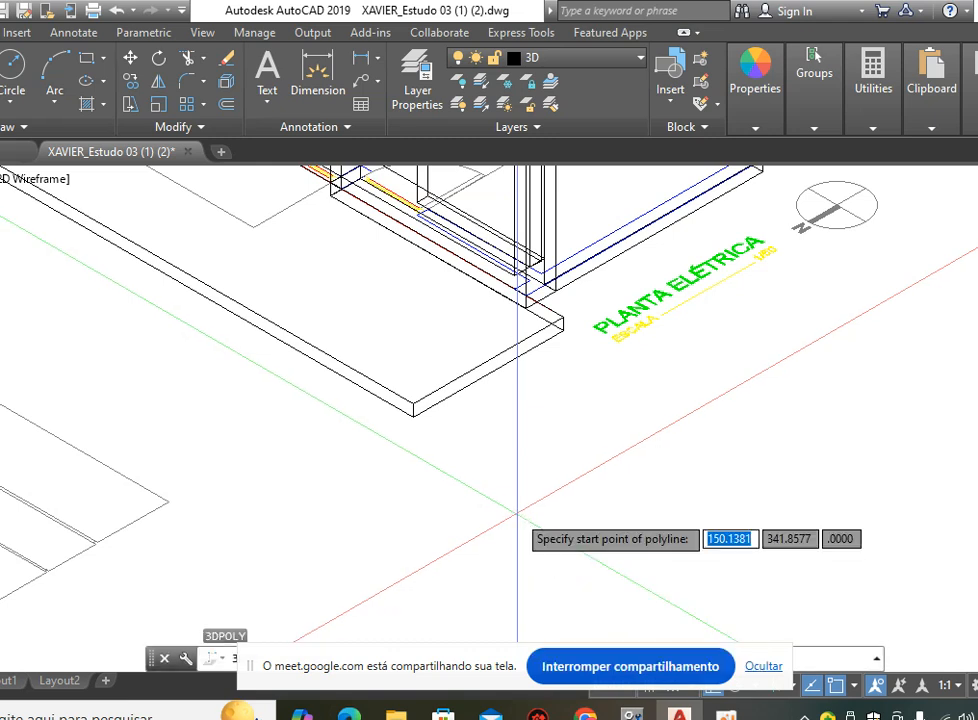
{"action": "middle_click_drag", "start_coordinate": [496, 549], "coordinate": [428, 472]}
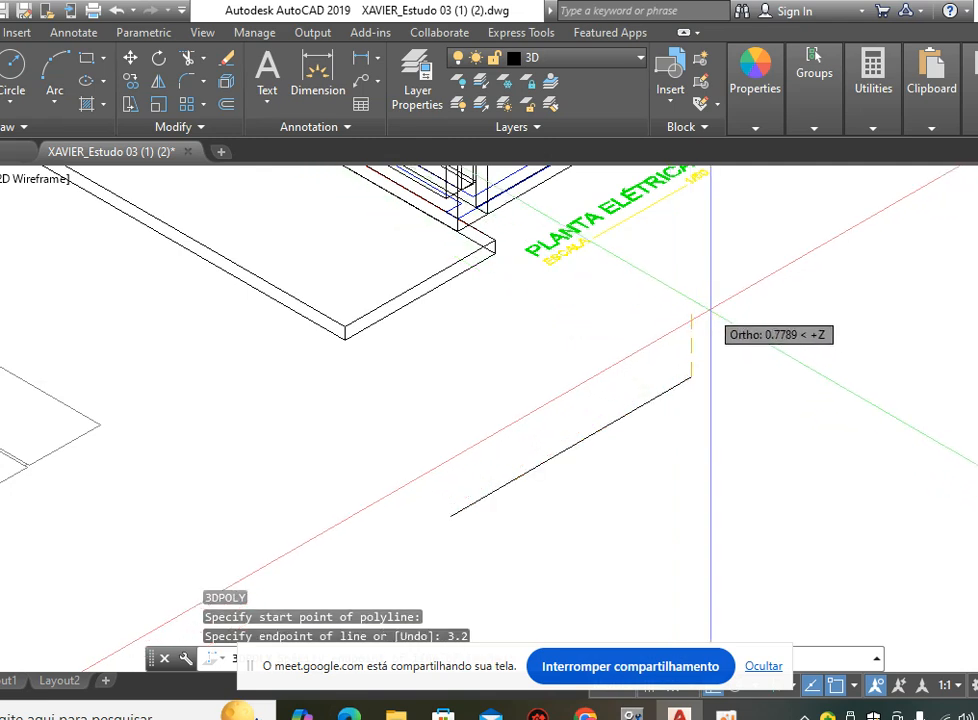
{"action": "scroll", "coordinate": [700, 313], "scroll_direction": "up", "scroll_amount": 2}
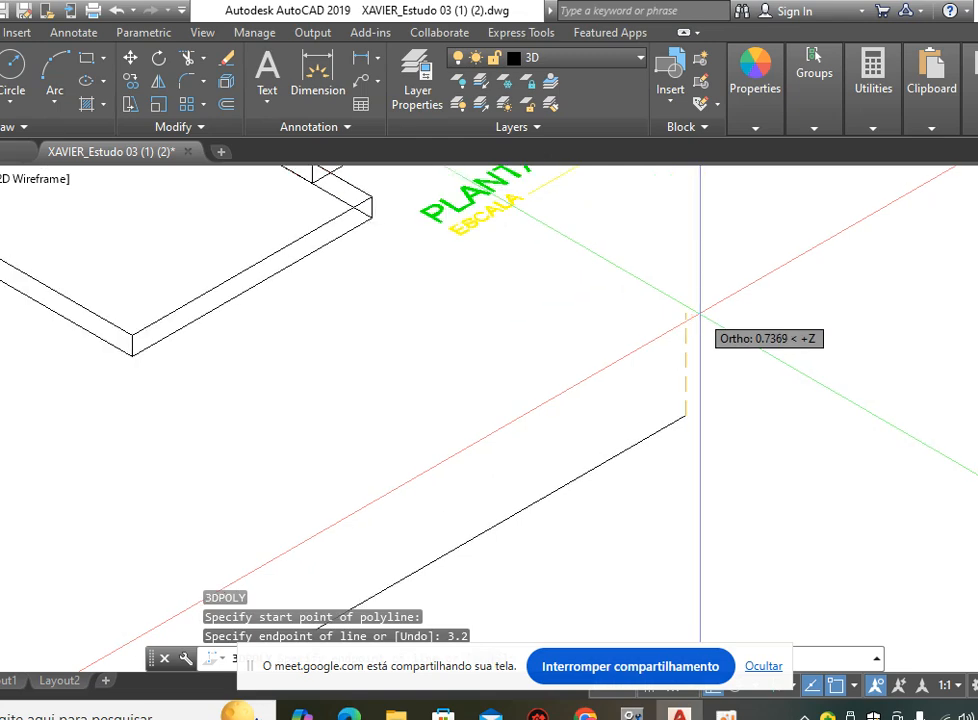
{"action": "scroll", "coordinate": [700, 313], "scroll_direction": "down", "scroll_amount": 1}
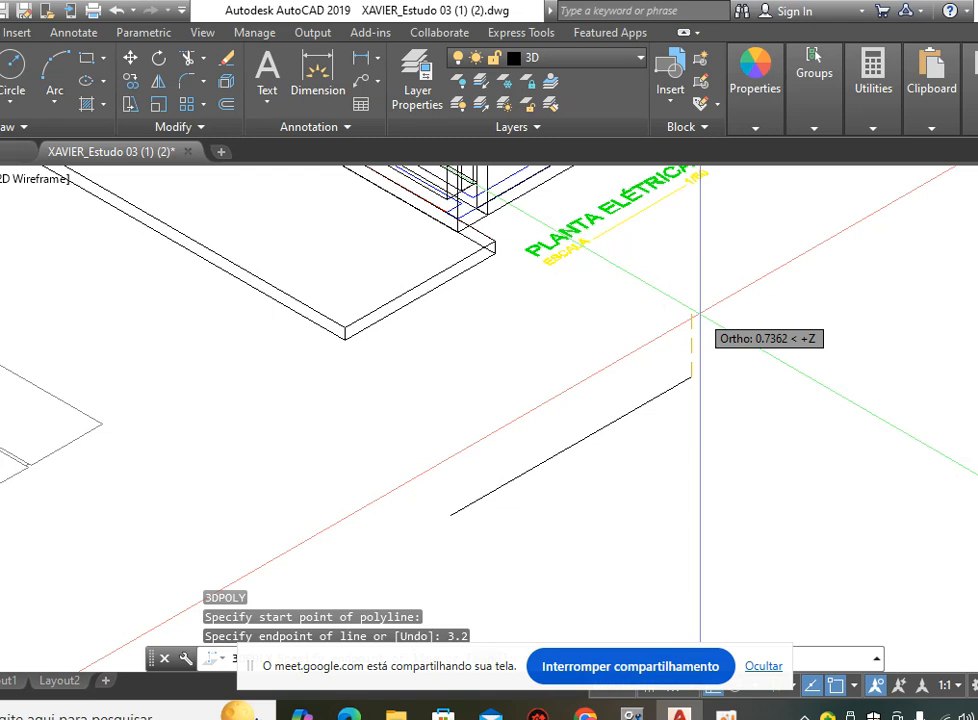
{"action": "scroll", "coordinate": [700, 313], "scroll_direction": "up", "scroll_amount": 2}
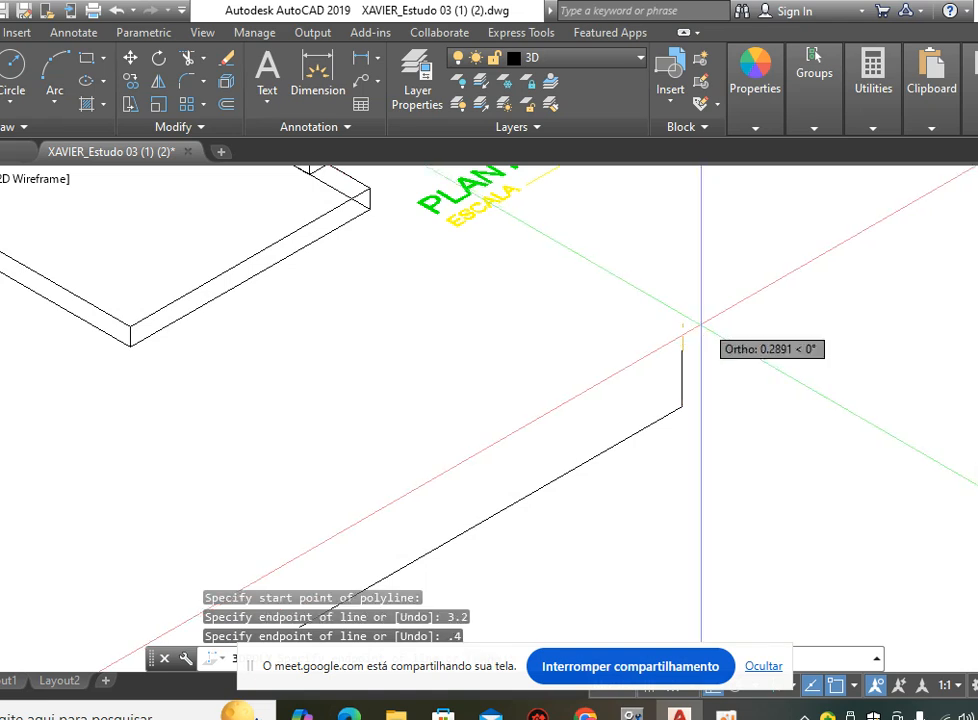
{"action": "key", "text": "Escape"}
Draw a 0.15 vertical 3D polyline upward from the free end of the 3.2 base line.
{"action": "middle_click_drag", "start_coordinate": [509, 415], "coordinate": [524, 293]}
{"action": "middle_click_drag", "start_coordinate": [387, 368], "coordinate": [463, 404]}
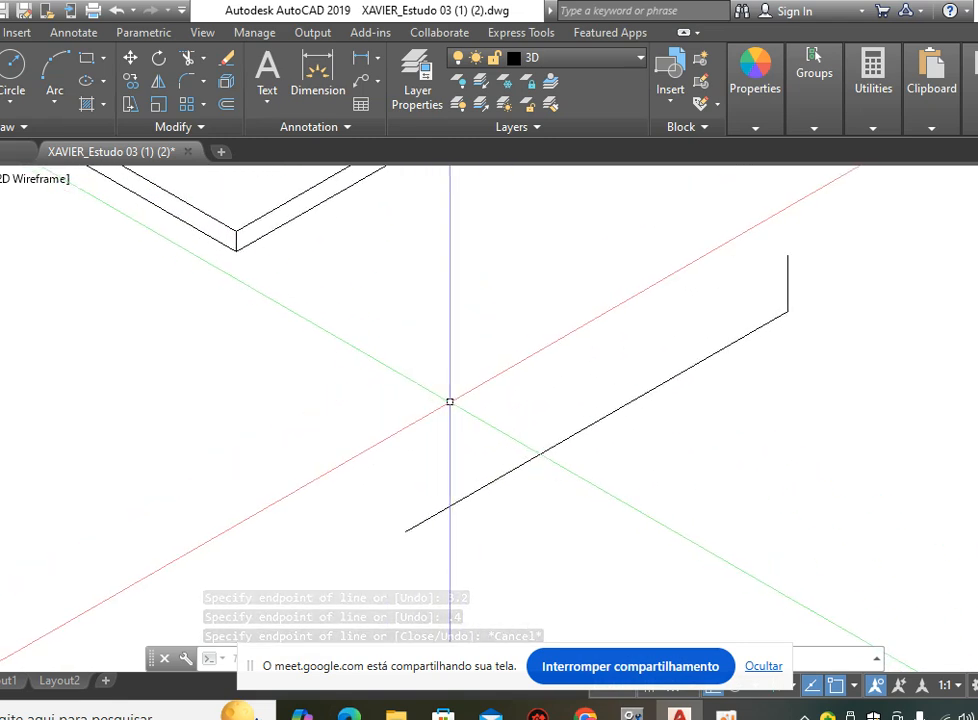
{"action": "type", "text": "3p"}
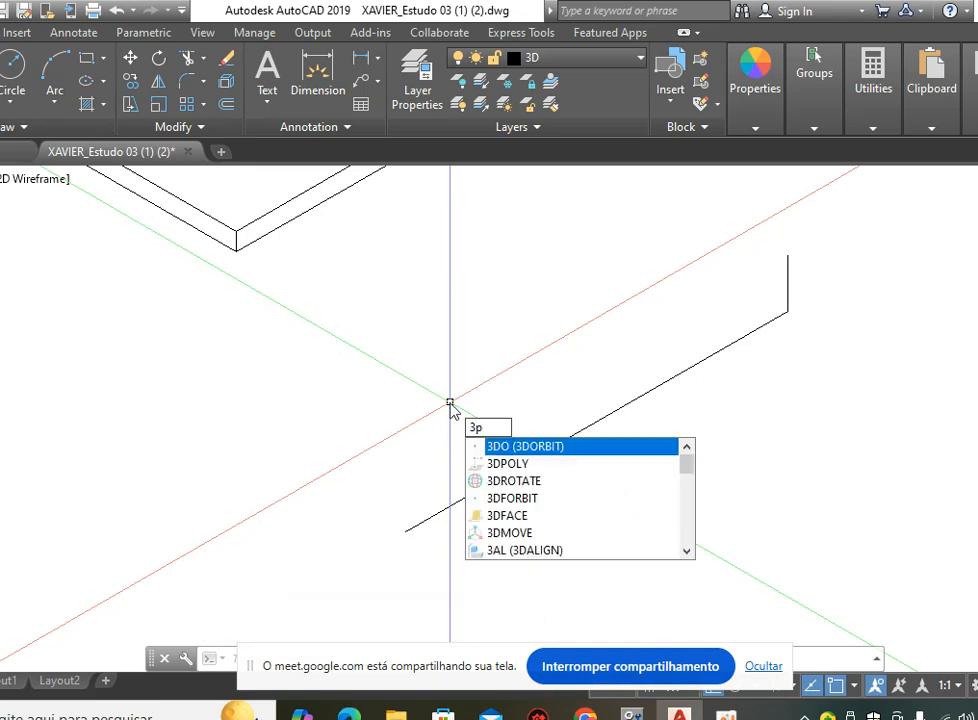
{"action": "key", "text": "Return"}
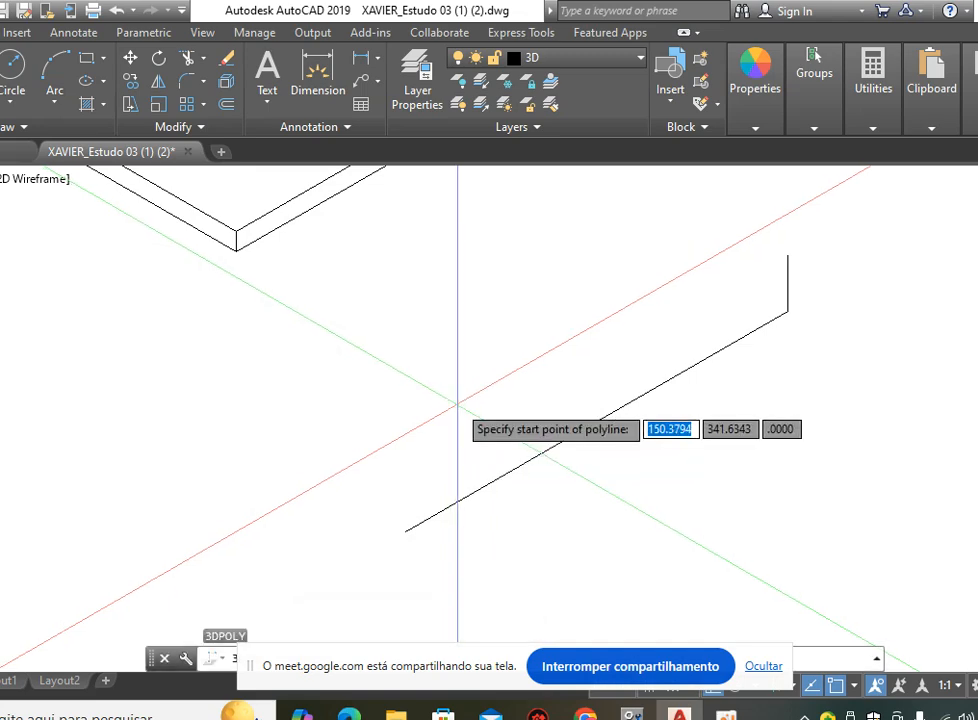
{"action": "left_click", "coordinate": [404, 532]}
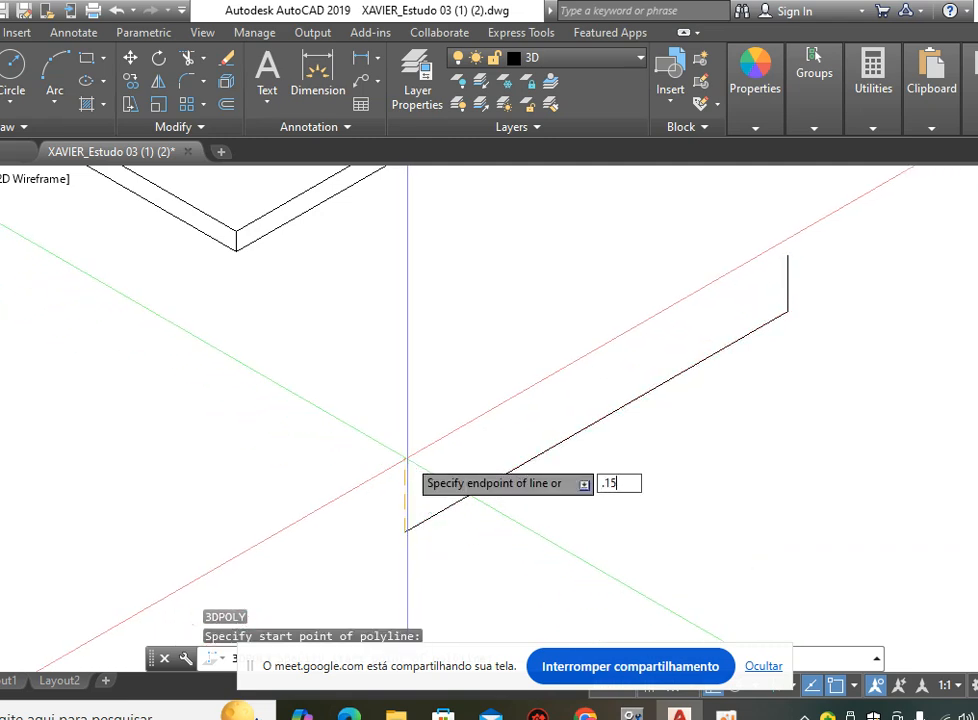
{"action": "key", "text": "Return"}
{"action": "key", "text": "Escape"}
Trace the slope profile as one closed 3D polyline over the base and both vertical ends, including the sloped top edge.
{"action": "middle_click_drag", "start_coordinate": [505, 396], "coordinate": [429, 390]}
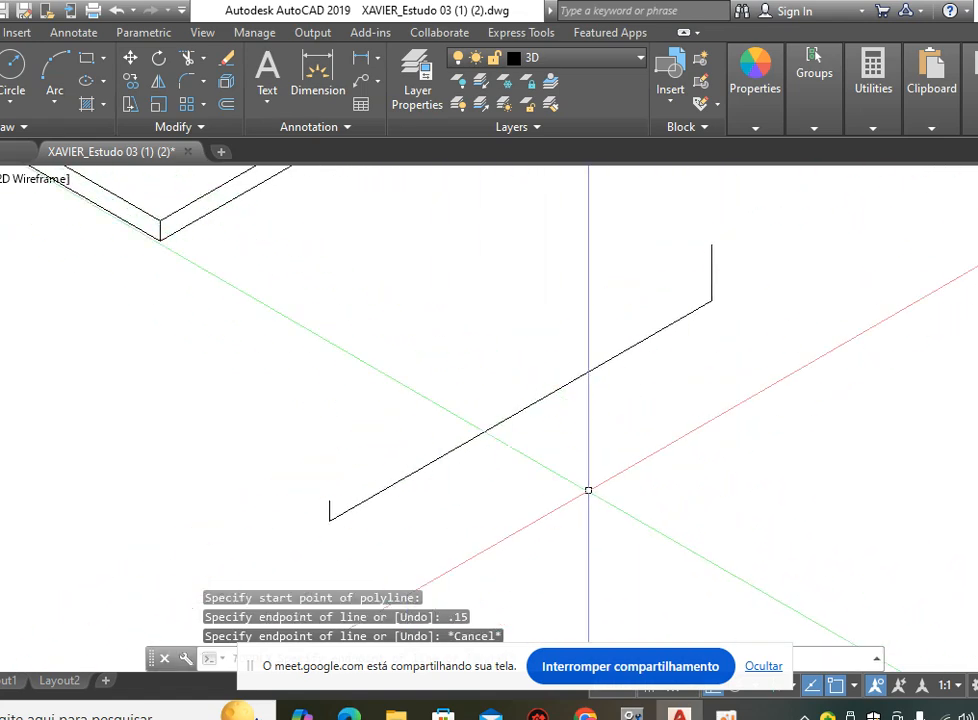
{"action": "left_click", "coordinate": [562, 355]}
{"action": "left_click", "coordinate": [517, 437]}
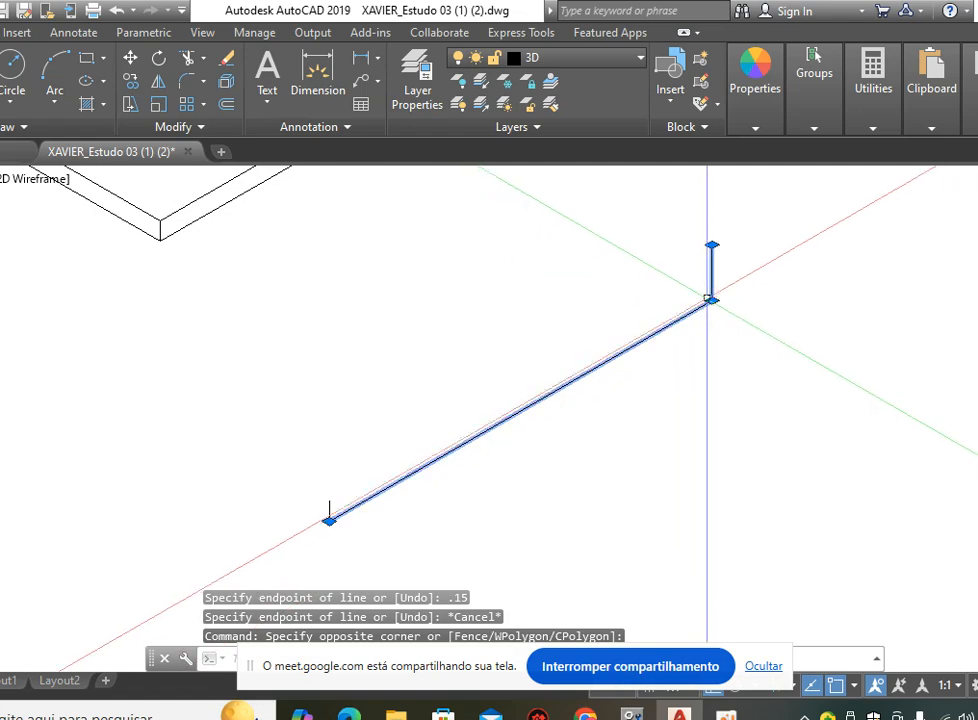
{"action": "mouse_move", "coordinate": [711, 300]}
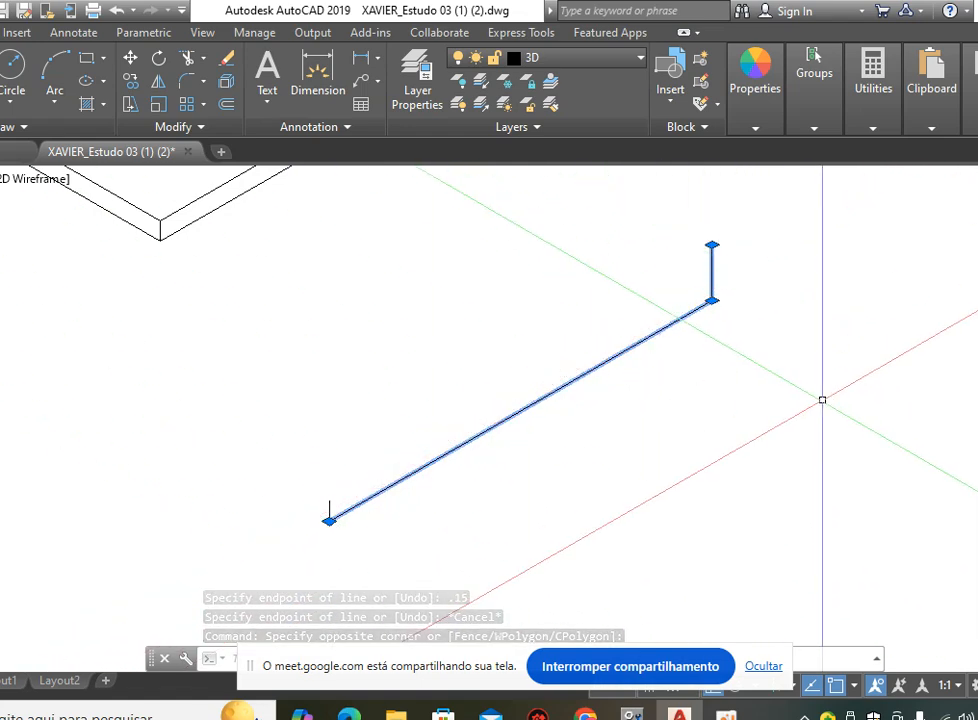
{"action": "key", "text": "Escape"}
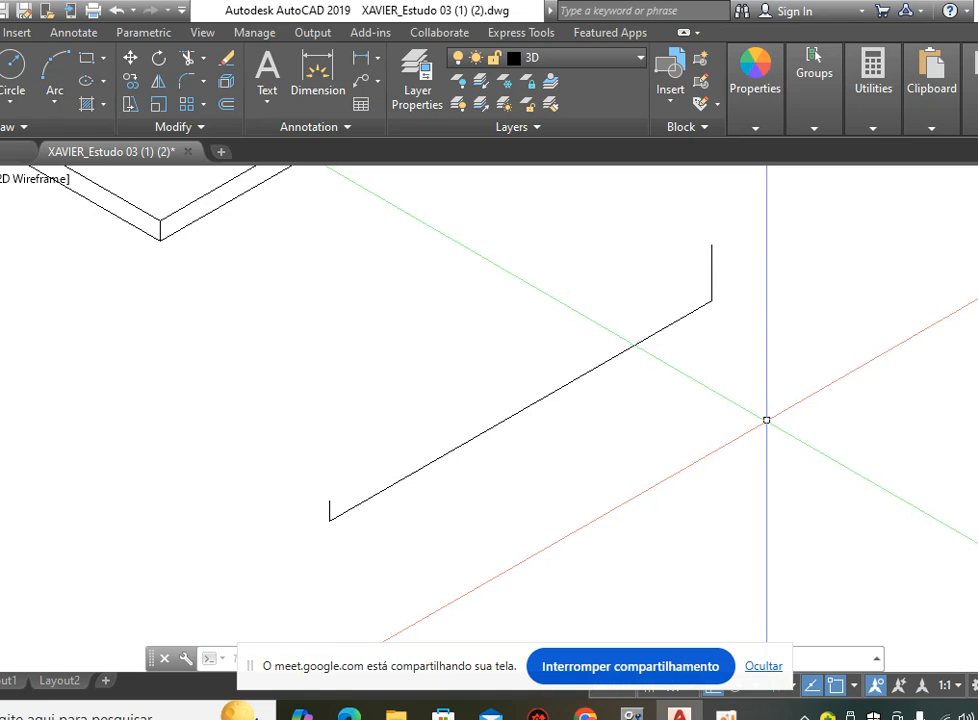
{"action": "key", "text": "Return"}
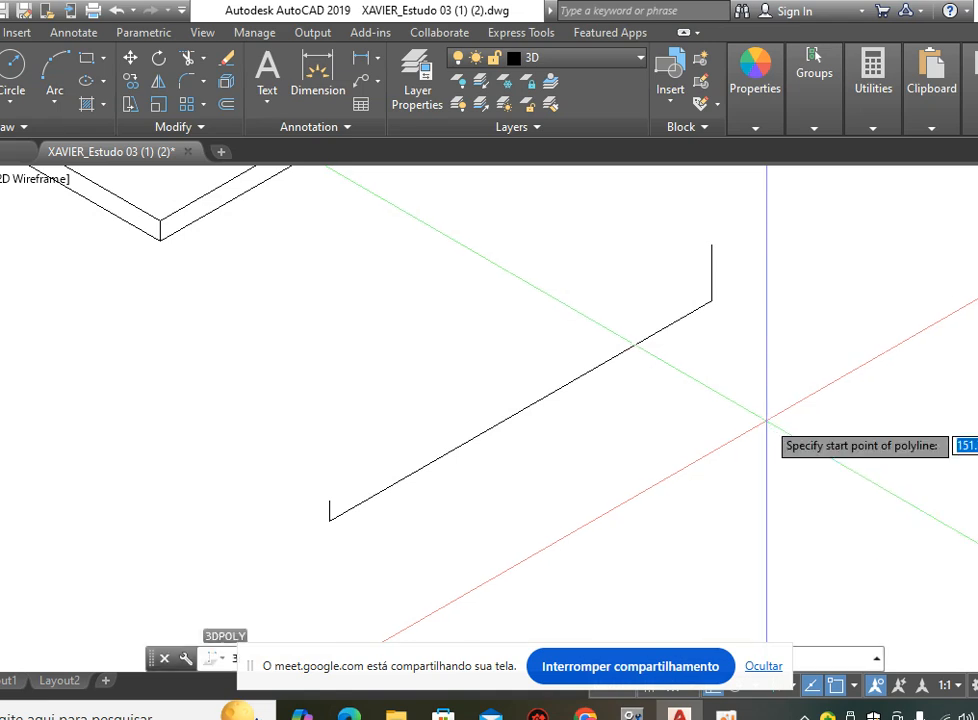
{"action": "left_click", "coordinate": [329, 520]}
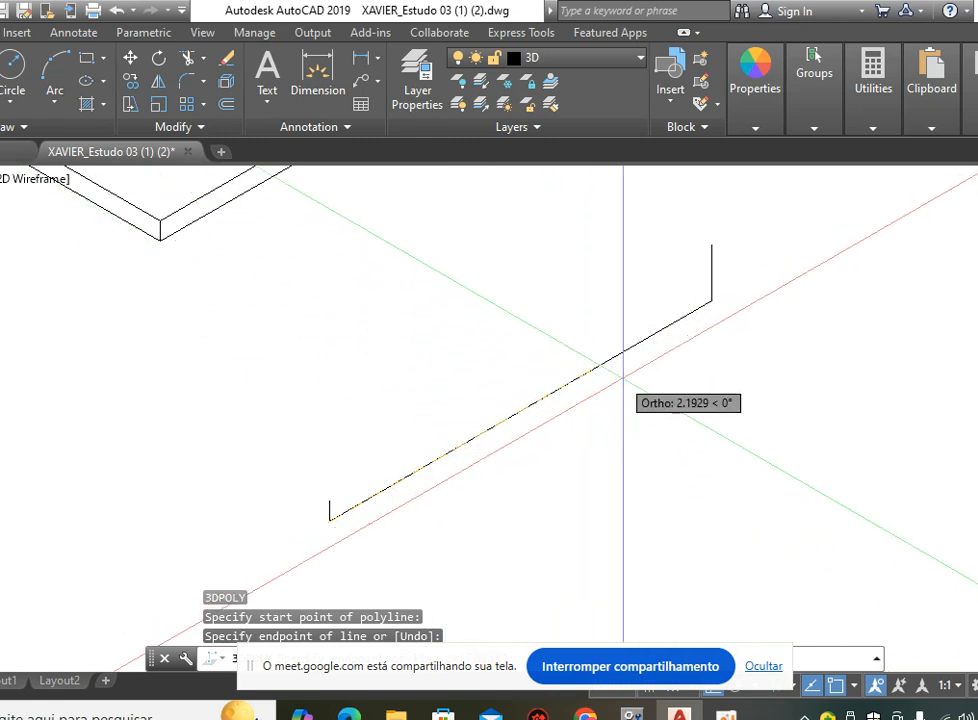
{"action": "left_click", "coordinate": [711, 300]}
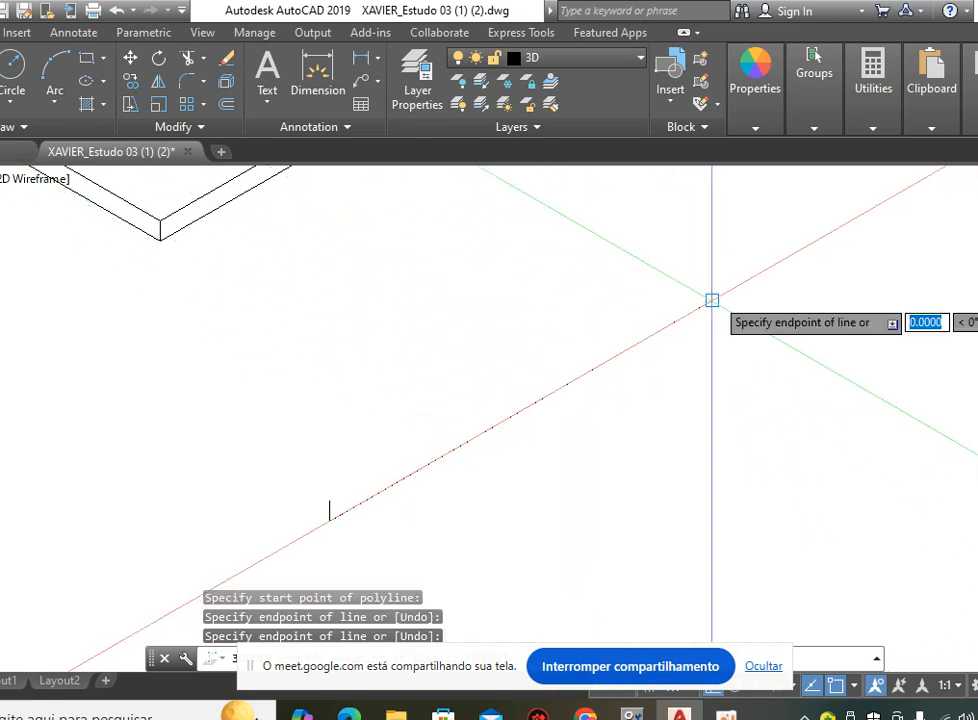
{"action": "left_click", "coordinate": [712, 244]}
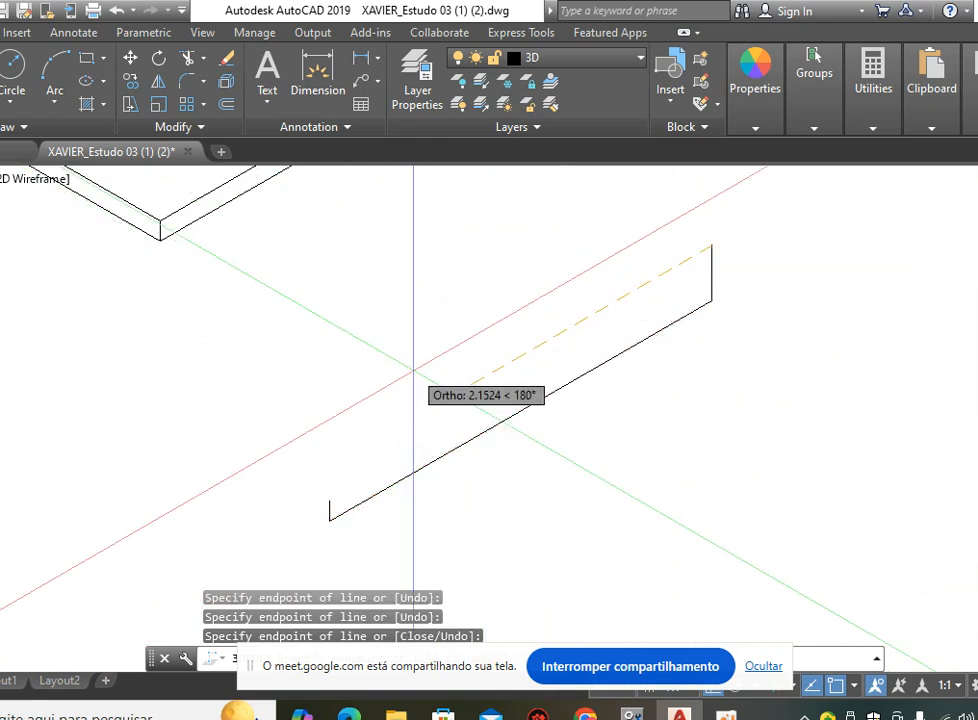
{"action": "type", "text": "c"}
{"action": "key", "text": "Return"}
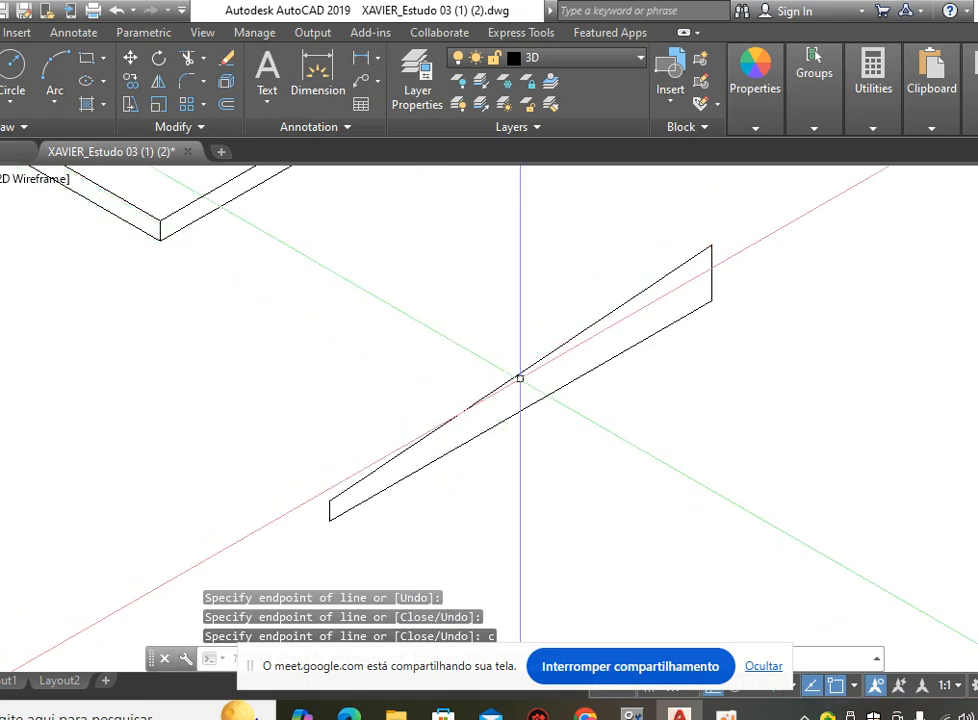
{"action": "left_click", "coordinate": [612, 358]}
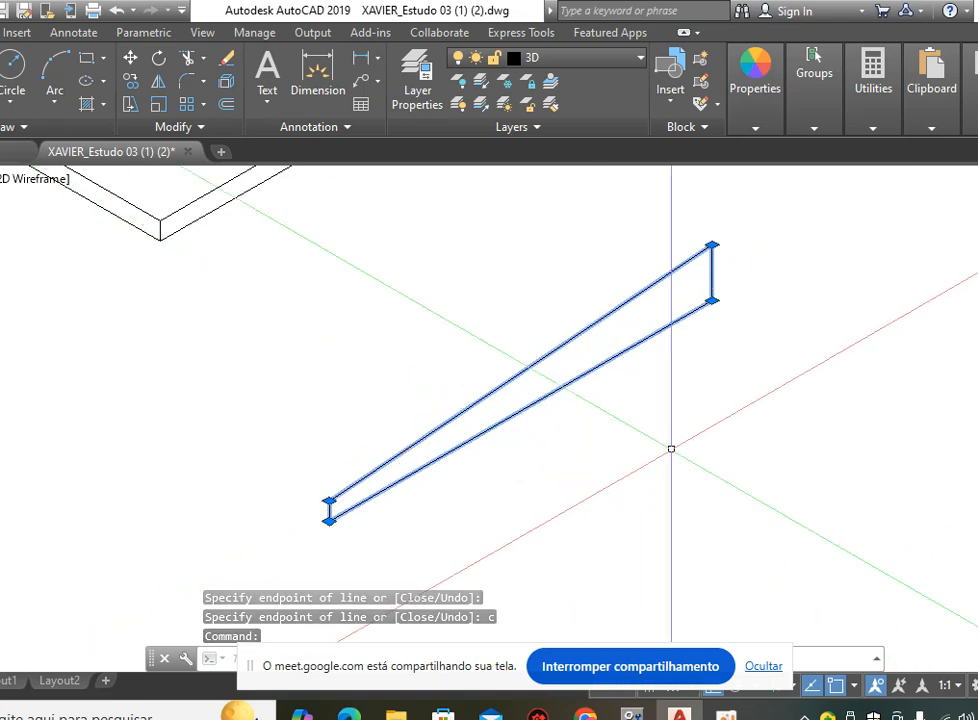
{"action": "key", "text": "Escape"}
{"action": "key", "text": "Escape"}
{"action": "key", "text": "Escape"}
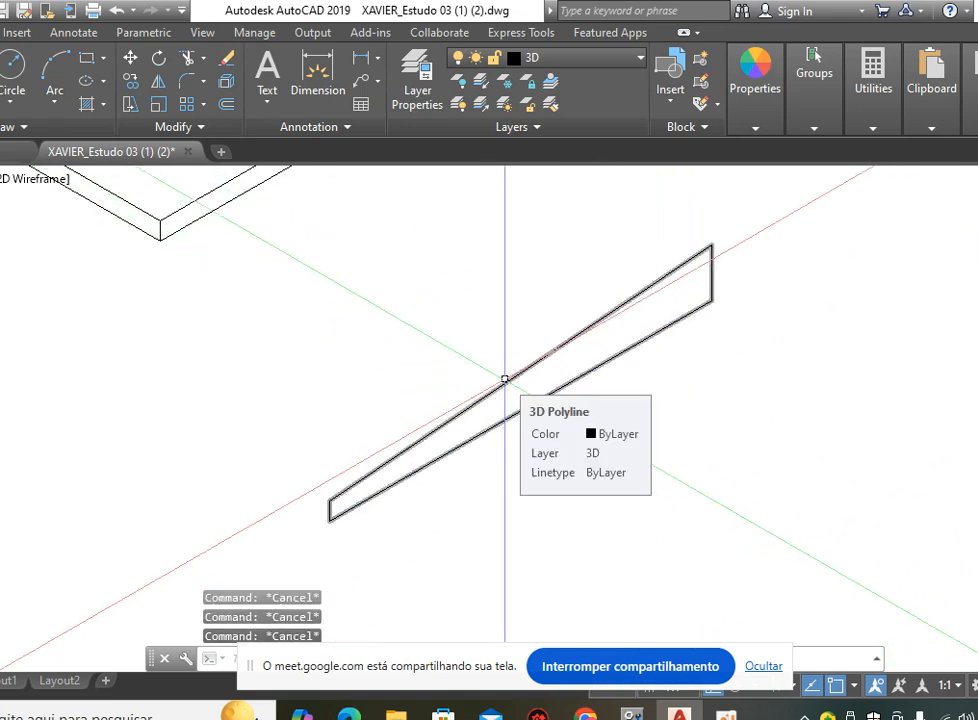
Measure the gate opening from the door frame's base corner perpendicular to the opposite side wall line.
{"action": "scroll", "coordinate": [657, 483], "scroll_direction": "down", "scroll_amount": 4}
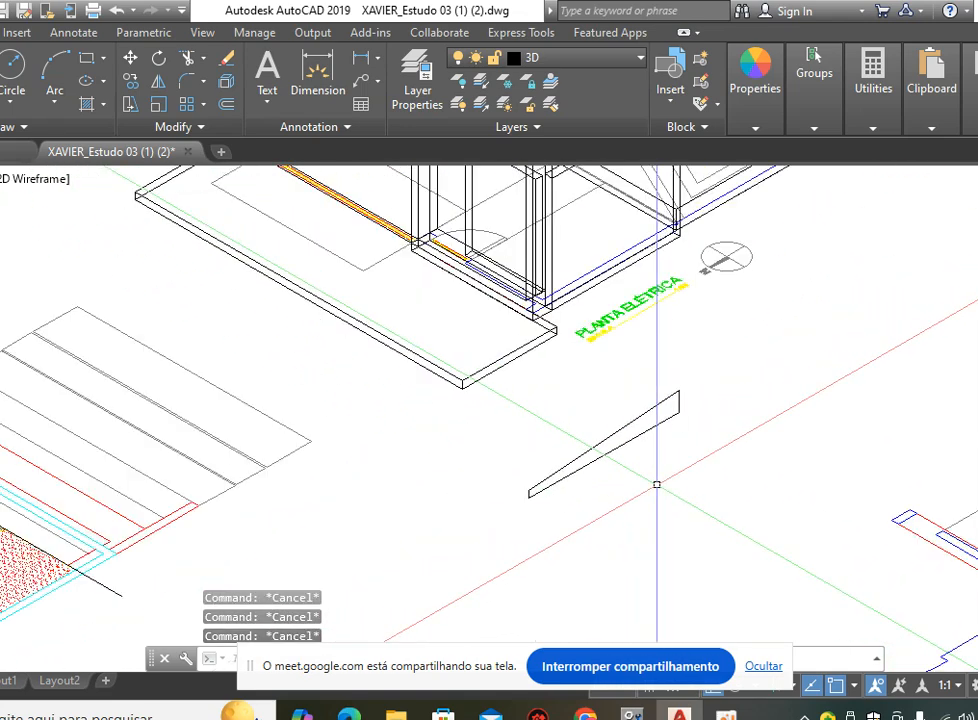
{"action": "scroll", "coordinate": [445, 343], "scroll_direction": "up", "scroll_amount": 4}
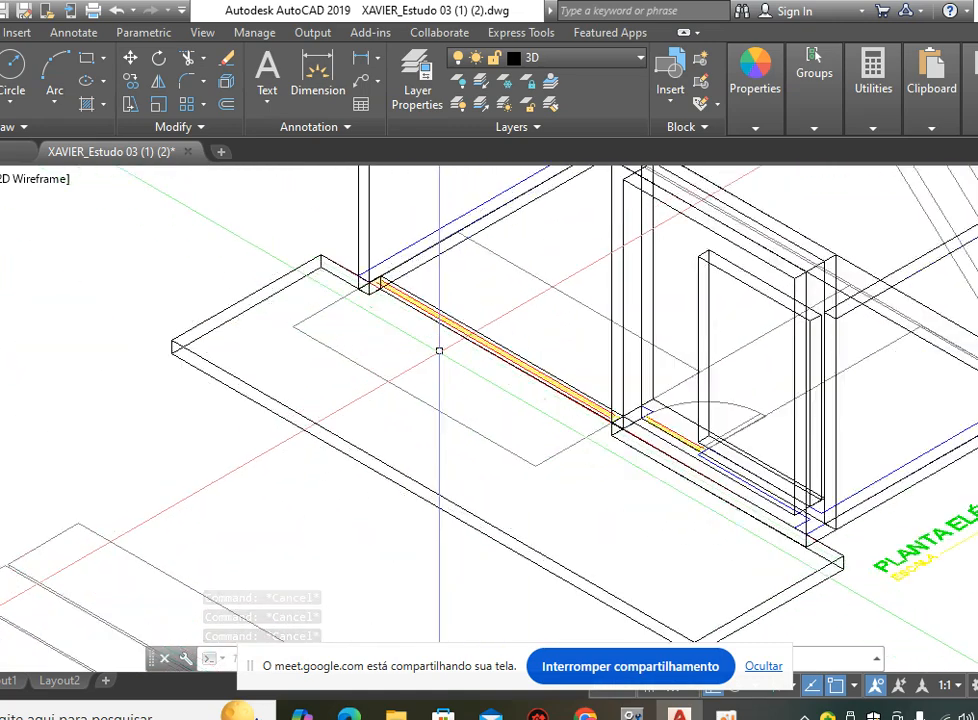
{"action": "scroll", "coordinate": [580, 400], "scroll_direction": "up", "scroll_amount": 3}
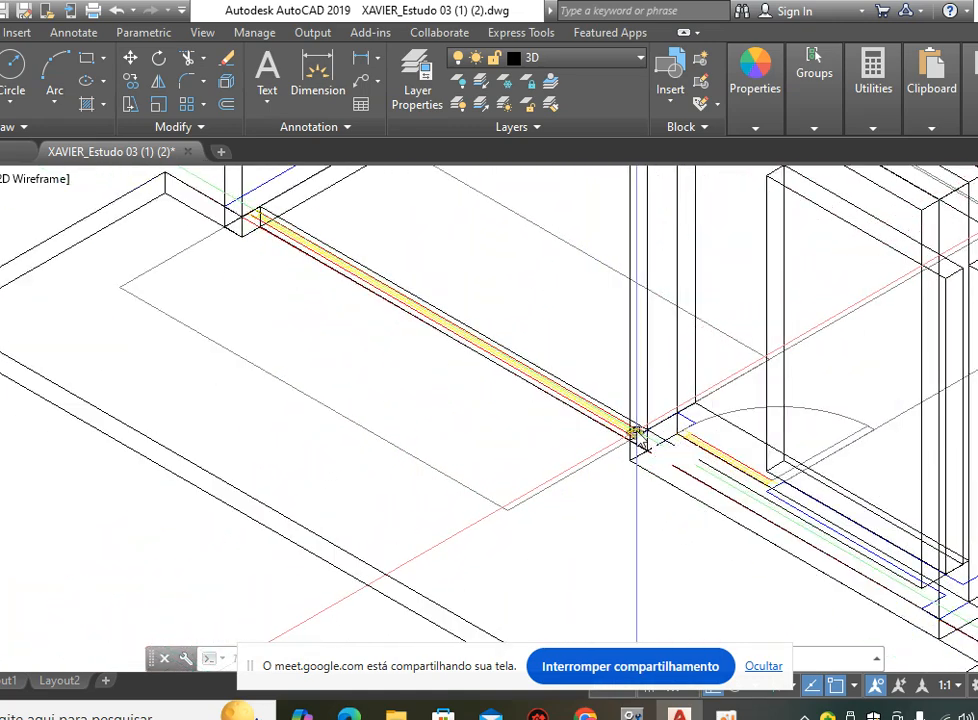
{"action": "type", "text": "i"}
{"action": "key", "text": "Return"}
{"action": "left_click", "coordinate": [679, 411]}
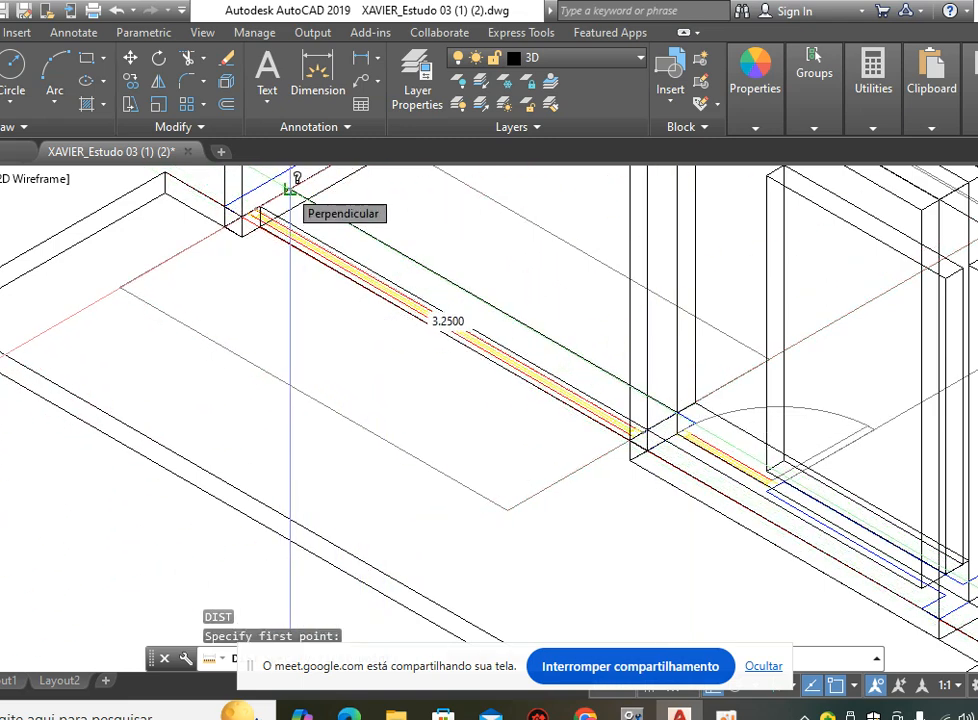
{"action": "scroll", "coordinate": [290, 187], "scroll_direction": "down", "scroll_amount": 2}
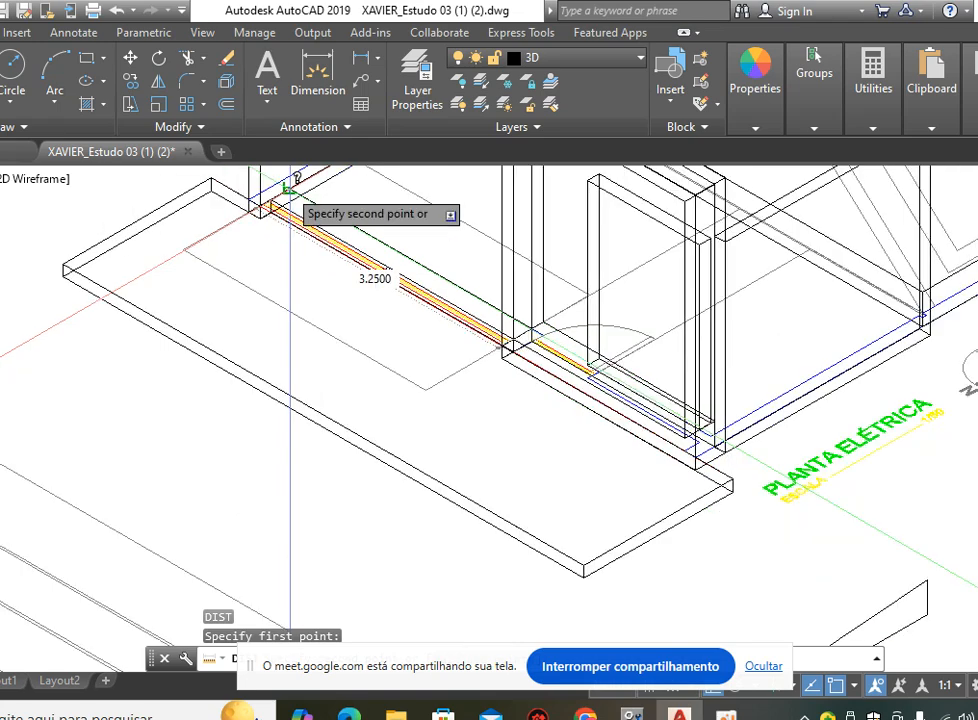
{"action": "middle_click_drag", "start_coordinate": [360, 252], "coordinate": [450, 428]}
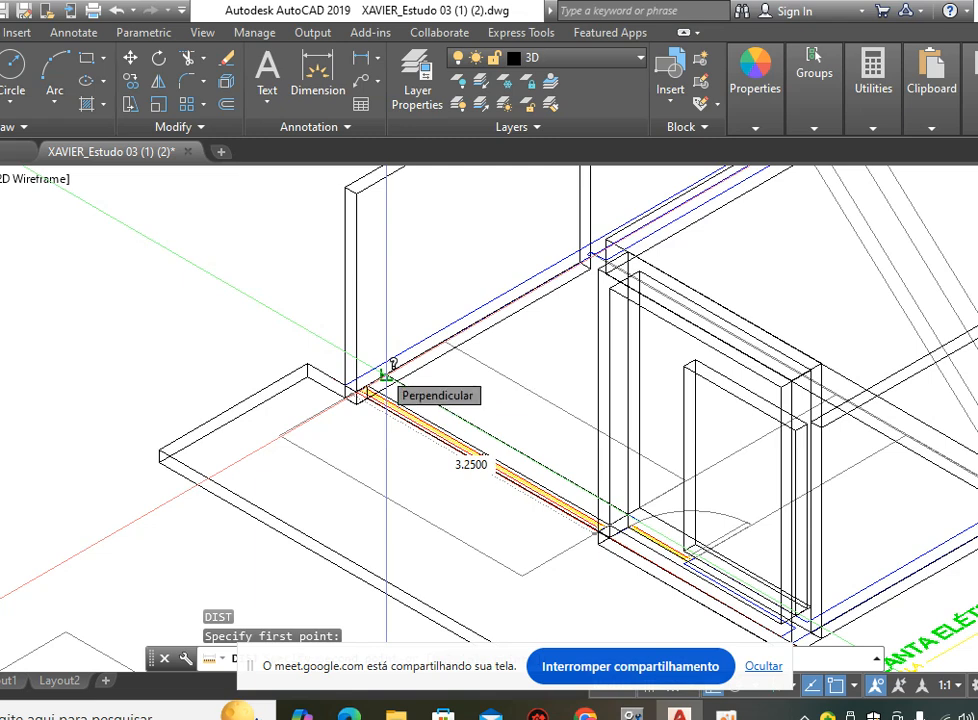
{"action": "key", "text": "Escape"}
Examine the front sidewalk slab and its edge where it meets the base of the door frame.
{"action": "scroll", "coordinate": [636, 549], "scroll_direction": "up", "scroll_amount": 4}
{"action": "scroll", "coordinate": [605, 474], "scroll_direction": "down", "scroll_amount": 3}
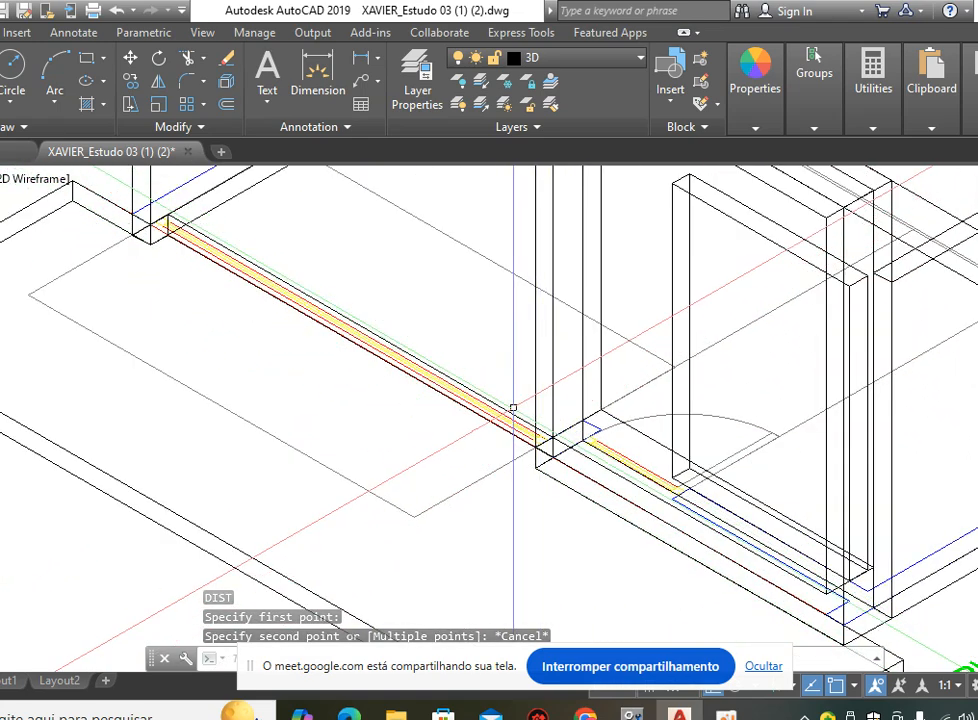
{"action": "left_click", "coordinate": [540, 452]}
{"action": "scroll", "coordinate": [563, 467], "scroll_direction": "up", "scroll_amount": 3}
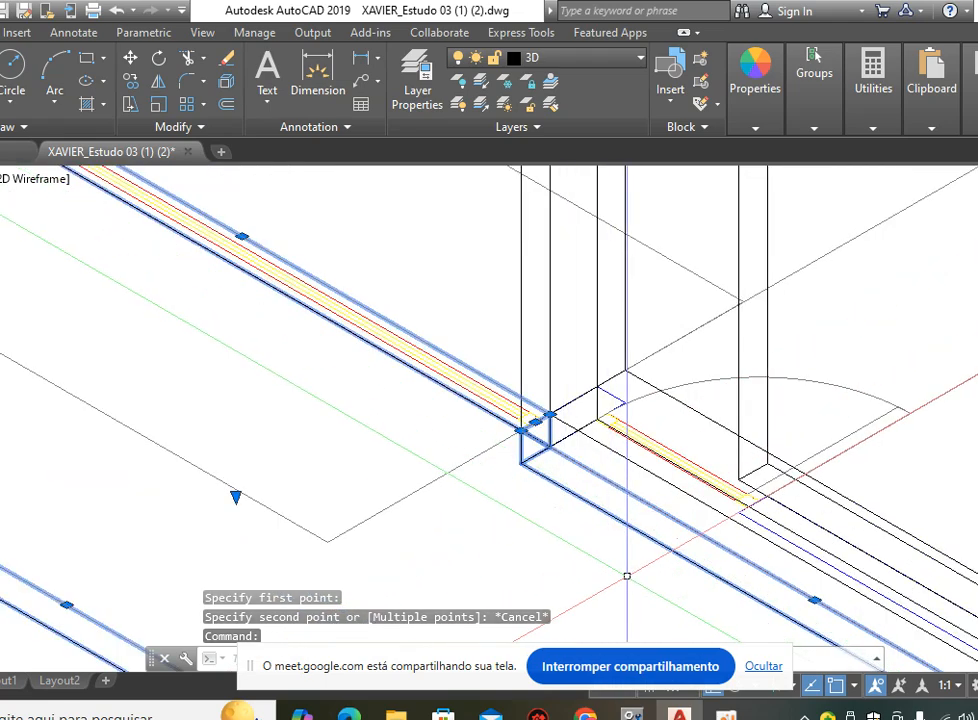
{"action": "scroll", "coordinate": [234, 471], "scroll_direction": "down", "scroll_amount": 5}
{"action": "key", "text": "Escape"}
Move the closed slope profile away from its construction polylines to the empty area beside them.
{"action": "scroll", "coordinate": [358, 432], "scroll_direction": "down", "scroll_amount": 2}
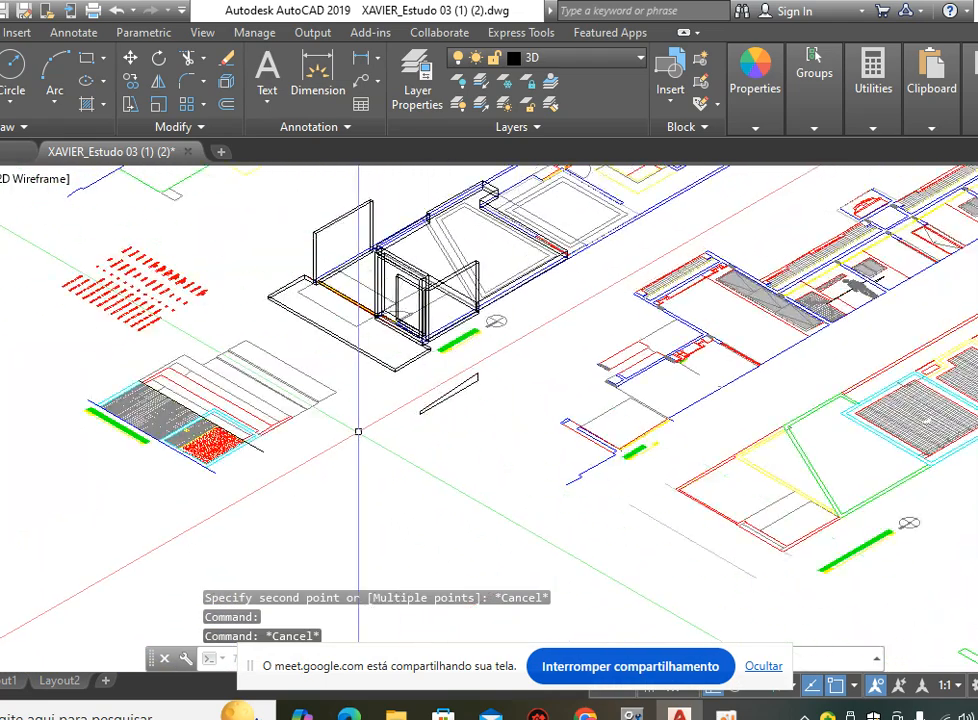
{"action": "scroll", "coordinate": [535, 408], "scroll_direction": "up", "scroll_amount": 3}
{"action": "scroll", "coordinate": [371, 474], "scroll_direction": "up", "scroll_amount": 3}
{"action": "type", "text": "m"}
{"action": "key", "text": "Return"}
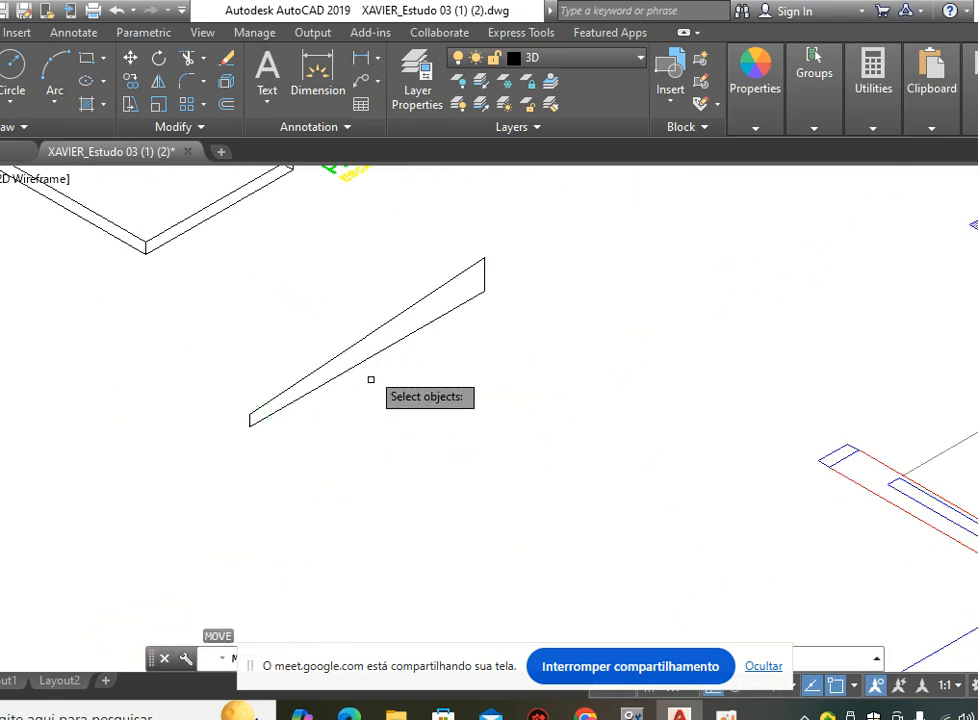
{"action": "left_click", "coordinate": [384, 328]}
{"action": "key", "text": "Return"}
{"action": "left_click", "coordinate": [413, 380]}
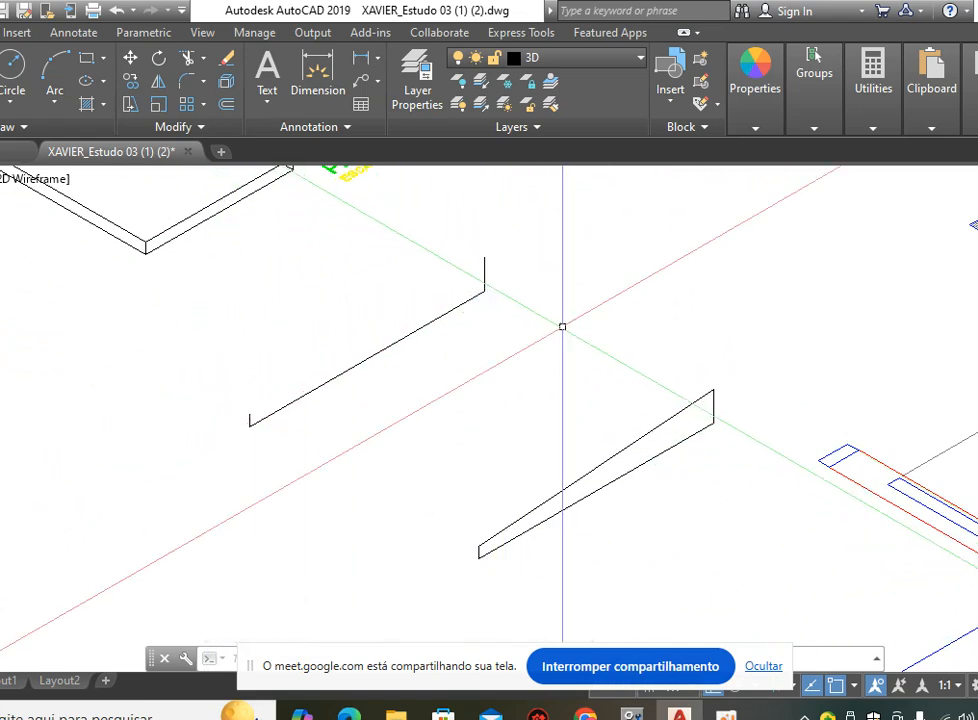
{"action": "left_click", "coordinate": [682, 408]}
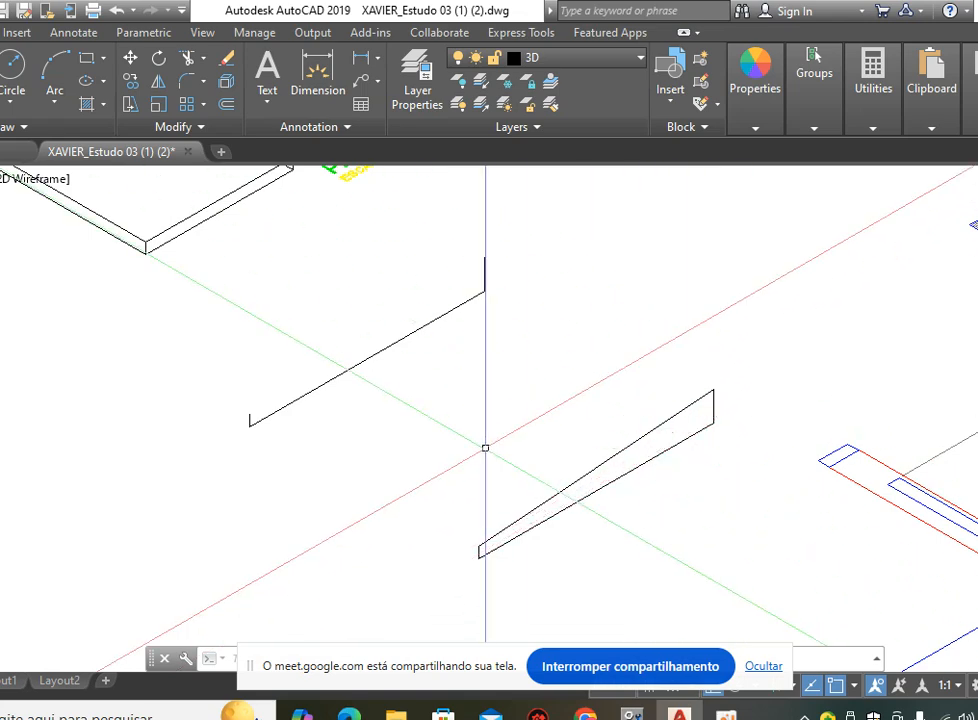
Erase the two leftover construction polylines of the slope profile.
{"action": "left_click", "coordinate": [507, 243]}
{"action": "left_click", "coordinate": [437, 354]}
{"action": "left_click", "coordinate": [273, 349]}
{"action": "left_click", "coordinate": [240, 440]}
{"action": "key", "text": "Delete"}
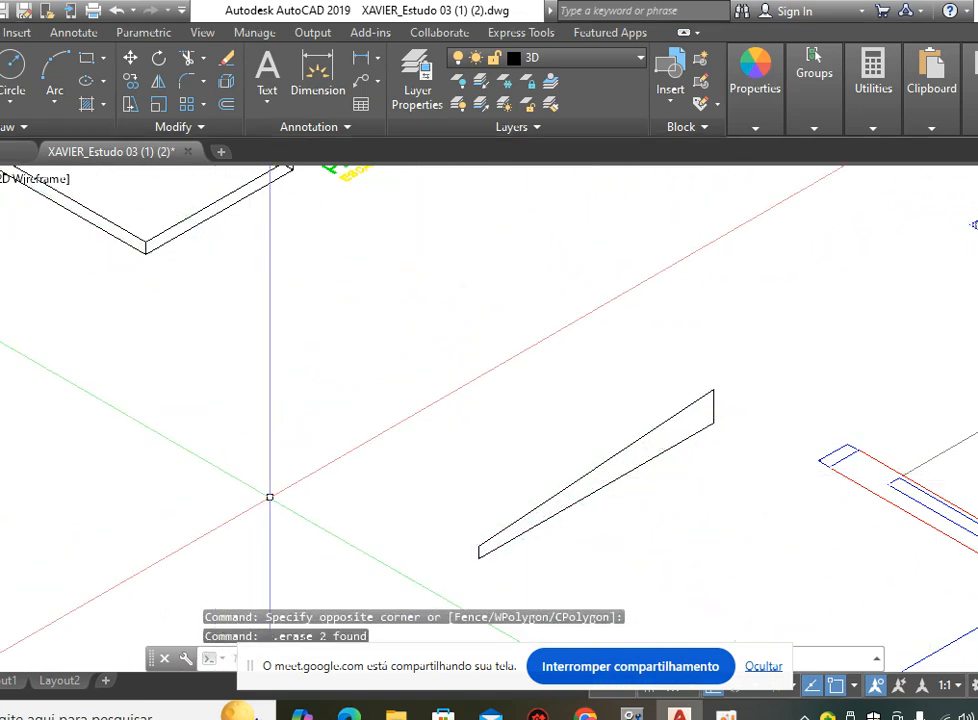
Undo the last erase and move, and erase the closed slope profile lying over its construction polylines.
{"action": "left_click", "coordinate": [671, 415]}
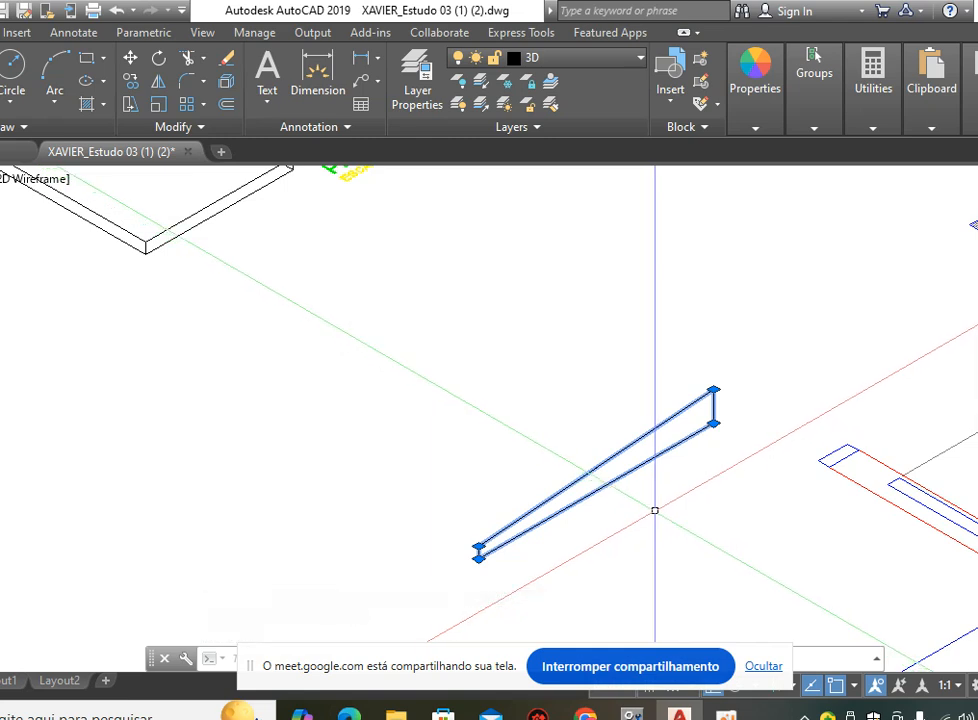
{"action": "key", "text": "Escape"}
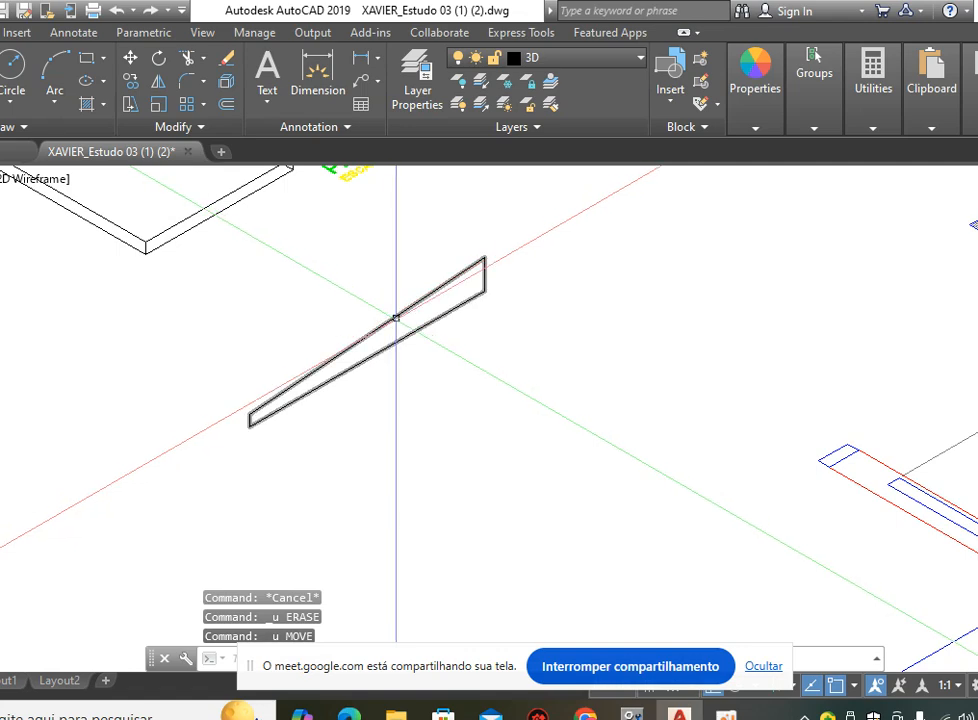
{"action": "left_click", "coordinate": [396, 318]}
{"action": "key", "text": "Delete"}
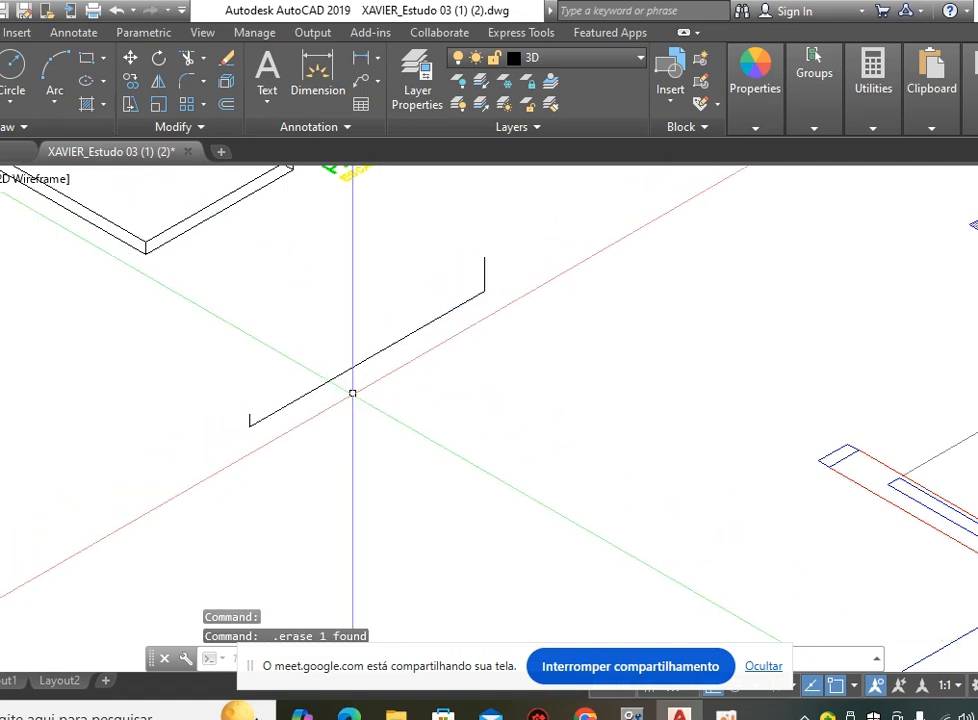
Draw a 3D polyline joining the upper ends of the two vertical edges as the slope's inclined top.
{"action": "key", "text": "Return"}
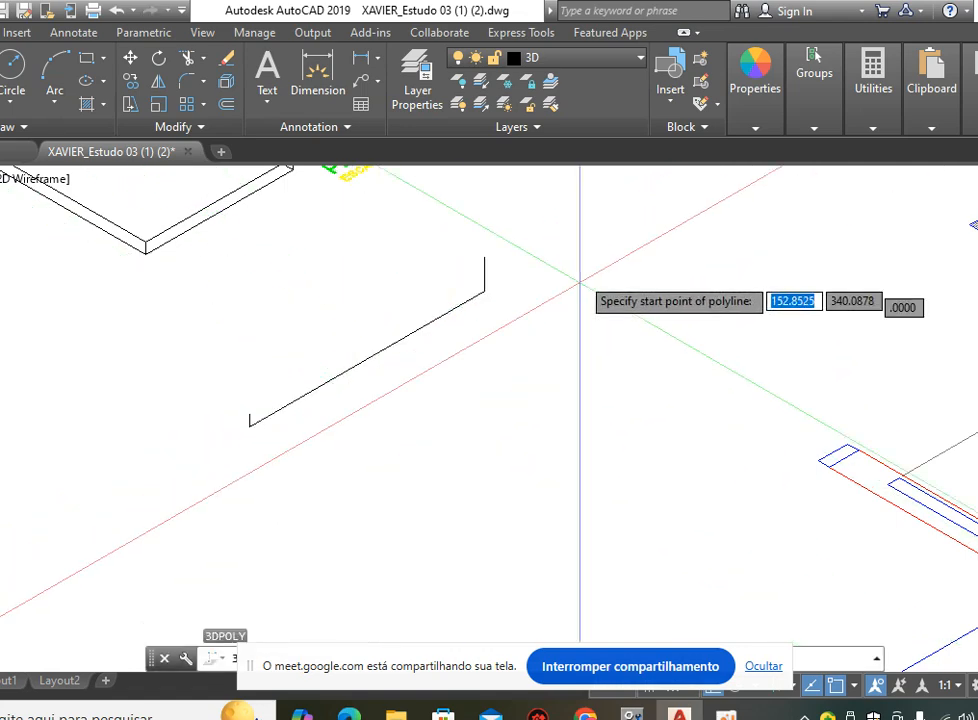
{"action": "left_click", "coordinate": [485, 257]}
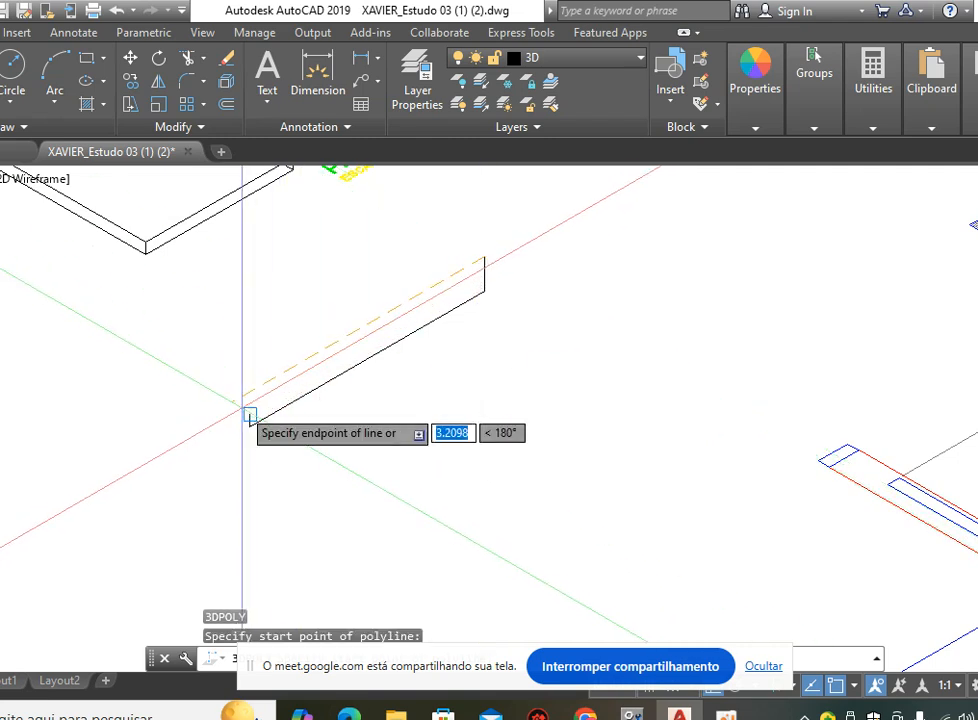
{"action": "left_click", "coordinate": [250, 415]}
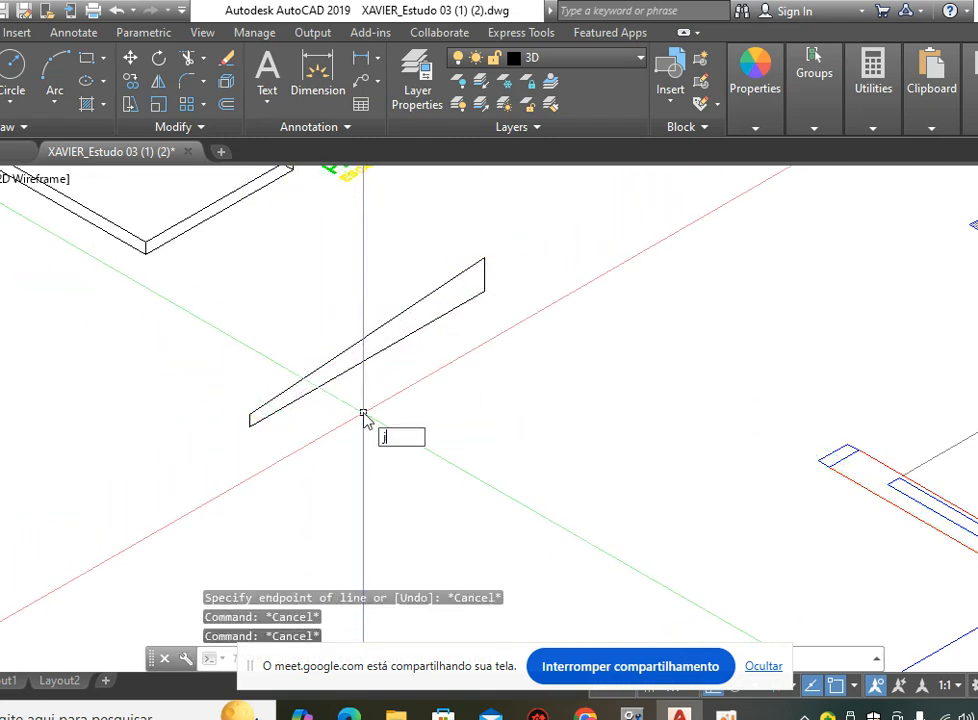
Join the inclined top line and the construction polylines into one closed slope profile.
{"action": "key", "text": "Return"}
{"action": "left_click", "coordinate": [515, 224]}
{"action": "left_click", "coordinate": [368, 394]}
{"action": "left_click", "coordinate": [303, 340]}
{"action": "left_click", "coordinate": [221, 498]}
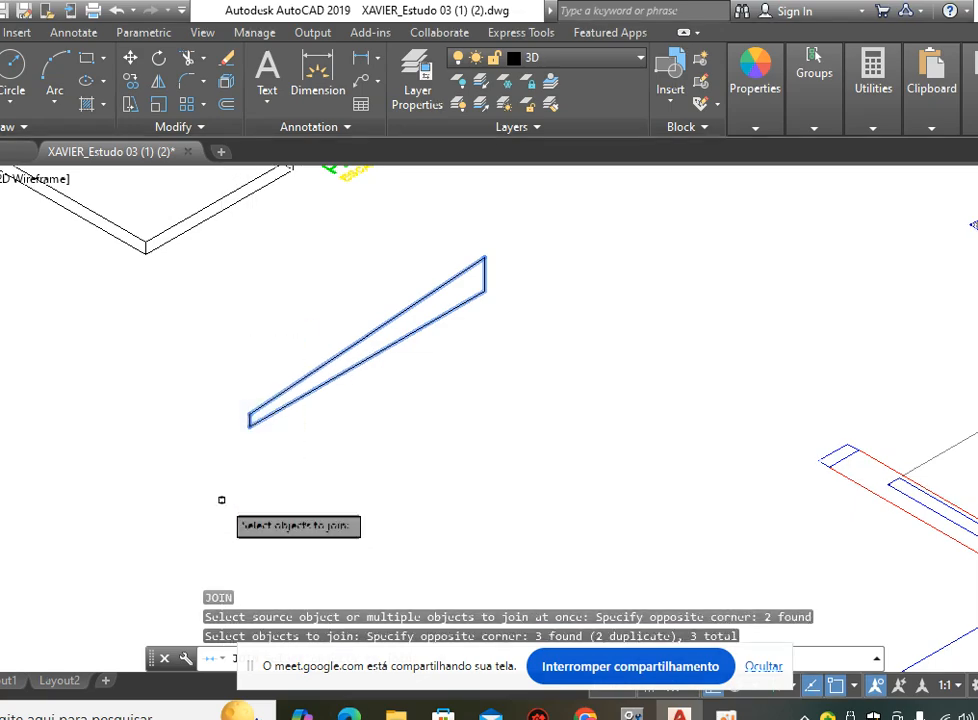
{"action": "key", "text": "Return"}
{"action": "left_click", "coordinate": [323, 386]}
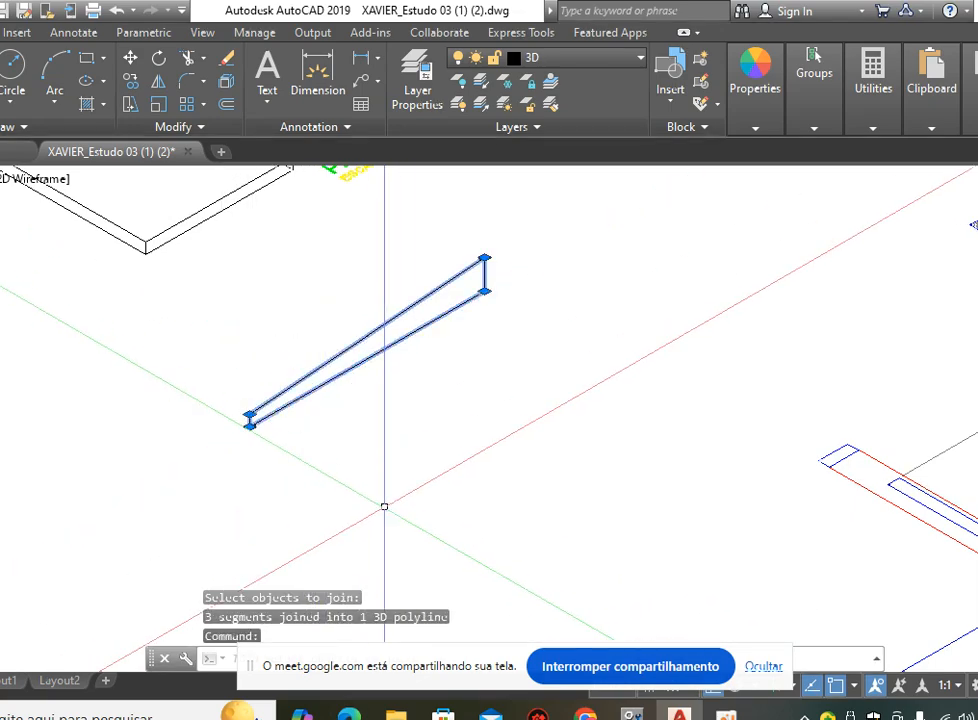
{"action": "key", "text": "Escape"}
{"action": "key", "text": "Escape"}
Move the joined slope profile farther into the empty area, towards the CORTE 01 drawing.
{"action": "scroll", "coordinate": [438, 283], "scroll_direction": "down", "scroll_amount": 6}
{"action": "scroll", "coordinate": [509, 330], "scroll_direction": "up", "scroll_amount": 4}
{"action": "middle_click_drag", "start_coordinate": [347, 299], "coordinate": [454, 421]}
{"action": "type", "text": "m"}
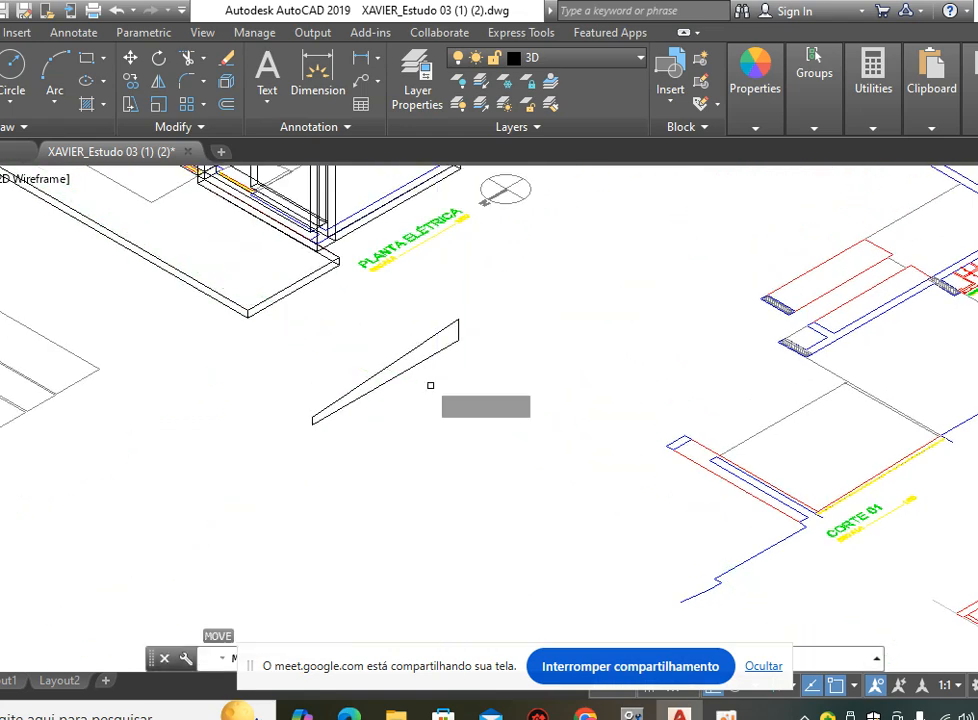
{"action": "key", "text": "Return"}
{"action": "left_click", "coordinate": [441, 349]}
{"action": "key", "text": "Return"}
{"action": "left_click", "coordinate": [633, 345]}
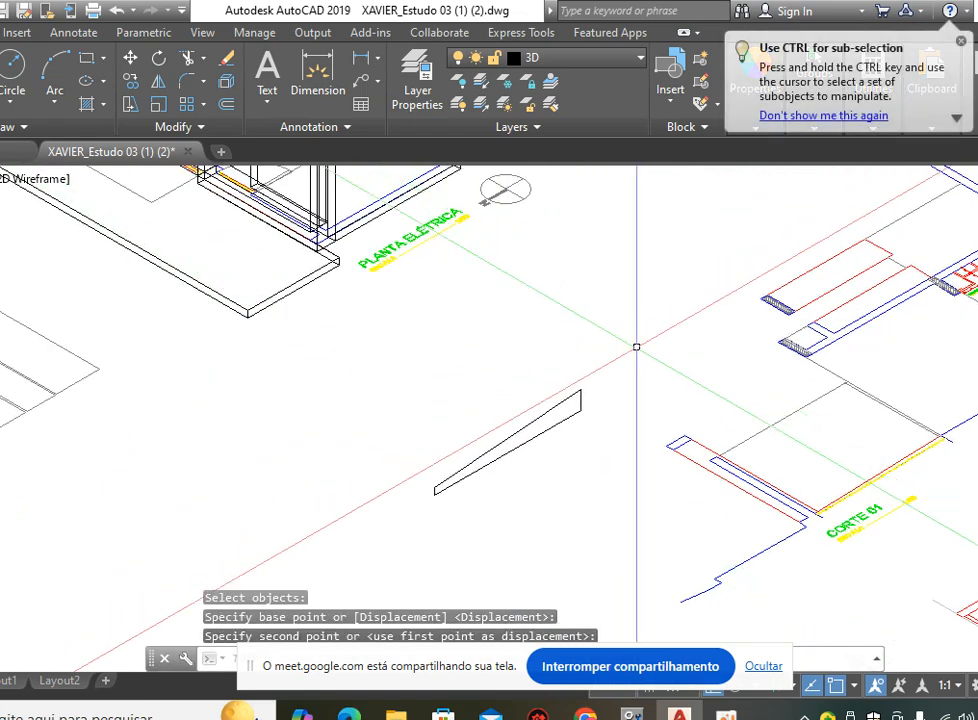
Examine the gate opening beside the door frame and compare it with the slope profile.
{"action": "scroll", "coordinate": [510, 480], "scroll_direction": "up", "scroll_amount": 4}
{"action": "scroll", "coordinate": [635, 385], "scroll_direction": "down", "scroll_amount": 5}
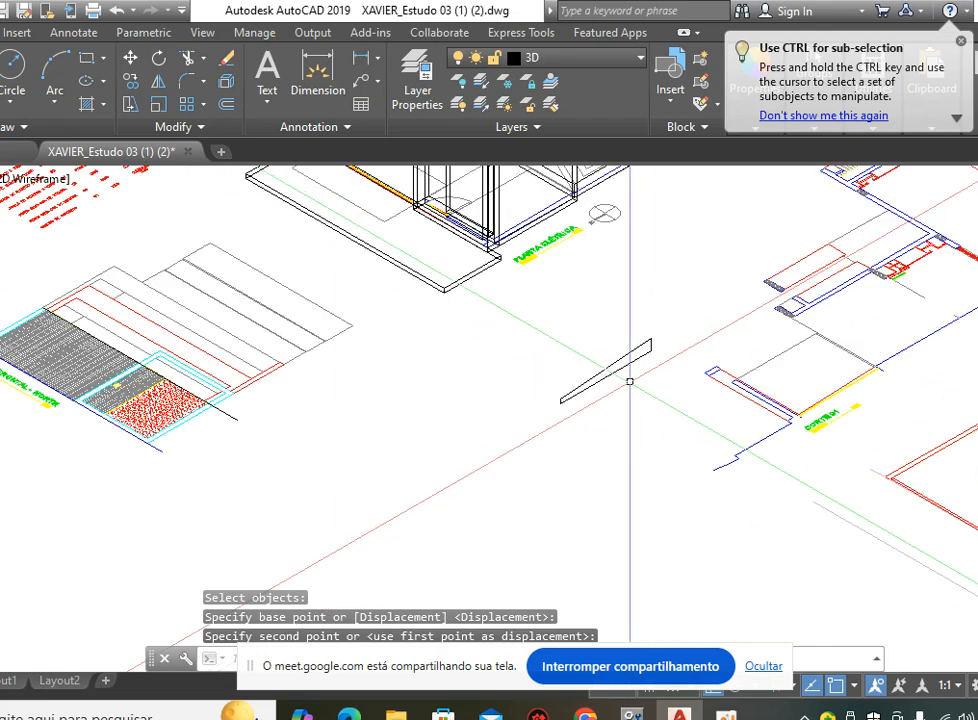
{"action": "scroll", "coordinate": [610, 365], "scroll_direction": "up", "scroll_amount": 2}
{"action": "scroll", "coordinate": [722, 406], "scroll_direction": "down", "scroll_amount": 4}
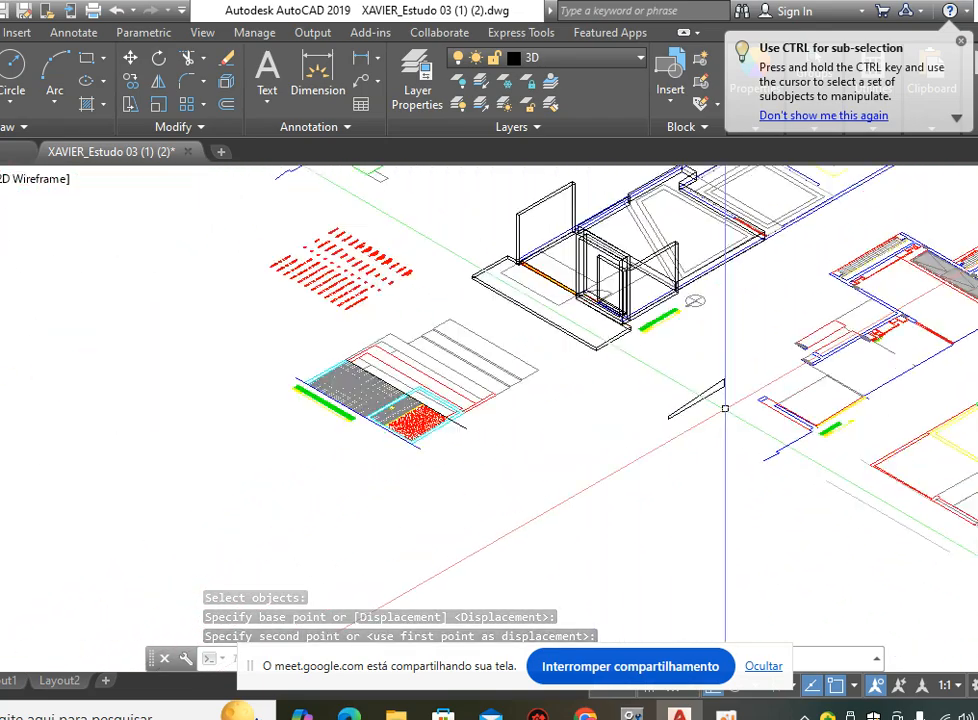
{"action": "scroll", "coordinate": [462, 392], "scroll_direction": "up", "scroll_amount": 5}
{"action": "left_click", "coordinate": [462, 392]}
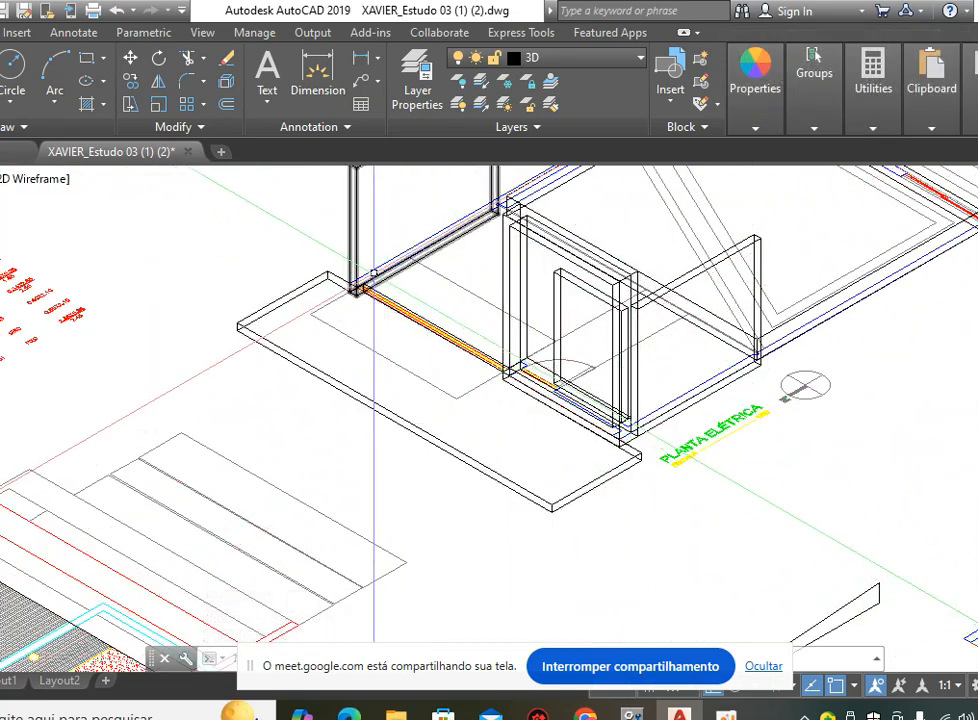
{"action": "scroll", "coordinate": [474, 391], "scroll_direction": "down", "scroll_amount": 5}
{"action": "scroll", "coordinate": [502, 349], "scroll_direction": "up", "scroll_amount": 5}
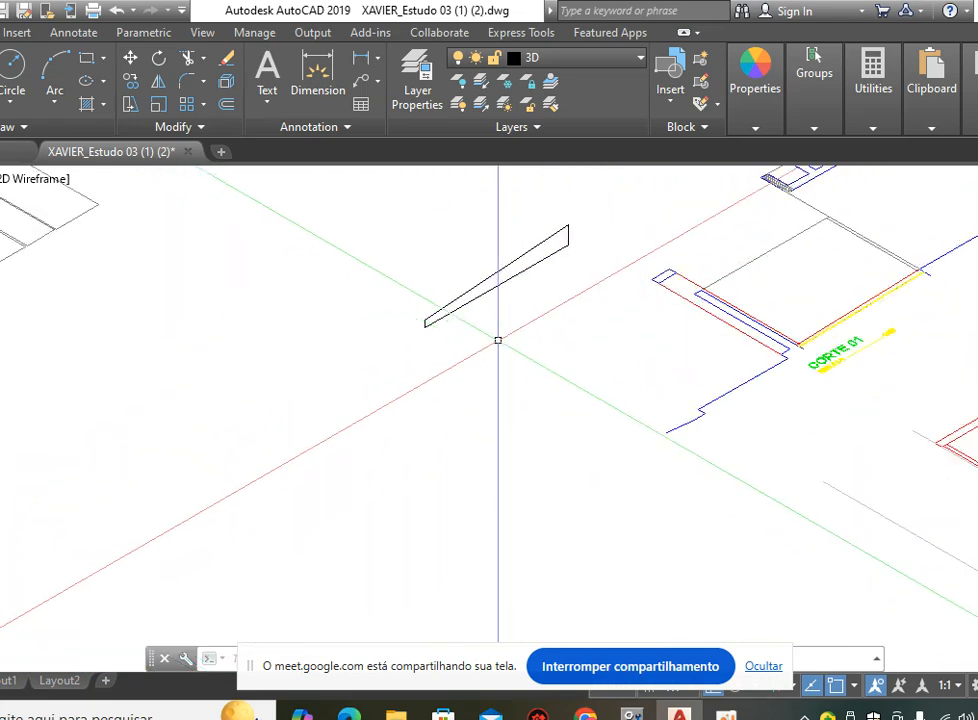
Extrude the closed slope profile 3.25 into a solid ramp.
{"action": "type", "text": "ext"}
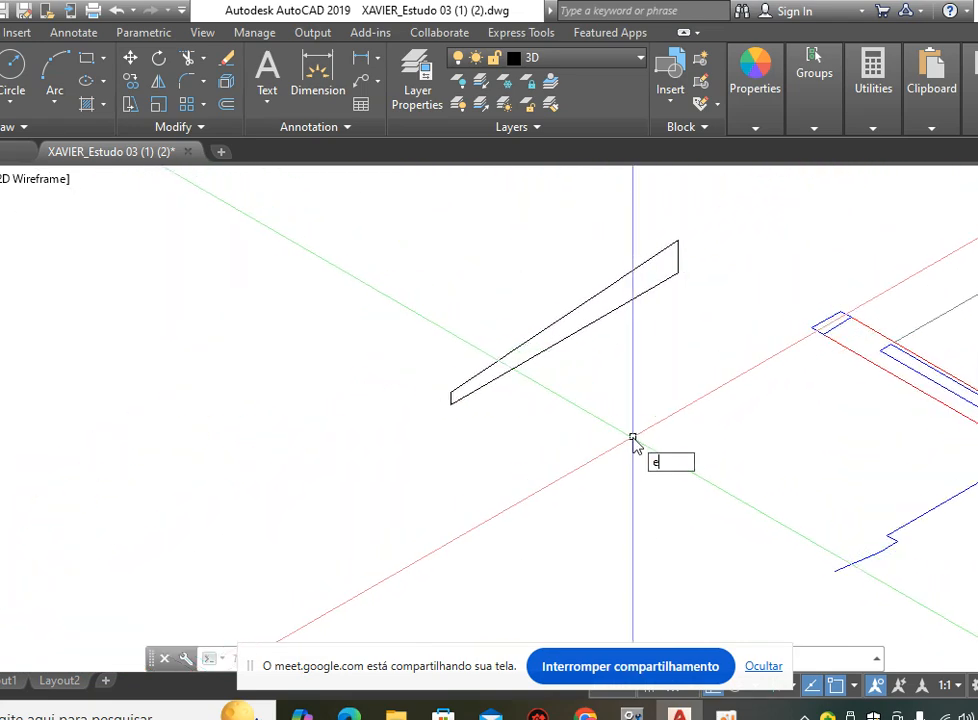
{"action": "key", "text": "Return"}
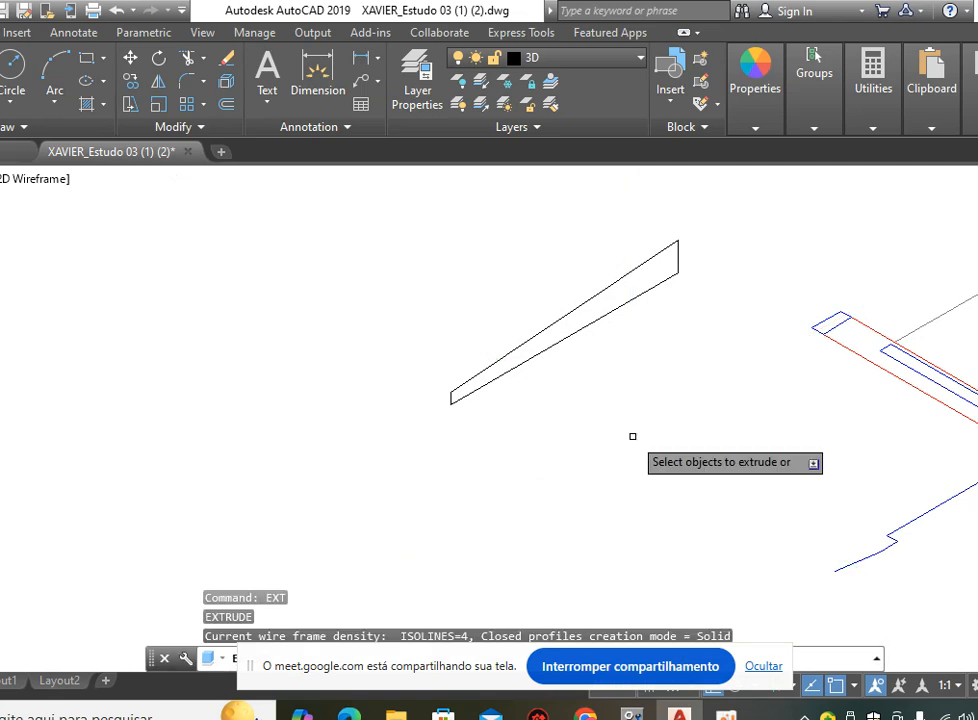
{"action": "left_click", "coordinate": [603, 285]}
{"action": "scroll", "coordinate": [633, 330], "scroll_direction": "down", "scroll_amount": 3}
{"action": "key", "text": "Return"}
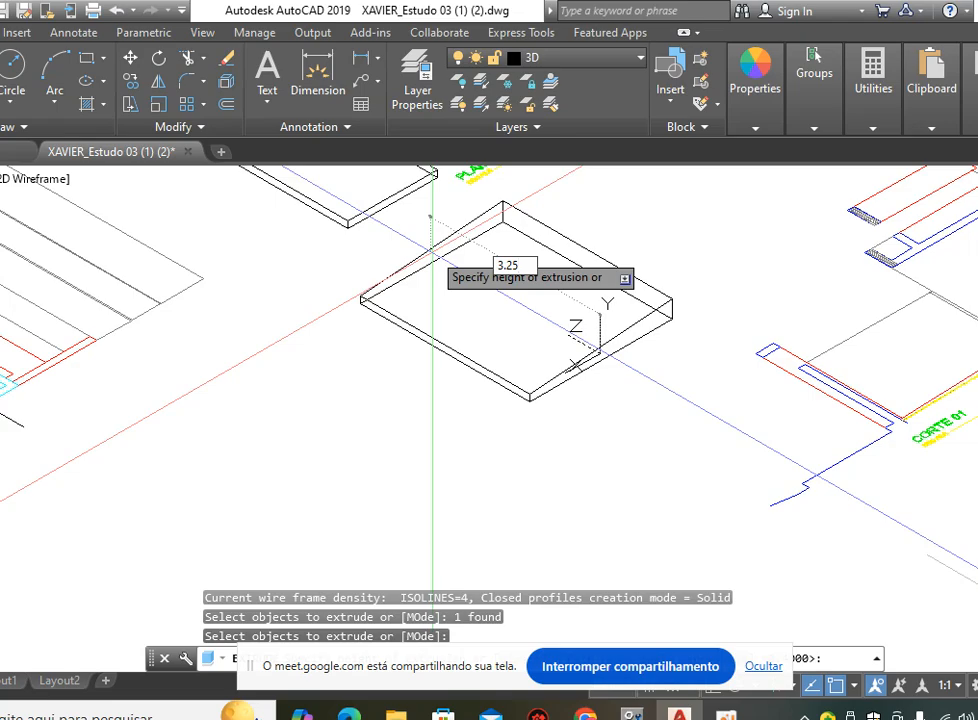
{"action": "type", "text": "3.25"}
{"action": "key", "text": "Return"}
Examine the notch of the front sidewalk slab at the gate opening and the corners of the slope solid.
{"action": "scroll", "coordinate": [561, 417], "scroll_direction": "down", "scroll_amount": 5}
{"action": "scroll", "coordinate": [539, 500], "scroll_direction": "up", "scroll_amount": 6}
{"action": "scroll", "coordinate": [505, 387], "scroll_direction": "up", "scroll_amount": 4}
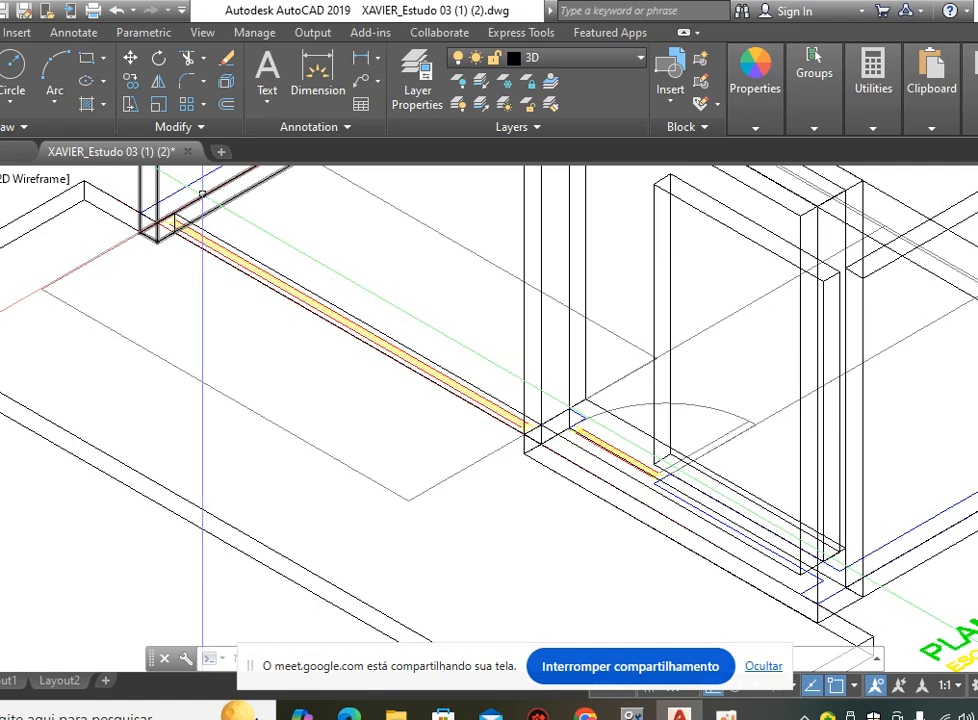
{"action": "middle_click_drag", "start_coordinate": [153, 279], "coordinate": [320, 360]}
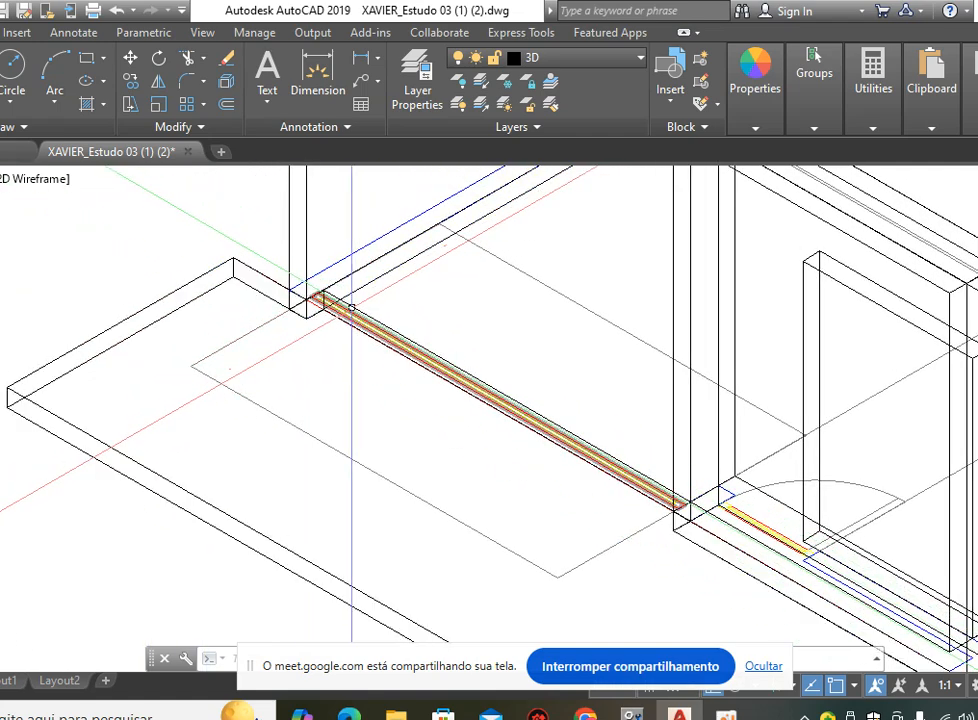
{"action": "left_click", "coordinate": [358, 290]}
{"action": "scroll", "coordinate": [360, 292], "scroll_direction": "up", "scroll_amount": 3}
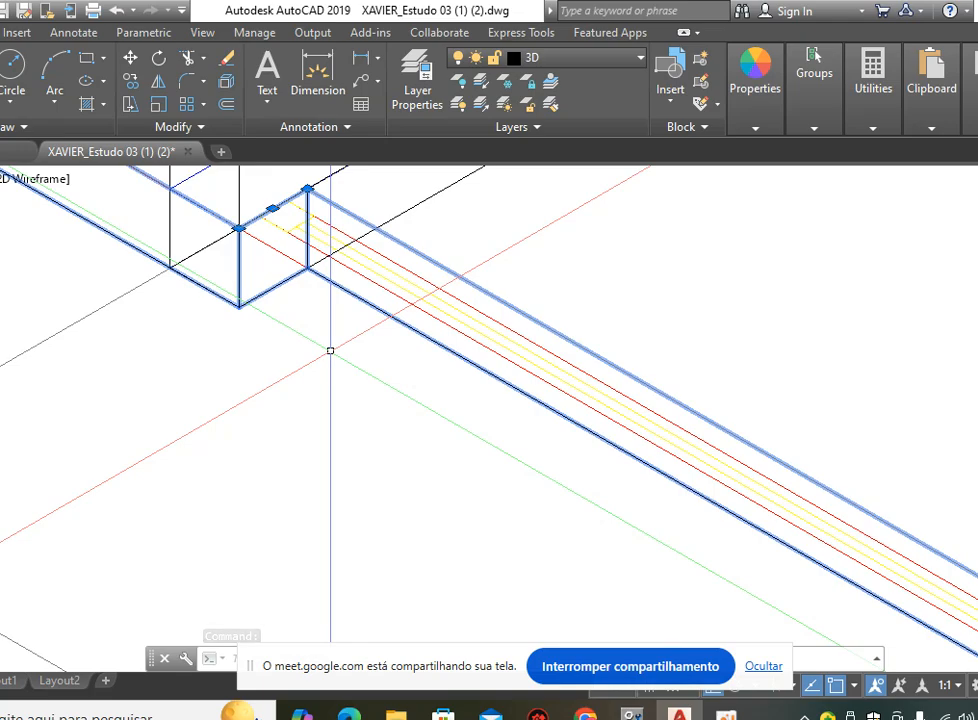
{"action": "scroll", "coordinate": [330, 350], "scroll_direction": "down", "scroll_amount": 8}
{"action": "key", "text": "Escape"}
{"action": "key", "text": "Escape"}
{"action": "scroll", "coordinate": [440, 508], "scroll_direction": "up", "scroll_amount": 6}
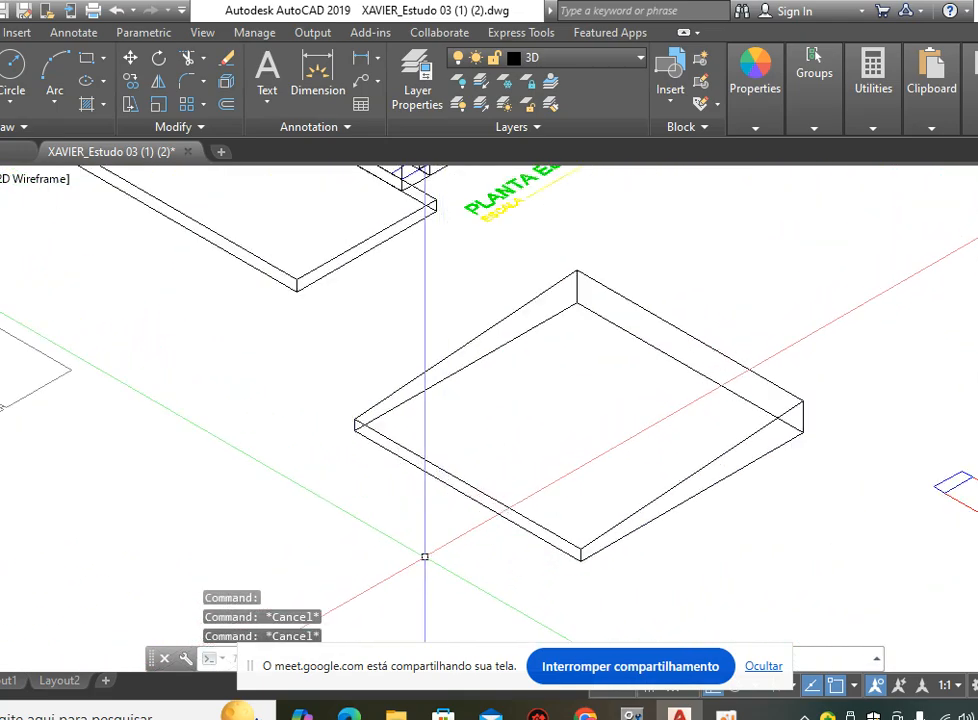
{"action": "scroll", "coordinate": [440, 558], "scroll_direction": "down", "scroll_amount": 3}
{"action": "scroll", "coordinate": [350, 358], "scroll_direction": "up", "scroll_amount": 7}
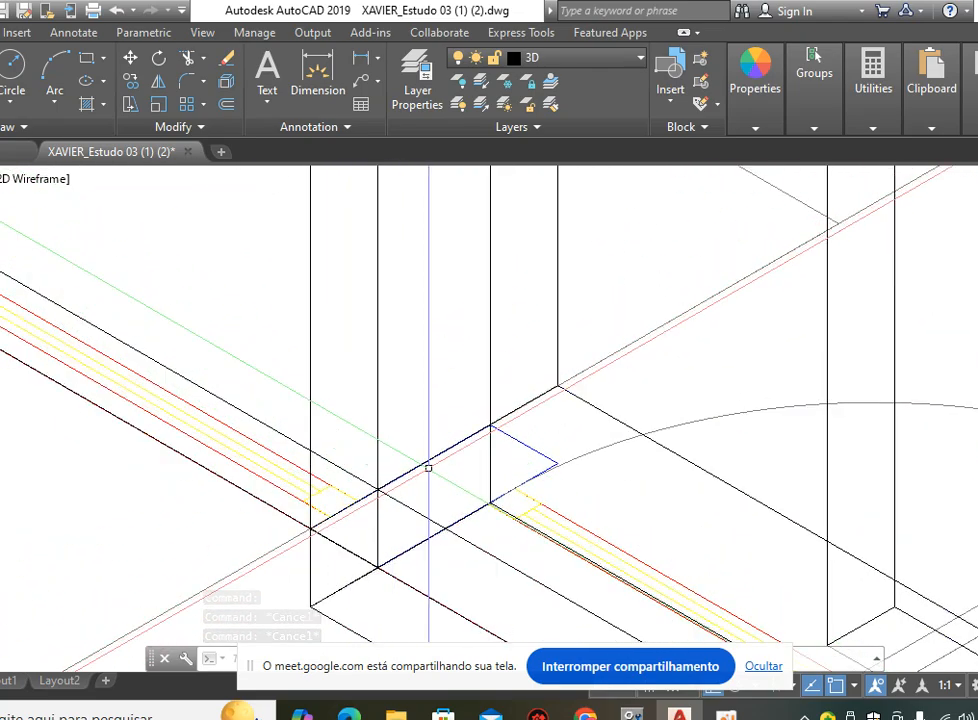
Measure from the door frame's base corner at the gate to the parallel plan line inside the building.
{"action": "type", "text": "Dist"}
{"action": "key", "text": "Return"}
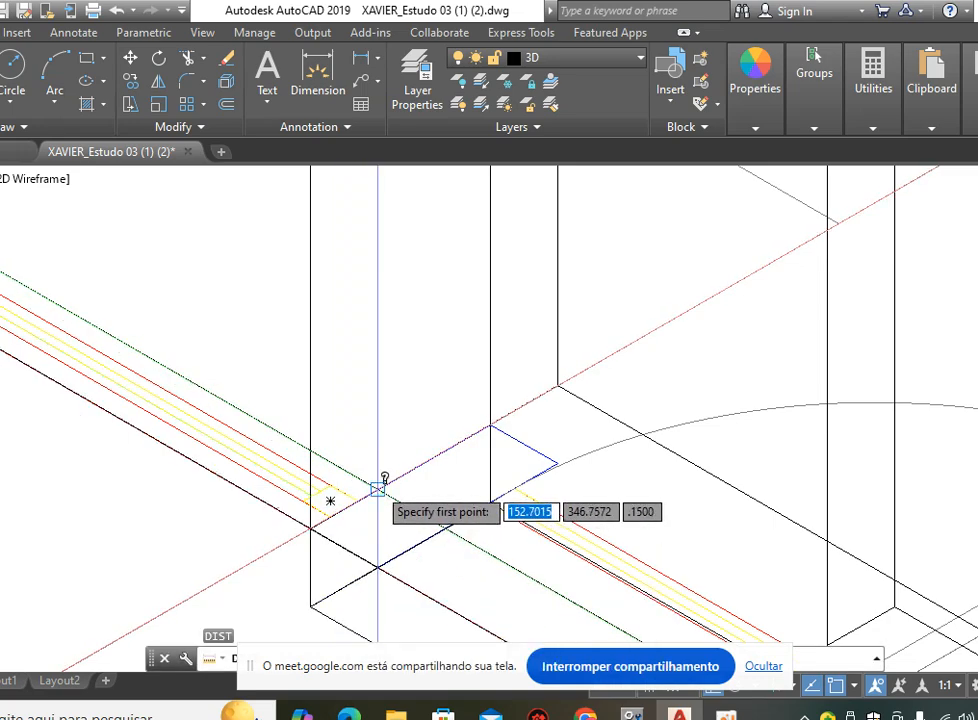
{"action": "left_click", "coordinate": [382, 484]}
{"action": "scroll", "coordinate": [297, 524], "scroll_direction": "up", "scroll_amount": 3}
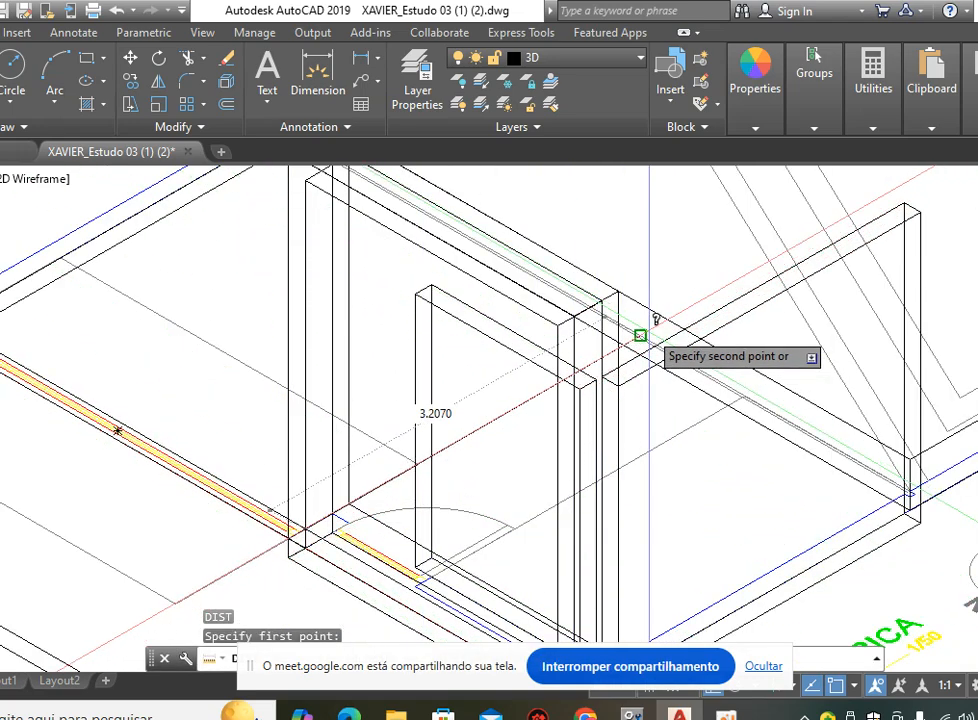
{"action": "scroll", "coordinate": [632, 328], "scroll_direction": "up", "scroll_amount": 2}
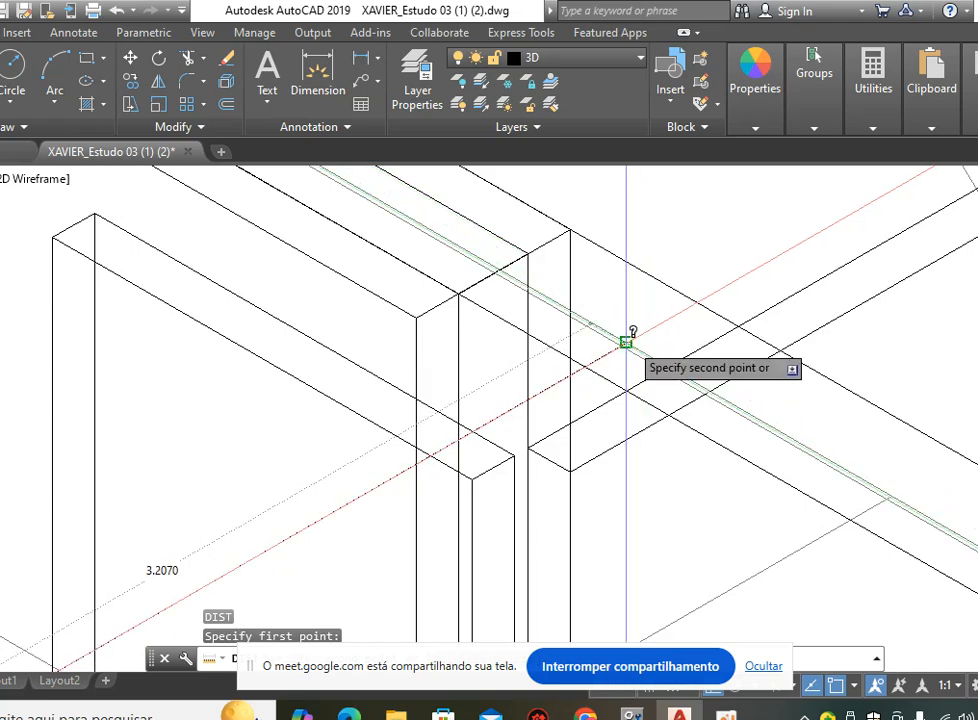
{"action": "left_click", "coordinate": [629, 338]}
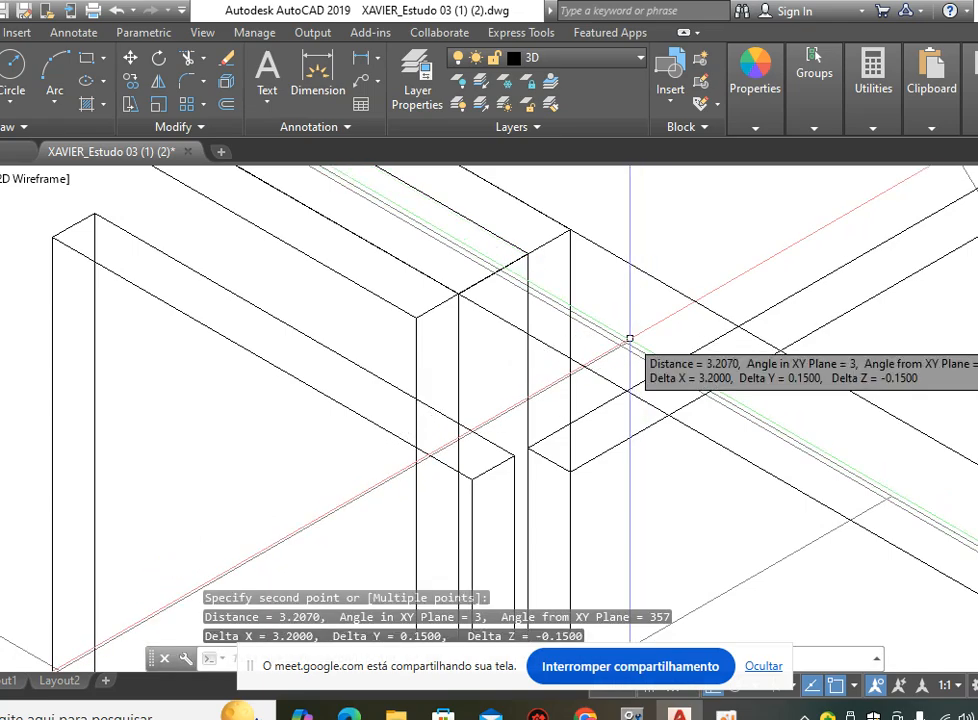
{"action": "scroll", "coordinate": [629, 338], "scroll_direction": "down", "scroll_amount": 10}
{"action": "key", "text": "Escape"}
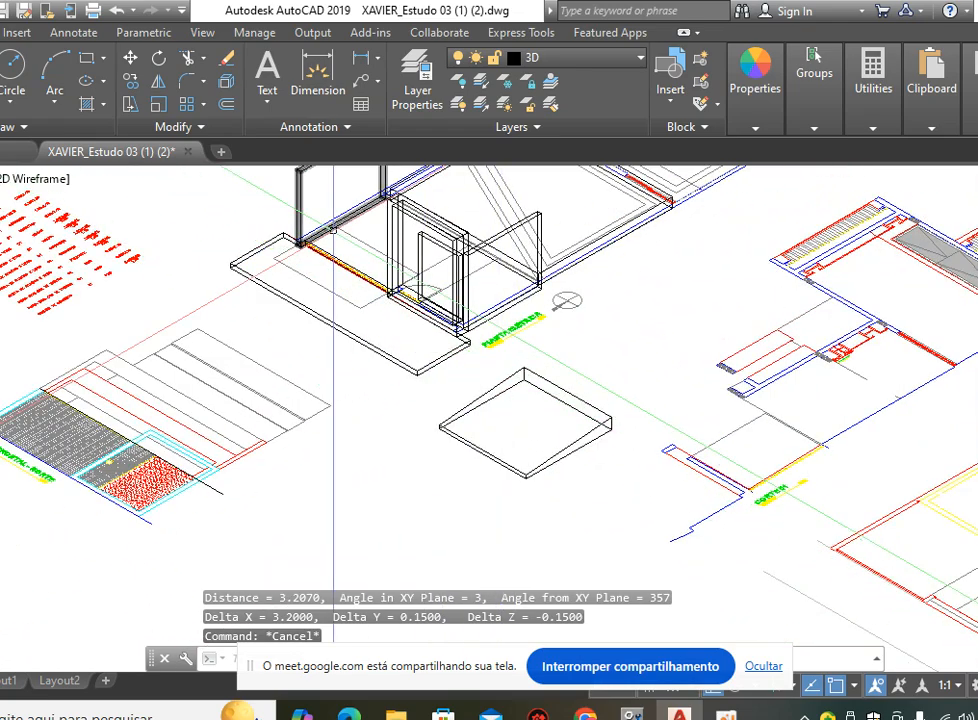
Compare the slope solid's low corner with the sidewalk slab's notch corner at the side wall.
{"action": "middle_click_drag", "start_coordinate": [344, 273], "coordinate": [395, 377]}
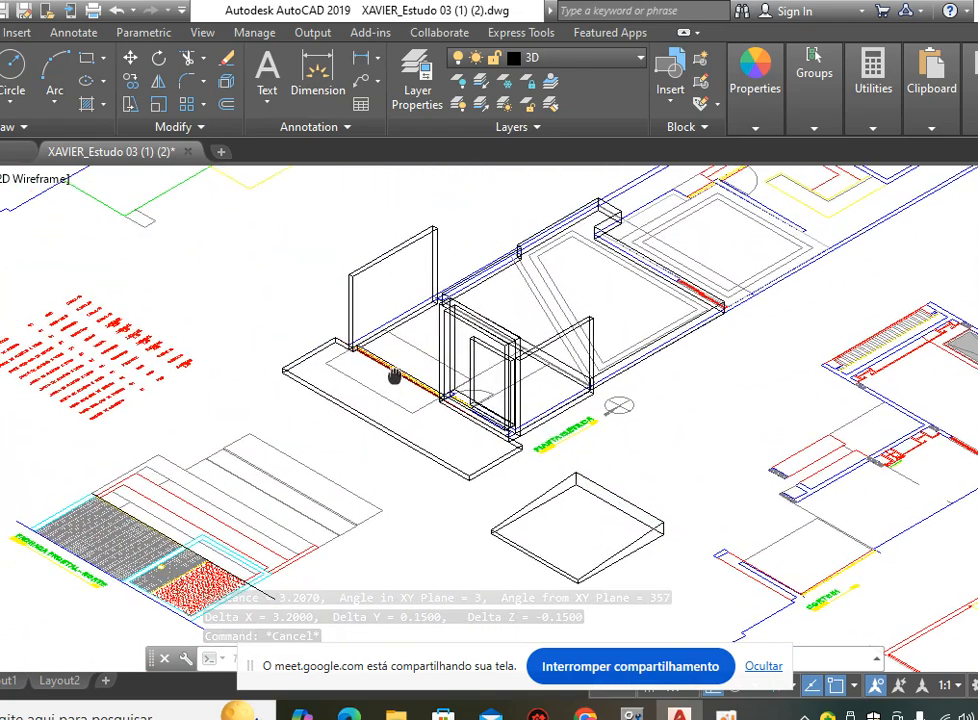
{"action": "scroll", "coordinate": [395, 377], "scroll_direction": "up", "scroll_amount": 2}
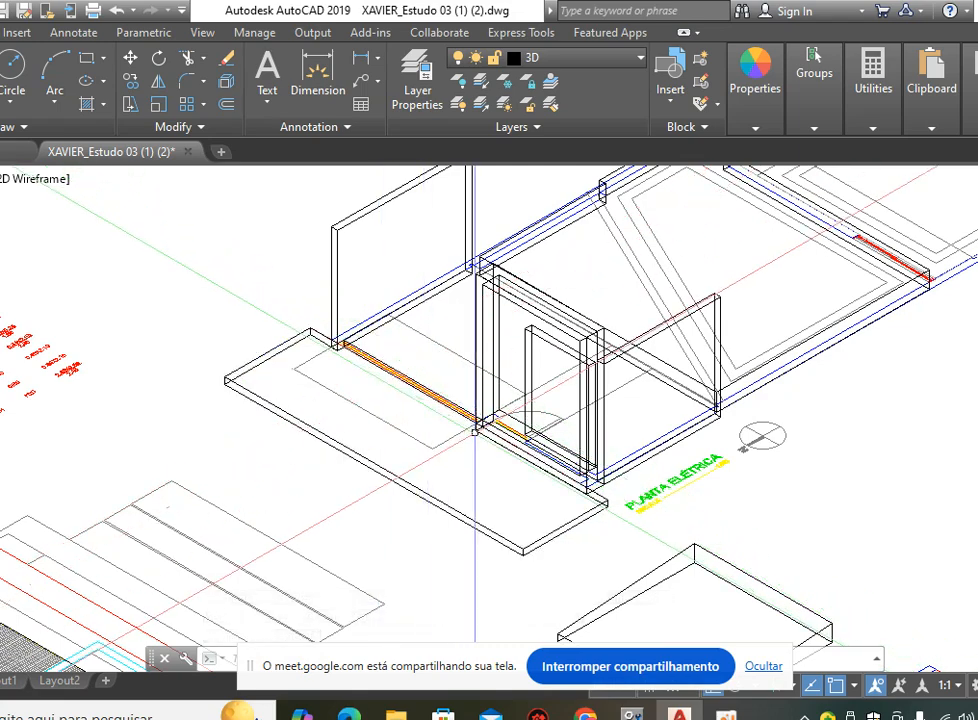
{"action": "scroll", "coordinate": [563, 441], "scroll_direction": "up", "scroll_amount": 6}
{"action": "scroll", "coordinate": [569, 565], "scroll_direction": "up", "scroll_amount": 3}
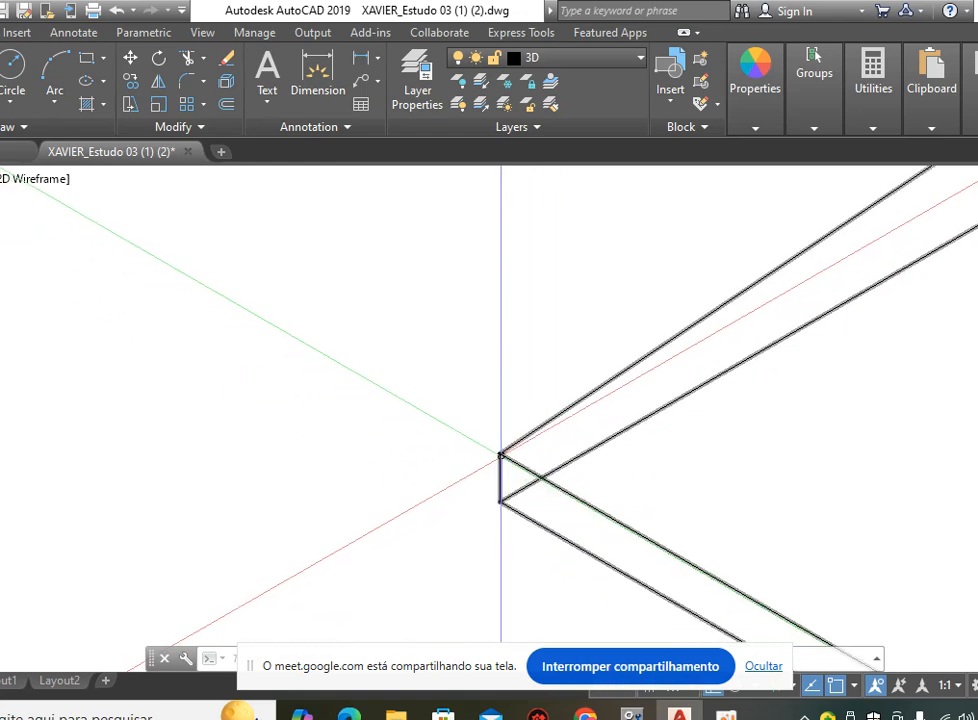
{"action": "scroll", "coordinate": [500, 453], "scroll_direction": "down", "scroll_amount": 5}
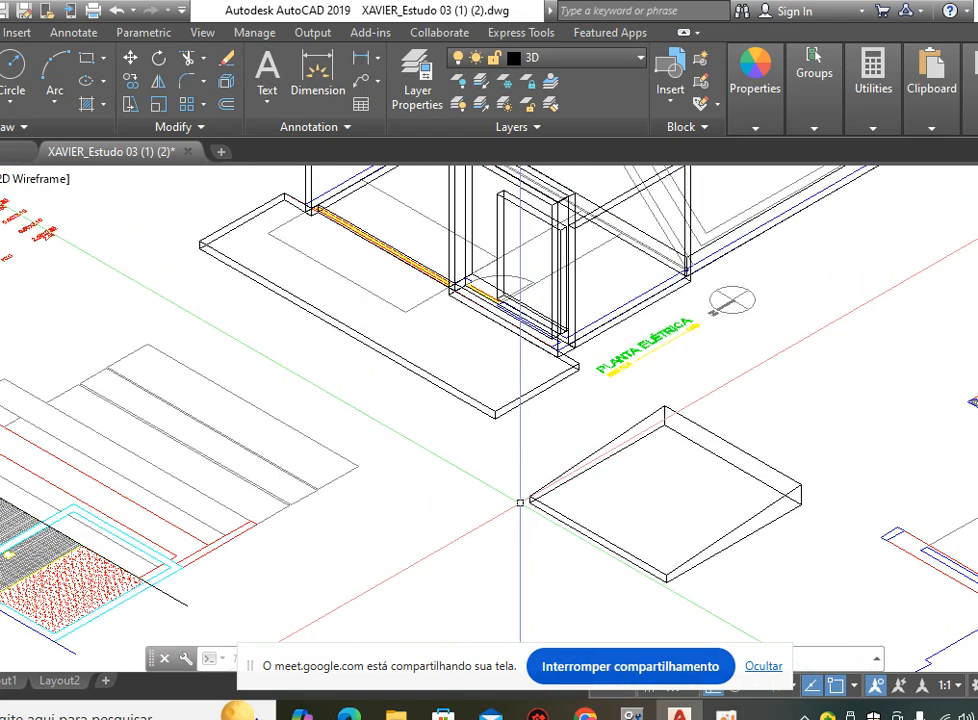
{"action": "scroll", "coordinate": [428, 307], "scroll_direction": "up", "scroll_amount": 7}
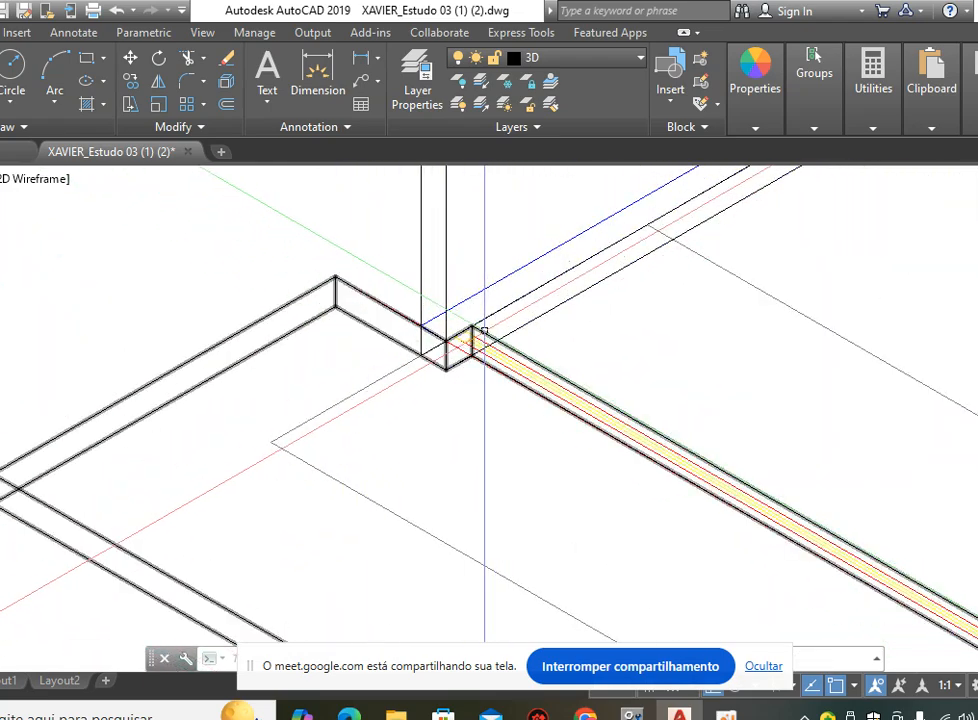
{"action": "scroll", "coordinate": [480, 325], "scroll_direction": "up", "scroll_amount": 5}
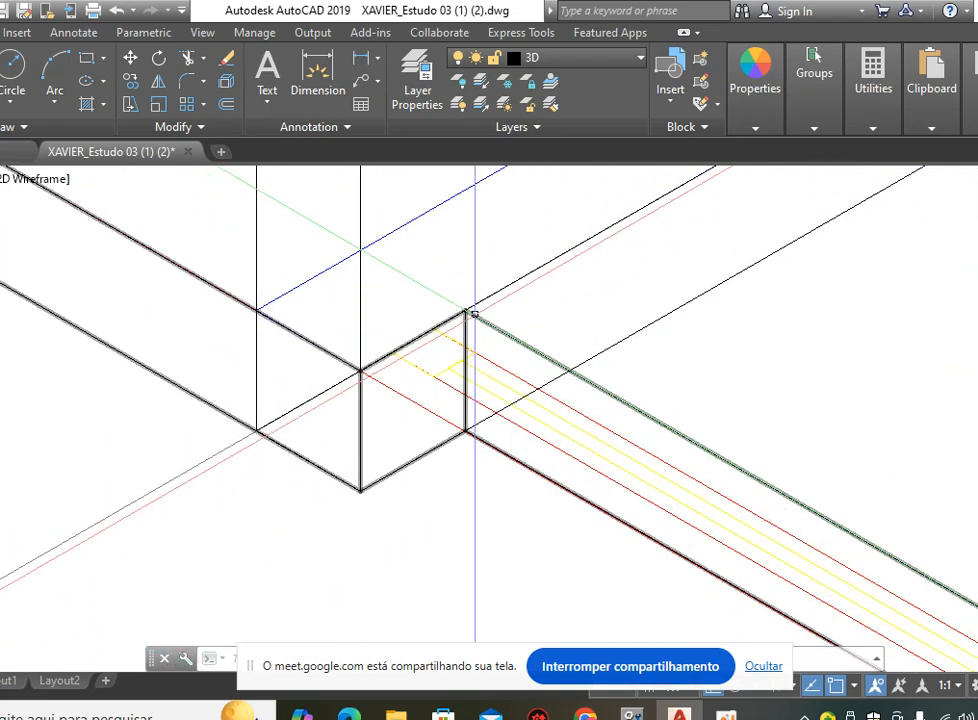
{"action": "scroll", "coordinate": [474, 313], "scroll_direction": "down", "scroll_amount": 10}
{"action": "scroll", "coordinate": [528, 493], "scroll_direction": "up", "scroll_amount": 5}
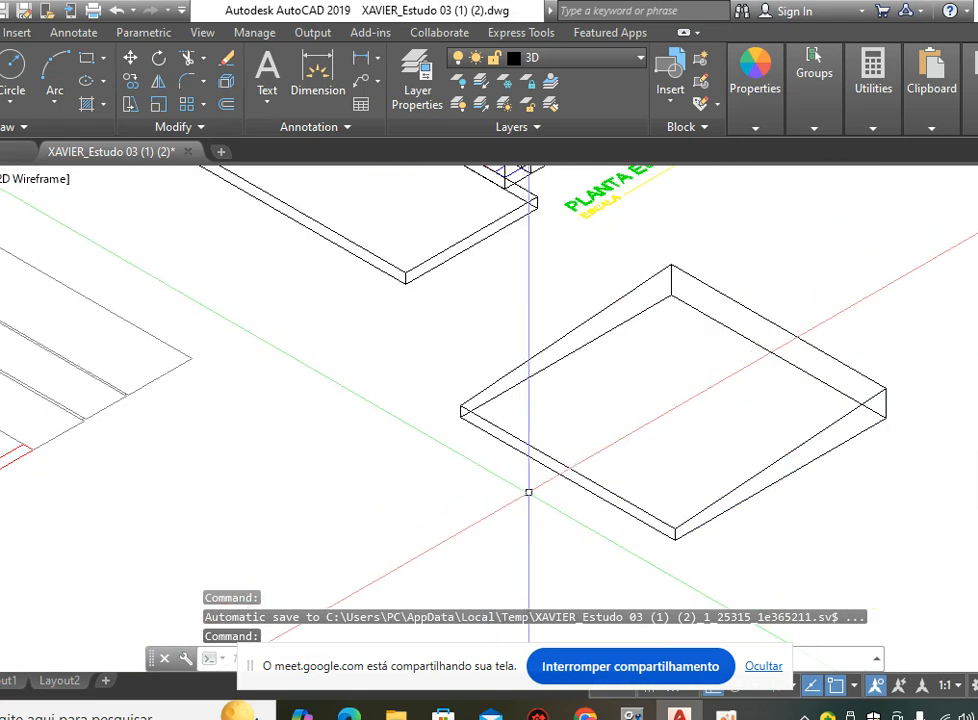
{"action": "key", "text": "Escape"}
{"action": "key", "text": "Escape"}
{"action": "key", "text": "Escape"}
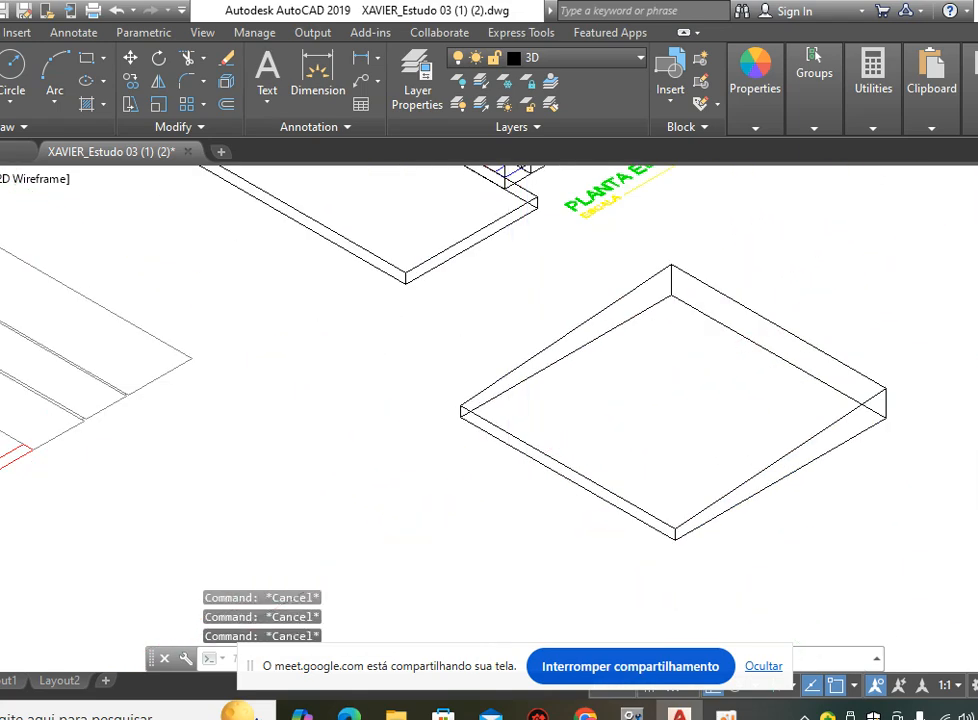
Move the slope solid by its low top corner onto the sidewalk slab's notch corner at the side wall.
{"action": "key", "text": "Return"}
{"action": "left_click", "coordinate": [572, 428]}
{"action": "left_click", "coordinate": [478, 494]}
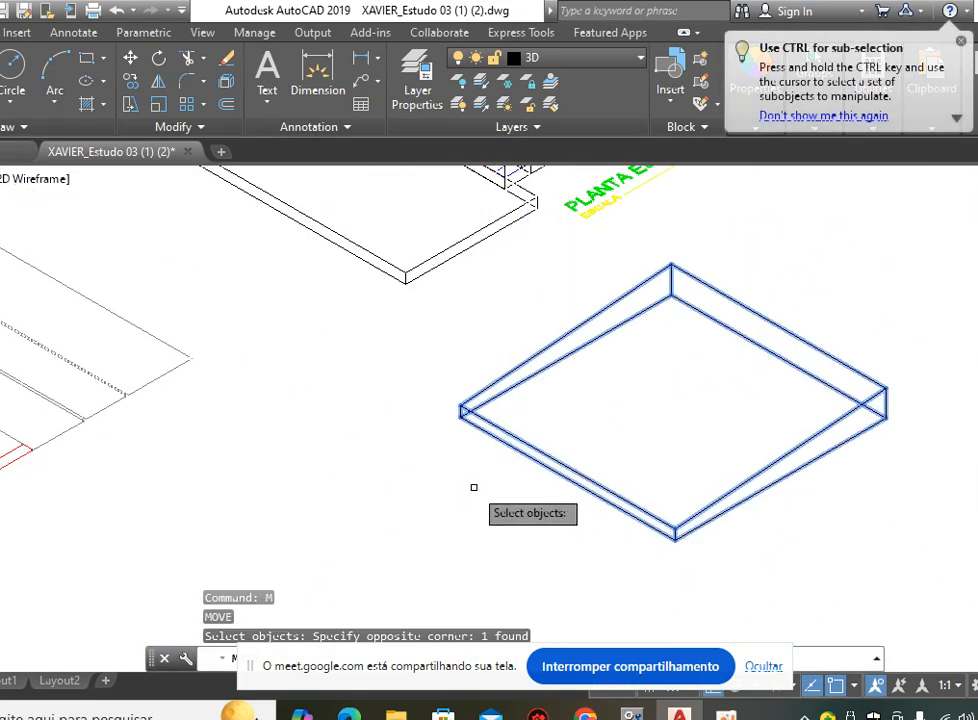
{"action": "key", "text": "Return"}
{"action": "scroll", "coordinate": [419, 415], "scroll_direction": "up", "scroll_amount": 5}
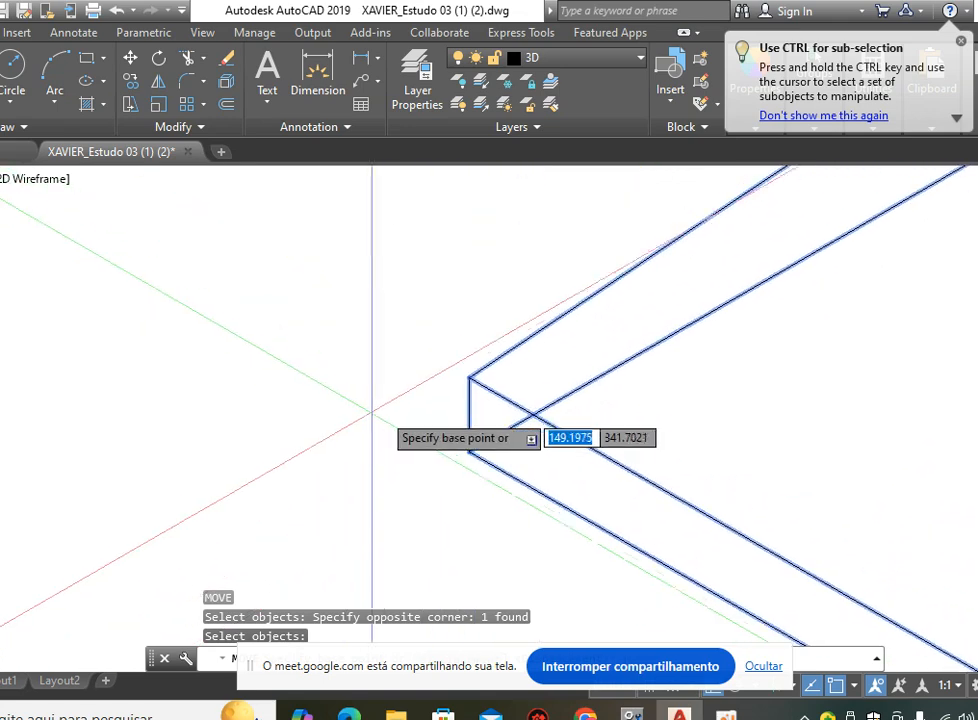
{"action": "left_click", "coordinate": [469, 378]}
{"action": "scroll", "coordinate": [518, 530], "scroll_direction": "down", "scroll_amount": 5}
{"action": "scroll", "coordinate": [512, 530], "scroll_direction": "up", "scroll_amount": 8}
{"action": "scroll", "coordinate": [369, 460], "scroll_direction": "down", "scroll_amount": 2}
{"action": "left_click", "coordinate": [258, 306]}
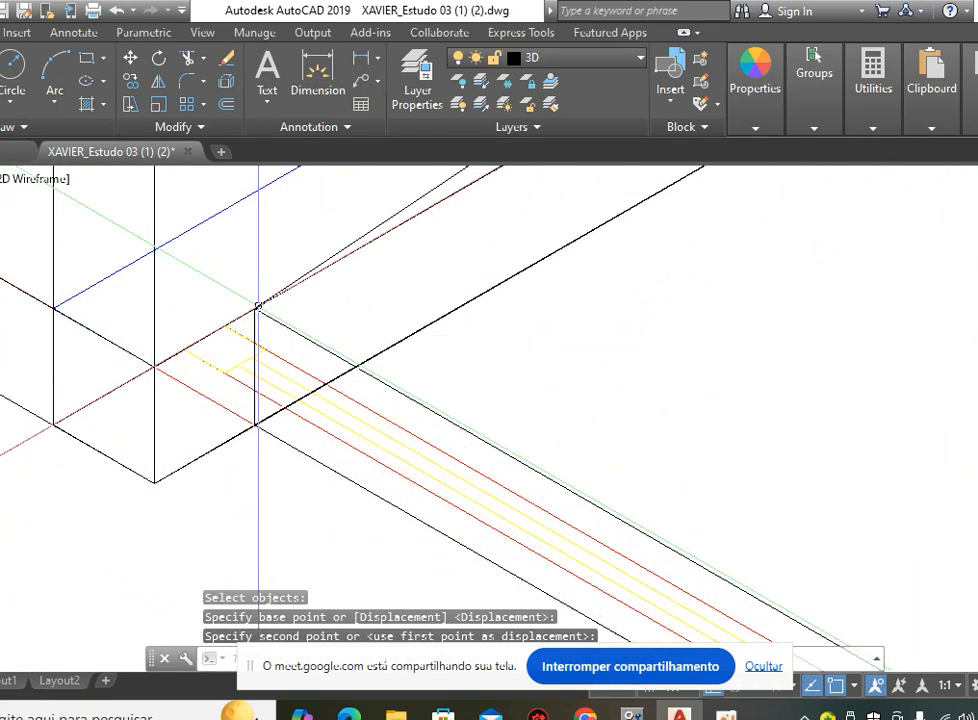
{"action": "scroll", "coordinate": [344, 466], "scroll_direction": "down", "scroll_amount": 5}
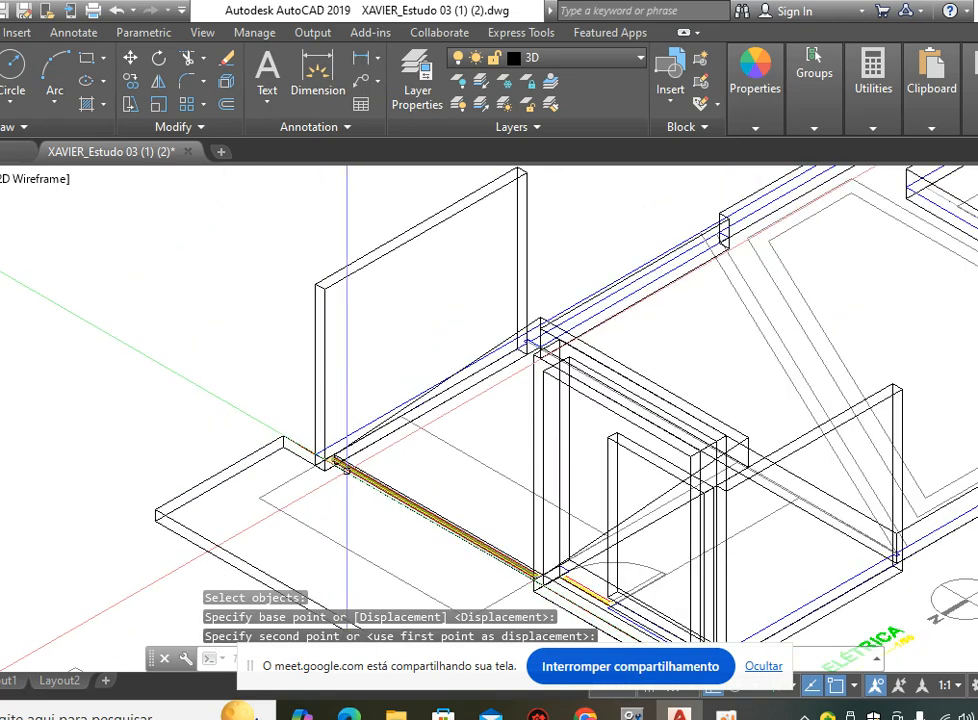
Apply the Conceptual visual style and examine how the slope solid meets the sidewalk slab, side wall and gate frame.
{"action": "left_click", "coordinate": [48, 180]}
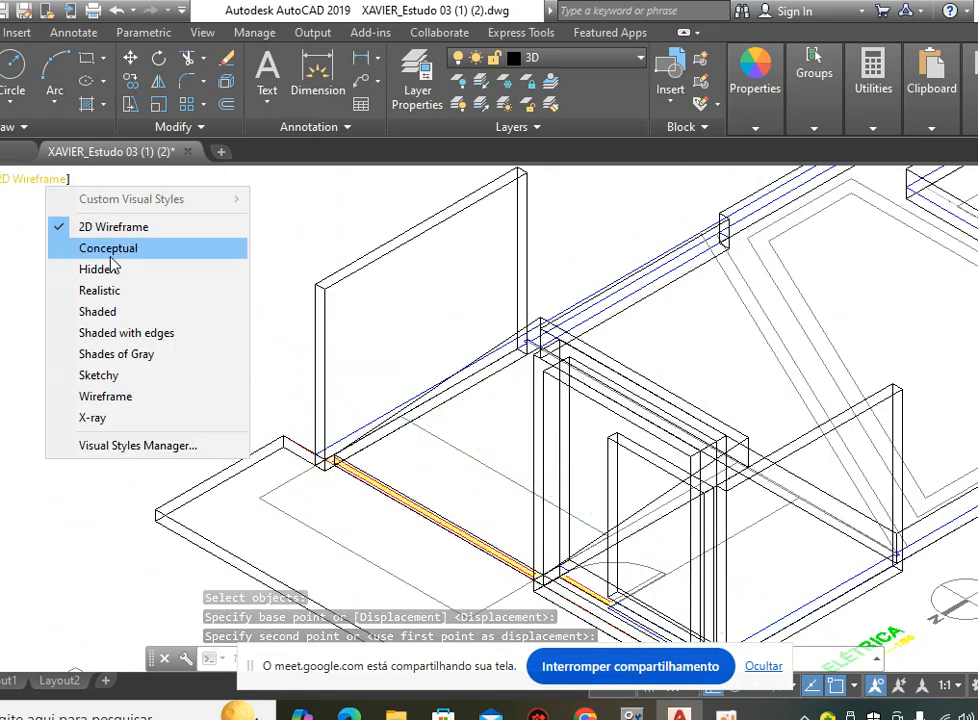
{"action": "left_click", "coordinate": [90, 247]}
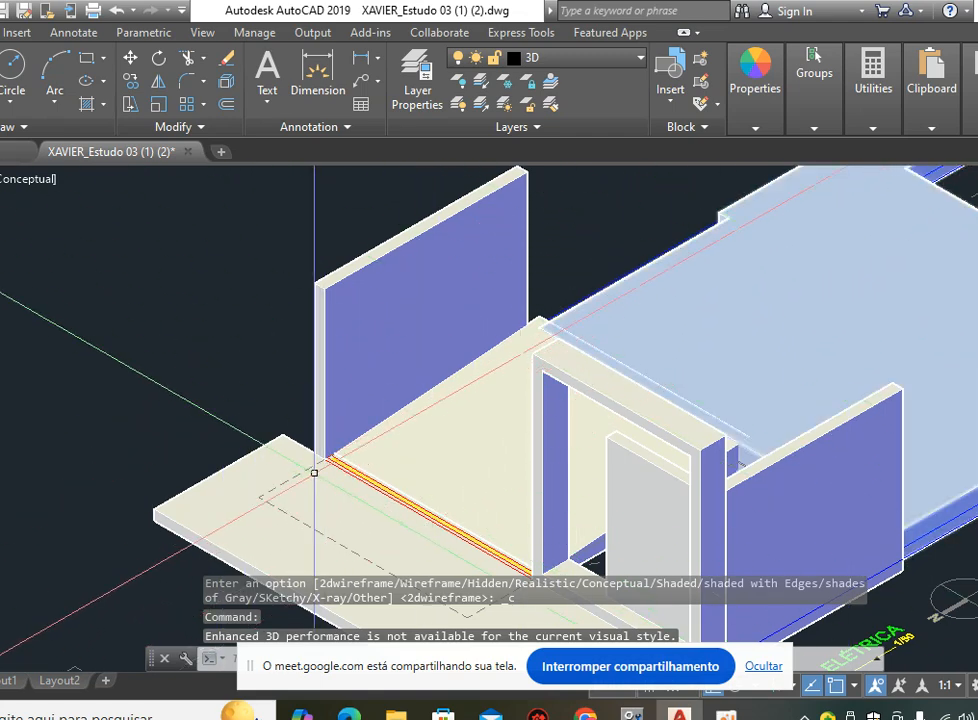
{"action": "scroll", "coordinate": [314, 472], "scroll_direction": "up", "scroll_amount": 5}
{"action": "scroll", "coordinate": [382, 424], "scroll_direction": "down", "scroll_amount": 3}
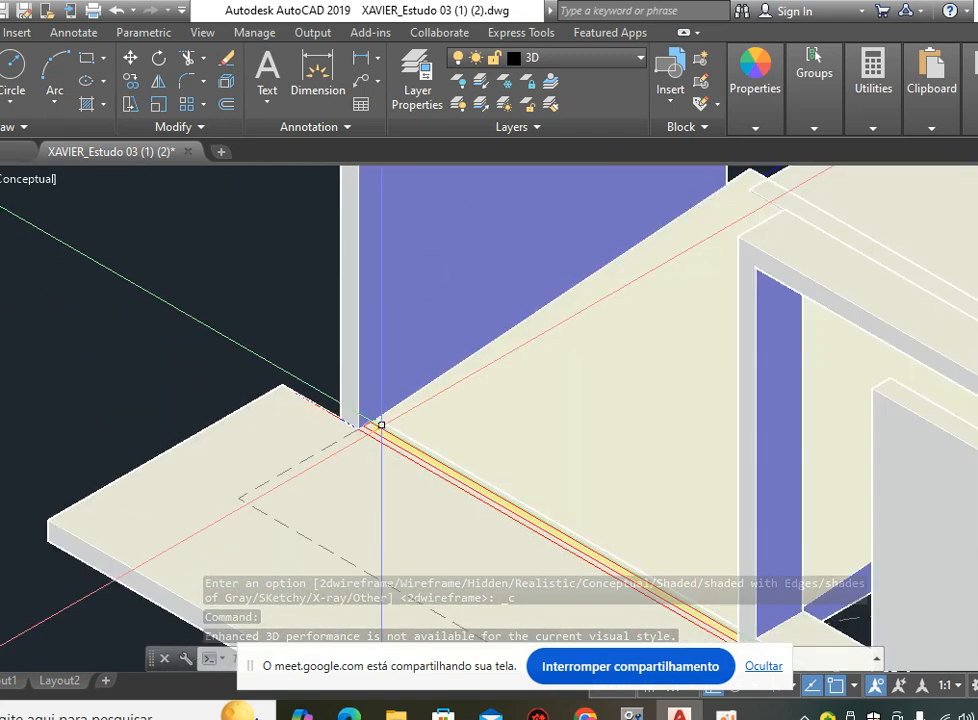
{"action": "scroll", "coordinate": [814, 234], "scroll_direction": "down", "scroll_amount": 2}
{"action": "middle_click_drag", "start_coordinate": [840, 226], "coordinate": [485, 273]}
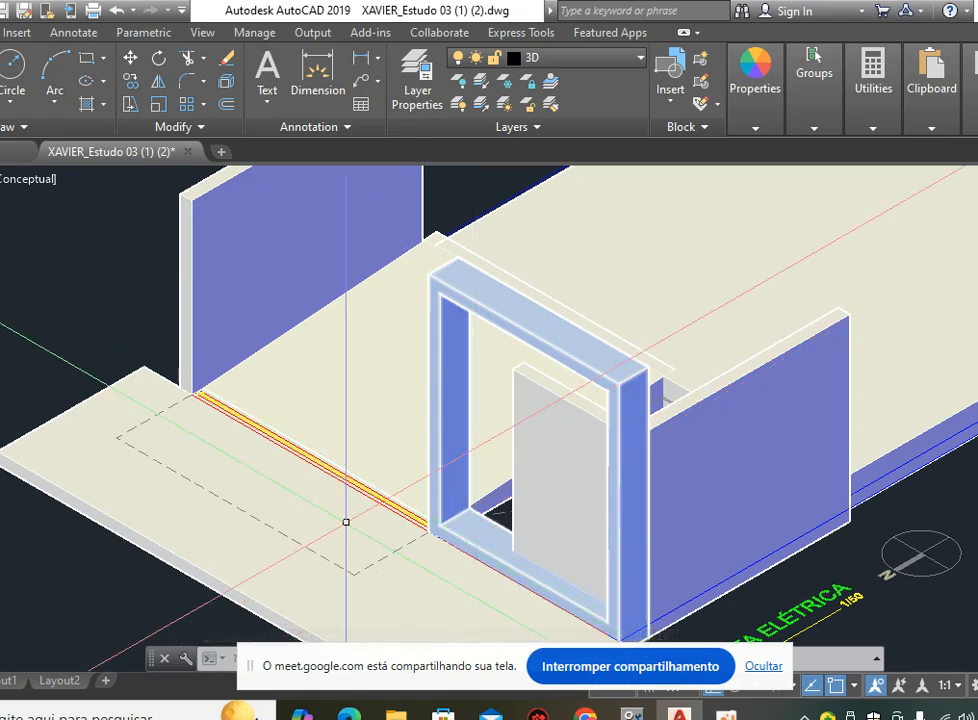
{"action": "scroll", "coordinate": [179, 385], "scroll_direction": "up", "scroll_amount": 3}
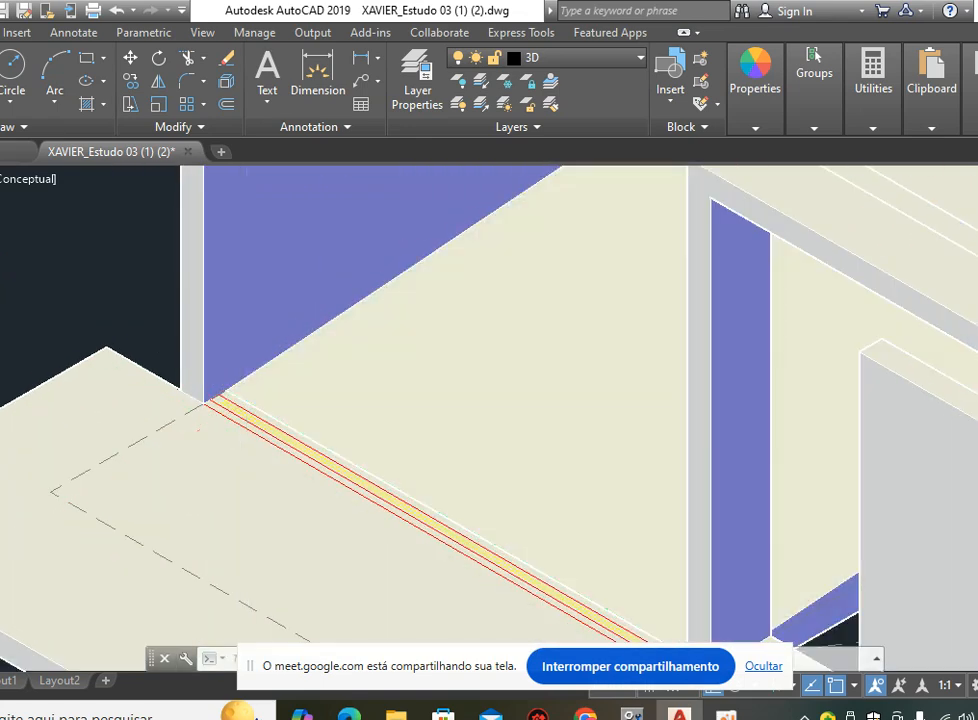
{"action": "left_click", "coordinate": [295, 487]}
{"action": "key", "text": "Escape"}
{"action": "scroll", "coordinate": [295, 487], "scroll_direction": "down", "scroll_amount": 4}
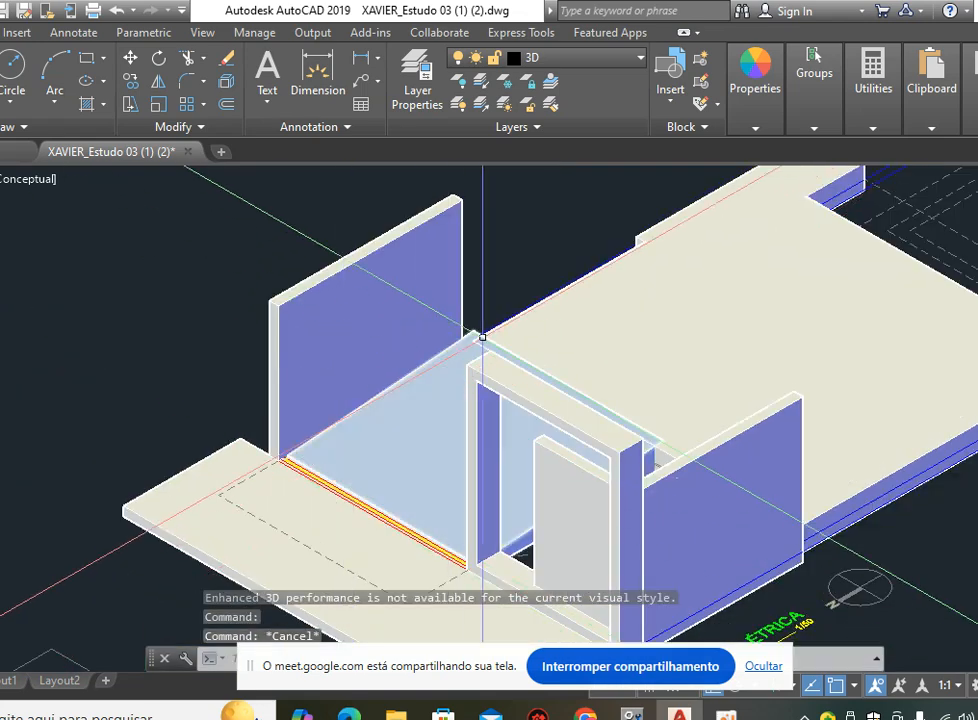
{"action": "scroll", "coordinate": [470, 333], "scroll_direction": "up", "scroll_amount": 4}
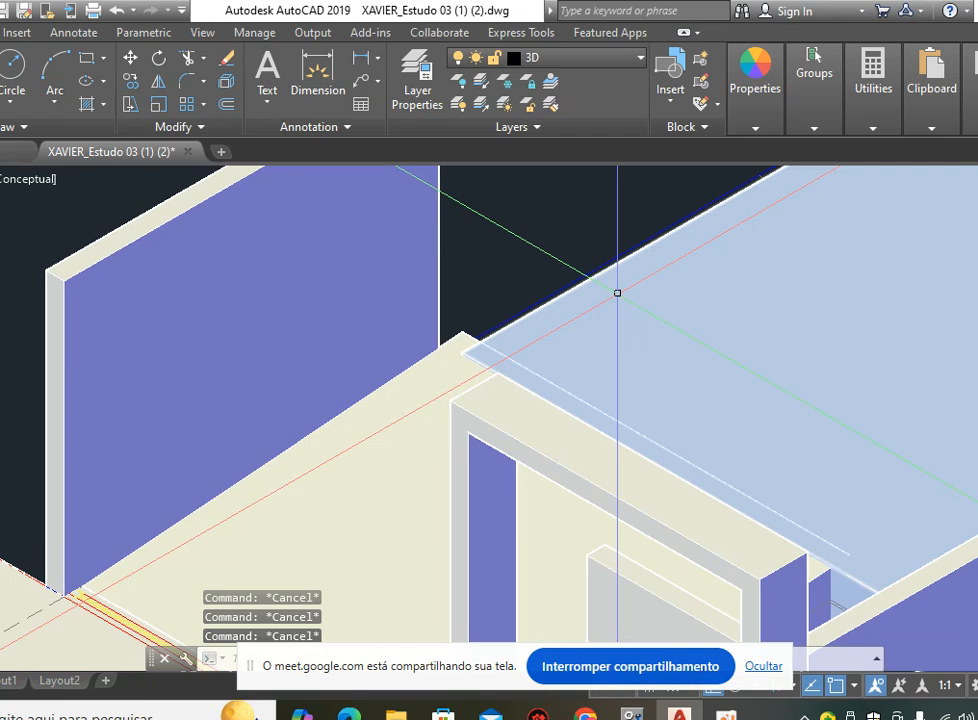
Orbit to the far side of the model and inspect the joint between the slope solid's high end and the building slab.
{"action": "type", "text": "3do"}
{"action": "key", "text": "Return"}
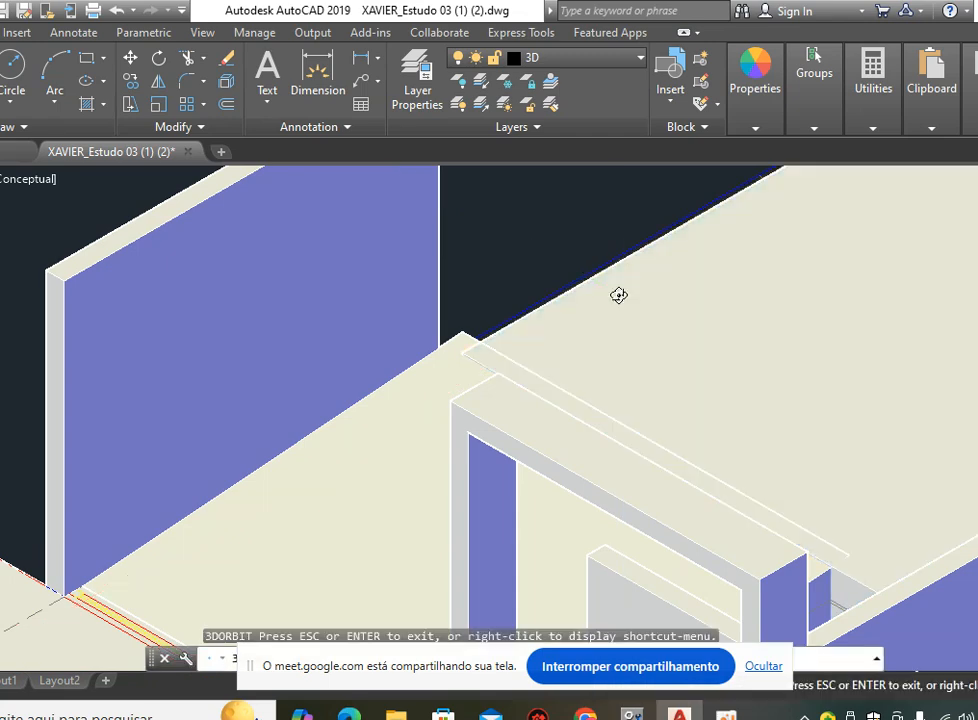
{"action": "mouse_move", "coordinate": [531, 401]}
{"action": "left_mouse_down"}
{"action": "mouse_move", "coordinate": [554, 415]}
{"action": "mouse_move", "coordinate": [537, 432]}
{"action": "mouse_move", "coordinate": [680, 424]}
{"action": "mouse_move", "coordinate": [572, 375]}
{"action": "mouse_move", "coordinate": [631, 395]}
{"action": "mouse_move", "coordinate": [539, 410]}
{"action": "mouse_move", "coordinate": [439, 352]}
{"action": "mouse_move", "coordinate": [550, 347]}
{"action": "mouse_move", "coordinate": [528, 452]}
{"action": "mouse_move", "coordinate": [572, 443]}
{"action": "mouse_move", "coordinate": [543, 532]}
{"action": "left_mouse_up"}
{"action": "scroll", "coordinate": [528, 493], "scroll_direction": "up", "scroll_amount": 5}
{"action": "key", "text": "Escape"}
{"action": "key", "text": "Escape"}
{"action": "scroll", "coordinate": [570, 480], "scroll_direction": "up", "scroll_amount": 6}
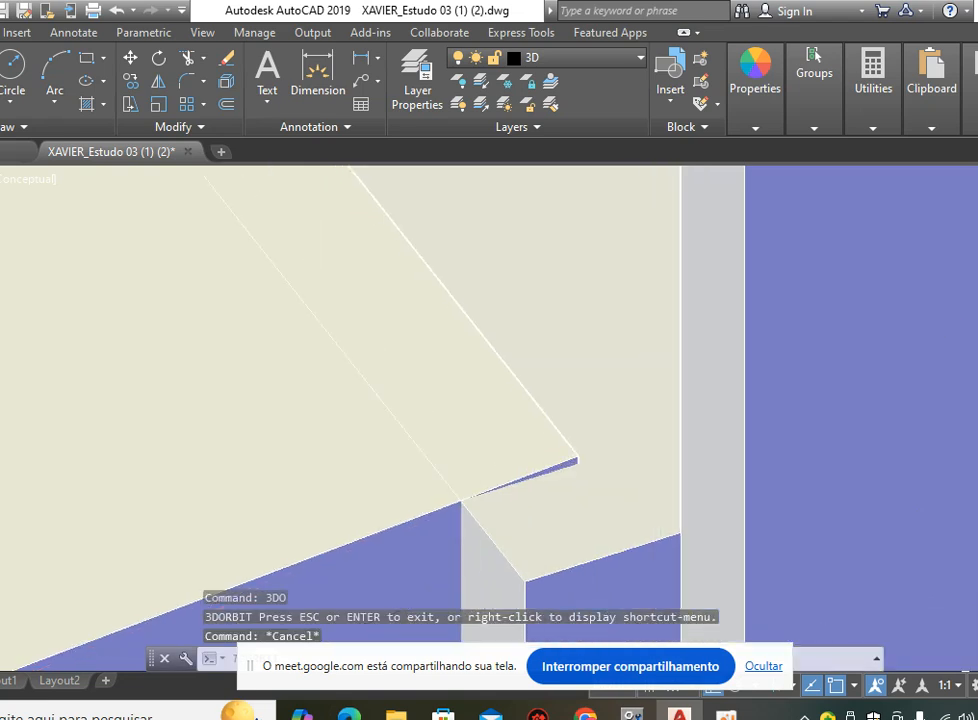
{"action": "type", "text": "di"}
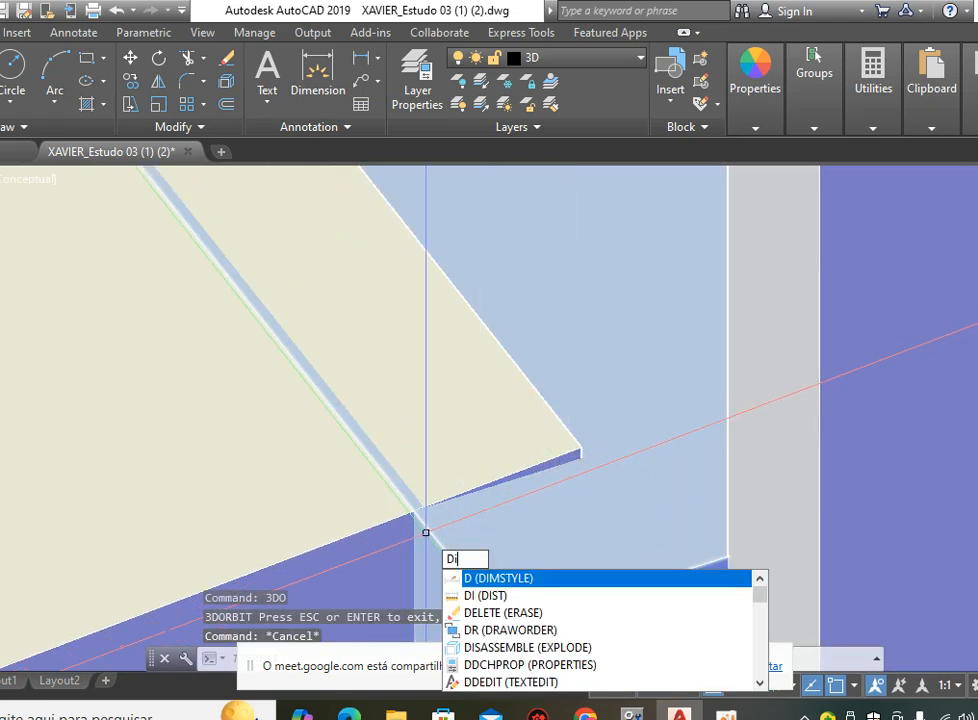
{"action": "key", "text": "Return"}
{"action": "left_click", "coordinate": [414, 512]}
{"action": "key", "text": "Escape"}
{"action": "scroll", "coordinate": [469, 493], "scroll_direction": "down", "scroll_amount": 8}
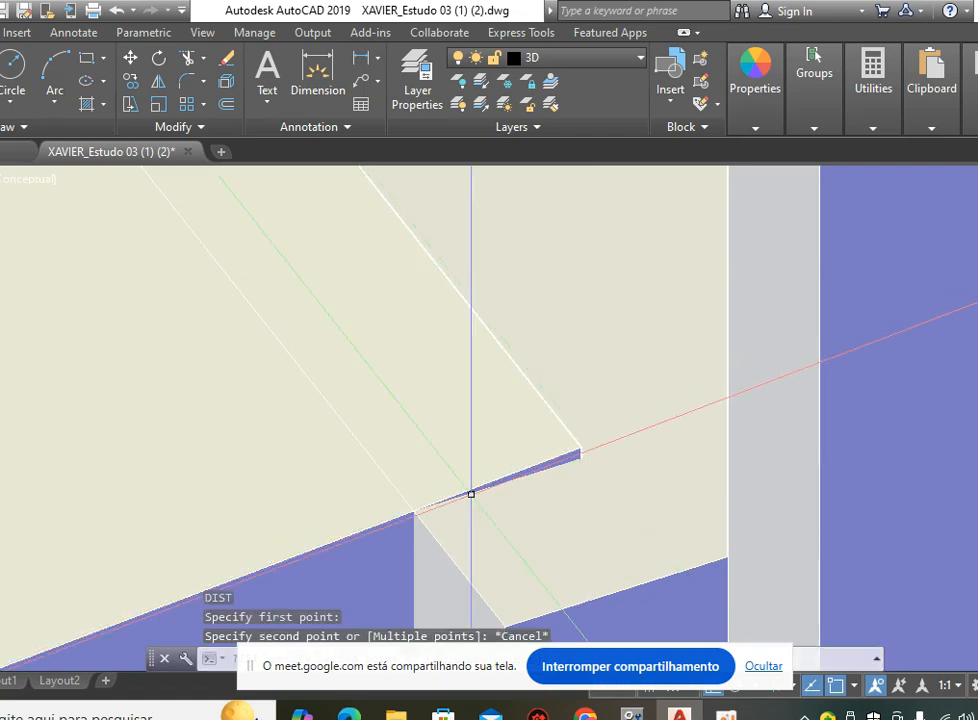
{"action": "key", "text": "Escape"}
{"action": "scroll", "coordinate": [412, 480], "scroll_direction": "down", "scroll_amount": 5}
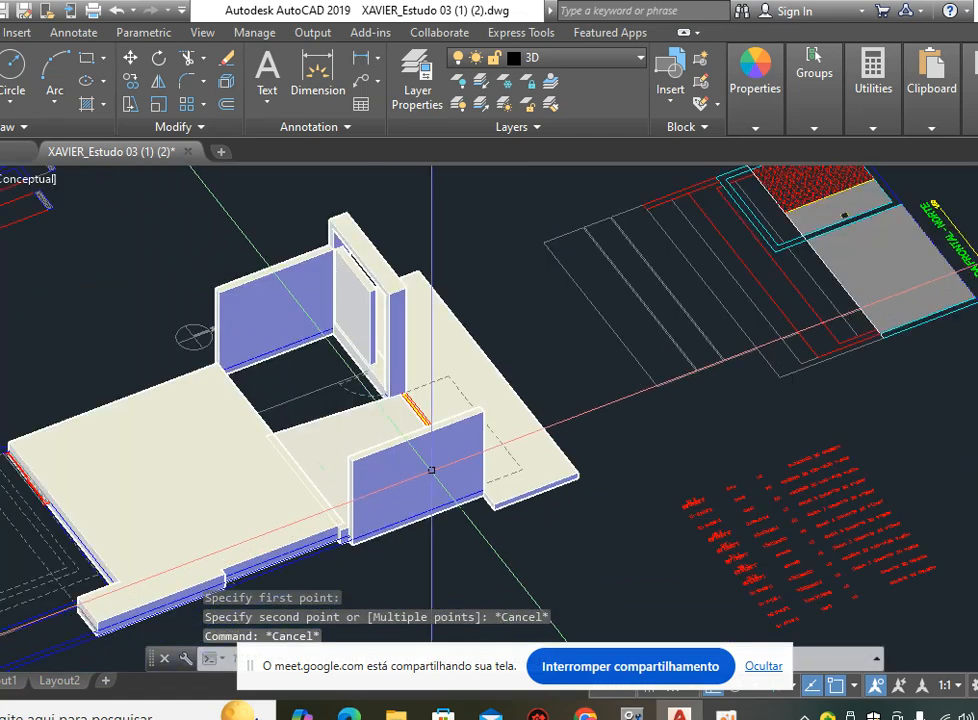
Delete the slope solid between the sidewalk slab and the building slab.
{"action": "scroll", "coordinate": [443, 408], "scroll_direction": "up", "scroll_amount": 5}
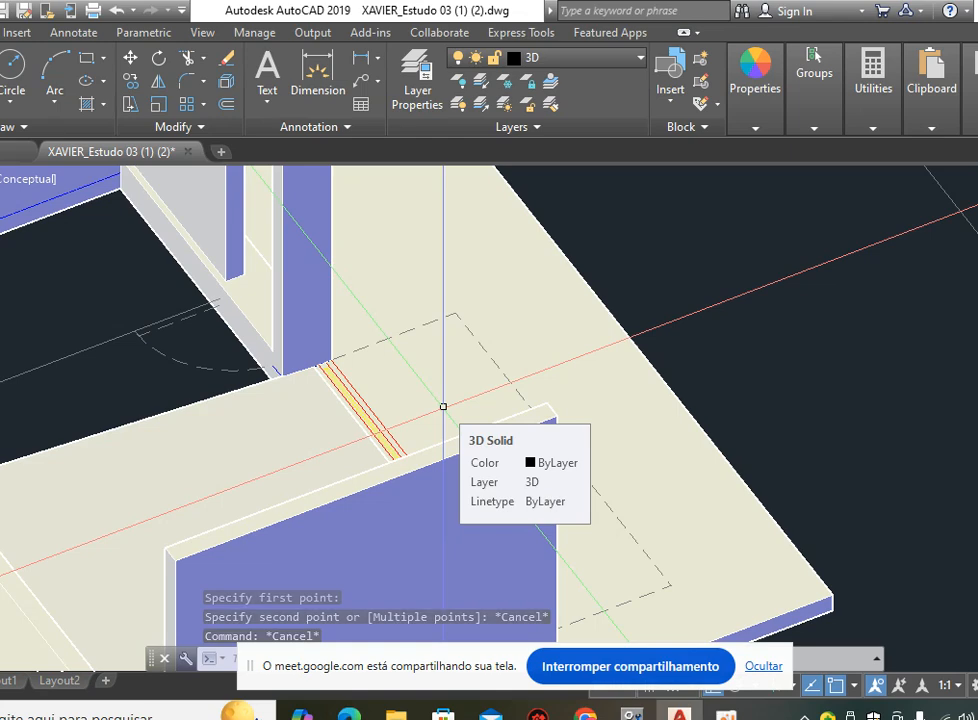
{"action": "left_click", "coordinate": [443, 406]}
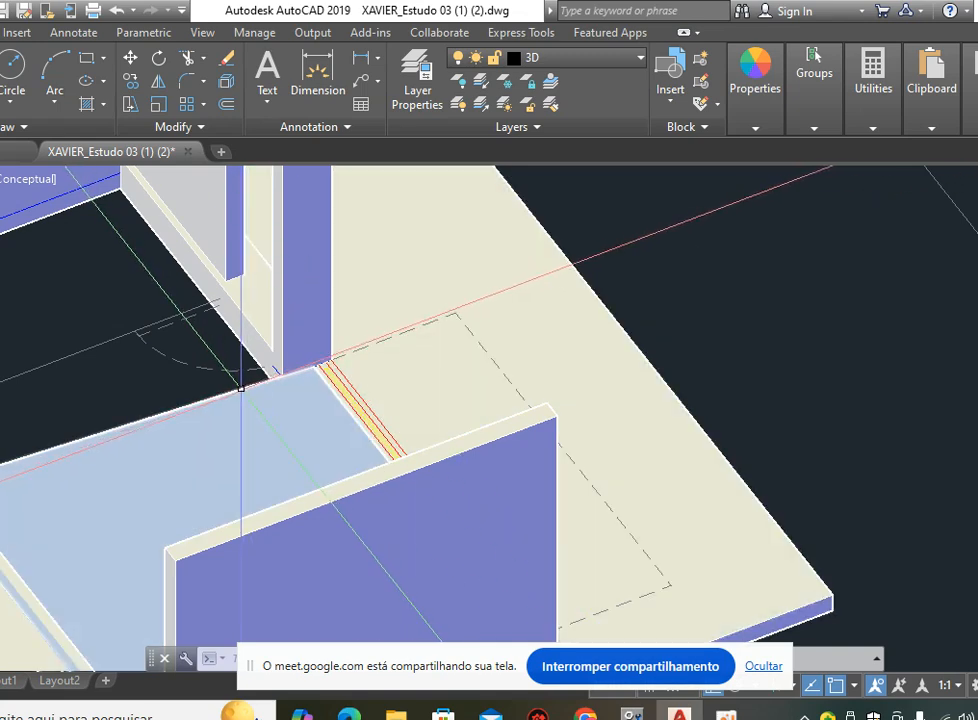
{"action": "left_click", "coordinate": [241, 388]}
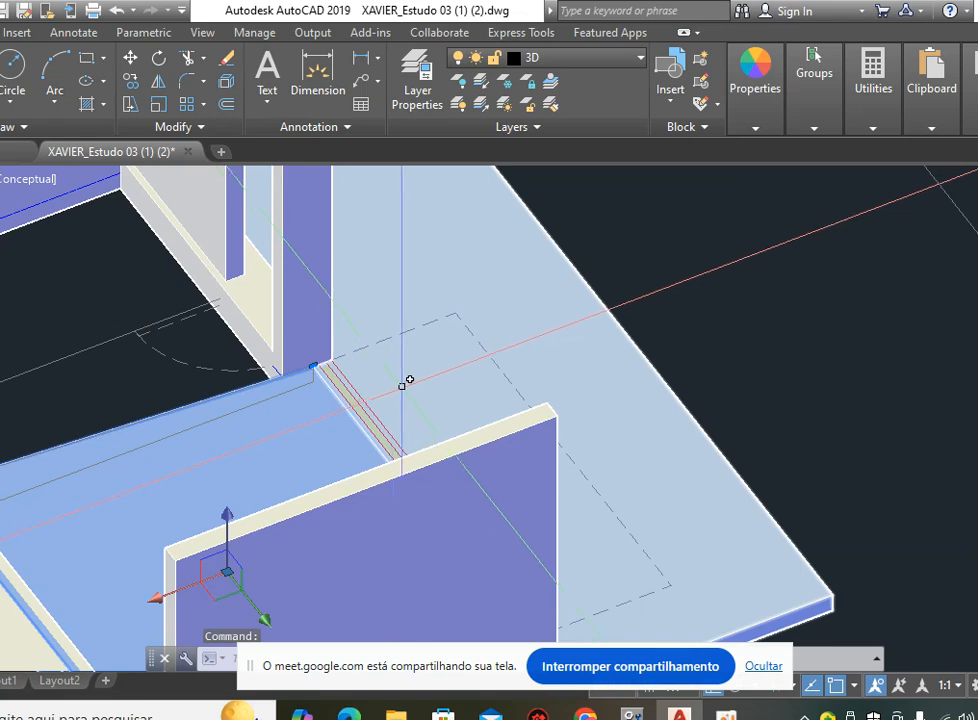
{"action": "key", "text": "Escape"}
{"action": "key", "text": "Escape"}
{"action": "scroll", "coordinate": [430, 385], "scroll_direction": "down", "scroll_amount": 4}
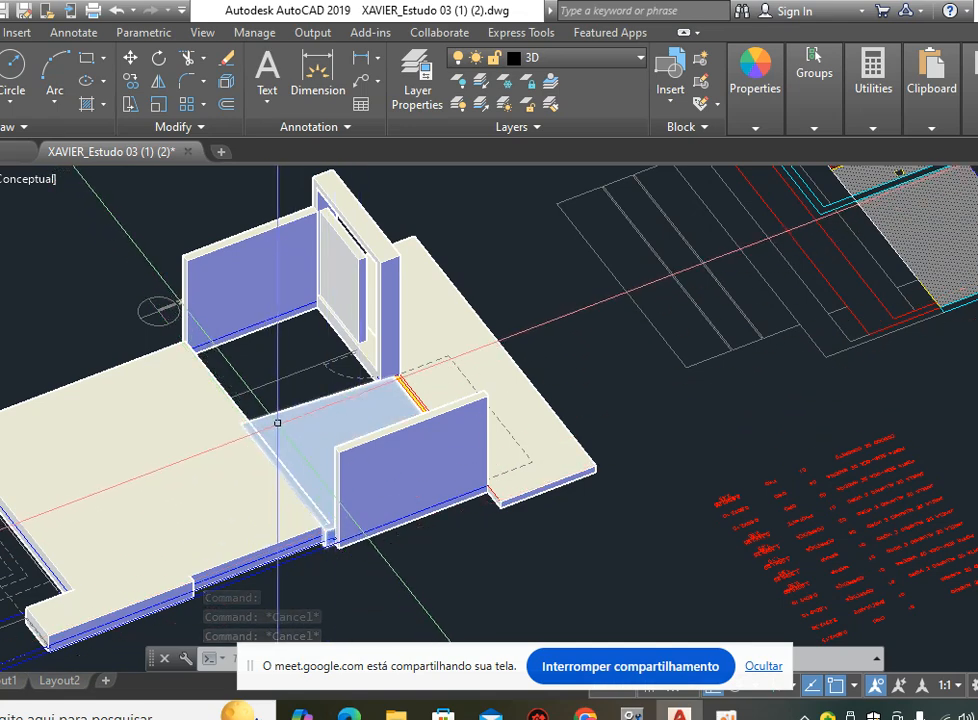
{"action": "left_click", "coordinate": [304, 420]}
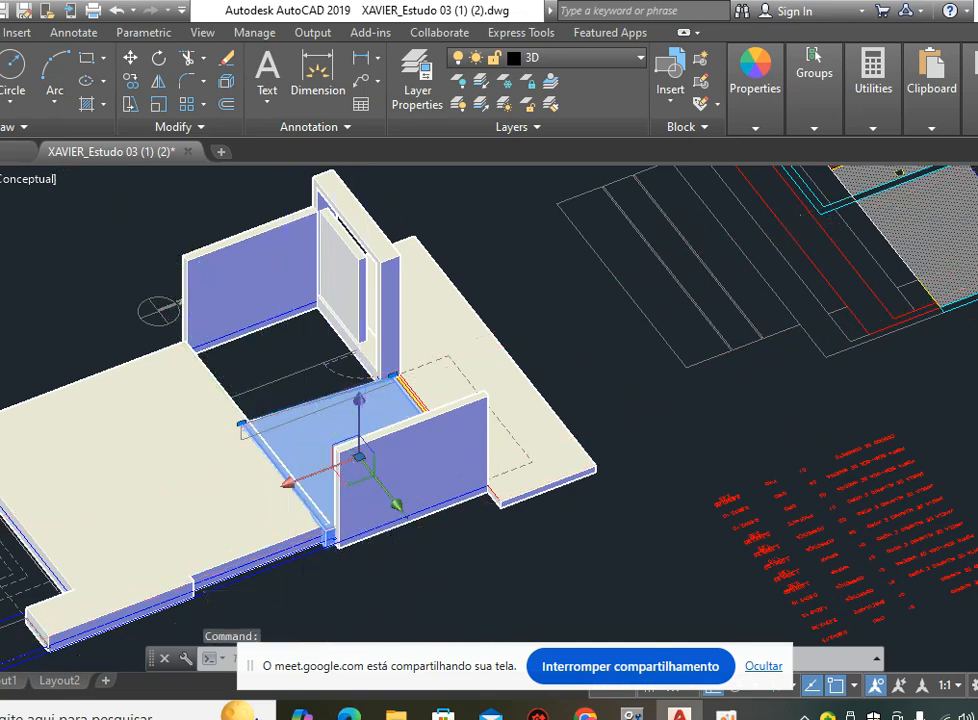
{"action": "key", "text": "Delete"}
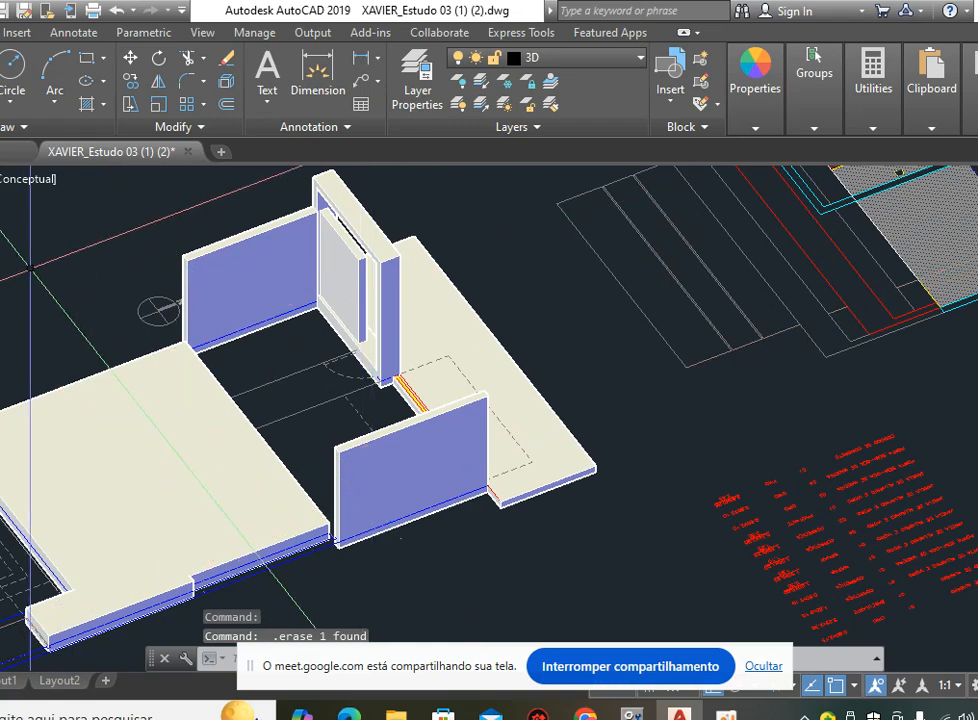
Restore the 2D Wireframe visual style and orbit the view to the empty area beside the PLANTA ELÉTRICA title.
{"action": "left_click", "coordinate": [30, 179]}
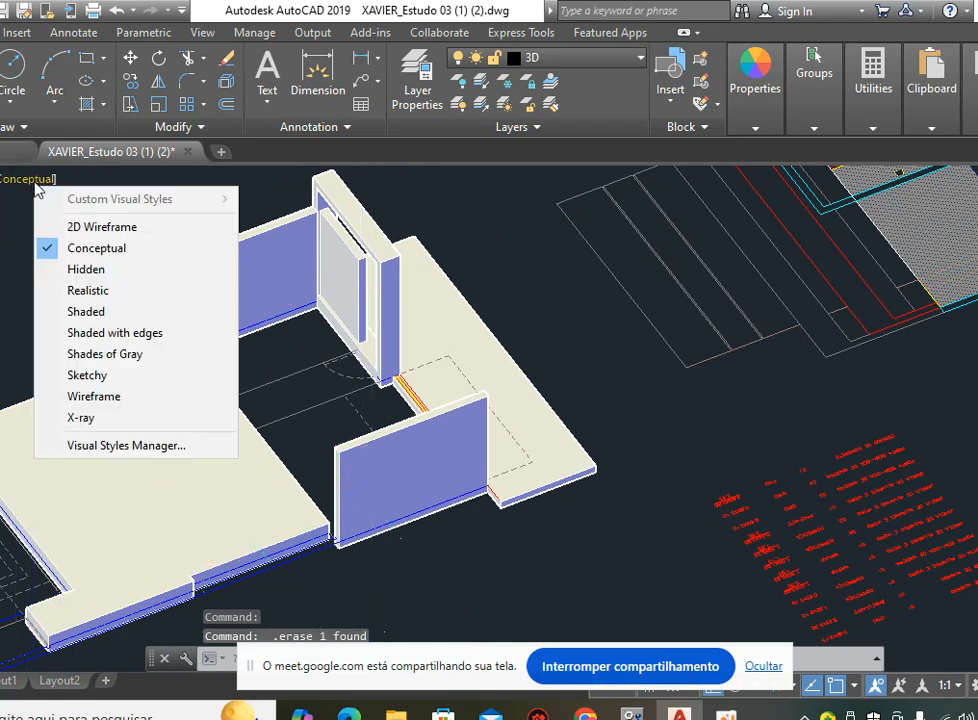
{"action": "left_click", "coordinate": [100, 225]}
{"action": "type", "text": "D"}
{"action": "key", "text": "Return"}
{"action": "mouse_move", "coordinate": [551, 403]}
{"action": "left_mouse_down"}
{"action": "mouse_move", "coordinate": [458, 406]}
{"action": "mouse_move", "coordinate": [440, 440]}
{"action": "mouse_move", "coordinate": [502, 497]}
{"action": "mouse_move", "coordinate": [439, 466]}
{"action": "mouse_move", "coordinate": [738, 526]}
{"action": "mouse_move", "coordinate": [718, 539]}
{"action": "mouse_move", "coordinate": [563, 441]}
{"action": "mouse_move", "coordinate": [461, 441]}
{"action": "mouse_move", "coordinate": [479, 462]}
{"action": "left_mouse_up"}
{"action": "scroll", "coordinate": [540, 455], "scroll_direction": "up", "scroll_amount": 1}
{"action": "middle_click_drag", "start_coordinate": [566, 421], "coordinate": [459, 442]}
{"action": "key", "text": "Escape"}
{"action": "key", "text": "Escape"}
{"action": "middle_click_drag", "start_coordinate": [530, 469], "coordinate": [430, 453]}
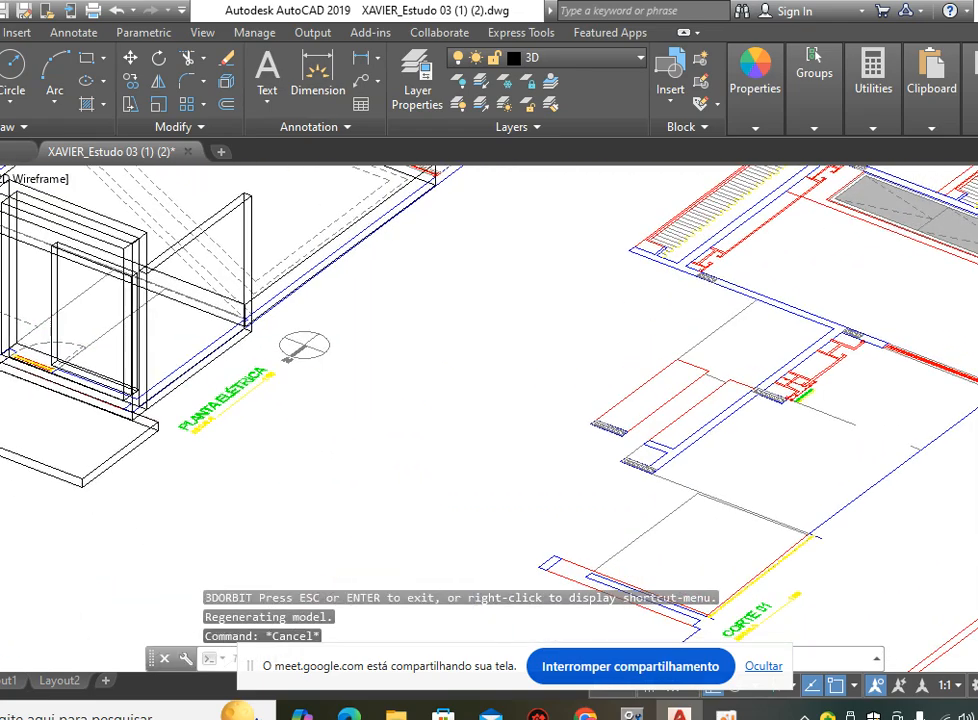
{"action": "scroll", "coordinate": [321, 476], "scroll_direction": "up", "scroll_amount": 2}
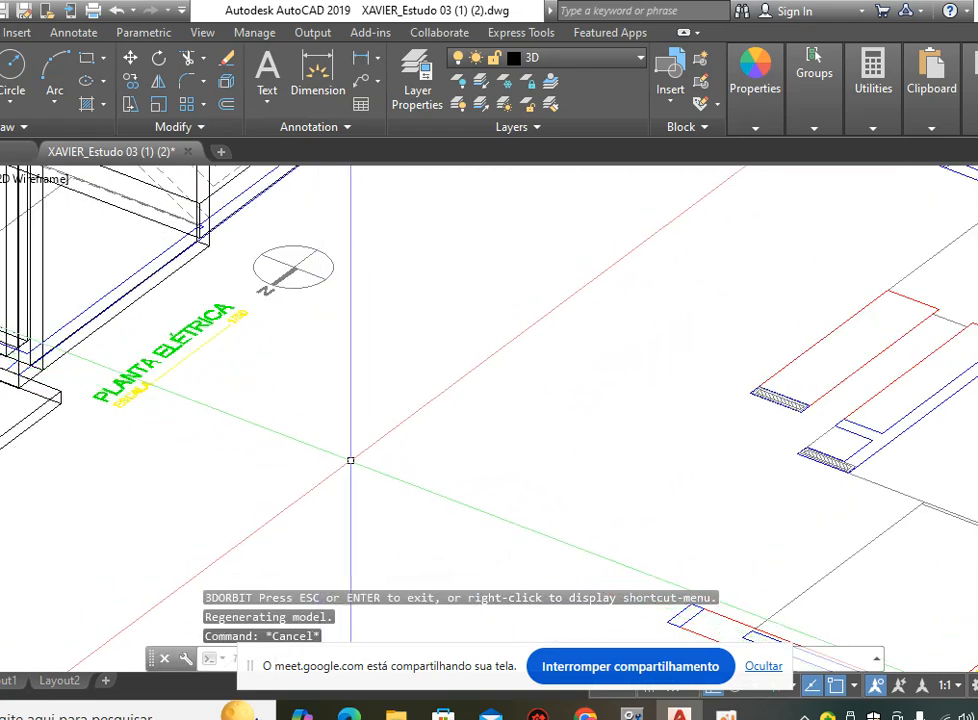
Draw a closed 3D polyline slope profile: 0.15 down, 3.05 along the building's length, 0.4 up, then closed to the start.
{"action": "type", "text": "3p"}
{"action": "key", "text": "Return"}
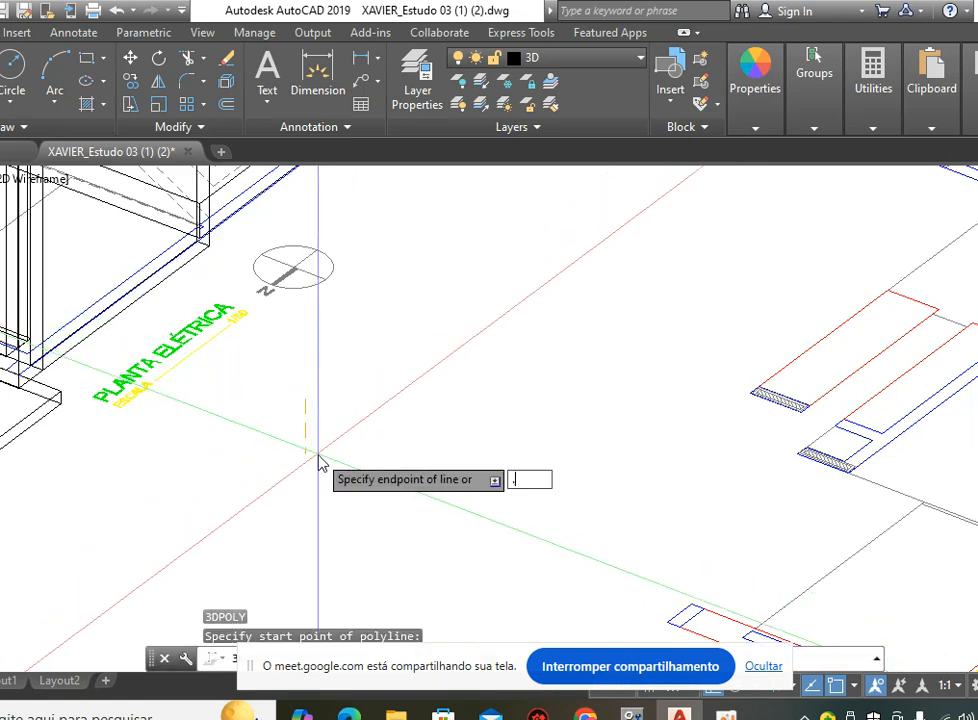
{"action": "key", "text": "Return"}
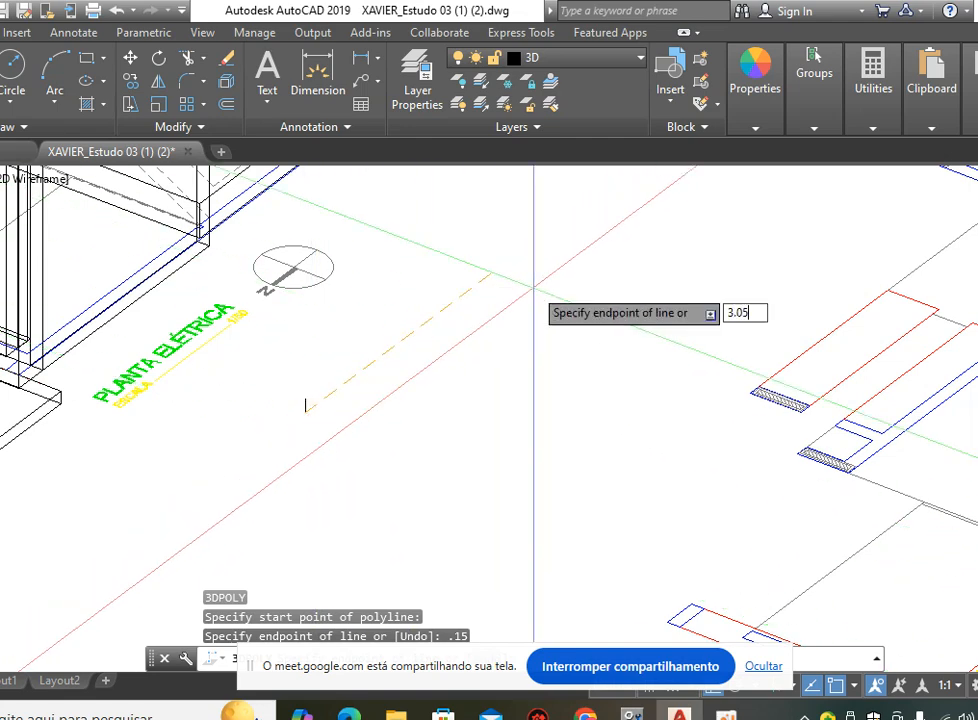
{"action": "type", "text": "3.05"}
{"action": "key", "text": "Return"}
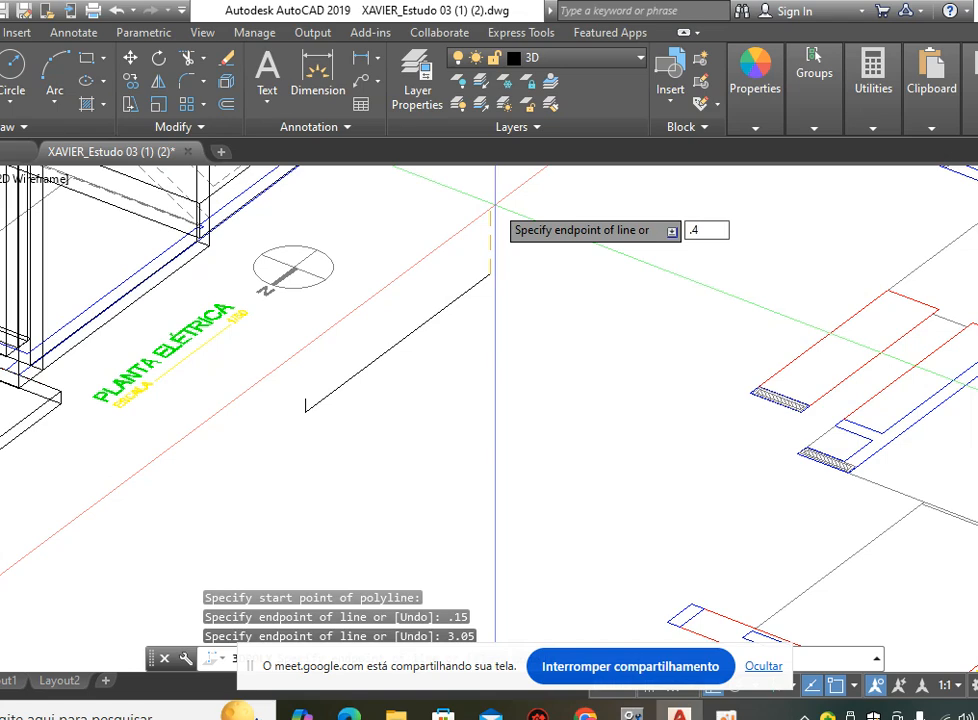
{"action": "type", "text": ".4"}
{"action": "key", "text": "Return"}
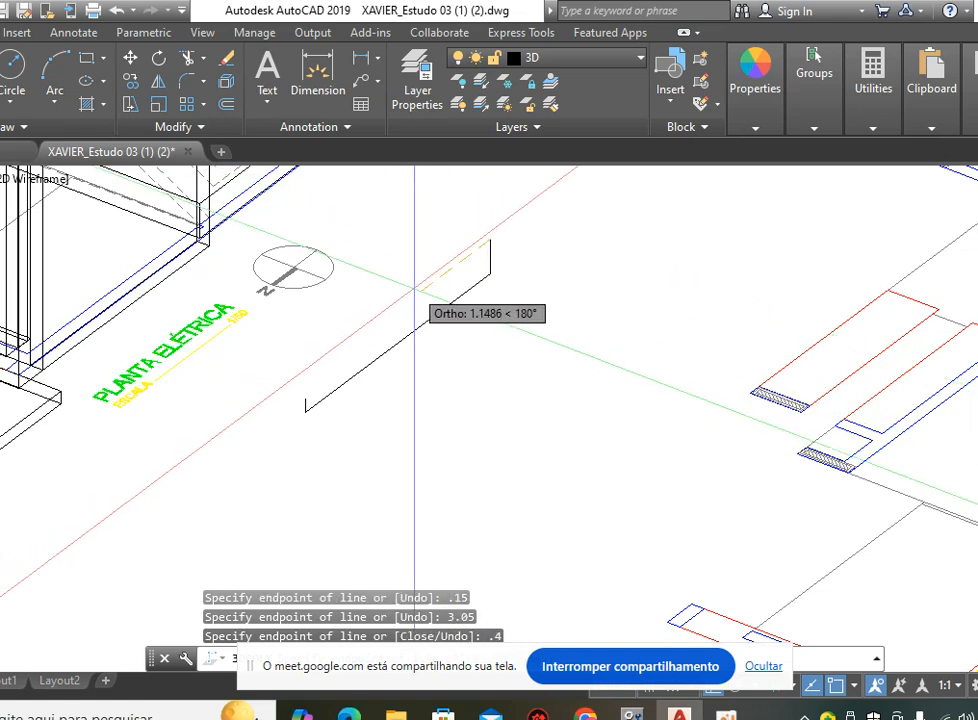
{"action": "key", "text": "Return"}
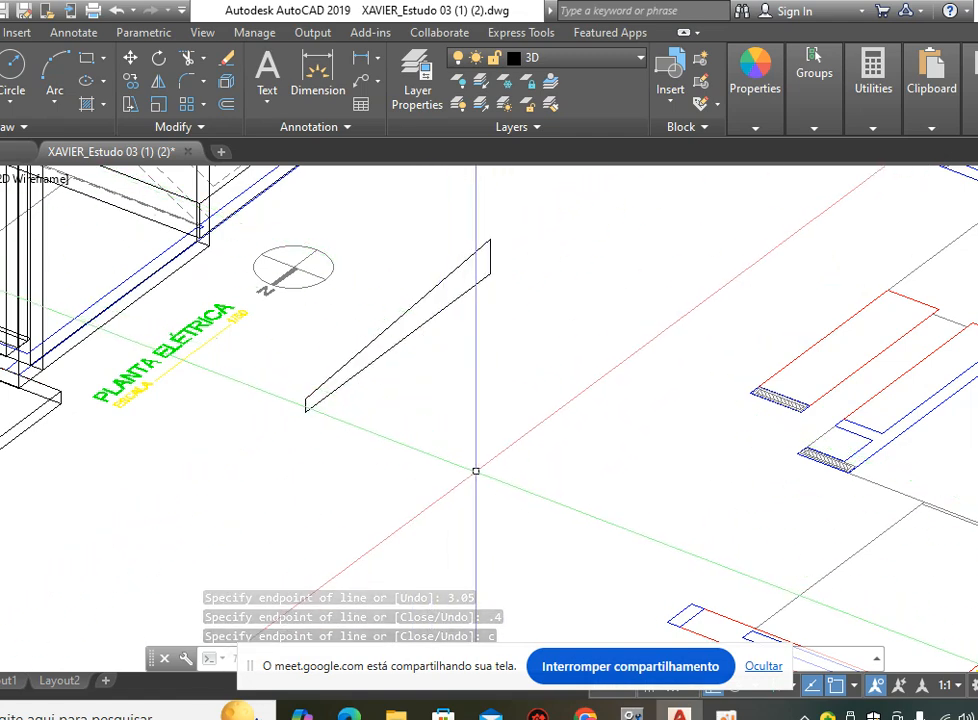
Move the slope profile into the clear space between PLANTA ELÉTRICA and CORTE 01, and select it to check its corners.
{"action": "type", "text": "m"}
{"action": "key", "text": "Return"}
{"action": "left_click", "coordinate": [432, 311]}
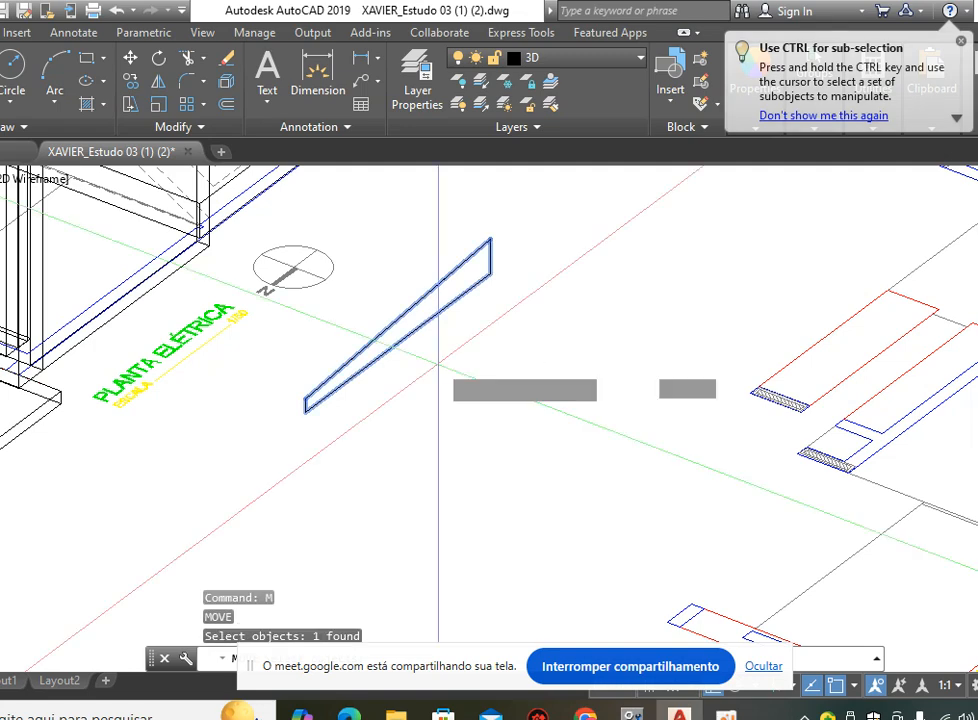
{"action": "key", "text": "Return"}
{"action": "left_click", "coordinate": [425, 364]}
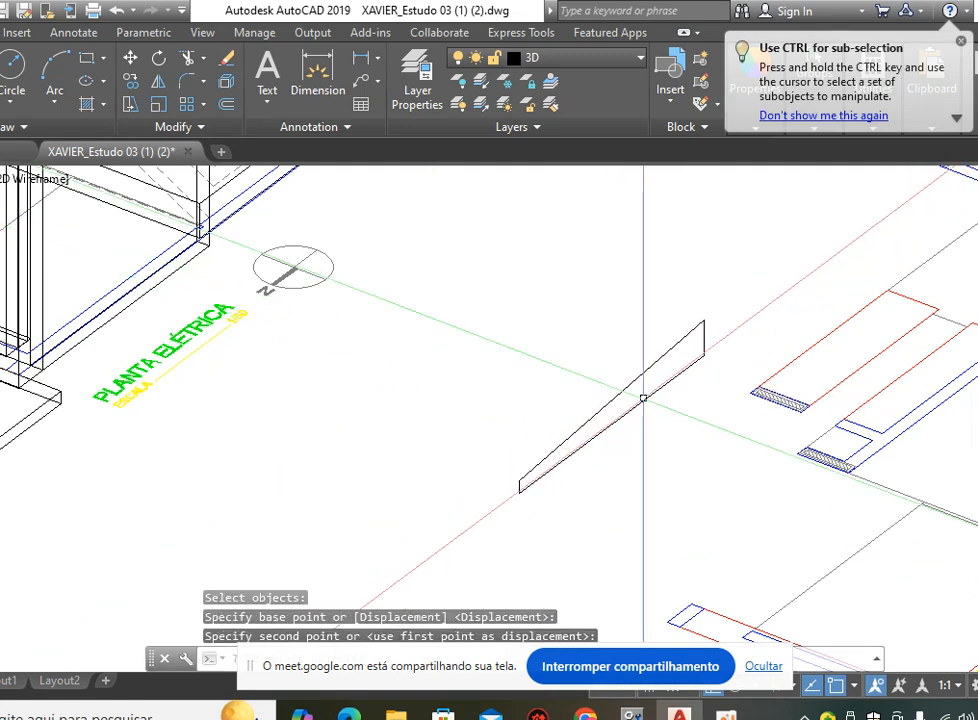
{"action": "left_click", "coordinate": [657, 393]}
{"action": "scroll", "coordinate": [700, 385], "scroll_direction": "up", "scroll_amount": 3}
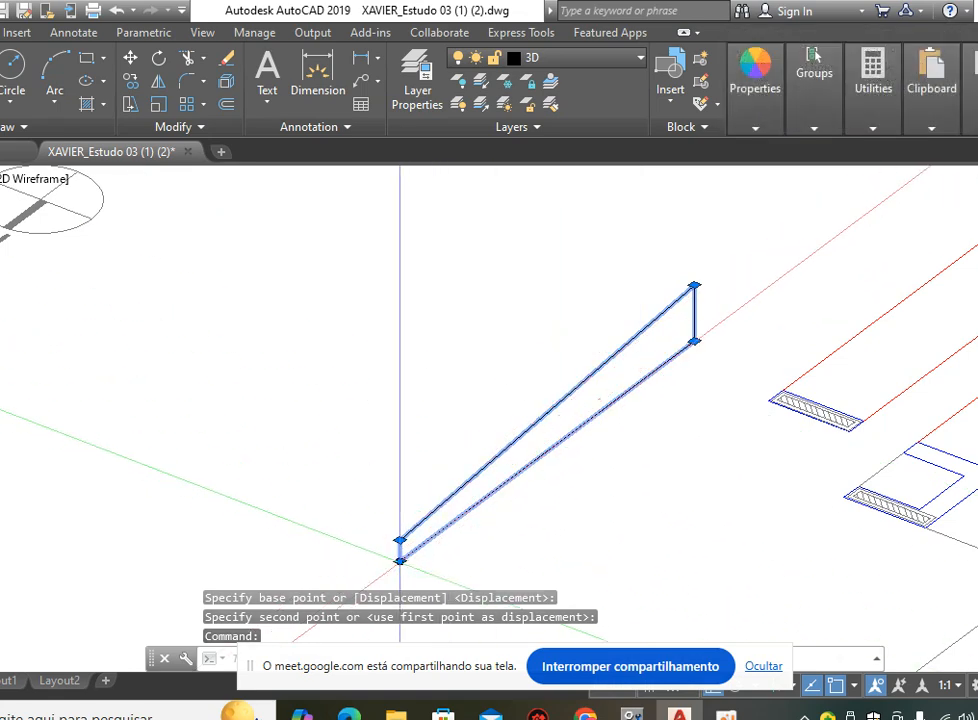
{"action": "mouse_move", "coordinate": [696, 344]}
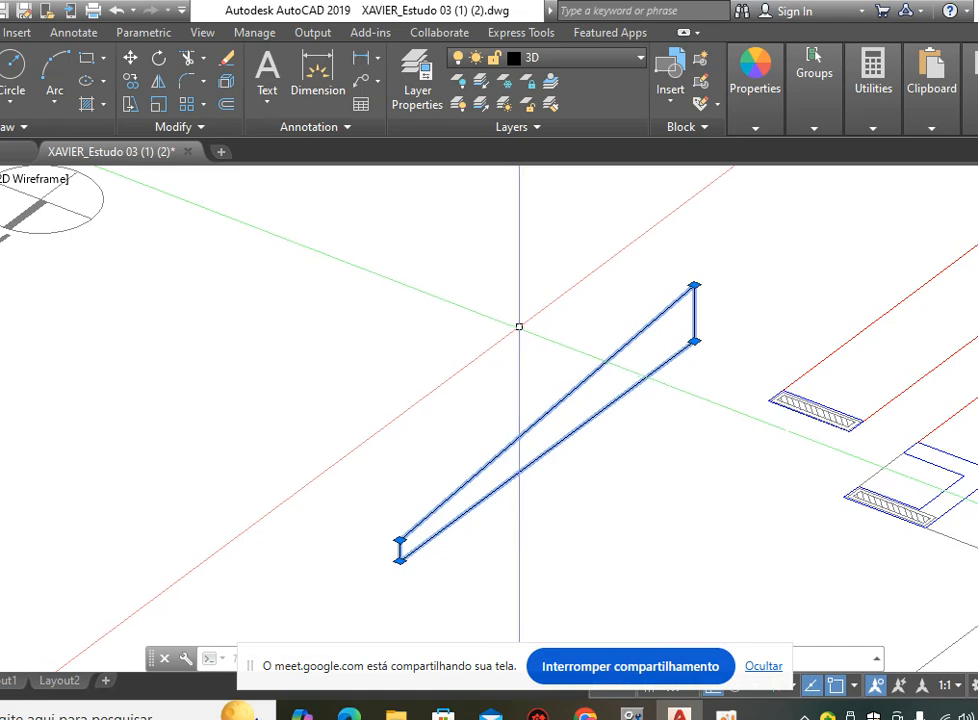
{"action": "scroll", "coordinate": [519, 326], "scroll_direction": "down", "scroll_amount": 4}
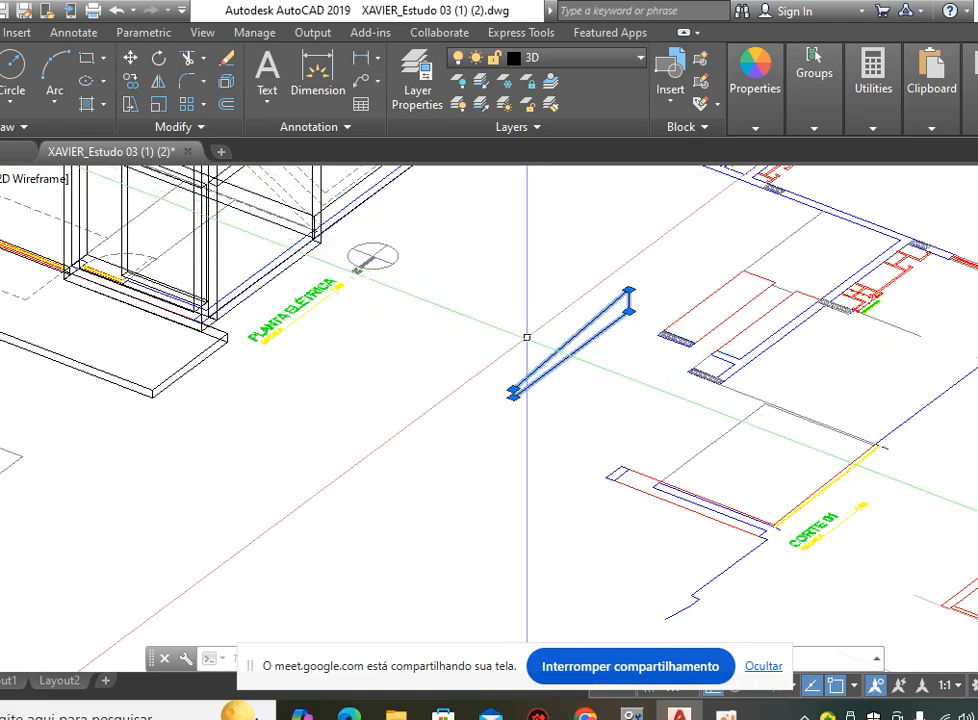
Extrude the closed slope profile beside the PLANTA ELÉTRICA title by 3.25 to make the entrance slope solid.
{"action": "middle_click_drag", "start_coordinate": [524, 336], "coordinate": [834, 431]}
{"action": "middle_click_drag", "start_coordinate": [932, 469], "coordinate": [812, 434]}
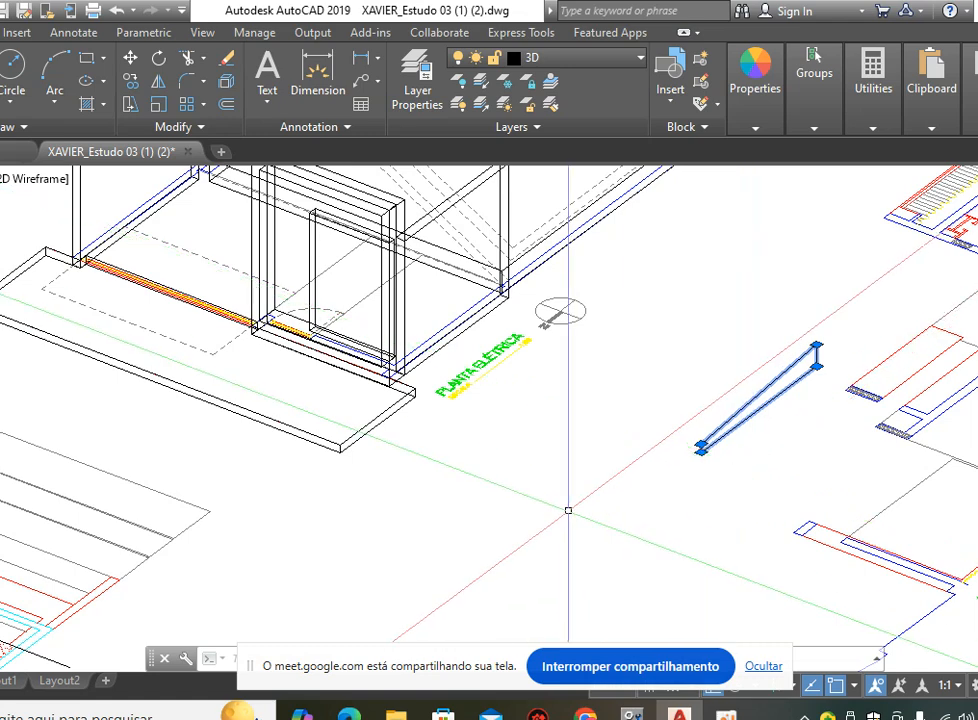
{"action": "middle_click_drag", "start_coordinate": [633, 481], "coordinate": [640, 501]}
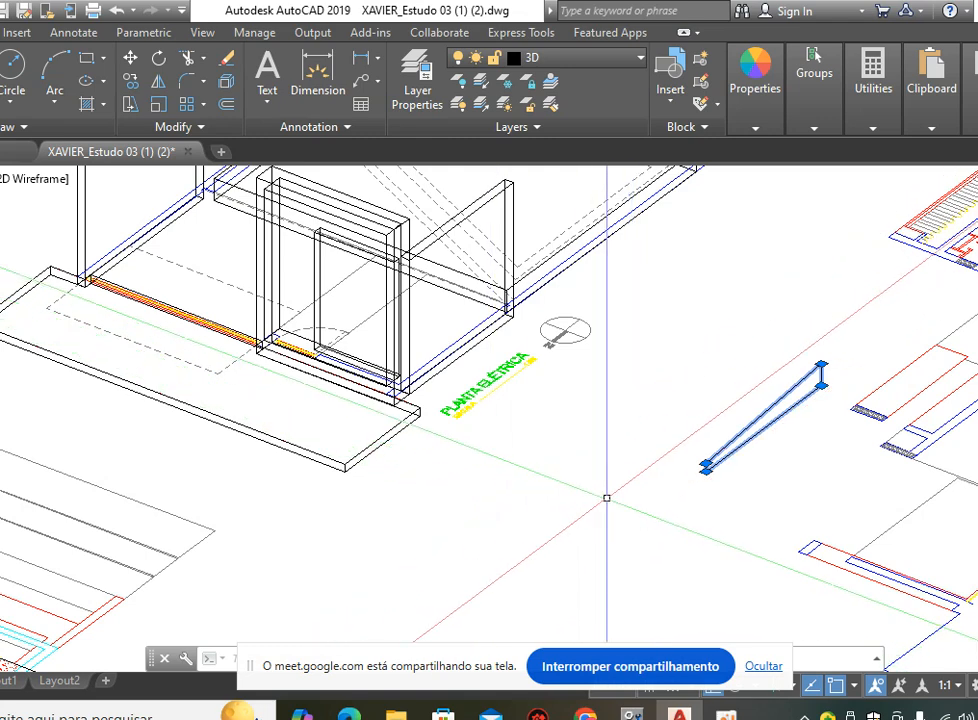
{"action": "middle_click_drag", "start_coordinate": [604, 515], "coordinate": [572, 530]}
{"action": "key", "text": "Escape"}
{"action": "key", "text": "Escape"}
{"action": "scroll", "coordinate": [762, 497], "scroll_direction": "up", "scroll_amount": 4}
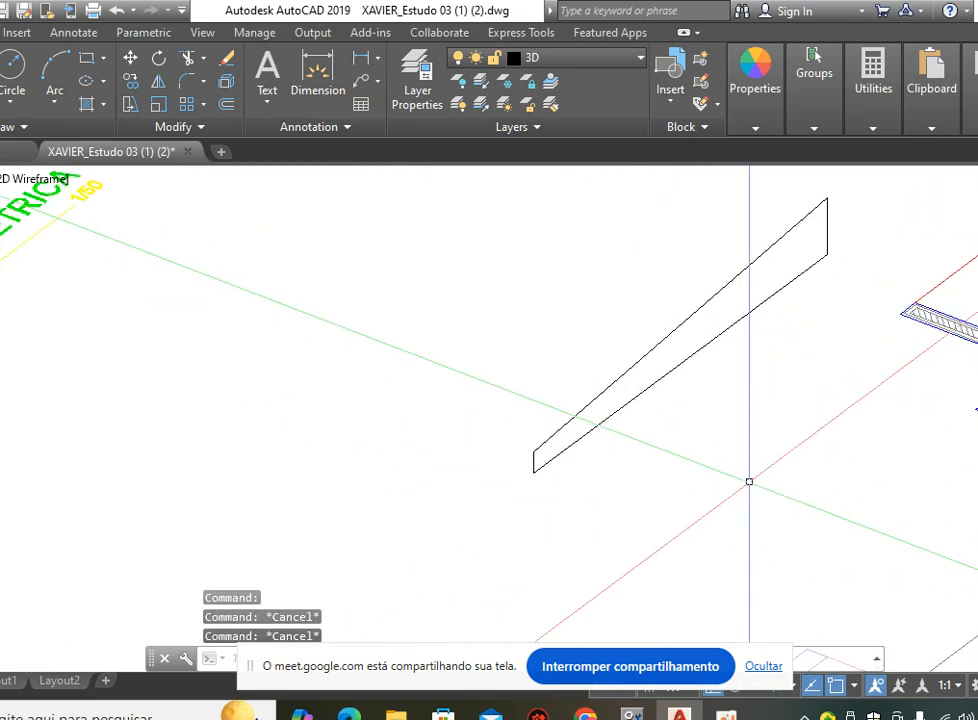
{"action": "type", "text": "EXT"}
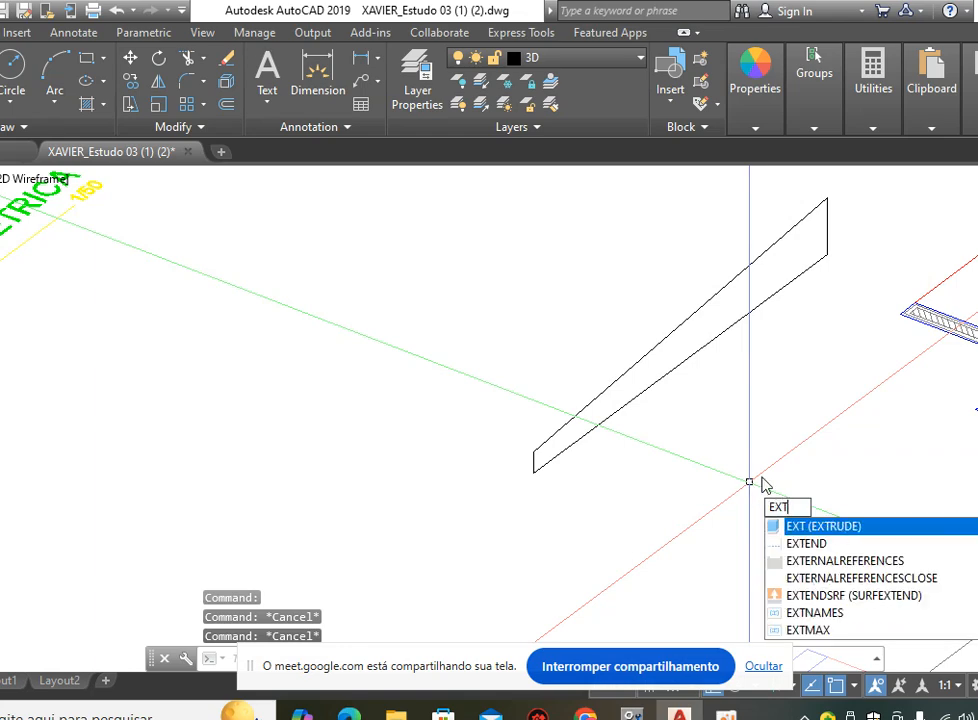
{"action": "key", "text": "Return"}
{"action": "left_click", "coordinate": [683, 321]}
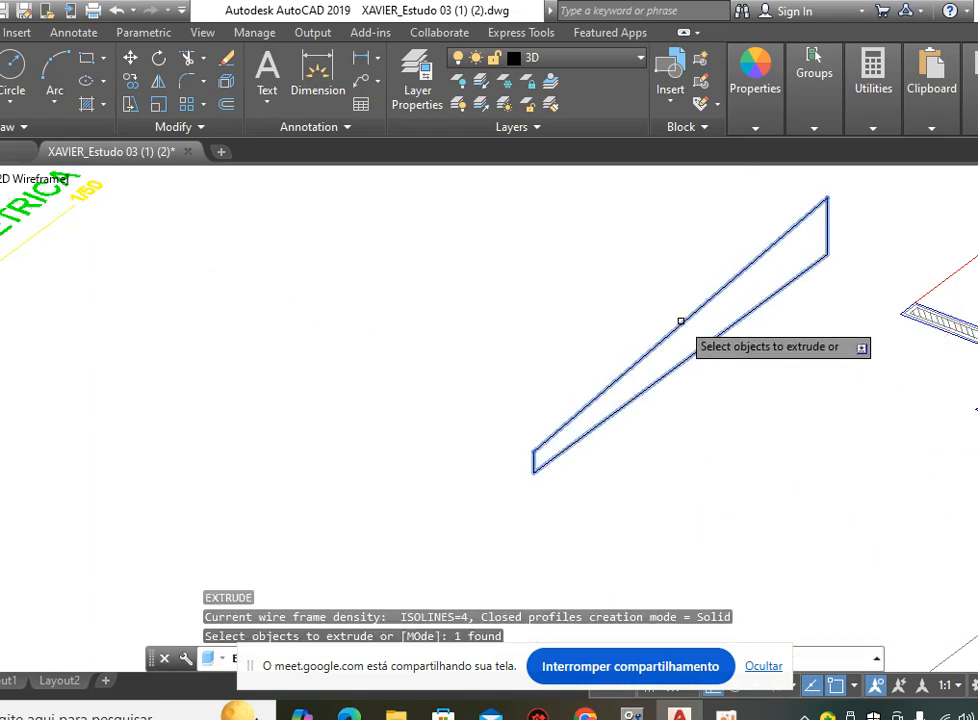
{"action": "scroll", "coordinate": [709, 400], "scroll_direction": "down", "scroll_amount": 5}
{"action": "key", "text": "Return"}
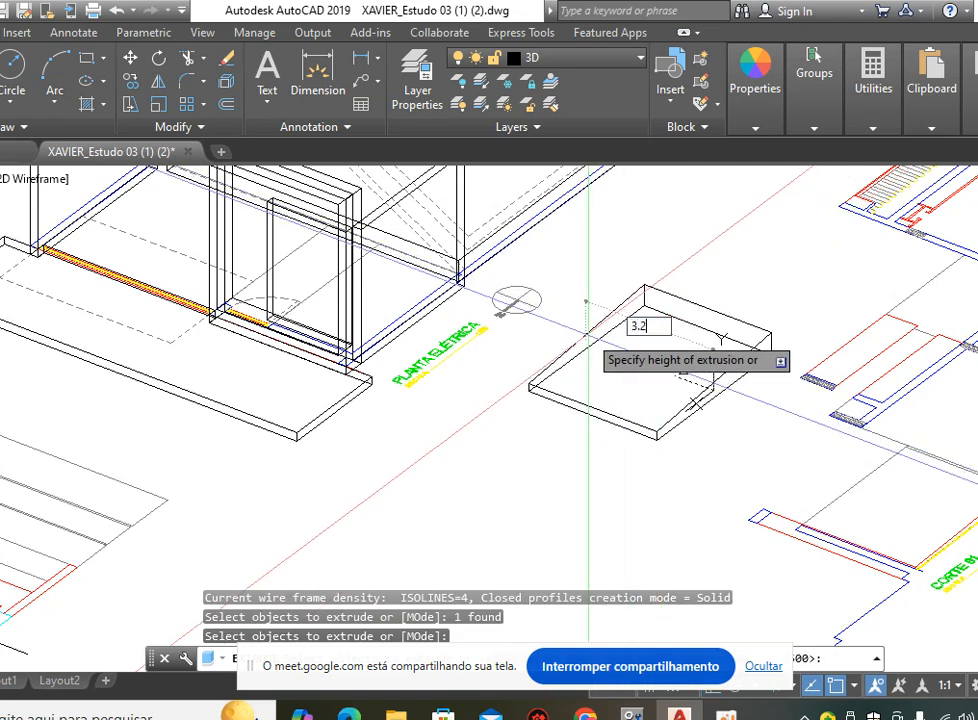
{"action": "type", "text": "3.25"}
{"action": "key", "text": "Return"}
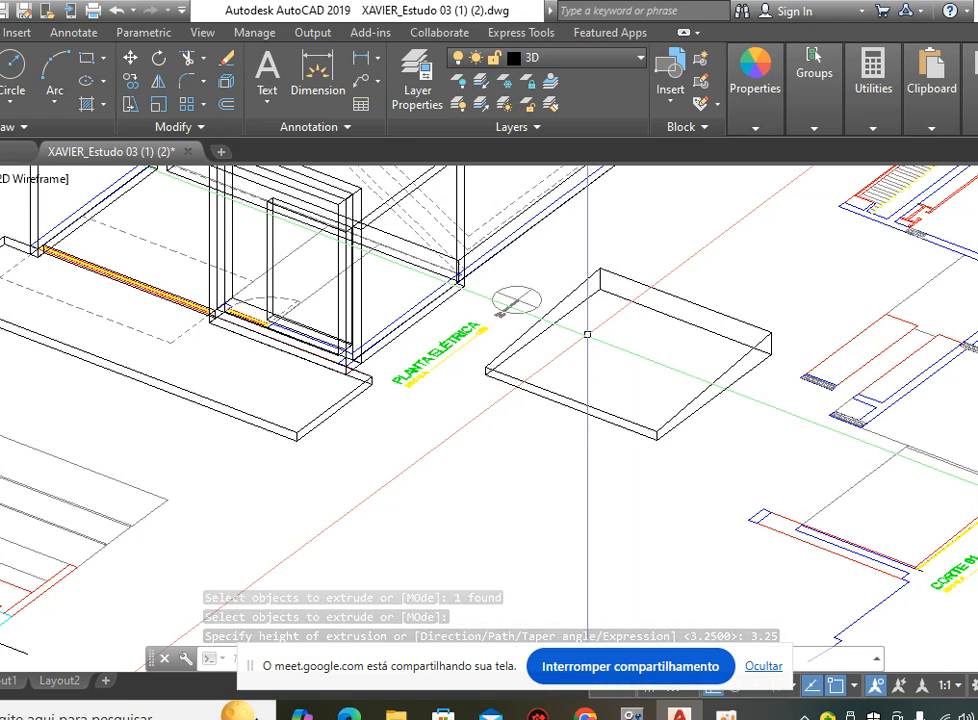
Examine the sidewalk slab's inner corner at the entrance opening, selecting the slab to check its corner points.
{"action": "scroll", "coordinate": [760, 440], "scroll_direction": "down", "scroll_amount": 4}
{"action": "scroll", "coordinate": [447, 421], "scroll_direction": "up", "scroll_amount": 4}
{"action": "scroll", "coordinate": [330, 285], "scroll_direction": "up", "scroll_amount": 6}
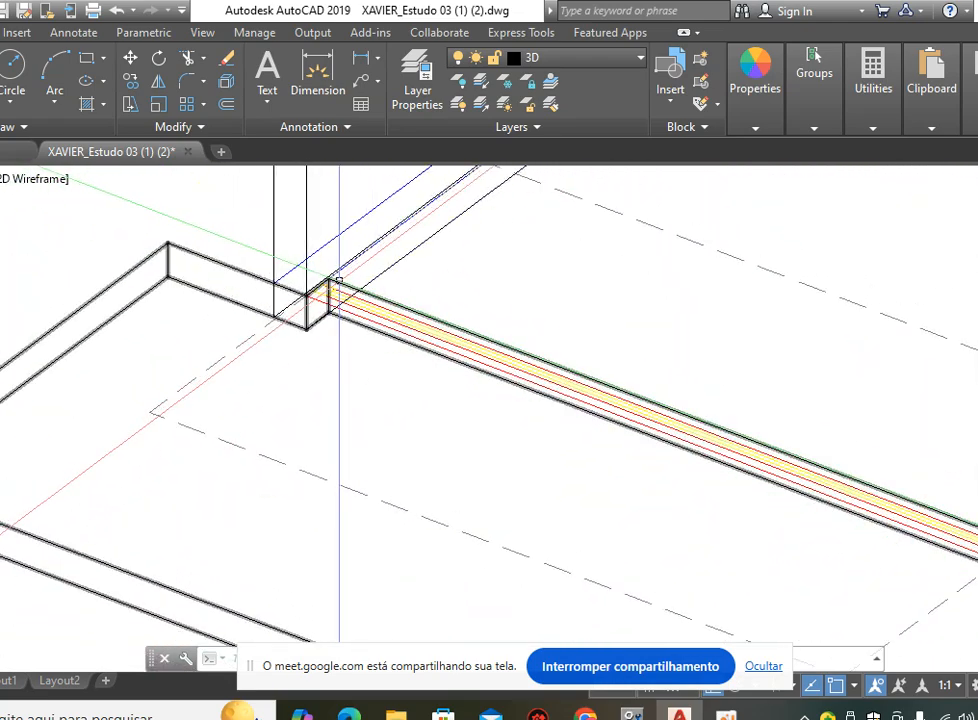
{"action": "left_click", "coordinate": [338, 283]}
{"action": "scroll", "coordinate": [345, 382], "scroll_direction": "up", "scroll_amount": 3}
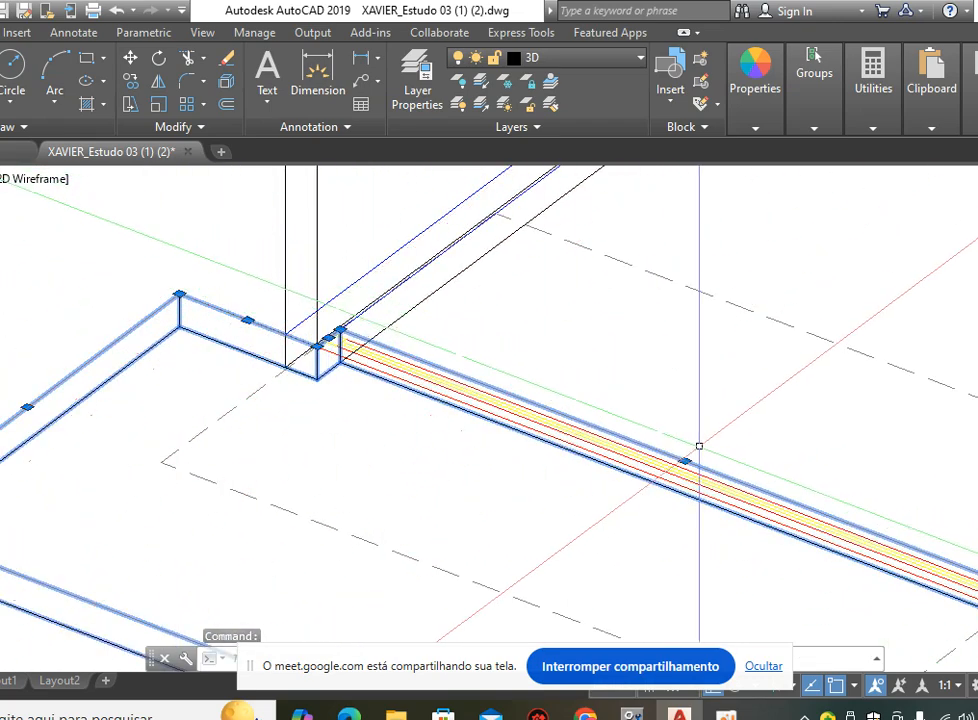
{"action": "scroll", "coordinate": [330, 340], "scroll_direction": "up", "scroll_amount": 5}
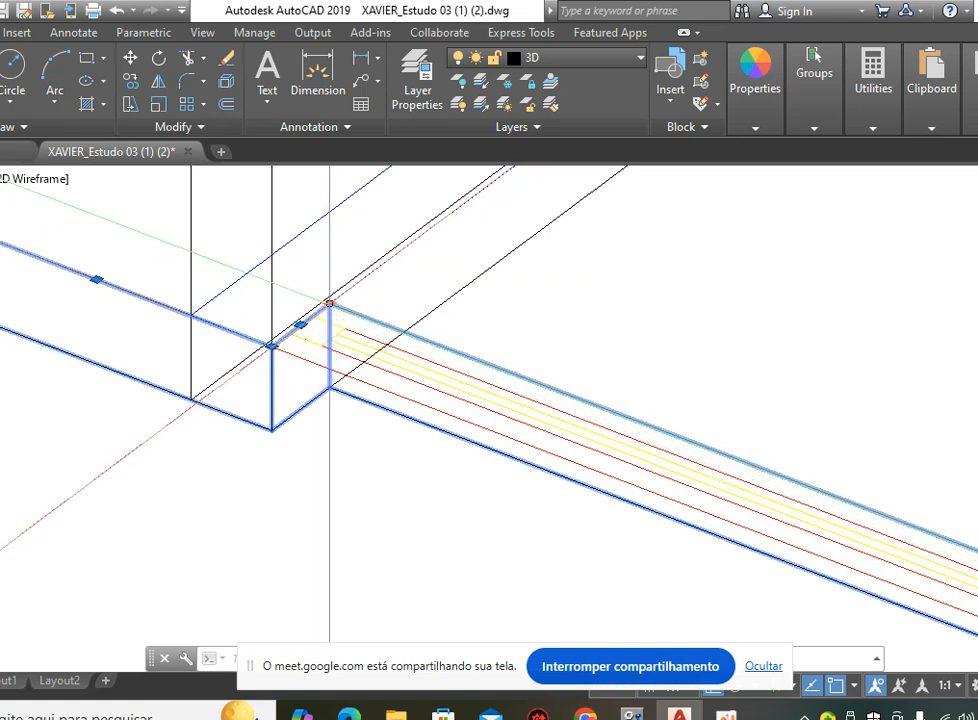
{"action": "scroll", "coordinate": [330, 302], "scroll_direction": "up", "scroll_amount": 4}
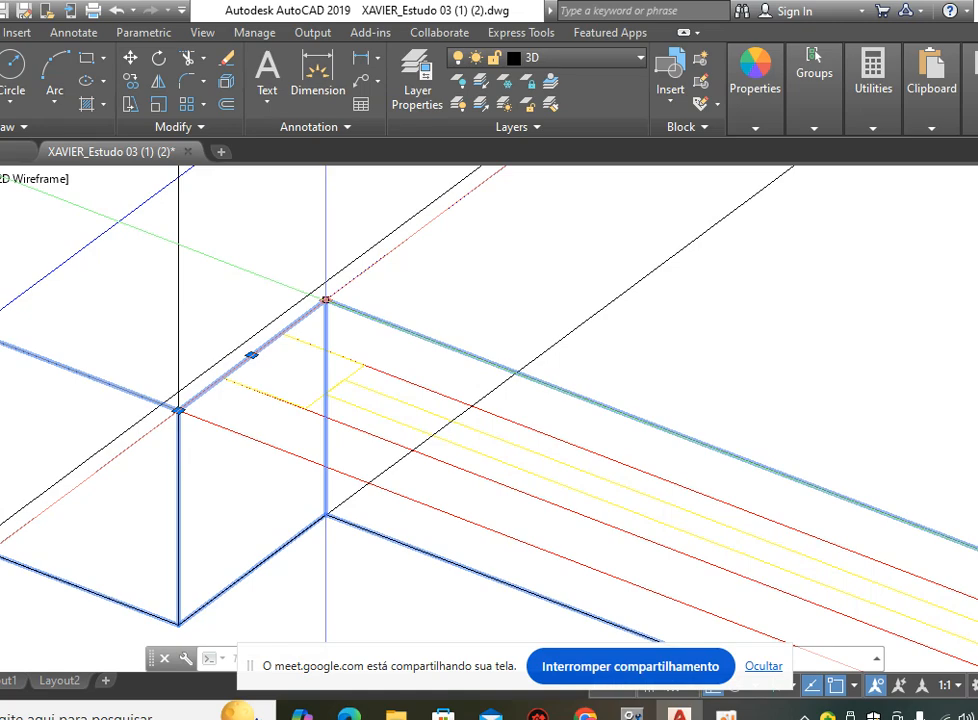
{"action": "scroll", "coordinate": [326, 300], "scroll_direction": "down", "scroll_amount": 8}
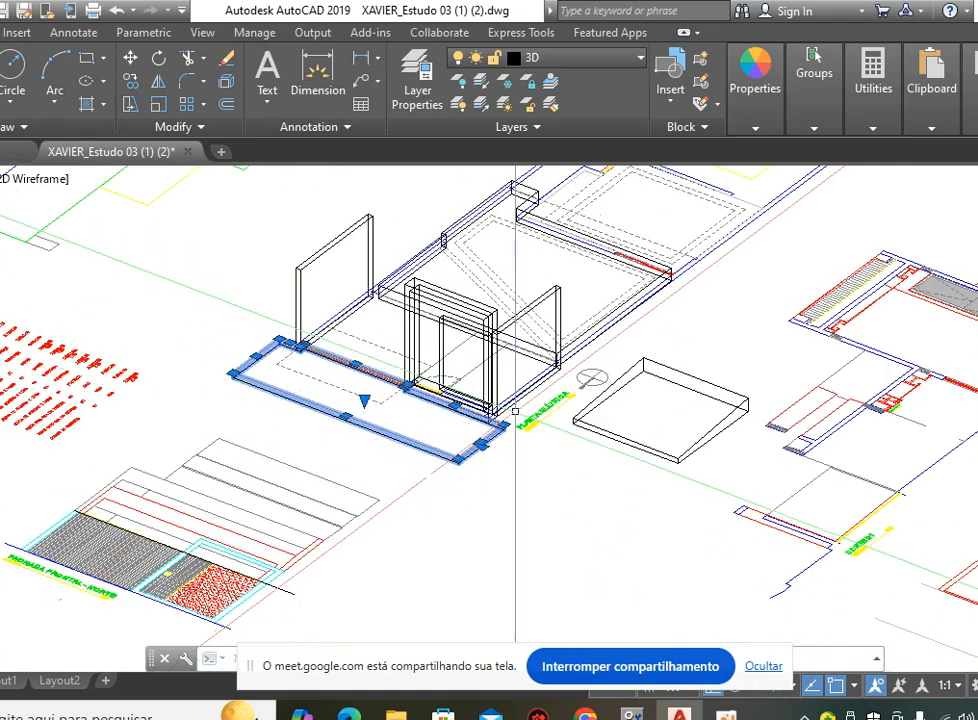
{"action": "scroll", "coordinate": [560, 420], "scroll_direction": "up", "scroll_amount": 4}
{"action": "key", "text": "Escape"}
Move the slope solid by the upper corner of its low end onto the sidewalk slab's upper inner corner at the entrance.
{"action": "scroll", "coordinate": [618, 427], "scroll_direction": "up", "scroll_amount": 2}
{"action": "type", "text": "m"}
{"action": "key", "text": "Return"}
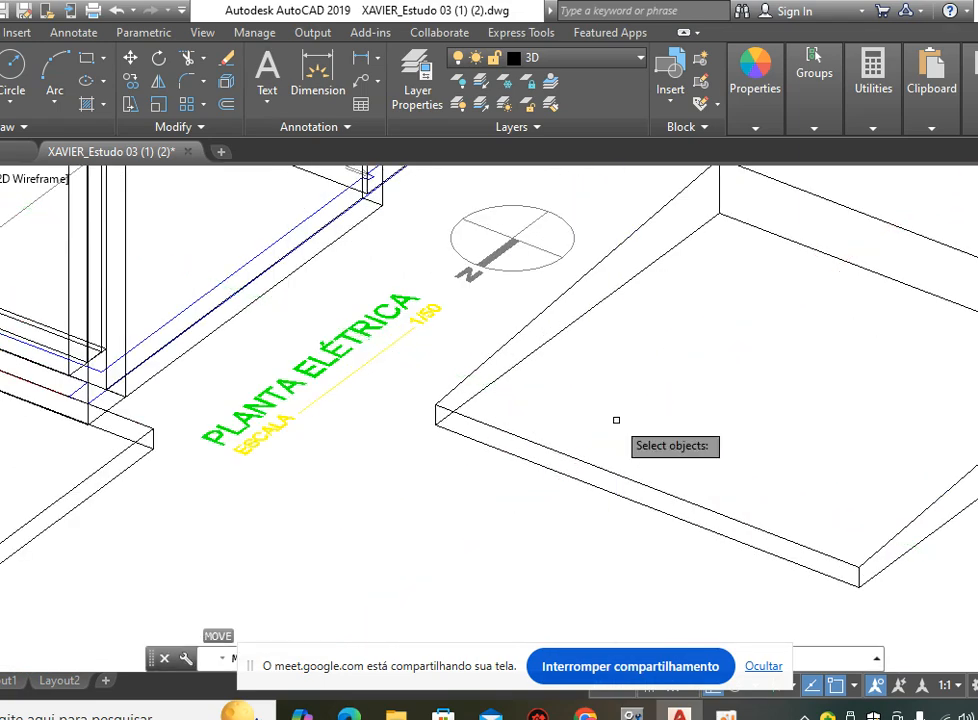
{"action": "left_click", "coordinate": [617, 420]}
{"action": "left_click", "coordinate": [588, 479]}
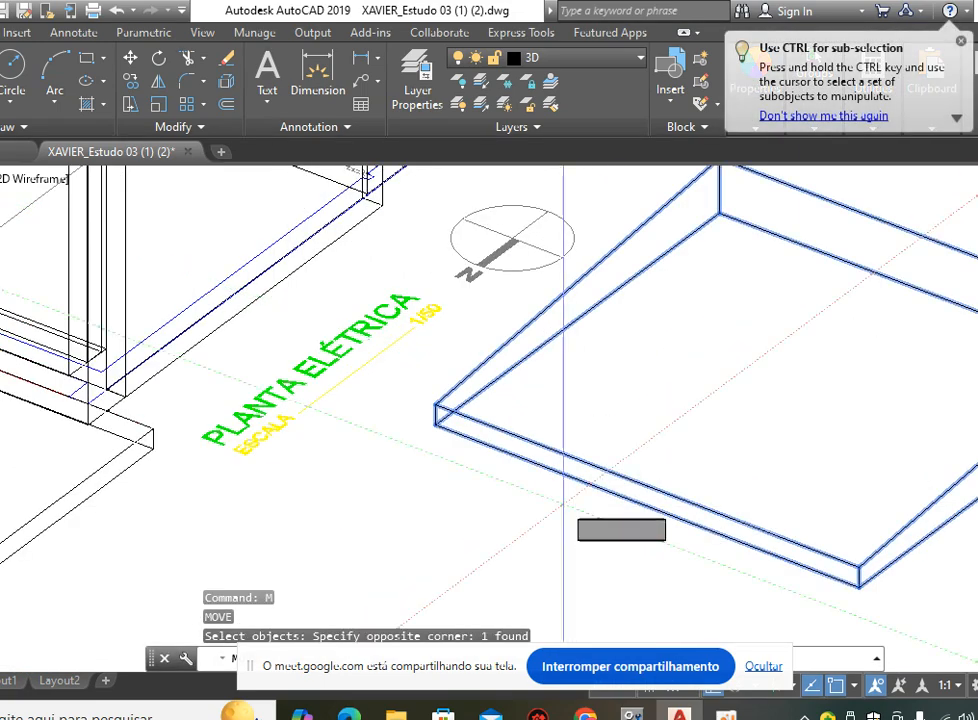
{"action": "key", "text": "Return"}
{"action": "scroll", "coordinate": [420, 445], "scroll_direction": "up", "scroll_amount": 4}
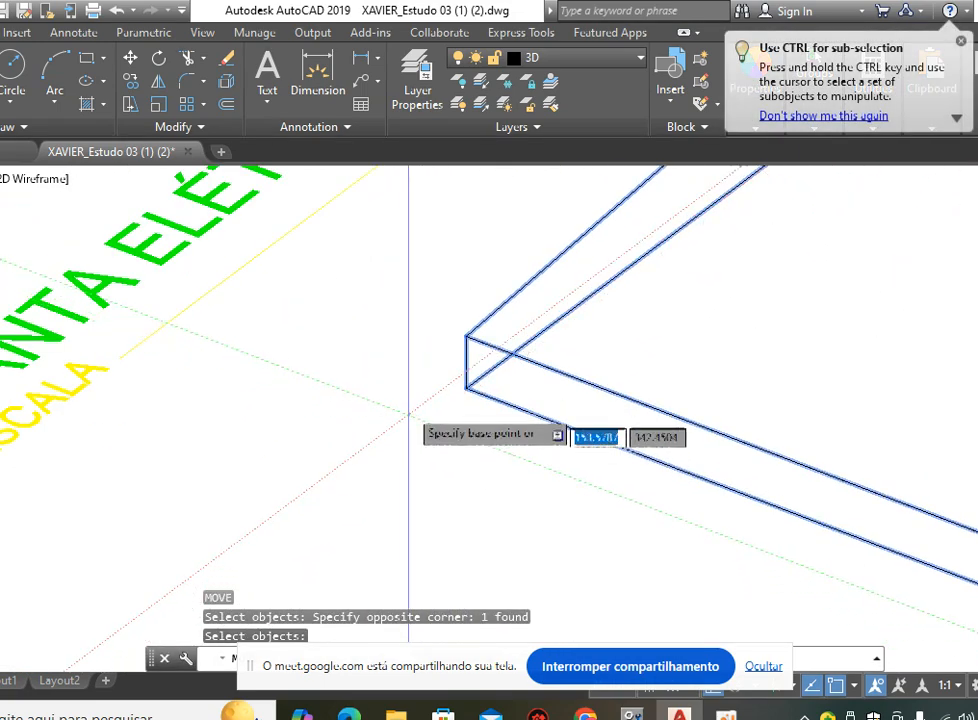
{"action": "left_click", "coordinate": [466, 336]}
{"action": "scroll", "coordinate": [480, 325], "scroll_direction": "down", "scroll_amount": 5}
{"action": "scroll", "coordinate": [460, 380], "scroll_direction": "down", "scroll_amount": 3}
{"action": "scroll", "coordinate": [327, 338], "scroll_direction": "up", "scroll_amount": 8}
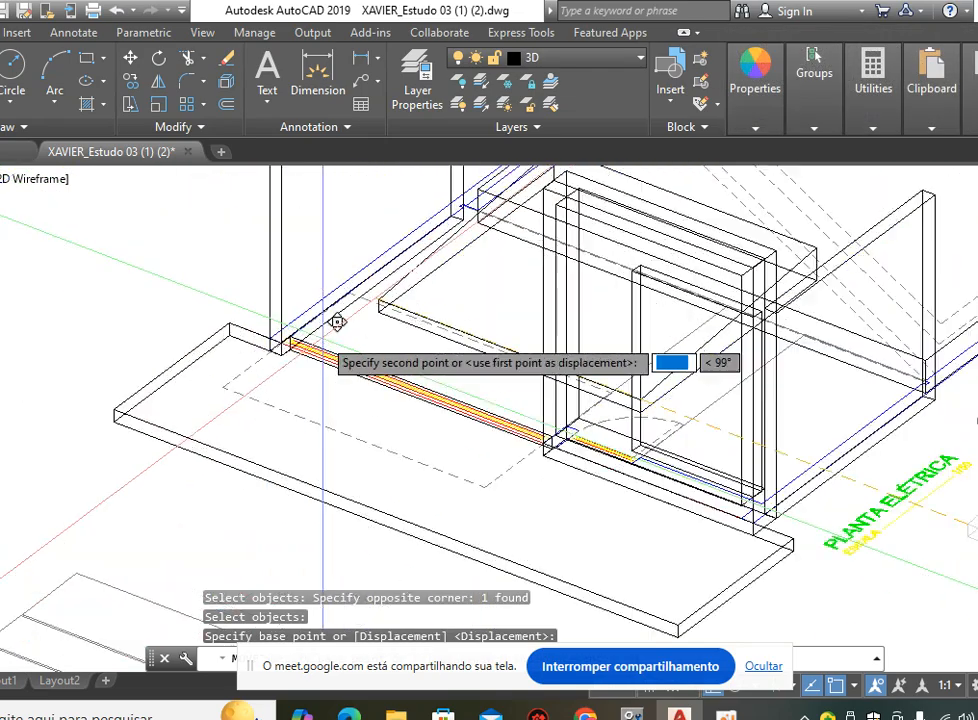
{"action": "scroll", "coordinate": [307, 427], "scroll_direction": "up", "scroll_amount": 4}
{"action": "left_click", "coordinate": [270, 384]}
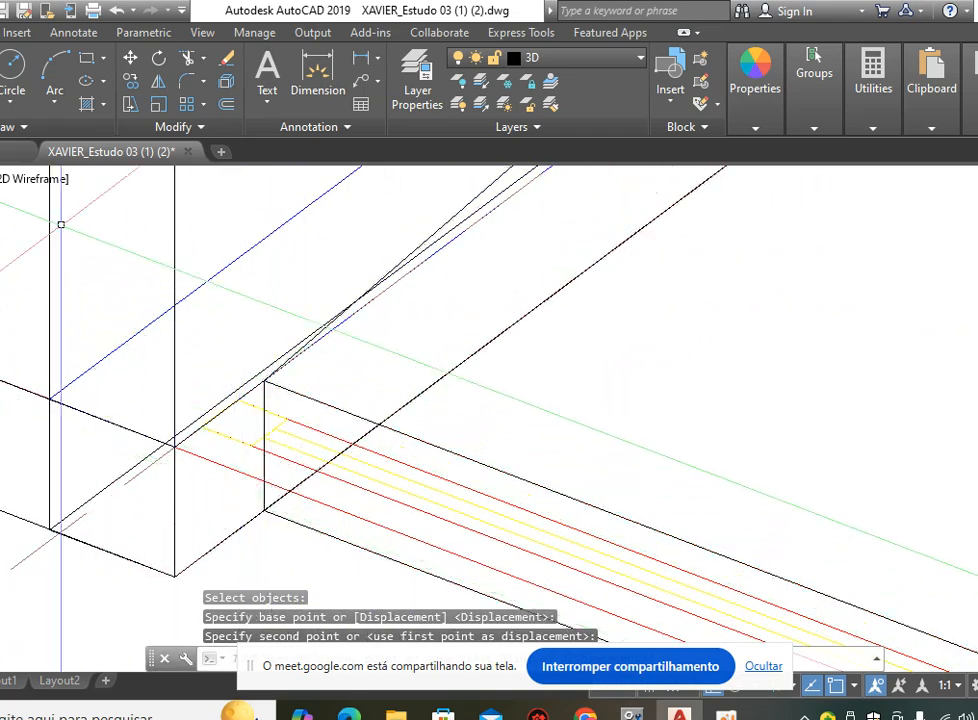
Switch the visual style to Conceptual and frame the slope between the sidewalk and the building slab.
{"action": "left_click", "coordinate": [23, 179]}
{"action": "left_click", "coordinate": [85, 248]}
{"action": "scroll", "coordinate": [600, 330], "scroll_direction": "down", "scroll_amount": 3}
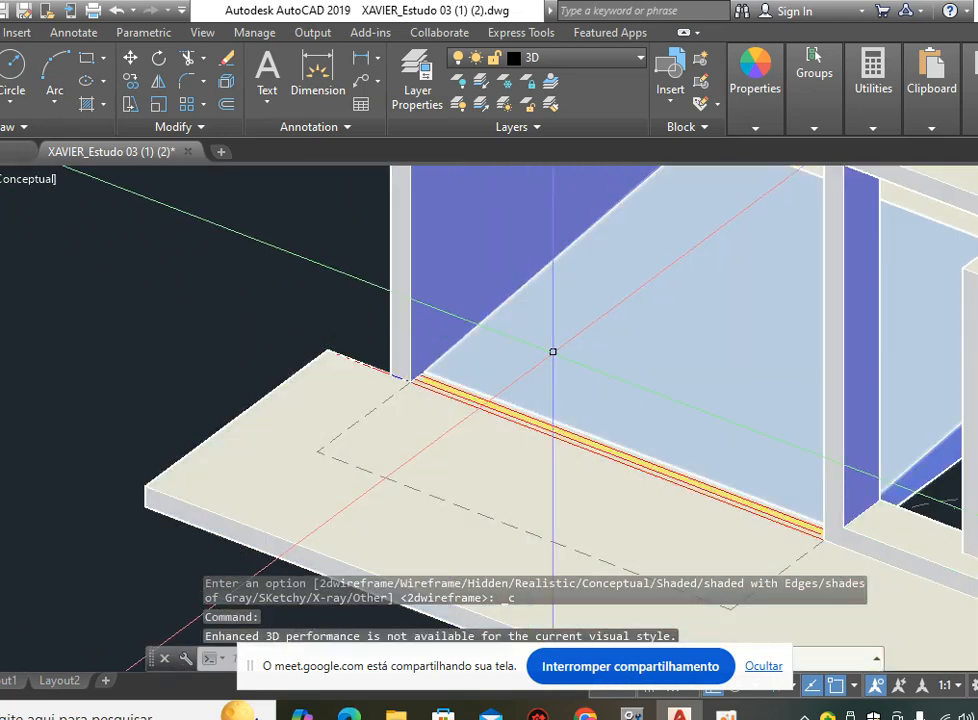
{"action": "middle_click_drag", "start_coordinate": [511, 359], "coordinate": [375, 414]}
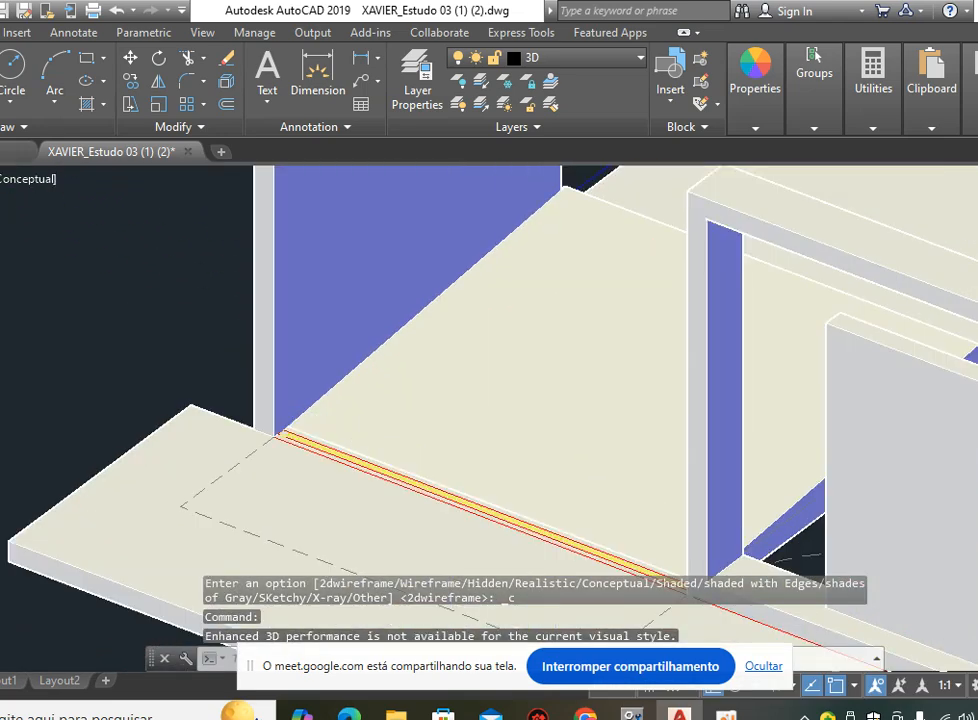
{"action": "scroll", "coordinate": [373, 406], "scroll_direction": "down", "scroll_amount": 4}
{"action": "scroll", "coordinate": [692, 349], "scroll_direction": "up", "scroll_amount": 3}
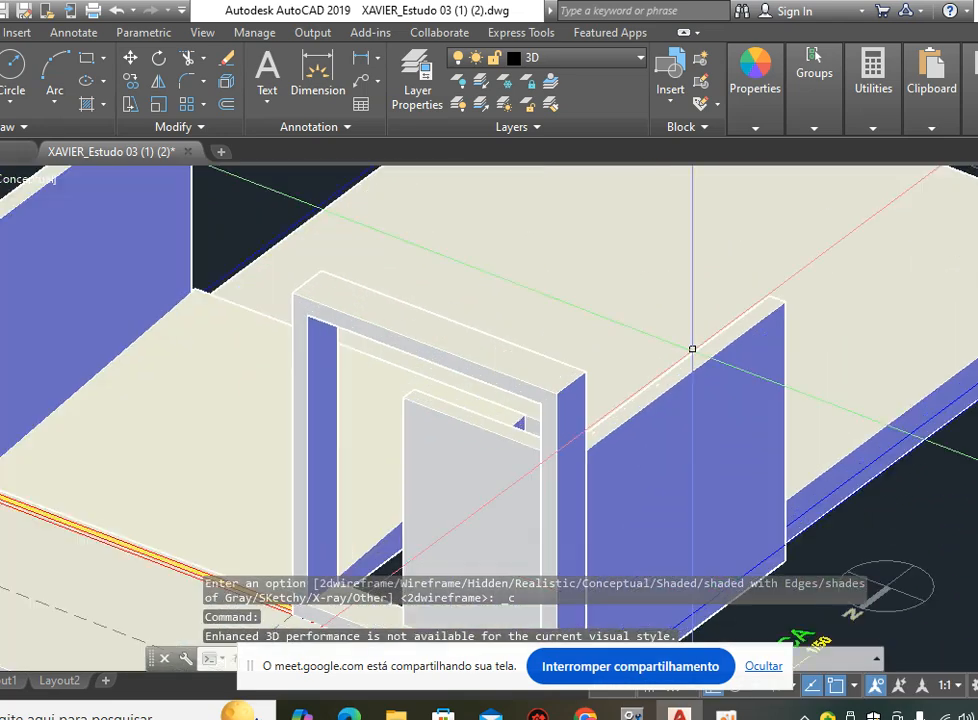
Orbit around the model to examine how the entrance slope meets the sidewalk slab, building slab and side walls.
{"action": "type", "text": "3d"}
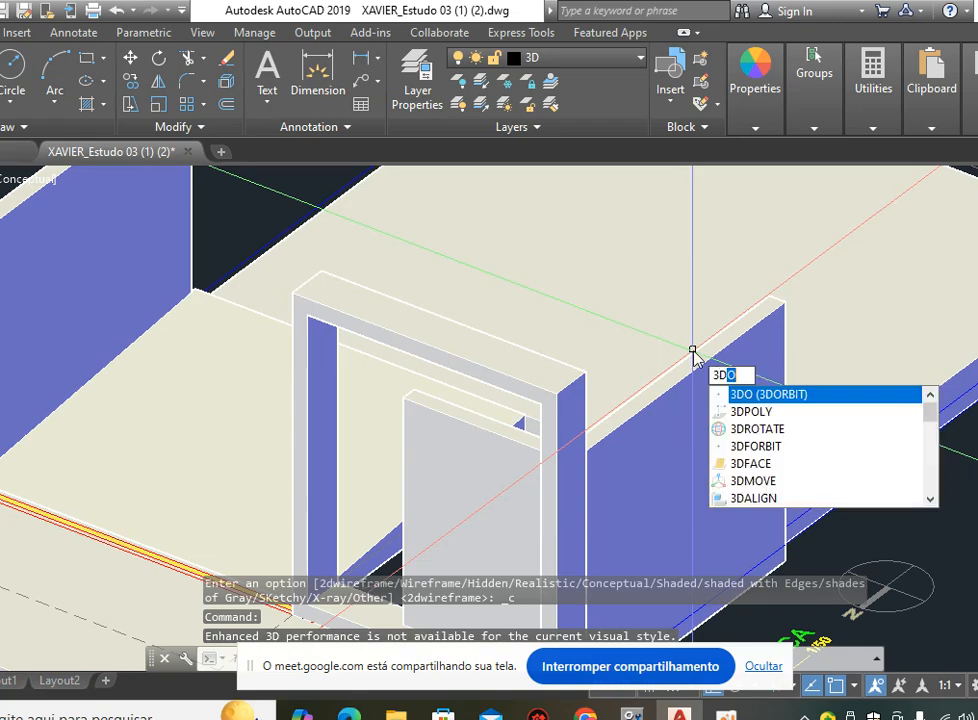
{"action": "key", "text": "Return"}
{"action": "left_click_drag", "start_coordinate": [484, 386], "coordinate": [337, 459]}
{"action": "middle_click_drag", "start_coordinate": [338, 459], "coordinate": [478, 377]}
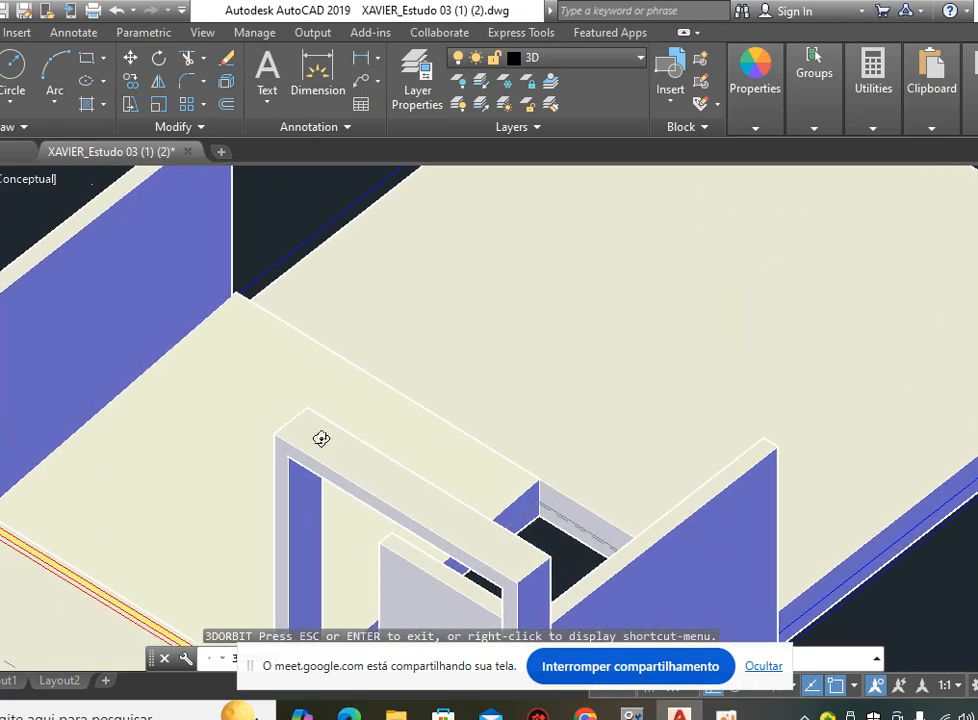
{"action": "left_click_drag", "start_coordinate": [356, 435], "coordinate": [207, 379]}
{"action": "scroll", "coordinate": [363, 392], "scroll_direction": "down", "scroll_amount": 3}
{"action": "left_click_drag", "start_coordinate": [363, 392], "coordinate": [562, 373]}
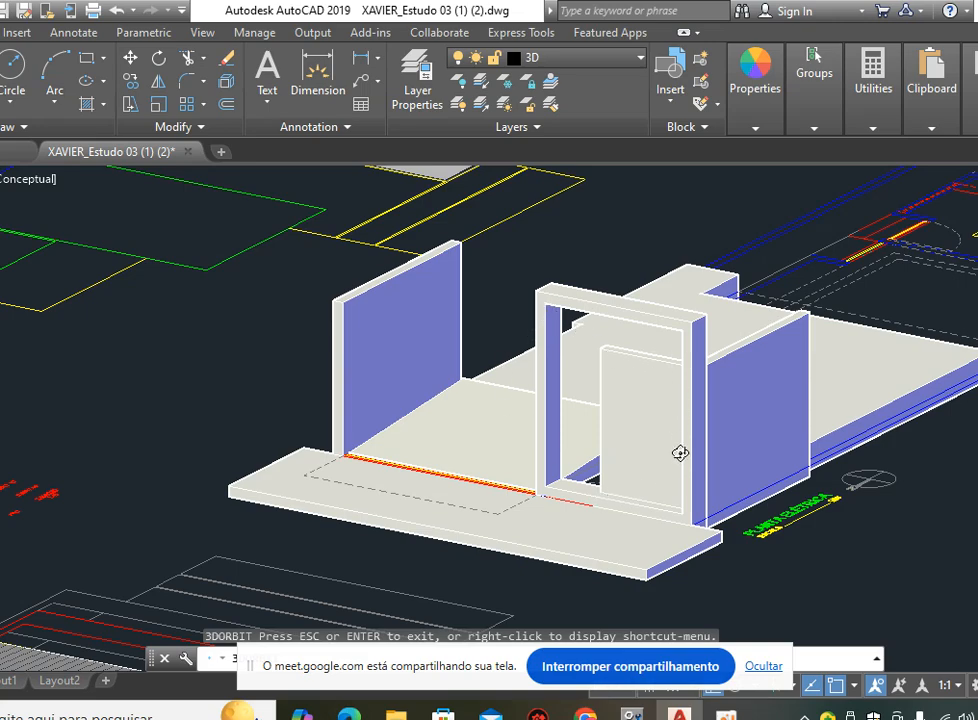
{"action": "left_click_drag", "start_coordinate": [560, 471], "coordinate": [500, 447]}
{"action": "scroll", "coordinate": [466, 334], "scroll_direction": "up", "scroll_amount": 2}
{"action": "left_click_drag", "start_coordinate": [466, 397], "coordinate": [441, 440]}
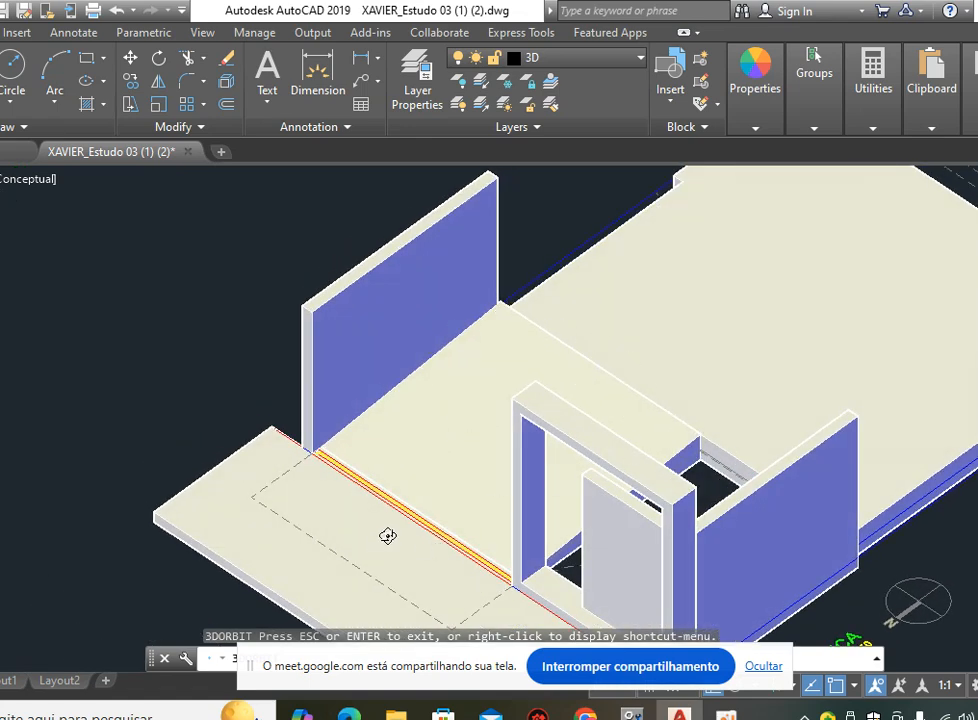
{"action": "middle_click_drag", "start_coordinate": [769, 266], "coordinate": [550, 370]}
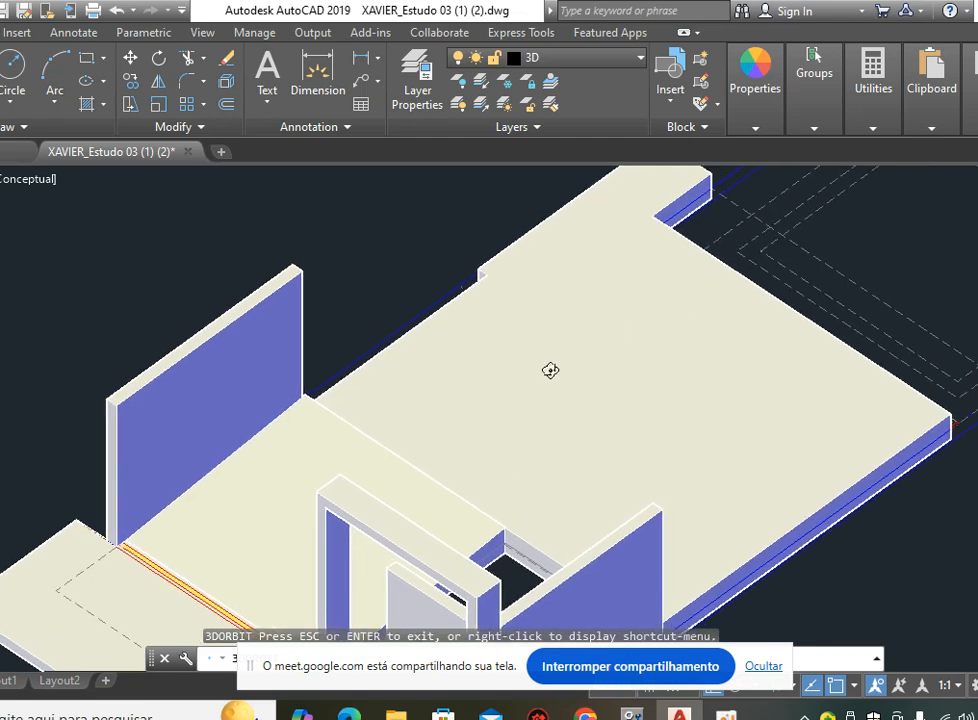
{"action": "left_click_drag", "start_coordinate": [539, 240], "coordinate": [571, 232]}
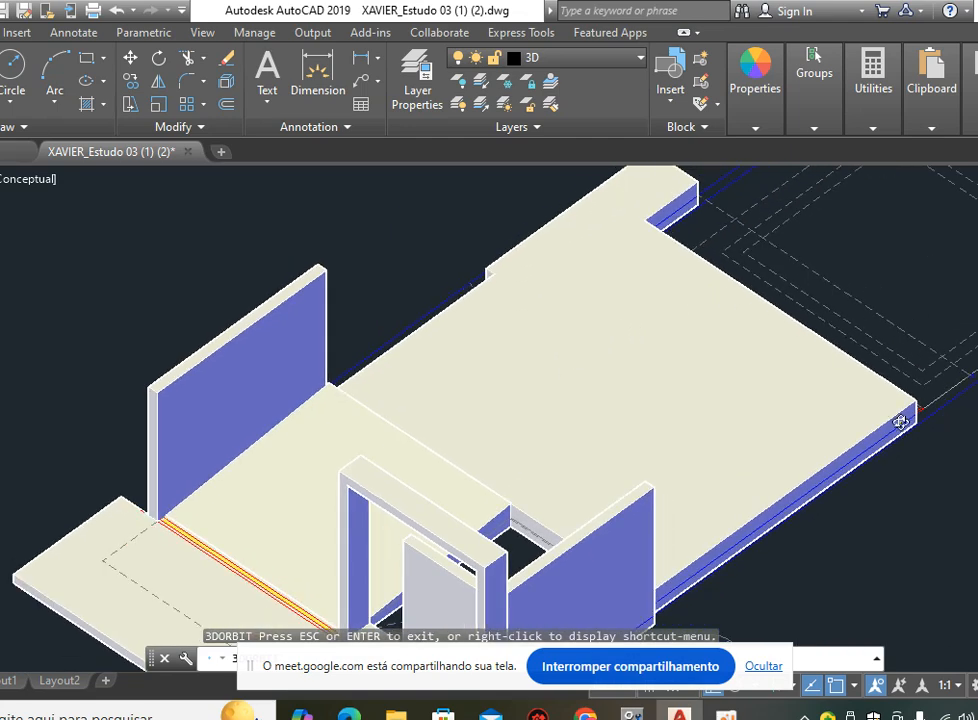
{"action": "mouse_move", "coordinate": [564, 299]}
{"action": "left_mouse_down"}
{"action": "mouse_move", "coordinate": [400, 406]}
{"action": "mouse_move", "coordinate": [430, 406]}
{"action": "mouse_move", "coordinate": [454, 322]}
{"action": "mouse_move", "coordinate": [458, 365]}
{"action": "mouse_move", "coordinate": [506, 354]}
{"action": "mouse_move", "coordinate": [476, 402]}
{"action": "mouse_move", "coordinate": [478, 432]}
{"action": "mouse_move", "coordinate": [594, 438]}
{"action": "mouse_move", "coordinate": [640, 428]}
{"action": "mouse_move", "coordinate": [637, 437]}
{"action": "mouse_move", "coordinate": [614, 446]}
{"action": "mouse_move", "coordinate": [572, 430]}
{"action": "mouse_move", "coordinate": [530, 441]}
{"action": "mouse_move", "coordinate": [450, 430]}
{"action": "left_mouse_up"}
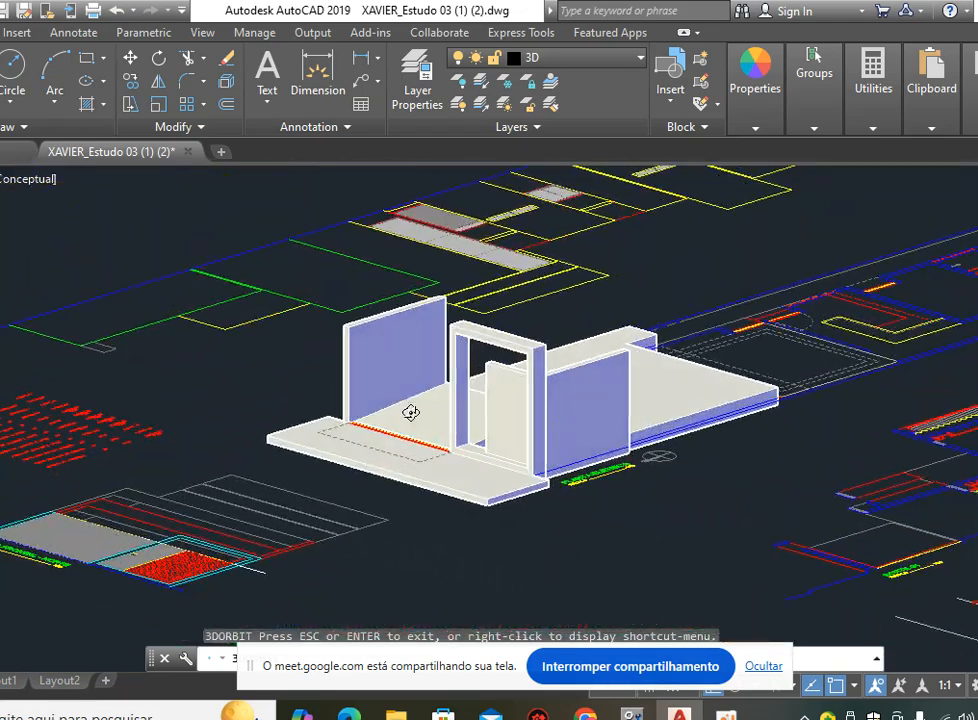
{"action": "scroll", "coordinate": [384, 415], "scroll_direction": "up", "scroll_amount": 10}
{"action": "middle_click_drag", "start_coordinate": [495, 431], "coordinate": [509, 455]}
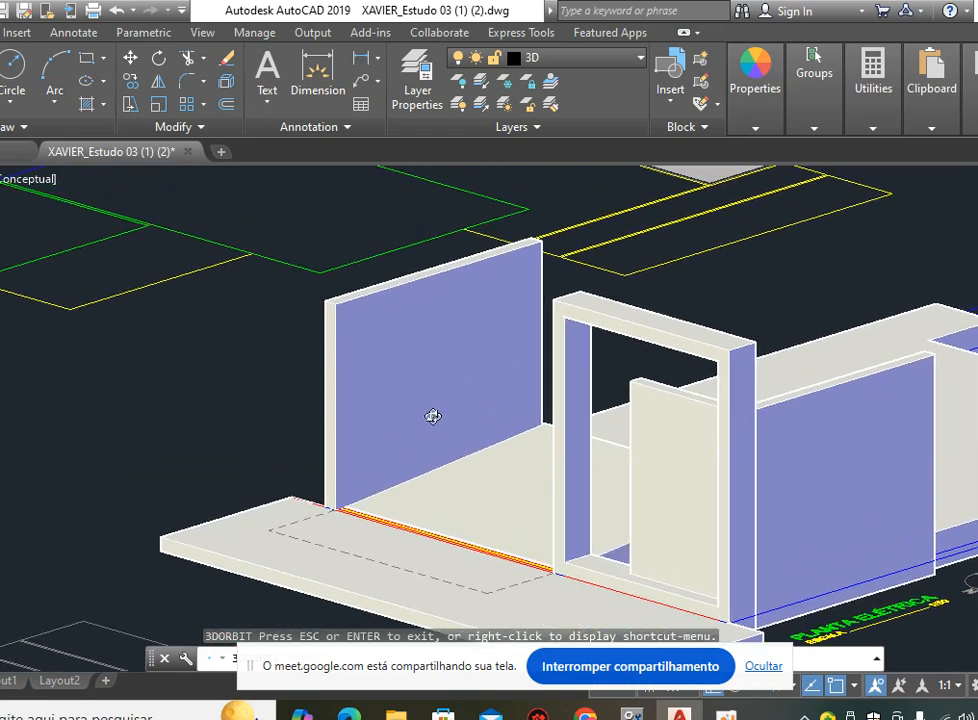
{"action": "scroll", "coordinate": [431, 416], "scroll_direction": "down", "scroll_amount": 1}
{"action": "middle_click_drag", "start_coordinate": [611, 426], "coordinate": [539, 362]}
{"action": "key", "text": "Escape"}
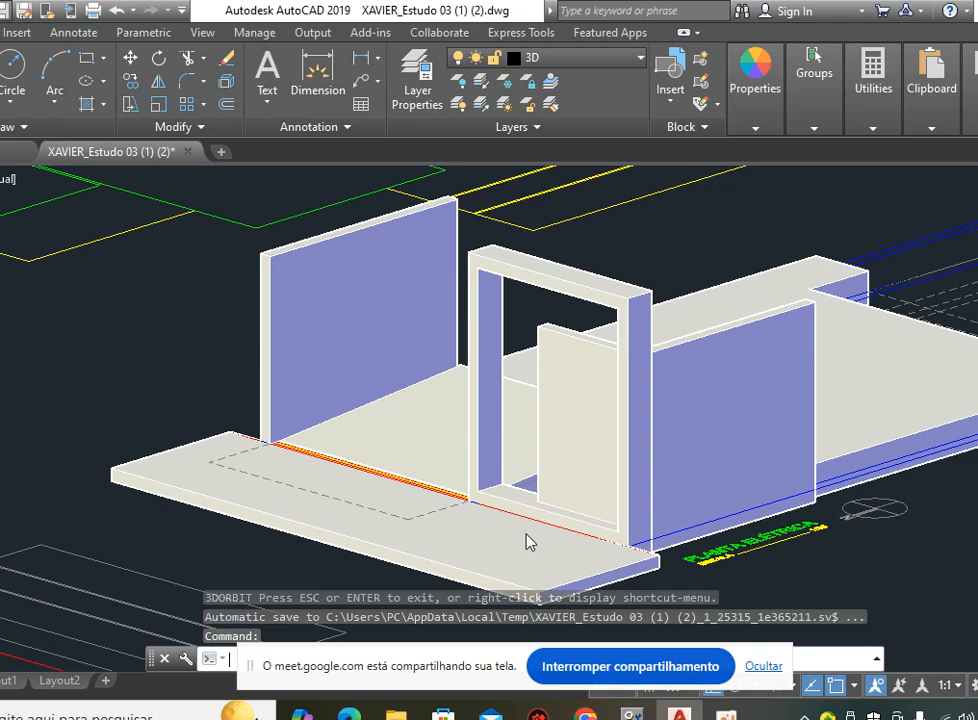
Save the drawing with the entrance slope in place.
{"action": "key", "text": "Escape"}
{"action": "key", "text": "ctrl+s"}
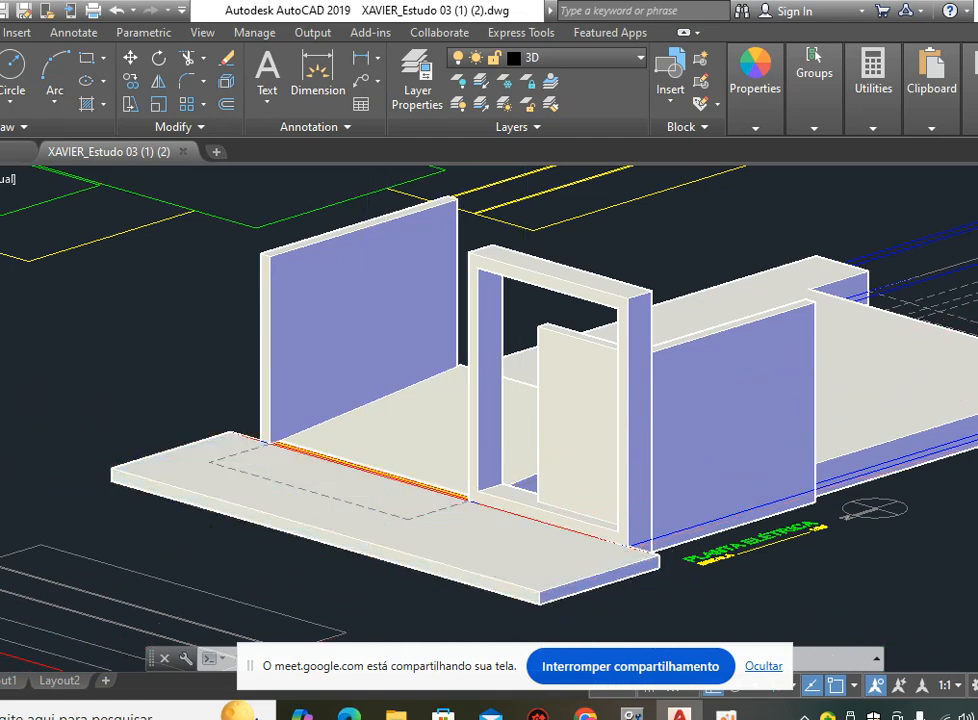
{"action": "middle_click_drag", "start_coordinate": [463, 602], "coordinate": [482, 564]}
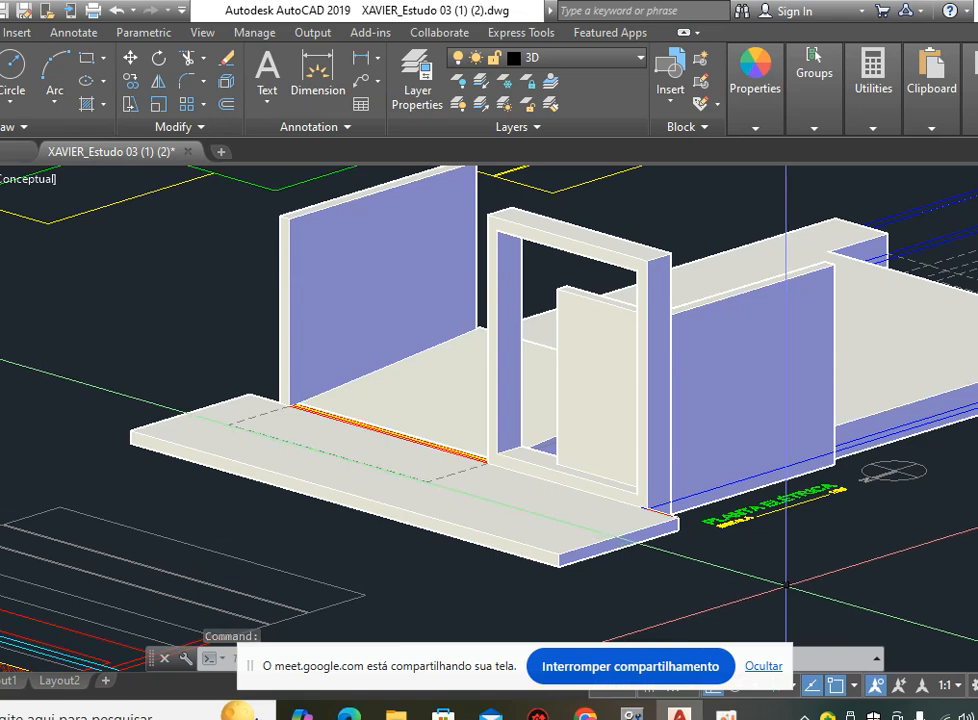
{"action": "middle_click_drag", "start_coordinate": [703, 592], "coordinate": [795, 584]}
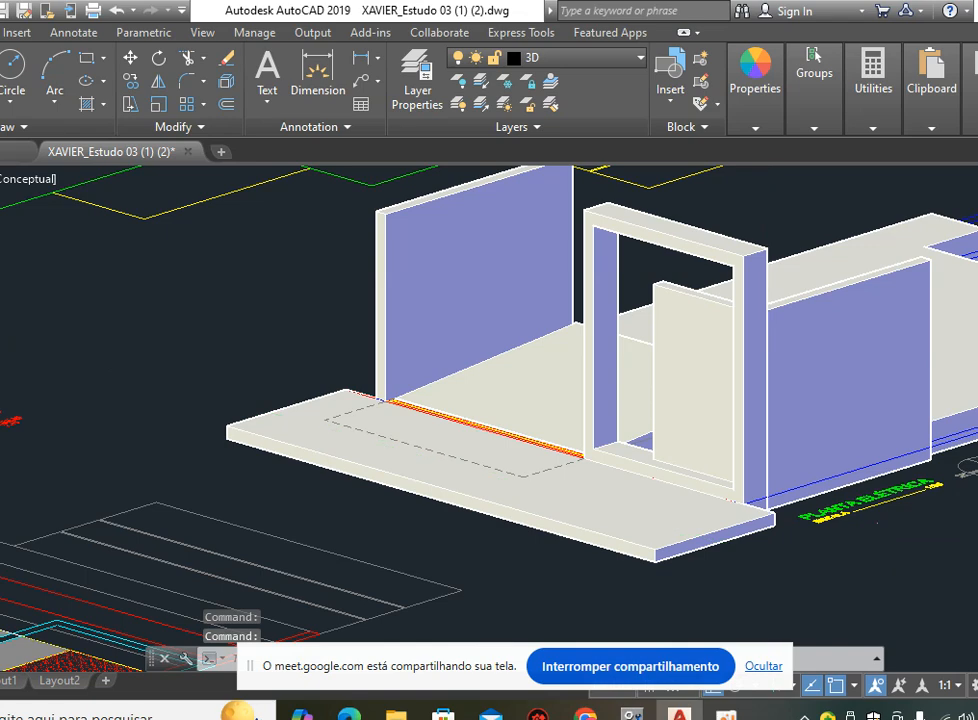
{"action": "scroll", "coordinate": [777, 552], "scroll_direction": "down", "scroll_amount": 2}
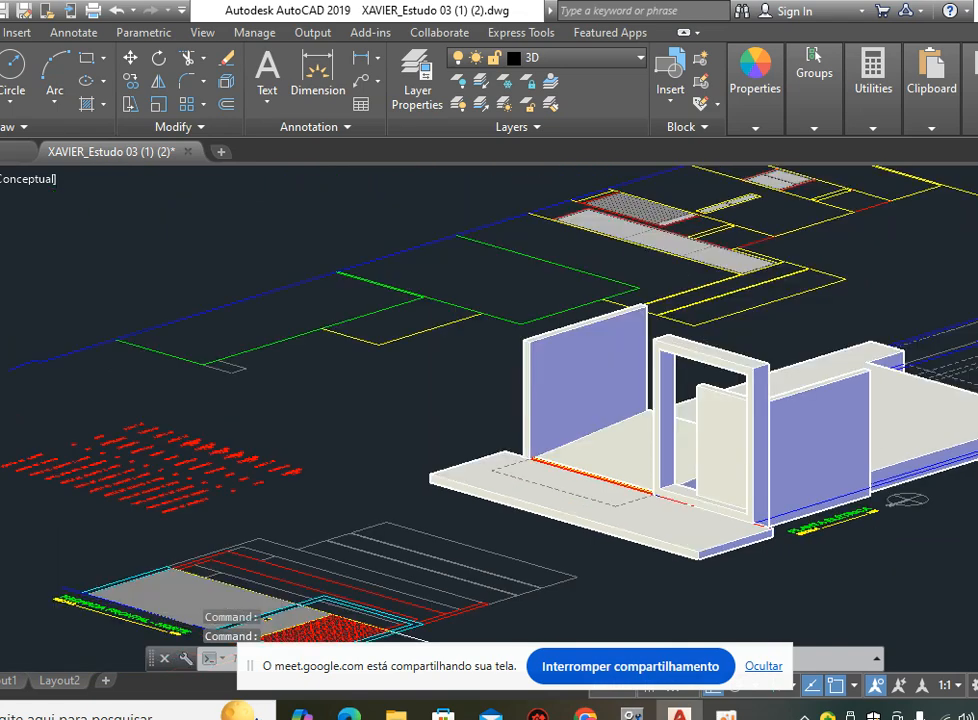
{"action": "scroll", "coordinate": [790, 560], "scroll_direction": "down", "scroll_amount": 2}
{"action": "middle_click_drag", "start_coordinate": [840, 570], "coordinate": [781, 567]}
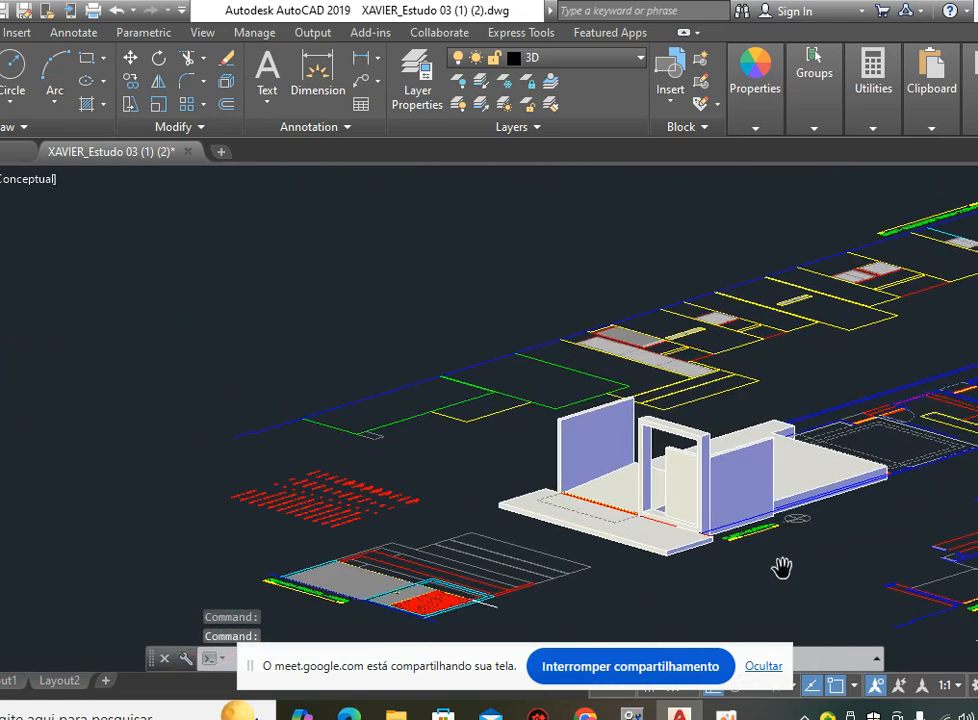
{"action": "scroll", "coordinate": [781, 567], "scroll_direction": "up", "scroll_amount": 2}
{"action": "scroll", "coordinate": [754, 551], "scroll_direction": "up", "scroll_amount": 2}
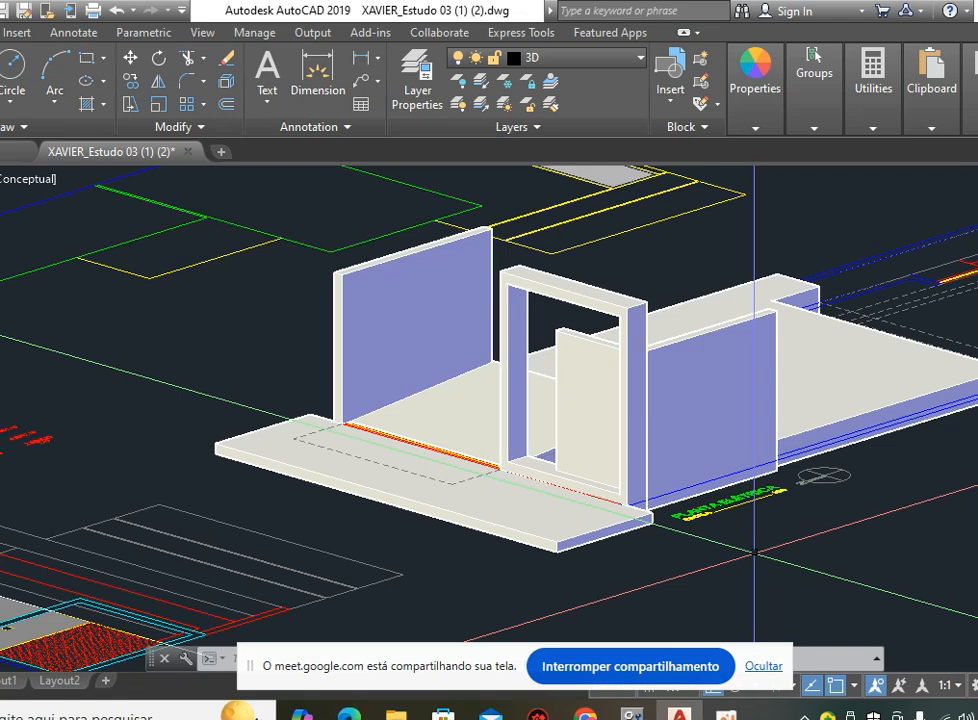
{"action": "middle_click_drag", "start_coordinate": [719, 586], "coordinate": [777, 554]}
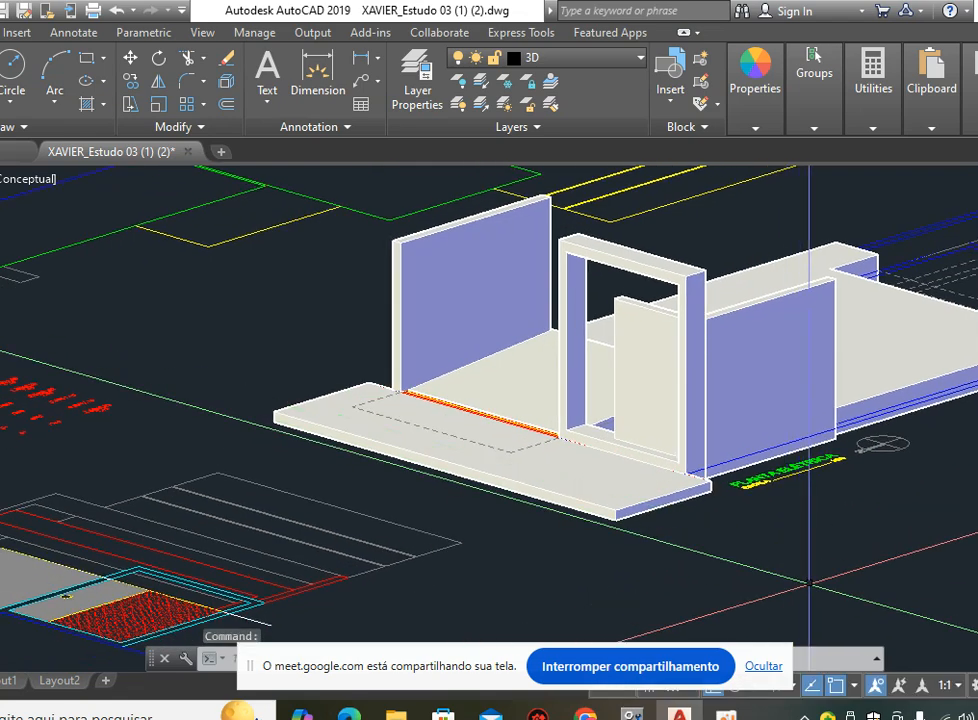
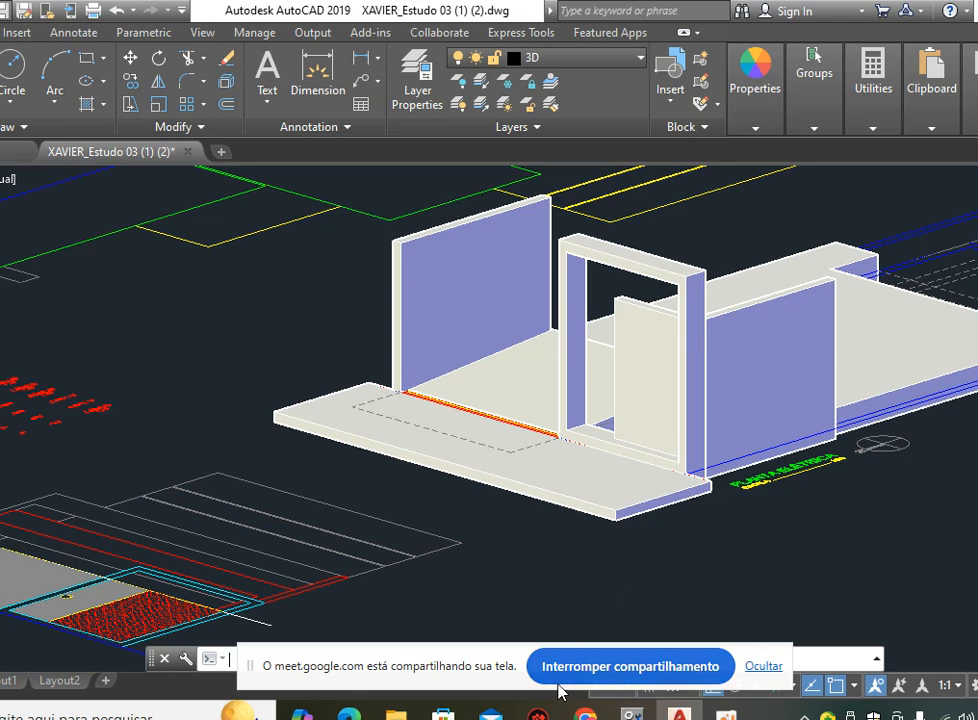
Stop sharing the screen and switch to the Google Meet call in the browser.
{"action": "left_click", "coordinate": [594, 670]}
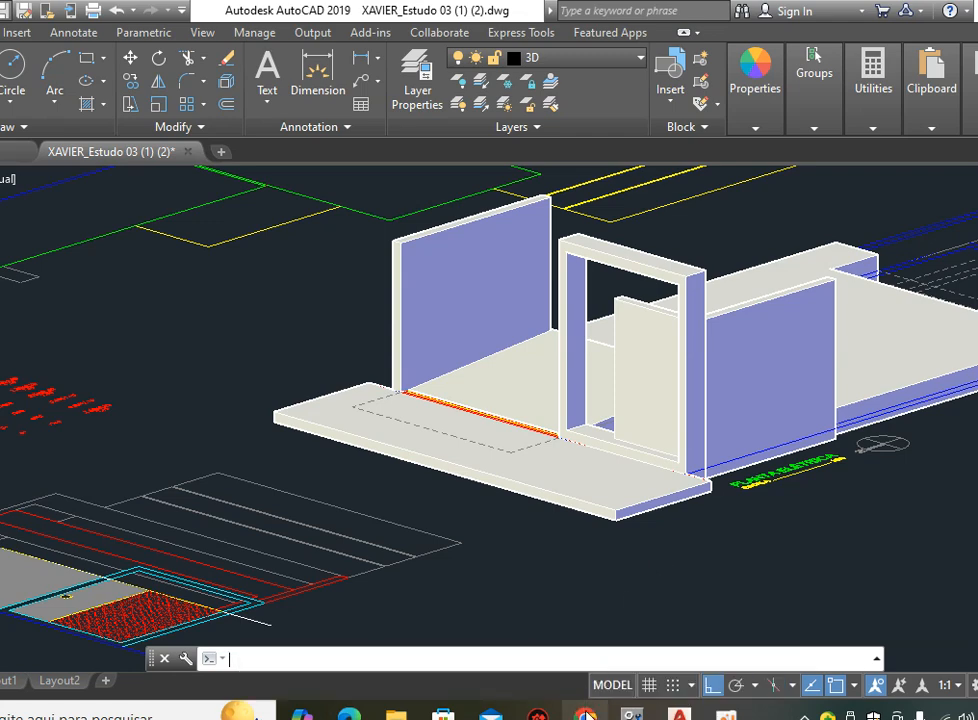
{"action": "mouse_move", "coordinate": [585, 712]}
{"action": "left_click", "coordinate": [560, 600]}
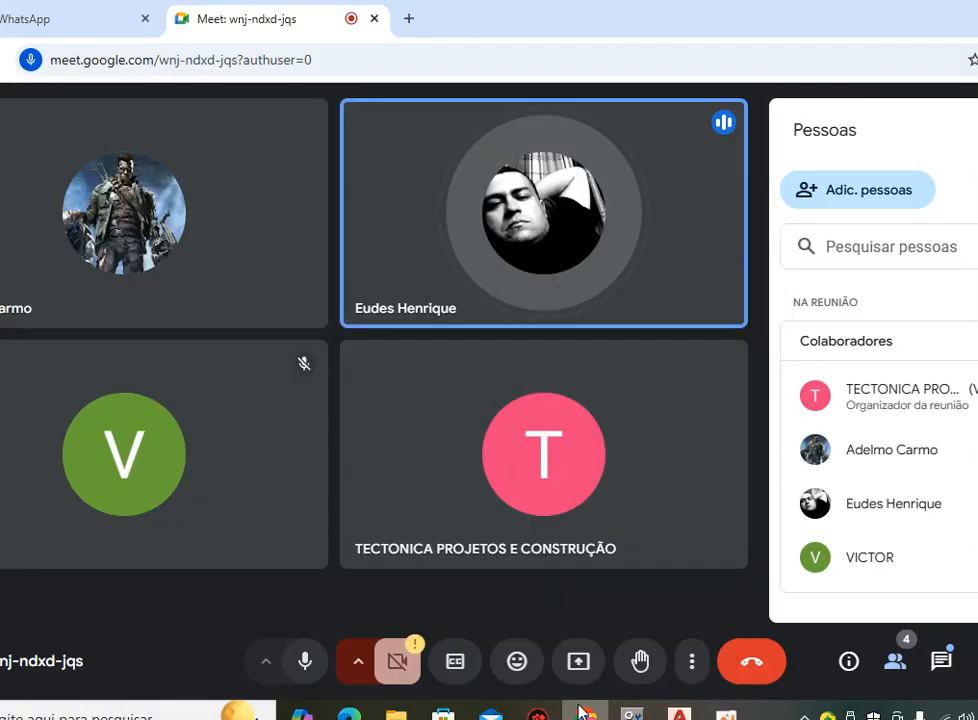